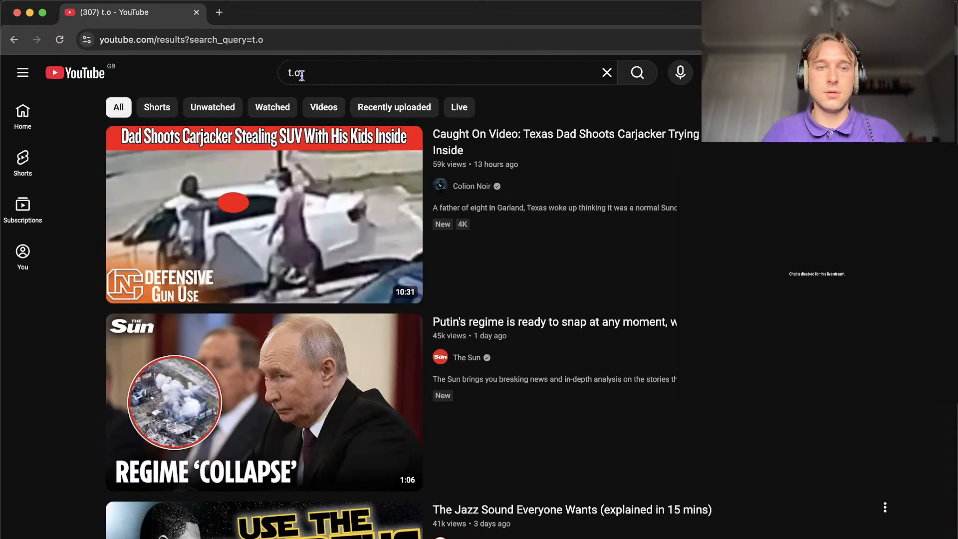
Search YouTube for "t.o produced it", open the channel's current live stream and pause it.
click(300, 74)
text(produced it)
key(Return)
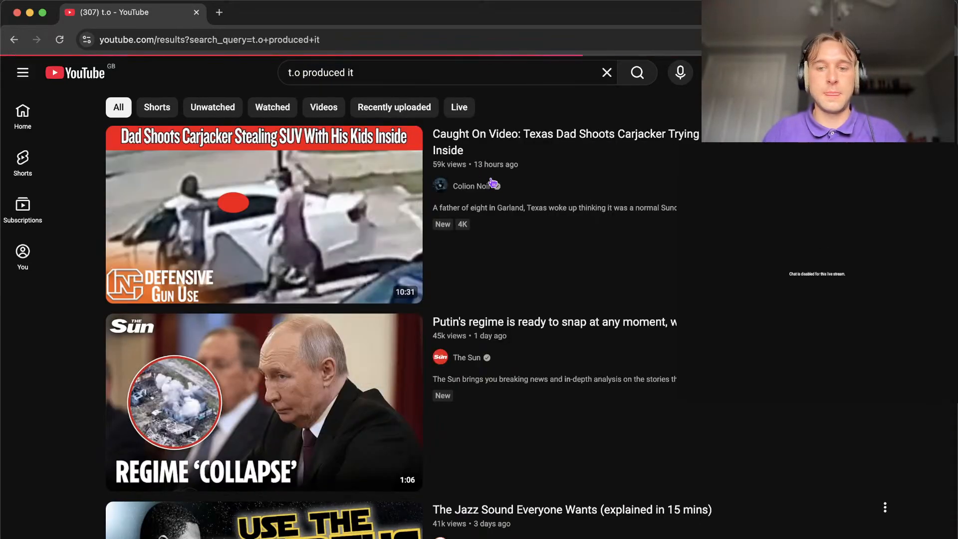
click(492, 279)
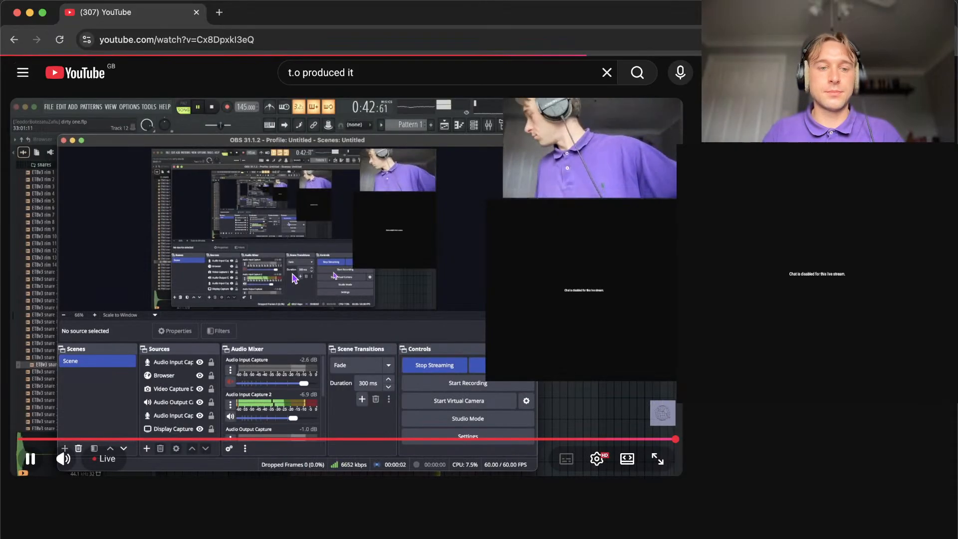
click(295, 278)
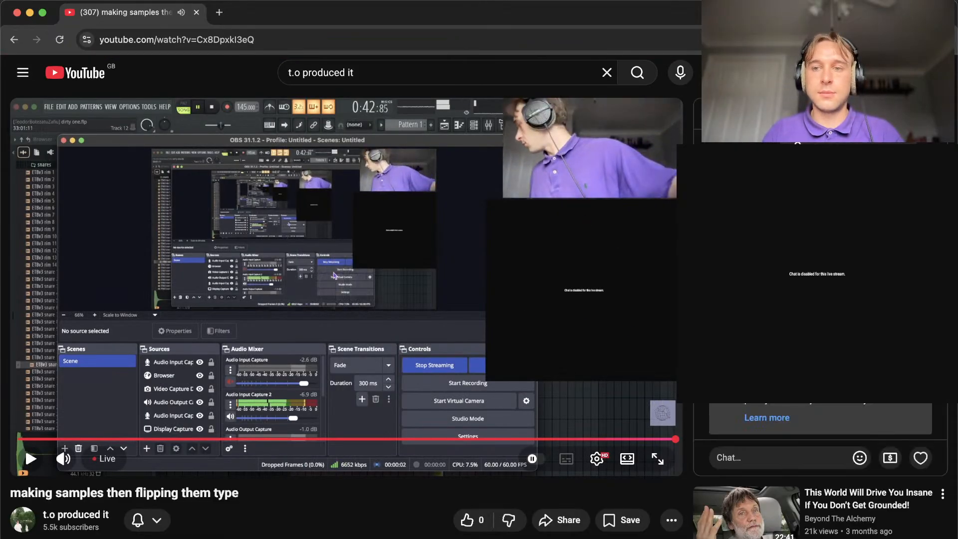
Copy the web address of the stream's popped-out live chat, and close both the chat window and the stream page.
click(142, 28)
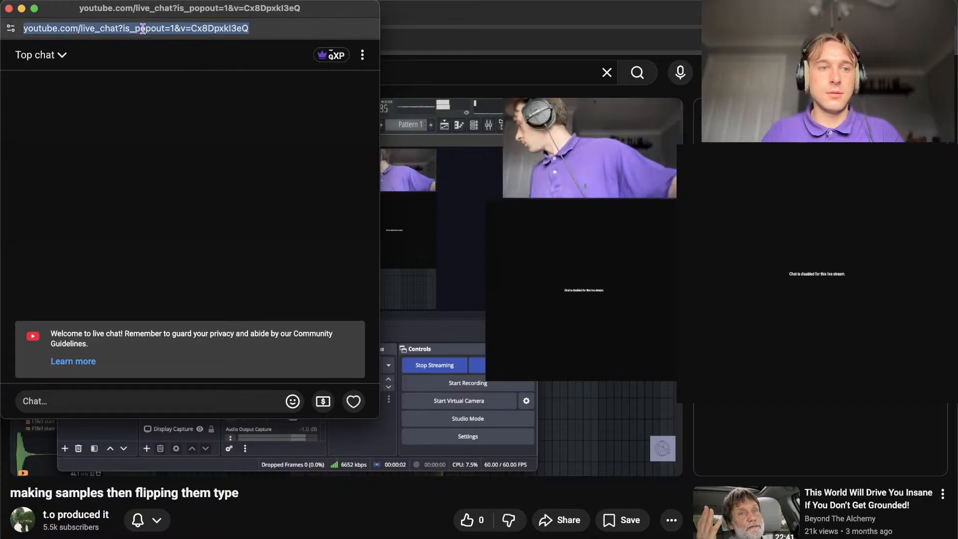
click(9, 8)
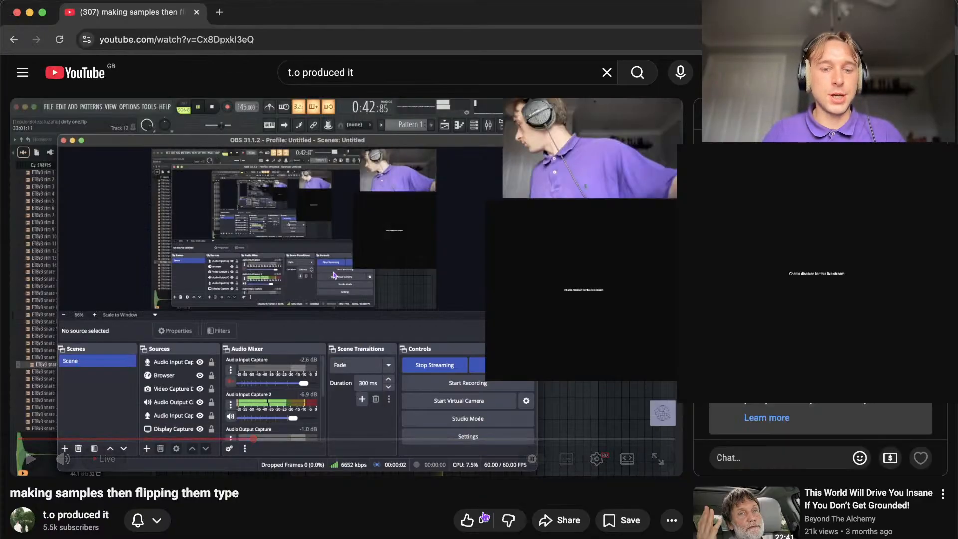
click(196, 13)
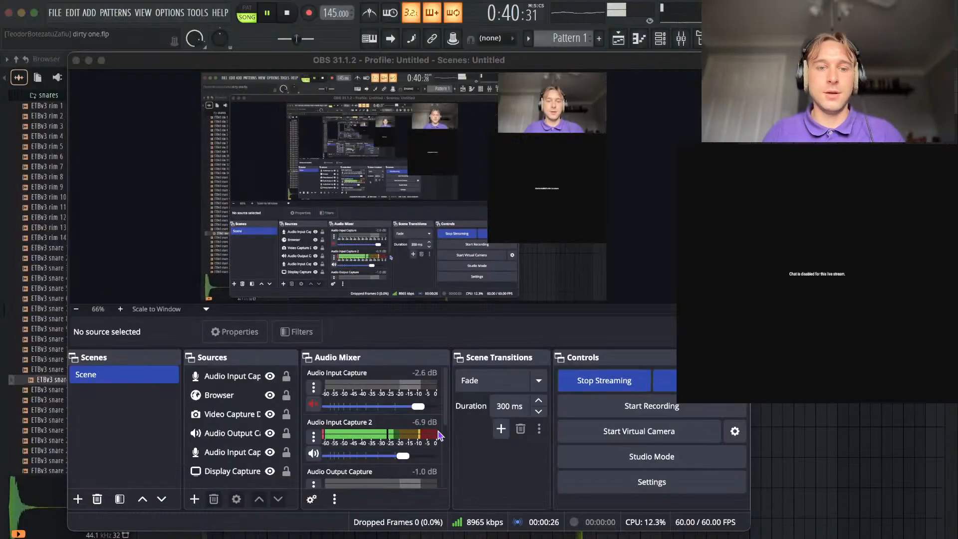
double_click(218, 395)
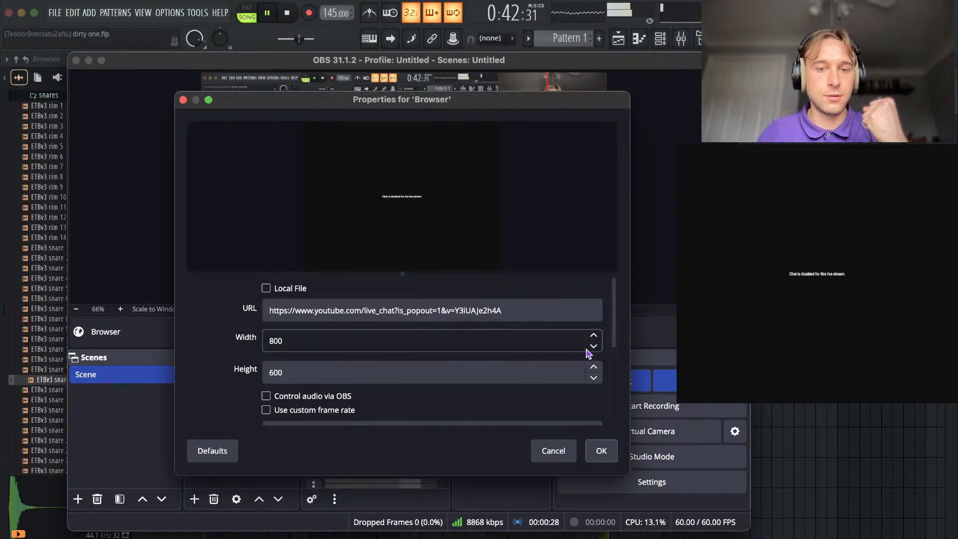
triple_click(379, 310)
key(super+v)
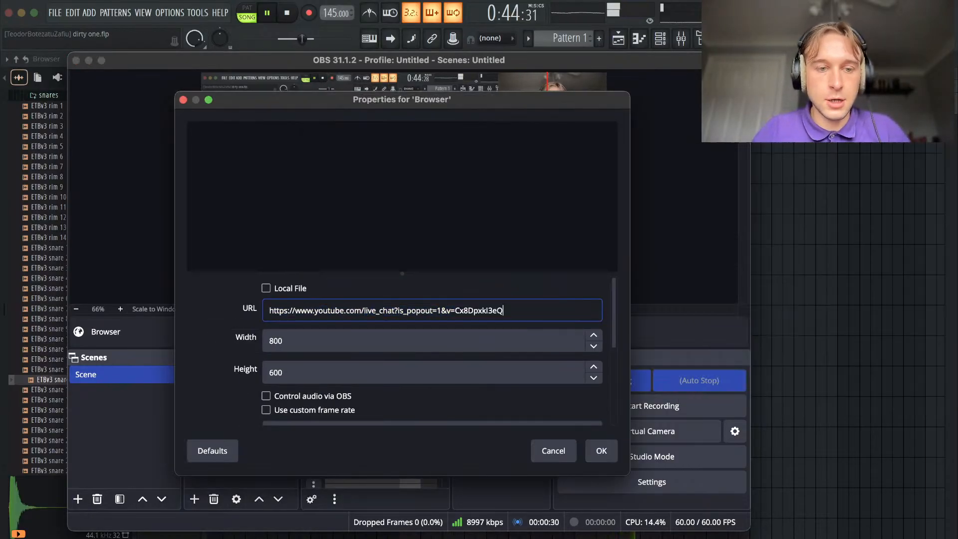
key(Return)
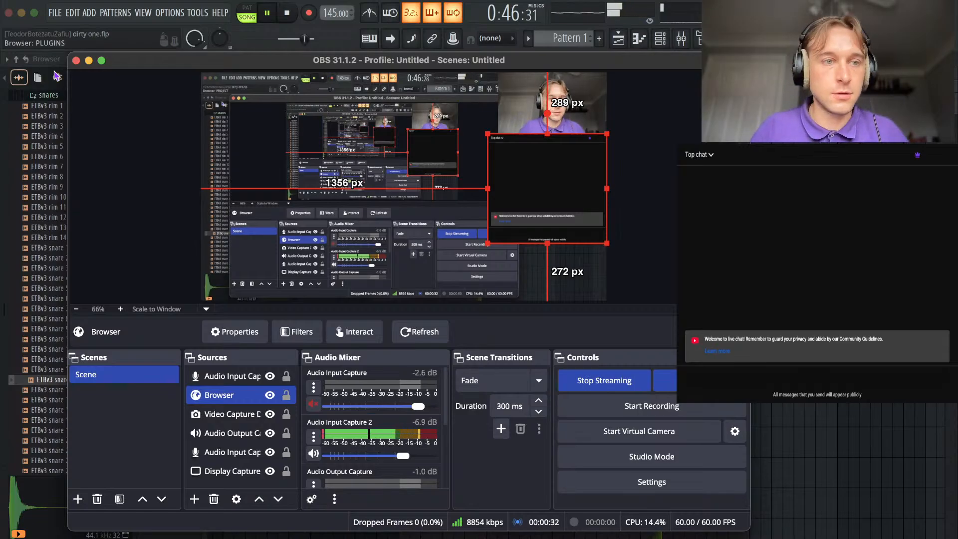
click(88, 60)
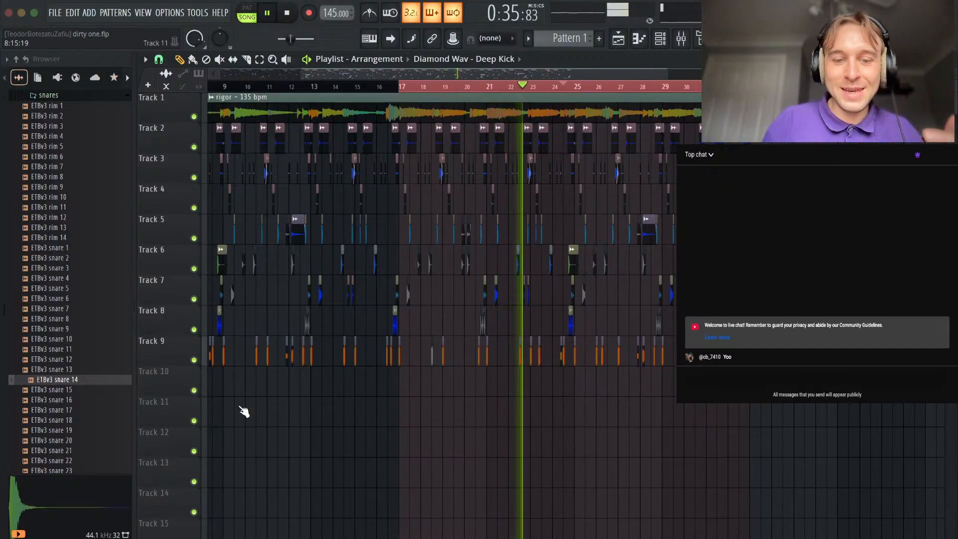
In FL Studio, extend the playlist's time selection back to the first bar and restart playback from the beginning.
scroll(421, 323, left, 3)
scroll(421, 323, down, 4)
scroll(498, 271, up, 4)
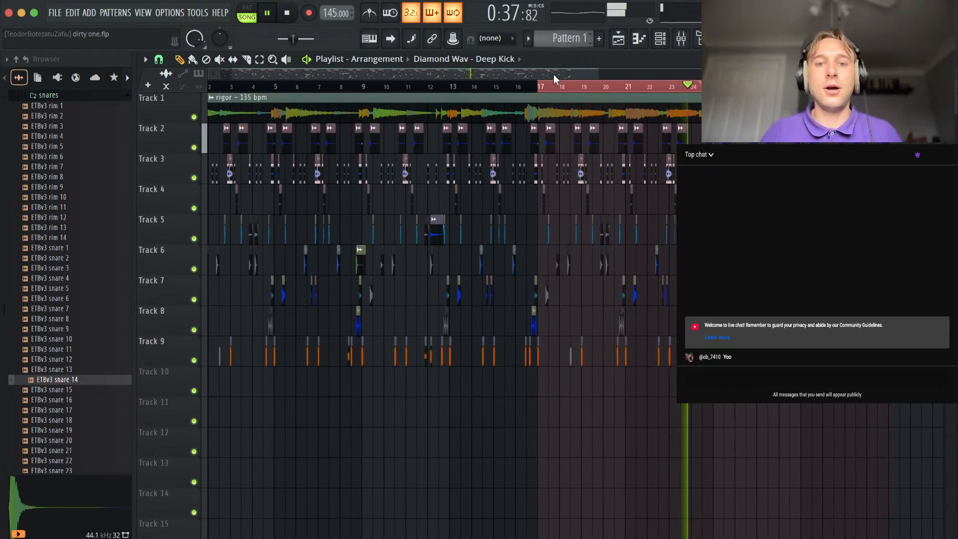
key(super+a)
scroll(229, 208, left, 1)
right_click(368, 400)
scroll(449, 236, down, 2)
scroll(450, 236, down, 2)
key(space)
scroll(244, 427, up, 4)
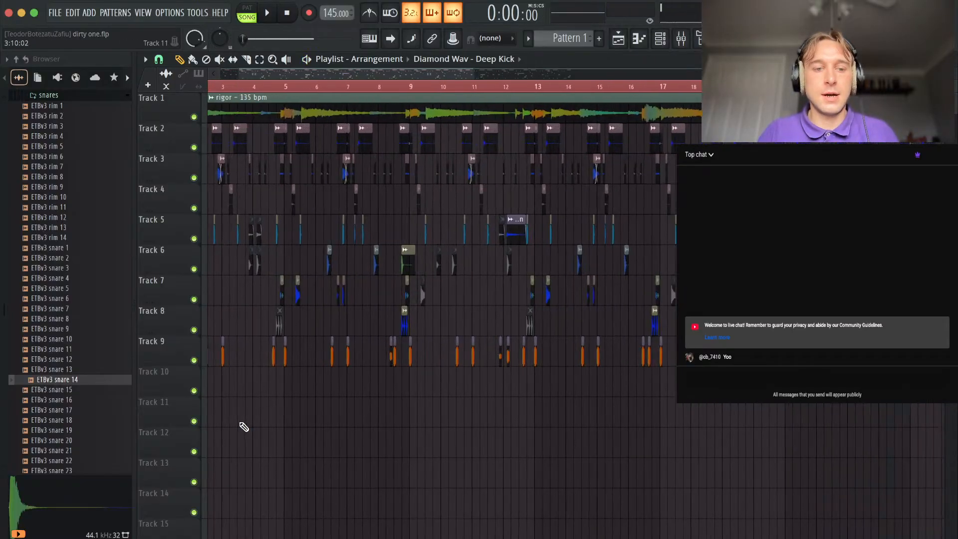
scroll(280, 319, down, 1)
drag(269, 320, 157, 322)
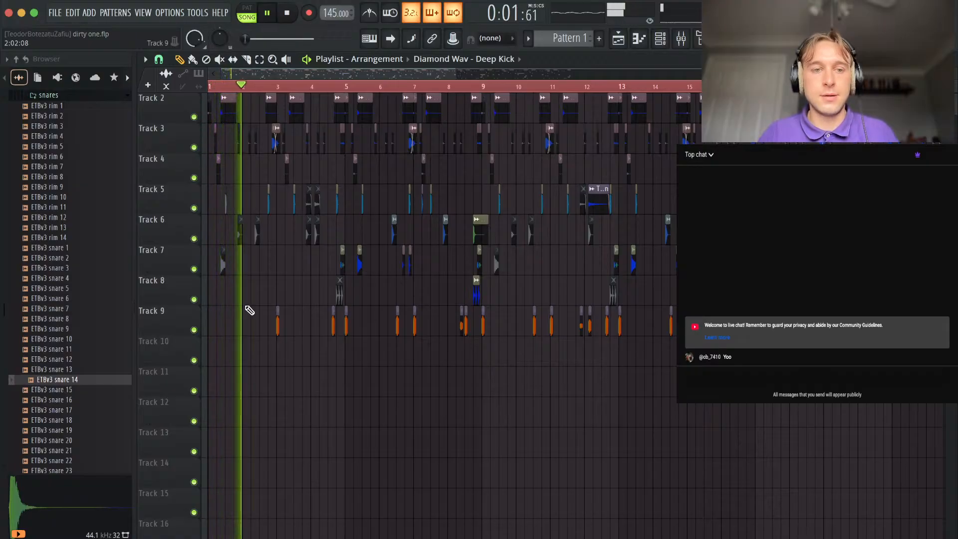
Mute the Track 5 claps in the opening four bars and the Track 9 kick at bar 3.
scroll(269, 302, up, 3)
scroll(306, 277, up, 3)
key(space)
key(space)
alt+right_click(293, 205)
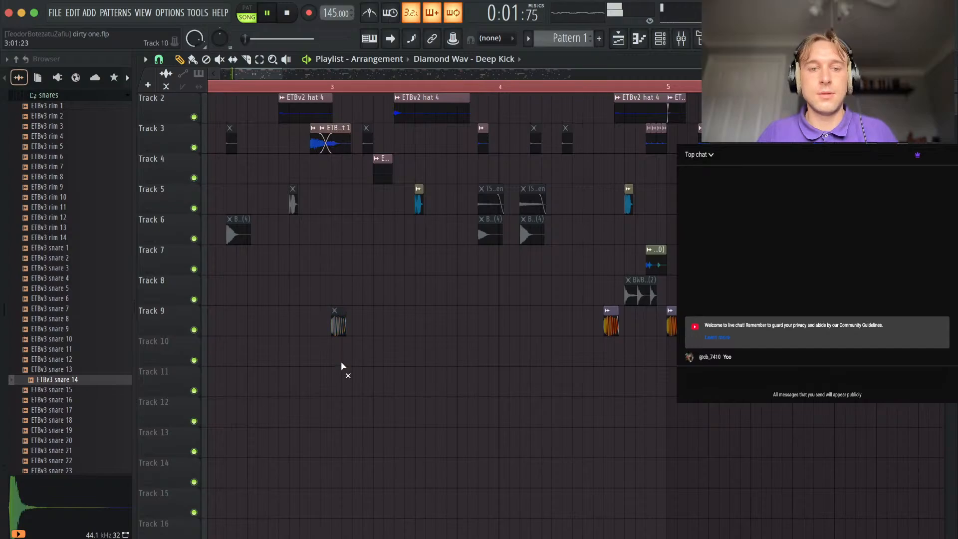
scroll(469, 287, up, 1)
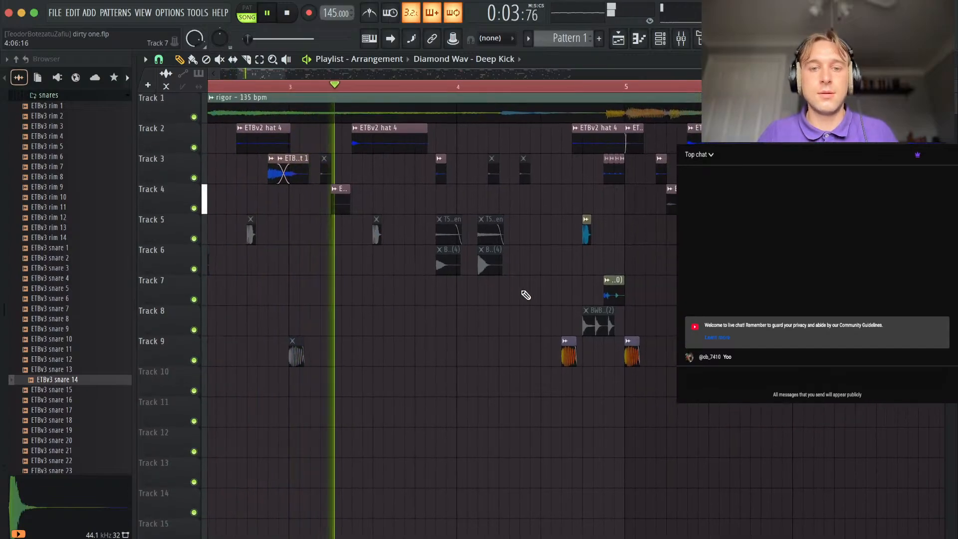
alt+right_click(586, 232)
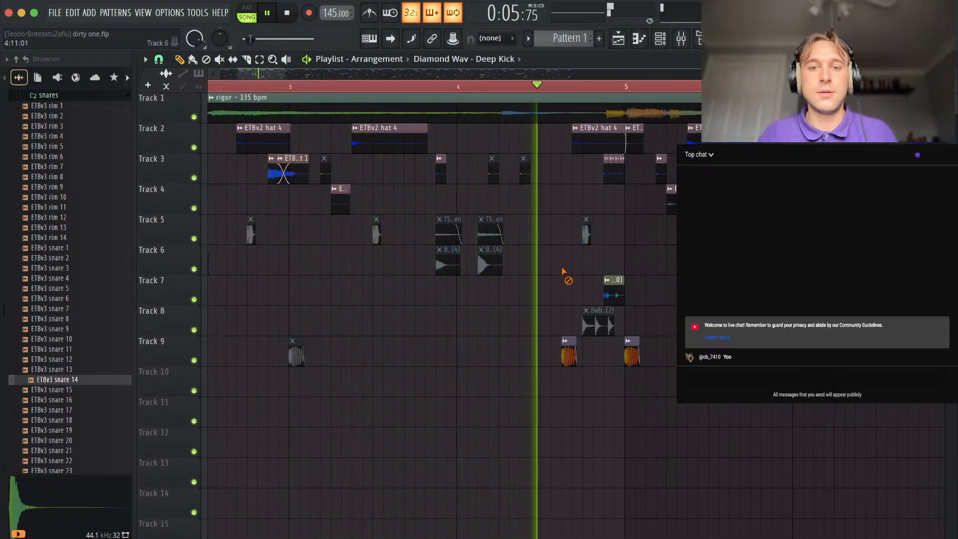
Cut the Track 1 rigor sample out between 4:13 and bar 5, and unmute the Track 5 clap at 4:13.
key(c)
scroll(561, 238, up, 4)
alt+right_click(621, 234)
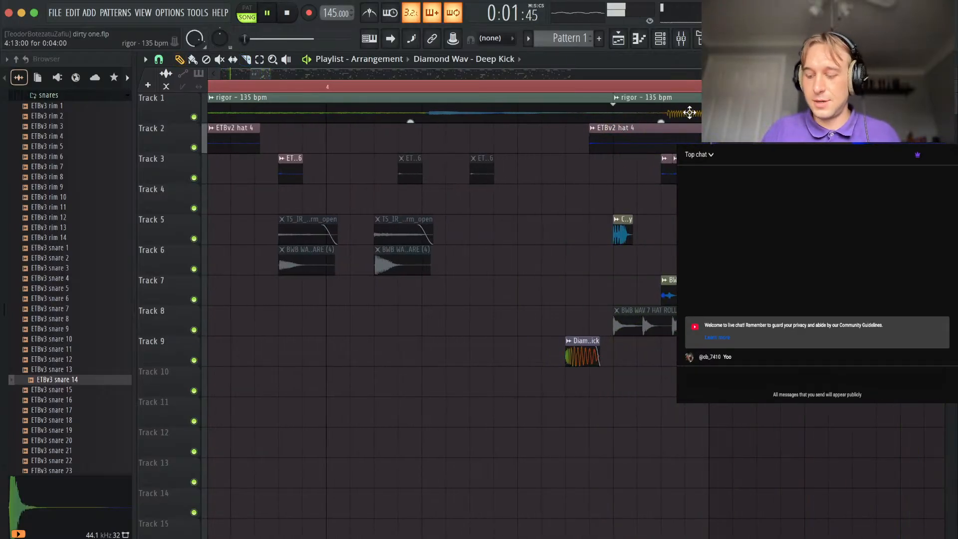
scroll(534, 187, down, 4)
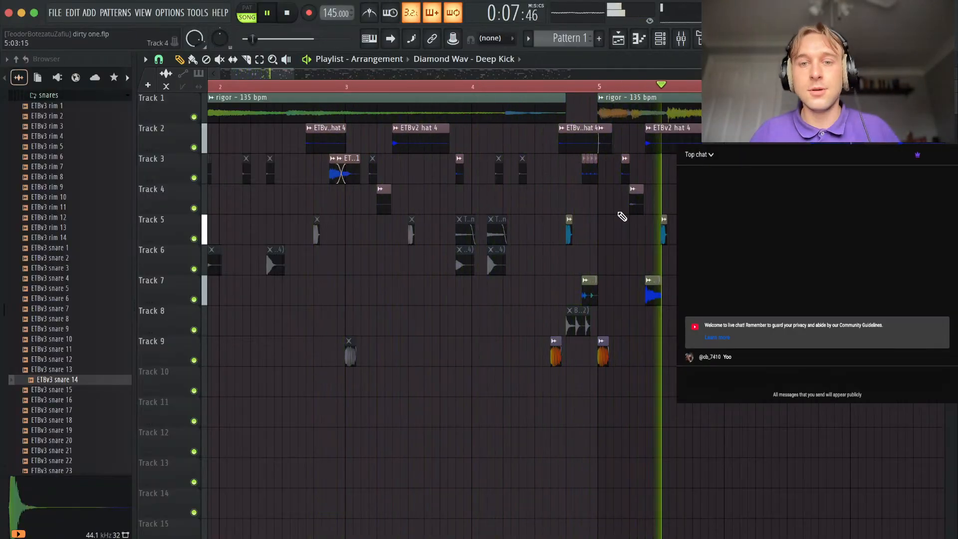
Set the playlist's time selection to bars 1 to 17 and listen through the arrangement.
scroll(589, 209, down, 5)
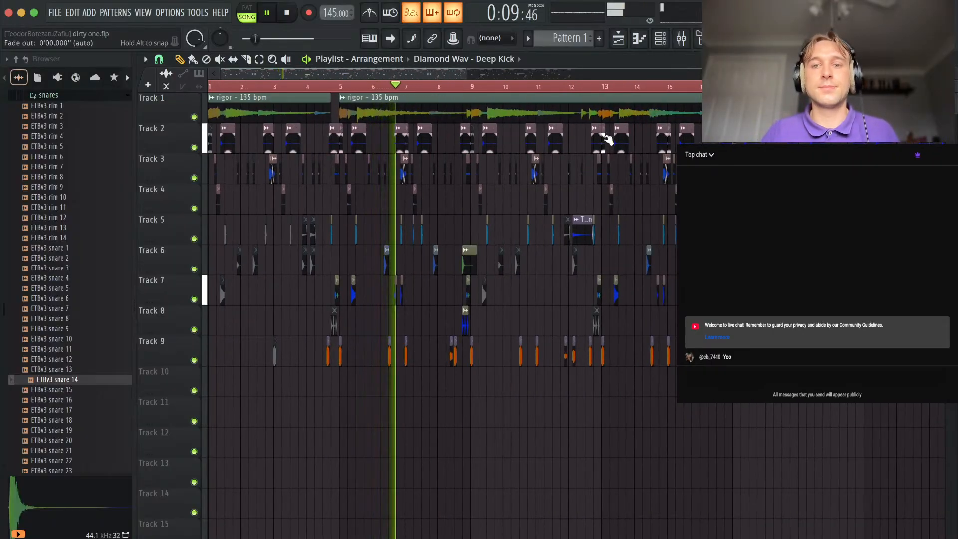
scroll(608, 140, down, 3)
drag(828, 87, 521, 112)
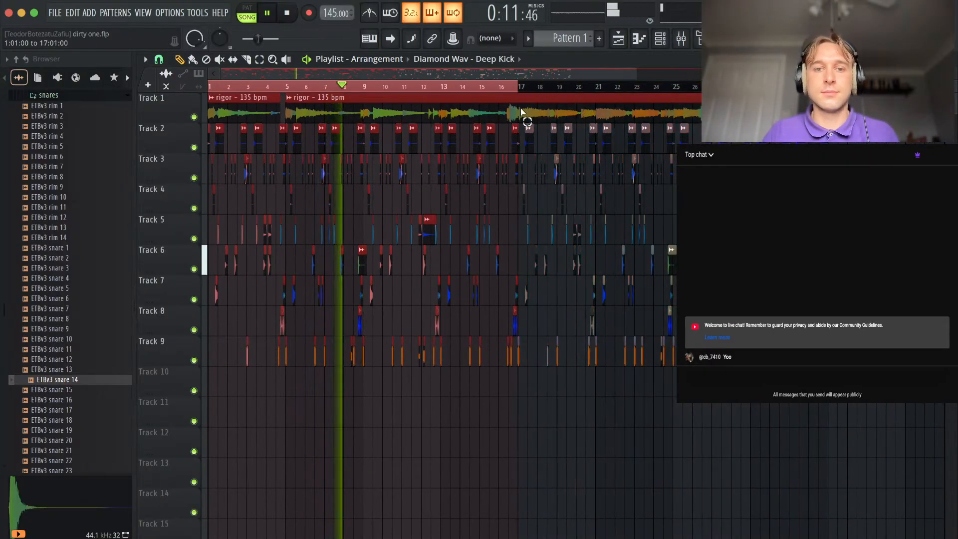
scroll(342, 391, up, 4)
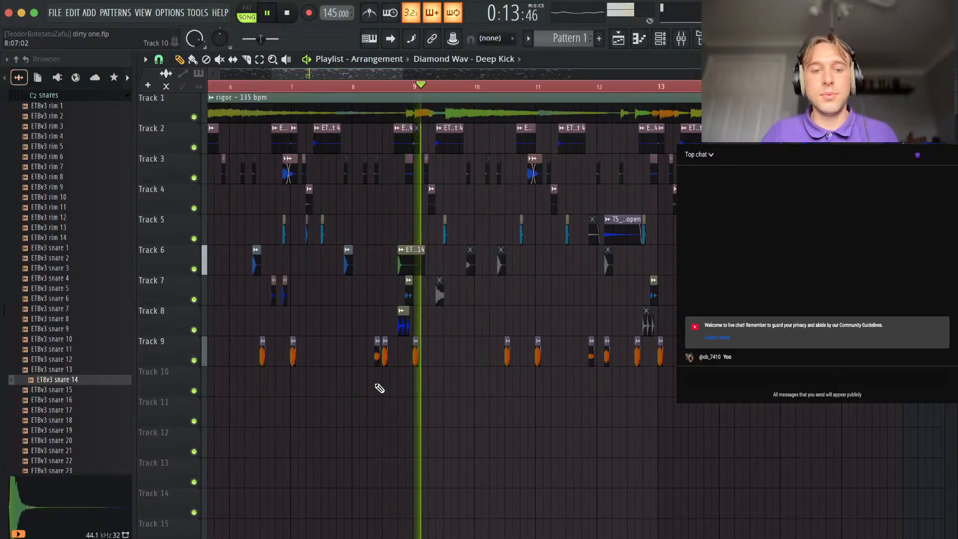
scroll(379, 388, up, 5)
scroll(475, 430, down, 5)
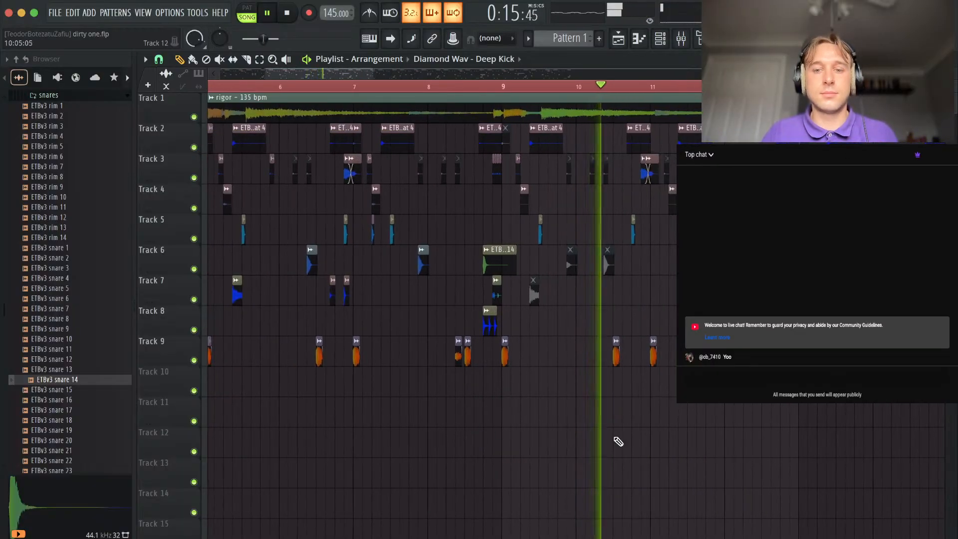
scroll(672, 424, up, 3)
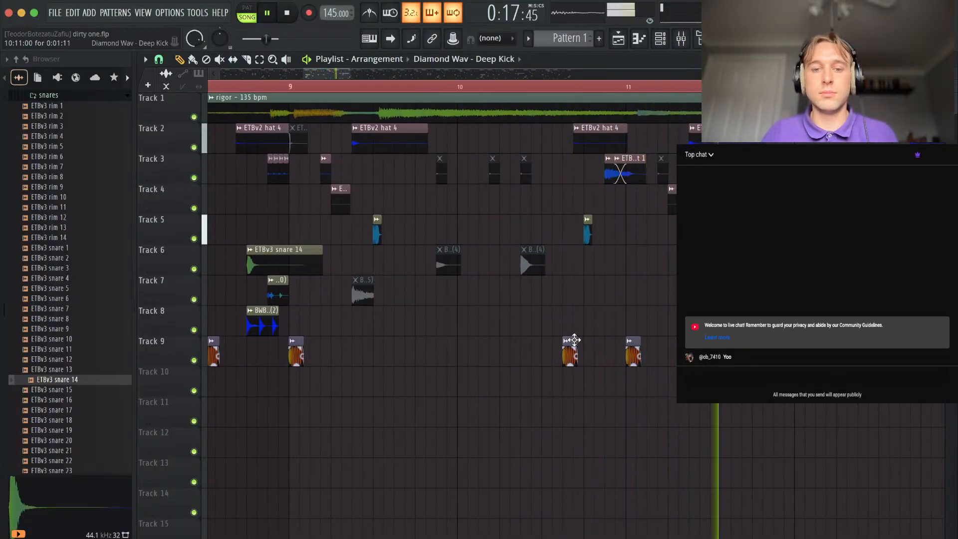
scroll(574, 341, down, 5)
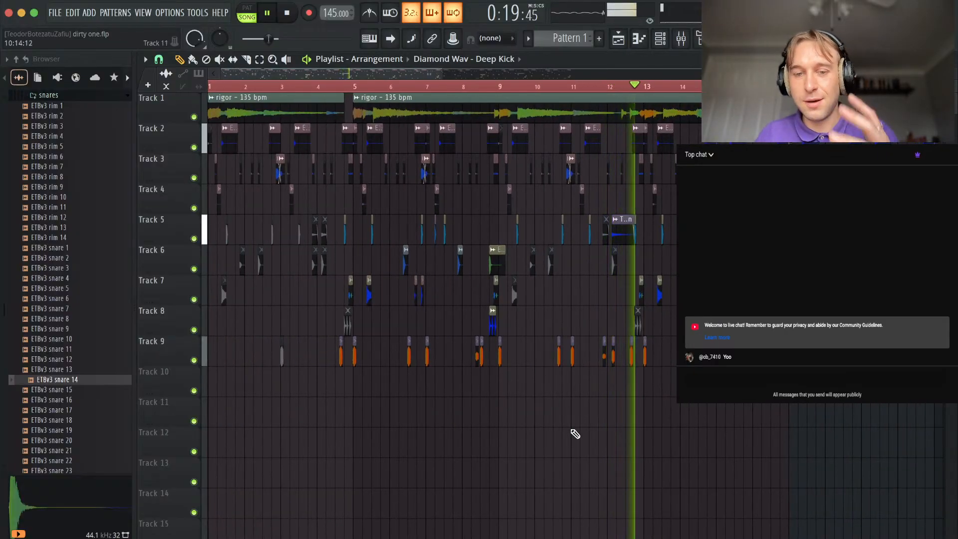
Open the "melodic and FX one shots" folder of the extra tight breaks vol.3 kit in the sample browser.
scroll(64, 219, up, 5)
click(54, 253)
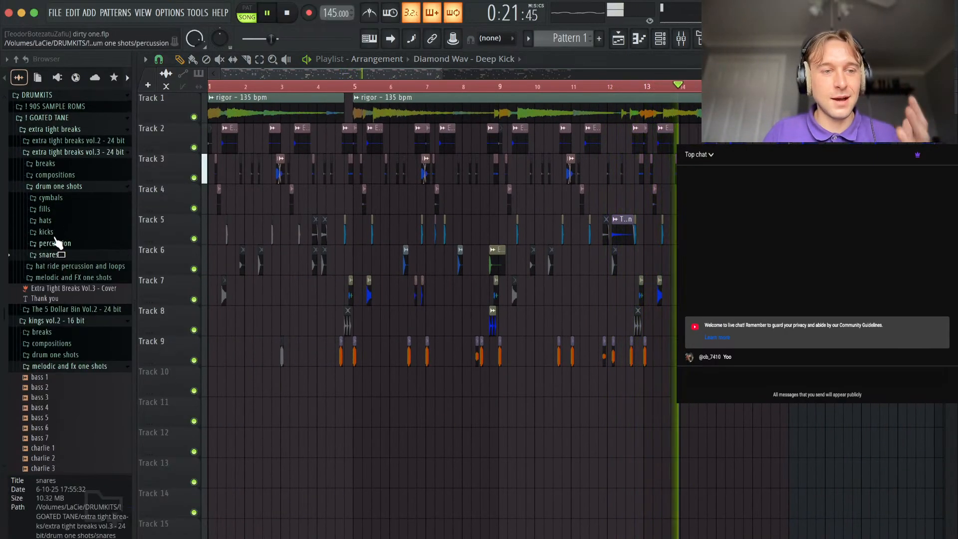
click(60, 187)
click(79, 211)
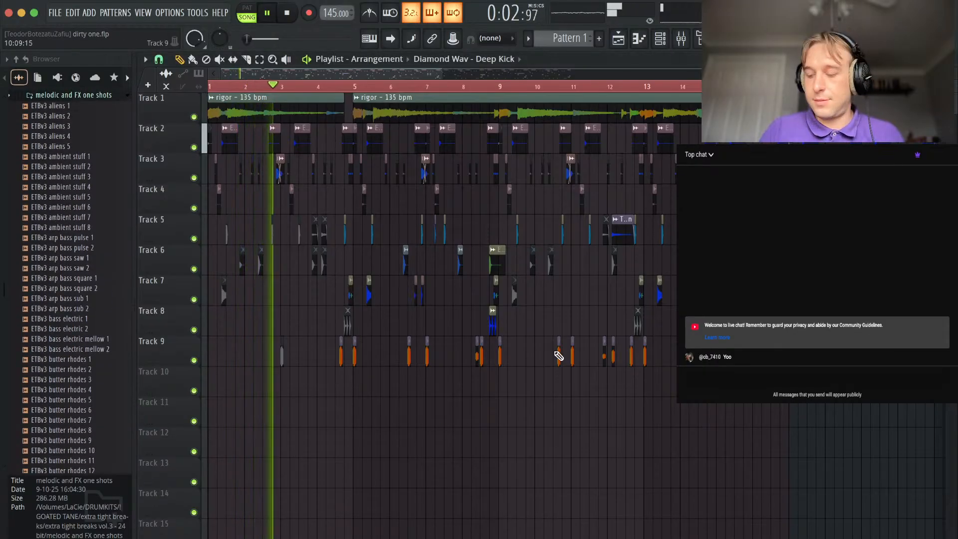
Stop playback, set the time selection from bar 1 to bar 9, and deselect the clips.
scroll(558, 356, down, 3)
key(space)
drag(572, 92, 449, 131)
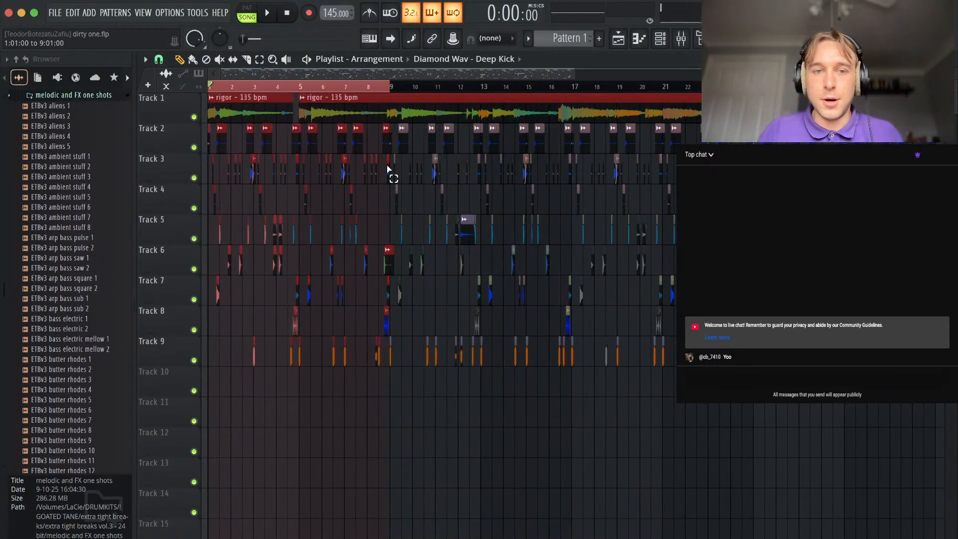
click(368, 412)
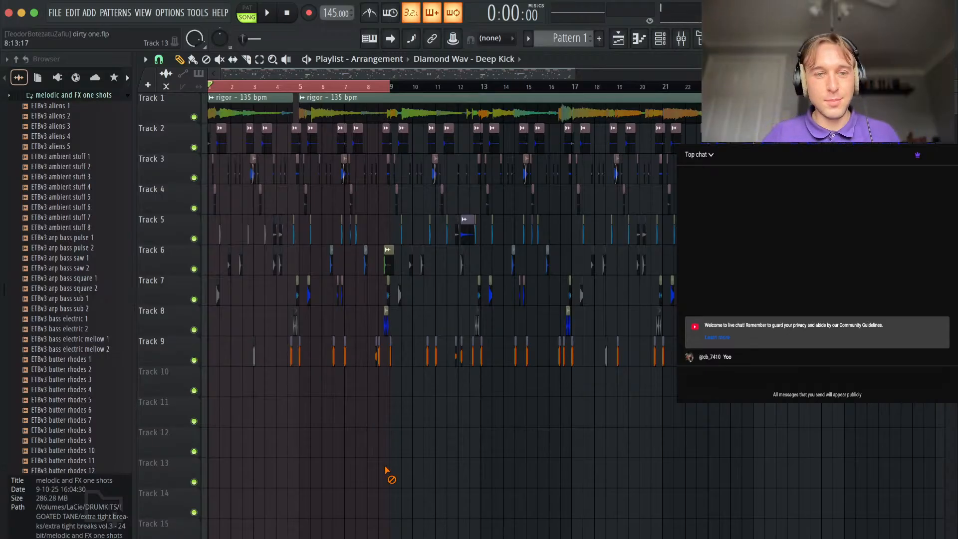
Preview the one-shots ETBv3 arp bass sub 2 and ETBv3 arp bass sub 1.
click(94, 310)
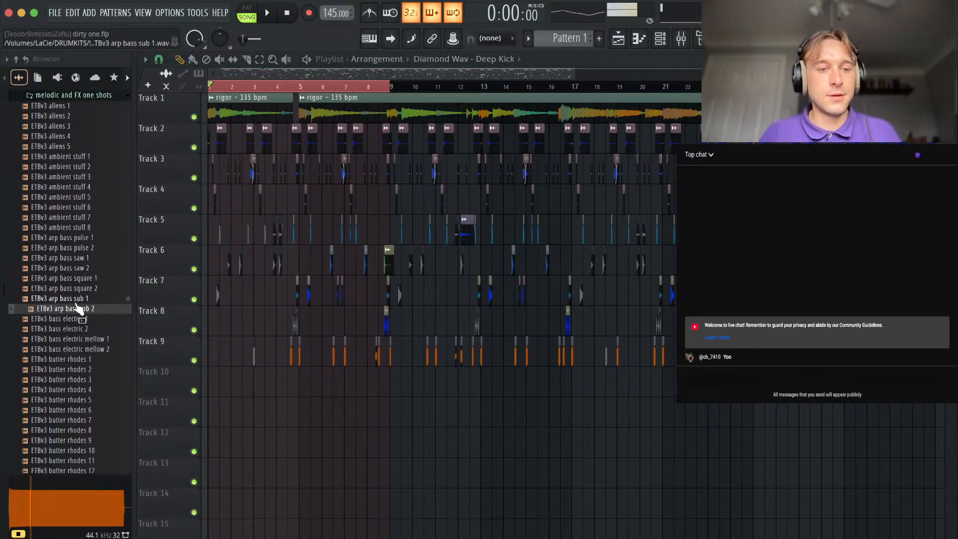
key(Up)
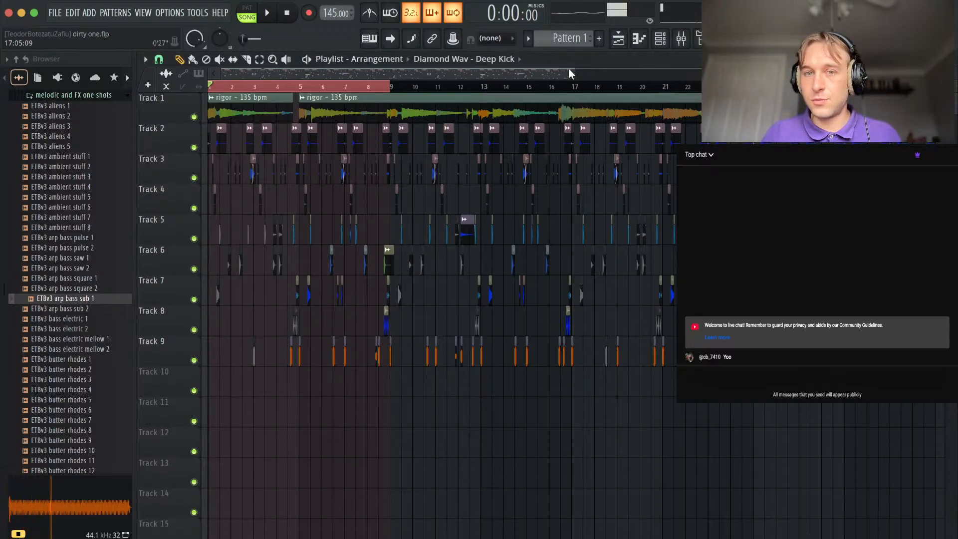
Place Pattern 1 on Track 10 and stretch its clip from bar 1 to bar 9.
click(599, 40)
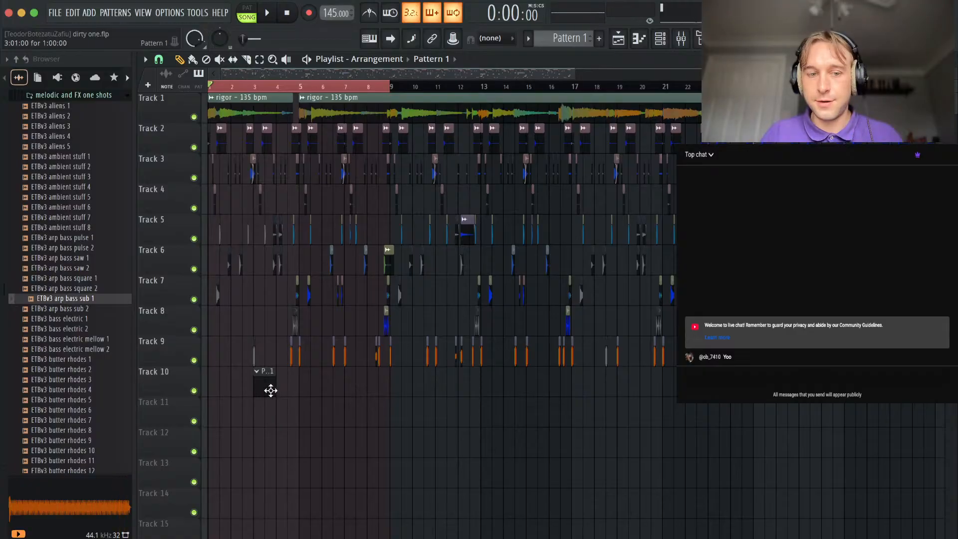
drag(230, 387, 434, 384)
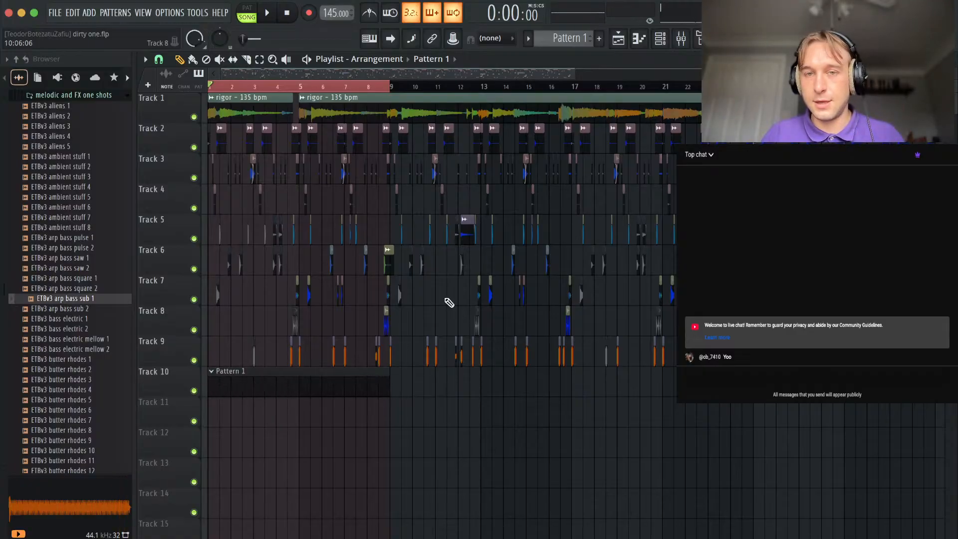
Show all channels in the channel rack, select the five ETBv2 hat channels and route them together to mixer insert 10.
click(670, 34)
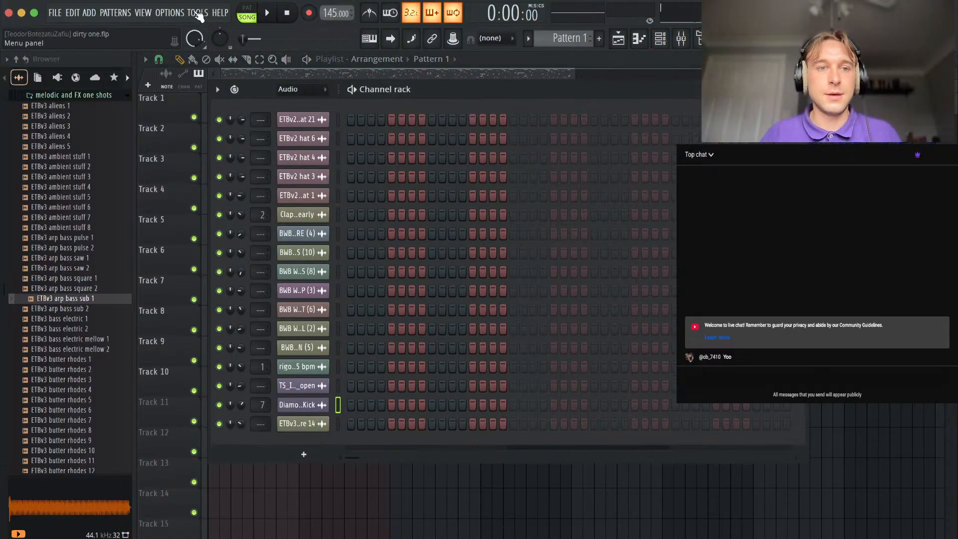
click(198, 16)
click(357, 105)
click(301, 103)
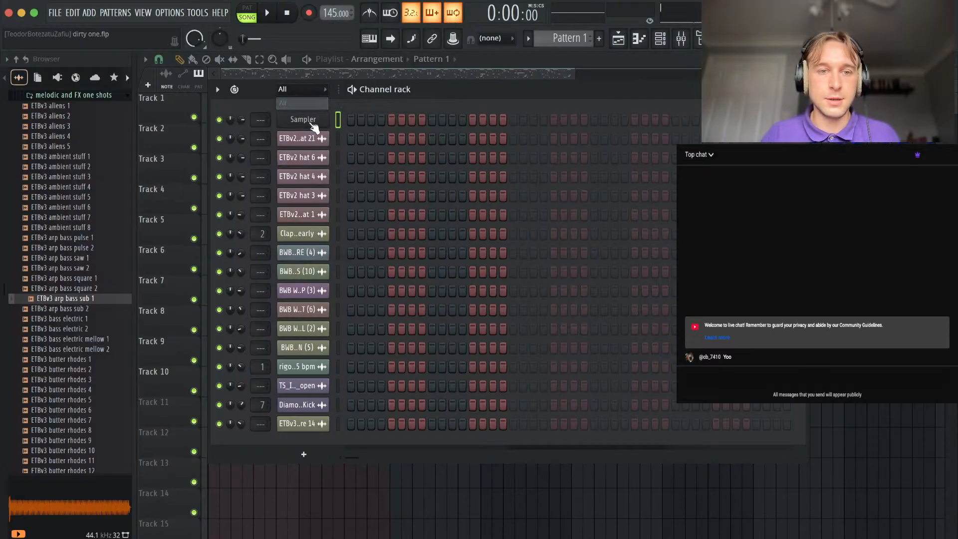
drag(334, 223, 339, 140)
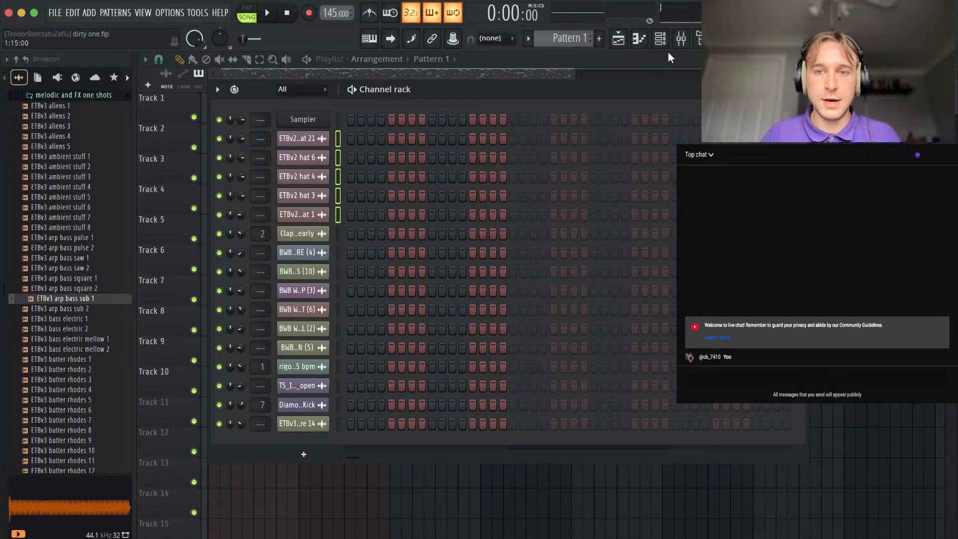
click(680, 40)
key(super+l)
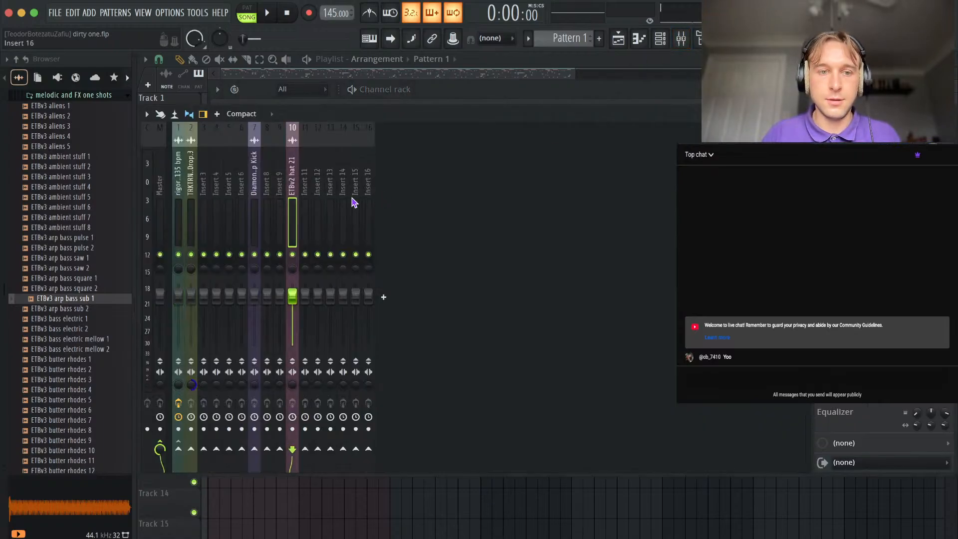
Add EchoBoy Jr to the hat mixer track with a dotted 1/8 echo, lower the mix and feedback, and set saturation to 0.69.
click(823, 154)
click(76, 12)
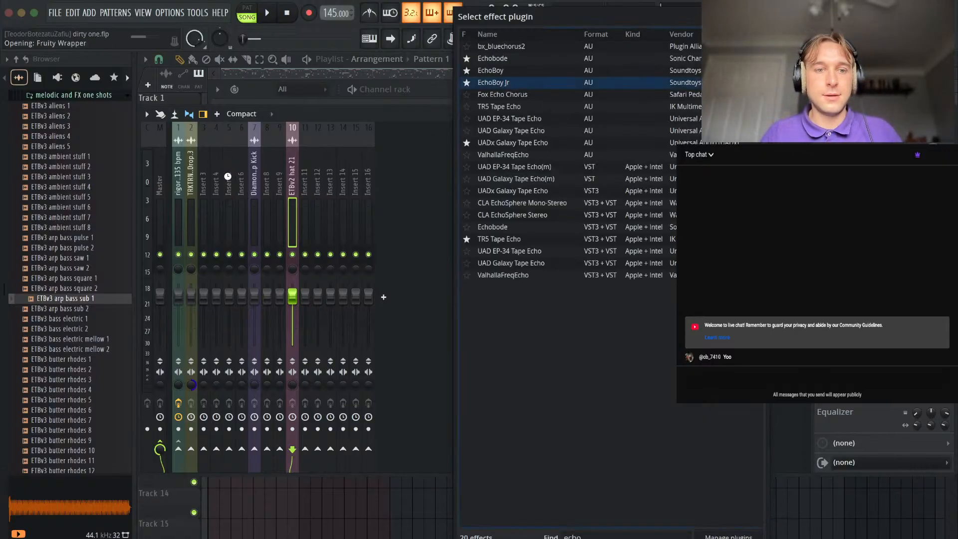
click(231, 214)
key(space)
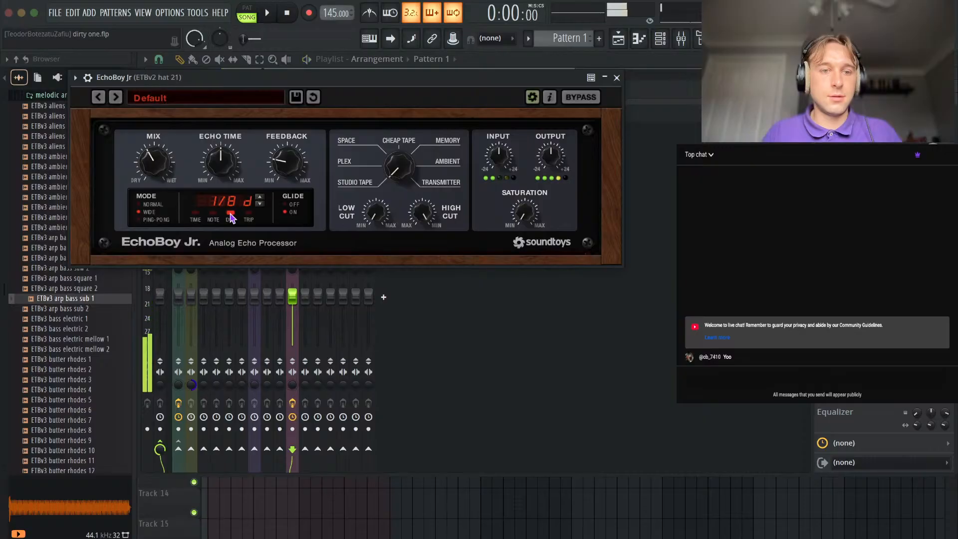
drag(153, 164, 154, 188)
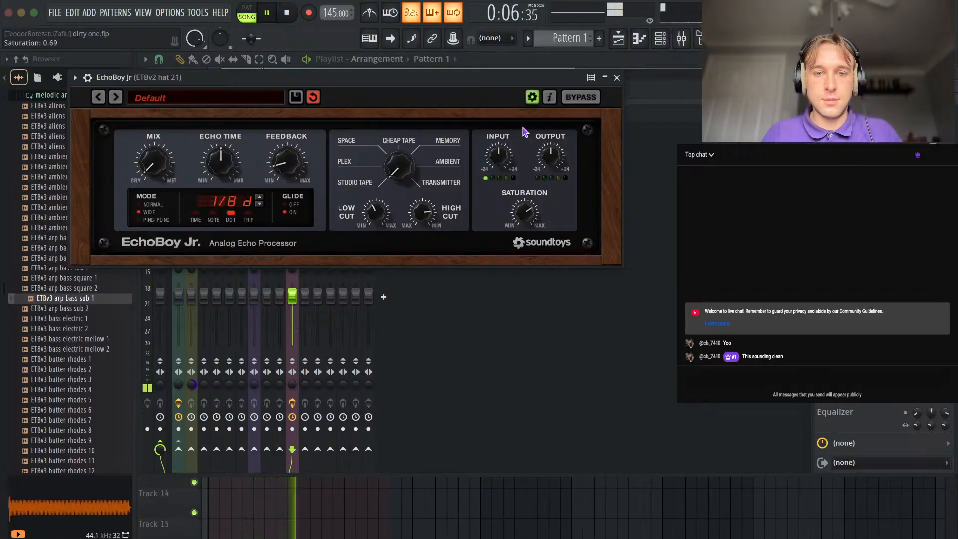
click(617, 77)
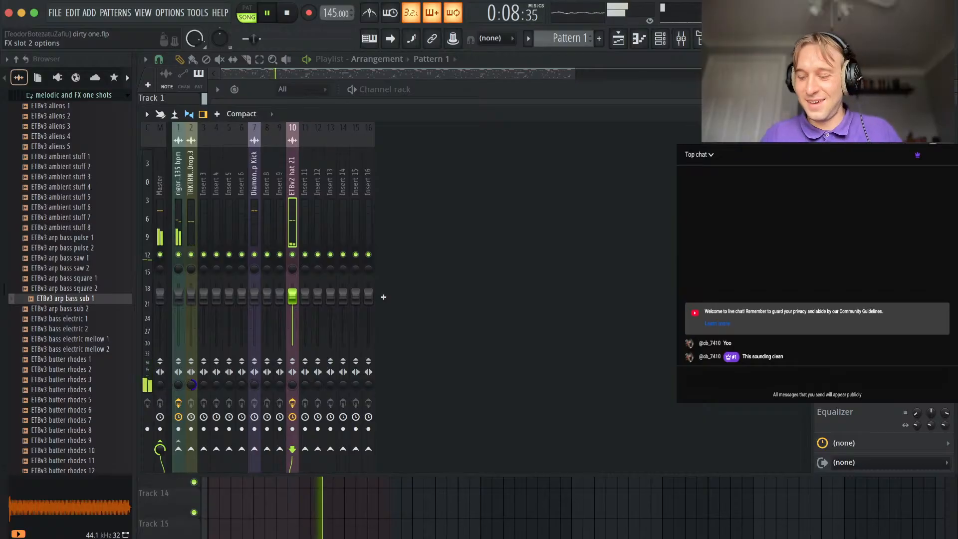
Add TR5 Sunset Sound Studio Reverb to the hat mixer track, load the Live Room Studio 2 Position 2 preset and lower the wet level.
click(822, 174)
click(91, 14)
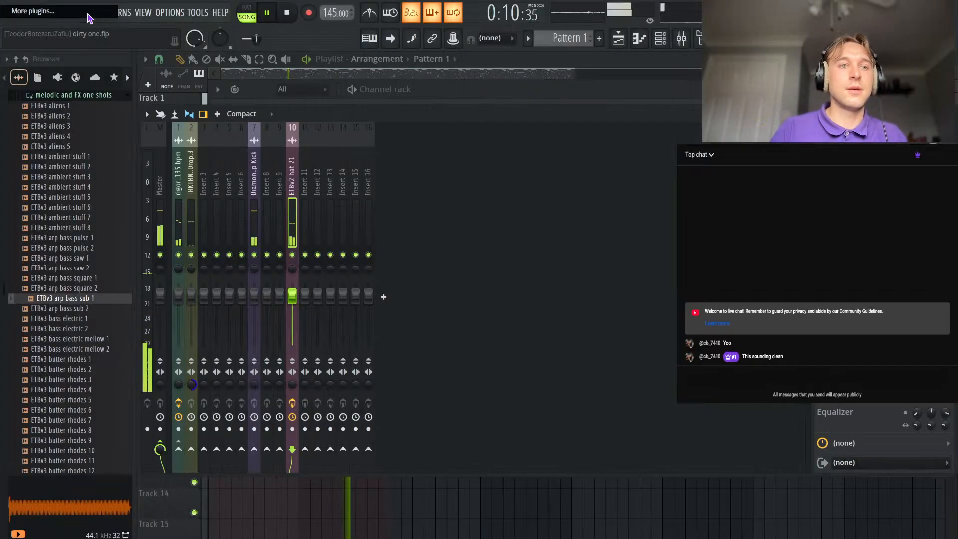
text(suns)
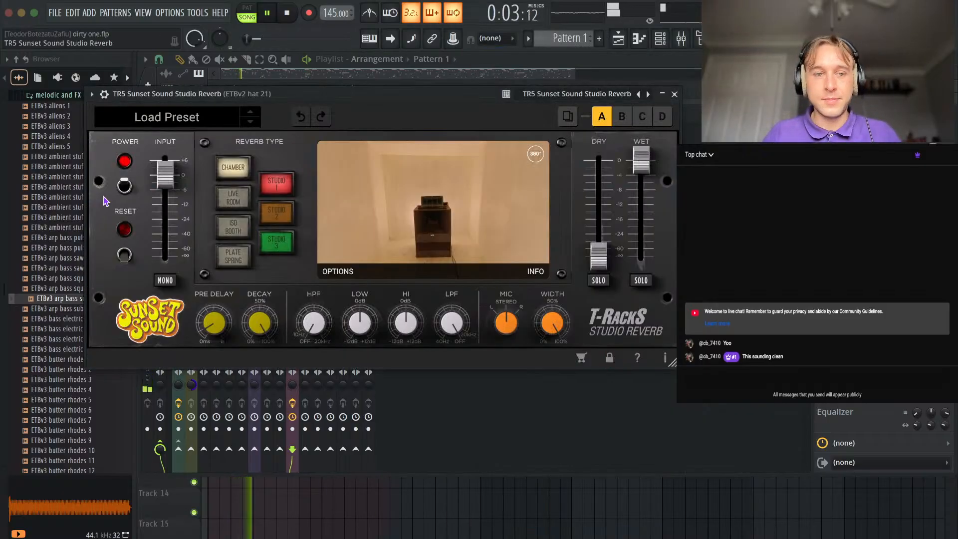
click(159, 121)
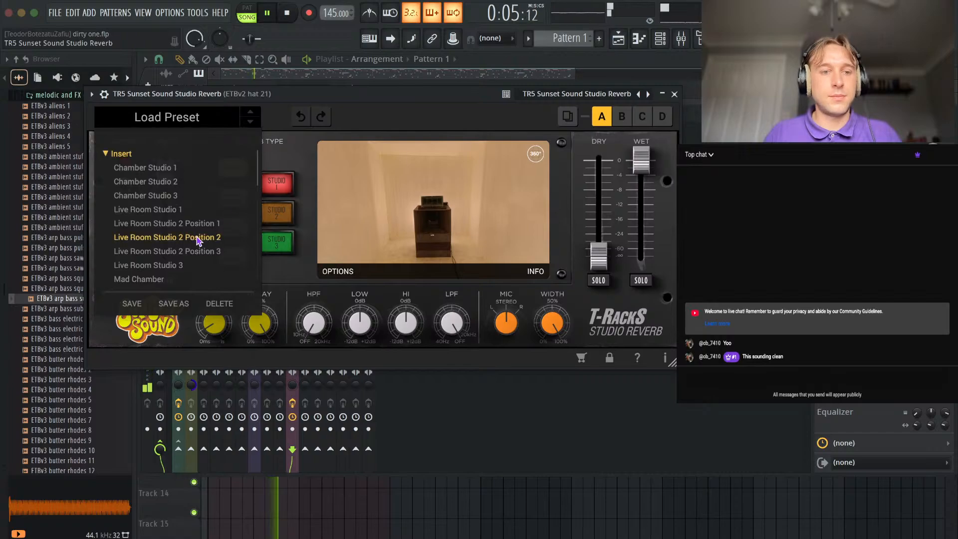
click(197, 240)
drag(641, 203, 645, 230)
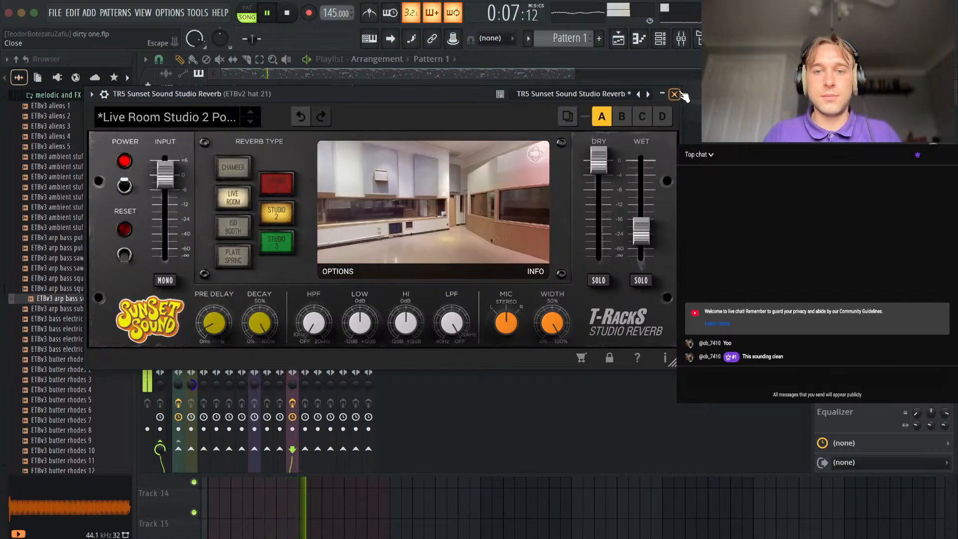
click(675, 95)
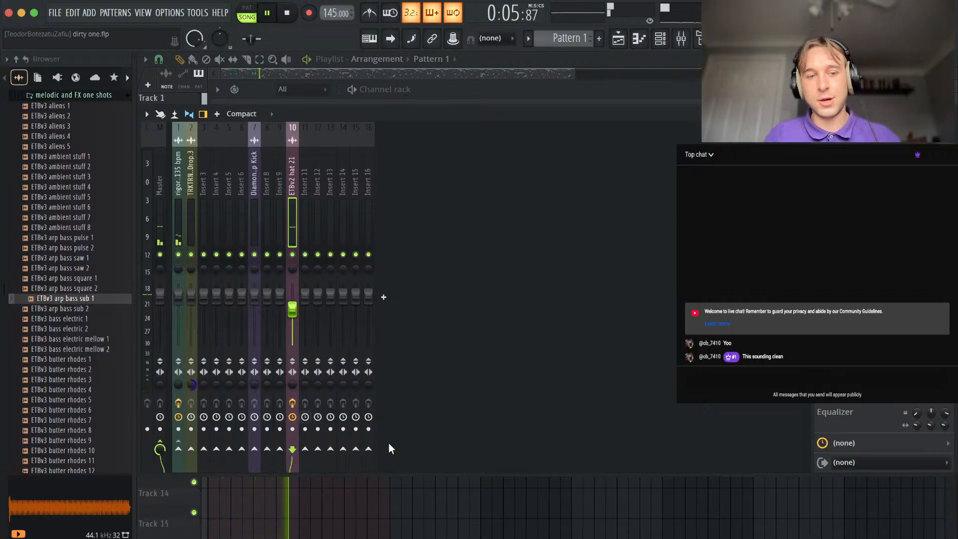
Select the six BWB channels, the TS open hat and ETBv3 snare 14, and route each to its own mixer track.
key(F9)
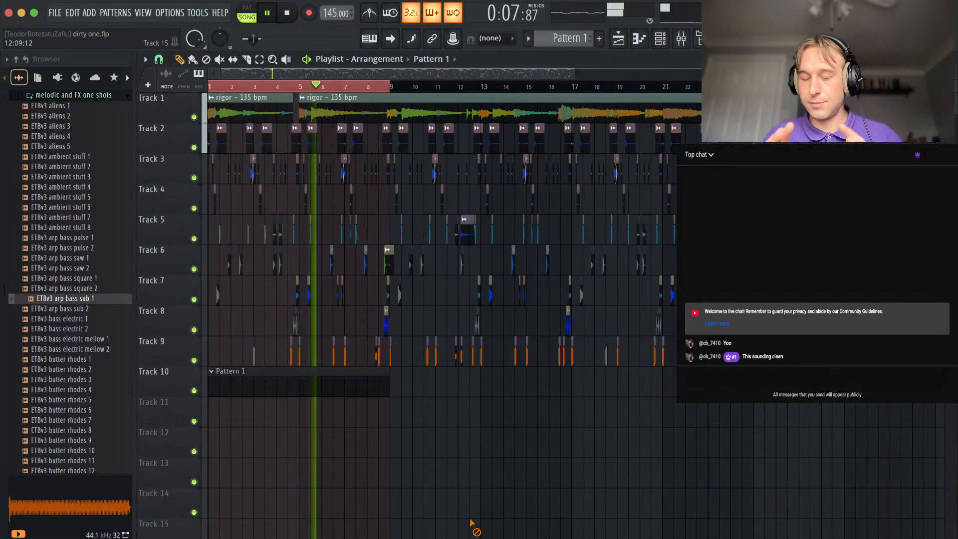
click(667, 38)
drag(338, 254, 337, 350)
right_click(337, 386)
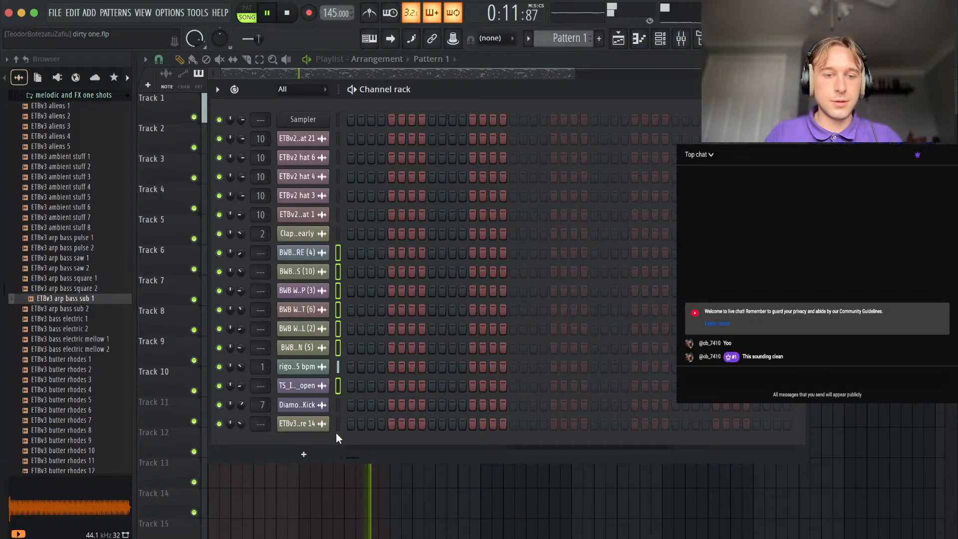
key(F9)
click(306, 195)
Move the group of newly routed percussion mixer tracks to inserts 14 to 21.
drag(392, 300, 389, 206)
key(alt+Right)
Move the ETBv2 hat 21 mixer track to insert 13, directly before the percussion tracks.
key(alt+Right)
key(alt+Right)
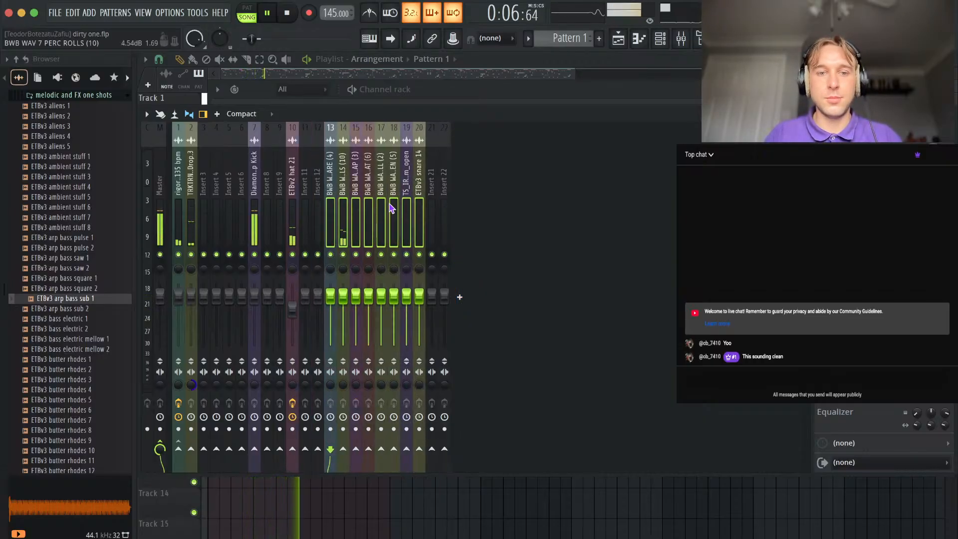
click(298, 201)
key(alt+Right)
key(alt+Right)
key(alt+Right)
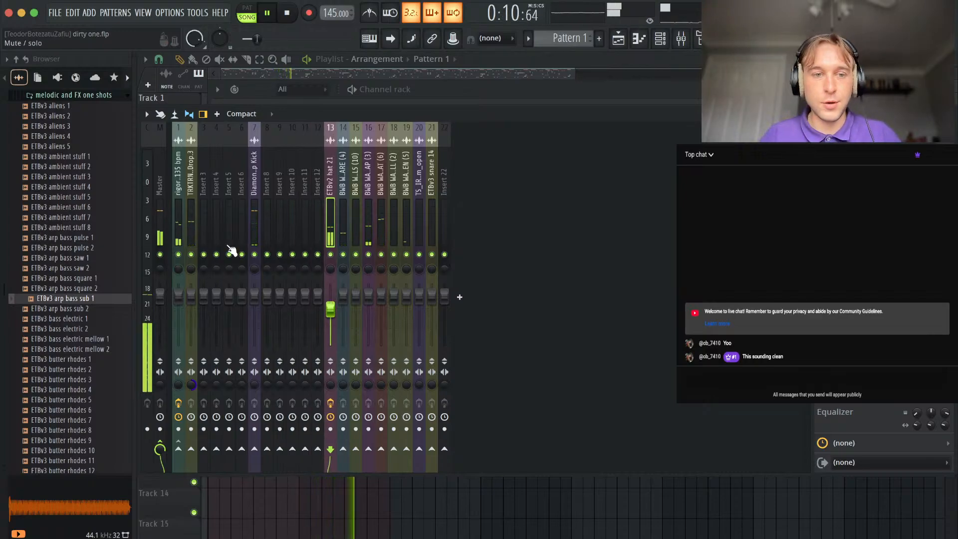
Move the Diamond Wav Deep Kick mixer track to insert 12 and rename it "kick".
click(256, 227)
key(alt+Right)
key(alt+Right)
key(alt+Right)
key(alt+Right)
key(alt+Right)
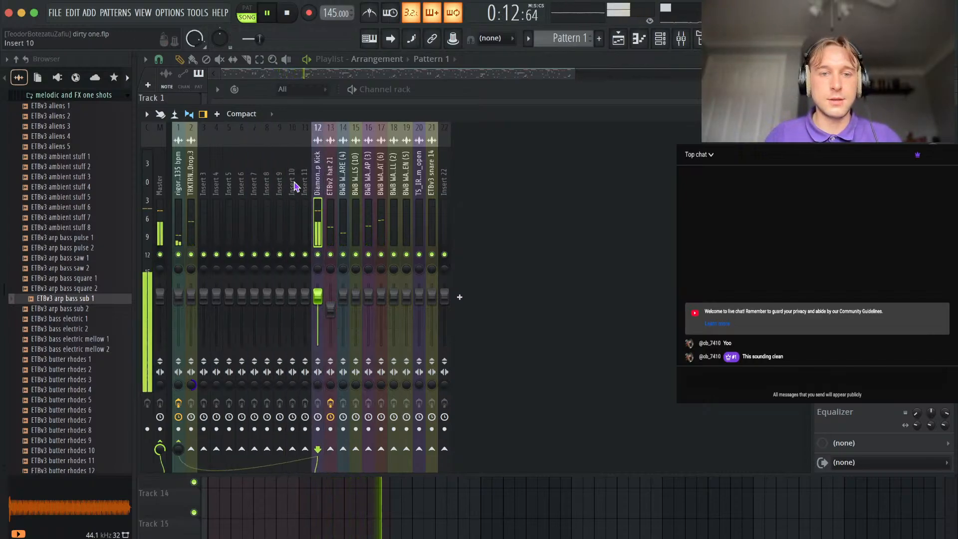
right_click(319, 171)
click(381, 100)
key(Return)
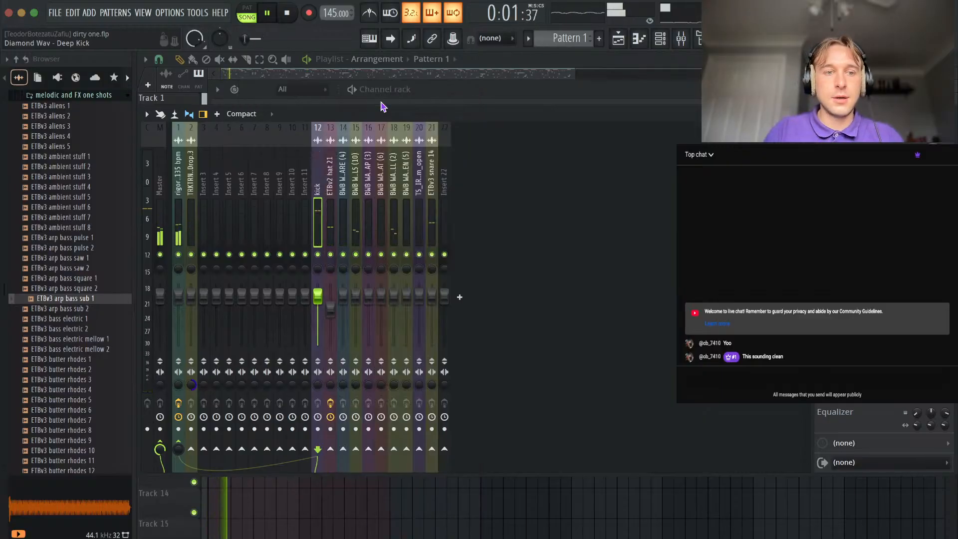
Move the TRKTRN clap mixer track to insert 11 and rename it "clap".
click(194, 195)
key(alt+Right)
key(alt+Right)
key(alt+Right)
key(alt+Right)
key(alt+Right)
key(alt+Right)
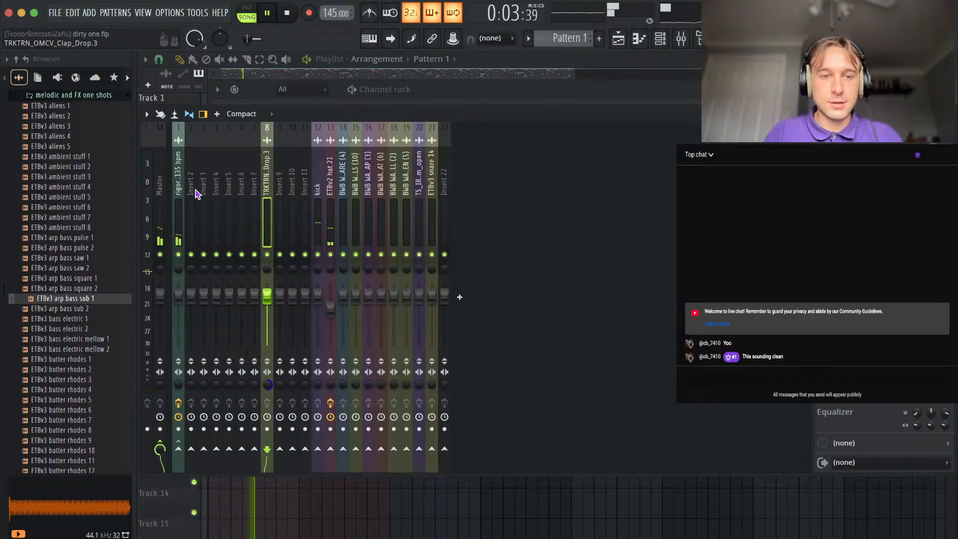
key(alt+Right)
key(alt+Right)
key(alt+Right)
right_click(302, 197)
click(345, 101)
text(clap)
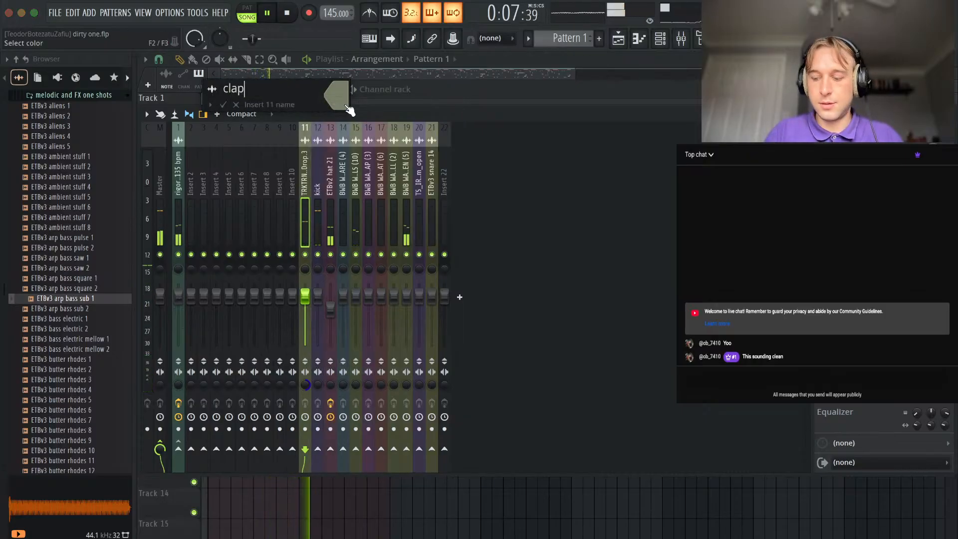
key(Return)
Make the BWB WAV 7 CLAP (3) clip after bar 7 on Track 5 unique and check its channel settings.
key(F9)
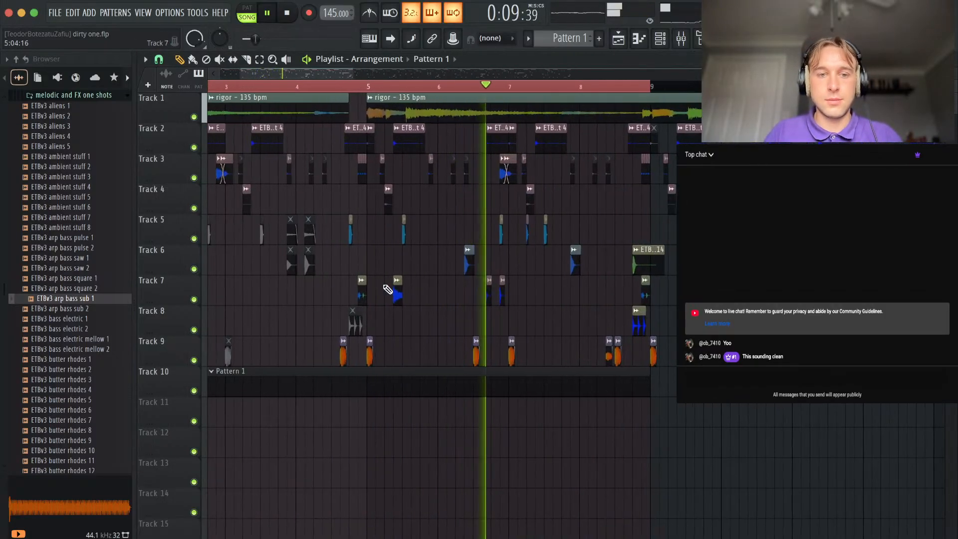
scroll(547, 298, down, 4)
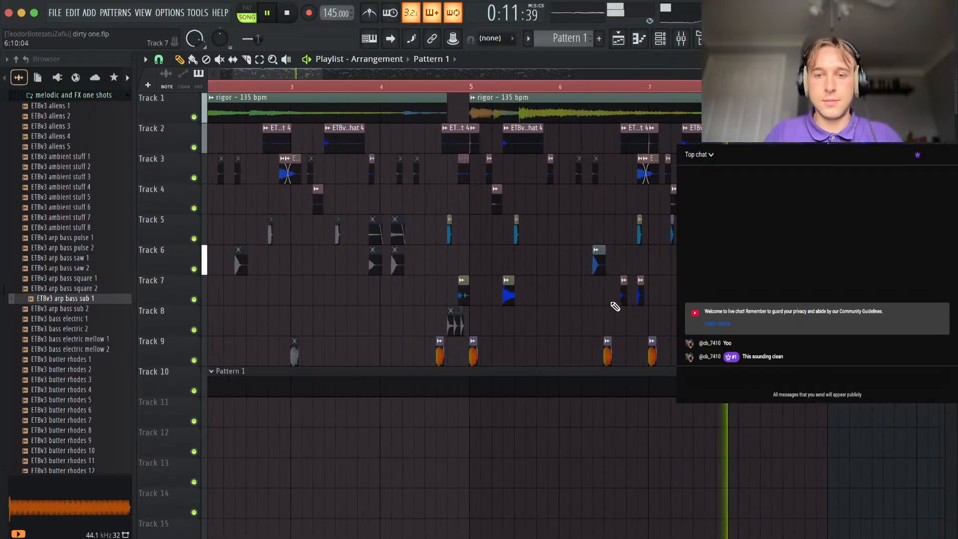
scroll(674, 255, up, 7)
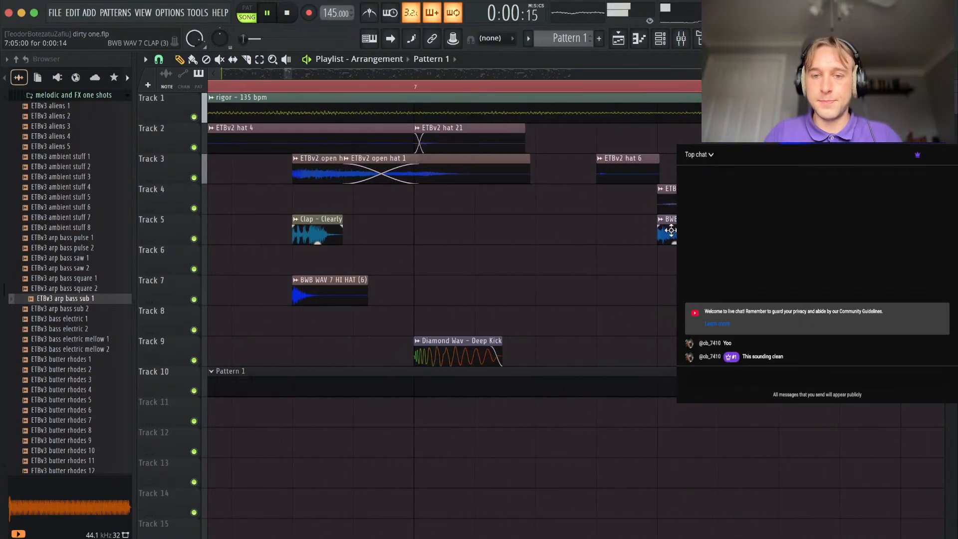
right_click(663, 223)
click(669, 352)
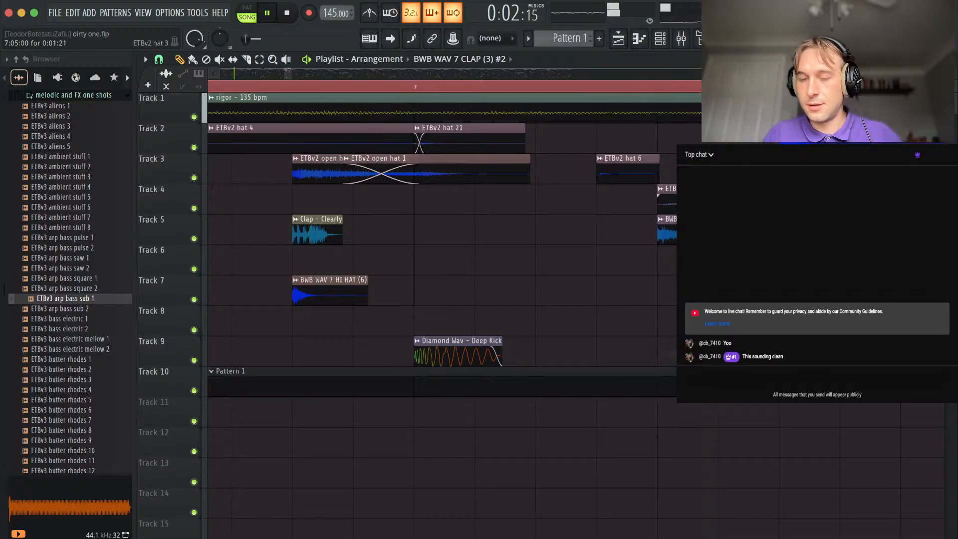
double_click(672, 219)
scroll(397, 222, down, 4)
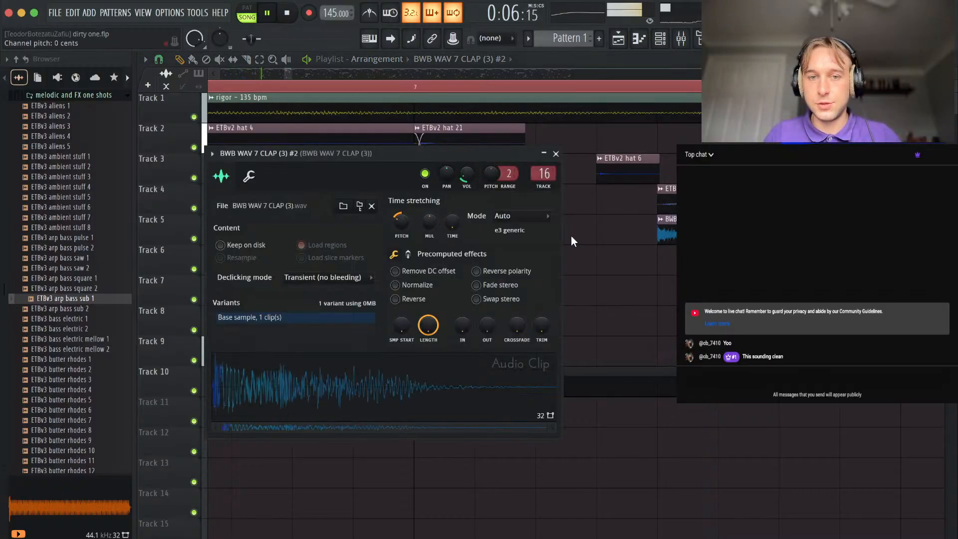
click(556, 154)
Select Pattern 1, add the ETBv3 arp bass sub 1 one-shot as a new channel, and stop playback.
scroll(560, 336, down, 10)
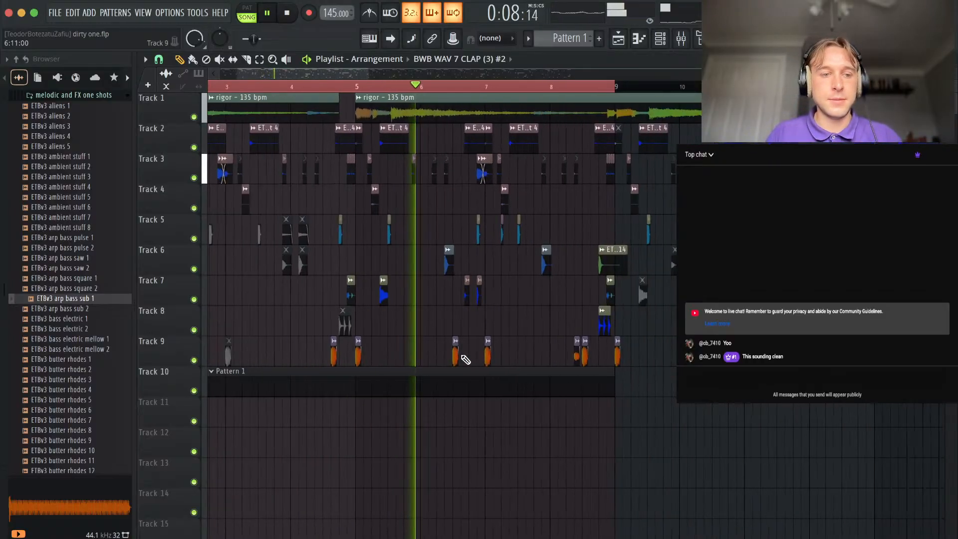
scroll(463, 356, down, 1)
click(333, 387)
scroll(314, 339, down, 3)
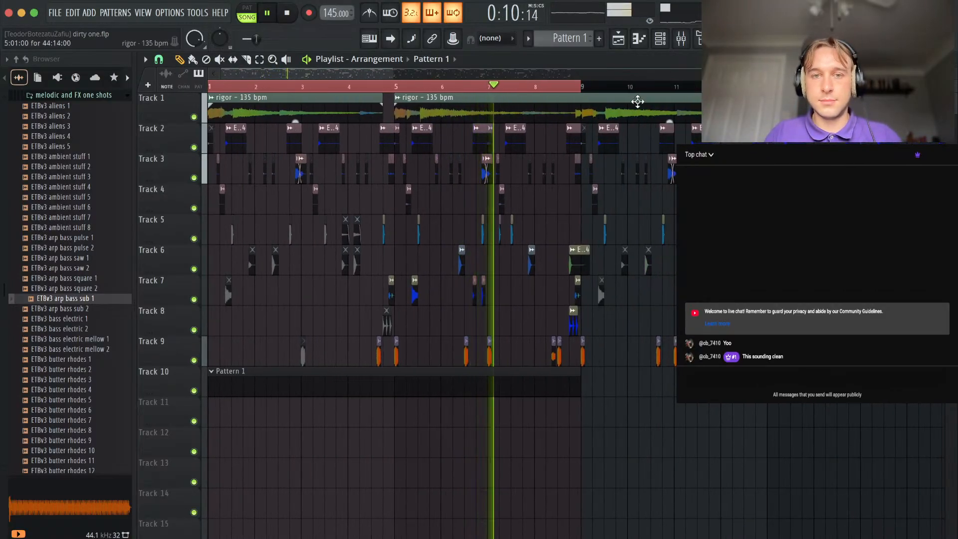
key(F6)
drag(76, 298, 300, 452)
key(space)
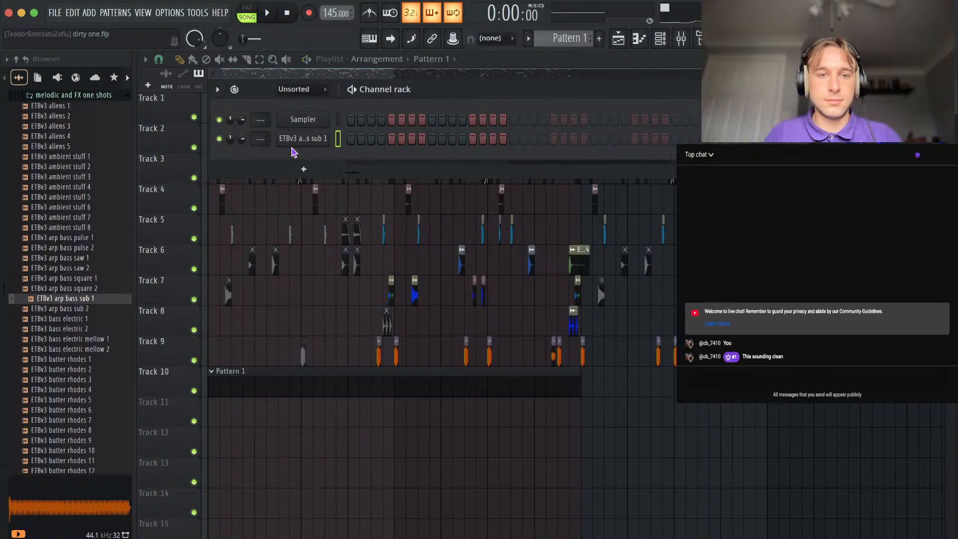
Give the ETBv3 arp bass sub 1 channel a volume envelope with full hold and minimum sustain and release, and nudge its sample start forward.
click(303, 139)
click(265, 192)
drag(285, 317, 306, 374)
drag(327, 317, 349, 399)
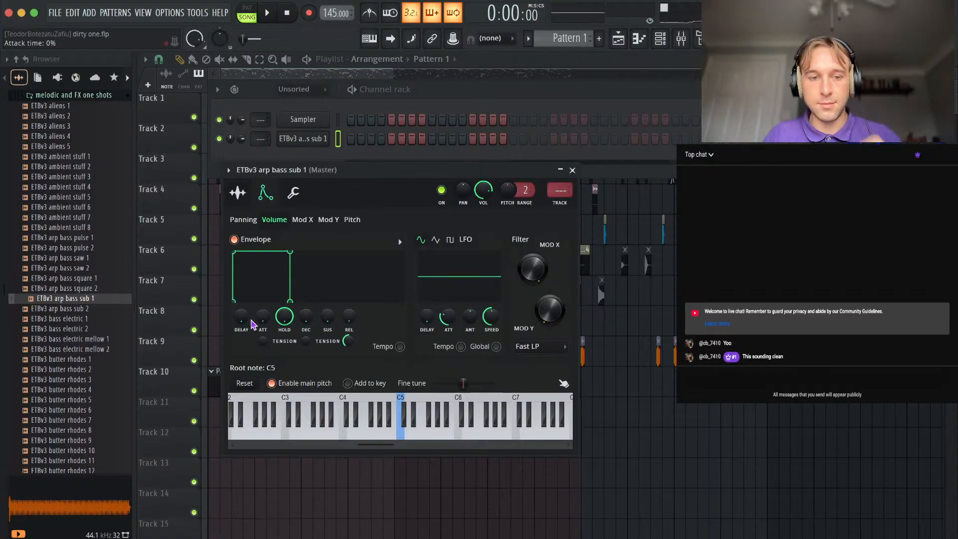
click(238, 192)
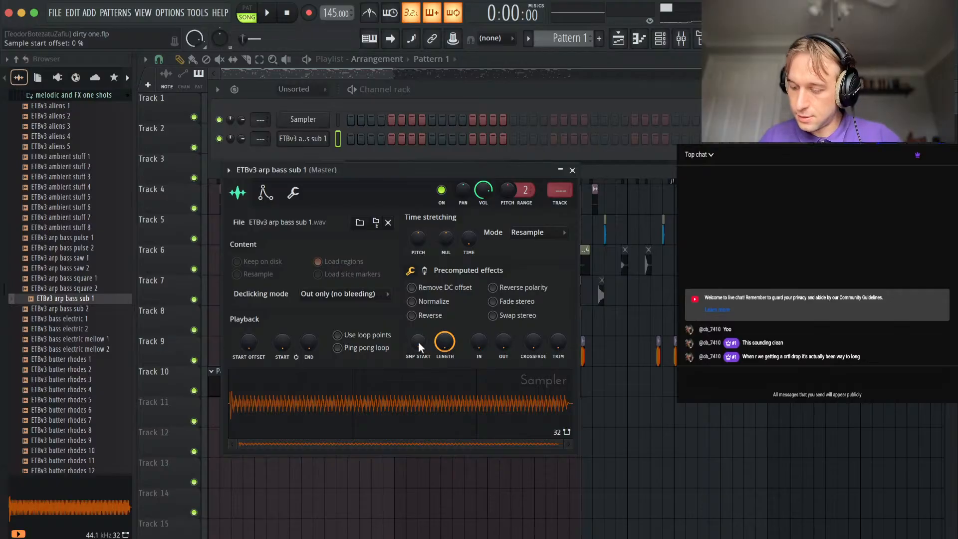
drag(418, 342, 418, 338)
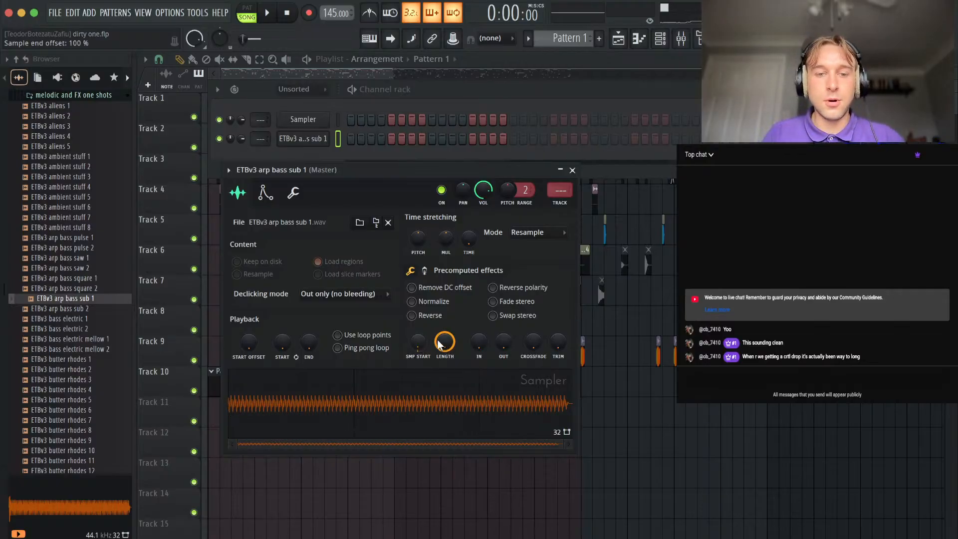
Route the ETBv3 arp bass sub 1 channel to mixer insert 10, before the clap track, and close its settings.
click(558, 196)
key(alt+Right)
key(alt+Right)
key(alt+Right)
key(alt+Right)
key(alt+Right)
key(alt+Right)
key(alt+Right)
key(alt+Right)
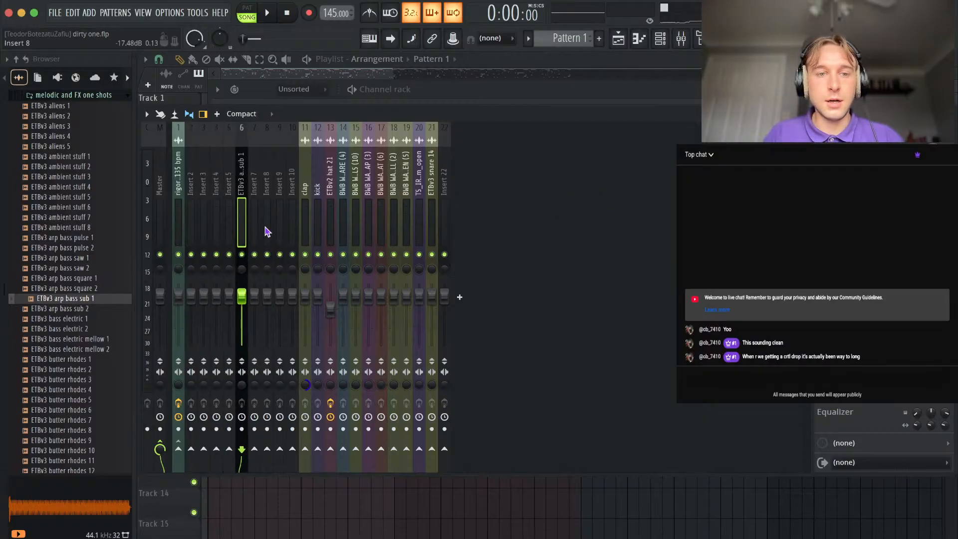
click(945, 114)
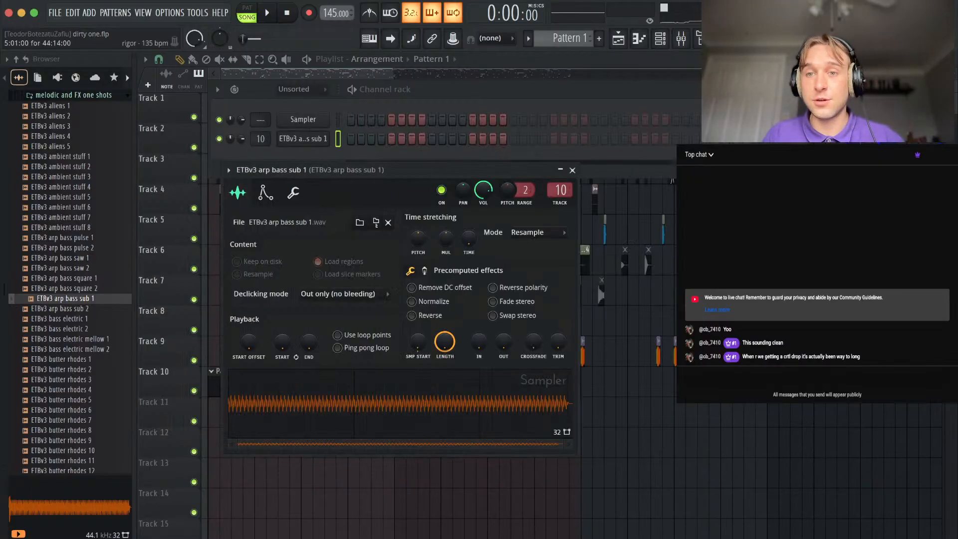
click(779, 90)
click(572, 171)
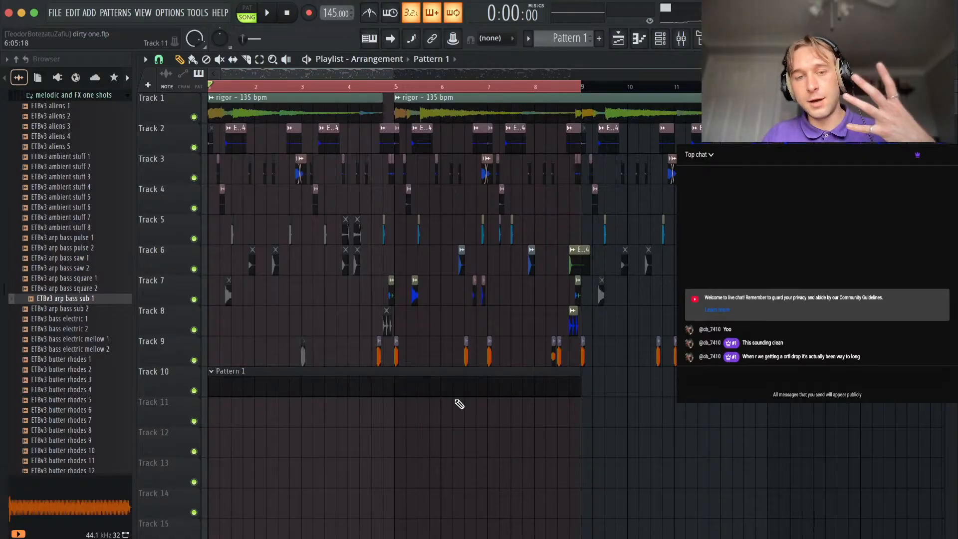
Show the channel rack with all channel groups listed, including the ETBv3 arp bass sub 1 channel.
click(660, 38)
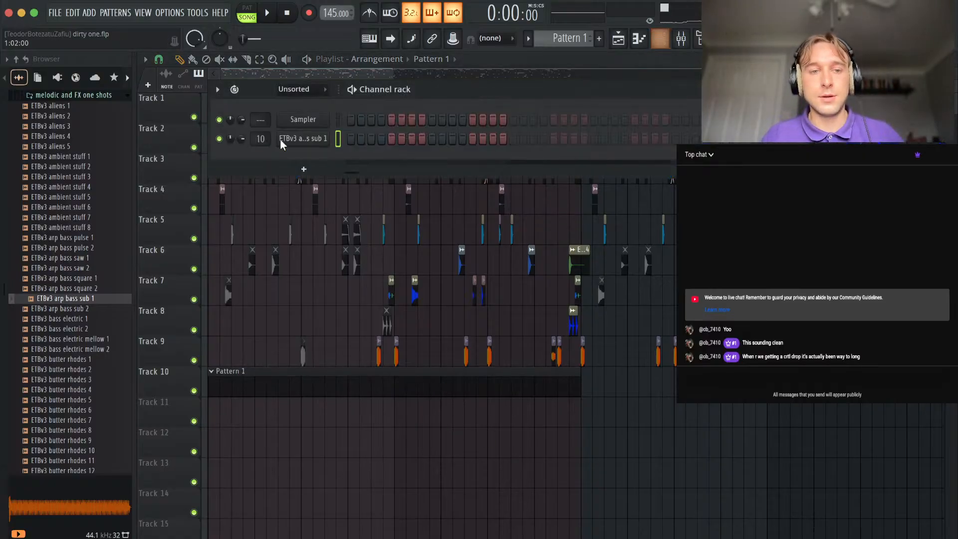
click(298, 90)
click(299, 103)
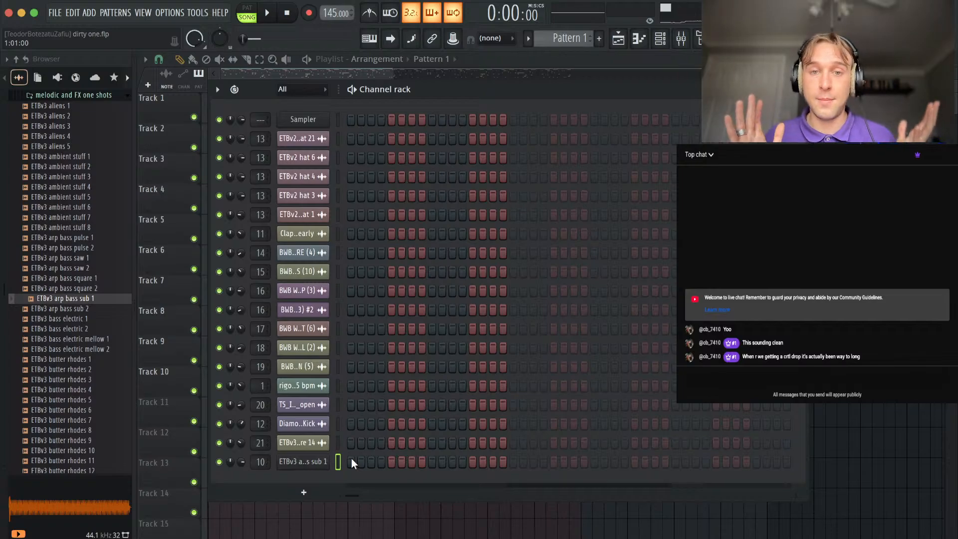
Switch to Finder, open the cartel folder and preview the audio file nasdaq - crtl [new mix].wav.
click(101, 538)
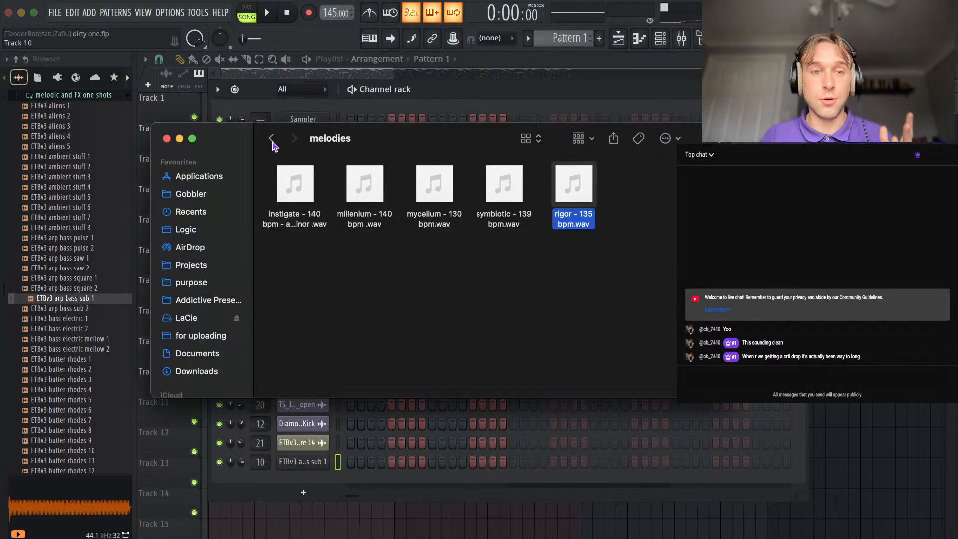
key(super+bracketleft)
key(super+bracketleft)
double_click(293, 205)
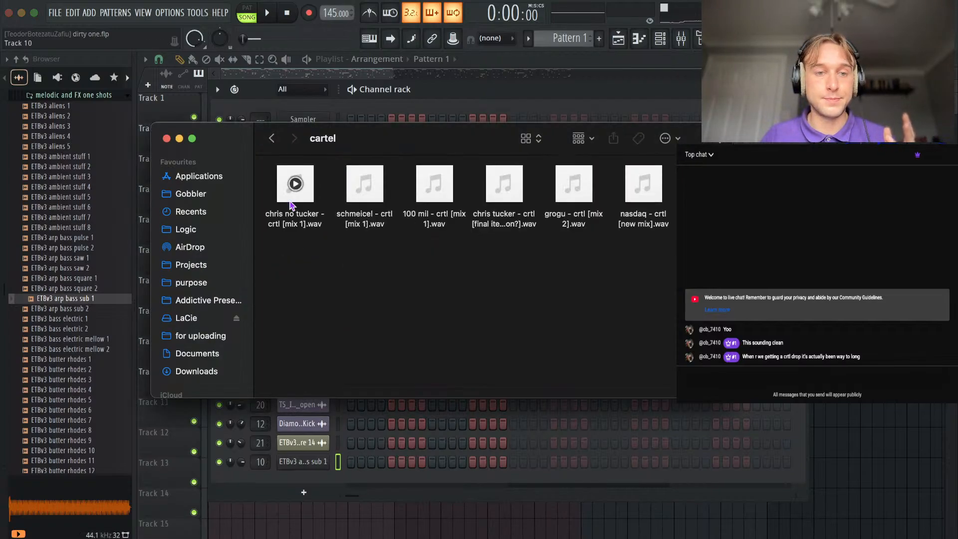
click(643, 210)
key(space)
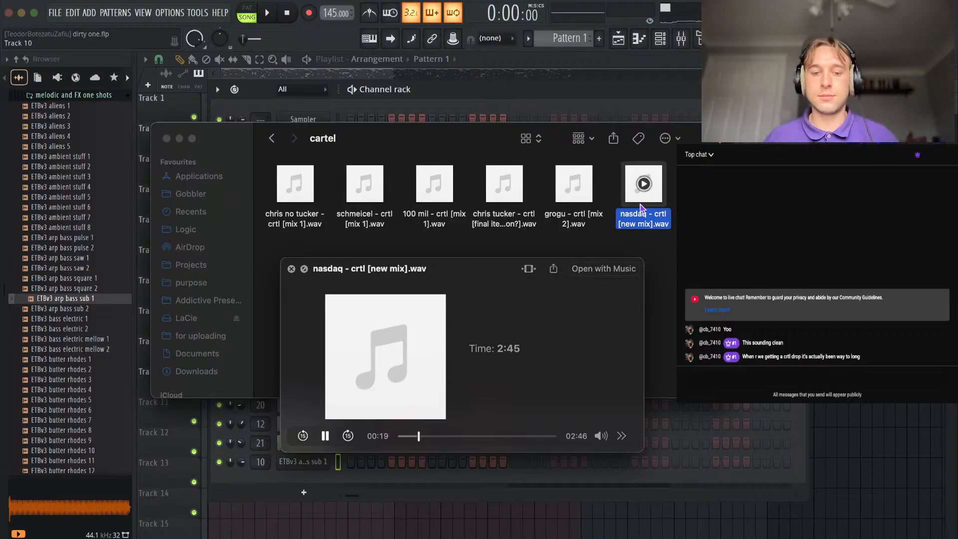
Check the Audio Mixer levels in OBS, minimise it, and lower the preview window below the folder's files.
click(654, 538)
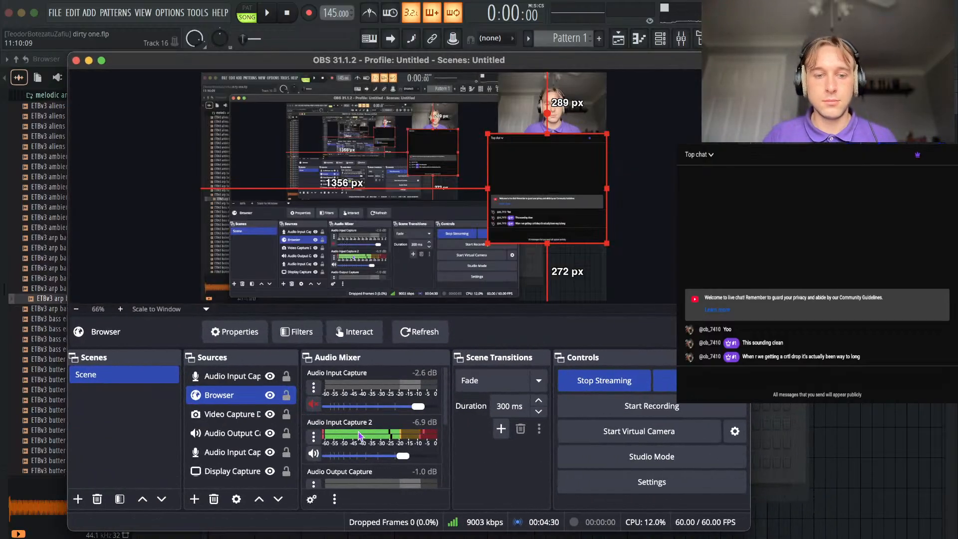
scroll(359, 435, down, 5)
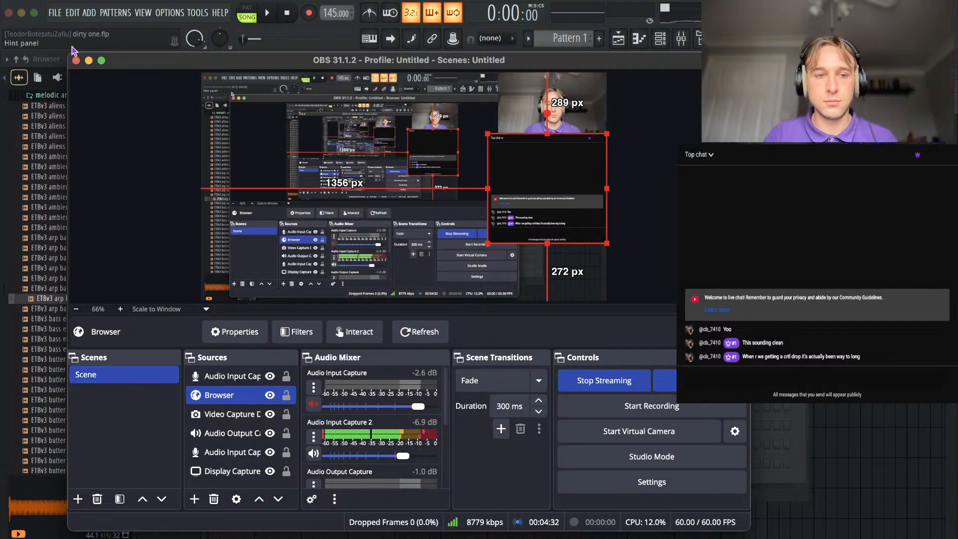
click(89, 60)
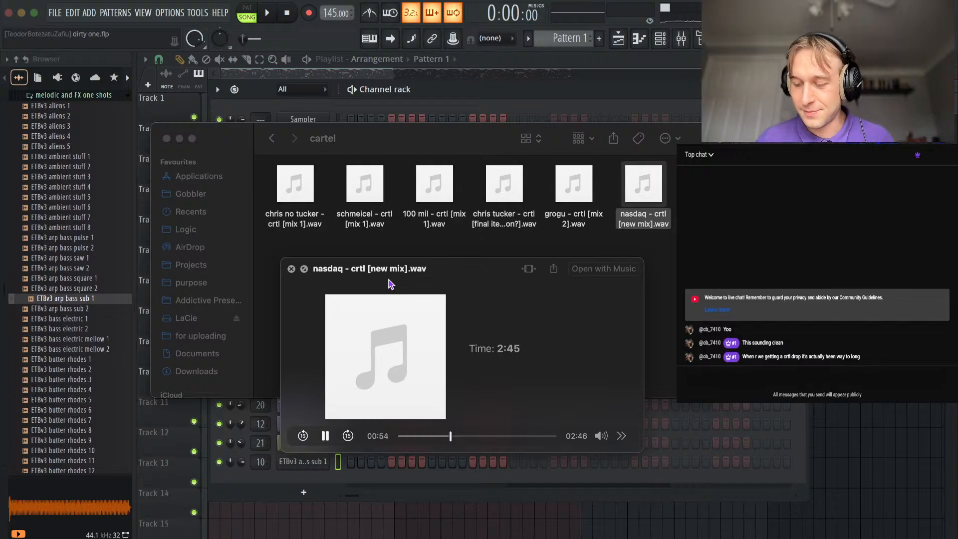
drag(376, 272, 377, 332)
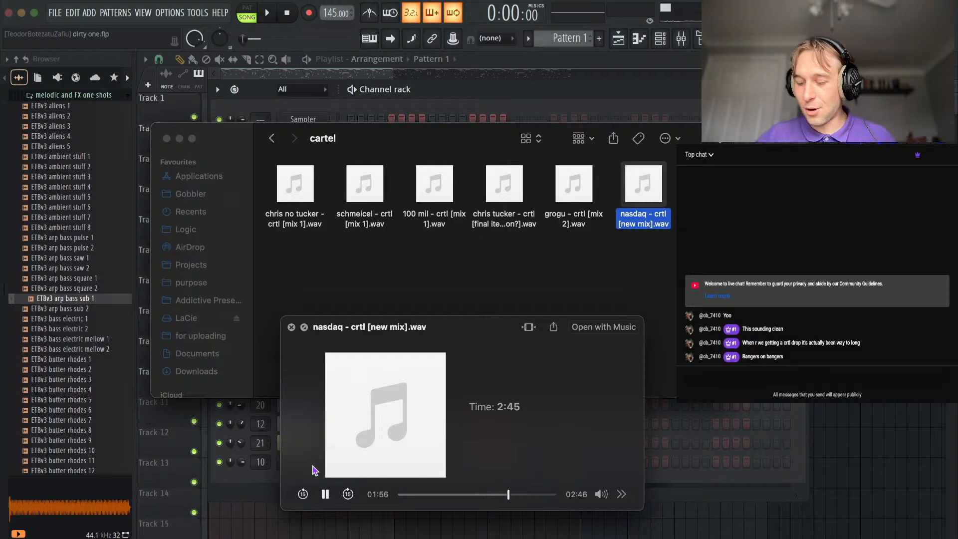
Switch to Chrome, search images for thorn destiny, and enlarge the Ishtar Collective result.
click(321, 531)
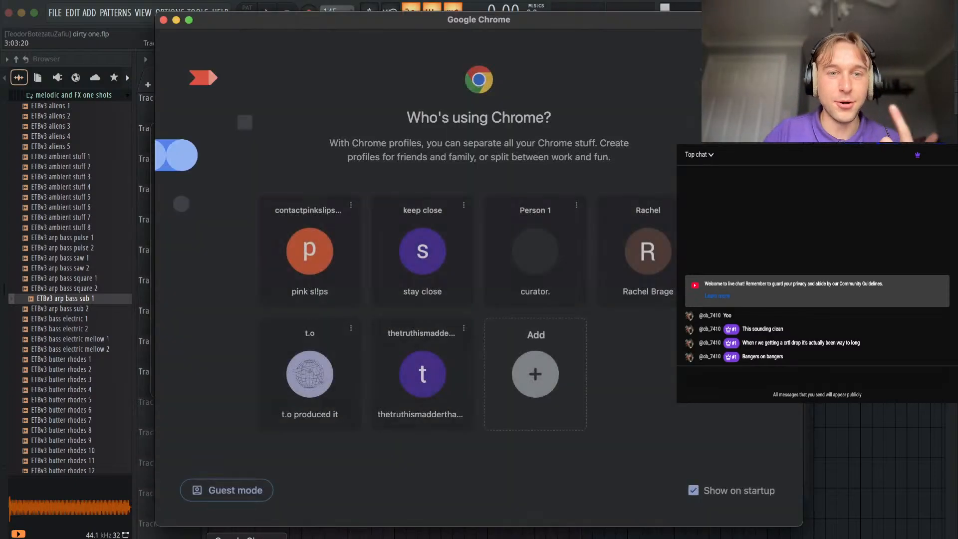
click(503, 267)
text(thorn)
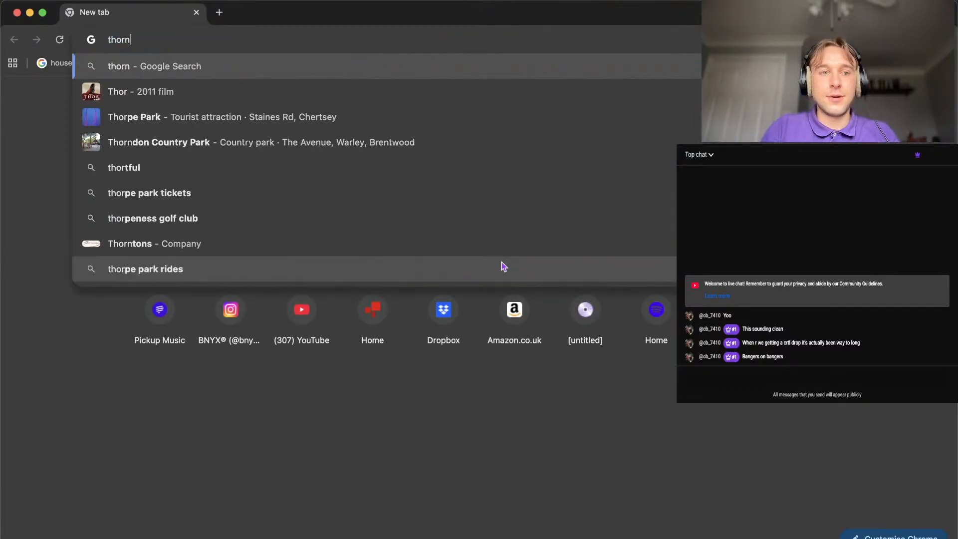
text( des)
key(Return)
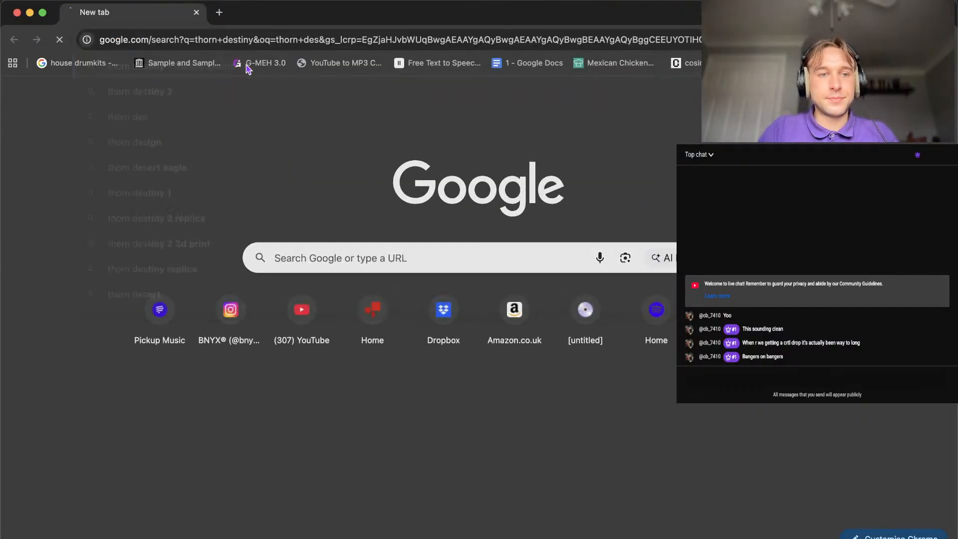
click(219, 130)
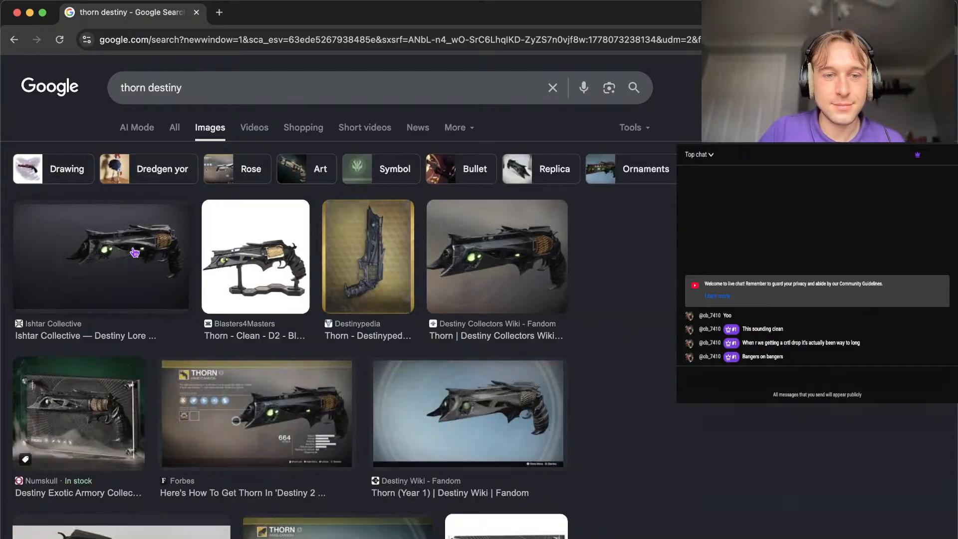
click(135, 252)
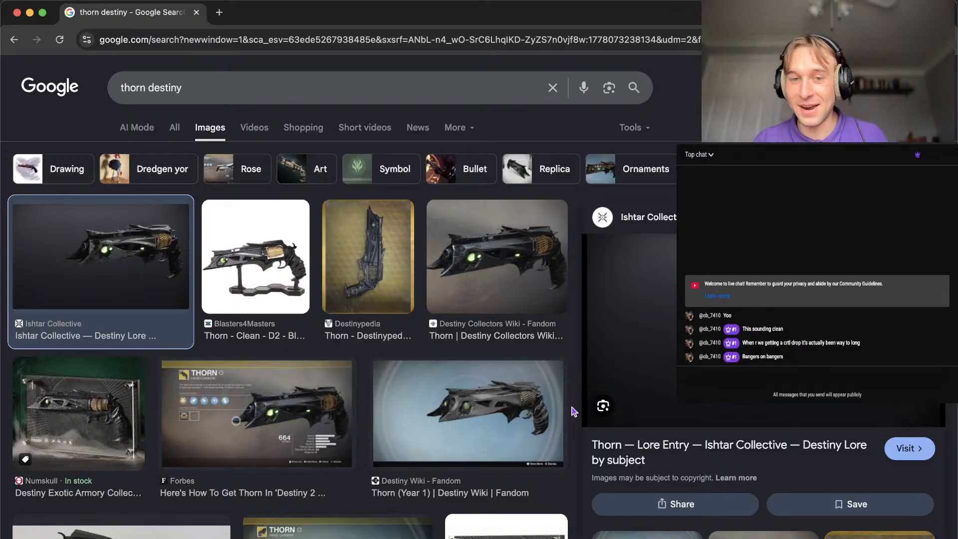
Search images for thorn destiny bullet and view the two Reddit results showing the bullets stuck in a wall.
click(258, 79)
text(bullet)
key(Return)
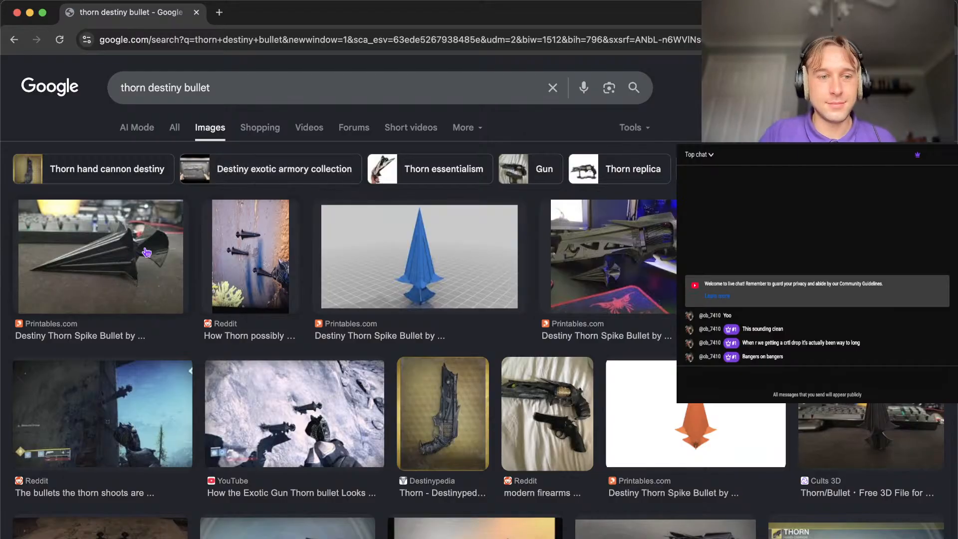
click(253, 269)
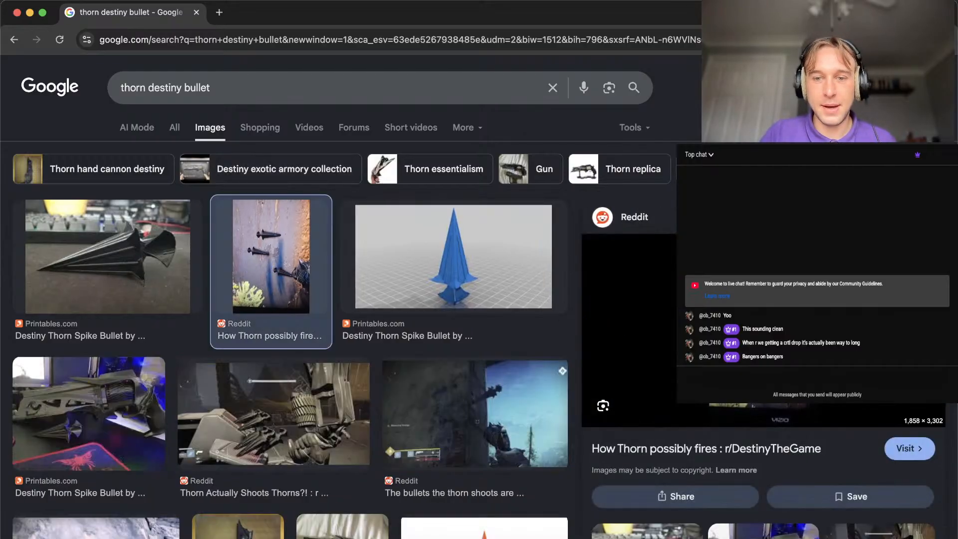
scroll(797, 342, up, 5)
scroll(797, 343, down, 5)
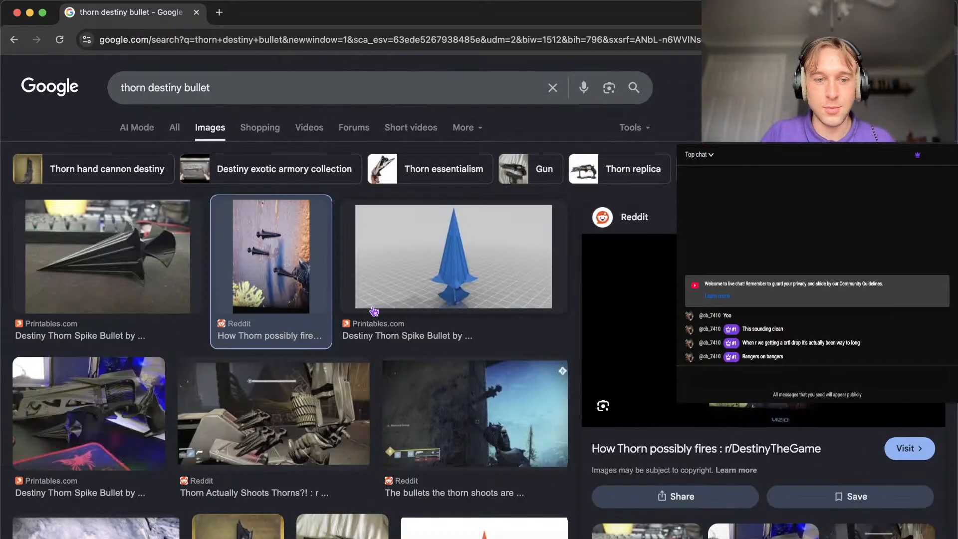
click(455, 420)
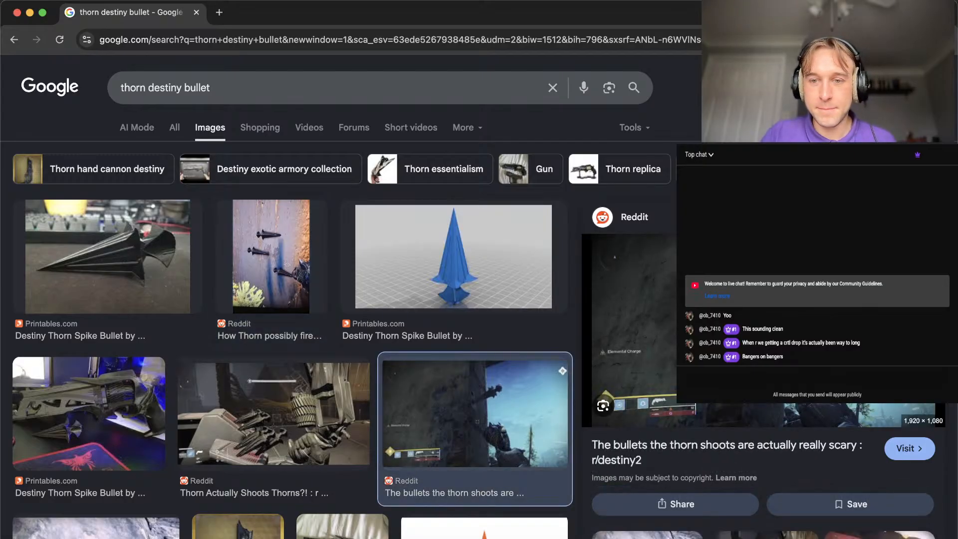
scroll(785, 309, up, 5)
scroll(784, 309, down, 5)
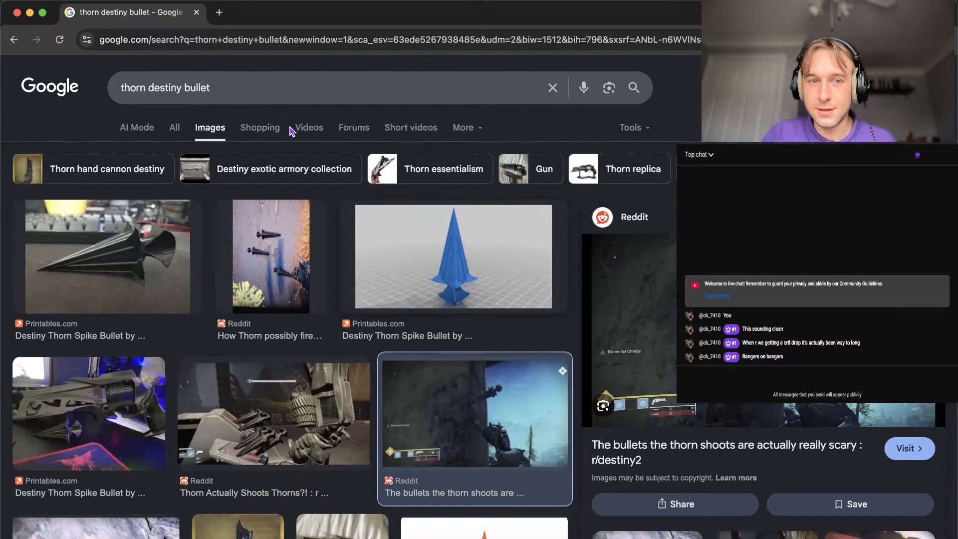
Search images for thorn destiny green, view the Iconic History of Thorn result, and minimise the browser.
click(229, 85)
key(BackSpace)
key(BackSpace)
key(BackSpace)
key(BackSpace)
key(BackSpace)
key(BackSpace)
key(BackSpace)
text(green)
key(Return)
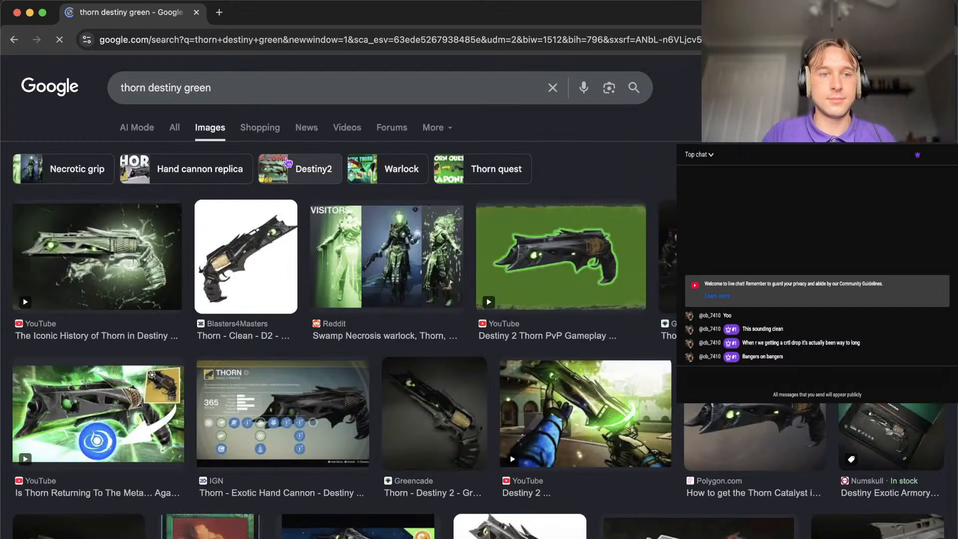
click(135, 260)
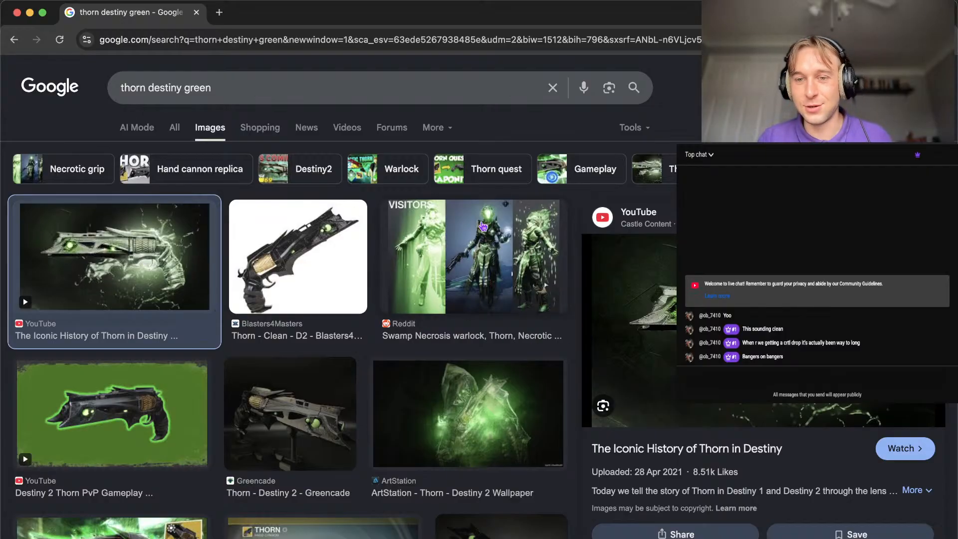
click(29, 12)
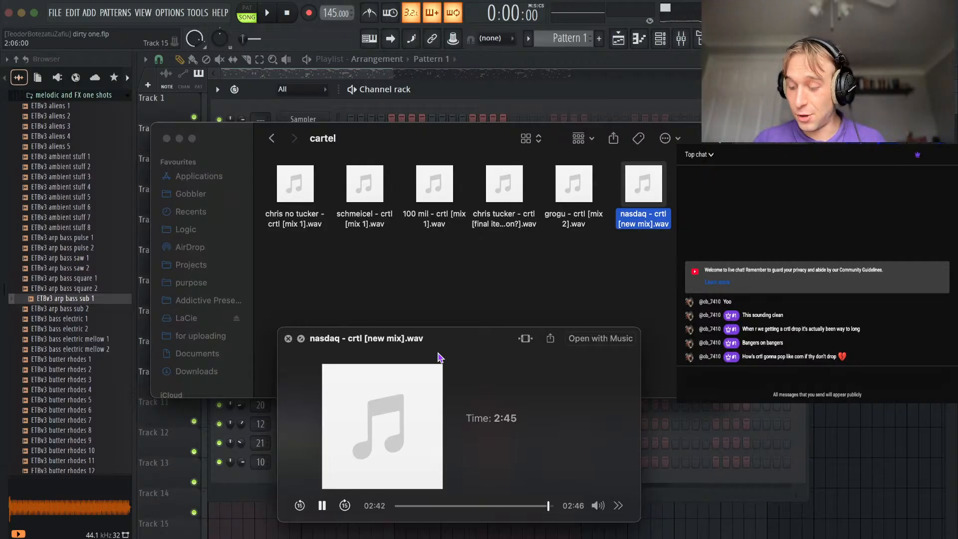
Return to the FL Studio playlist, play the arrangement, and audition the ETBv3 aliens 5 and ETBv3 aliens 2 one-shots.
click(857, 404)
scroll(547, 234, down, 3)
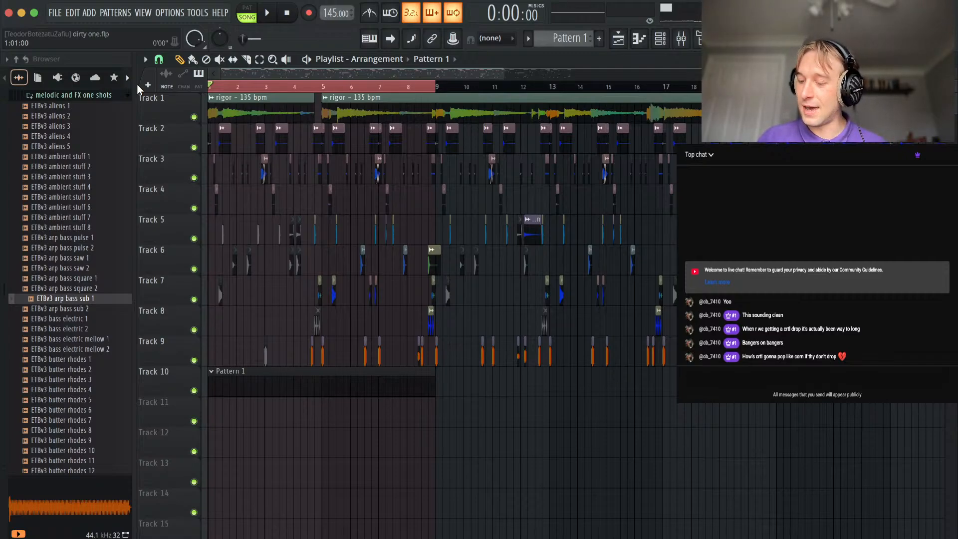
key(space)
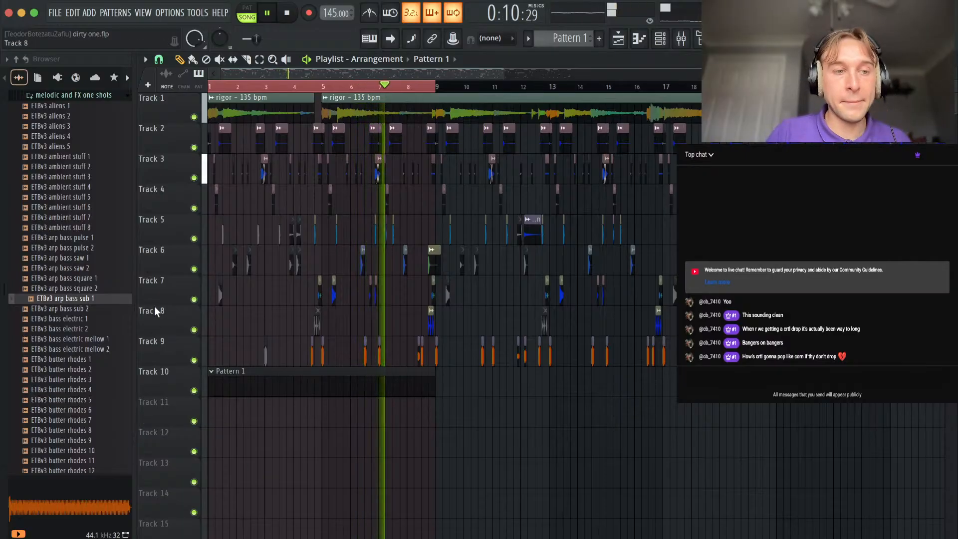
click(68, 146)
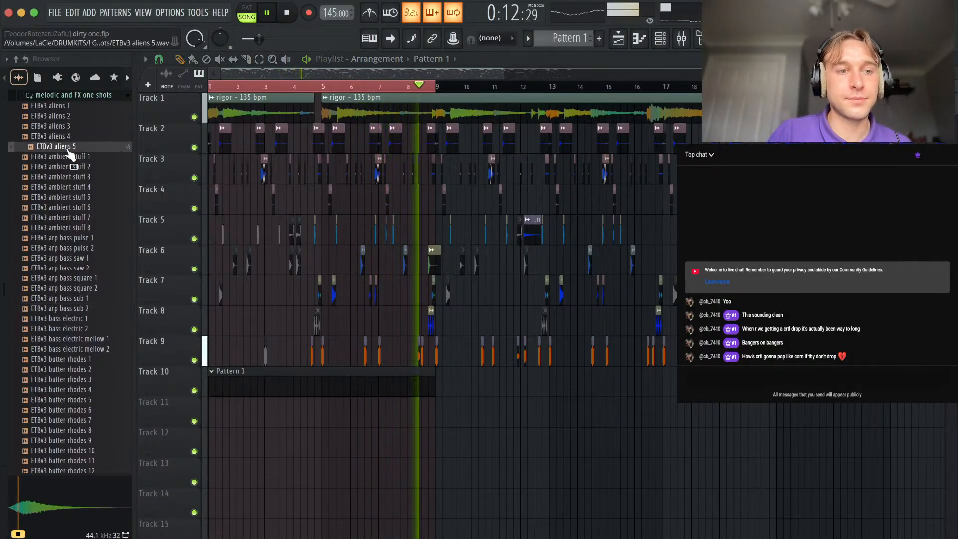
click(70, 118)
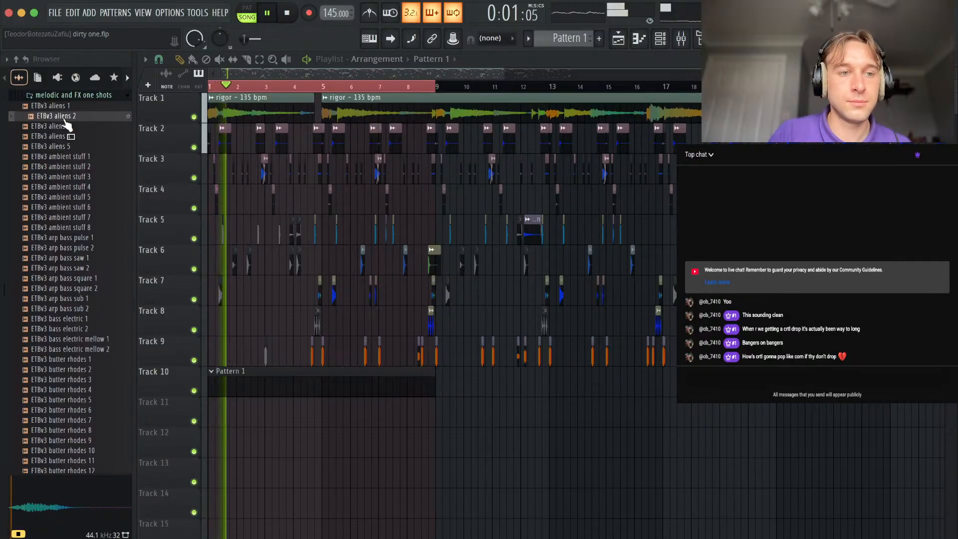
Place the ETBv3 aliens 2 one-shot as an audio clip on Track 11 just after bar 8 and stop playback.
drag(73, 127, 430, 439)
double_click(474, 443)
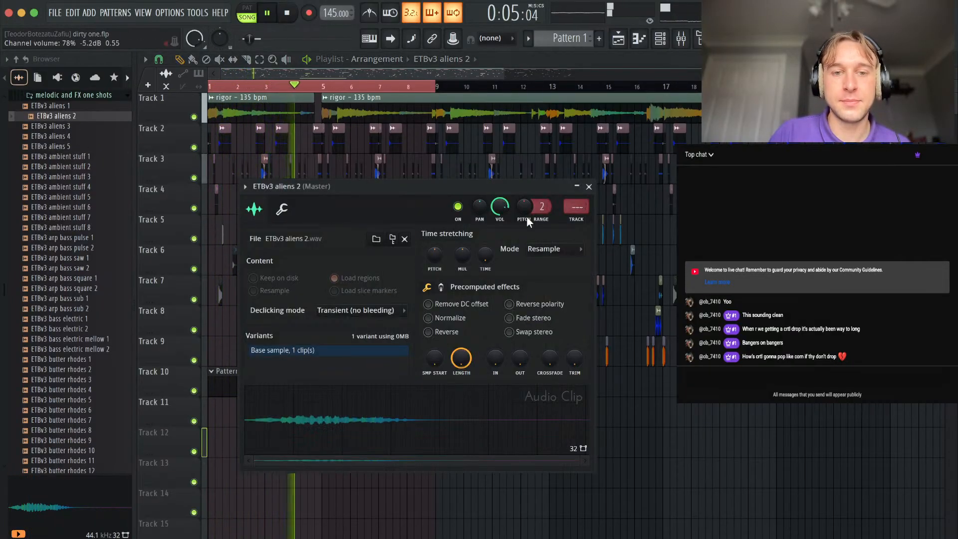
key(Escape)
key(space)
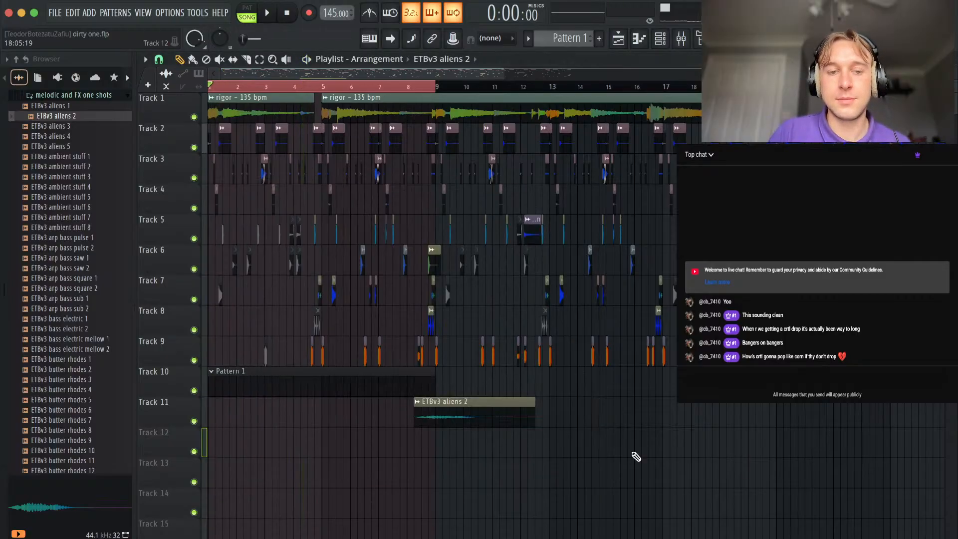
Open the ETBv3 arp bass sub 1 channel in the piano roll and place a half-bar F#5 note at bar 1.
click(661, 39)
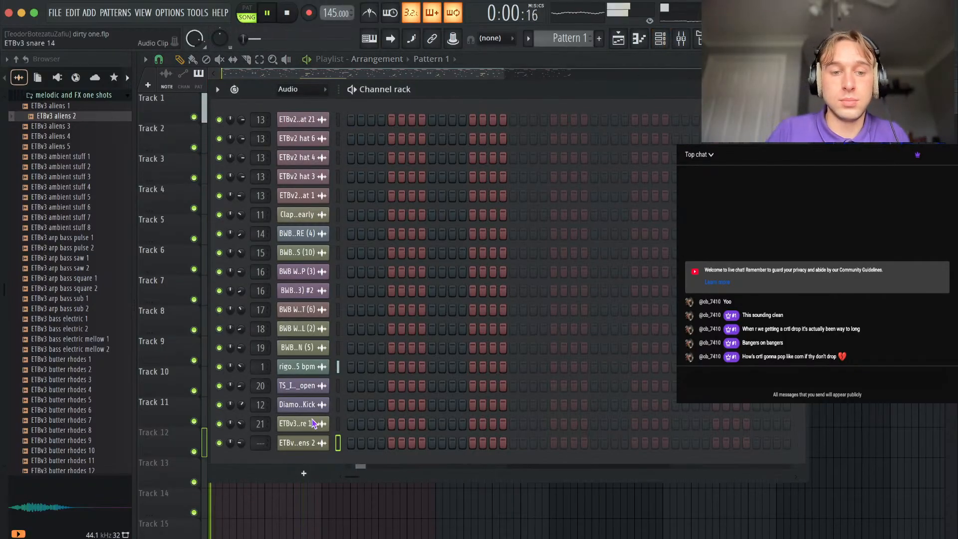
click(293, 103)
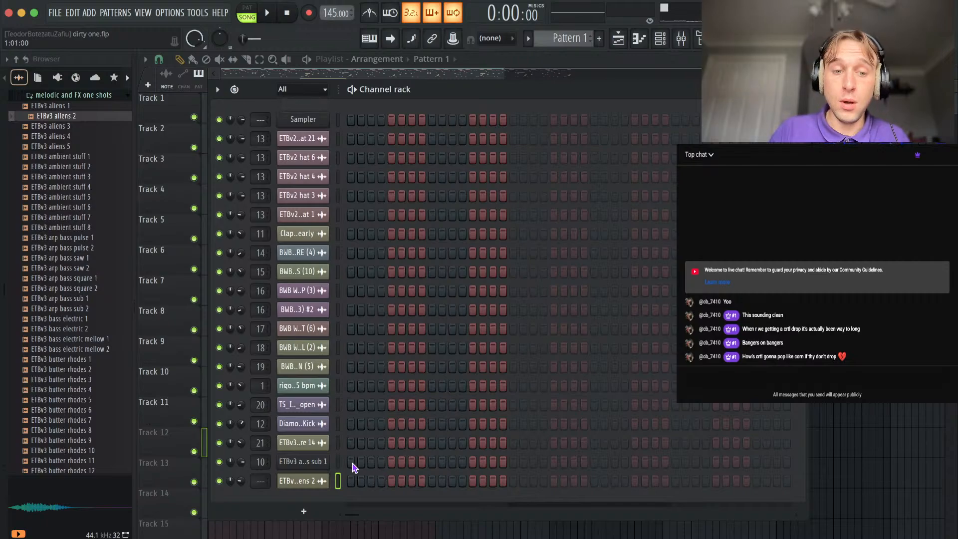
right_click(314, 463)
click(357, 356)
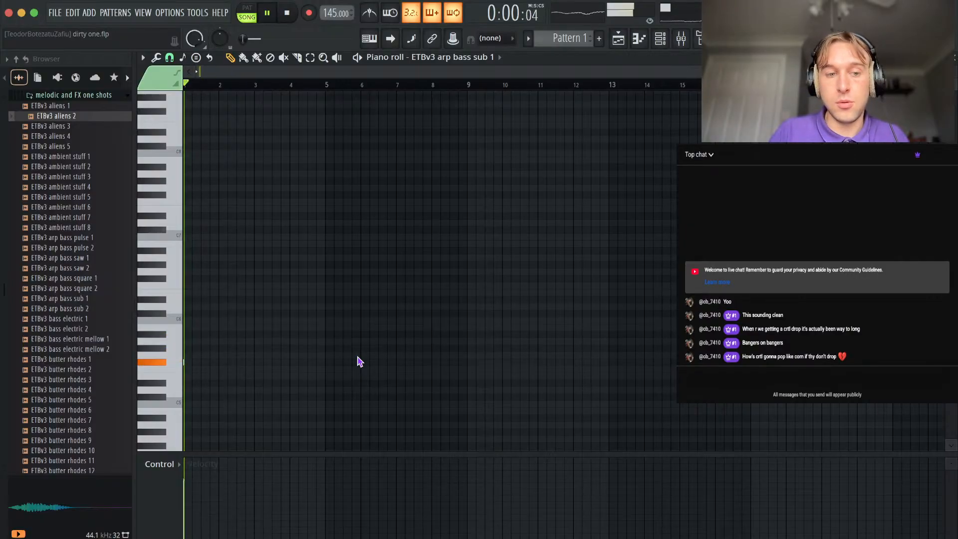
key(space)
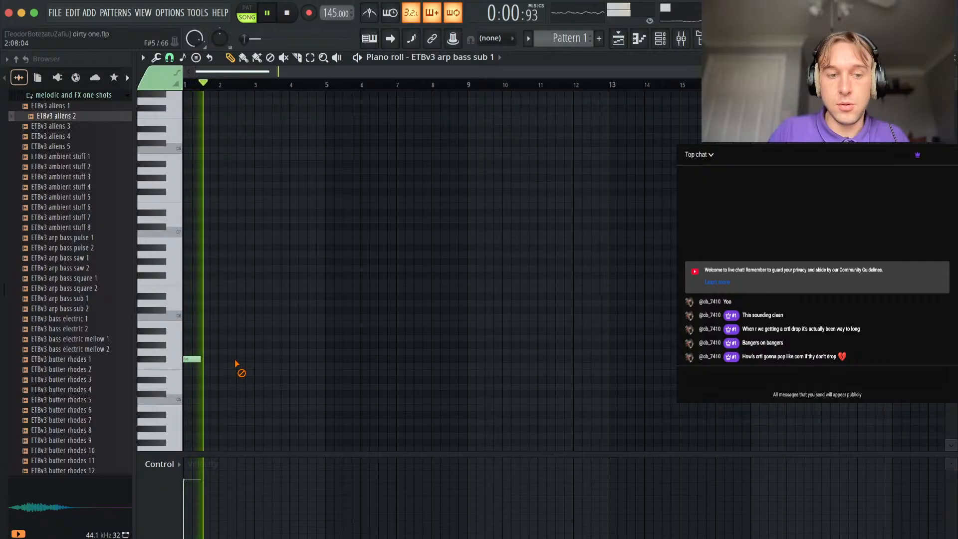
scroll(236, 362, up, 4)
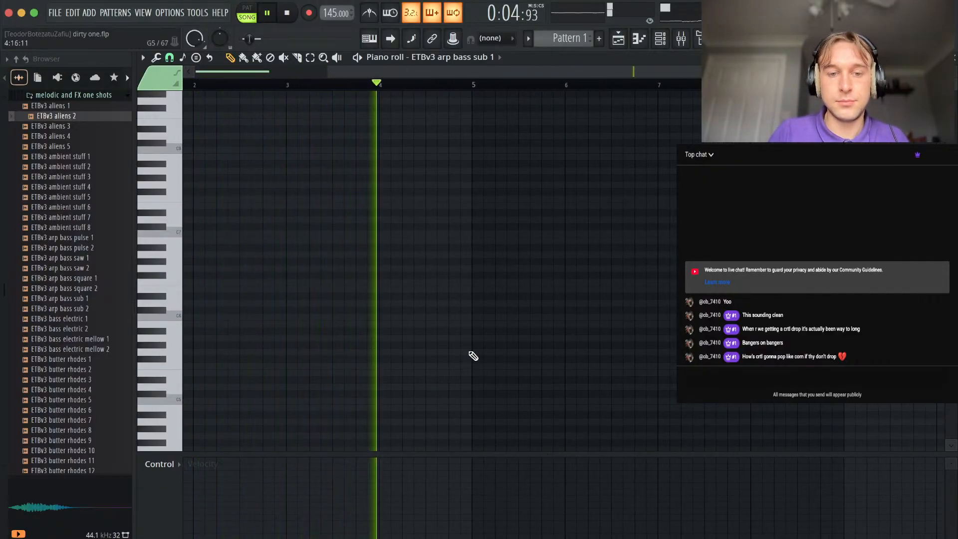
Add a half-bar bass note at bar 5, transposed down an octave to B4, and a half-bar F#5 note at bar 3.
click(473, 330)
key(space)
key(super+Down)
key(super+Up)
key(super+Down)
right_click(455, 301)
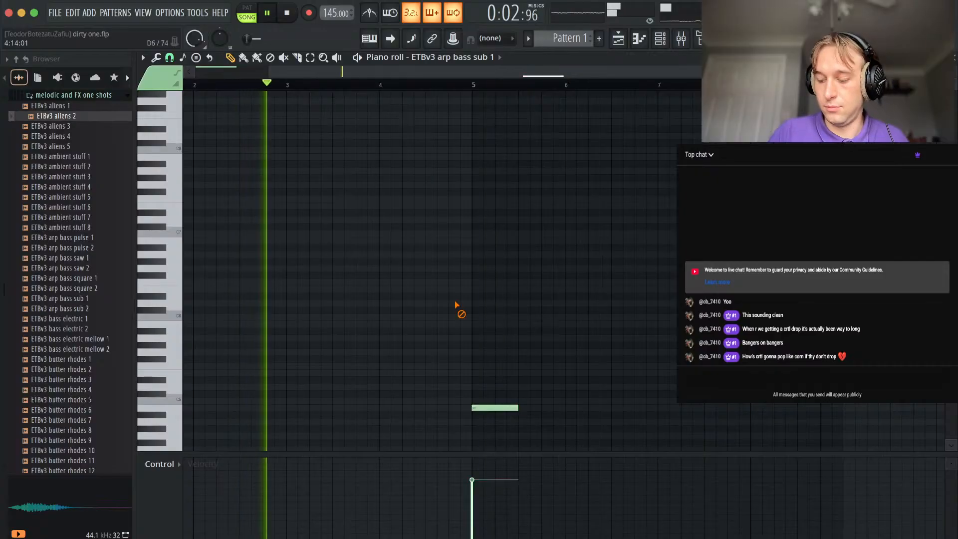
key(space)
scroll(288, 359, left, 3)
scroll(288, 359, down, 1)
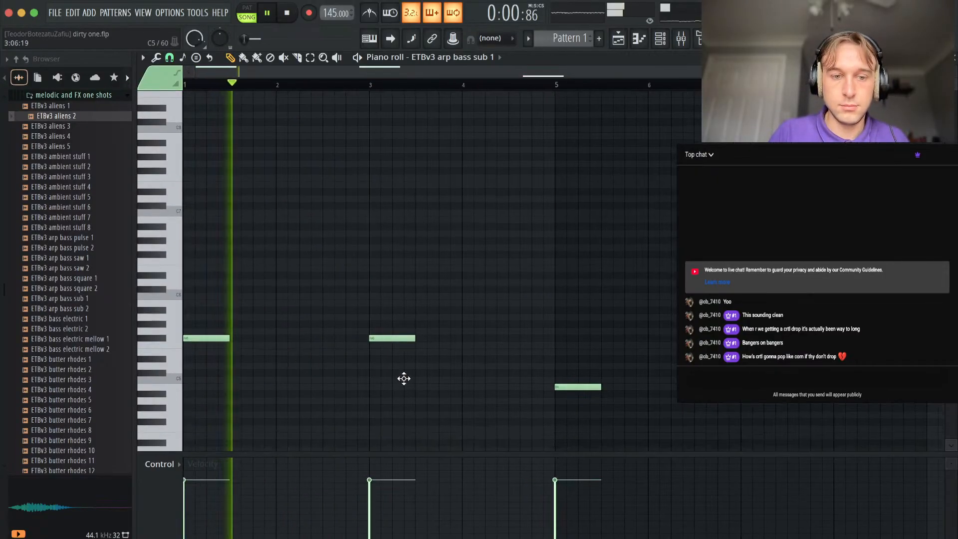
Add a short C#5 bass note in the second half of bar 2, just before the bar 3 note.
click(338, 374)
drag(376, 374, 344, 374)
right_click(398, 379)
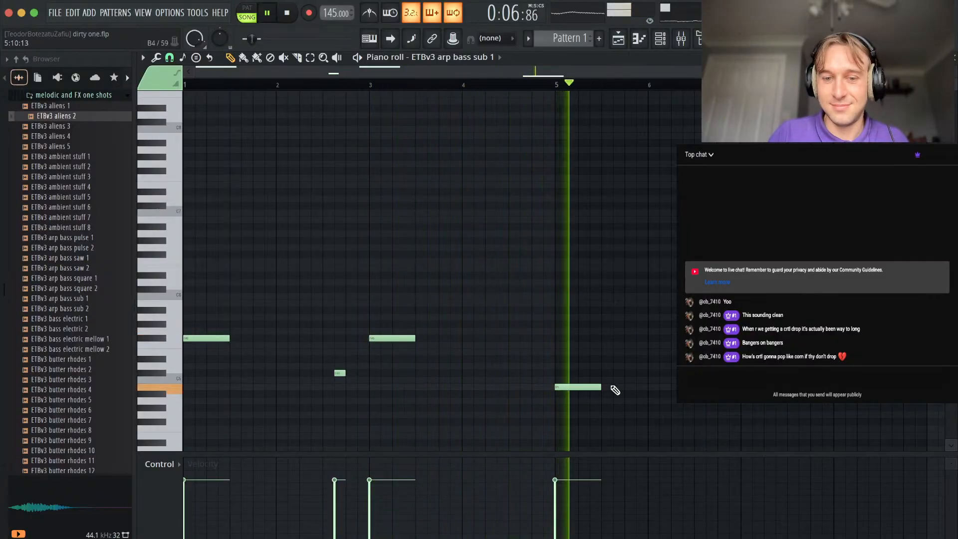
Add a half-bar C#5 note in the second half of bar 8, ending at bar 9.
scroll(598, 418, down, 1)
scroll(598, 419, down, 1)
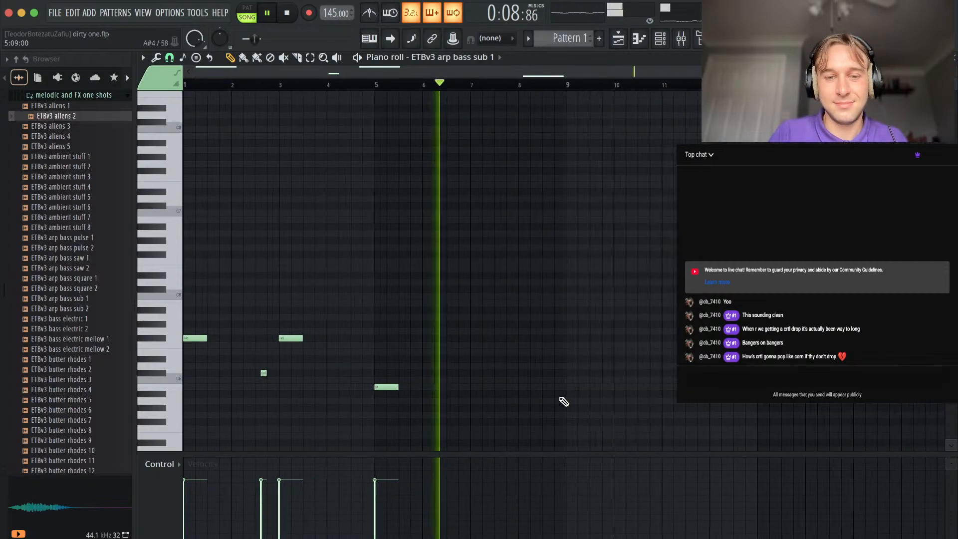
drag(385, 387, 552, 374)
scroll(552, 383, up, 1)
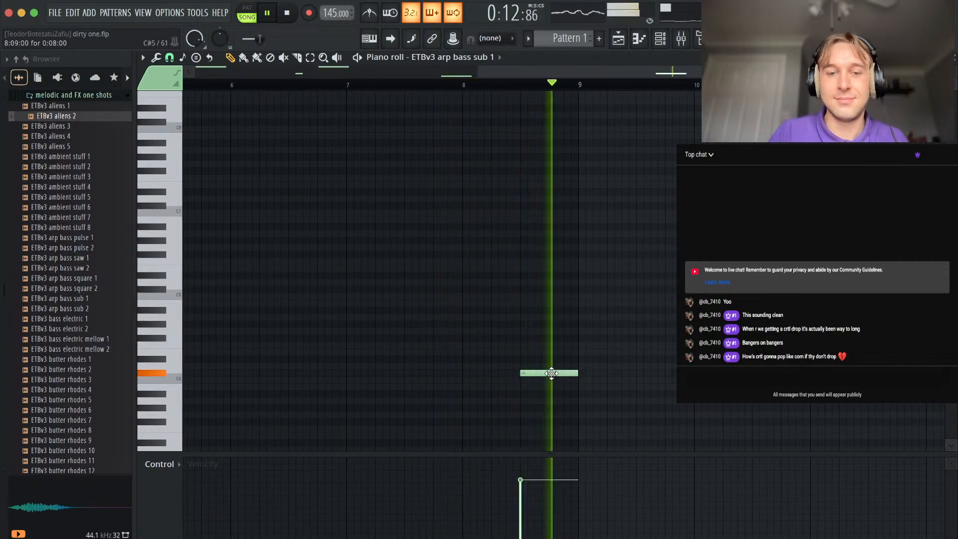
Duplicate the whole bass phrase so it repeats from bar 9, and leave the piano roll.
scroll(552, 375, down, 2)
scroll(577, 295, down, 3)
key(super+a)
drag(190, 268, 560, 269)
key(super+d)
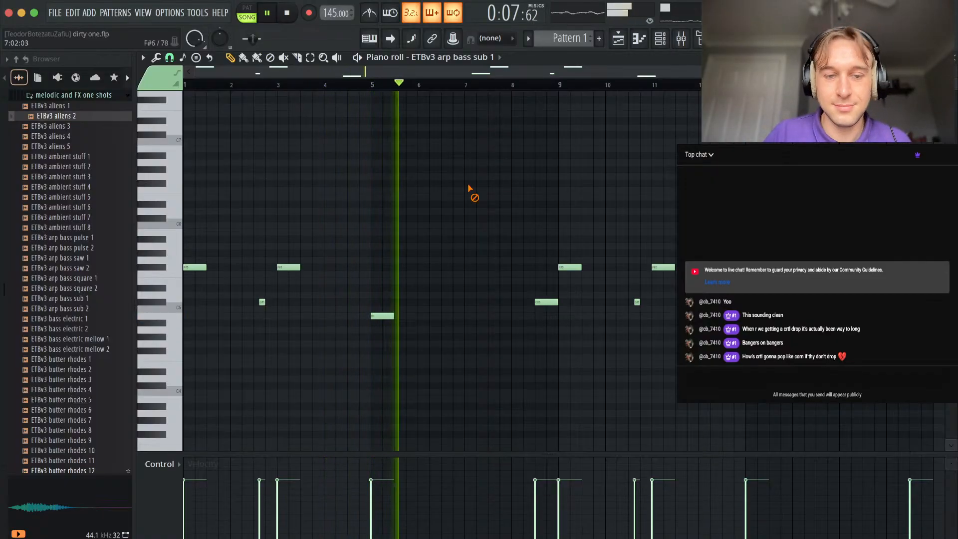
key(Escape)
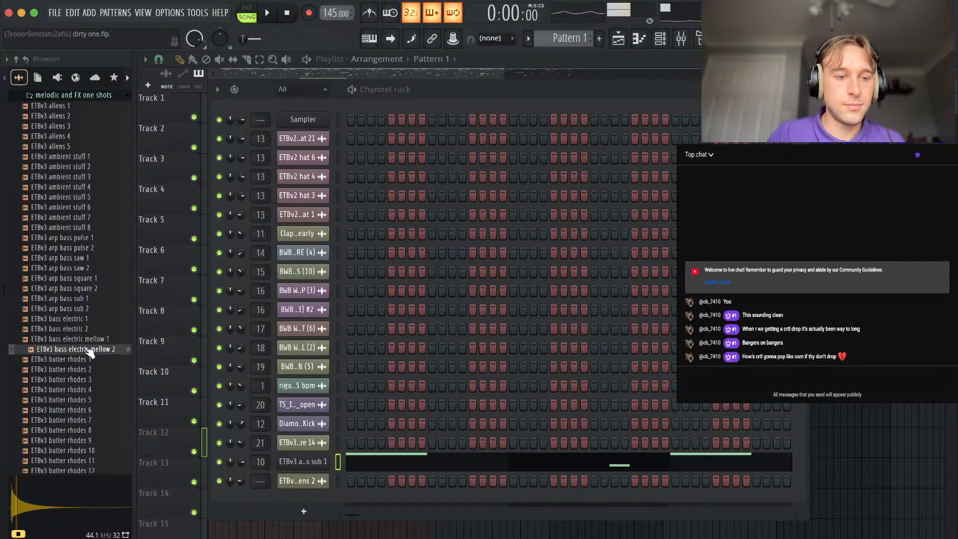
Use ETBv3 bass electric mellow 1 as the bass channel's sample and transpose all its notes down one octave.
click(358, 465)
key(space)
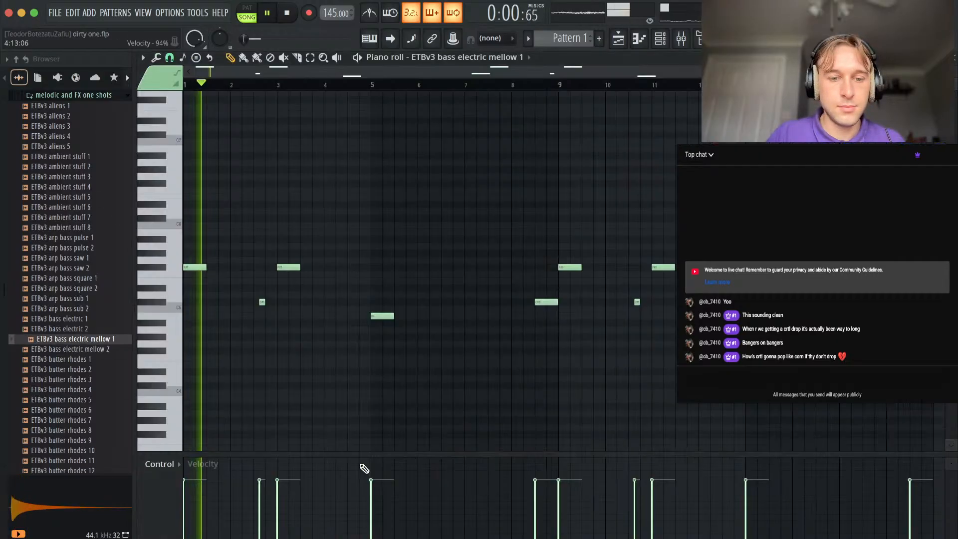
key(ctrl+Down)
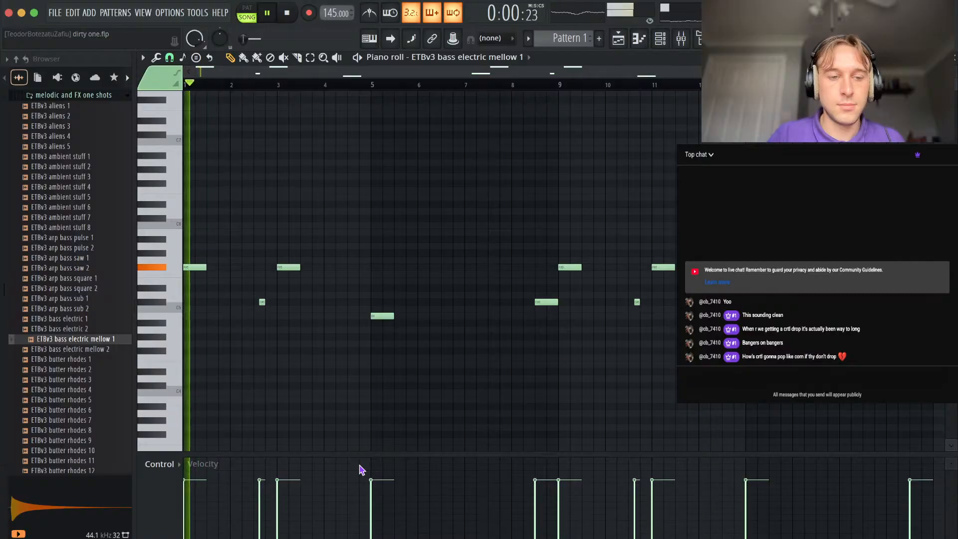
key(ctrl+Down)
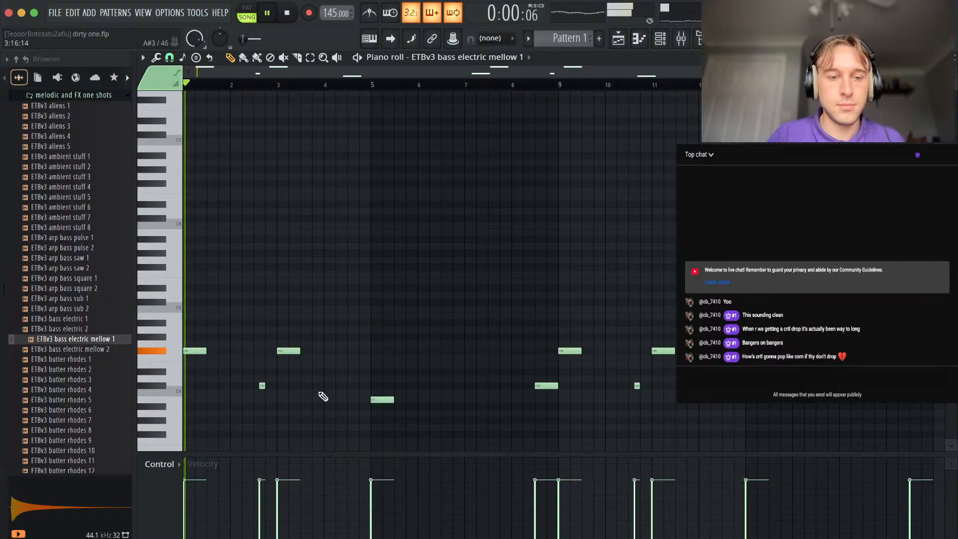
Add Fruity Parametric EQ 2 to the rigor - 135 bpm mixer track and play the beat.
click(691, 39)
key(space)
click(822, 175)
mouse_move(843, 183)
click(90, 14)
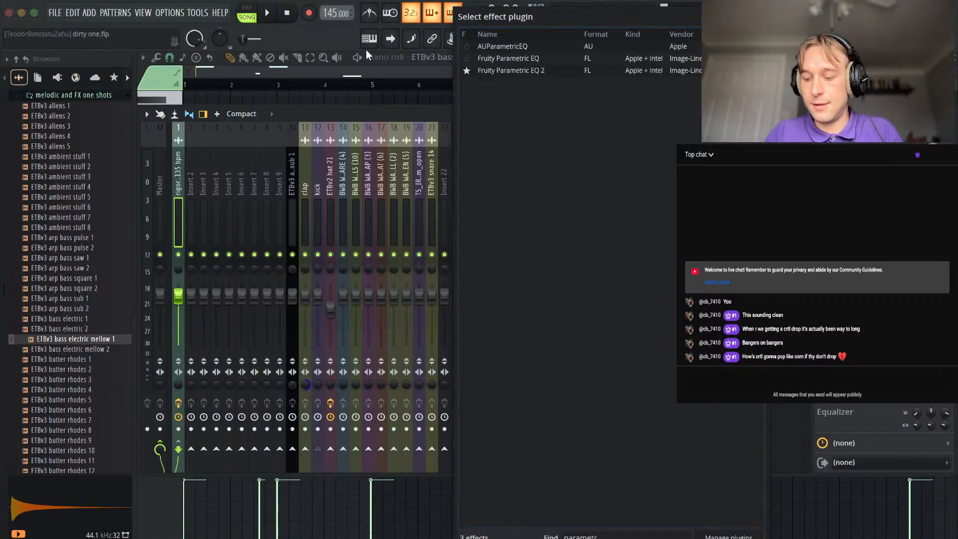
double_click(523, 73)
key(space)
key(space)
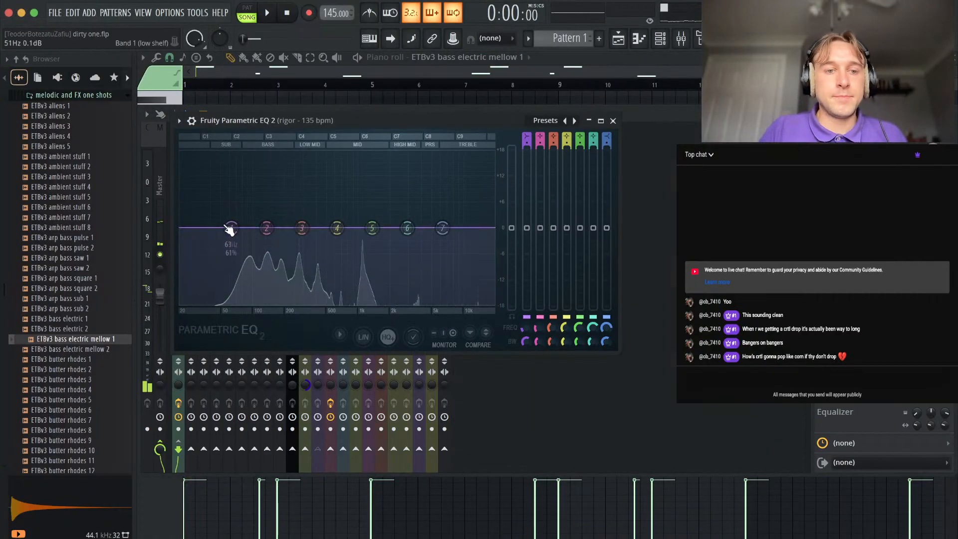
Set EQ band 1 to a steep low cut and lower band 3 by about 6.8 dB at 191 Hz, then close the EQ and mixer.
drag(231, 230, 241, 305)
right_click(241, 305)
click(324, 381)
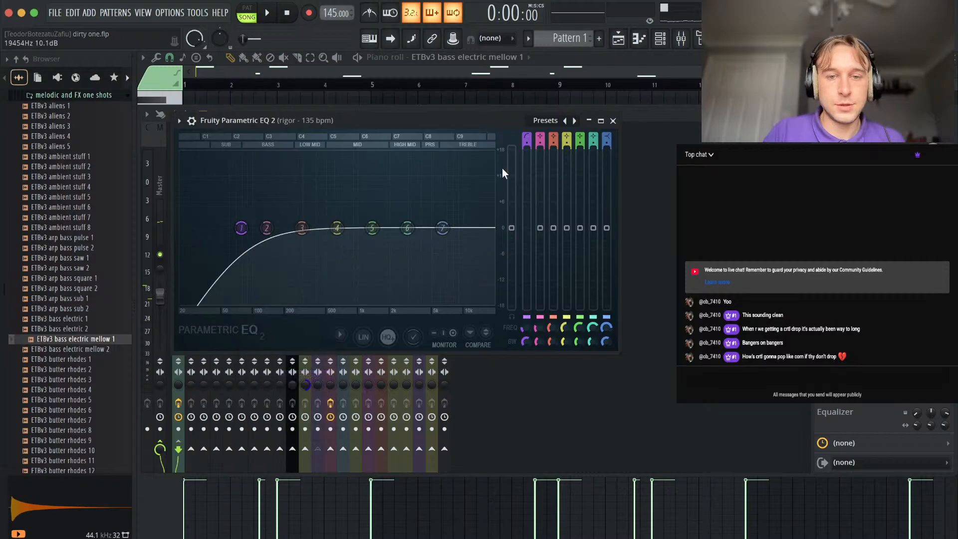
drag(529, 144, 529, 131)
key(space)
drag(302, 228, 283, 257)
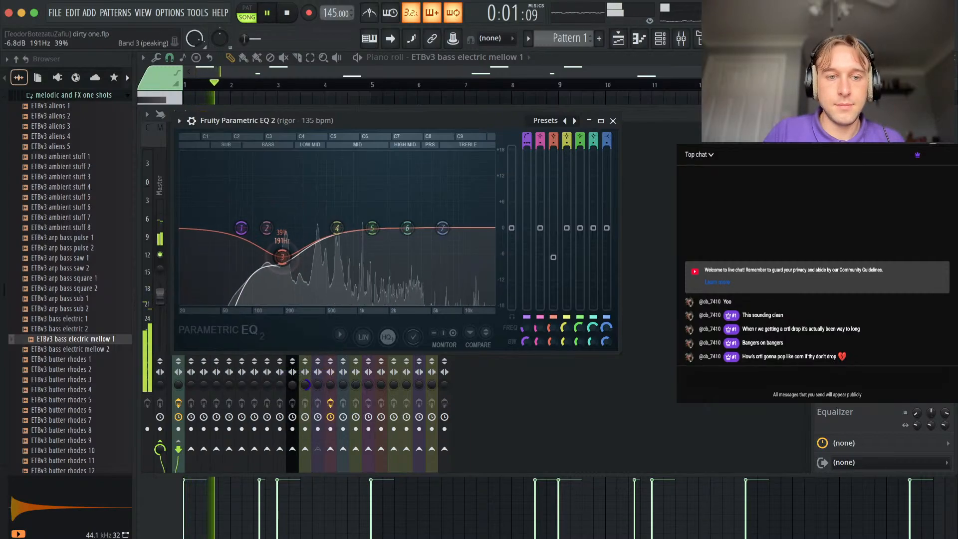
click(613, 121)
key(F9)
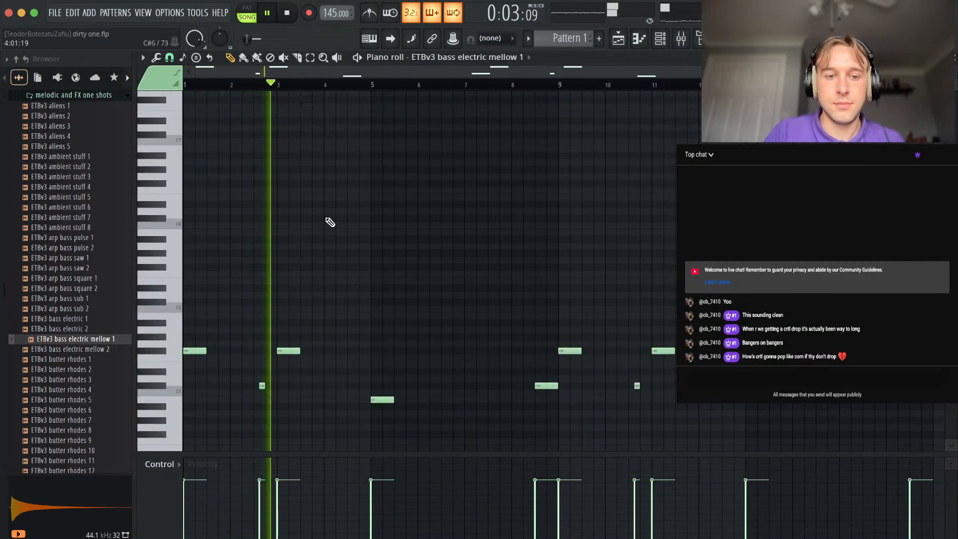
Lengthen the short C#4 note in bar 2 so it reaches the start of bar 3.
scroll(264, 387, up, 3)
drag(261, 379, 268, 393)
key(super+l)
right_click(436, 293)
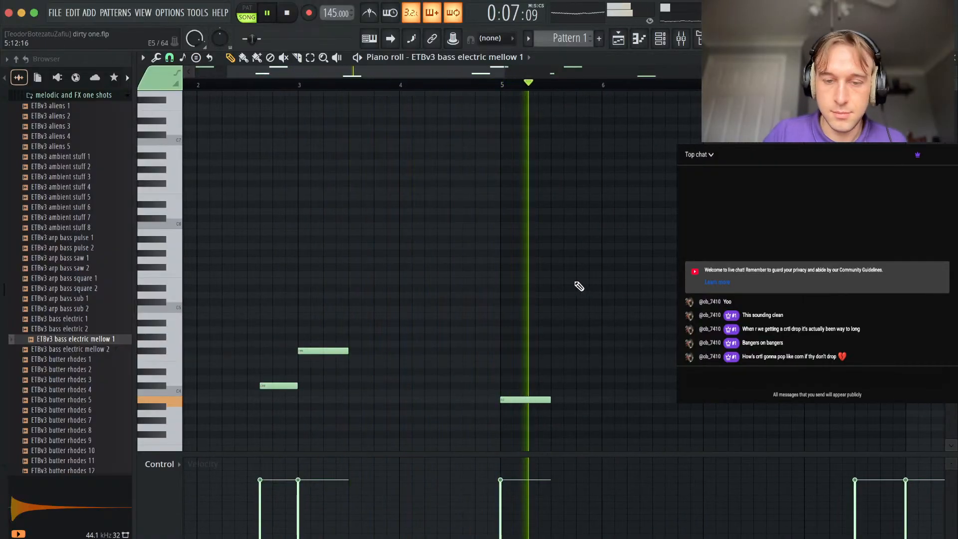
Bring up the channel rack and collapse the ! GOATED TANE and 90s BOOMBAP folders under DRUMKITS.
key(F9)
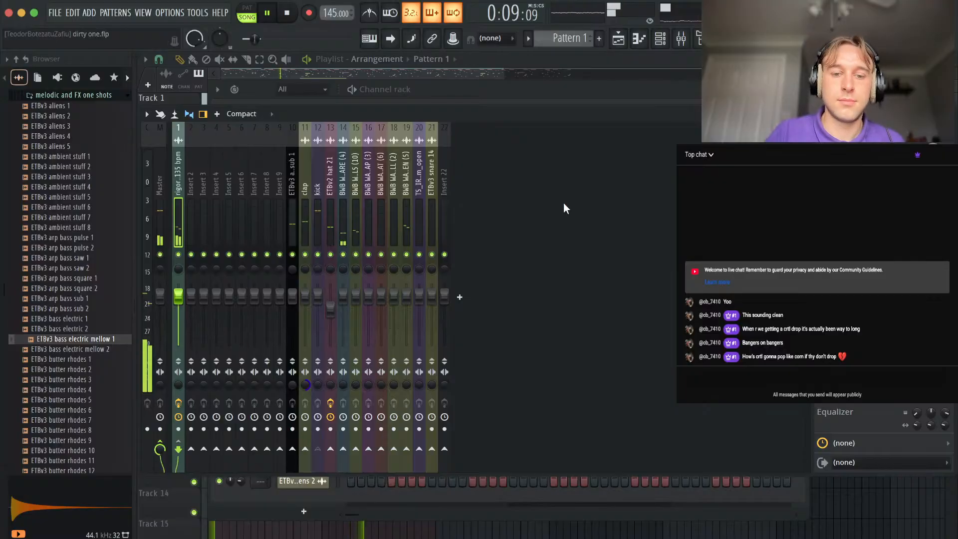
click(424, 512)
scroll(91, 315, up, 15)
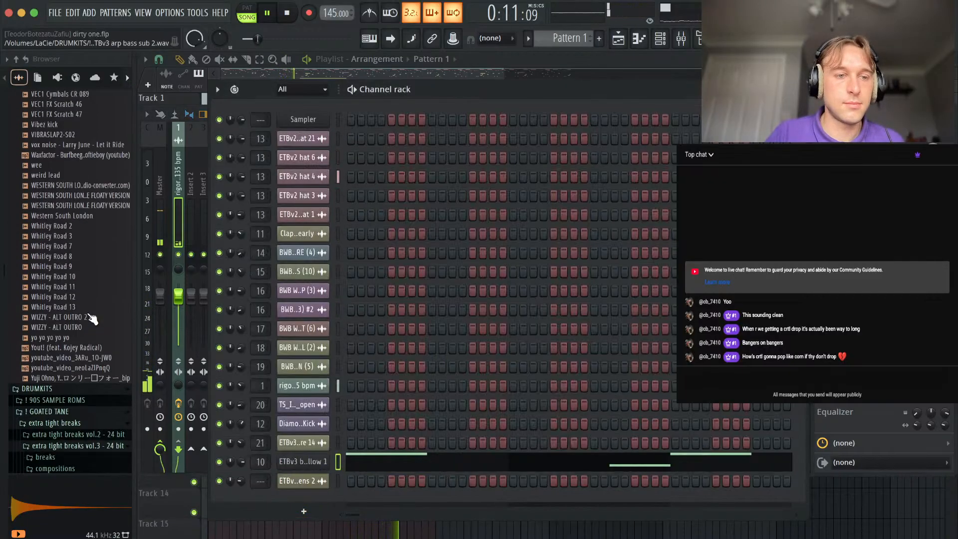
scroll(85, 354, down, 10)
click(60, 244)
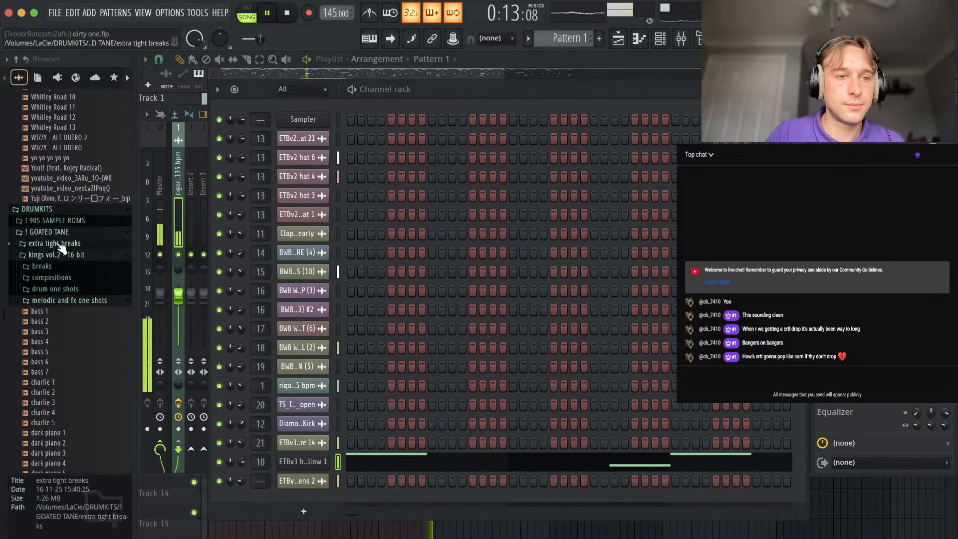
click(65, 301)
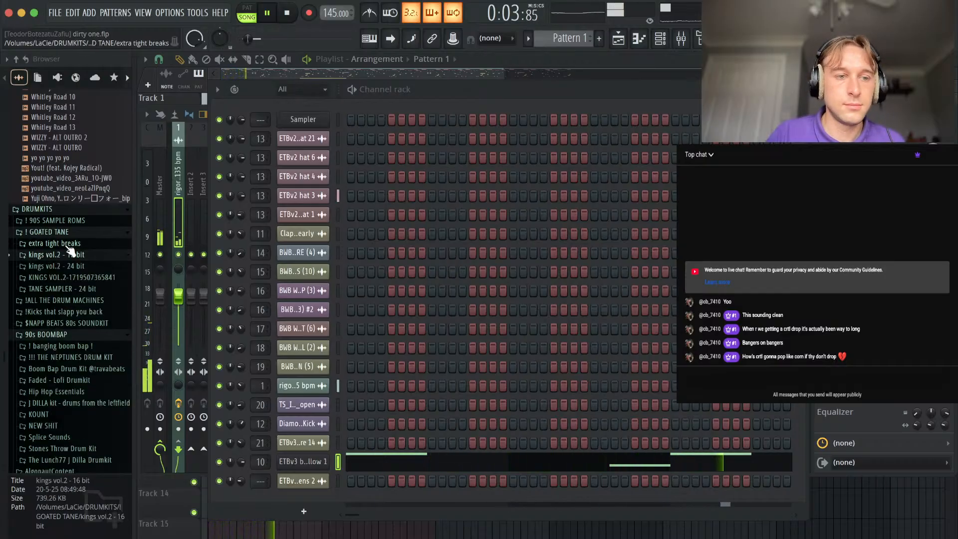
click(57, 233)
click(65, 278)
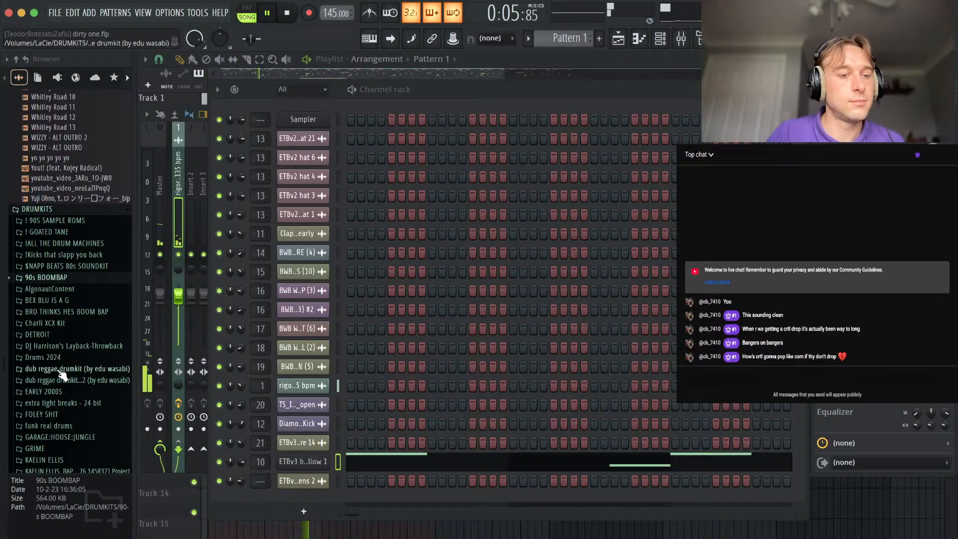
Open the 808 folder of the complete Pierre Bourne drum kit inside TRAP:DRILL SHIT.
scroll(63, 375, down, 6)
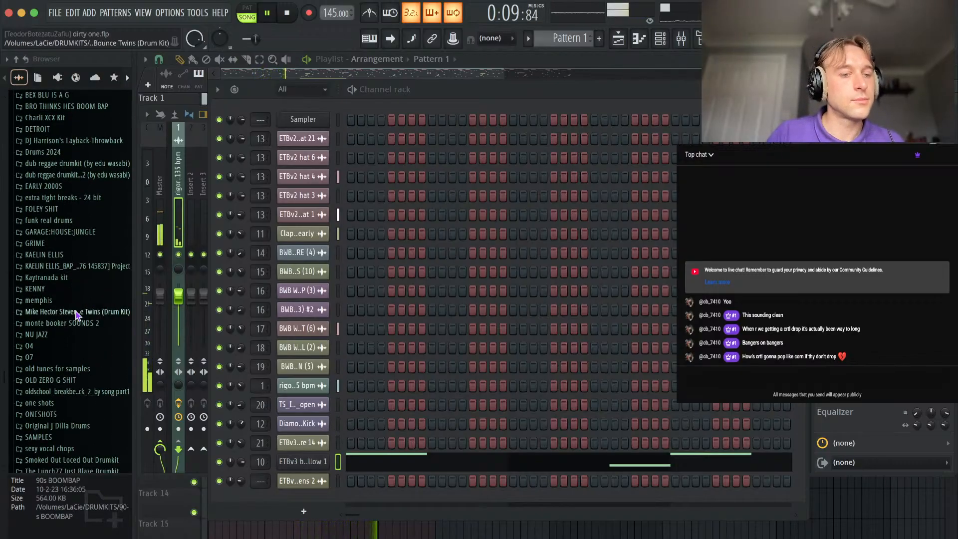
scroll(76, 356, down, 4)
click(75, 369)
scroll(77, 389, down, 4)
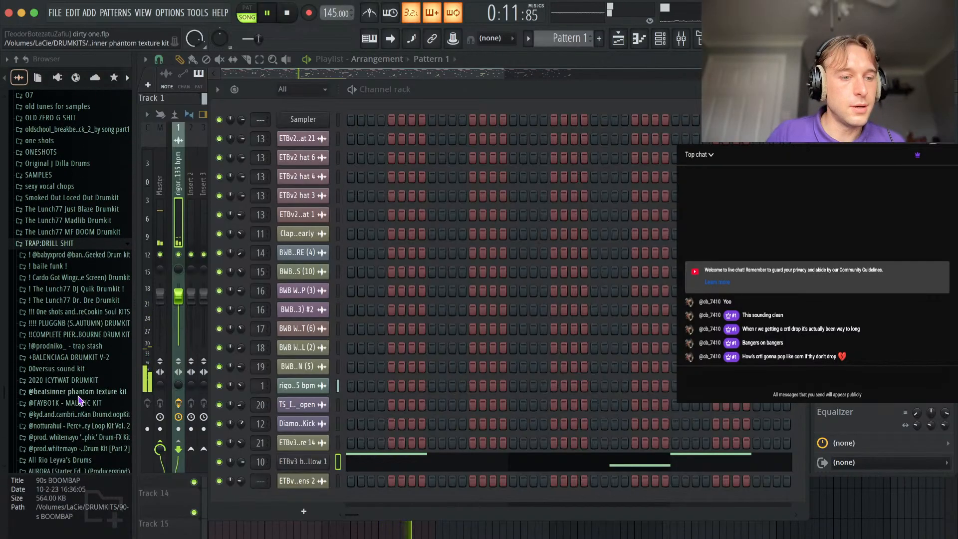
click(85, 336)
click(50, 321)
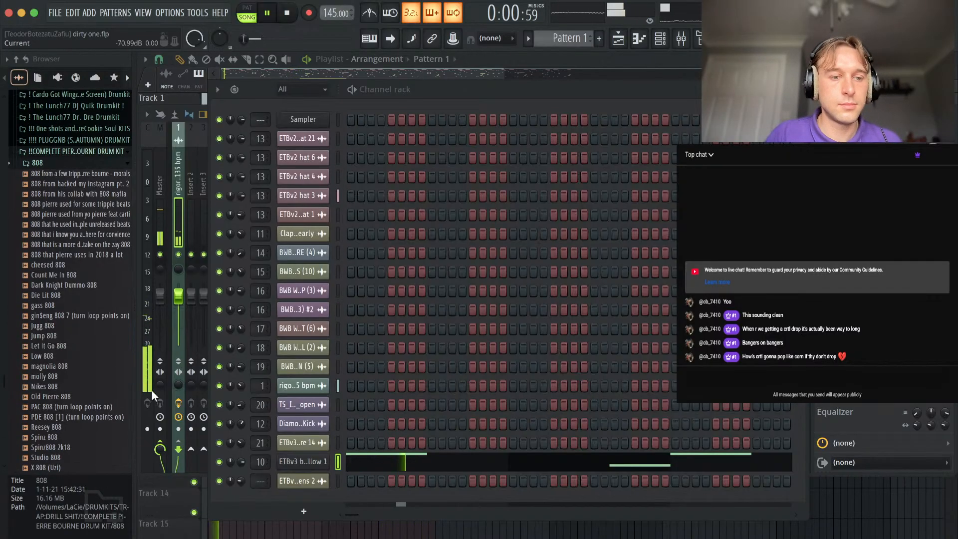
Replace the bass channel's sample with "808 that i know you already have its only here for convience" and raise its notes one octave.
click(98, 235)
drag(283, 431, 328, 471)
click(379, 467)
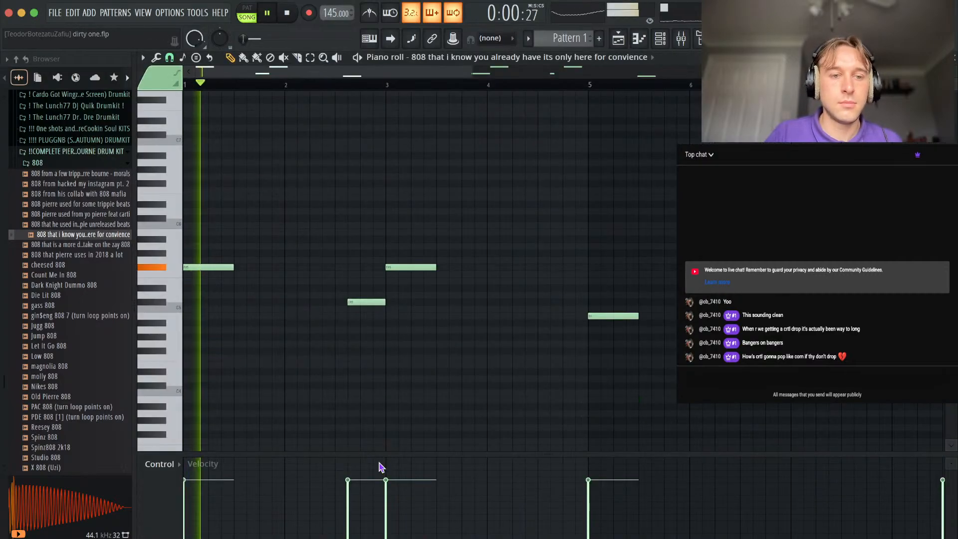
Set the 808 channel's quick fade out to 19% in its sampler settings and return to its notes.
key(F6)
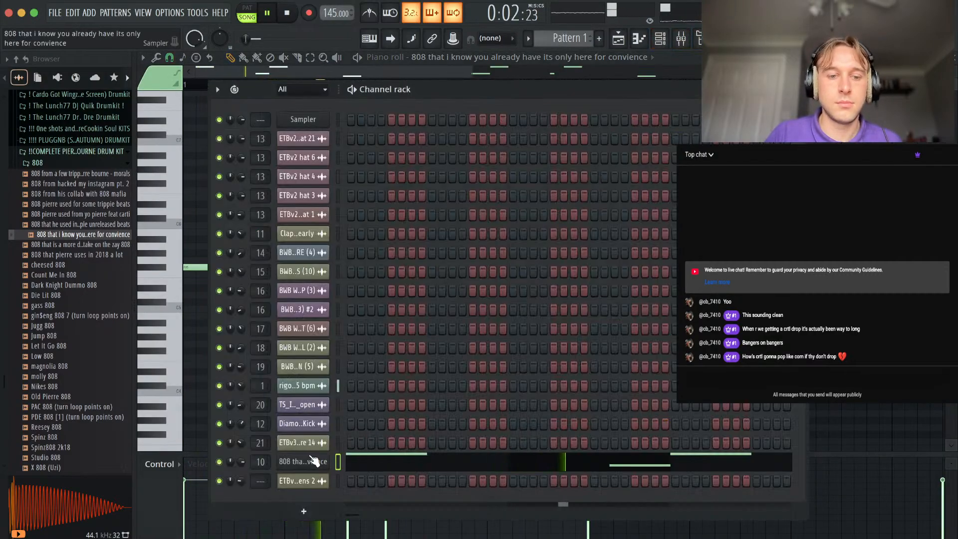
click(314, 460)
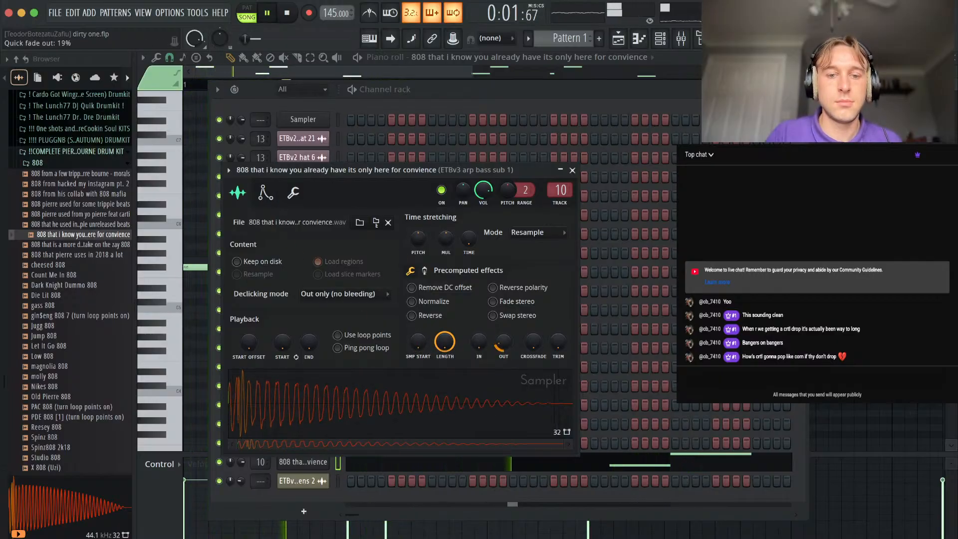
click(816, 316)
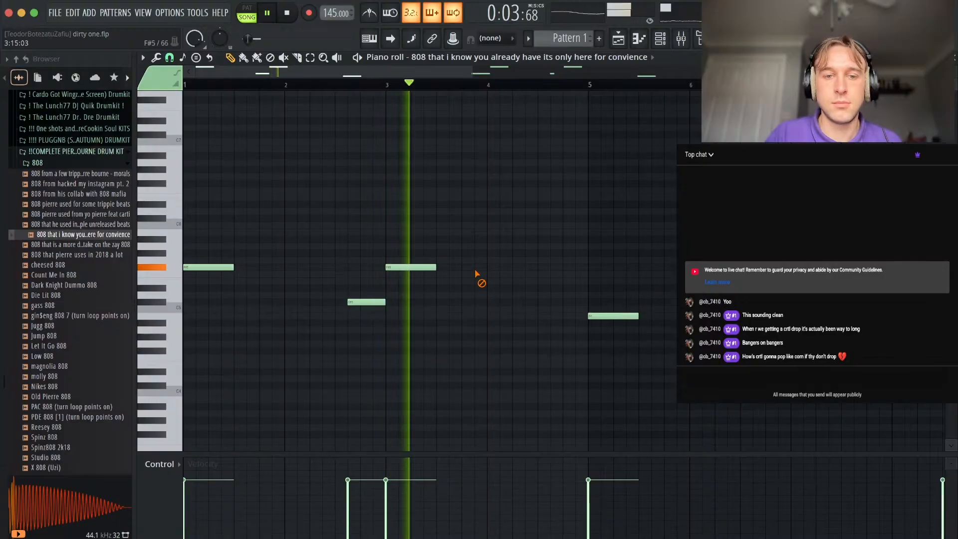
Replay the beat from the start and mute the C#5 note just before bar 3.
key(space)
key(space)
alt+right_click(370, 302)
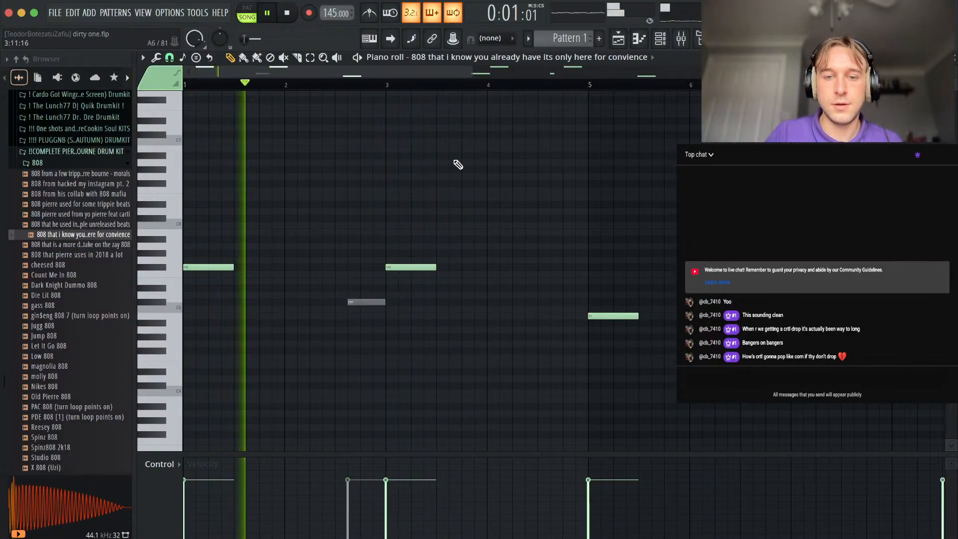
scroll(450, 172, down, 3)
scroll(329, 255, up, 3)
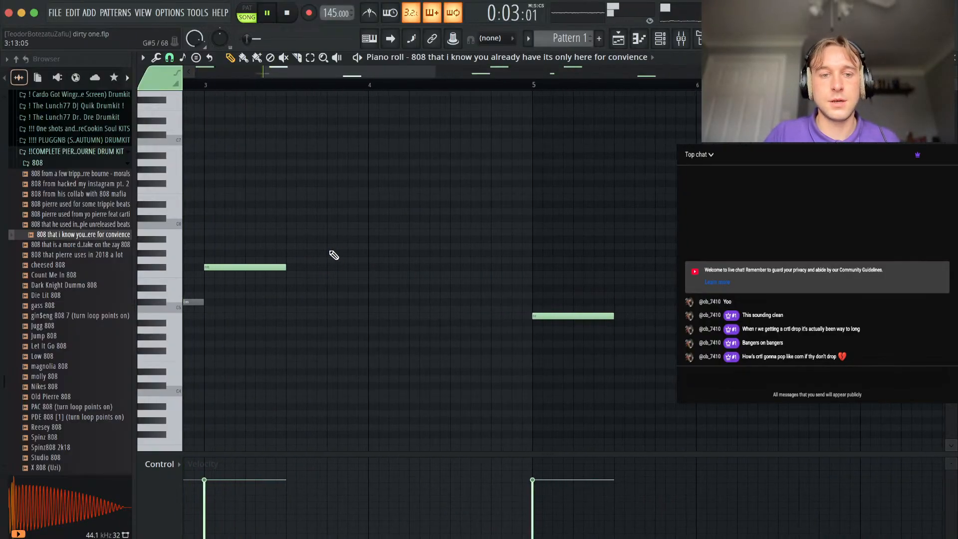
scroll(517, 300, down, 2)
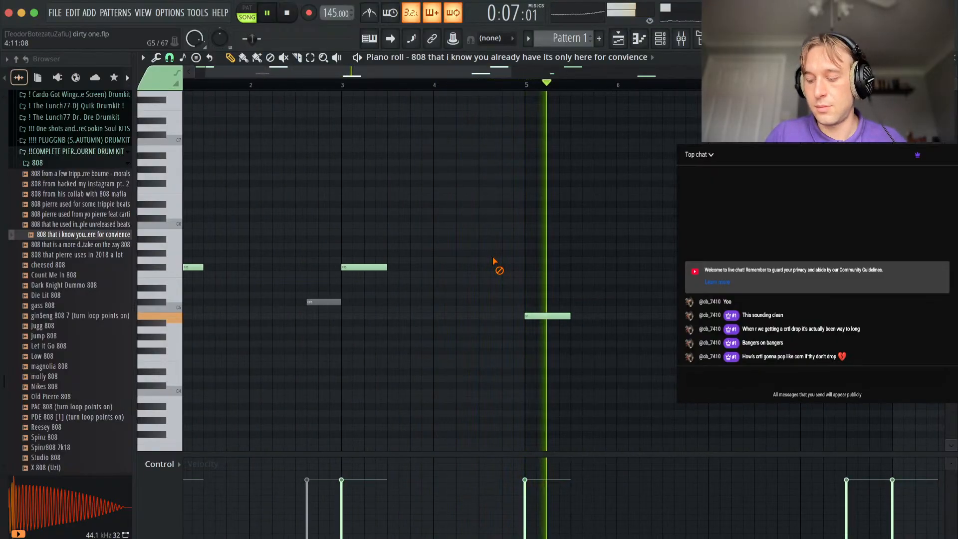
Start the C#5 note in bar 8 at step 7, shorten it to two steps, and return to the playlist.
scroll(689, 260, right, 4)
scroll(689, 260, up, 2)
scroll(639, 279, down, 2)
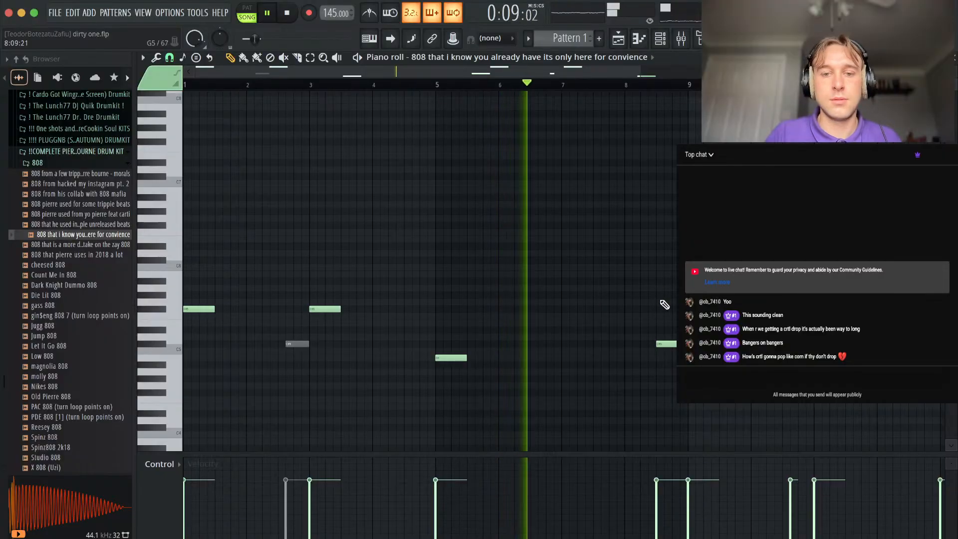
scroll(662, 304, up, 3)
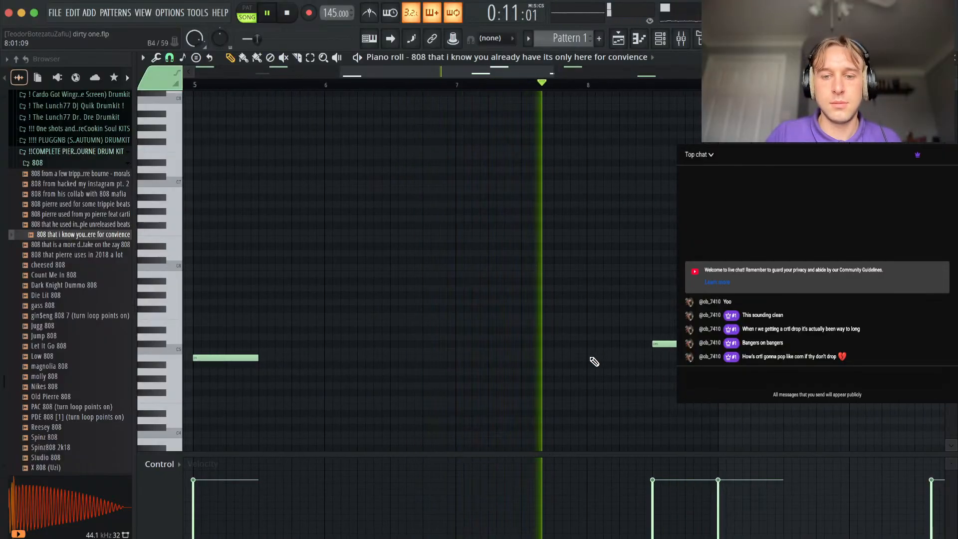
scroll(595, 359, right, 3)
scroll(594, 360, down, 2)
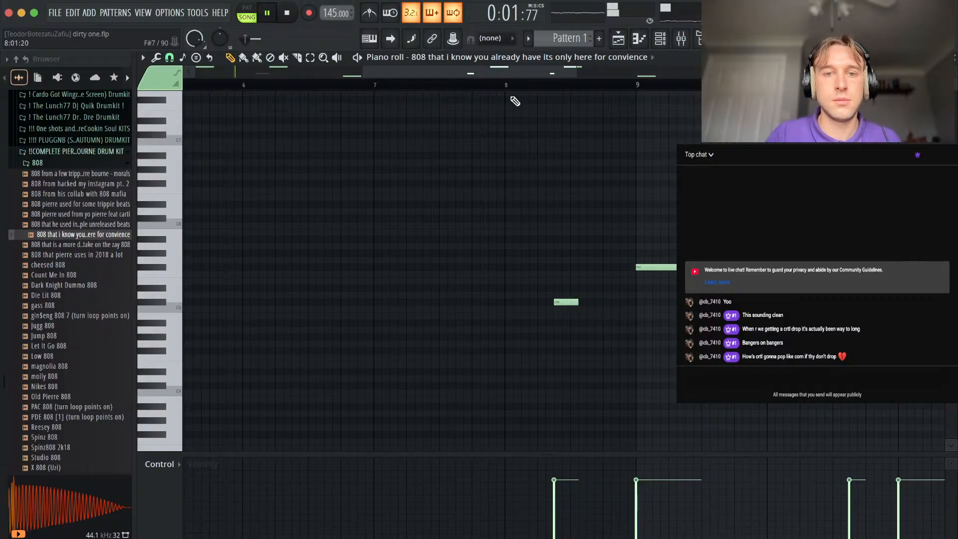
drag(577, 301, 570, 301)
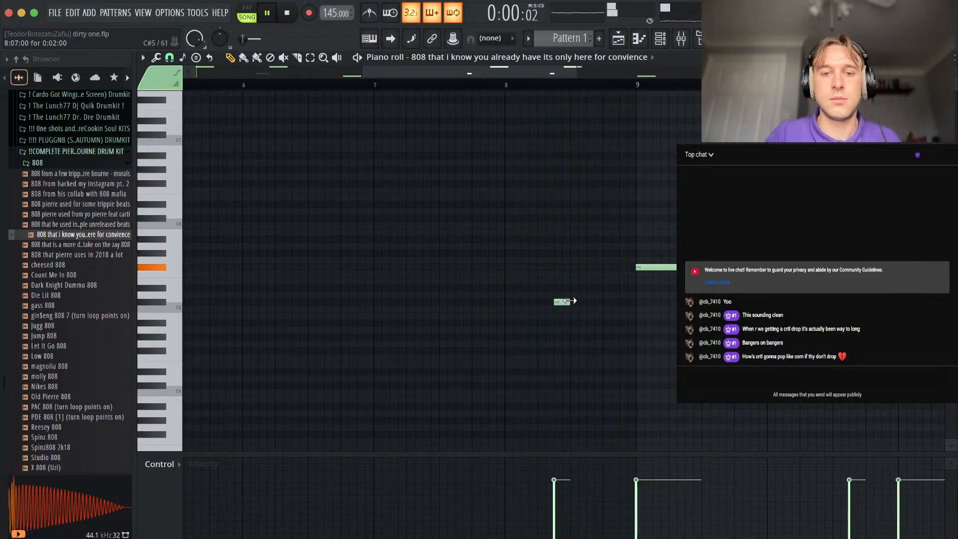
key(Escape)
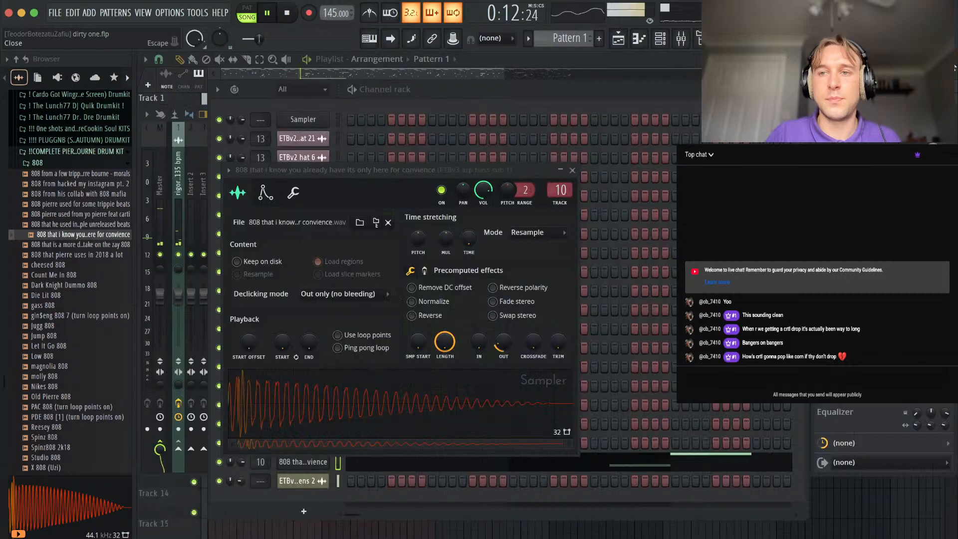
right_click(845, 505)
scroll(490, 400, up, 4)
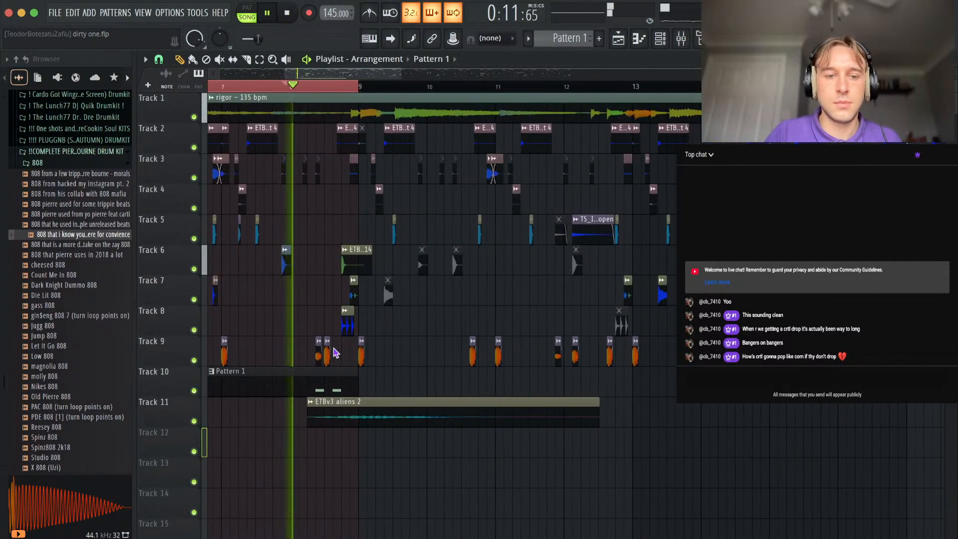
Lengthen the second C#5 note in bar 8 of Pattern 1 so it ends at bar 9, and return to the playlist.
scroll(339, 353, up, 4)
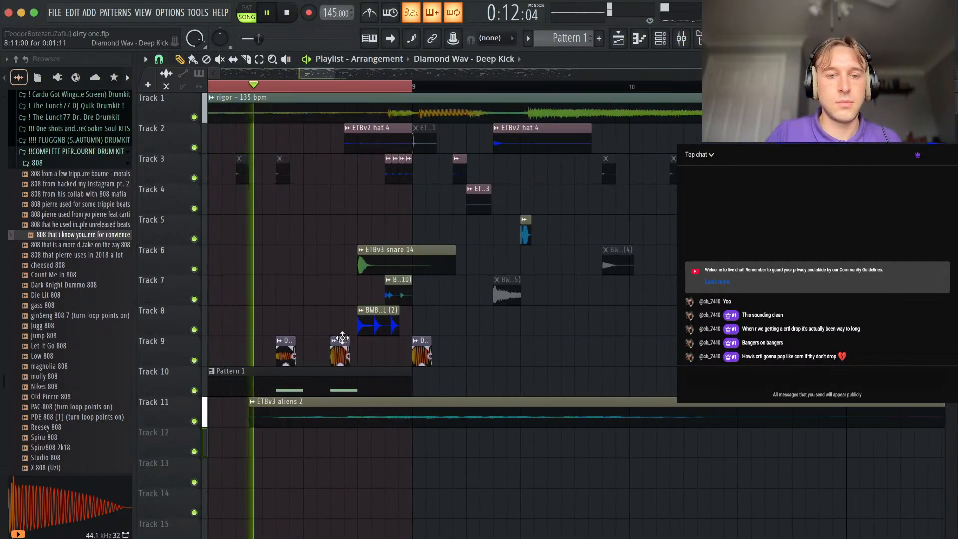
scroll(362, 278, up, 2)
key(space)
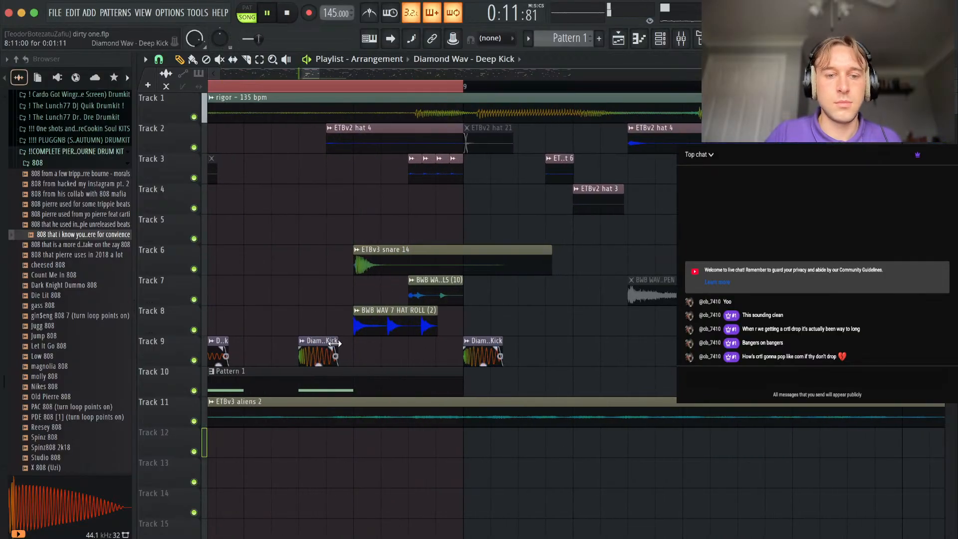
double_click(331, 391)
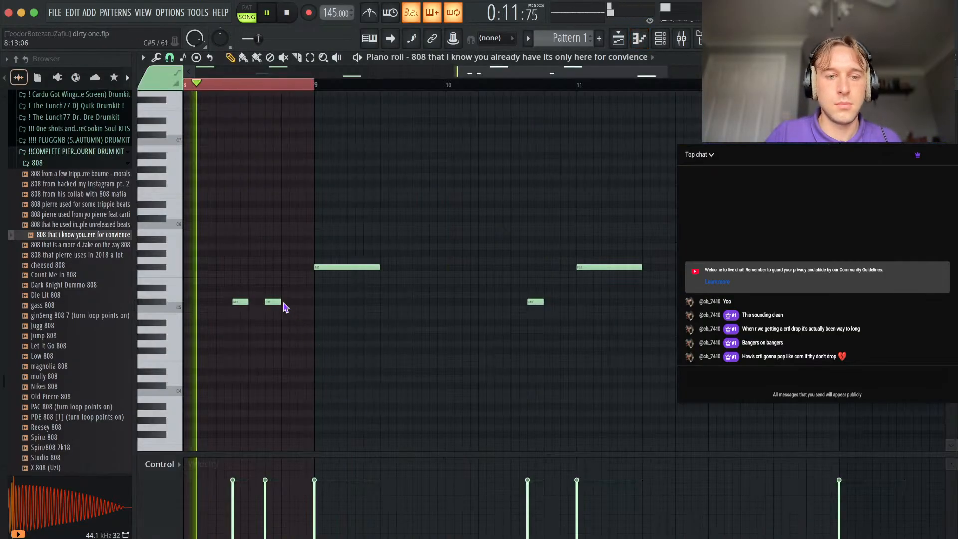
drag(281, 302, 314, 300)
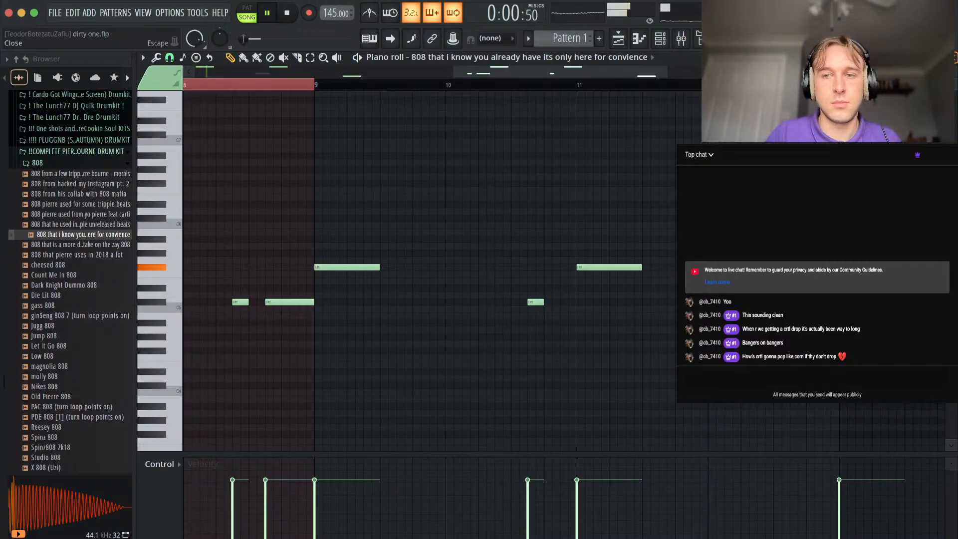
key(Escape)
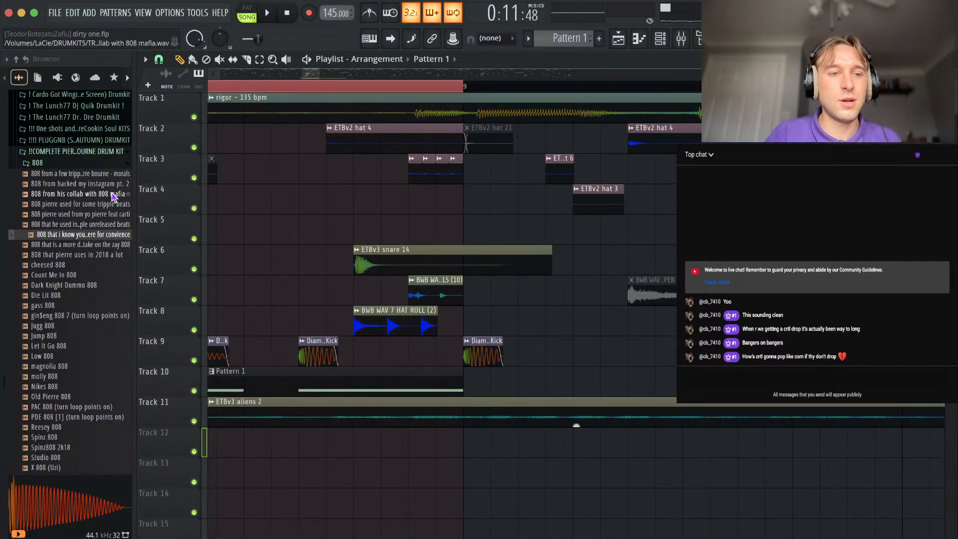
Collapse the Pierre Bourne and DRILL folders in the browser and expand the R&B Trinity kit.
click(64, 155)
scroll(102, 348, down, 3)
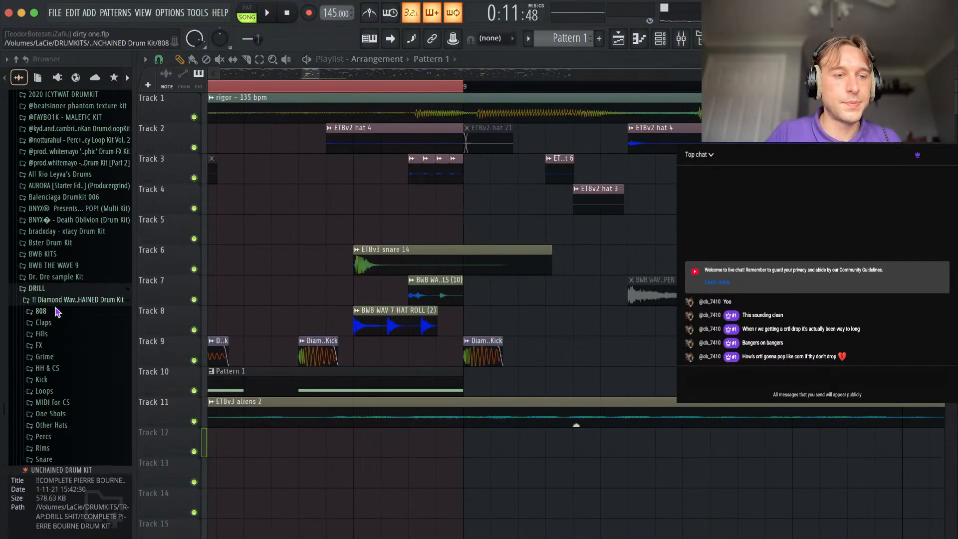
click(48, 291)
scroll(48, 293, down, 8)
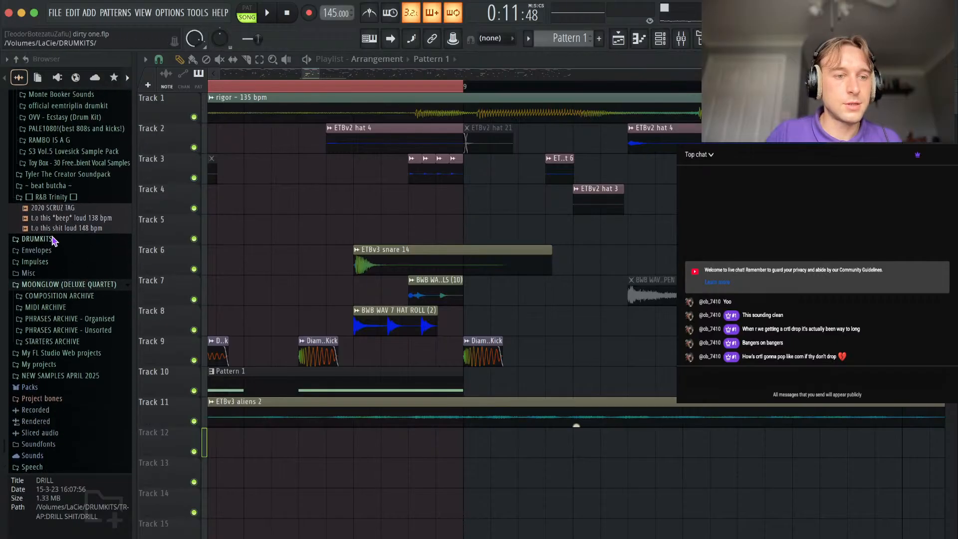
click(48, 197)
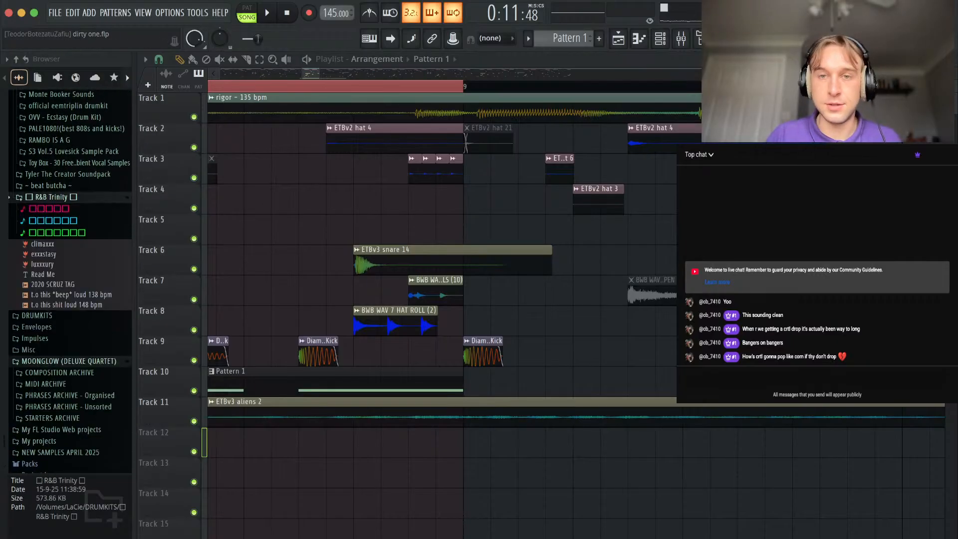
Audition sub samples in the R&B Trinity 808 folder and replace the 808 channel's sample with "{sub} hood".
click(664, 39)
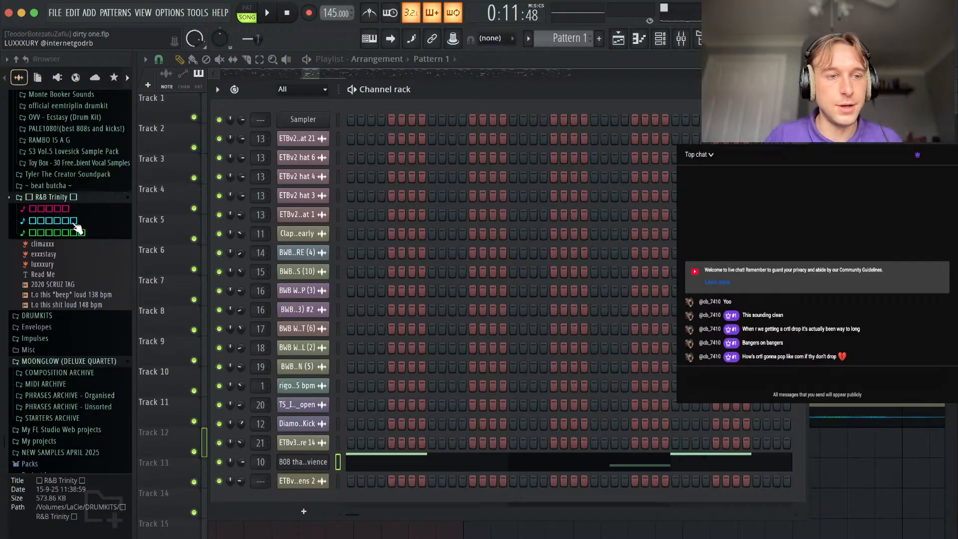
click(55, 222)
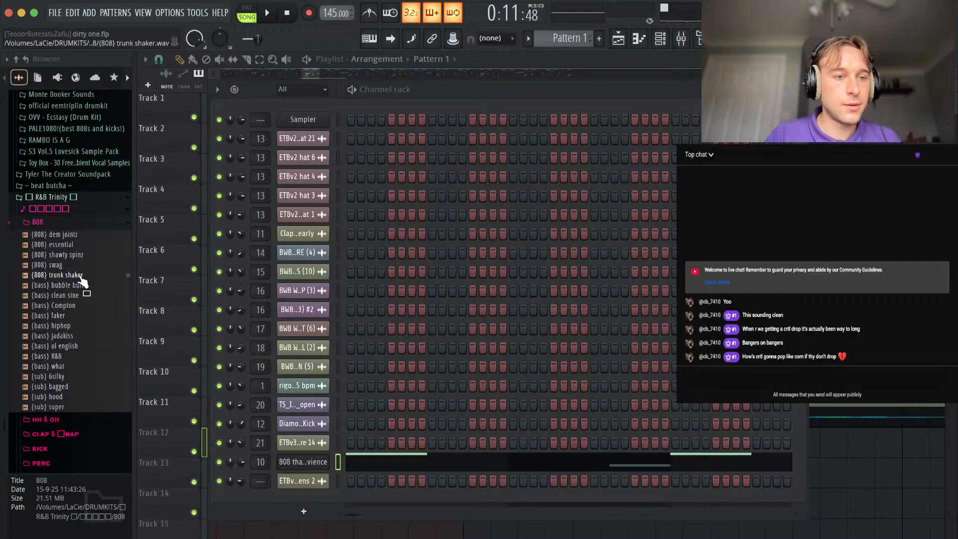
click(74, 397)
click(72, 388)
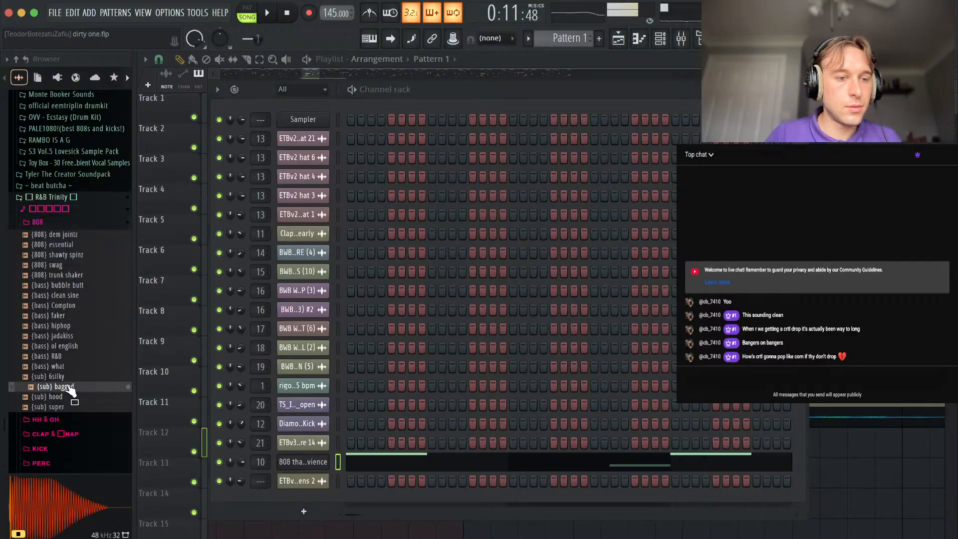
click(65, 398)
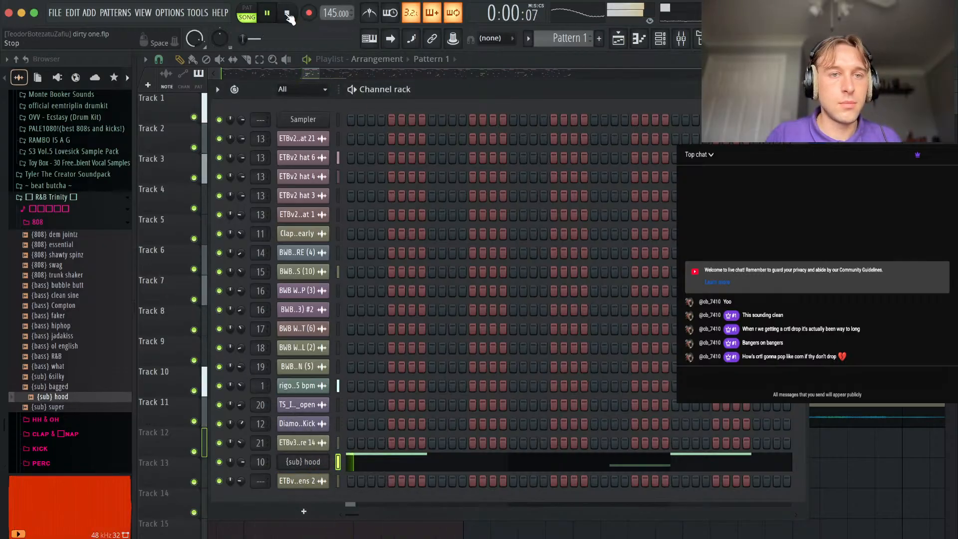
Add a two-step F#4 note at bar 8, step 15 in the {sub} hood channel's notes and return to the playlist.
click(522, 455)
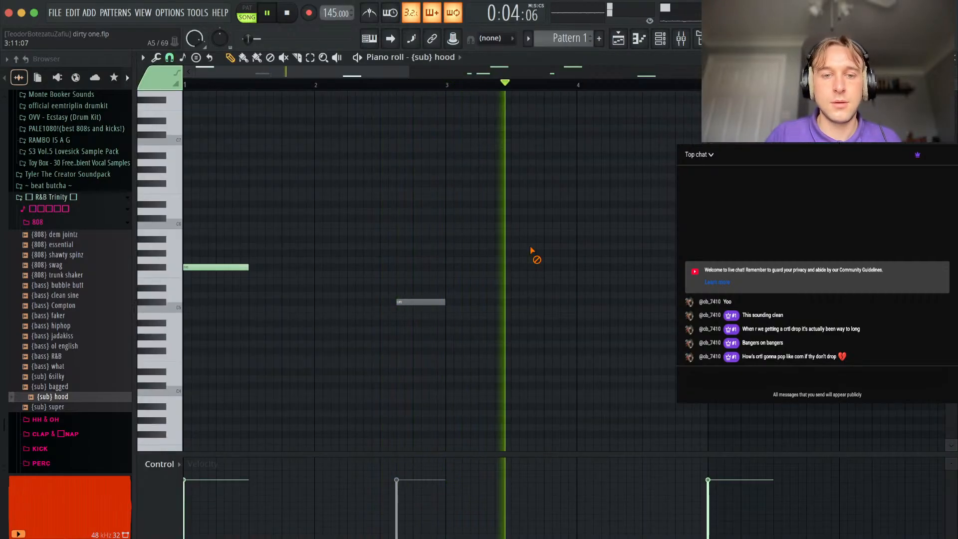
key(super+z)
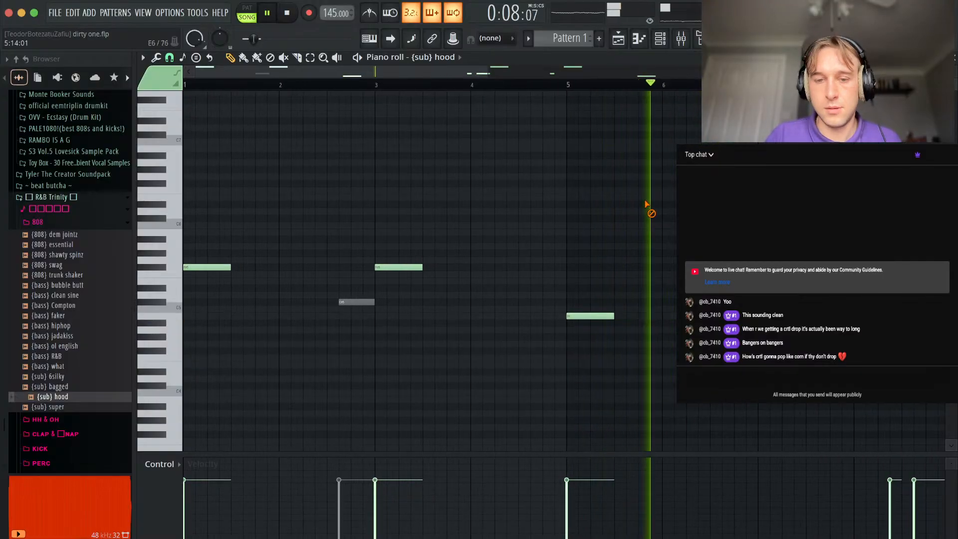
scroll(644, 210, down, 3)
scroll(609, 256, up, 3)
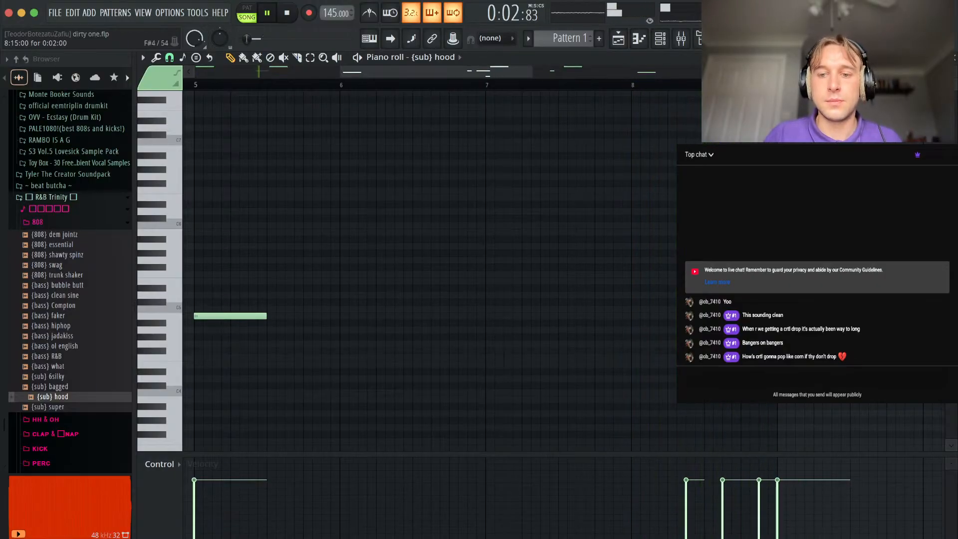
double_click(767, 350)
click(532, 355)
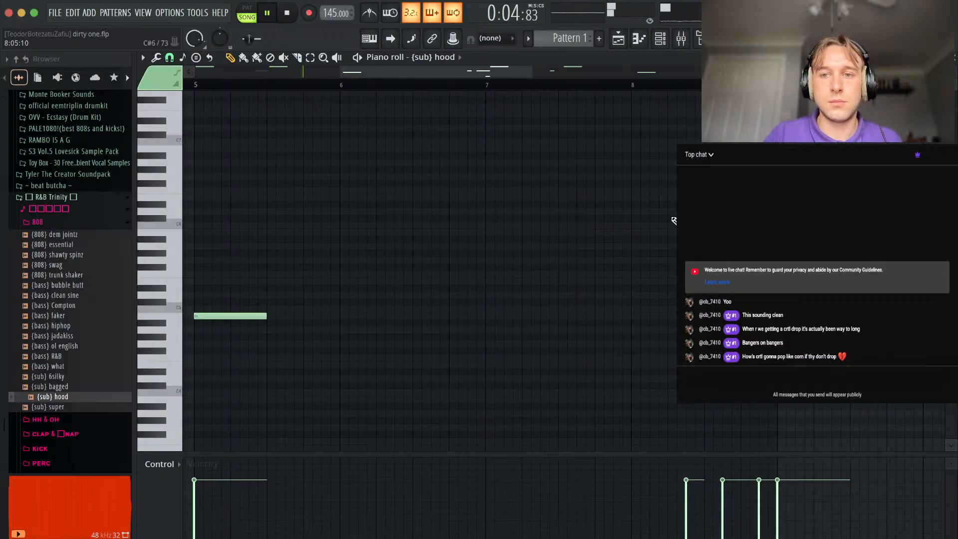
key(Escape)
key(Escape)
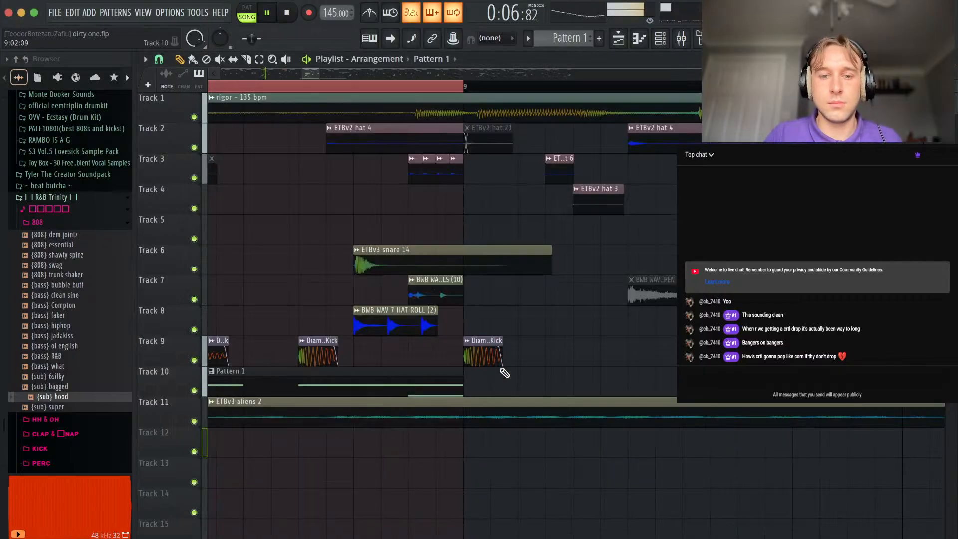
Set the Pattern 1 clip on Track 10 to eight bars long and place a copy of it at bar 9.
scroll(501, 369, down, 5)
drag(437, 389, 661, 398)
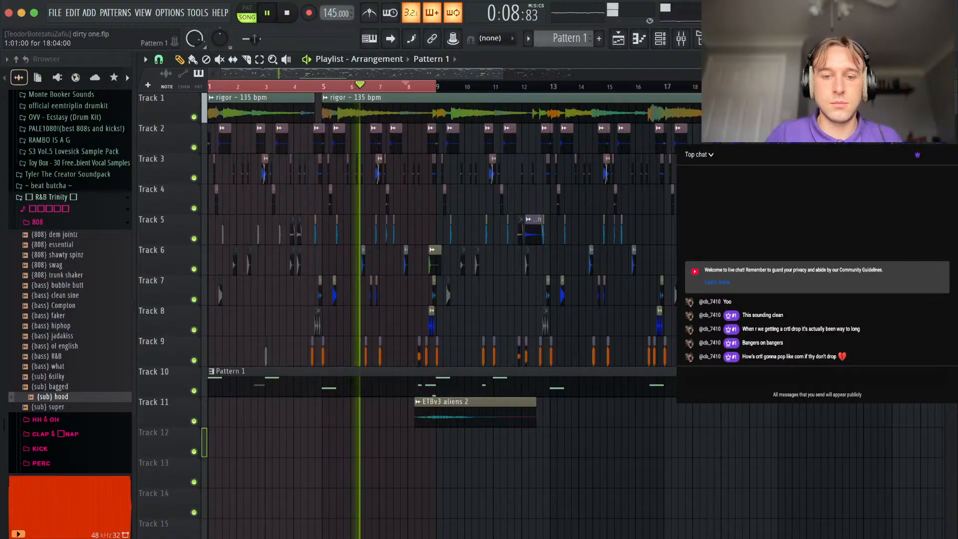
key(ctrl+z)
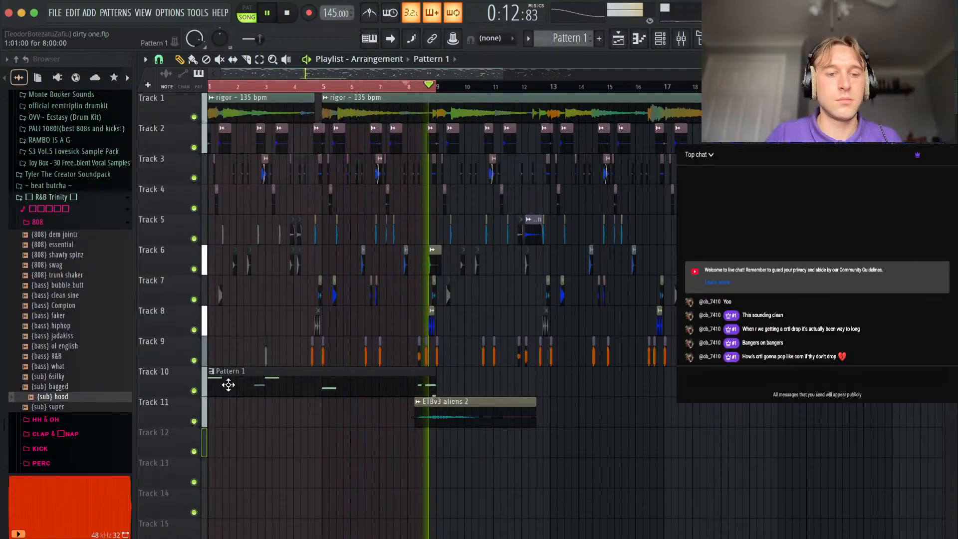
drag(228, 385, 459, 379)
scroll(380, 419, up, 3)
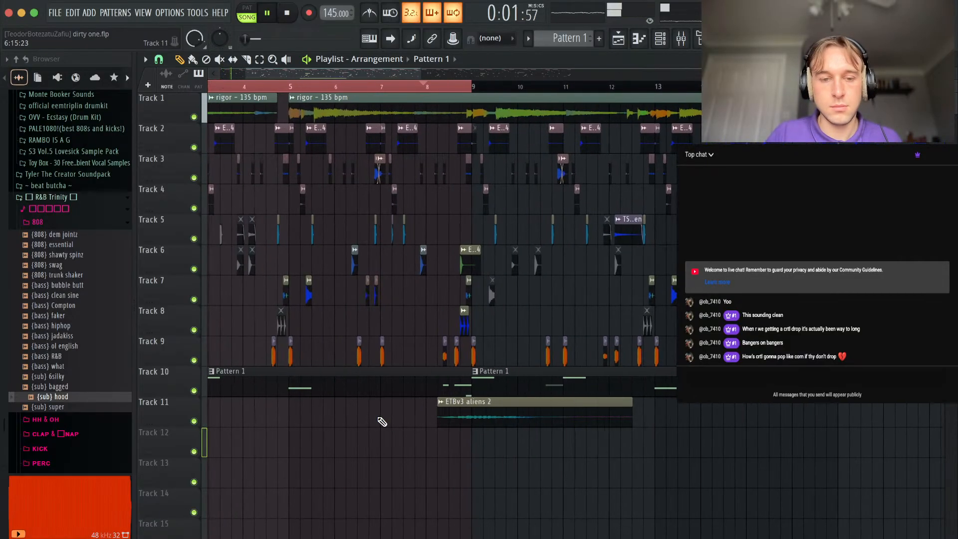
scroll(370, 413, left, 3)
scroll(344, 399, down, 1)
Make the first Pattern 1 clip unique and delete the note at bar 1 from its {sub} hood part.
key(space)
drag(209, 361, 184, 353)
click(209, 344)
click(240, 461)
double_click(294, 349)
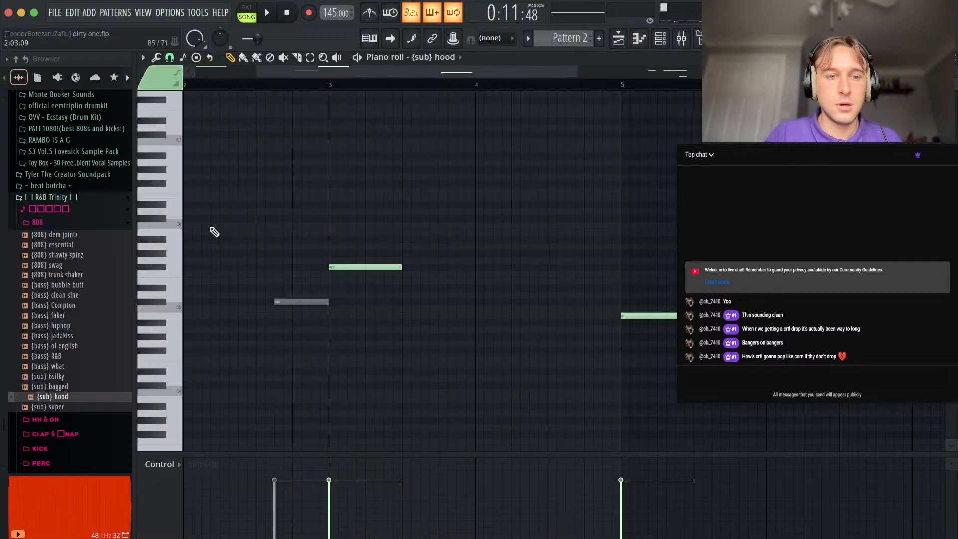
key(space)
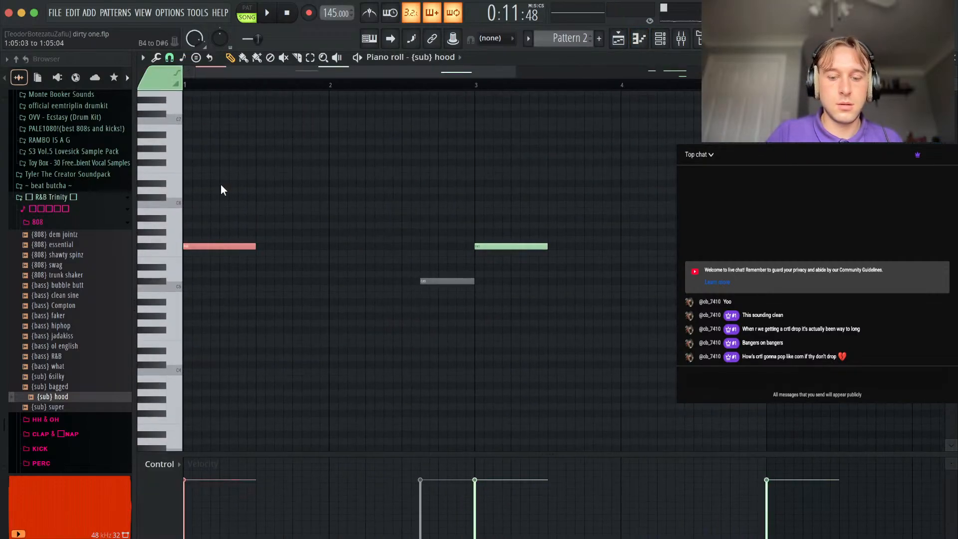
key(F5)
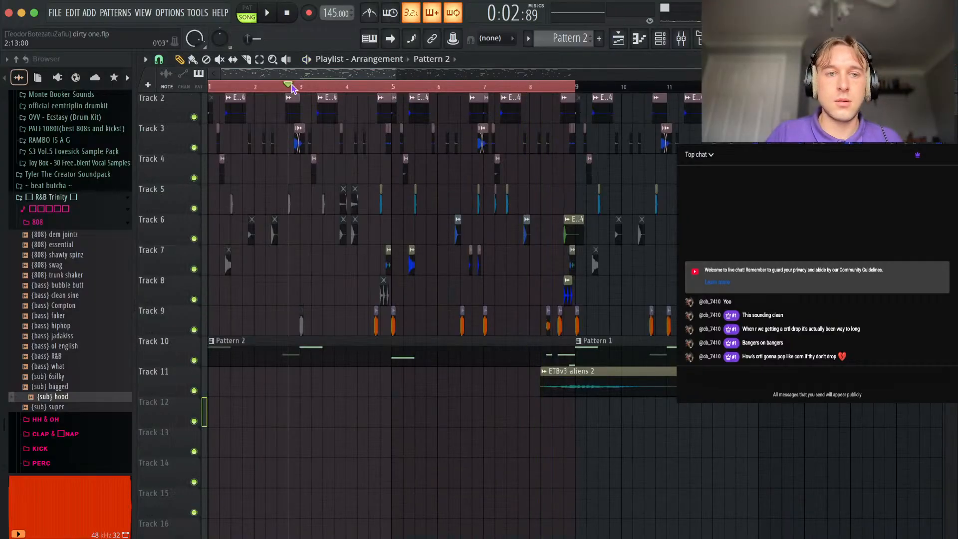
Move the Pattern 1 clip at bar 9 to Track 11 and the ETBv3 aliens 2 clip to Track 13.
scroll(514, 426, up, 1)
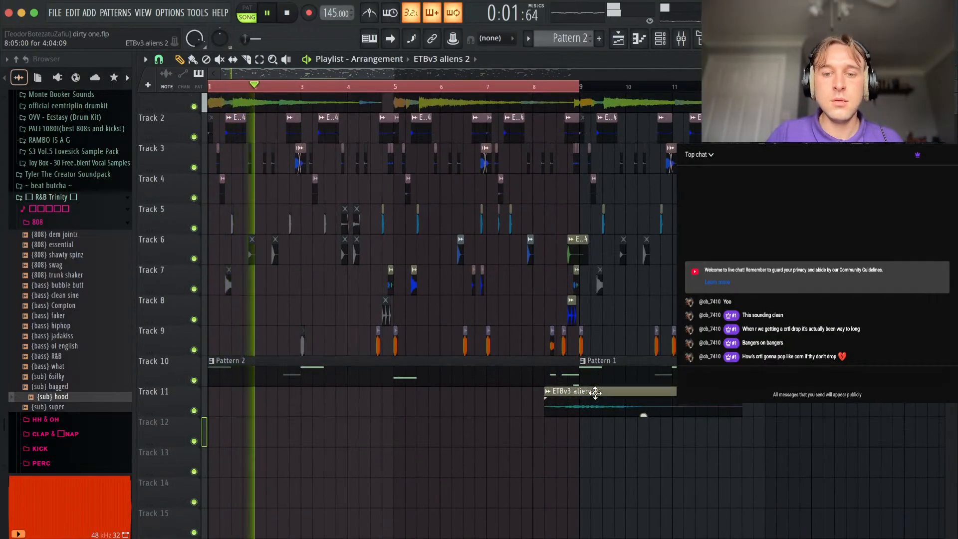
drag(594, 407, 596, 437)
scroll(595, 437, down, 3)
drag(521, 378, 505, 412)
click(452, 433)
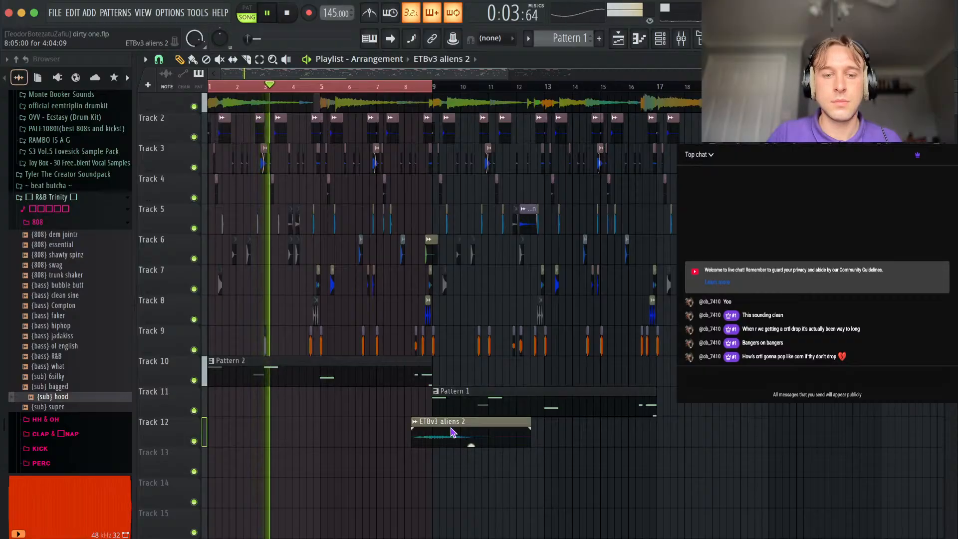
key(space)
drag(444, 439, 436, 469)
Trim the front of the Pattern 2 clip on Track 10 so it starts at bar 5, and play the section.
drag(208, 381, 320, 379)
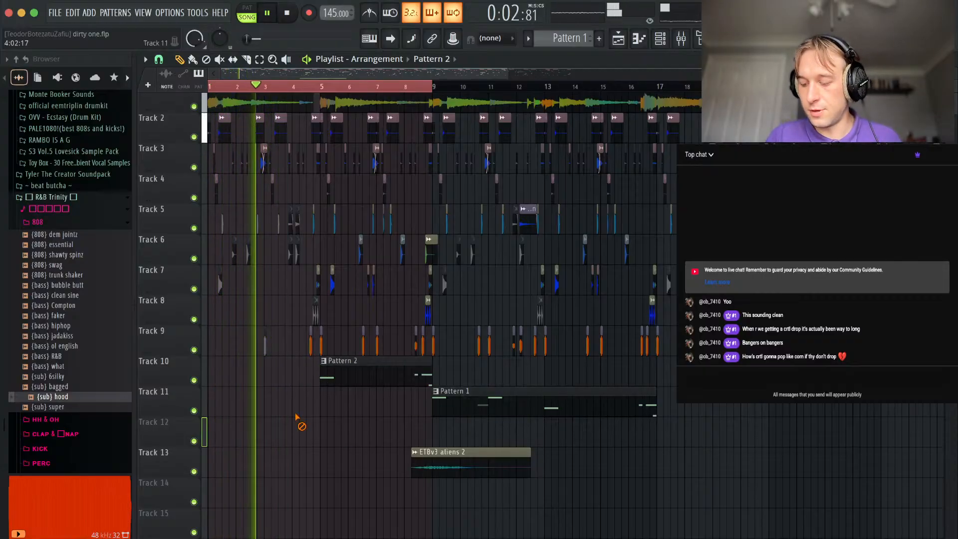
scroll(332, 349, up, 2)
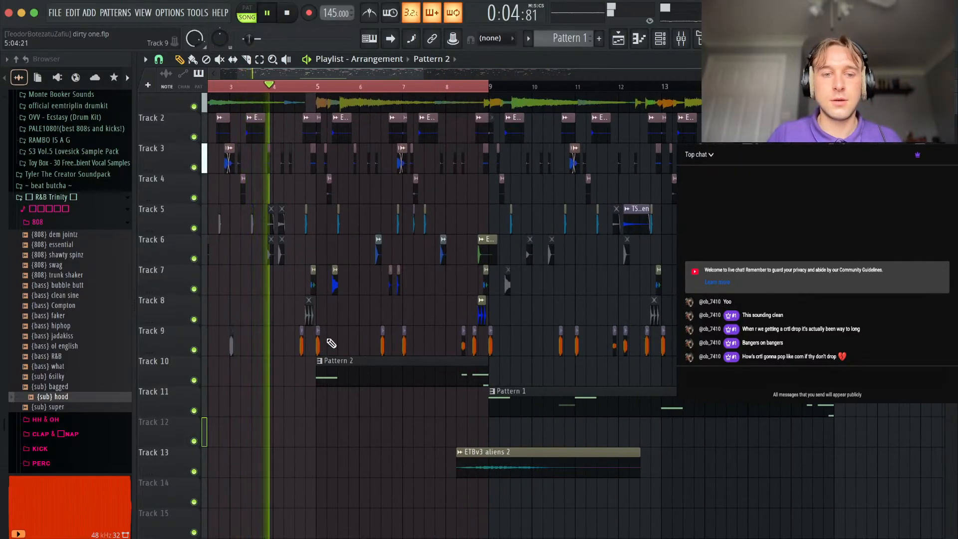
scroll(327, 343, up, 3)
scroll(223, 297, up, 3)
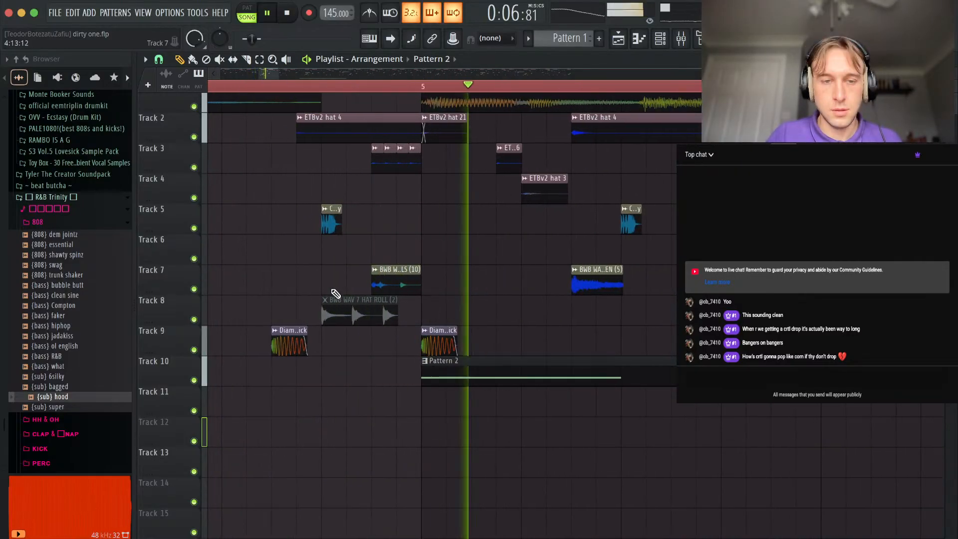
scroll(321, 287, down, 4)
scroll(348, 223, down, 2)
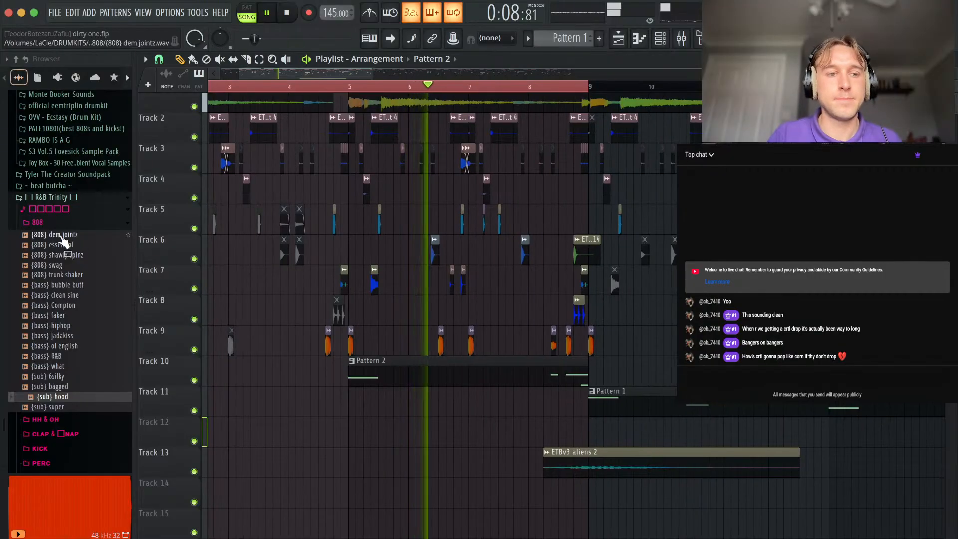
Remove the {sub} hood channel's quick fade out and route it to mixer track 8 under the channel's name.
click(49, 197)
click(387, 368)
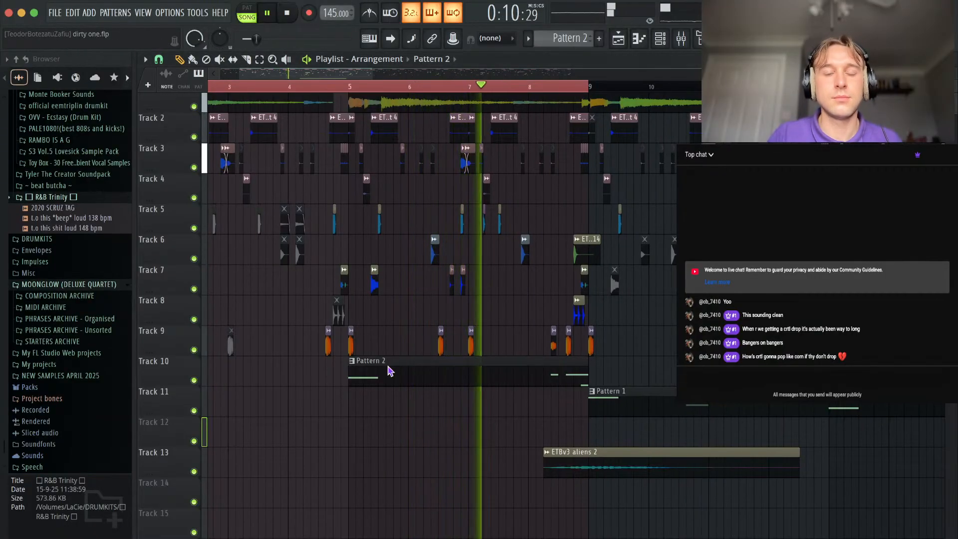
click(660, 38)
click(298, 464)
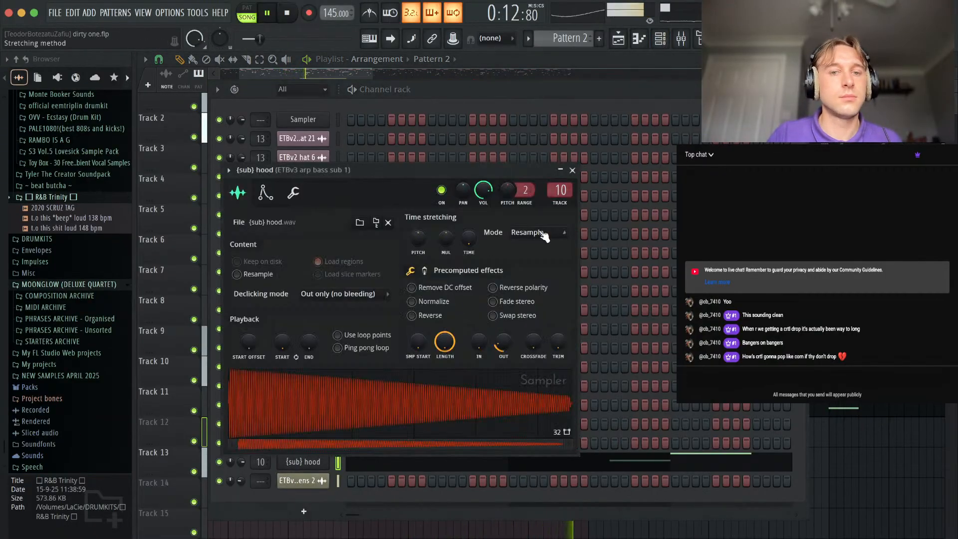
click(560, 203)
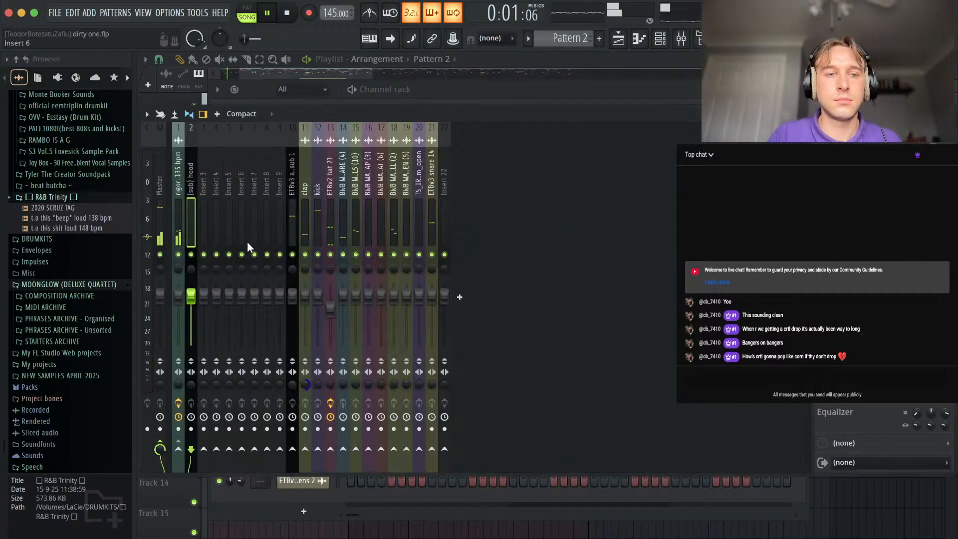
key(alt+Right)
key(alt+Right)
key(alt+Right)
key(alt+Right)
key(alt+Right)
key(alt+Right)
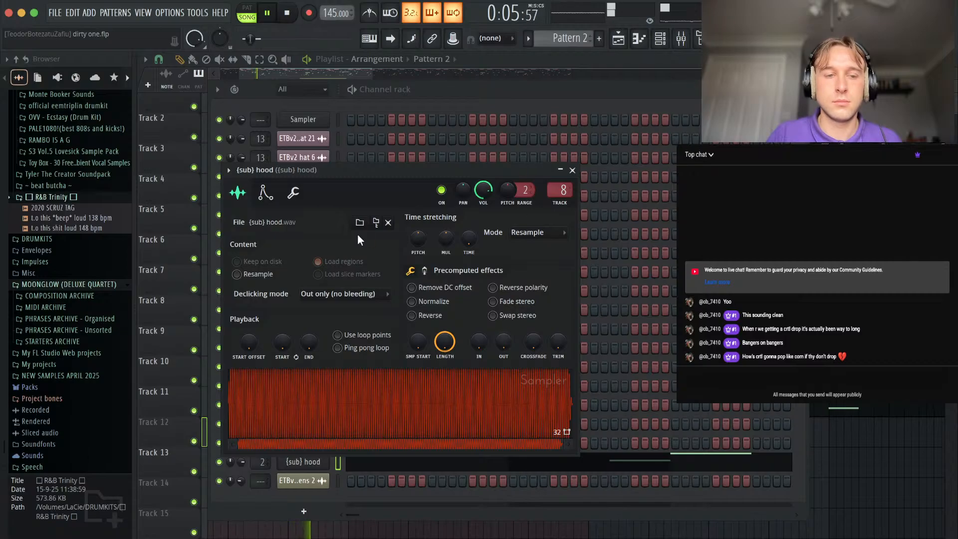
click(573, 171)
Insert the kHs Bitcrush effect on the {sub} hood mixer track and return to the playlist.
click(682, 38)
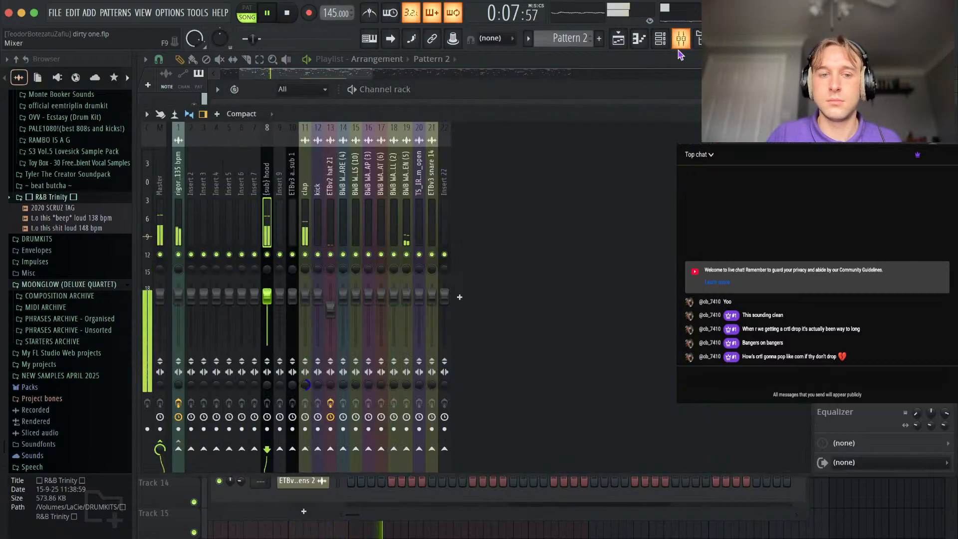
key(space)
right_click(267, 255)
click(822, 152)
click(62, 9)
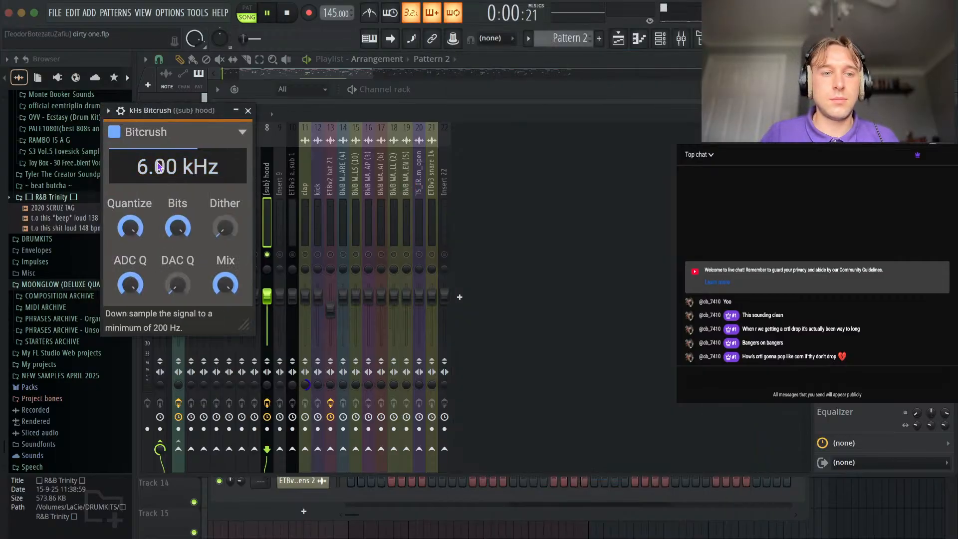
key(F9)
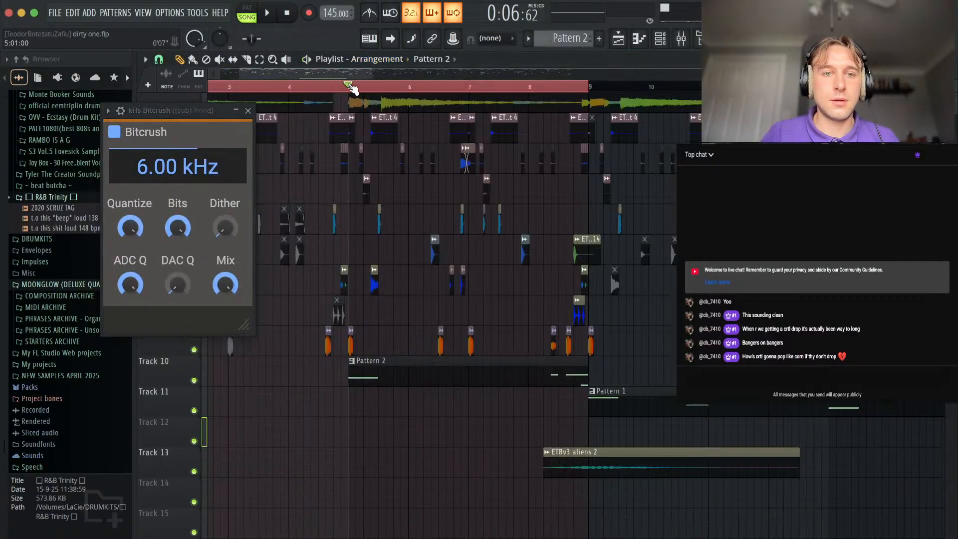
Raise the Bitcrush rate on the {sub} hood track to 7.76 kHz while auditioning the section.
key(space)
key(space)
key(space)
key(space)
drag(158, 180, 134, 157)
key(space)
key(space)
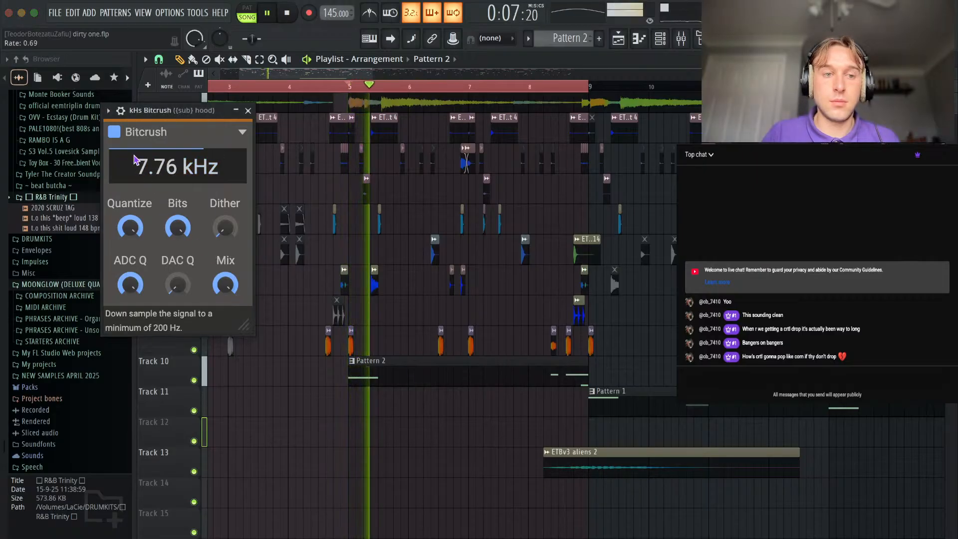
key(space)
Lower the Bitcrush mix on the {sub} hood track, audition the bass, and close the effect.
drag(226, 284, 226, 300)
key(space)
key(space)
key(space)
key(space)
Inspect the {sub} hood channel's volume envelope while the section plays, and return to the playlist.
key(space)
click(248, 111)
key(space)
key(space)
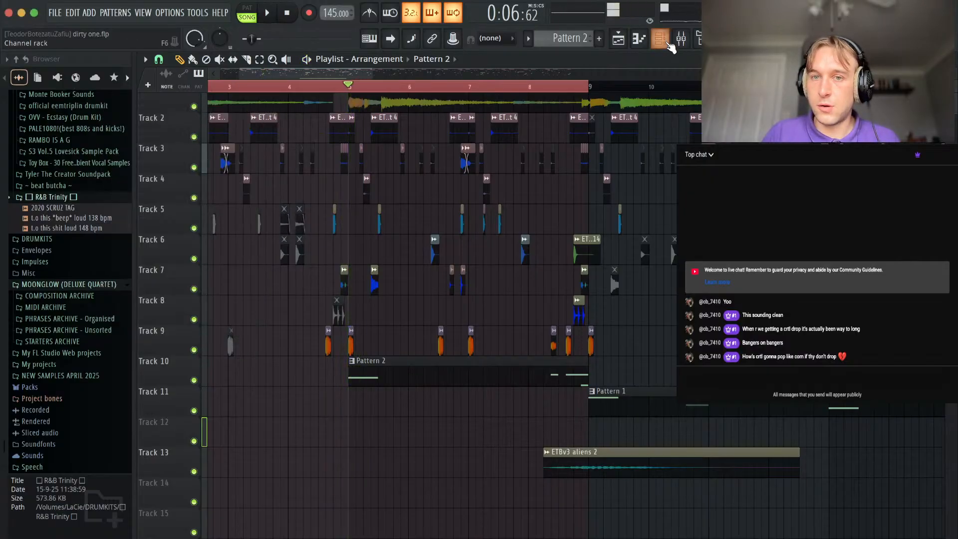
click(664, 42)
key(space)
click(302, 464)
key(space)
click(266, 192)
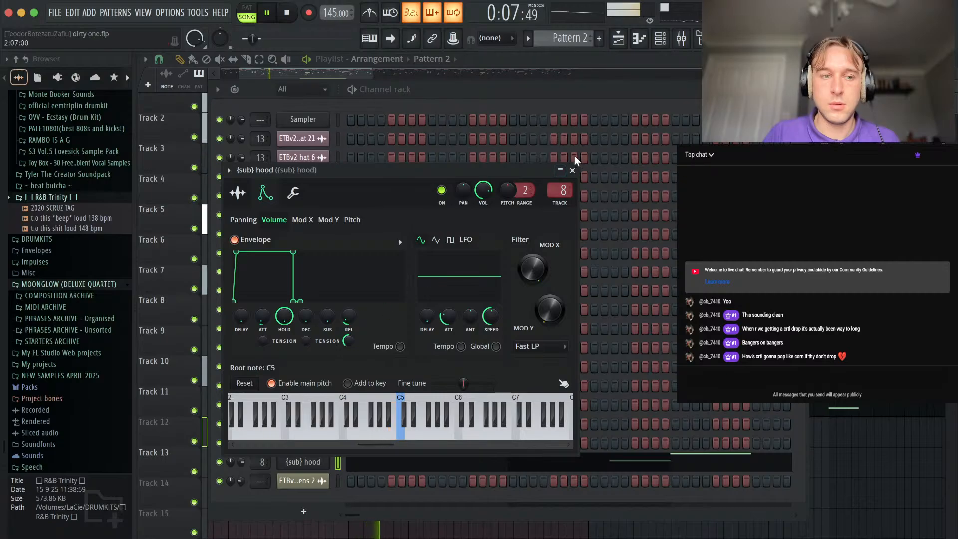
click(572, 170)
key(space)
key(space)
right_click(886, 465)
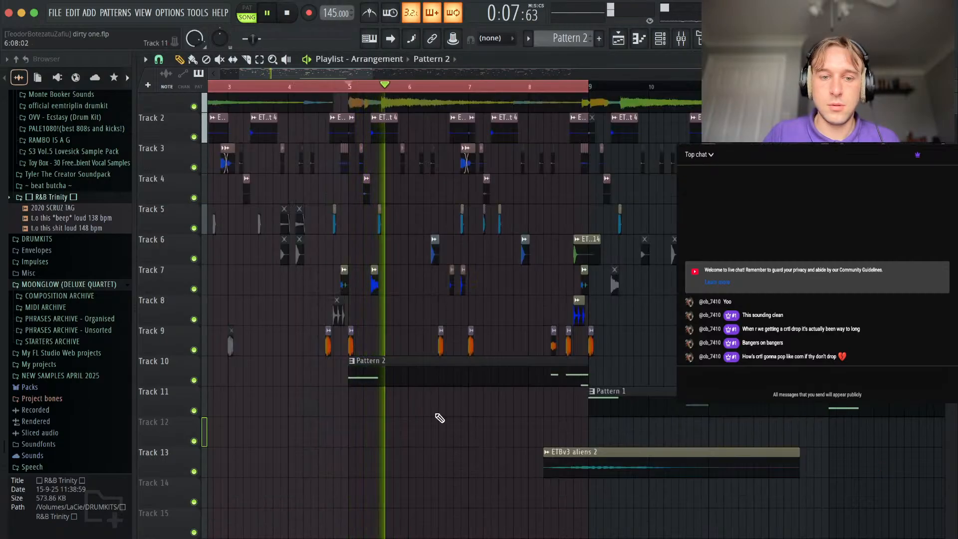
Set the playlist's playback selection to bars 1 to 17 and audition the section.
scroll(440, 418, down, 3)
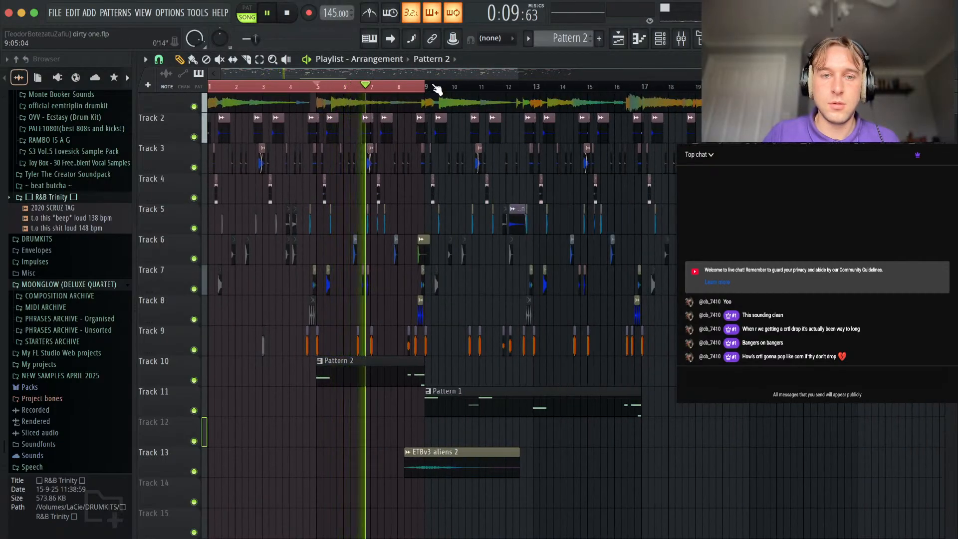
drag(437, 89, 687, 131)
click(395, 409)
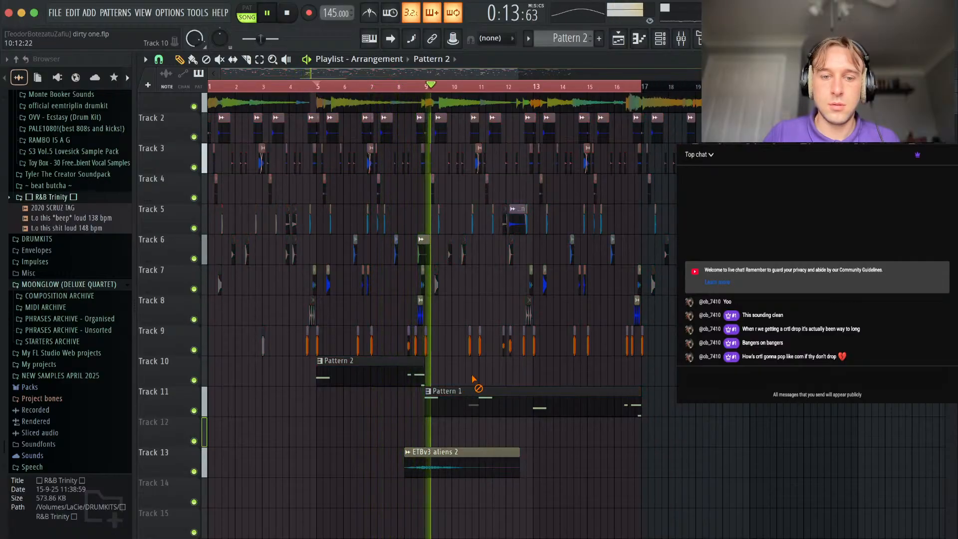
key(space)
Replace the {sub} hood channel's sound with Diamond Wav - Spniz 808 from the drill kit's 808 folder, and check its mixer track.
click(659, 47)
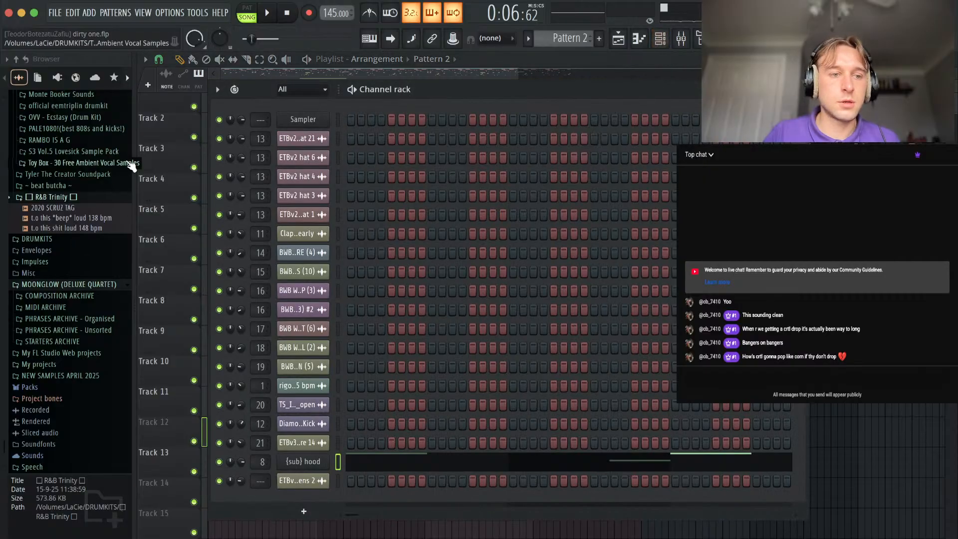
scroll(57, 178, up, 5)
click(44, 185)
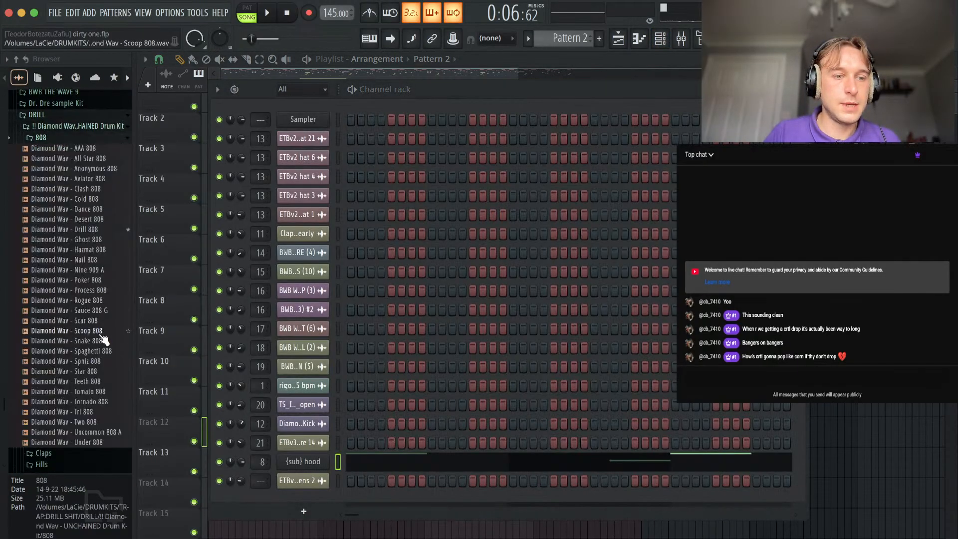
drag(100, 363, 276, 470)
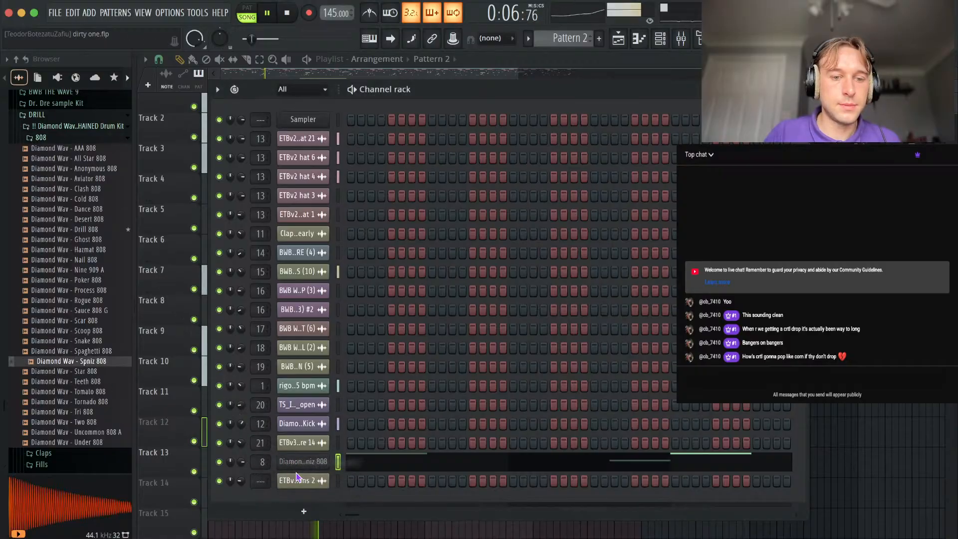
click(681, 41)
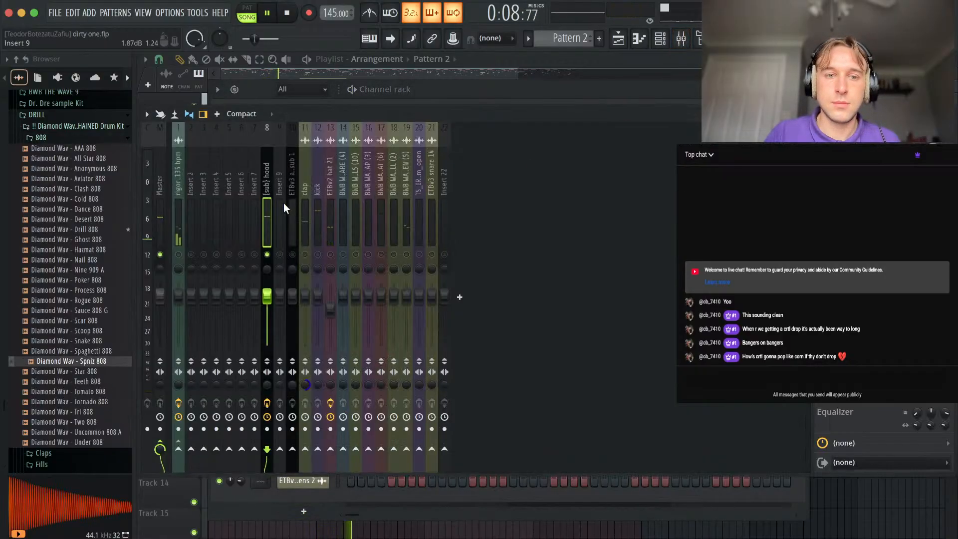
click(946, 114)
click(799, 90)
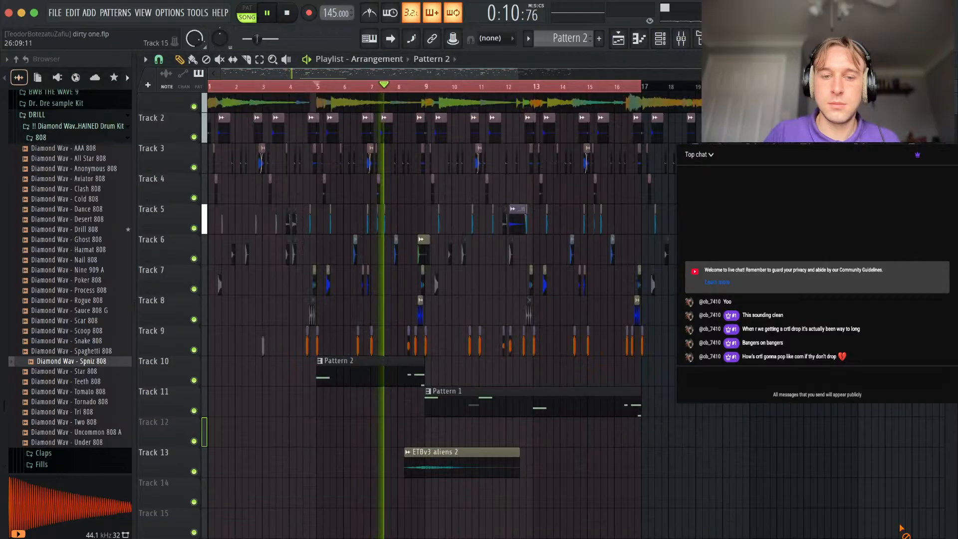
Mute playlist Track 1 and set the playback selection to bars 9 to 17.
click(681, 40)
key(space)
right_click(305, 255)
key(space)
right_click(298, 524)
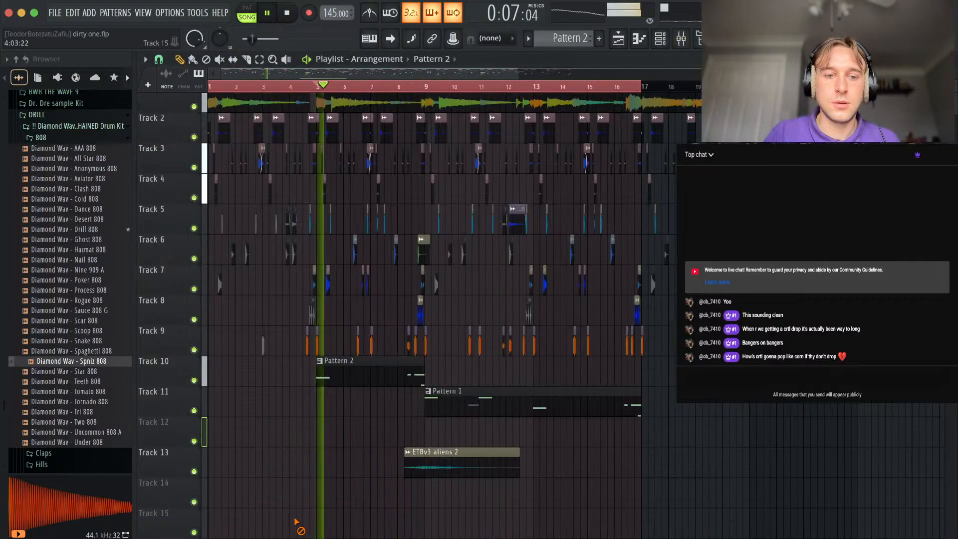
click(194, 107)
click(427, 89)
drag(210, 90, 426, 94)
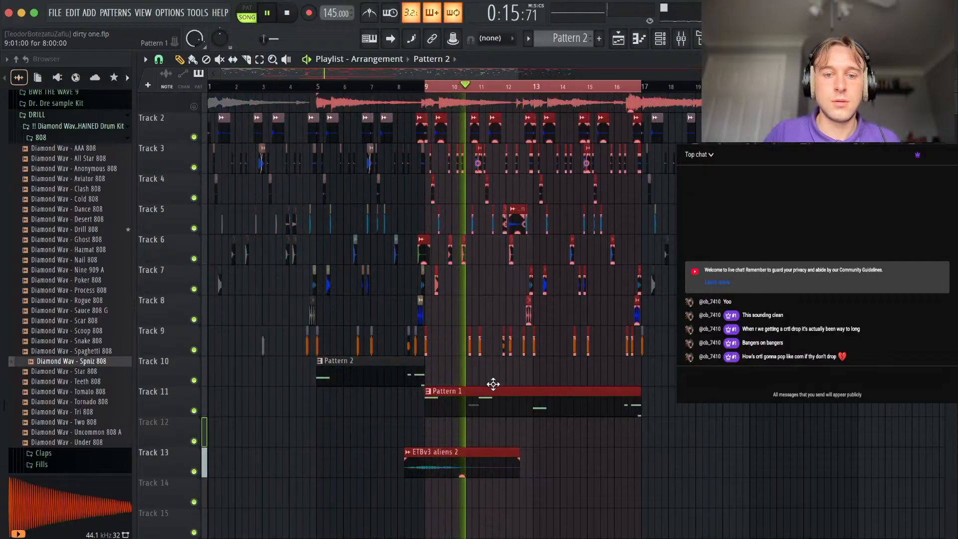
Open Pattern 1's 808 notes in the piano roll, select the short note just before bar 3, and return to the playlist.
right_click(469, 381)
scroll(469, 377, up, 5)
scroll(469, 374, up, 1)
double_click(430, 399)
drag(296, 257, 295, 301)
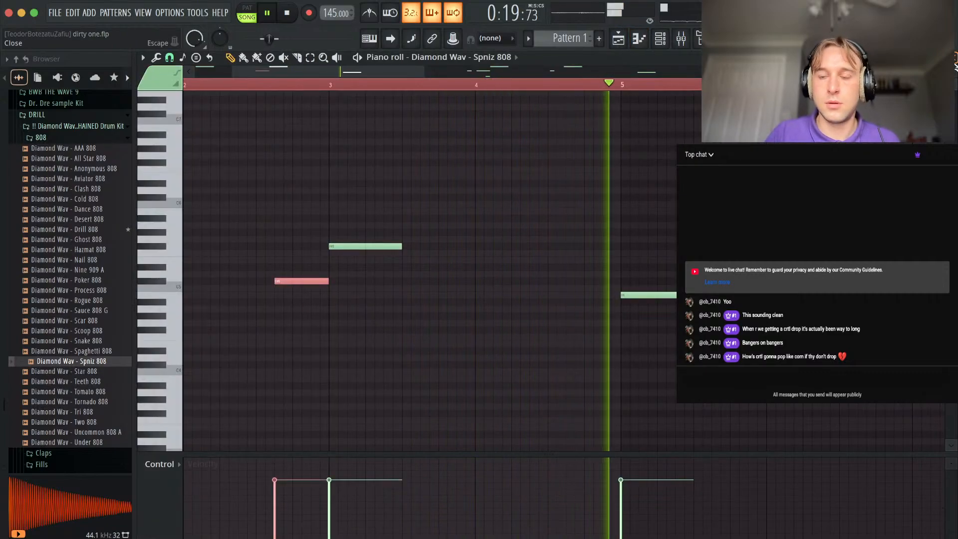
key(F5)
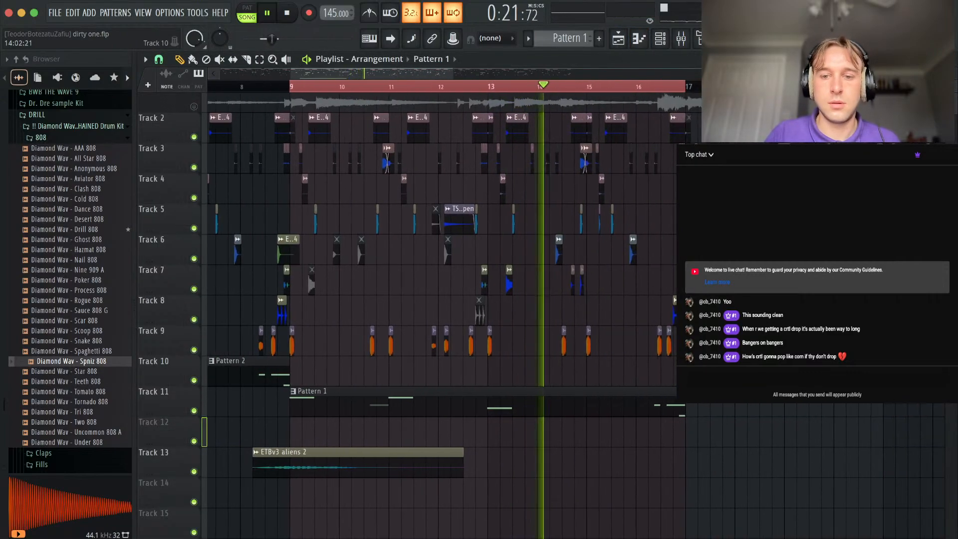
Slice the Pattern 1 clip on Track 11 at bar 15.
scroll(607, 388, up, 3)
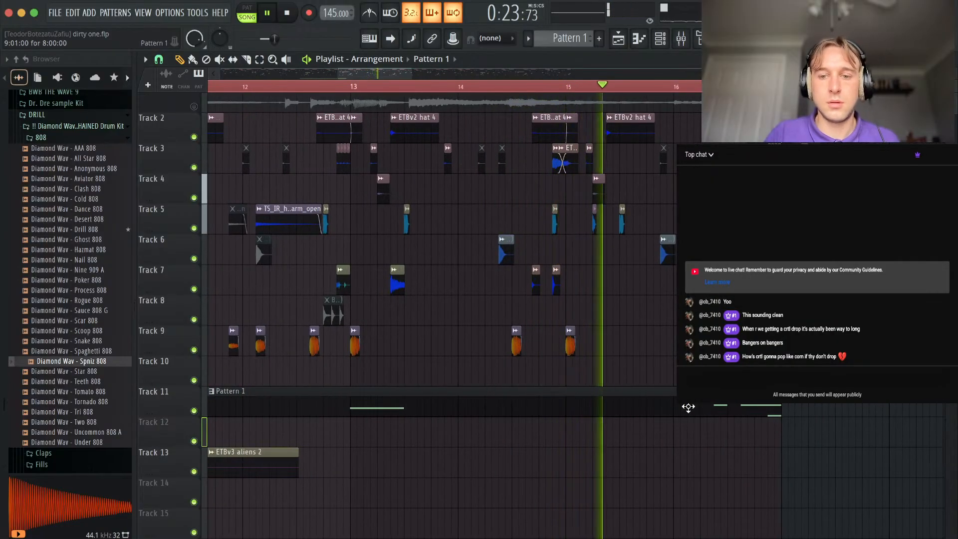
scroll(665, 401, down, 2)
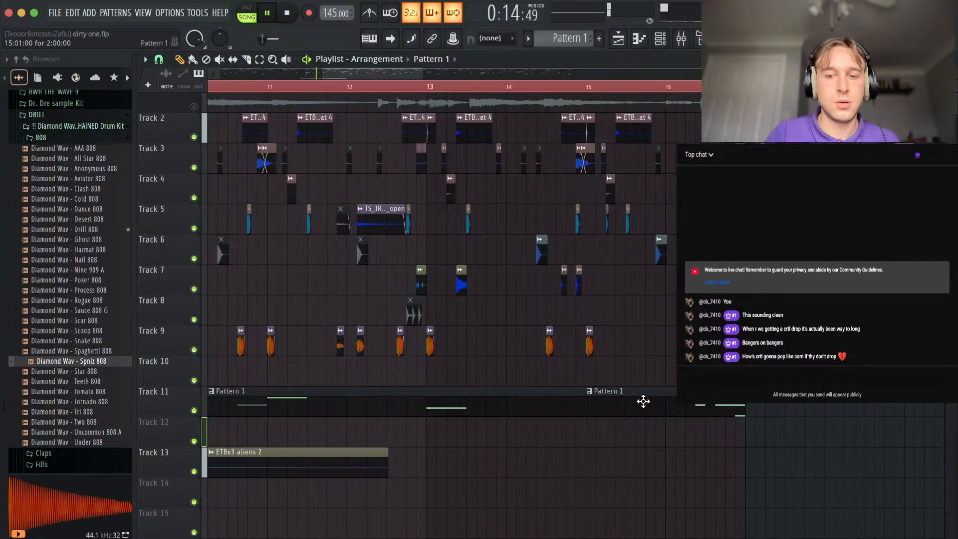
scroll(623, 406, left, 5)
scroll(560, 387, down, 2)
scroll(560, 388, up, 3)
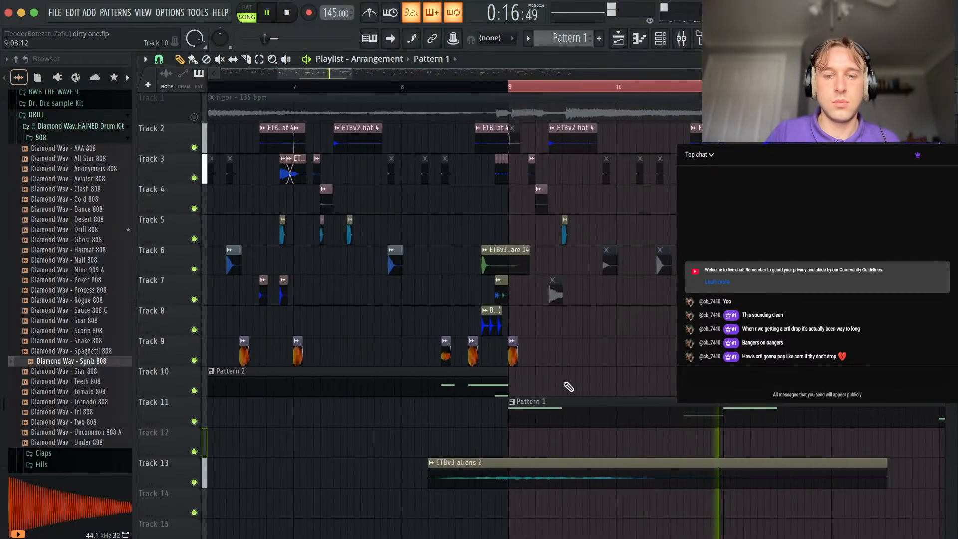
scroll(606, 384, right, 3)
scroll(606, 385, down, 2)
scroll(606, 384, right, 6)
scroll(606, 384, up, 2)
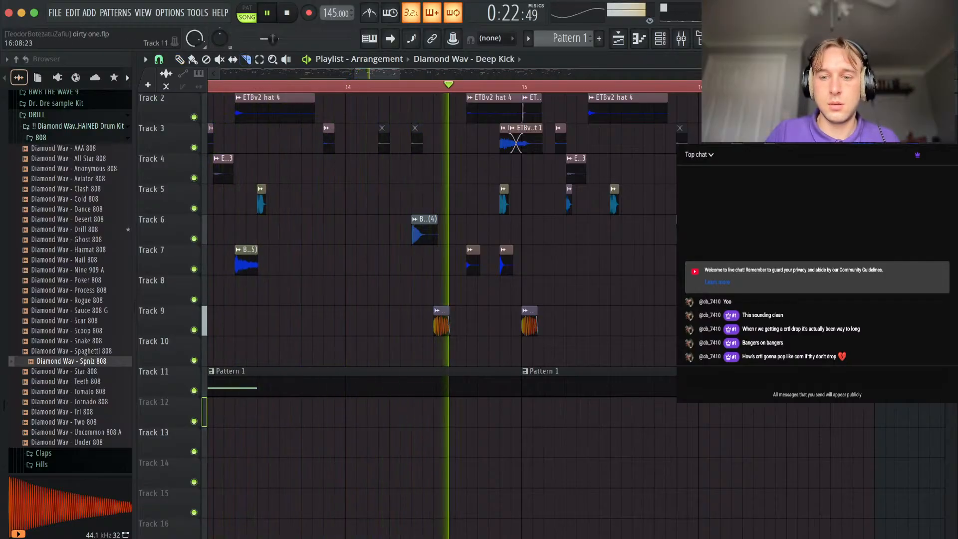
Slice the Pattern 1 clip at step 9 of bar 16, make the last piece unique, and leave one 808 note in it.
key(p)
drag(838, 383, 839, 419)
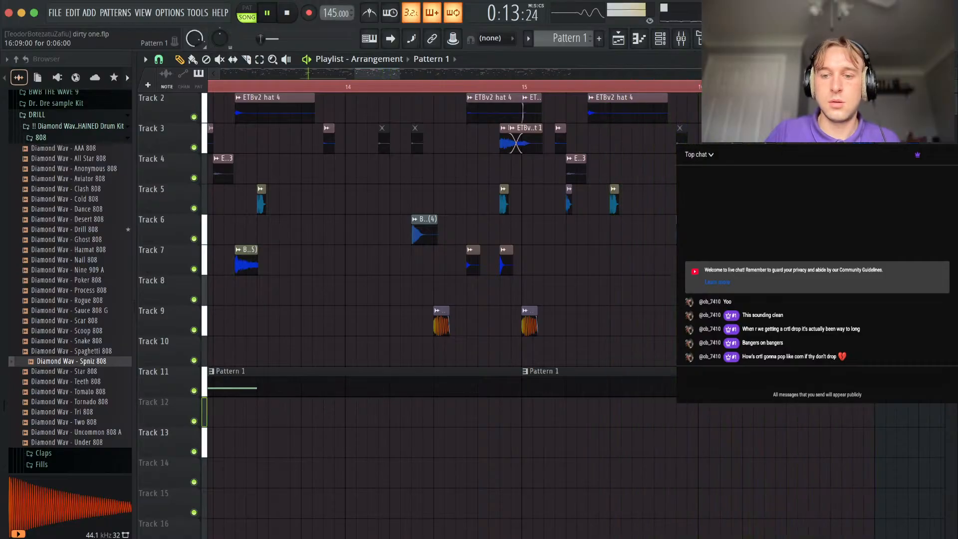
click(790, 371)
click(825, 470)
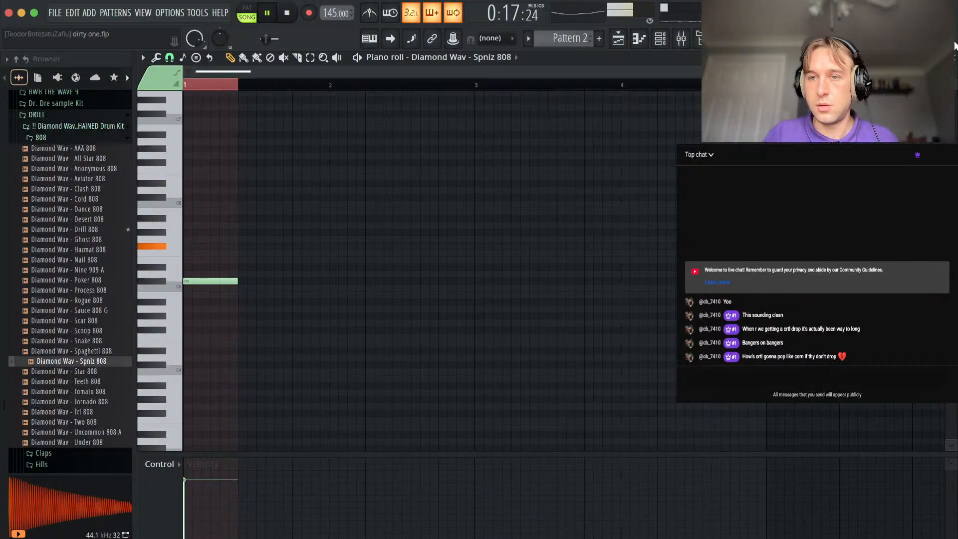
key(F7)
Move the ETBv3 aliens 2 clip from Track 13 down to Track 15.
scroll(524, 367, down, 5)
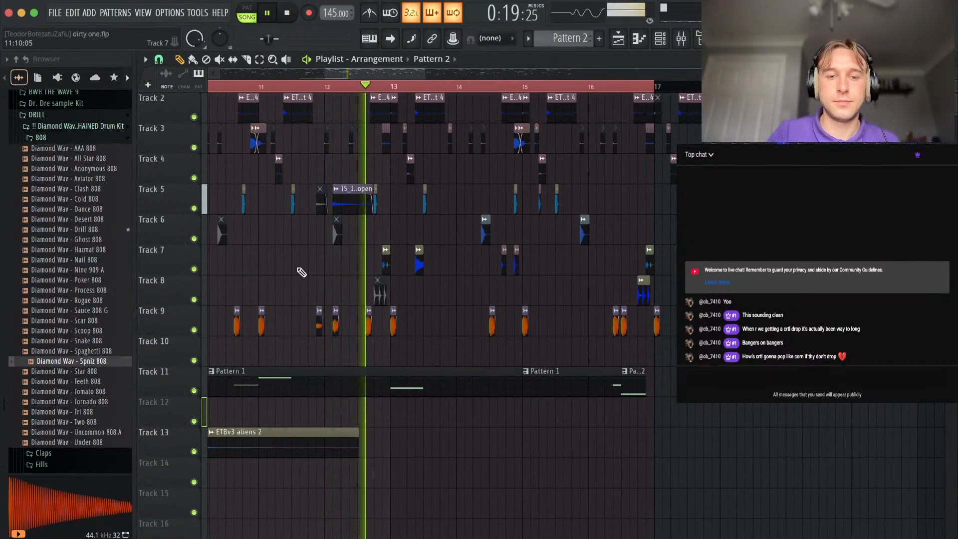
scroll(299, 268, up, 3)
scroll(396, 352, down, 5)
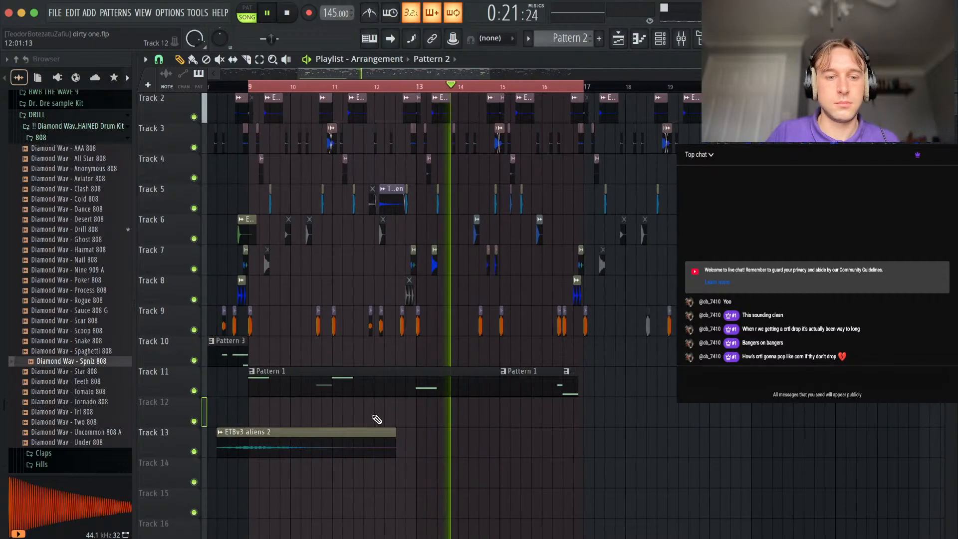
scroll(377, 417, left, 6)
scroll(375, 418, down, 1)
drag(717, 421, 578, 438)
key(shift+Down)
key(shift+Down)
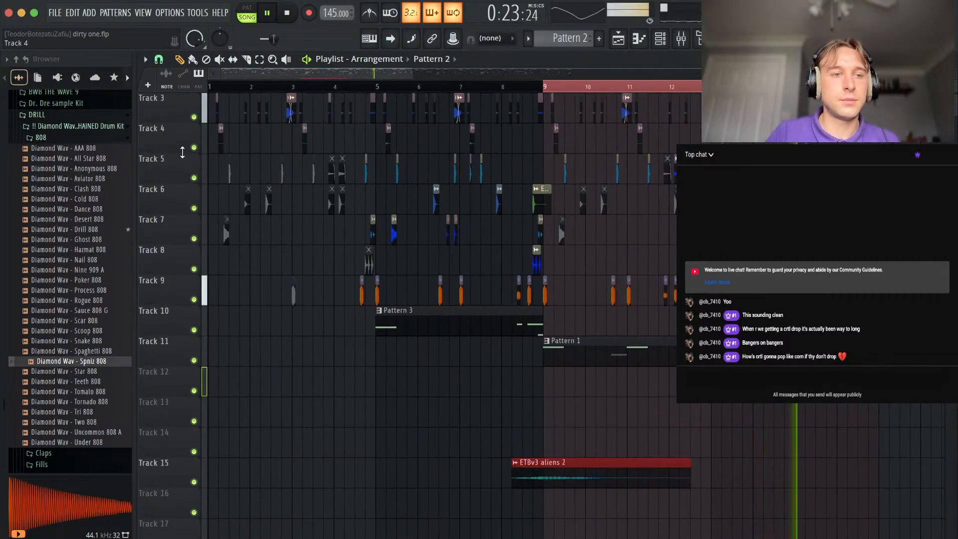
Add the Diamond Wav - Hat Perc sample from the kit's Percs folder to Track 12 near bar 16.
click(97, 139)
click(78, 278)
click(79, 288)
drag(80, 289, 828, 386)
scroll(828, 385, up, 5)
scroll(639, 390, right, 5)
scroll(639, 391, up, 1)
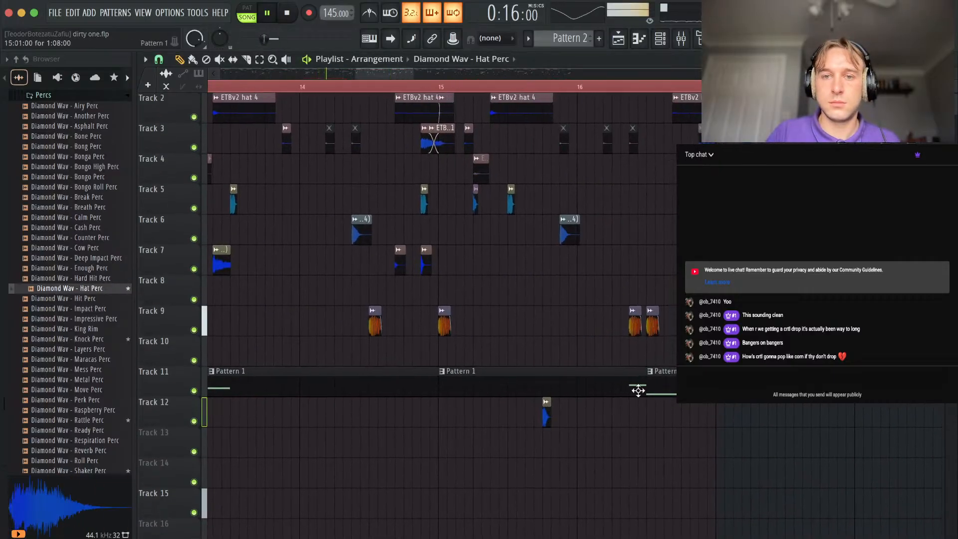
Arrange copies of the Hat Perc clip on Track 12 into a five-hit pattern across bar 16, with some hits quieter.
scroll(638, 391, right, 3)
scroll(638, 391, up, 1)
scroll(469, 456, up, 3)
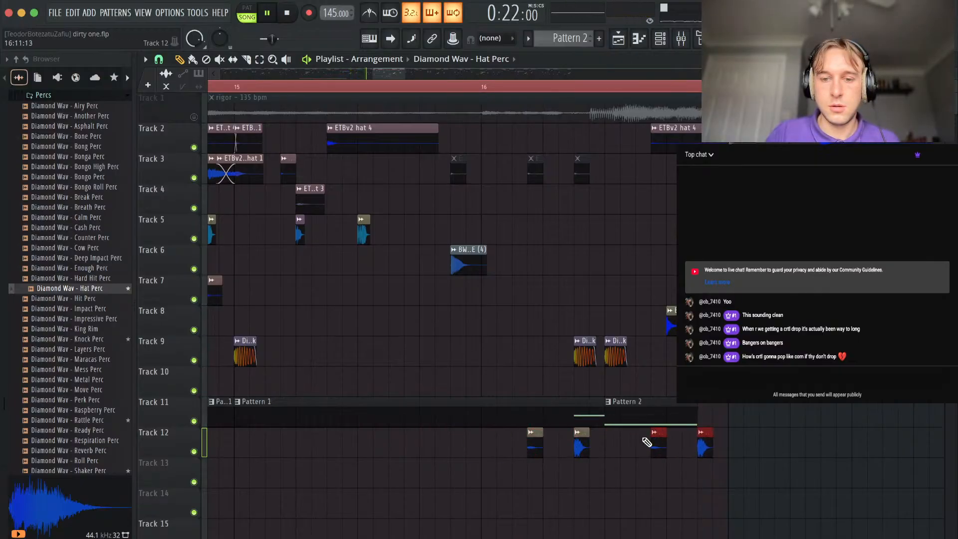
drag(628, 445, 629, 455)
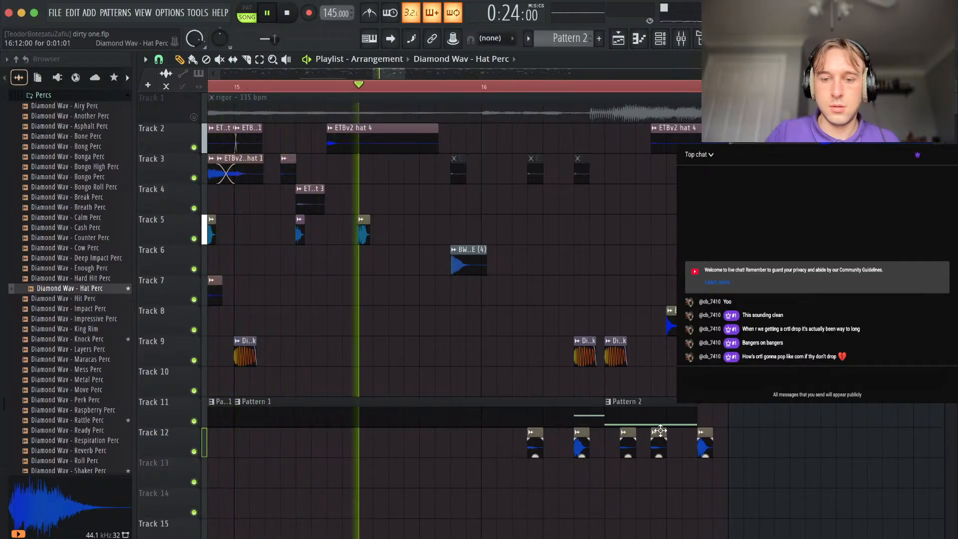
double_click(658, 432)
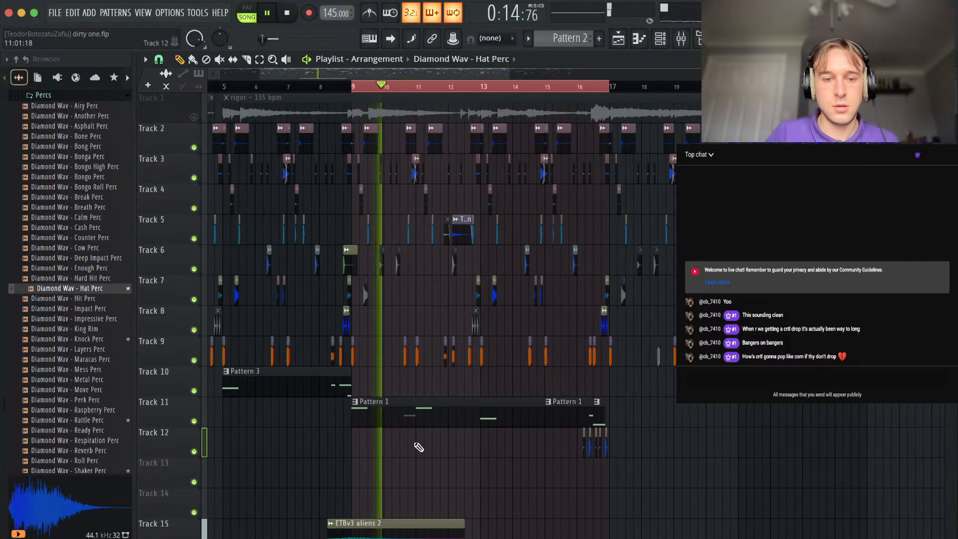
Review Pattern 1's 808 notes in the piano roll, and look over the bar 9 to 17 arrangement in the playlist.
double_click(388, 415)
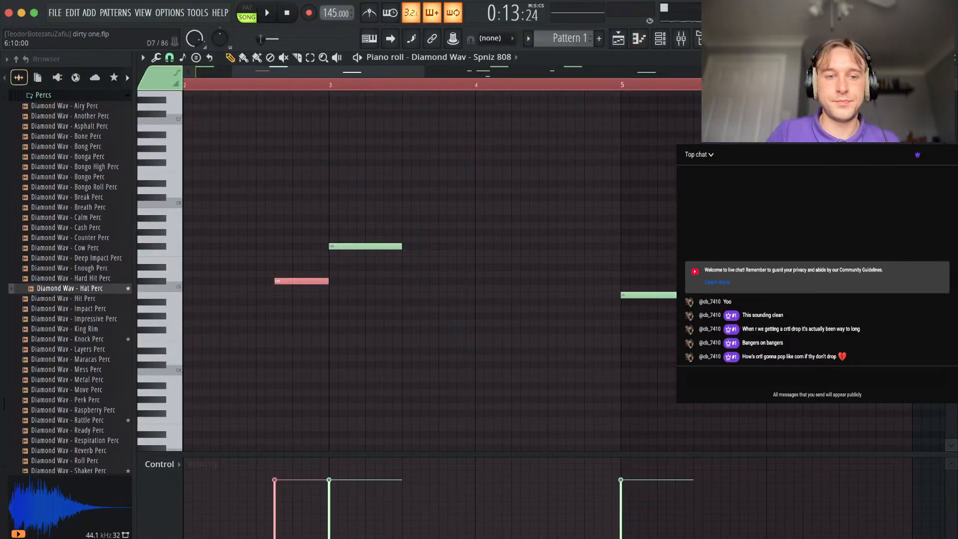
click(956, 59)
scroll(494, 309, down, 3)
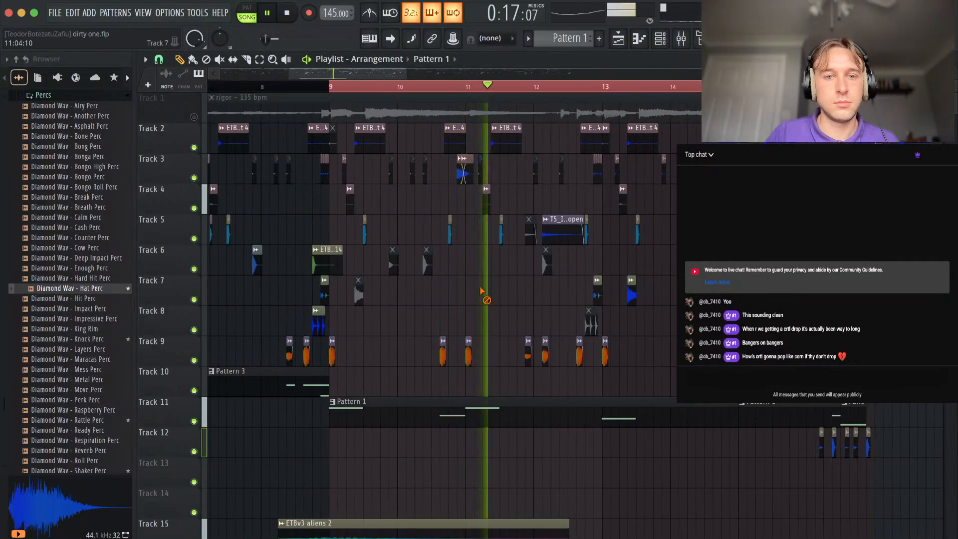
scroll(482, 294, up, 3)
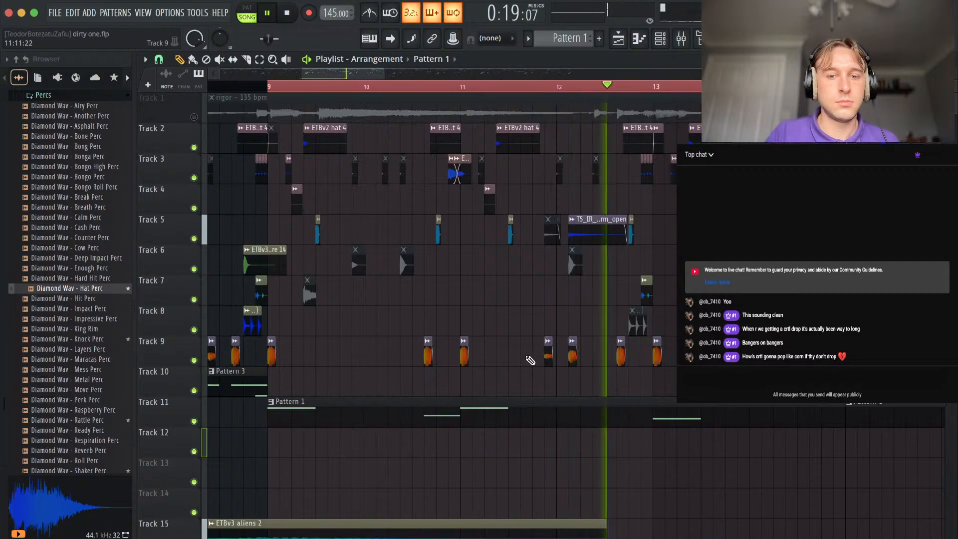
scroll(531, 359, down, 5)
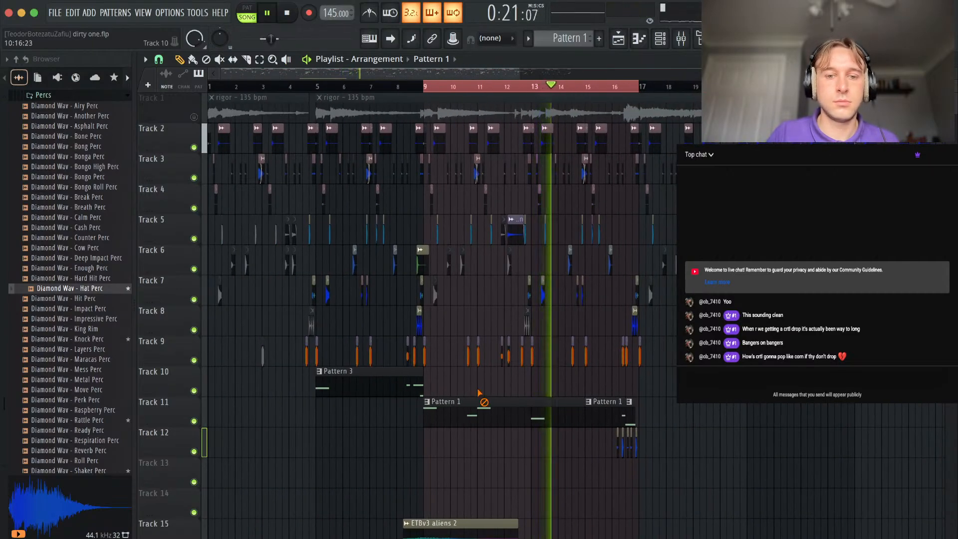
Slice the Pattern 1 clip on Track 11 at bar 13 and clear a gap between about bars 14.5 and 15.75.
scroll(594, 422, up, 5)
drag(598, 421, 659, 421)
key(c)
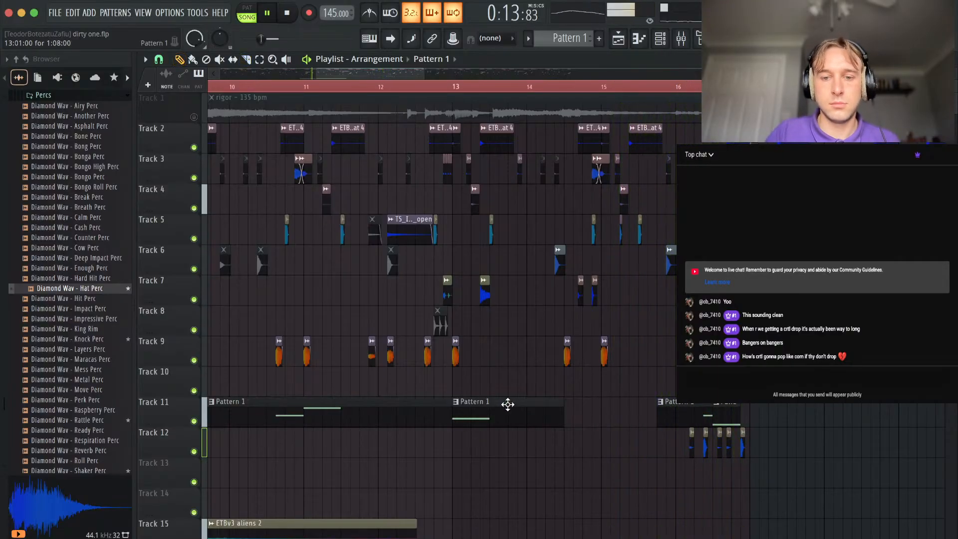
Place a short Pattern 1 clip containing the bar 13 note at bar 15 on Track 11.
drag(649, 441, 653, 443)
super+click(654, 446)
drag(708, 432, 629, 403)
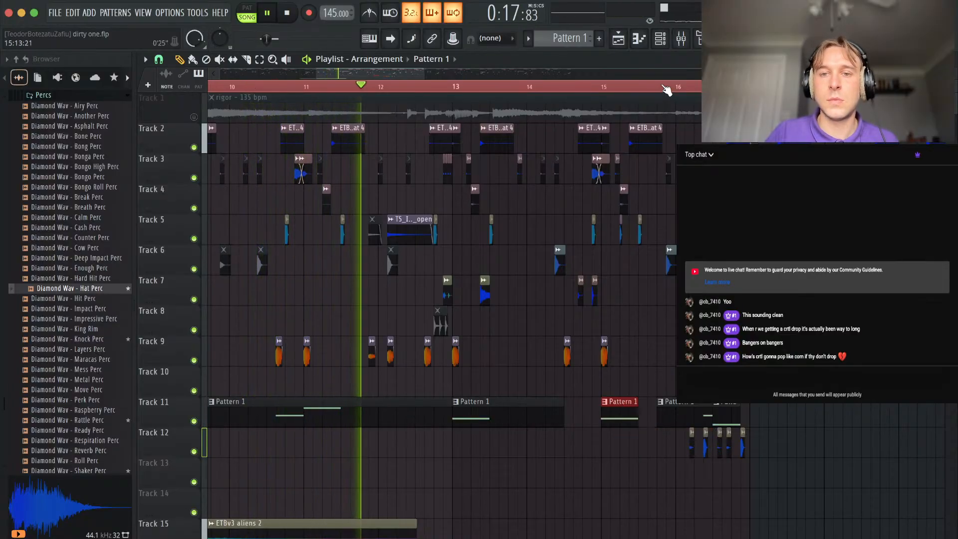
Move the Pattern 2 clip on Track 11 and its matching Deep Kick clip on Track 9 two steps later, to step 11 of bar 16.
scroll(817, 389, up, 5)
key(space)
drag(529, 405, 557, 408)
key(space)
key(space)
drag(529, 338, 557, 340)
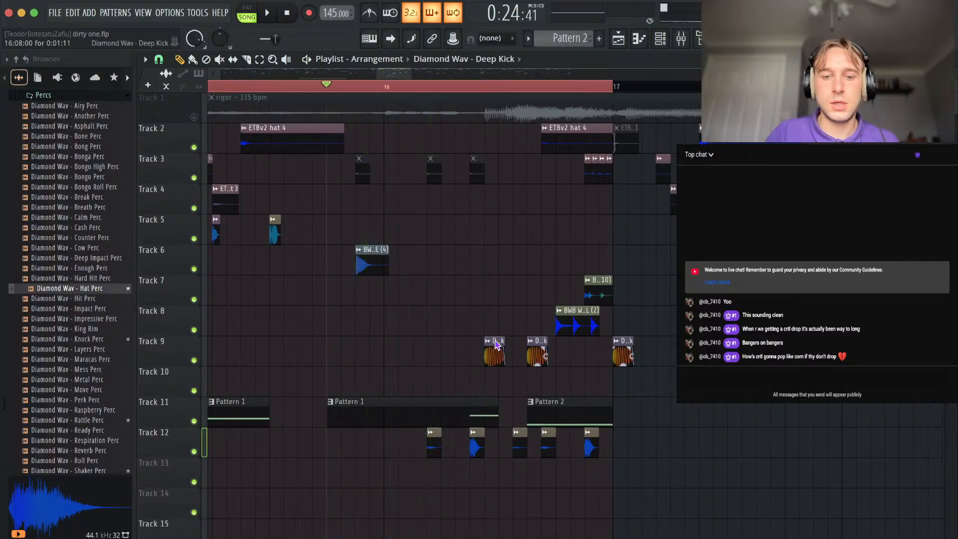
Move the Pattern 1 clip before bar 16 on Track 11 one step later, to step 14 of bar 15.
drag(477, 409, 492, 408)
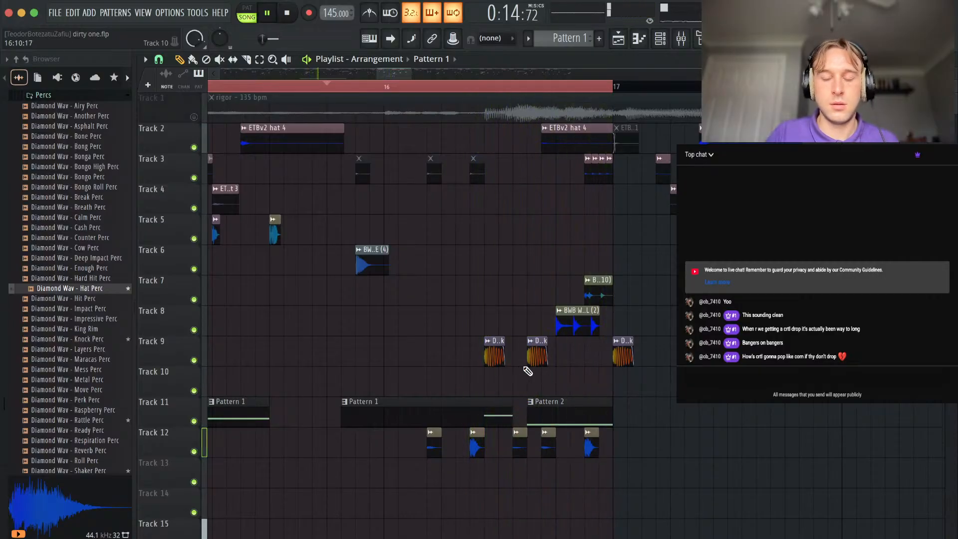
scroll(526, 371, down, 5)
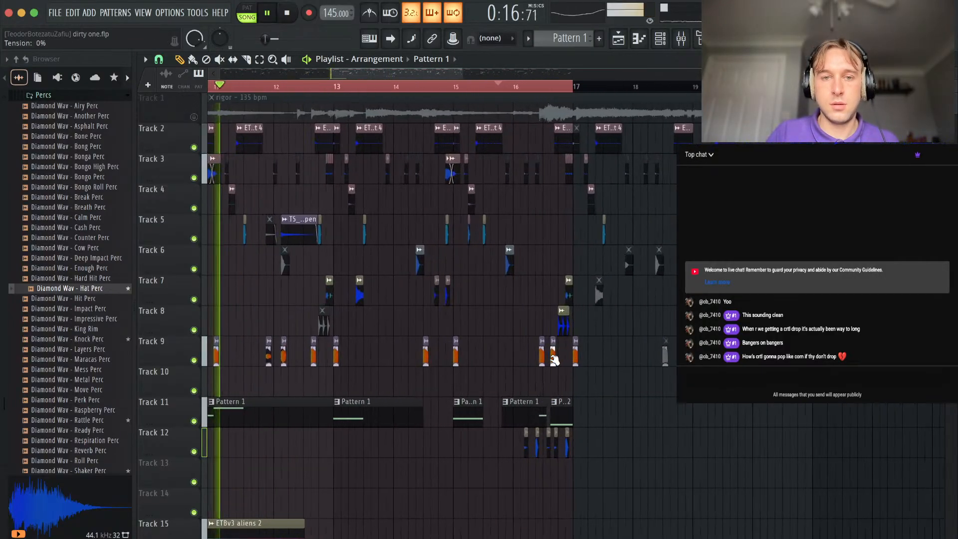
scroll(466, 402, left, 4)
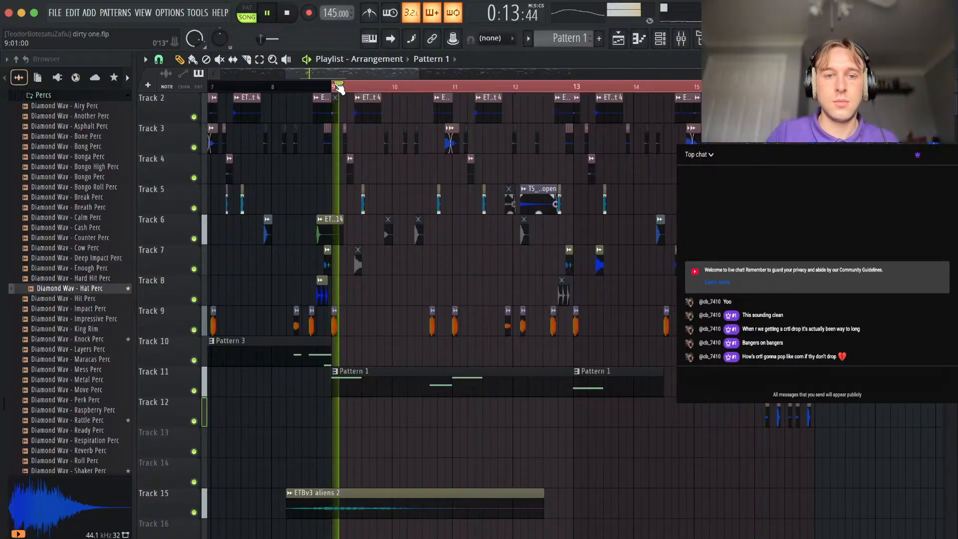
scroll(397, 300, up, 3)
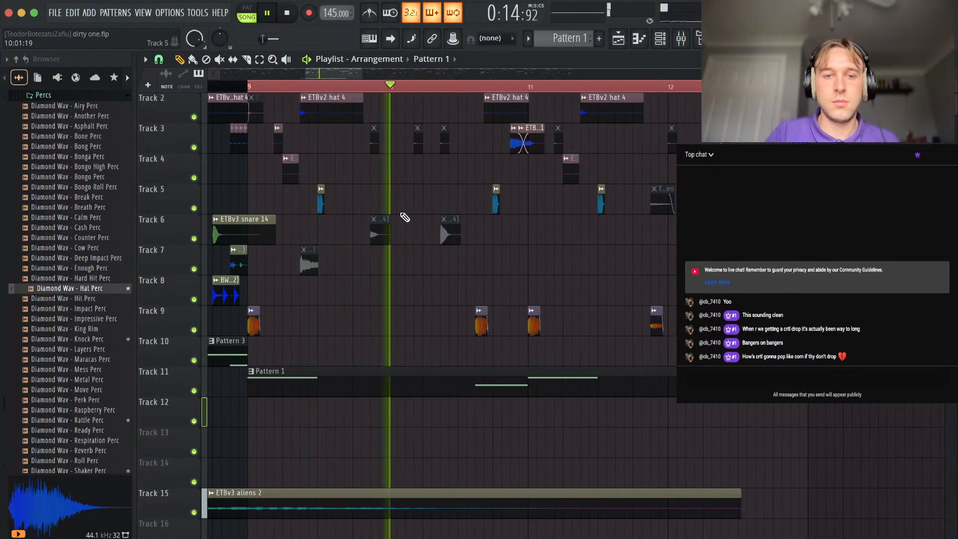
scroll(430, 261, down, 3)
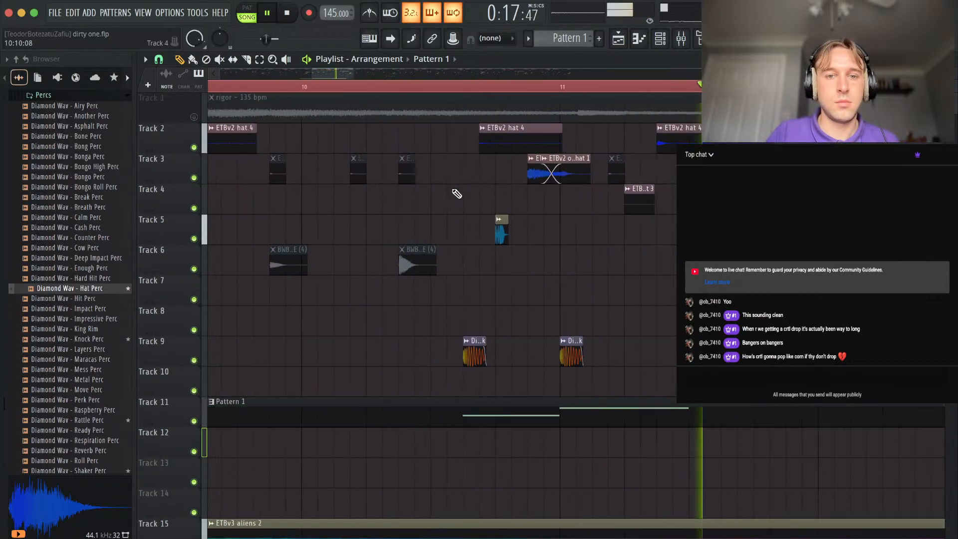
Move the muted ETBv2 hat 6 clip on Track 3 from step 7 to step 9 of bar 10 and unmute it.
scroll(457, 194, down, 5)
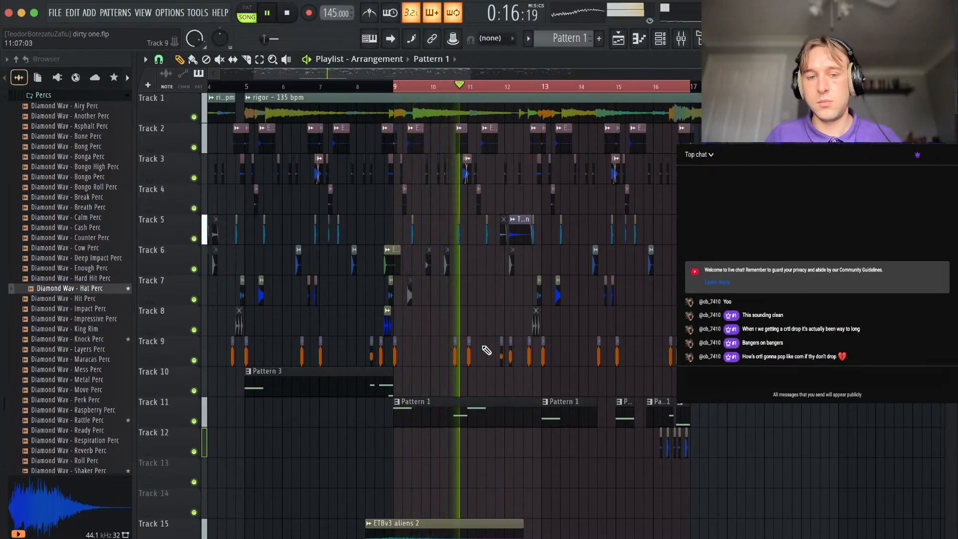
scroll(486, 349, up, 3)
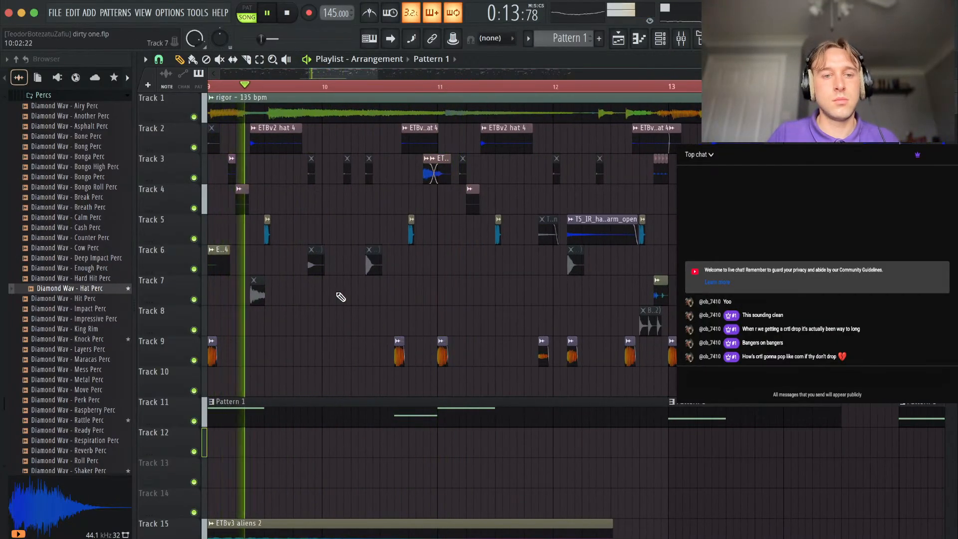
scroll(341, 297, up, 3)
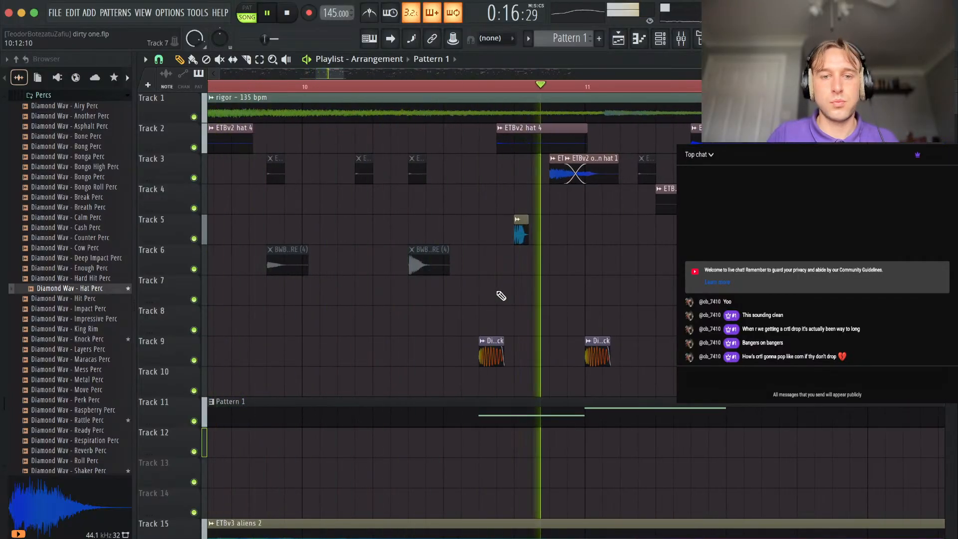
key(space)
click(408, 167)
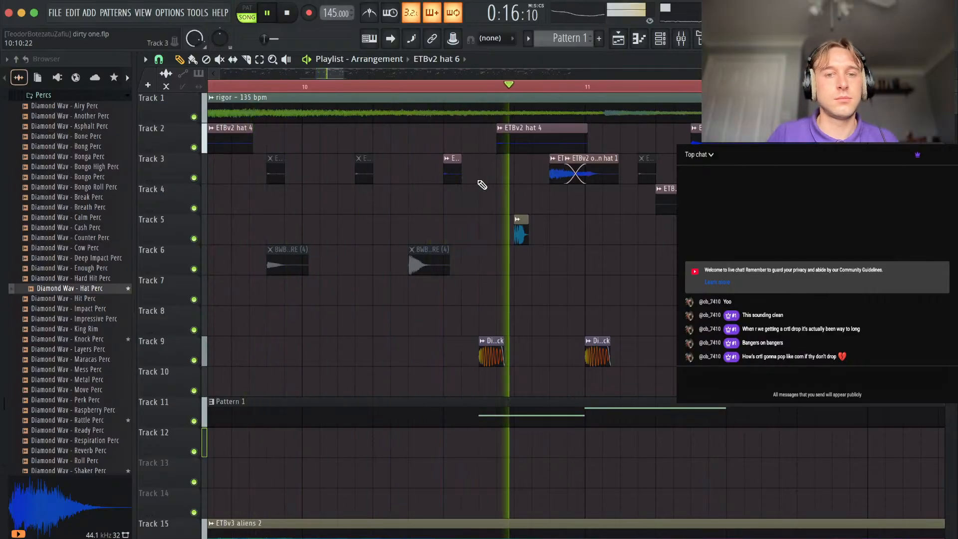
Play the looped section from bar 9 to 17 and review the 808, kick and percussion clips in the playlist.
scroll(457, 269, down, 3)
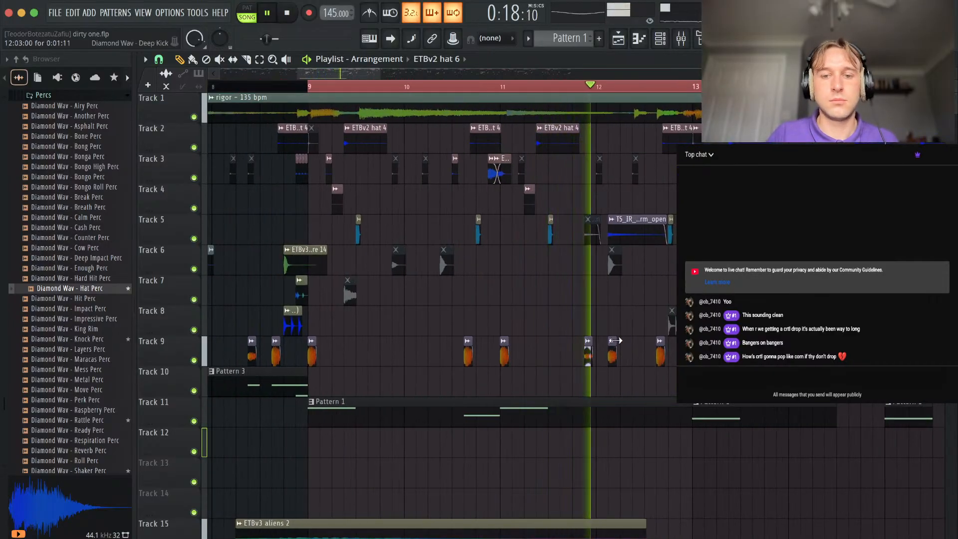
scroll(611, 345, up, 2)
scroll(561, 307, down, 4)
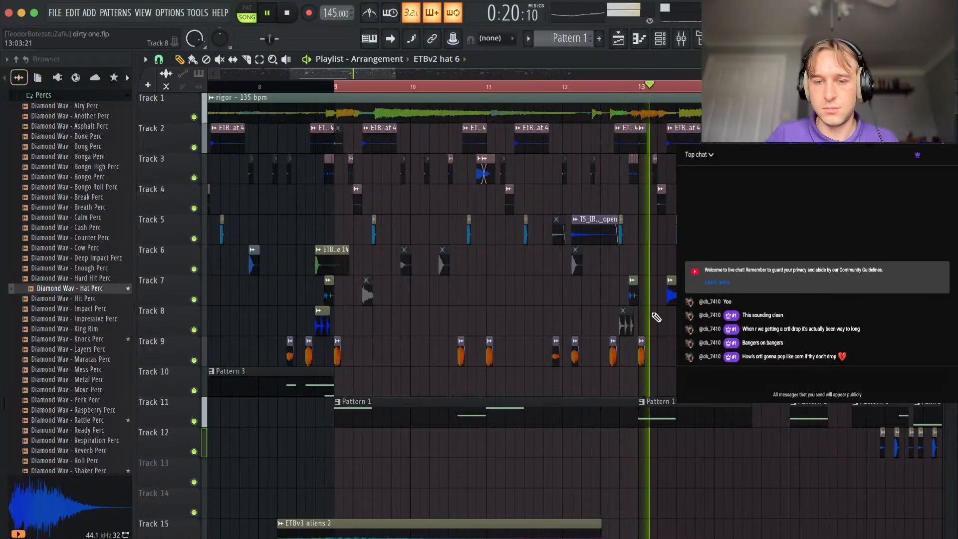
scroll(675, 477, up, 3)
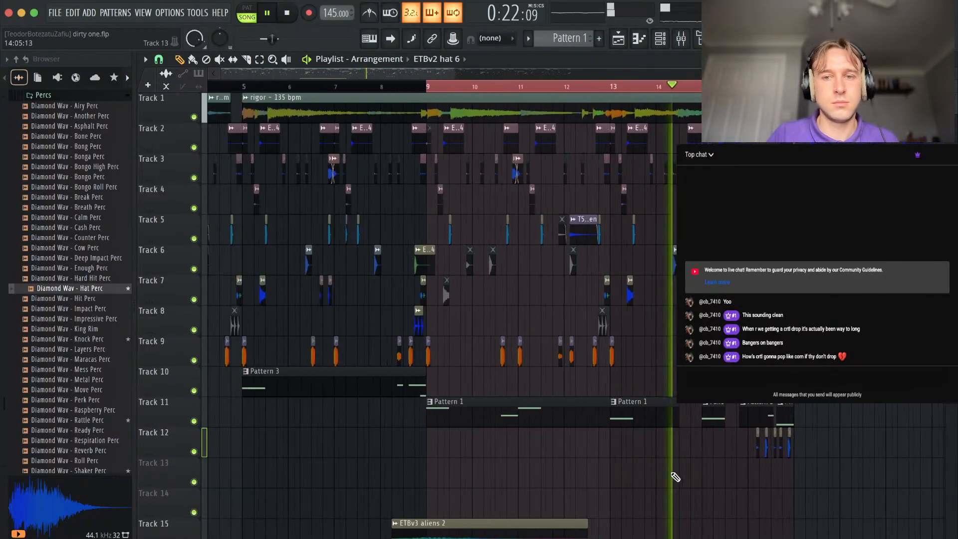
scroll(675, 477, down, 3)
scroll(675, 477, down, 3)
drag(649, 403, 237, 509)
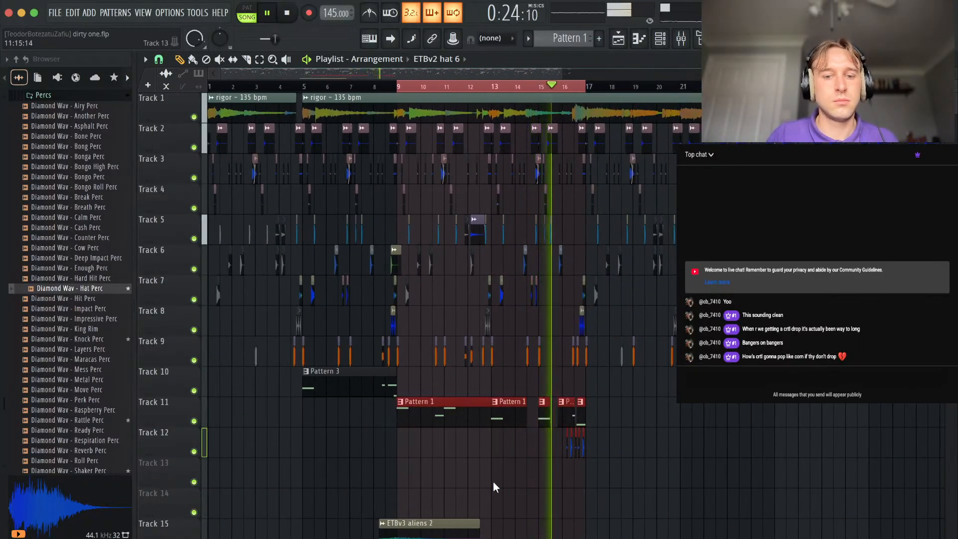
scroll(615, 455, up, 4)
ctrl+click(546, 487)
scroll(494, 459, up, 4)
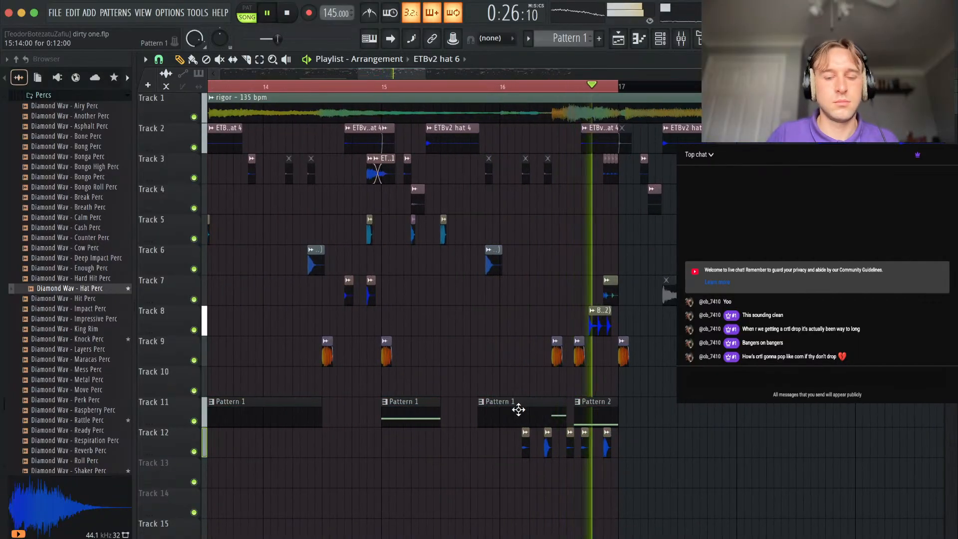
scroll(457, 404, down, 6)
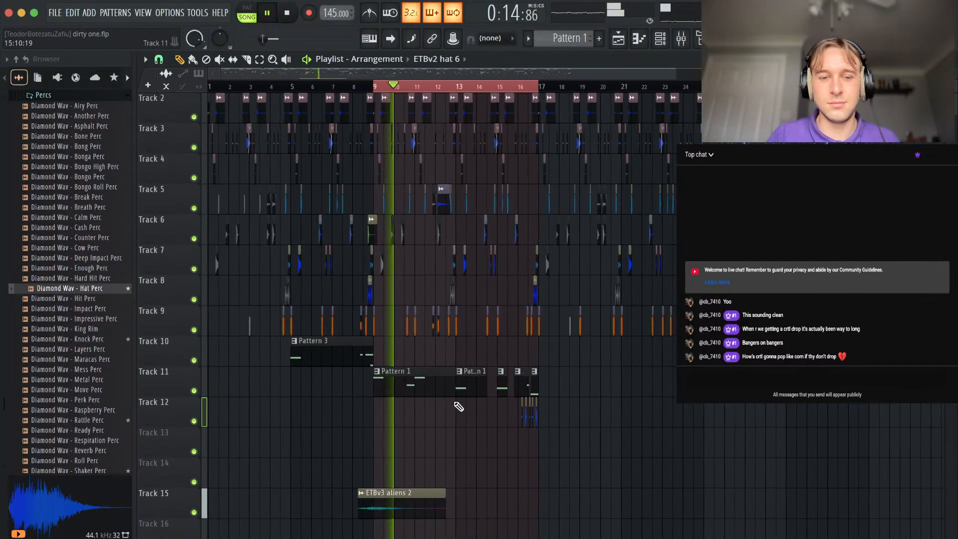
Collapse the Percs folder in the browser and restart the song playback.
click(662, 39)
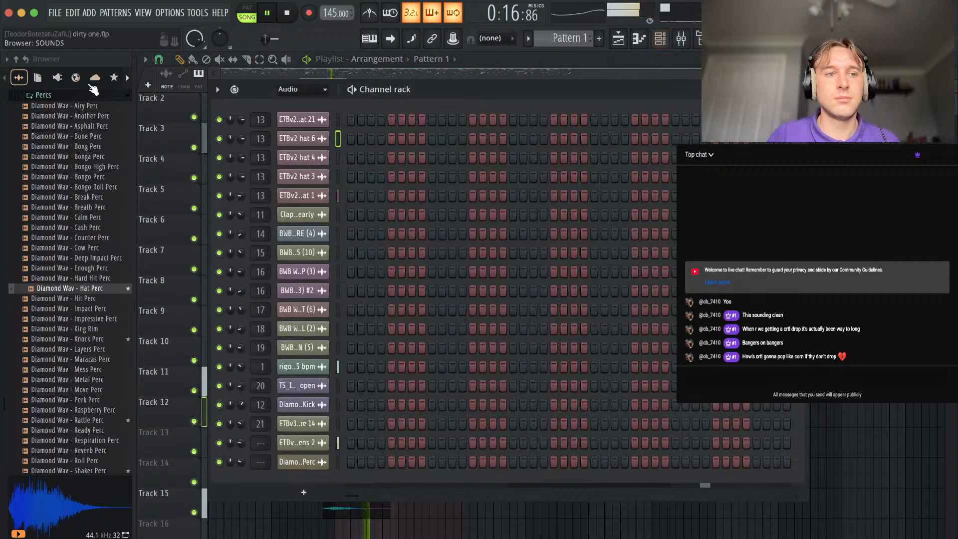
click(94, 97)
right_click(466, 530)
key(space)
key(space)
Slice the first Pattern 1 clip on Track 11 at step 7 of bar 11 and delete the remainder up to bar 13.
scroll(353, 434, up, 5)
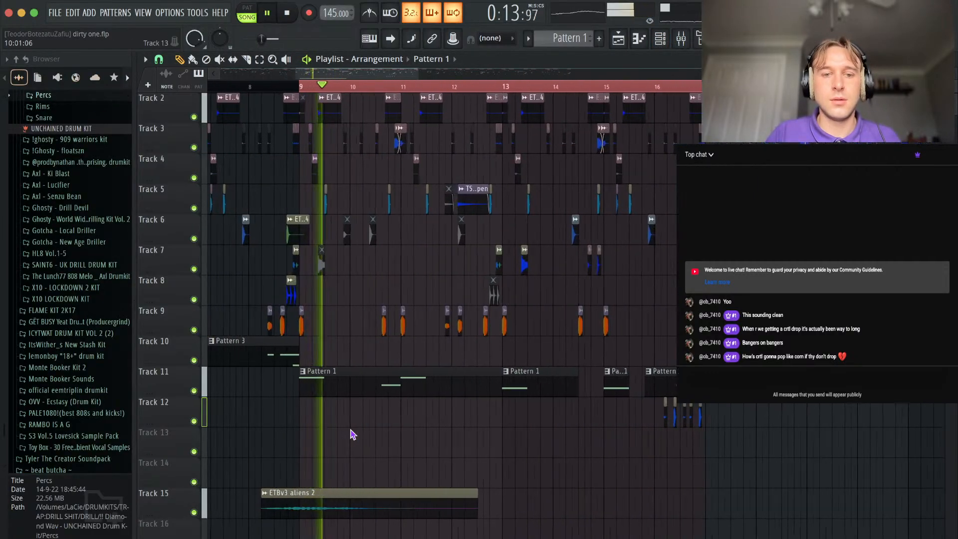
key(c)
click(482, 385)
key(p)
right_click(501, 384)
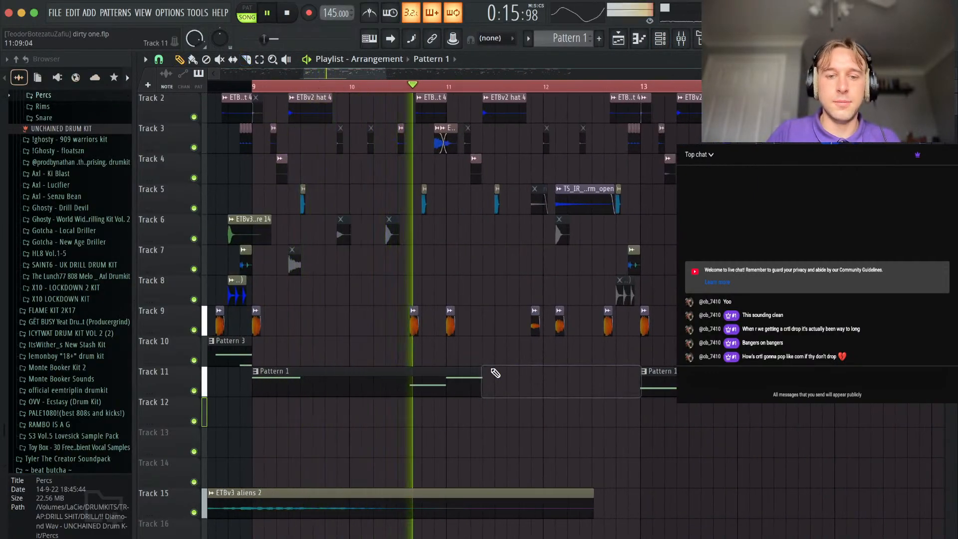
Add a Deep Kick clip on Track 9 at step 7 of bar 11.
scroll(453, 311, up, 4)
click(455, 314)
click(536, 310)
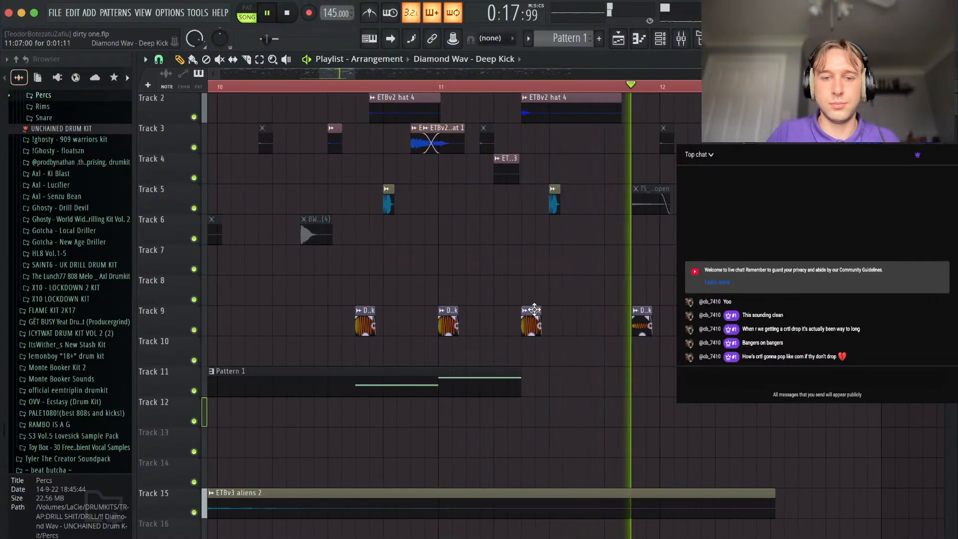
Slice the Pattern 1 clip on Track 11 at bar 11 and repeat the bar 11 note clip at step 7.
drag(456, 389, 541, 385)
click(525, 311)
click(598, 270)
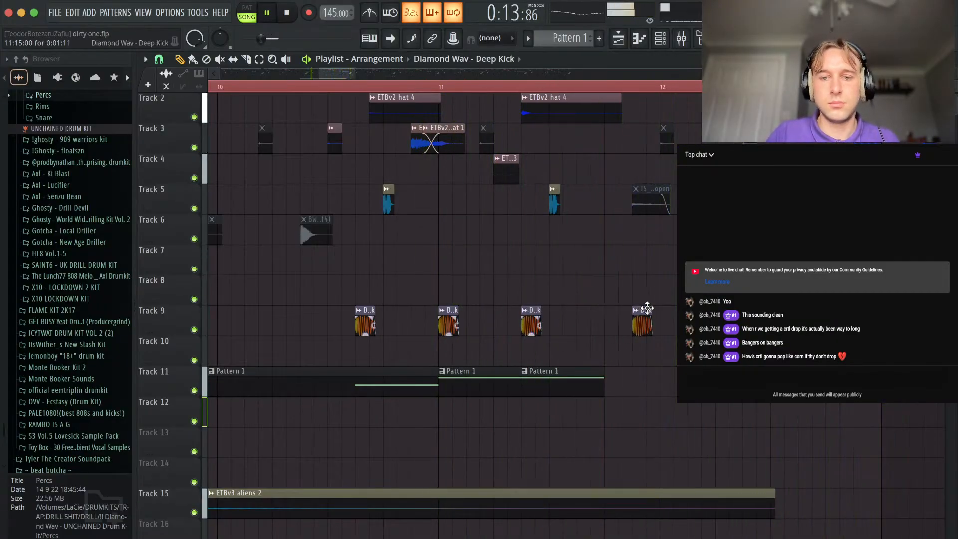
Place another Pattern 1 note clip at step 13 of bar 11 and move the Deep Kick from step 15 to match.
drag(660, 382, 674, 381)
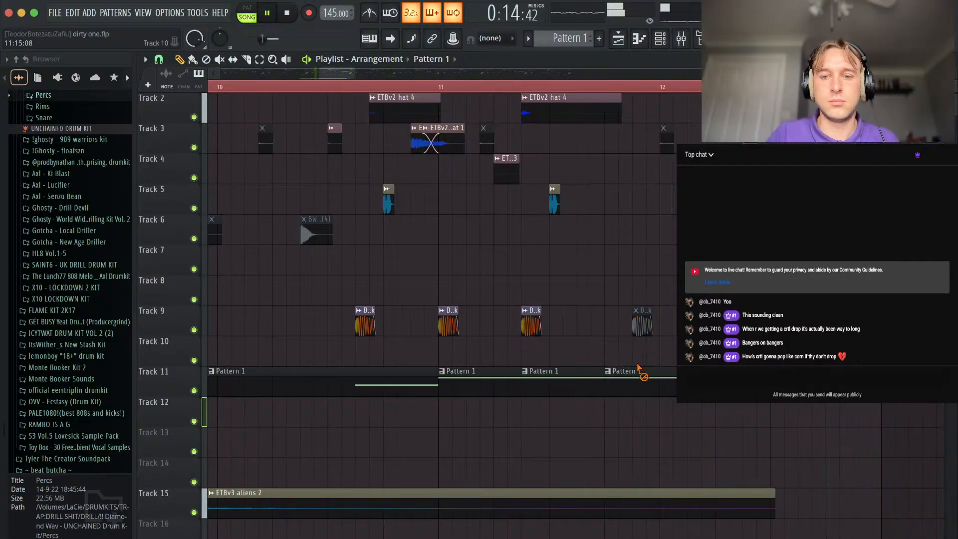
drag(643, 322, 615, 322)
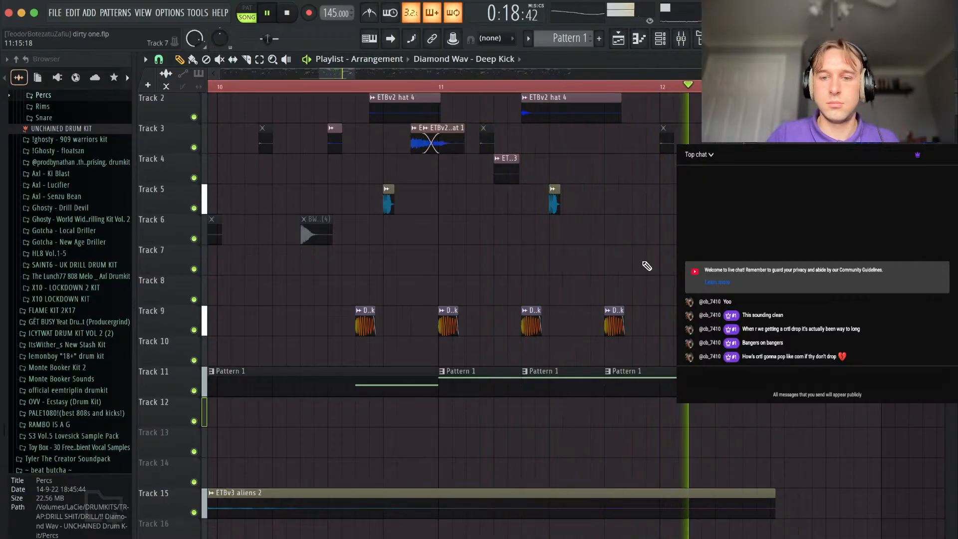
Mute the Deep Kick clip at step 3 of bar 12 and add a Deep Kick on Track 9 at step 7 of bar 15.
scroll(701, 351, down, 10)
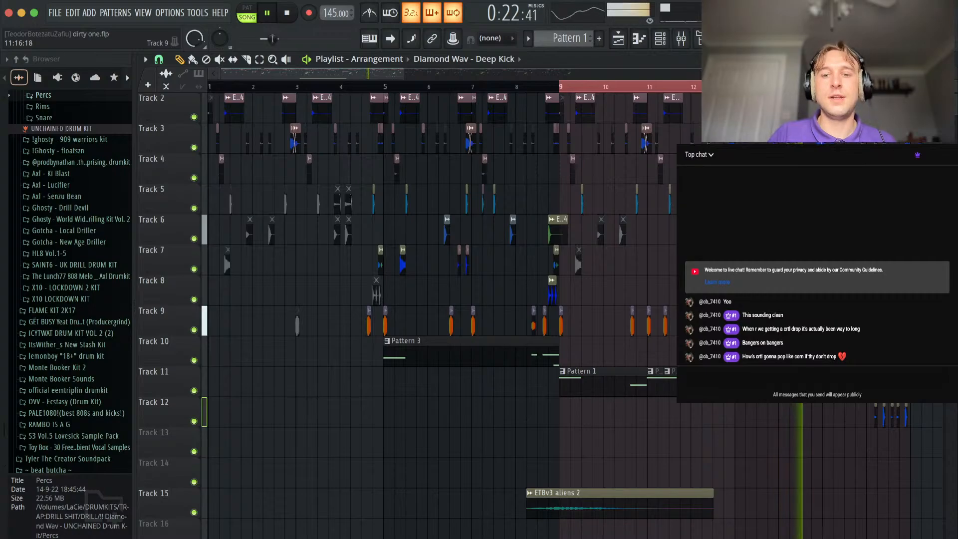
scroll(689, 349, up, 5)
scroll(552, 300, down, 5)
scroll(552, 300, down, 2)
scroll(552, 299, right, 3)
scroll(551, 284, up, 5)
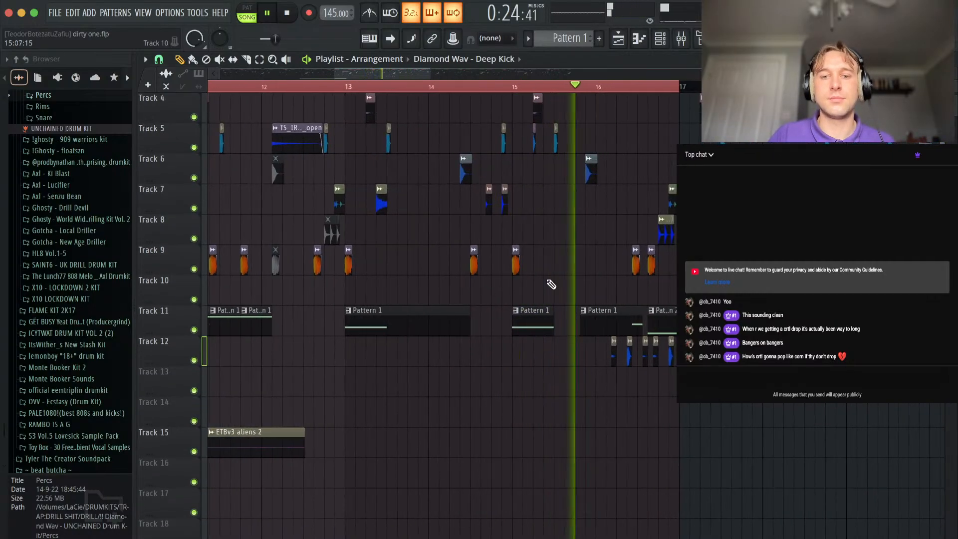
scroll(514, 263, up, 4)
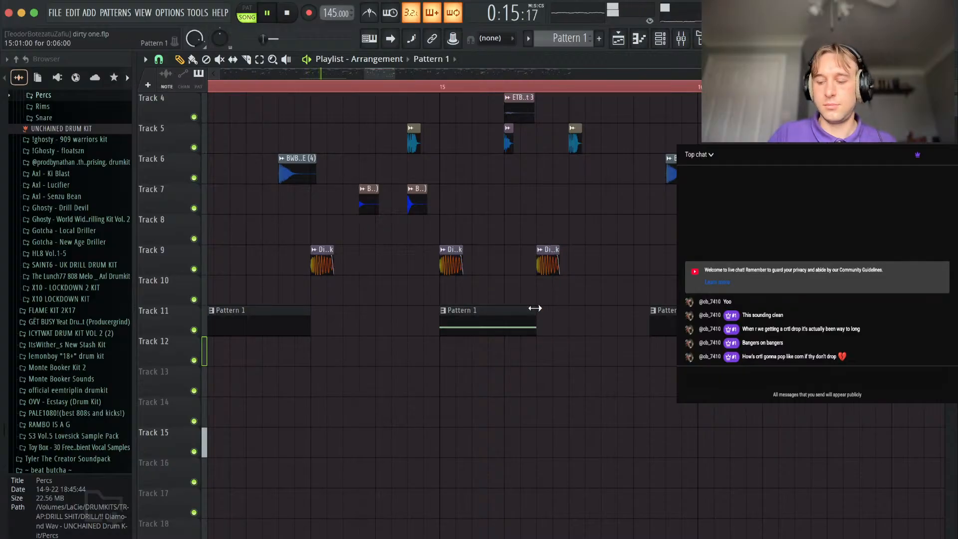
scroll(535, 308, down, 5)
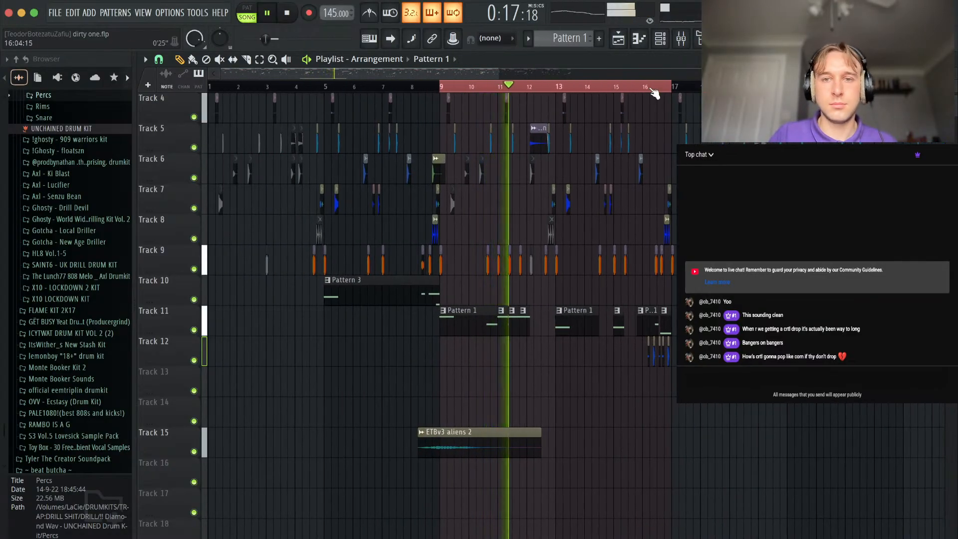
Copy the bar 13 Pattern 1 note clip to Track 12 at step 11 of bar 12, in line with the kick.
click(660, 39)
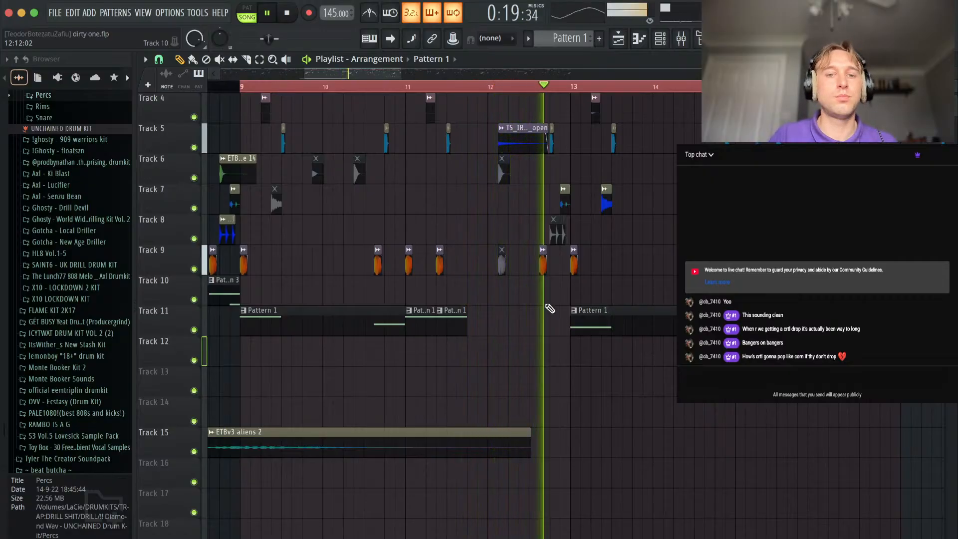
scroll(547, 310, up, 3)
drag(660, 330, 576, 365)
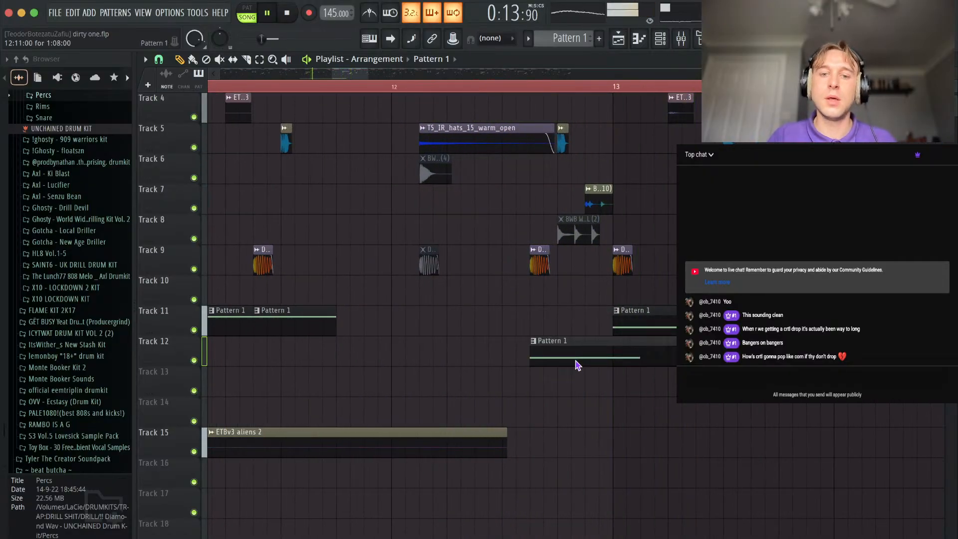
Make the copied Pattern 1 clip on Track 12 unique and open its Spniz 808 notes in the piano roll.
right_click(533, 343)
click(569, 461)
double_click(574, 353)
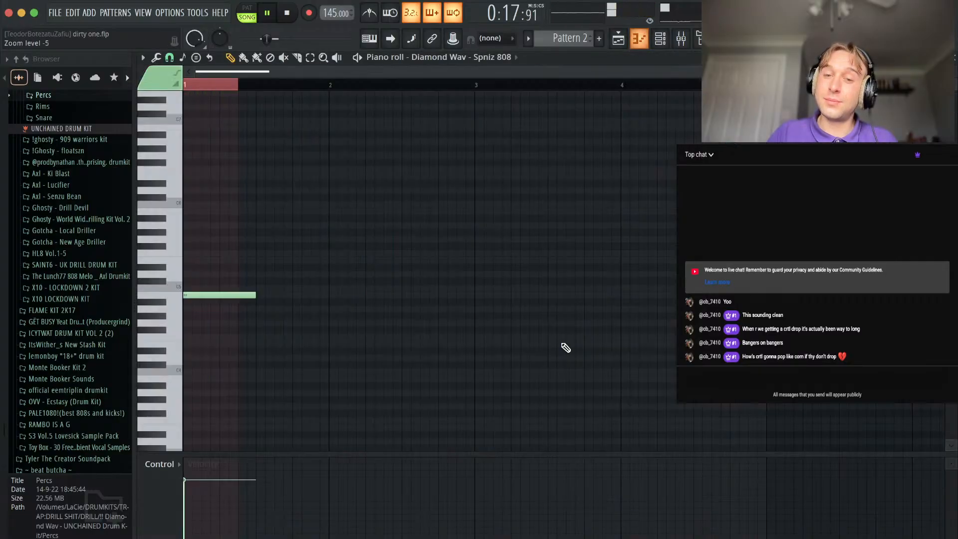
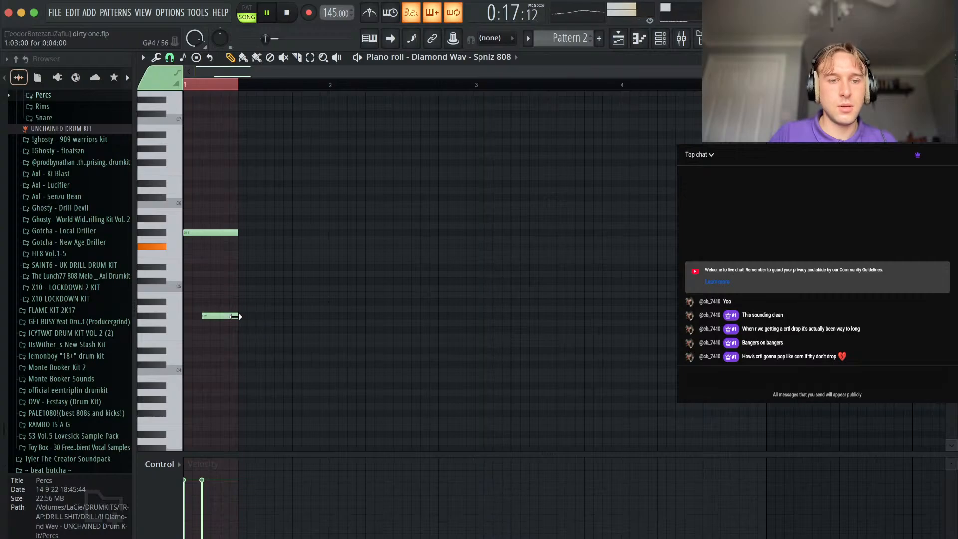
Make slide notes of the G#4 note and a short new G#5 note, over the long note lowered two octaves to G#3.
double_click(218, 317)
click(550, 359)
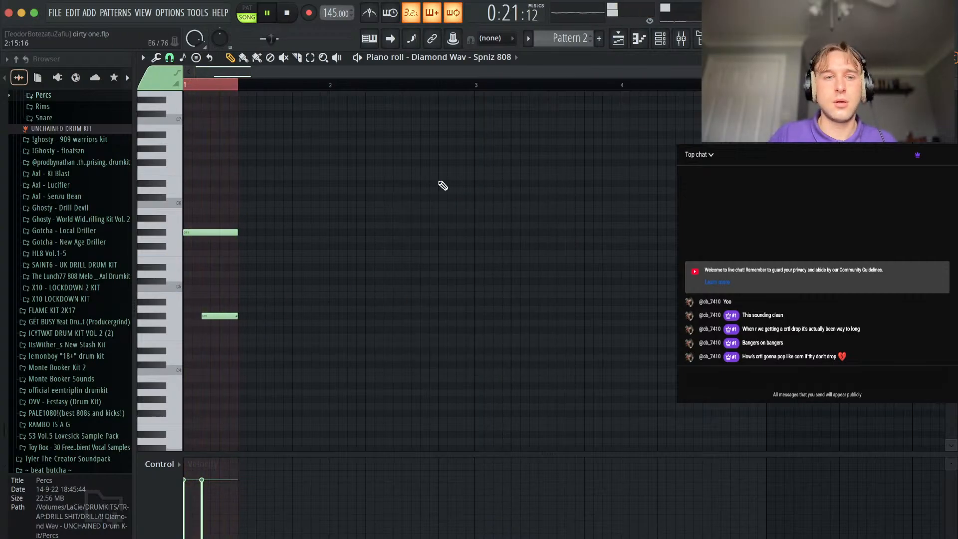
drag(209, 250, 204, 194)
key(super+Down)
key(super+Down)
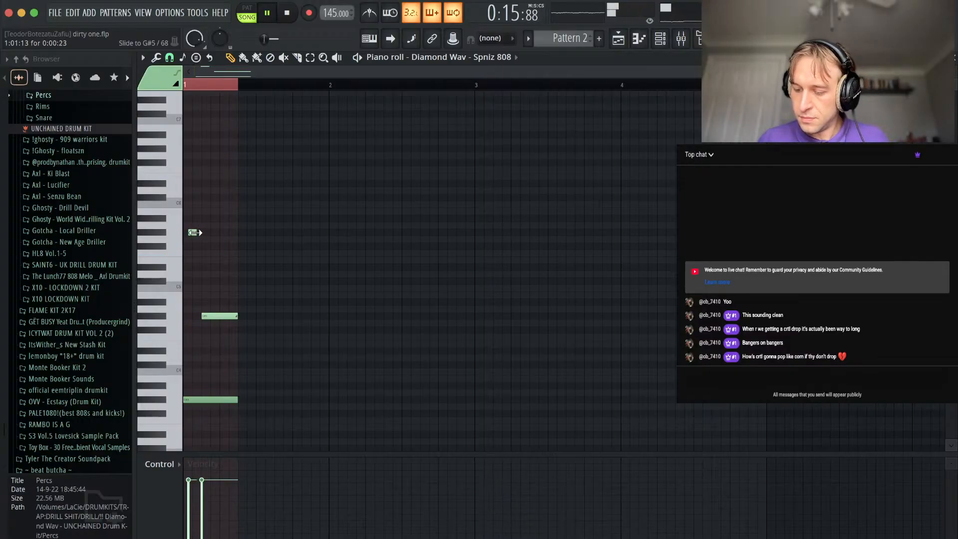
scroll(226, 265, up, 3)
scroll(217, 245, down, 1)
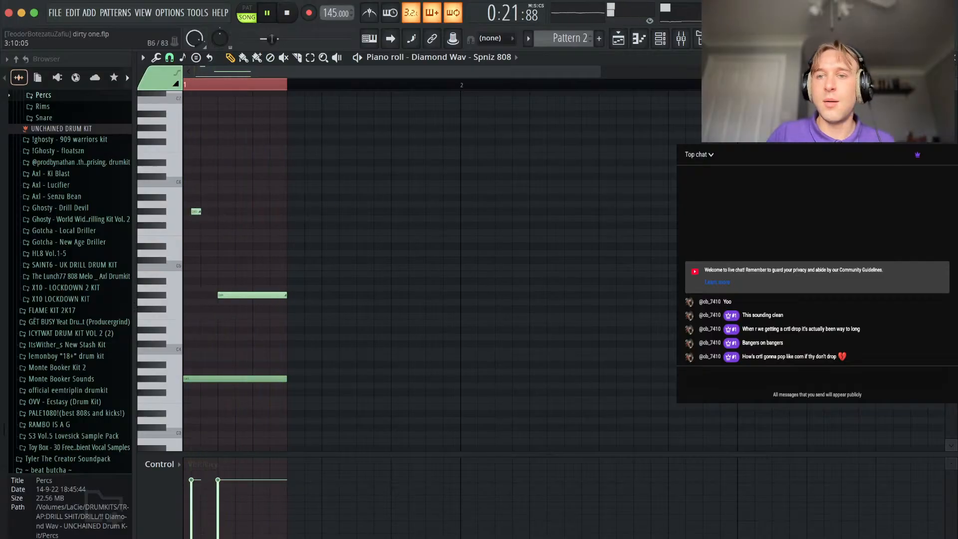
key(Escape)
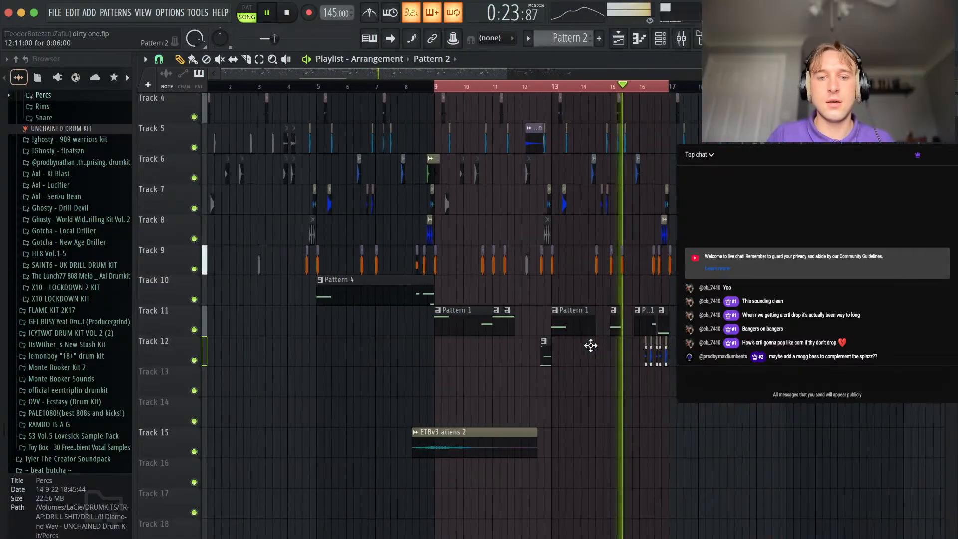
Open the Spniz 808 sampler settings, adjust the EQ balance, and set the quick fade out to 49%.
click(433, 94)
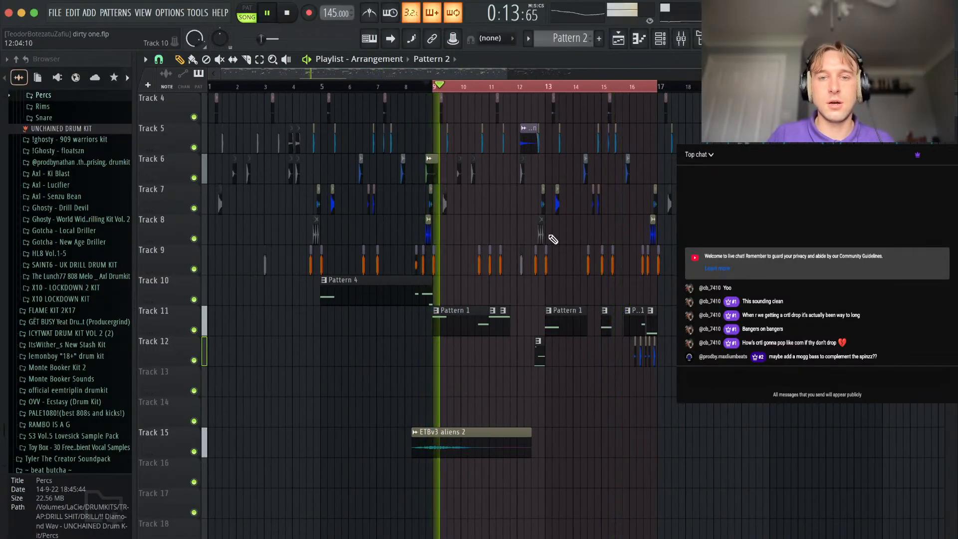
key(space)
key(F6)
key(space)
click(293, 140)
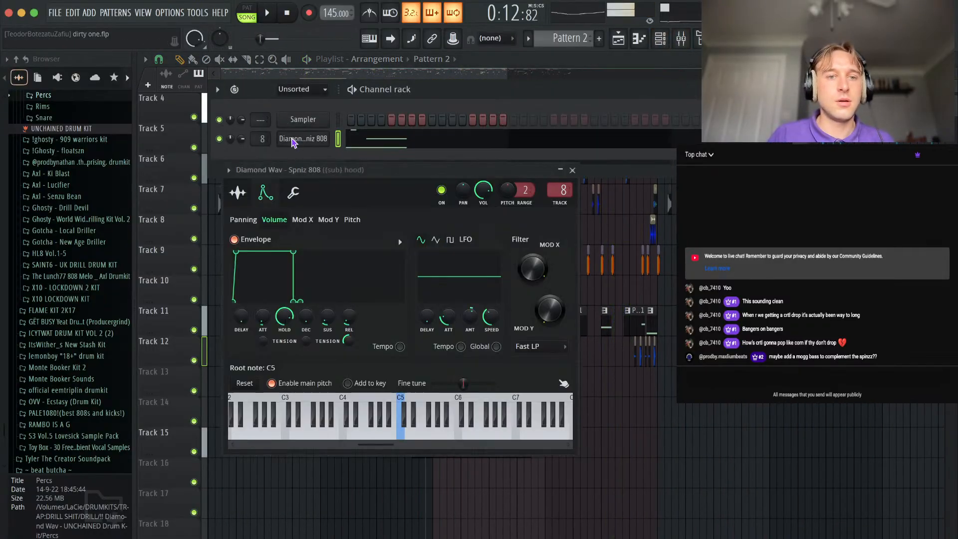
click(235, 195)
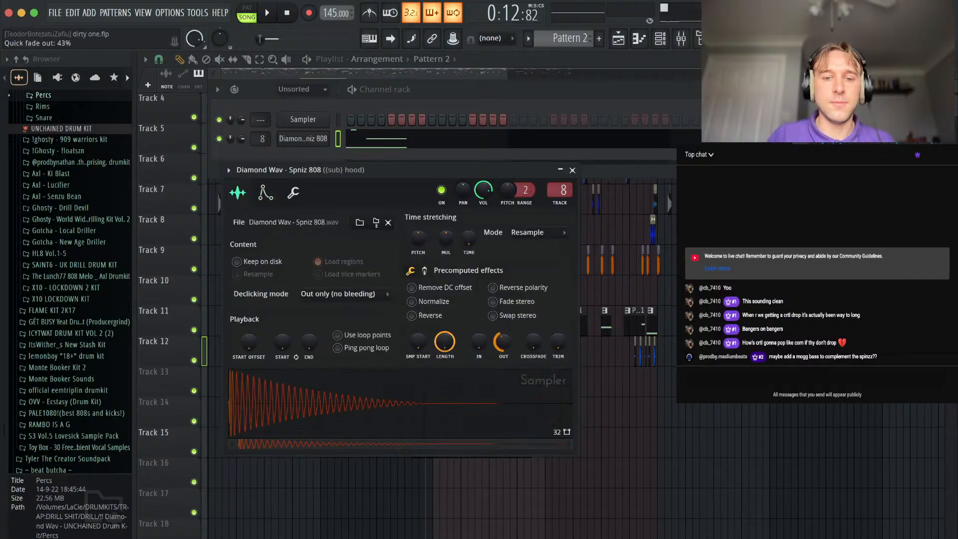
click(425, 271)
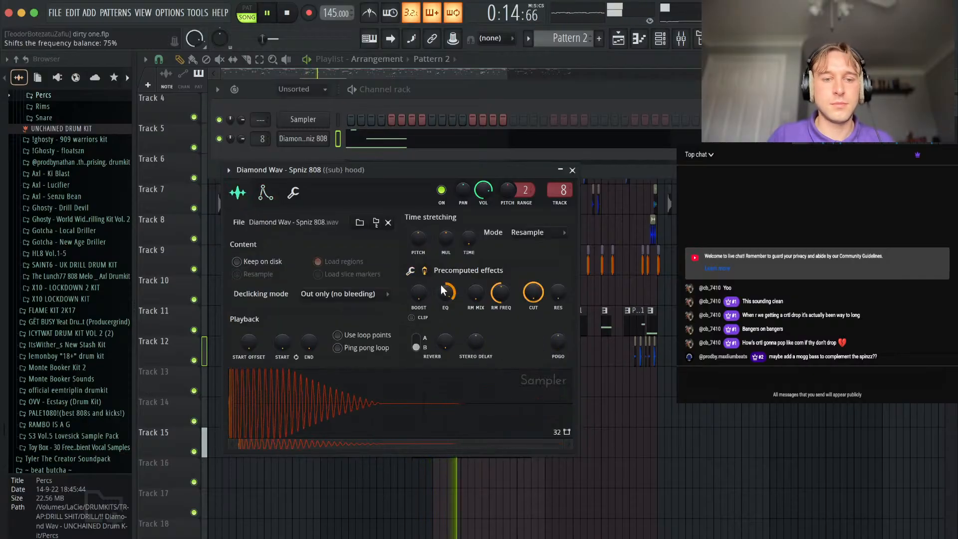
click(411, 271)
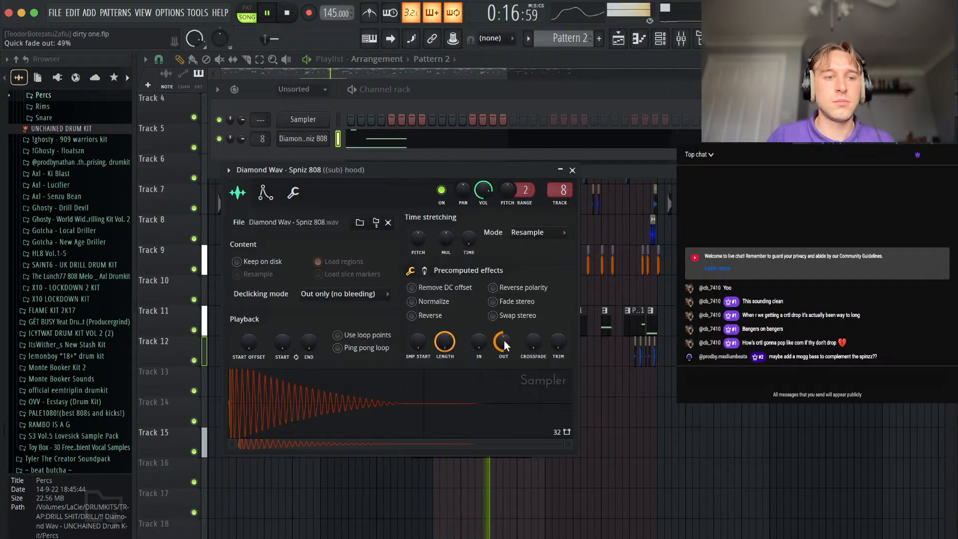
click(74, 266)
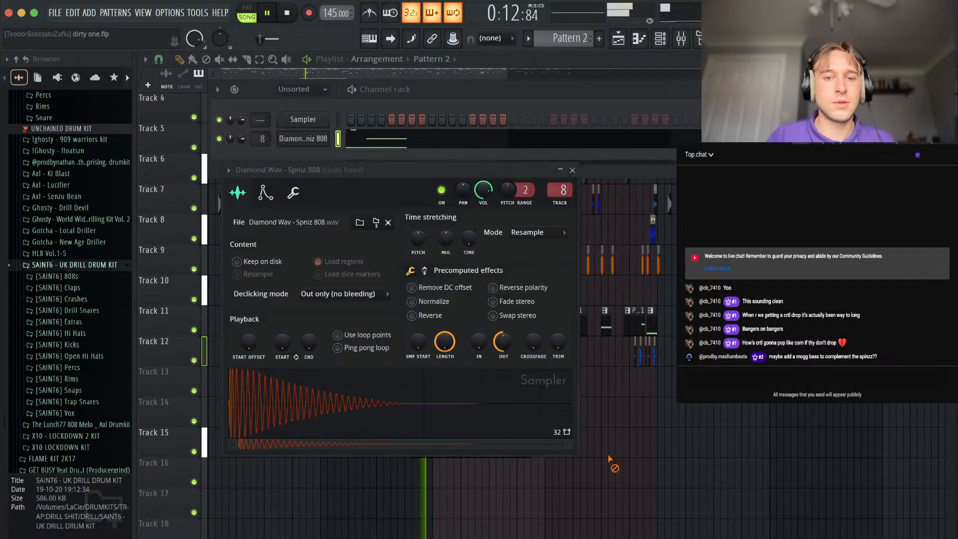
Move the Pattern 1 clip at step 11 of bar 10 down to Track 12 and make it unique.
right_click(608, 462)
scroll(481, 334, up, 6)
click(709, 322)
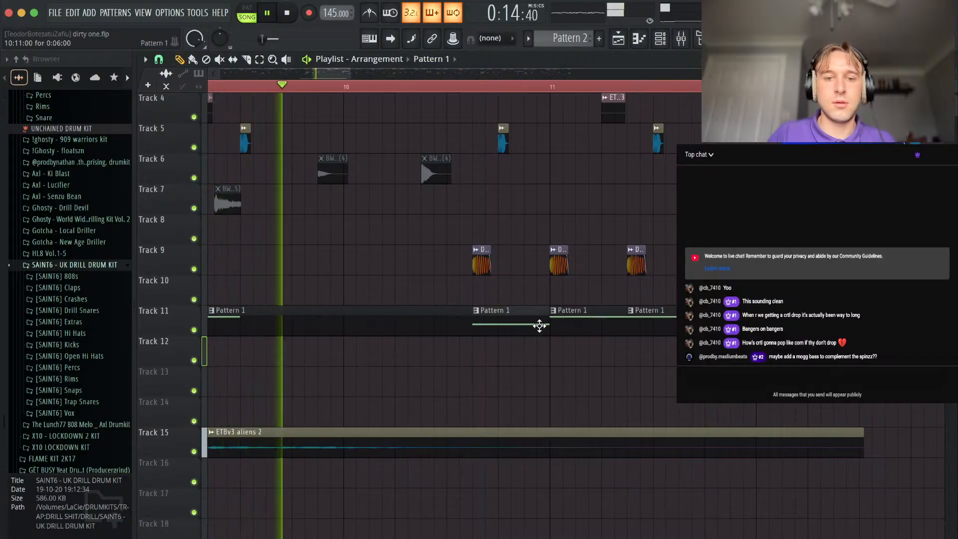
drag(478, 324, 476, 345)
right_click(475, 345)
click(517, 462)
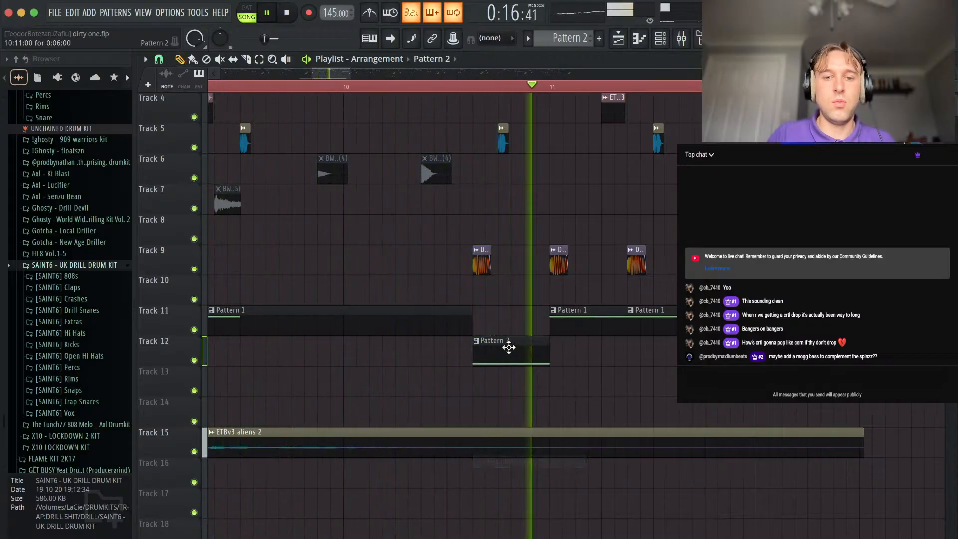
Clone the Spniz 808 channel and move its Pattern 2 notes onto the clone.
click(660, 39)
right_click(303, 142)
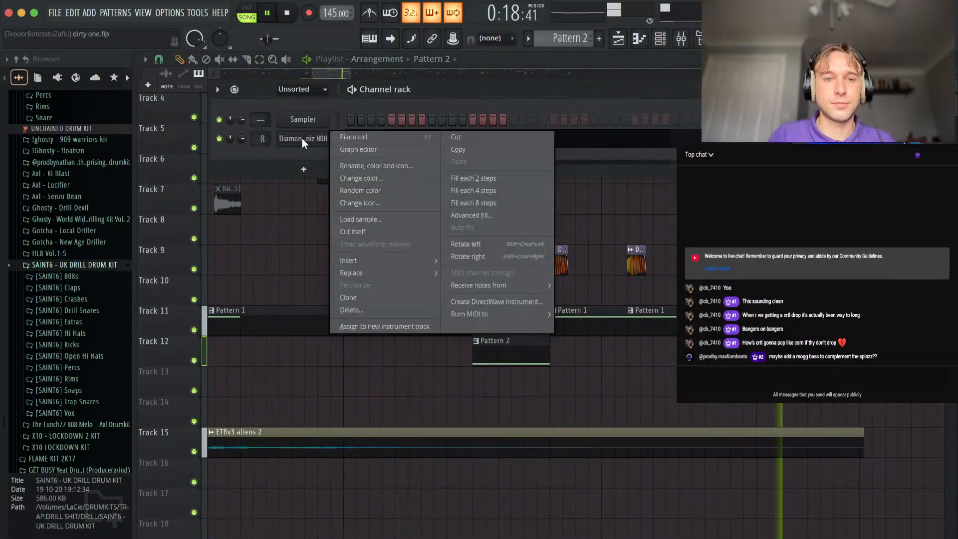
click(350, 298)
right_click(318, 142)
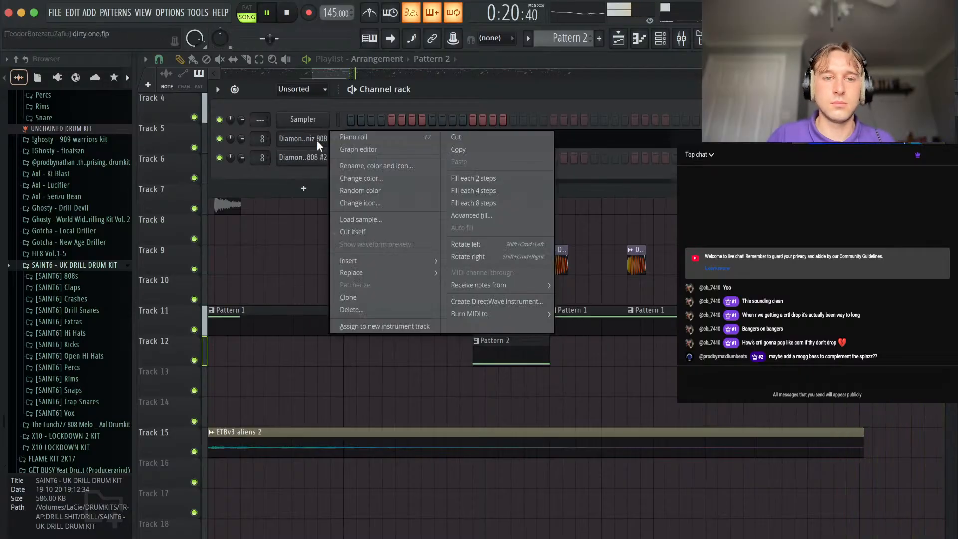
click(458, 149)
right_click(306, 160)
click(459, 181)
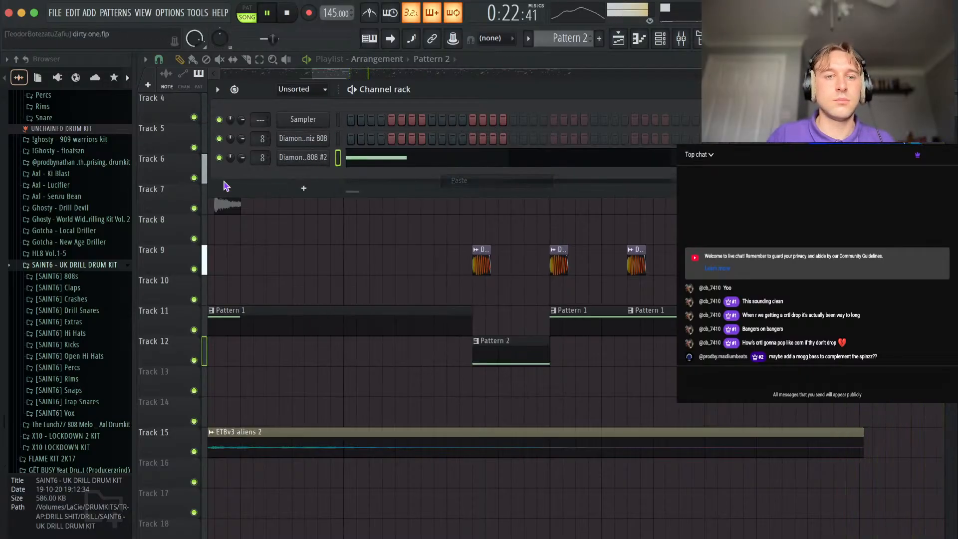
Load Bass 1 from the 808 folder of the DETROIT !1MODERN DETROIT KIT RE-UP onto the cloned 808 channel.
scroll(74, 192, up, 20)
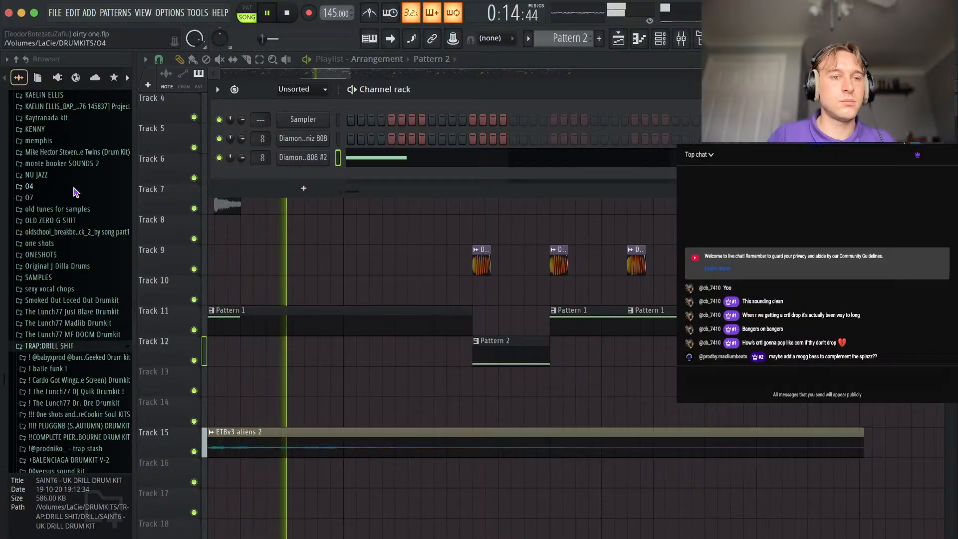
scroll(65, 170, up, 5)
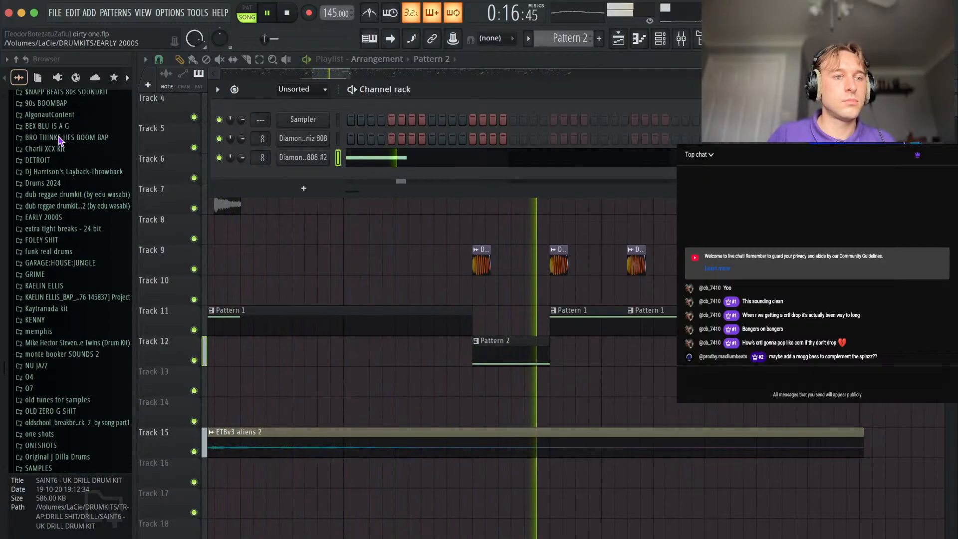
scroll(55, 164, up, 1)
click(48, 175)
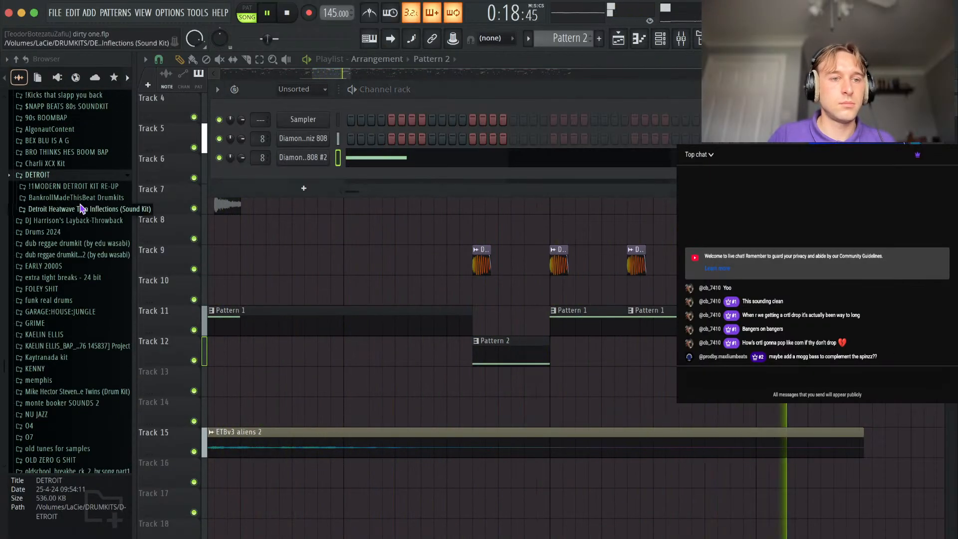
click(74, 187)
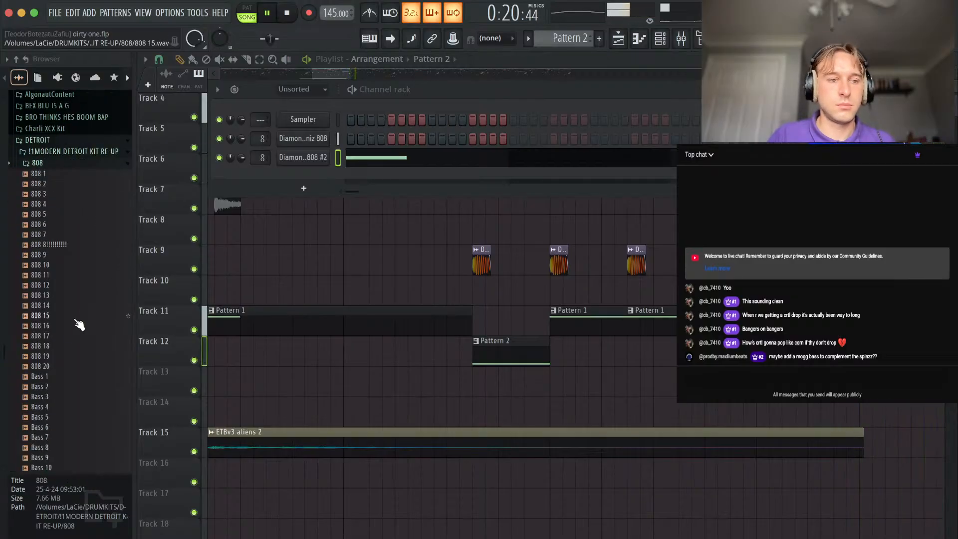
scroll(73, 333, down, 10)
scroll(58, 172, up, 1)
click(49, 114)
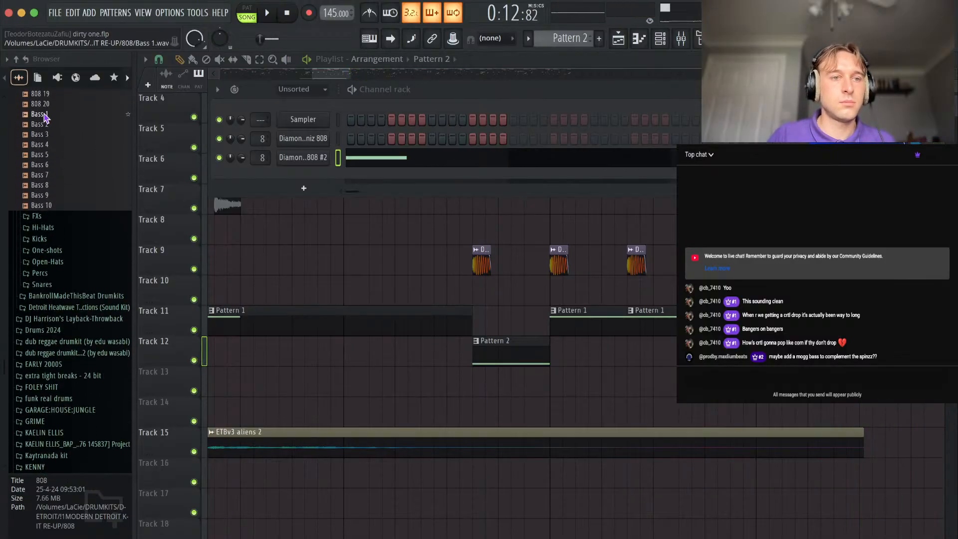
click(321, 161)
Route the Bass 1 channel to mixer track 9, set its quick fade out to 0%, and normalize the sample.
drag(265, 158, 264, 153)
drag(520, 359, 524, 366)
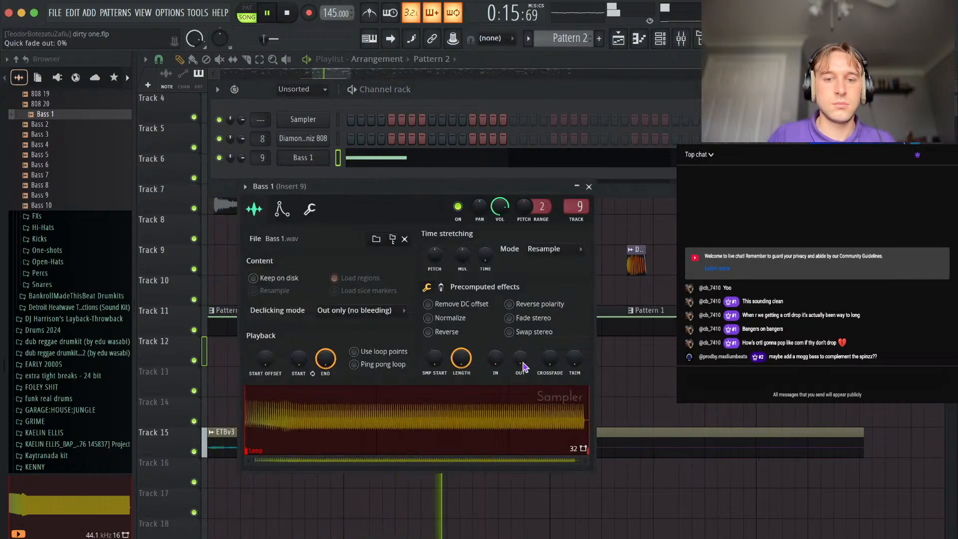
click(442, 320)
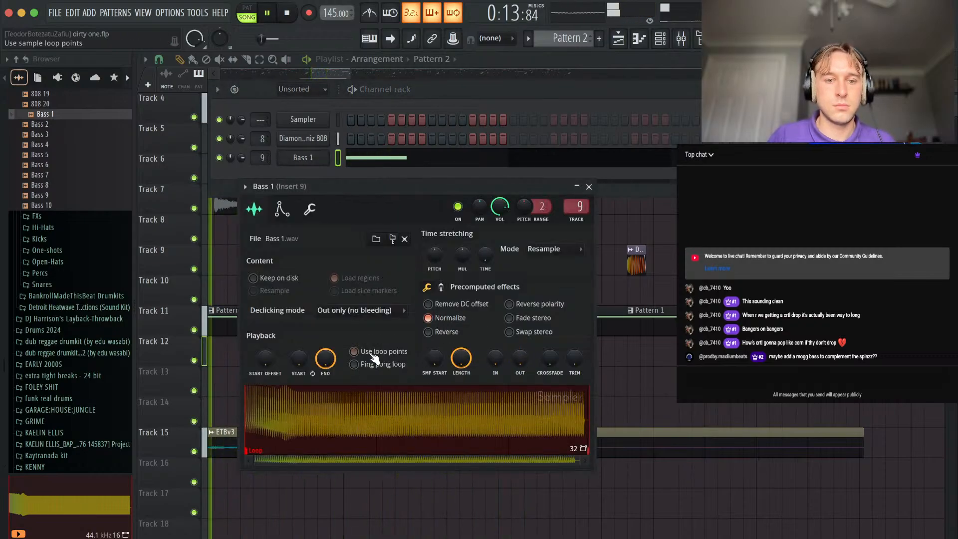
Set Bass 1's root note to C6 and lower its channel volume.
click(300, 215)
click(310, 209)
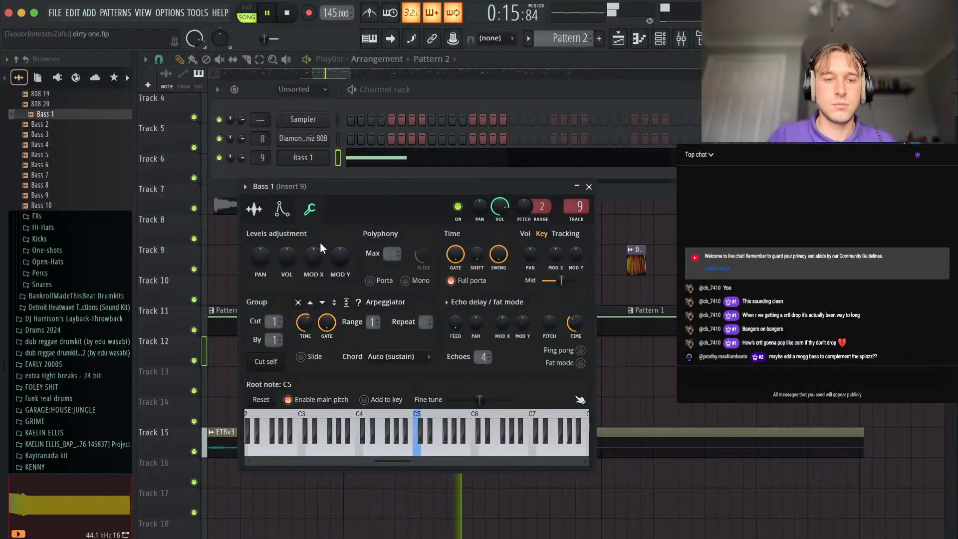
click(282, 208)
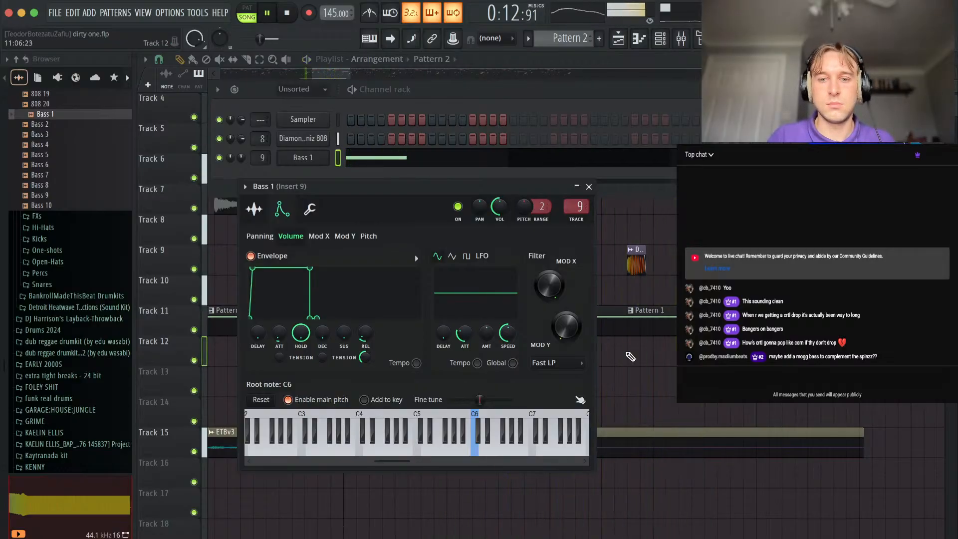
key(F12)
Mute the Track 5 clip at step 13 of bar 10 and add a Pattern 1 clip on Track 11 at step 7 of bar 15.
scroll(470, 263, up, 3)
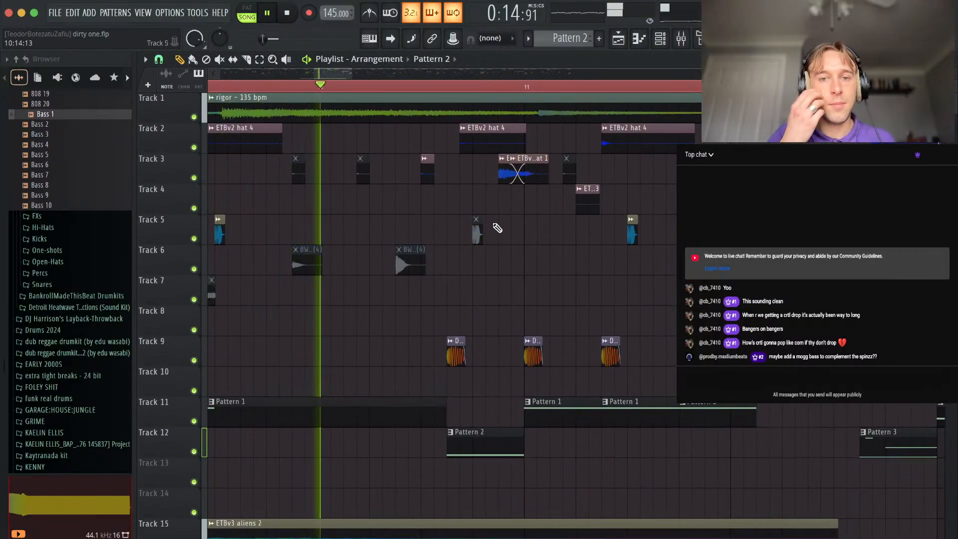
alt+right_click(520, 177)
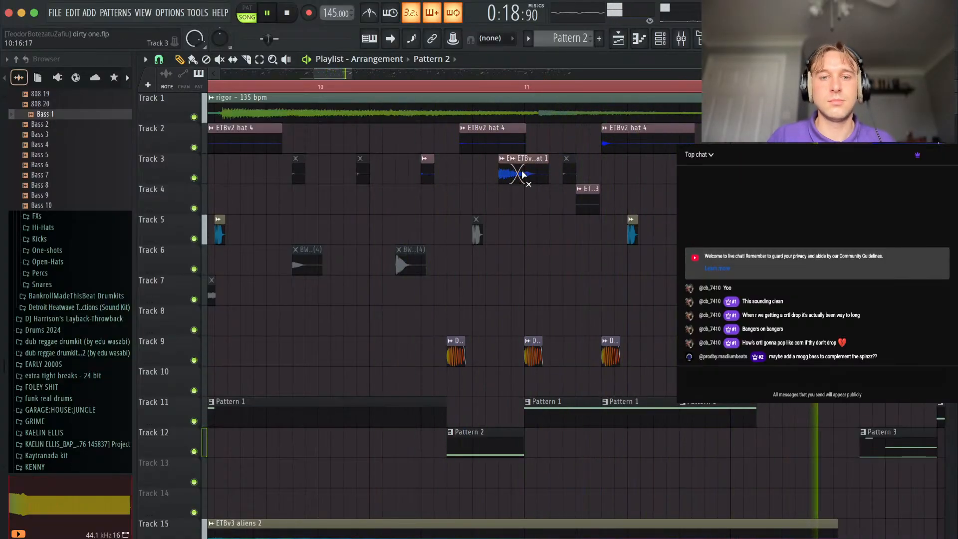
scroll(640, 346, down, 6)
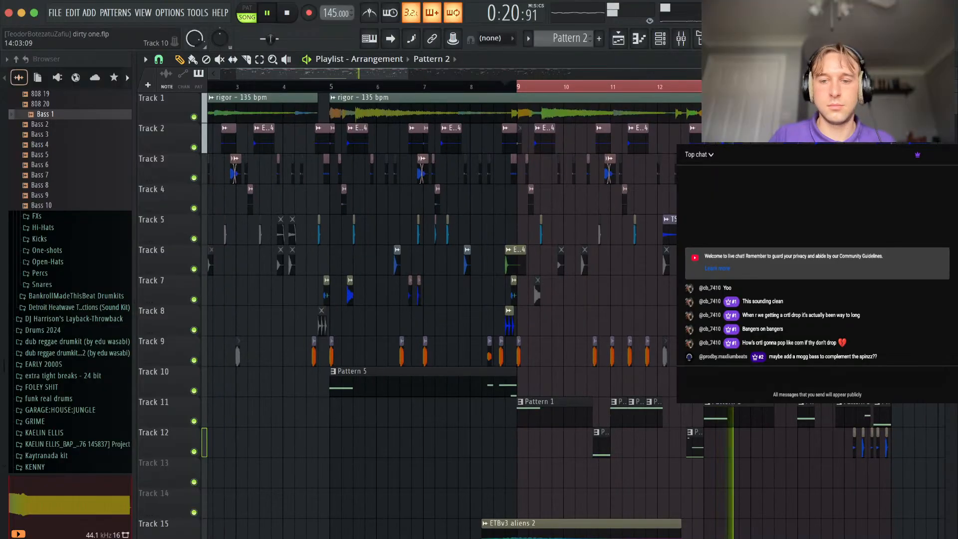
scroll(601, 438, right, 4)
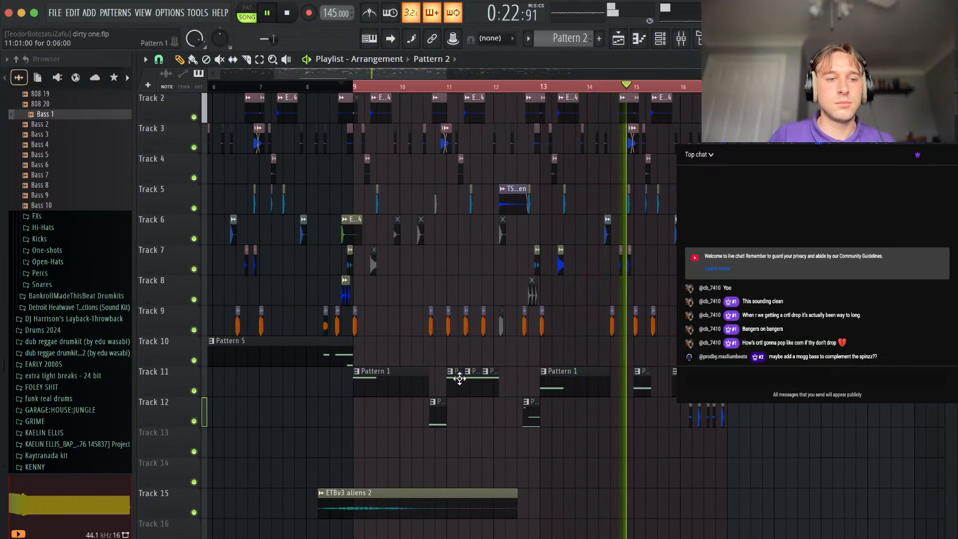
scroll(791, 322, up, 5)
scroll(534, 414, up, 5)
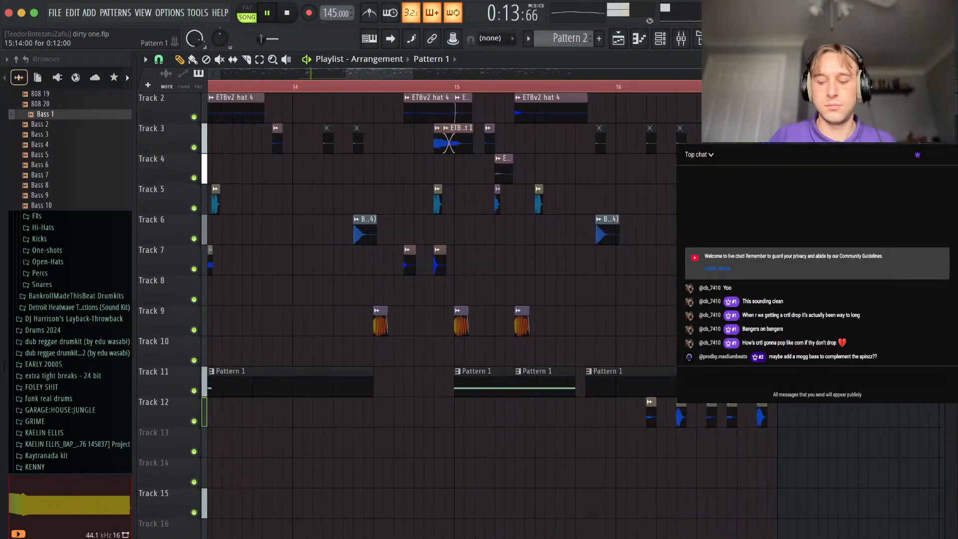
Audition the kit's Open-Hats samples and place OP 3 on Track 13 at the start of bar 9.
scroll(574, 210, down, 6)
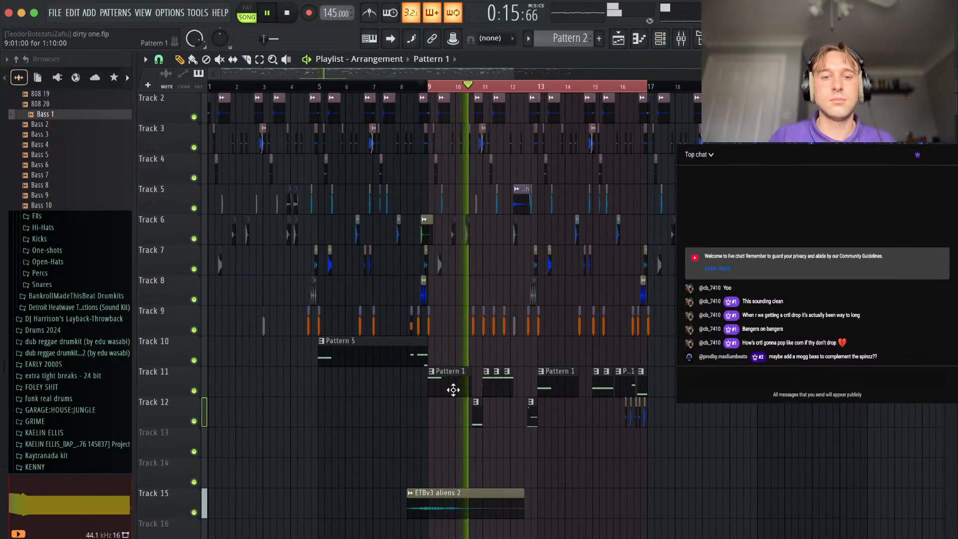
scroll(440, 374, up, 6)
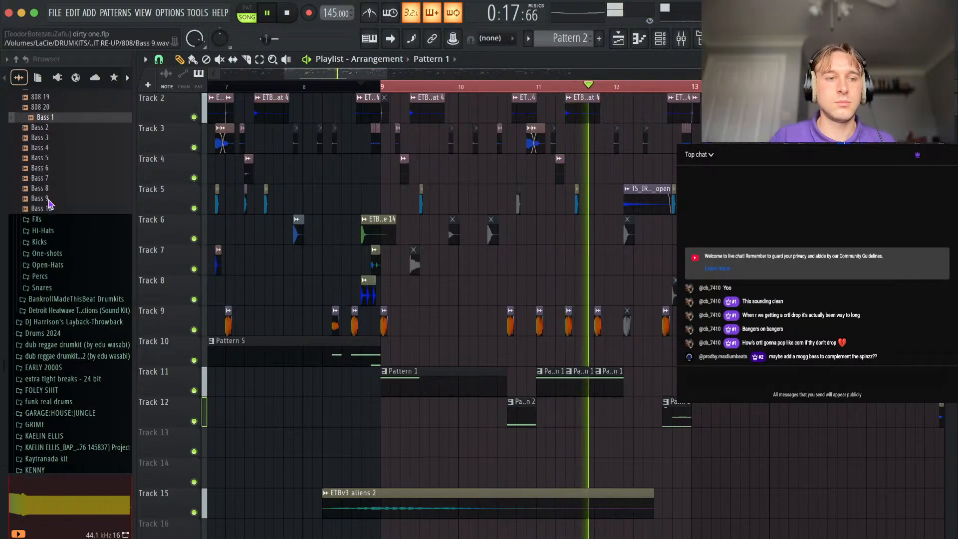
click(47, 261)
key(space)
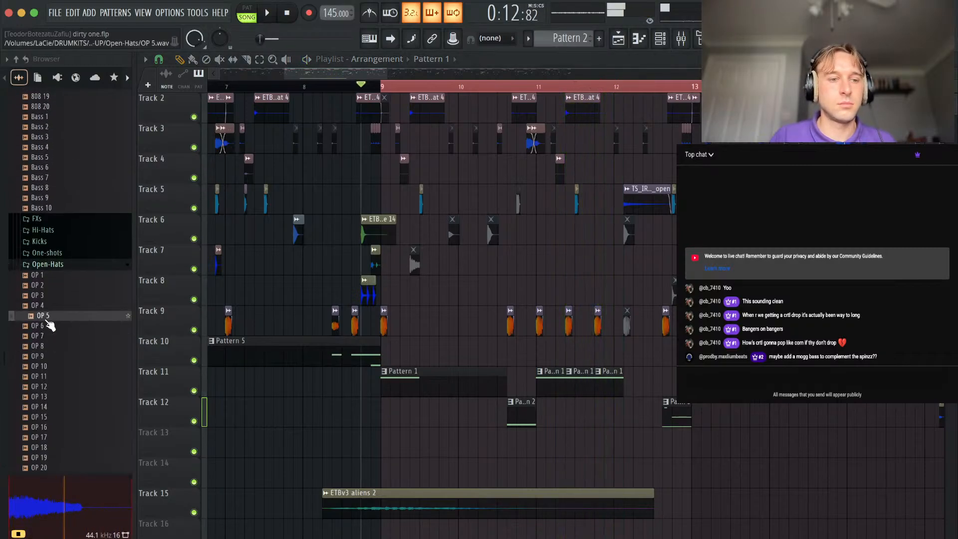
drag(45, 298, 418, 446)
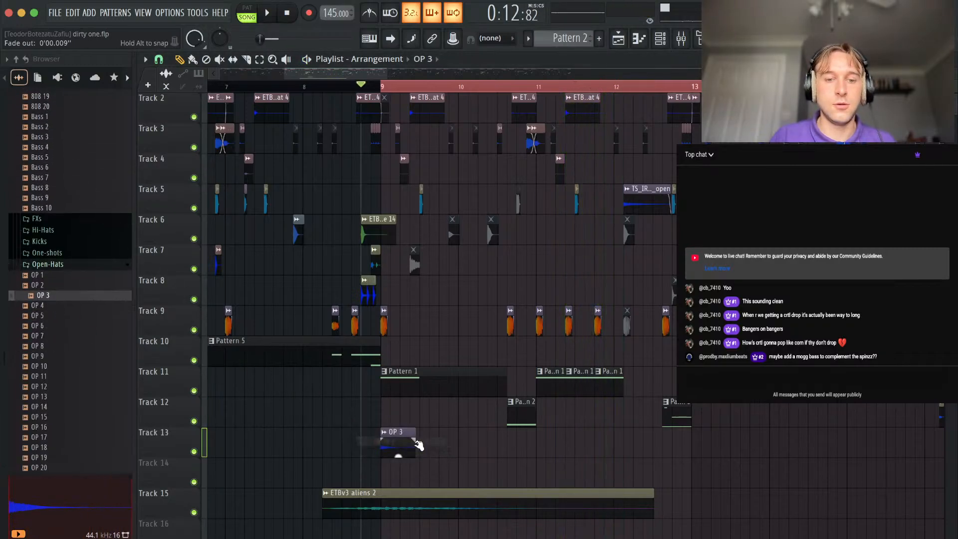
Lower the OP 3 channel volume to about 30% and mute the ETBv3 aliens 2 clip on Track 15.
double_click(394, 443)
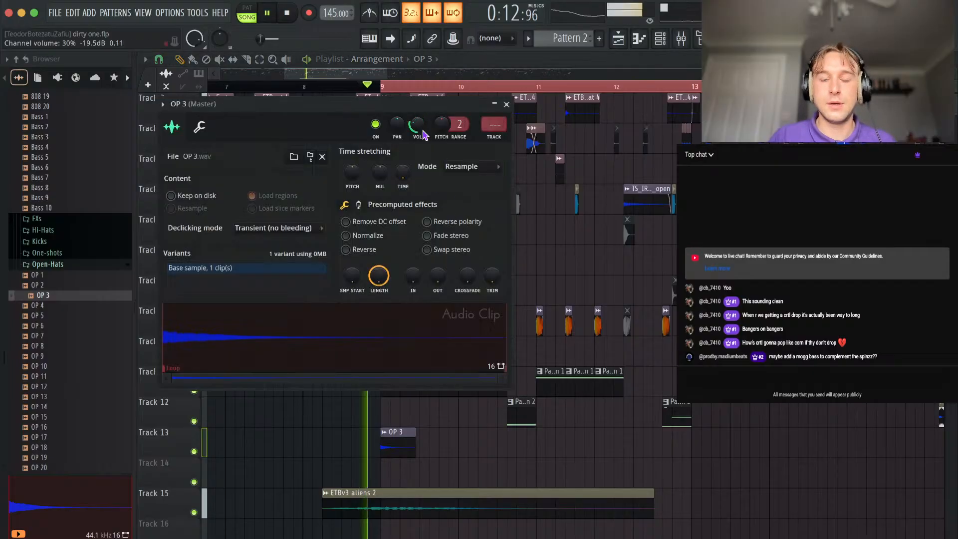
right_click(446, 466)
double_click(396, 439)
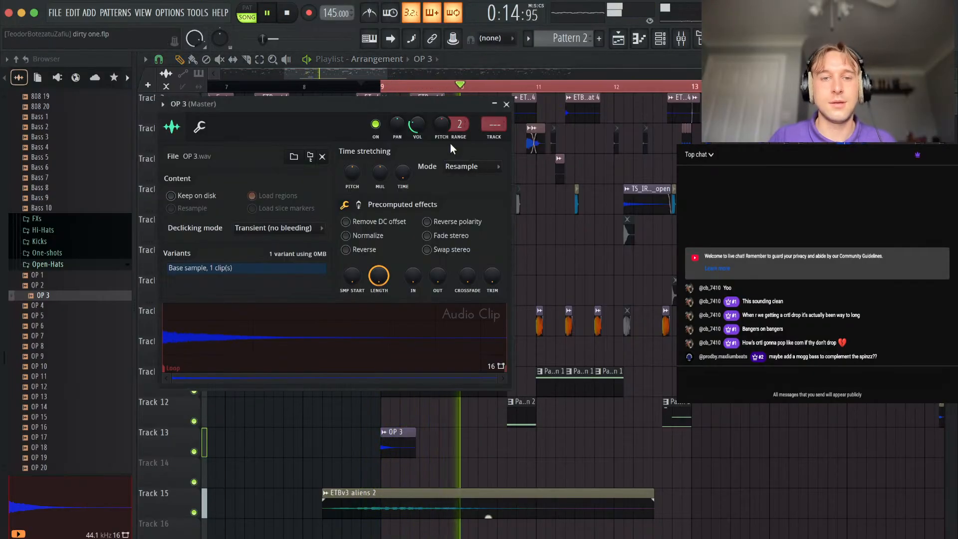
key(space)
right_click(476, 468)
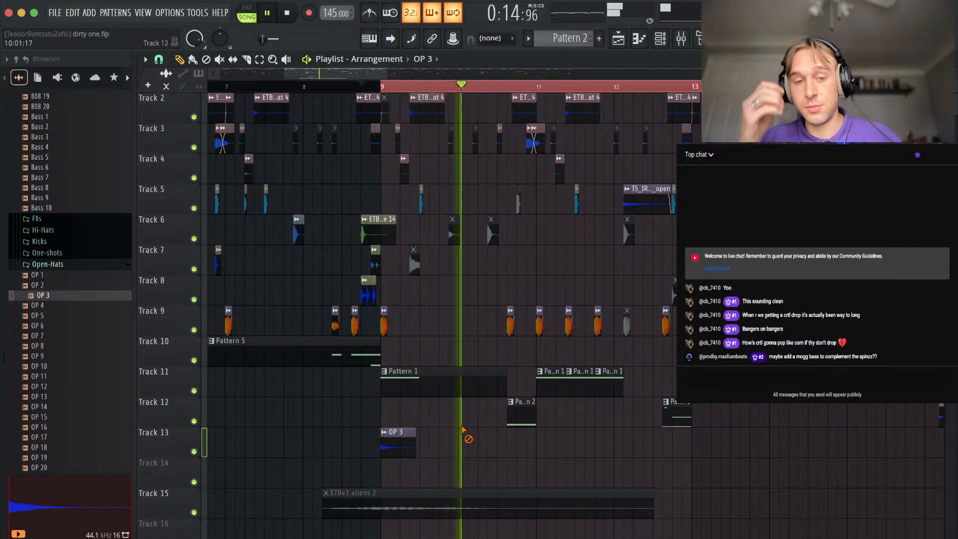
Shorten the Pattern 1 clip at bar 13 to ten steps and place a six-step Pattern 1 clip on Track 12 at step 11 of bar 14.
scroll(507, 427, up, 3)
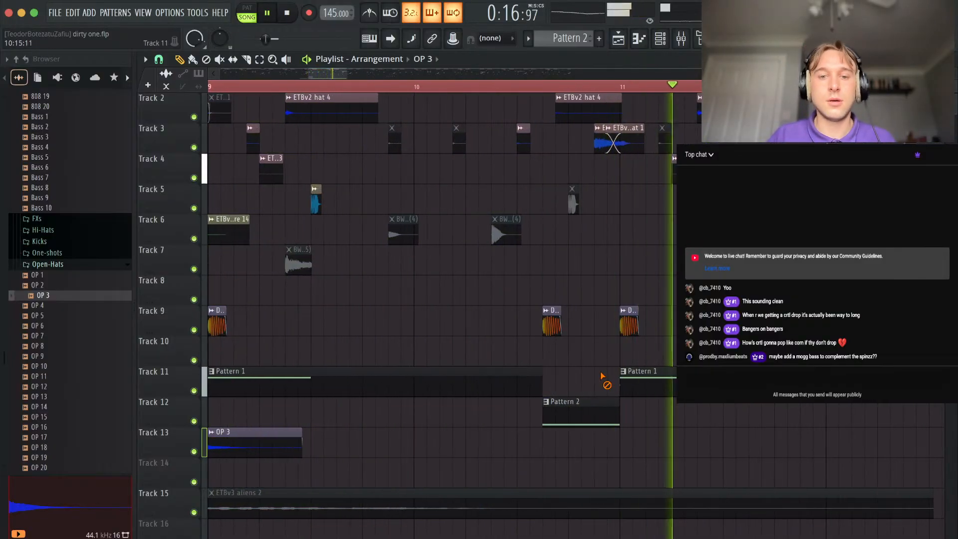
scroll(662, 375, down, 3)
scroll(662, 298, up, 6)
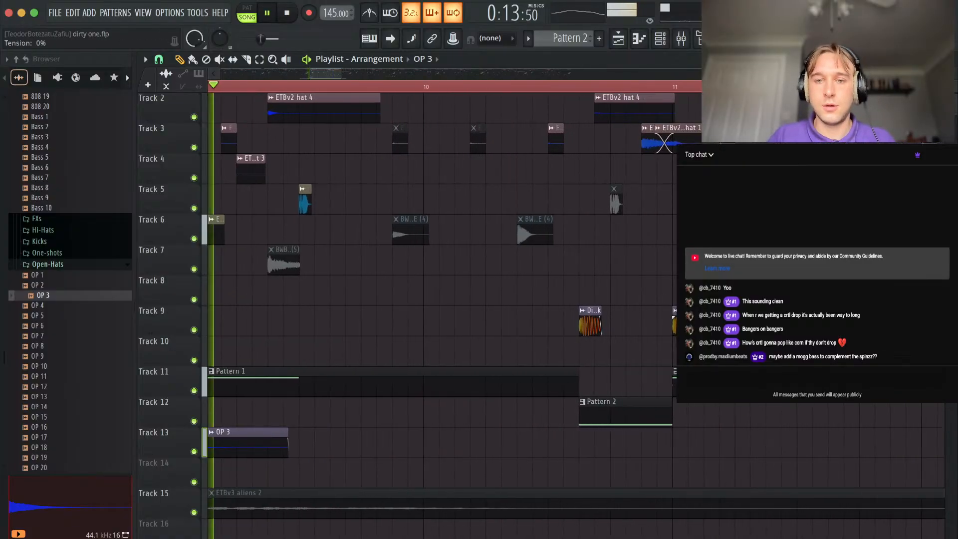
right_click(595, 279)
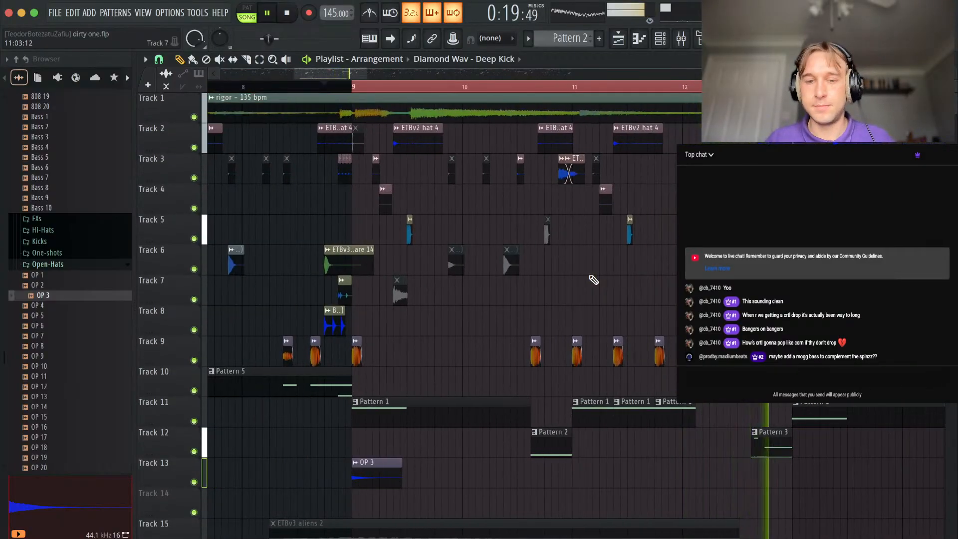
scroll(649, 276, down, 5)
scroll(724, 352, up, 4)
click(780, 405)
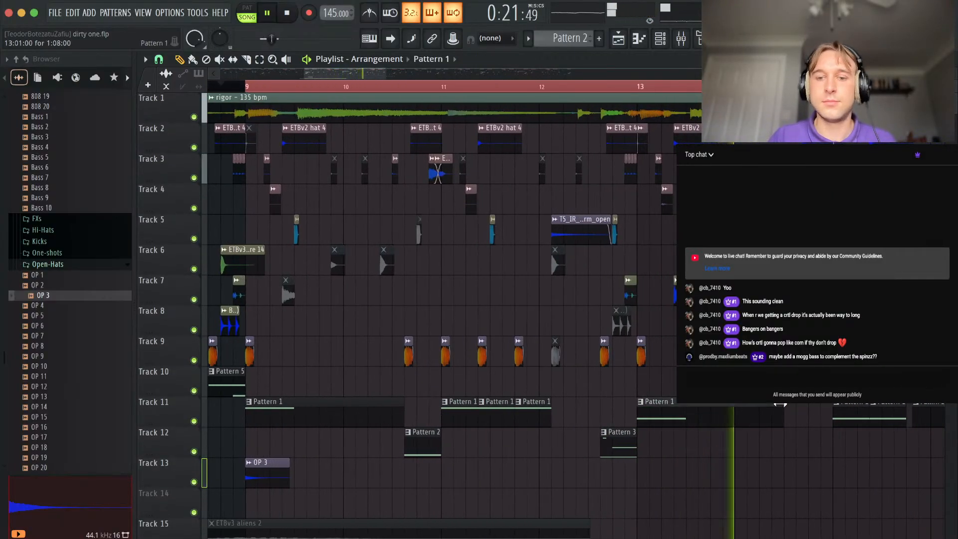
scroll(823, 319, up, 3)
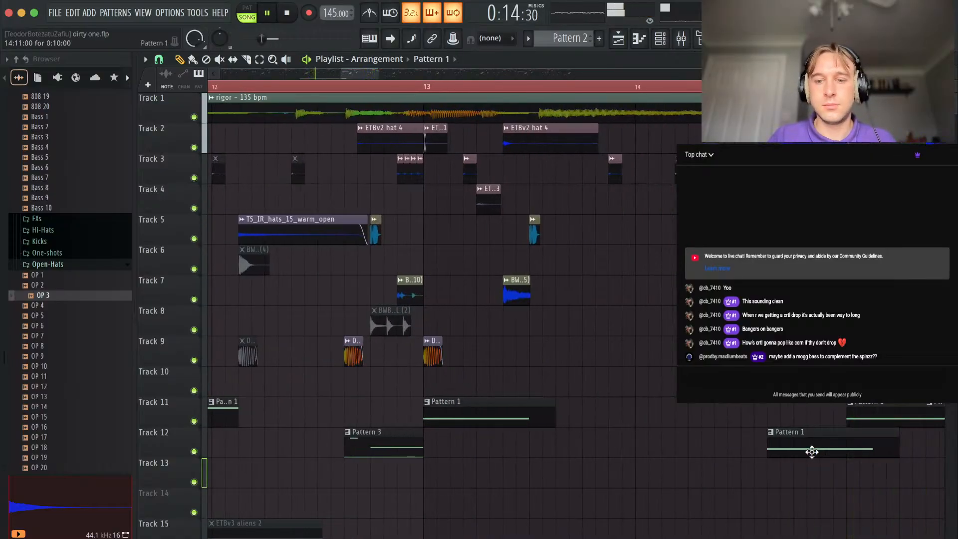
Make the Pattern 1 clip at step 11 of bar 14 unique and raise its opening note slightly.
click(771, 435)
click(824, 466)
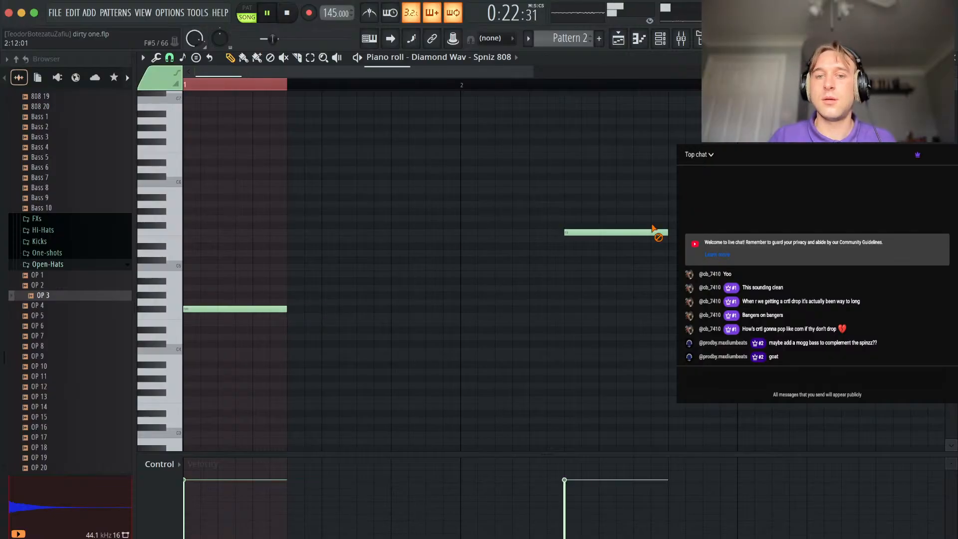
click(953, 58)
Place a four-step Pattern 1 clip on Track 11 at step 13 of bar 15.
scroll(661, 378, down, 3)
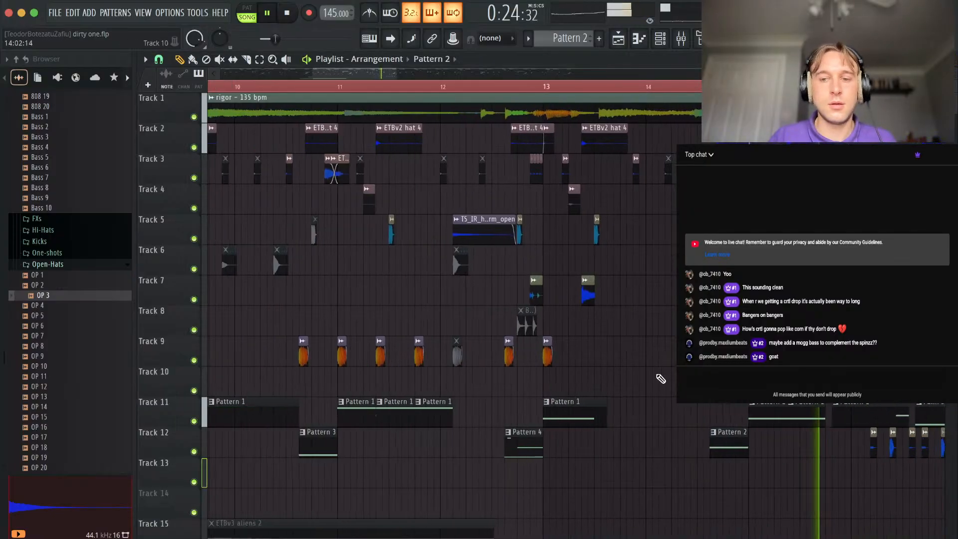
scroll(699, 379, right, 5)
scroll(288, 341, up, 3)
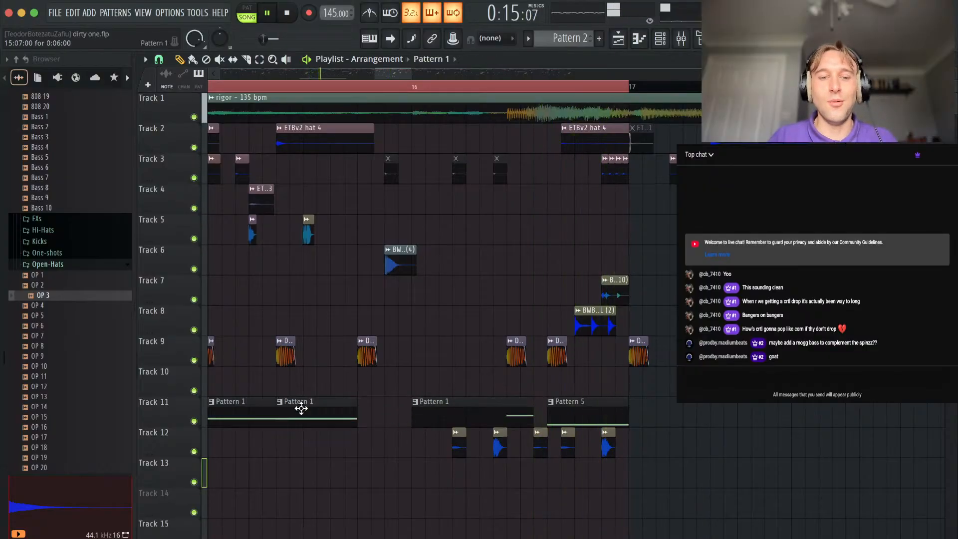
scroll(407, 401, down, 5)
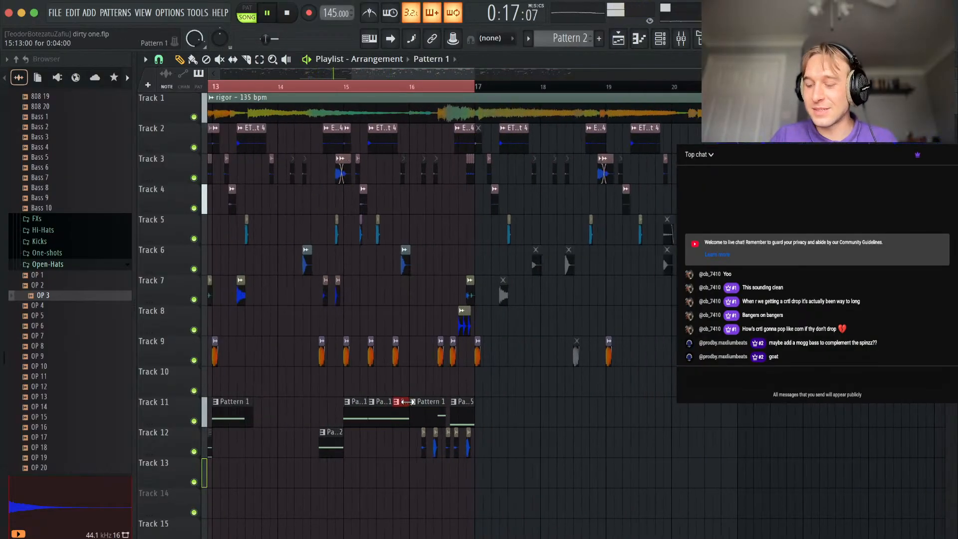
Duplicate the clips on Tracks 10 to 15 sixteen bars further on and extend the time selection to span bars 9 to 33.
drag(432, 389, 215, 536)
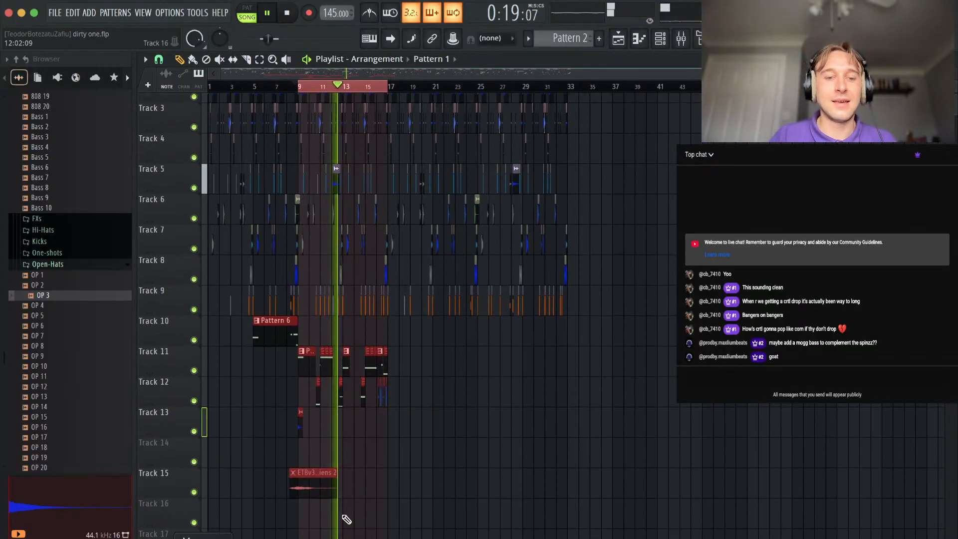
drag(287, 342, 455, 333)
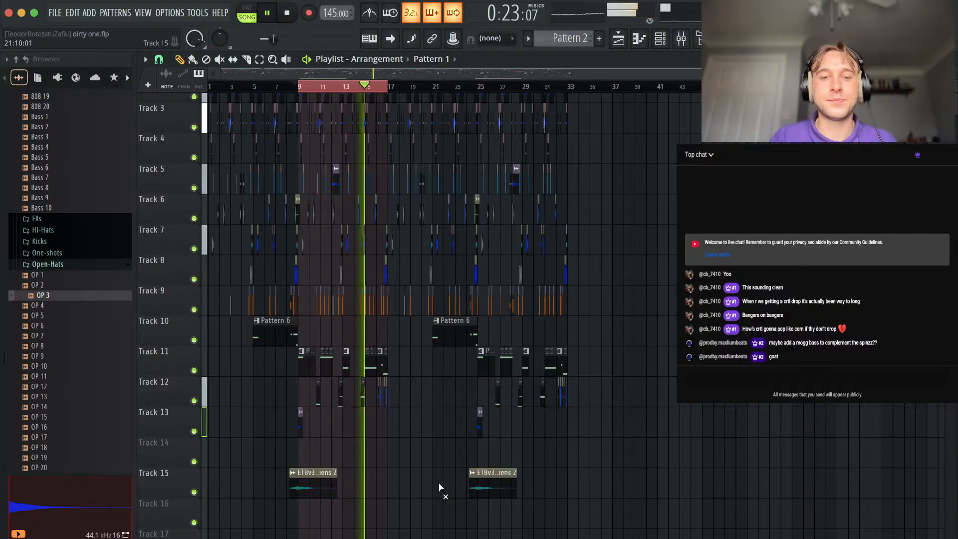
drag(391, 89, 572, 101)
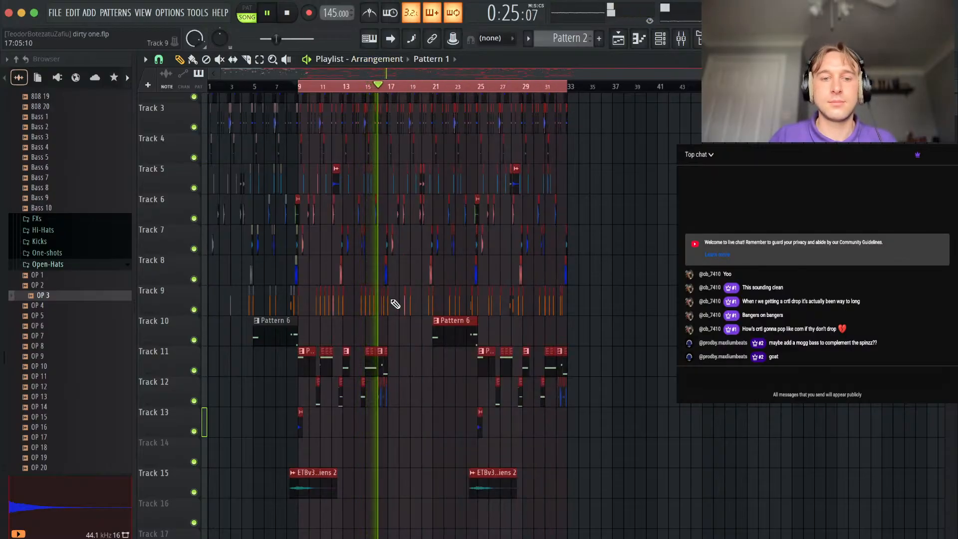
Shift the short Pattern 1 clip on Track 11 and its matching Deep Kick on Track 9 to step 15 of bar 15.
scroll(396, 303, up, 5)
scroll(302, 288, up, 1)
right_click(406, 333)
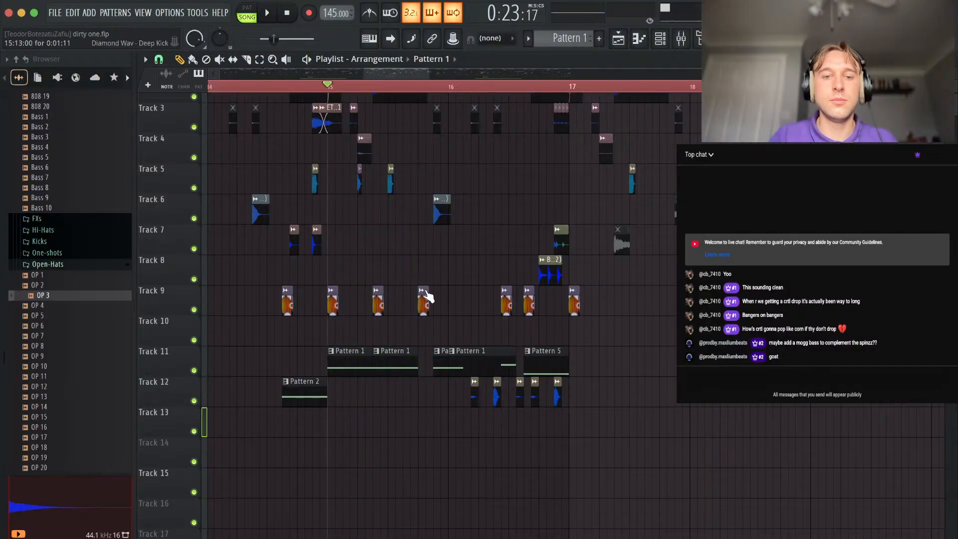
key(space)
scroll(427, 296, up, 2)
key(space)
Trim the Pattern 1 clip in bar 16 to start at step 8 and lengthen the Pattern 1 clip before it.
click(499, 355)
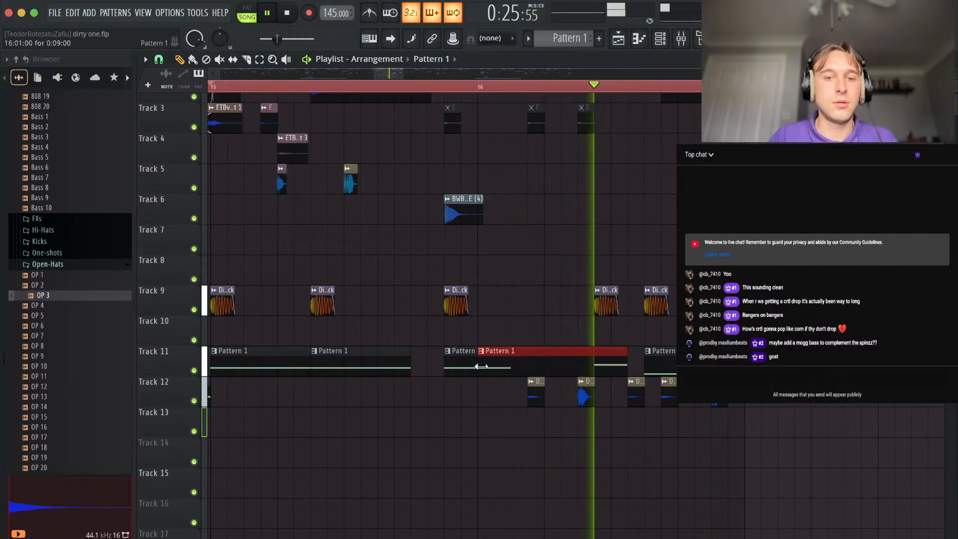
drag(509, 366, 545, 369)
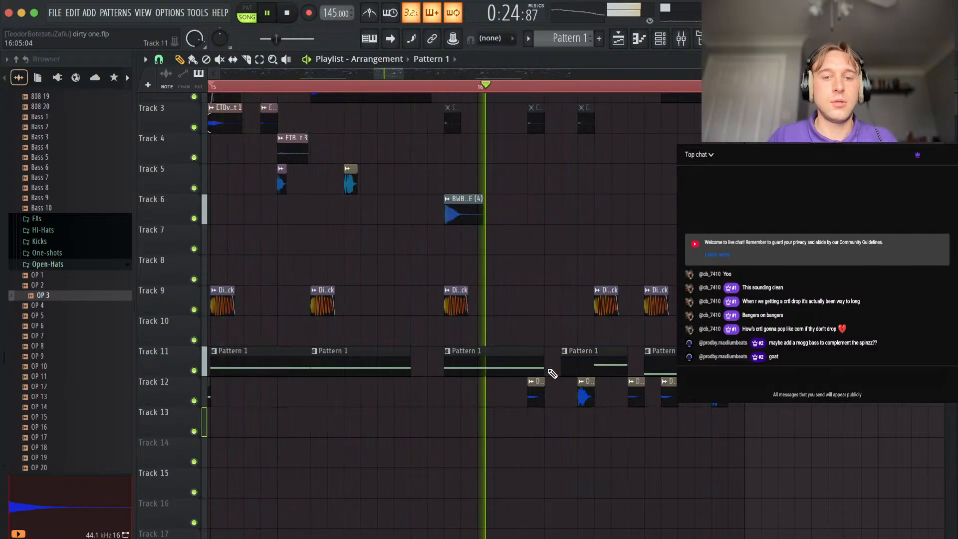
key(space)
drag(563, 366, 600, 367)
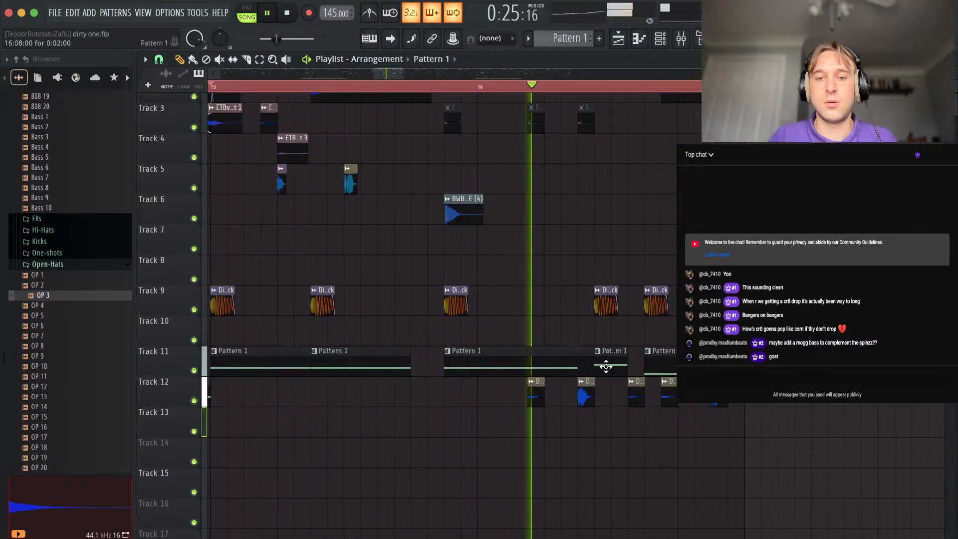
Place an eight-bar Pattern 6 clip on Track 10 at bar 17 and make it unique.
scroll(702, 391, down, 5)
scroll(702, 390, up, 2)
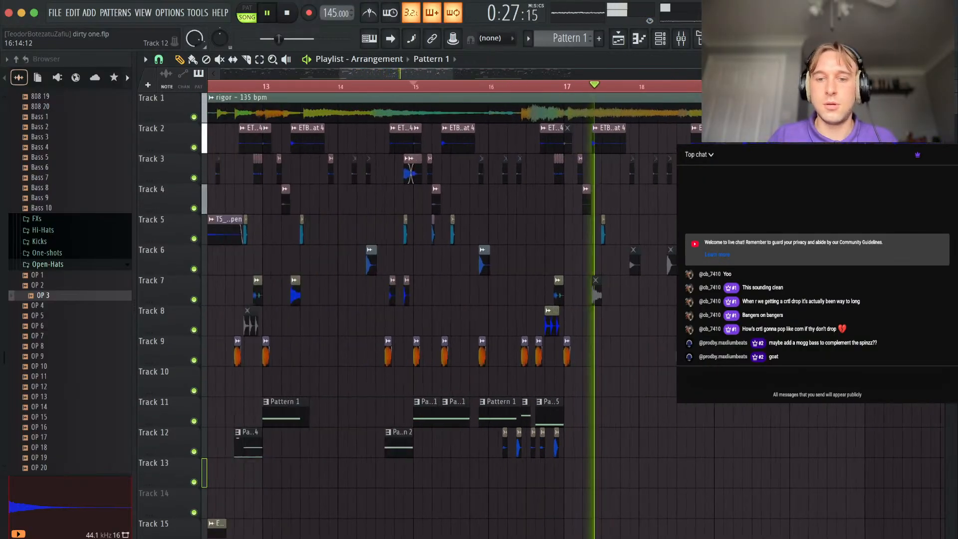
scroll(589, 399, down, 5)
click(272, 352)
click(585, 352)
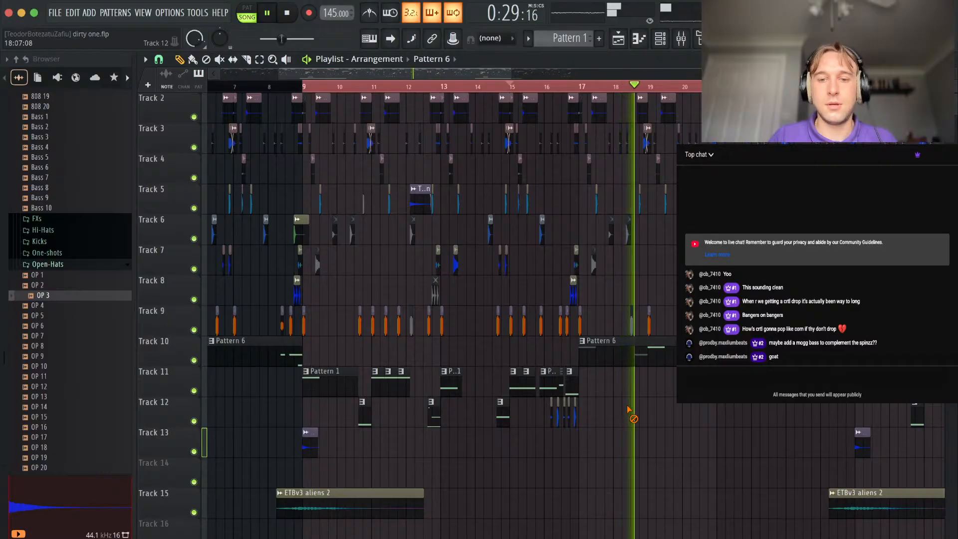
click(584, 341)
click(618, 464)
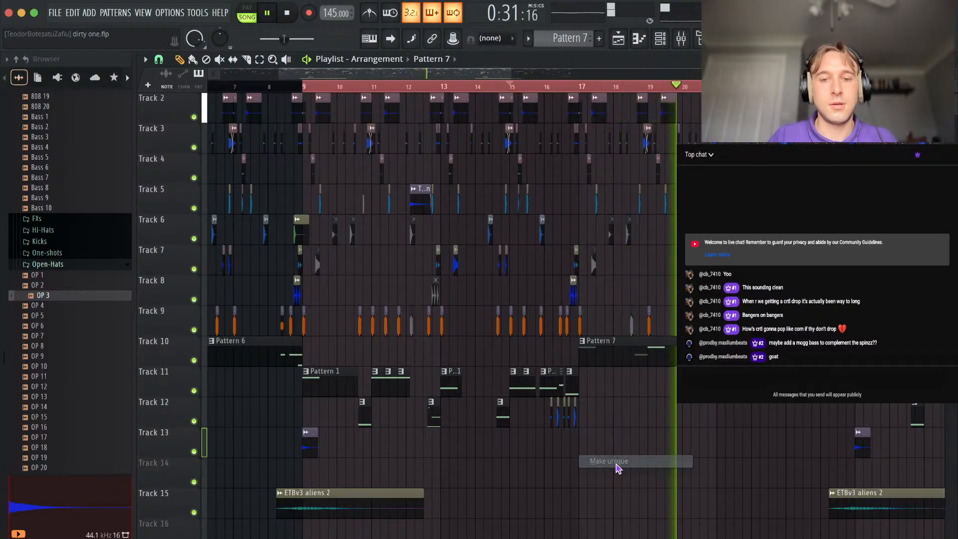
Transpose the opening note of Pattern 7 up one octave in the Spniz 808 piano roll.
double_click(603, 342)
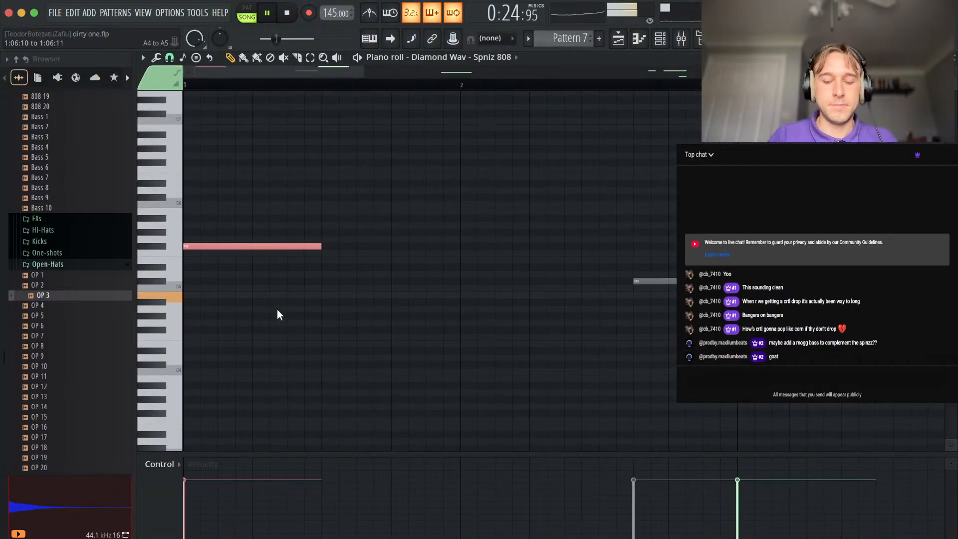
key(ctrl+Up)
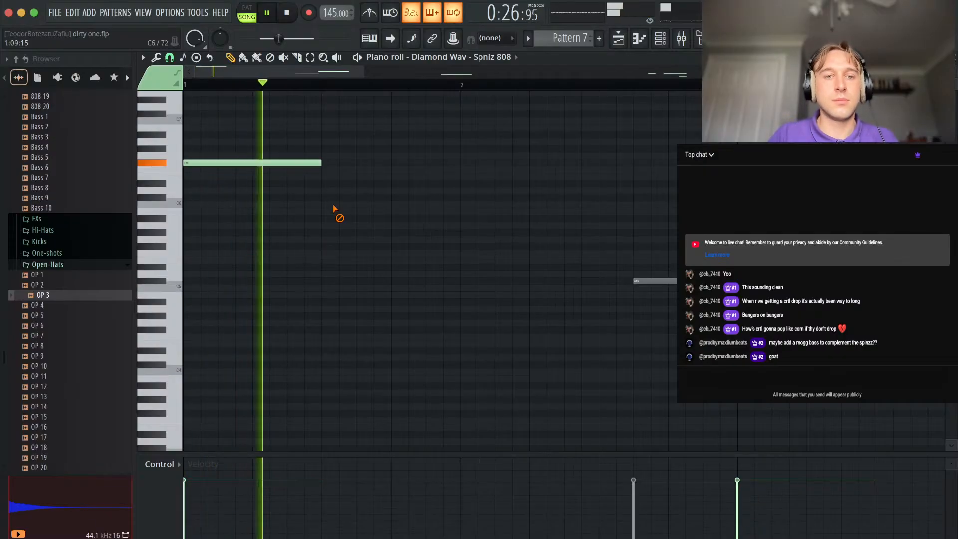
drag(276, 161, 272, 218)
key(ctrl+Down)
right_click(272, 218)
drag(676, 246, 675, 339)
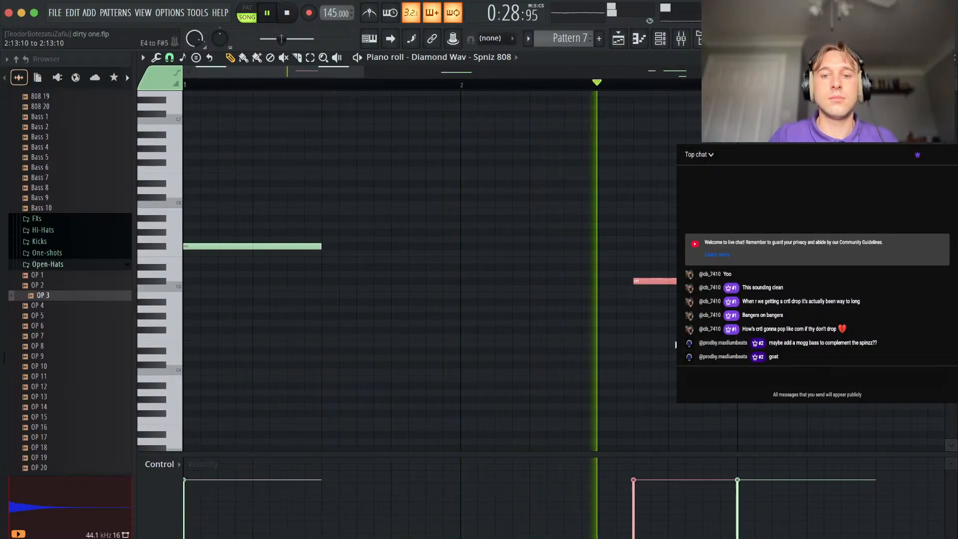
key(F5)
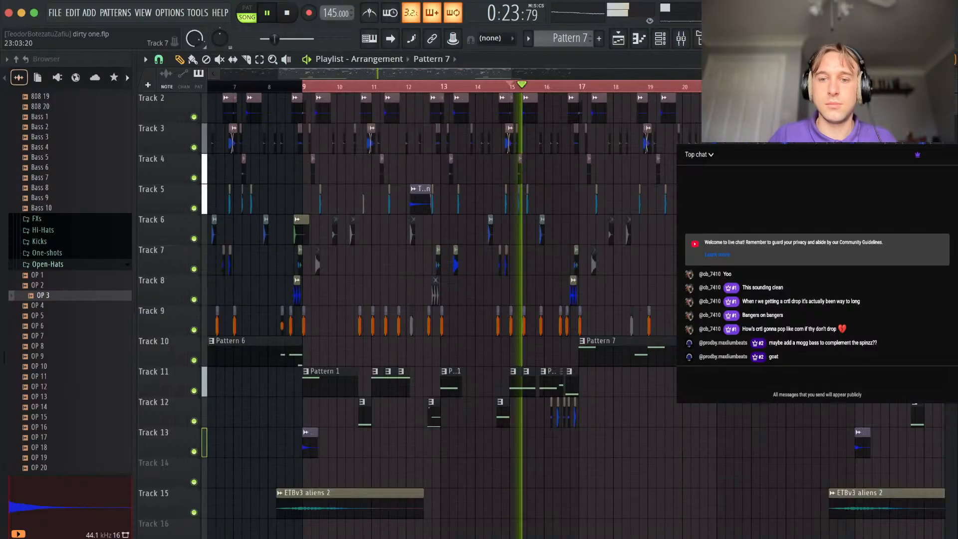
Place a Deep Kick on Track 9 at step 11 of bar 18 and clean up the muted Track 6 clips around bar 18.
scroll(703, 320, up, 4)
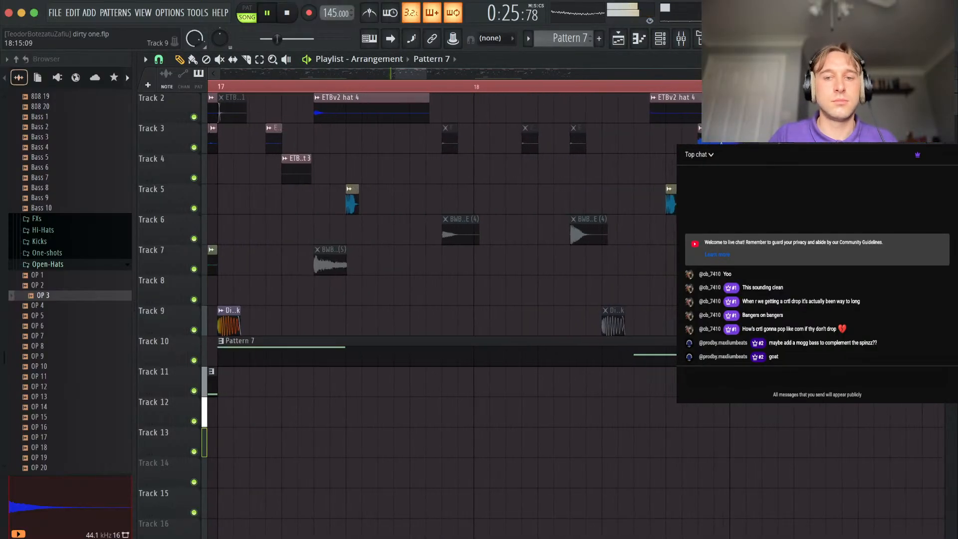
click(638, 325)
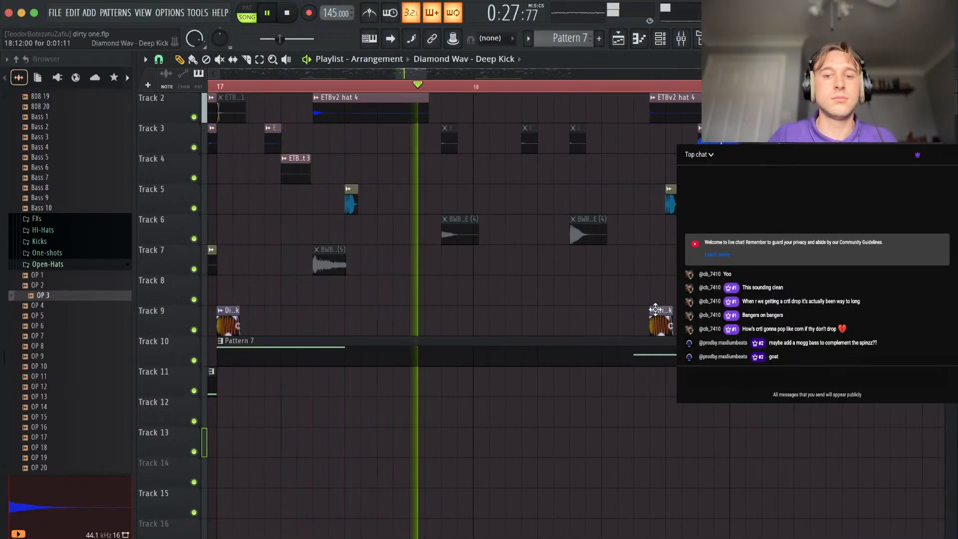
alt+right_click(588, 237)
alt+right_click(461, 236)
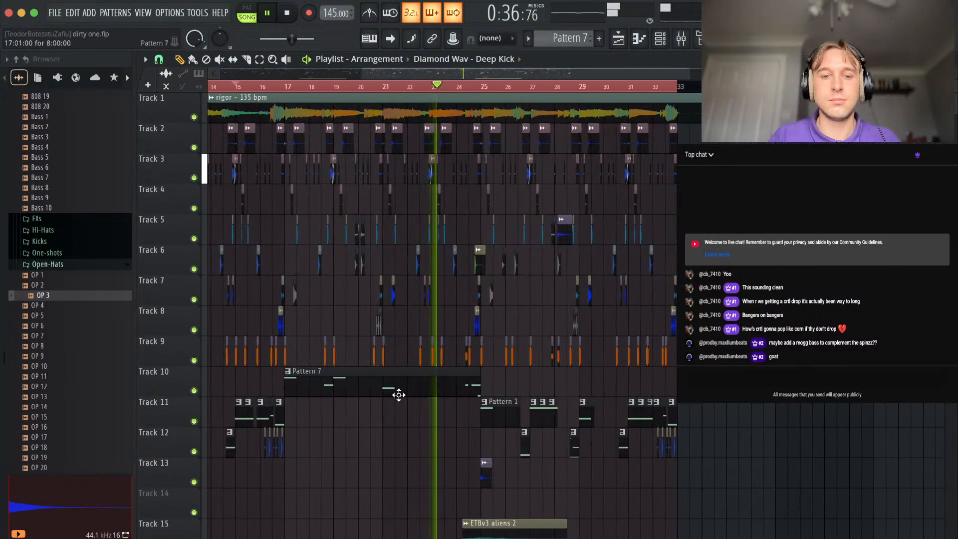
Add short Pattern 7 clips on Track 10 with matching Deep Kicks at steps 1, 7 and 13 of bar 19 and step 11 of bar 20.
scroll(473, 435, up, 3)
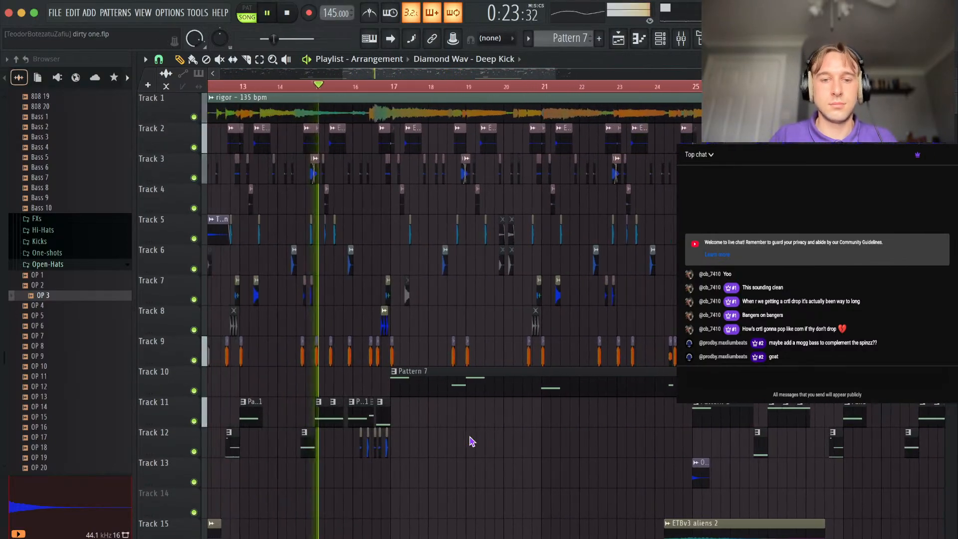
scroll(385, 397, up, 3)
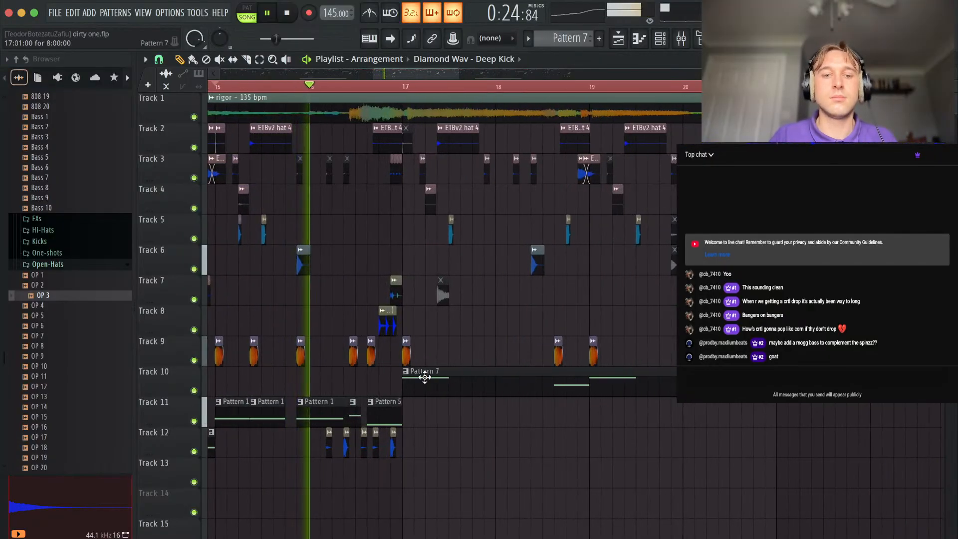
scroll(384, 400, up, 3)
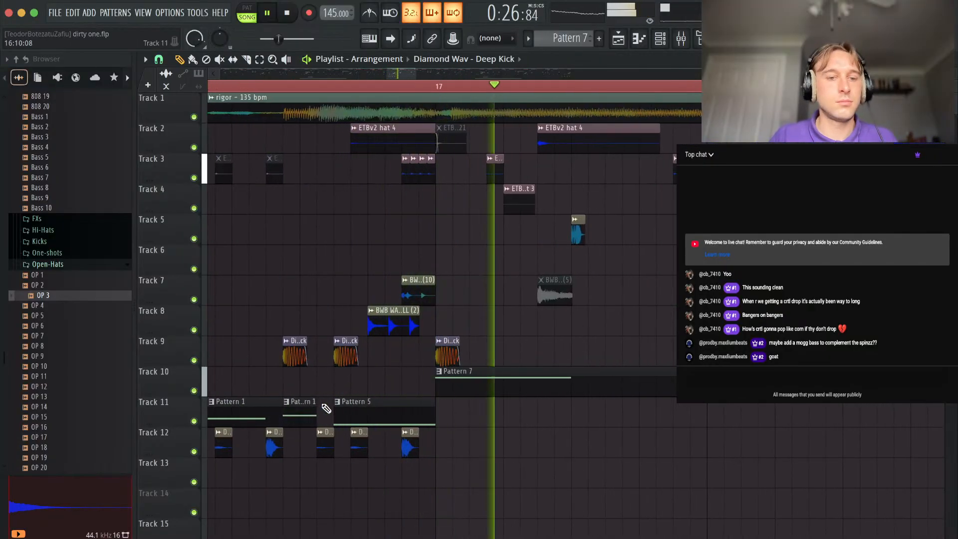
scroll(698, 411, down, 3)
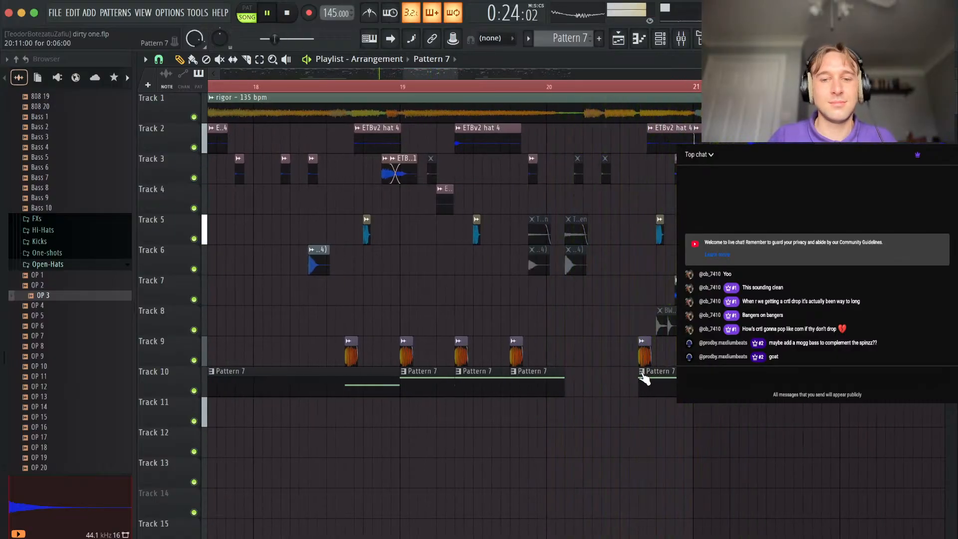
Make the Pattern 7 clip at step 11 of bar 20 unique and set its note to a six-step G#4.
click(641, 373)
click(684, 472)
double_click(651, 365)
key(Escape)
double_click(652, 385)
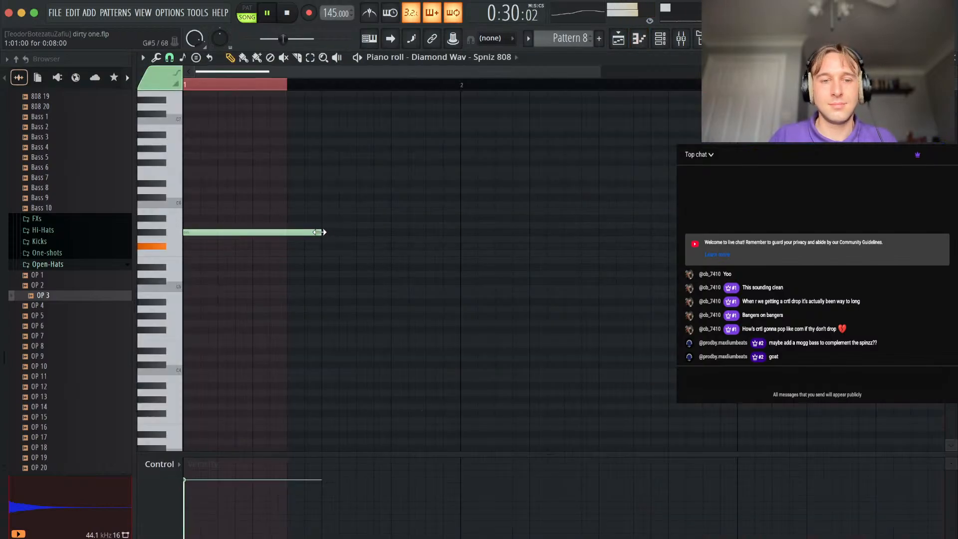
key(ctrl+Down)
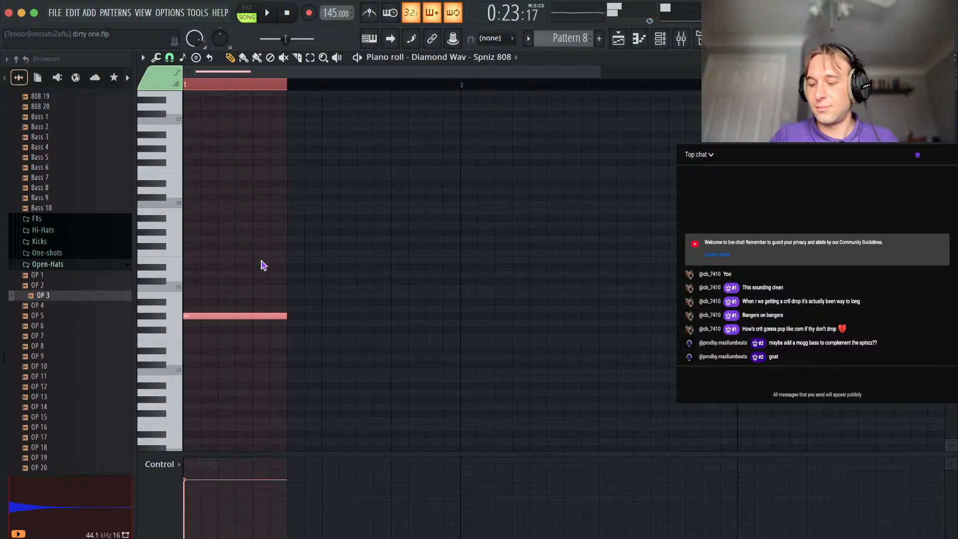
Shorten the long Pattern 7 clip on Track 10 at bar 17 to 1:10:00.
click(954, 58)
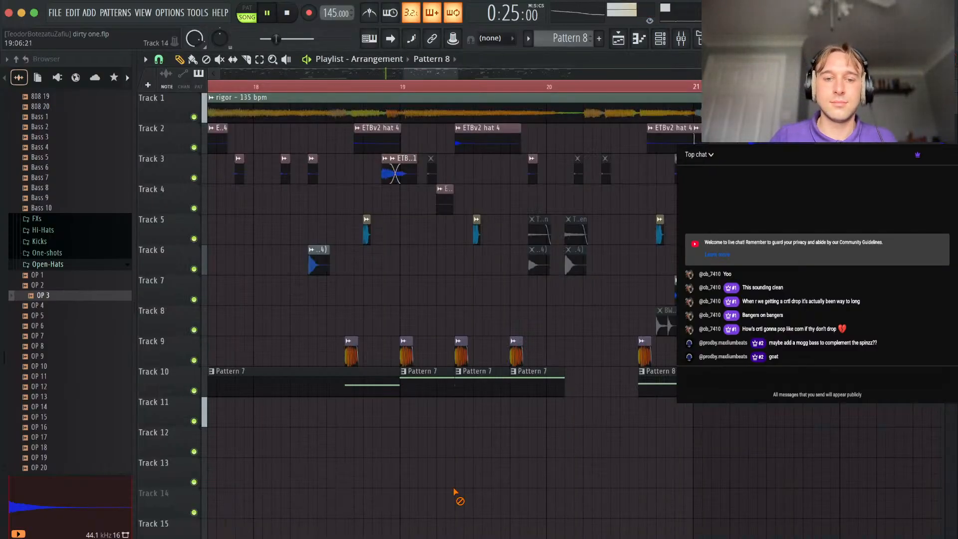
drag(605, 357, 578, 357)
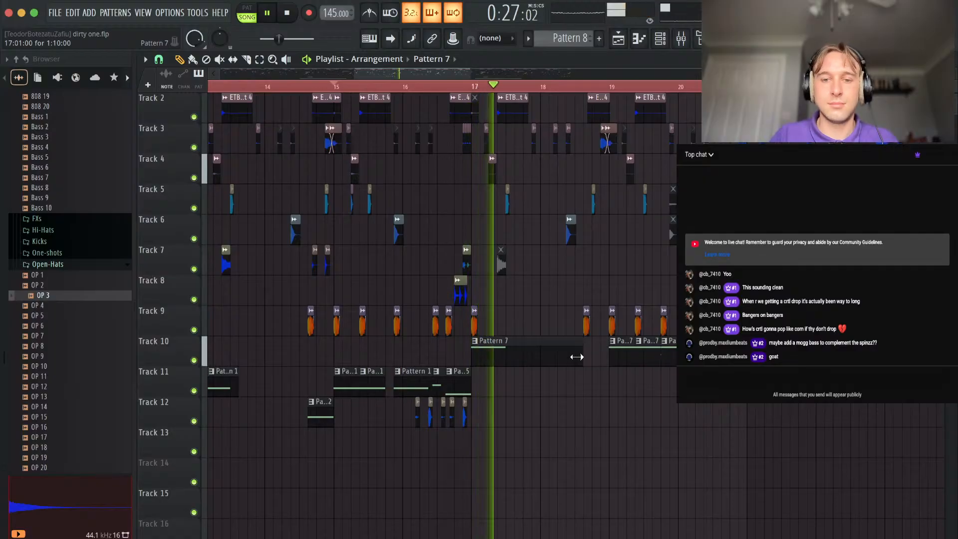
Try a copy of the short Track 12 808 clip at step 11 of bar 18 and remove it again.
scroll(492, 392, left, 3)
scroll(488, 394, down, 1)
drag(431, 387, 714, 386)
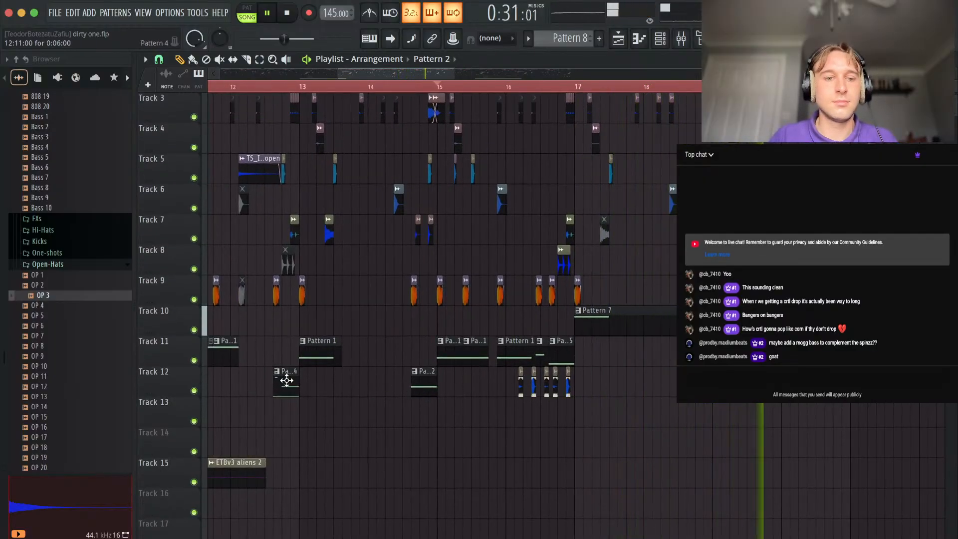
scroll(349, 379, left, 5)
scroll(361, 379, down, 2)
scroll(365, 382, up, 1)
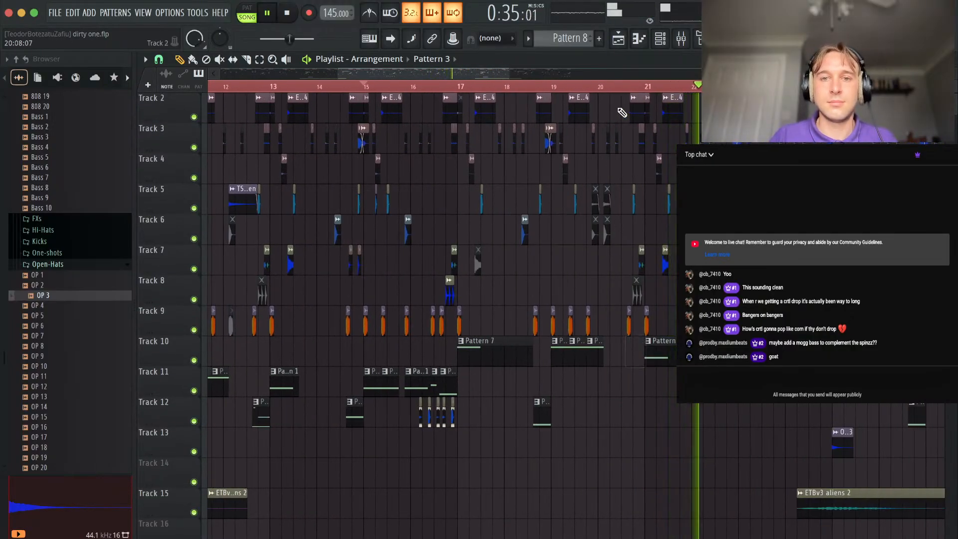
scroll(581, 300, up, 3)
right_click(510, 413)
scroll(535, 446, down, 3)
right_click(597, 440)
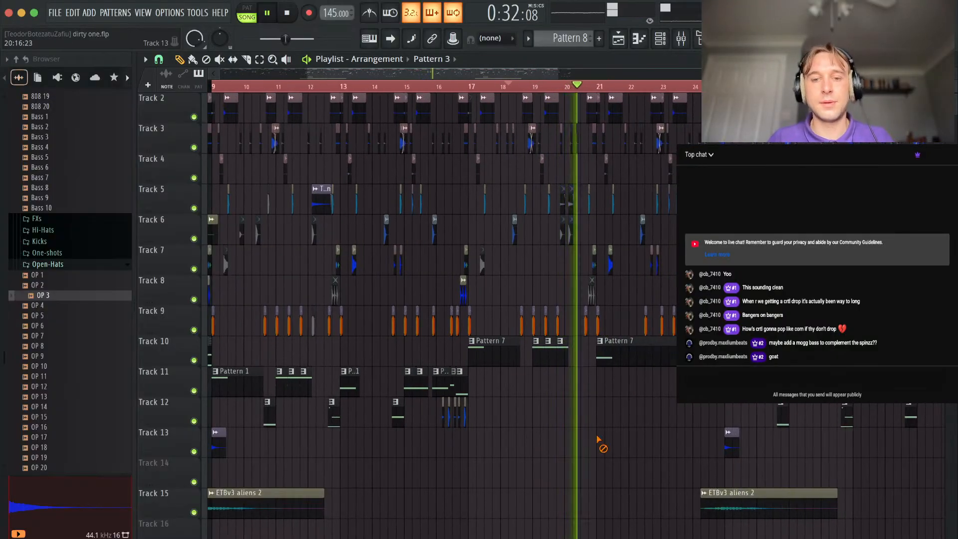
Reduce the four-bar Pattern 7 clip at bar 21 to eight steps, keeping its ending as a ten-step clip at step 7 of bar 24.
scroll(597, 439, up, 3)
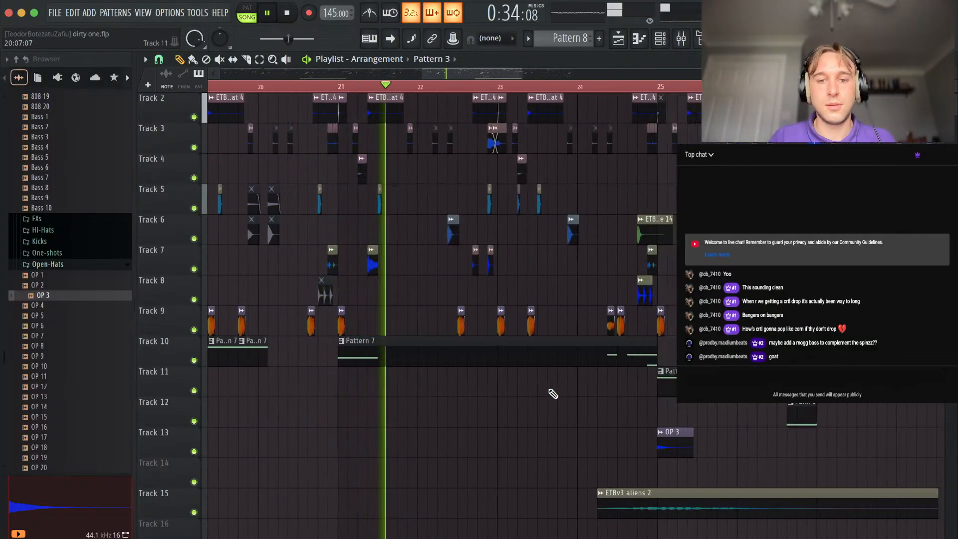
scroll(479, 409, up, 3)
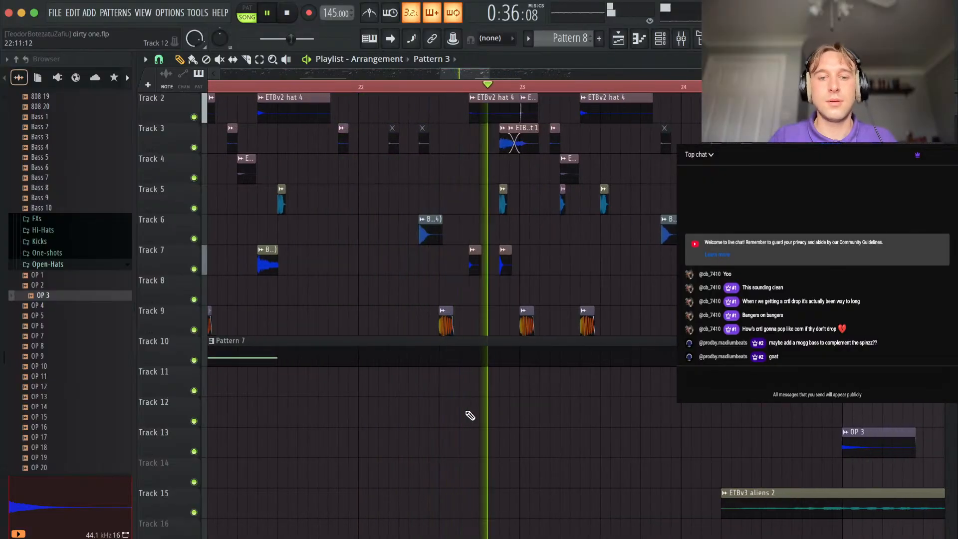
scroll(530, 352, down, 3)
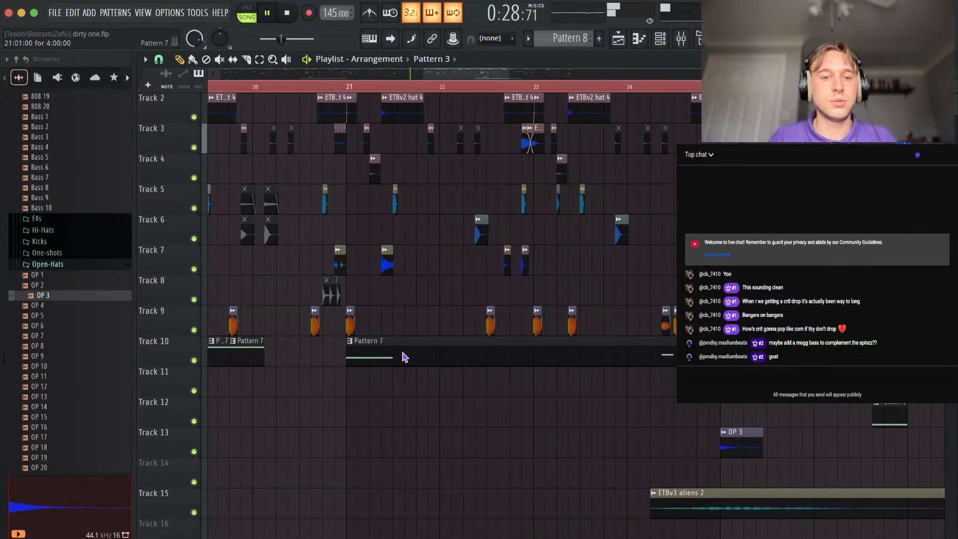
drag(397, 362, 648, 361)
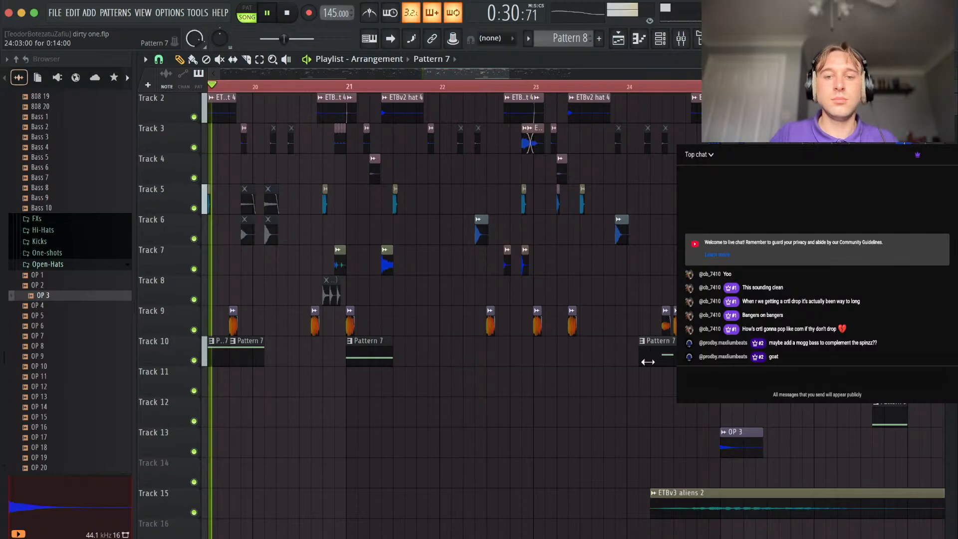
Place a six-step Pattern 7 clip on Track 10 at step 11 of bar 20 and make it unique.
scroll(545, 360, left, 2)
scroll(545, 360, down, 1)
click(515, 323)
click(502, 310)
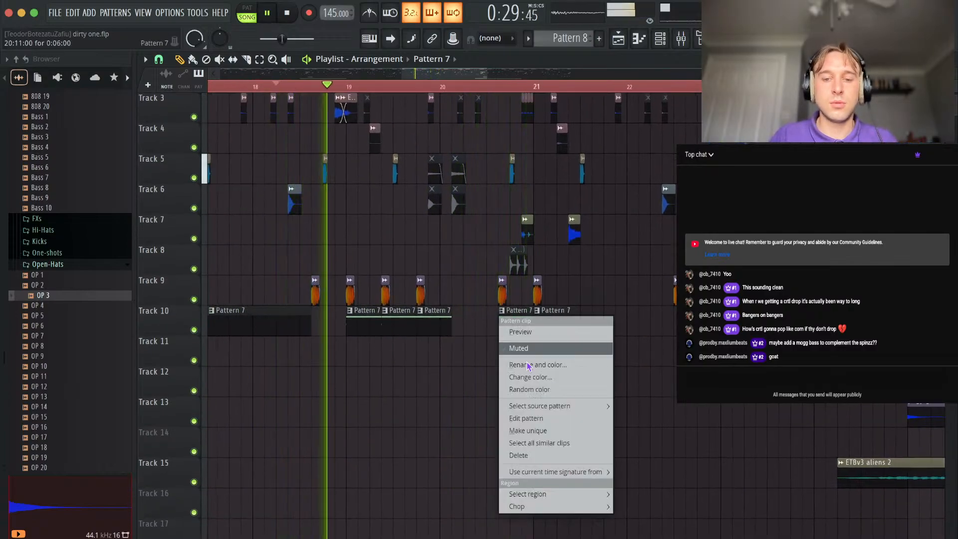
click(538, 431)
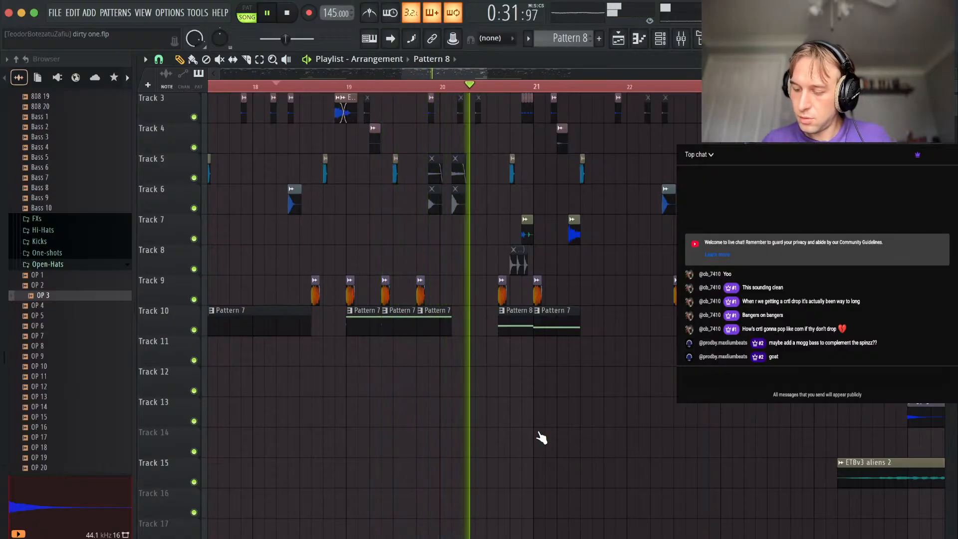
key(space)
key(space)
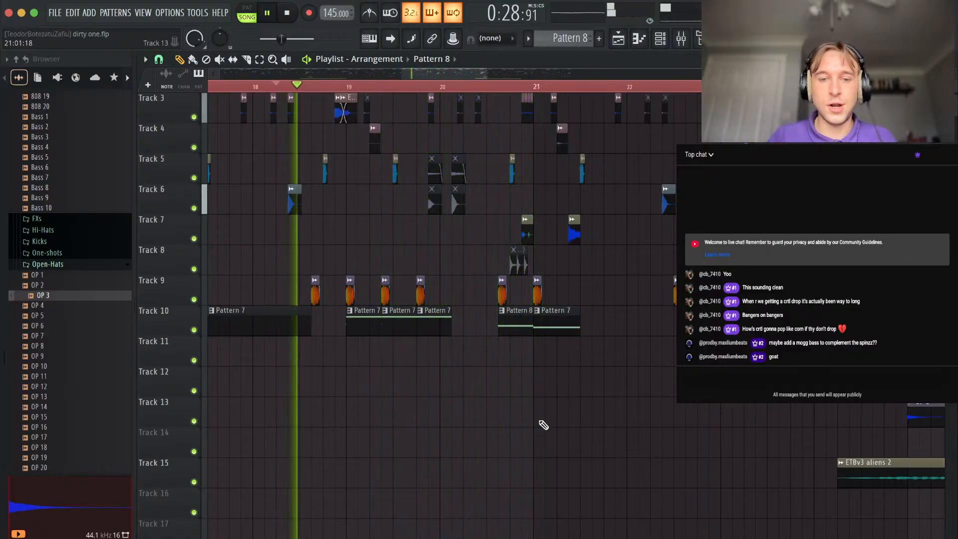
Lower the 808 note of the unique clip at step 11 of bar 20 in the piano roll.
scroll(548, 373, up, 2)
scroll(548, 373, down, 3)
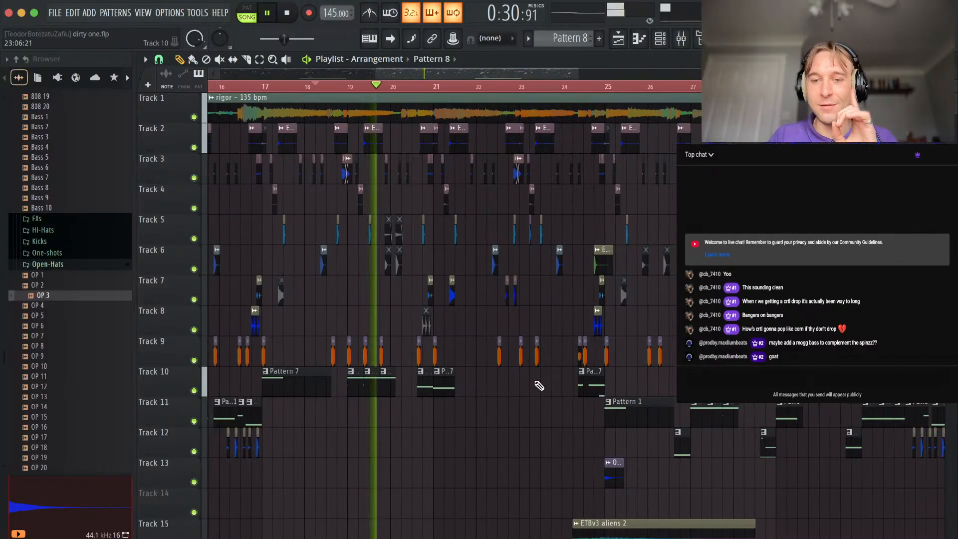
scroll(569, 363, down, 2)
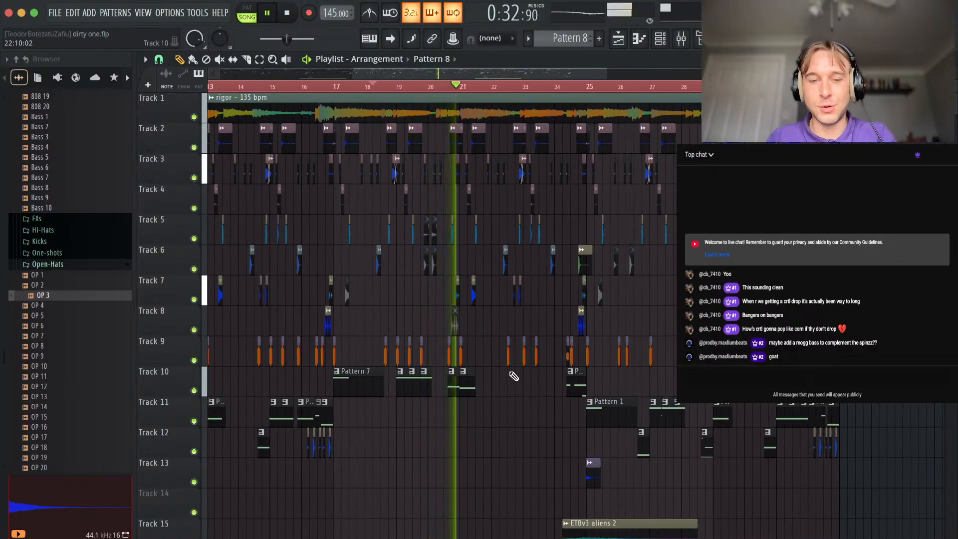
scroll(398, 386, up, 3)
scroll(366, 354, up, 3)
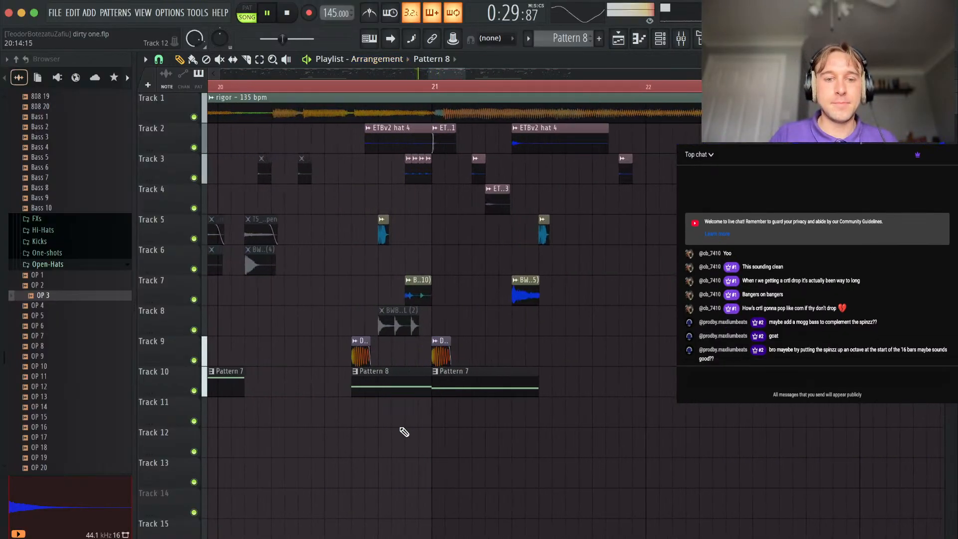
double_click(383, 392)
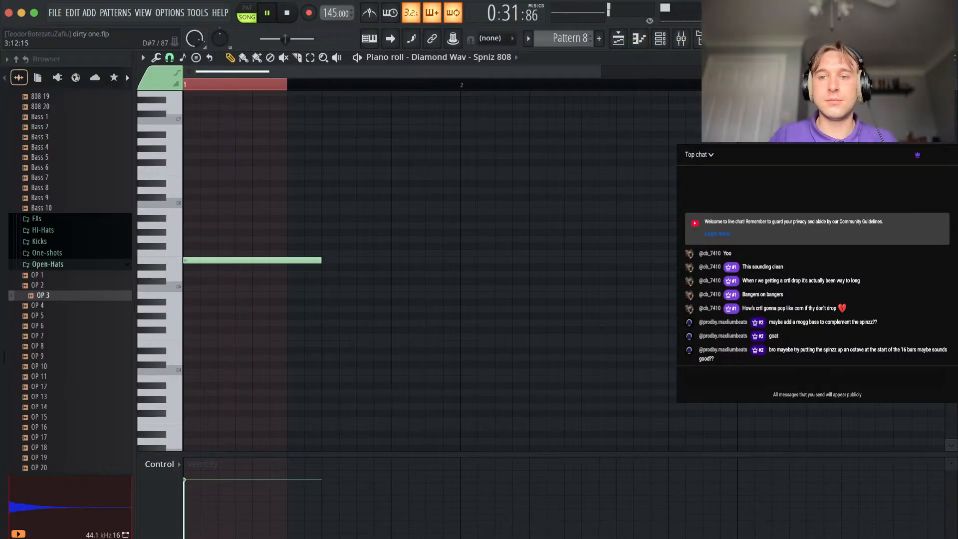
key(Escape)
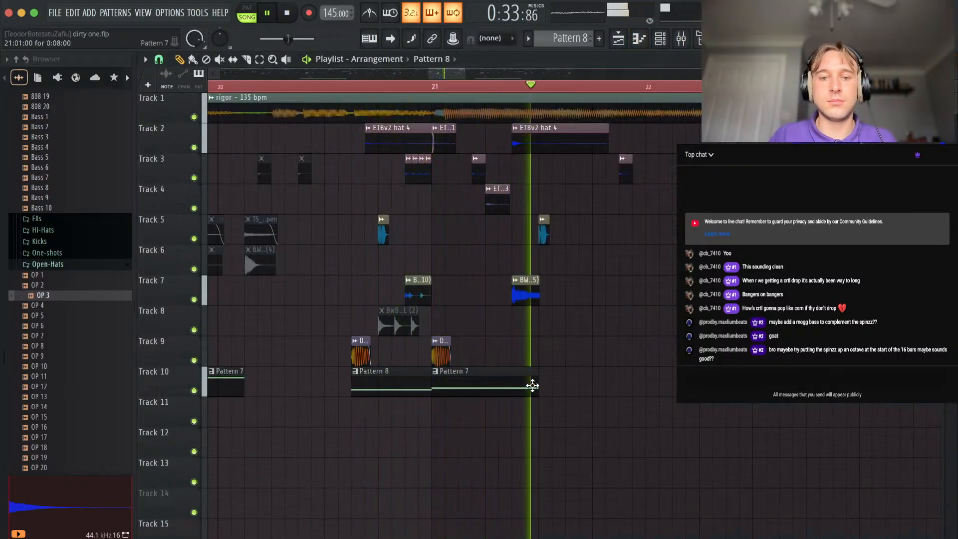
Place two six-step Pattern 7 clips on Track 10 at steps 1 and 7 of bar 23.
scroll(547, 389, down, 2)
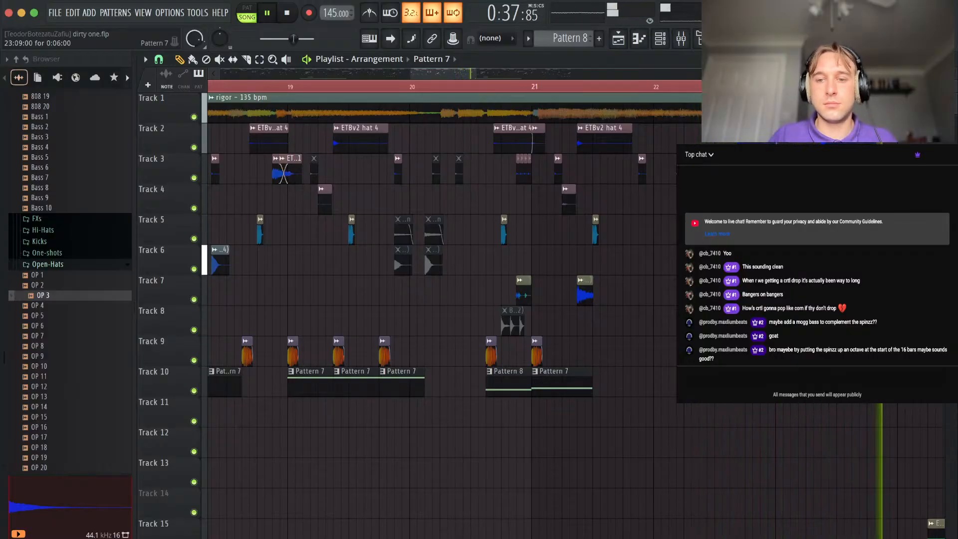
scroll(779, 429, right, 3)
scroll(779, 429, down, 1)
scroll(780, 429, right, 3)
scroll(780, 428, down, 1)
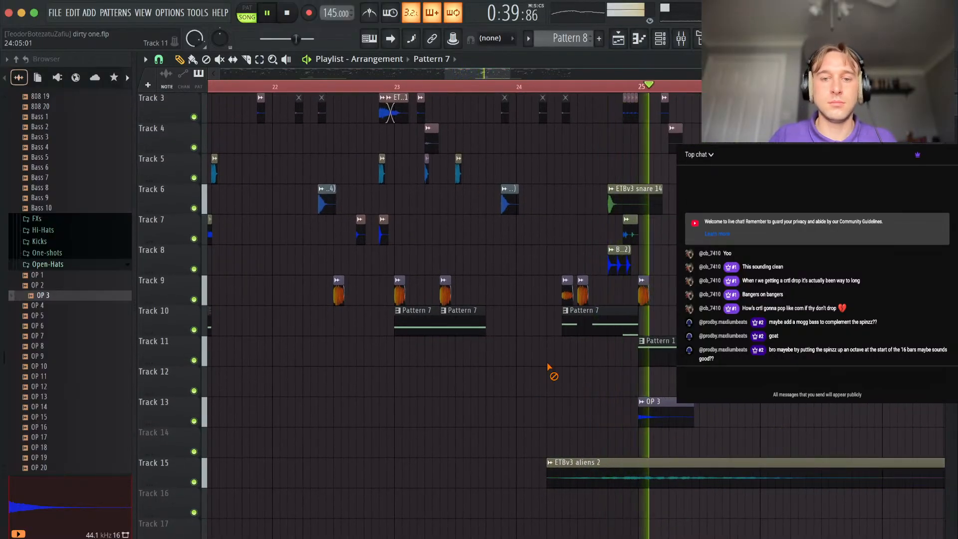
Move the second Deep Kick of bar 24 on Track 9 to step 11 and play back from there.
scroll(627, 352, up, 3)
scroll(631, 354, up, 2)
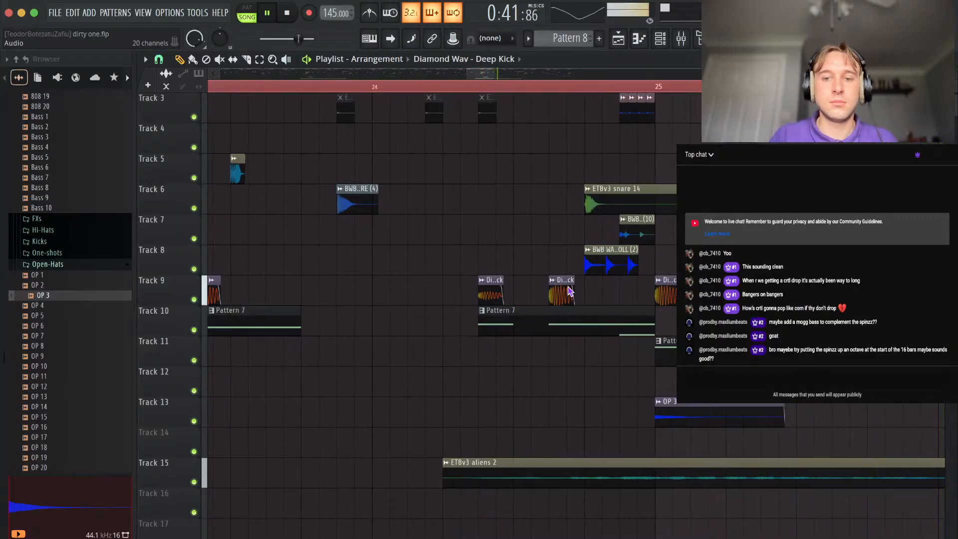
scroll(570, 291, down, 2)
click(299, 82)
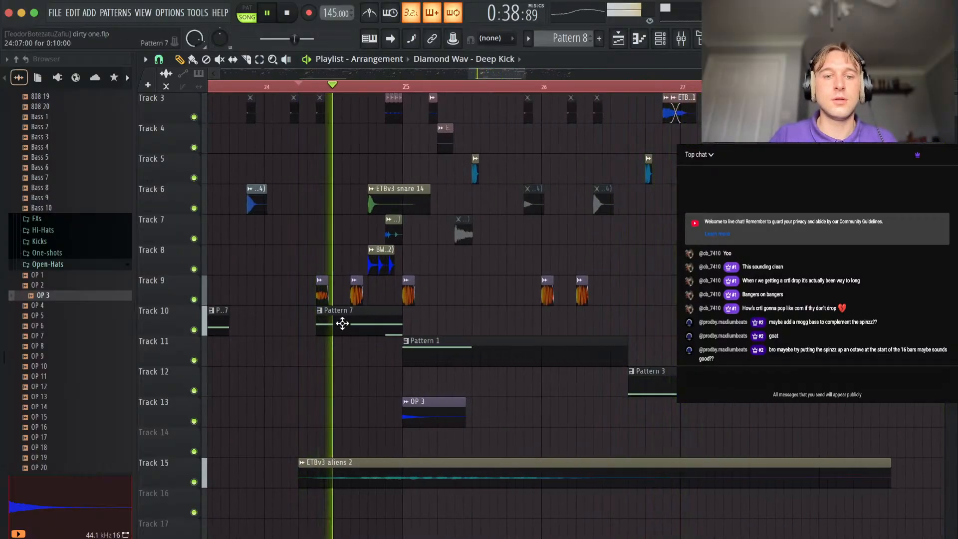
Add Deep Kicks on Track 9 at steps 12 and 15 of bar 25.
drag(408, 297, 504, 294)
key(space)
key(space)
click(529, 295)
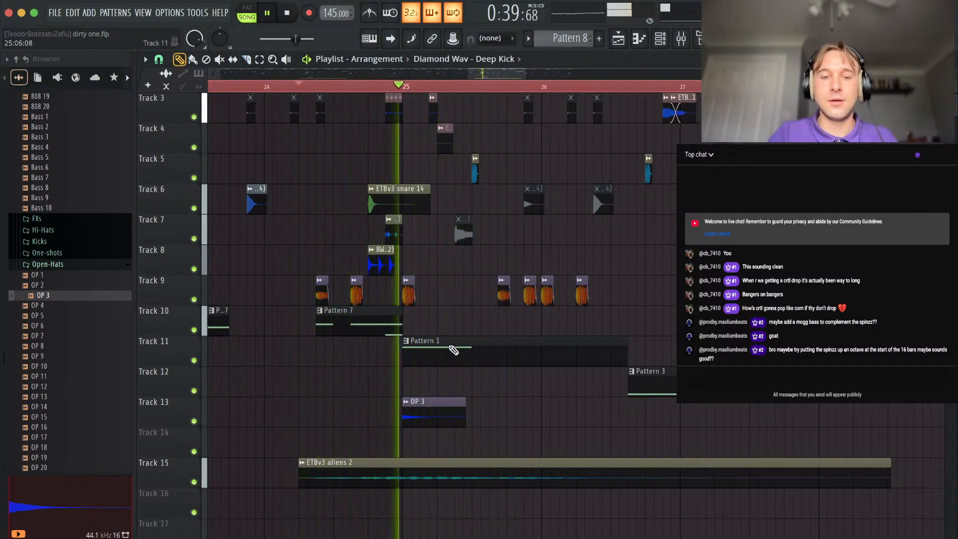
Make the Pattern 1 clip at bar 25 on Track 11 unique and extend it to two bars.
key(space)
click(449, 341)
click(451, 466)
key(space)
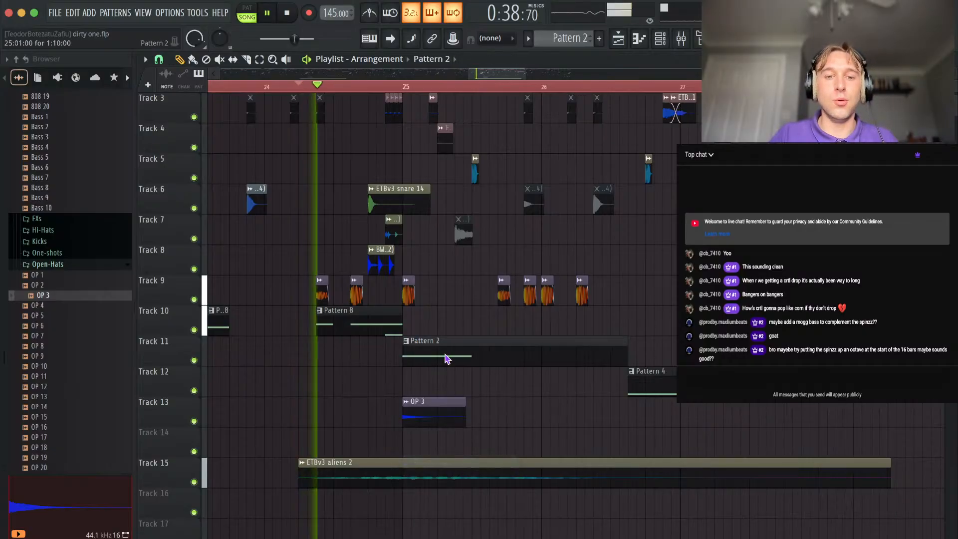
double_click(446, 356)
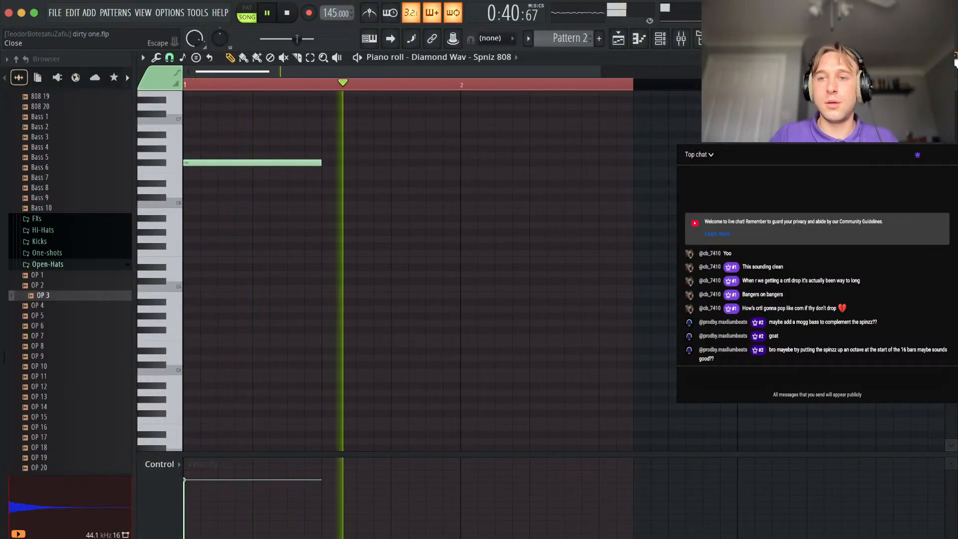
key(Escape)
drag(626, 346, 472, 346)
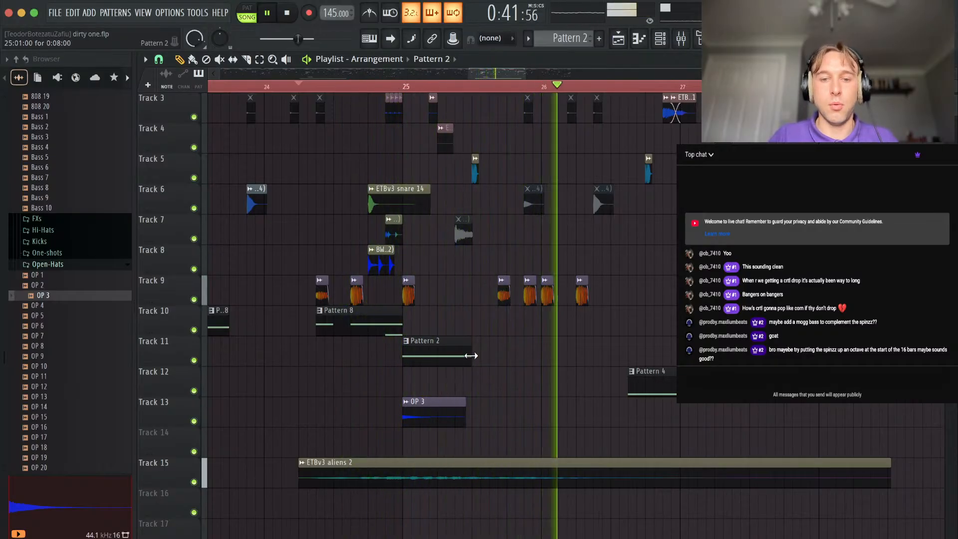
drag(472, 357, 672, 354)
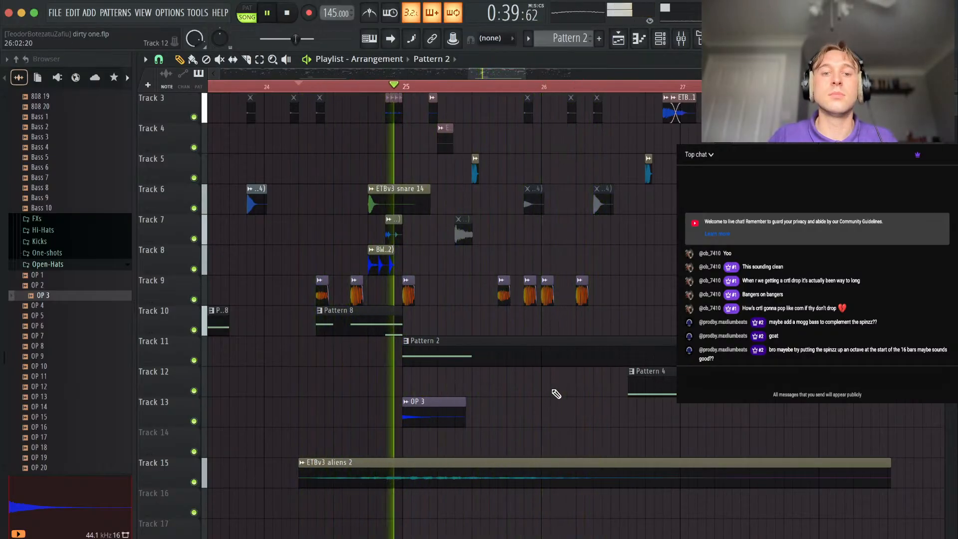
In Pattern 2's piano roll, add a short note at step 12 and F#5 notes at step 15 and at steps 1 and 5 of bar 2.
double_click(434, 346)
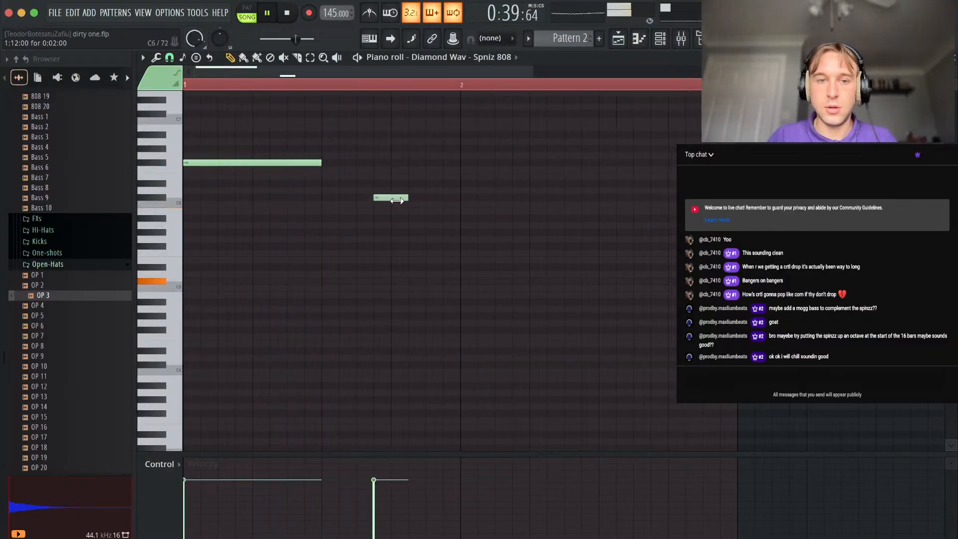
drag(398, 201, 381, 200)
key(space)
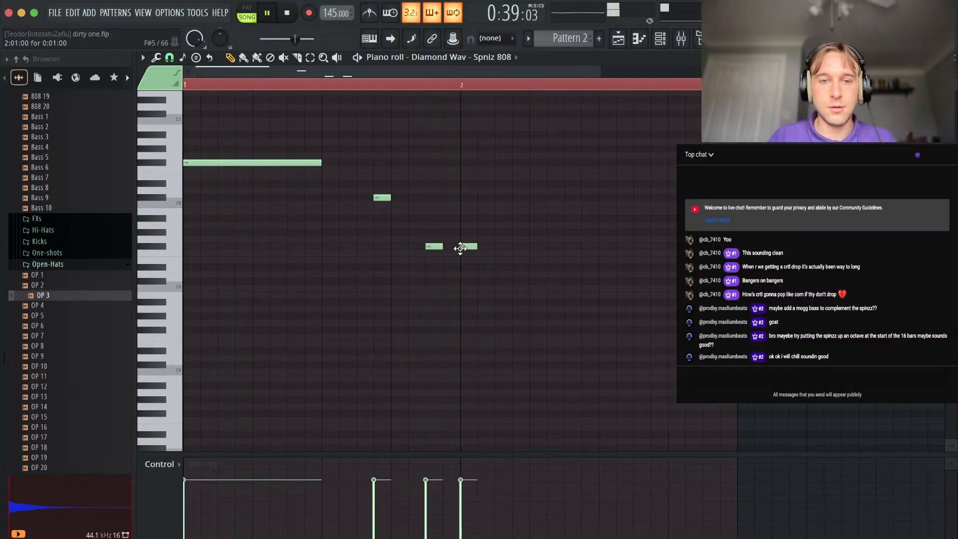
key(space)
click(467, 247)
drag(494, 247, 523, 246)
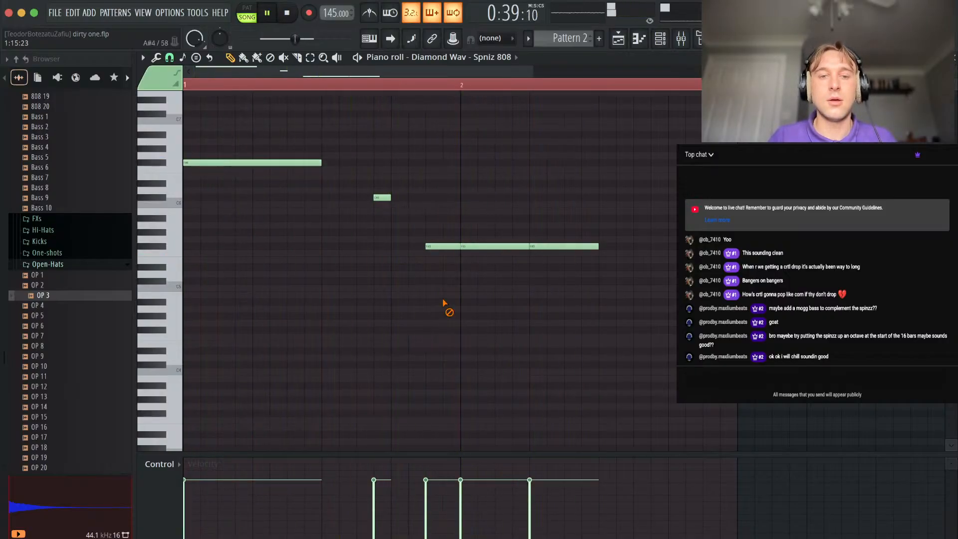
Delete the short notes at steps 12 and 15 of Pattern 2 and return to the playlist.
right_click(430, 247)
right_click(382, 198)
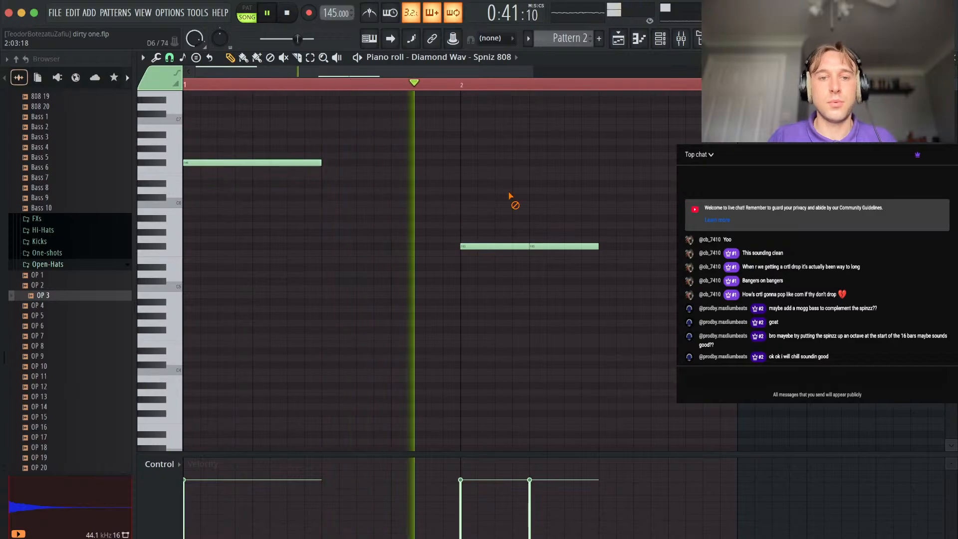
key(F5)
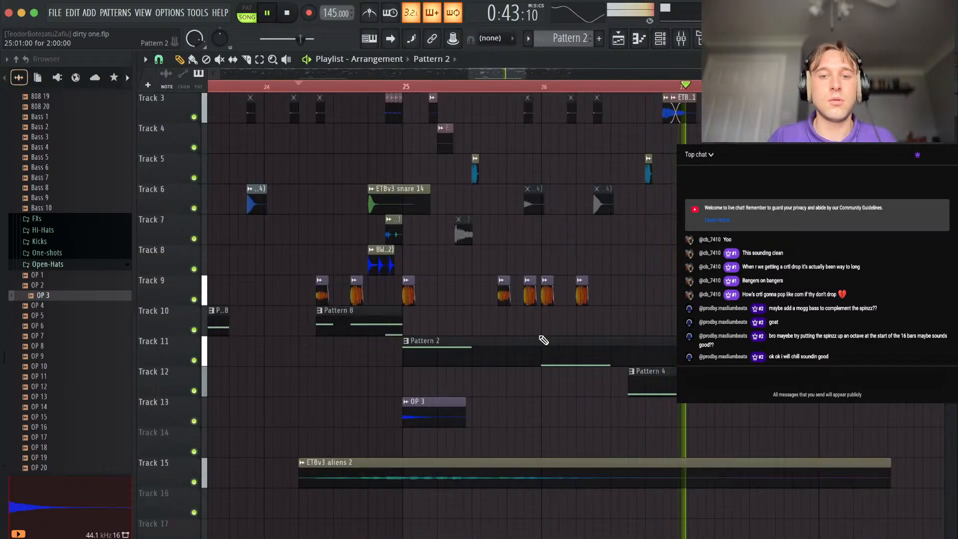
Remove the Pattern 4 clip on Track 12 at step 11 of bar 26.
click(530, 309)
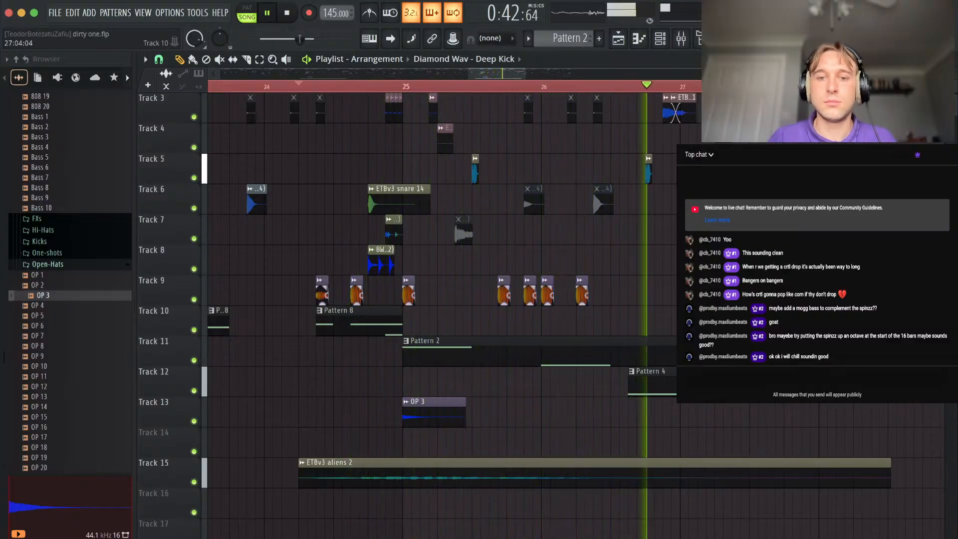
scroll(696, 419, right, 5)
scroll(695, 418, down, 1)
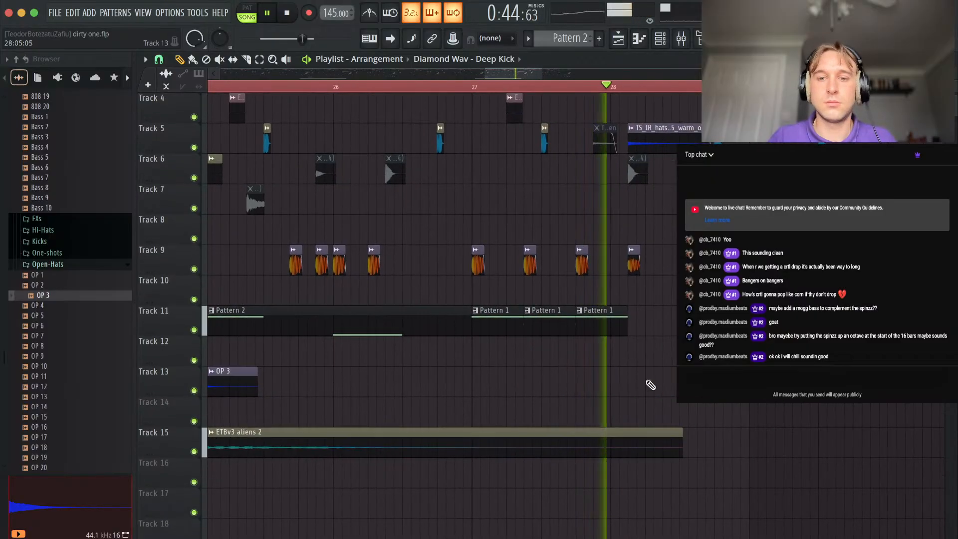
Place another six-step Pattern 1 clip on Track 11 at step 4 of bar 28.
click(603, 330)
click(651, 325)
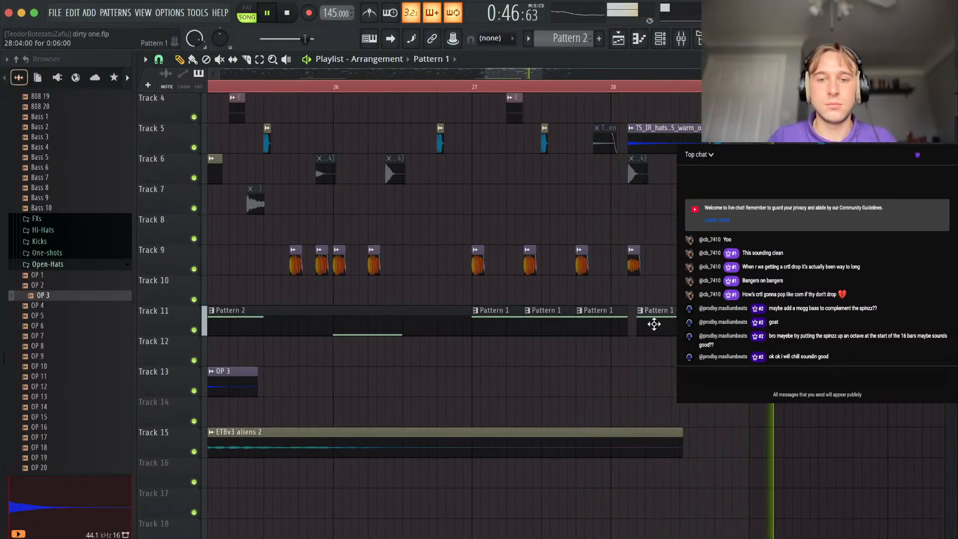
scroll(649, 330, down, 5)
scroll(645, 345, up, 4)
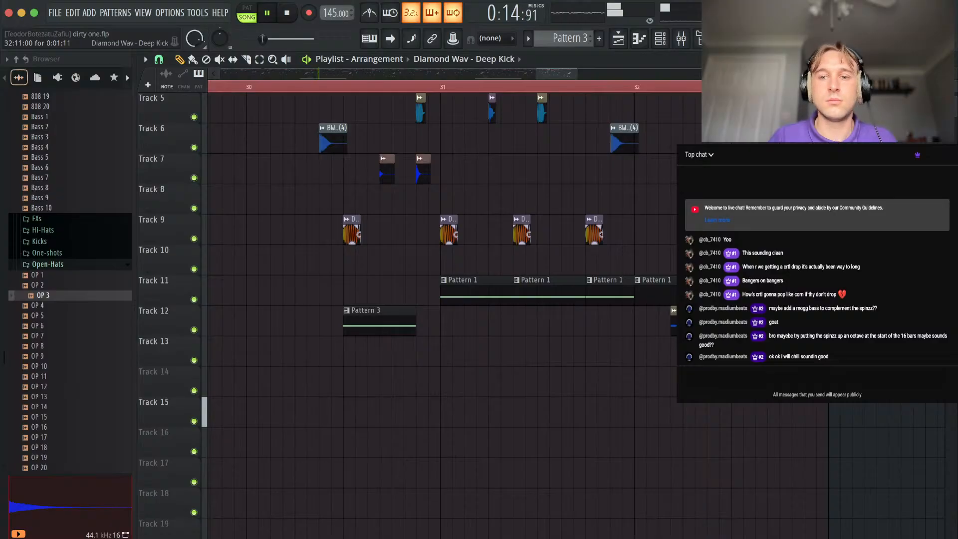
Raise the volume fader of the rigor 135 bpm track slightly in the mixer and return to the playlist.
scroll(669, 253, down, 5)
scroll(659, 269, left, 5)
scroll(658, 269, up, 1)
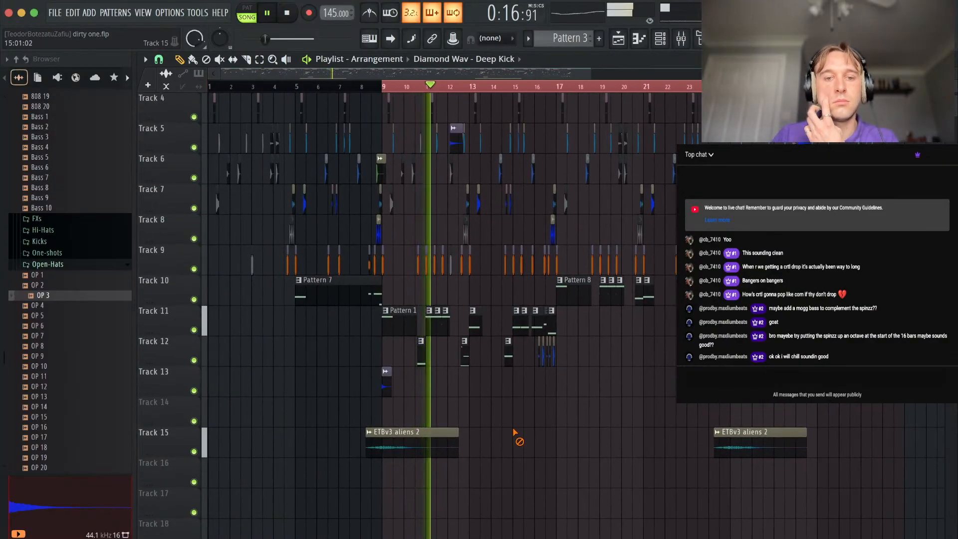
scroll(494, 388, down, 3)
scroll(494, 388, up, 3)
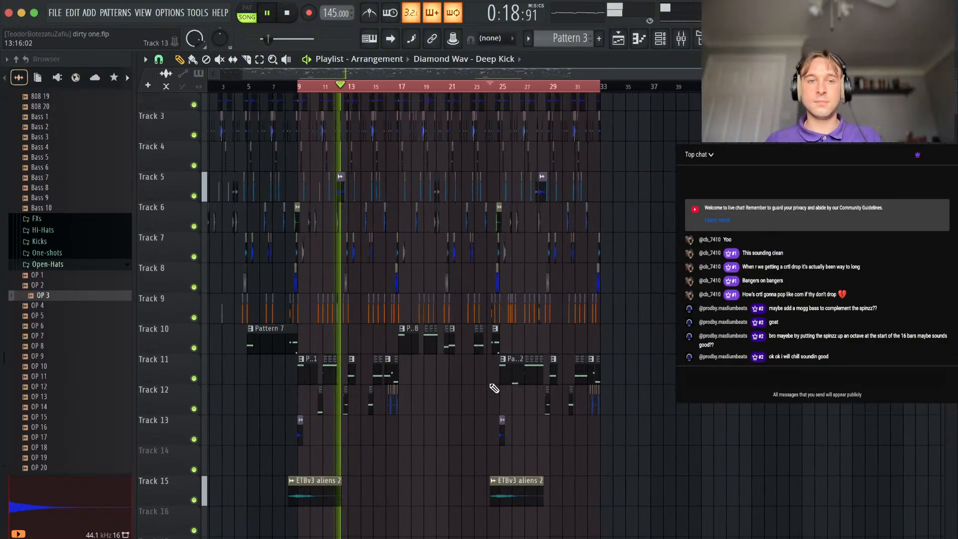
scroll(494, 388, right, 1)
click(681, 39)
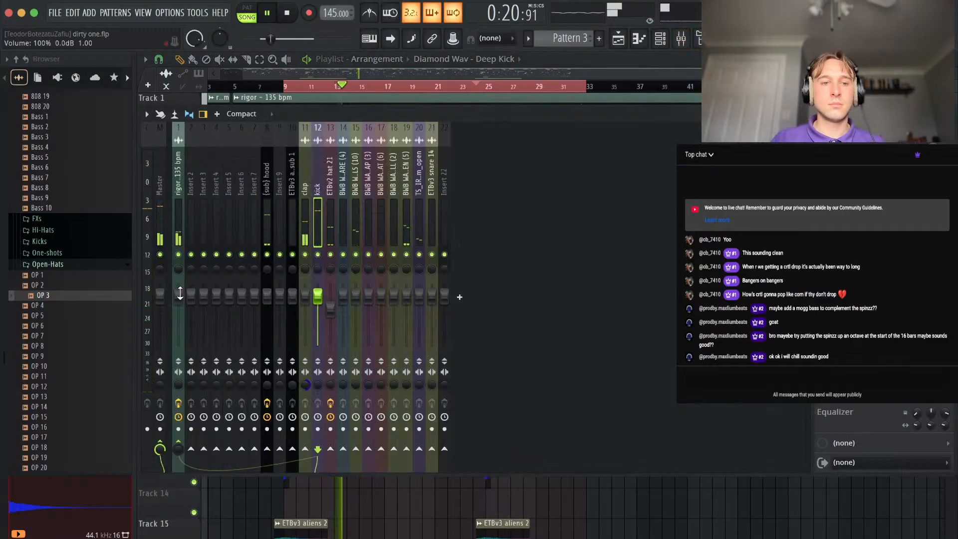
drag(181, 293, 180, 290)
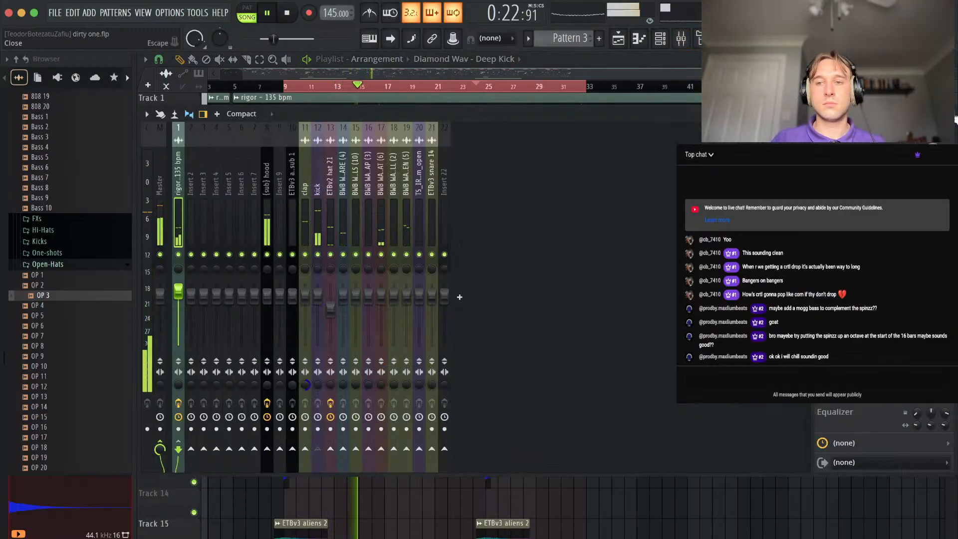
key(F9)
double_click(321, 100)
key(Escape)
Merge the pattern clips on Tracks 10 to 12 into one clip each for bars 17–25, 9–17 and 25–33.
scroll(392, 200, down, 2)
scroll(392, 199, left, 1)
drag(555, 323, 360, 322)
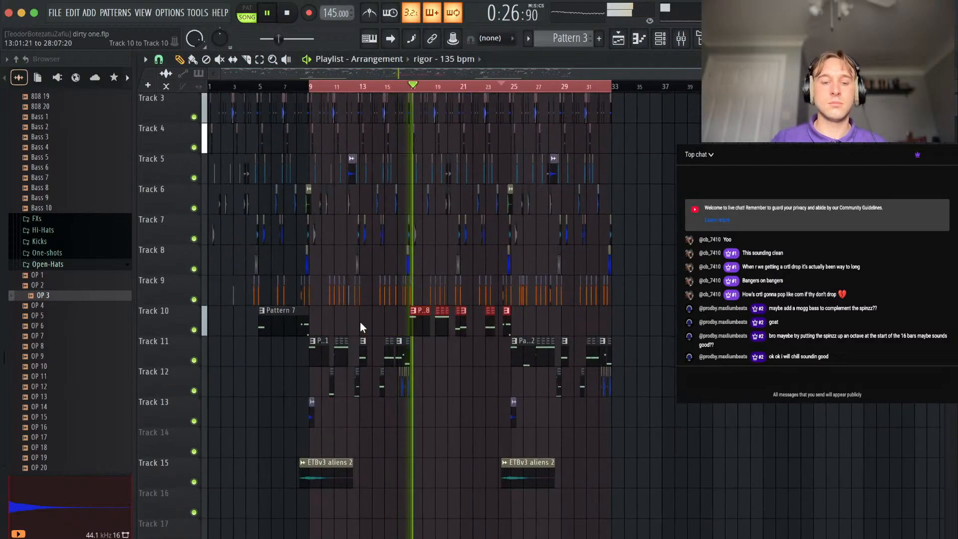
key(super+g)
drag(441, 359, 288, 359)
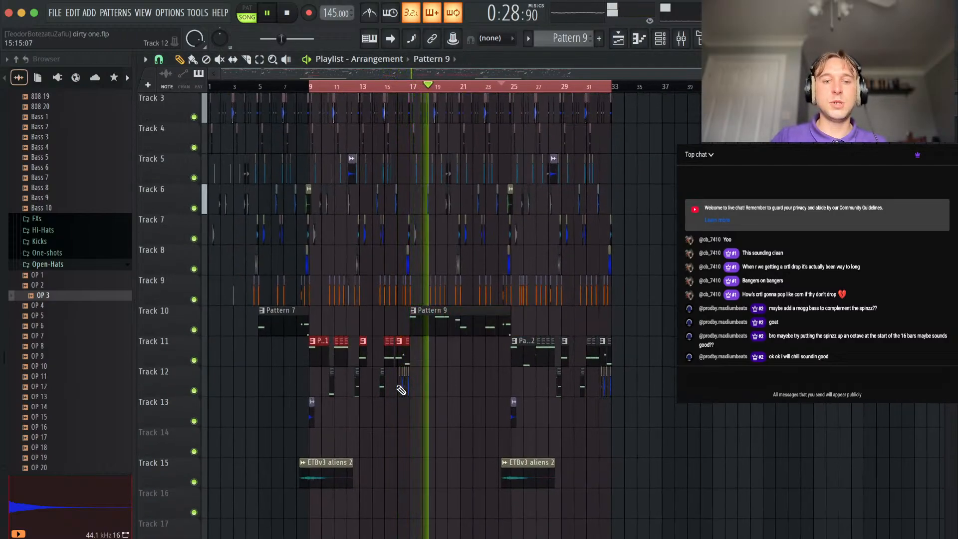
key(super+g)
drag(624, 361, 472, 354)
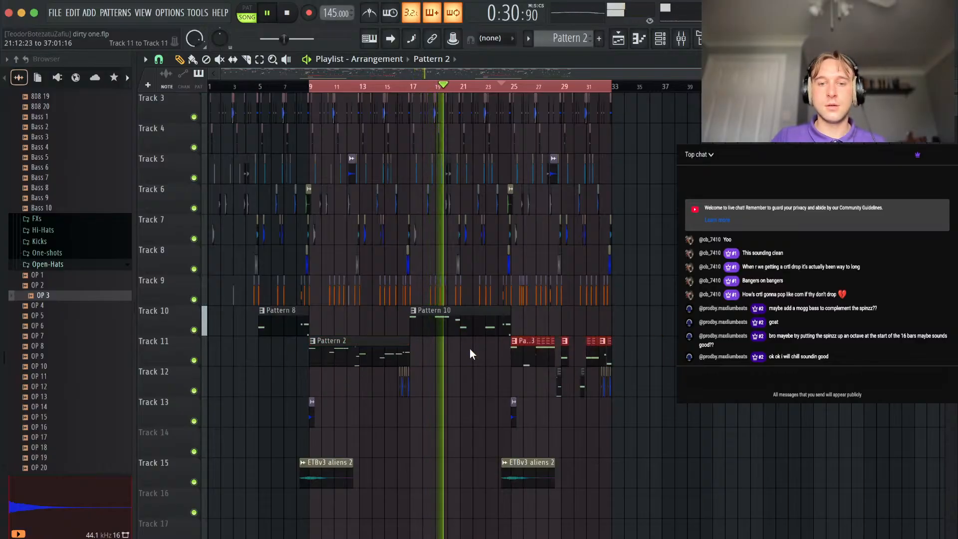
key(super+g)
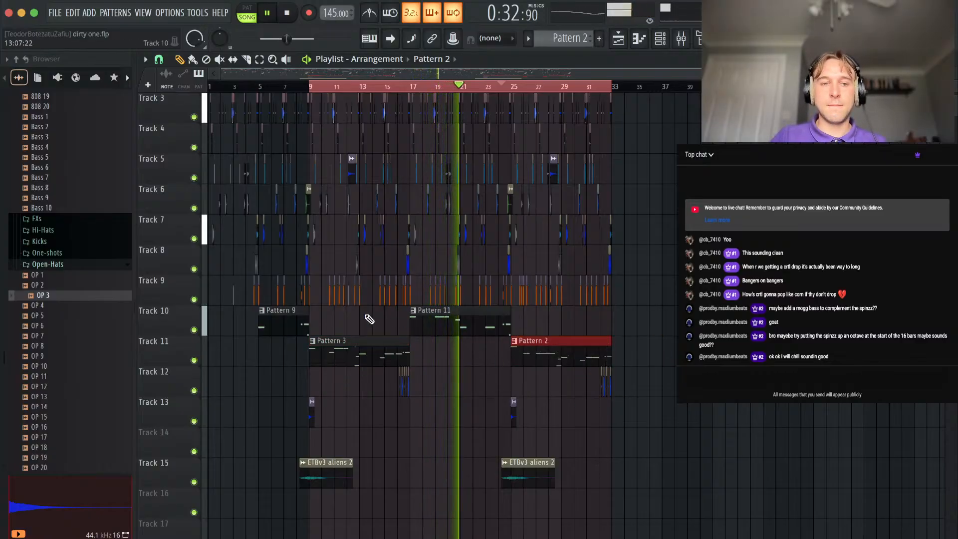
Merge the remaining pattern clips on Tracks 10 and 11 into a single clip spanning bars 5 to 33, then deselect it.
drag(616, 363, 269, 331)
key(super+g)
key(super+d)
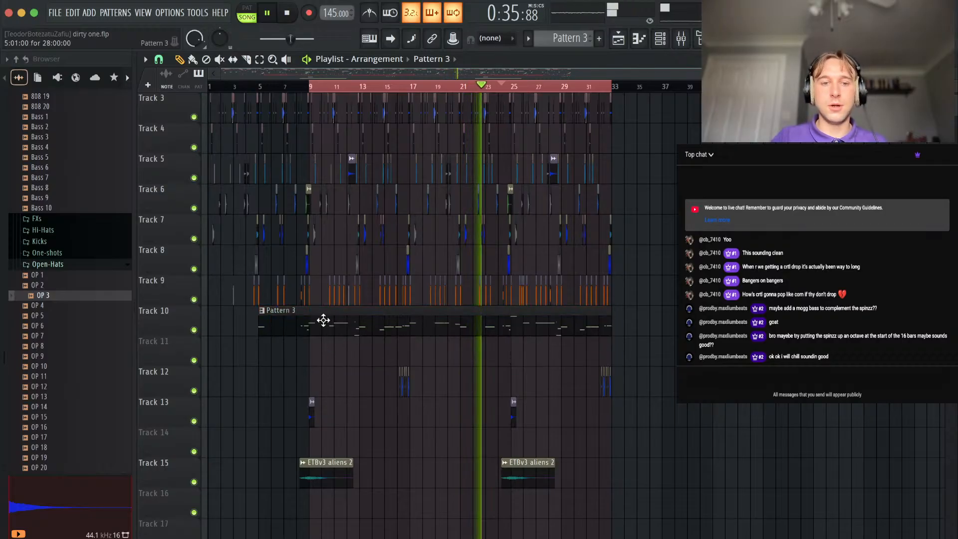
Examine the Spniz 808 notes of the merged Pattern 3 in the piano roll and return to the playlist.
click(660, 44)
right_click(402, 420)
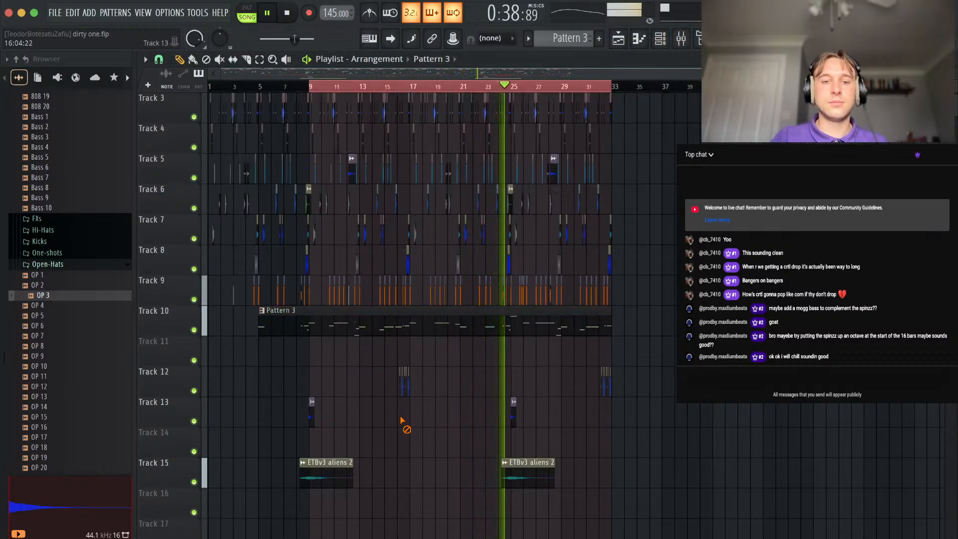
key(F7)
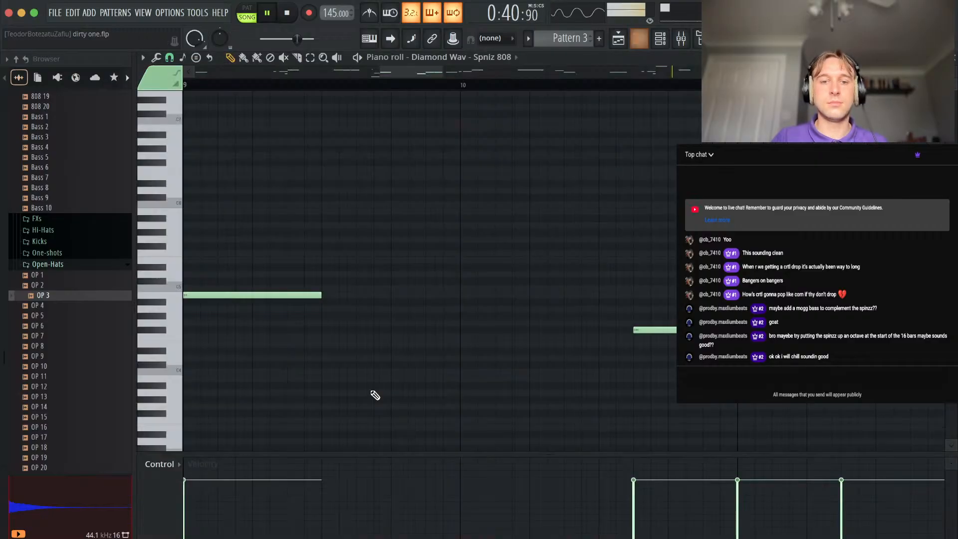
scroll(428, 267, left, 5)
scroll(429, 267, down, 3)
scroll(428, 267, down, 4)
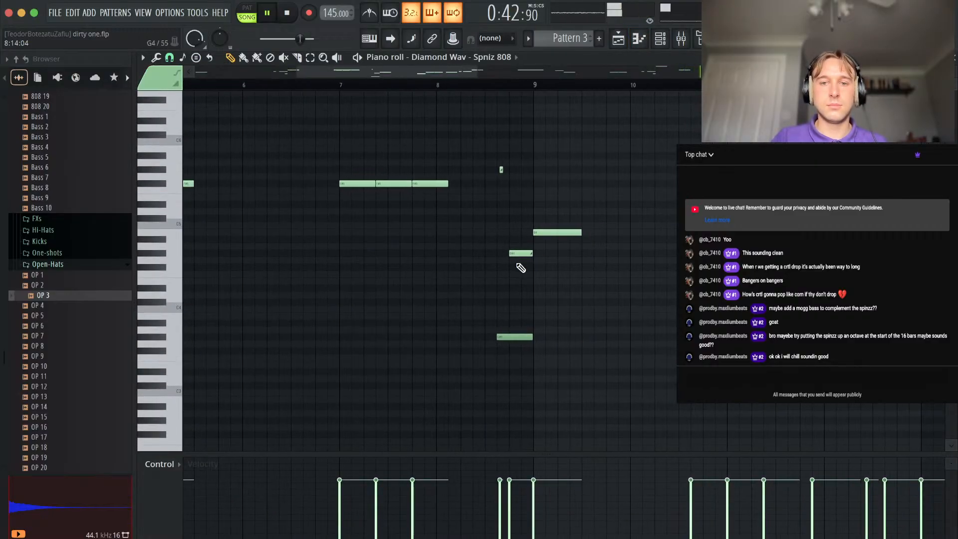
scroll(521, 269, down, 4)
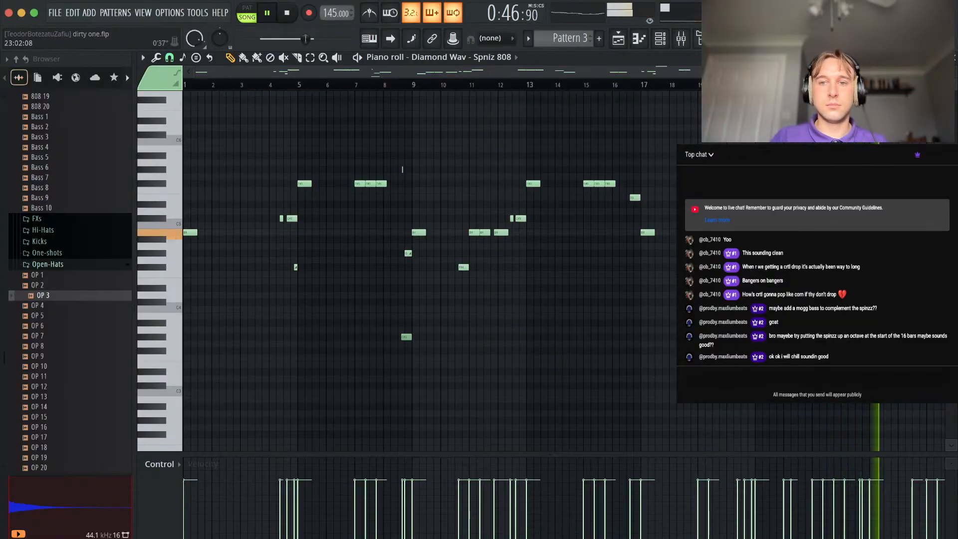
scroll(868, 184, up, 4)
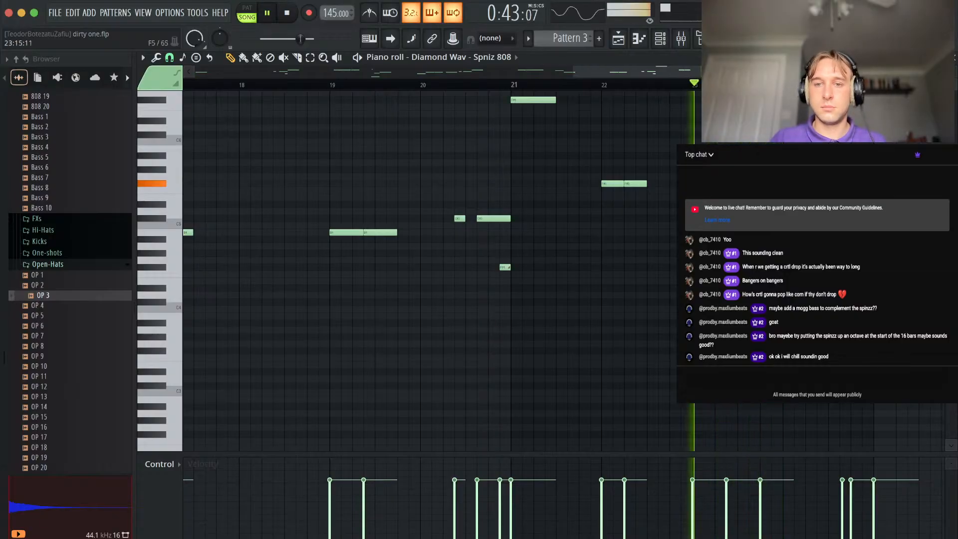
key(F5)
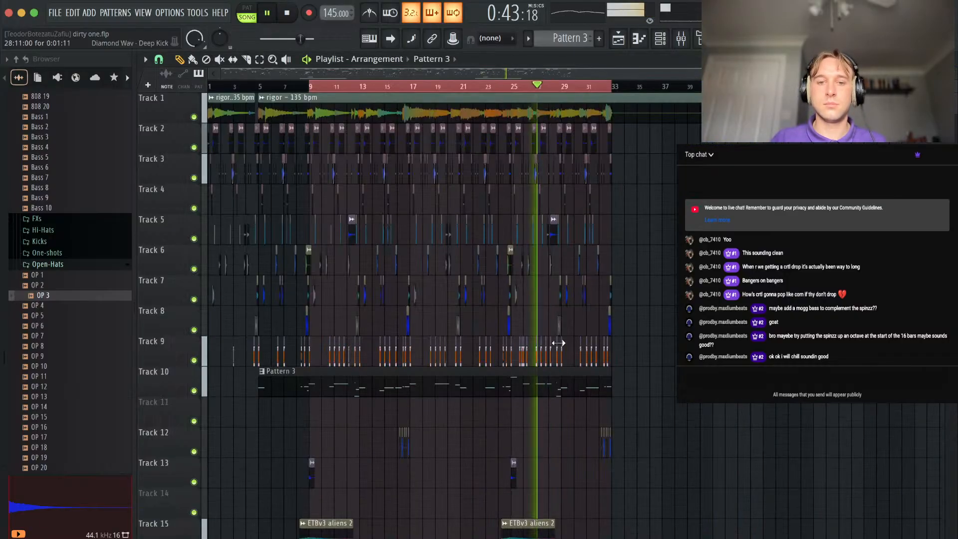
Move the Track 9 Deep Kick at step 13 of bar 27 to step 15 and delete the kick at step 3 of bar 28.
scroll(575, 367, up, 4)
key(space)
key(space)
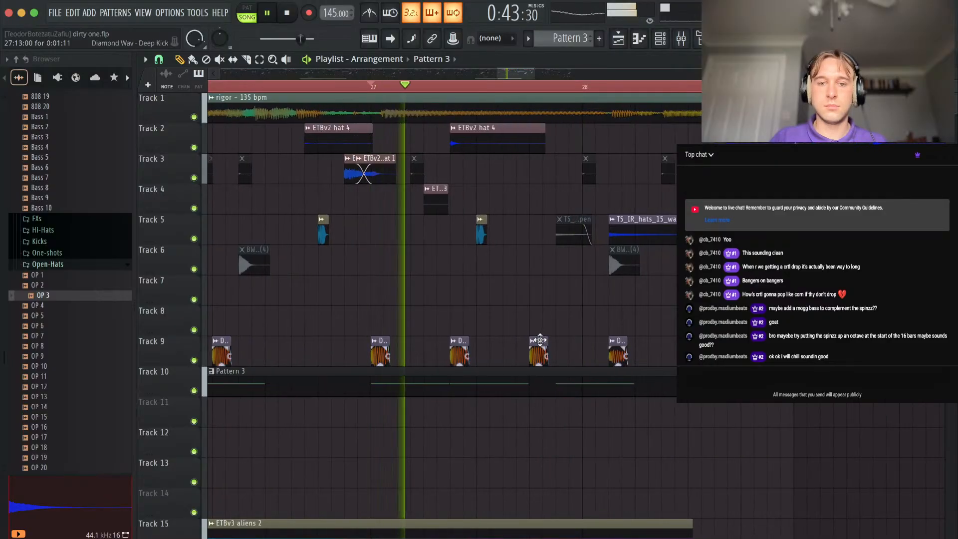
drag(539, 342, 574, 342)
right_click(621, 350)
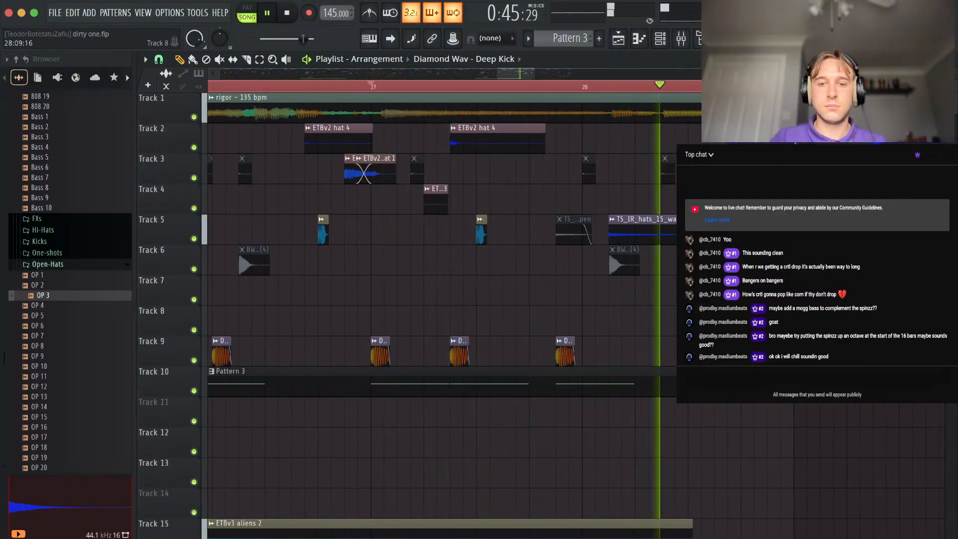
Copy the bar 27 step 15 Deep Kick to step 3 of bar 28 and slice the Pattern 3 clip at step 15 of bar 27.
key(space)
key(space)
drag(565, 342, 615, 347)
key(c)
click(561, 377)
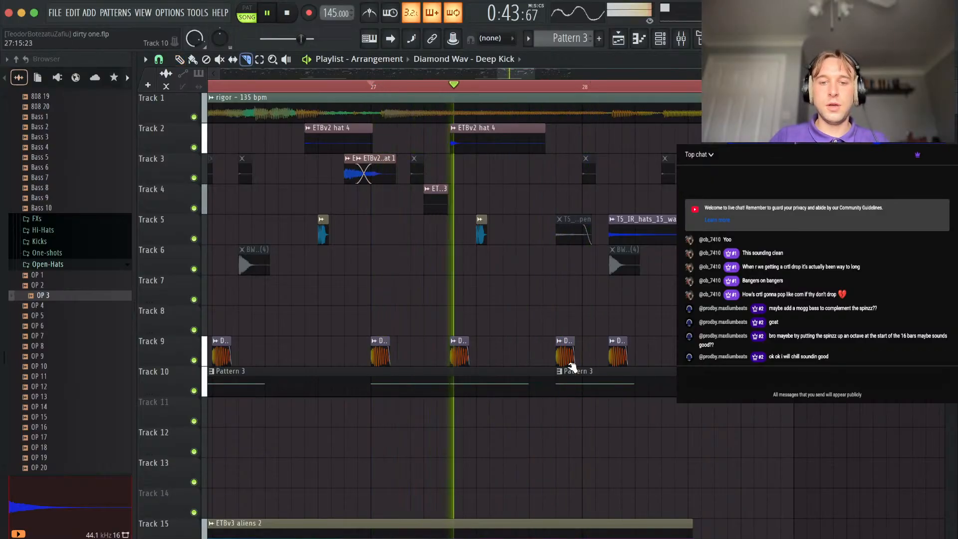
Delete the kick at step 15 of bar 27 and shift the sliced six-step Pattern 3 section to step 3 of bar 28.
key(space)
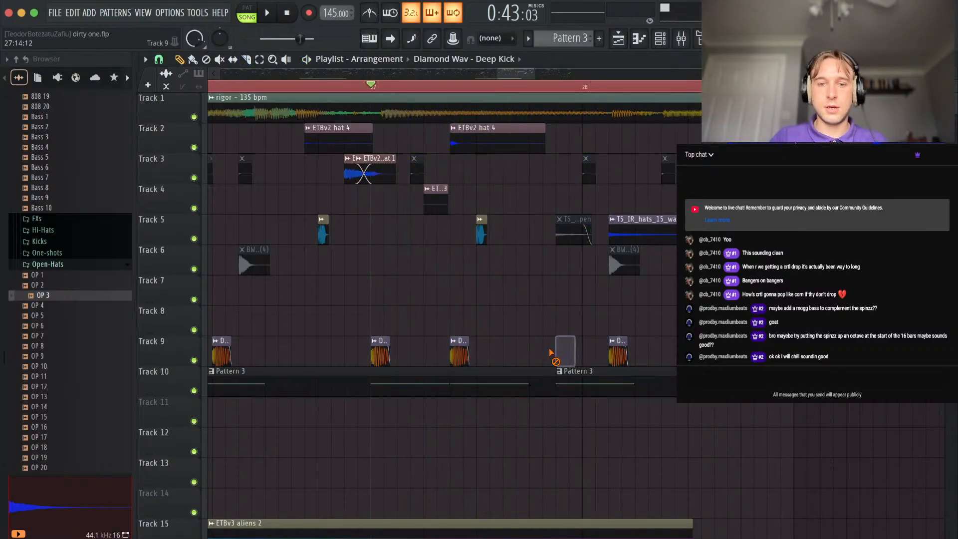
key(space)
click(636, 393)
right_click(641, 393)
drag(606, 388, 658, 388)
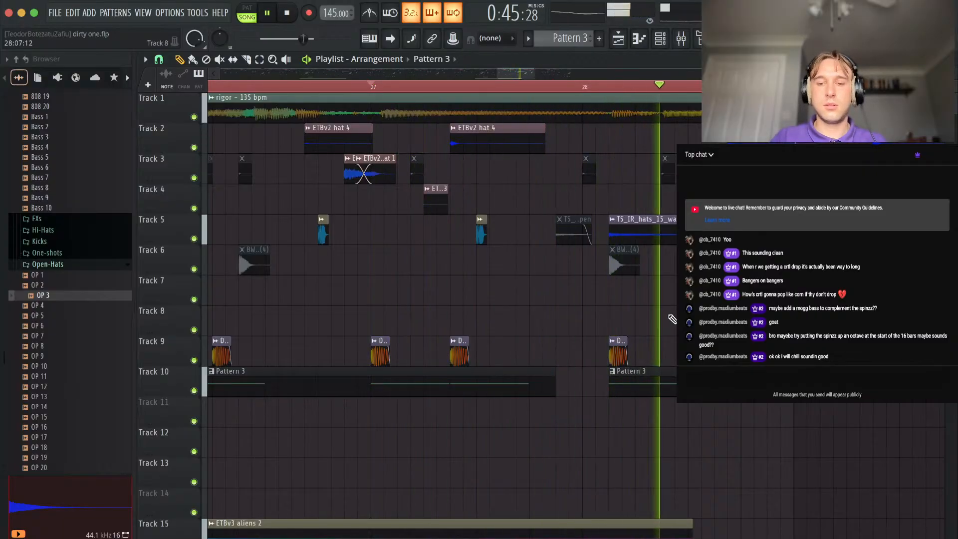
key(space)
key(space)
key(c)
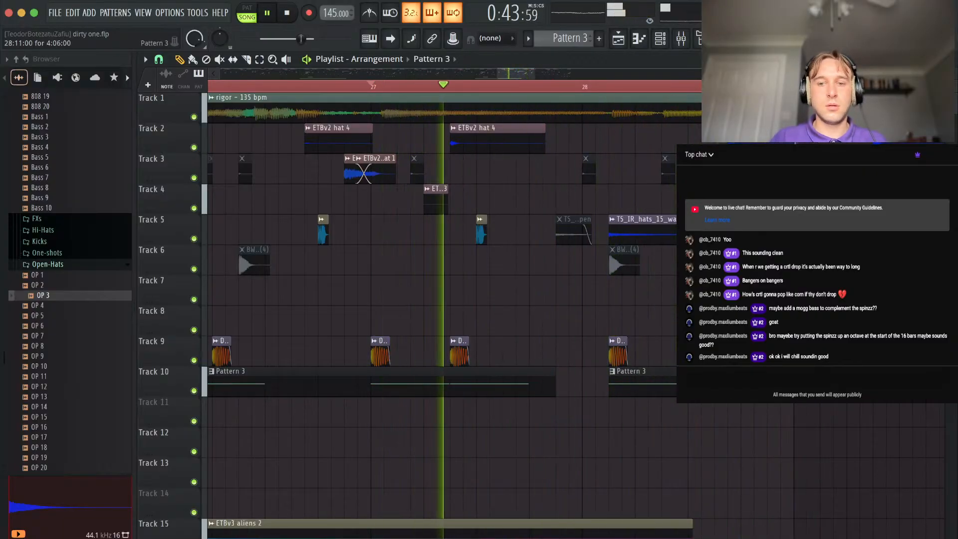
In Pattern 3's piano roll, lower the short slide note late in bar 24 to F#5 and the step 13 note to F#4.
key(F7)
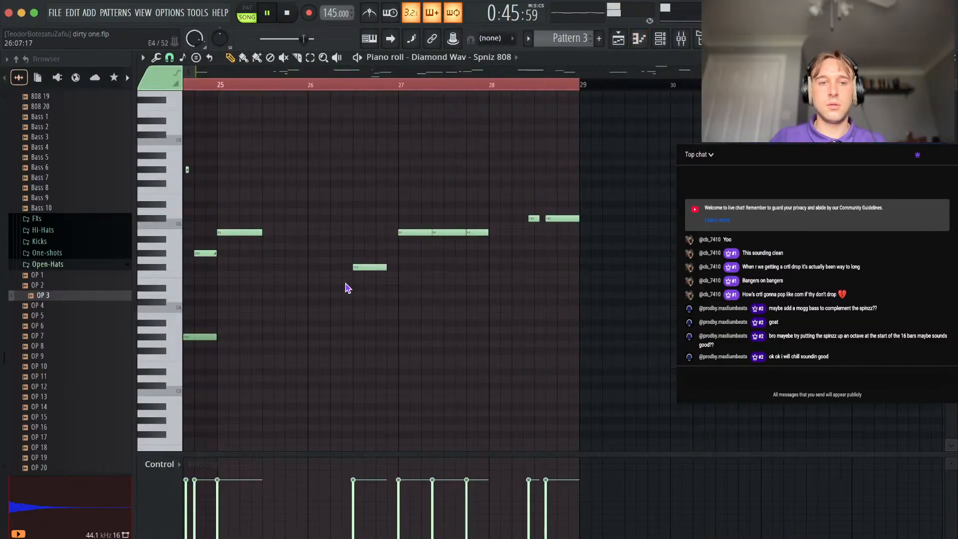
key(space)
scroll(353, 261, up, 2)
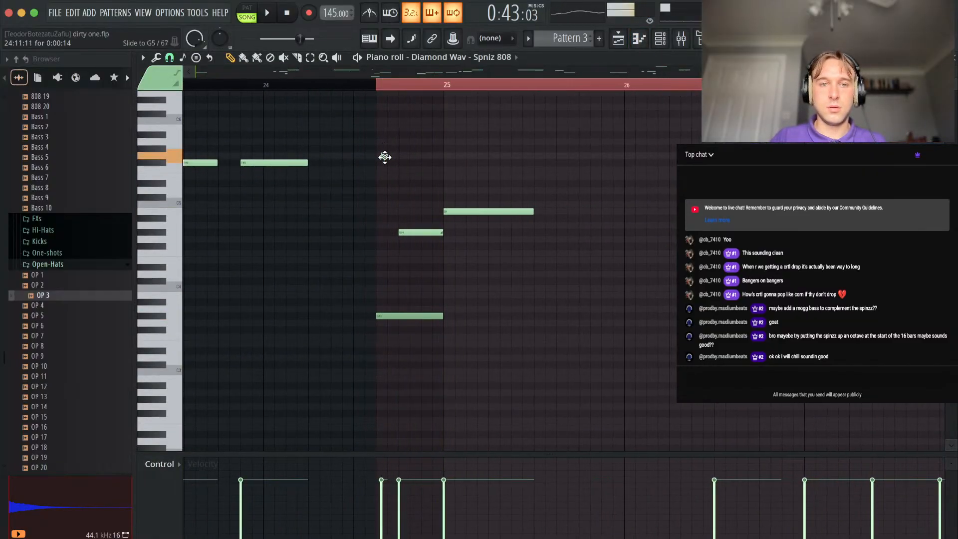
drag(411, 232, 411, 246)
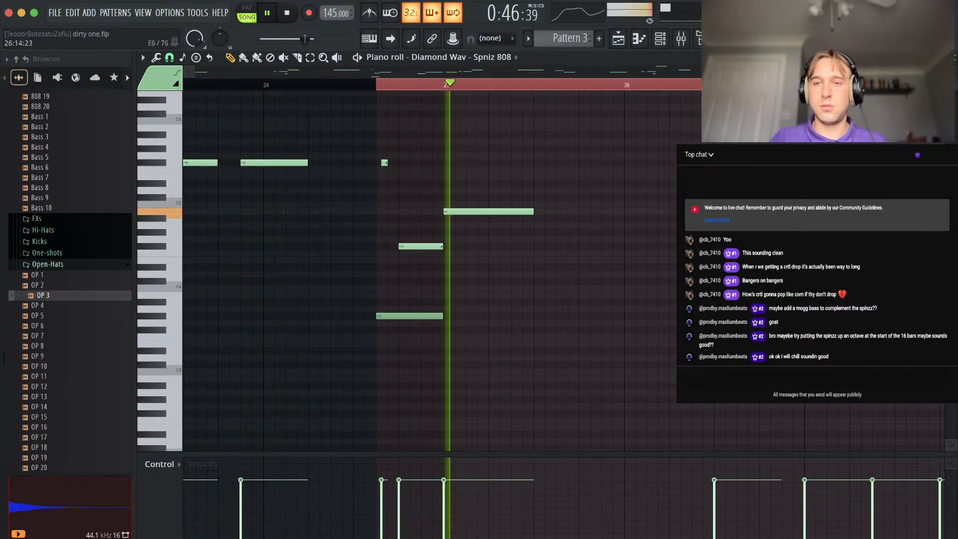
In Pattern 3, extend the F#4 note at step 9 of bar 26 to bar 27 and delete bar 27's B4 notes at steps 7 and 13.
click(955, 60)
scroll(763, 277, down, 6)
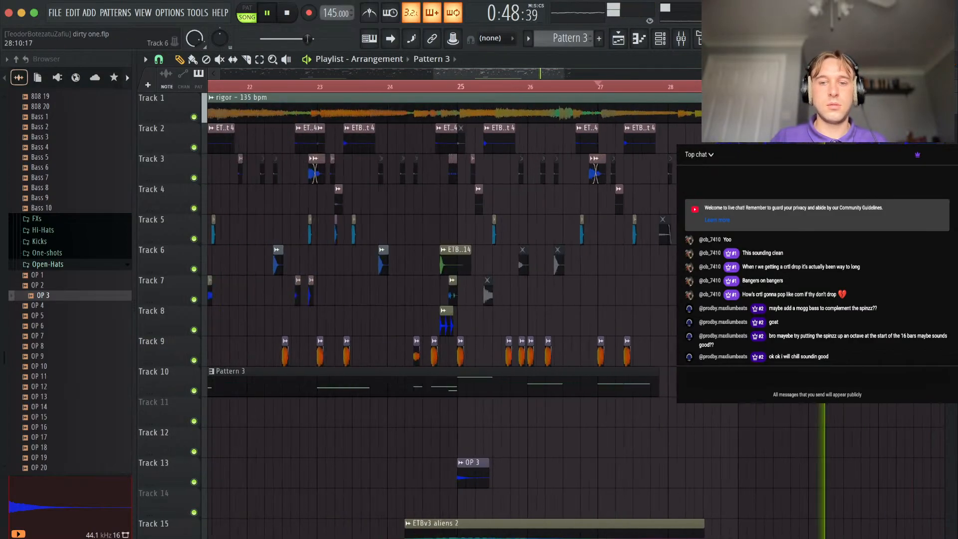
scroll(763, 277, up, 5)
scroll(762, 277, down, 2)
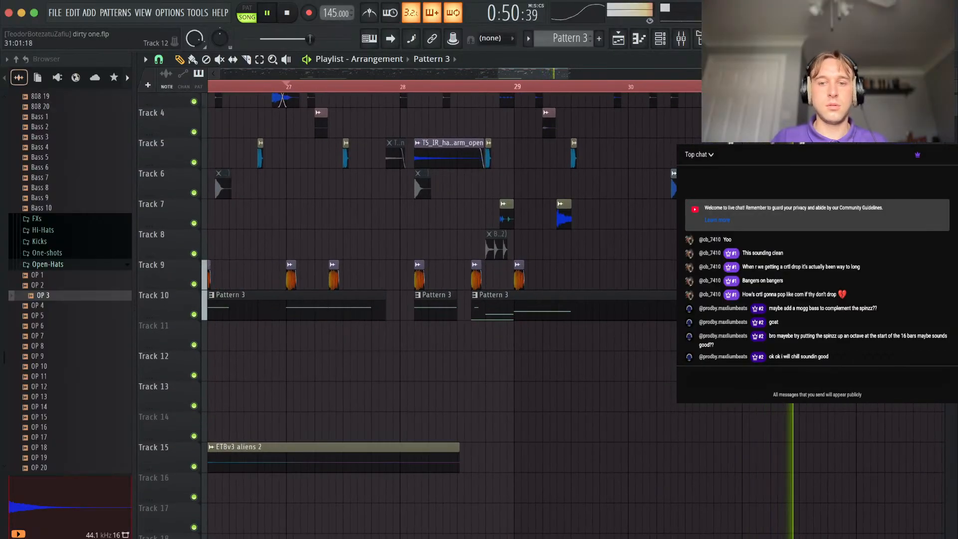
scroll(749, 277, up, 4)
double_click(374, 306)
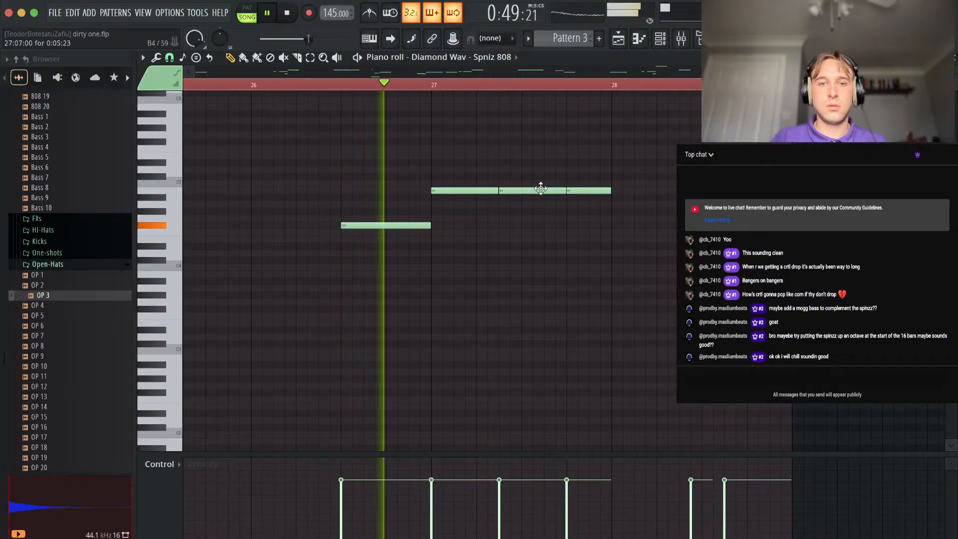
right_click(549, 190)
alt+right_click(589, 190)
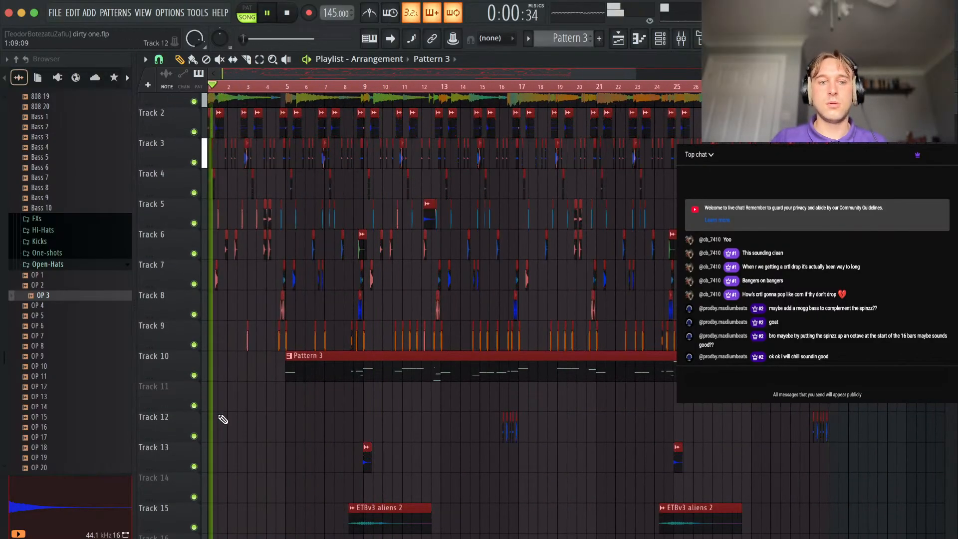
Extend the playback selection back to bar 1 and play the intro from the beginning.
super+click(276, 425)
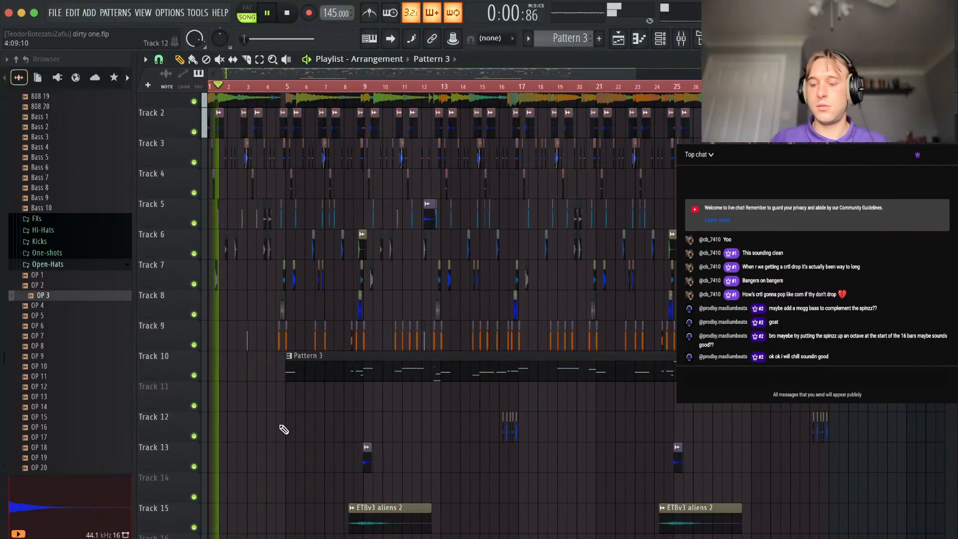
scroll(233, 374, up, 3)
scroll(283, 352, up, 1)
scroll(281, 349, up, 2)
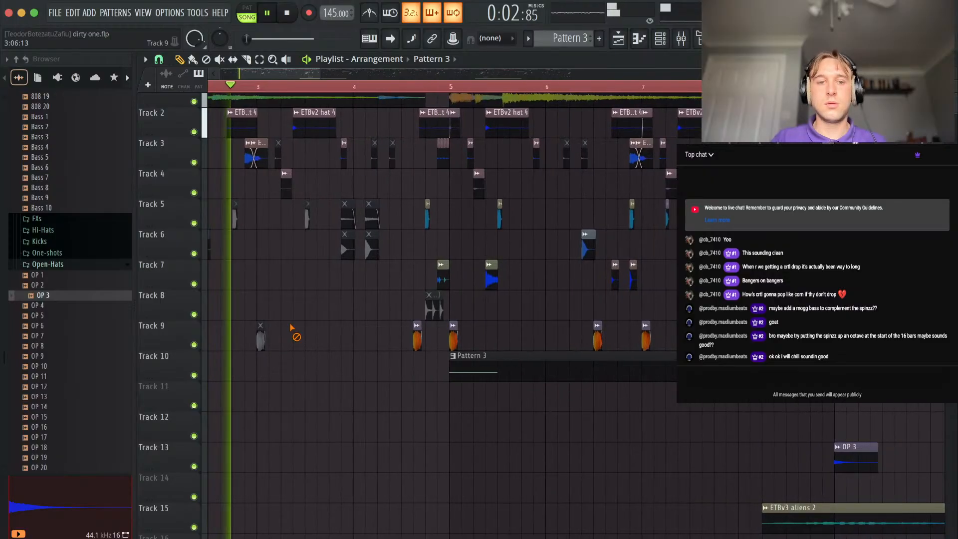
scroll(403, 326, up, 3)
right_click(363, 319)
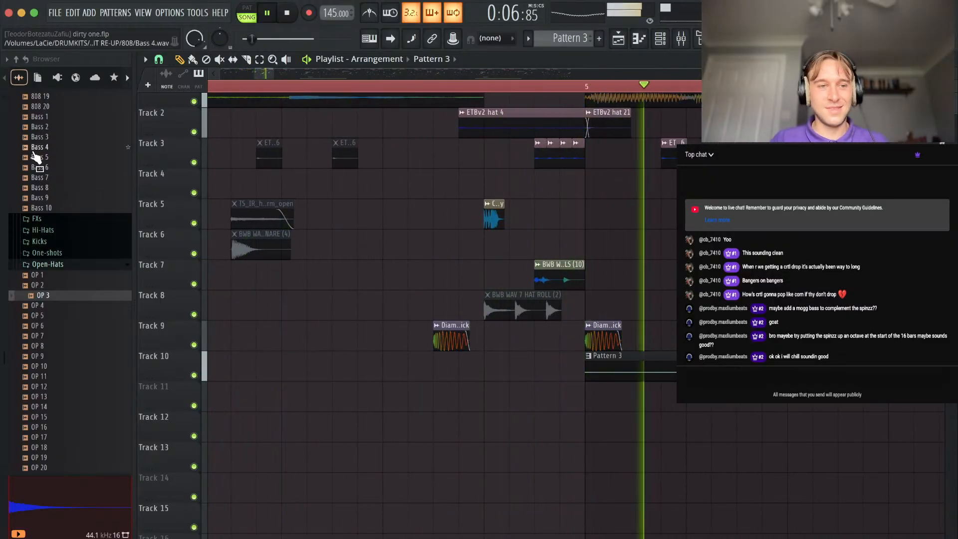
Collapse the DETROIT kit folder and search the sample browser for "yuh".
scroll(37, 156, up, 15)
click(50, 326)
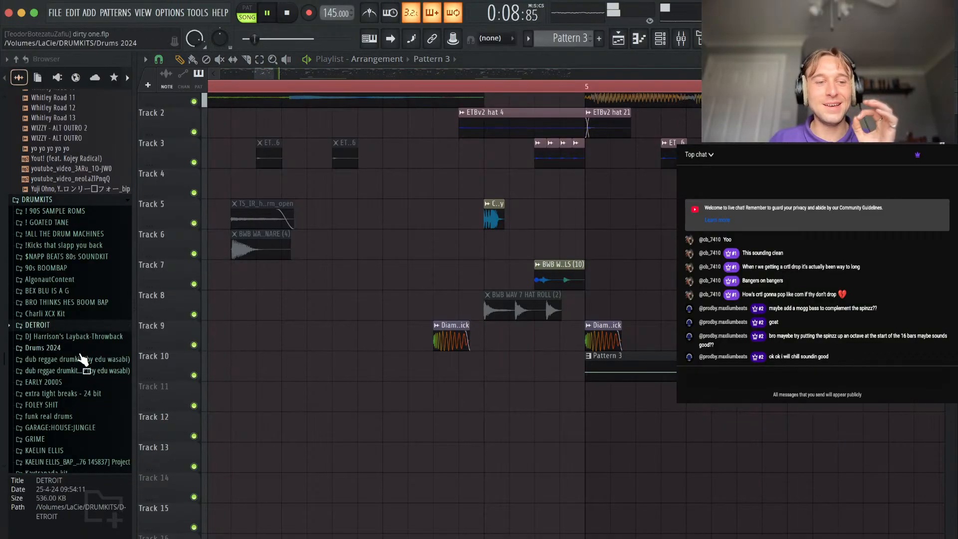
scroll(75, 390, down, 8)
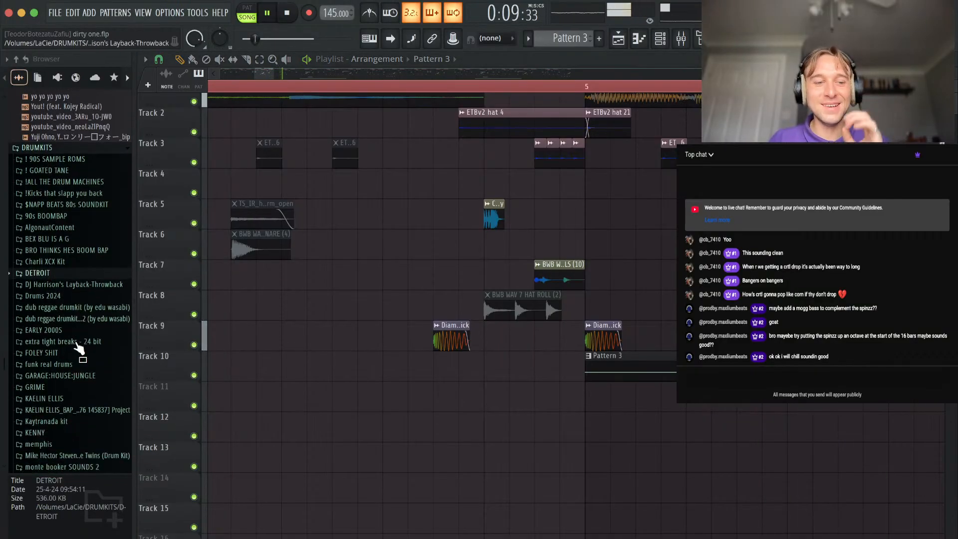
click(78, 538)
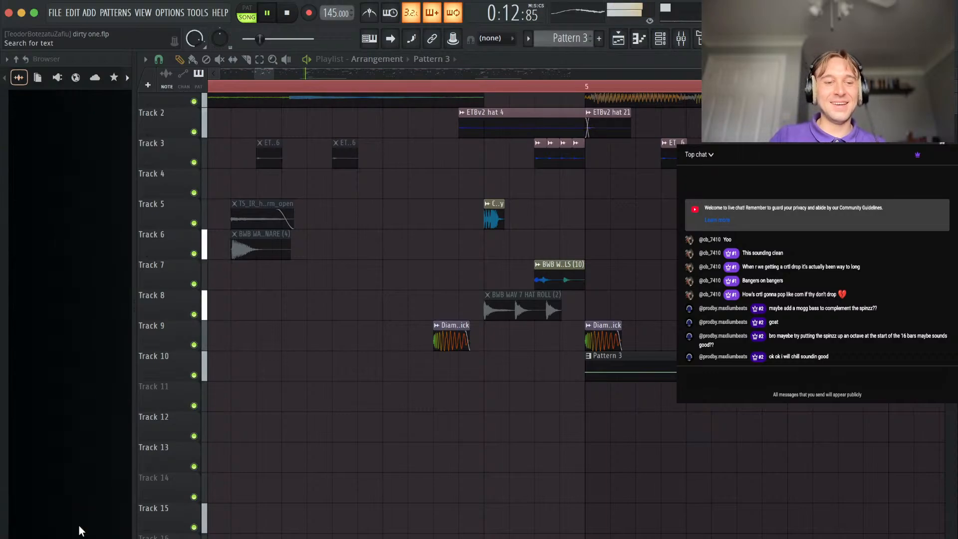
Audition the found yuh vocal samples, including yuhhhh (sfx), US_GM2_140_Bassloop_nyuho_Em, Chant (Yuh) and !ghosty - yuhhh.
click(43, 118)
click(43, 126)
click(40, 104)
click(40, 135)
click(47, 147)
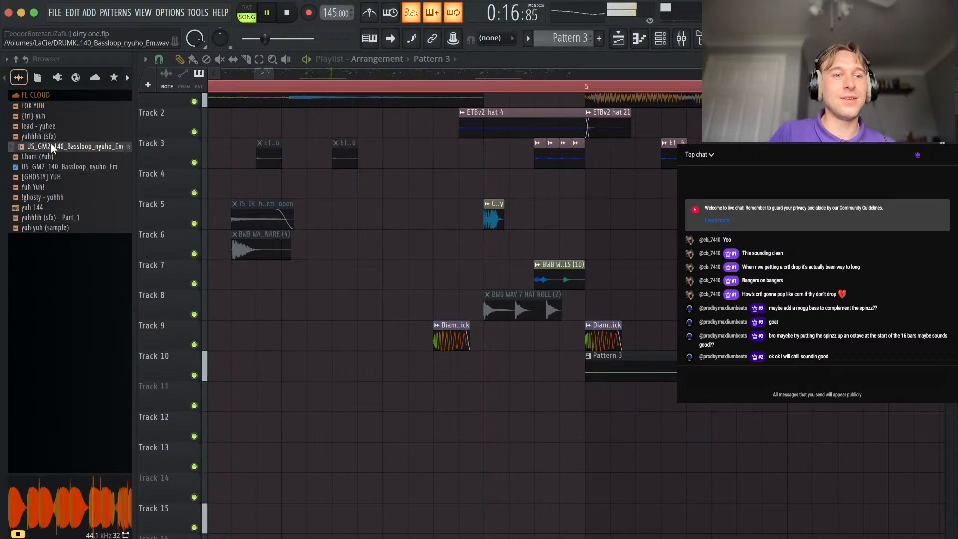
click(50, 156)
click(44, 165)
click(38, 157)
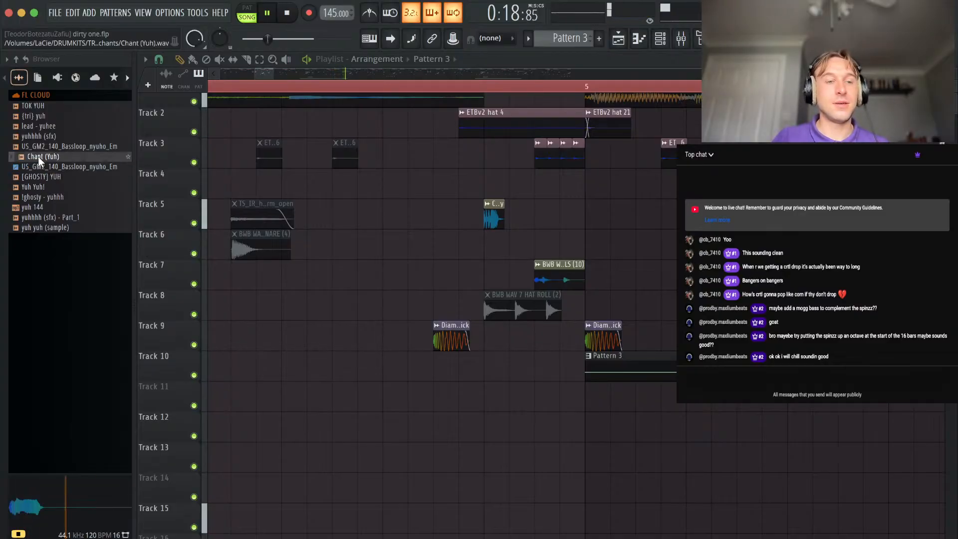
click(39, 196)
click(41, 217)
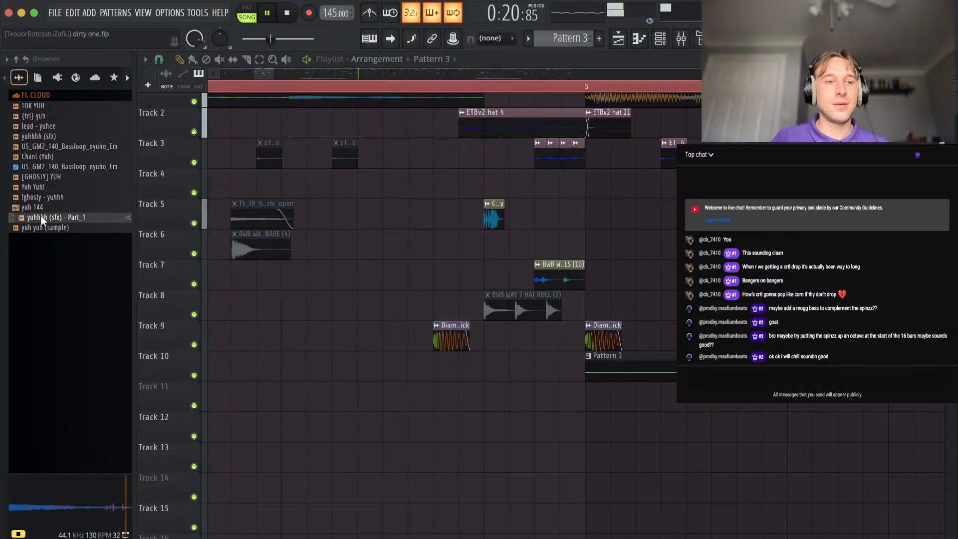
Compare yuh yuh (sample) and [GHOSTY] YUH with Chant (Yuh), and place Chant (Yuh) on Track 11 at step 13 of bar 4.
click(44, 227)
click(43, 175)
click(43, 156)
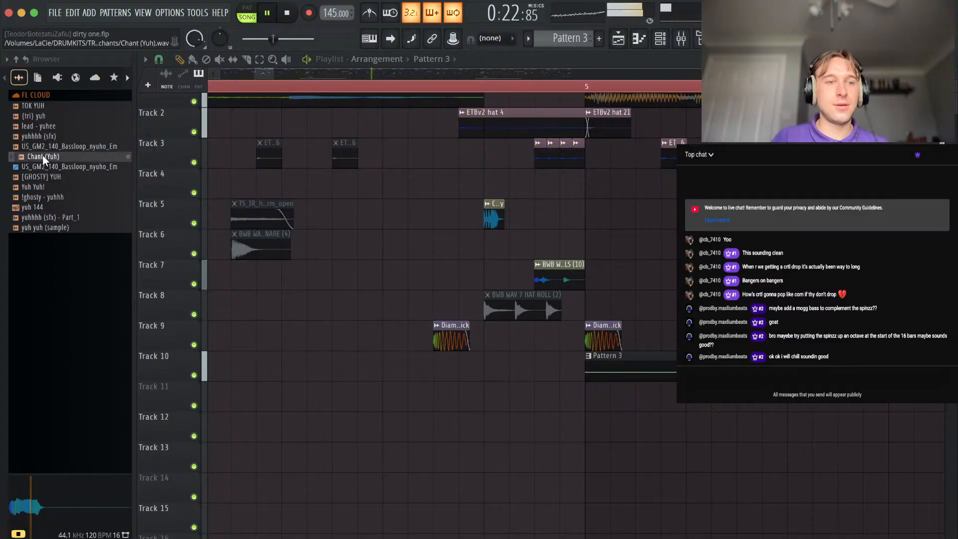
drag(43, 156, 543, 402)
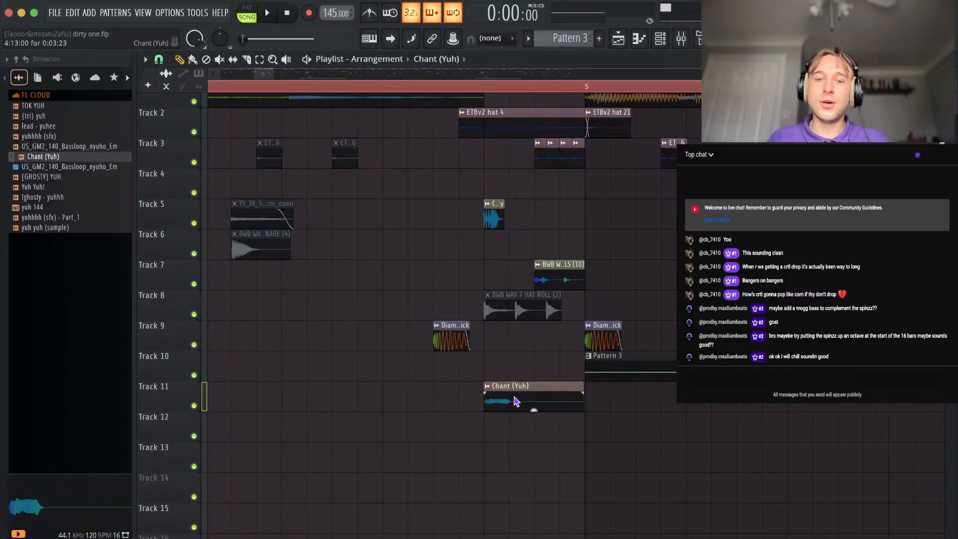
Lower the Chant (Yuh) clip's channel volume and audition it in the beat from step 11 of bar 4.
double_click(516, 401)
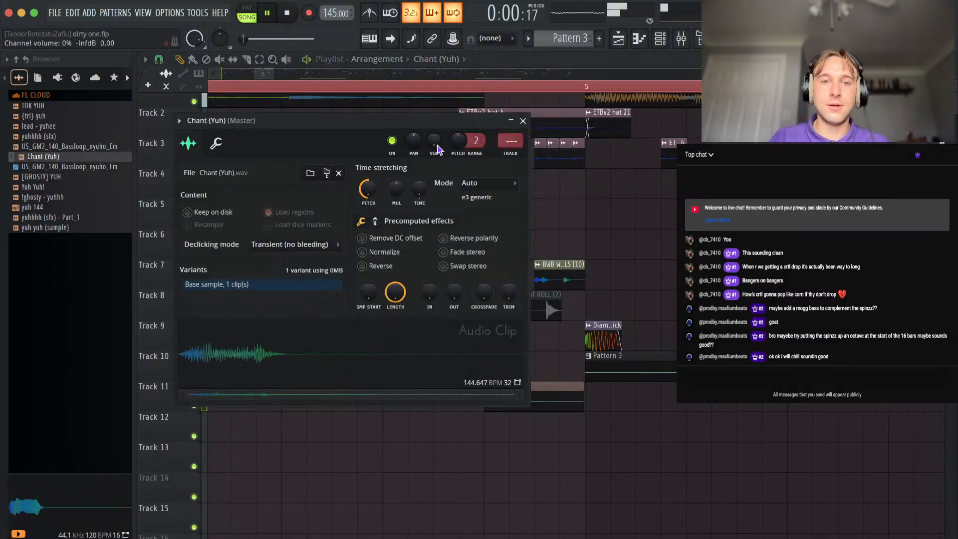
click(434, 87)
key(space)
double_click(507, 402)
key(space)
Raise the Chant (Yuh) clip's time-stretch multiplier while repeatedly playing the section from step 11 of bar 4.
key(space)
Set the Chant (Yuh) clip's stretching mode to Stretch, audition the result and close its settings.
key(space)
mouse_move(398, 198)
mouse_down()
mouse_move(399, 162)
mouse_move(398, 193)
mouse_up()
key(space)
key(space)
key(space)
key(space)
key(space)
key(space)
key(space)
key(space)
key(space)
key(space)
key(space)
key(space)
click(507, 181)
click(483, 219)
key(space)
key(space)
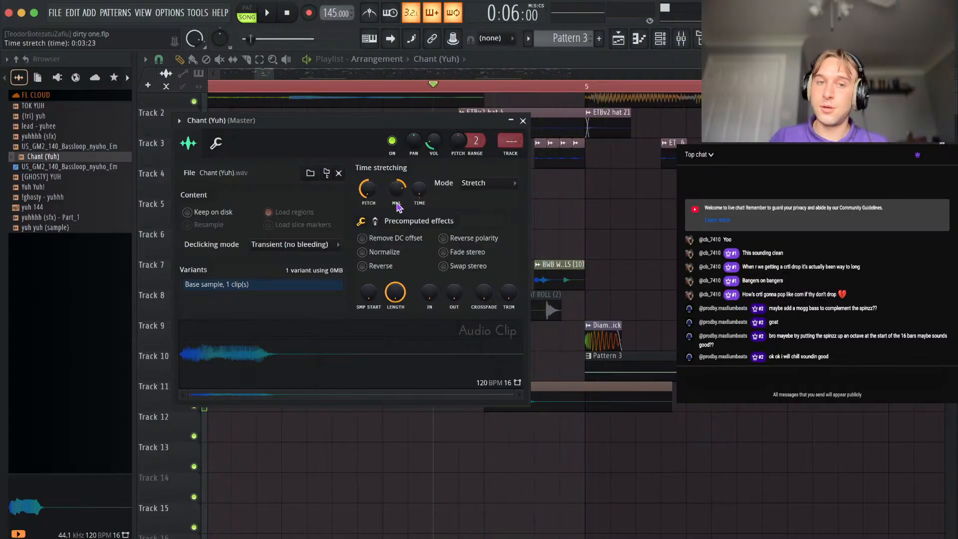
key(space)
key(space)
click(523, 121)
Trim the Chant (Yuh) clip on Track 11 to a length of 0:01:11 and replay the transition into bar 5.
key(space)
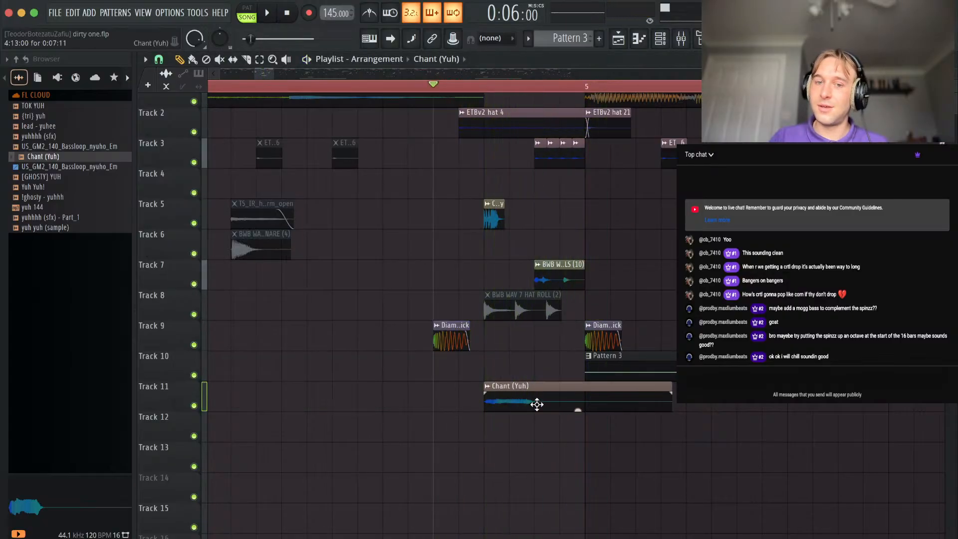
double_click(537, 403)
drag(667, 383, 521, 387)
key(space)
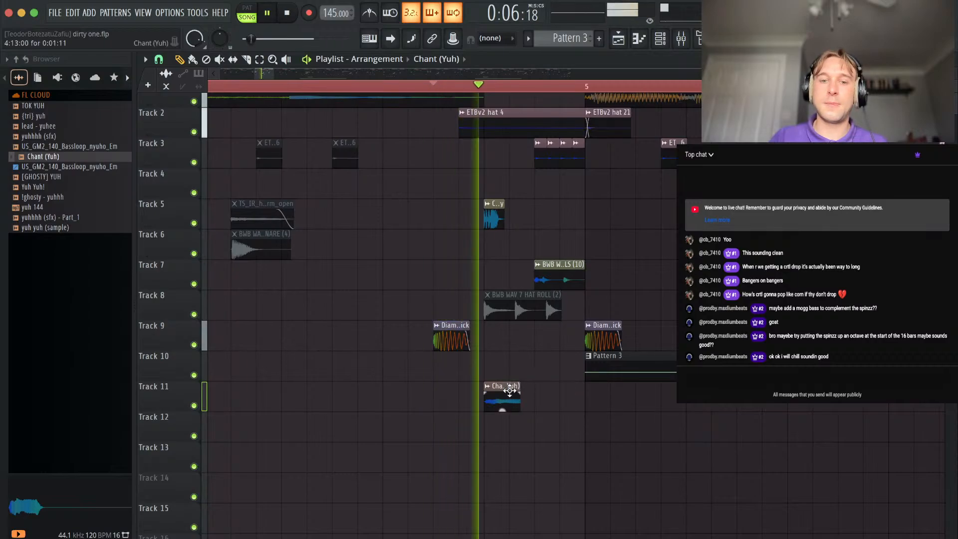
key(space)
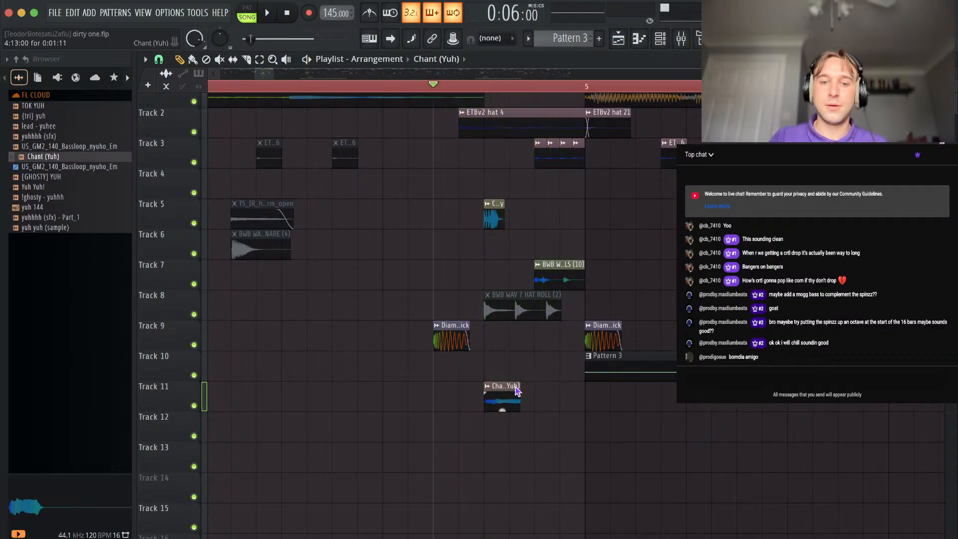
key(space)
Play the arrangement from bar 1 to check the intro with the added chant.
key(space)
key(space)
key(space)
scroll(529, 399, down, 2)
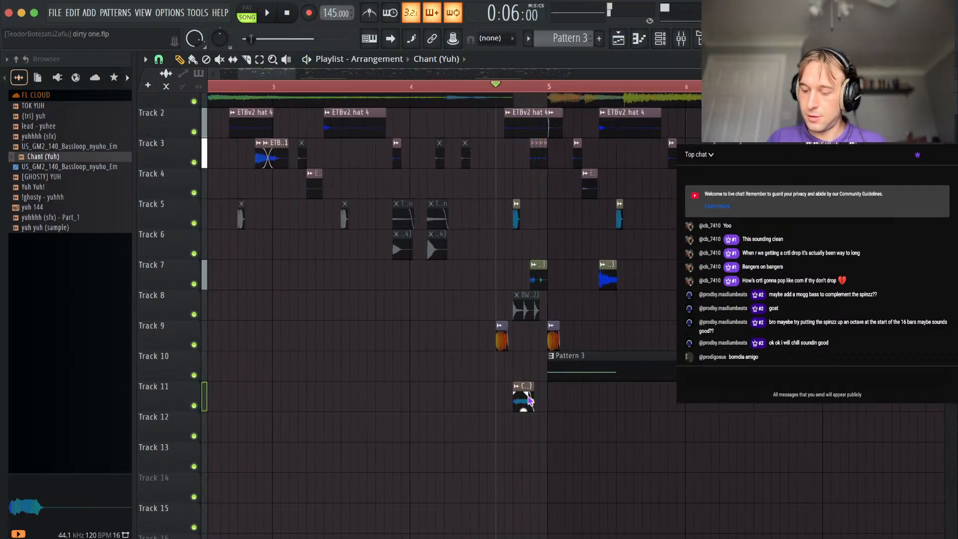
scroll(360, 186, down, 3)
key(space)
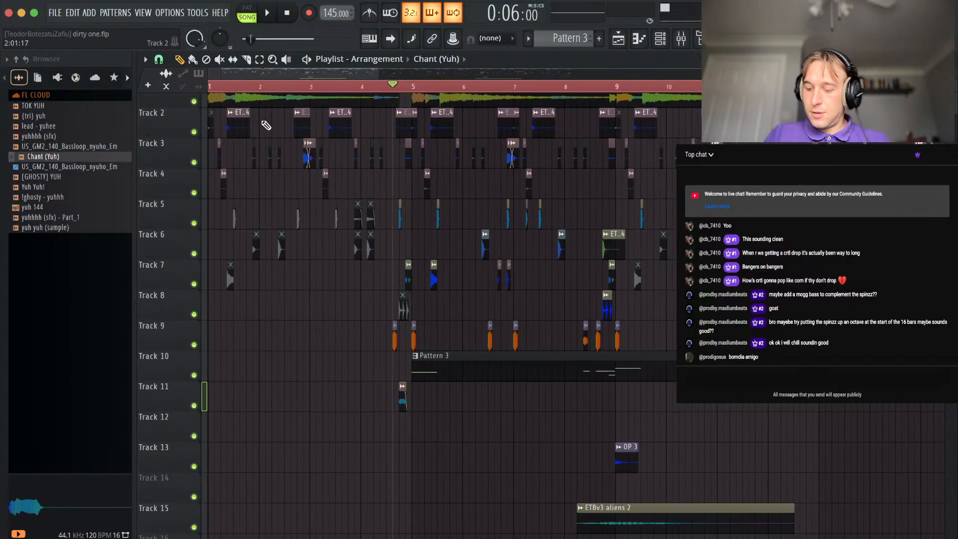
scroll(266, 125, down, 3)
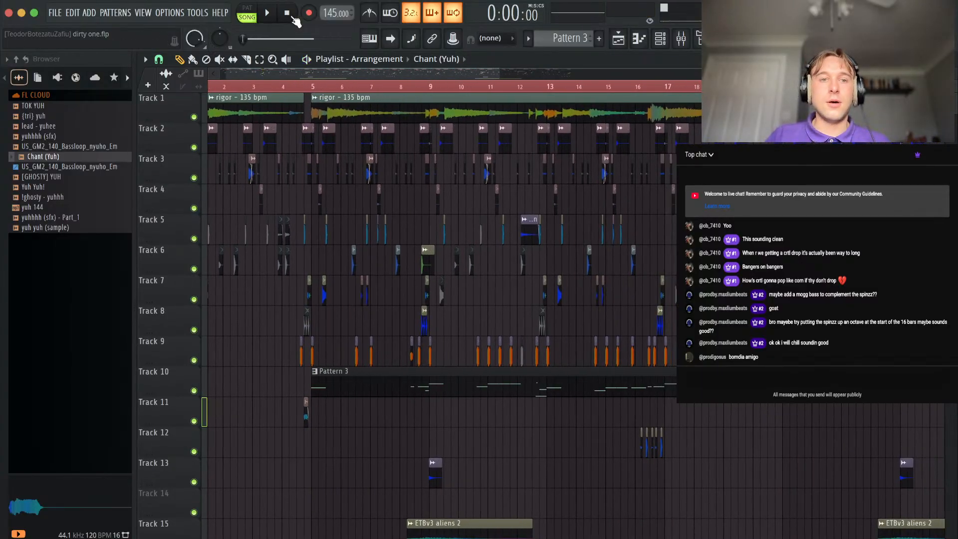
key(space)
scroll(283, 360, down, 2)
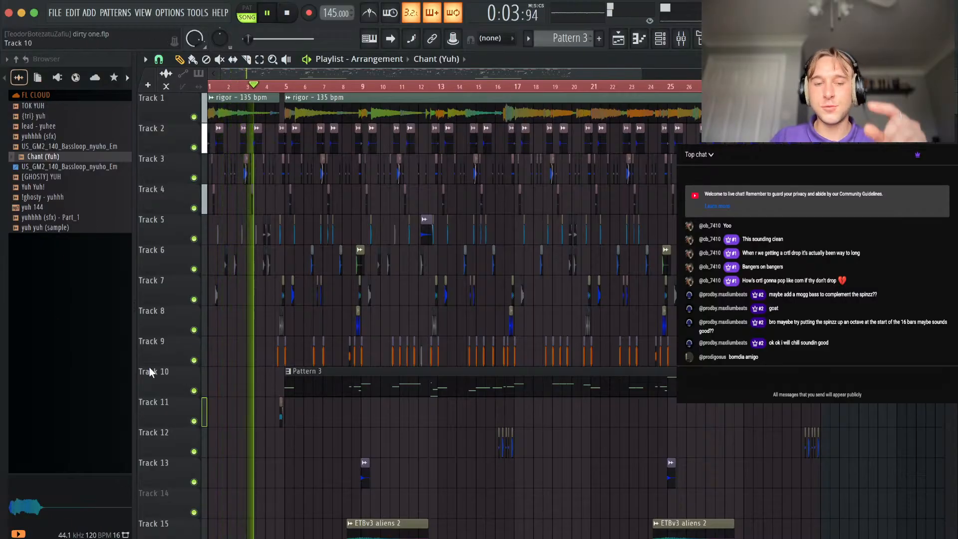
key(space)
Audition the (tri) yuh sample and look through the drum kit folders for more sounds.
click(41, 116)
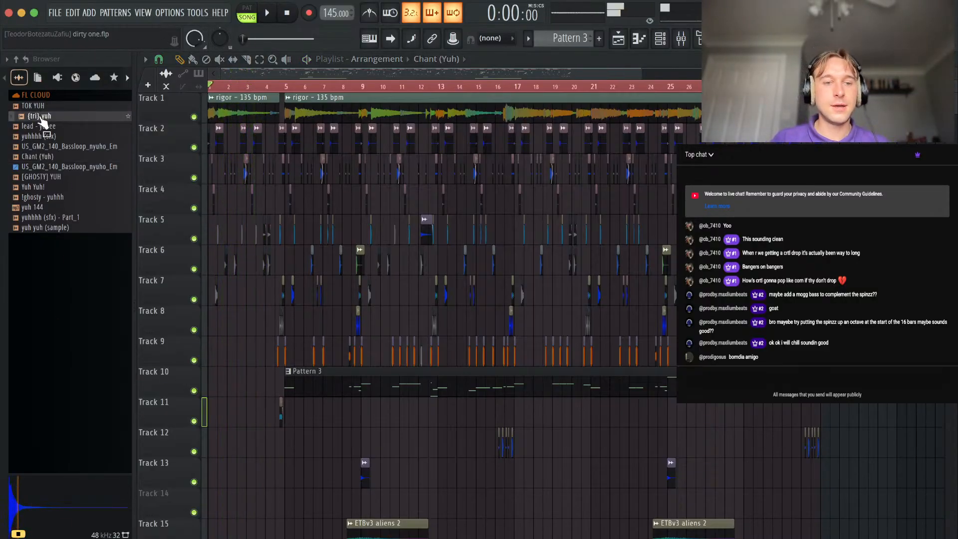
scroll(276, 427, up, 2)
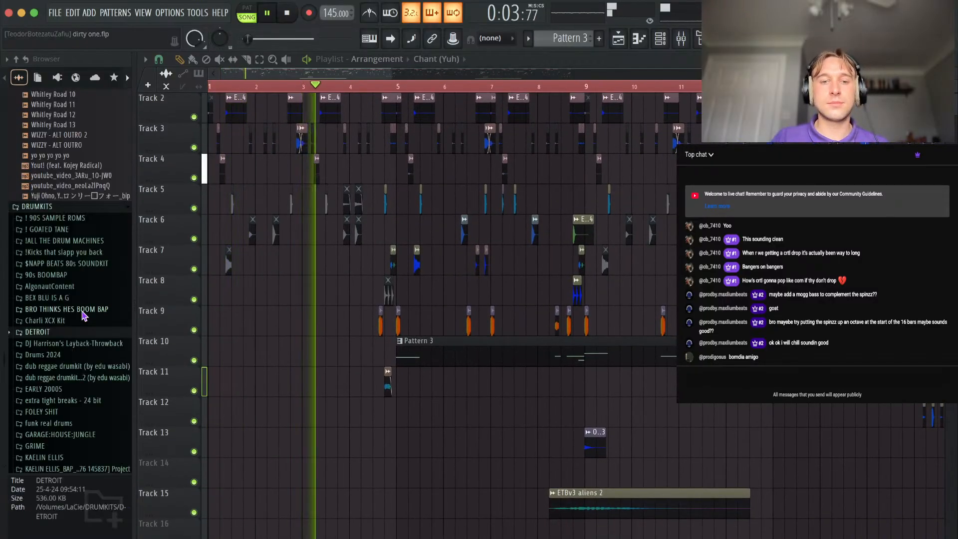
scroll(82, 289, down, 10)
scroll(82, 272, up, 8)
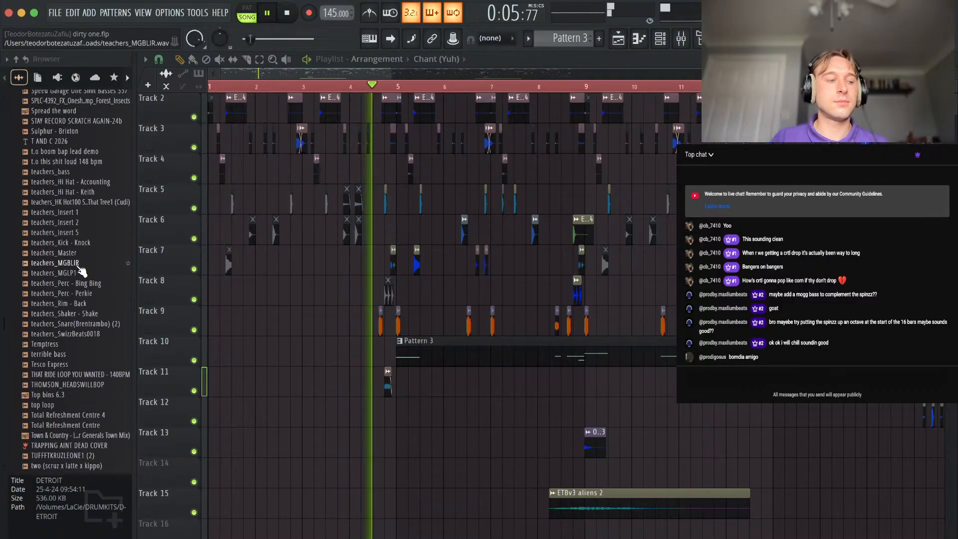
Examine the mixer levels during intro playback and inspect the kick track.
click(682, 40)
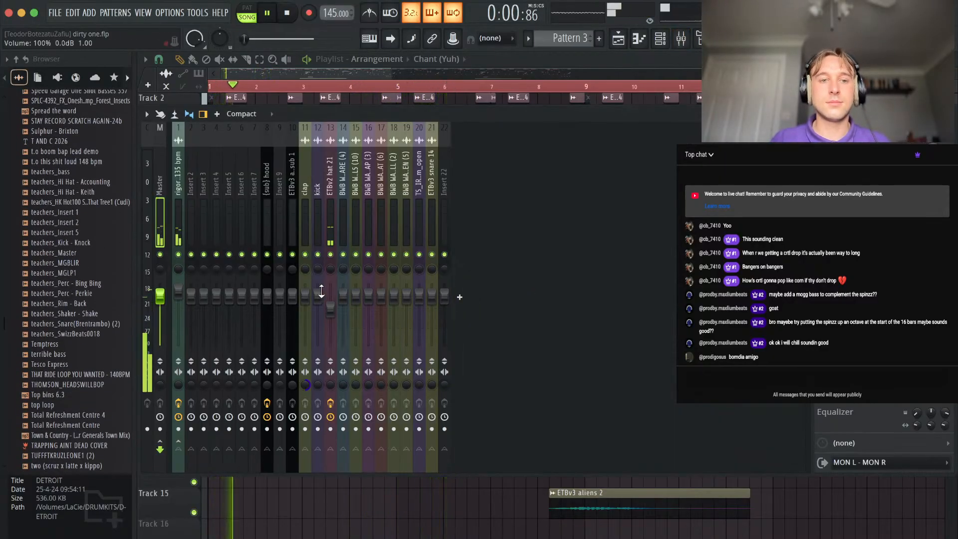
click(319, 225)
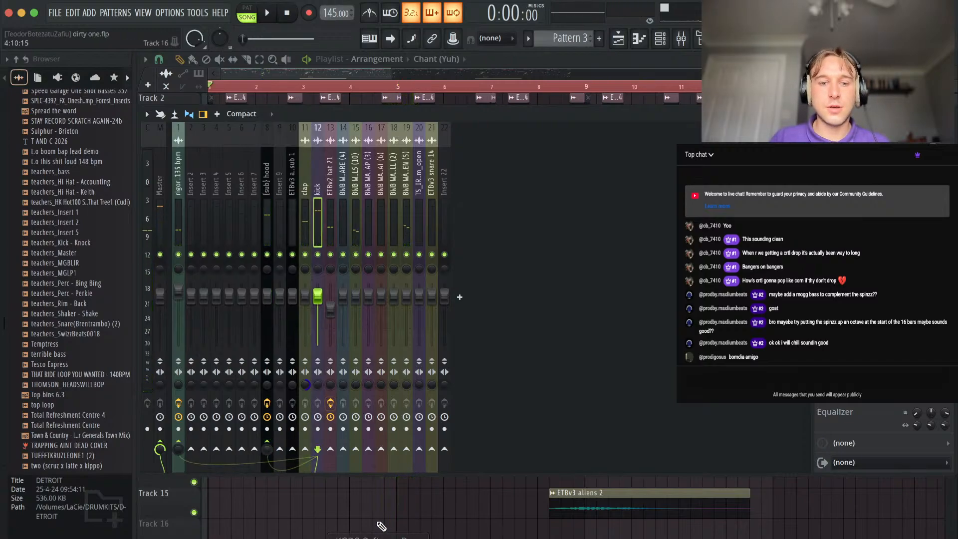
key(F9)
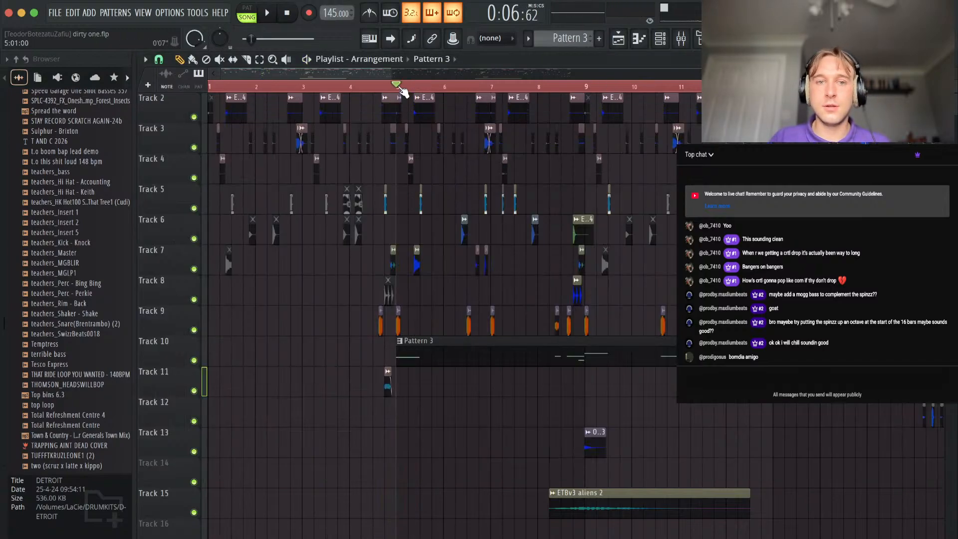
Show all channels in the channel rack and apply a slight time shift to the Diamond Wav - Spniz 808.
click(660, 40)
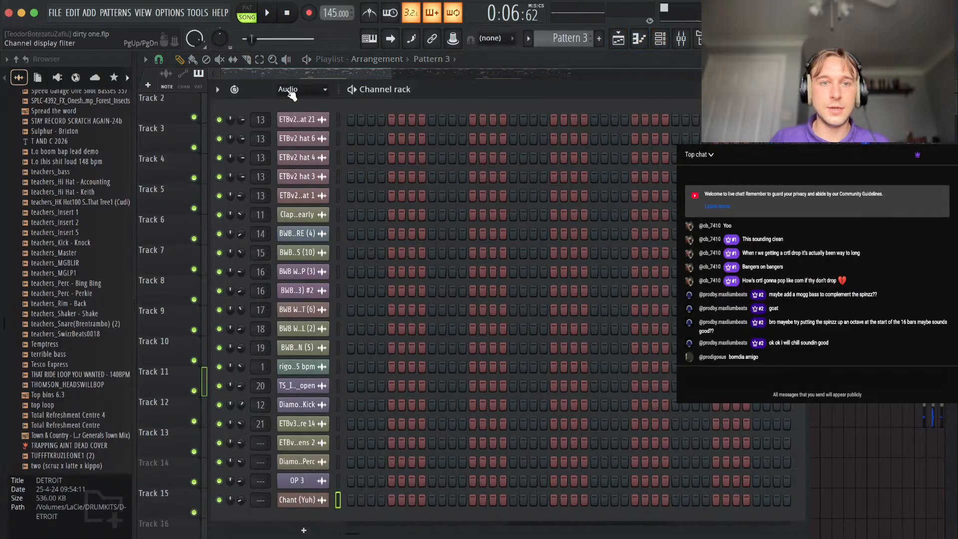
click(300, 104)
scroll(361, 431, down, 2)
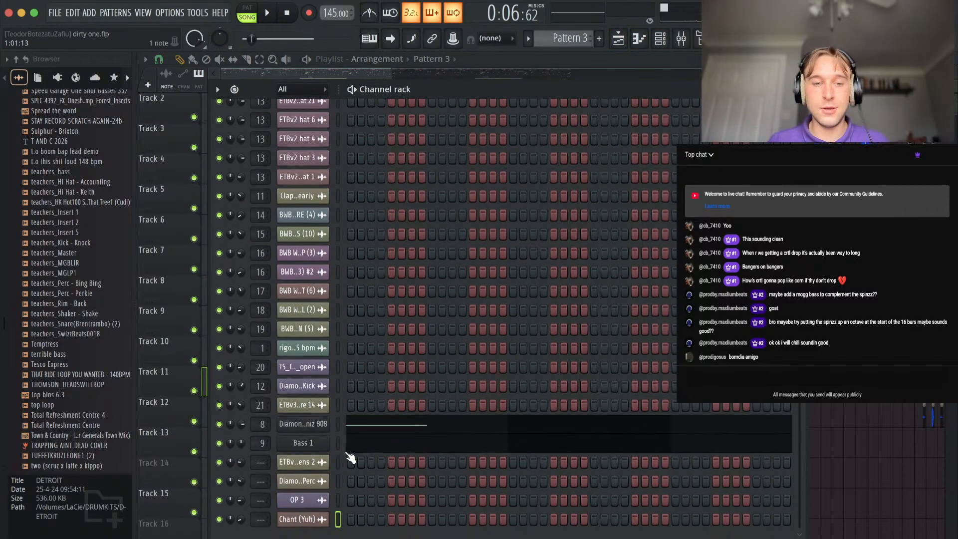
click(299, 425)
click(293, 195)
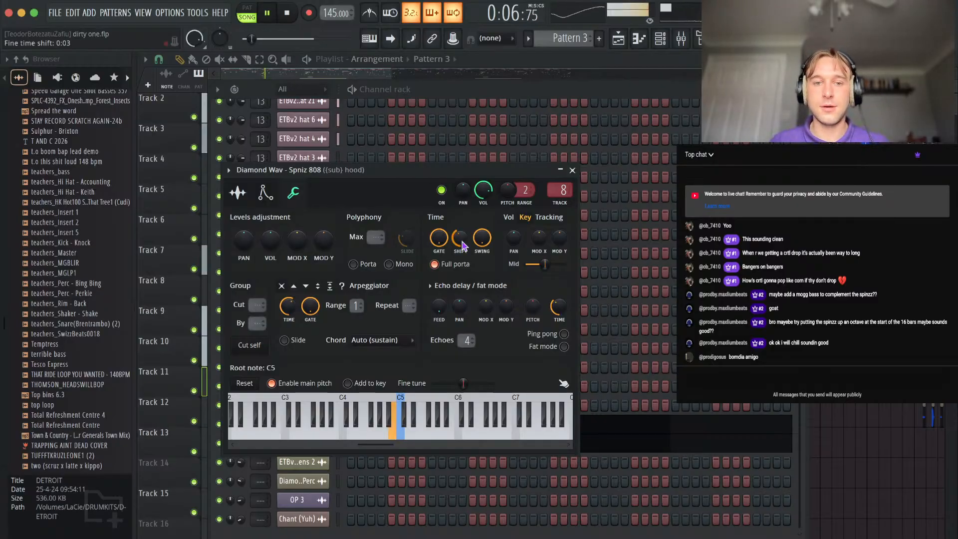
click(573, 171)
Solo the (sub) hood mixer track together with its linked kick and check the master level from bar 5.
click(682, 38)
key(space)
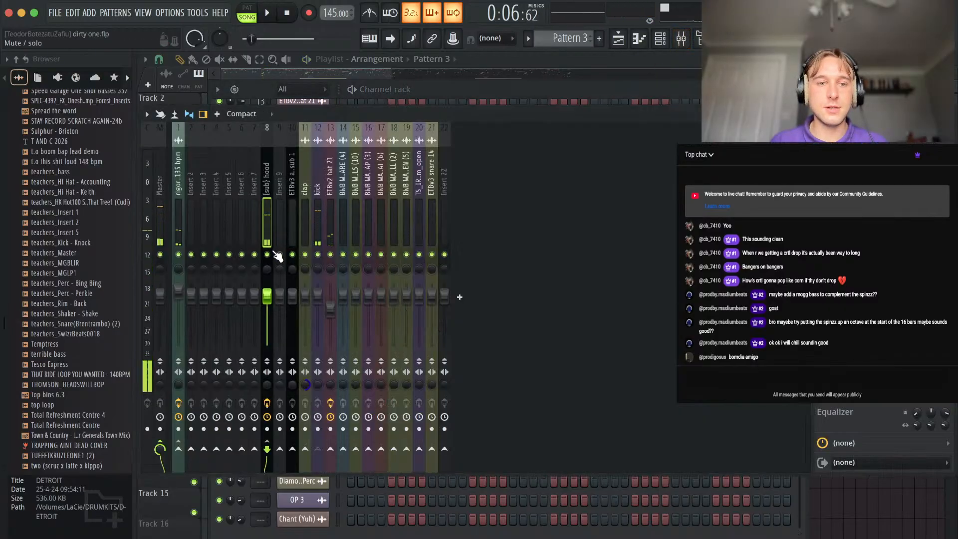
right_click(268, 254)
click(162, 218)
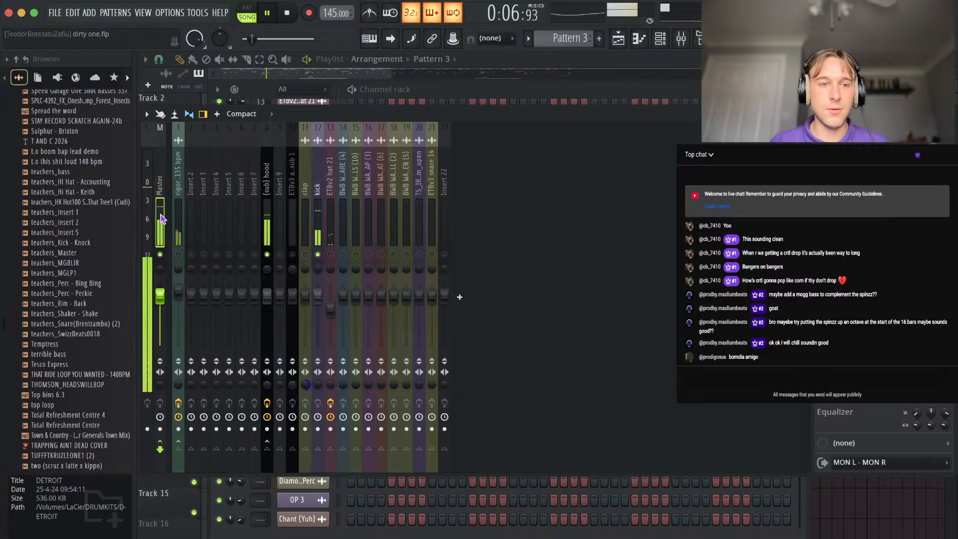
key(F9)
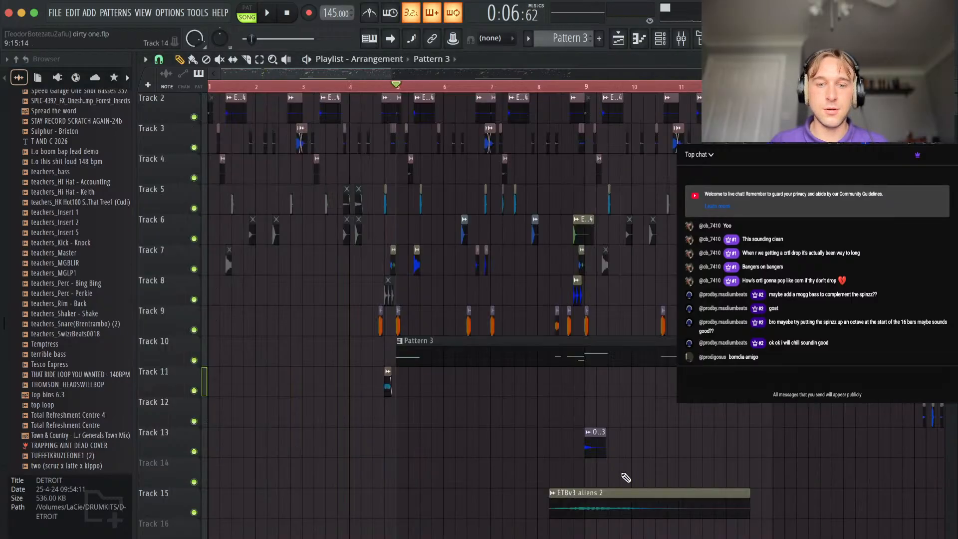
Reset the Diamond Wav - Spniz 808's time shift to zero and check the master peak level for comparison.
click(659, 43)
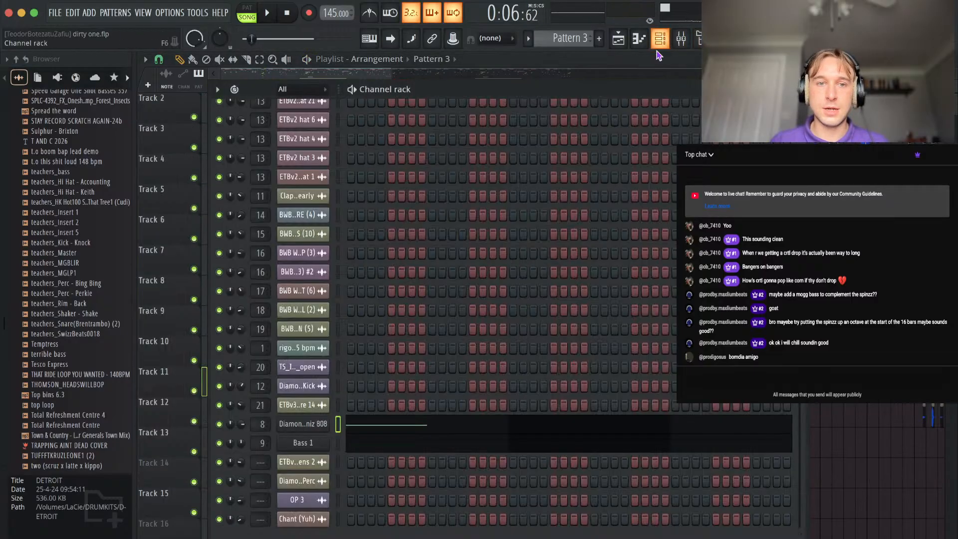
click(311, 426)
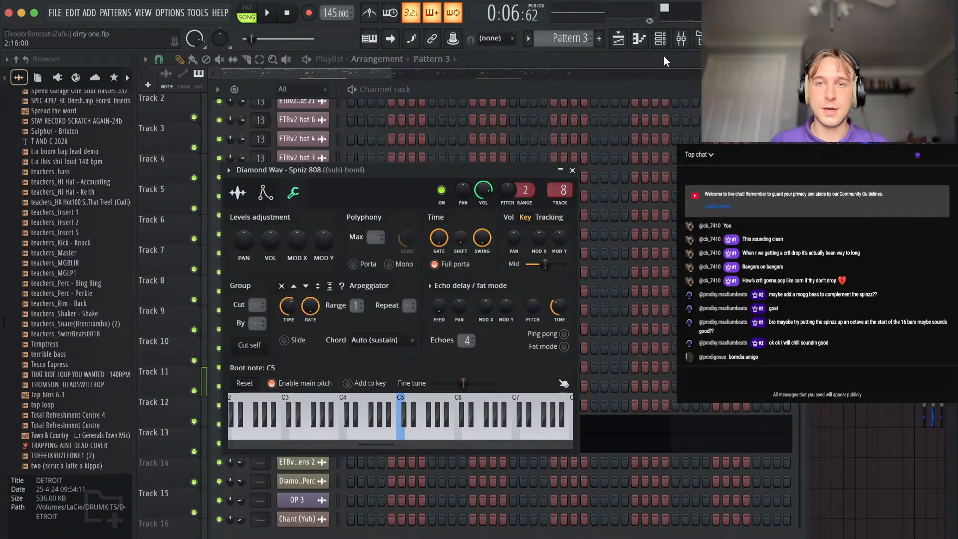
click(681, 39)
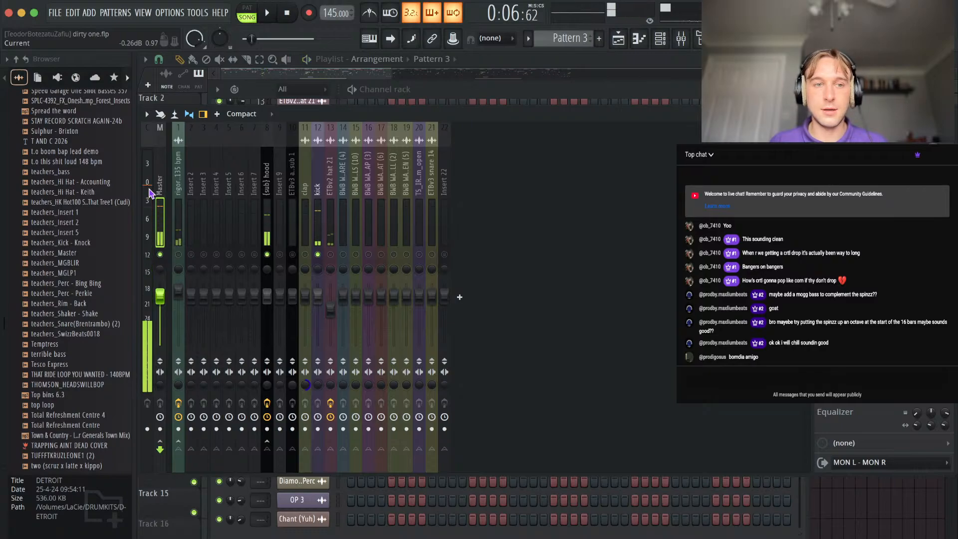
click(262, 536)
Set the Diamond Wav - Spniz 808's fine time shift to 0:02 and check the master level during playback.
click(310, 426)
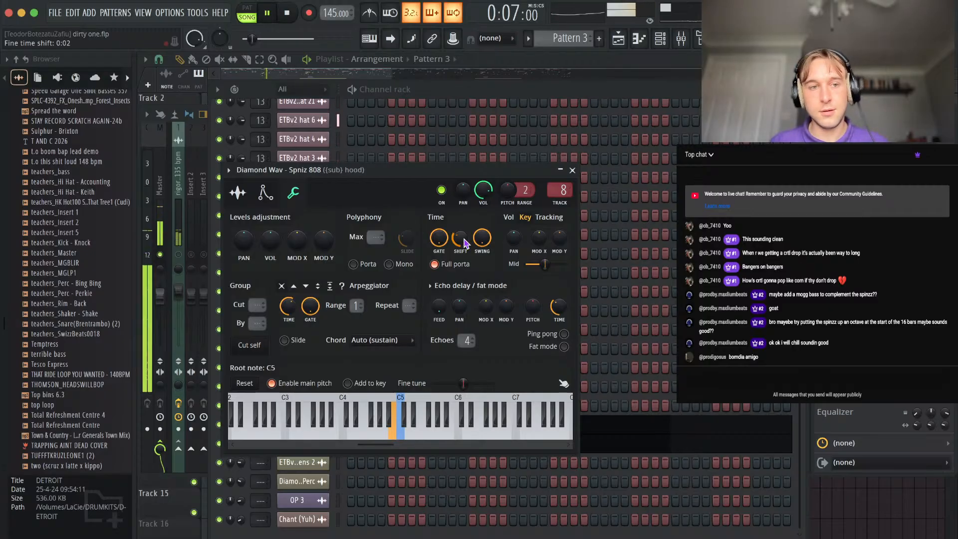
key(space)
click(161, 208)
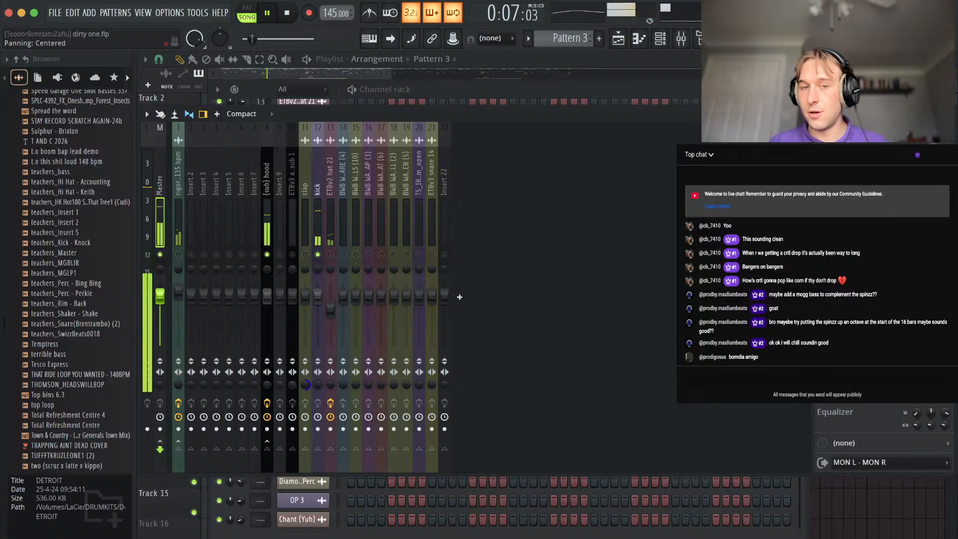
key(space)
Replay the soloed section from bar 5 while inspecting the kick and (sub) hood tracks.
click(320, 232)
key(space)
key(space)
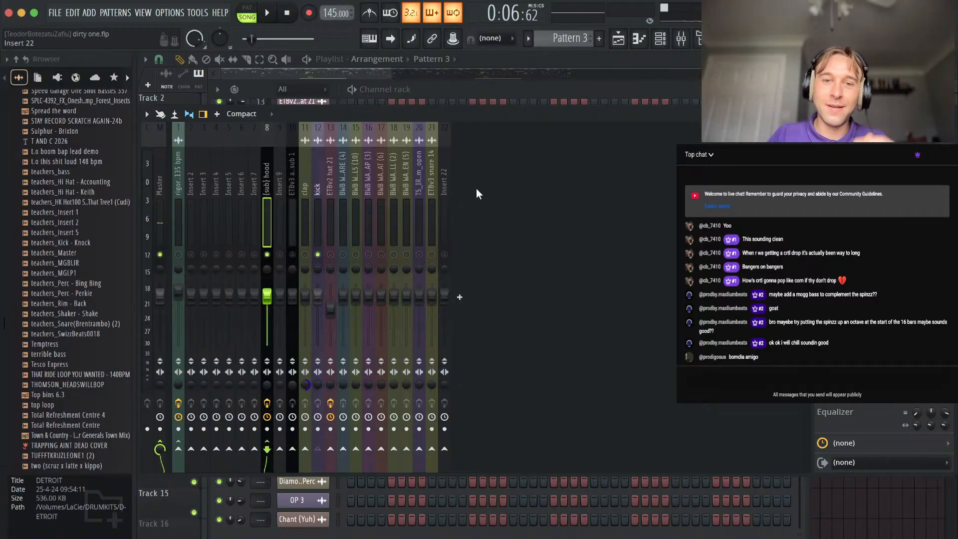
Add a Fruity Limiter to the (sub) hood track and set it up as a compressor on sidechain 1, adjusting its threshold during playback.
click(822, 180)
click(80, 12)
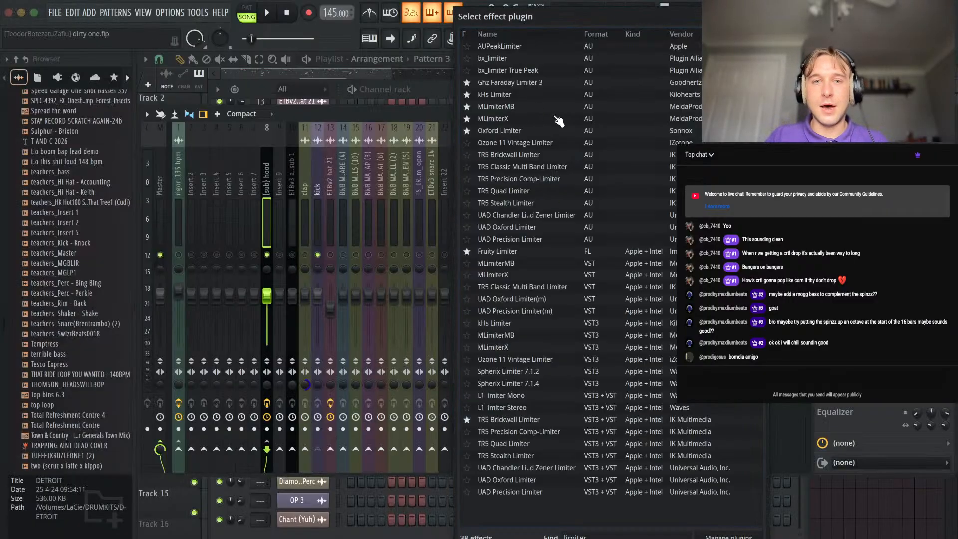
double_click(493, 251)
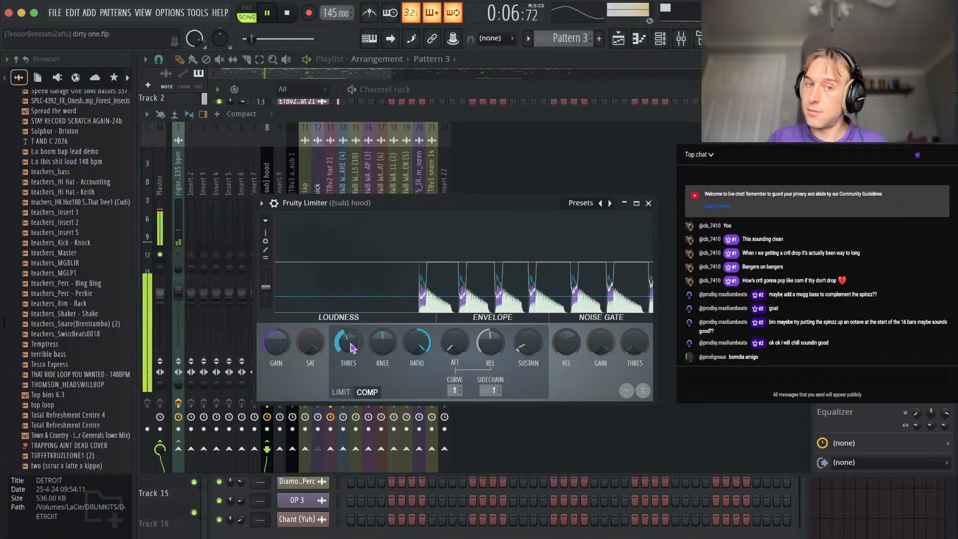
click(649, 204)
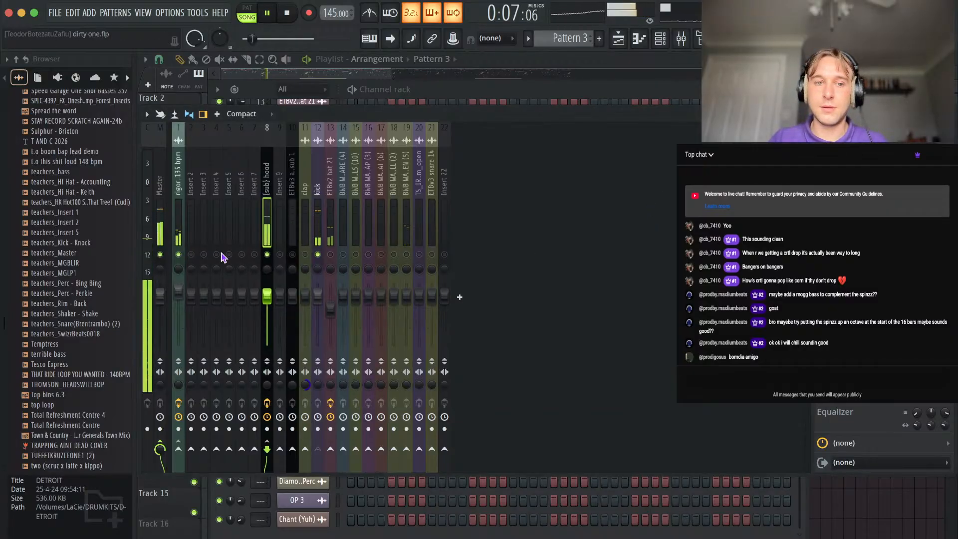
Stop playback and add a Fruity Soft Clipper to the Master track.
click(160, 215)
click(822, 151)
key(space)
click(43, 13)
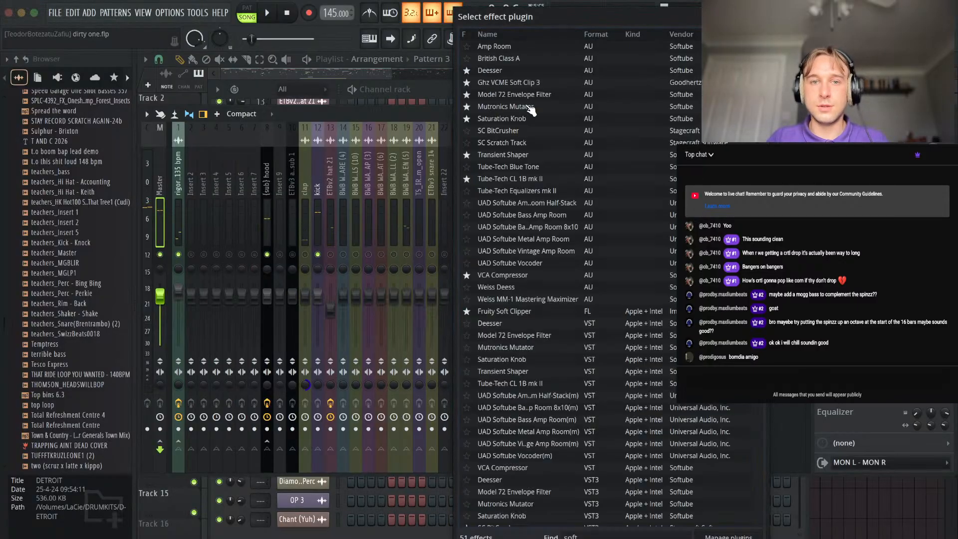
text(cli)
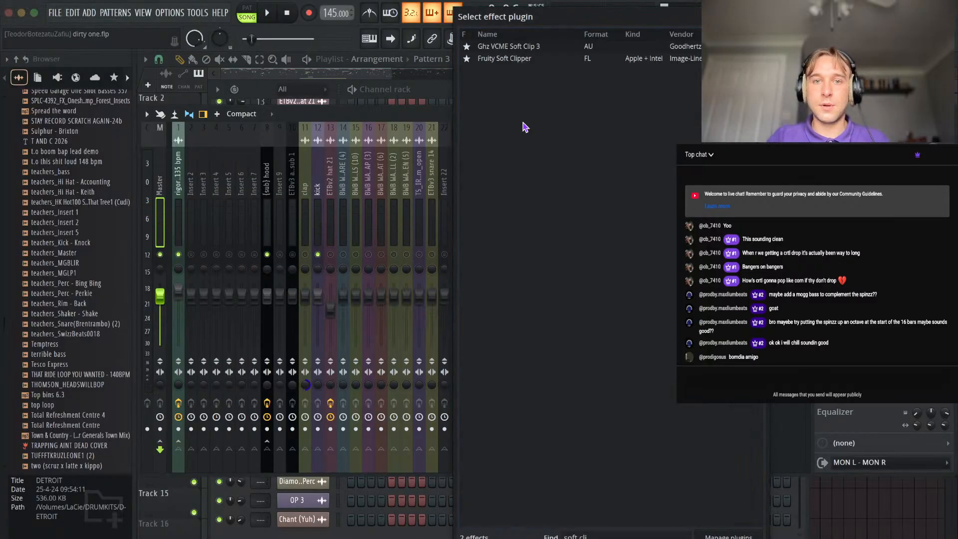
double_click(510, 58)
drag(227, 172, 227, 163)
click(341, 121)
Search the effect plugins again for the Master track, load Fruity Soft Clipper and adjust its threshold during playback.
click(824, 320)
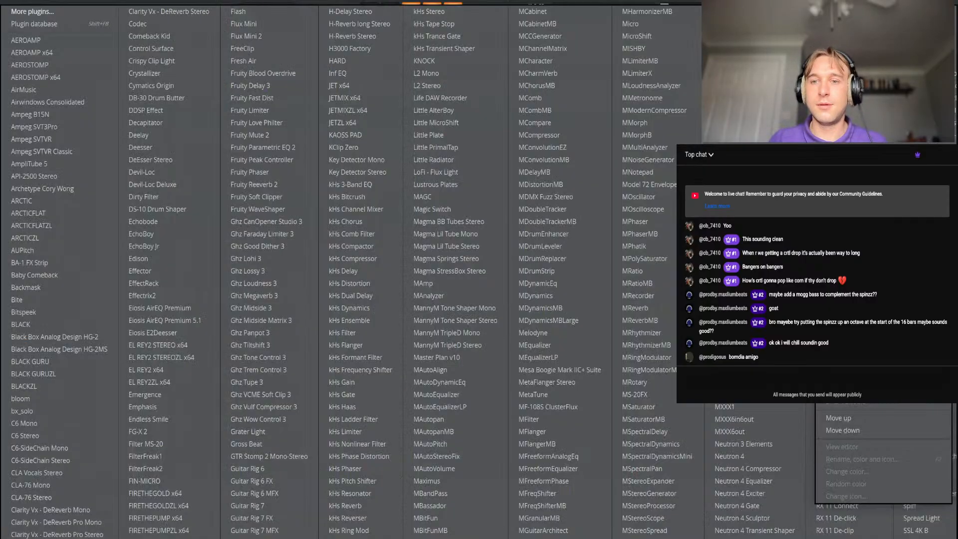
click(87, 6)
click(824, 152)
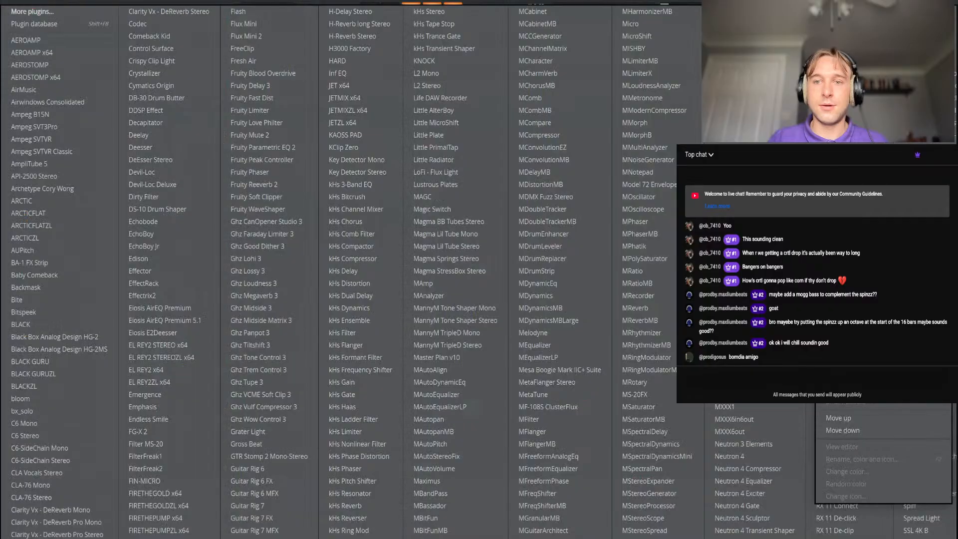
click(35, 11)
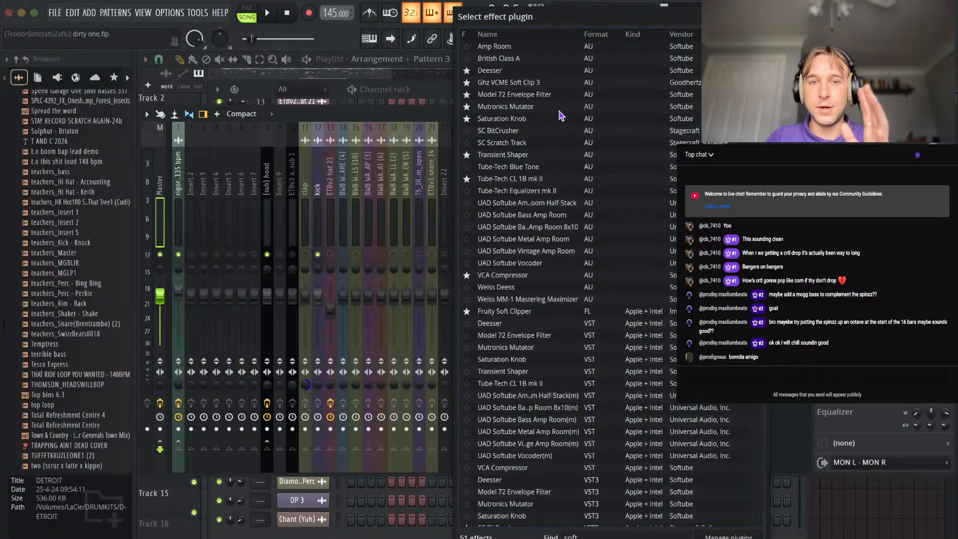
text(cl)
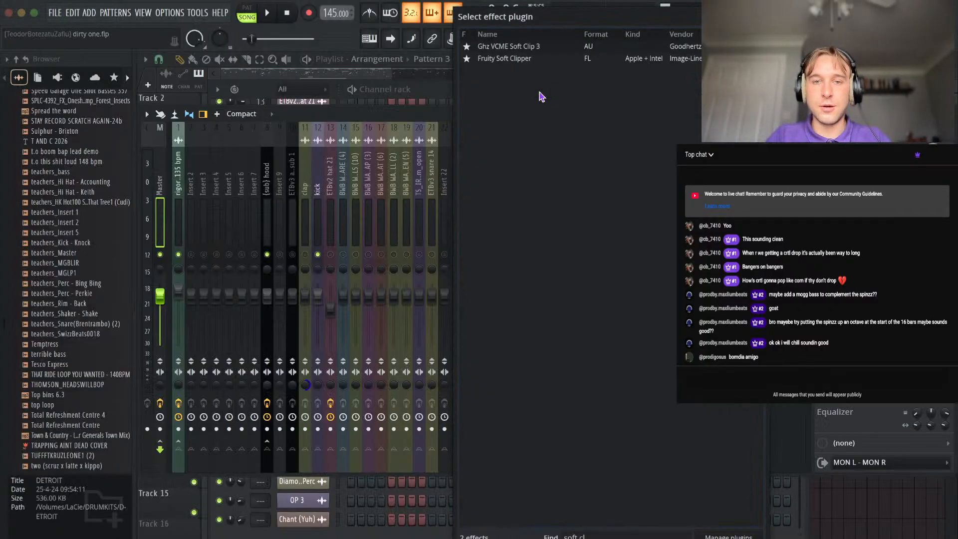
double_click(523, 61)
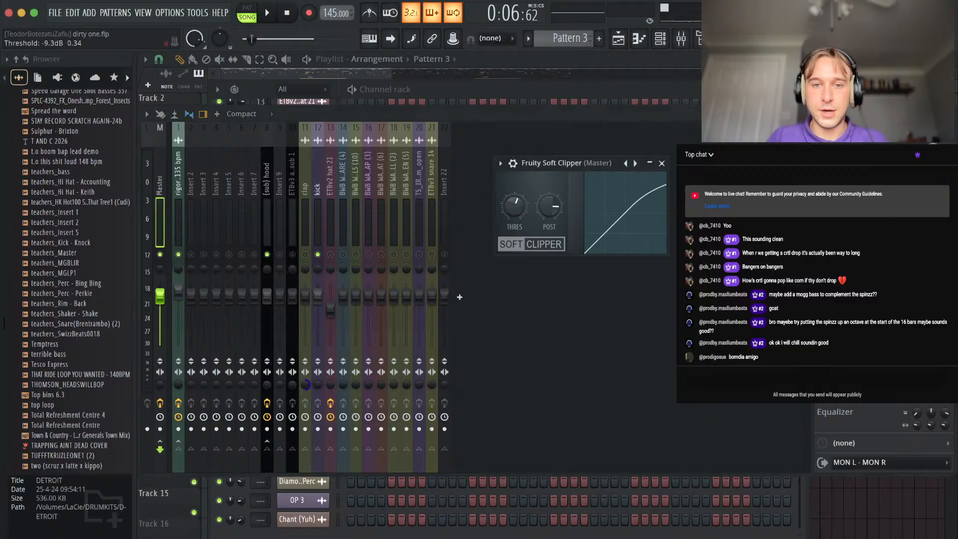
key(space)
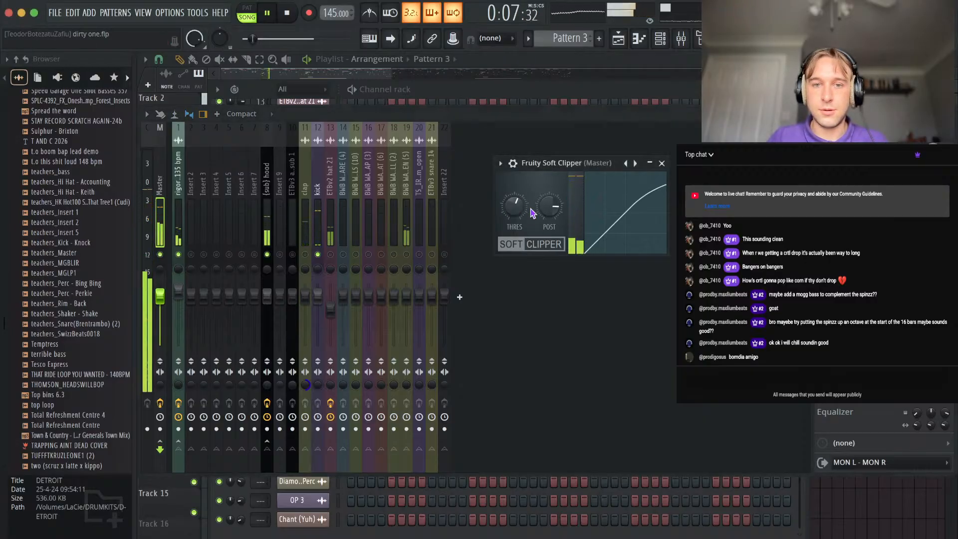
drag(504, 213, 507, 212)
key(space)
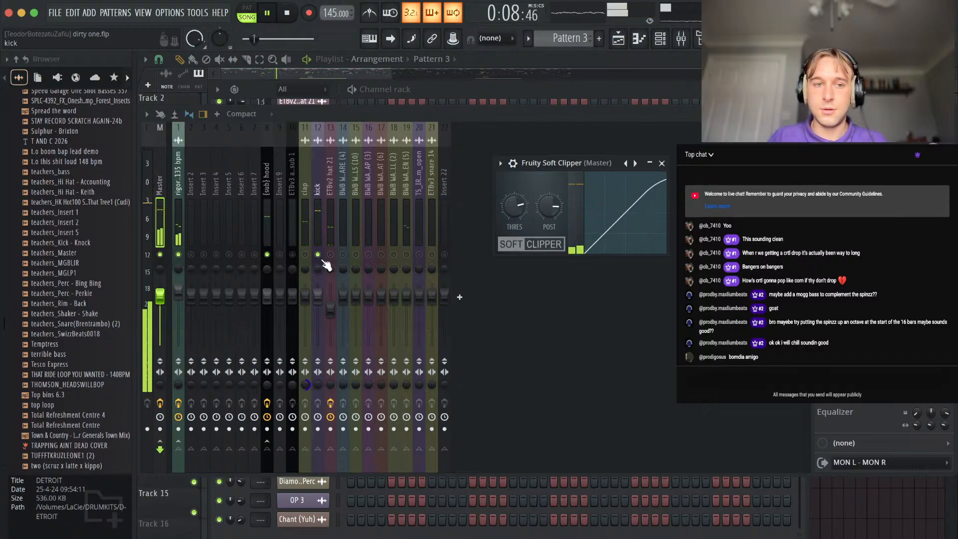
Review the playlist arrangement while it plays, from around bar 7 to bar 16.
right_click(864, 514)
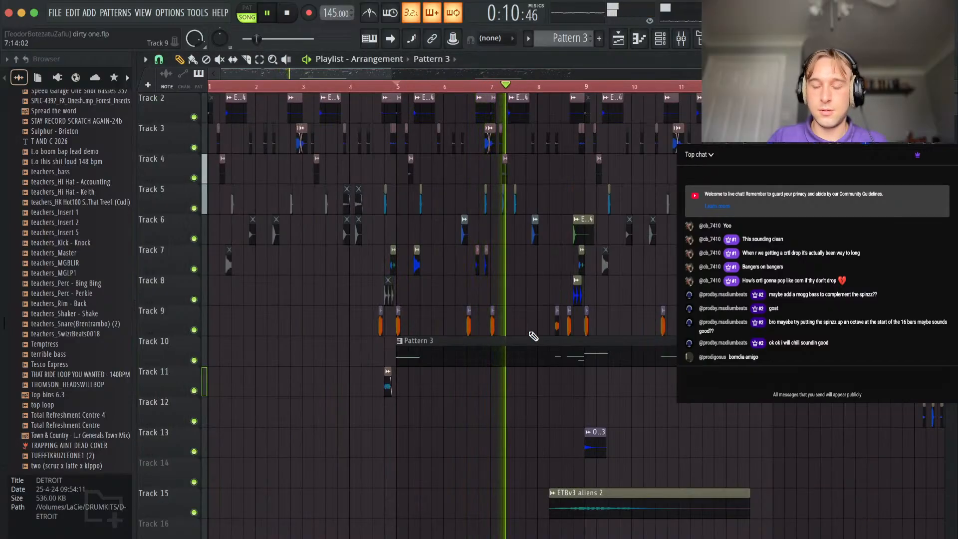
scroll(534, 337, up, 3)
scroll(534, 336, down, 3)
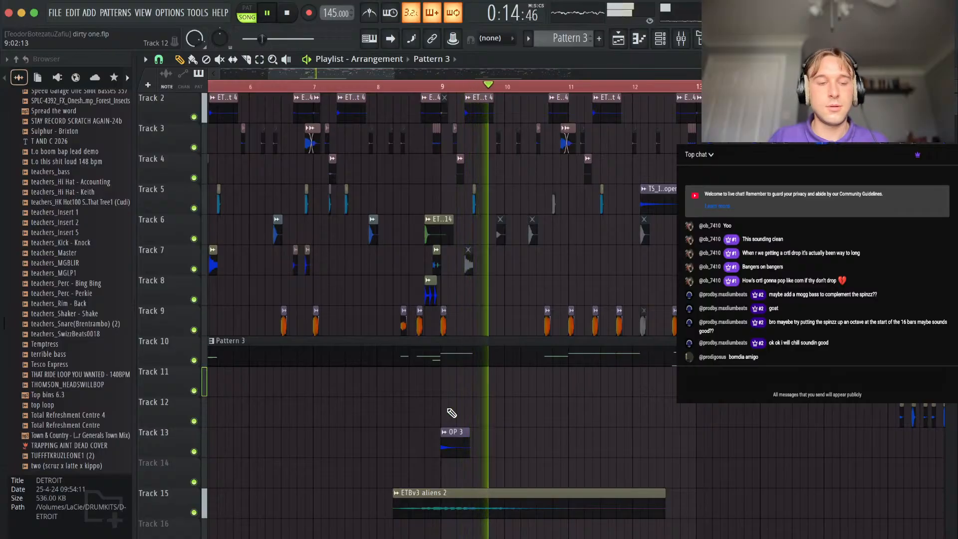
scroll(90, 311, up, 15)
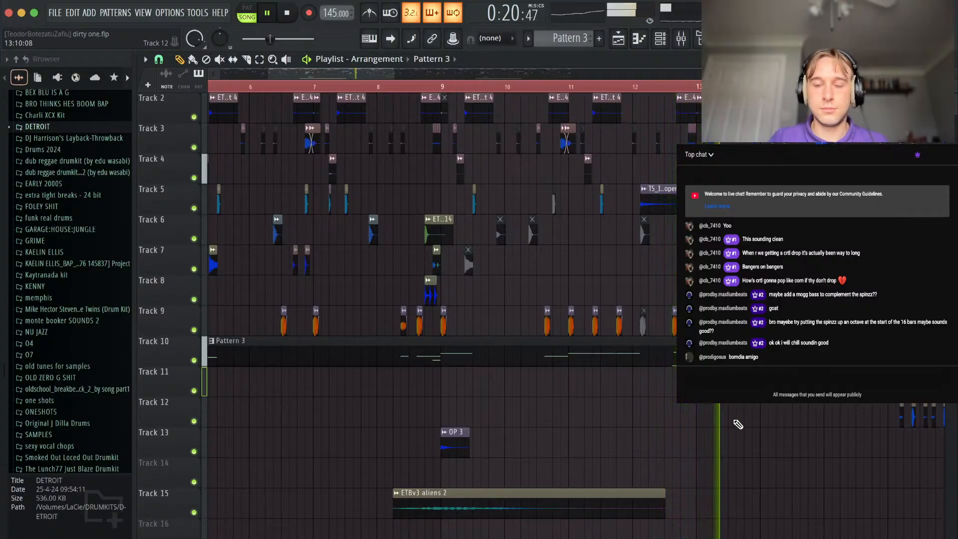
scroll(738, 423, right, 3)
scroll(738, 424, down, 1)
scroll(668, 300, up, 2)
scroll(667, 300, right, 2)
scroll(668, 299, down, 5)
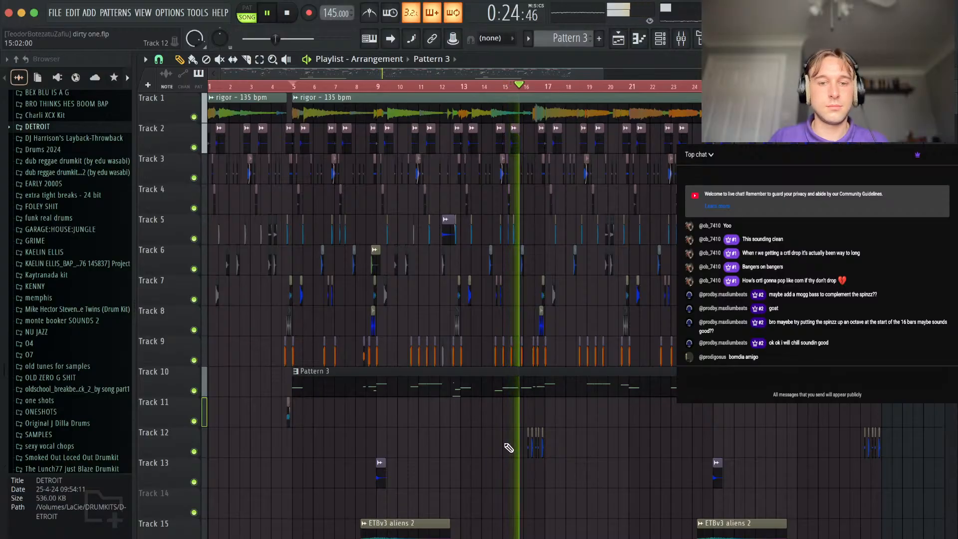
Lower the Diamond Wav - Hat Perc channel volume to about 28% and route it to mixer track 2.
scroll(508, 447, up, 4)
scroll(569, 434, up, 5)
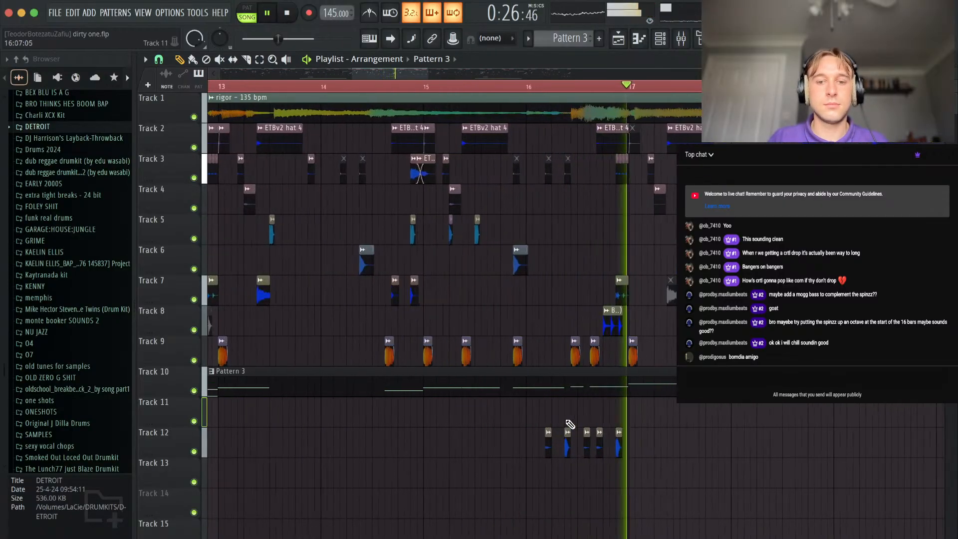
double_click(570, 442)
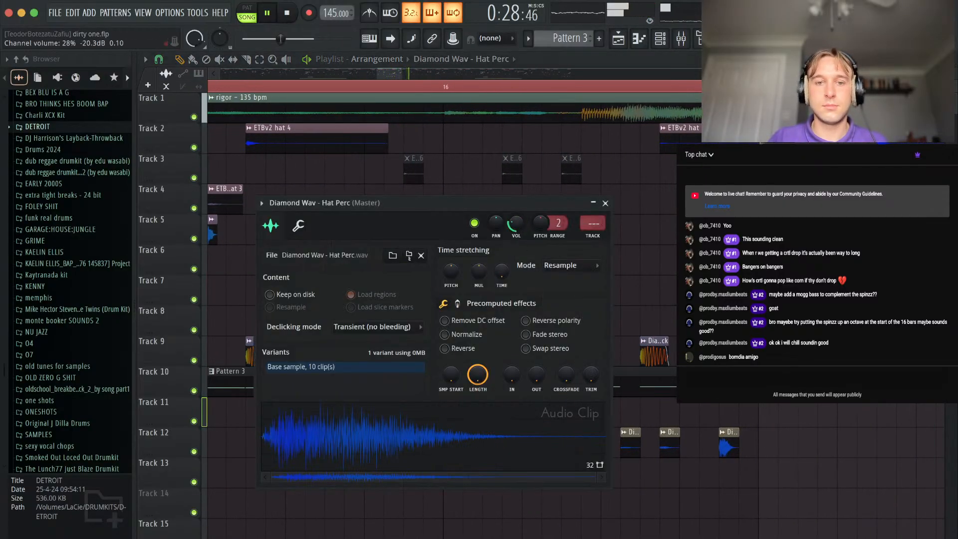
key(F9)
scroll(173, 215, down, 2)
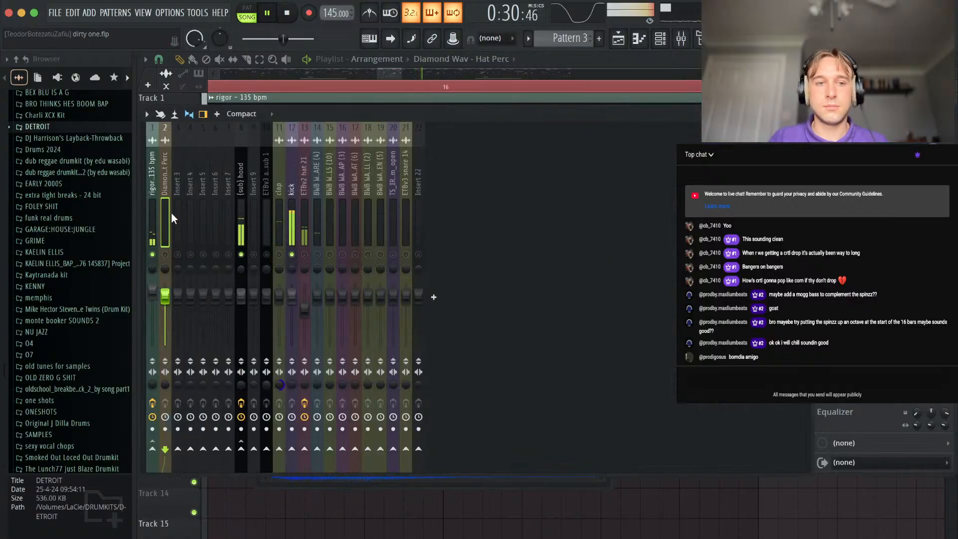
drag(144, 206, 171, 204)
Adjust the high-pass band of the rigor - 135 bpm track's Fruity Parametric EQ 2 to about 86 Hz.
click(179, 200)
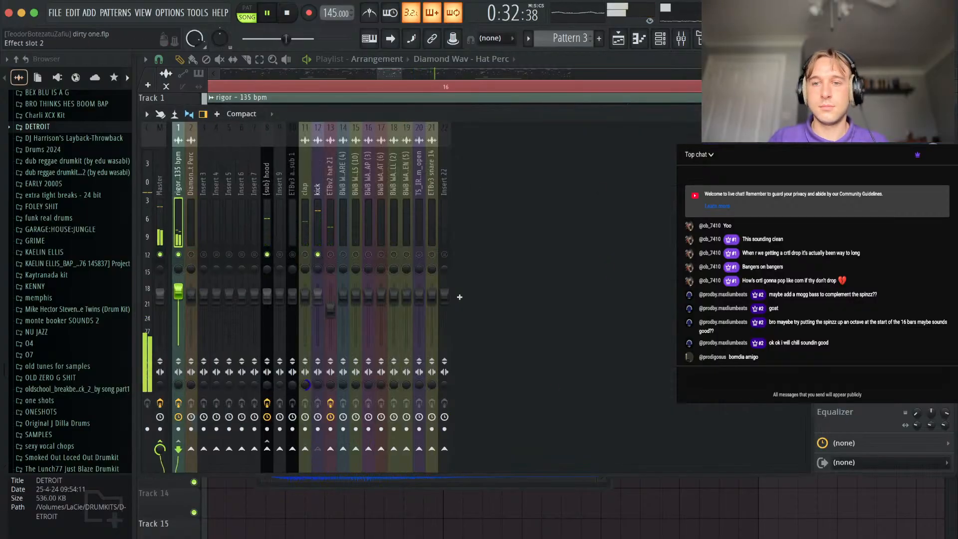
click(863, 155)
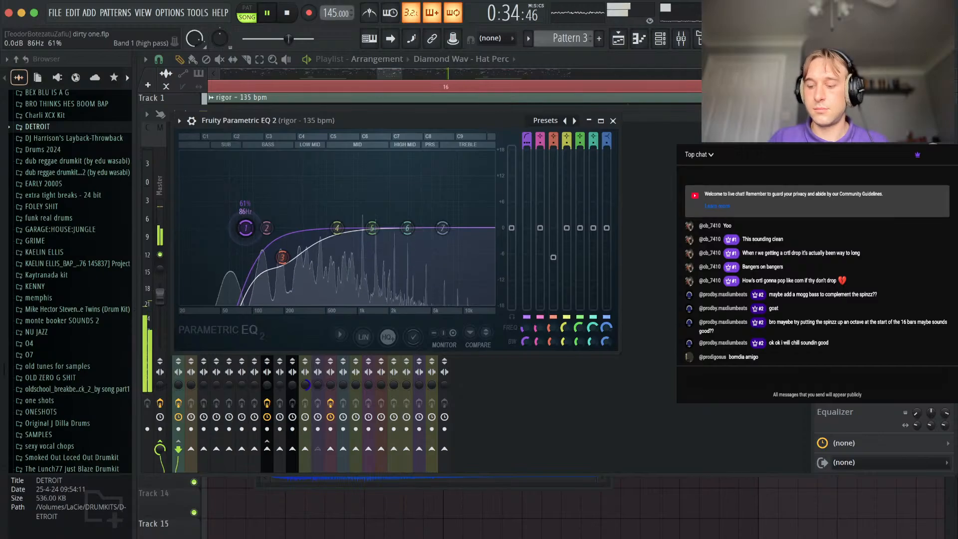
click(612, 122)
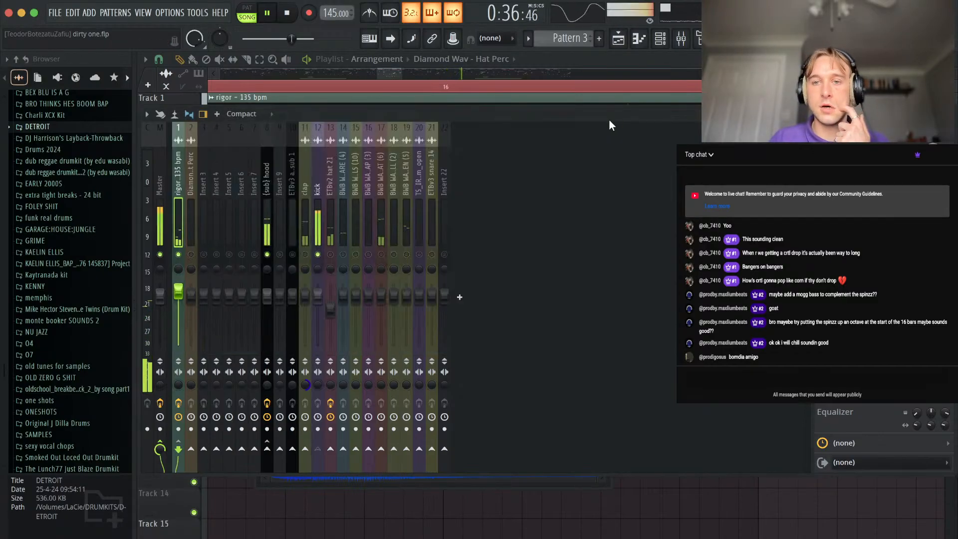
right_click(602, 510)
Slice the Track 10 Pattern 3 clip at bar 25 and move the part after the cut to Track 11.
scroll(585, 282, down, 12)
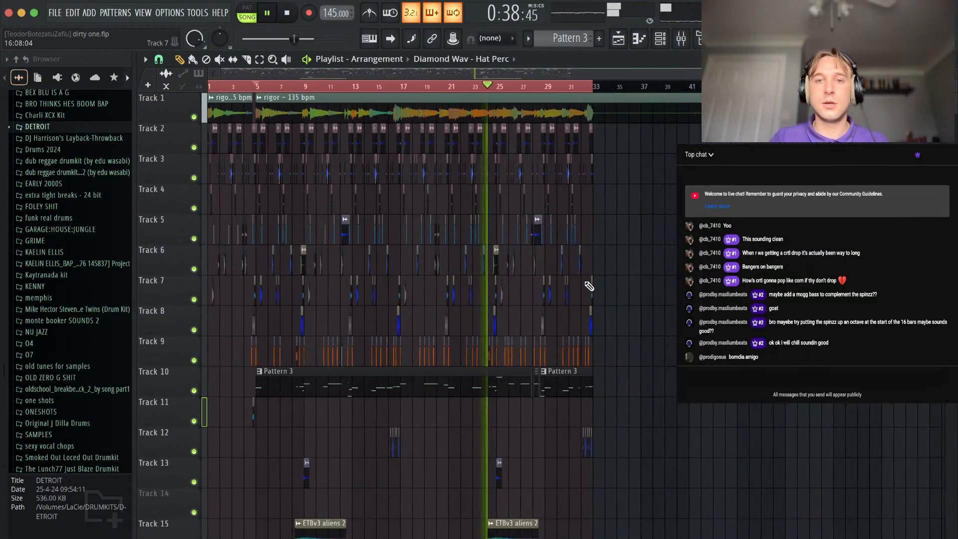
drag(436, 106, 437, 121)
key(p)
right_click(468, 120)
scroll(374, 235, up, 1)
scroll(375, 235, up, 5)
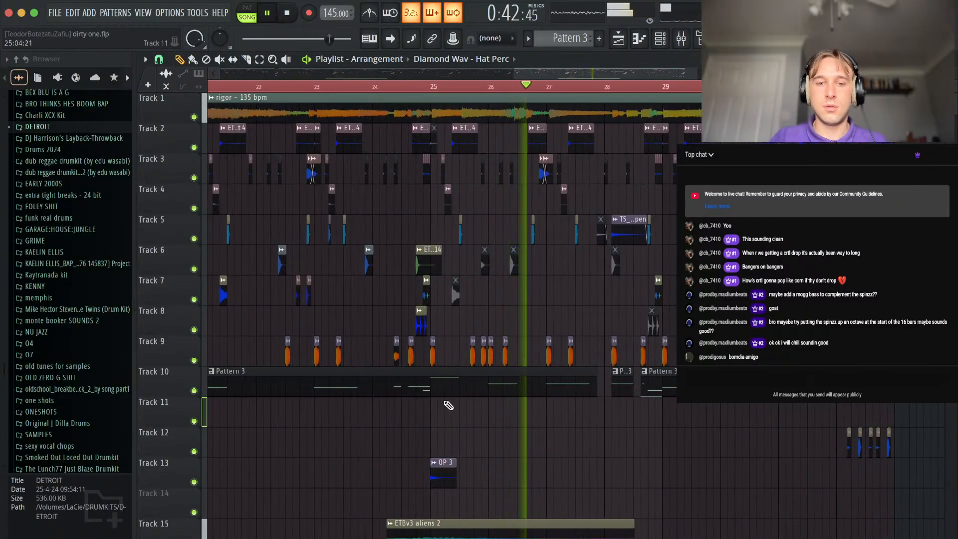
key(c)
mouse_move(432, 376)
mouse_down()
mouse_move(431, 393)
mouse_move(459, 425)
mouse_up()
key(p)
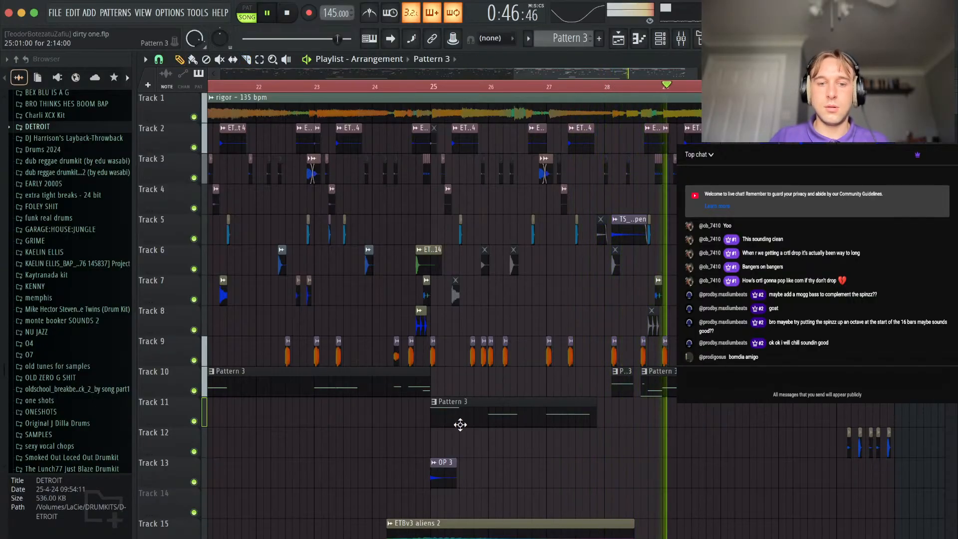
Make the sliced clip on Track 11 a unique pattern and play the song back from bar 25.
click(435, 402)
click(460, 470)
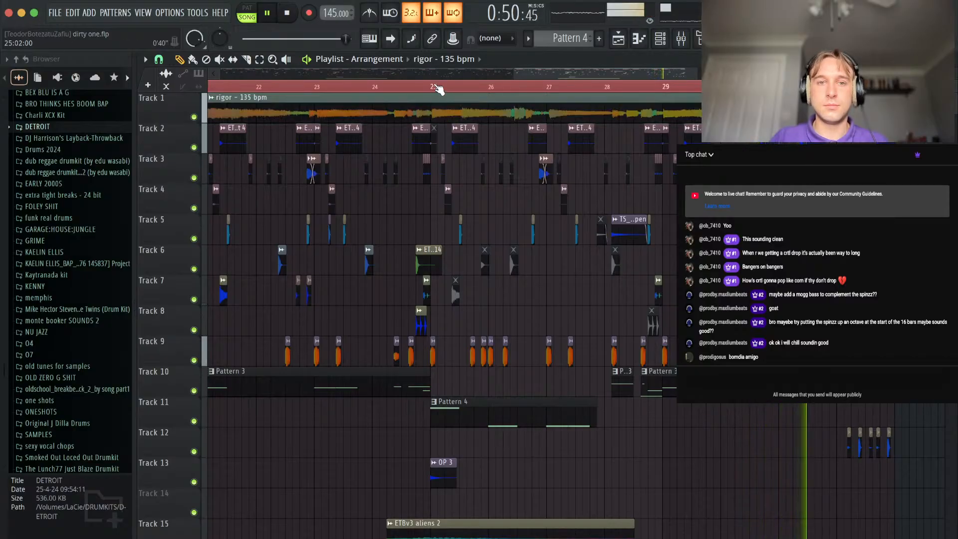
click(435, 89)
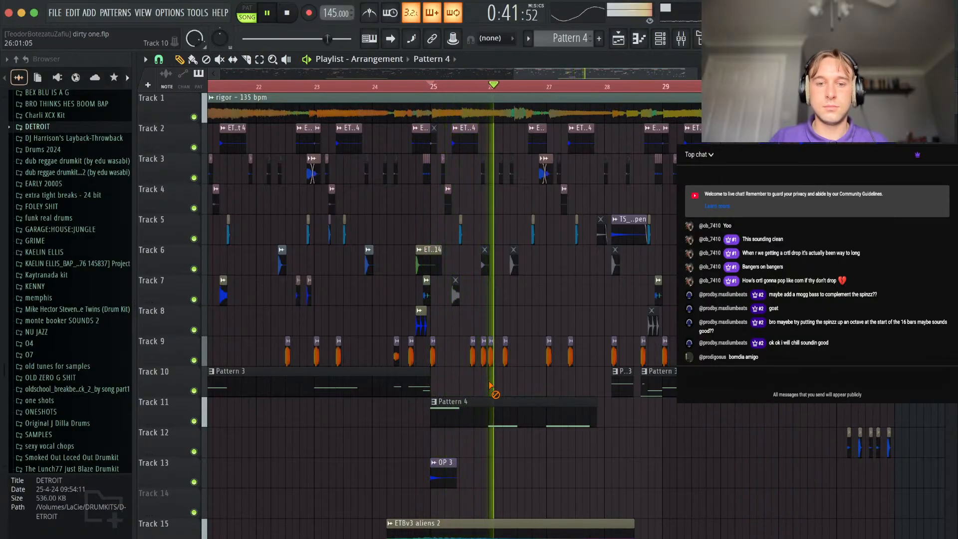
scroll(467, 366, up, 1)
scroll(468, 366, down, 2)
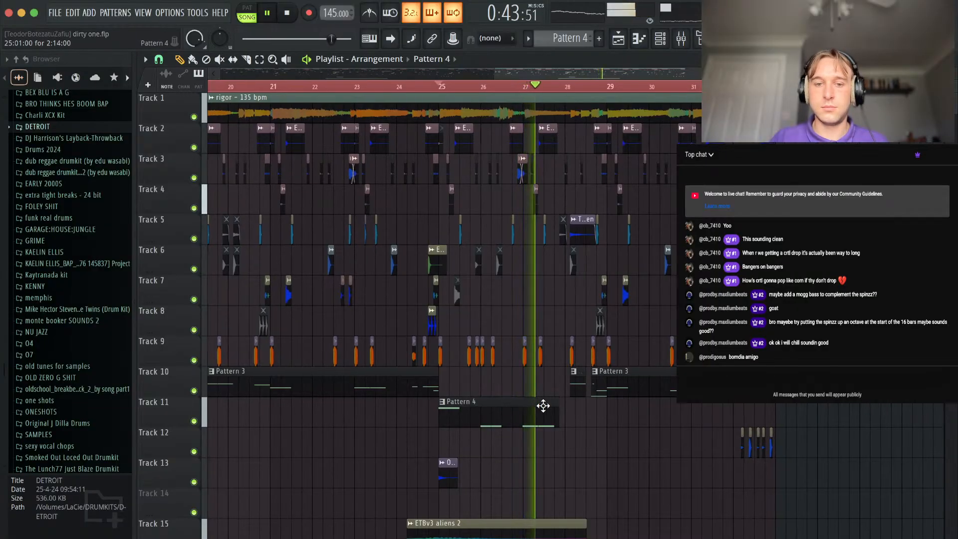
scroll(543, 406, up, 3)
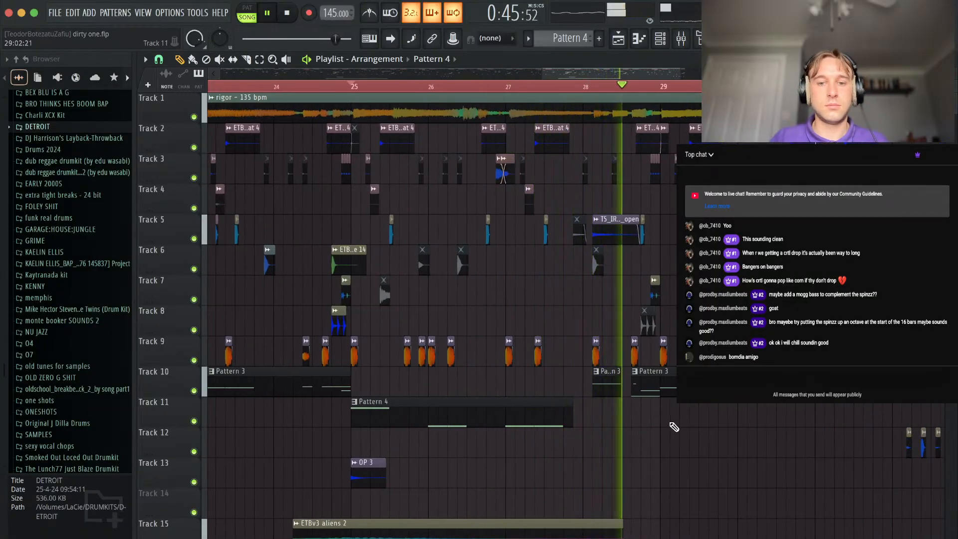
Select every clip in the arrangement and duplicate the full section so the copy starts at bar 33.
scroll(671, 429, down, 1)
scroll(674, 428, down, 4)
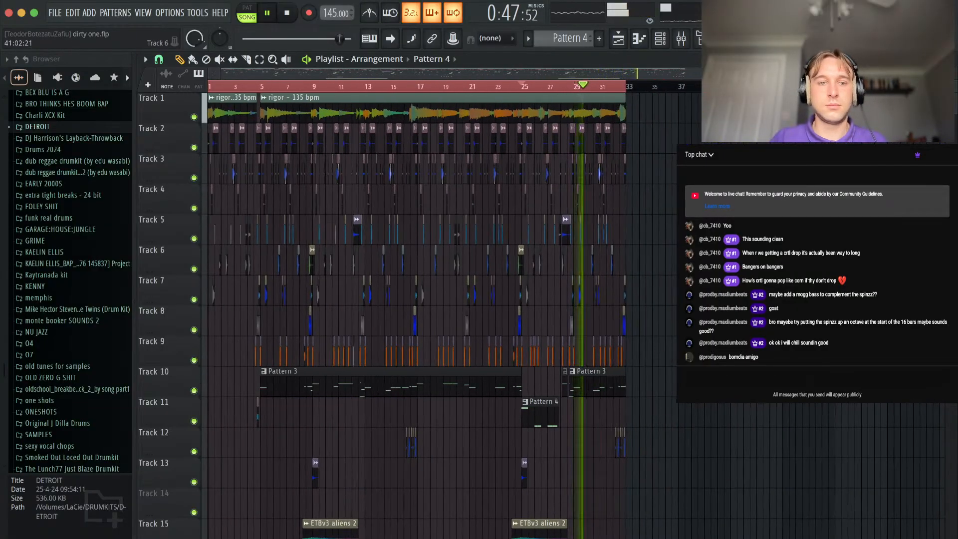
scroll(629, 110, down, 1)
key(ctrl+a)
key(ctrl+b)
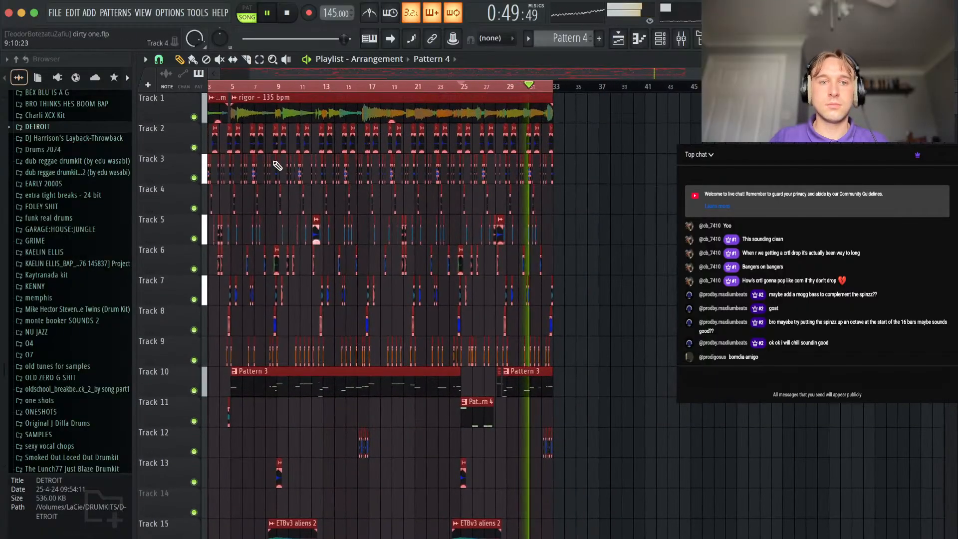
drag(613, 106, 623, 106)
key(ctrl+a)
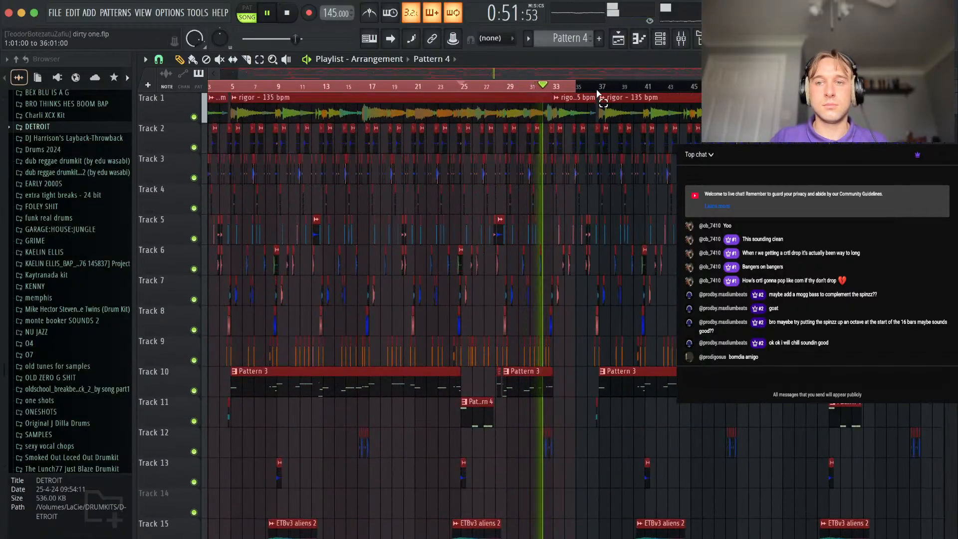
ctrl+click(591, 407)
Delete the duplicated Track 9 clips from bar 33 onward.
scroll(612, 311, up, 4)
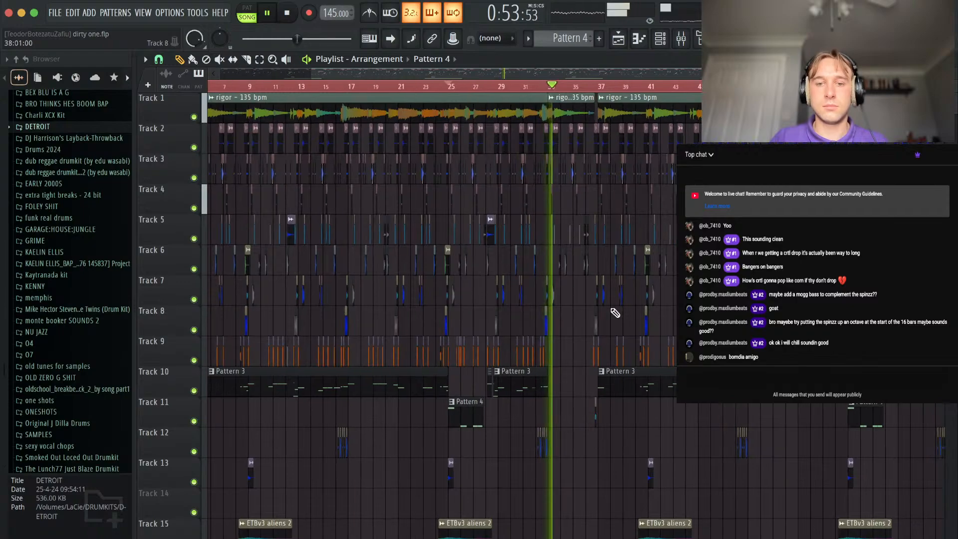
drag(533, 353, 701, 353)
key(Delete)
scroll(620, 351, down, 4)
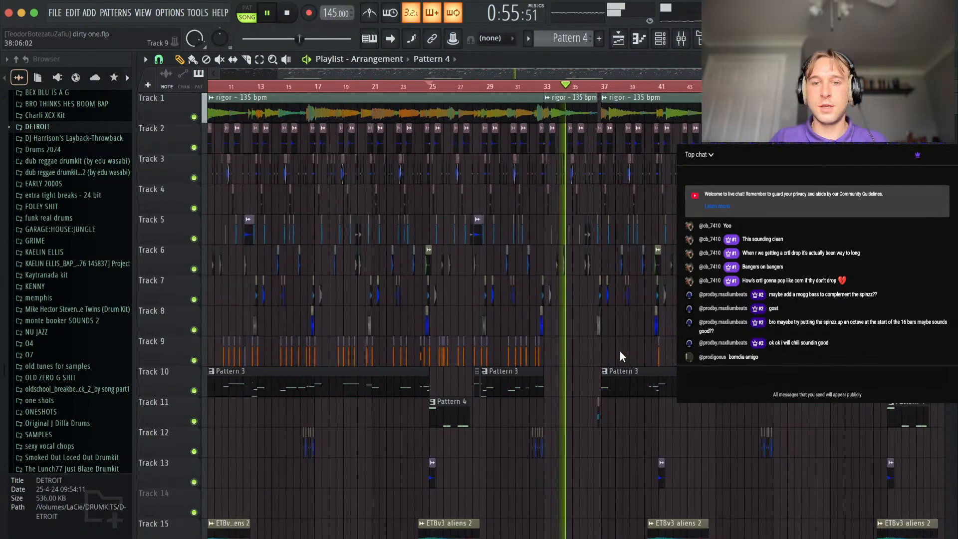
drag(629, 351, 759, 353)
key(Delete)
Delete the duplicated Pattern 3 clips on Track 10 after bar 33.
drag(585, 388, 672, 393)
key(Delete)
scroll(439, 88, up, 3)
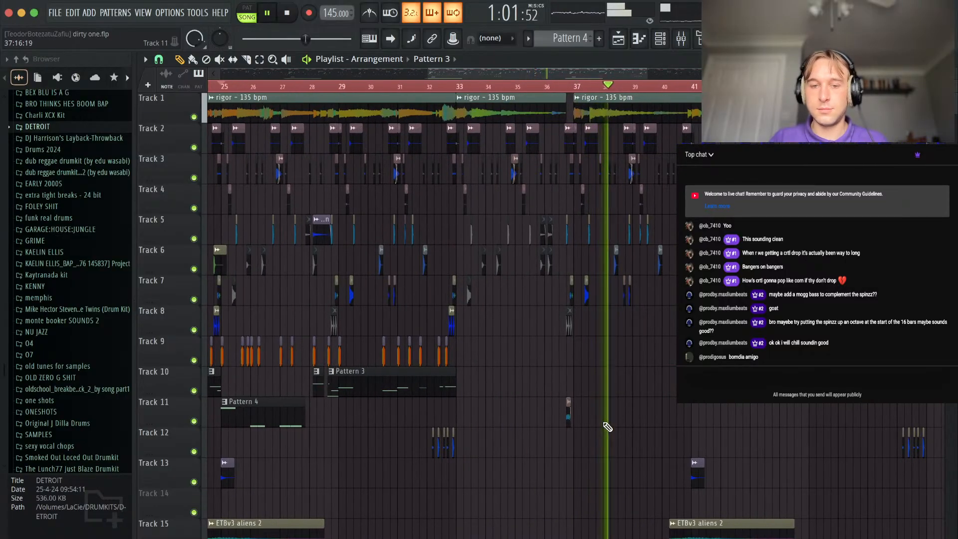
Extend the first rigor - 135 bpm clip after bar 33 on Track 1 until it meets the next clip at bar 37.
click(438, 85)
scroll(591, 190, up, 3)
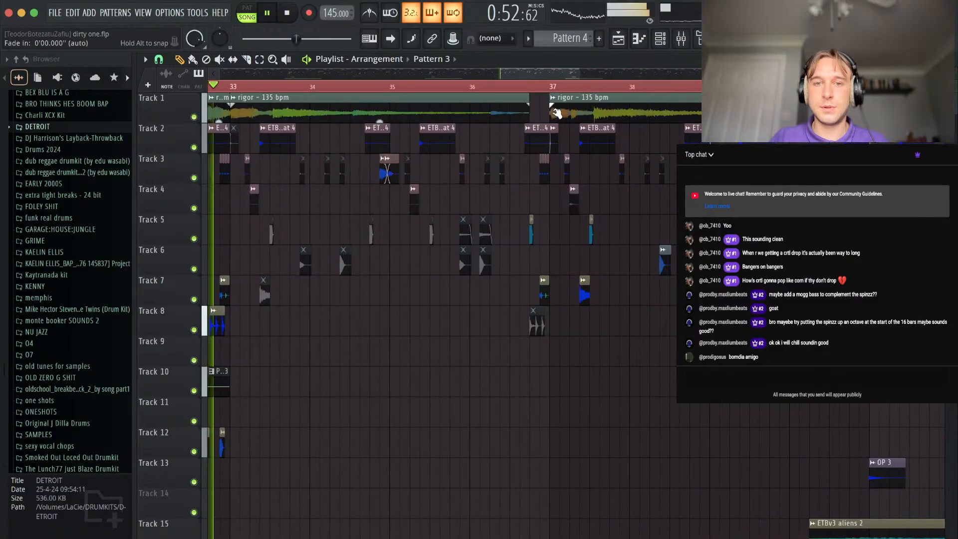
drag(530, 97, 548, 97)
Mute the active Track 5 clips between bars 36 and 40.
scroll(493, 237, down, 4)
drag(503, 242, 614, 238)
key(alt+m)
super+click(511, 378)
Play the transition into bar 33, checking the mixer levels and the Diamond Wav - Hat Perc clip's sample settings.
click(362, 86)
click(681, 39)
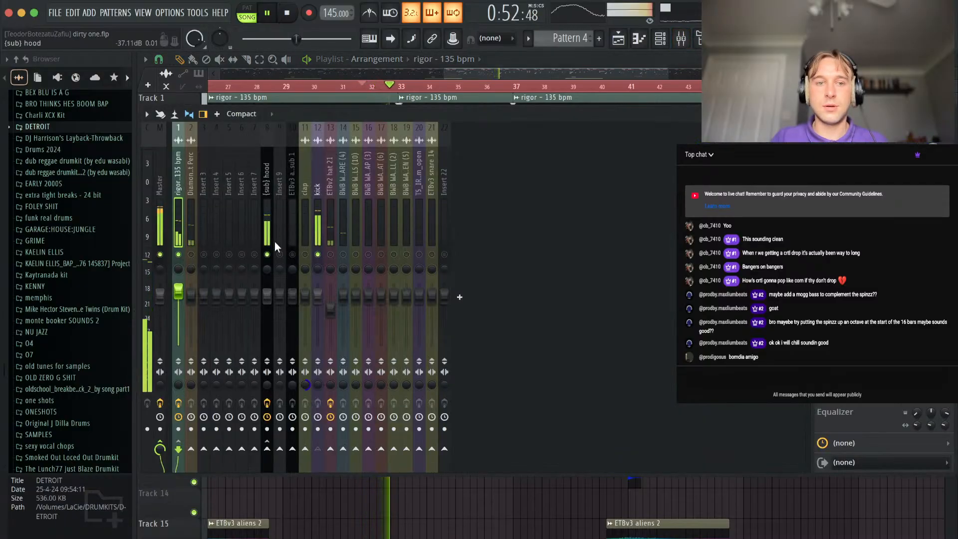
key(F9)
scroll(399, 419, up, 8)
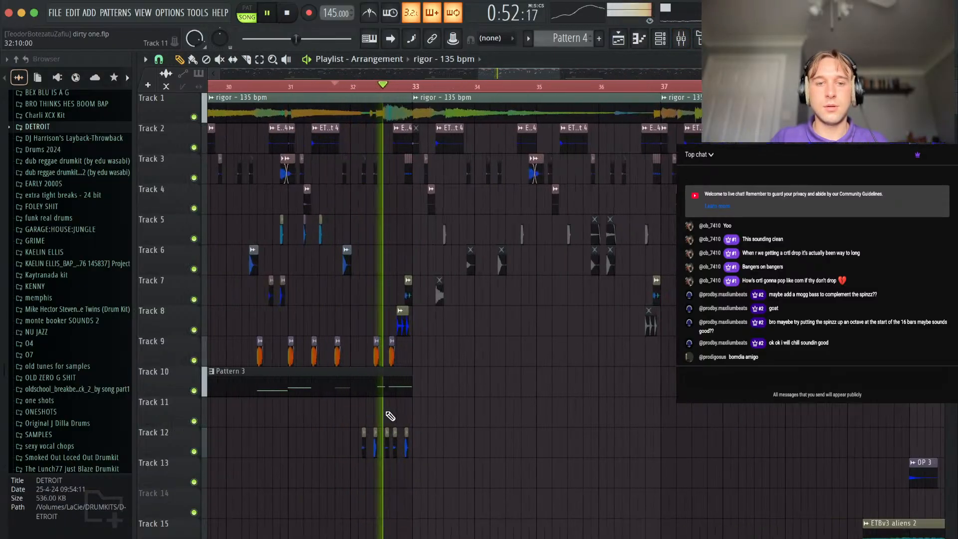
double_click(452, 448)
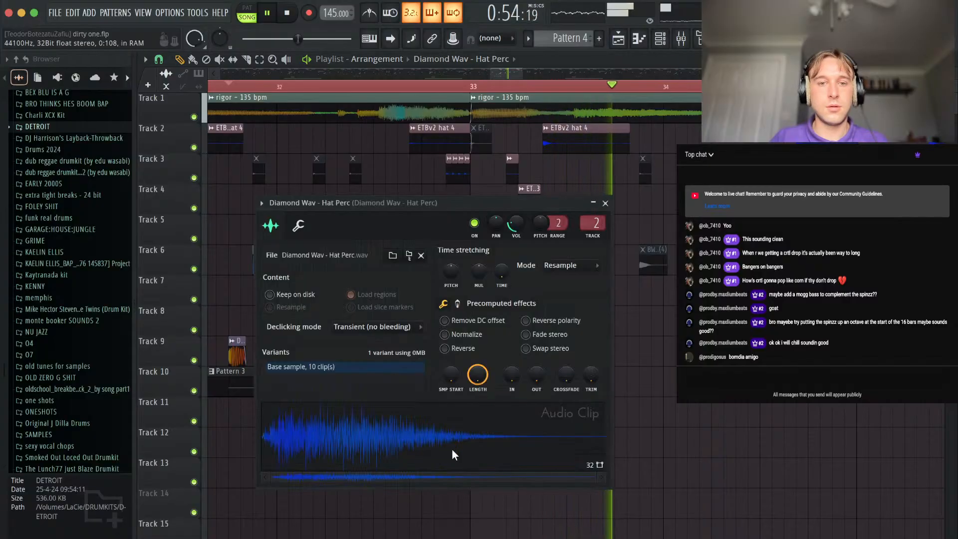
key(space)
key(Escape)
key(space)
Create an automation clip for the mix level of Fruity Parametric EQ 2 on the rigor - 135 bpm mixer track.
key(F9)
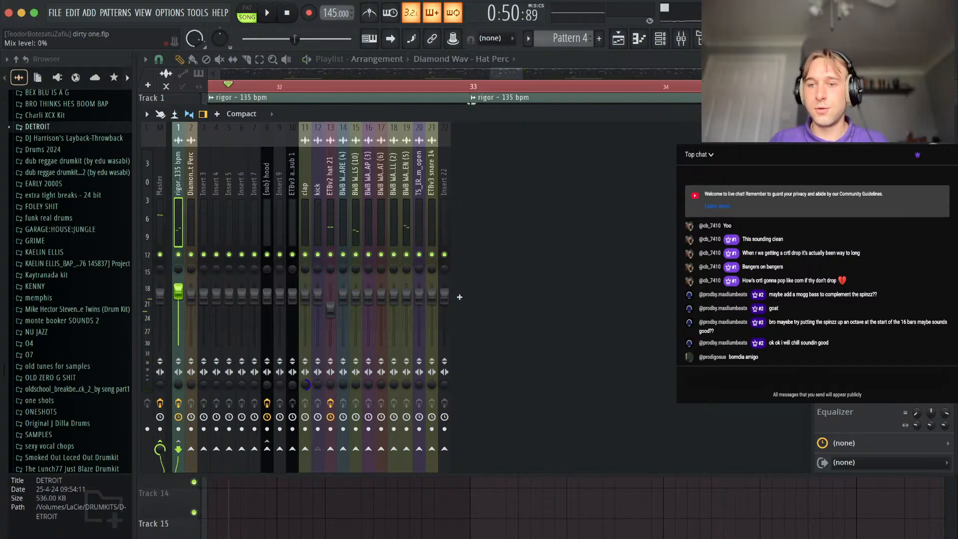
click(888, 210)
click(658, 501)
Shape the EQ mix automation to drop to 0% between bars 33 and 37 and stay at full level before and after.
drag(471, 517, 477, 491)
scroll(566, 527, down, 3)
scroll(565, 524, down, 1)
right_click(514, 514)
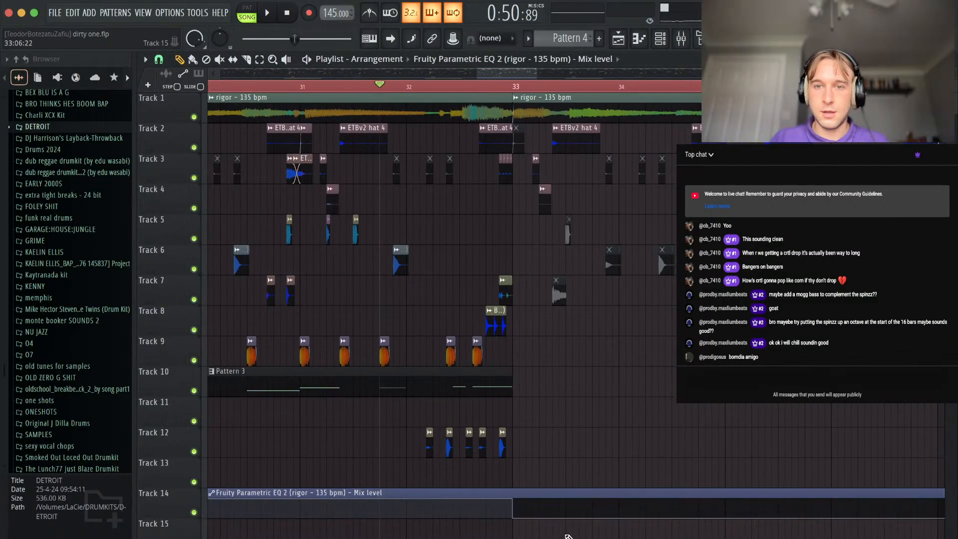
scroll(862, 507, right, 2)
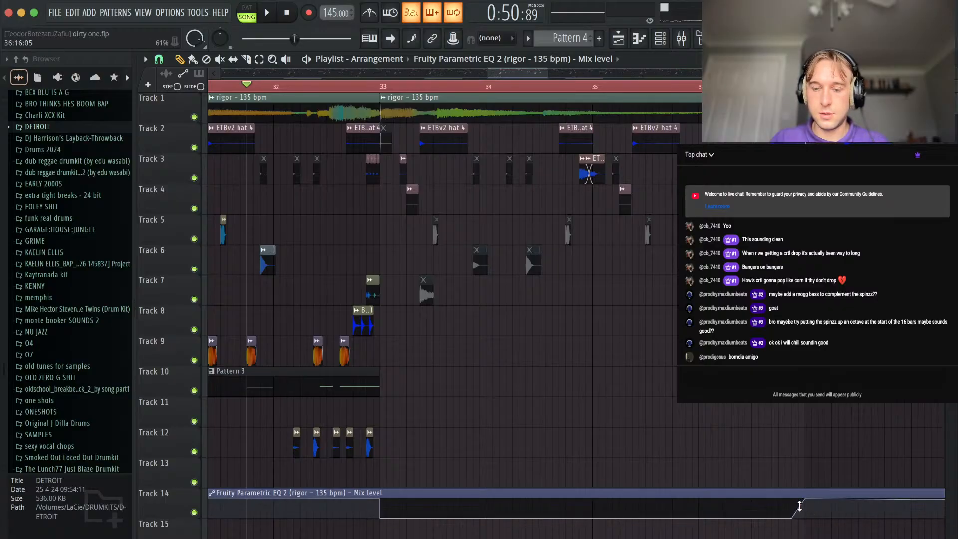
scroll(800, 506, down, 6)
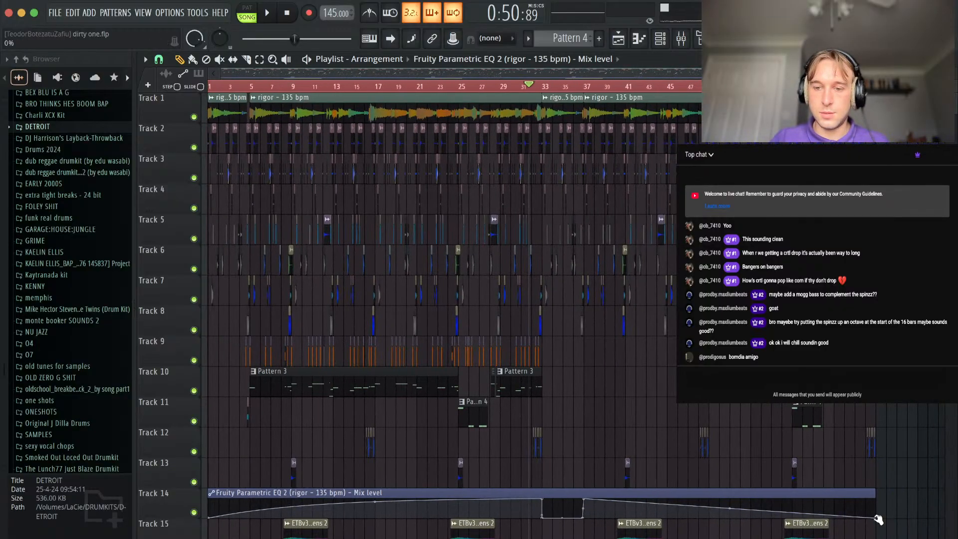
drag(878, 520, 883, 403)
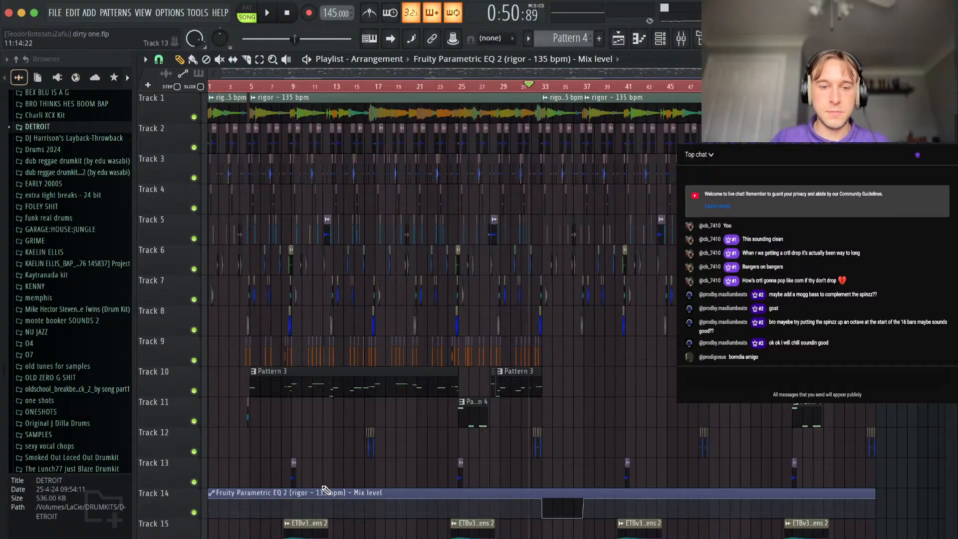
Move the EQ mix level automation clip down from Track 14 to Track 18 and play the song across bar 33.
drag(325, 492, 325, 538)
scroll(322, 394, down, 5)
key(space)
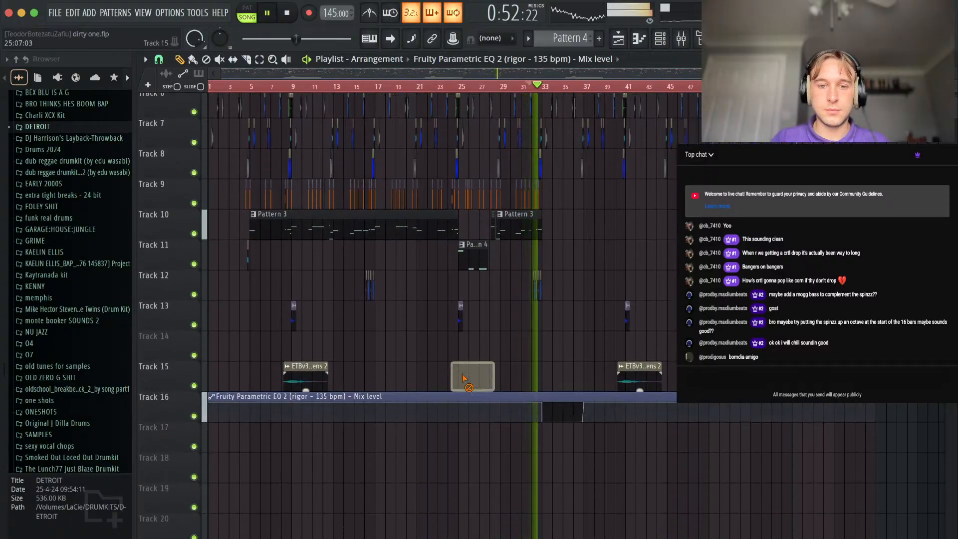
scroll(547, 322, up, 4)
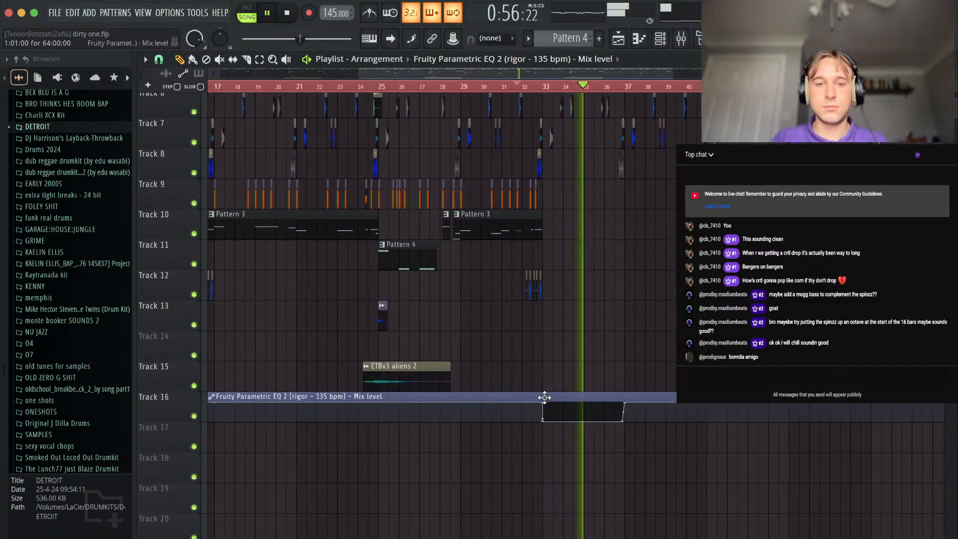
drag(544, 398, 542, 458)
Browse the drum kit folders and look through the contents of RAMBO IS A G.
scroll(103, 397, down, 5)
scroll(70, 370, down, 10)
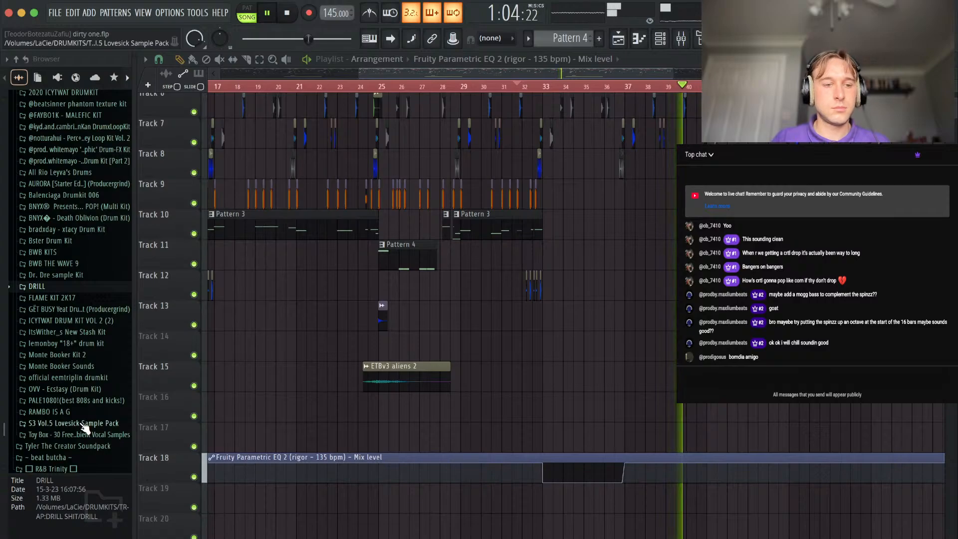
click(50, 412)
scroll(54, 339, down, 5)
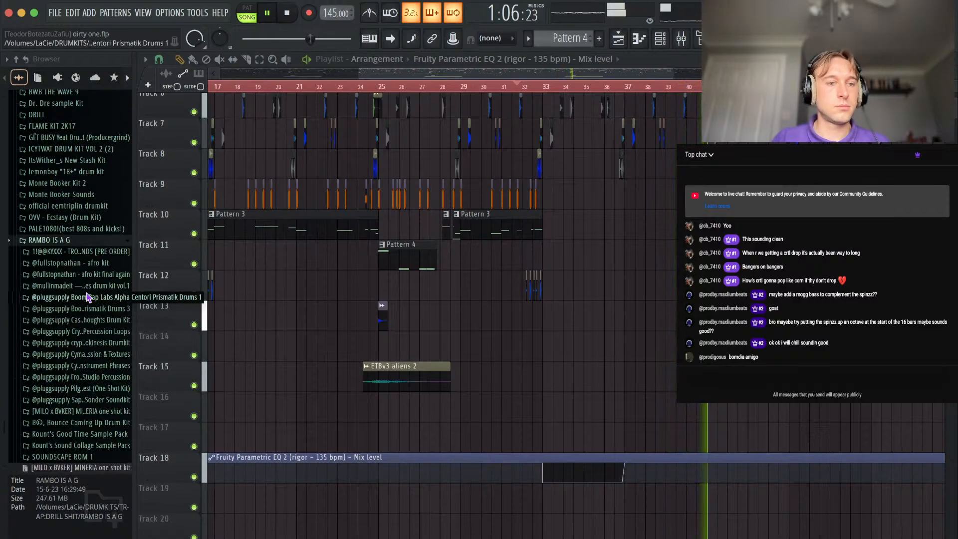
scroll(649, 299, up, 4)
scroll(669, 279, up, 4)
Play the duplicated section from around bar 41 and examine its clips.
click(632, 87)
scroll(633, 90, up, 4)
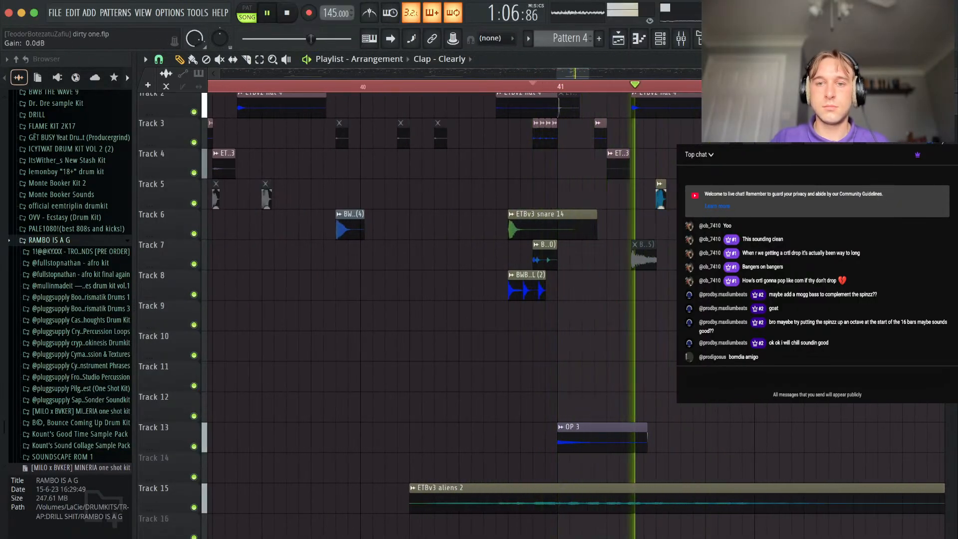
key(space)
key(space)
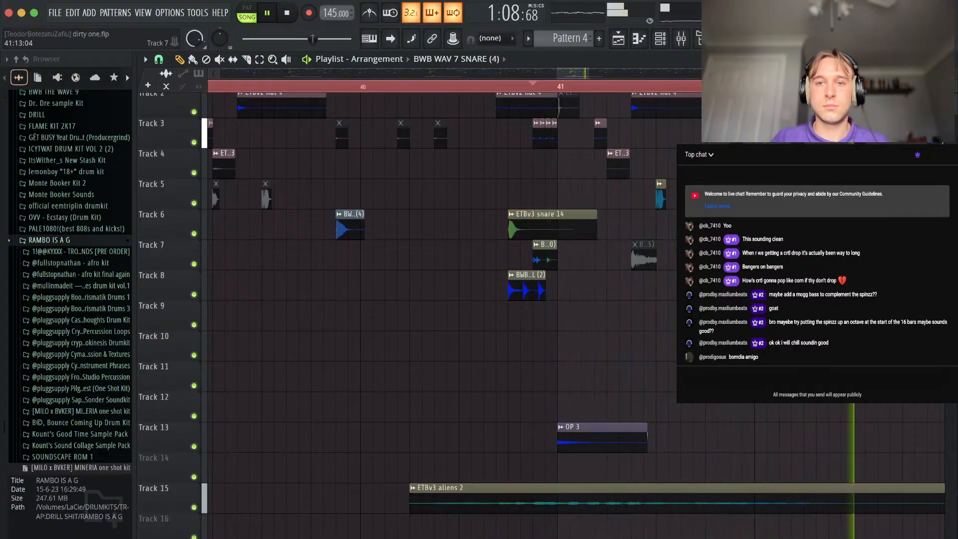
scroll(240, 88, down, 10)
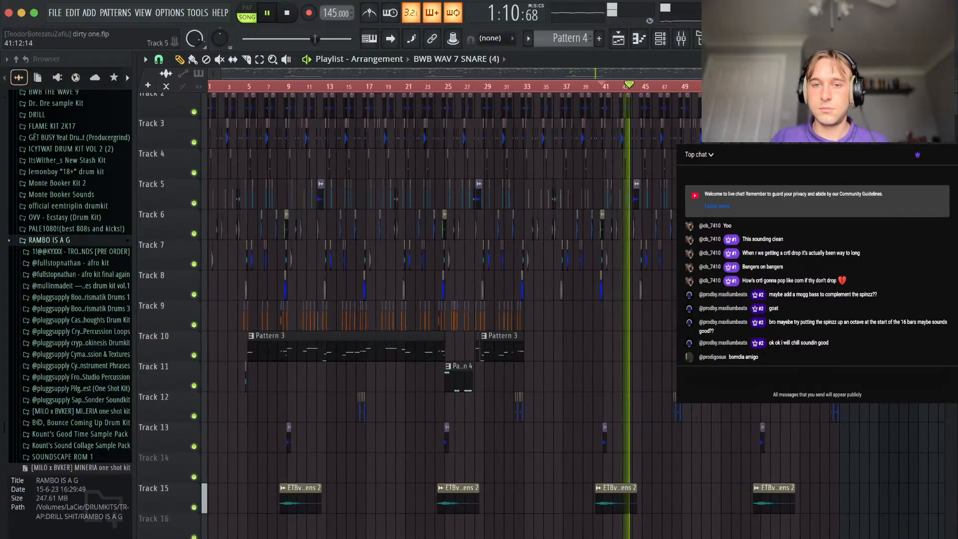
Select the playlist range from bar 33 to about bar 49 for looped playback of the second section.
drag(241, 87, 465, 140)
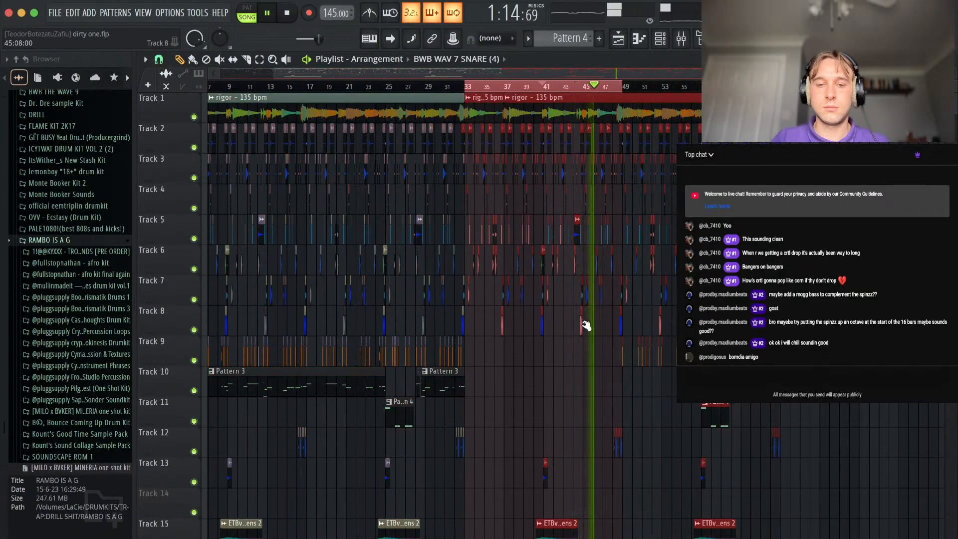
scroll(541, 442, down, 3)
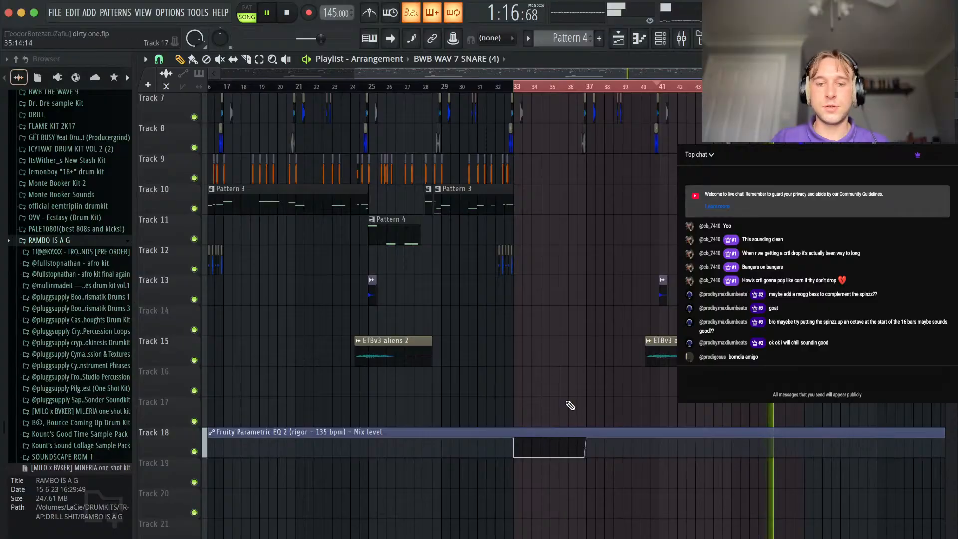
scroll(570, 404, up, 3)
scroll(542, 336, up, 2)
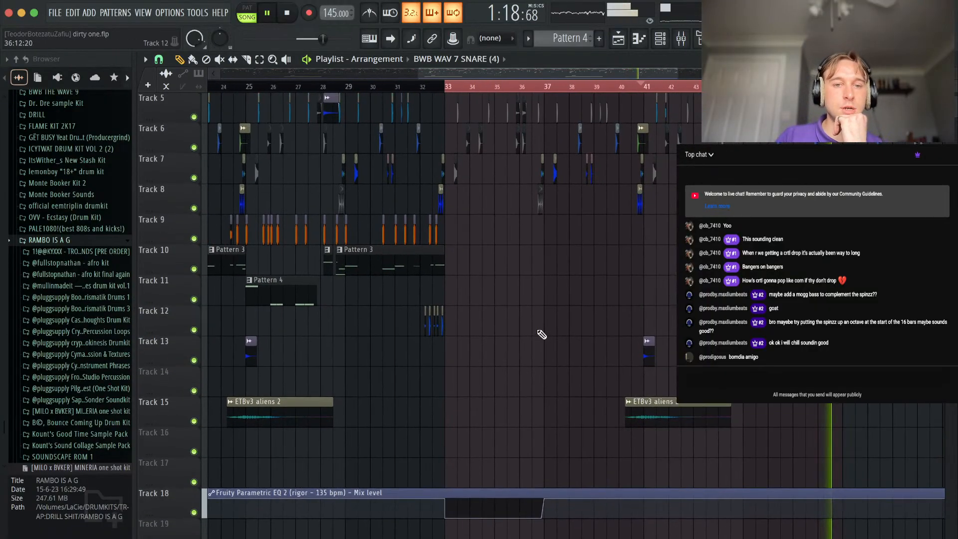
scroll(474, 346, up, 2)
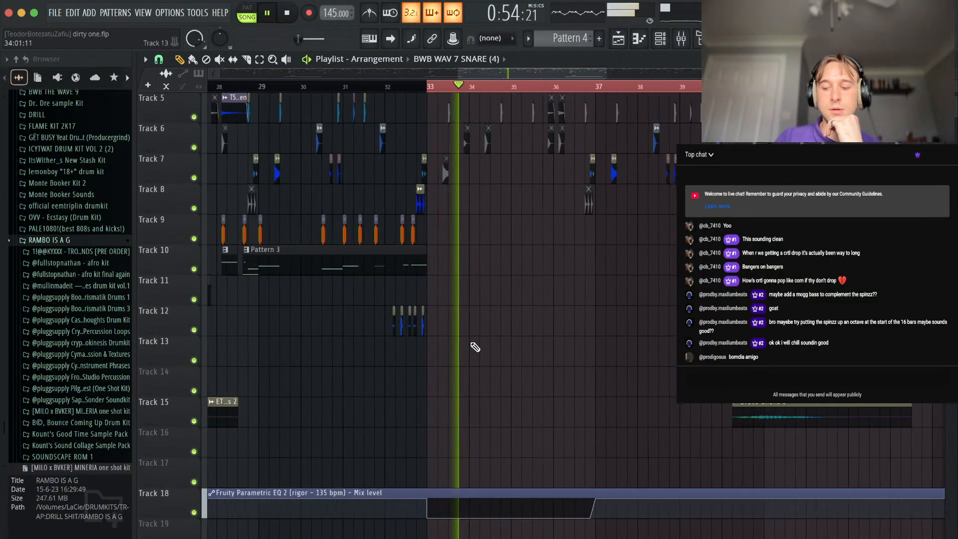
Replay the opening bars of the second section from bar 33 to check the stripped-back arrangement.
scroll(508, 310, up, 4)
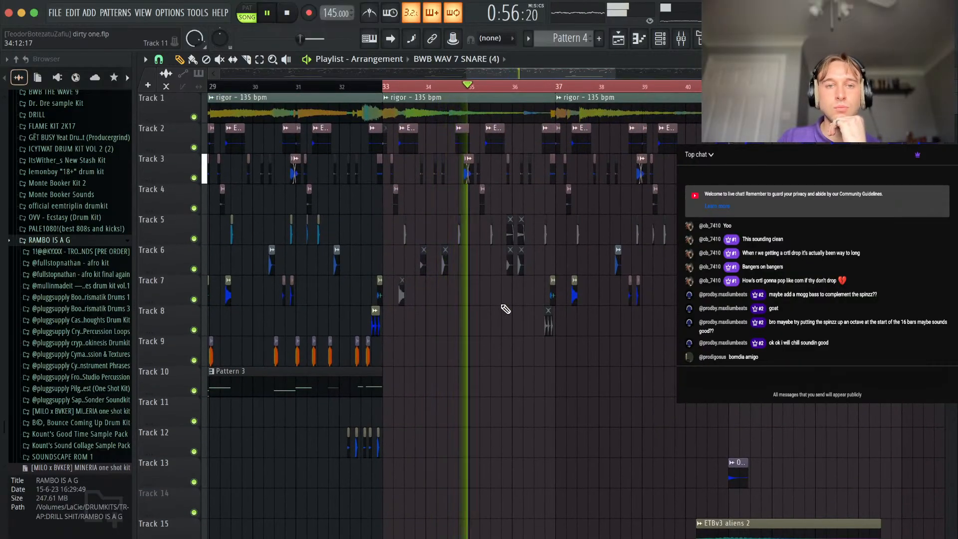
key(space)
key(space)
scroll(562, 183, down, 5)
click(454, 80)
scroll(493, 252, up, 5)
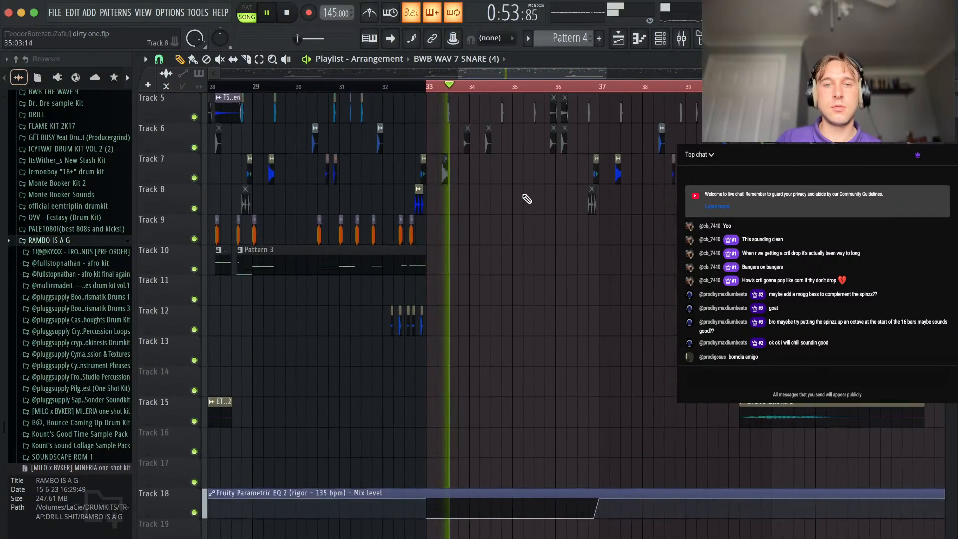
key(space)
key(space)
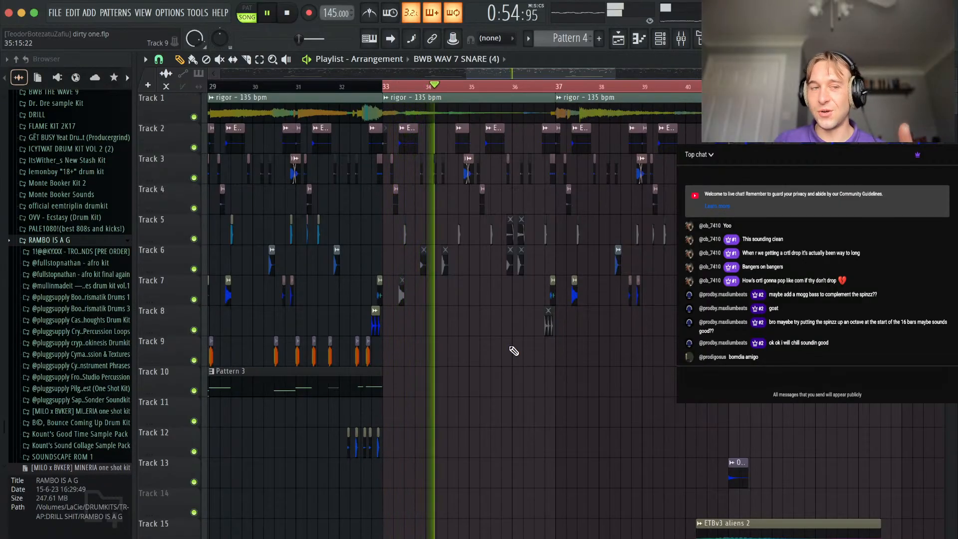
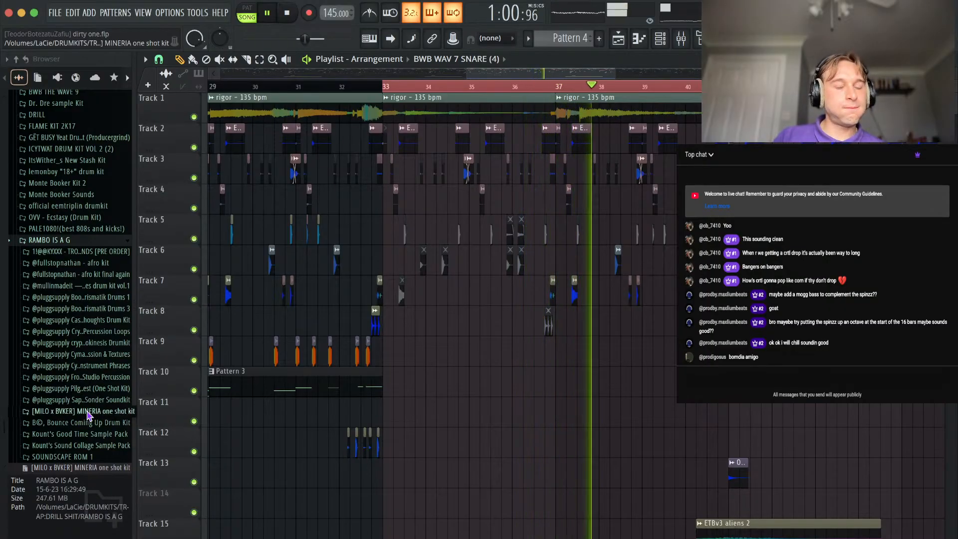
Look through the Bounce Coming Up Drum Kit and audition a sample from its 808s folder.
scroll(507, 112, up, 3)
scroll(507, 113, down, 3)
scroll(484, 235, down, 8)
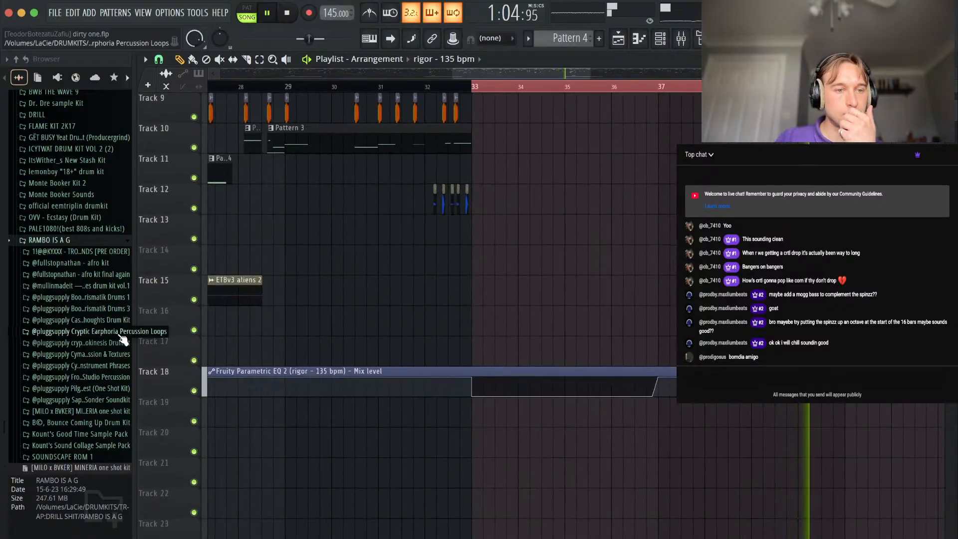
click(67, 422)
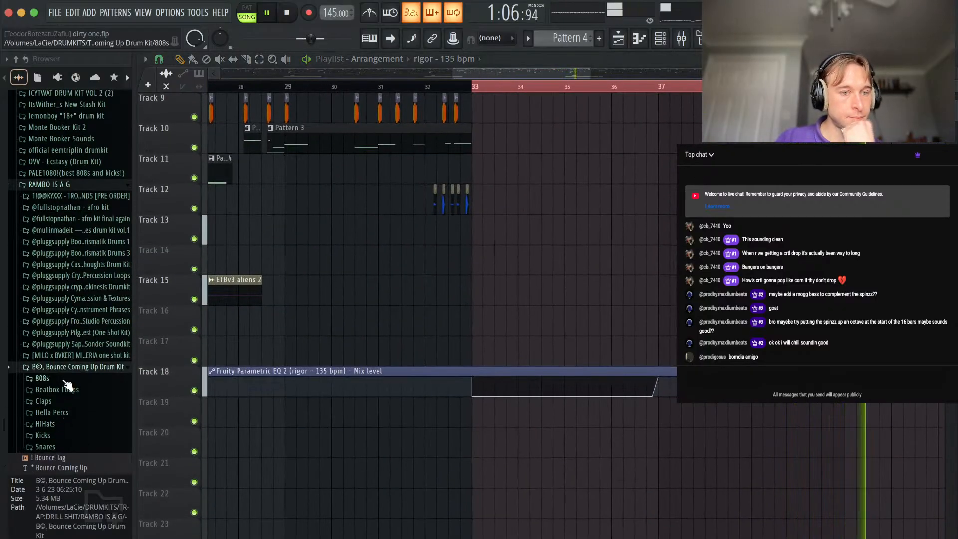
click(43, 378)
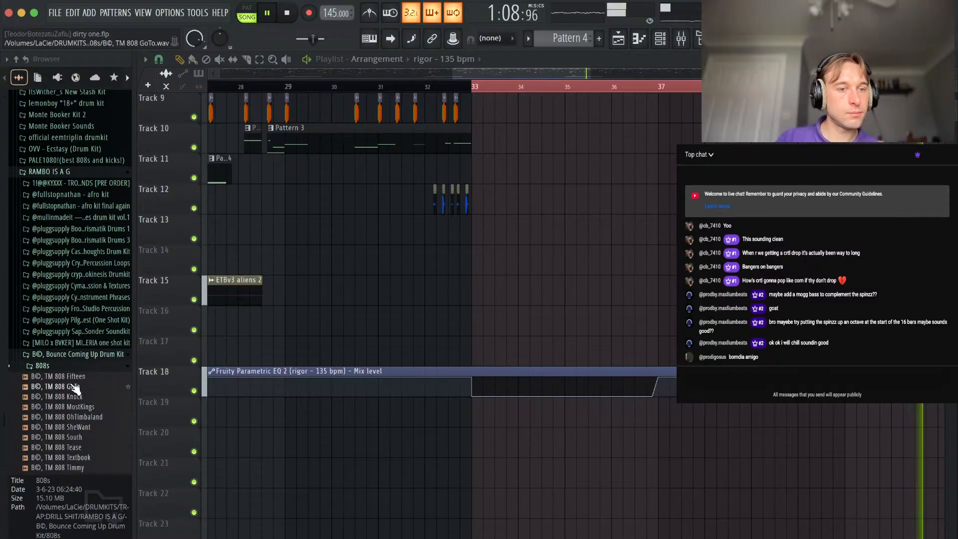
click(70, 377)
click(66, 355)
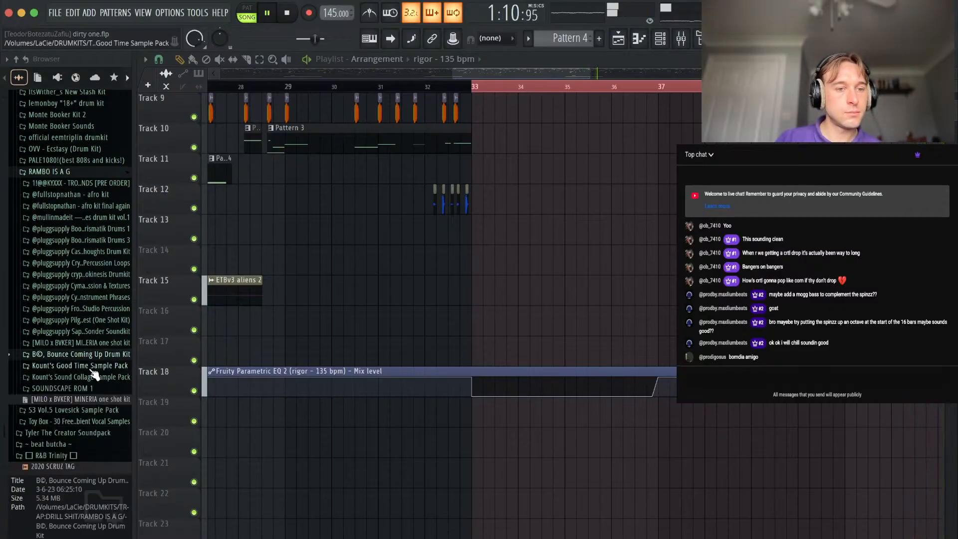
Open the VOX folder of the TROPICAL SOUNDS kit and audition its short vocal samples, including hA.
click(80, 183)
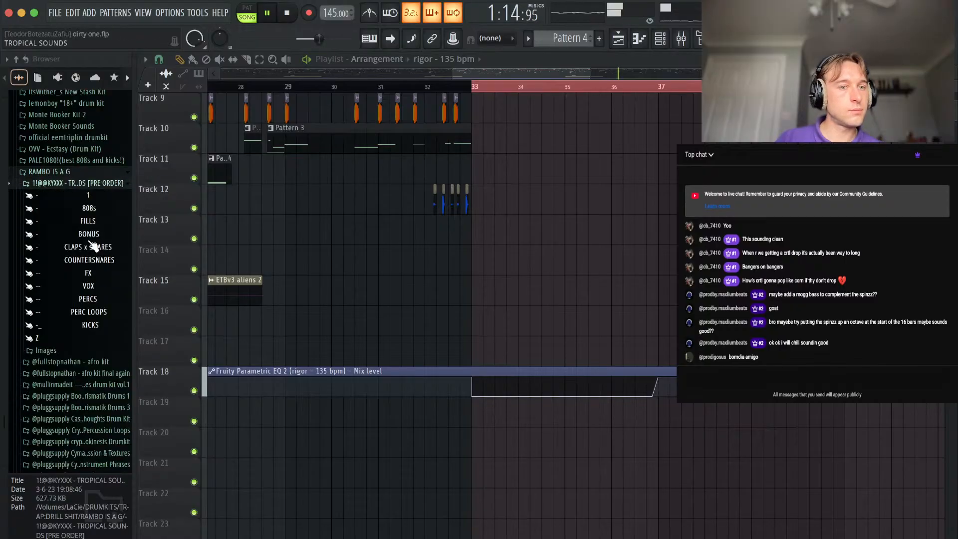
click(102, 288)
click(89, 260)
click(74, 281)
click(69, 290)
click(60, 281)
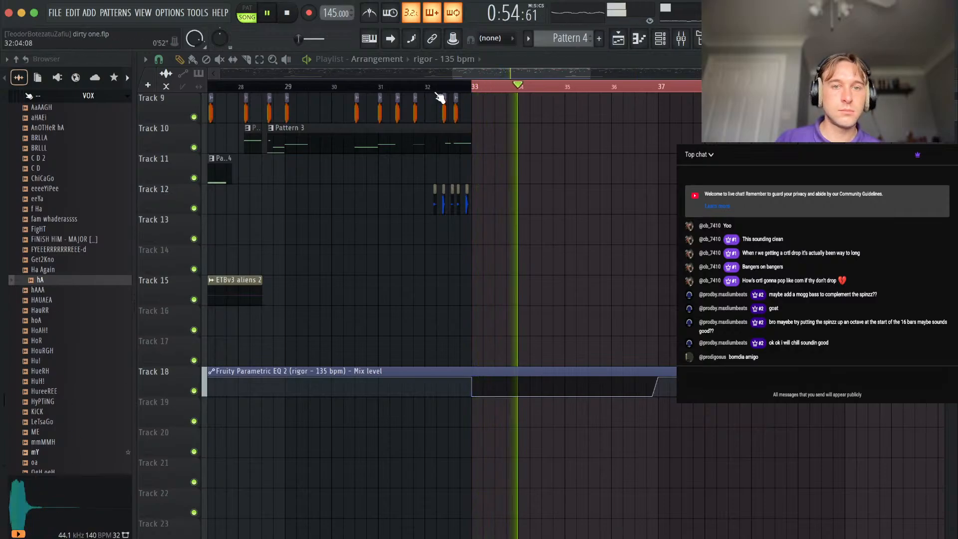
Audition the hA vocal over the lead-in to bar 33 and place it on Track 14 just before that bar.
click(422, 87)
click(47, 280)
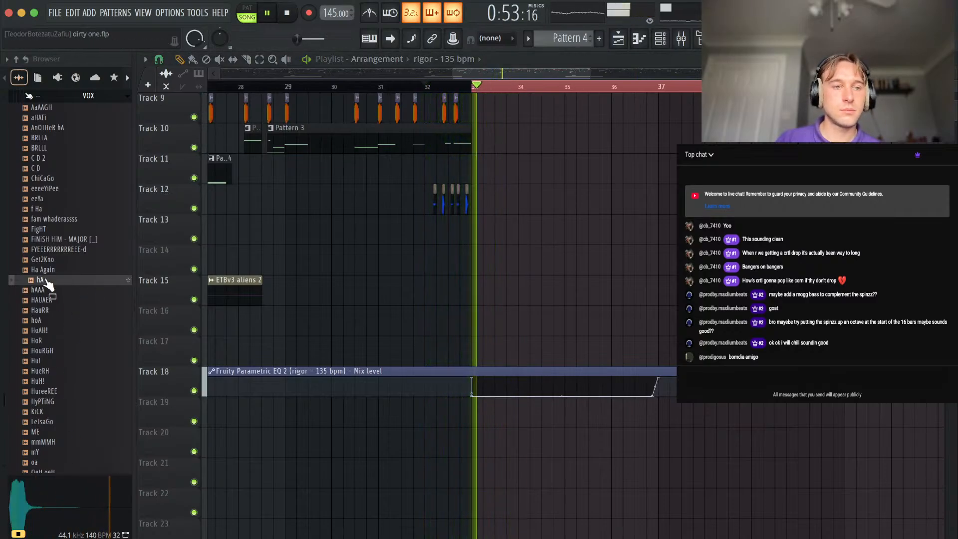
key(space)
drag(47, 280, 460, 253)
scroll(460, 254, up, 5)
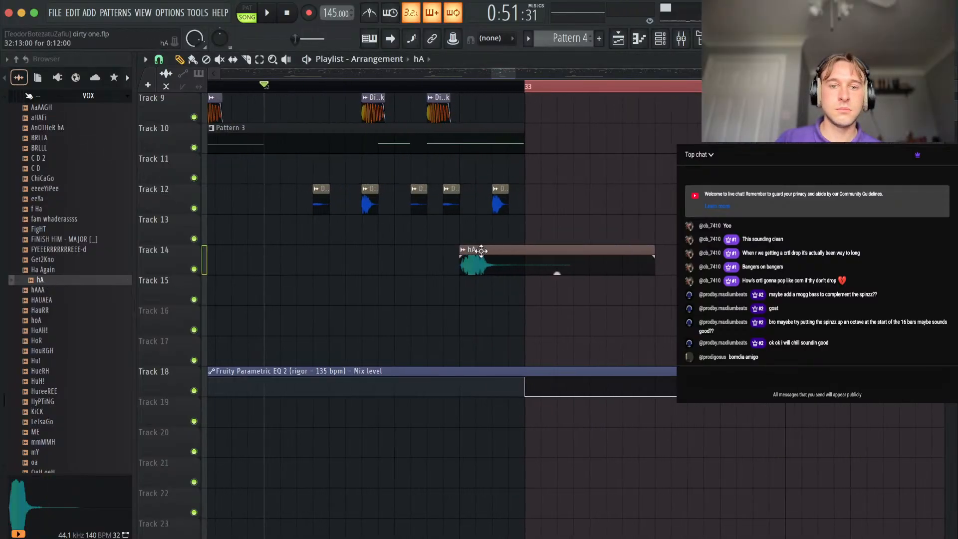
Route the hA clip to its own mixer track and move that track to insert 6.
double_click(473, 250)
drag(467, 173, 464, 175)
right_click(622, 176)
double_click(545, 247)
click(548, 184)
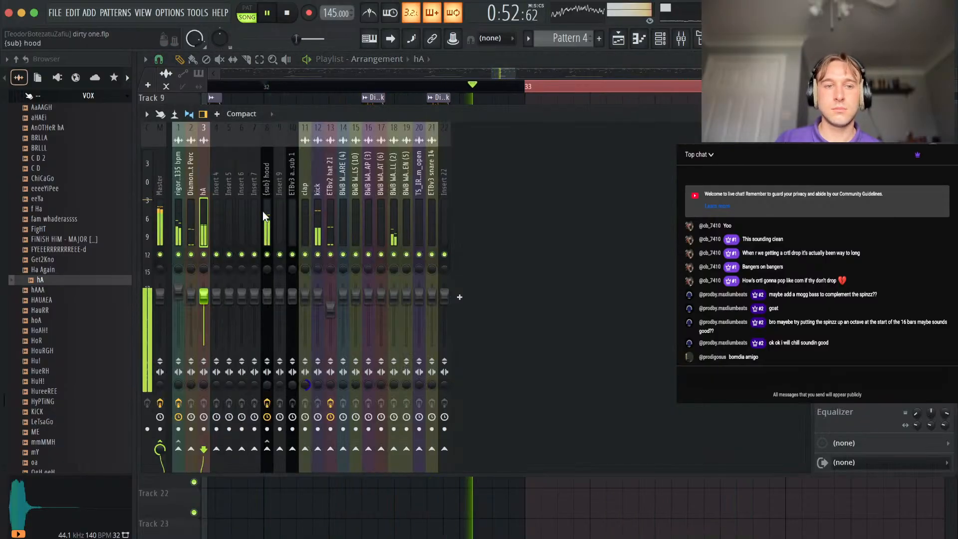
key(alt+Right)
key(alt+Right)
key(alt+Right)
Add the Comeback Kid delay to the hA mixer track, raise its stereo width and lower the track's volume.
click(822, 154)
click(51, 15)
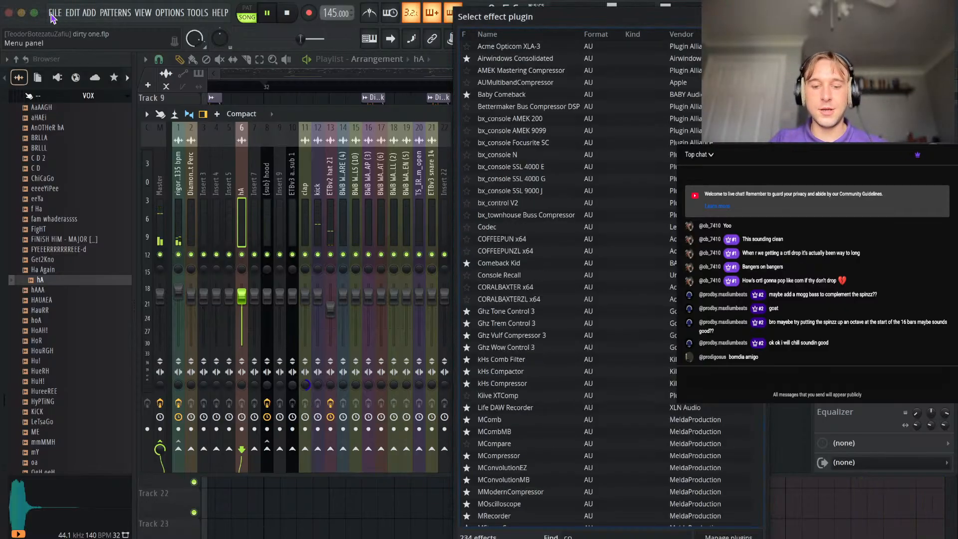
text(come)
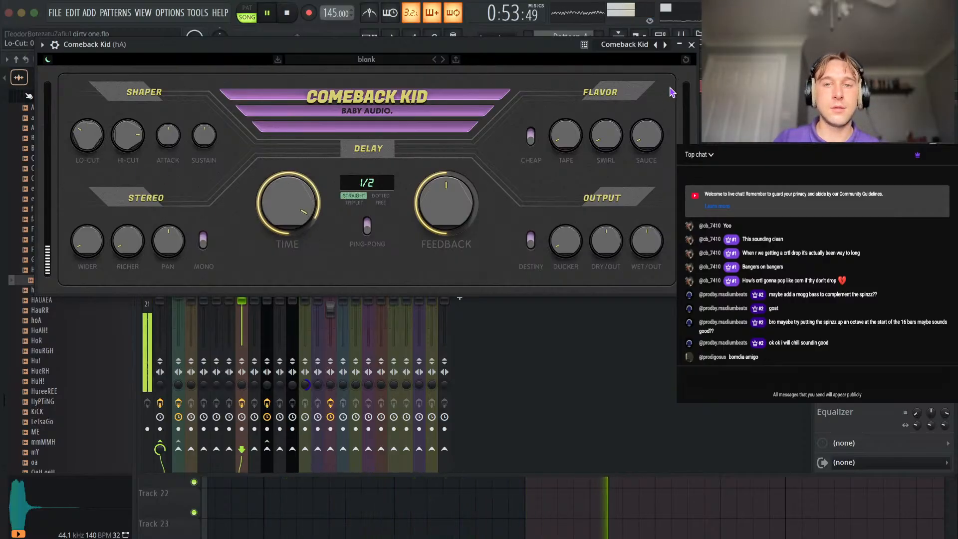
click(691, 45)
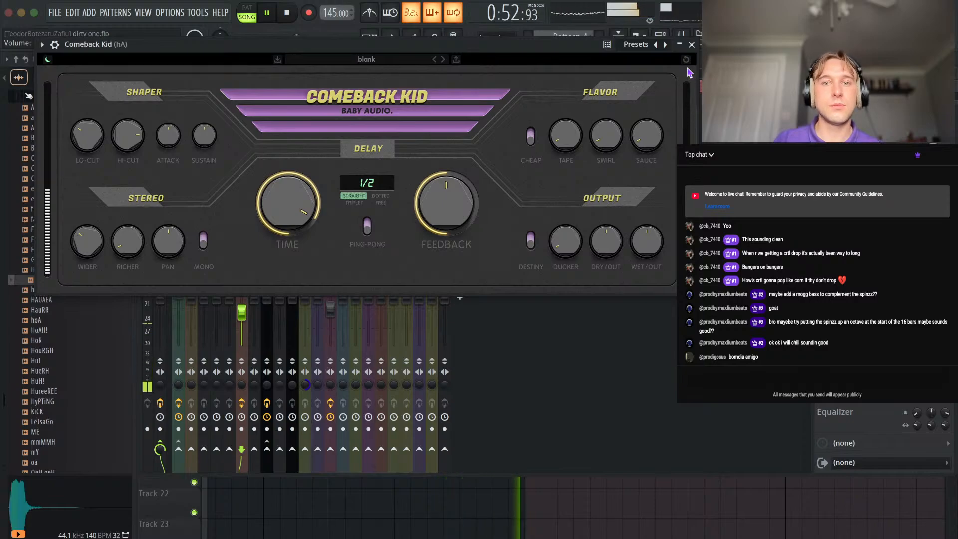
click(691, 45)
Check the Fruity Soft Clipper on the master track and return to the playlist.
click(868, 150)
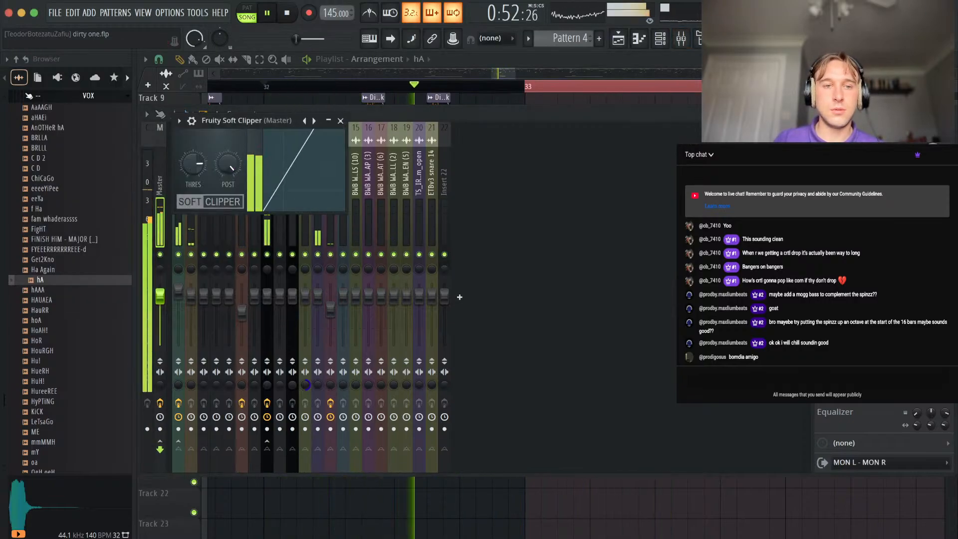
click(341, 121)
key(F9)
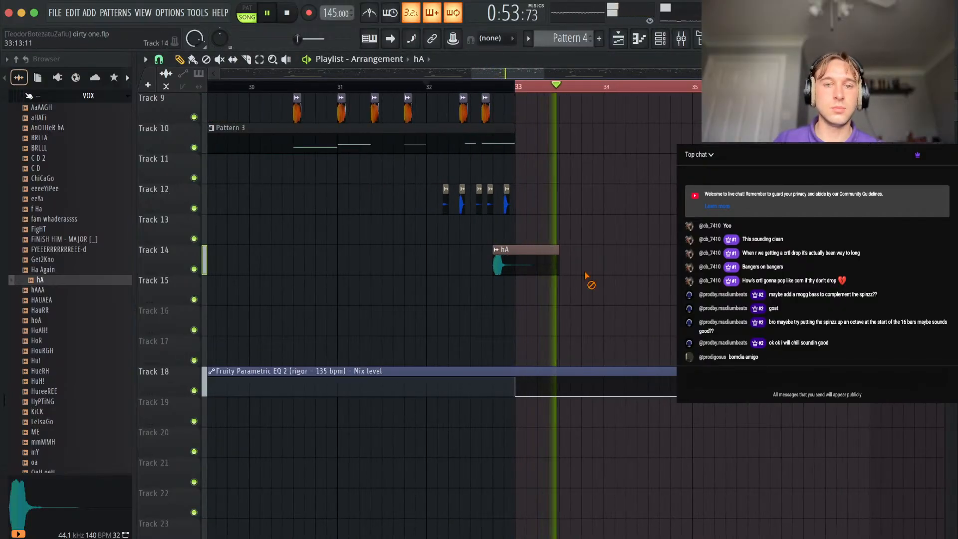
Close the RAMBO IS A G folder and browse the drum kits inside the DRILL folder.
scroll(587, 276, up, 4)
scroll(587, 276, down, 3)
scroll(85, 297, up, 8)
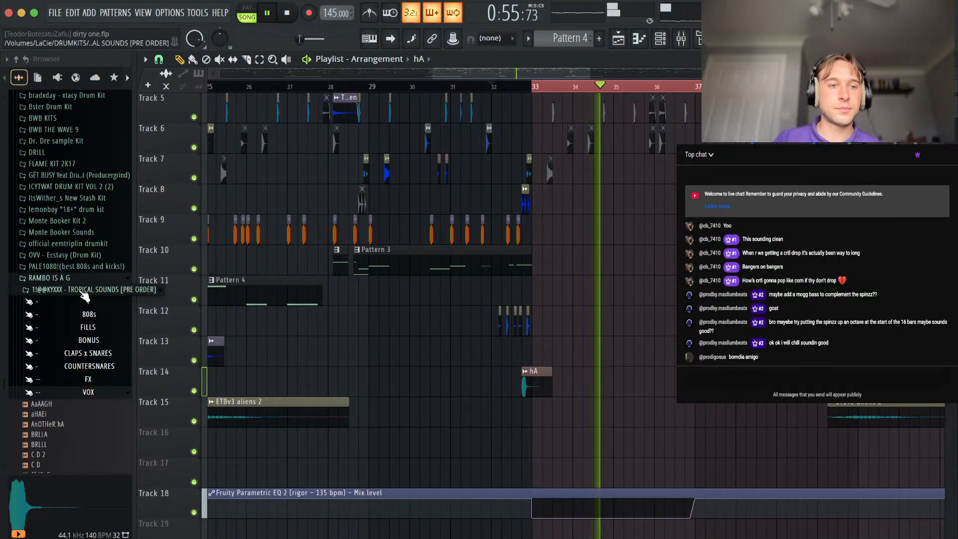
click(60, 279)
scroll(69, 332, up, 2)
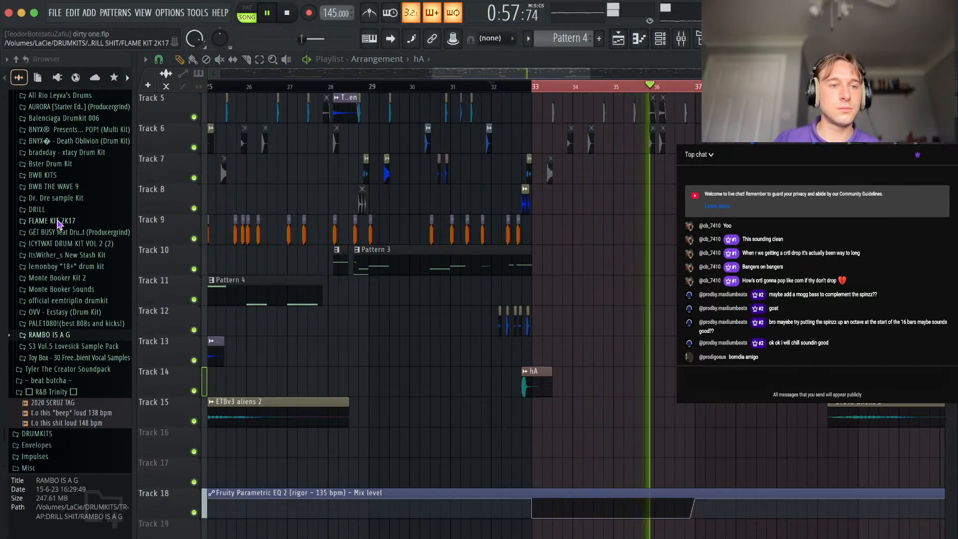
click(37, 210)
scroll(55, 189, down, 4)
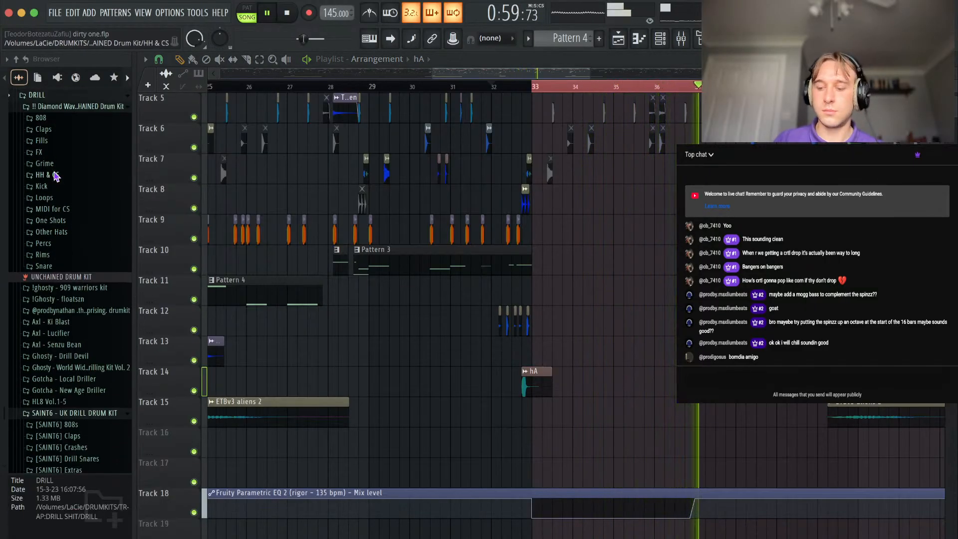
scroll(54, 183, down, 2)
scroll(631, 309, up, 4)
Select all clips similar to BWB WAV 7 OPEN (5) on Track 7 after bar 37 and give them a short fade-out.
scroll(632, 310, right, 2)
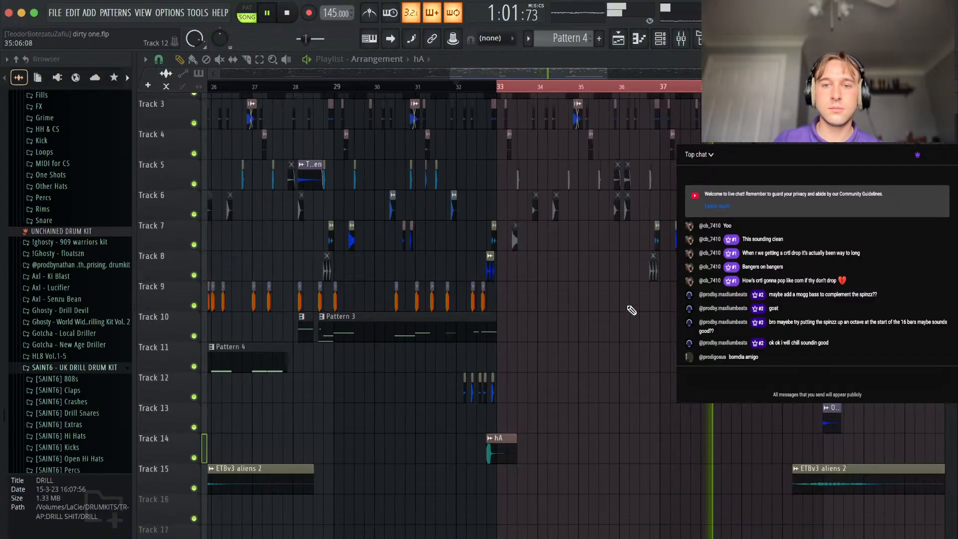
scroll(632, 310, up, 3)
scroll(589, 269, up, 3)
click(487, 90)
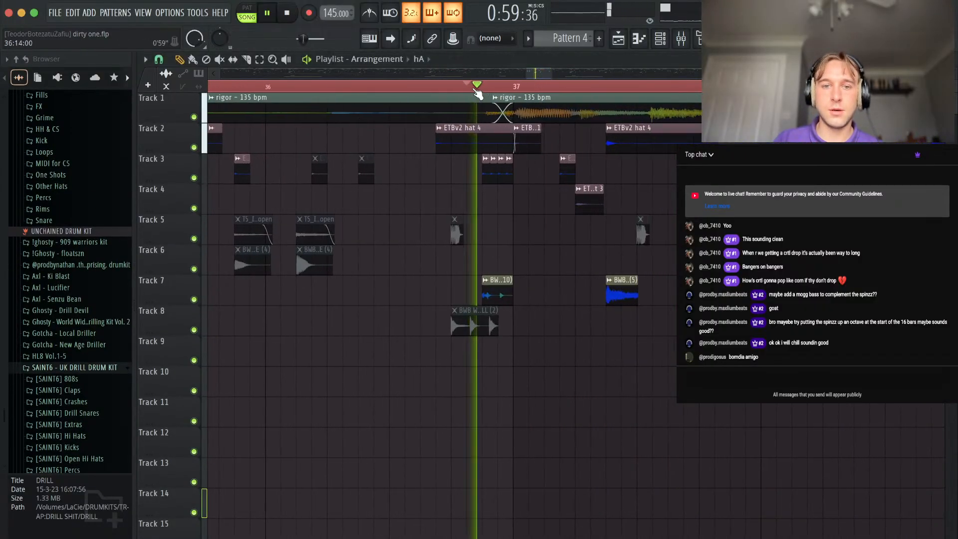
key(space)
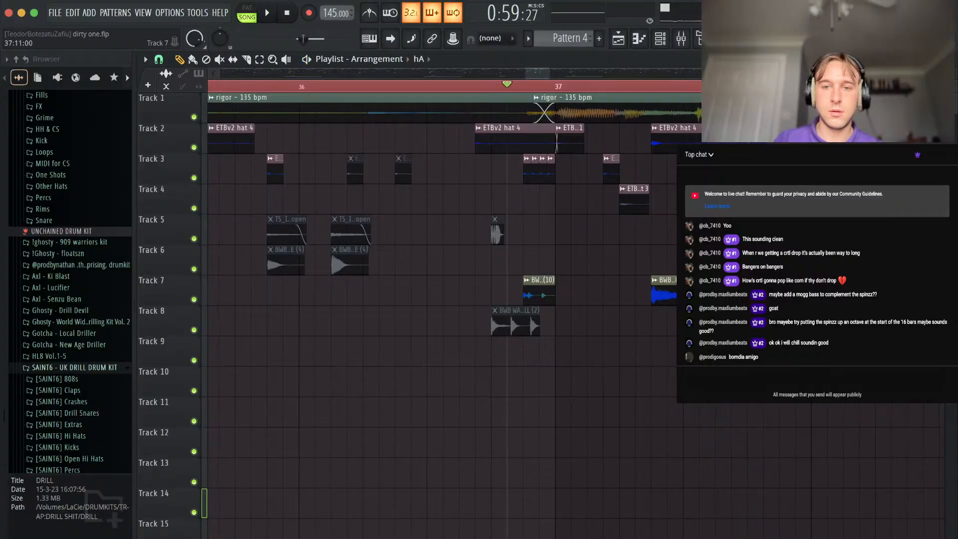
scroll(654, 298, up, 3)
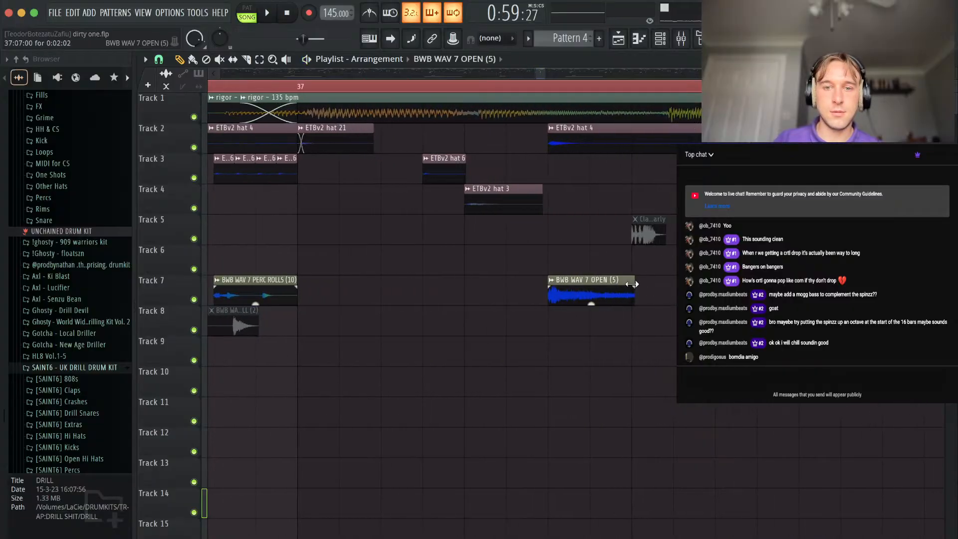
right_click(552, 279)
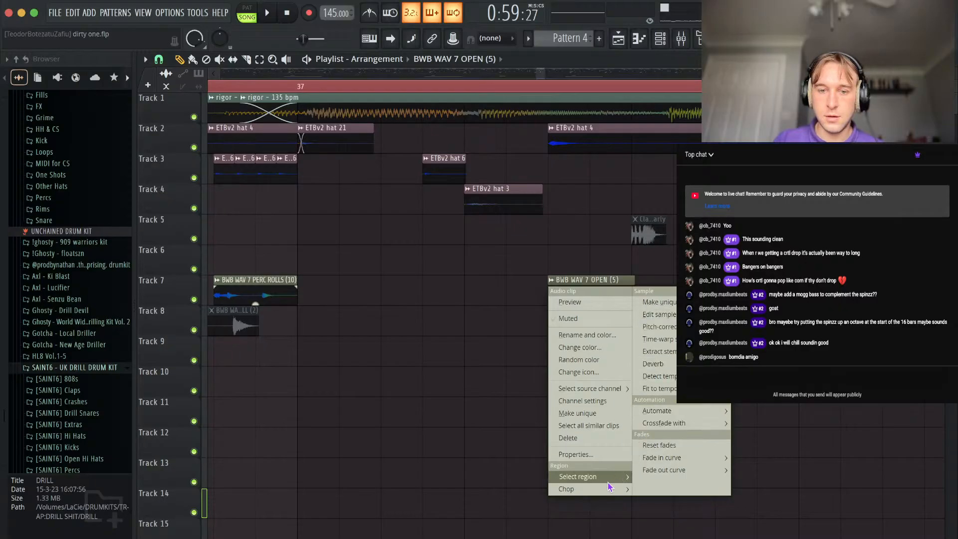
click(599, 427)
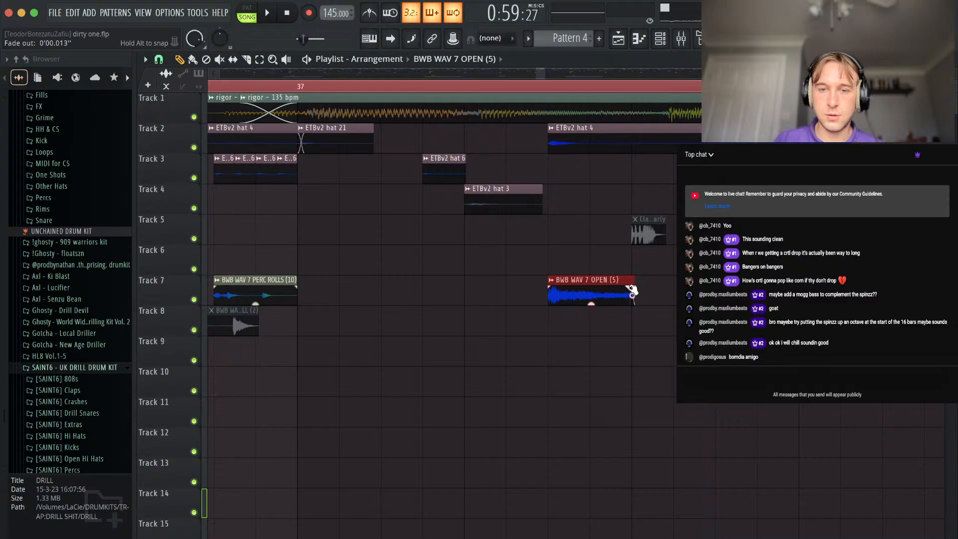
scroll(648, 344, down, 4)
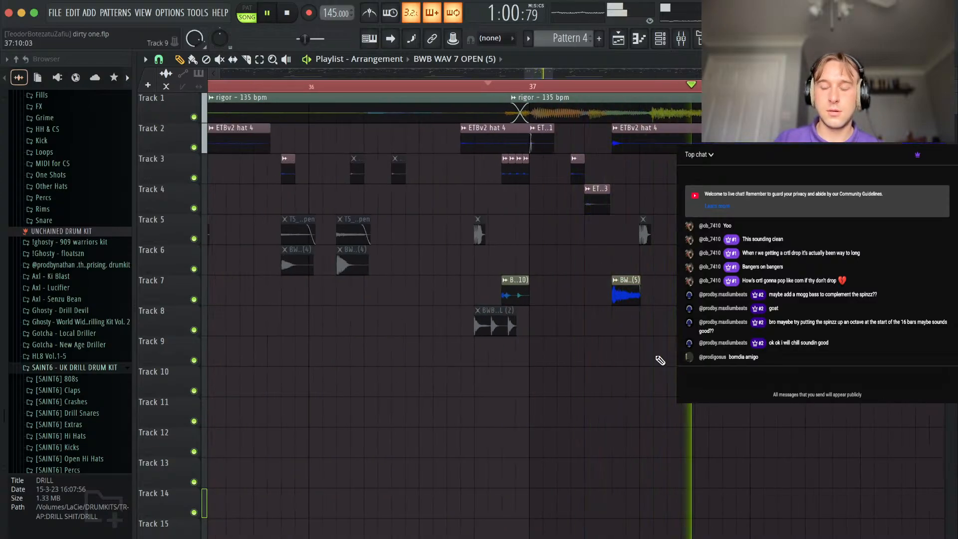
Set the channel volume of BWB WAV 7 OPEN (5) to about 12%.
scroll(652, 351, down, 1)
double_click(637, 282)
key(space)
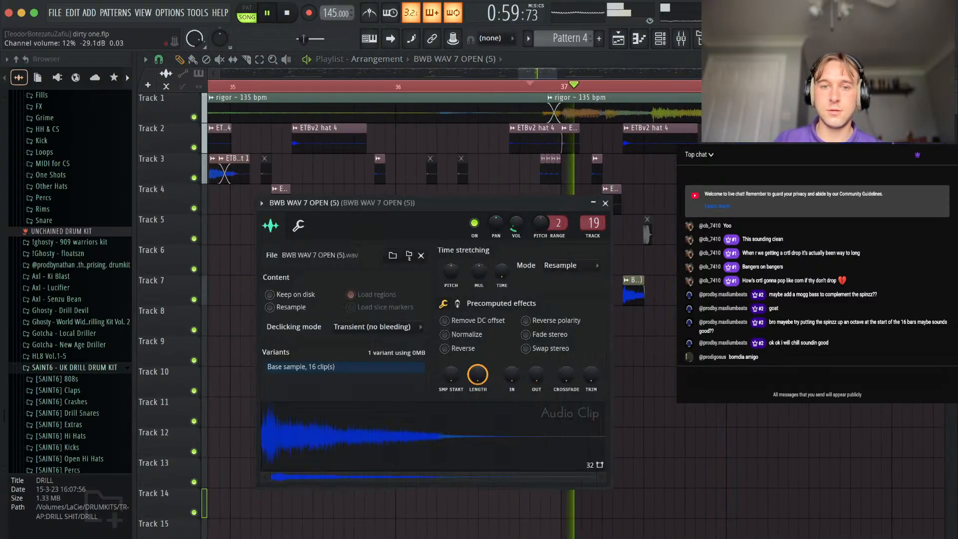
key(Escape)
Review the channel settings of the BWB WAV 7 HI HAT (6) clip on Track 7 near bar 38.
scroll(54, 210, up, 5)
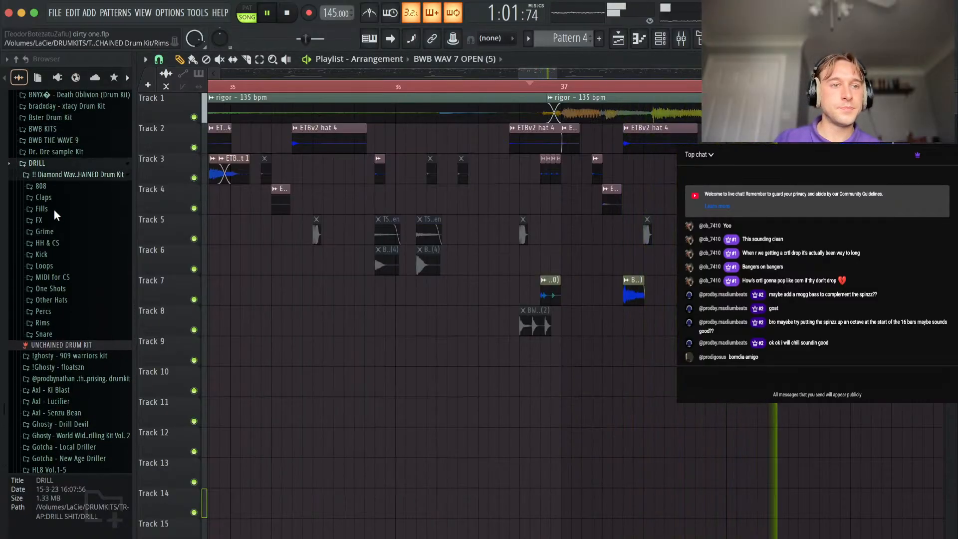
scroll(447, 302, left, 3)
scroll(447, 301, down, 2)
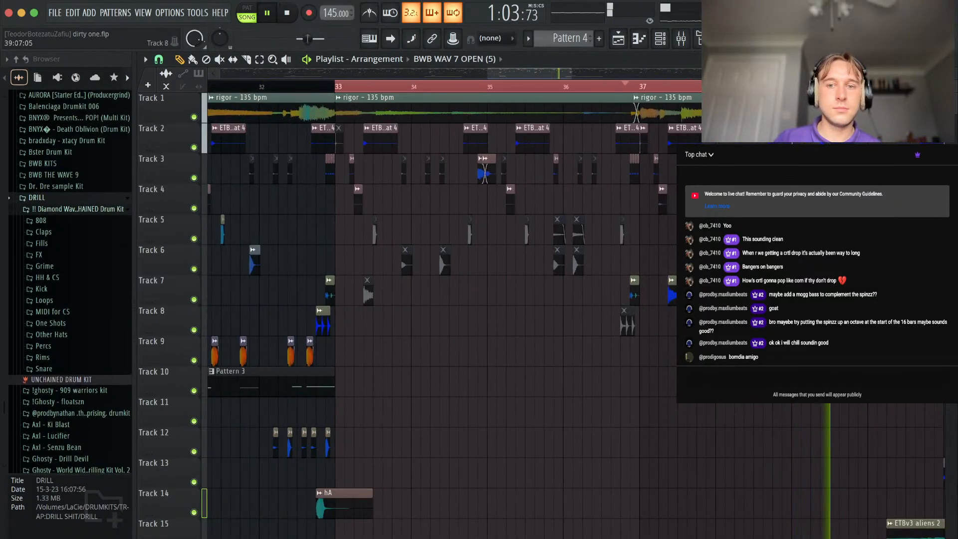
scroll(749, 300, up, 5)
double_click(652, 285)
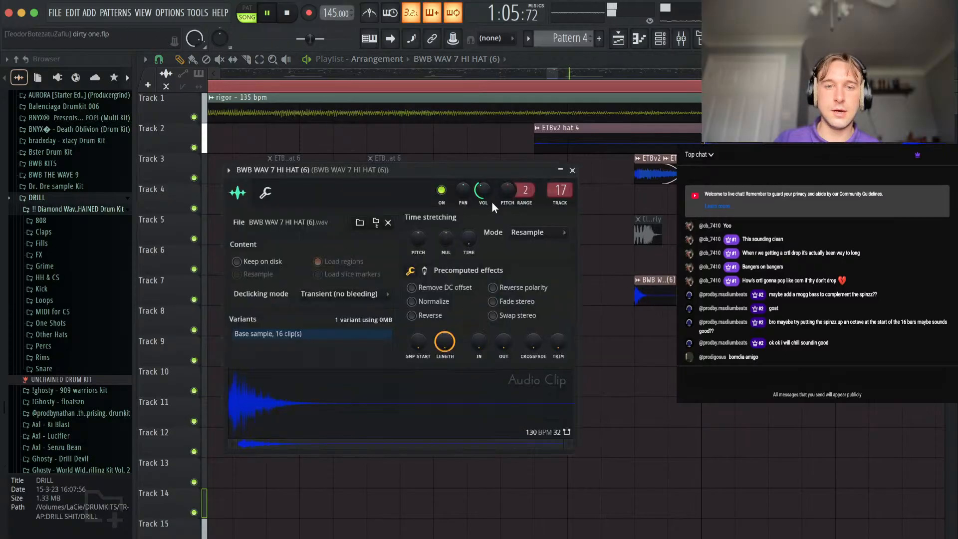
click(573, 170)
scroll(739, 347, down, 10)
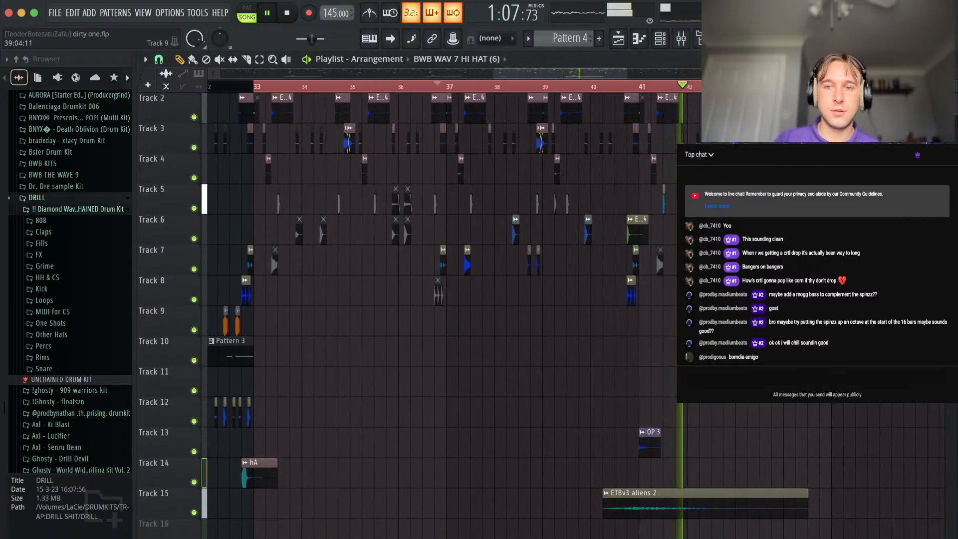
Mute the Track 7 perc roll, the Track 8 hat roll and the last two Track 12 percussion clips at the end of bar 48.
scroll(539, 396, down, 4)
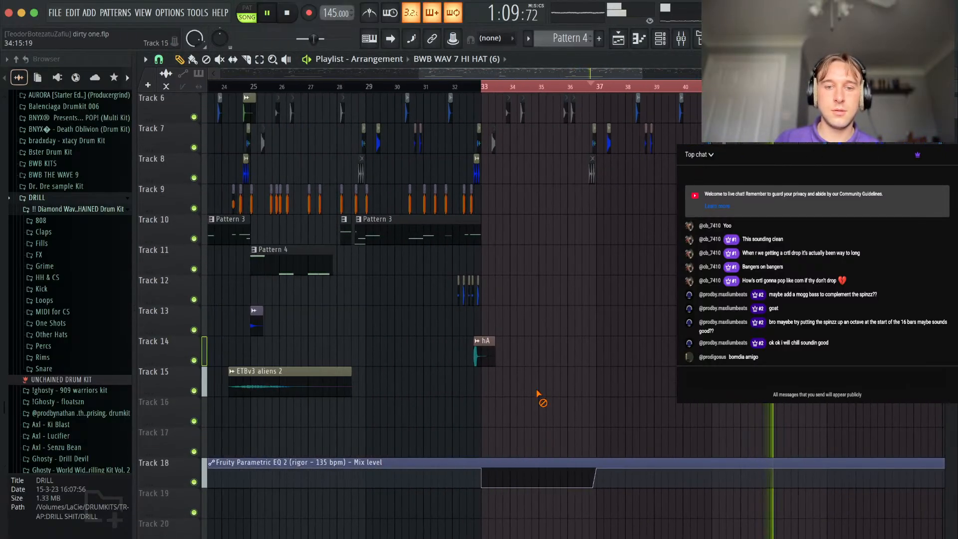
scroll(618, 268, up, 5)
scroll(619, 267, down, 3)
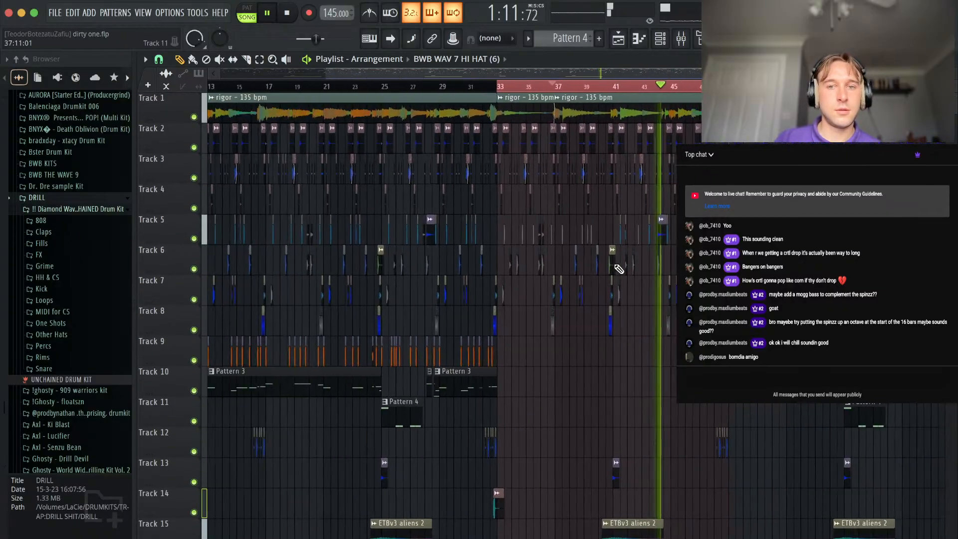
scroll(622, 299, right, 3)
scroll(575, 326, up, 4)
scroll(575, 326, up, 5)
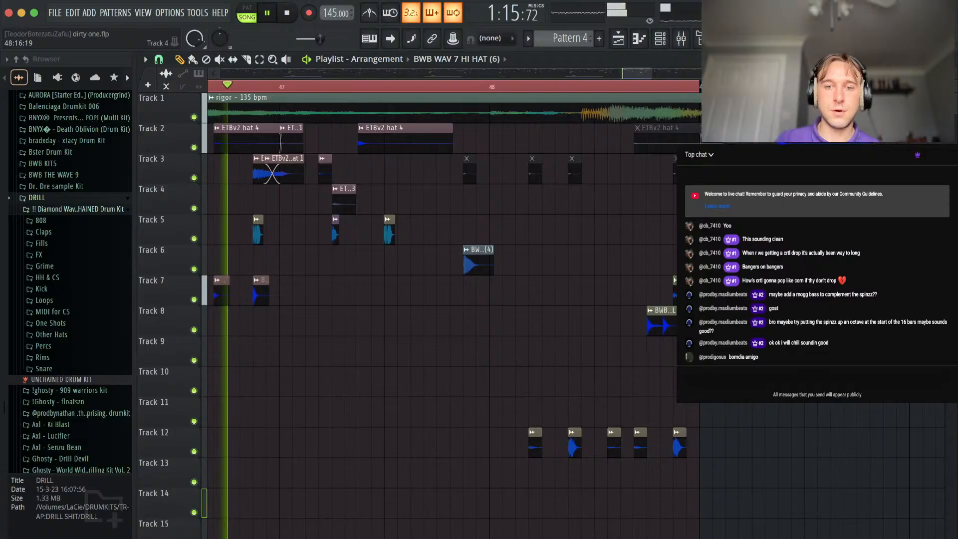
alt+right_click(675, 301)
alt+right_click(680, 447)
alt+right_click(641, 448)
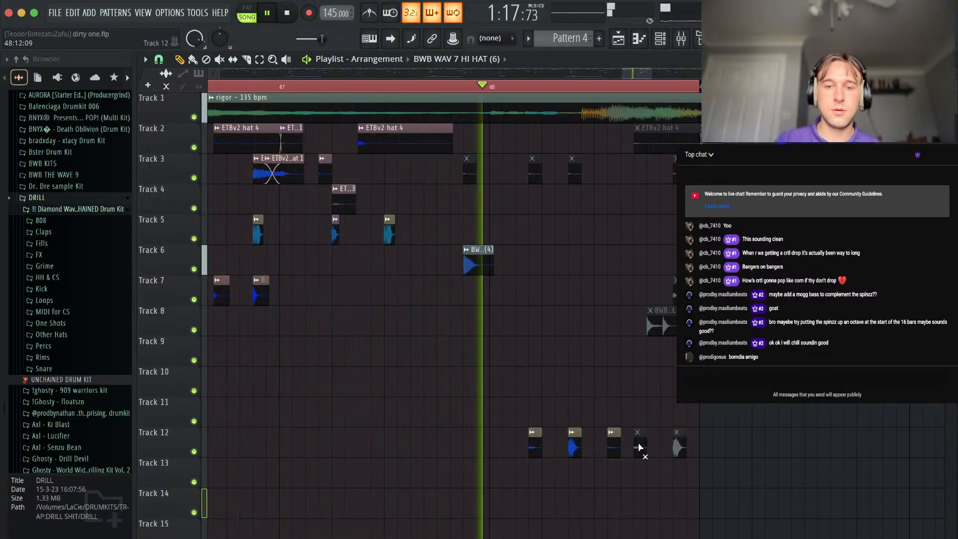
Place a Diamond Wav - Deep Kick clip on Track 9 near the end of bar 48 and make it unique.
scroll(683, 420, up, 4)
drag(733, 352, 617, 353)
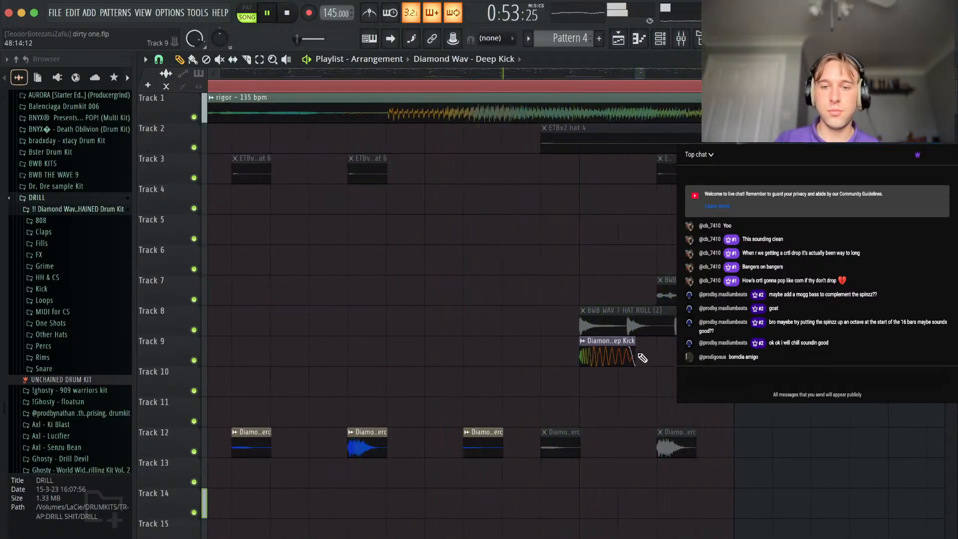
click(582, 341)
click(615, 471)
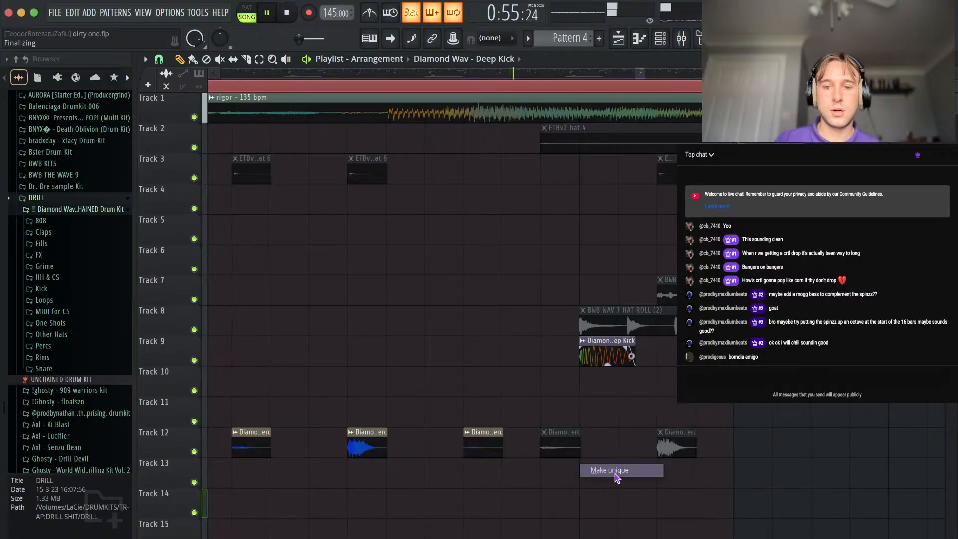
Move the unique Deep Kick clip to Track 10 and divide it into short repeated hits up to the end of bar 48.
drag(605, 347, 605, 378)
scroll(605, 378, up, 2)
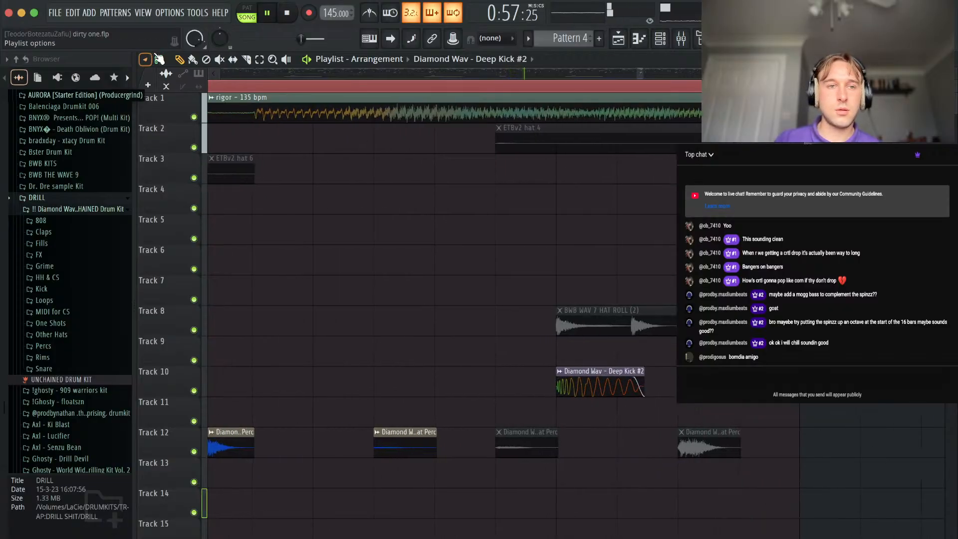
click(158, 58)
click(178, 209)
key(c)
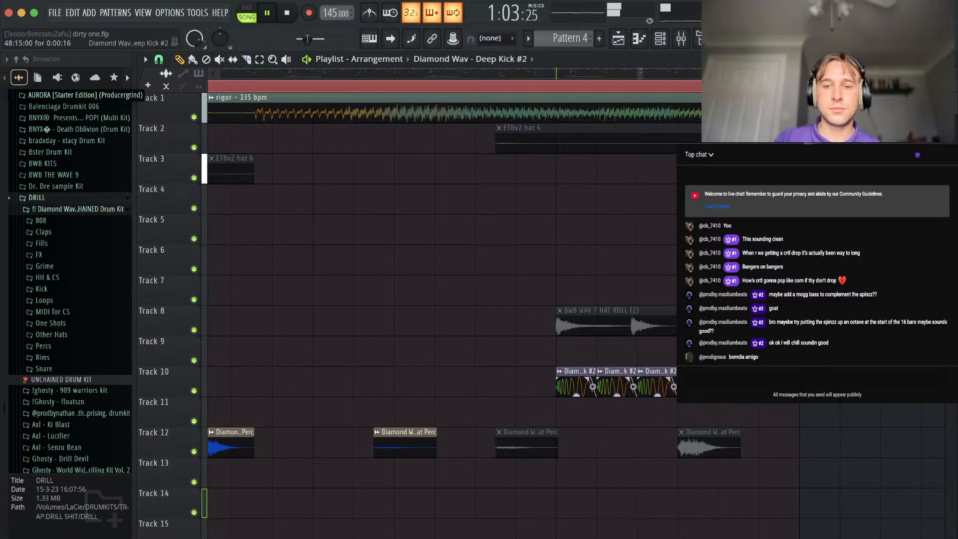
Create a volume automation clip for Diamond Wav - Deep Kick #2 on Track 11 and shape it as a rising curve with about 10% tension.
click(555, 371)
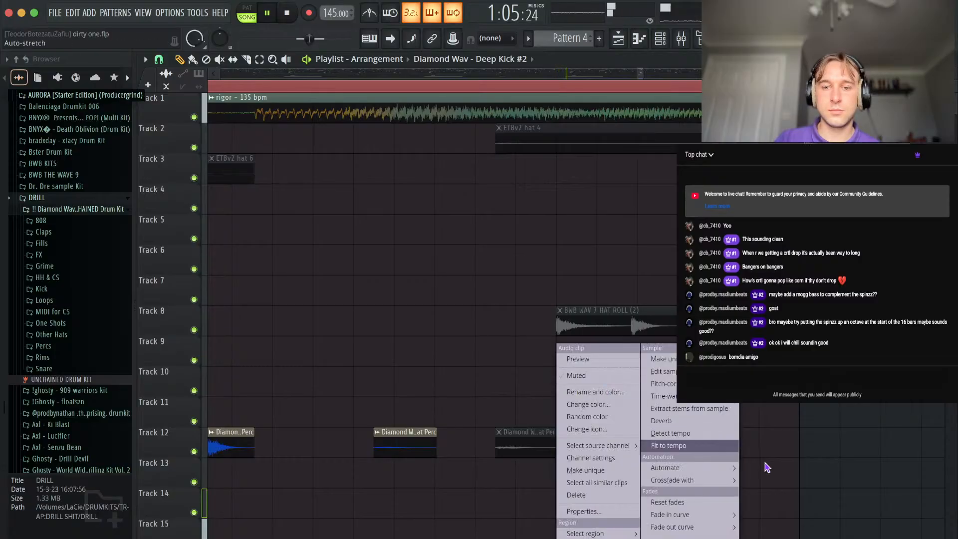
click(761, 480)
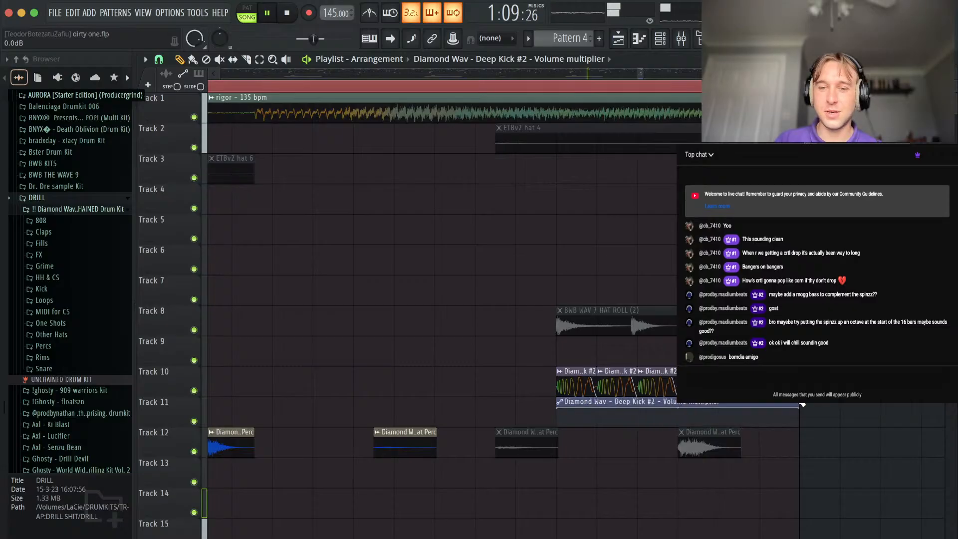
drag(561, 410, 558, 426)
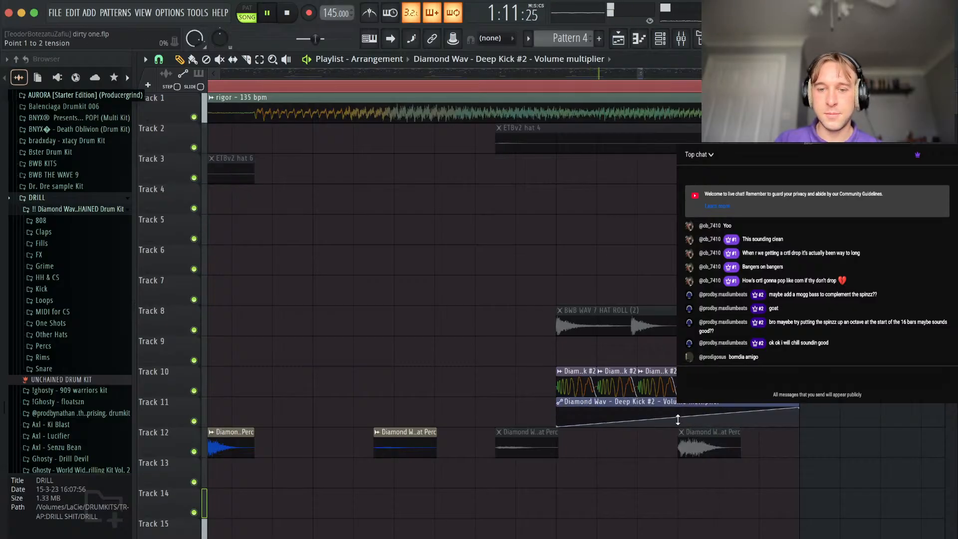
scroll(677, 413, down, 6)
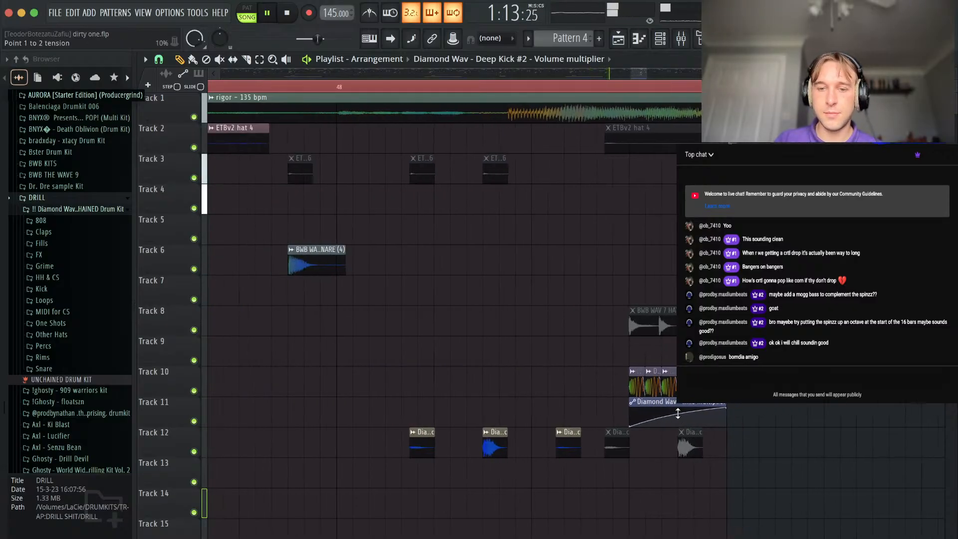
scroll(538, 399, down, 3)
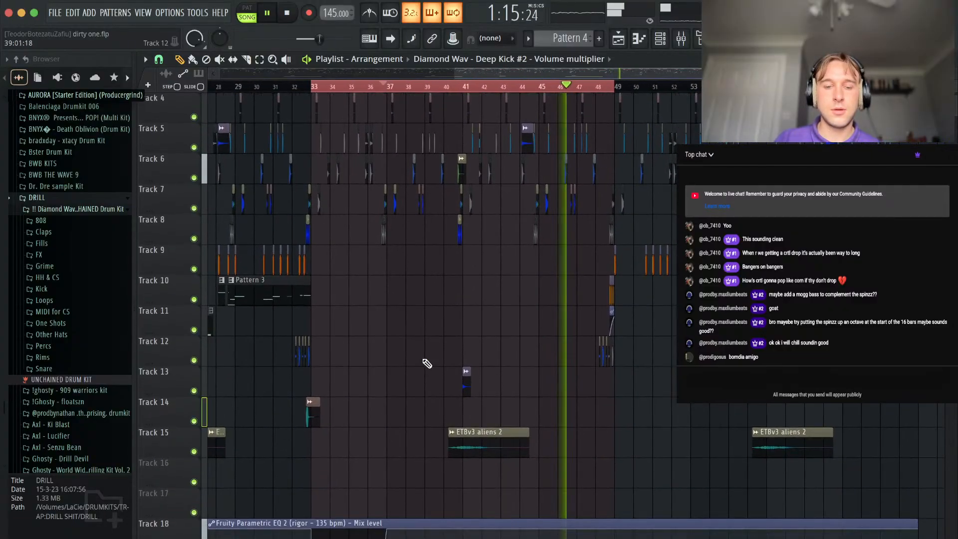
Browse the drum kits to the trap stash kit's 808s folder and preview the ! best spinz sample.
scroll(72, 218, up, 2)
scroll(74, 218, up, 1)
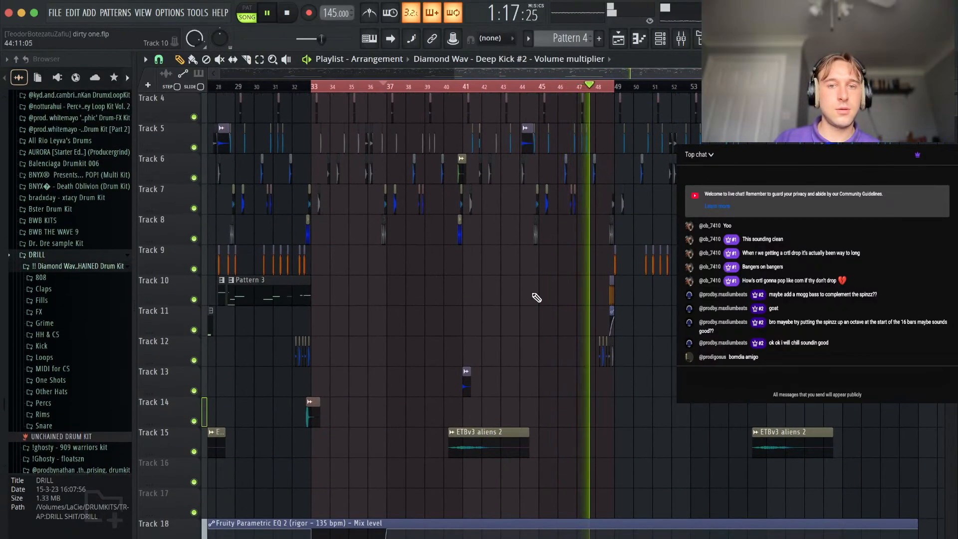
scroll(537, 298, up, 3)
scroll(86, 211, up, 10)
scroll(86, 211, down, 6)
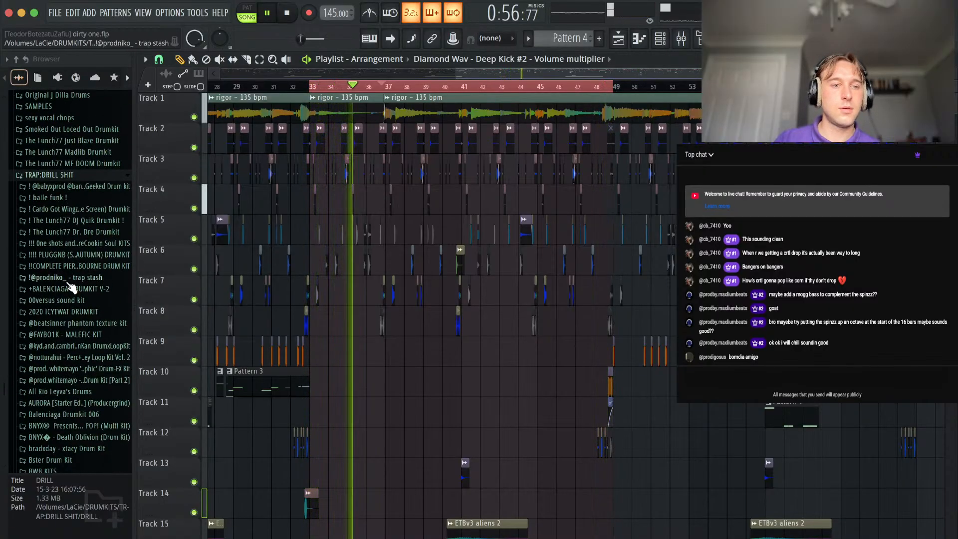
scroll(69, 282, up, 15)
click(52, 297)
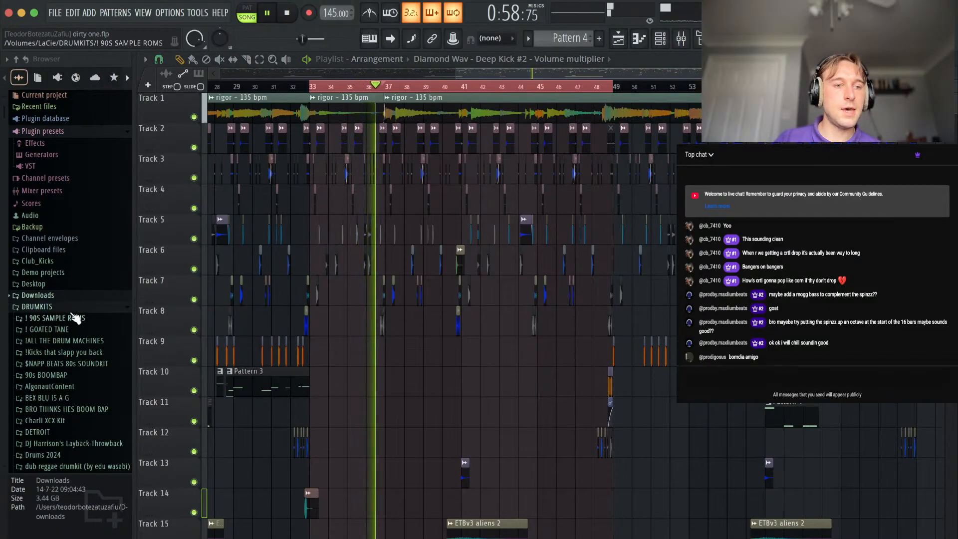
scroll(70, 319, down, 9)
scroll(70, 388, down, 4)
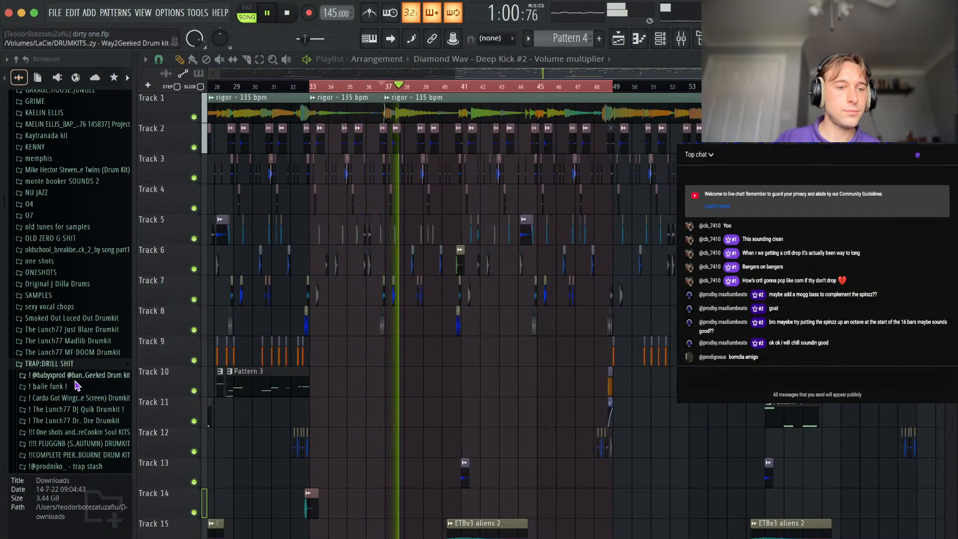
click(66, 367)
click(76, 368)
scroll(73, 372, down, 2)
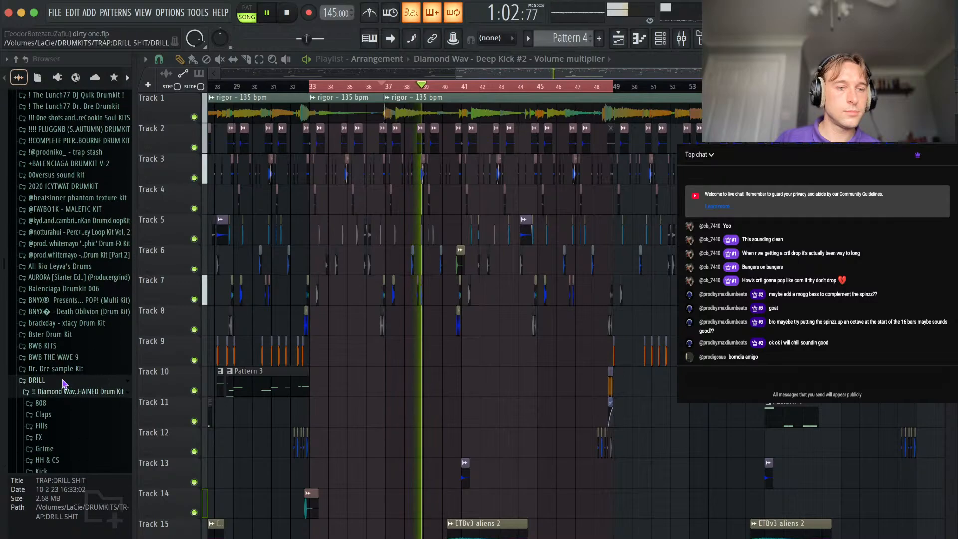
click(60, 382)
click(81, 152)
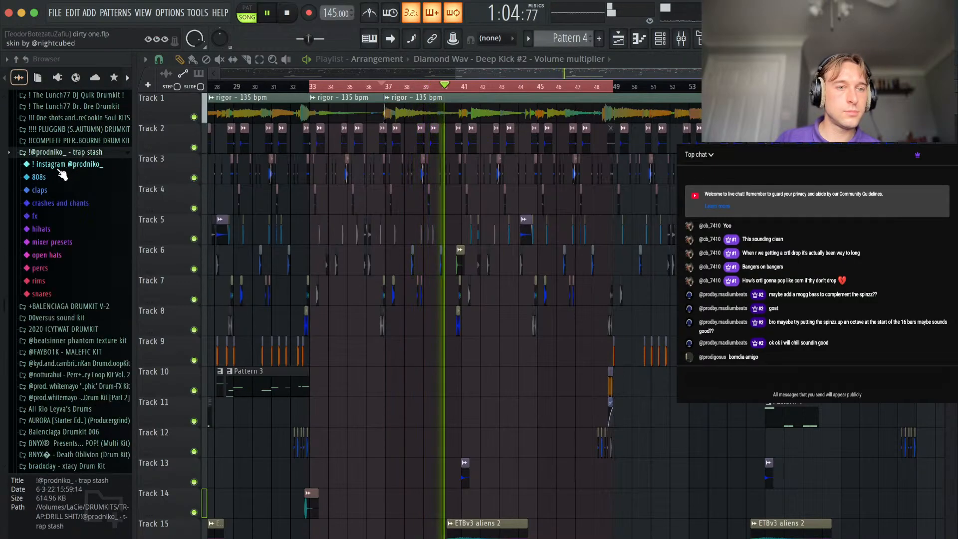
click(64, 177)
click(66, 190)
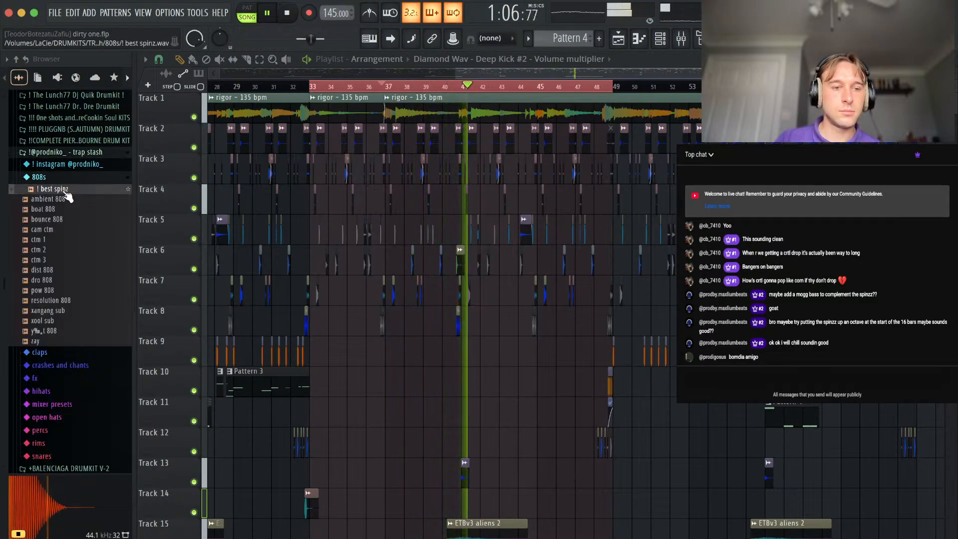
Stop playback, create a new empty pattern, and place two eight-bar clips of it on Tracks 11 and 14 between bars 34 and 48.
key(space)
click(598, 38)
key(Return)
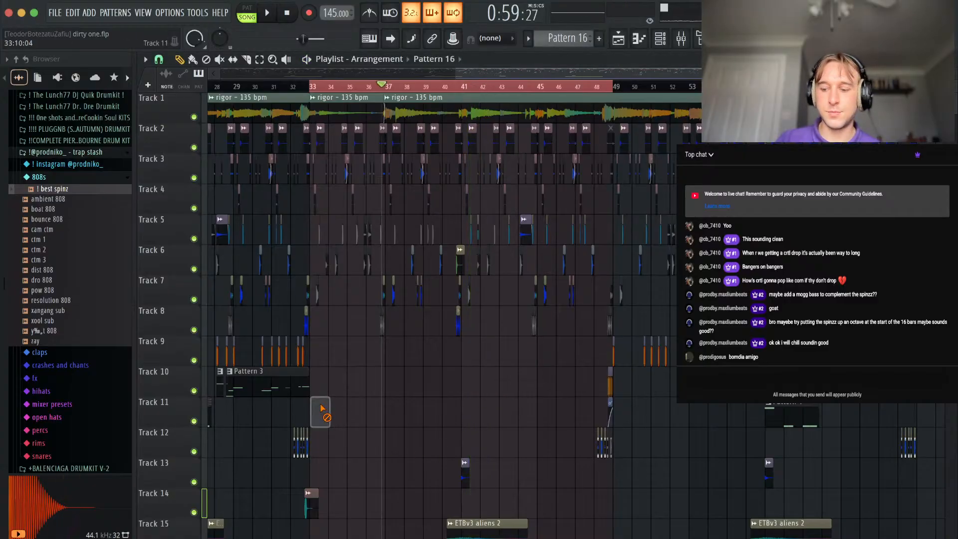
click(159, 60)
click(185, 107)
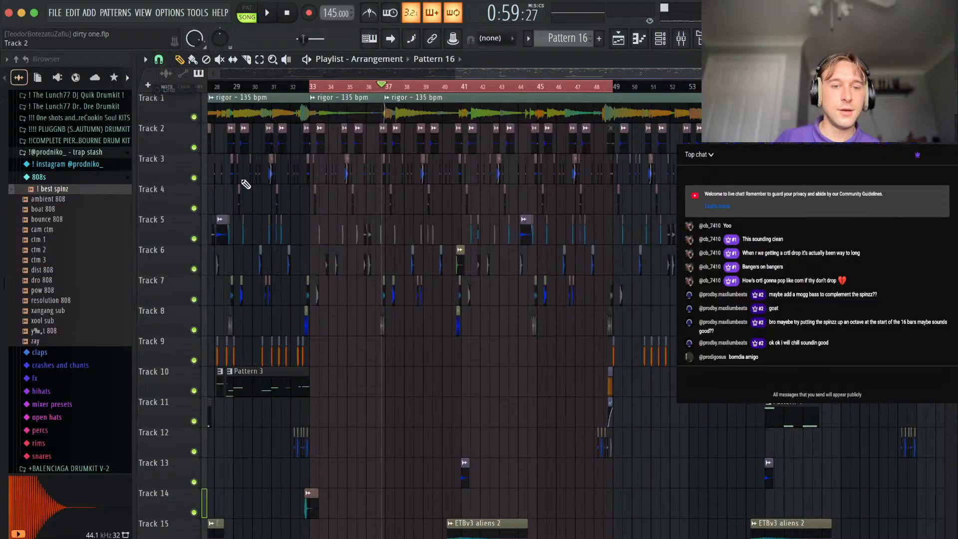
drag(475, 424, 497, 511)
drag(363, 418, 373, 193)
scroll(373, 193, down, 5)
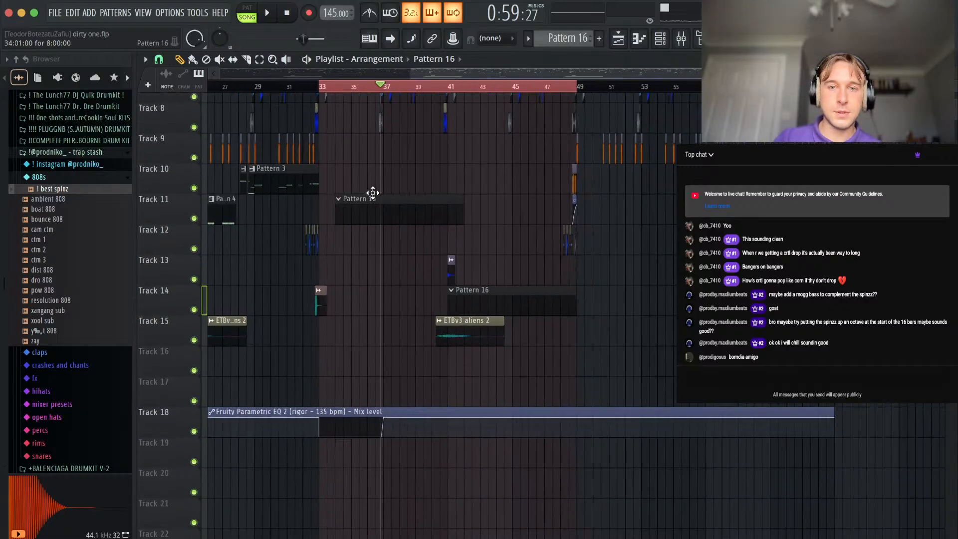
Move all clips from Track 12 downward two tracks lower.
drag(630, 240, 200, 538)
key(shift+Down)
key(shift+Down)
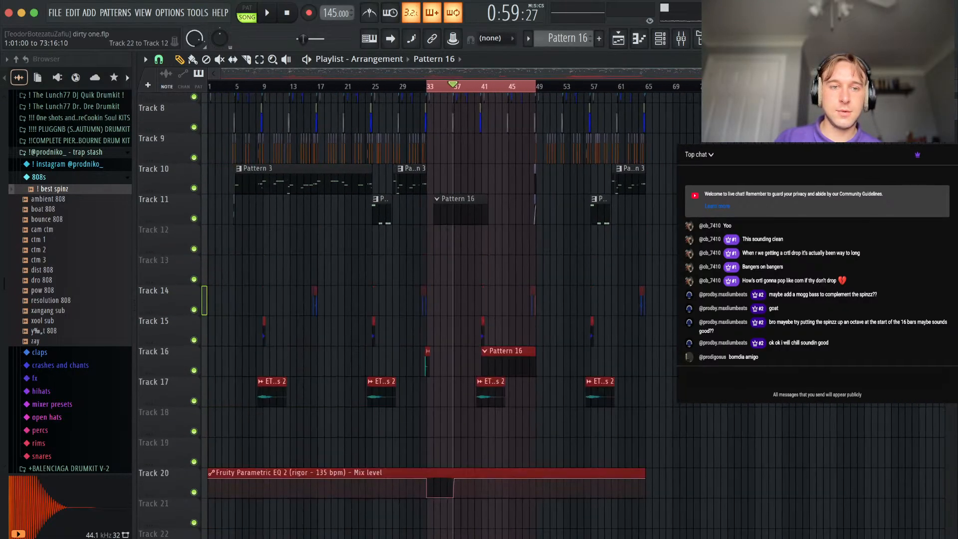
Move the short clip near bar 5 on Track 11 down to Track 13 and slightly earlier.
drag(255, 221, 221, 217)
key(shift+Down)
key(shift+Down)
key(shift+Down)
key(shift+Left)
key(shift+Up)
Shift the Deep Kick fill and its automation down to Tracks 12 and 13, and place the second Pattern 16 clip on Track 11.
drag(525, 218, 547, 186)
key(shift+Down)
drag(501, 355, 511, 221)
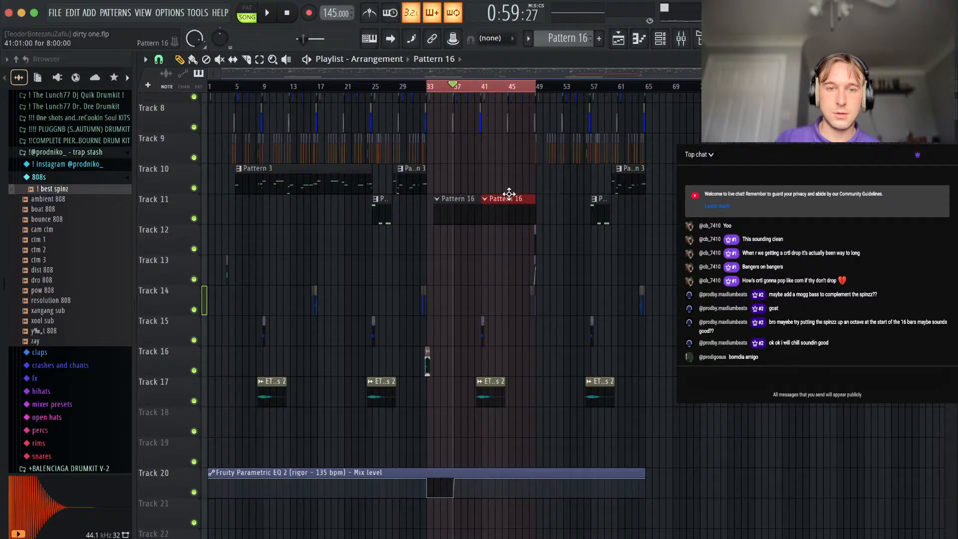
Move the Deep Kick fill and its automation to Tracks 9 and 10, with the first Pattern 16 clip aligned to bar 33.
drag(560, 248, 514, 263)
key(shift+Up)
key(shift+Up)
key(shift+Up)
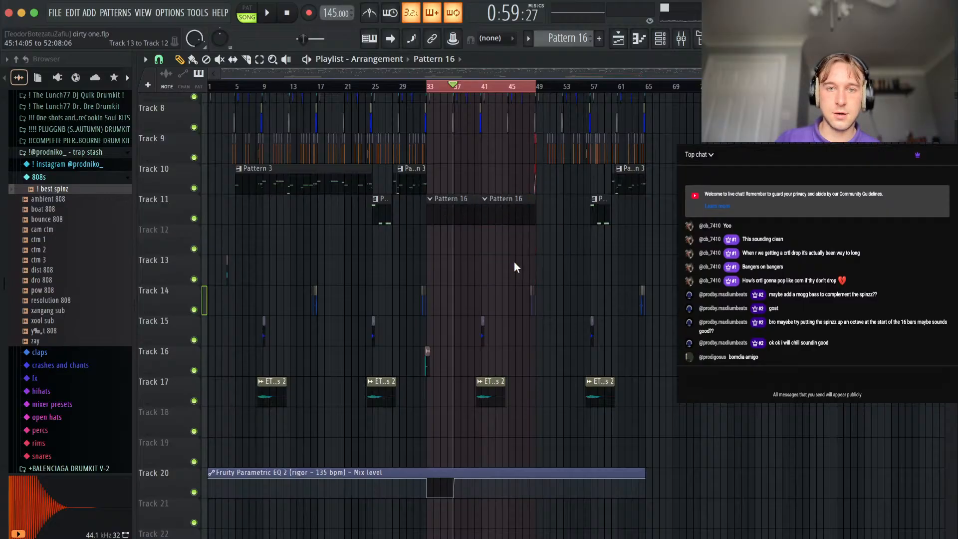
scroll(605, 195, up, 5)
scroll(401, 213, up, 3)
scroll(492, 224, down, 5)
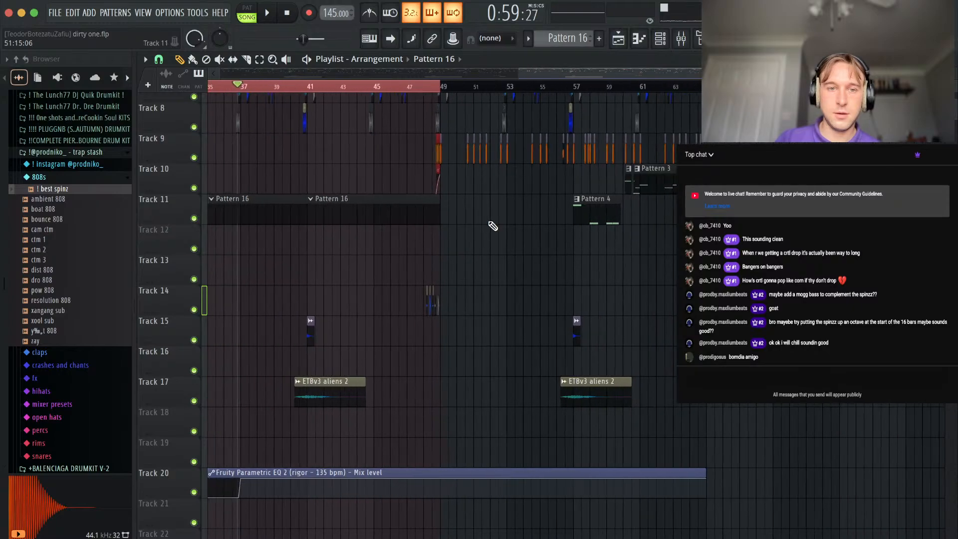
Show all channels in the channel rack and purge the unused audio clips.
scroll(340, 220, left, 4)
key(space)
key(F6)
click(309, 90)
click(290, 99)
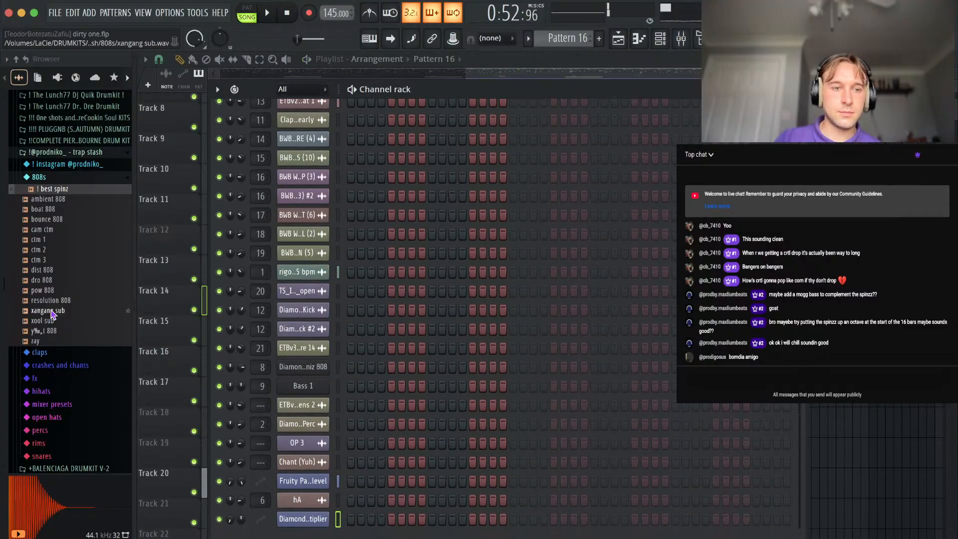
click(197, 12)
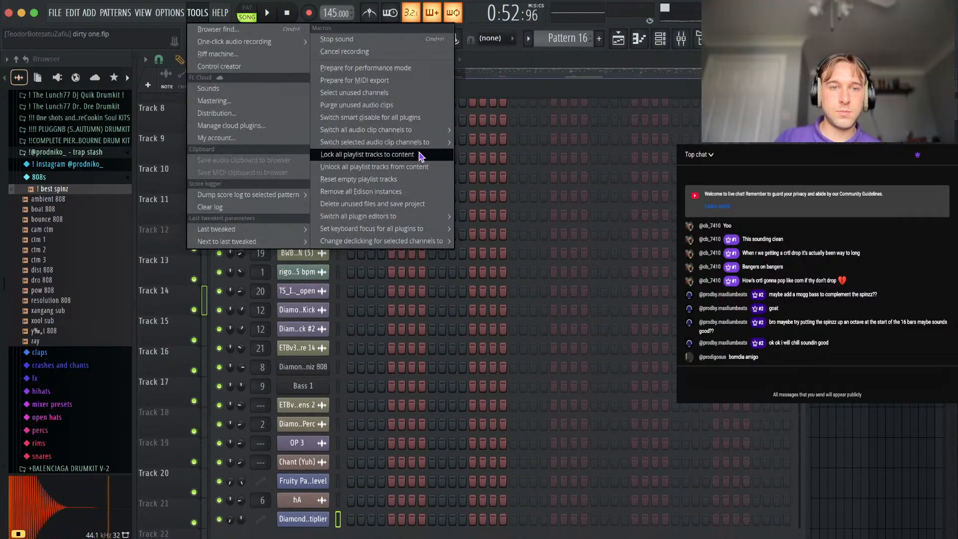
click(379, 104)
Route ETBv3 aliens 2 to its own mixer track and reposition it as track 10.
click(314, 407)
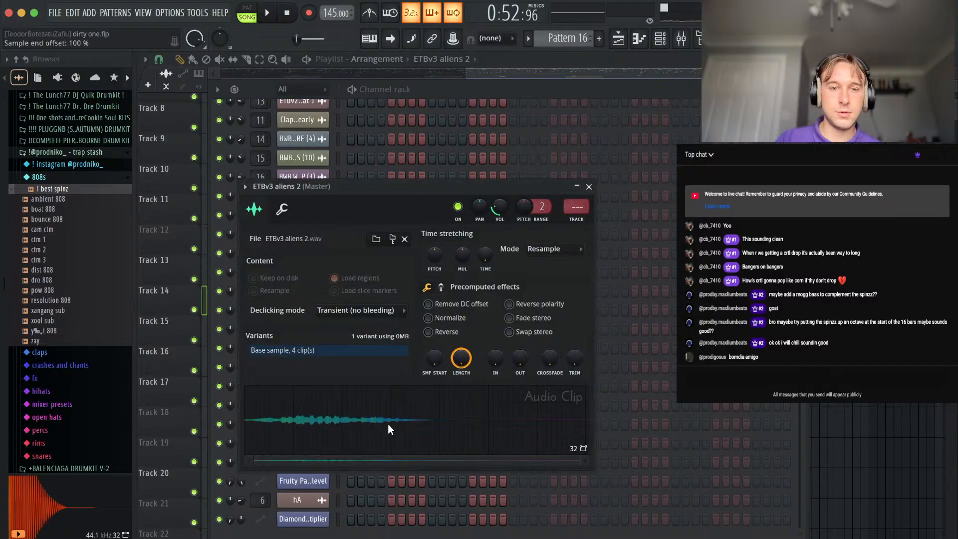
click(577, 212)
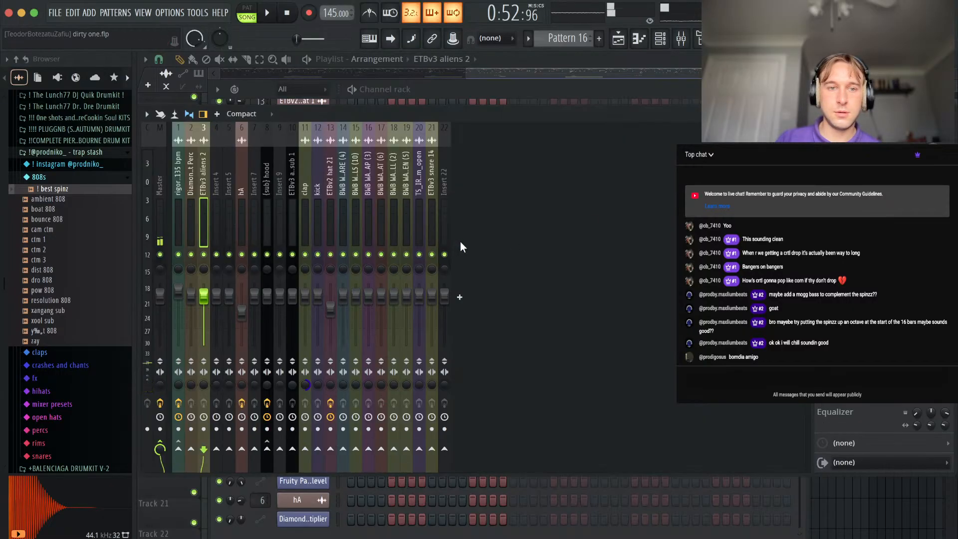
key(alt+Right)
key(alt+Right)
key(alt+Right)
key(alt+Right)
key(alt+Right)
key(alt+Right)
key(alt+Right)
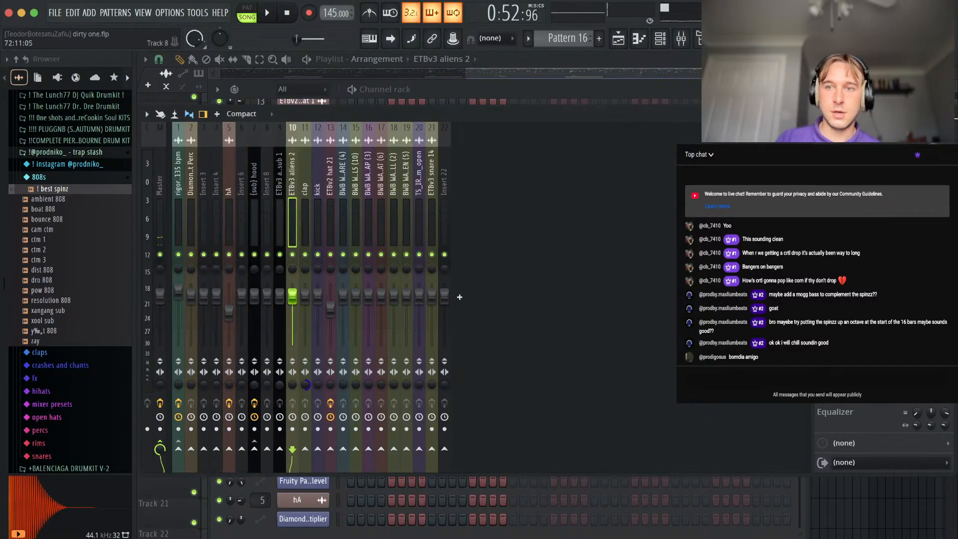
click(948, 115)
Route the OP 3 and Chant (Yuh) channels to new mixer tracks 23 and 24.
click(339, 486)
drag(338, 447, 337, 462)
click(681, 40)
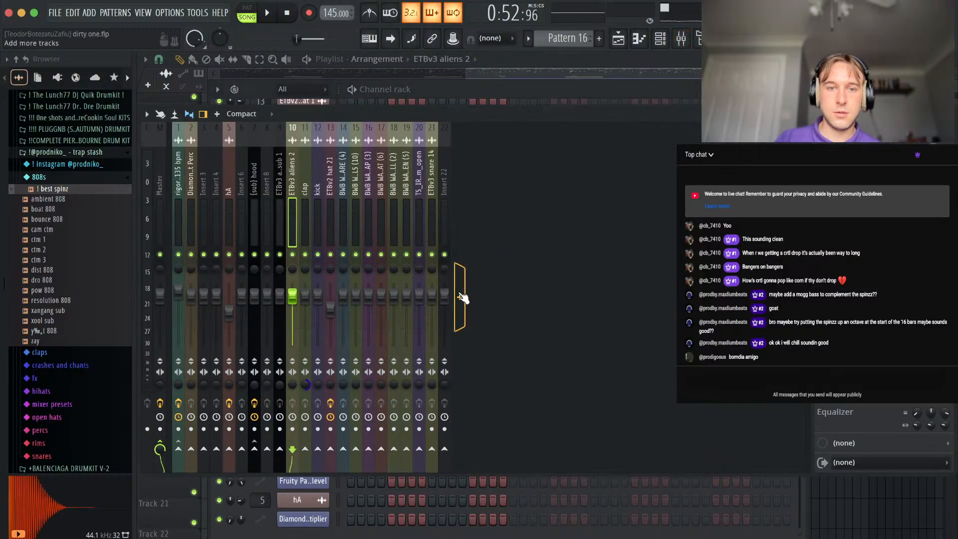
click(457, 218)
key(shift+super+l)
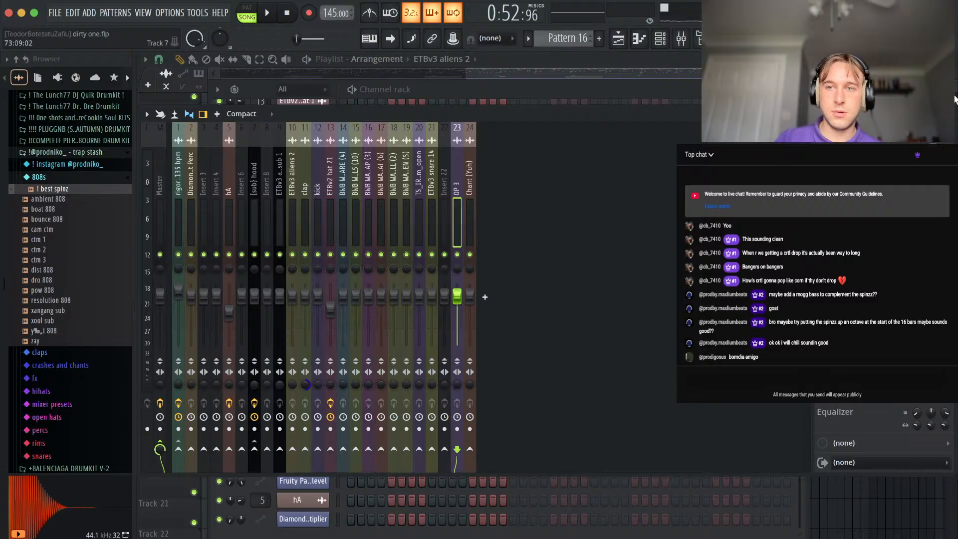
click(953, 113)
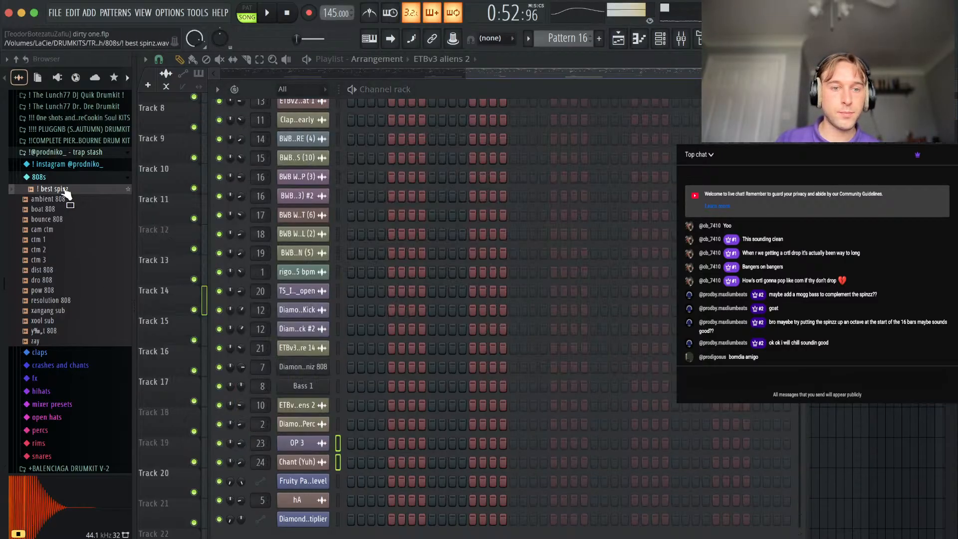
Add the ! best spinz sample to the channel rack near Bass 1 and route it to mixer track 7.
drag(294, 382, 300, 383)
click(305, 386)
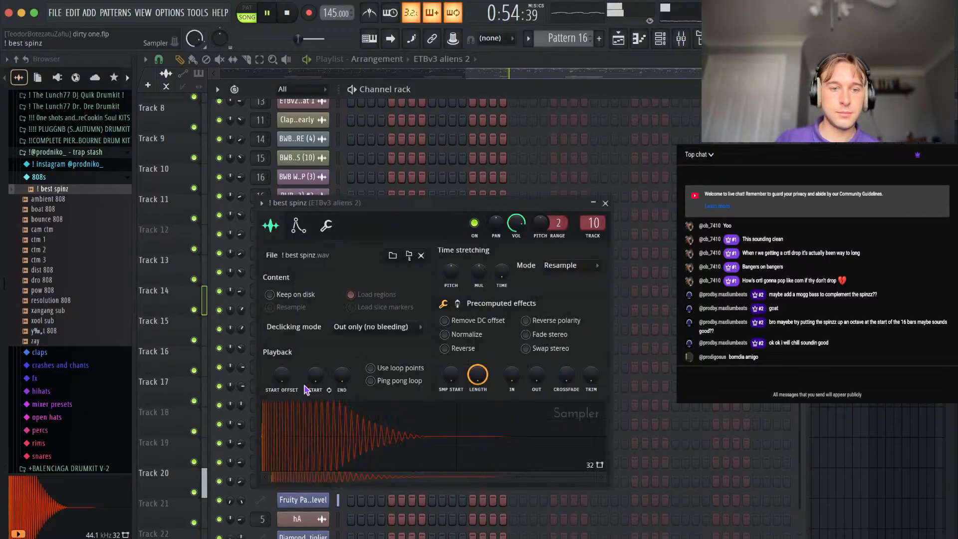
click(598, 236)
key(alt+Right)
key(alt+Right)
key(alt+Right)
key(alt+Right)
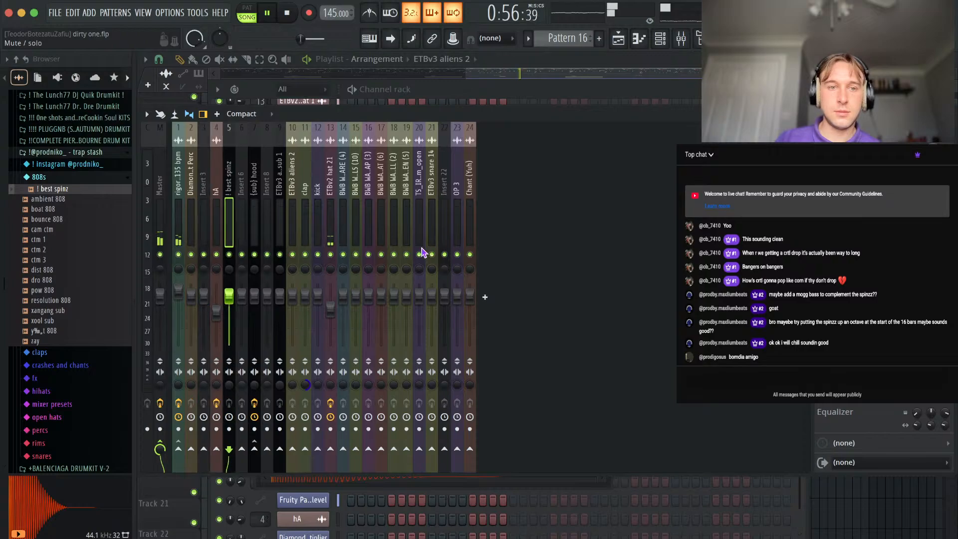
click(947, 114)
click(797, 89)
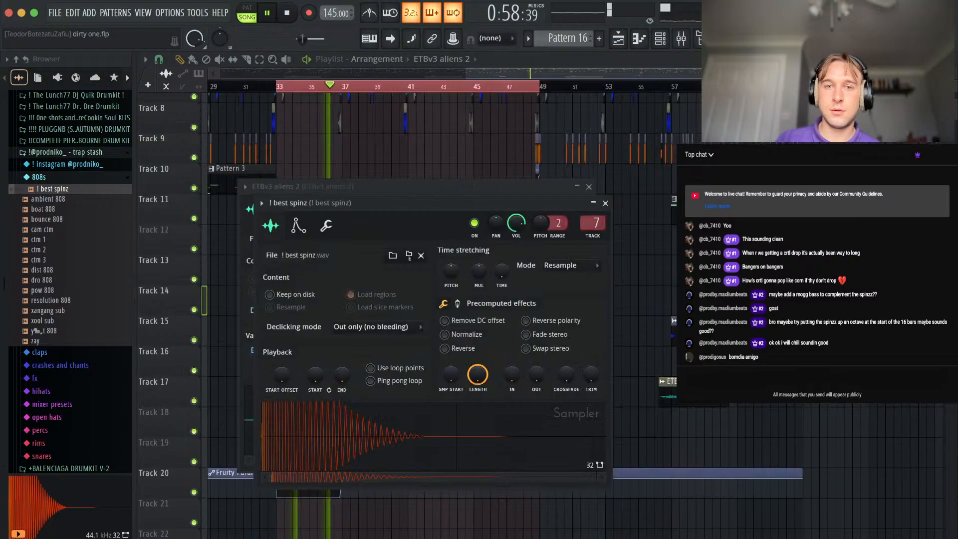
click(608, 203)
Delete the first Pattern 16 clip, starting at bar 33, from Track 11.
click(372, 198)
drag(313, 218, 384, 246)
right_click(428, 250)
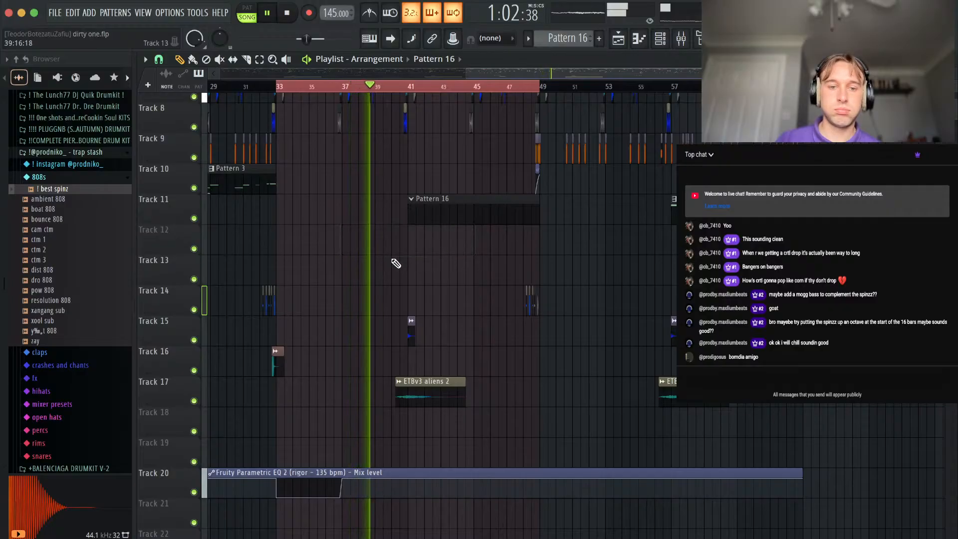
Examine the drum and percussion clips above the Pattern 16 clip around bars 37 to 48.
scroll(369, 287, up, 3)
scroll(370, 287, right, 3)
scroll(370, 288, up, 3)
scroll(370, 288, down, 1)
scroll(370, 288, left, 1)
scroll(368, 286, up, 3)
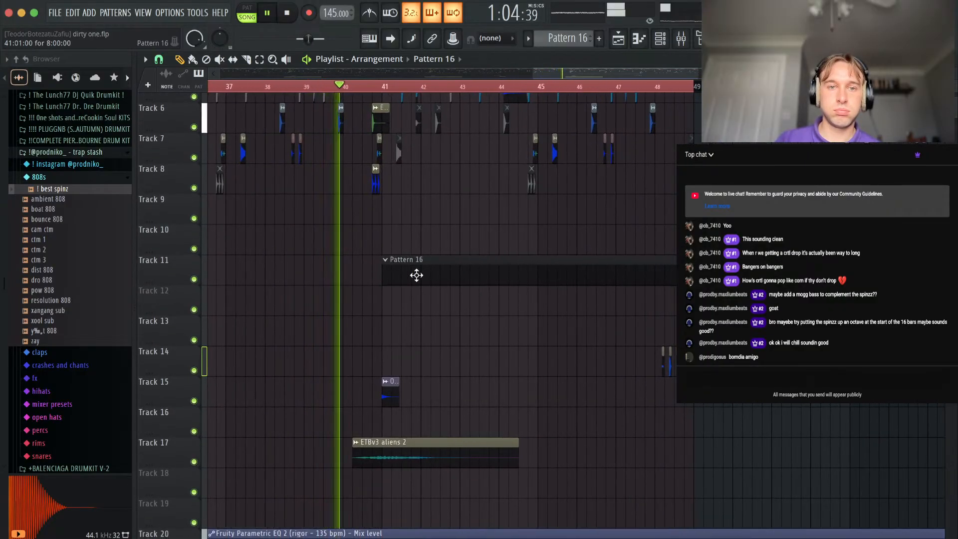
scroll(417, 274, up, 3)
scroll(406, 300, down, 5)
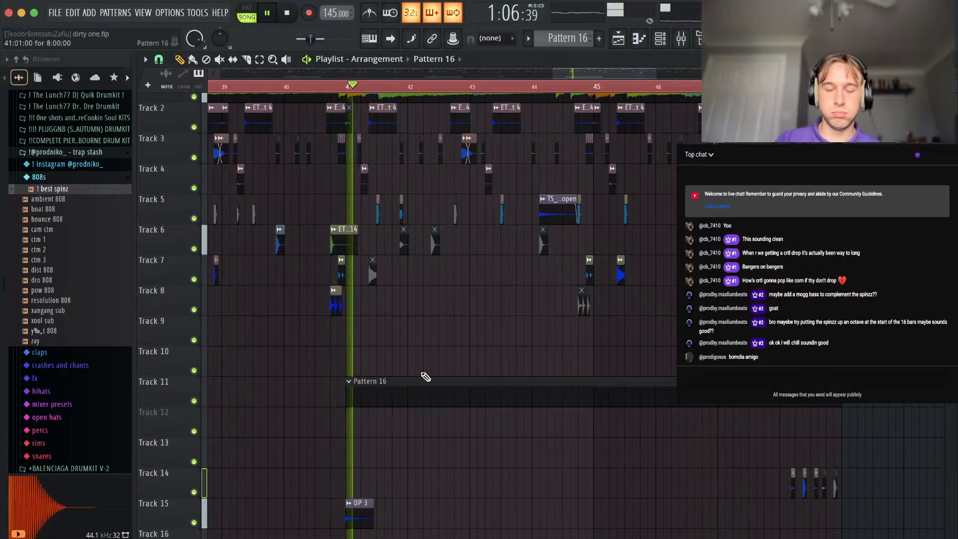
Open the piano roll of the ! best spinz channel and transpose its note in bar 1 to F#5.
key(F6)
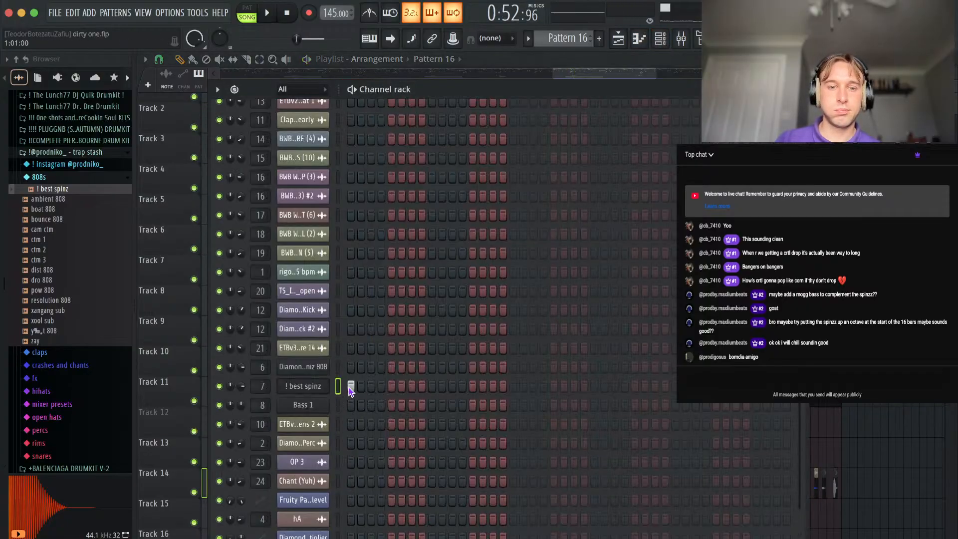
right_click(853, 434)
click(353, 91)
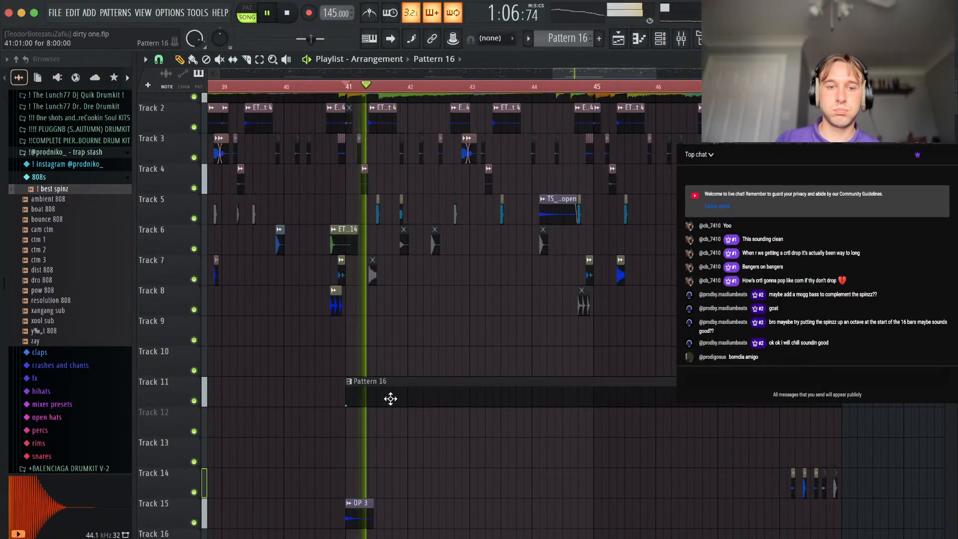
key(F6)
right_click(319, 386)
click(367, 357)
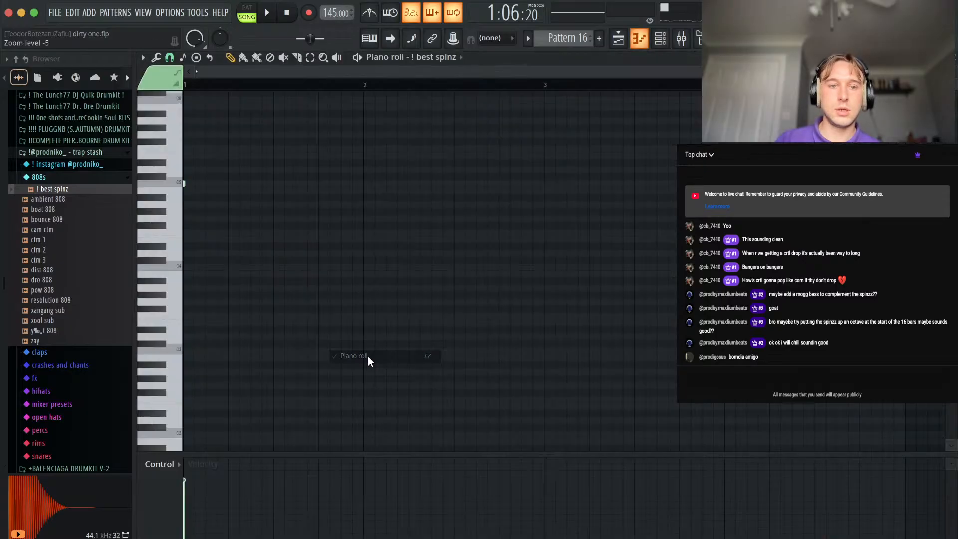
key(space)
key(space)
scroll(368, 364, up, 2)
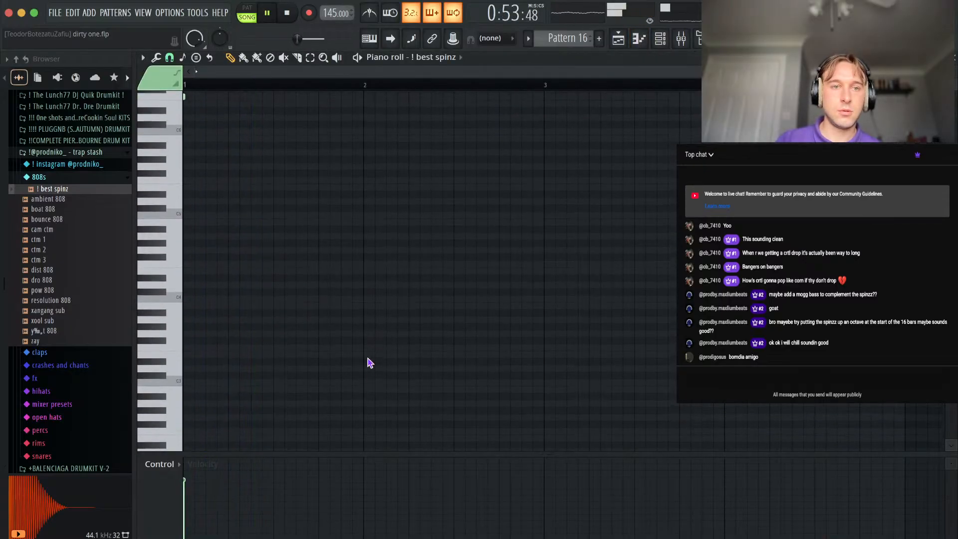
key(super+Down)
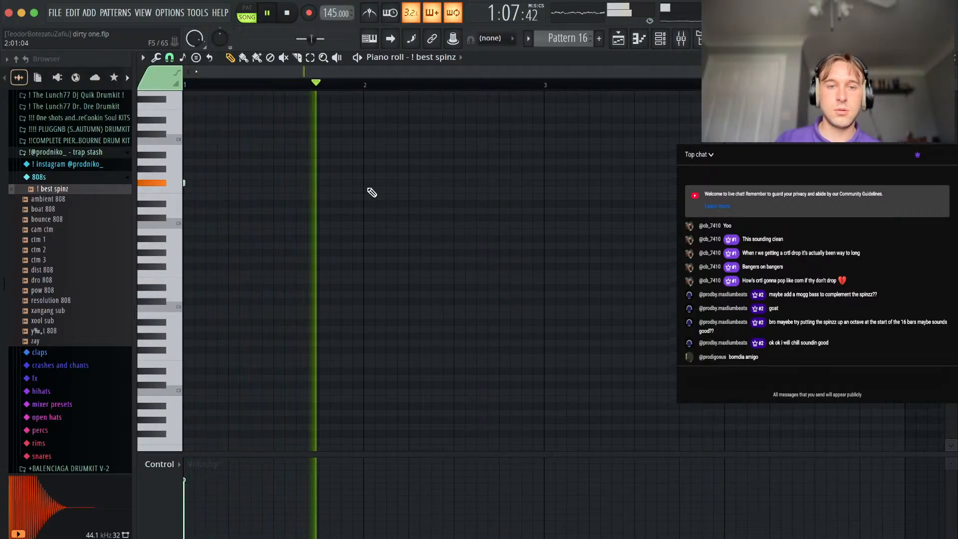
Add short F#5 notes at steps 1, 7 and 13 of bar 3 and a G#5 note at step 11 of bar 4.
click(545, 183)
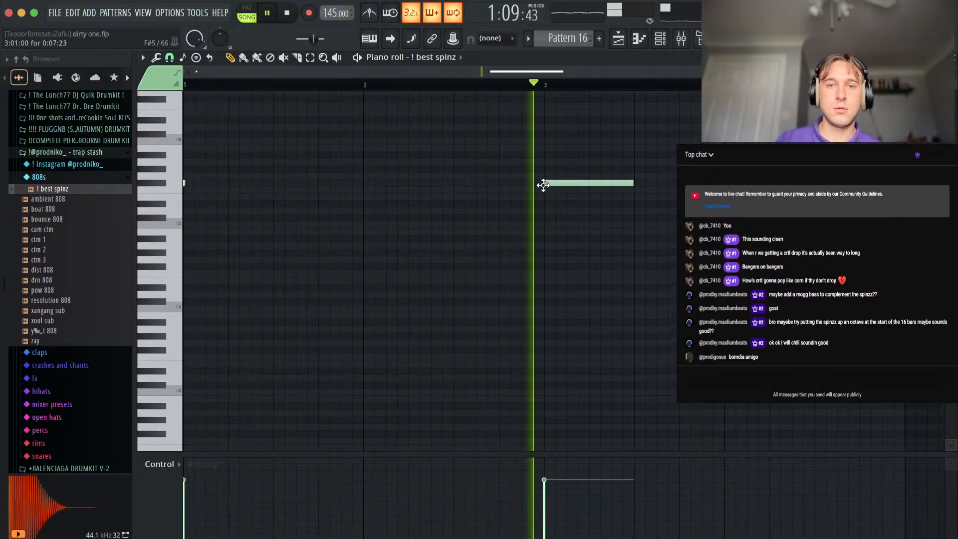
right_click(610, 185)
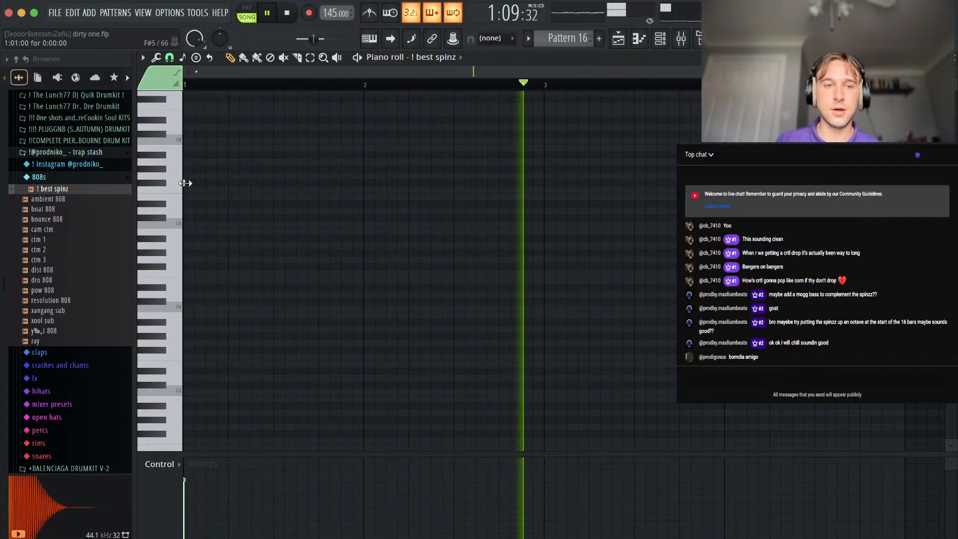
click(546, 184)
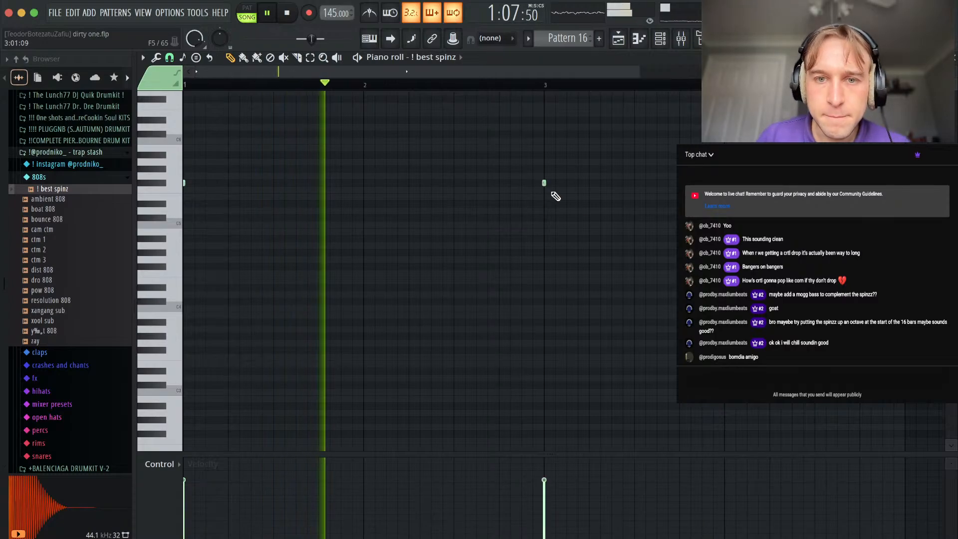
scroll(577, 214, up, 2)
key(space)
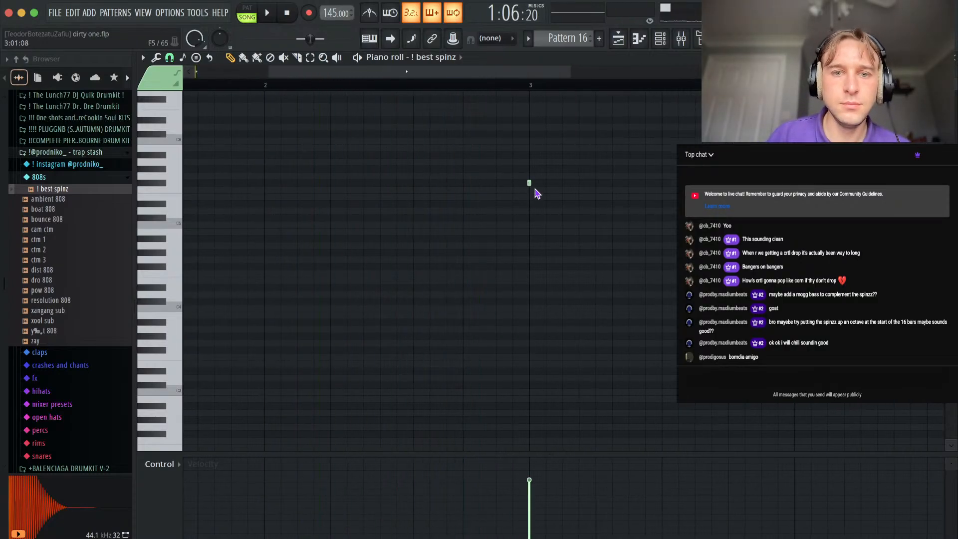
scroll(617, 224, down, 2)
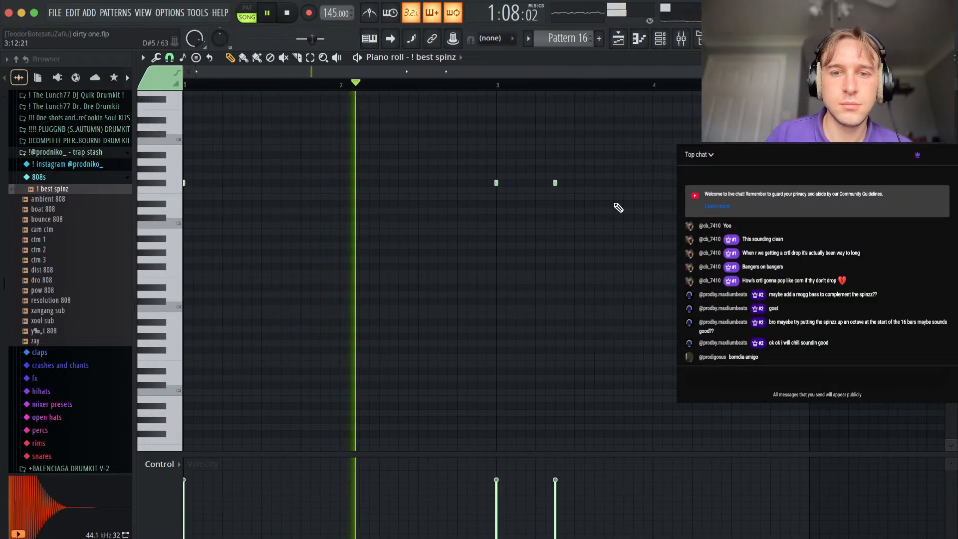
click(613, 183)
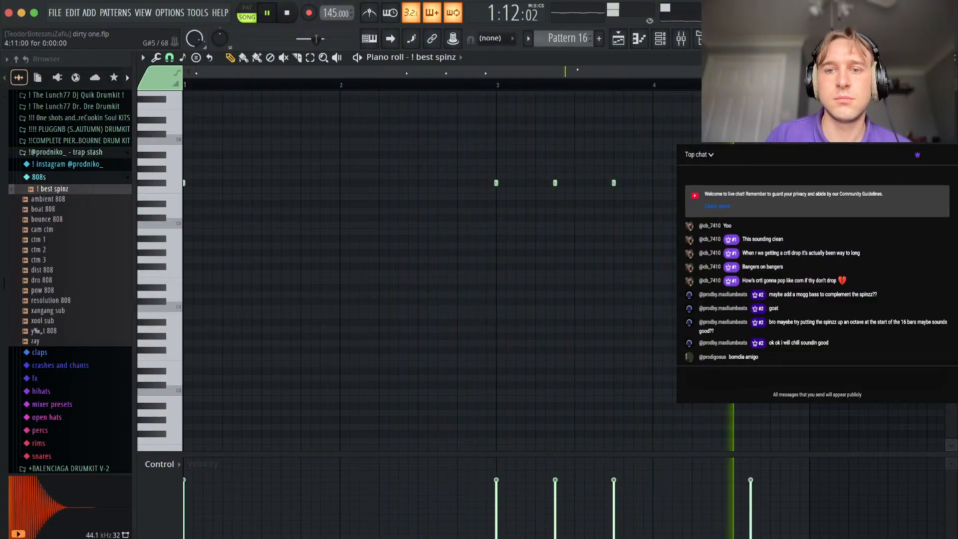
Add a short B4 note at the start of bar 5 and delete the C#5 note stacked above it.
scroll(648, 229, down, 1)
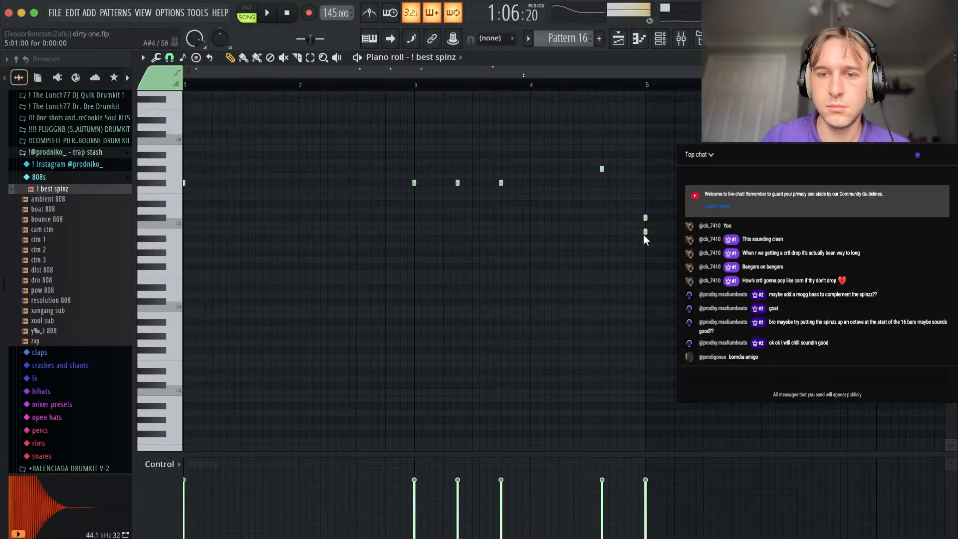
key(space)
right_click(645, 219)
drag(660, 230, 604, 262)
key(super+Up)
key(super+Down)
super+click(571, 286)
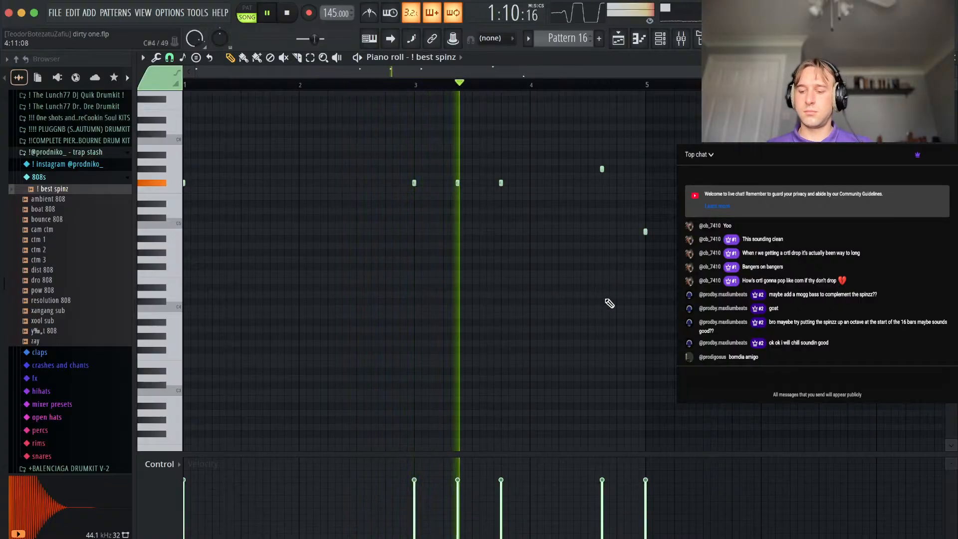
Check the Pattern 16 clip in the playlist and add two B4 notes at steps 3 and 7 of bar 7 in the ! best spinz piano roll.
ctrl+scroll(529, 262, up, 2)
click(315, 85)
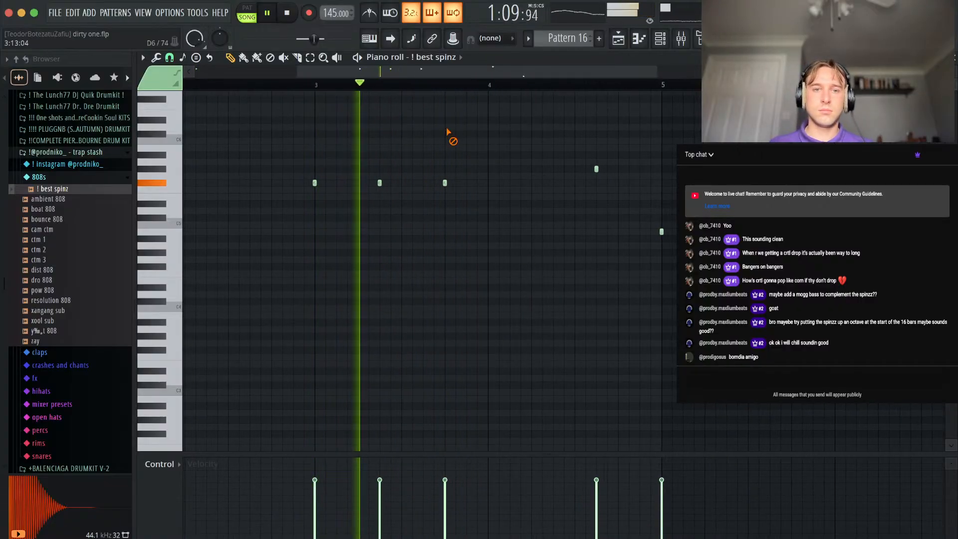
click(953, 57)
click(801, 89)
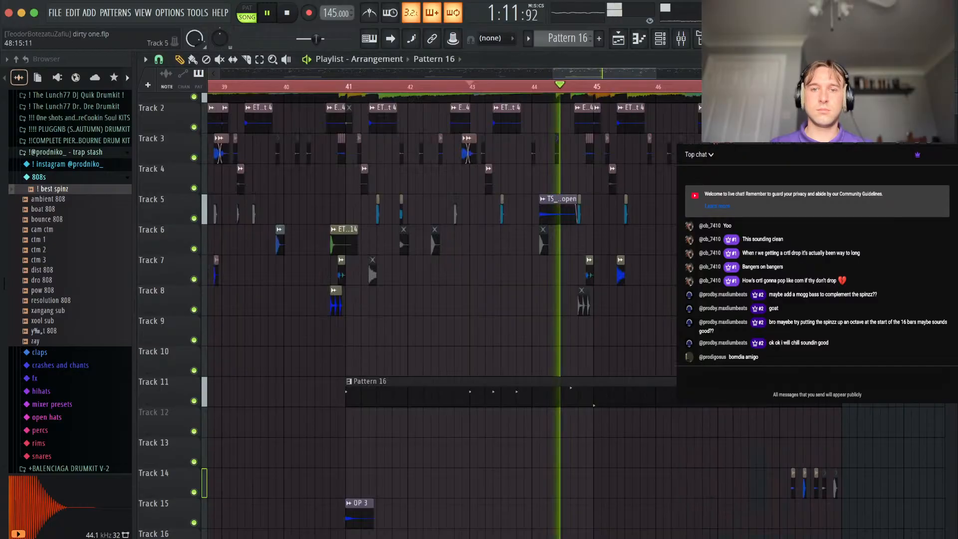
ctrl+scroll(619, 272, up, 3)
ctrl+scroll(562, 382, down, 2)
key(F6)
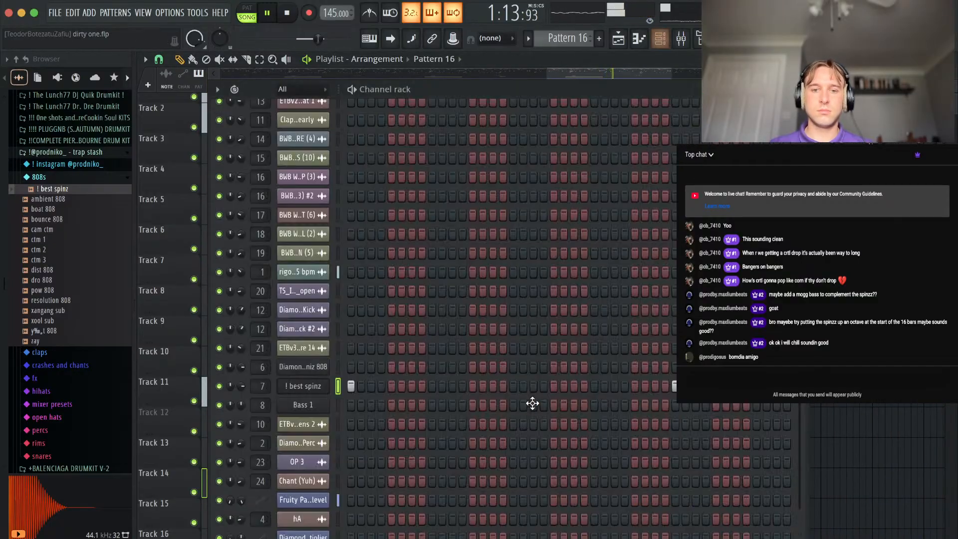
right_click(312, 387)
click(354, 358)
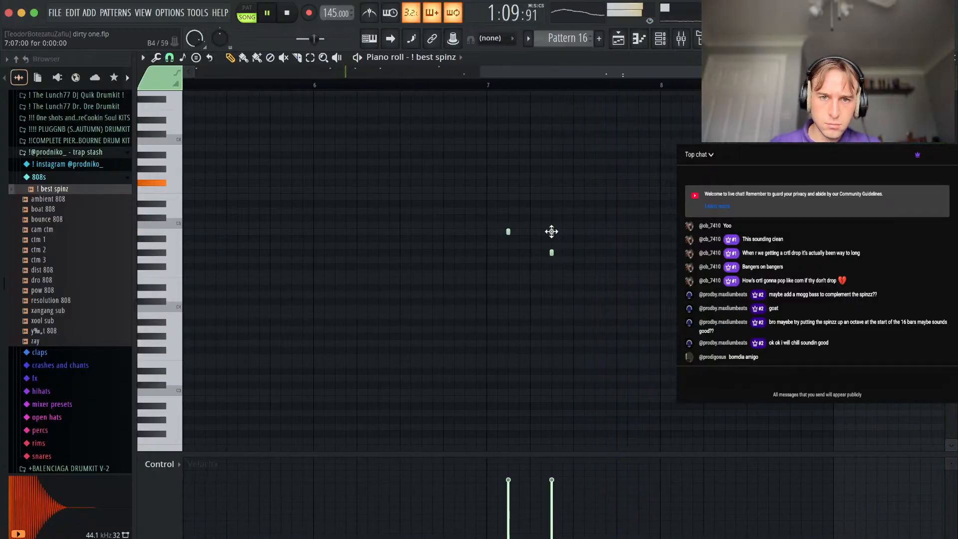
Set the ! best spinz channel volume to 62%.
click(663, 39)
key(space)
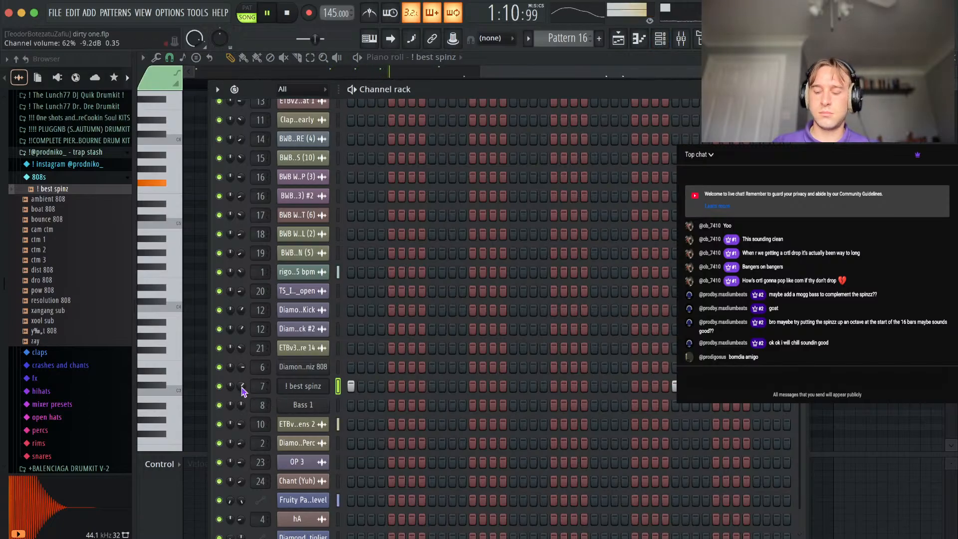
key(F6)
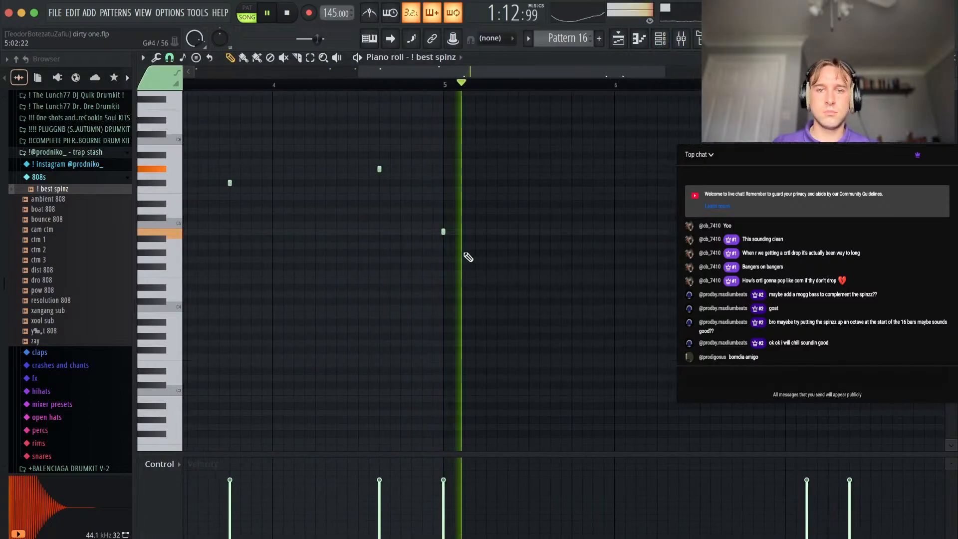
scroll(666, 234, up, 3)
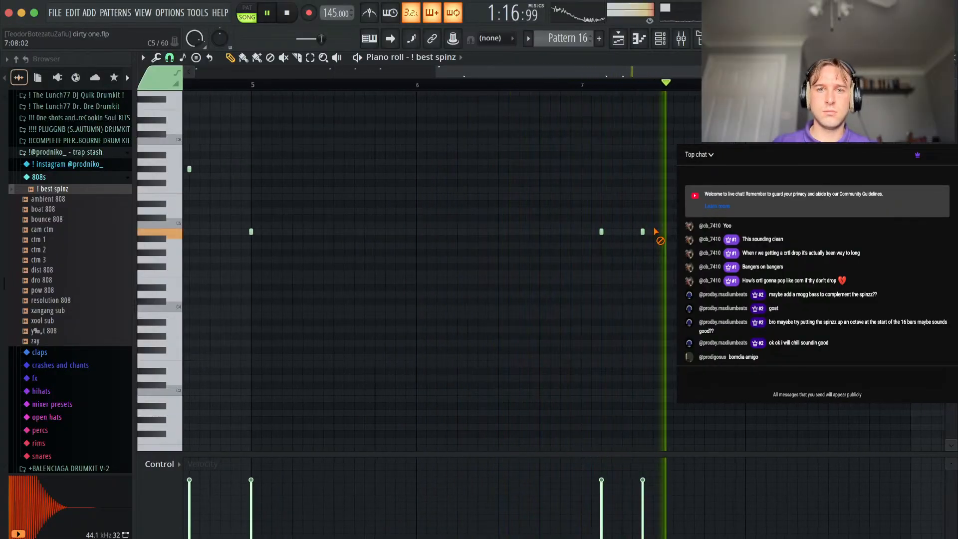
right_click(601, 232)
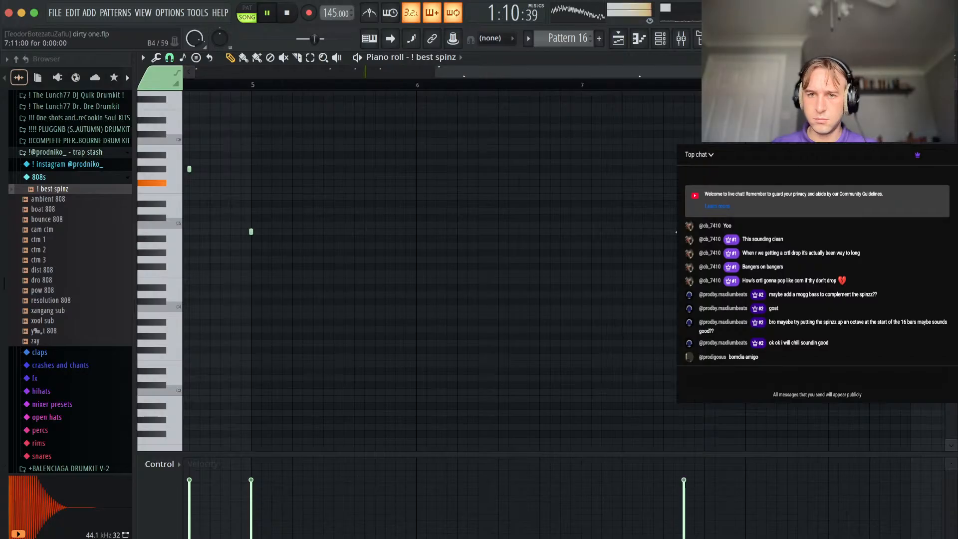
scroll(723, 235, down, 3)
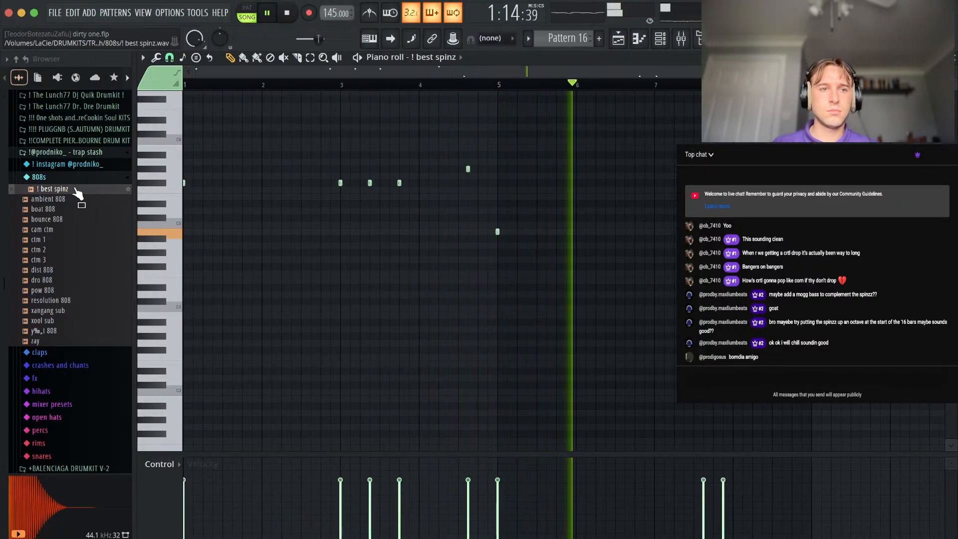
click(63, 178)
click(65, 152)
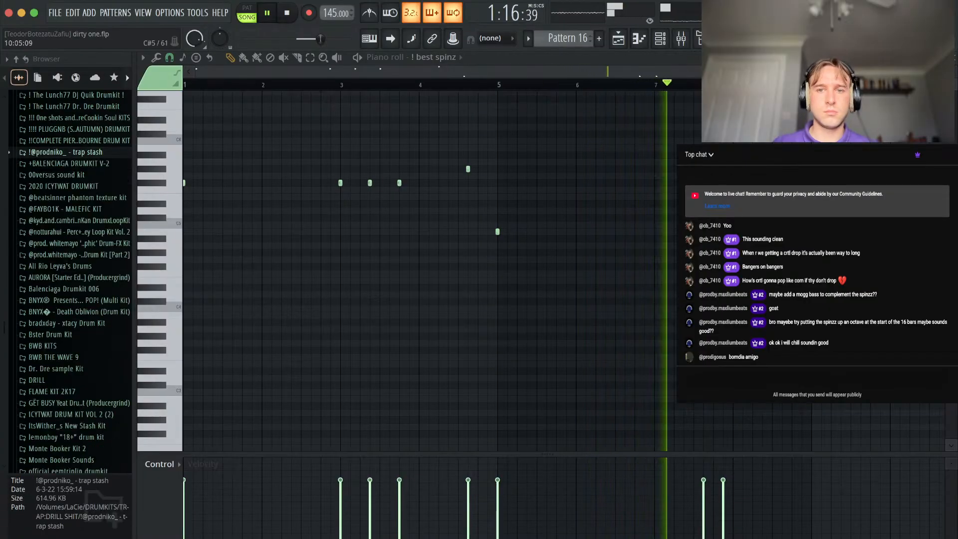
Rework the bar 7 notes into B4 hits at steps 7 and 13 and add a note at step 7 of bar 8.
scroll(630, 248, up, 3)
click(617, 230)
scroll(663, 233, down, 3)
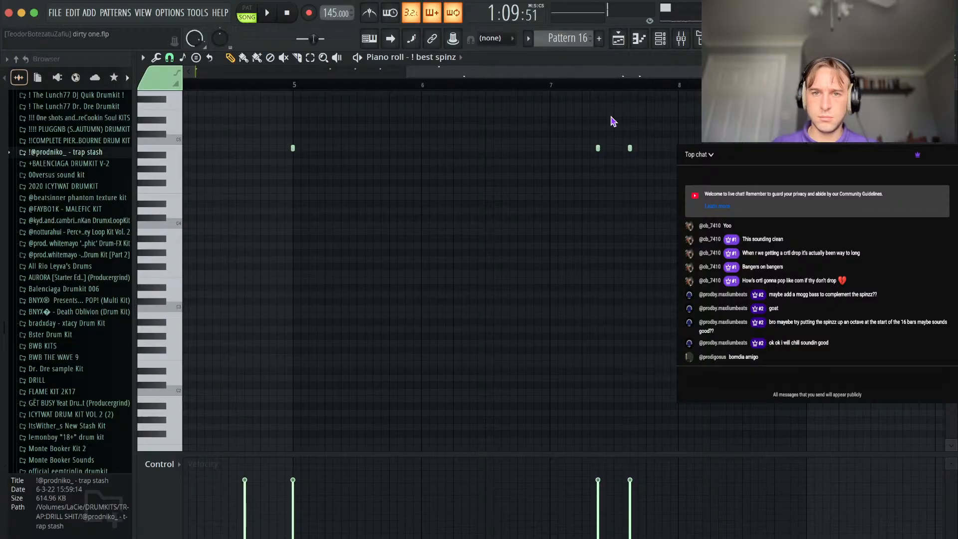
right_click(630, 148)
key(space)
scroll(444, 269, up, 3)
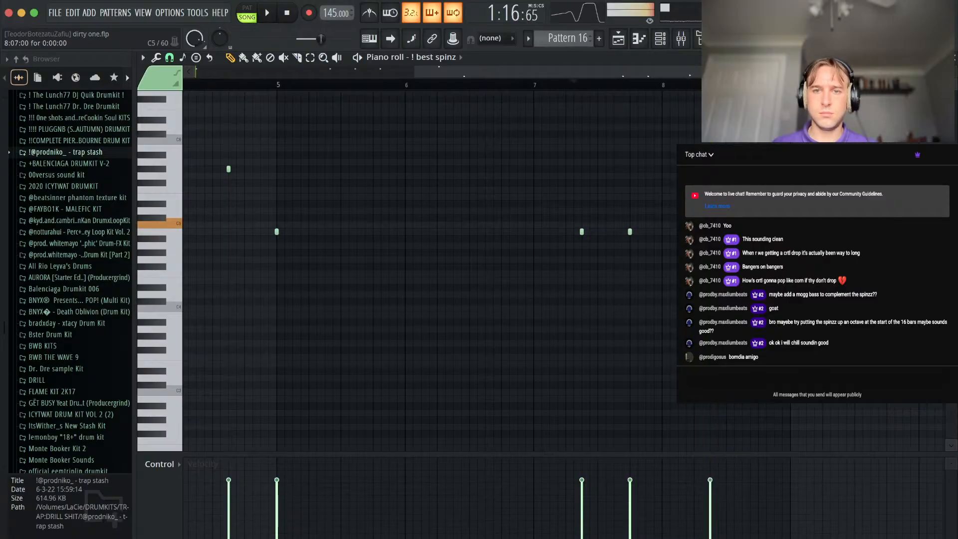
key(space)
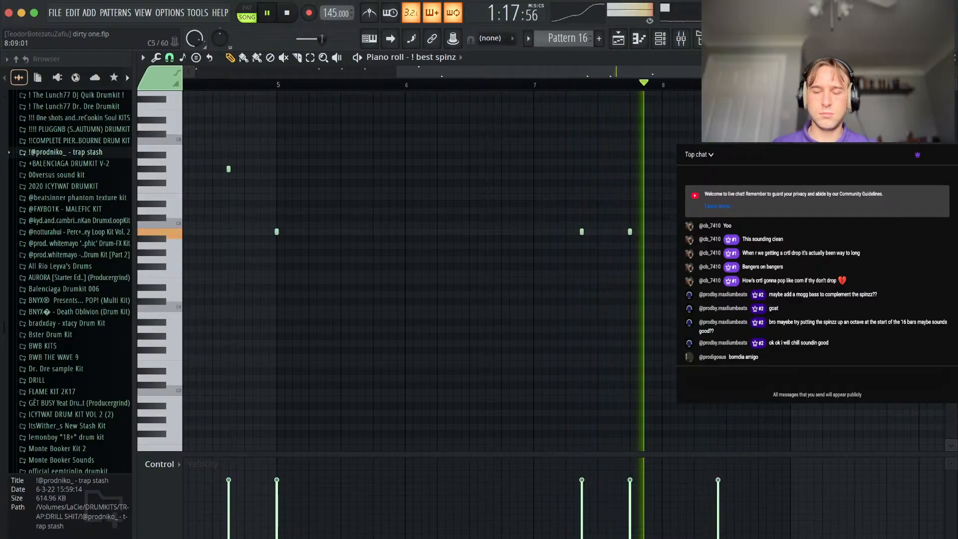
Add a final note at step 11 of bar 8 and lengthen all the 808 notes so each one reaches the next.
scroll(717, 233, up, 4)
key(space)
key(space)
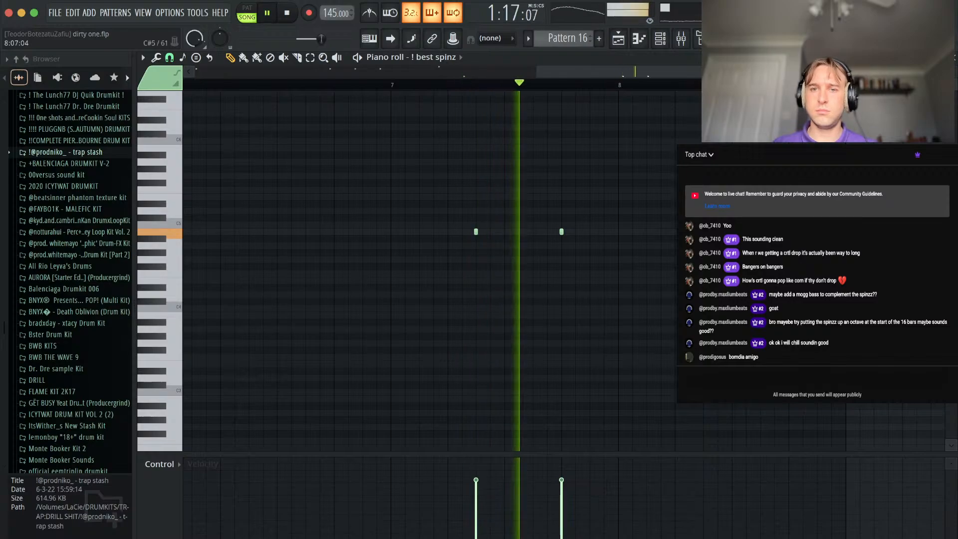
scroll(819, 244, down, 4)
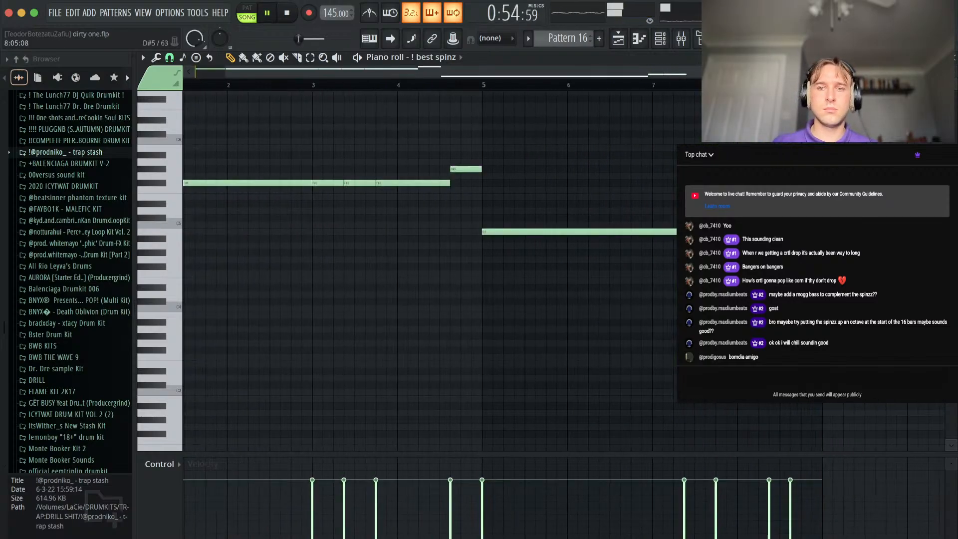
Set the ! best spinz sample's quick fade out to 32% and return to the playlist.
click(660, 38)
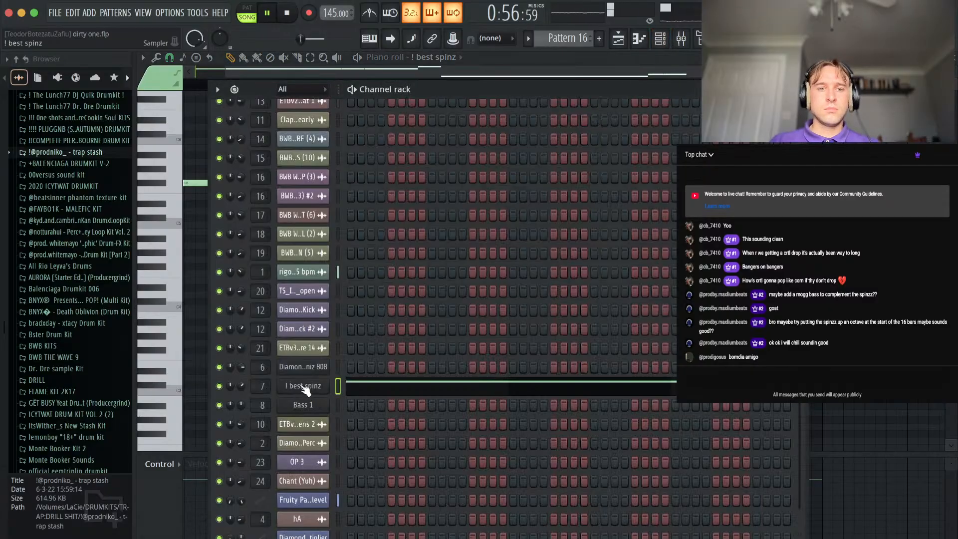
click(303, 387)
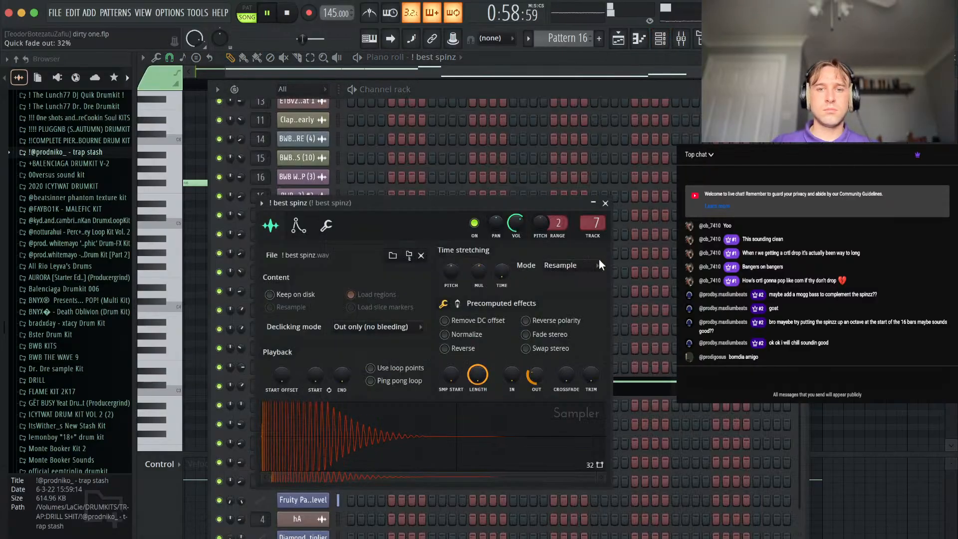
click(607, 204)
click(799, 90)
click(955, 61)
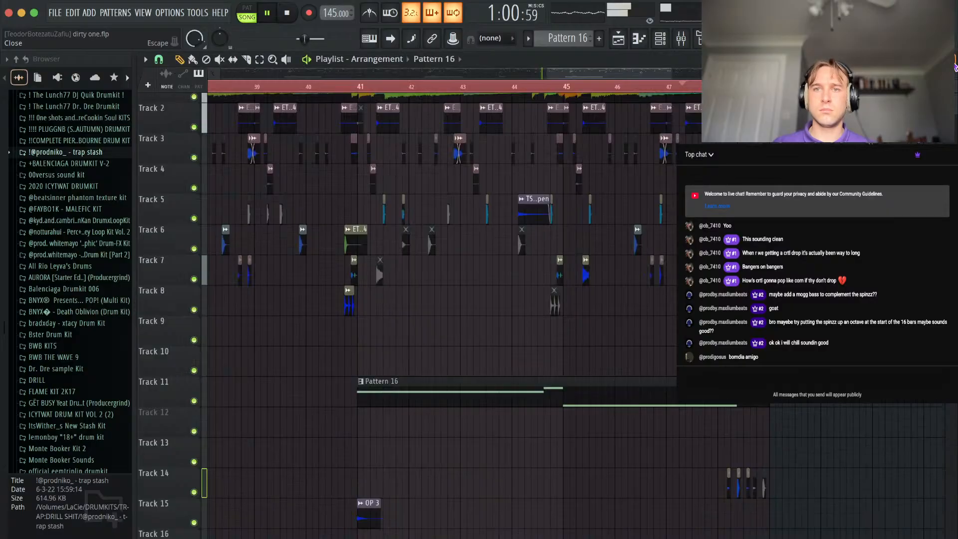
Slice the rigor - 135 bpm clip on Track 1 at bar 41 and trim the end of the earlier part by about a third of a bar.
scroll(516, 326, left, 5)
scroll(594, 323, up, 4)
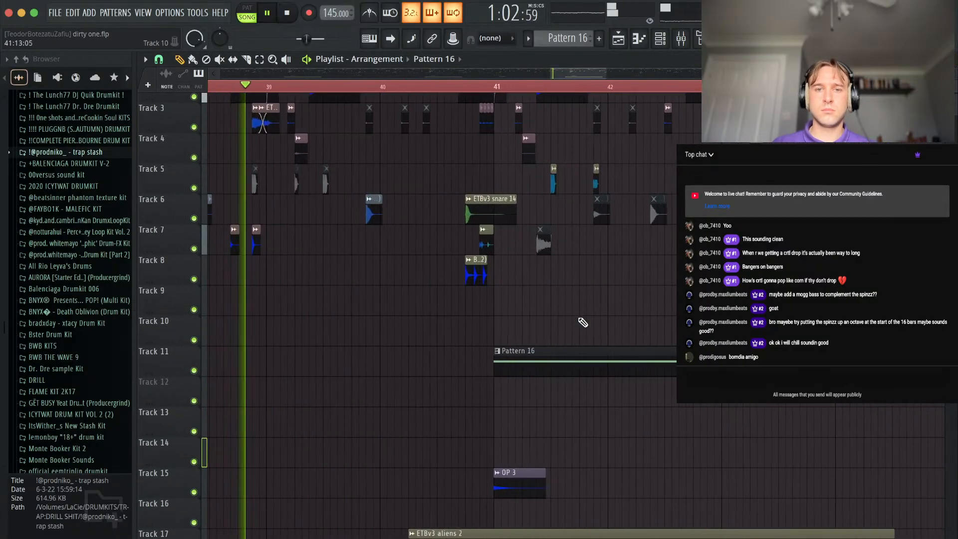
scroll(517, 251, up, 2)
key(c)
click(452, 105)
key(p)
drag(451, 97, 416, 97)
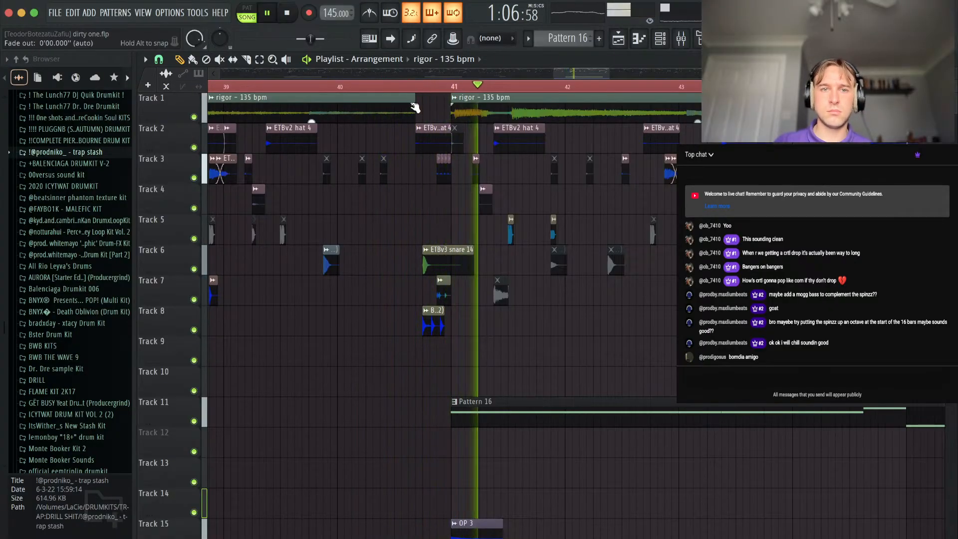
scroll(384, 357, down, 4)
scroll(372, 359, down, 3)
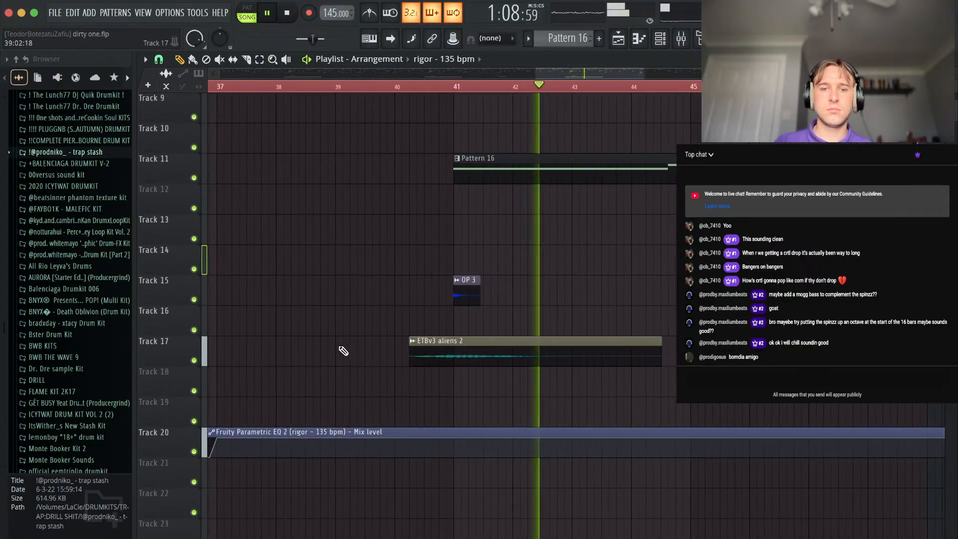
scroll(602, 251, down, 2)
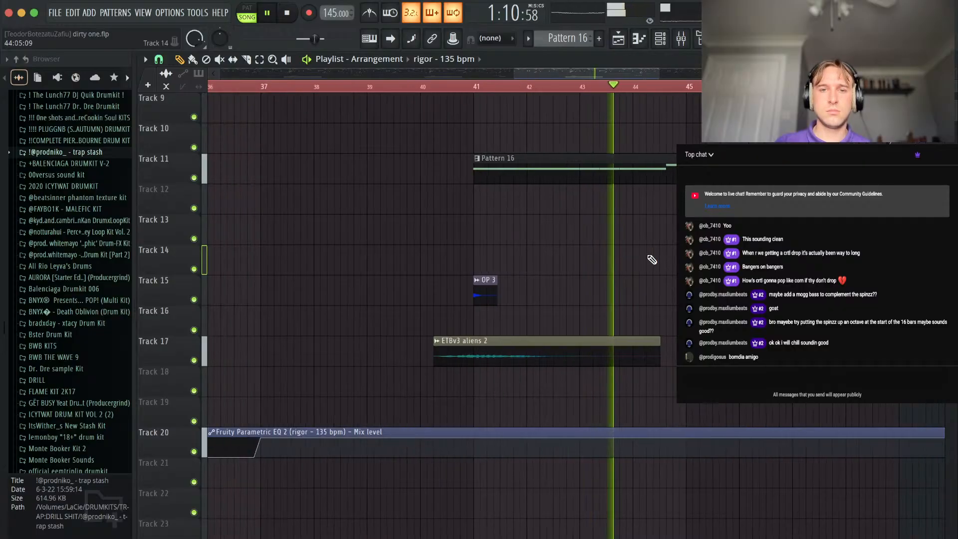
Find the 808s folder of the Bounce Coming Up Drum Kit inside the RAMBO IS A G collection.
scroll(602, 252, down, 2)
click(578, 178)
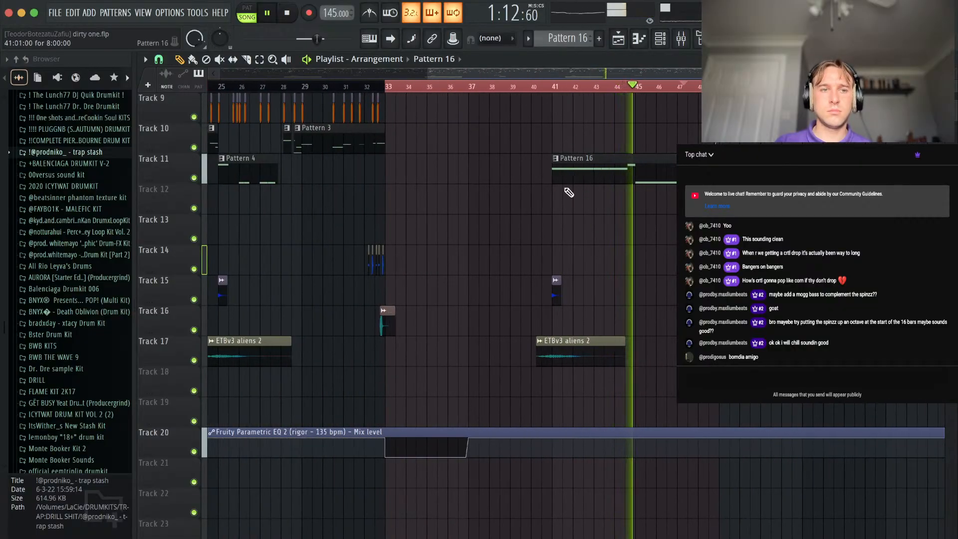
scroll(90, 225, down, 3)
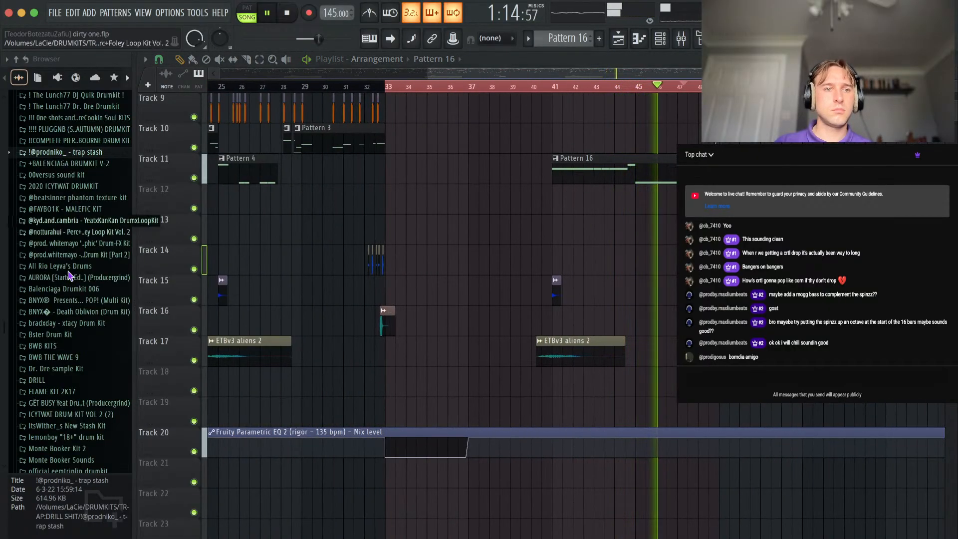
click(49, 403)
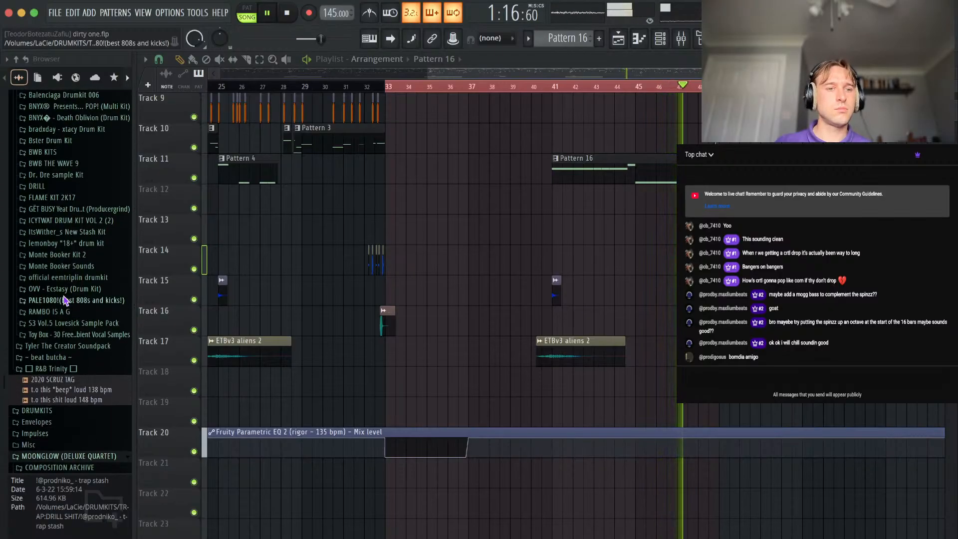
click(90, 147)
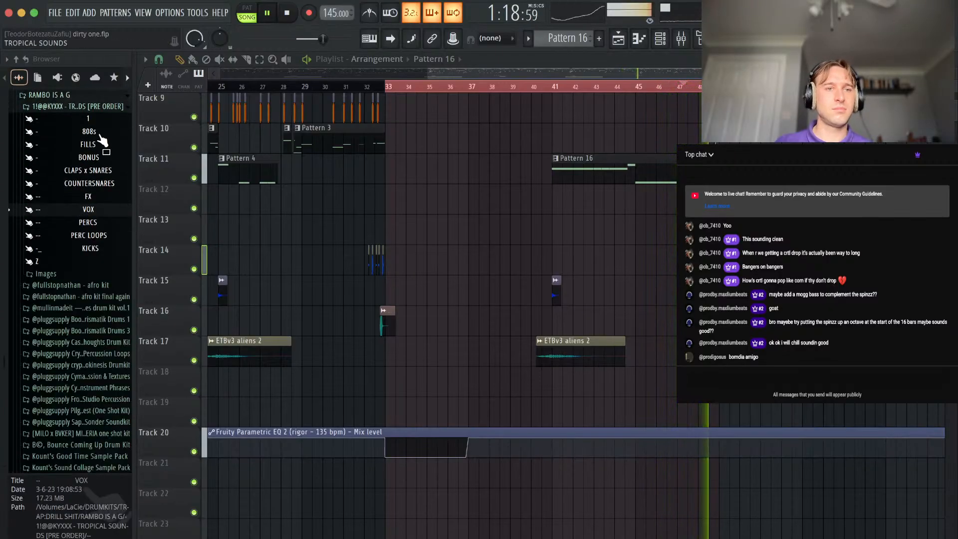
click(90, 96)
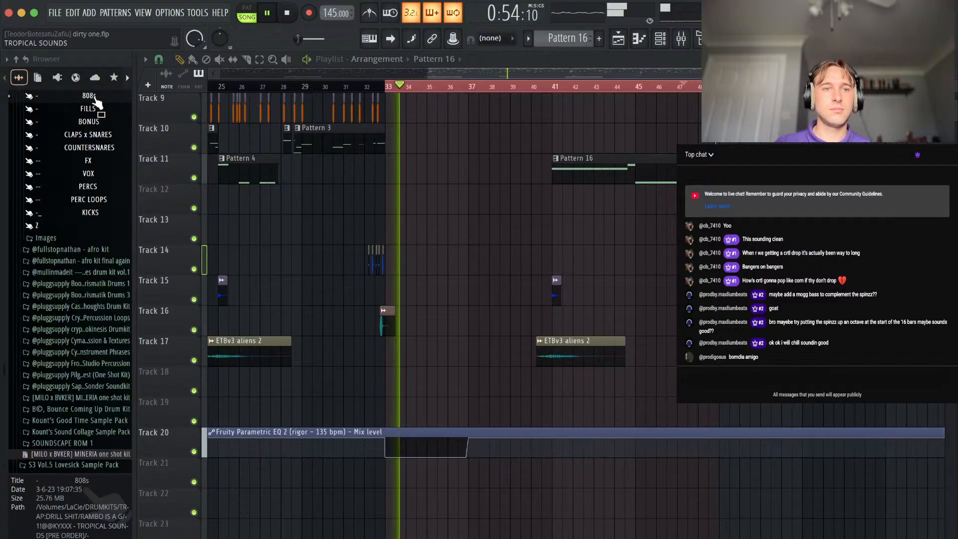
scroll(95, 237, down, 3)
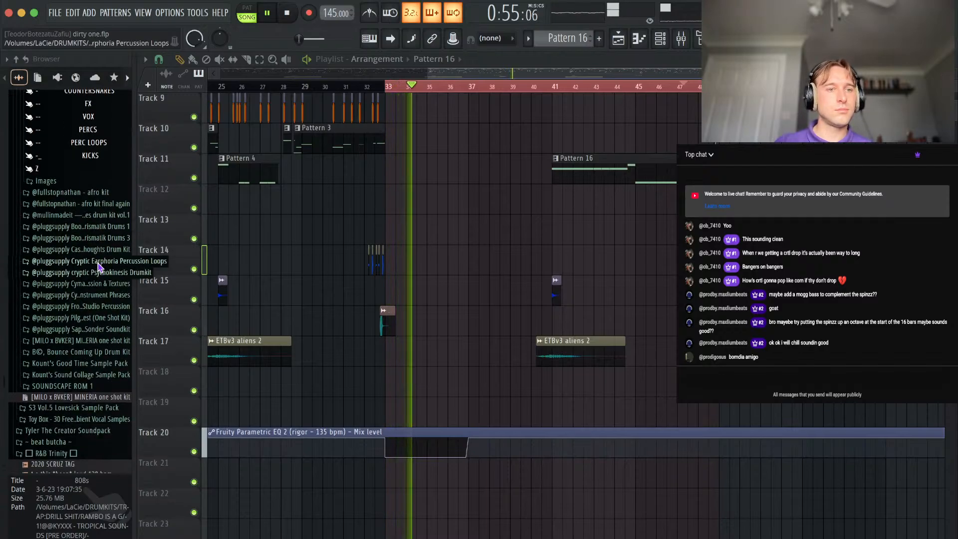
click(60, 353)
Stop playback and limit the playlist's time selection to bars 41 to 49, leaving no clips selected.
key(space)
click(550, 87)
drag(555, 89, 408, 87)
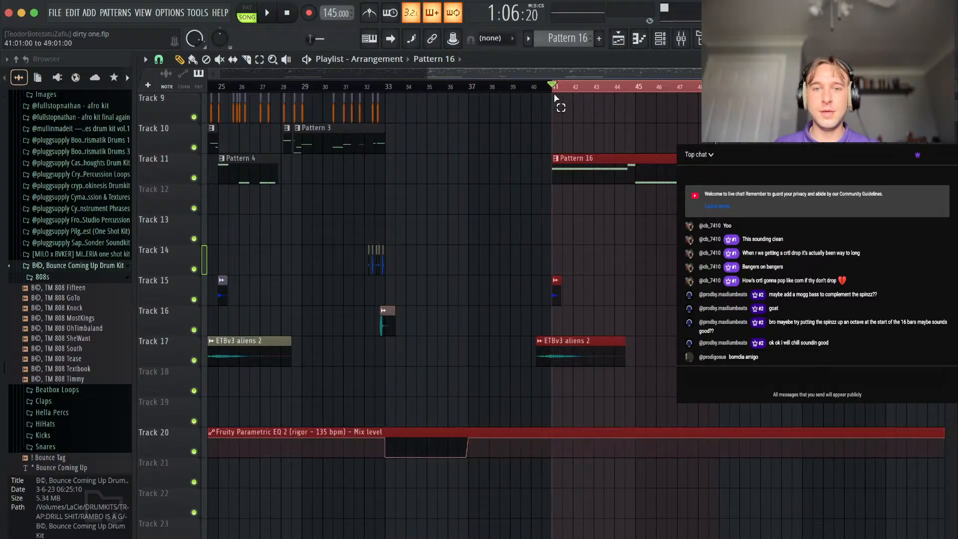
click(523, 188)
Add the TM 808 Fifteen sample as a new channel below ! best spinz and route it to mixer track 3.
click(660, 38)
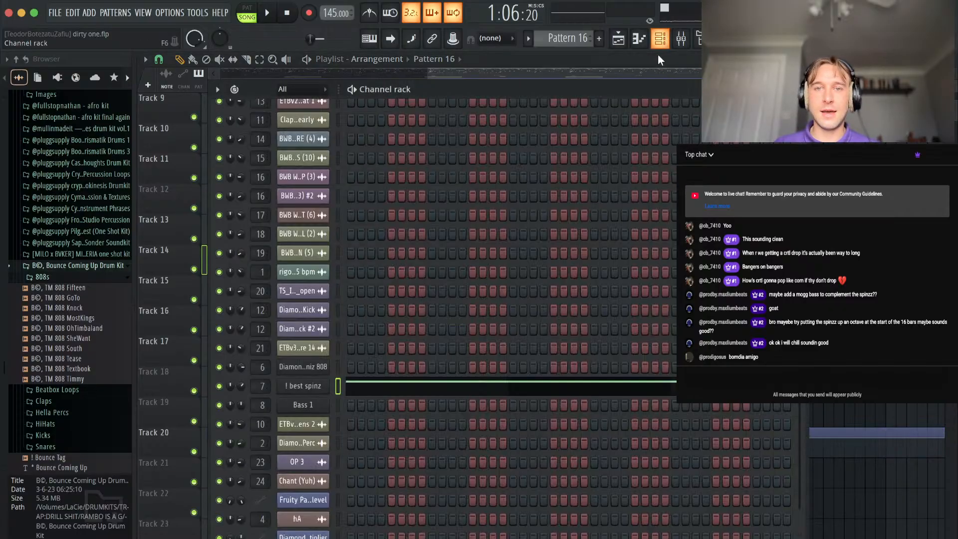
scroll(483, 406, down, 1)
click(79, 288)
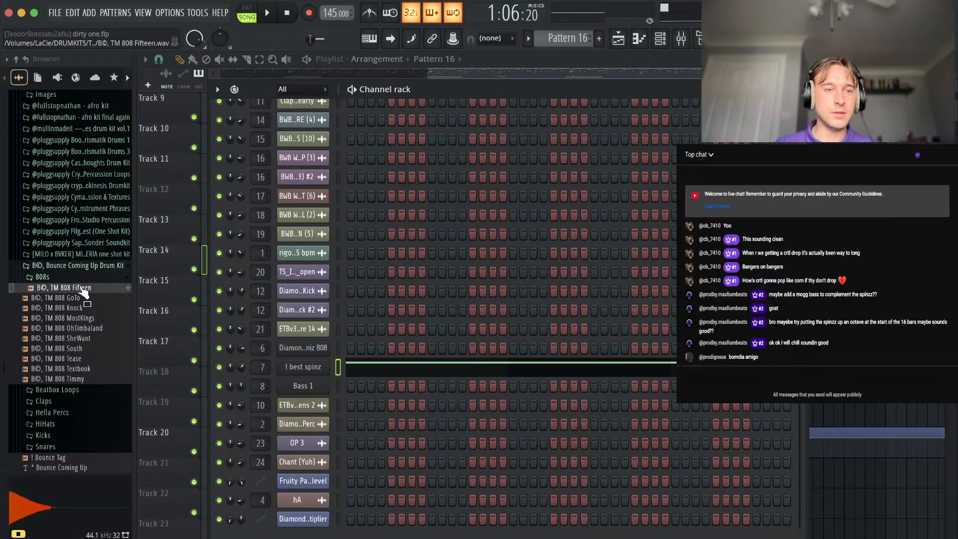
drag(301, 380, 305, 387)
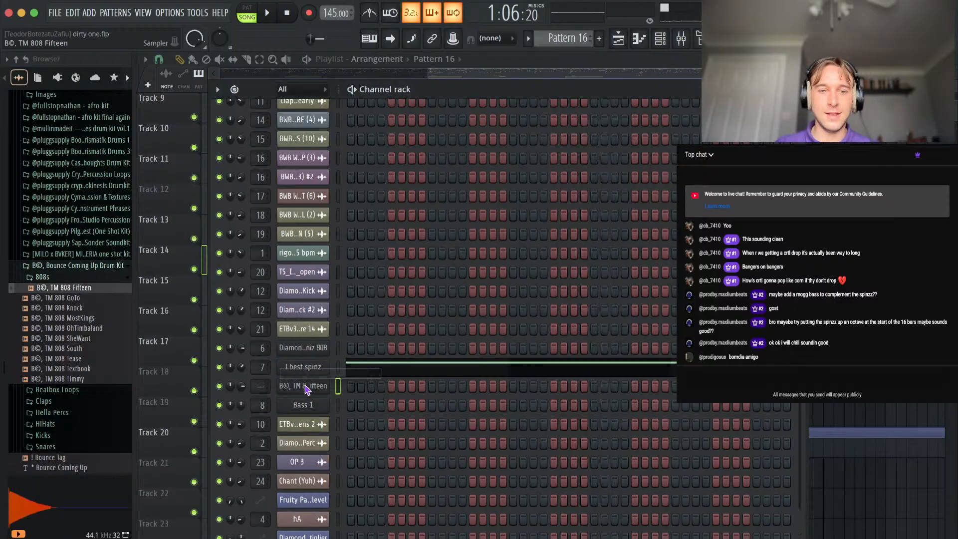
key(ctrl+l)
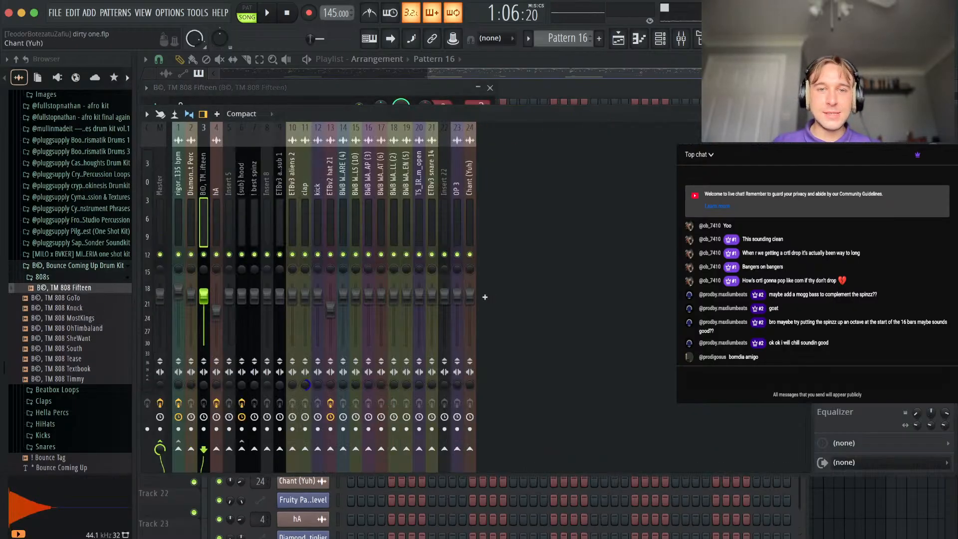
key(F9)
Enable the TM 808 Fifteen's volume envelope with a slight attack, maximum hold, and decay and sustain at minimum.
click(183, 111)
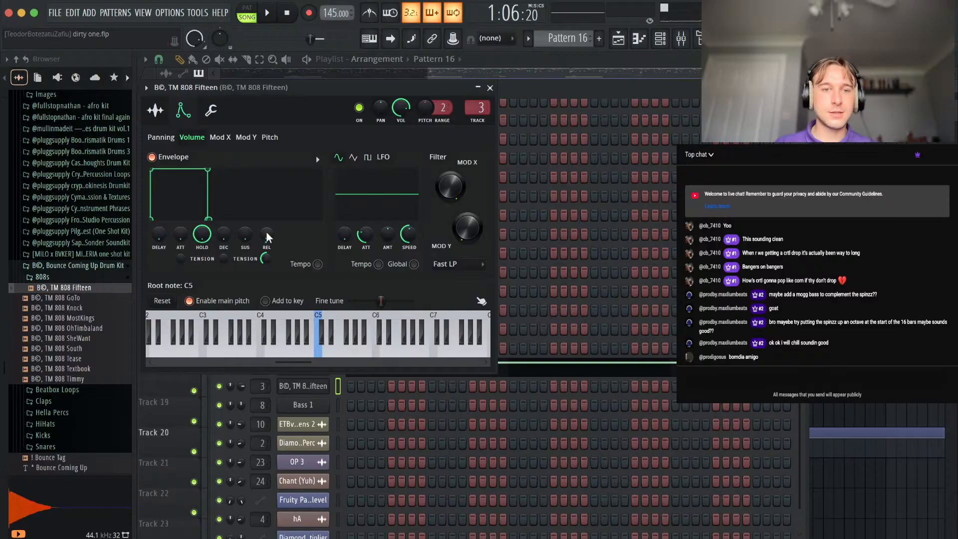
click(157, 110)
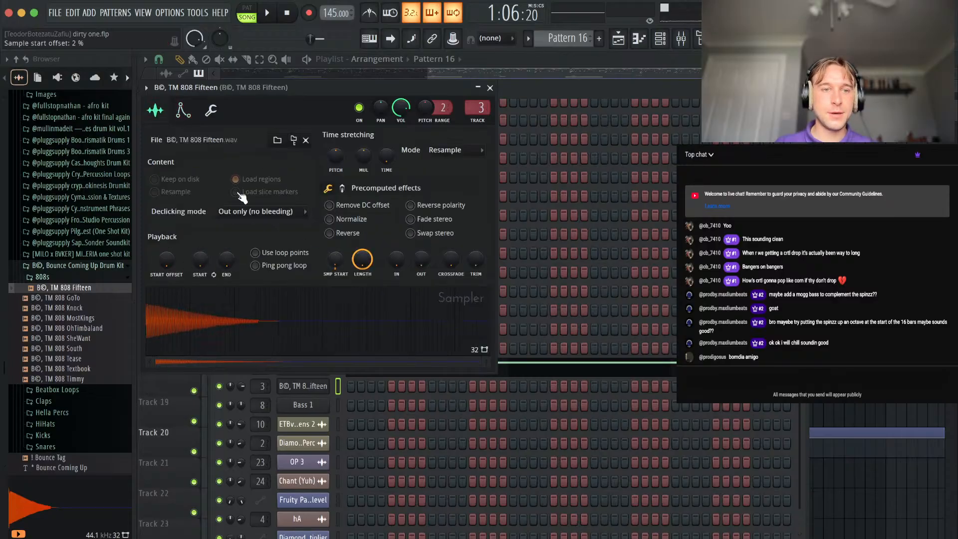
click(183, 109)
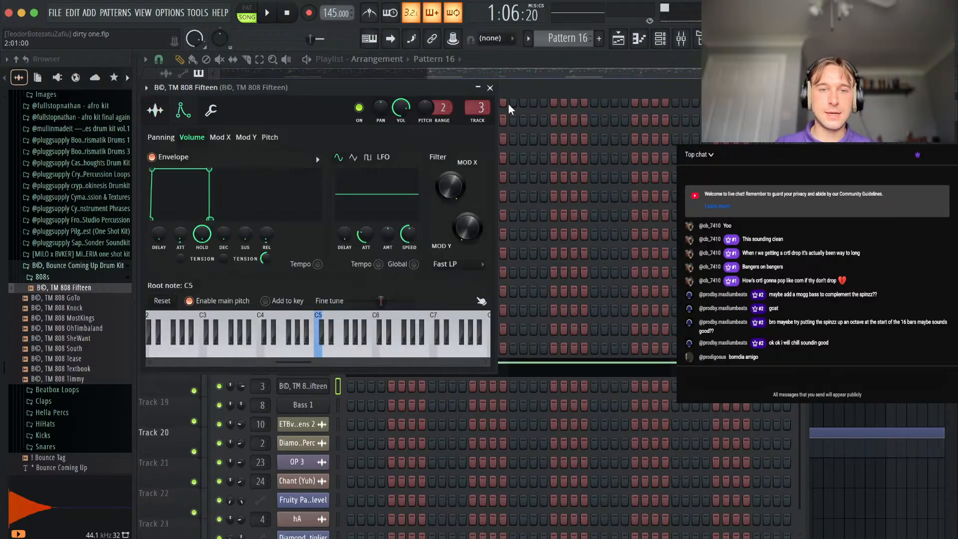
click(490, 88)
Place a six-step C#5 note for TM 808 Fifteen from step 11 to the end of bar 2 in Pattern 16.
right_click(309, 388)
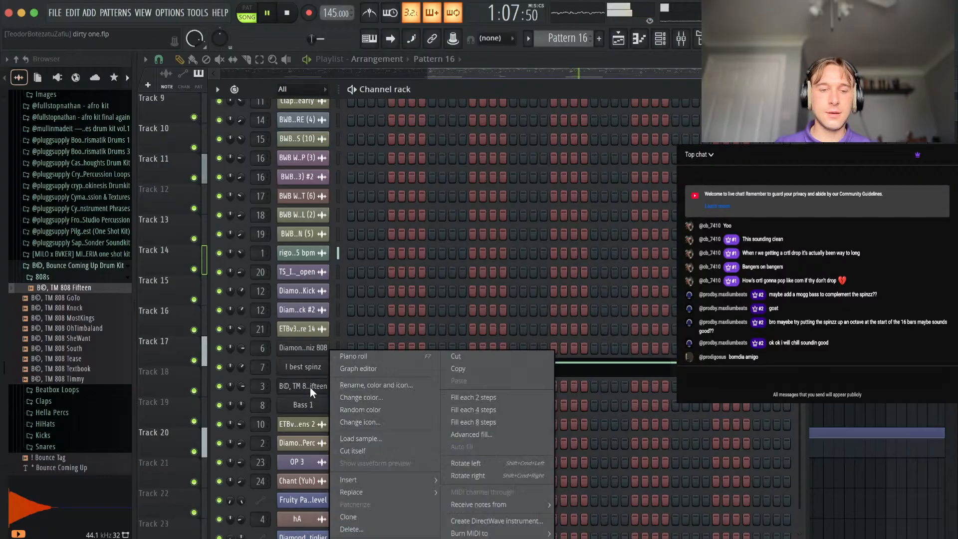
click(349, 357)
key(space)
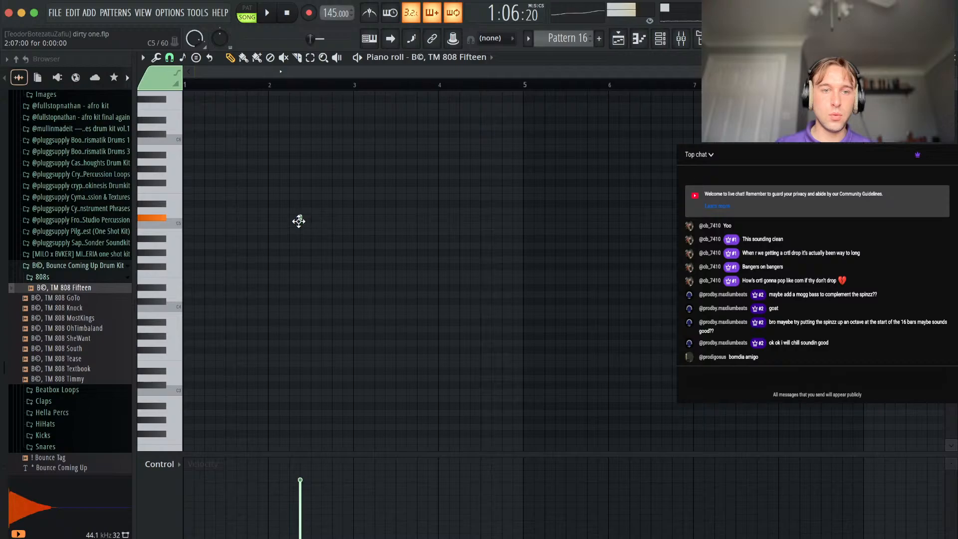
drag(301, 218, 354, 219)
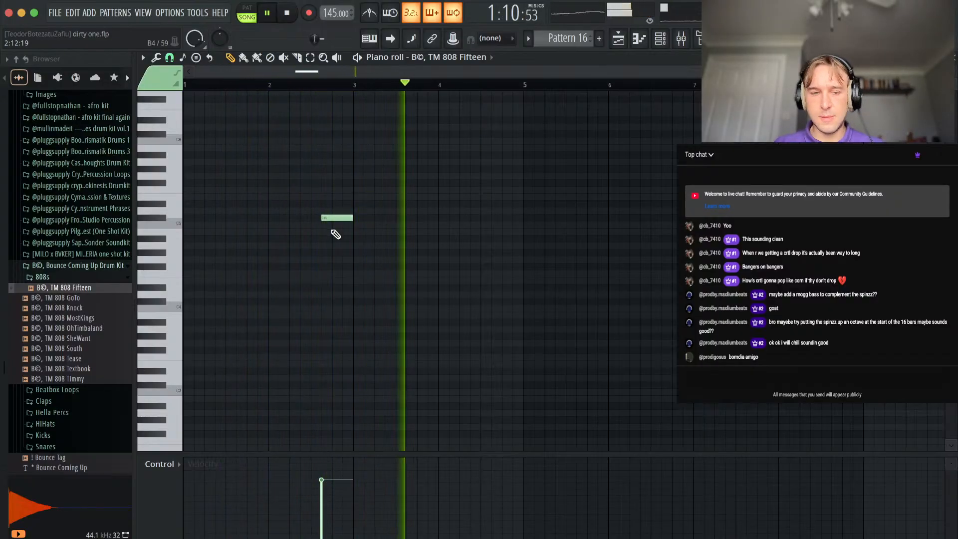
Lower the TM 808 Fifteen note to C#4 and keep a matching C#5 note at the same position.
key(super+a)
key(super+Down)
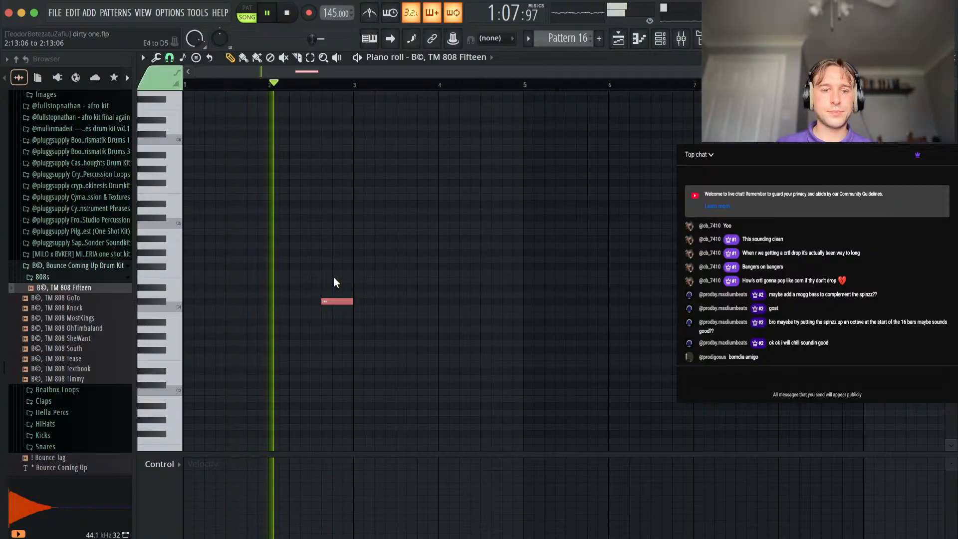
key(super+d)
key(space)
click(334, 300)
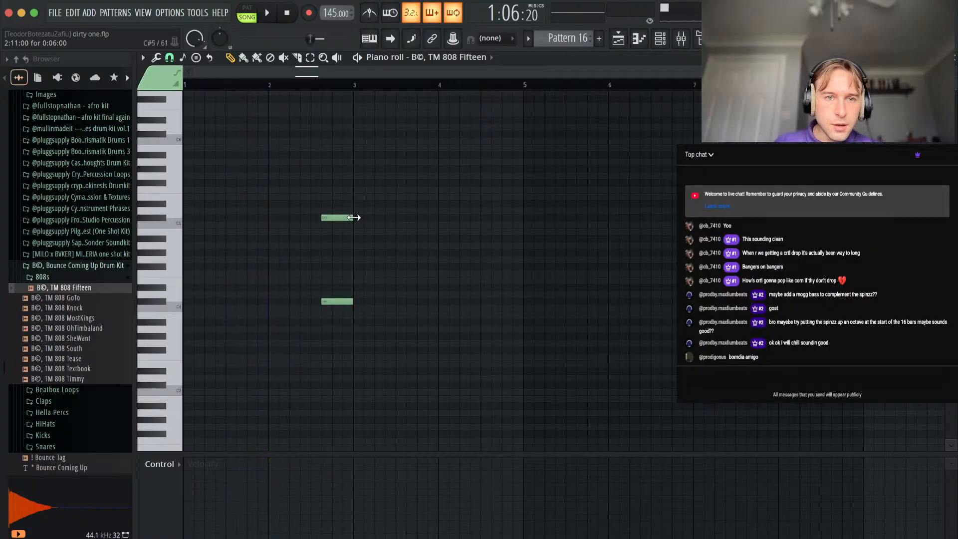
Turn the C#5 note into a slide about half a step long and add a short, quieter slide at the end of the C#4 note.
scroll(327, 217, up, 3)
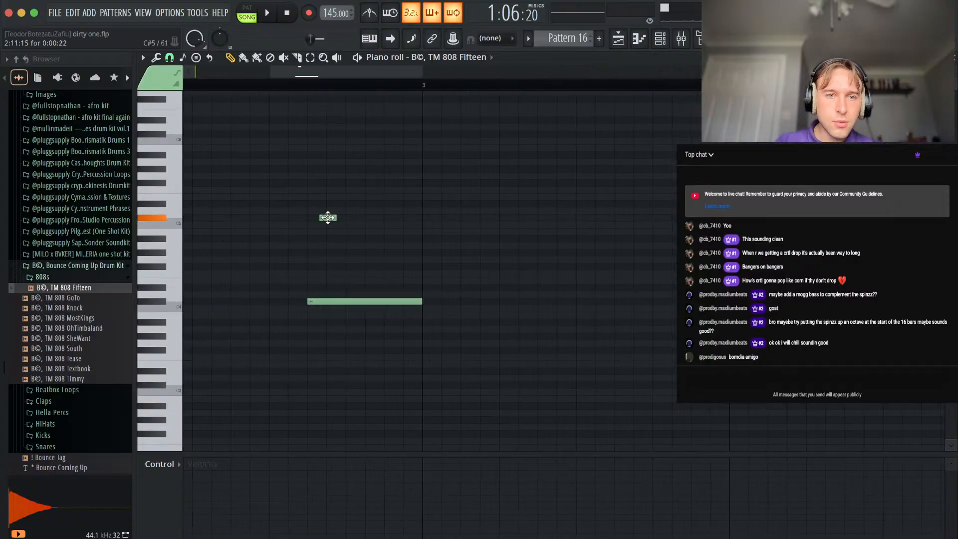
double_click(319, 218)
click(558, 358)
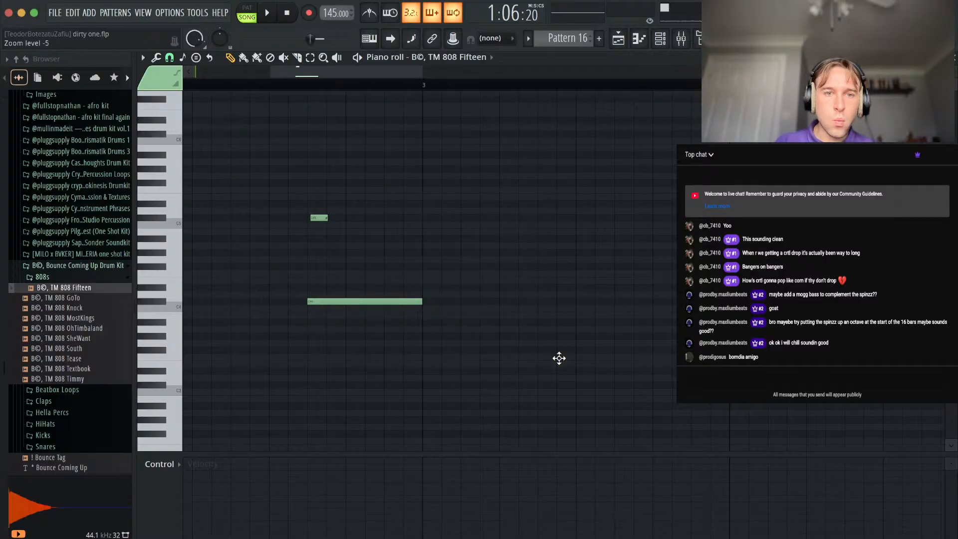
drag(318, 218, 317, 218)
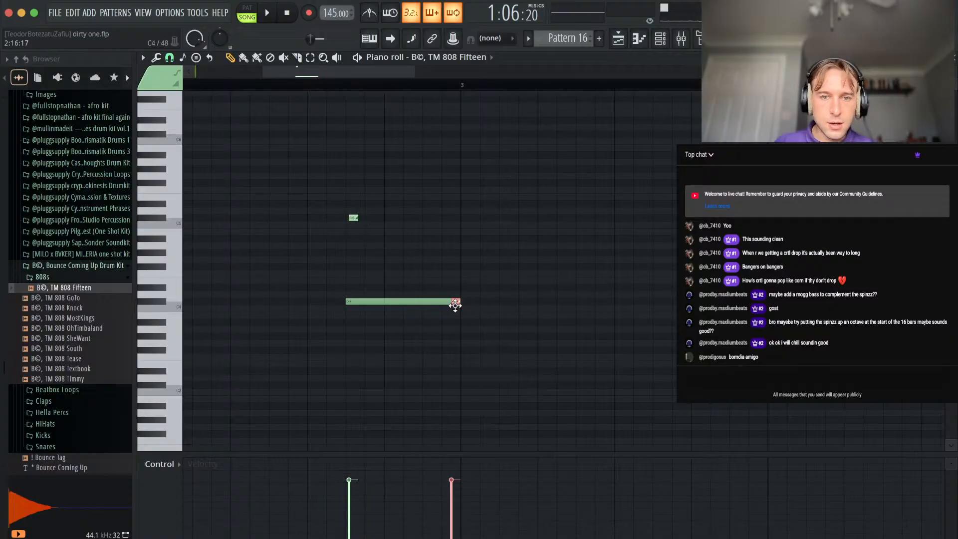
scroll(455, 301, left, 3)
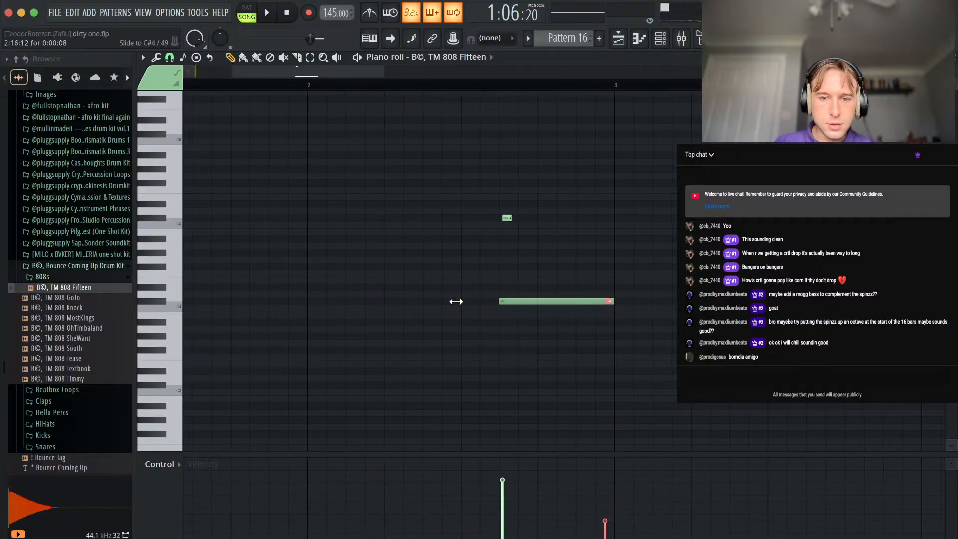
key(space)
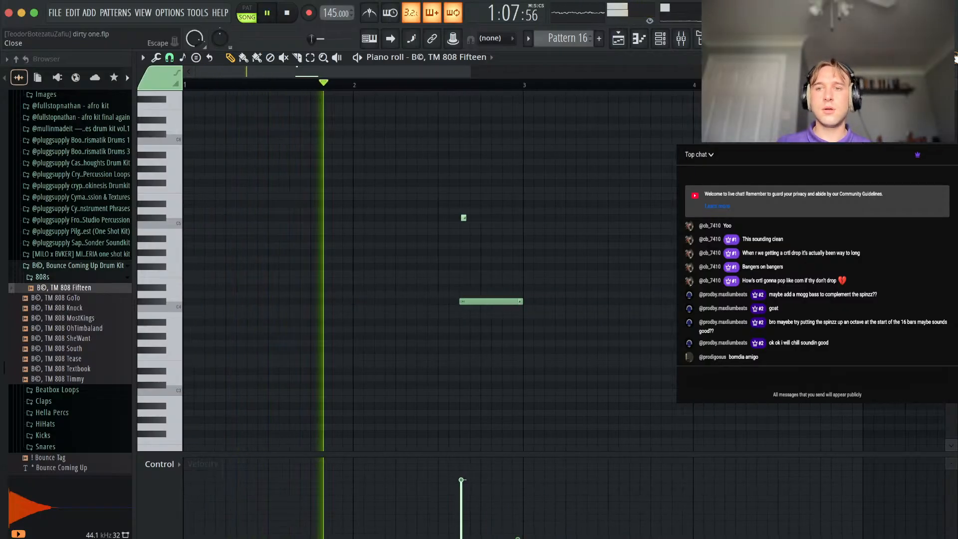
Play the section from bar 41 while reviewing the ! best spinz notes and the arrangement around Pattern 16.
click(954, 59)
key(F6)
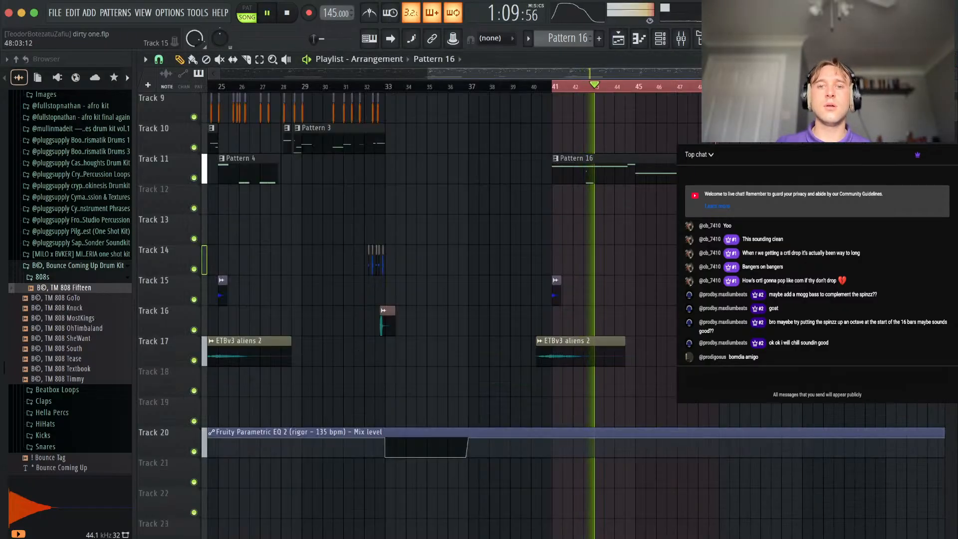
scroll(595, 131, up, 4)
double_click(585, 180)
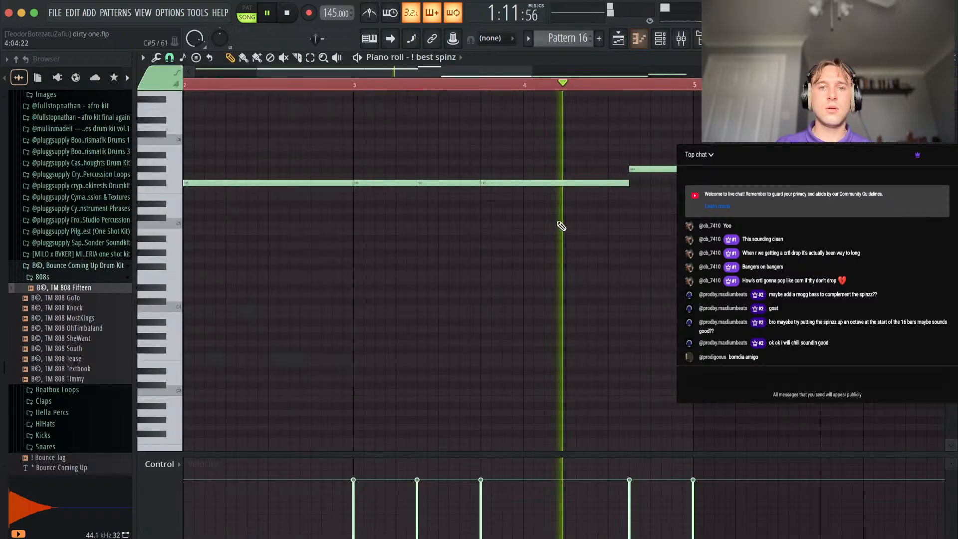
scroll(676, 186, down, 2)
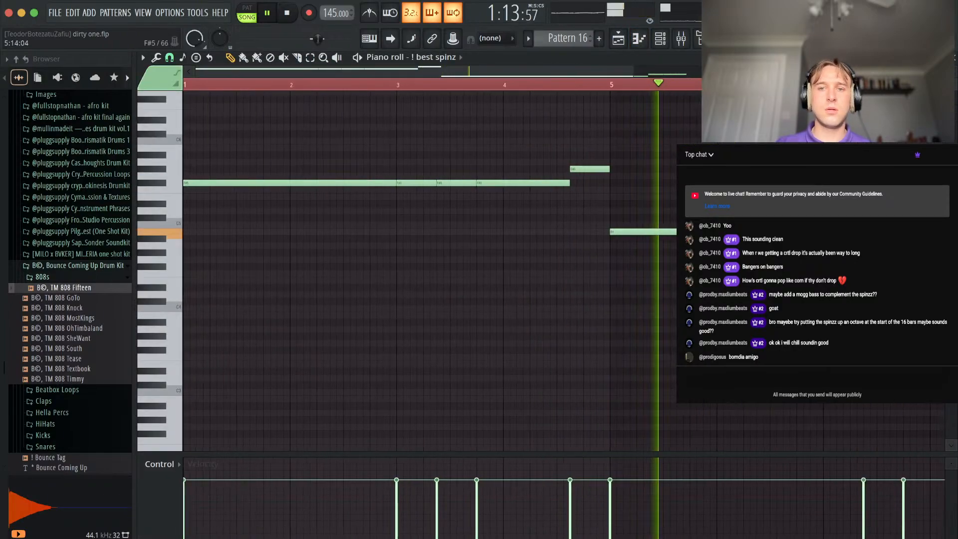
scroll(649, 193, down, 1)
scroll(675, 232, up, 4)
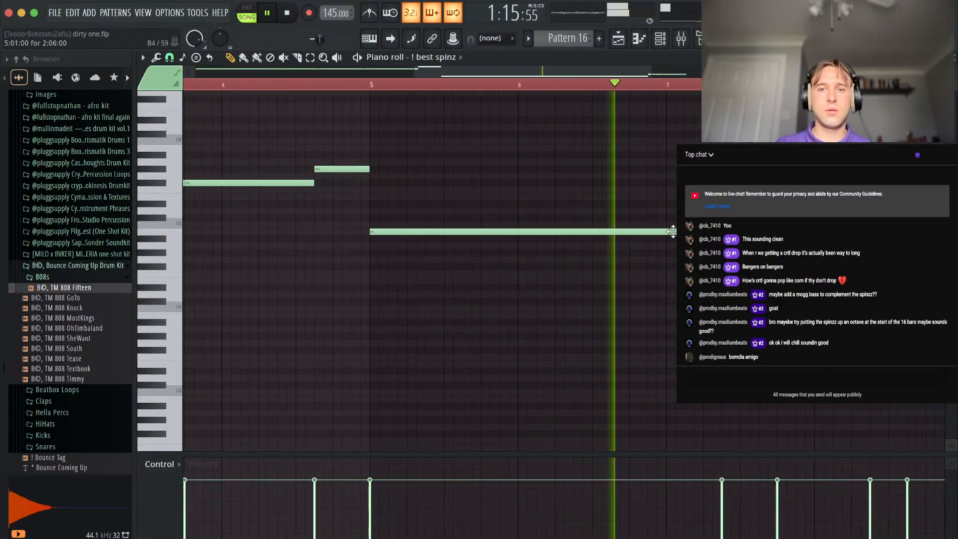
scroll(674, 232, down, 3)
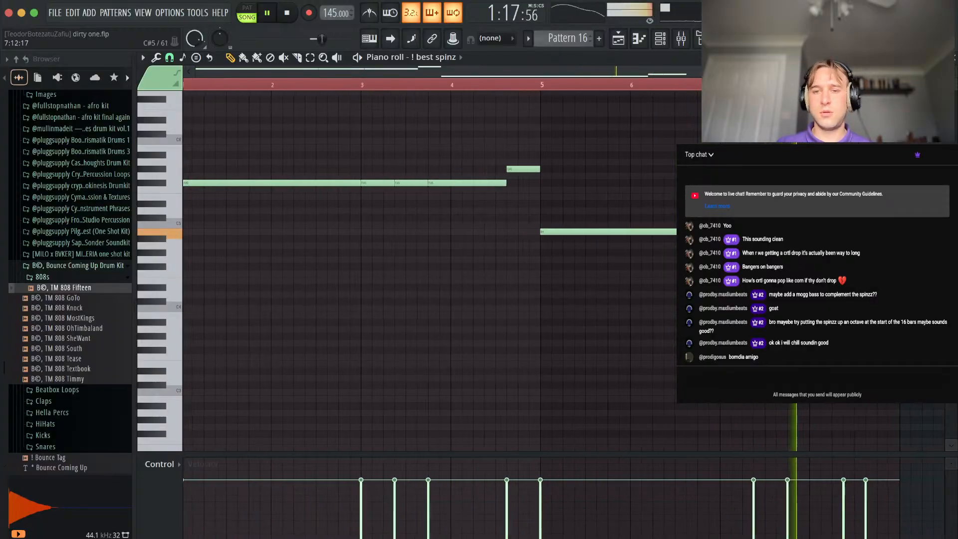
click(956, 60)
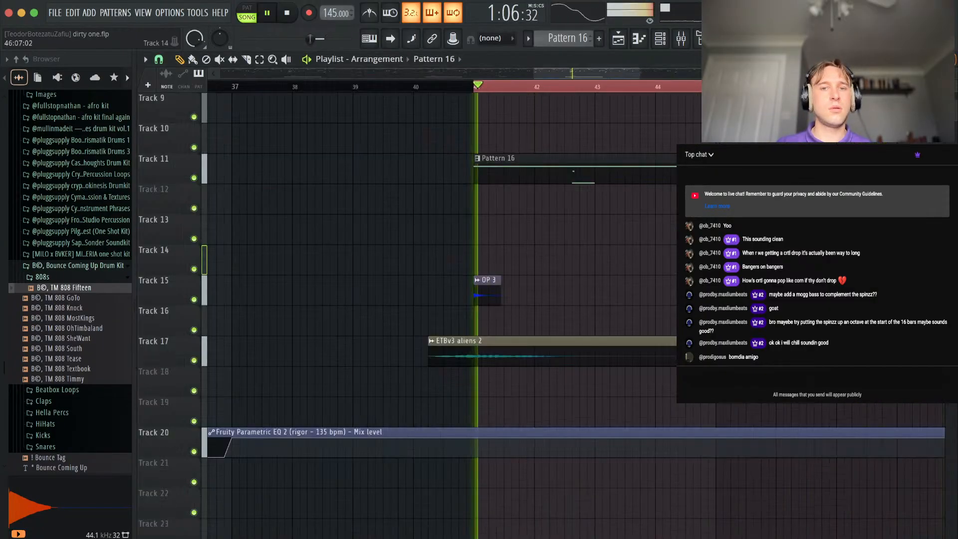
scroll(699, 289, down, 6)
scroll(700, 289, up, 5)
scroll(648, 309, up, 3)
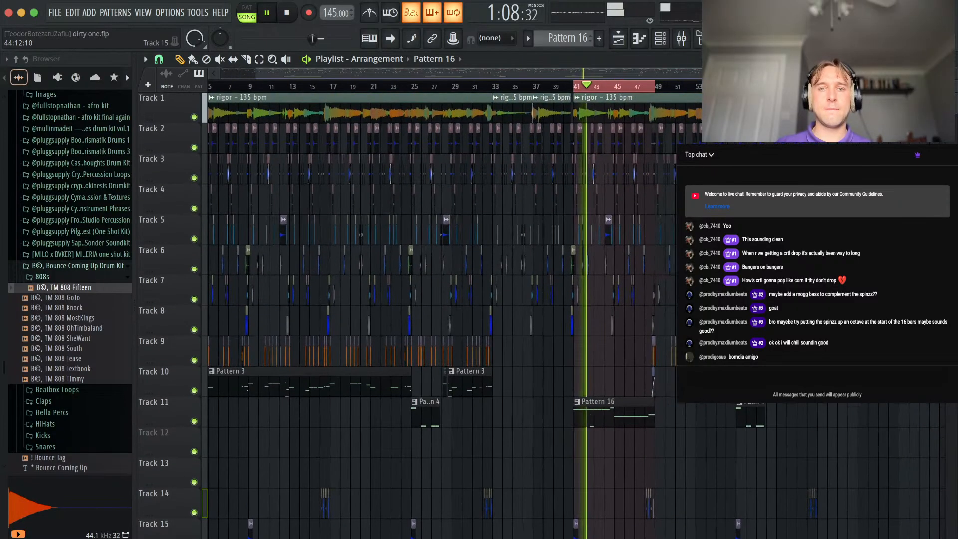
scroll(532, 267, down, 10)
scroll(567, 192, up, 5)
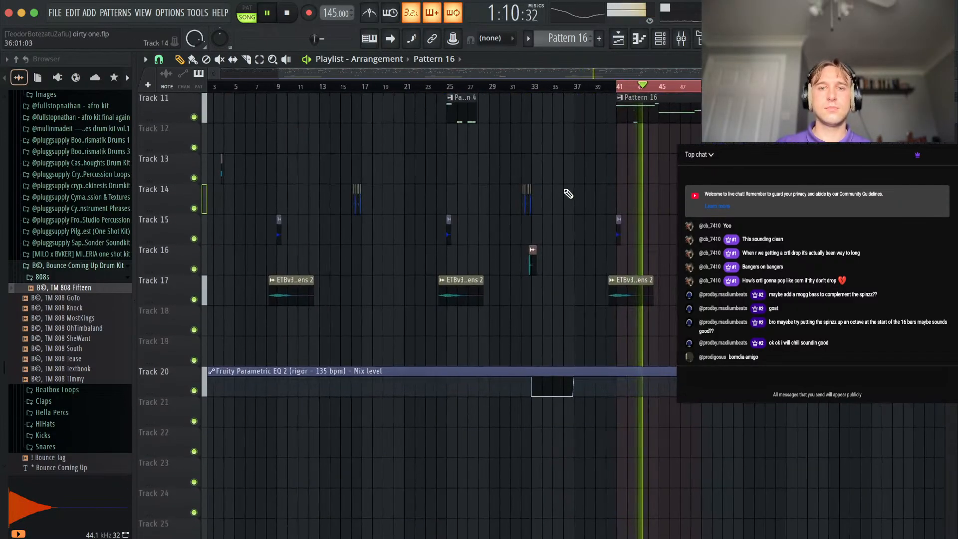
key(space)
Remove the short slide note at the end of the C#4 note in the TM 808 Fifteen part and play it back.
key(F7)
click(660, 39)
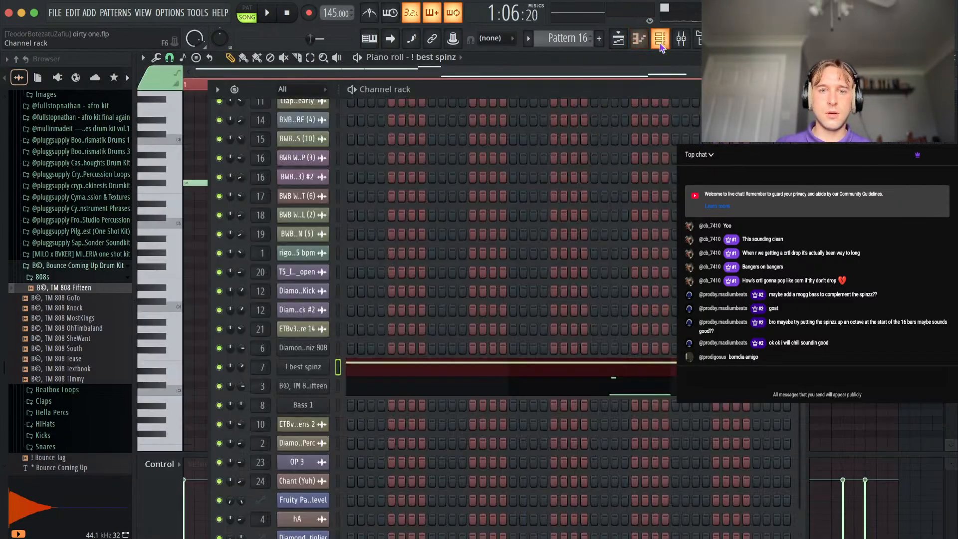
click(501, 388)
scroll(361, 301, up, 4)
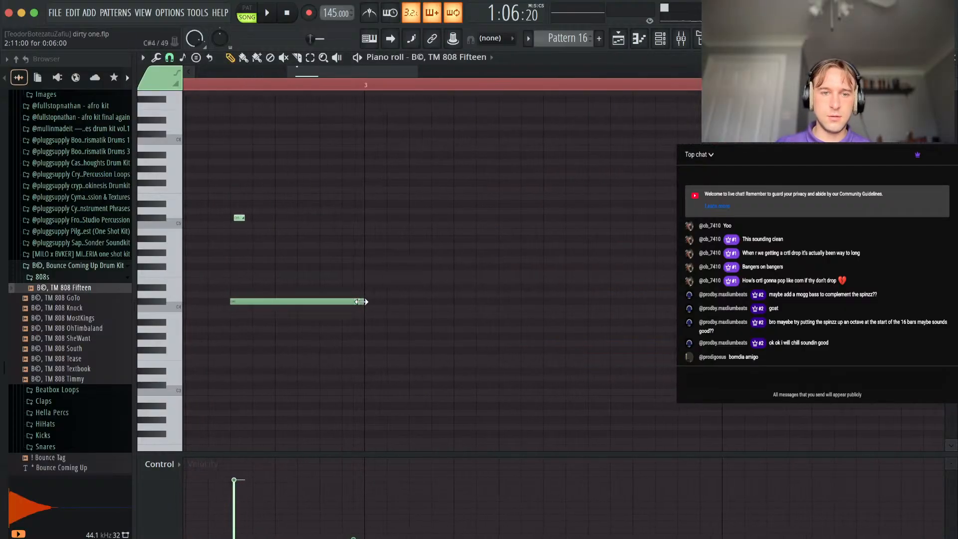
scroll(427, 261, down, 3)
key(space)
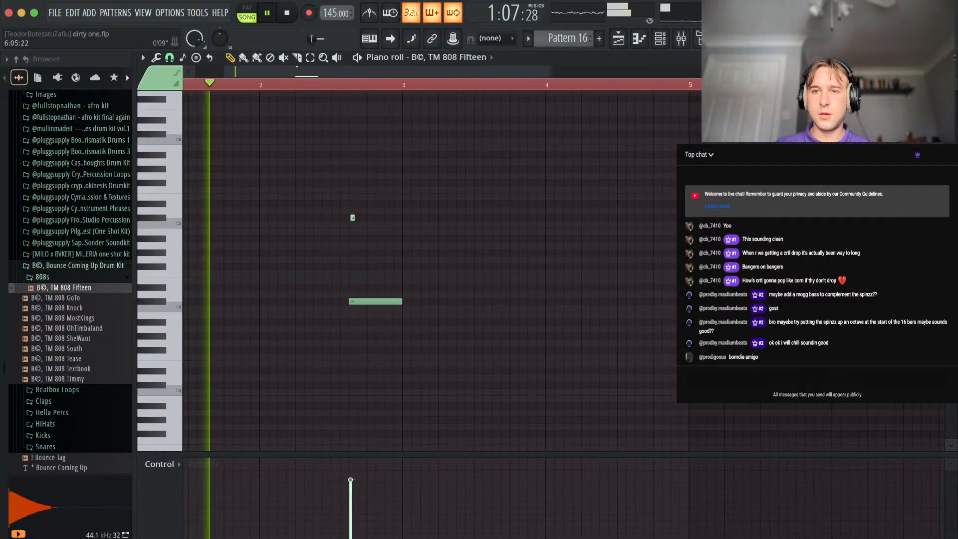
Clone the TM 808 Fifteen channel in Pattern 16 and open the clone's empty piano roll.
click(953, 60)
click(799, 92)
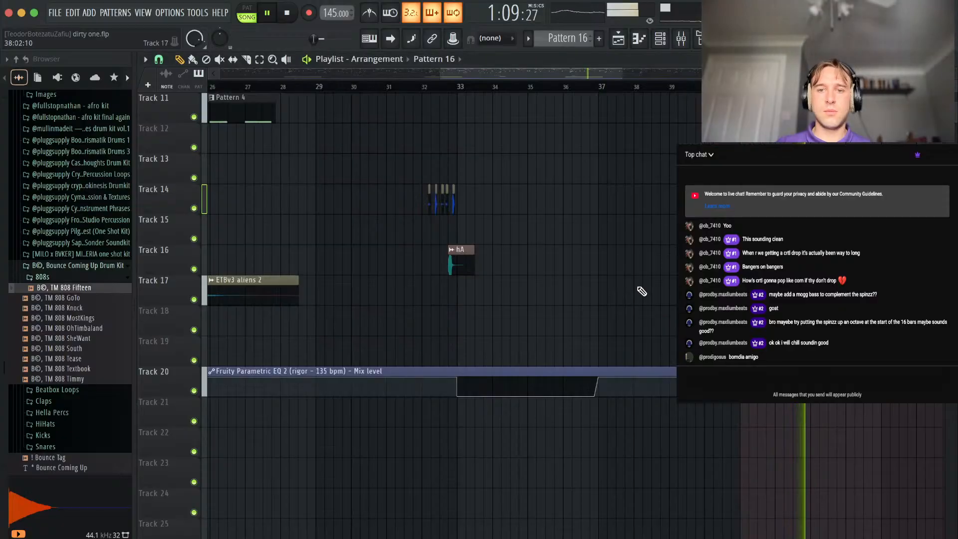
scroll(641, 291, right, 8)
scroll(642, 291, up, 3)
scroll(642, 291, right, 1)
scroll(641, 291, up, 1)
scroll(384, 291, up, 4)
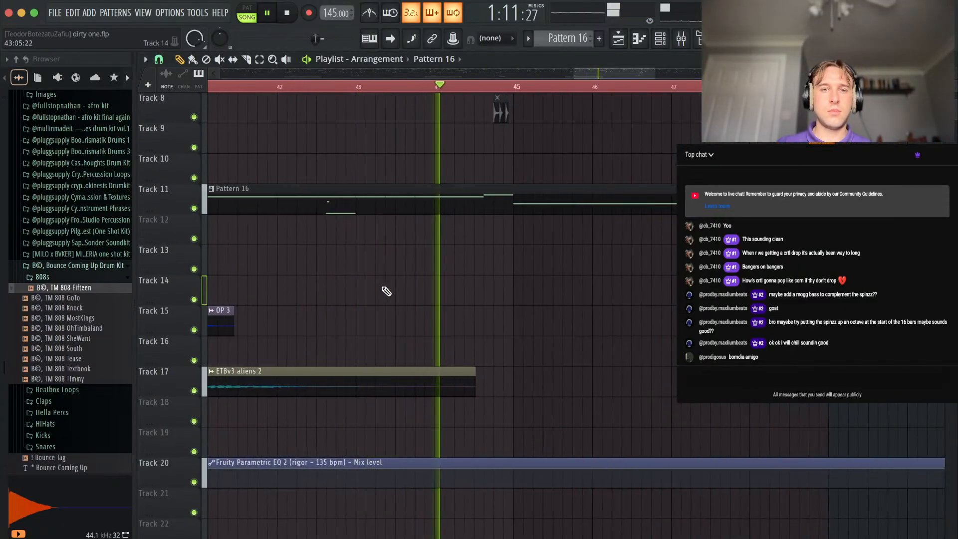
key(F6)
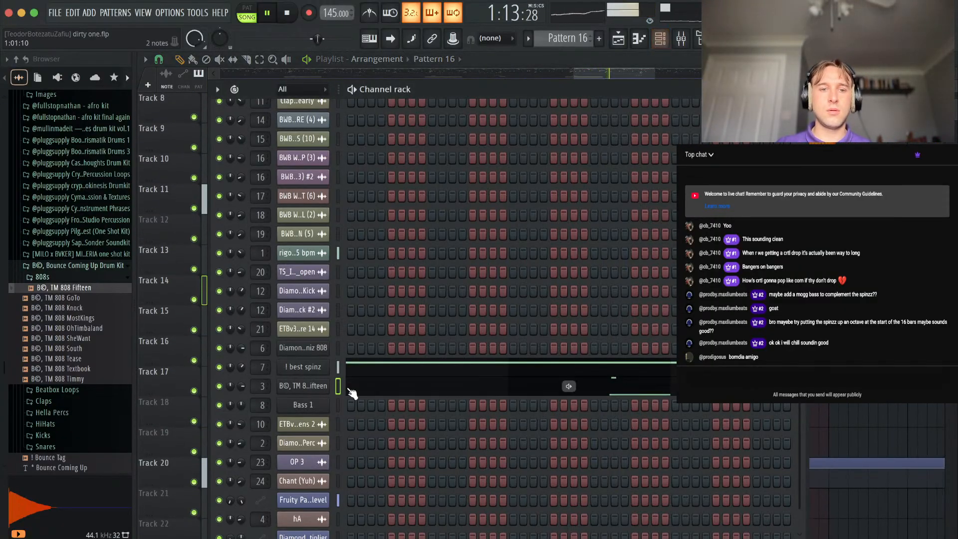
right_click(303, 389)
click(349, 518)
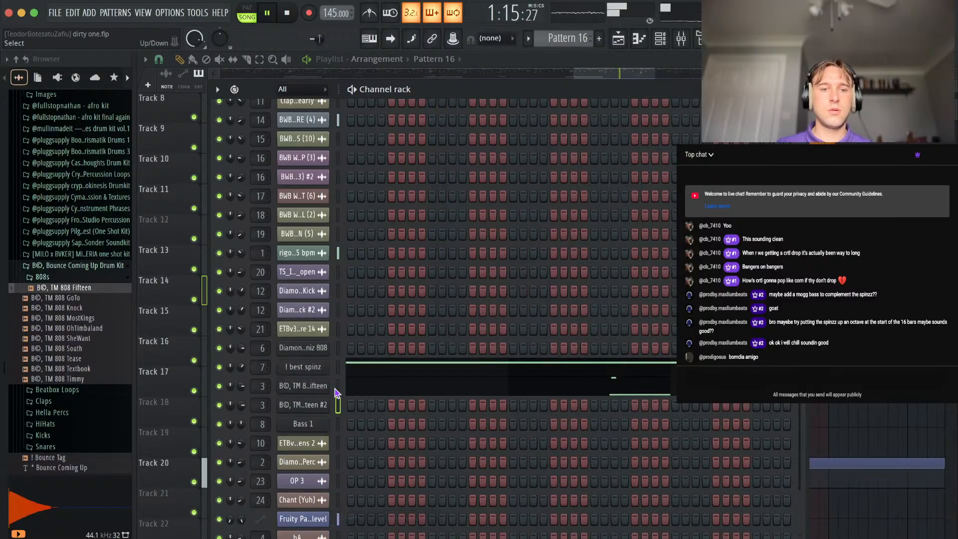
right_click(308, 408)
click(375, 357)
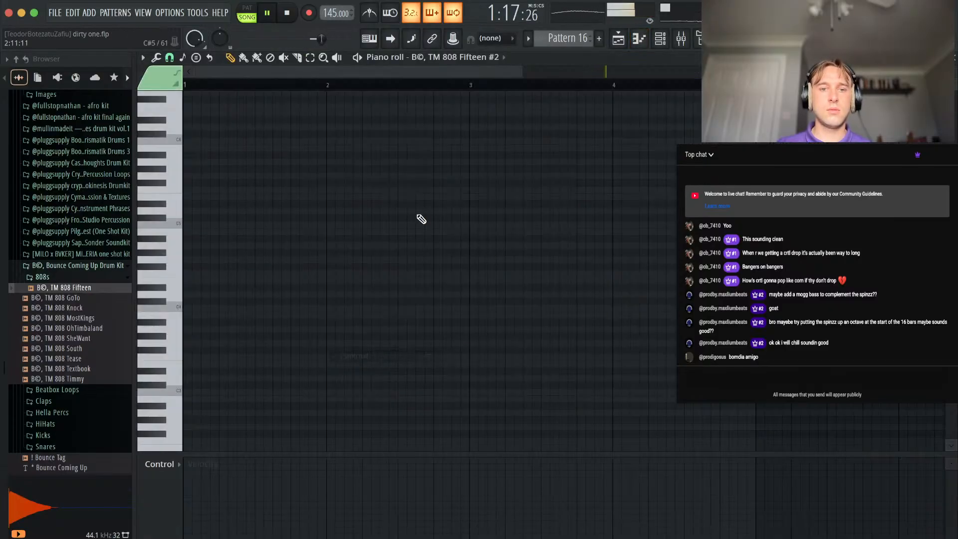
Place a short B3 note at the end of bar 5 in the TM 808 Fifteen #2 part.
scroll(428, 213, down, 3)
click(298, 85)
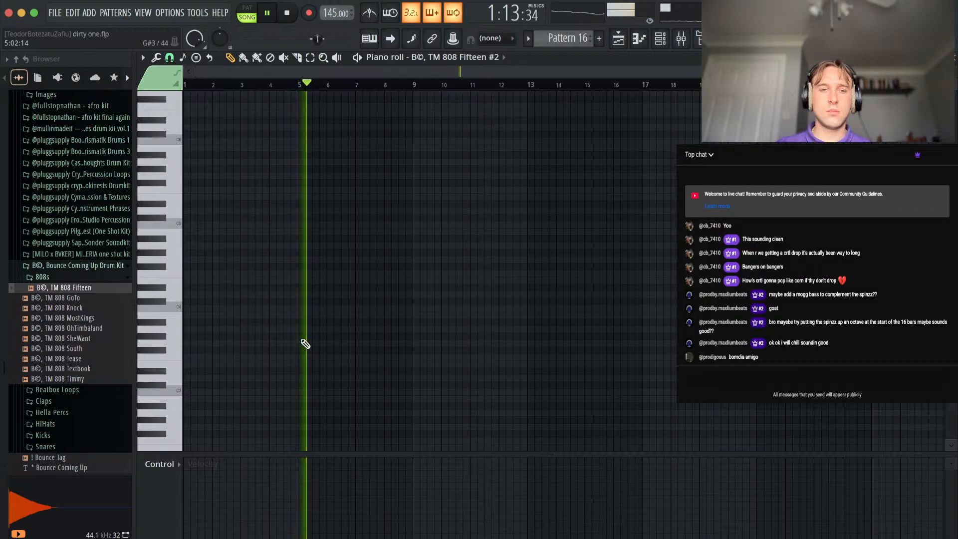
scroll(304, 341, up, 5)
scroll(422, 325, up, 3)
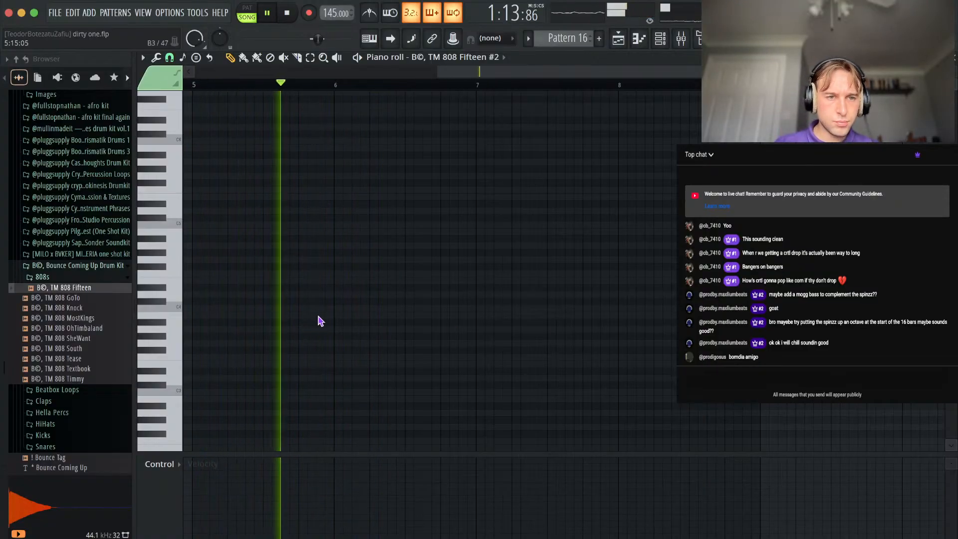
key(space)
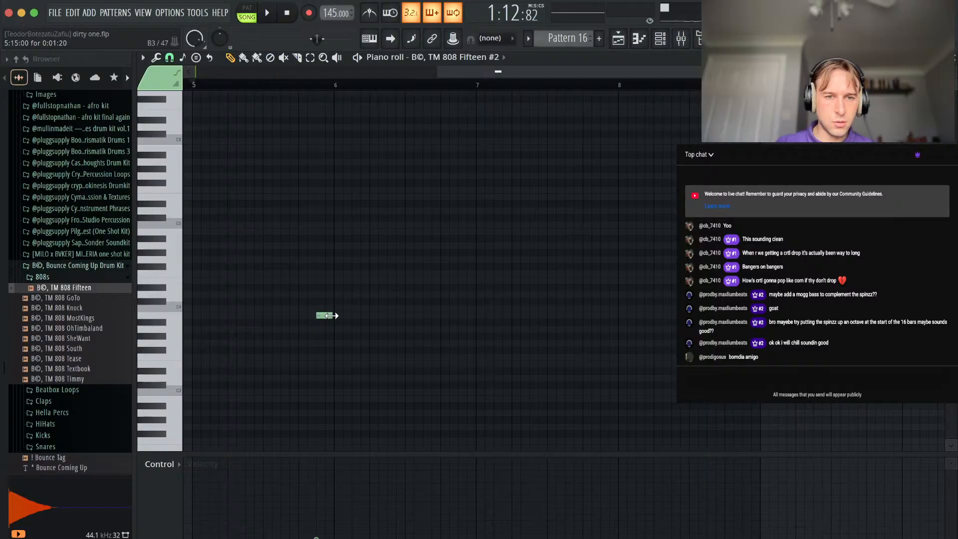
drag(332, 333, 328, 229)
scroll(328, 229, right, 2)
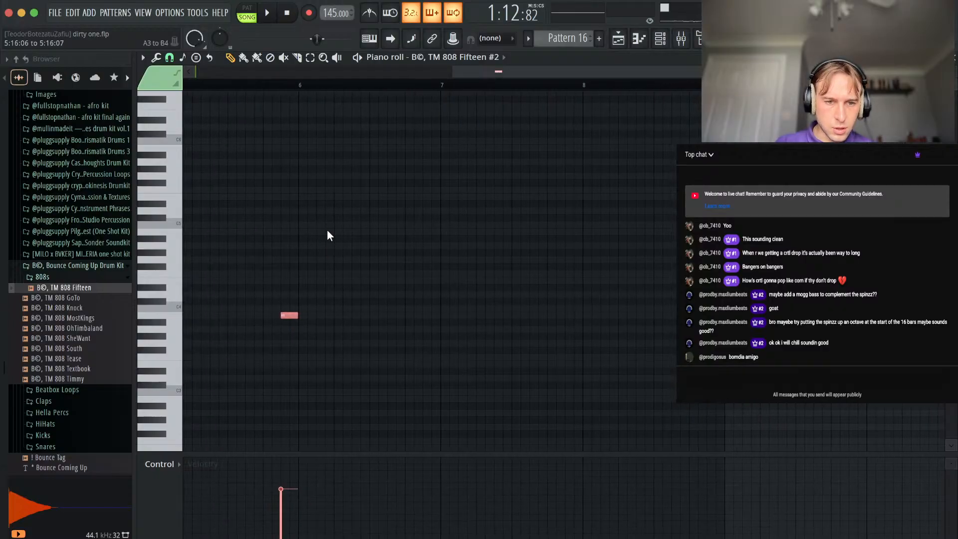
Lengthen the B3 note up to bar 6 and add two short B4 slide notes near its start and end.
click(328, 233)
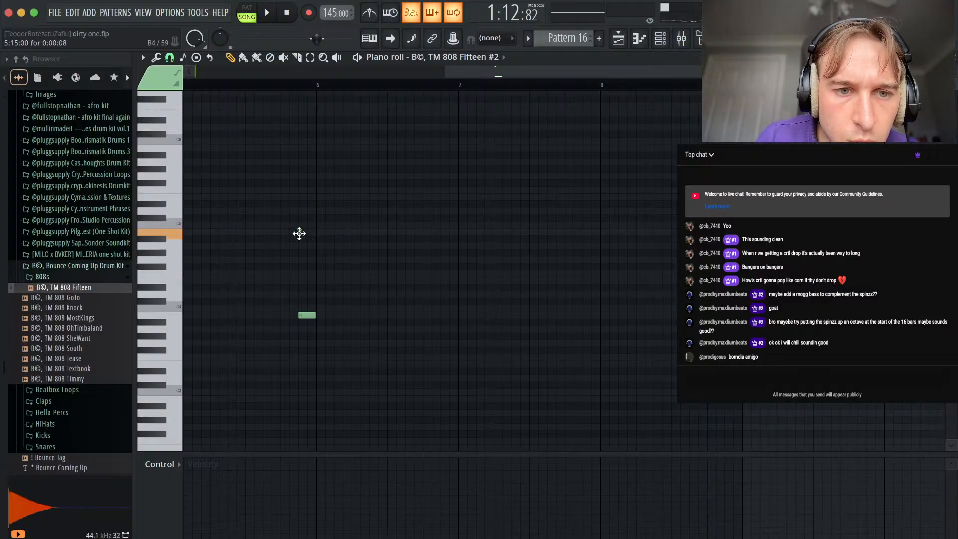
double_click(299, 233)
click(557, 360)
drag(309, 237, 295, 229)
scroll(295, 229, left, 2)
scroll(295, 229, up, 5)
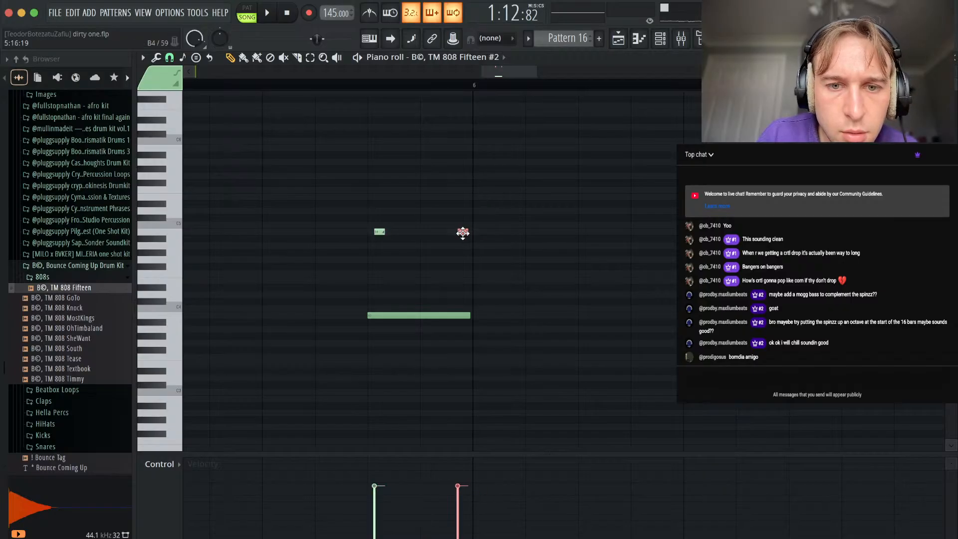
Move the second slide earlier, raise both slides to B5, and lengthen the first one to about 11 ticks while playing back.
scroll(458, 188, left, 2)
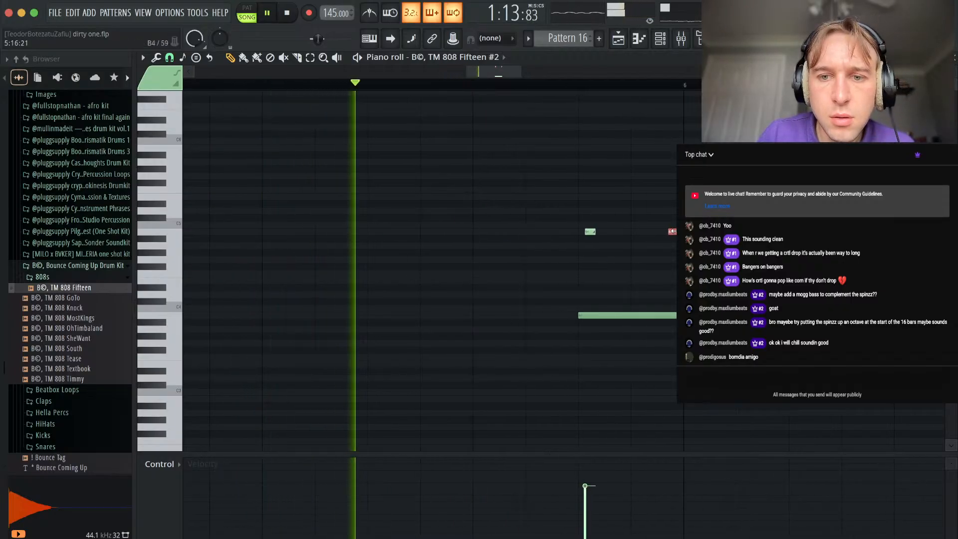
drag(672, 231, 542, 230)
key(ctrl+Up)
key(space)
key(space)
super+click(609, 153)
mouse_move(591, 149)
mouse_down()
mouse_move(647, 149)
mouse_move(606, 149)
mouse_up()
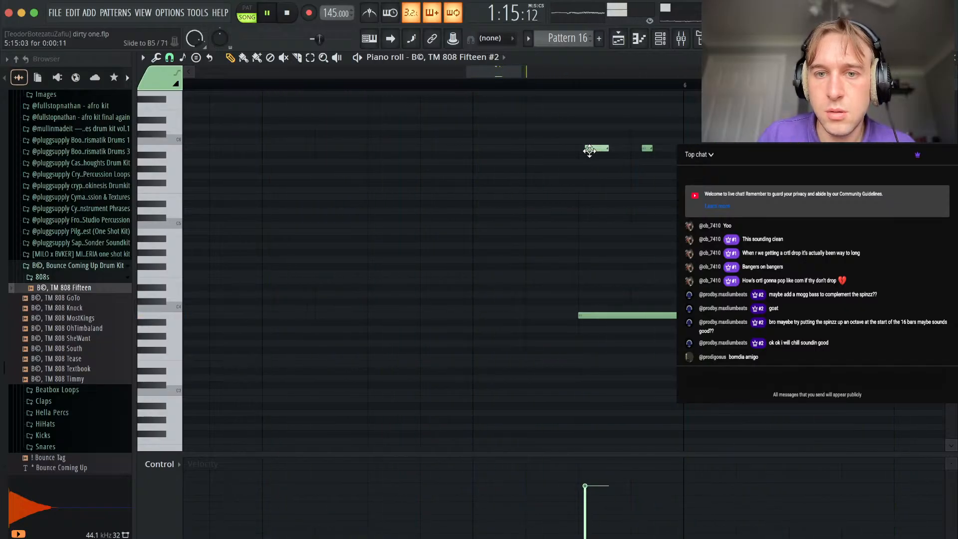
Route the TM 808 Fifteen #2 channel to the free mixer track 5 from its channel settings.
key(F6)
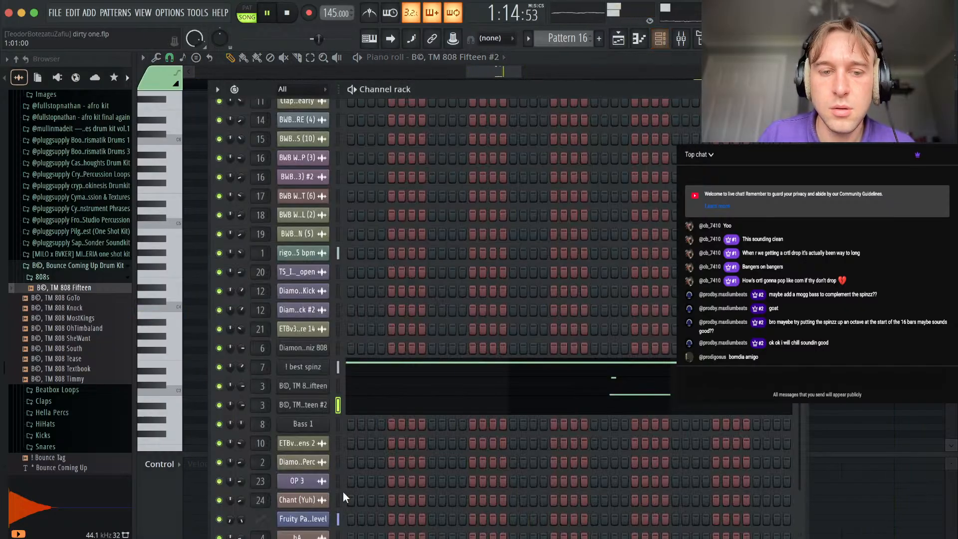
key(space)
click(313, 407)
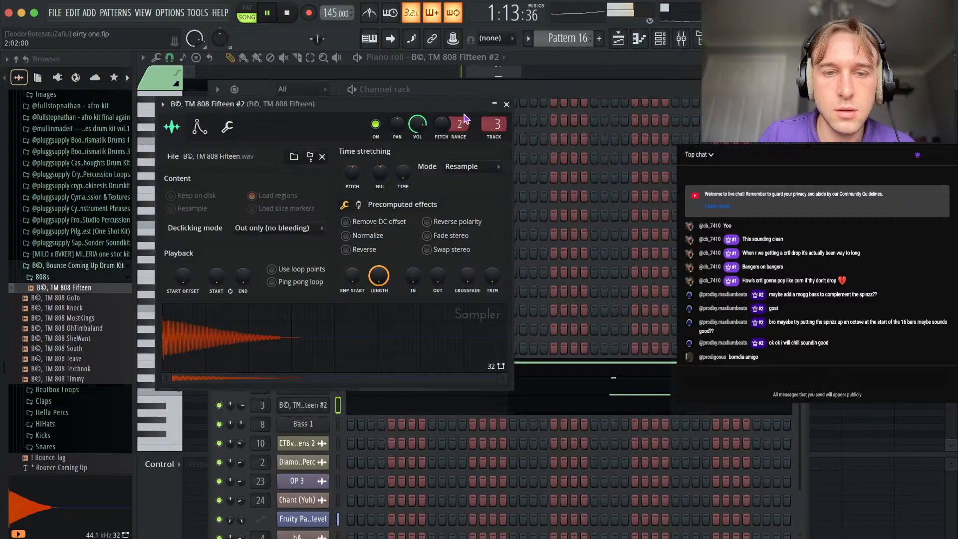
click(506, 104)
key(F6)
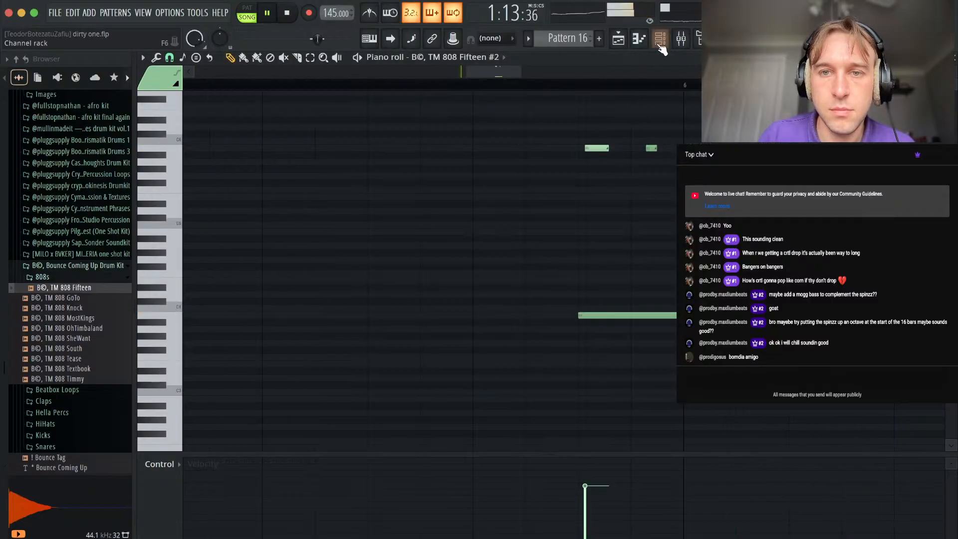
key(F6)
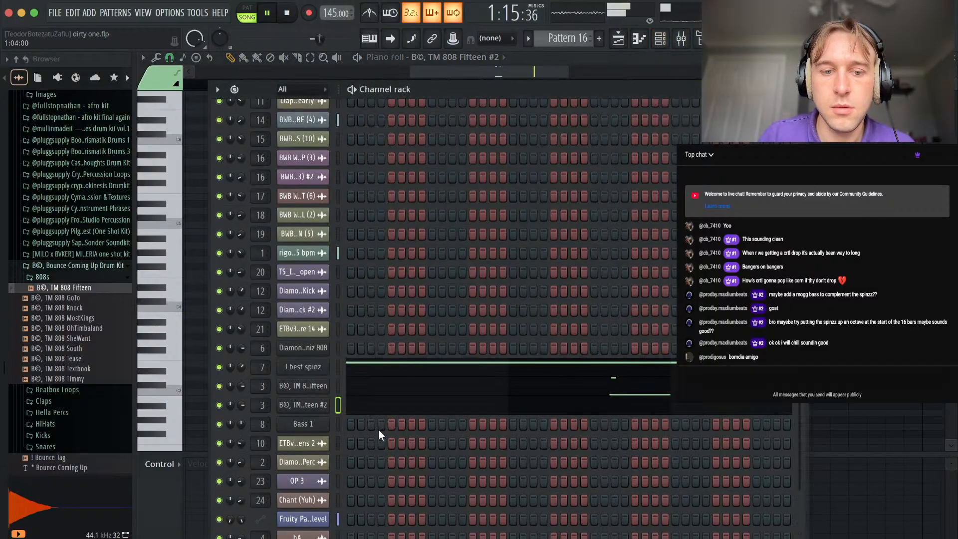
click(313, 406)
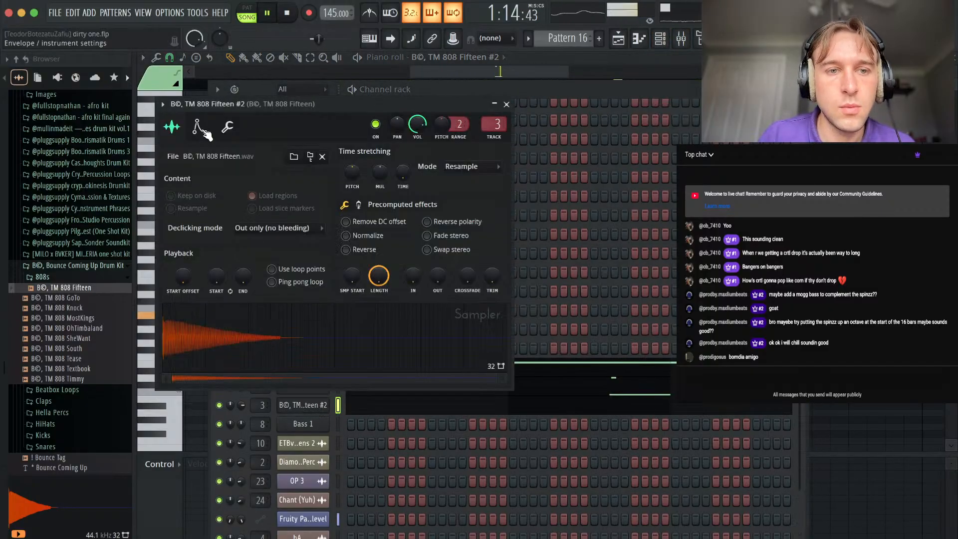
click(228, 128)
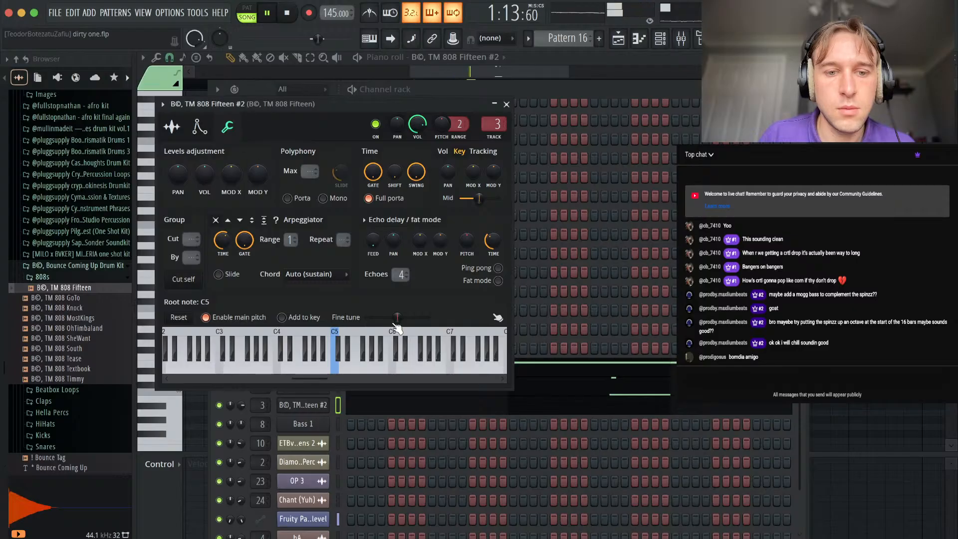
click(507, 141)
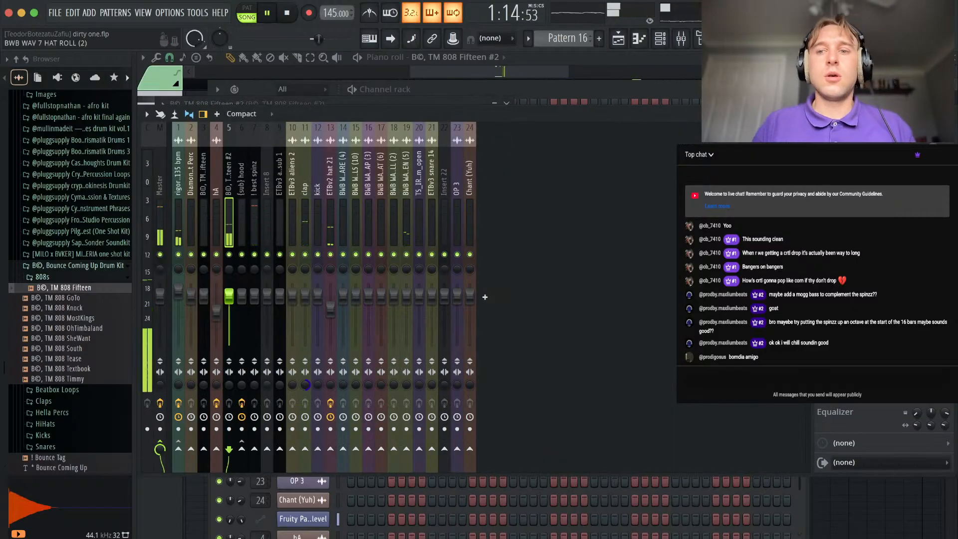
Add the Comeback Kid (AU) delay effect to the TM 808 Fifteen #2 mixer track.
click(874, 163)
click(36, 14)
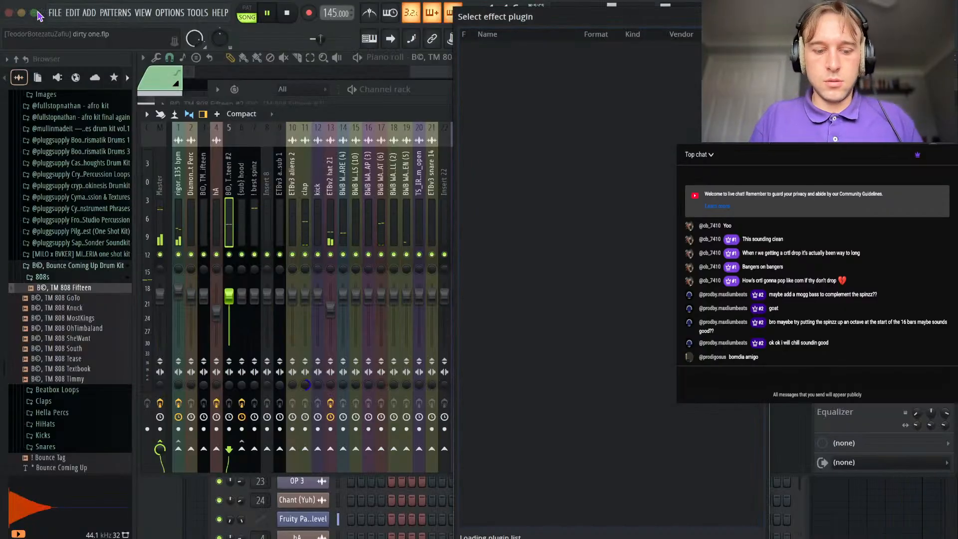
text(come)
click(519, 60)
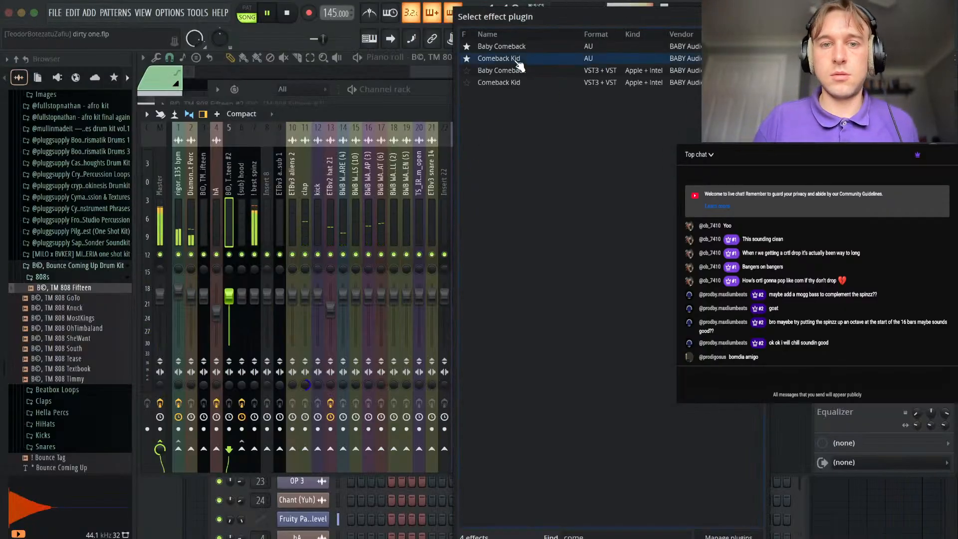
double_click(516, 63)
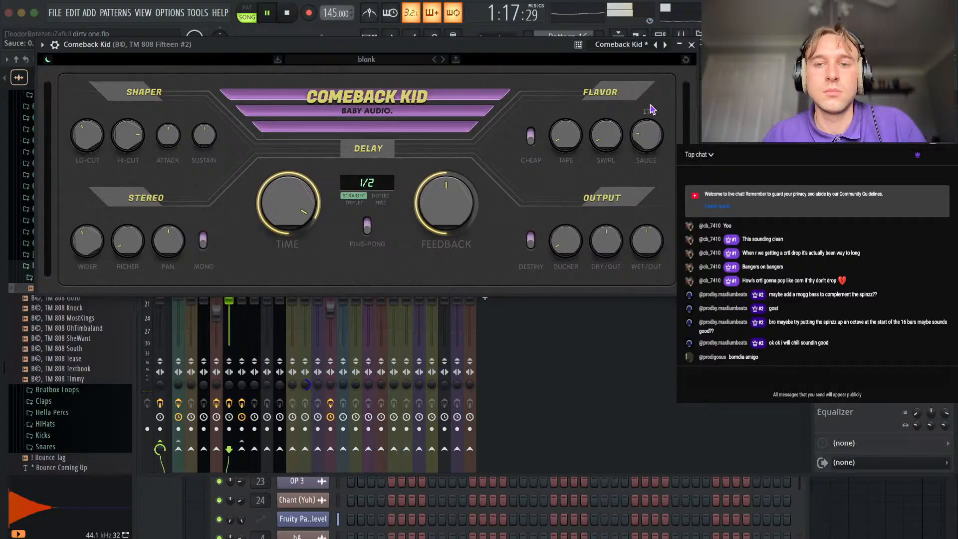
click(692, 45)
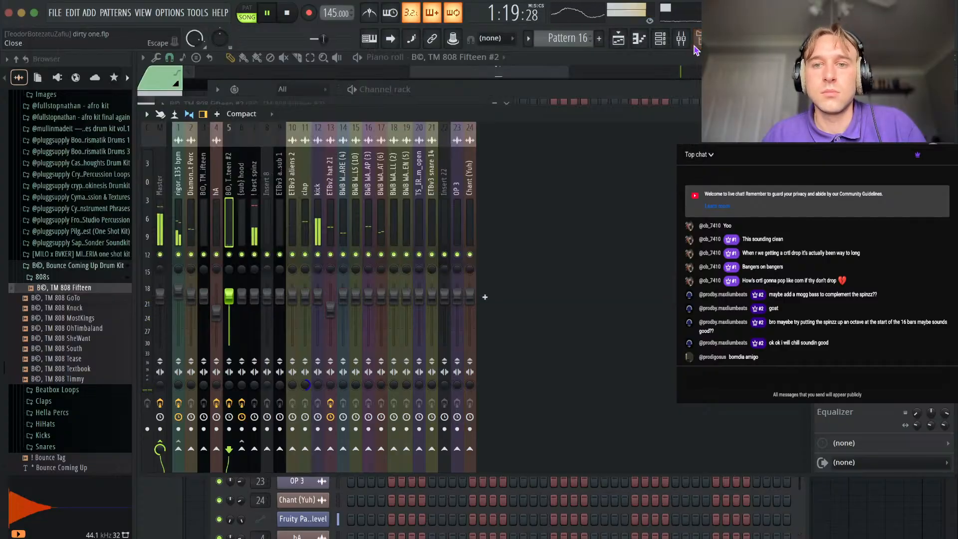
Try the TM 808 Fifteen #2 notes transposed to C#4 with the slides at C#6 and play them back.
click(953, 115)
click(873, 117)
scroll(724, 120, down, 3)
click(591, 84)
key(space)
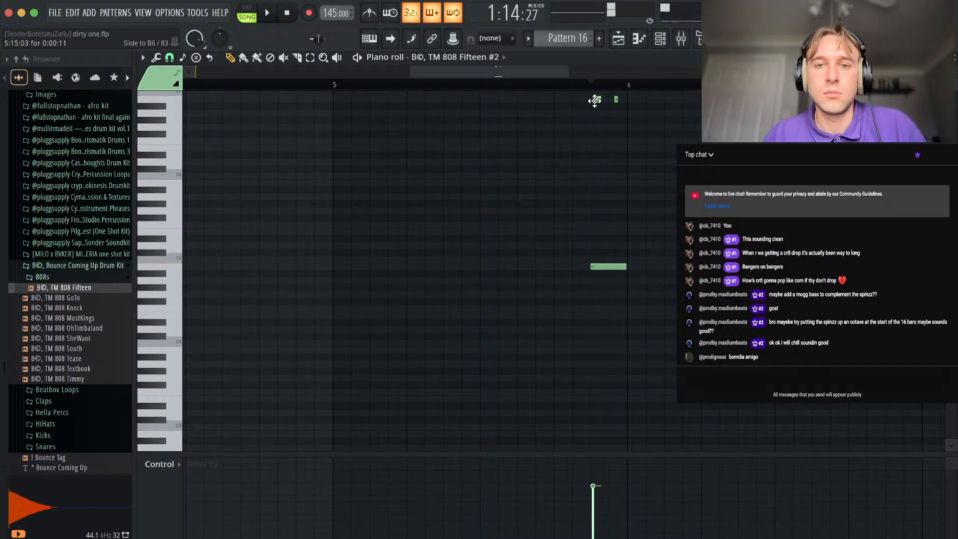
scroll(638, 105, up, 1)
key(space)
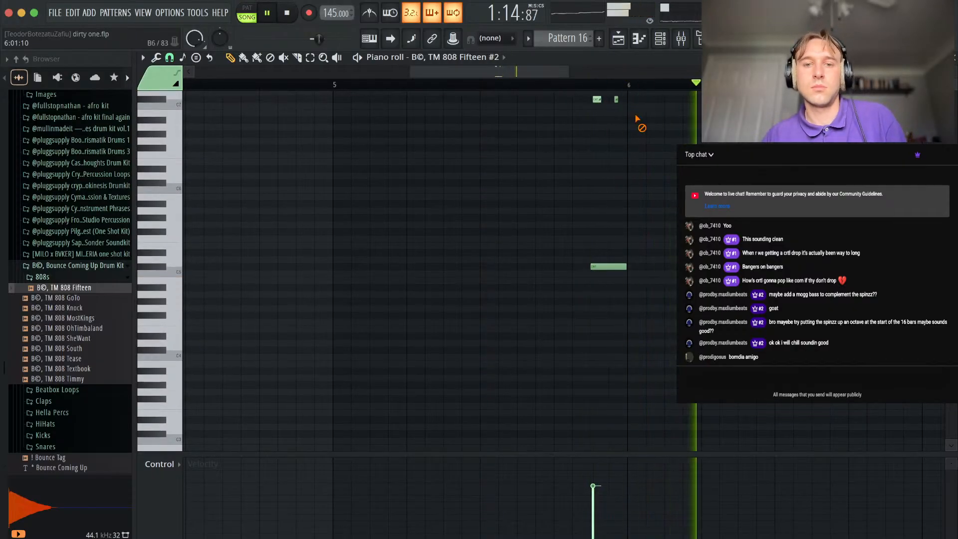
key(space)
click(335, 85)
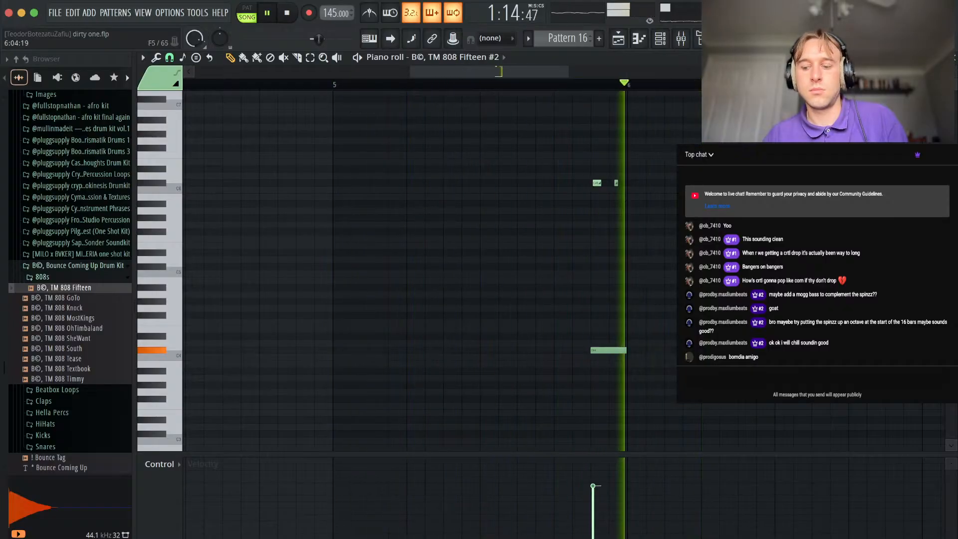
Review the ! best spinz notes against the TM 808 Fifteen #2 part and play the section.
scroll(696, 310, down, 3)
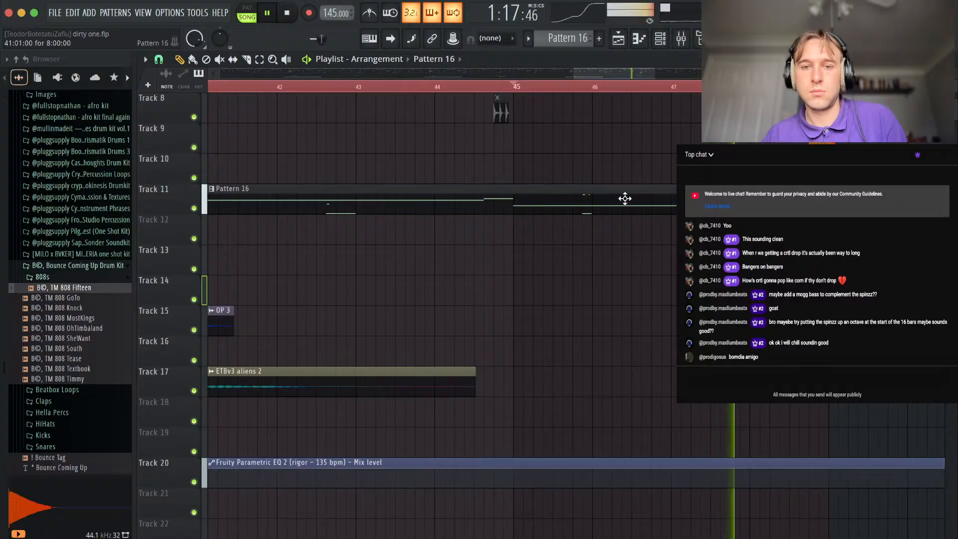
key(space)
click(661, 39)
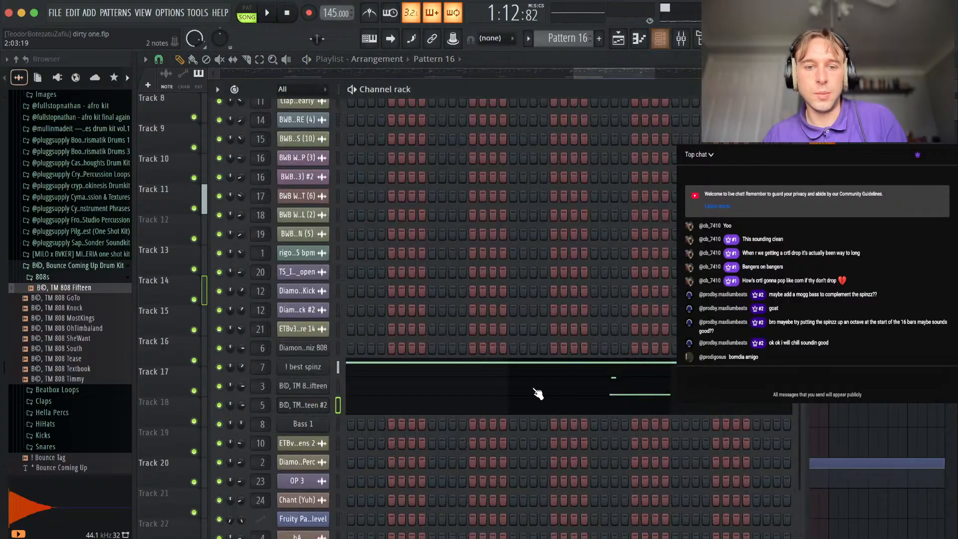
click(499, 367)
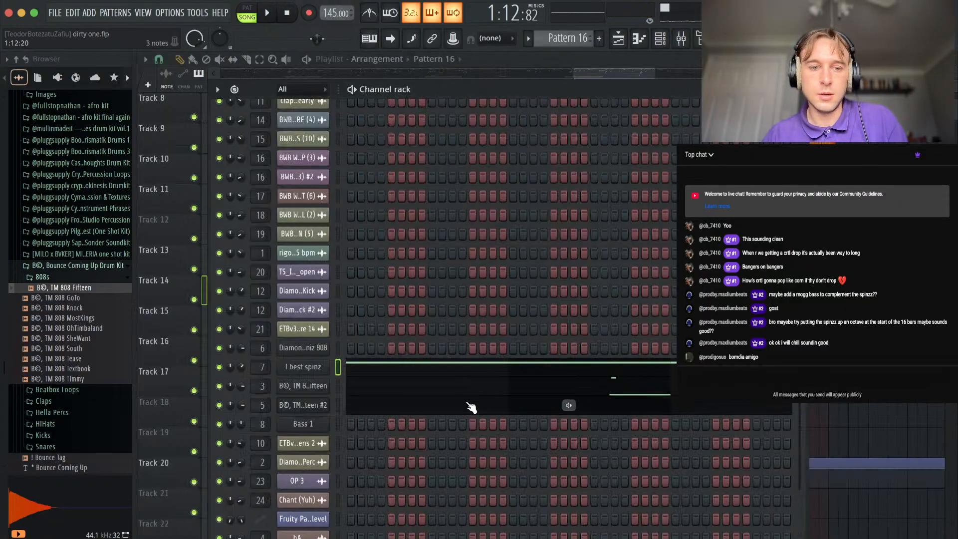
click(471, 407)
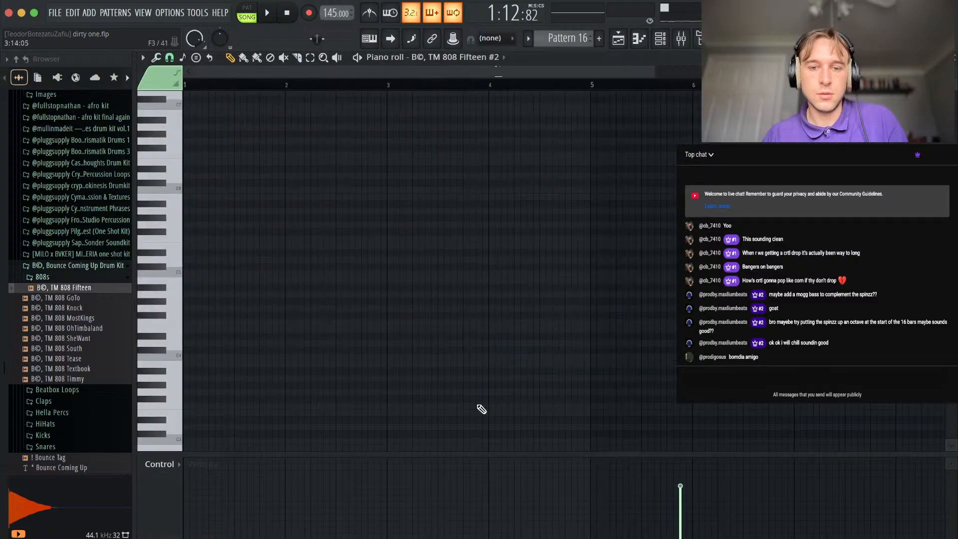
key(space)
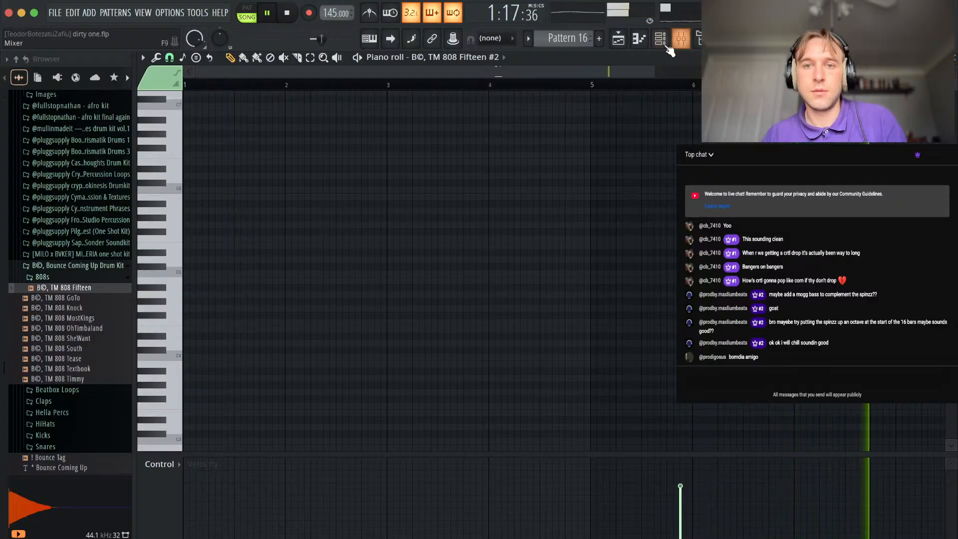
Raise the TM 808 Fifteen #2 fine tune slightly above centre and lower its notes to B3 with the slides at B5.
key(F6)
click(297, 407)
drag(400, 320, 406, 312)
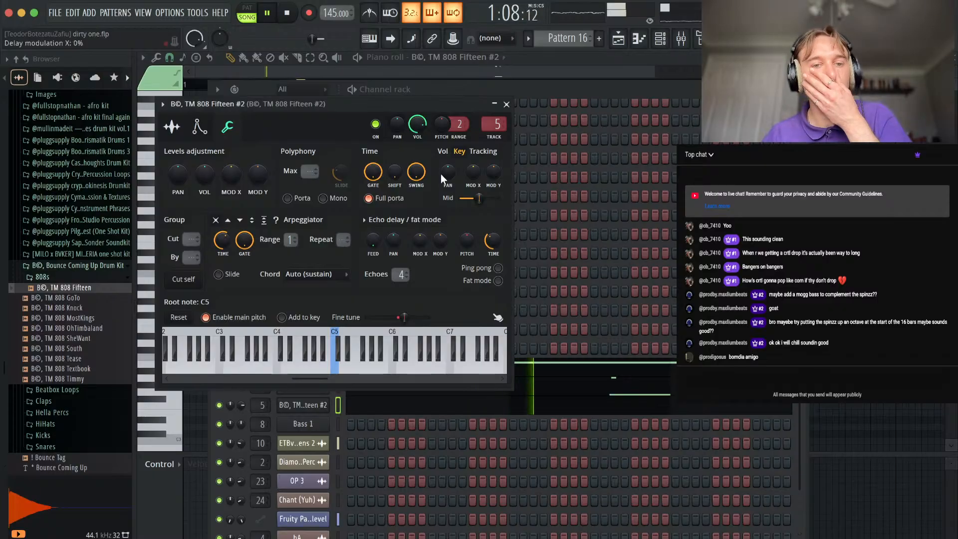
click(507, 104)
key(F6)
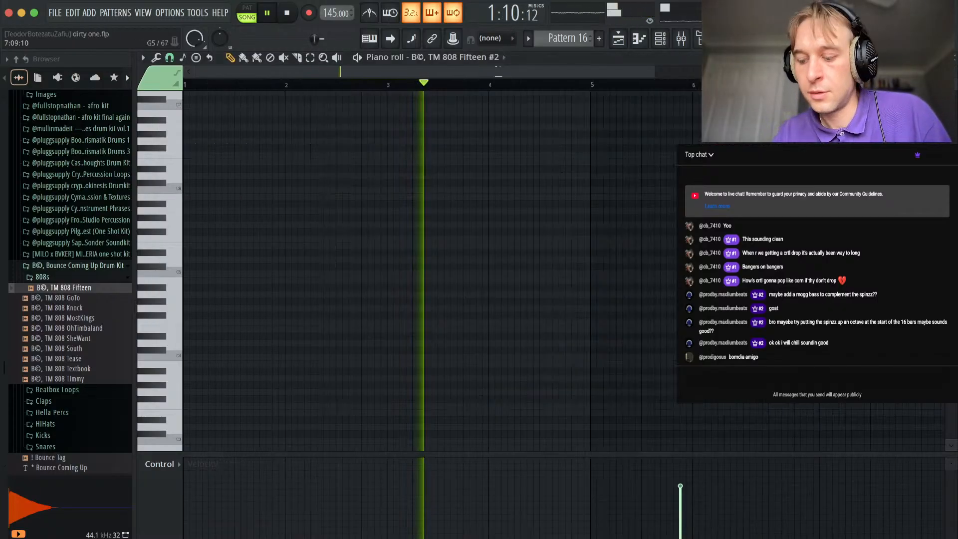
scroll(618, 208, down, 3)
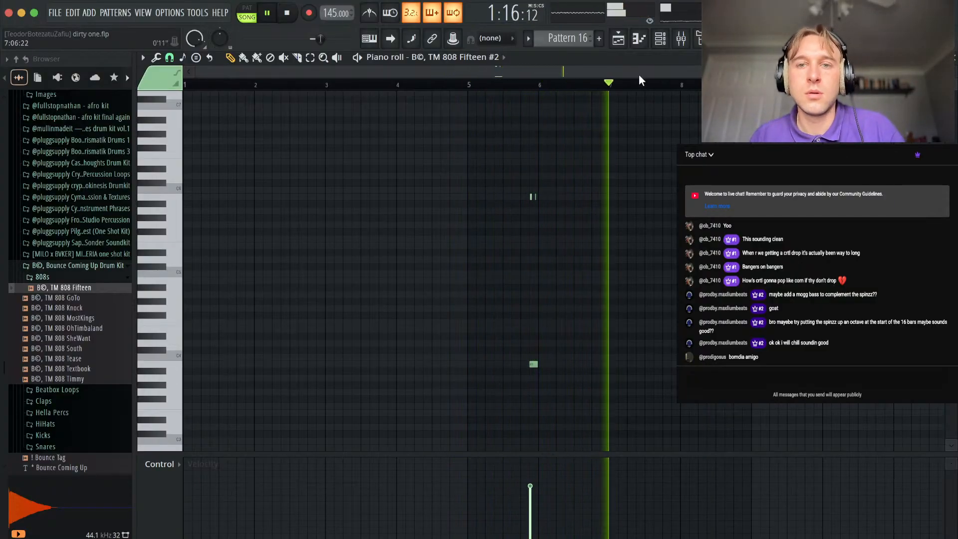
Lower the TM 808 Fifteen #2 notes to A#3 with the slides at A#5 and replay the section.
click(662, 40)
click(487, 405)
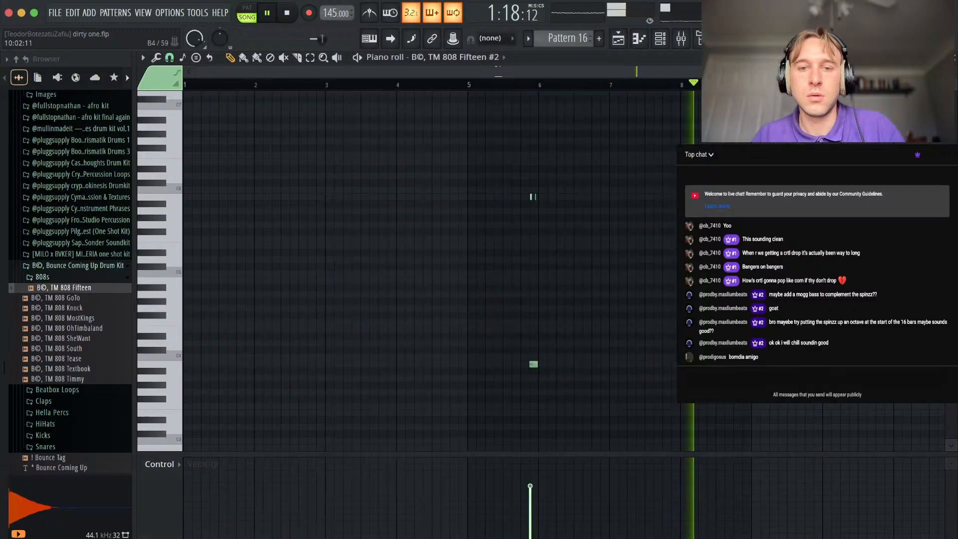
click(529, 83)
key(space)
key(shift+Down)
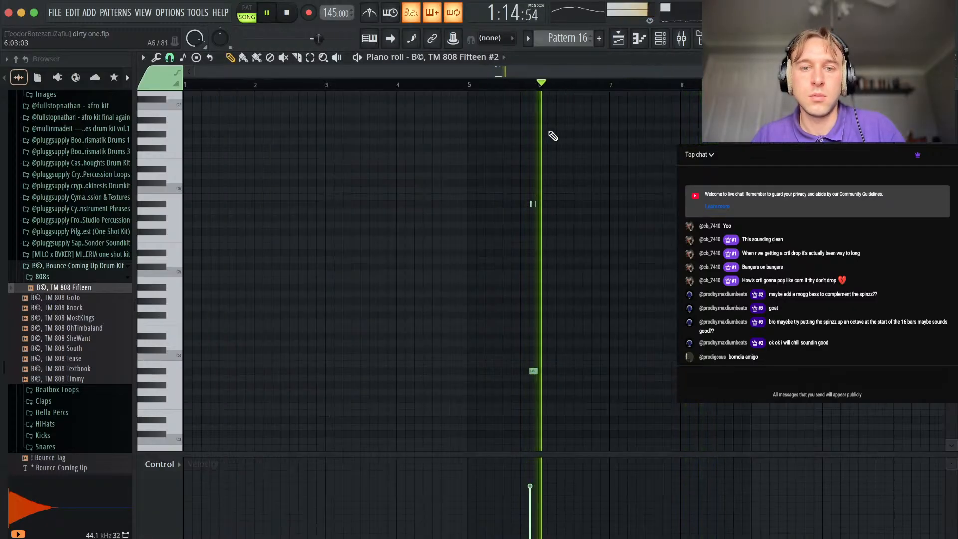
key(space)
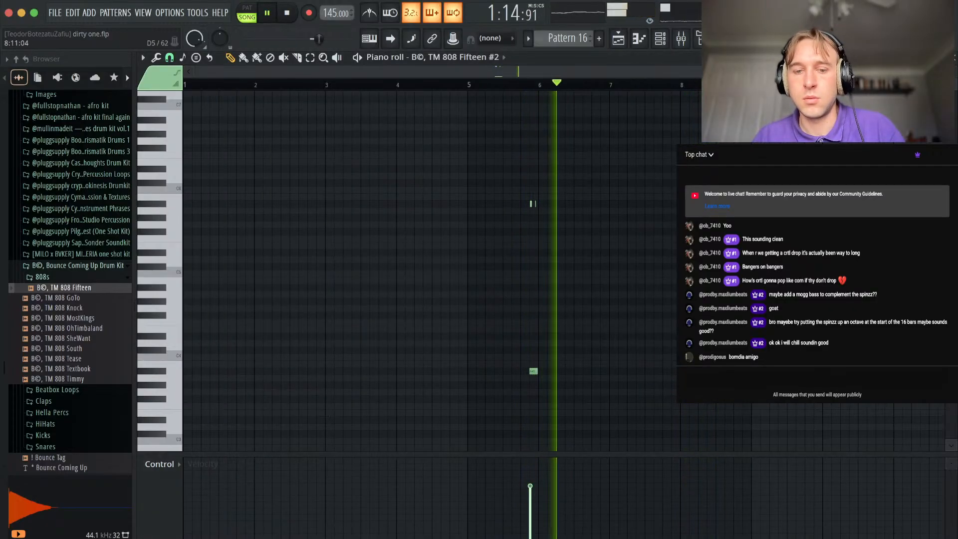
click(473, 86)
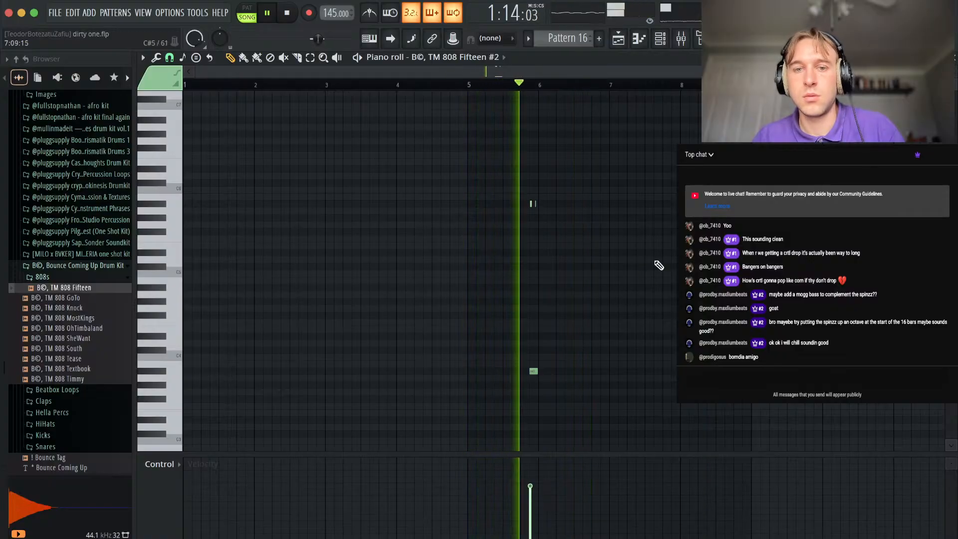
Check the ! best spinz notes during playback and return to the playlist arrangement.
click(955, 59)
click(519, 369)
key(space)
key(space)
scroll(515, 376, up, 3)
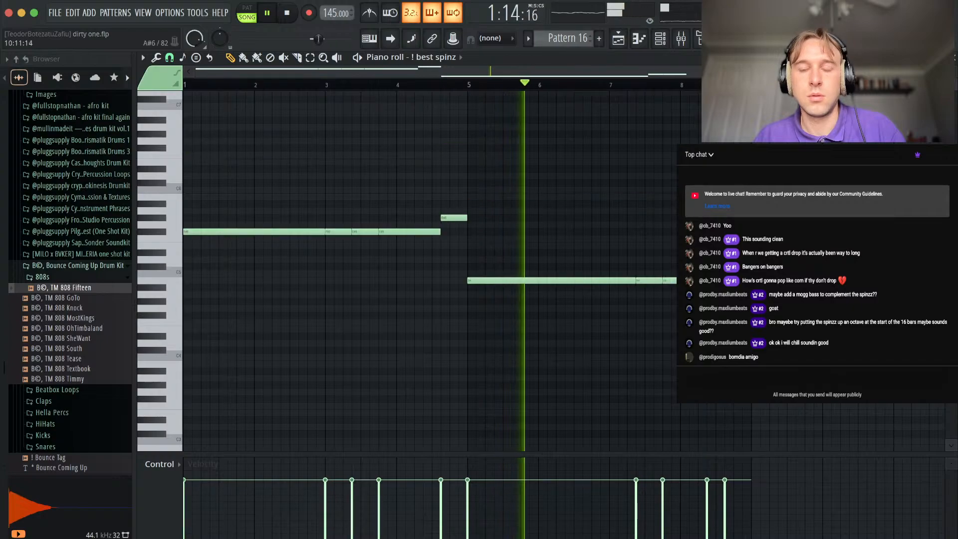
click(956, 60)
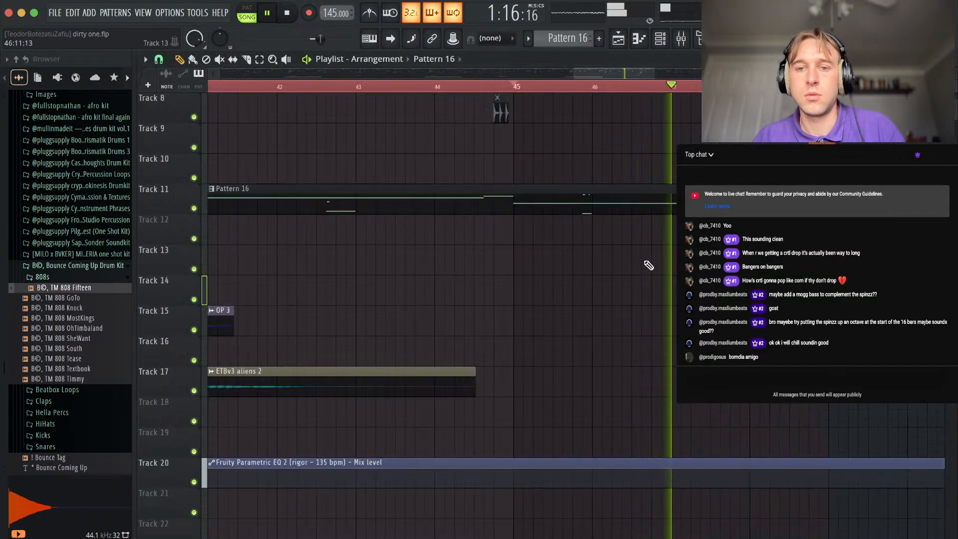
Extend the playlist time selection so it runs from bar 1 to bar 49.
scroll(649, 266, up, 5)
scroll(560, 214, down, 3)
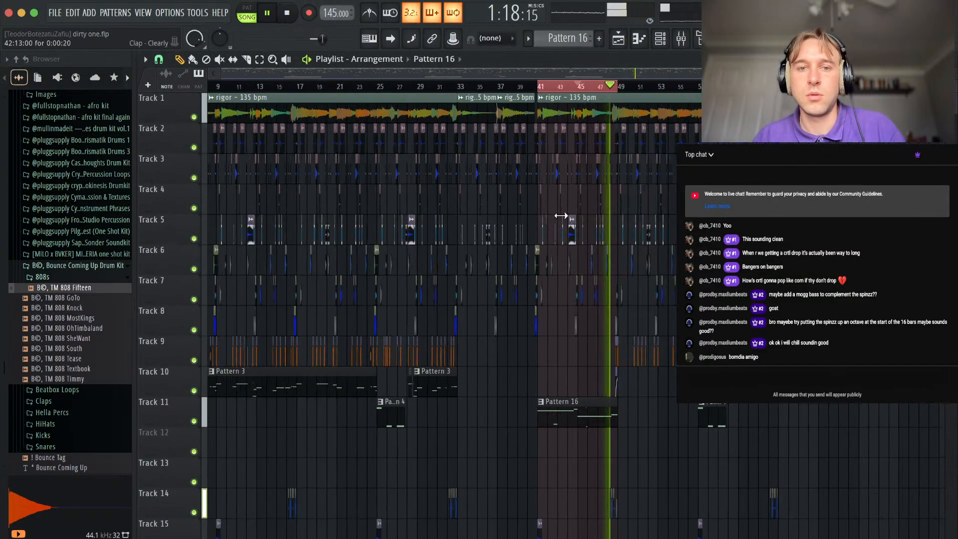
drag(590, 86, 1, 130)
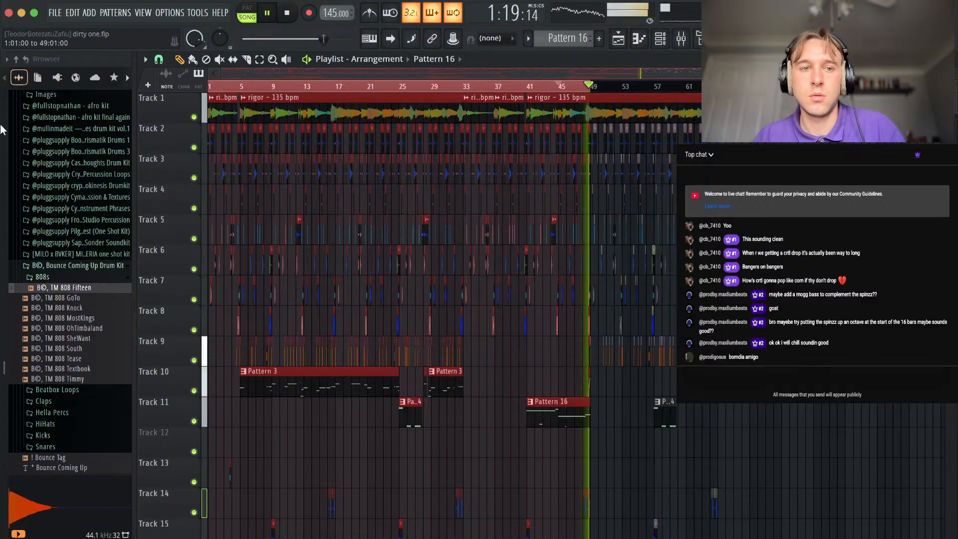
super+click(243, 429)
scroll(239, 294, up, 3)
scroll(241, 295, left, 2)
scroll(241, 295, down, 2)
Collapse the Bounce Coming Up Drum Kit folder, stop playback and search the browser for "ride".
click(96, 278)
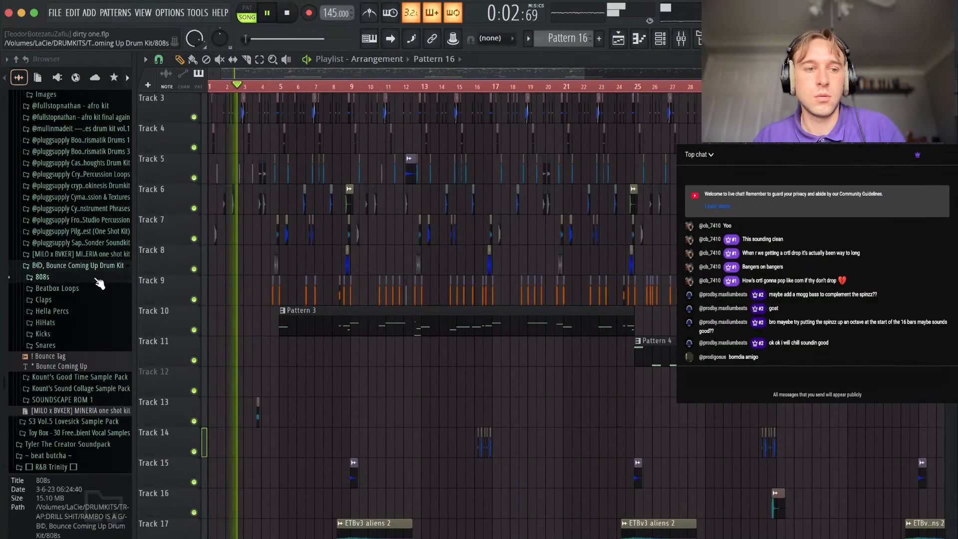
click(86, 267)
key(space)
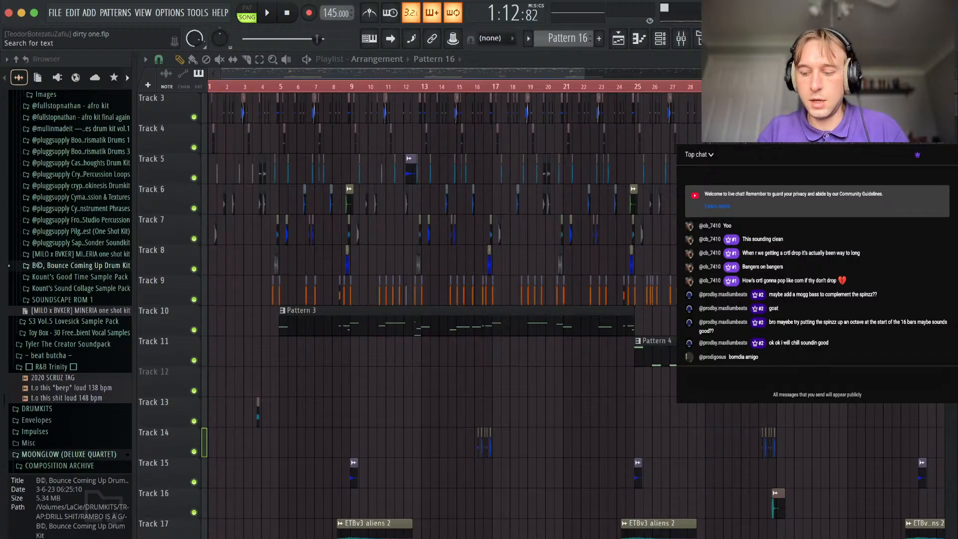
text(ride)
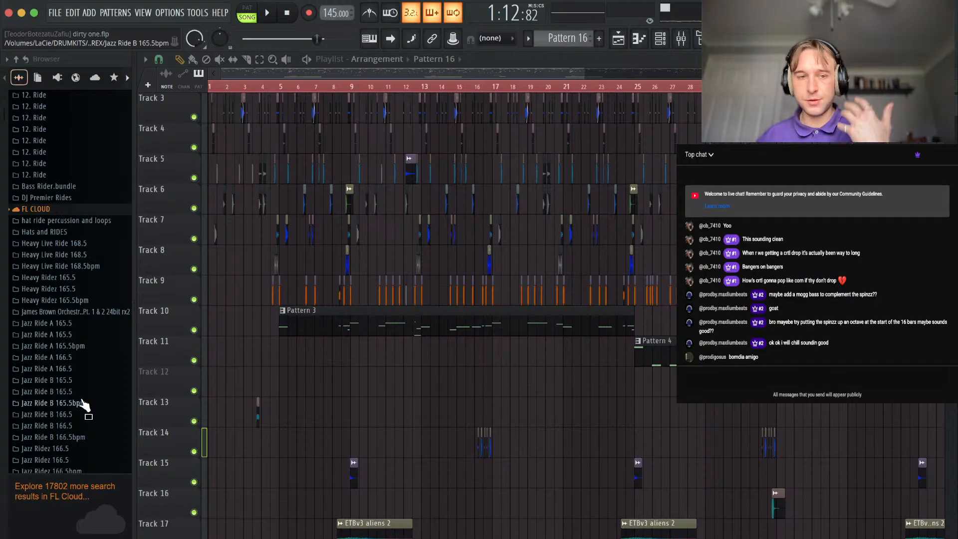
scroll(82, 404, down, 15)
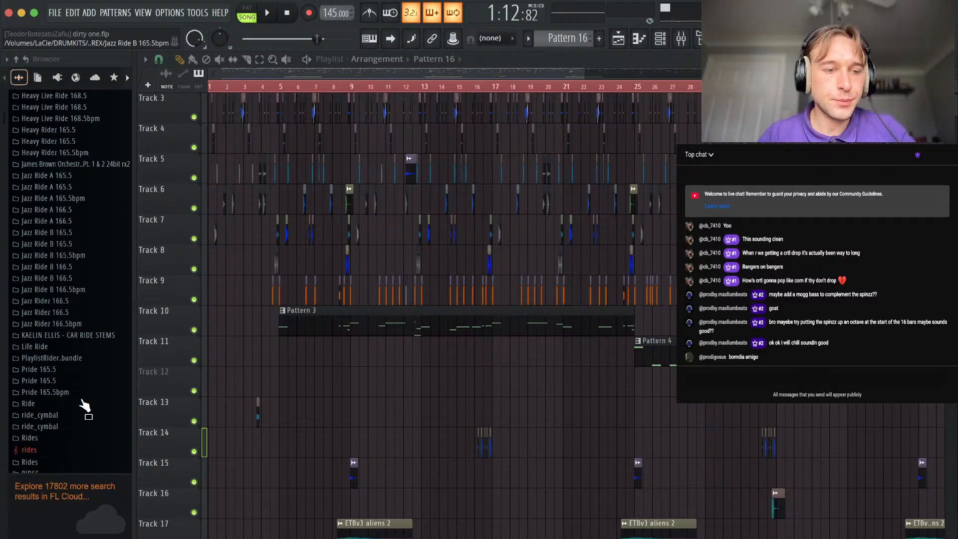
scroll(61, 194, up, 1)
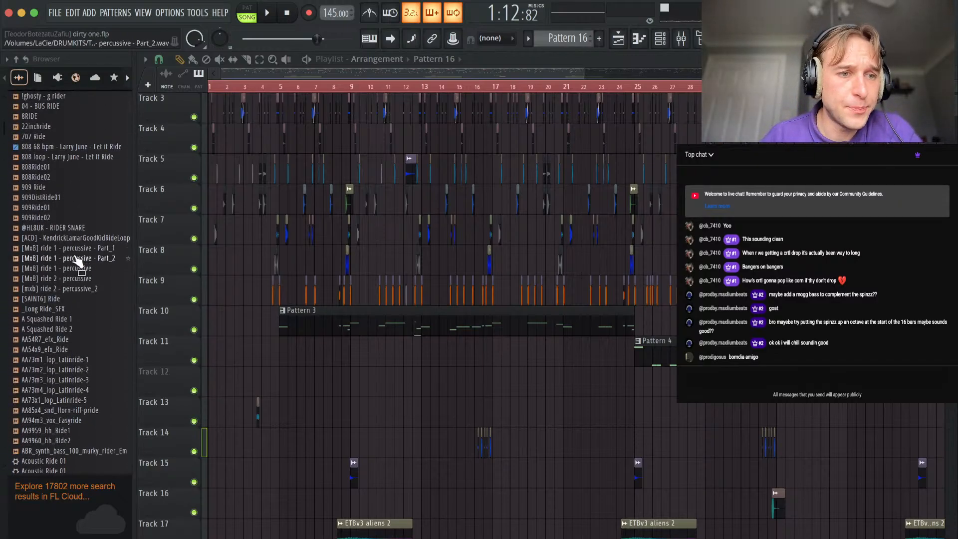
Audition the [MxB] ride 1 and ride 2 percussive samples and [SAINT6] Ride.
click(74, 249)
click(75, 259)
click(76, 279)
click(78, 289)
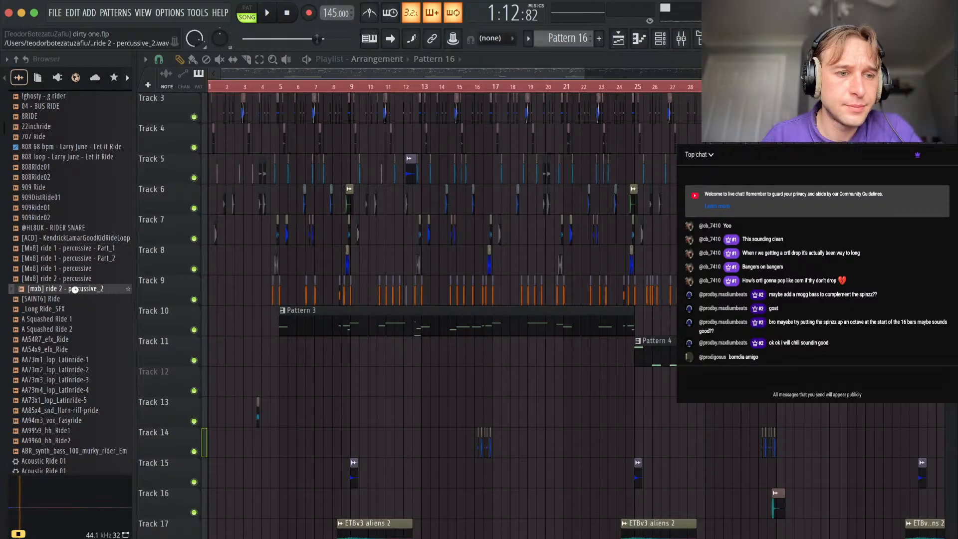
click(56, 299)
click(74, 249)
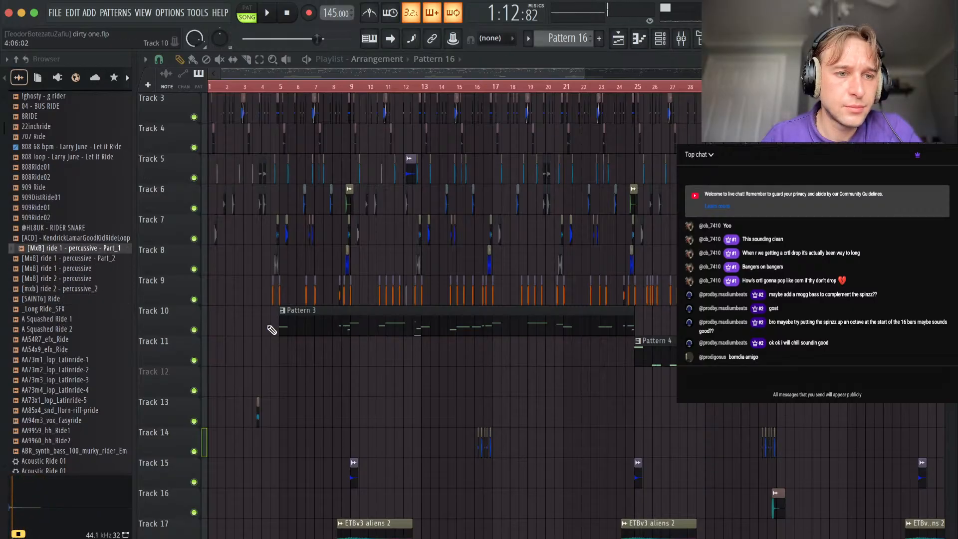
Place [MxB] ride 1 - percussive - Part_1 at bar 1 on Track 12 and assign it to a free mixer track.
scroll(268, 327, down, 1)
scroll(269, 327, up, 3)
scroll(272, 330, down, 2)
drag(74, 248, 244, 142)
double_click(244, 142)
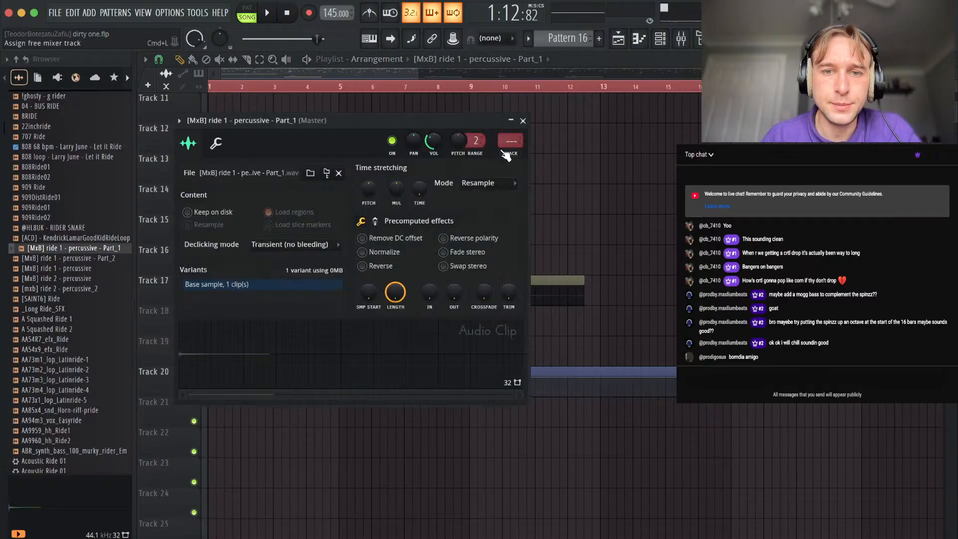
key(super+l)
Add Fruity Parametric EQ 2 to the ride's mixer track, set band 1 to High pass and raise its cutoff frequency.
click(888, 162)
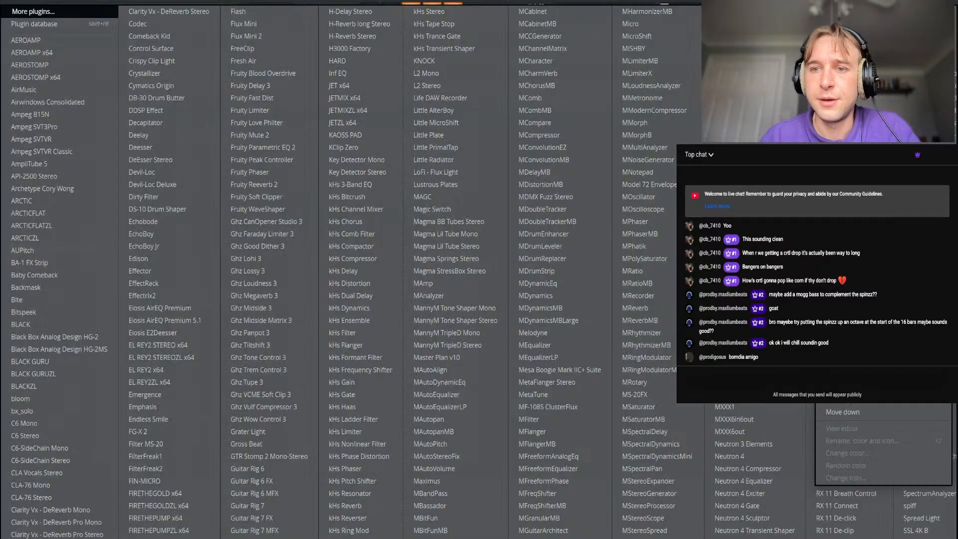
click(75, 14)
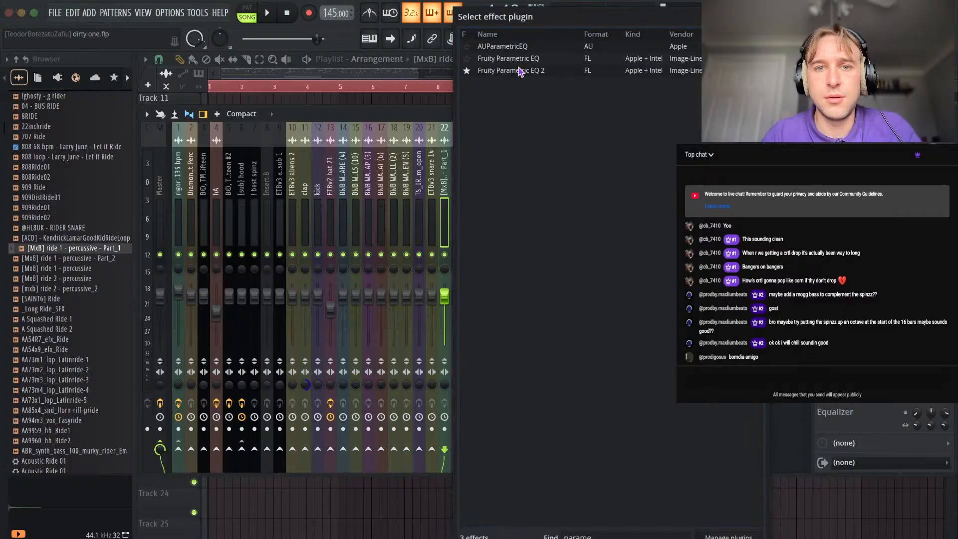
double_click(517, 70)
right_click(298, 294)
mouse_move(329, 330)
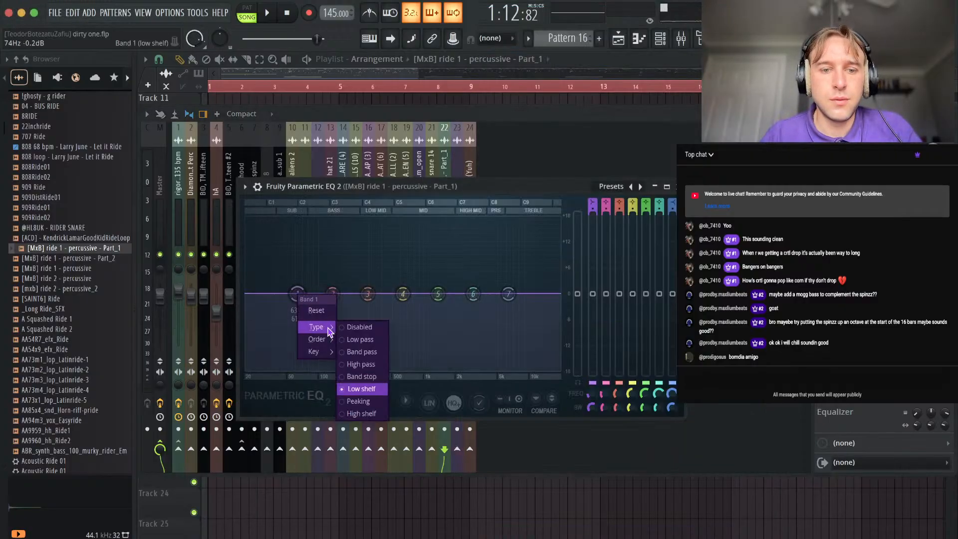
click(371, 365)
key(space)
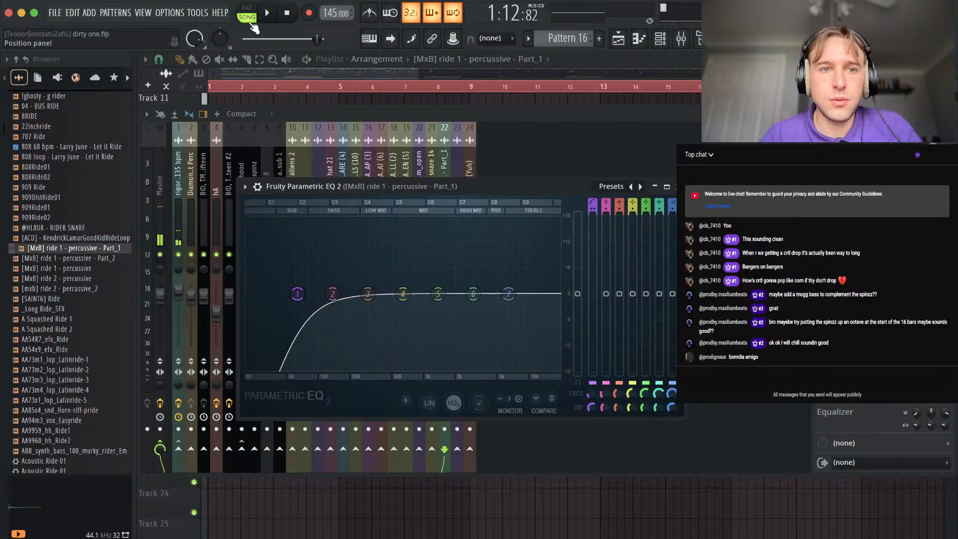
click(289, 13)
key(space)
drag(297, 293, 342, 294)
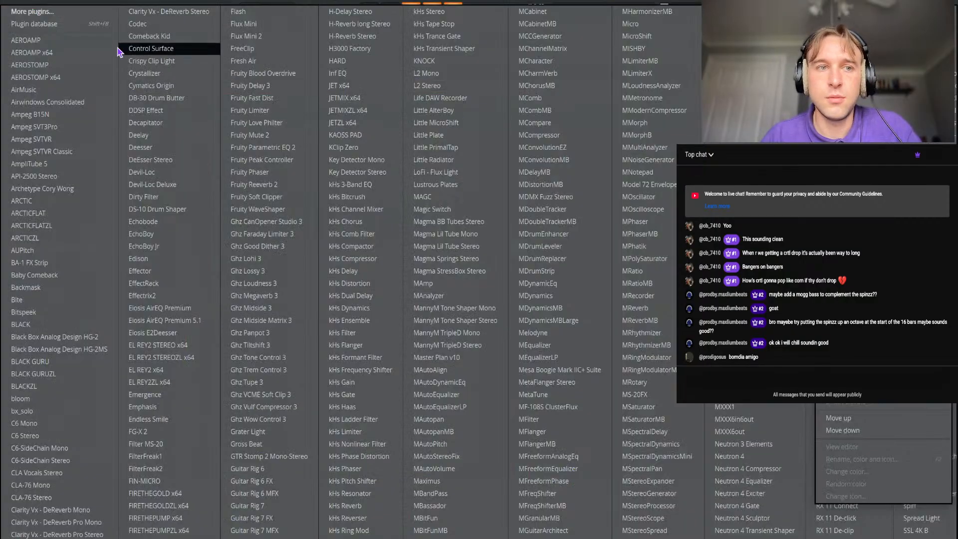
Add H-Delay Stereo to the ride's mixer track with a delay time of about 871 ms.
click(77, 15)
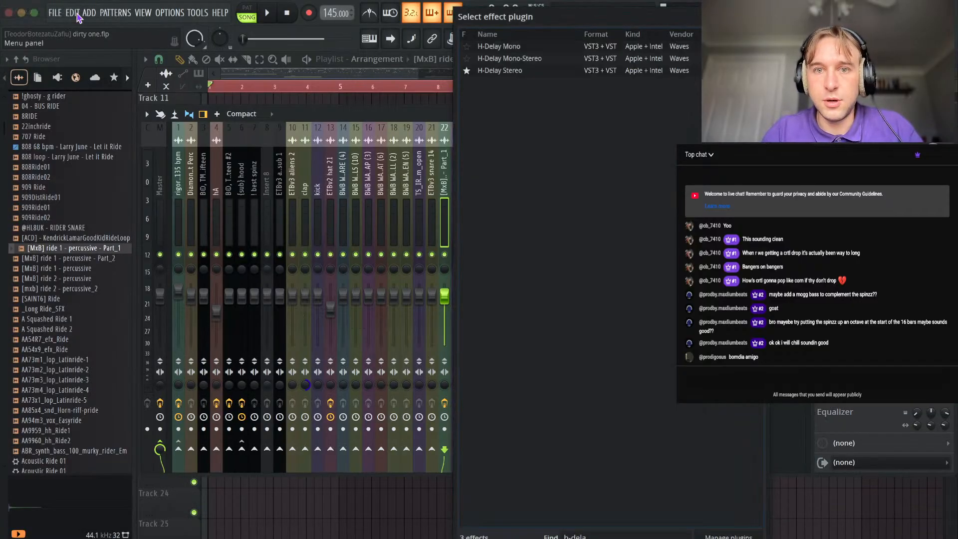
double_click(509, 71)
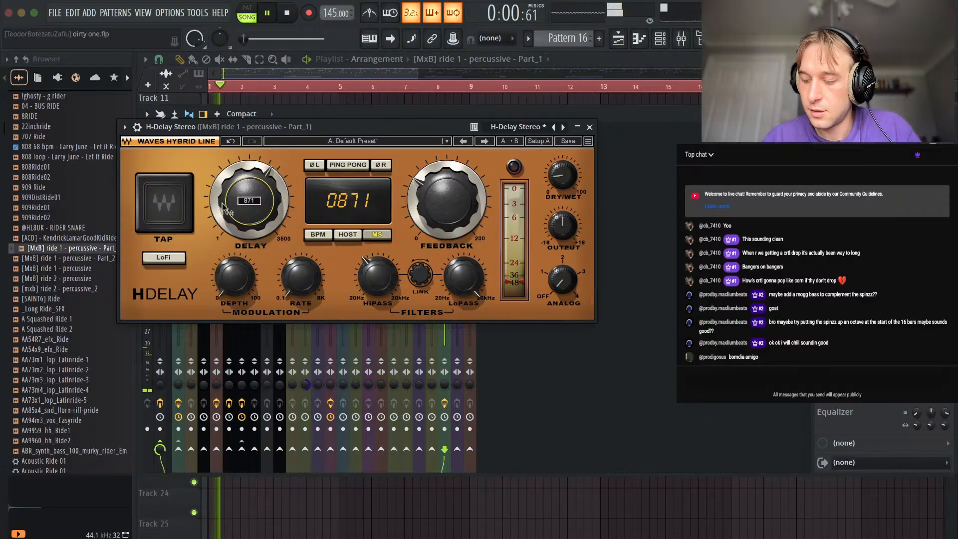
click(591, 129)
key(F9)
Copy the ride clip along Track 12 to about bars 17 and 34.
scroll(306, 271, down, 5)
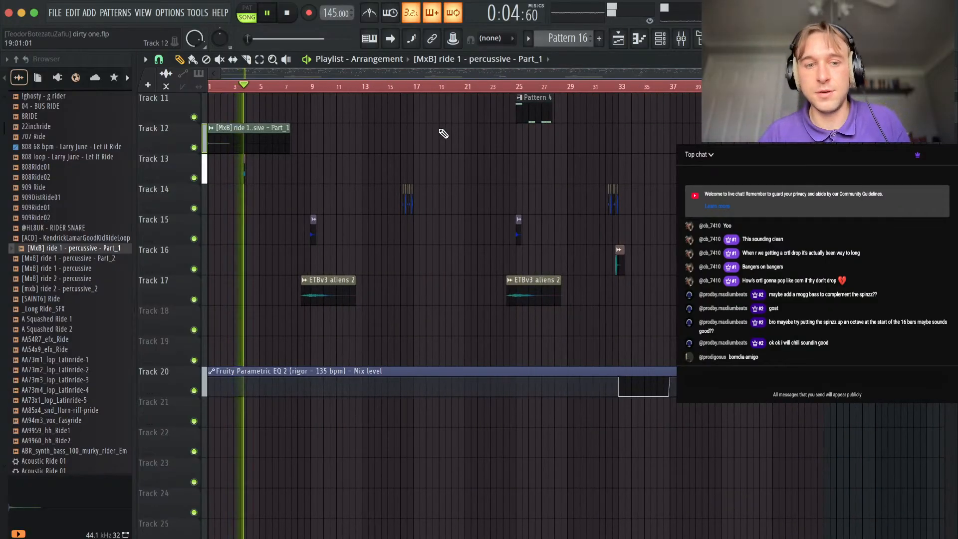
scroll(439, 149, up, 8)
scroll(250, 369, up, 5)
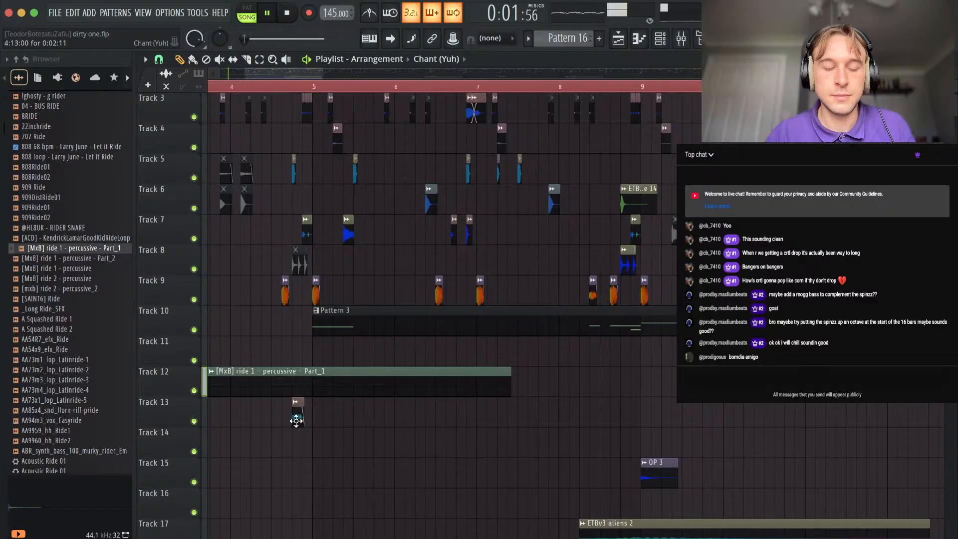
scroll(297, 420, down, 6)
drag(233, 379, 359, 381)
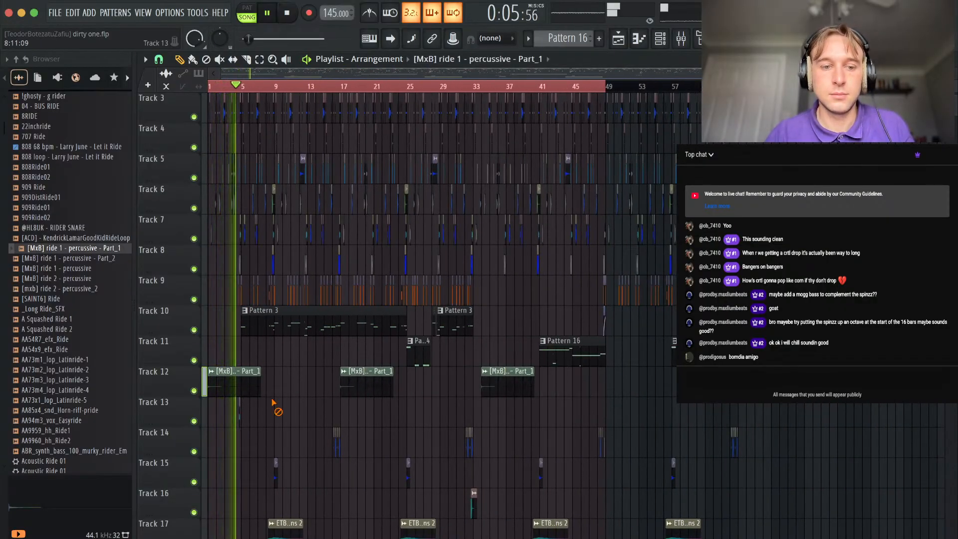
Open the Chant (Yuh) clip's channel and add ValhallaVintageVerb to its mixer track.
scroll(280, 415, up, 4)
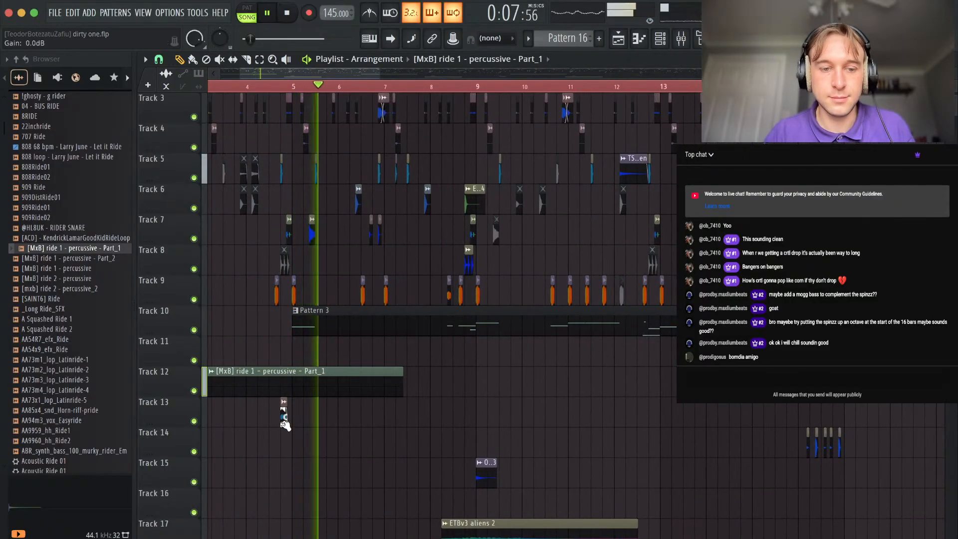
scroll(289, 414, up, 3)
double_click(294, 414)
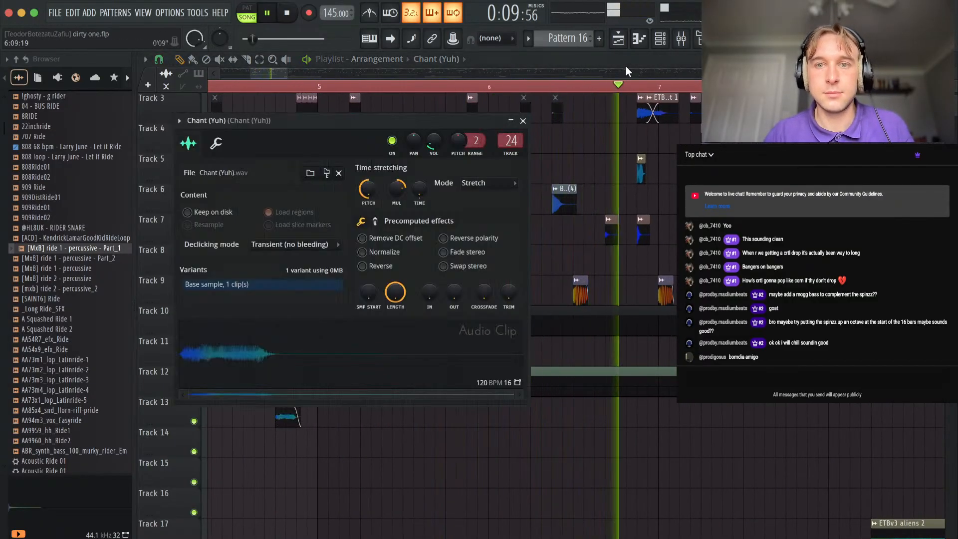
click(692, 38)
click(823, 155)
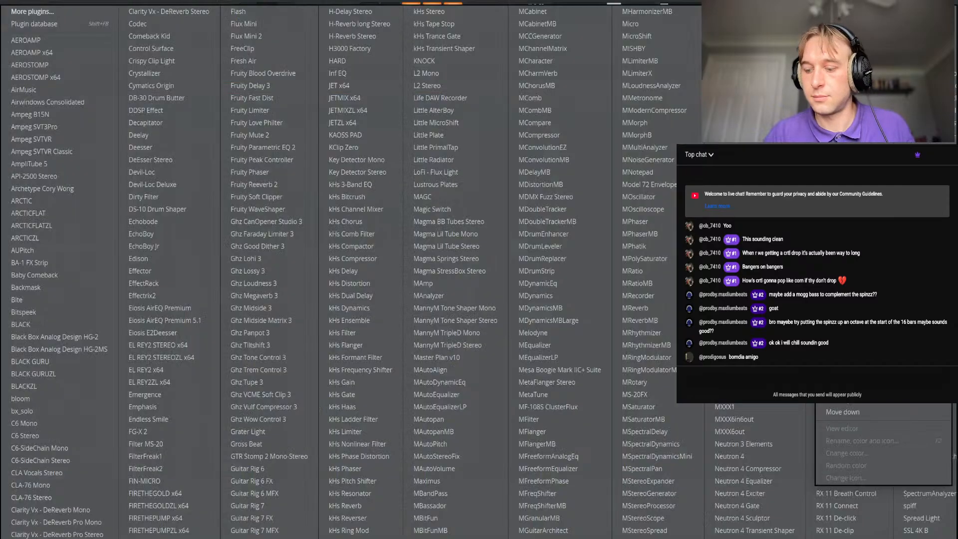
click(52, 13)
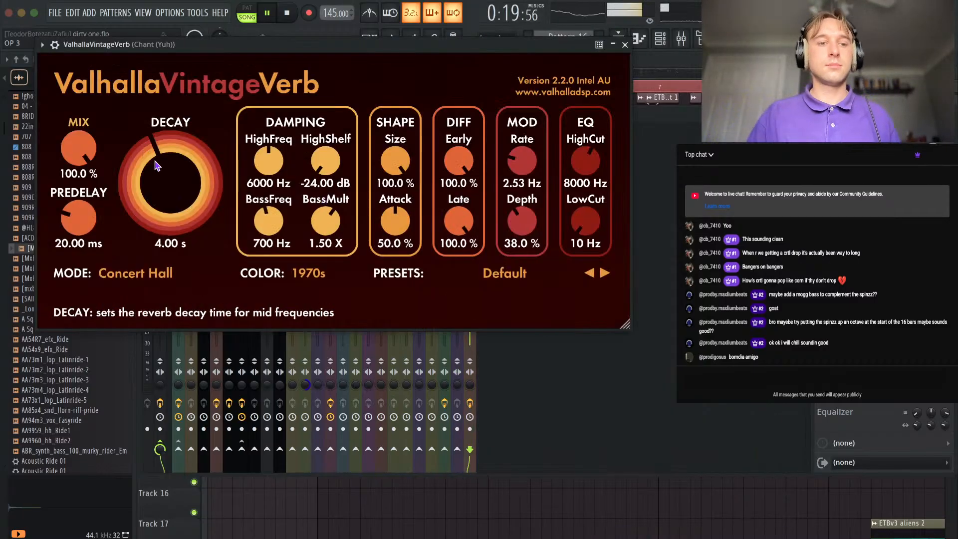
Adjust the Chant (Yuh) reverb's decay, lower its mix from fully wet and return to the playlist.
drag(161, 177, 162, 182)
drag(80, 151, 79, 277)
click(625, 45)
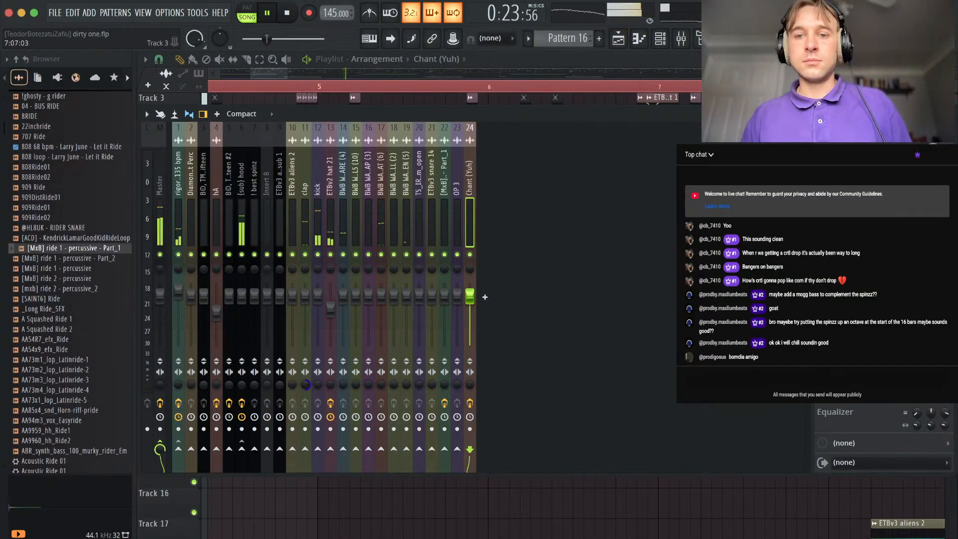
key(F5)
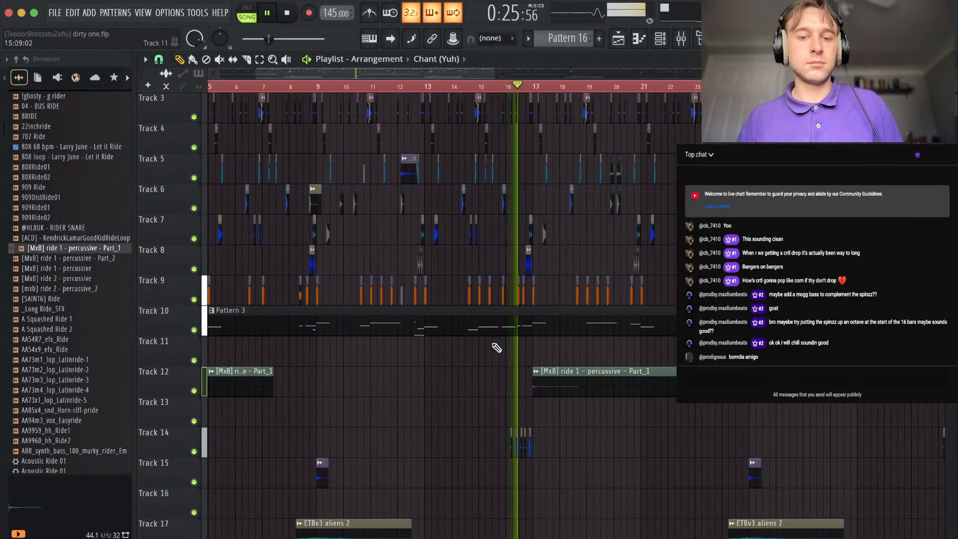
Browse the DRILL sample folder and open the FX folder of the Diamond Wav UNCHAINED drum kit.
ctrl+scroll(496, 344, up, 3)
ctrl+scroll(459, 396, down, 8)
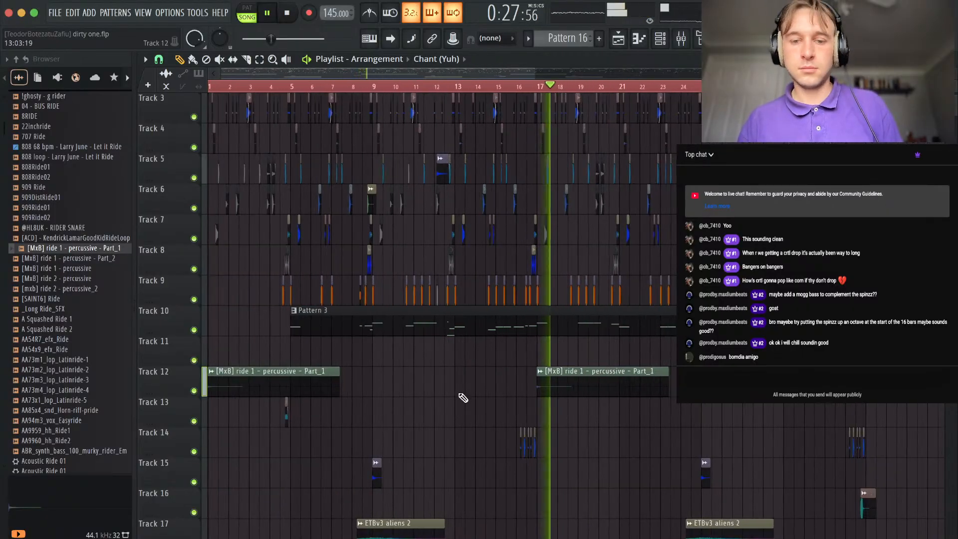
scroll(309, 419, down, 5)
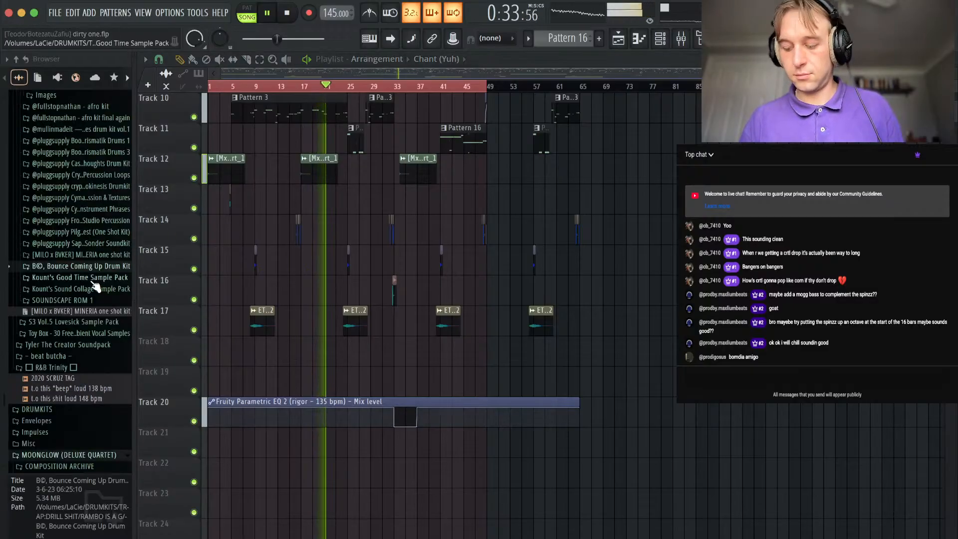
scroll(88, 304, up, 1)
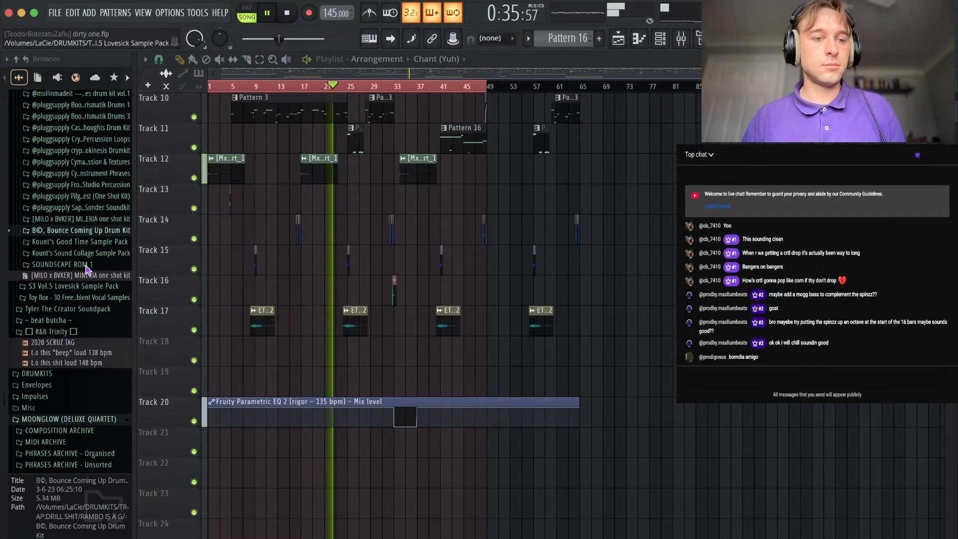
scroll(86, 265, up, 15)
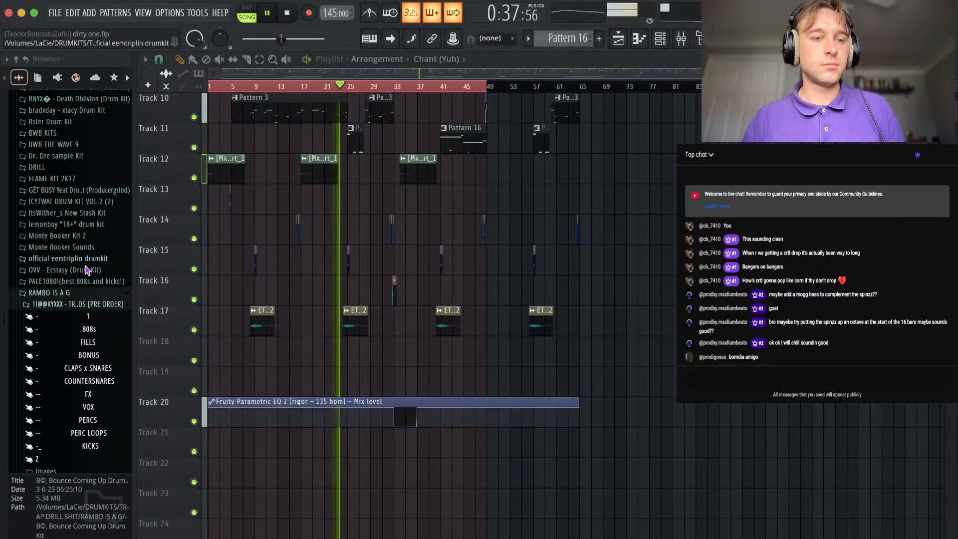
click(69, 305)
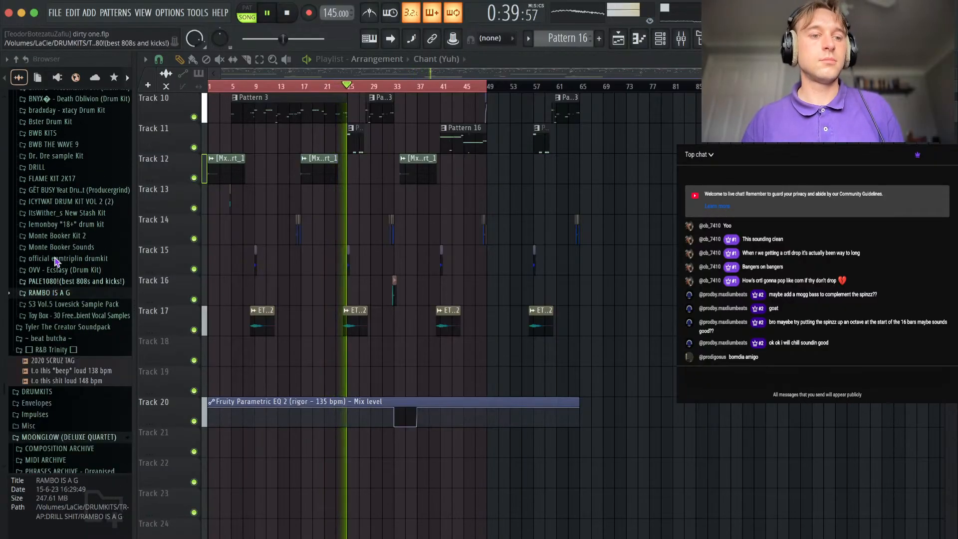
click(60, 167)
click(74, 180)
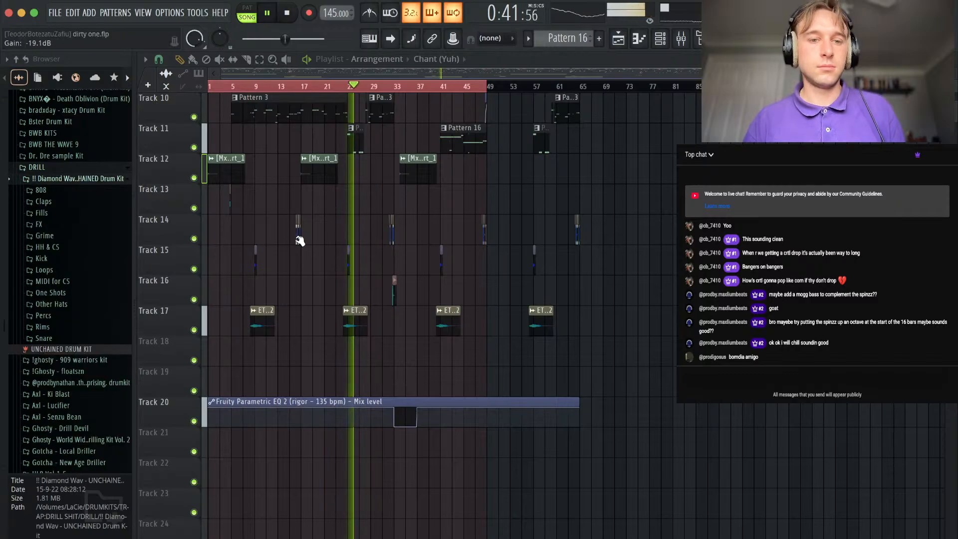
scroll(299, 240, up, 4)
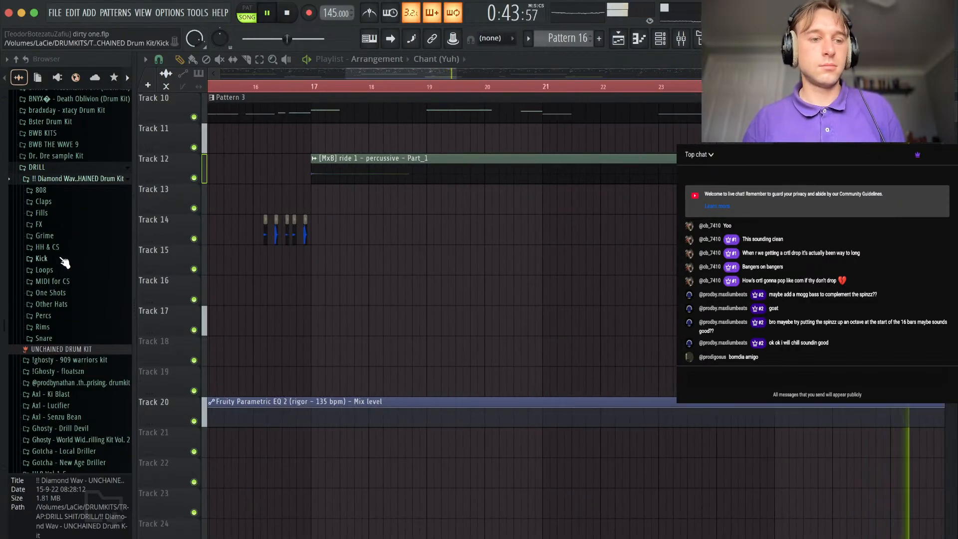
click(48, 225)
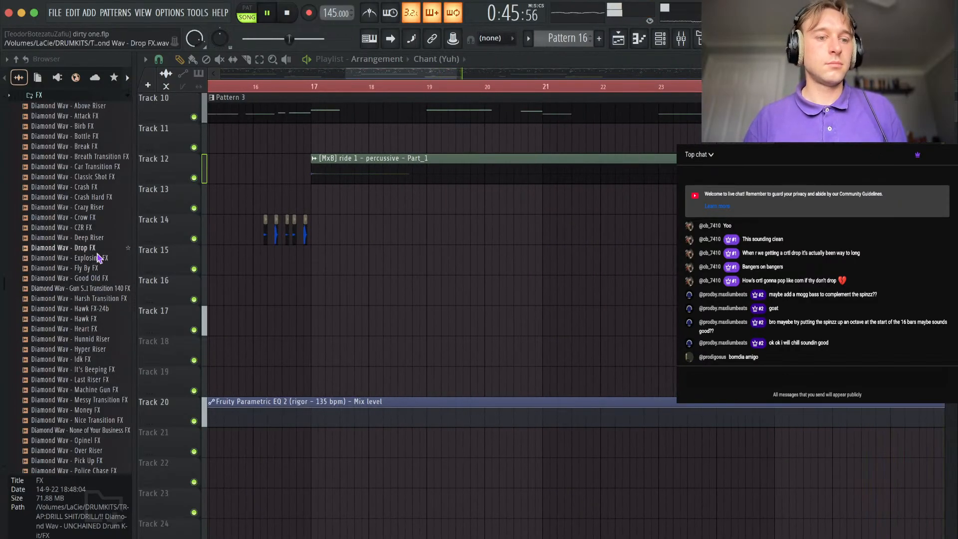
Audition the Fly By FX and Machine Gun FX samples and place Machine Gun FX on Track 19 just before bar 33.
click(97, 270)
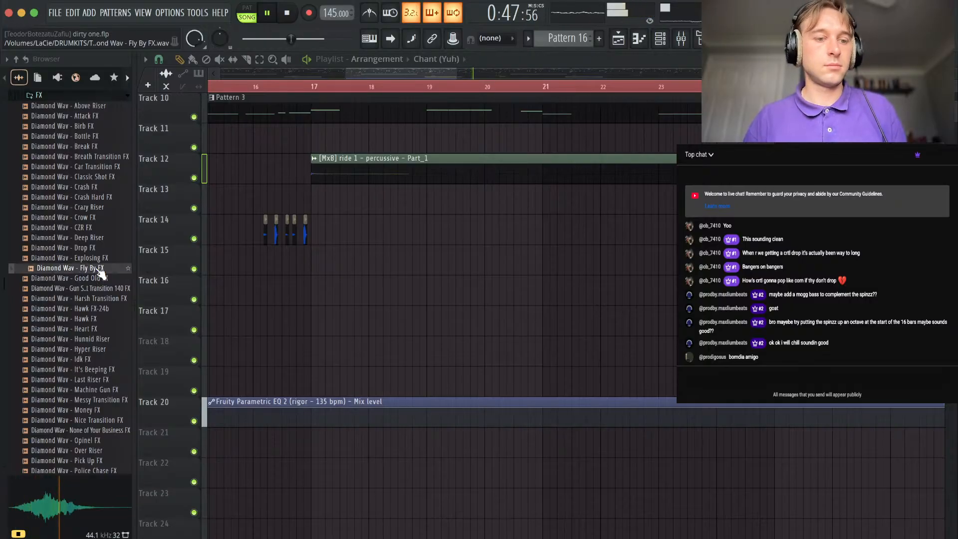
click(113, 390)
scroll(423, 385, down, 4)
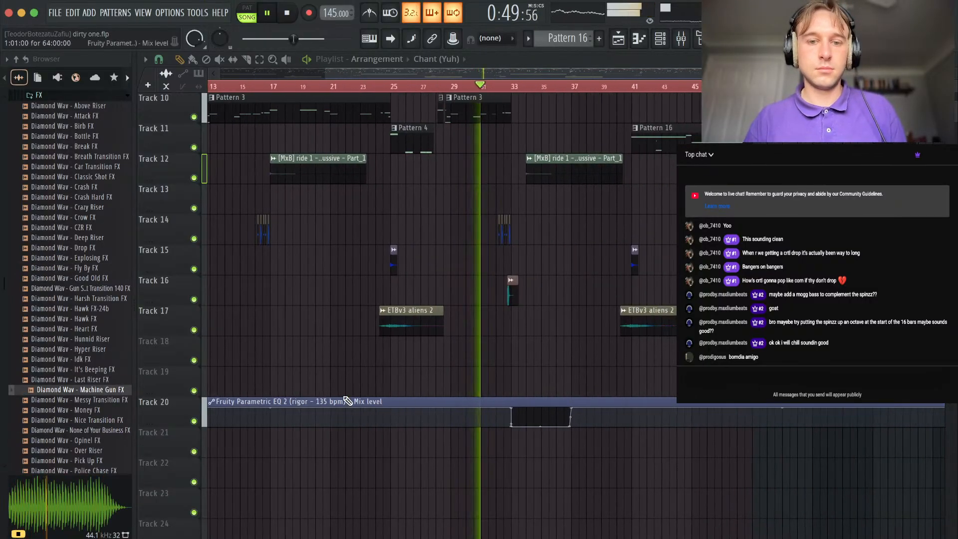
drag(120, 390, 508, 390)
scroll(507, 390, up, 3)
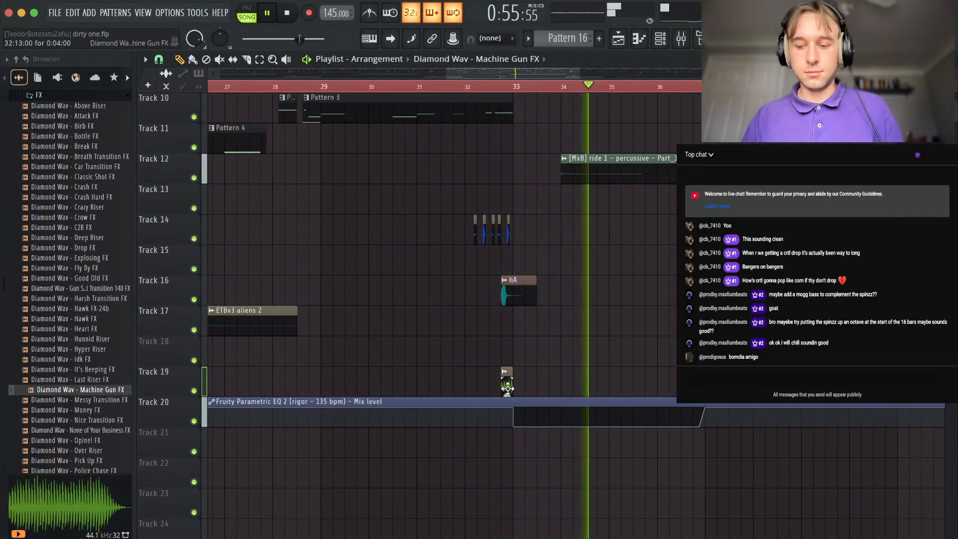
Set the Machine Gun FX channel volume to about 20% and route it to its own mixer track.
double_click(508, 387)
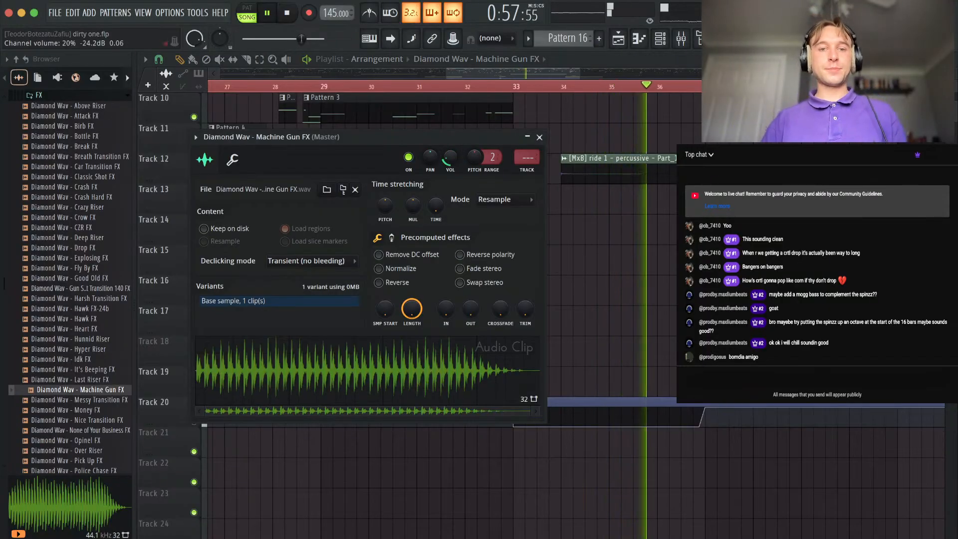
key(super+l)
right_click(383, 488)
scroll(384, 488, down, 5)
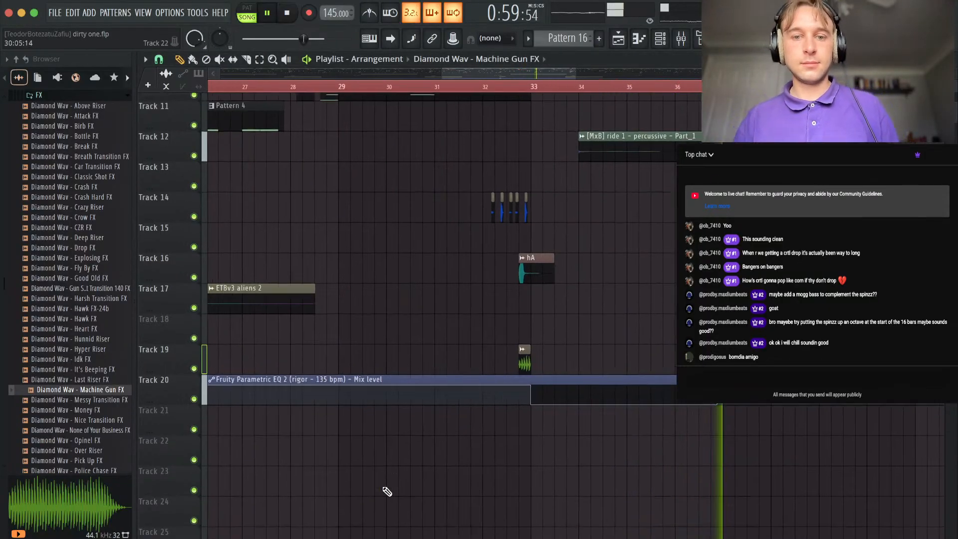
Set the playlist snap to Line and add another Machine Gun FX clip on Track 19 just before bar 17.
scroll(383, 488, left, 5)
scroll(383, 488, down, 1)
scroll(469, 242, up, 2)
click(160, 60)
click(165, 91)
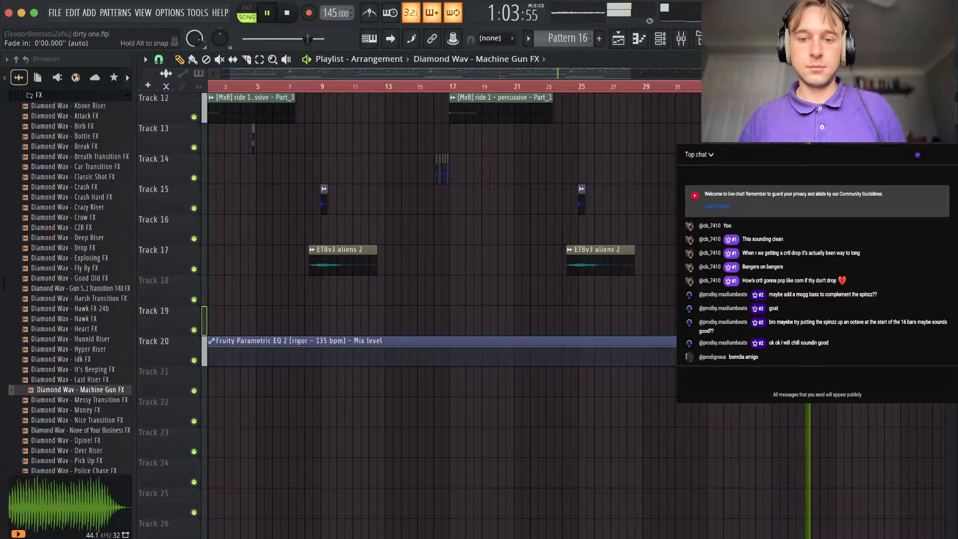
scroll(707, 320, up, 5)
scroll(699, 320, down, 5)
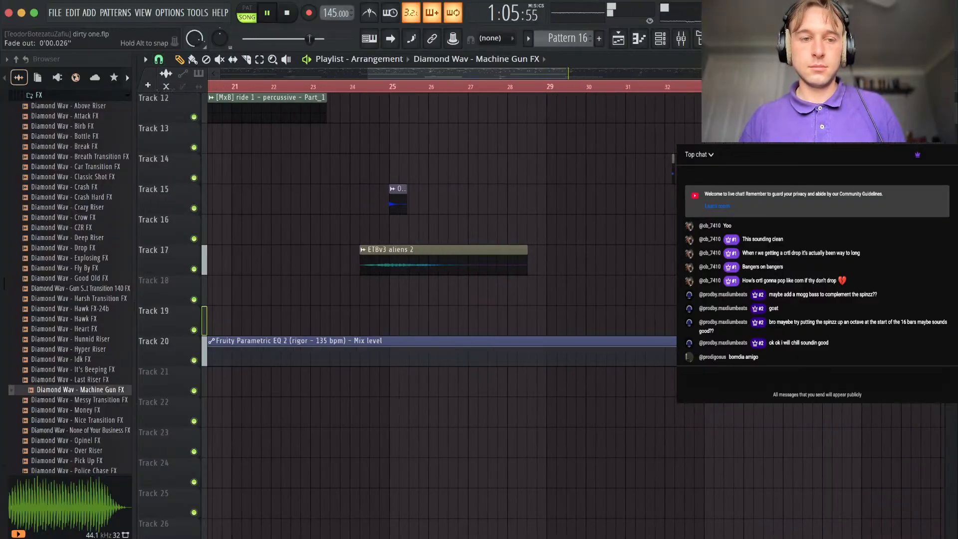
click(160, 60)
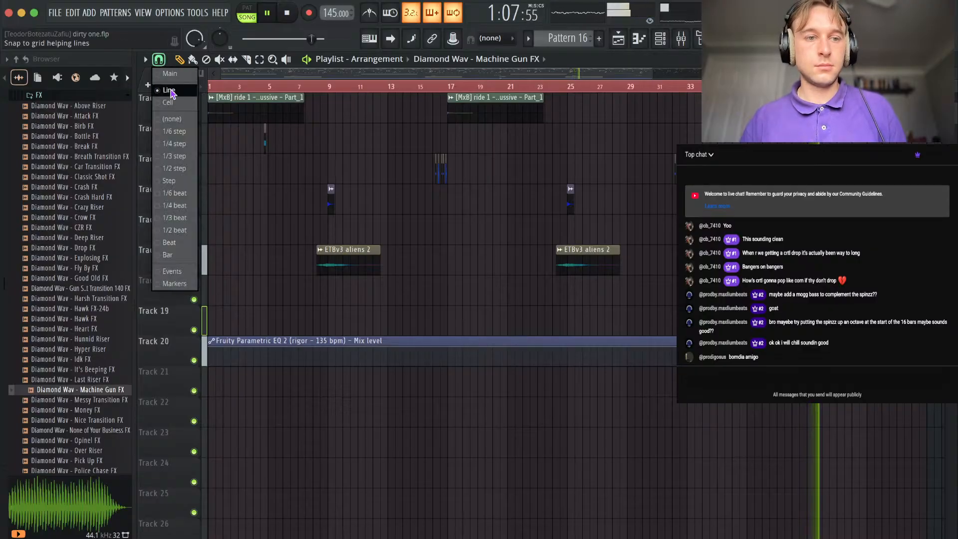
click(170, 92)
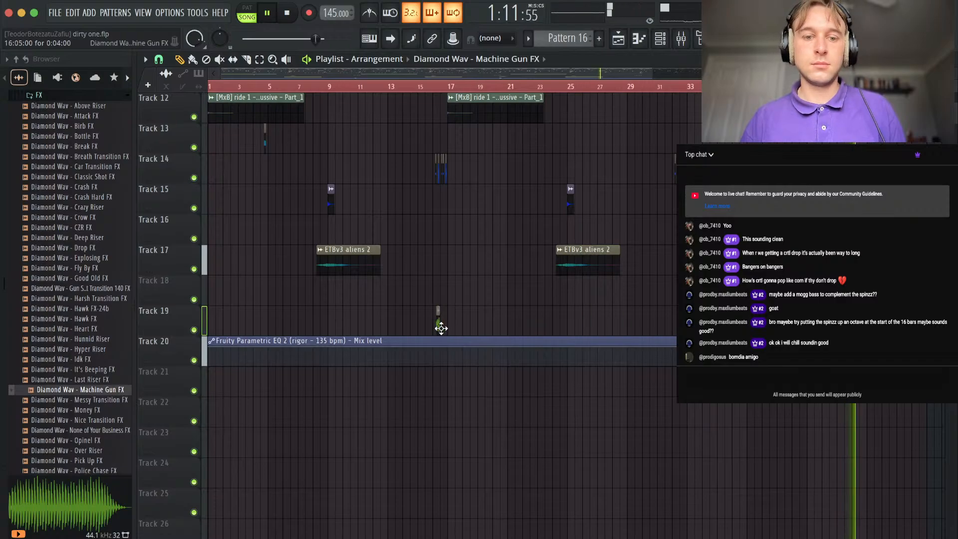
scroll(691, 322, down, 3)
Move the Machine Gun FX clips and the Fruity Parametric EQ 2 Mix level automation down one track and stop playback.
drag(697, 321, 203, 430)
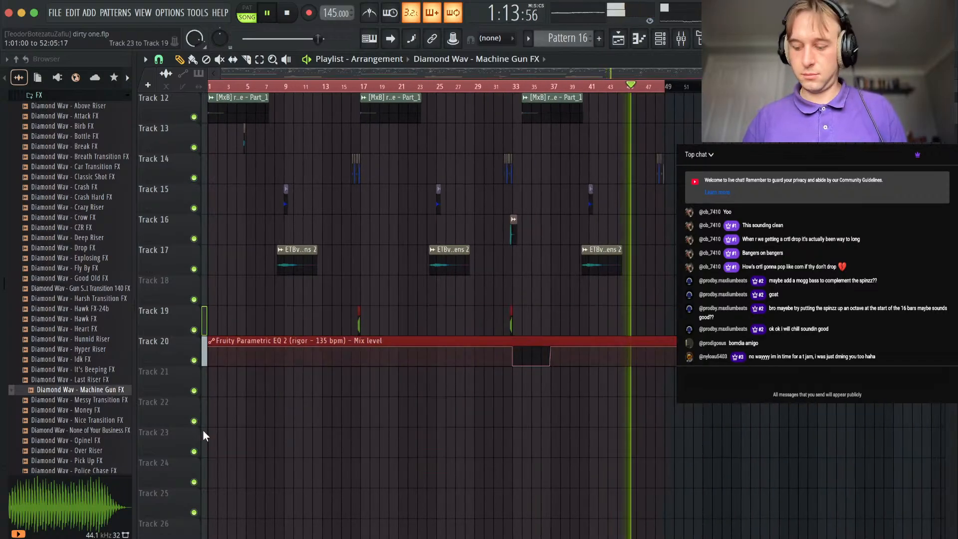
key(shift+Down)
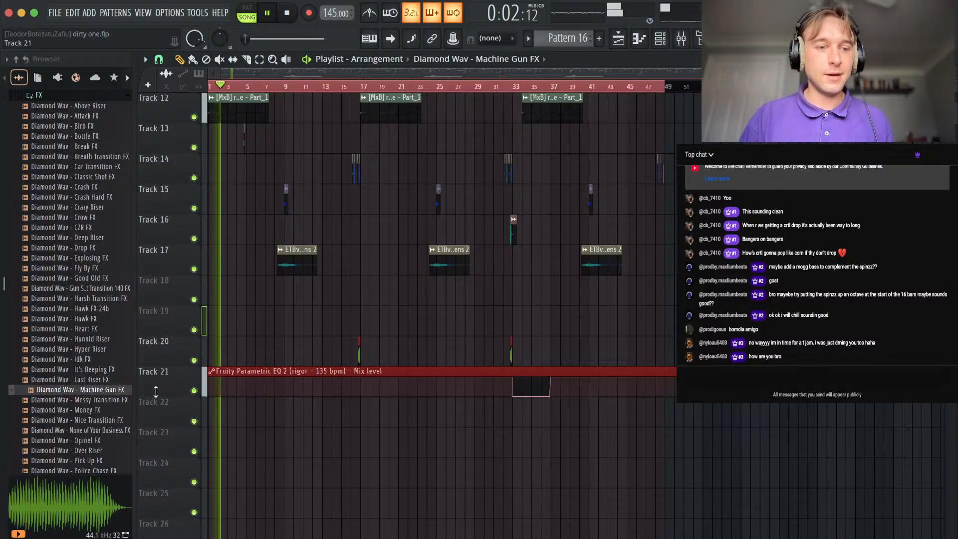
drag(110, 398, 273, 323)
key(space)
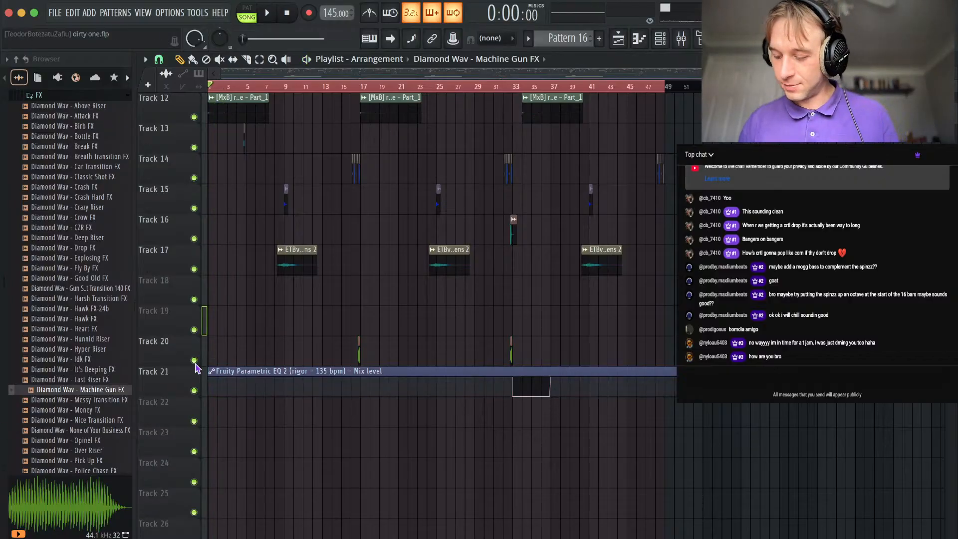
Solo the rigor melody on Track 1, play it and examine its cut before bar 5, and restore the other tracks.
scroll(255, 284, up, 4)
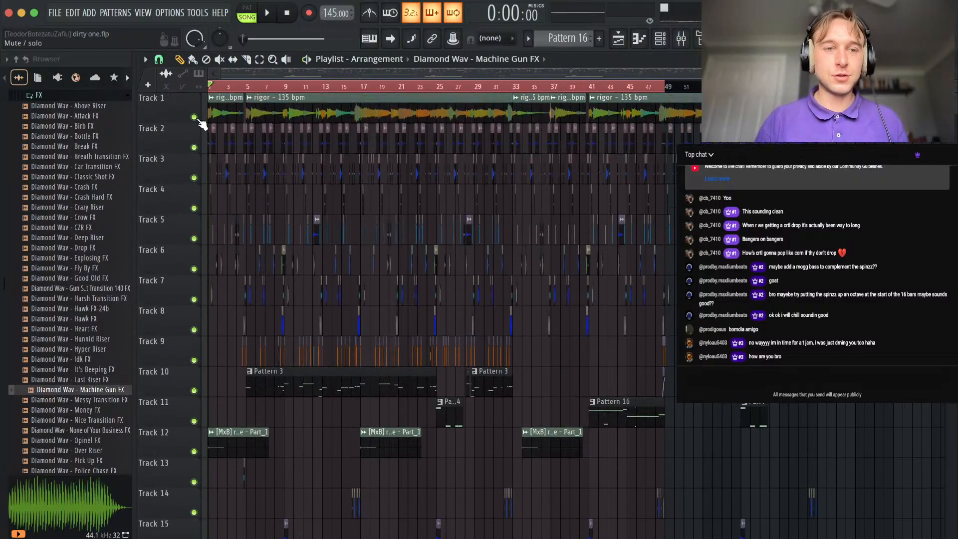
key(space)
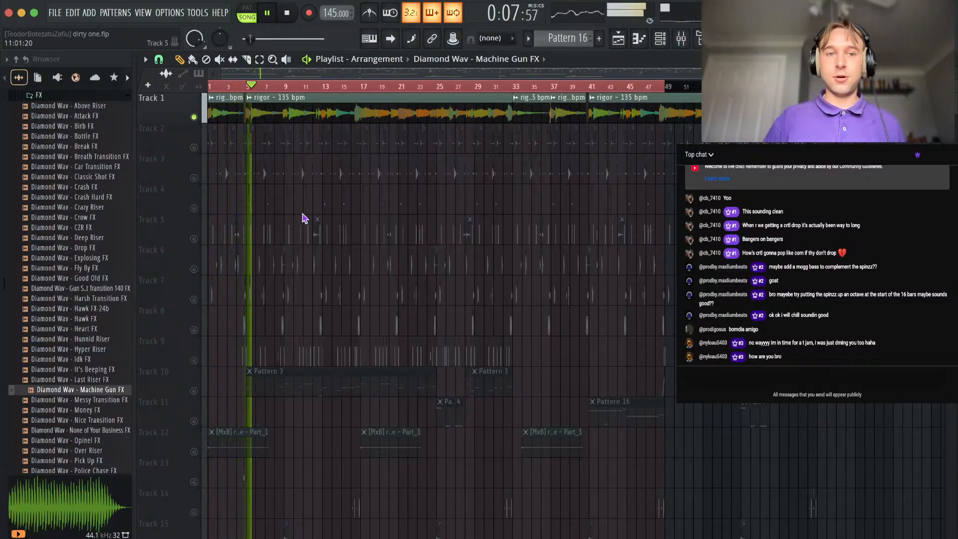
scroll(261, 136, up, 8)
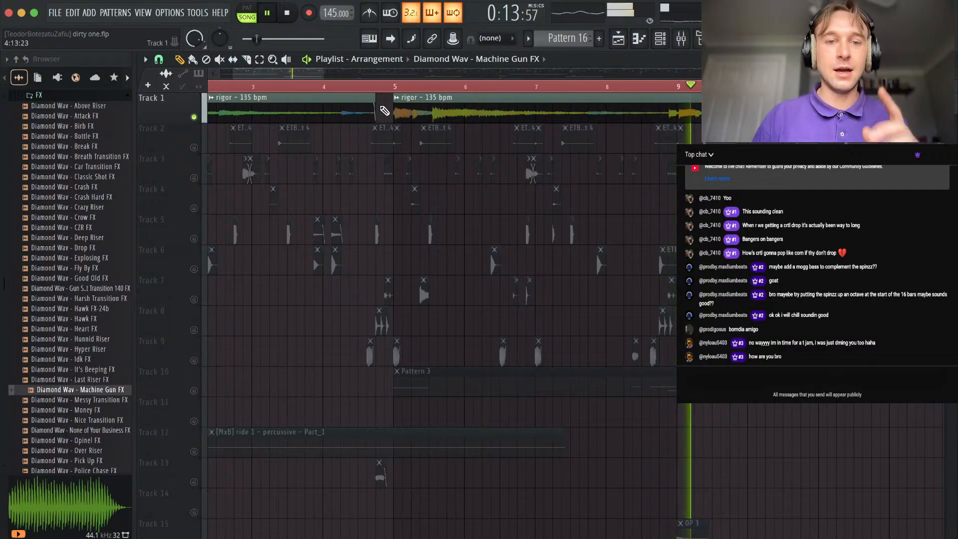
scroll(384, 110, up, 3)
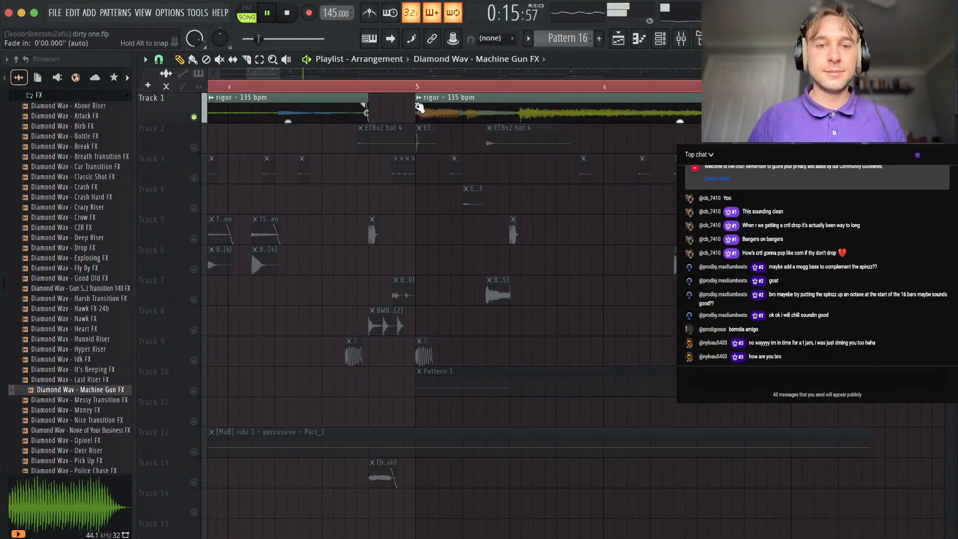
scroll(396, 169, down, 8)
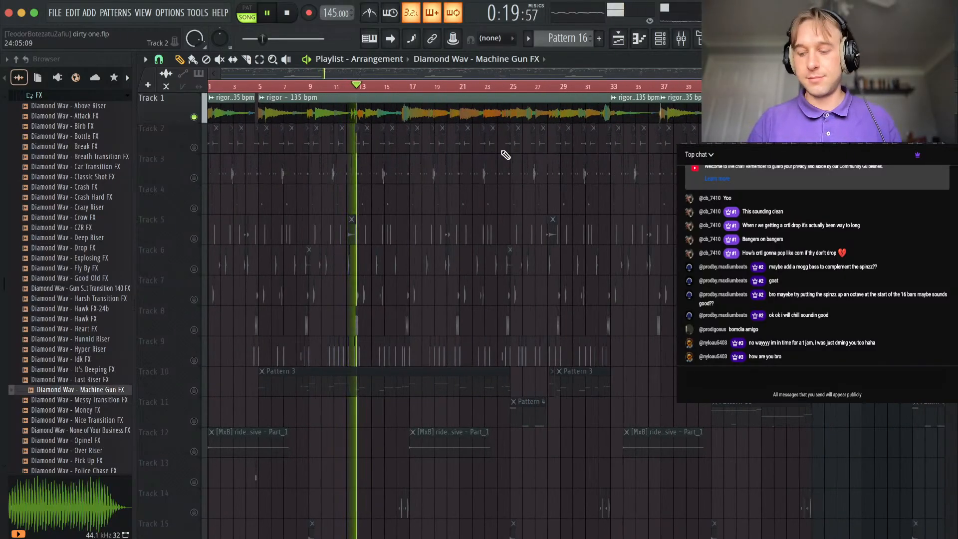
scroll(349, 214, down, 3)
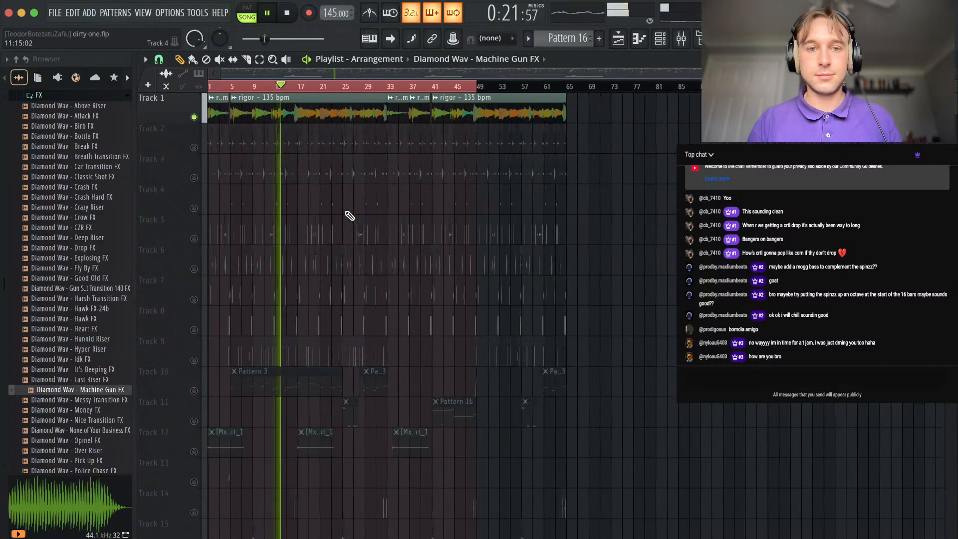
key(space)
ctrl+click(195, 117)
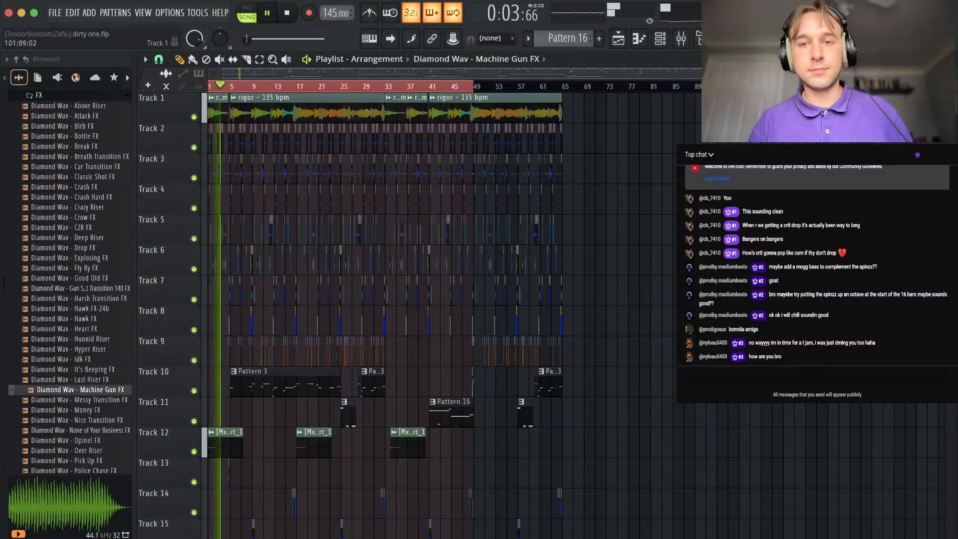
Lower the Chant (Yuh) mixer fader to about 63% (-9.2 dB) and return to the playlist.
click(681, 40)
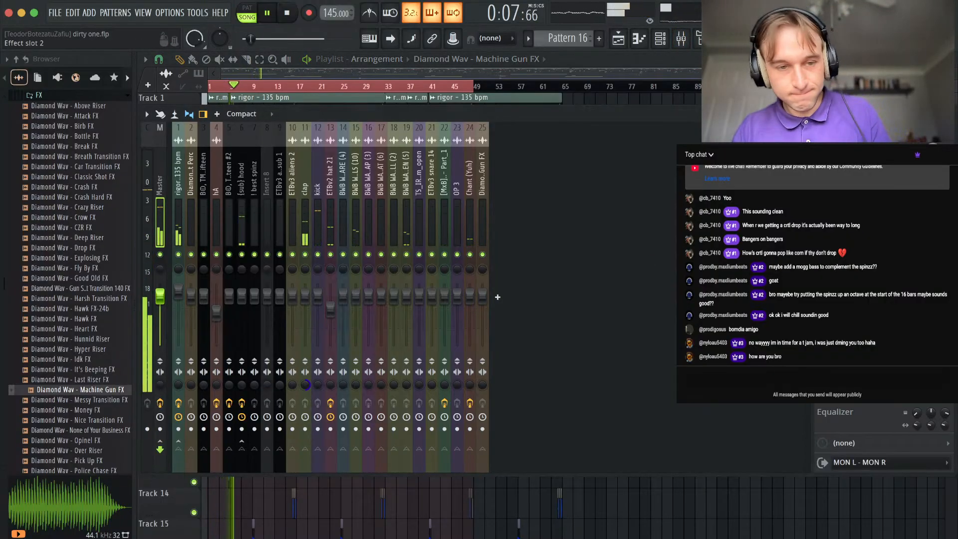
drag(470, 289, 470, 305)
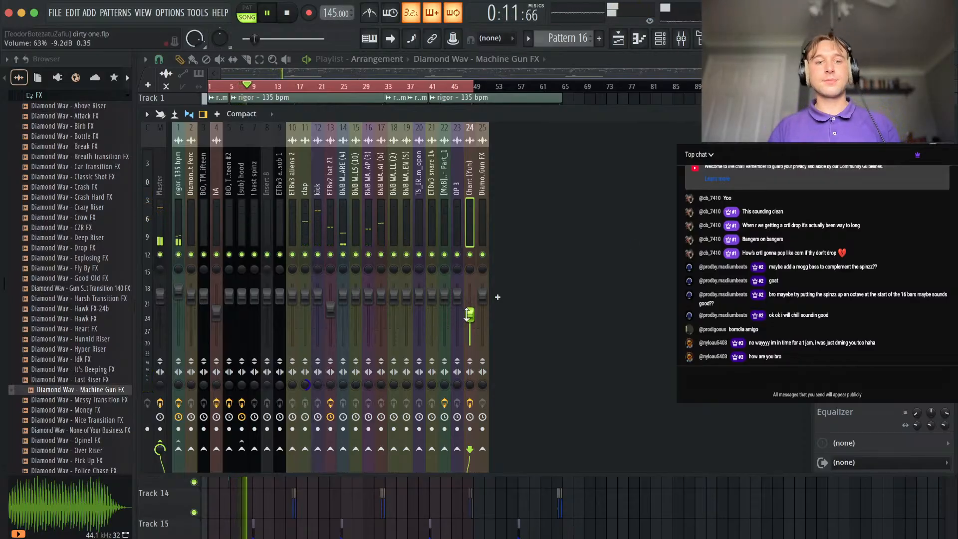
click(244, 228)
key(F9)
Review the opening bars of the playing arrangement and select the Pattern 3 clip on Track 10.
scroll(196, 420, up, 10)
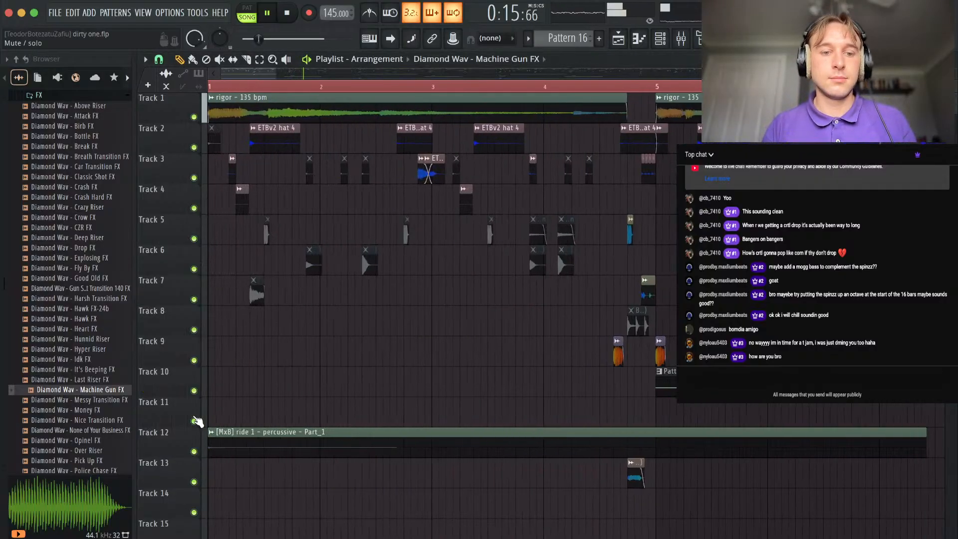
scroll(451, 379, down, 6)
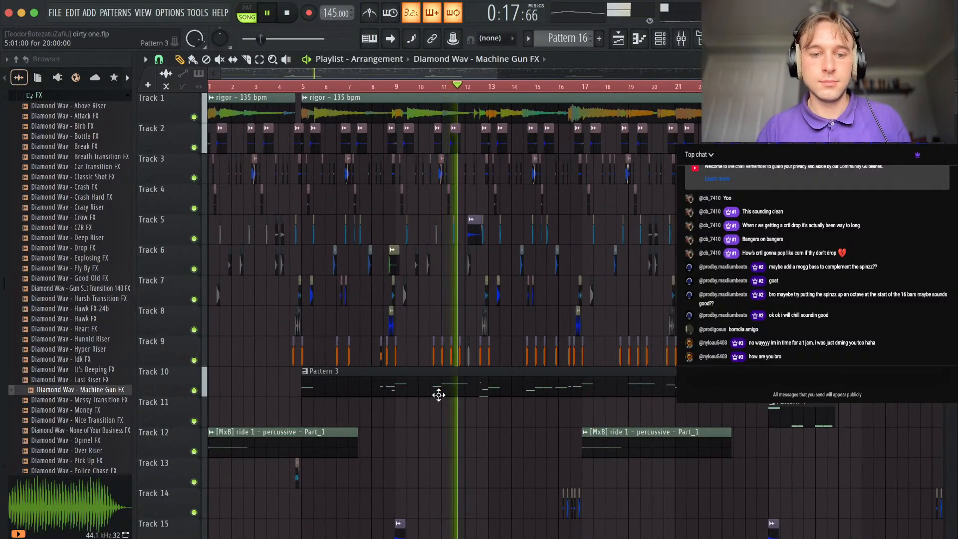
click(441, 393)
scroll(465, 424, down, 2)
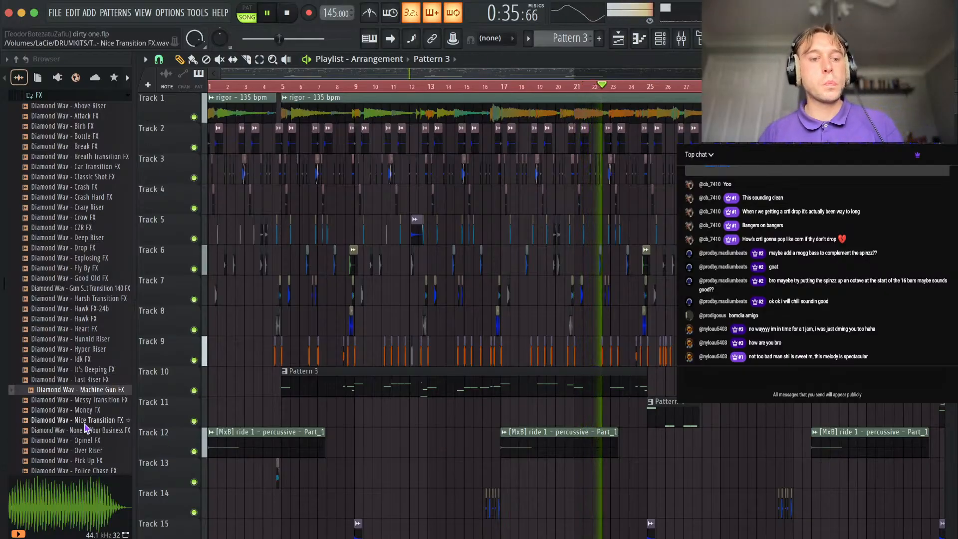
Audition Diamond Wav FX samples including Money FX and Opinel FX, and place Over Riser on Track 18 before bar 33.
click(100, 420)
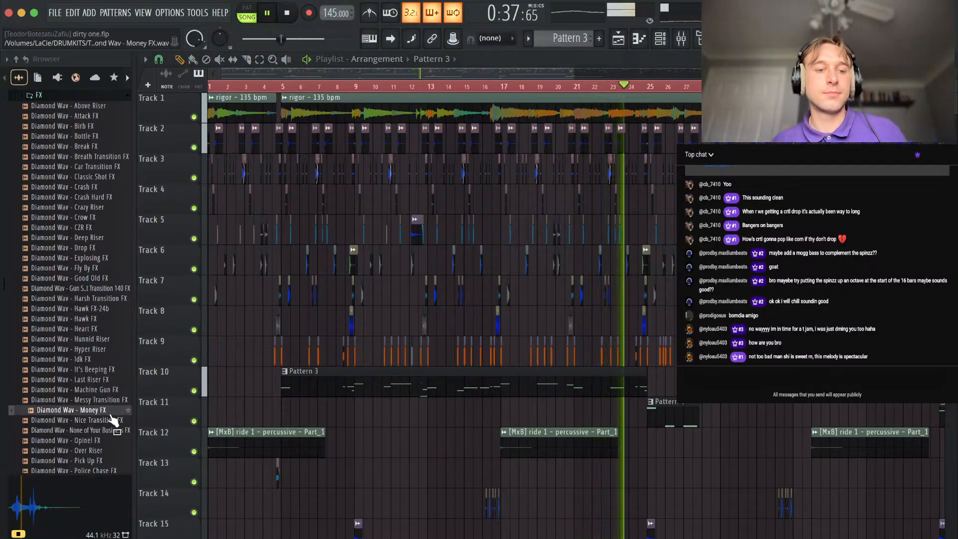
scroll(347, 439, down, 4)
click(100, 451)
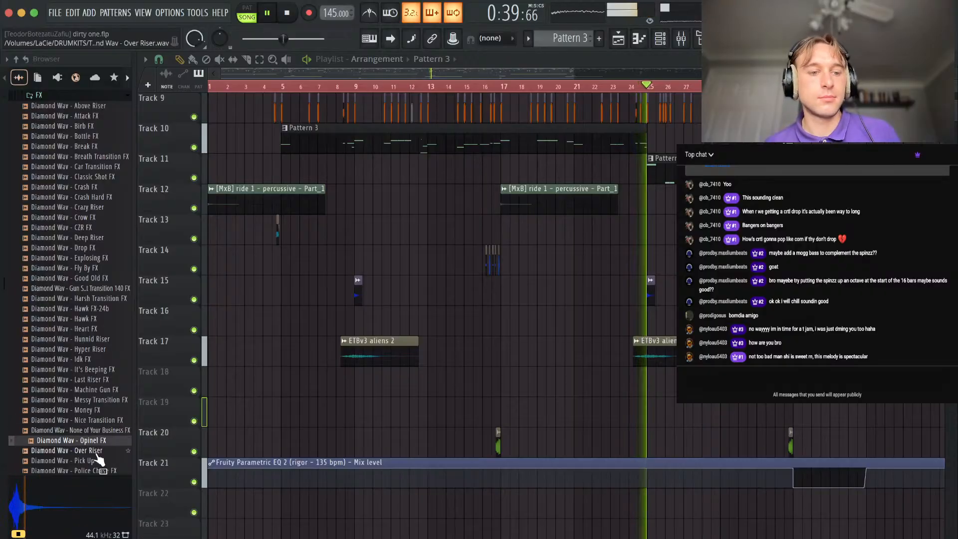
drag(102, 453, 771, 383)
scroll(771, 383, up, 5)
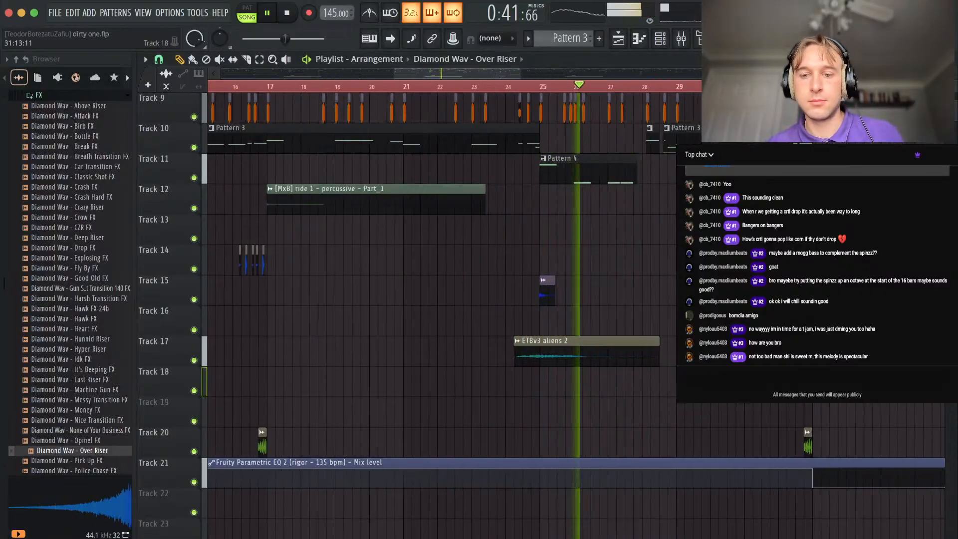
Play the arrangement around bar 25 repeatedly and examine the transition between the Pattern 3 and Pattern 4 clips.
scroll(562, 280, down, 1)
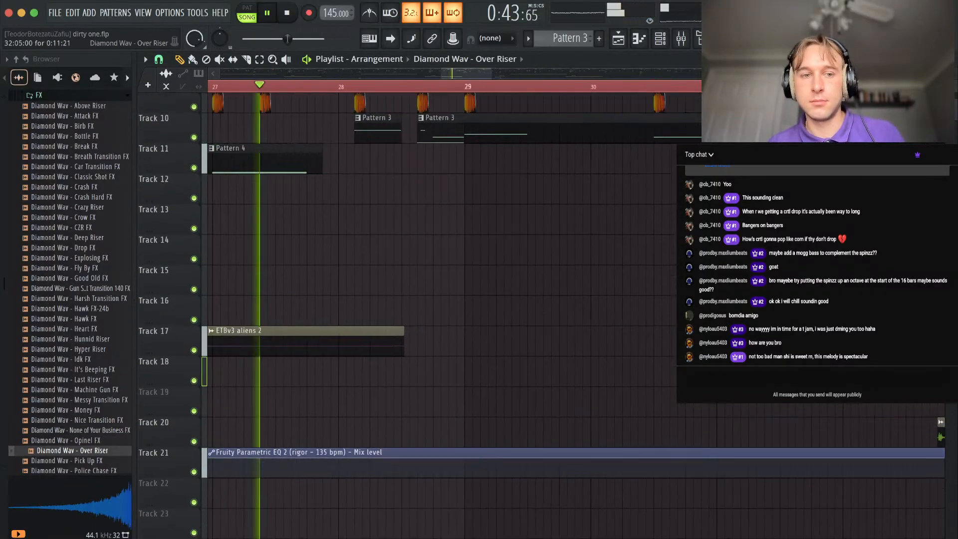
scroll(563, 280, down, 3)
scroll(563, 280, left, 3)
scroll(563, 280, up, 2)
key(space)
click(426, 87)
key(space)
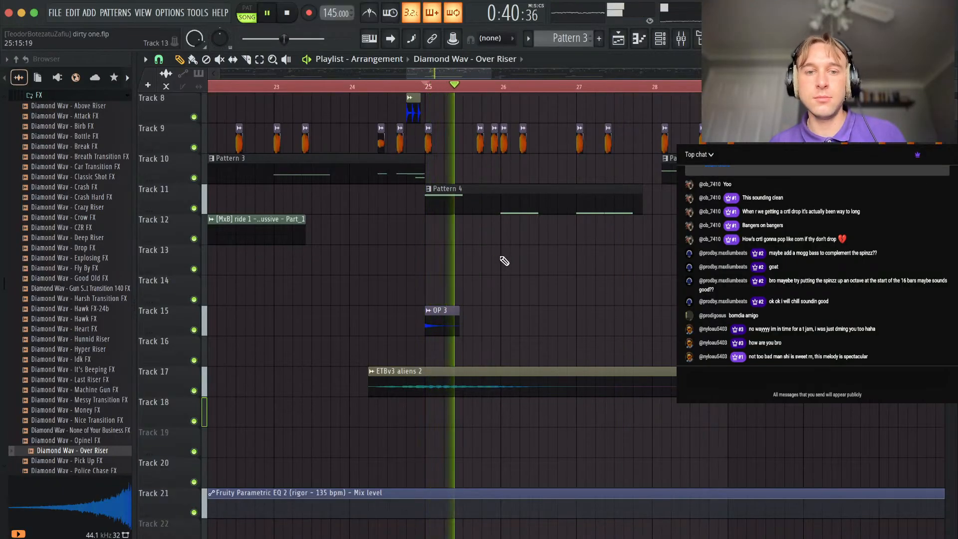
scroll(424, 149, up, 3)
key(space)
key(space)
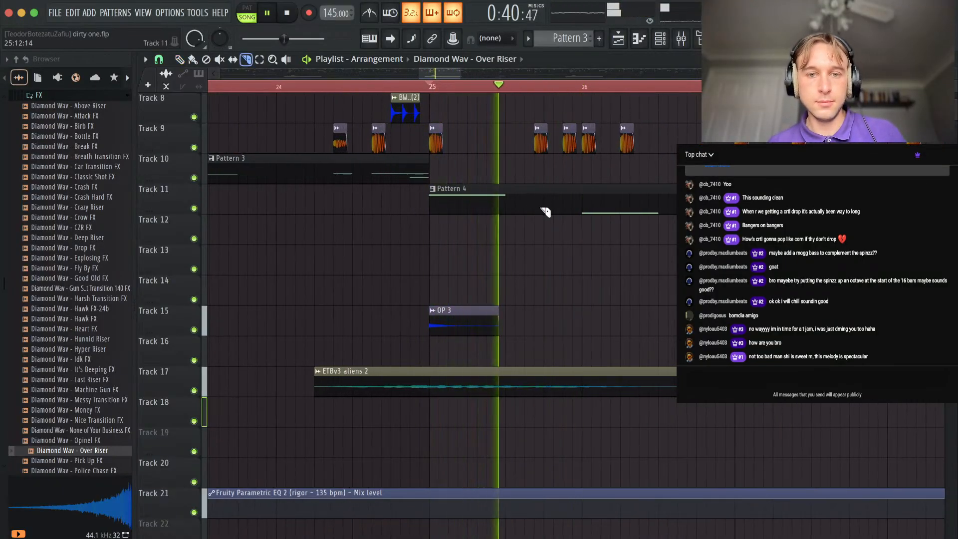
scroll(523, 100, down, 5)
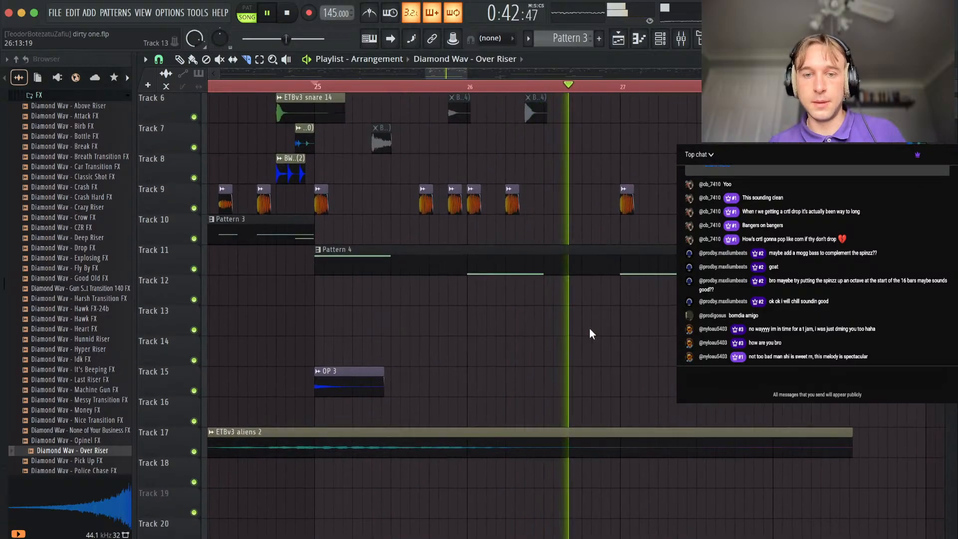
scroll(580, 279, down, 1)
key(space)
key(space)
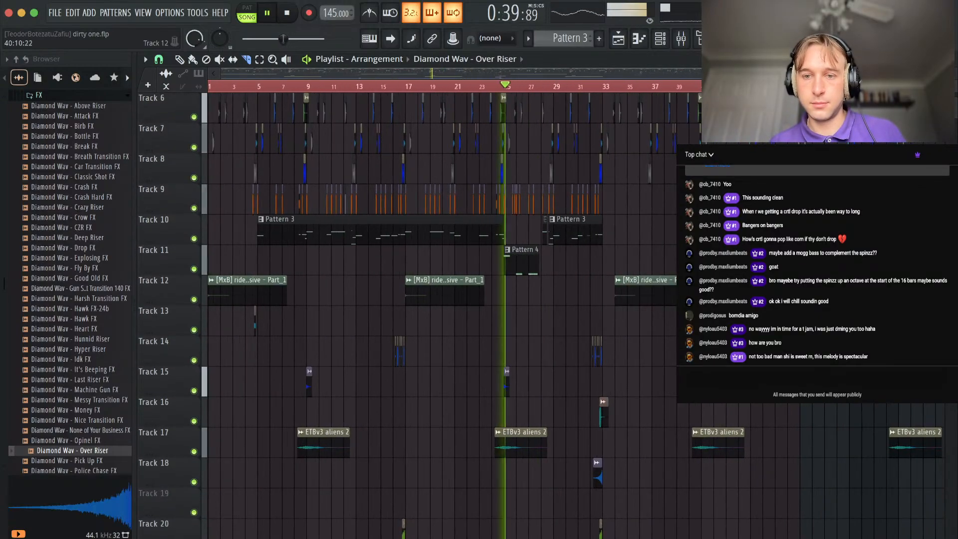
Copy the Pattern 16 clip to bar 25 on Track 13, make it a unique pattern and delete the stray Track 12 copy.
scroll(679, 260, right, 2)
key(p)
drag(690, 252, 506, 303)
key(space)
scroll(494, 306, up, 3)
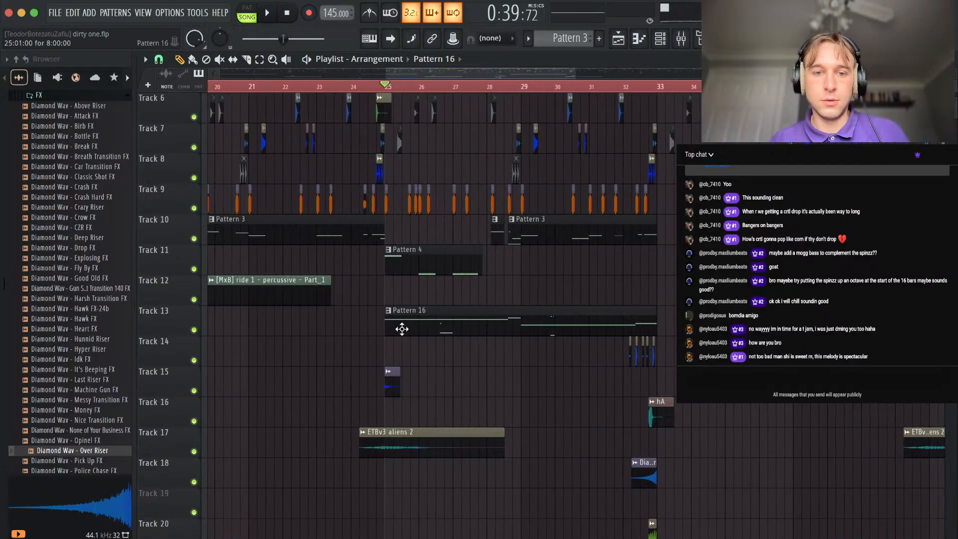
click(391, 316)
click(415, 425)
click(444, 300)
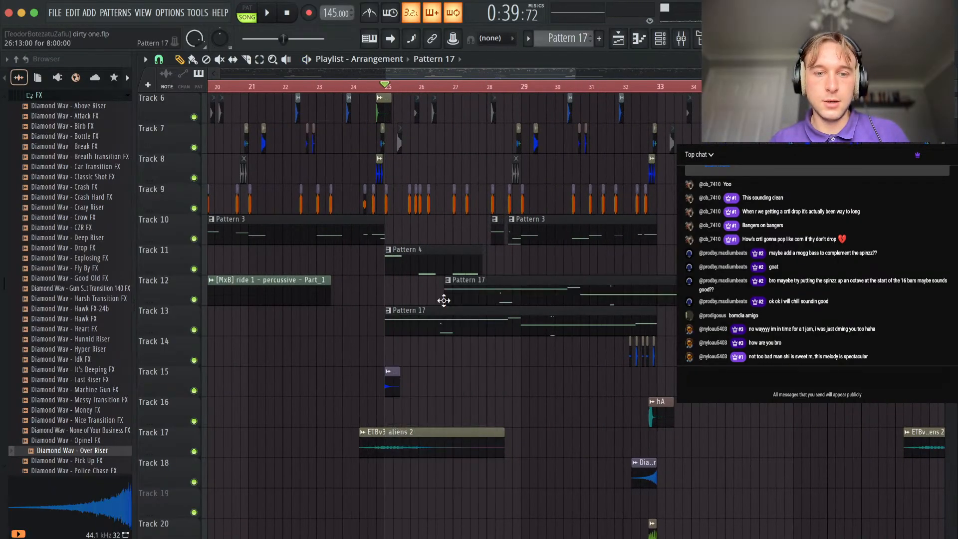
right_click(508, 289)
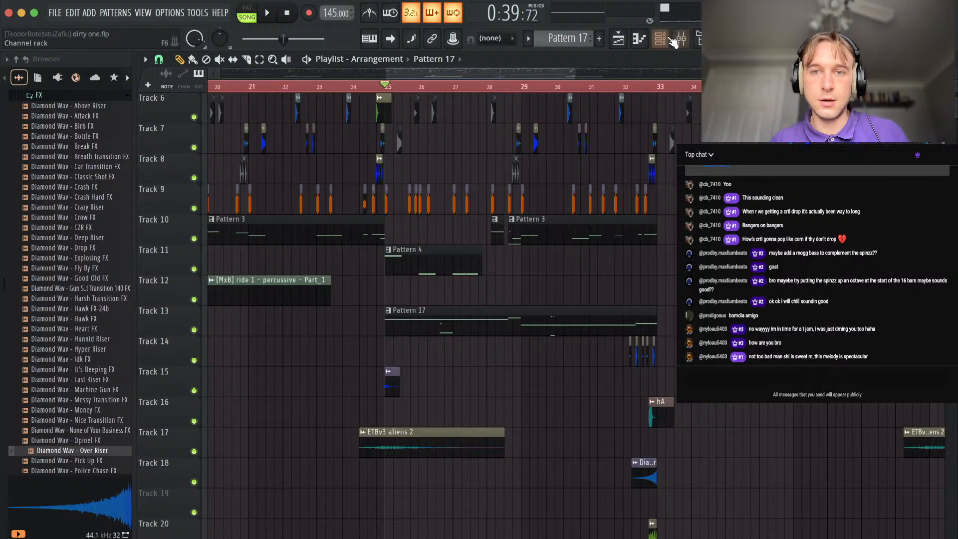
Cut the ! best spinz notes from Pattern 17 and shorten its Track 13 clip to a length of 2:10:00.
click(676, 41)
key(super+x)
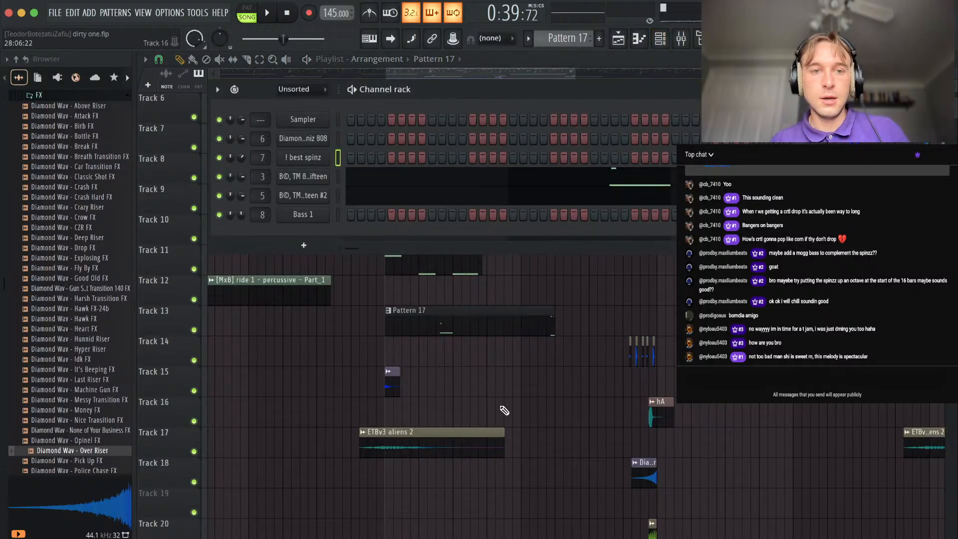
scroll(505, 410, down, 1)
right_click(521, 391)
key(space)
scroll(411, 256, up, 3)
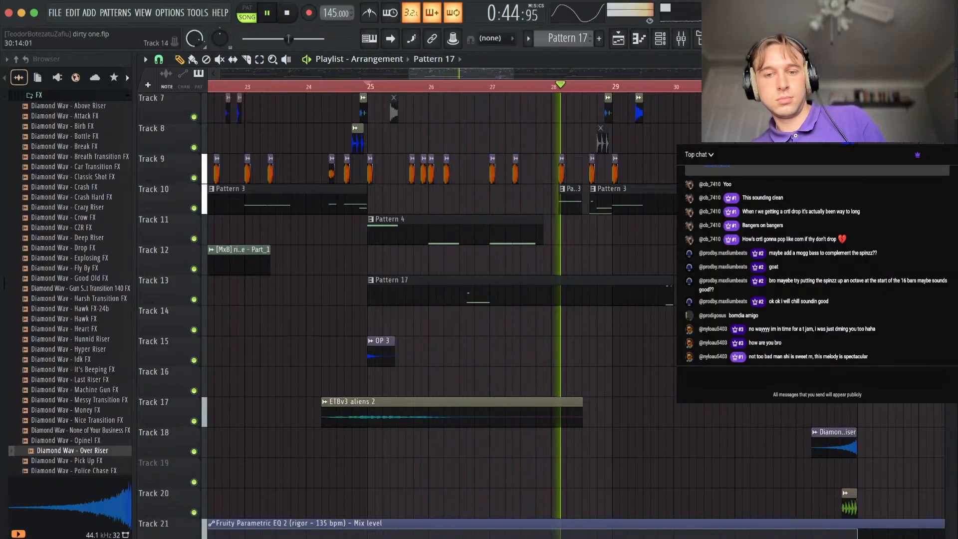
drag(670, 304, 530, 303)
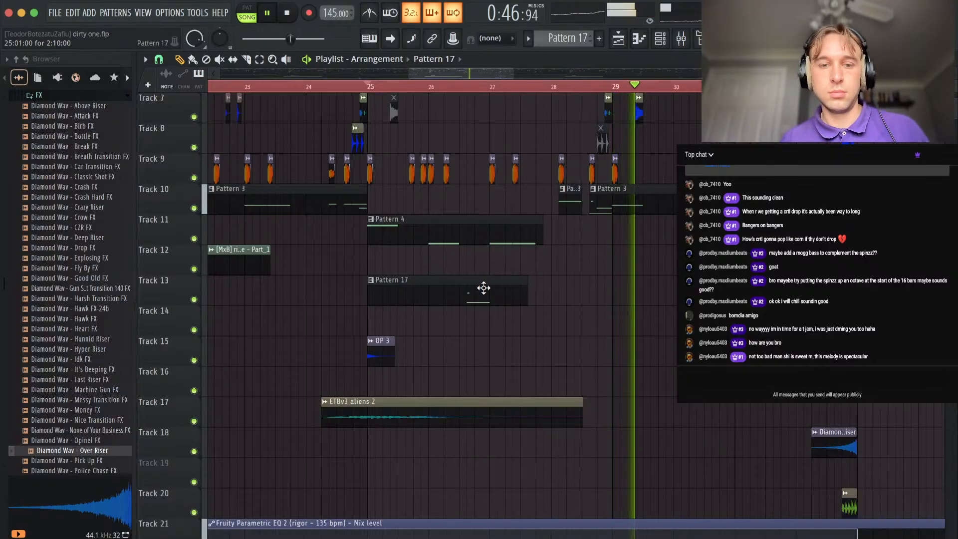
scroll(578, 313, down, 5)
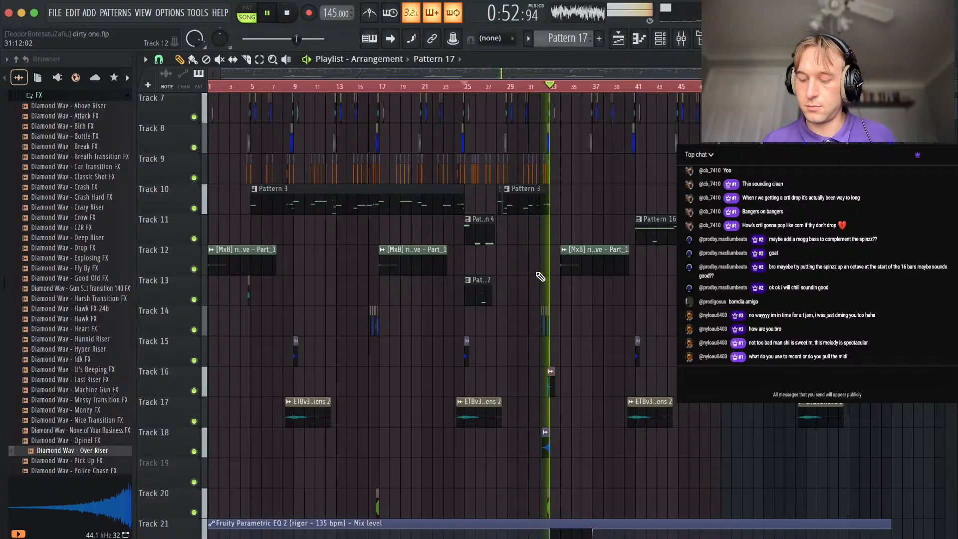
key(space)
scroll(571, 359, up, 3)
scroll(509, 440, up, 2)
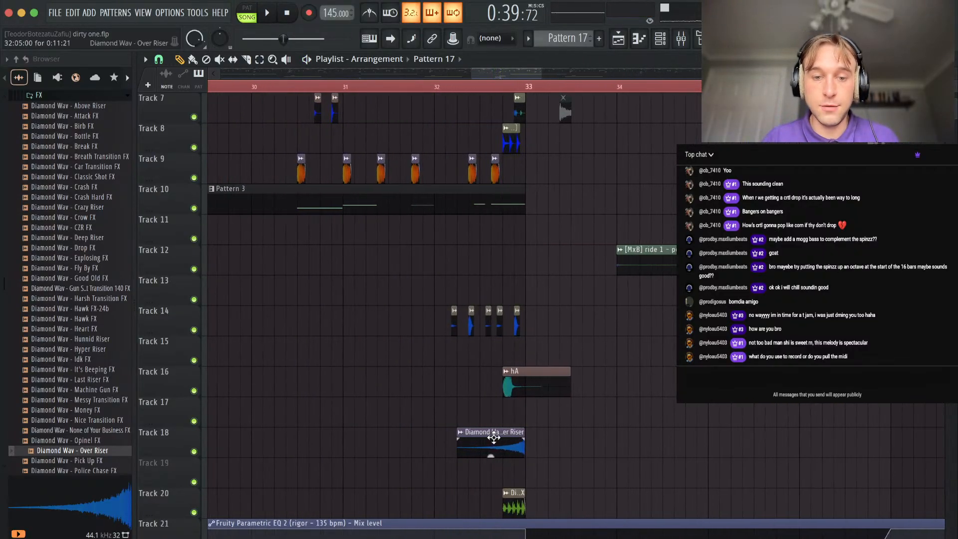
double_click(507, 444)
key(space)
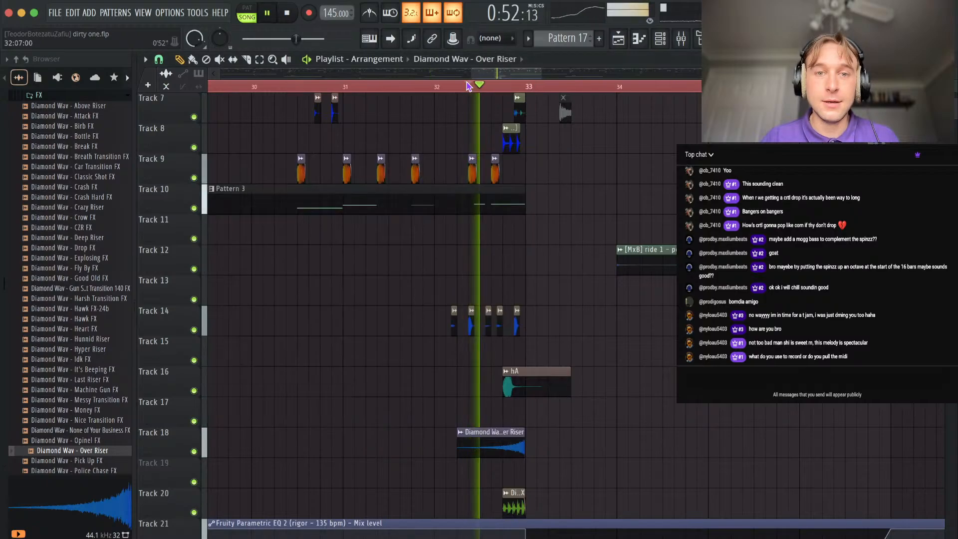
double_click(502, 448)
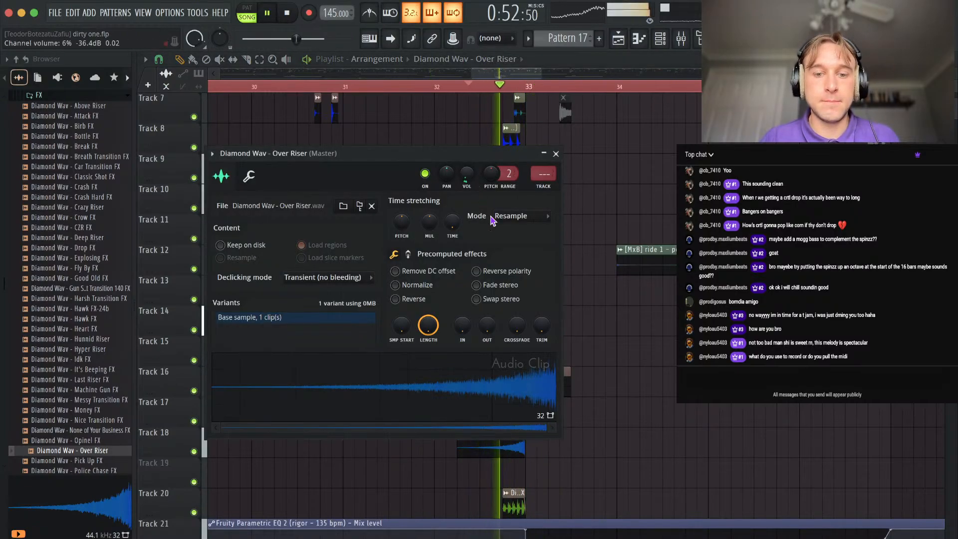
click(556, 154)
Nudge the Over Riser clip on Track 18 to 32:05:03 so it ends at bar 33, and play the transition.
scroll(542, 447, up, 3)
key(space)
drag(521, 448, 432, 445)
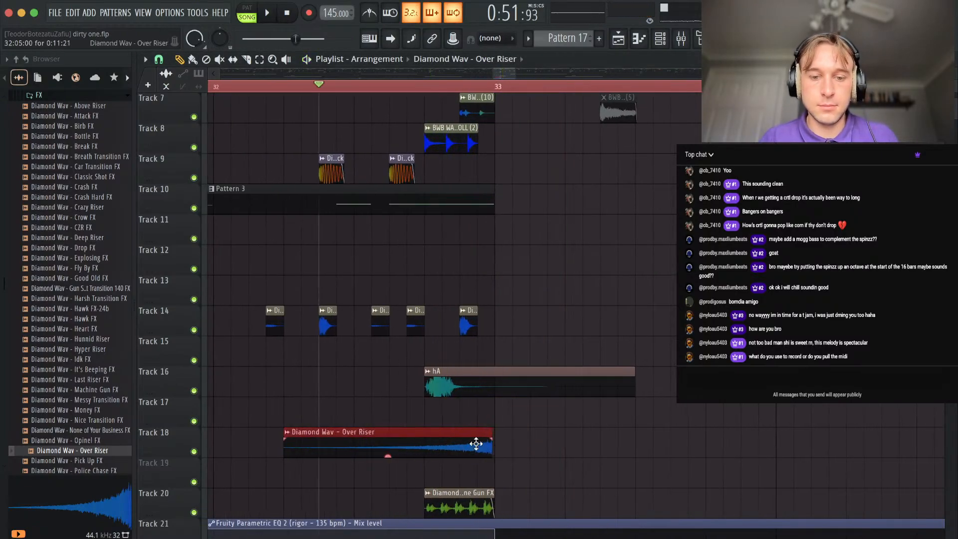
scroll(476, 443, up, 2)
scroll(481, 444, down, 6)
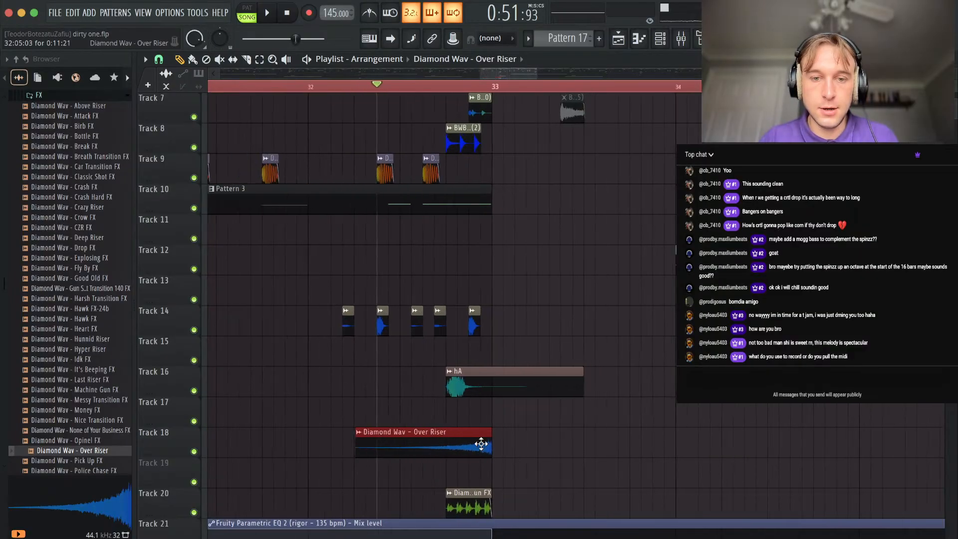
key(space)
Place the Track 12 ride 1 percussive clips at bars 33 and 49 and extend the playback range to bar 65.
scroll(499, 279, down, 8)
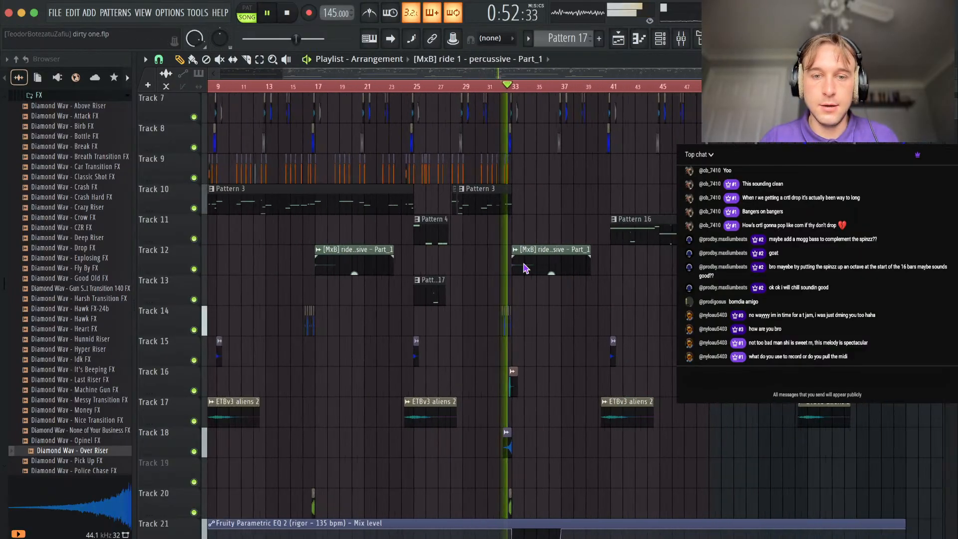
drag(412, 260, 507, 258)
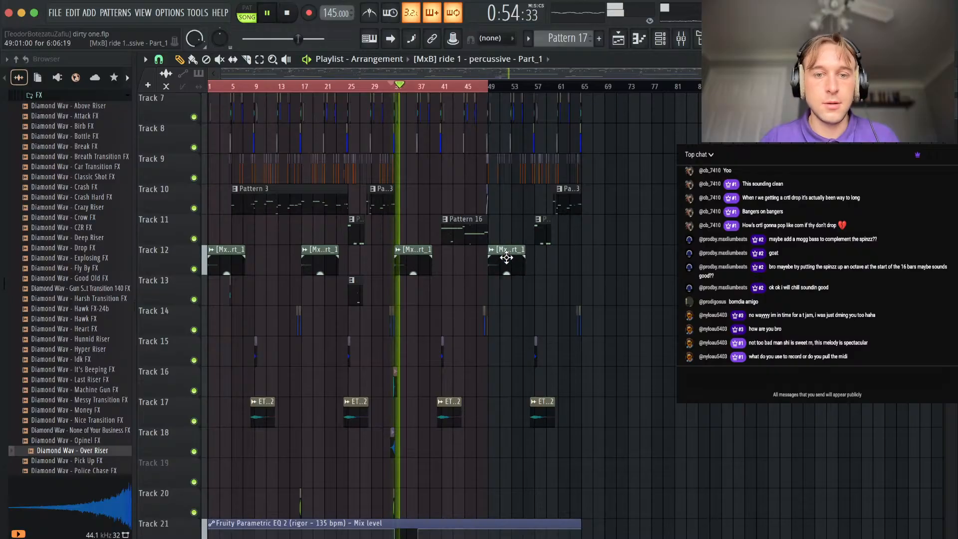
drag(491, 95, 577, 90)
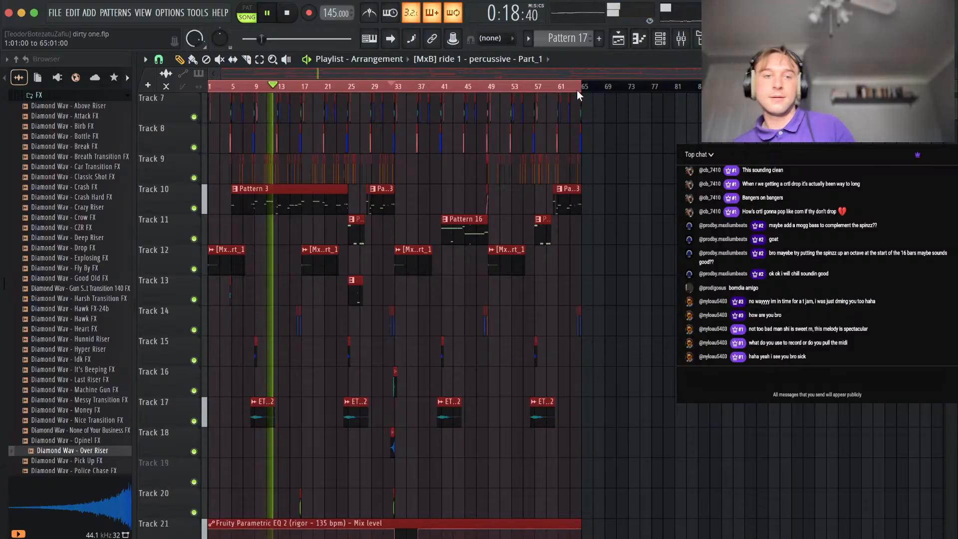
click(428, 307)
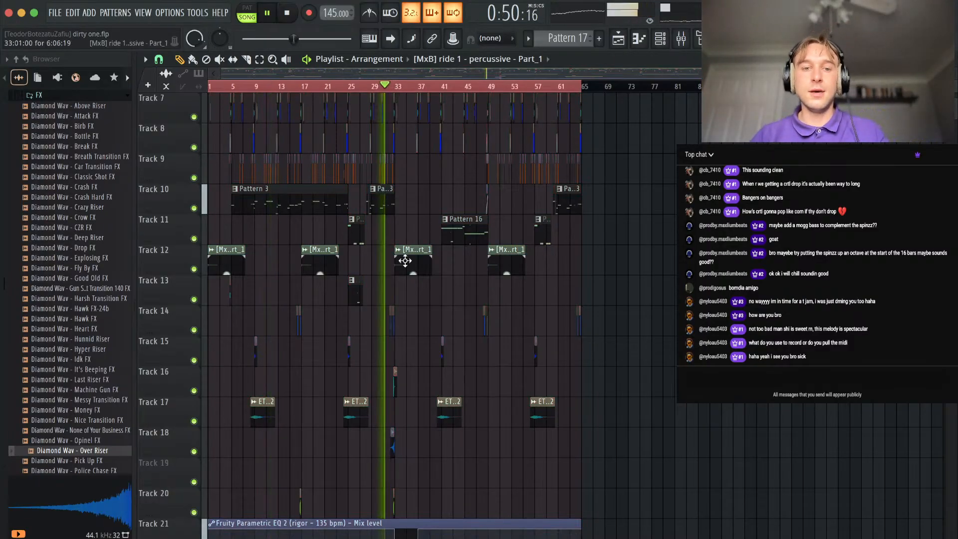
Play on from bar 31 and examine the melody, drum and Pattern 16 clips up to bar 49.
scroll(400, 257, up, 3)
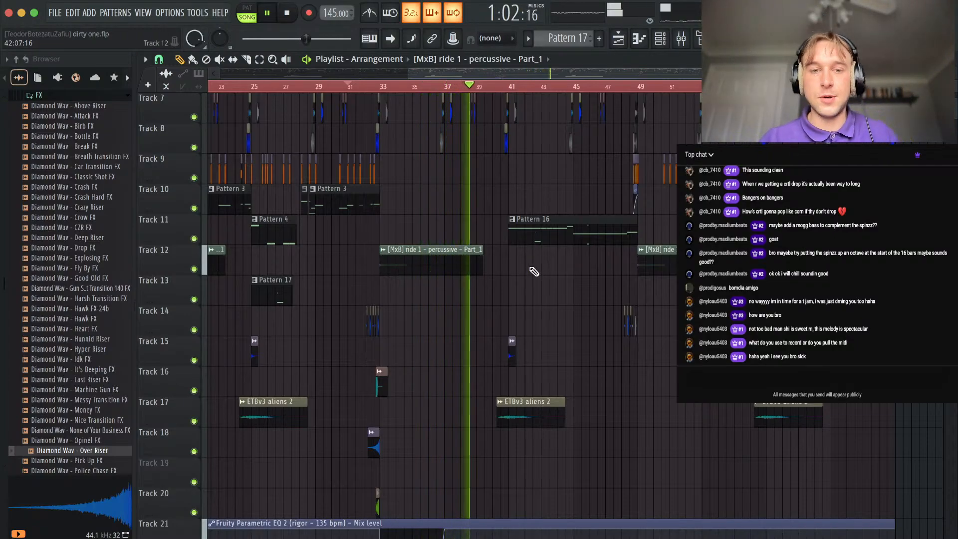
scroll(471, 314, up, 5)
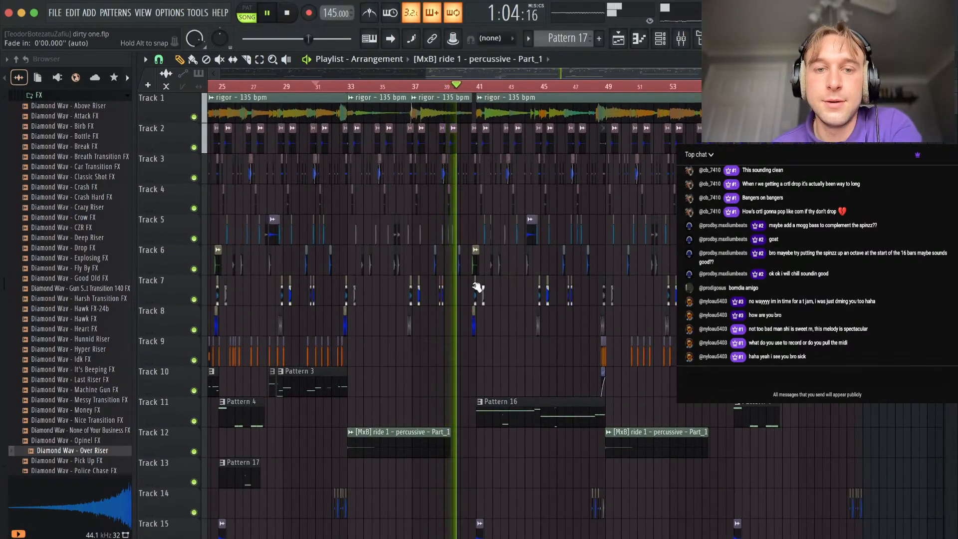
scroll(474, 279, up, 4)
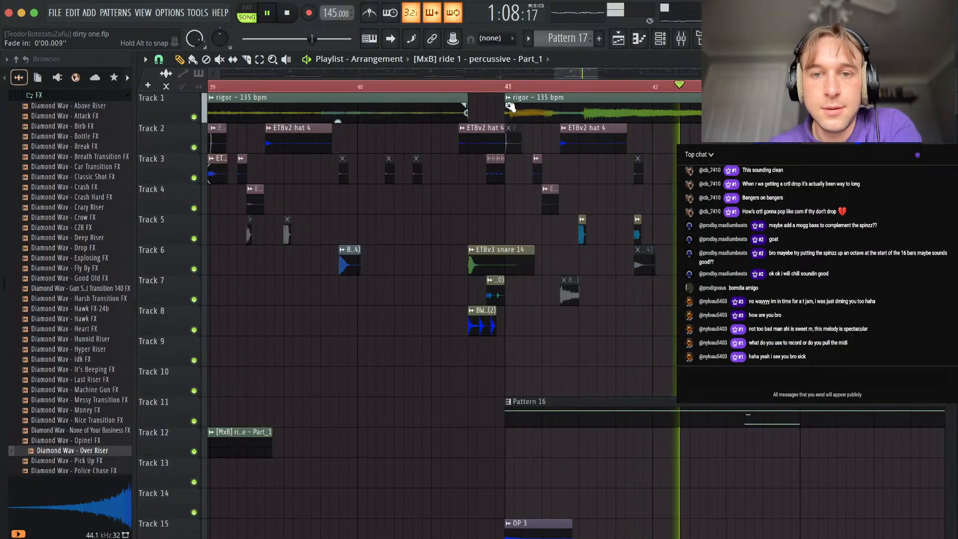
scroll(538, 144, down, 2)
scroll(594, 332, down, 5)
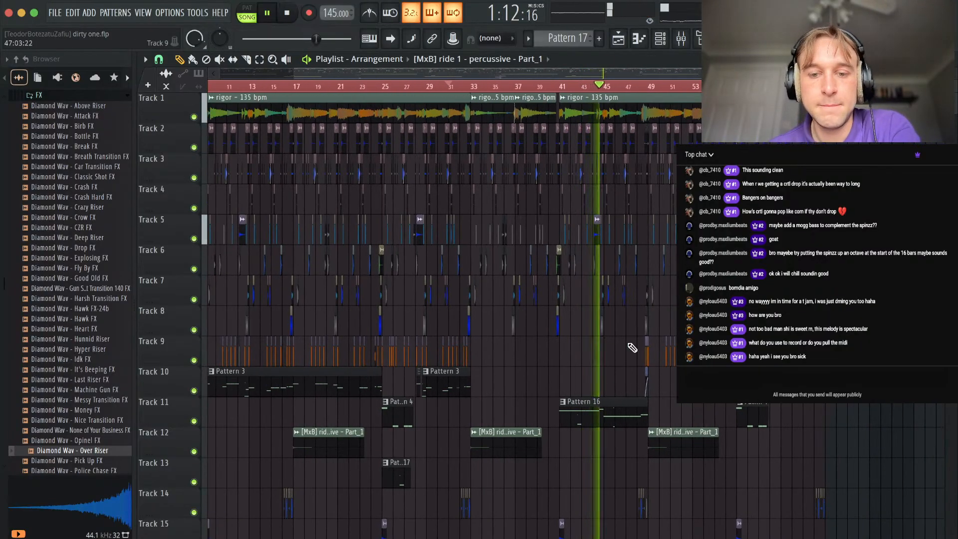
scroll(632, 348, up, 5)
scroll(583, 351, up, 2)
scroll(583, 351, down, 2)
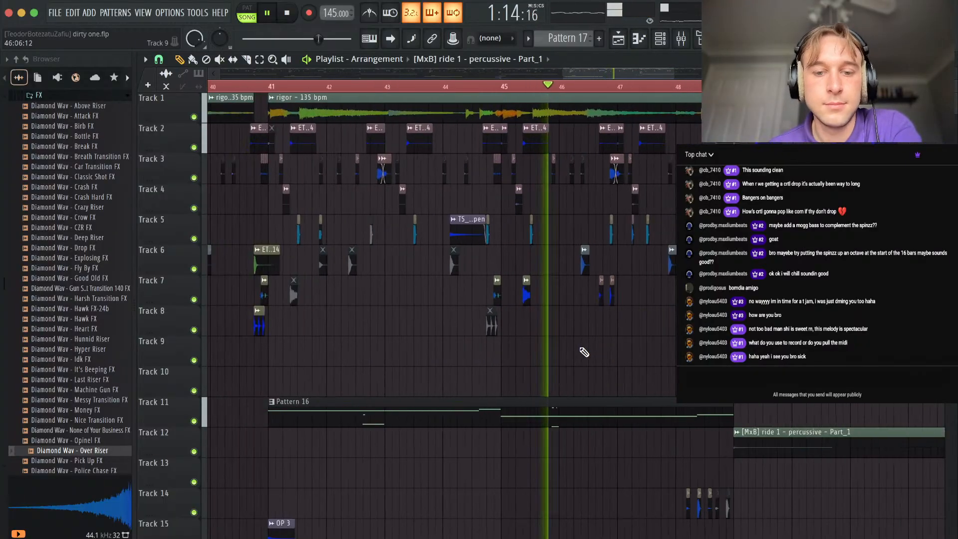
scroll(577, 352, right, 2)
scroll(575, 352, down, 1)
Delete the Deep Kick clips on Track 9 that follow the kick roll at bar 49.
right_click(526, 326)
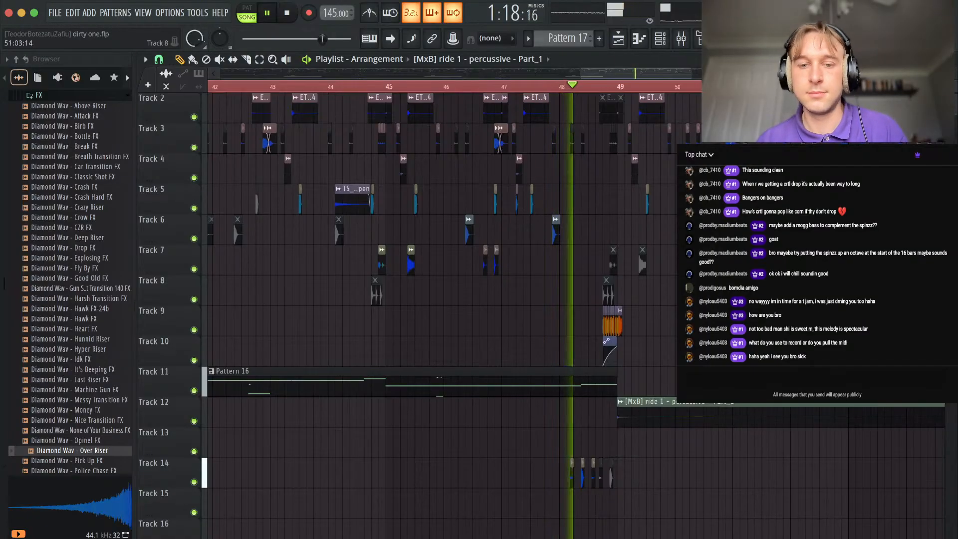
scroll(496, 299, up, 3)
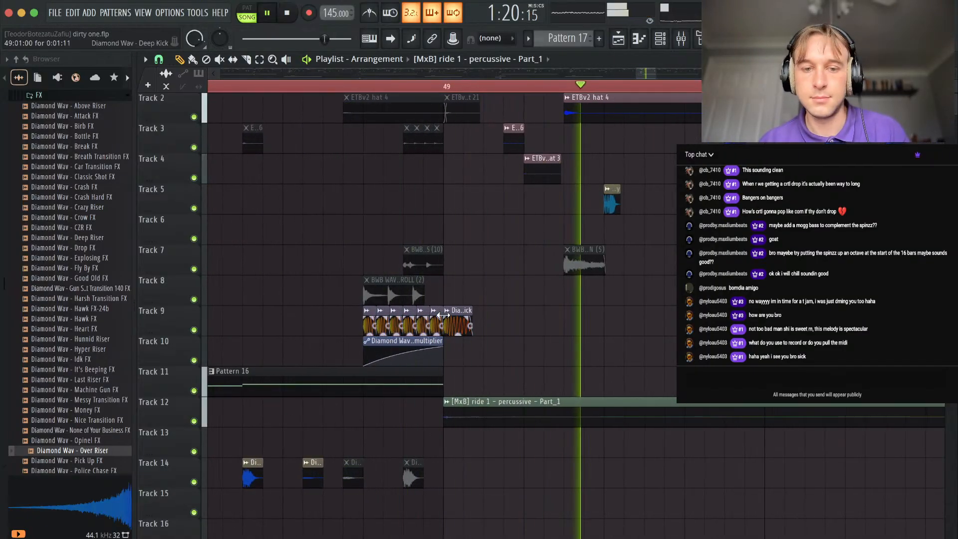
scroll(442, 299, down, 2)
drag(546, 324, 473, 316)
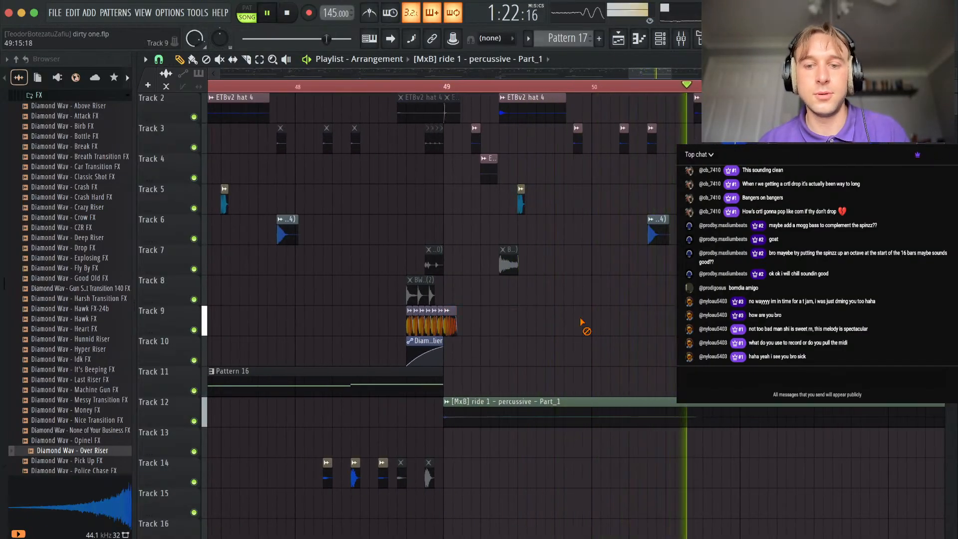
Move the ride clip at bar 49 from Track 12 to Track 13 and play from just before bar 49.
scroll(582, 349, down, 5)
key(space)
drag(586, 422, 586, 452)
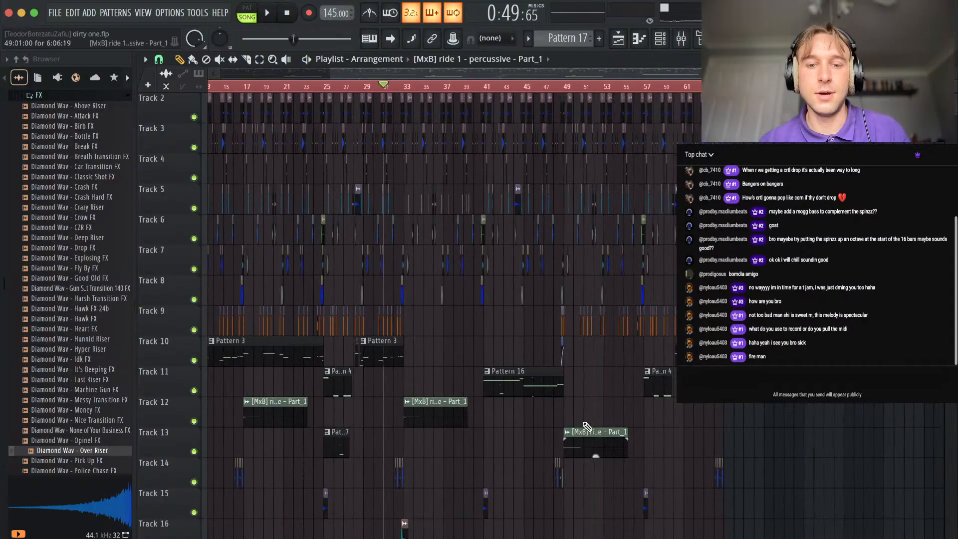
click(552, 87)
key(space)
Delete the remaining Track 9 kicks before bar 51 and move the kick roll with its automation clip to lead into bar 51.
scroll(569, 307, up, 5)
right_click(580, 325)
key(space)
key(space)
drag(598, 322, 517, 360)
key(space)
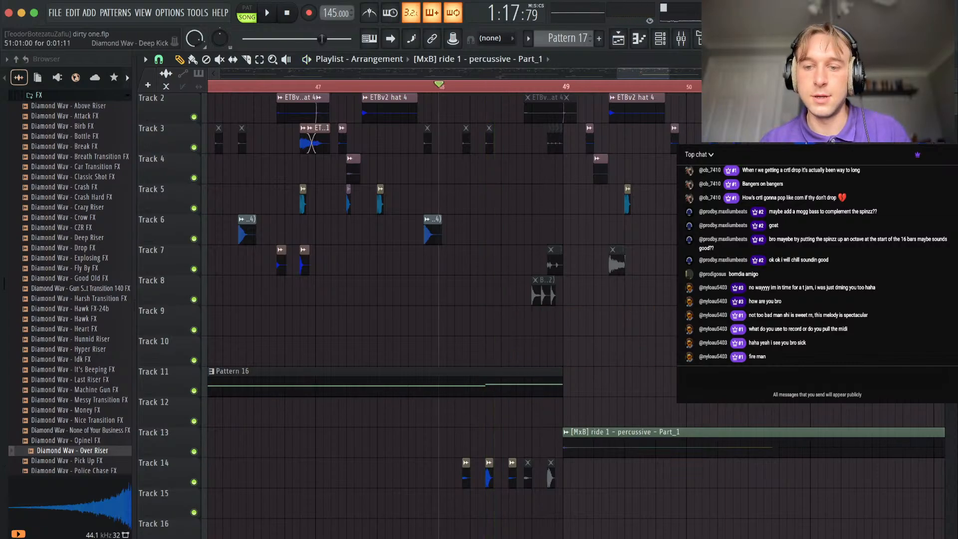
Play into bar 49 and mute the hat, percussion and snare clips on Tracks 2 to 6 between bars 49 and 51.
key(space)
scroll(557, 232, up, 1)
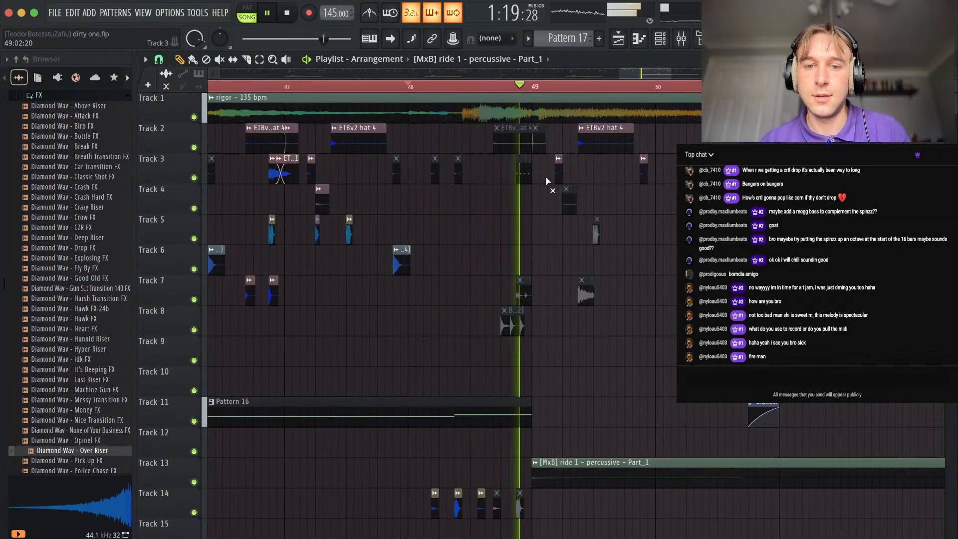
alt+right_click(558, 159)
alt+right_click(644, 159)
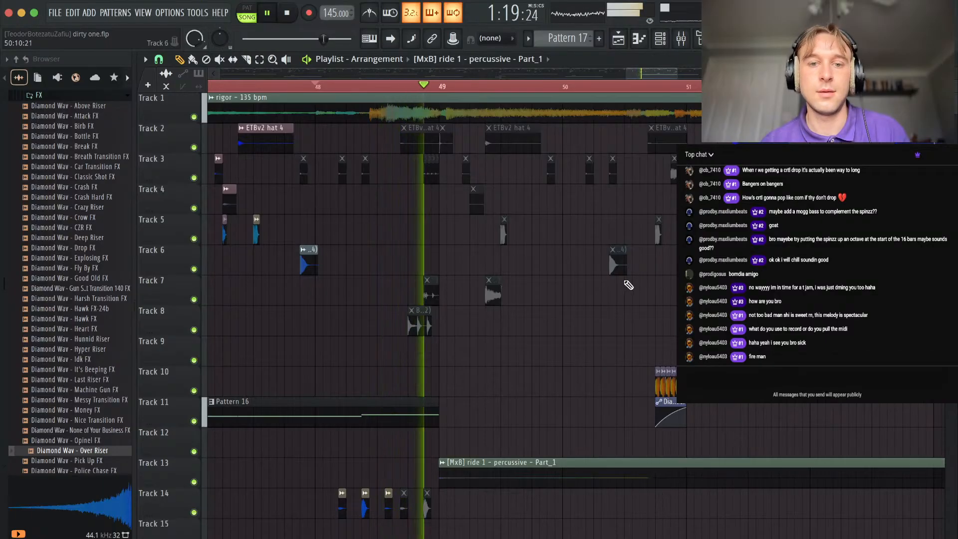
Return the kick roll and its automation to Tracks 9 and 10 and shift all clips from Track 11 downward by one track.
scroll(548, 332, down, 4)
scroll(544, 331, down, 5)
scroll(579, 343, down, 8)
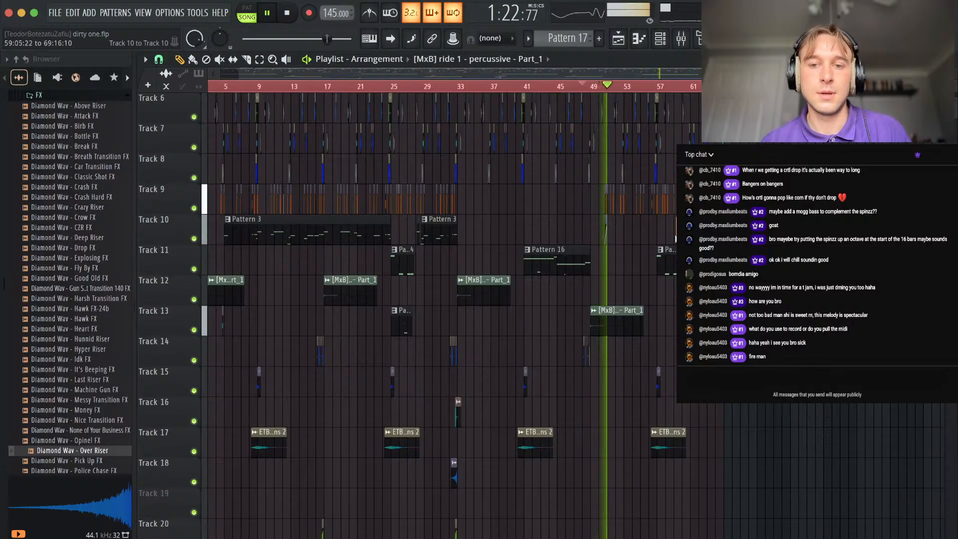
drag(620, 288, 206, 537)
key(shift+Down)
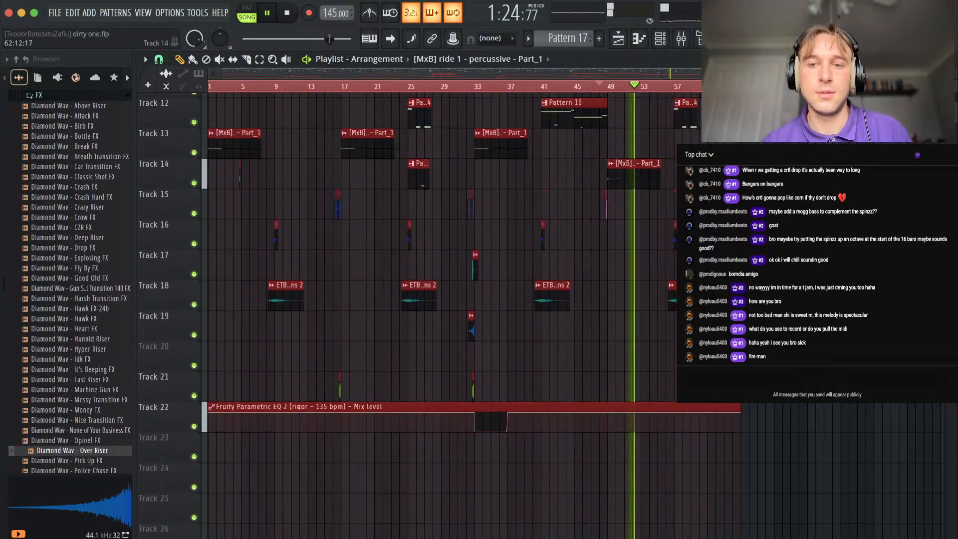
ctrl+click(685, 176)
Move the Pattern 3 clips from Track 10 down to Track 11 and check playback.
scroll(495, 382, up, 10)
drag(499, 385, 265, 382)
key(shift+Down)
key(space)
key(space)
Copy the long Pattern 3 clip into the second half of Track 11 and trim its start to bar 49.
ctrl+click(480, 395)
drag(352, 418, 607, 428)
key(space)
key(space)
drag(540, 420, 607, 422)
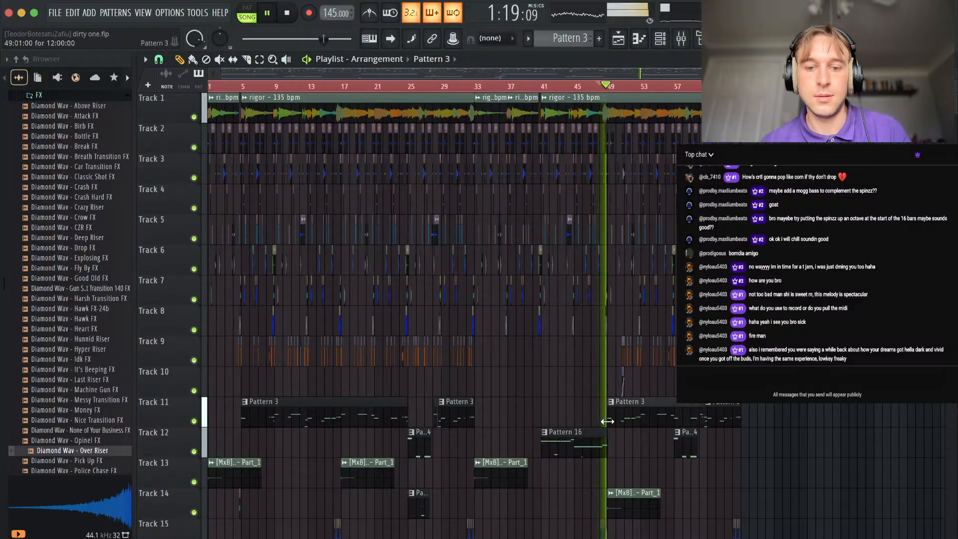
Extend the copied Pattern 3 clip on Track 11 back to bar 37 for a length of 20 bars.
scroll(609, 423, up, 1)
scroll(608, 428, up, 1)
drag(606, 426, 360, 426)
key(space)
drag(516, 420, 401, 417)
scroll(528, 422, down, 3)
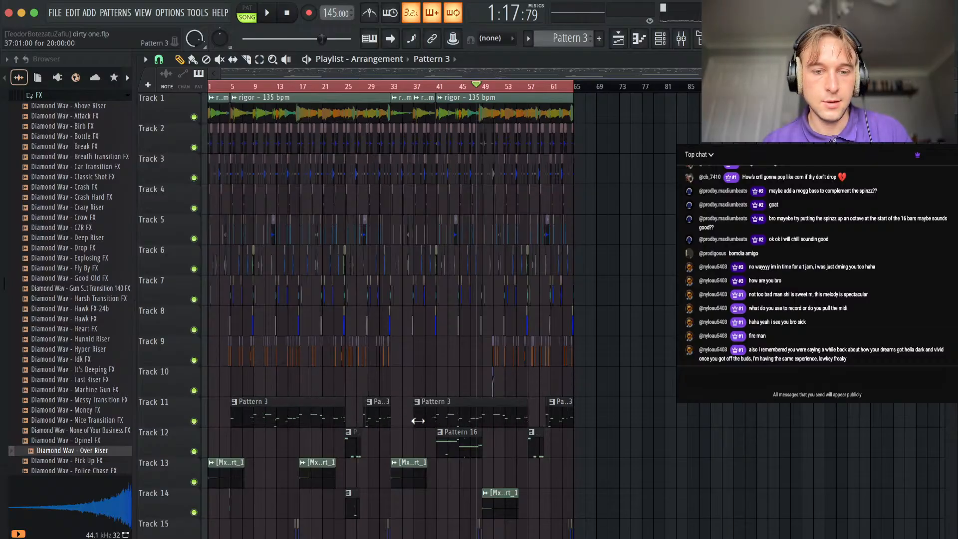
Trim the start of the copied Pattern 3 clip on Track 11 to bar 51 and play the section from bar 49.
drag(420, 421, 510, 420)
key(space)
scroll(498, 423, up, 3)
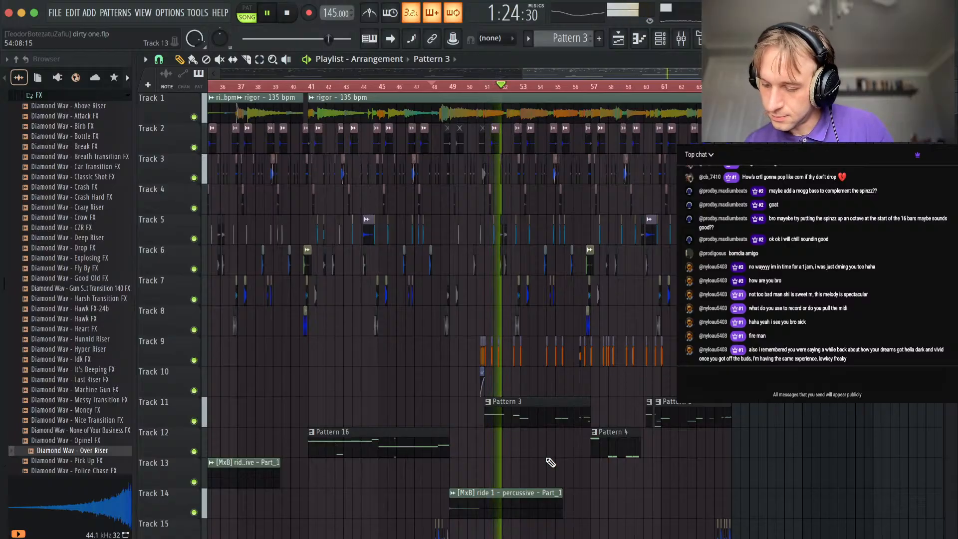
key(space)
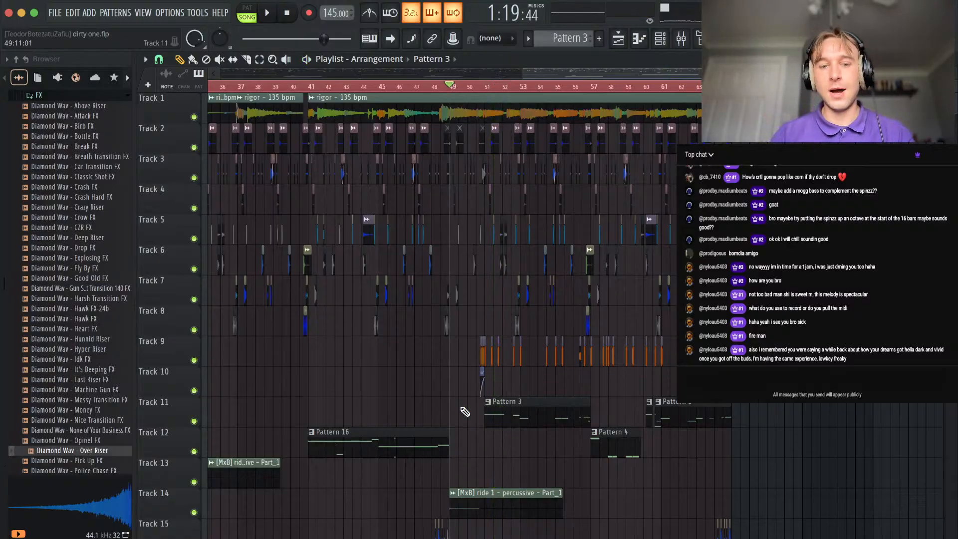
scroll(465, 411, up, 5)
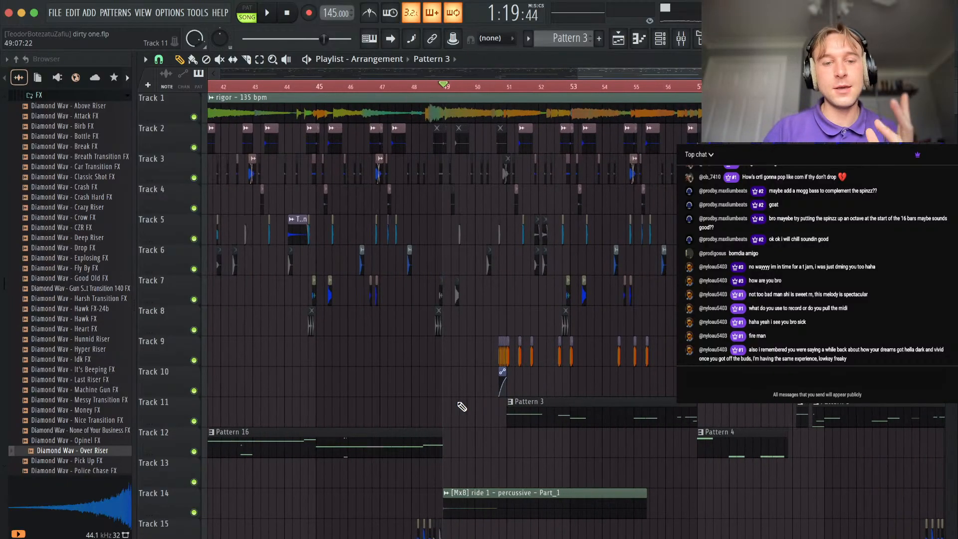
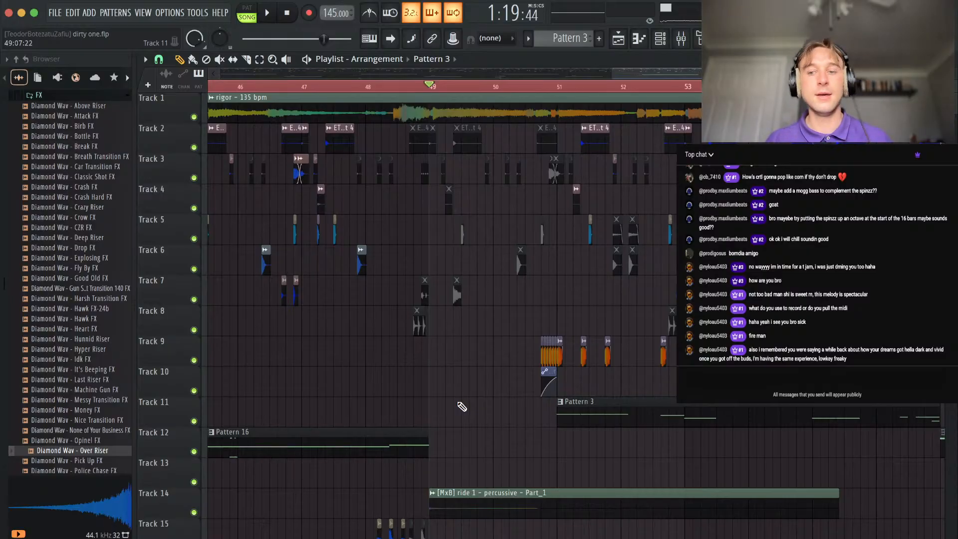
Play from bar 49 and copy a Diamond Wav - Deep Kick clip from Track 9 to Track 8 at 50:11.
key(space)
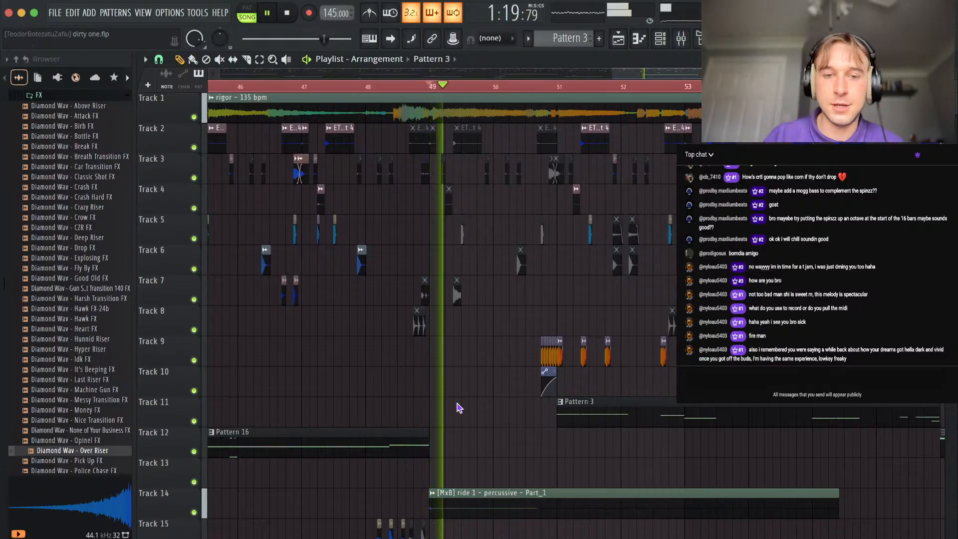
scroll(516, 415, down, 5)
scroll(521, 415, up, 8)
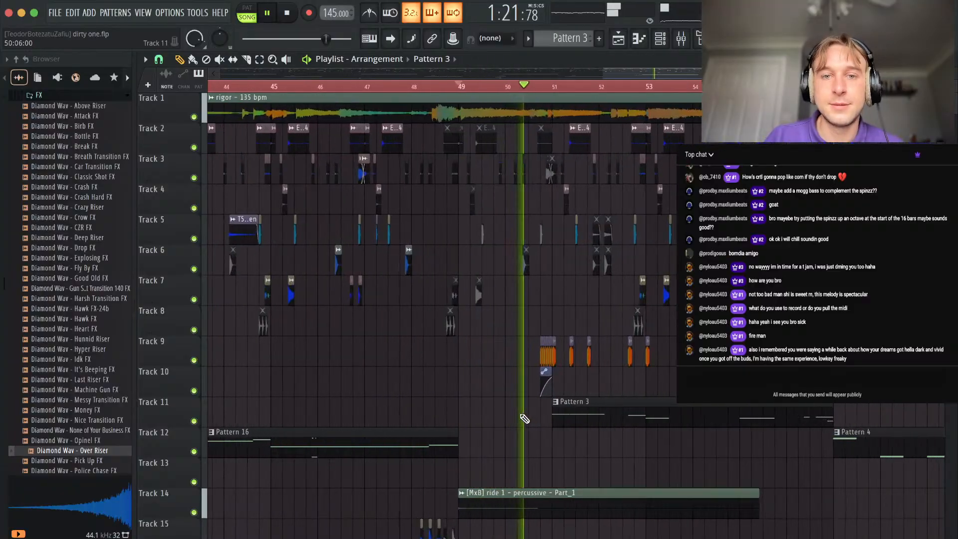
key(space)
key(space)
mouse_move(591, 342)
mouse_down()
mouse_move(658, 358)
mouse_move(498, 322)
mouse_up()
scroll(627, 375, up, 4)
key(space)
key(space)
Slice a short piece off Pattern 3 on Track 11 and place a copy beneath the new kick at 50:11.
key(c)
key(p)
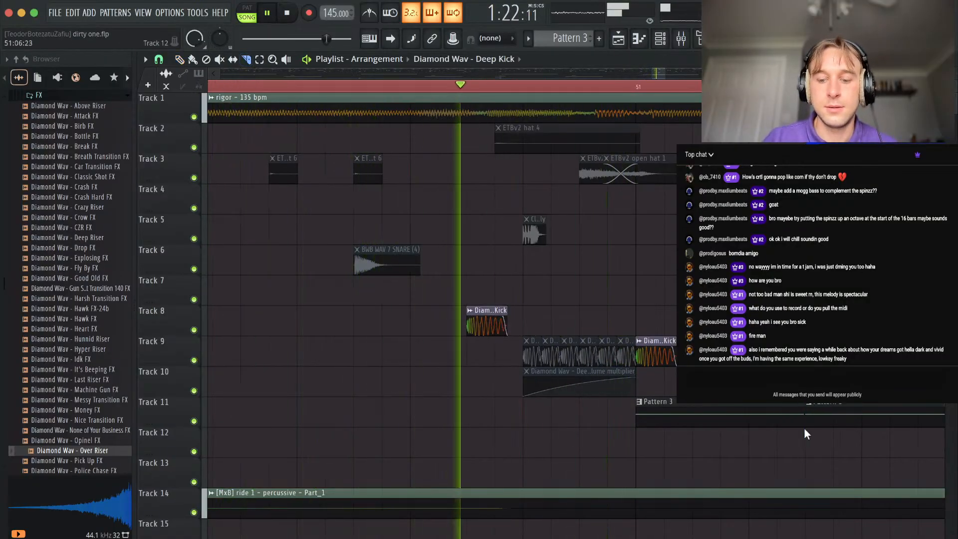
mouse_move(309, 420)
mouse_down()
mouse_move(630, 420)
mouse_move(526, 421)
mouse_up()
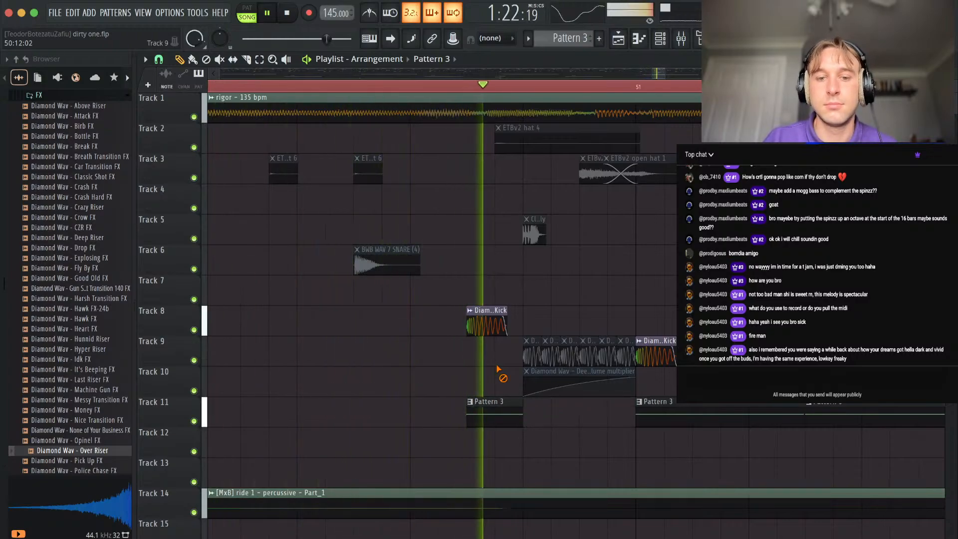
scroll(524, 349, down, 3)
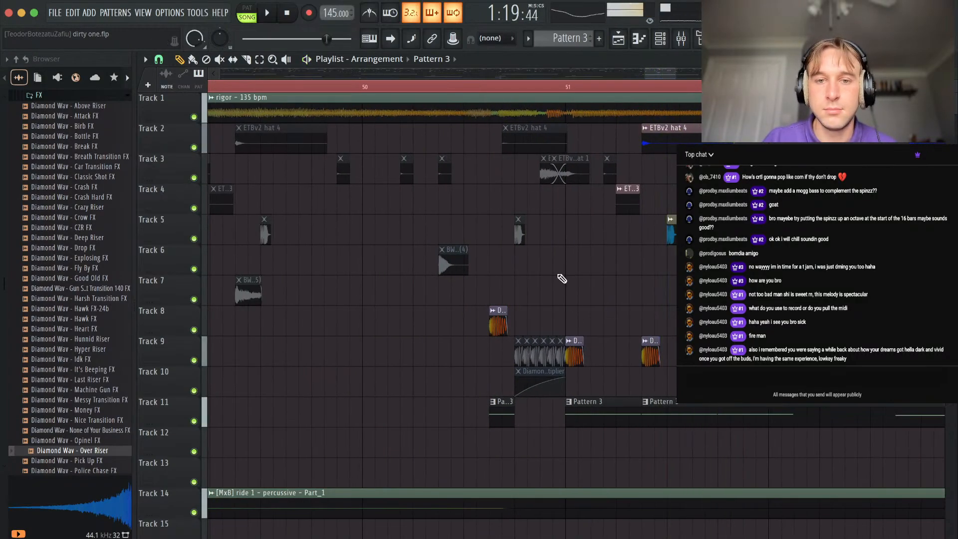
Unmute the clips on Tracks 2, 3 and 5 just before bar 51 and check them in playback.
alt+right_click(520, 233)
alt+right_click(556, 175)
alt+right_click(532, 145)
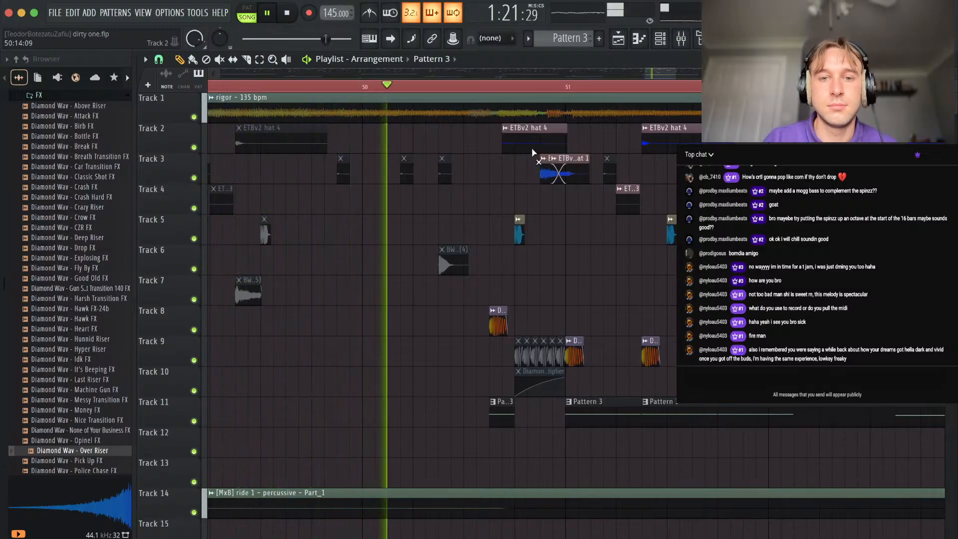
scroll(499, 234, down, 4)
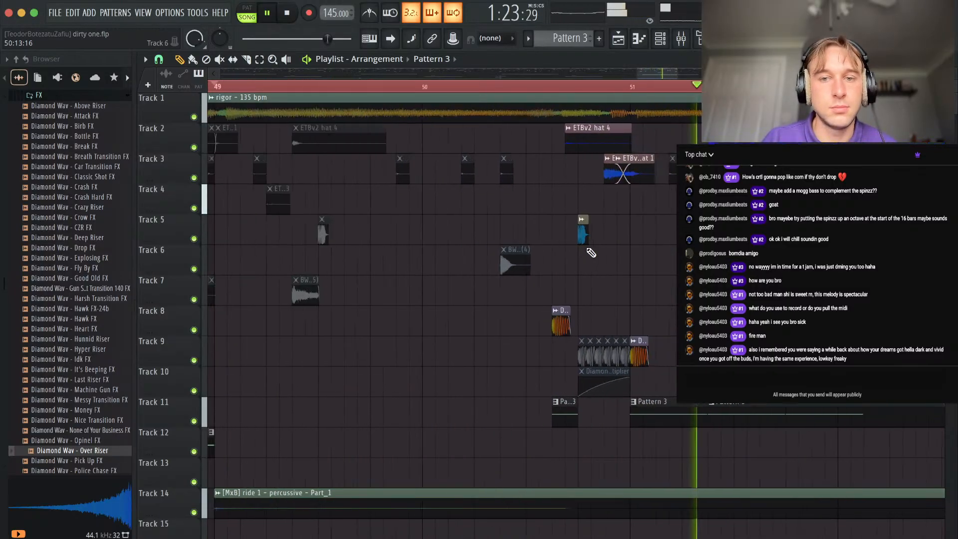
scroll(601, 269, up, 4)
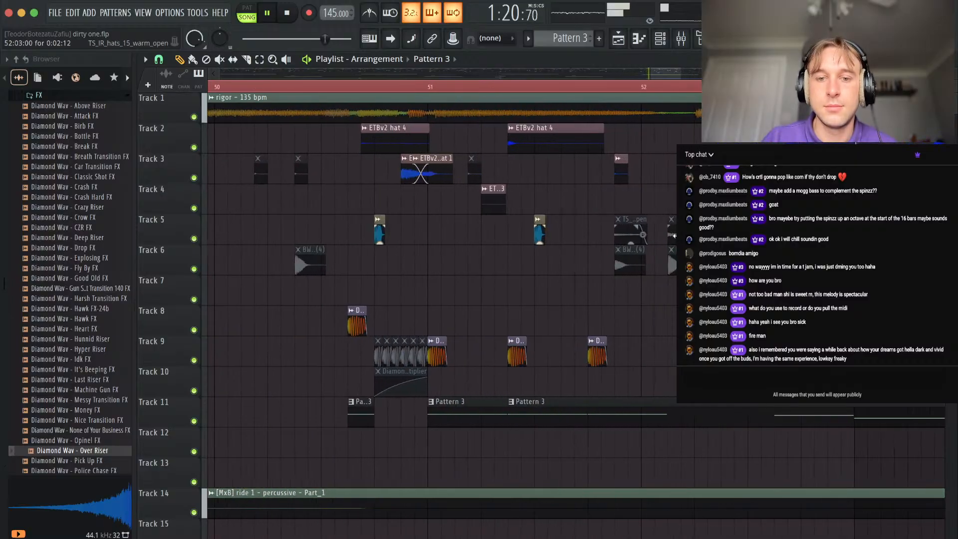
Place a TS_IR_hats_15_warm_open clip on Track 7 at 50:11 and lengthen it to bar 51.
click(357, 235)
drag(360, 239, 358, 287)
key(space)
key(space)
alt+right_click(372, 294)
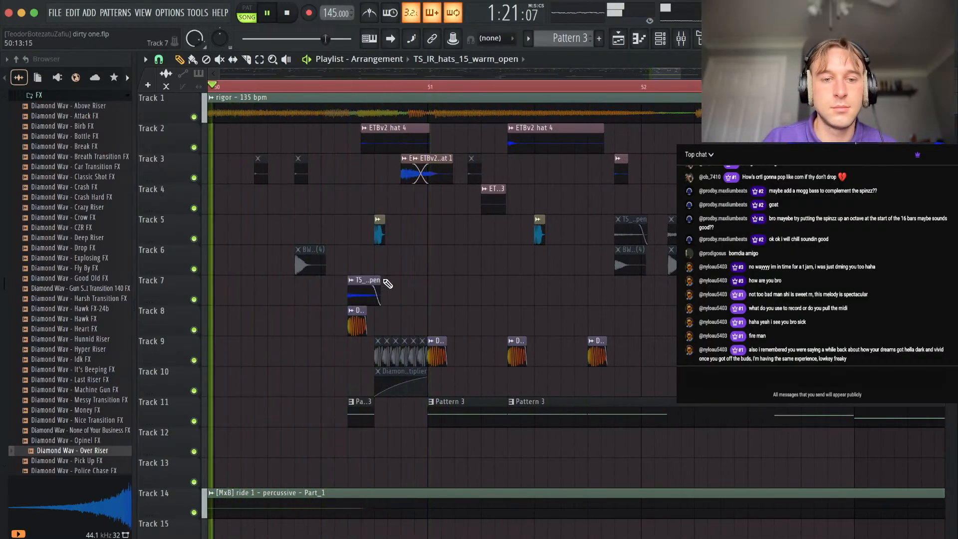
drag(381, 283, 436, 283)
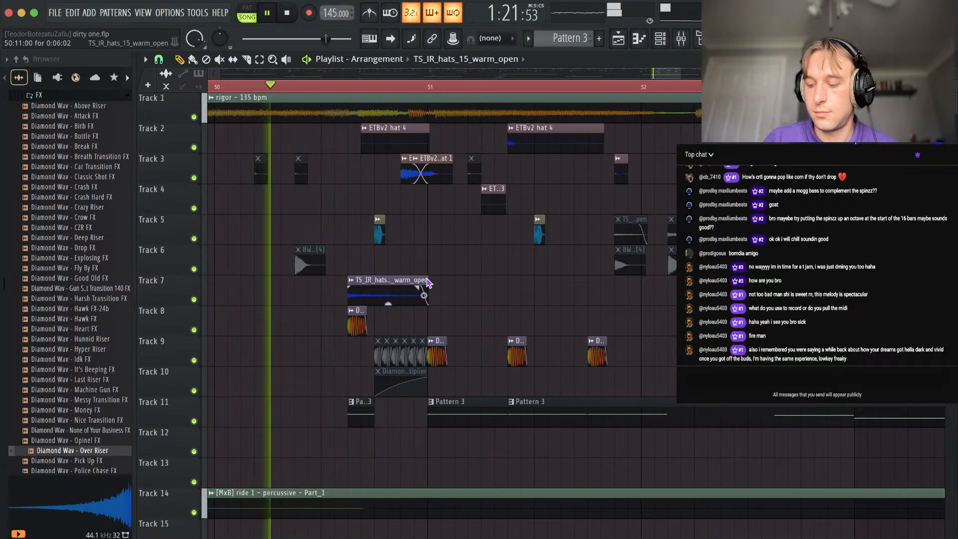
Mute the TS_IR_hats_15_warm_open clip on Track 7 and keep the ETBv2 open hats before bar 51 active.
alt+right_click(425, 175)
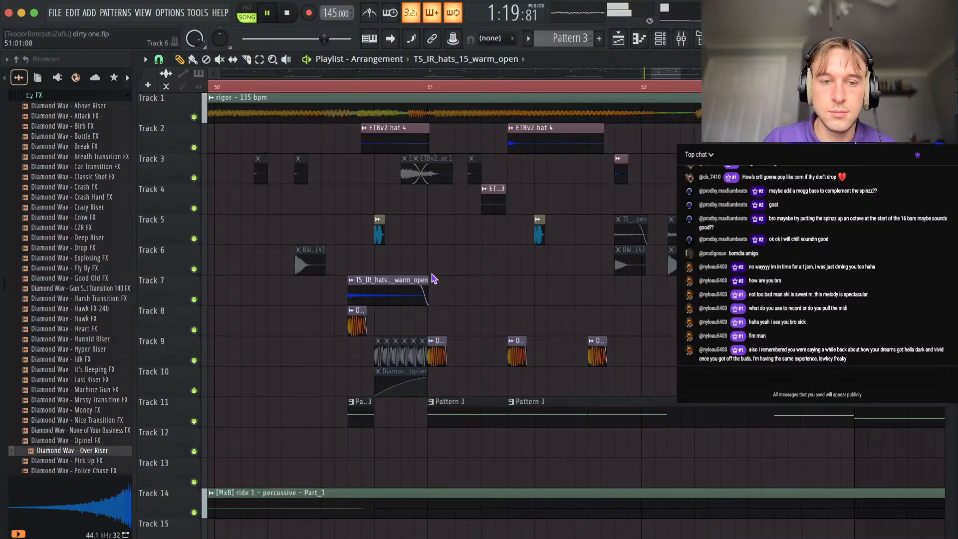
alt+right_click(411, 289)
alt+right_click(424, 172)
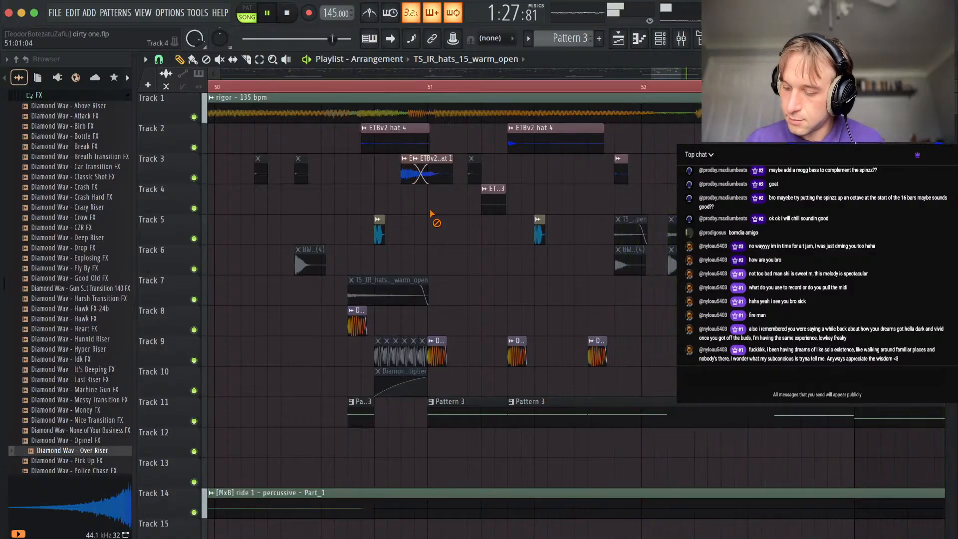
scroll(432, 215, down, 5)
key(space)
Play from bar 49 and mute the Track 8 kick and the short Pattern 3 clip at 50:11.
scroll(442, 294, down, 4)
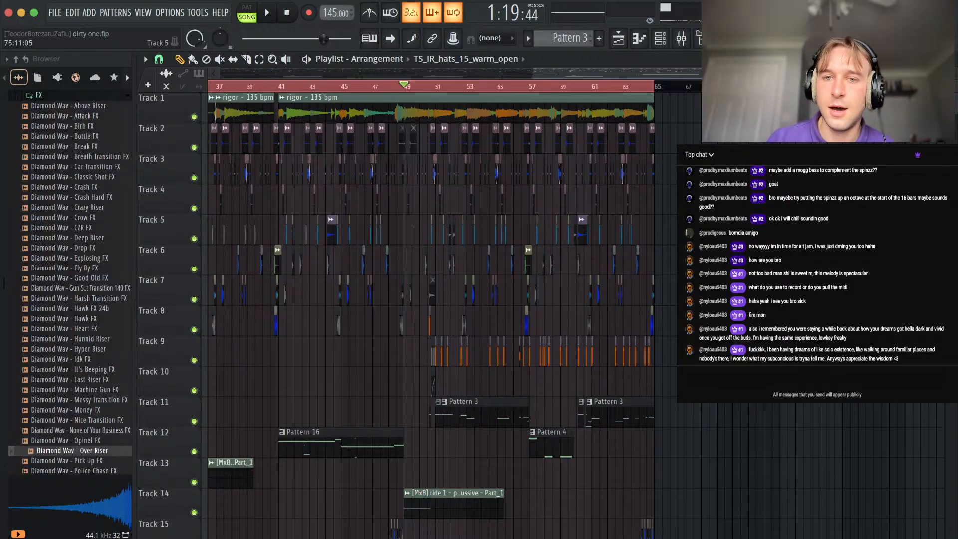
scroll(691, 229, up, 5)
mouse_move(605, 115)
mouse_down()
mouse_move(709, 120)
mouse_move(604, 132)
mouse_up()
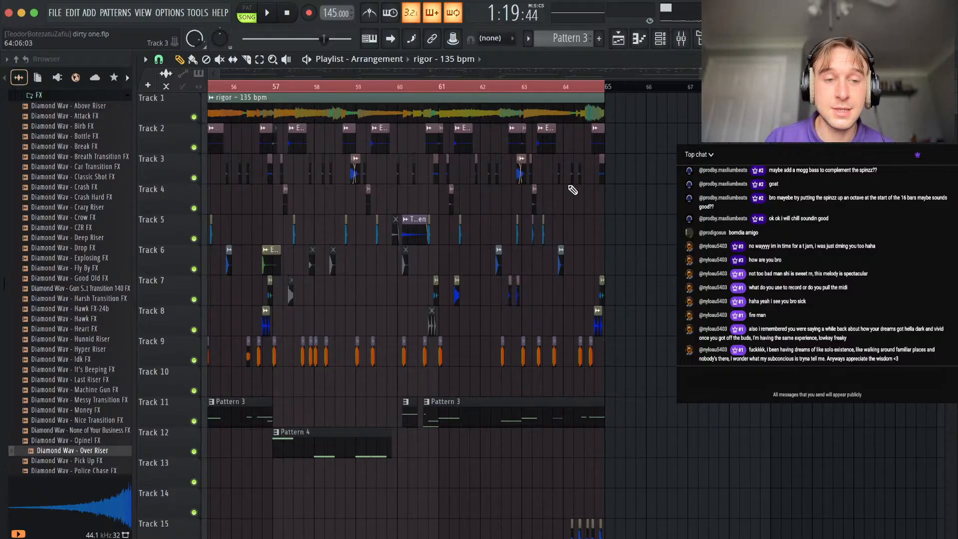
scroll(502, 299, down, 5)
scroll(352, 411, up, 8)
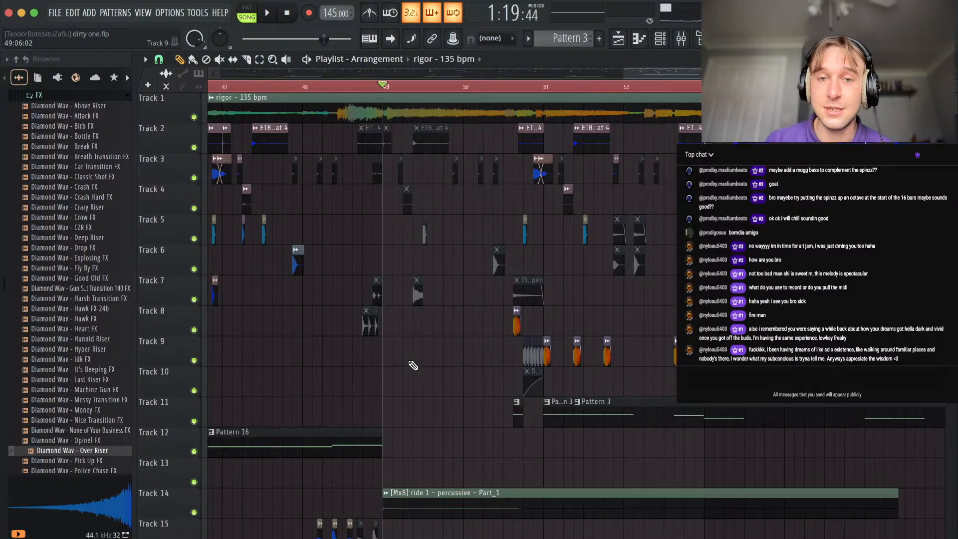
key(space)
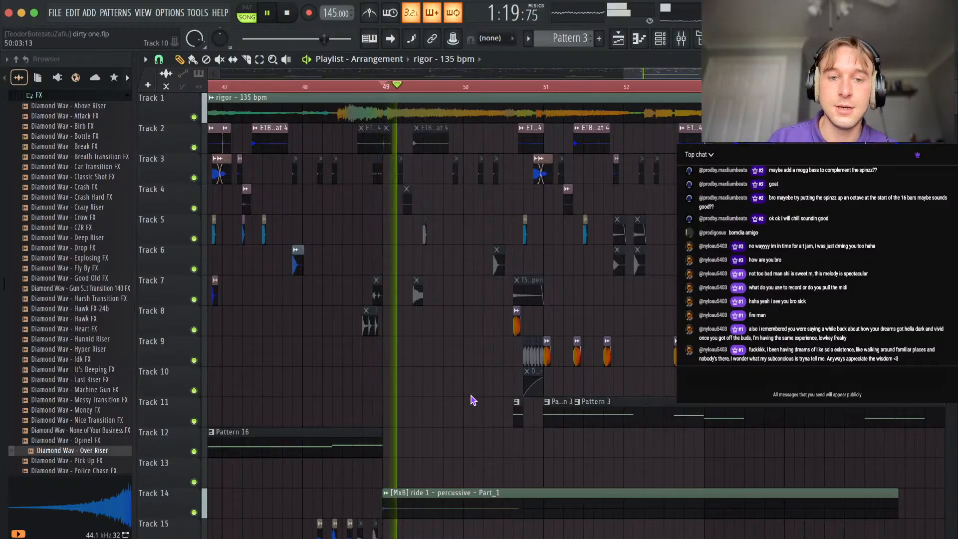
scroll(475, 398, down, 6)
scroll(419, 432, up, 9)
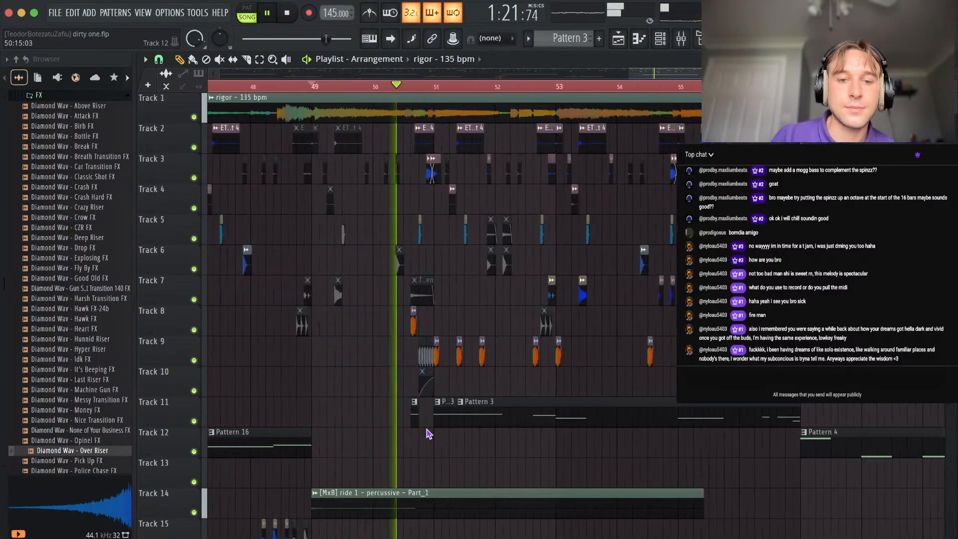
scroll(452, 336, down, 3)
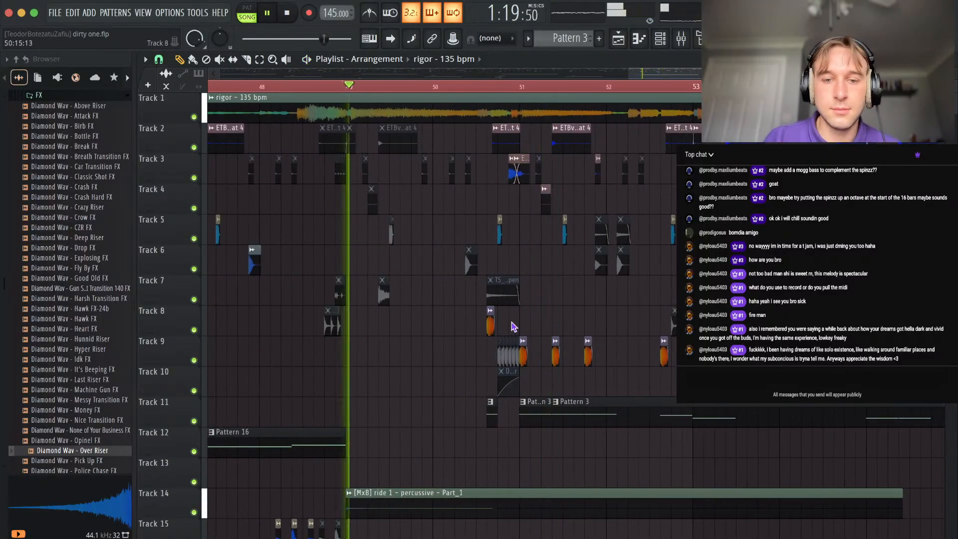
scroll(514, 302, up, 7)
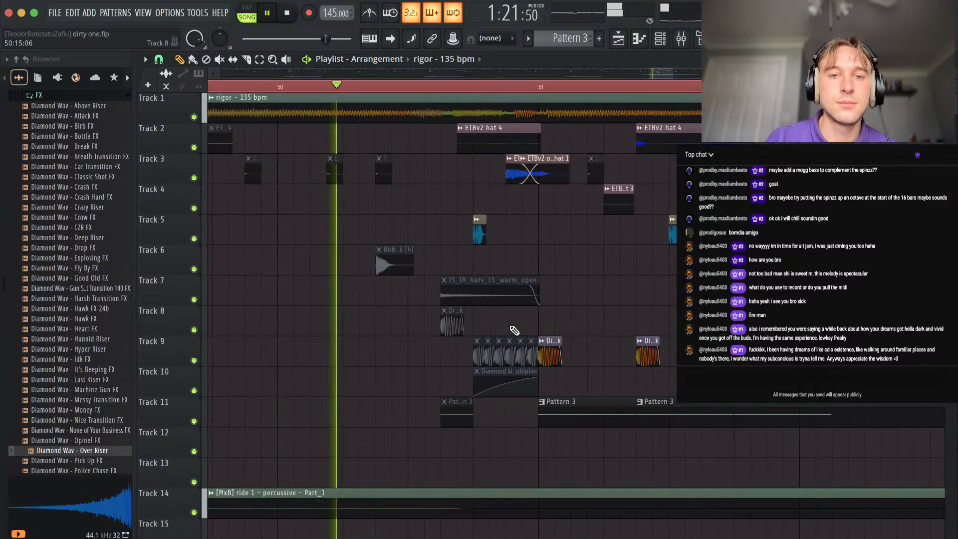
scroll(501, 233, down, 8)
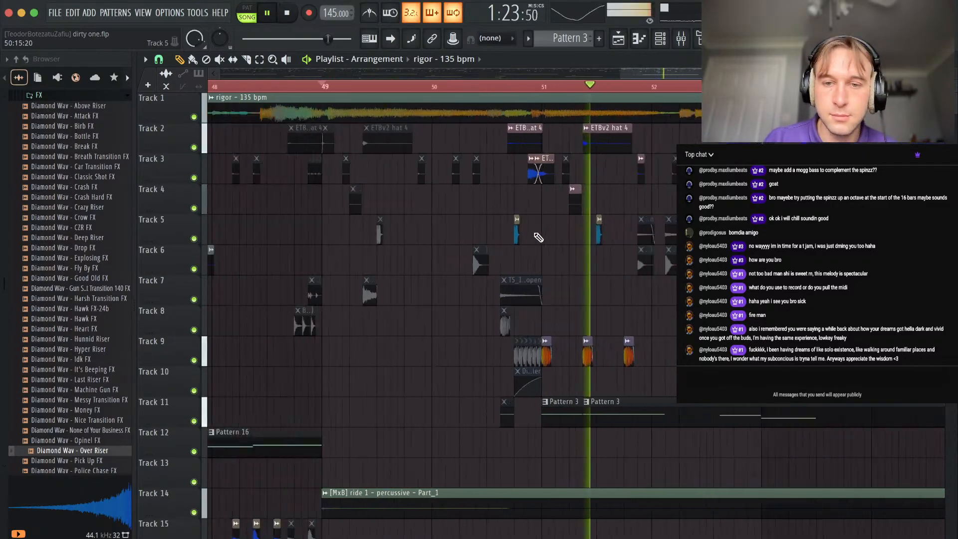
Listen through the second half up to bar 65 and review the layout of all tracks.
scroll(565, 350, up, 4)
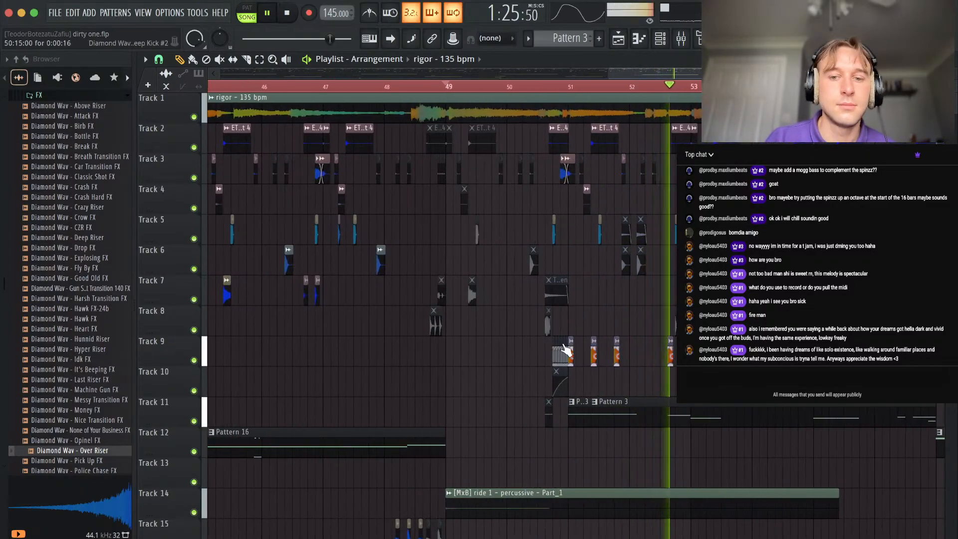
scroll(566, 349, down, 6)
scroll(643, 424, up, 8)
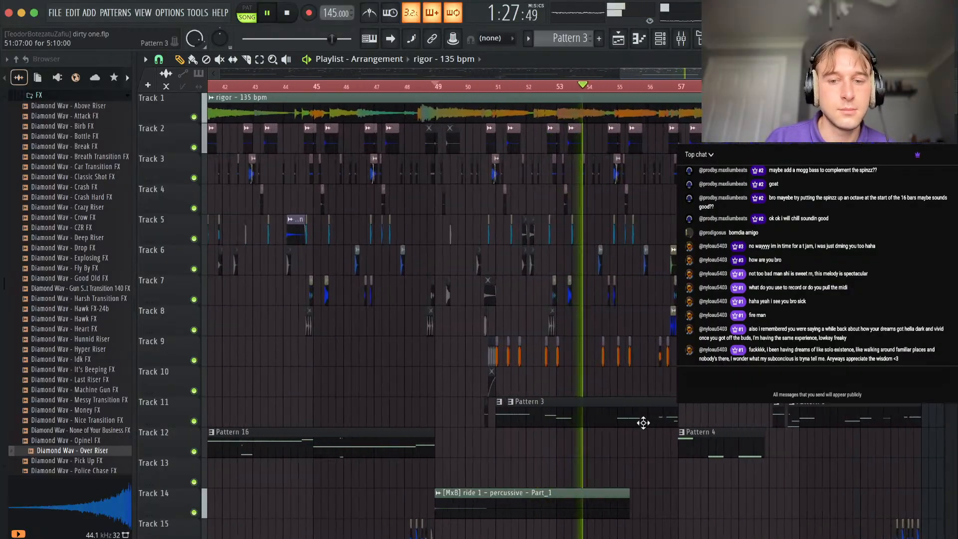
scroll(574, 446, up, 5)
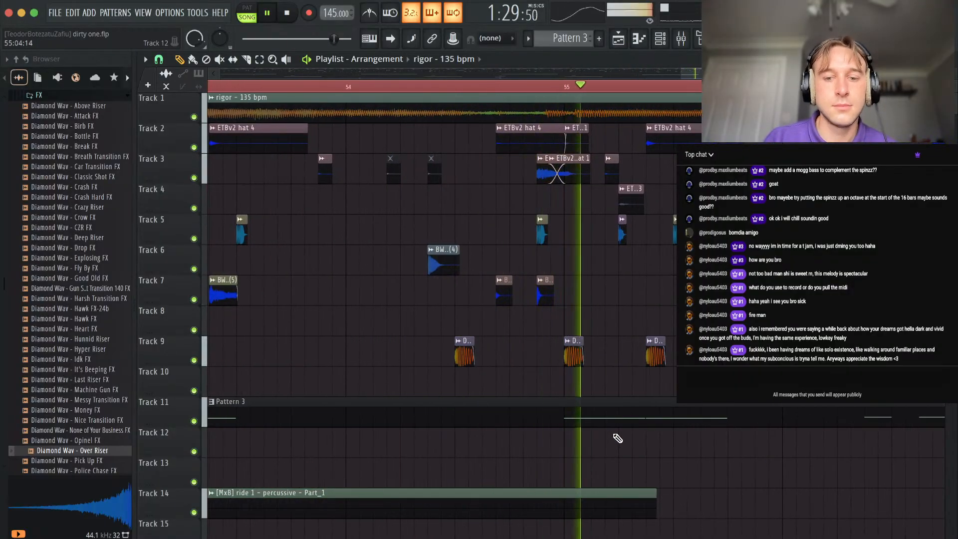
scroll(617, 437, down, 5)
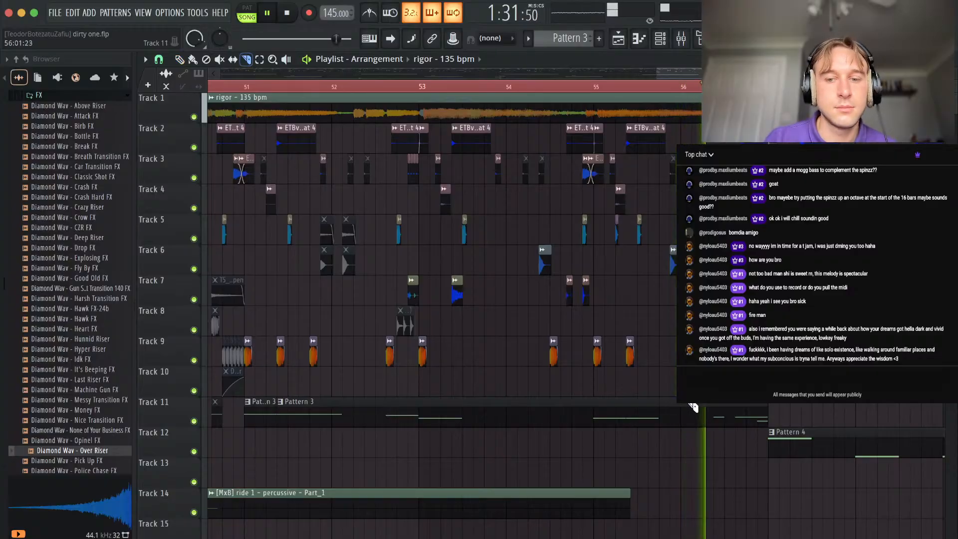
scroll(659, 389, down, 5)
scroll(649, 350, down, 8)
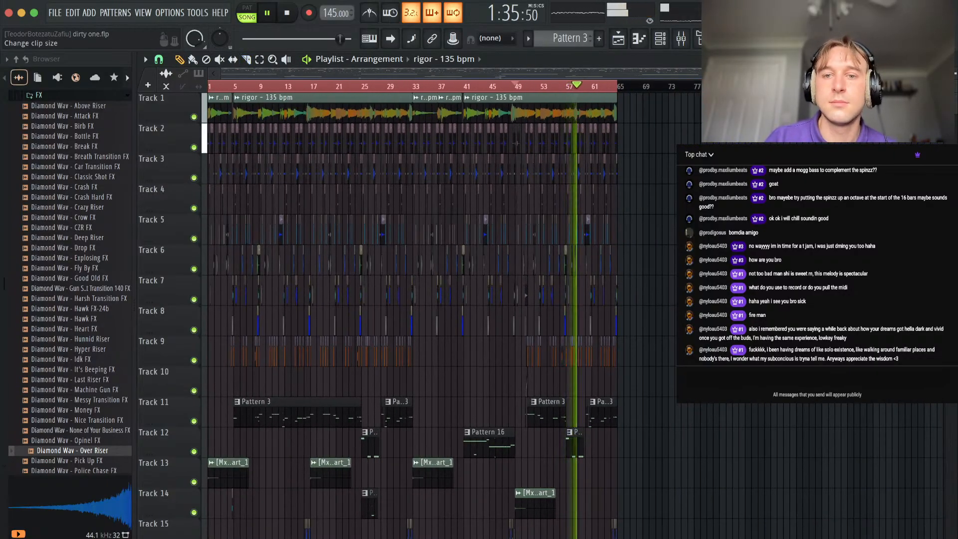
scroll(616, 212, down, 4)
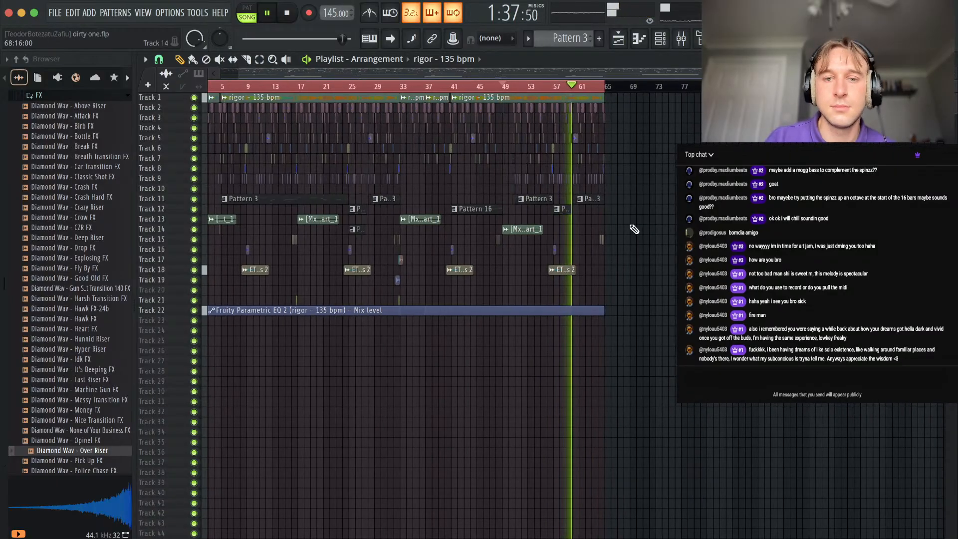
scroll(404, 221, up, 4)
scroll(405, 220, down, 7)
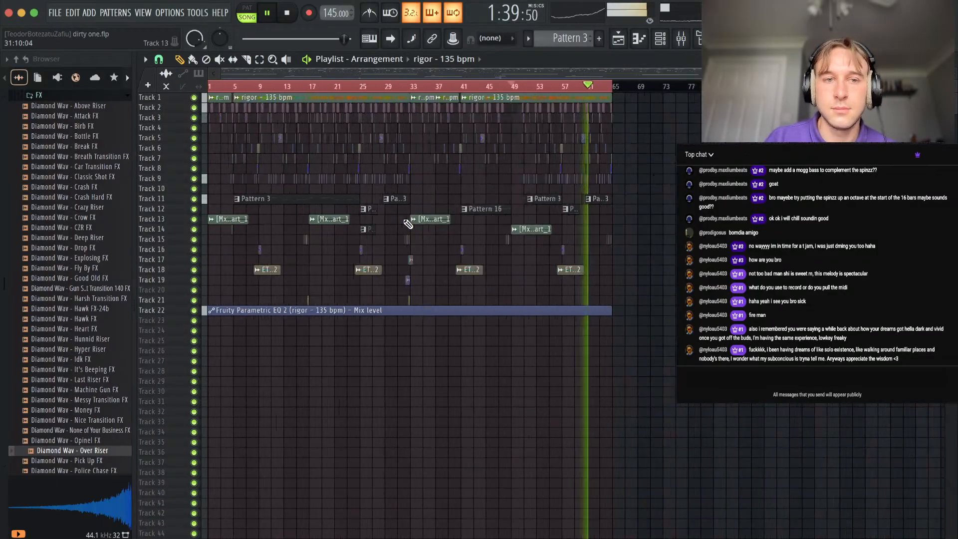
scroll(296, 218, up, 3)
scroll(299, 221, down, 3)
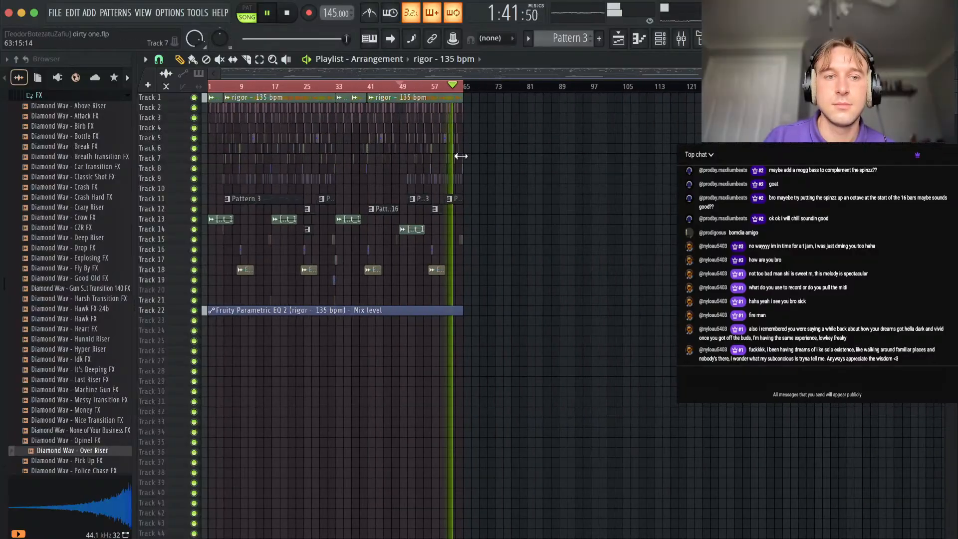
scroll(400, 110, up, 3)
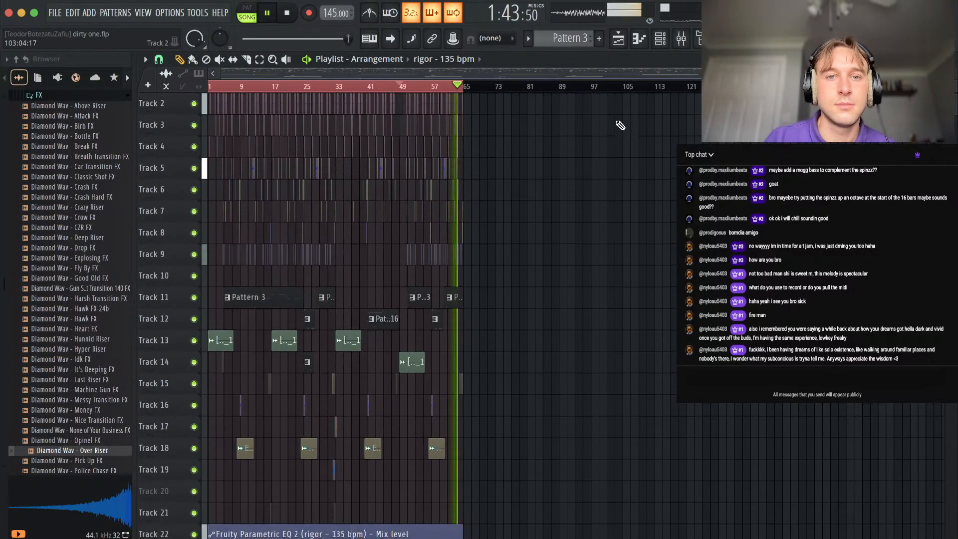
scroll(535, 184, up, 1)
scroll(534, 184, up, 2)
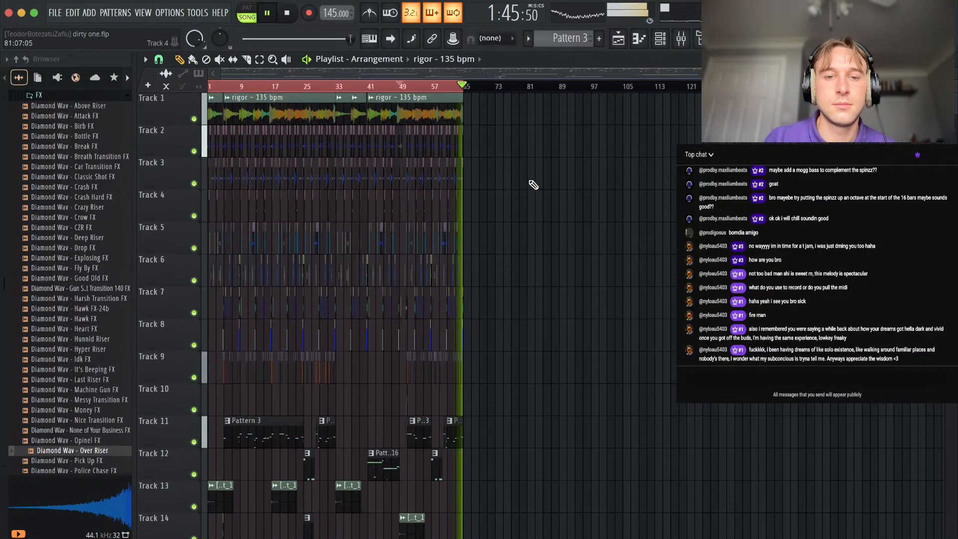
Shift the whole arrangement 8 bars later and add copies of the rigor - 135 bpm melody in the new intro.
key(ctrl+a)
drag(248, 114, 131, 113)
key(space)
right_click(224, 131)
scroll(224, 132, up, 4)
drag(246, 102, 292, 101)
click(215, 87)
scroll(280, 165, up, 3)
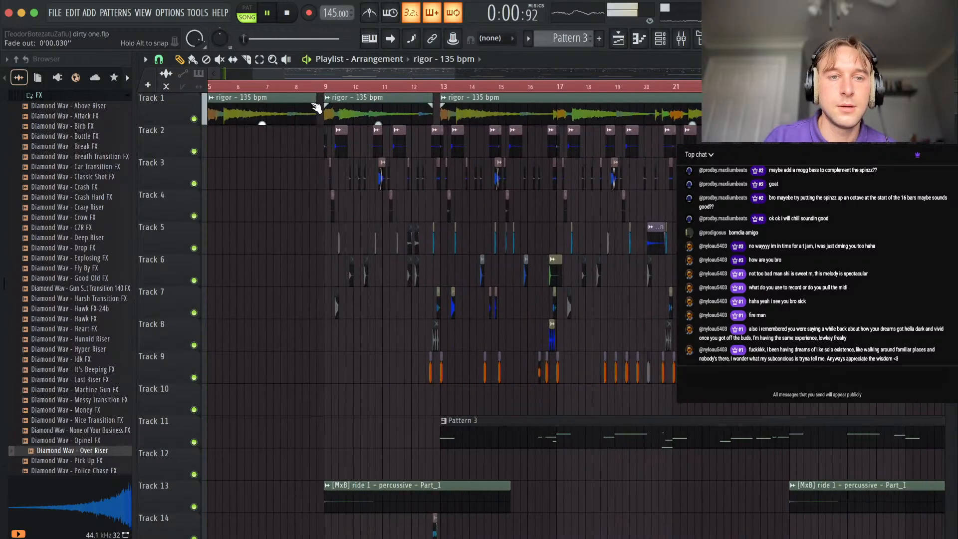
Play the new intro and slice the Fruity Parametric EQ 2 Mix level automation on Track 22 at bar 17.
key(space)
scroll(292, 172, down, 10)
scroll(292, 172, down, 3)
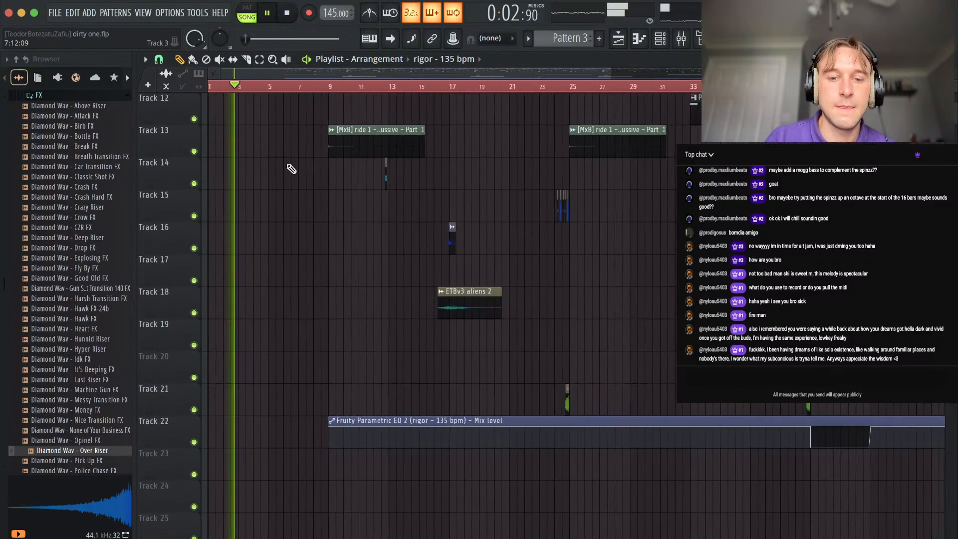
click(340, 430)
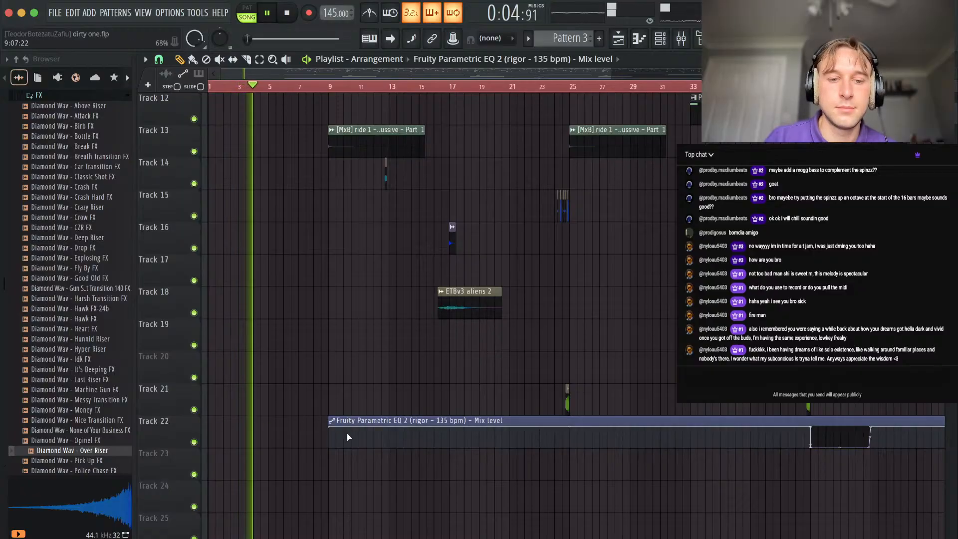
key(c)
click(457, 422)
key(p)
key(space)
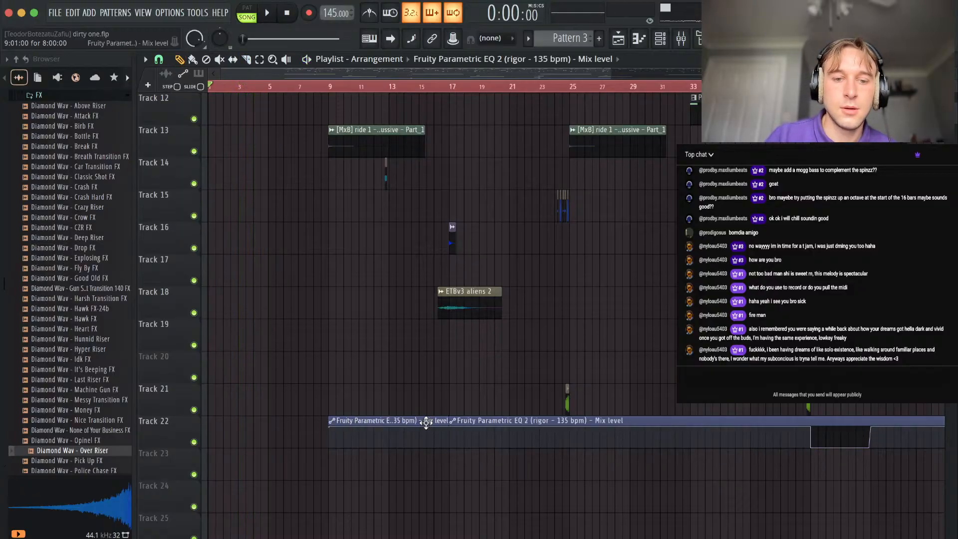
Extend the first Mix level automation piece back to bar 1, make it unique, and play from the start.
drag(426, 421, 235, 426)
right_click(213, 425)
click(237, 482)
key(space)
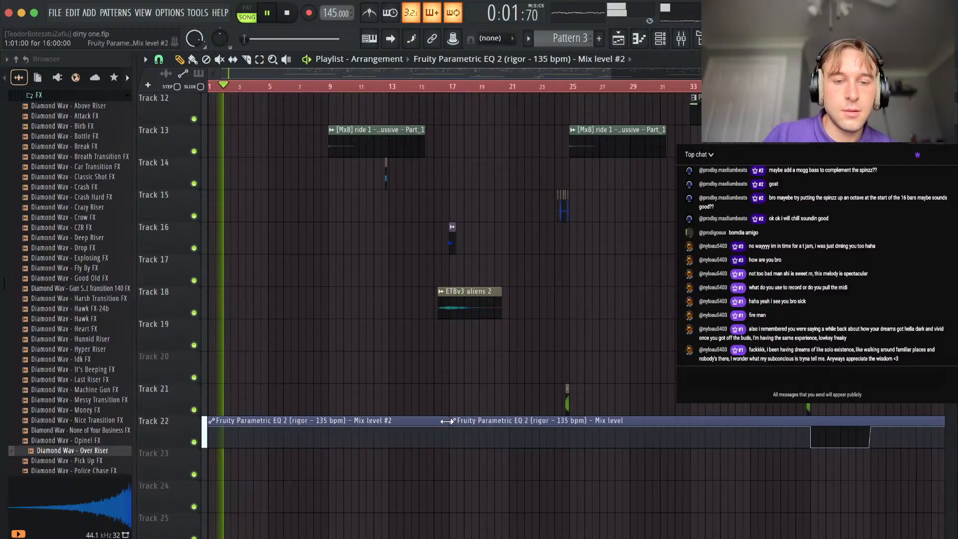
Stop playback and place the t.o this shit loud 148 bpm tag sample from the browser at bar 1 of Track 17.
scroll(284, 468, up, 3)
scroll(428, 473, down, 2)
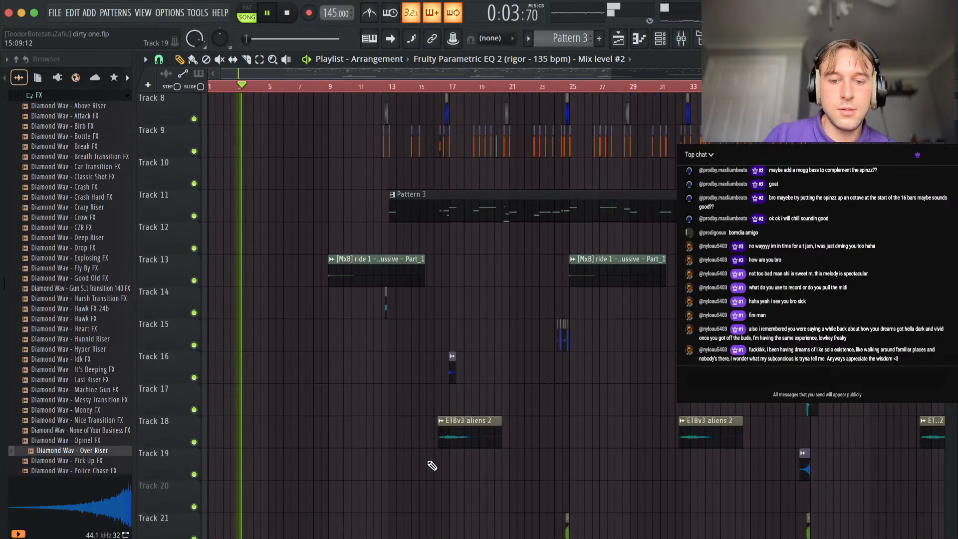
scroll(80, 339, up, 10)
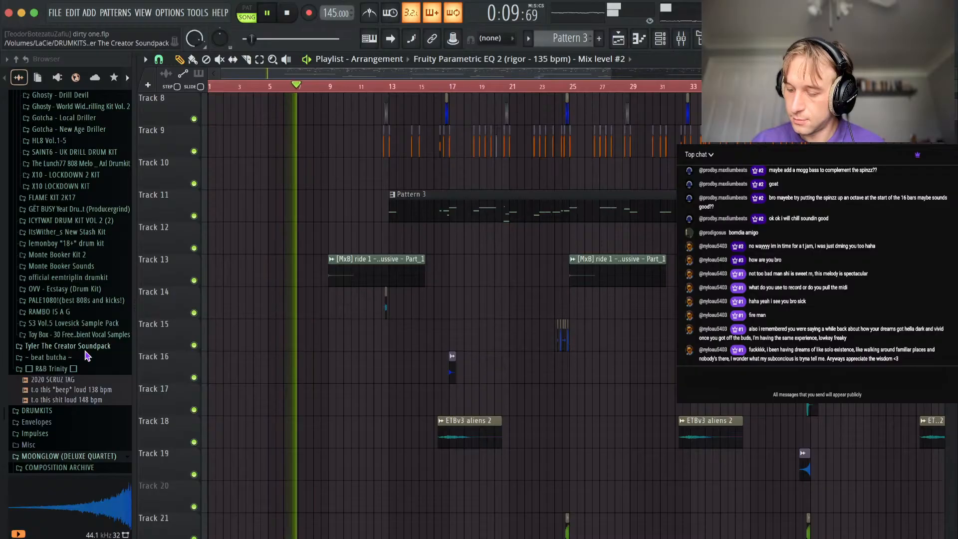
key(space)
drag(70, 400, 154, 402)
Set the project tempo to 148 without restretching the channels, and set the tag sample's time-stretching mode to Stretch.
double_click(271, 405)
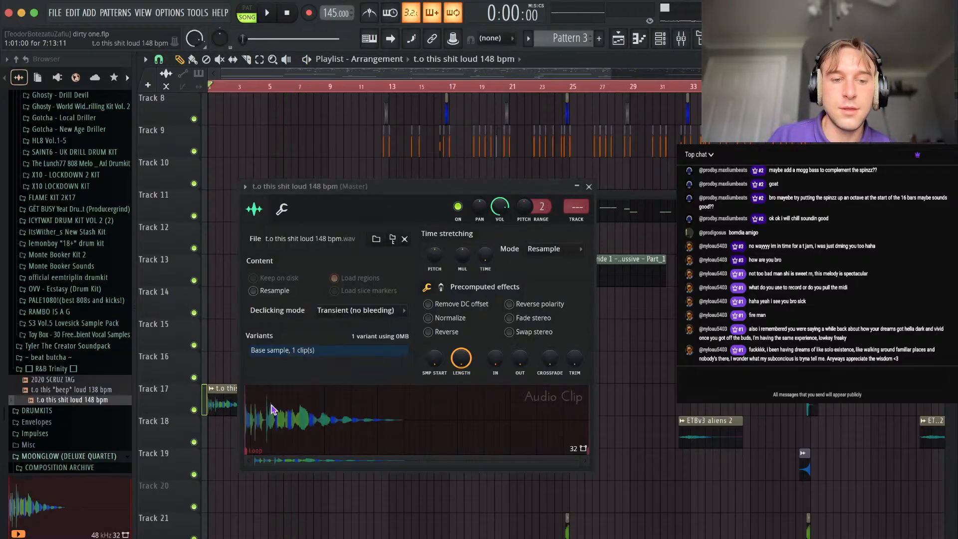
right_click(313, 175)
drag(334, 12, 335, 7)
click(554, 231)
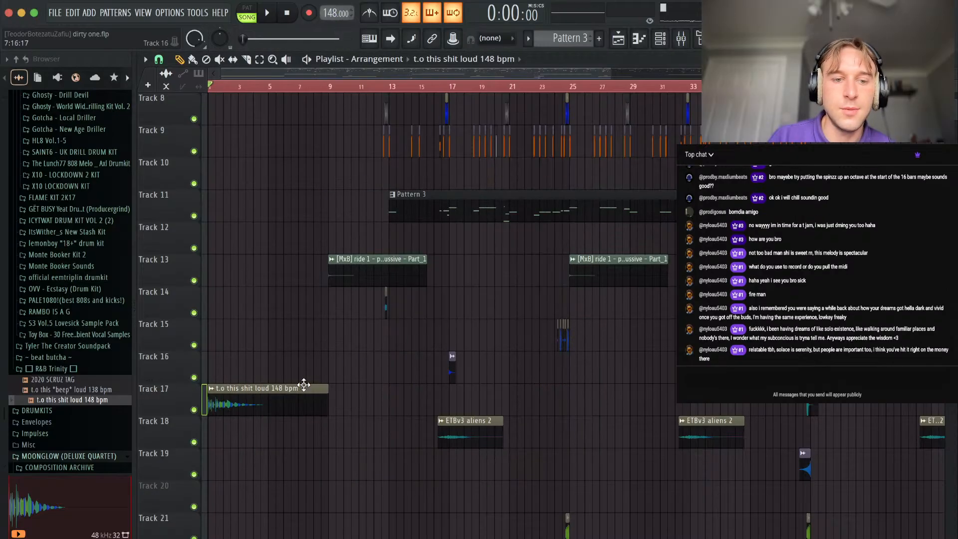
double_click(316, 387)
click(563, 248)
click(548, 286)
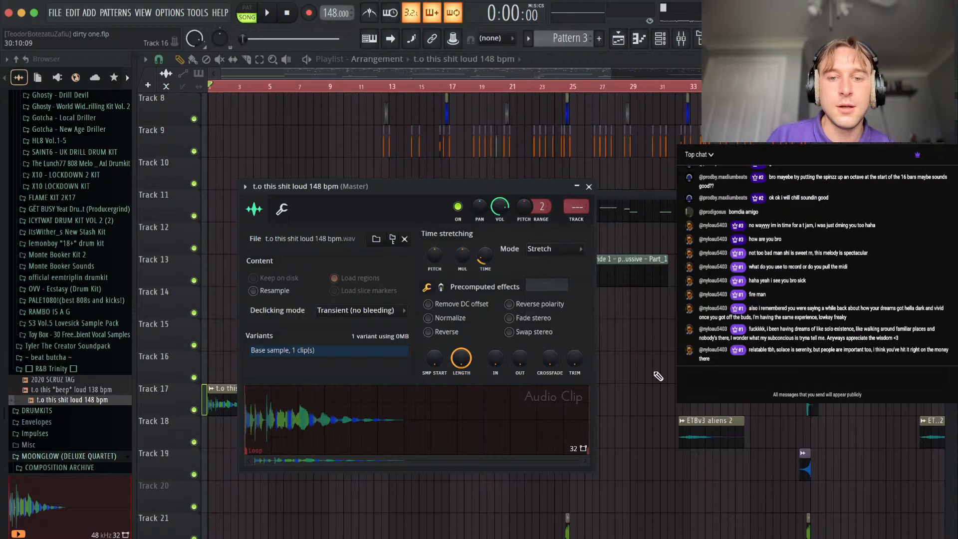
Set the project tempo back to 145 and restretch all channels.
right_click(657, 377)
drag(335, 13, 335, 20)
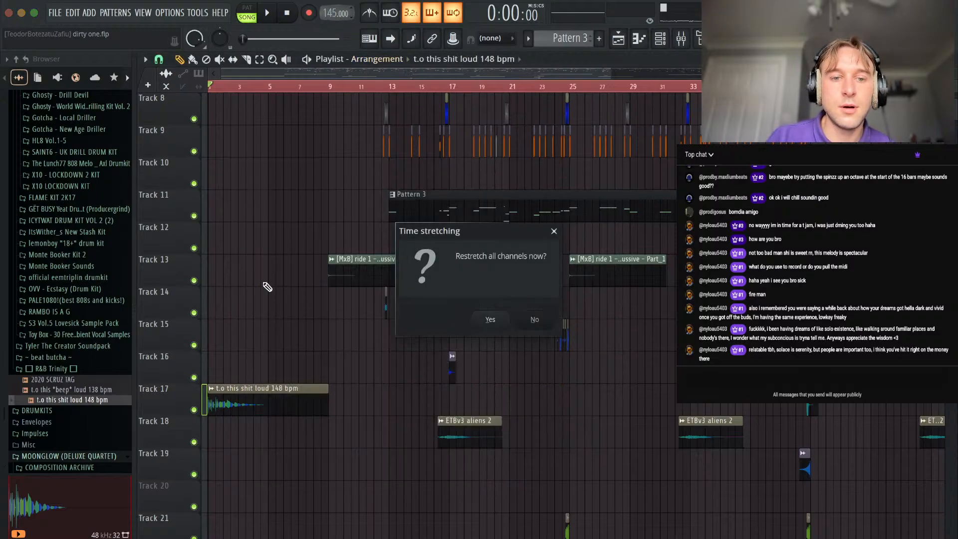
click(487, 317)
Move the t.o this shit loud 148 bpm clip to bar 7 and lower its channel volume to 40%.
drag(244, 400, 334, 400)
double_click(333, 398)
drag(498, 210, 498, 230)
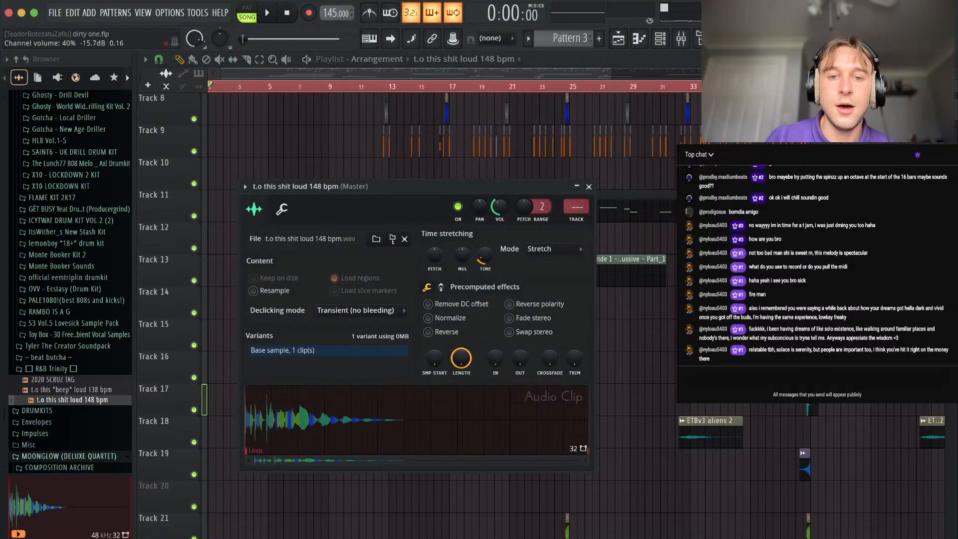
right_click(304, 158)
double_click(346, 388)
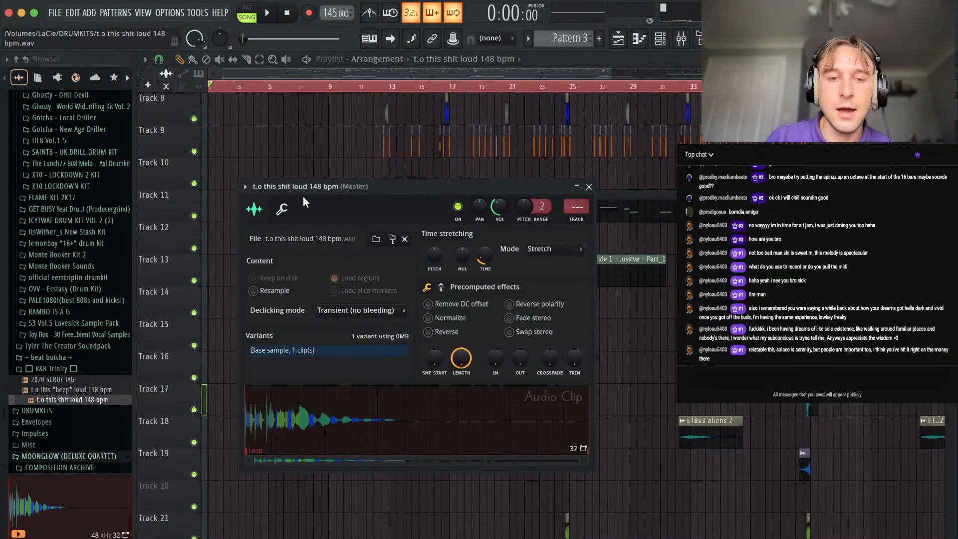
right_click(288, 155)
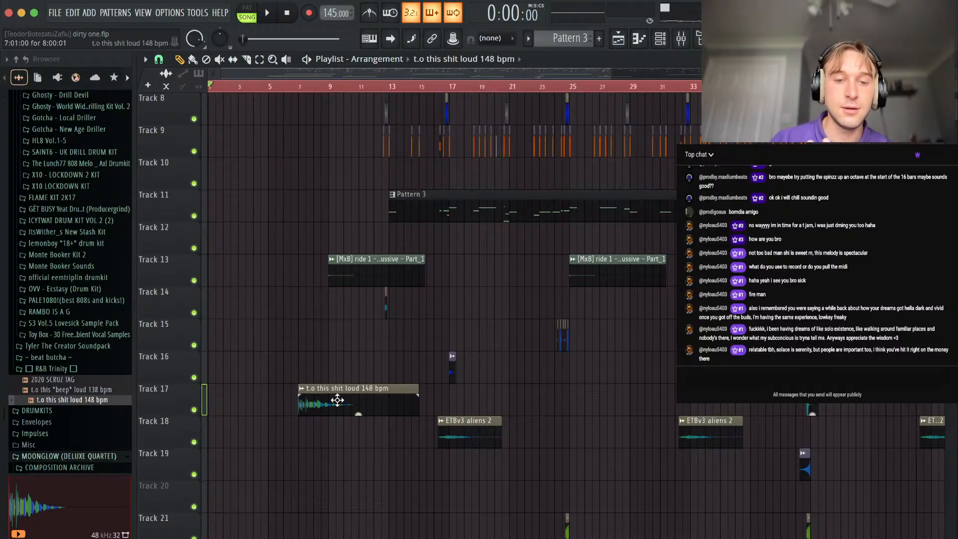
Move the tag clip down from Track 17 to the empty Track 20, keeping it at bar 7.
drag(334, 399, 333, 464)
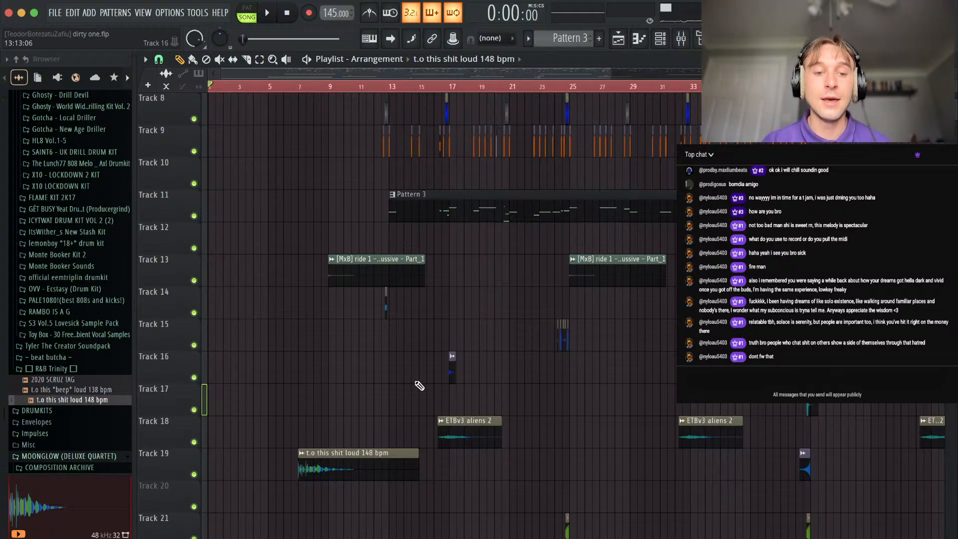
ctrl+scroll(427, 387, down, 4)
drag(274, 467, 276, 499)
Route the tag sample's channel to mixer track 26.
double_click(276, 499)
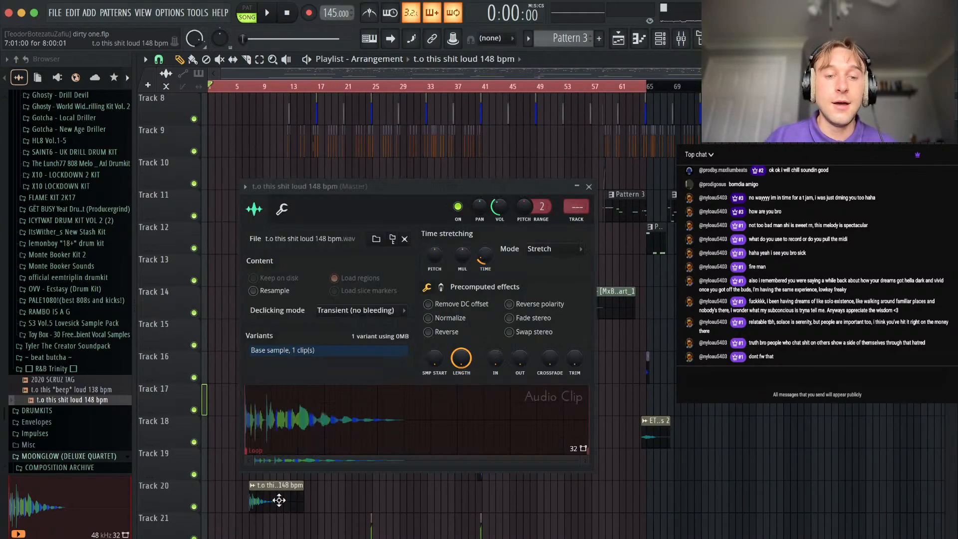
click(578, 220)
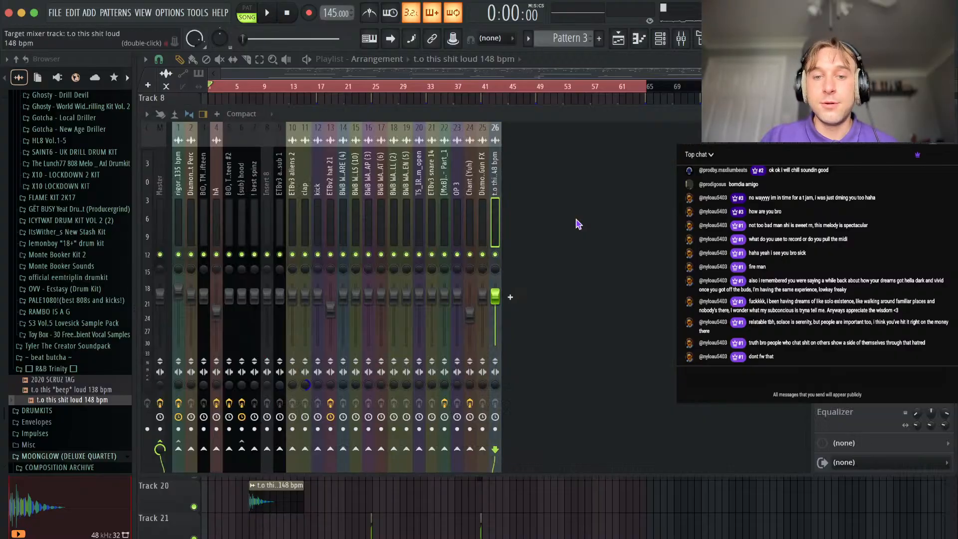
key(Escape)
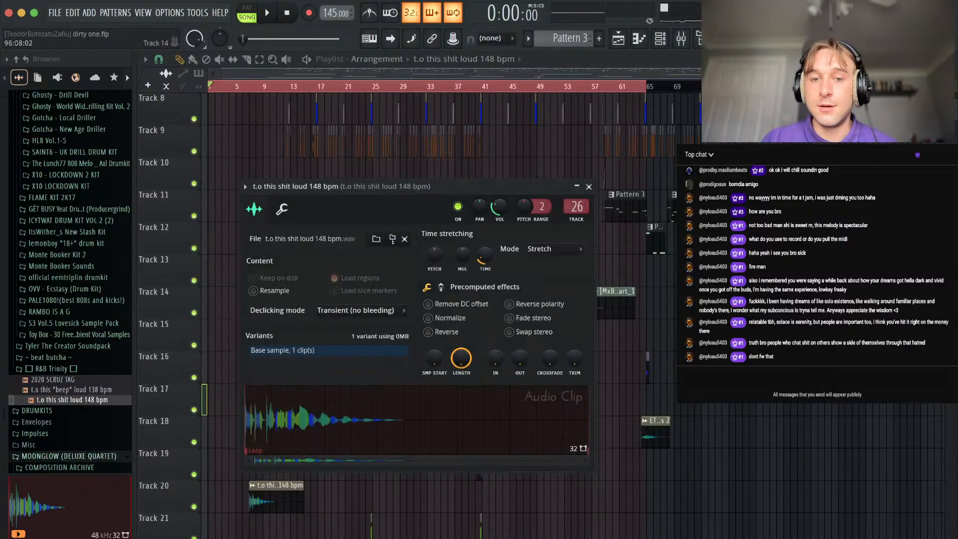
key(Escape)
Add a second tag clip at bar 73 on Track 20 and extend the playlist's timeline selection from bar 65 to bar 73.
drag(698, 485, 721, 496)
scroll(720, 491, up, 7)
scroll(720, 491, right, 1)
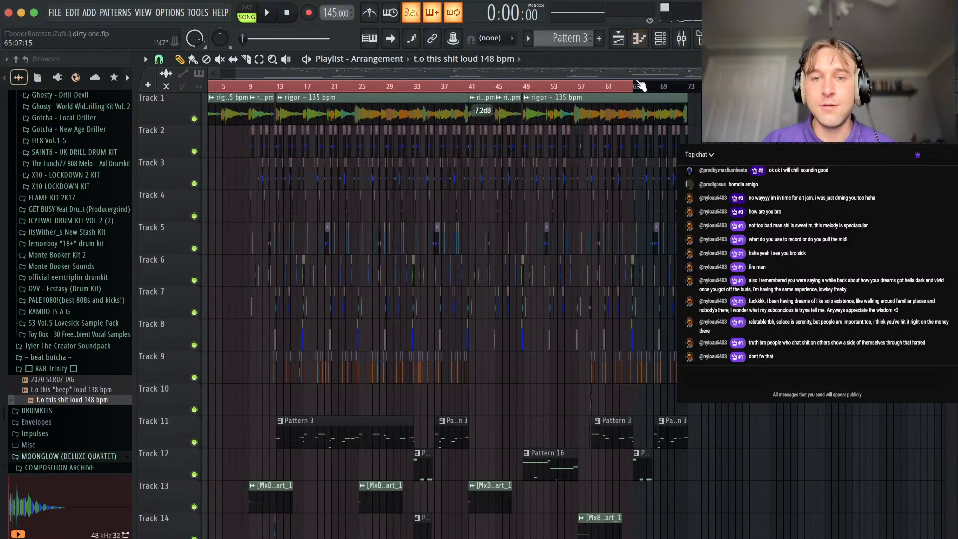
key(ctrl+a)
ctrl+click(712, 135)
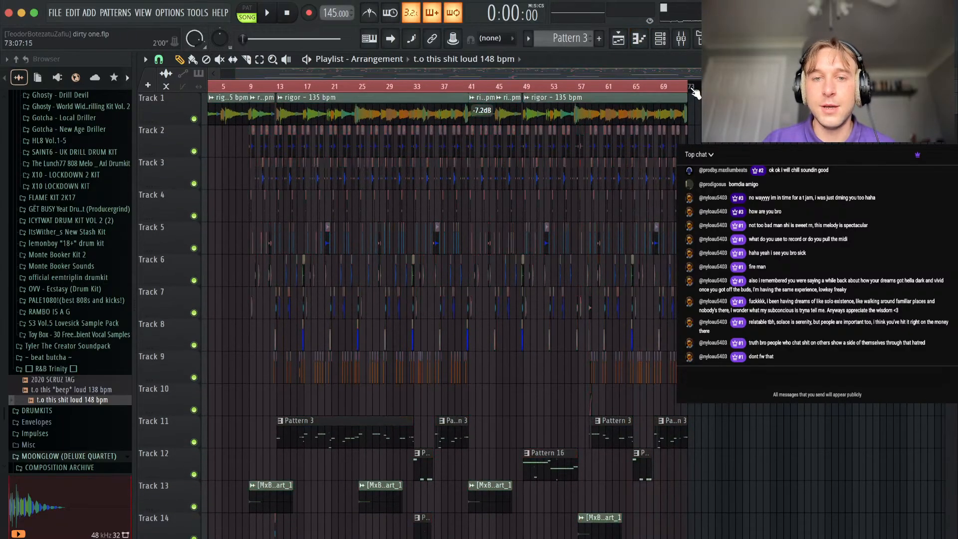
key(ctrl+a)
Add a rigor - 135 bpm melody clip at bar 73 on Track 1 as an outro, directly after the preceding melody clip.
ctrl+click(787, 111)
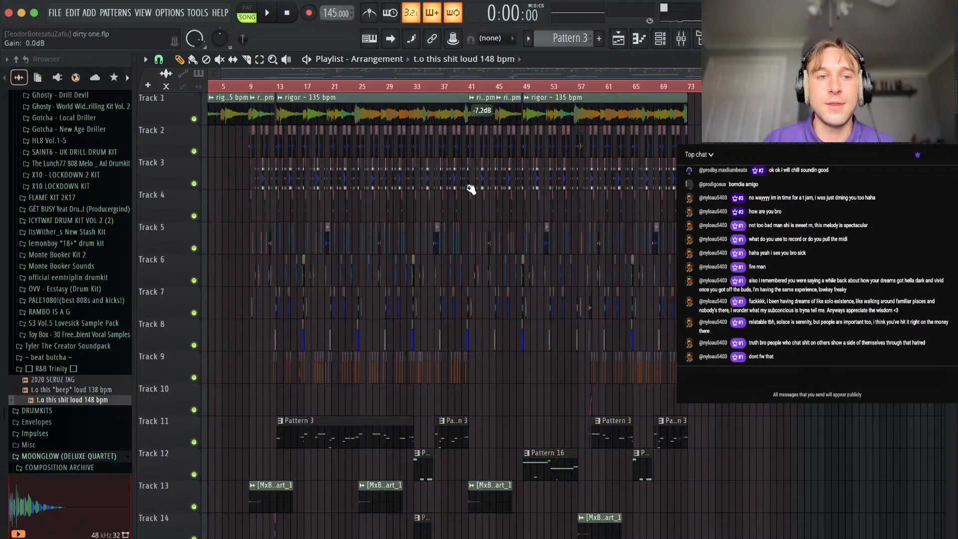
scroll(473, 189, left, 1)
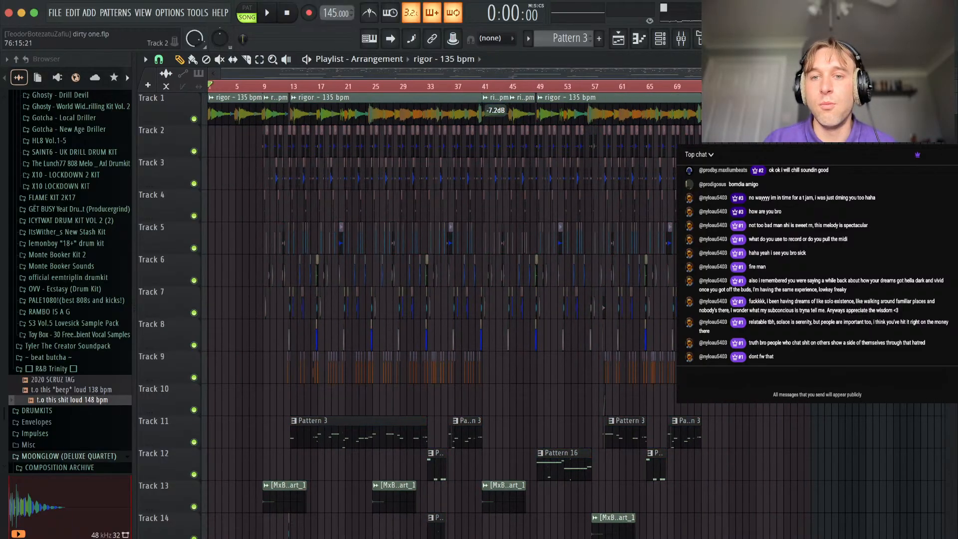
scroll(731, 134, up, 4)
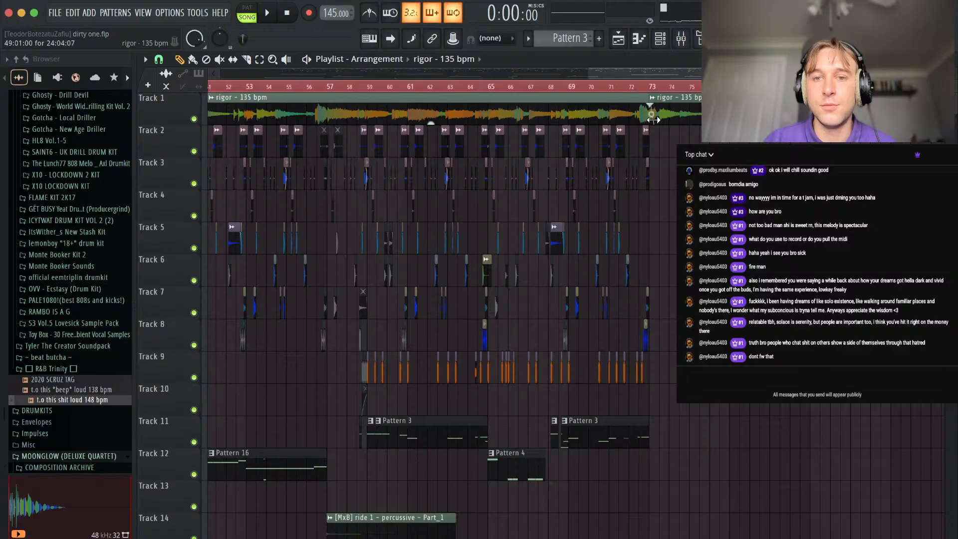
scroll(650, 120, up, 4)
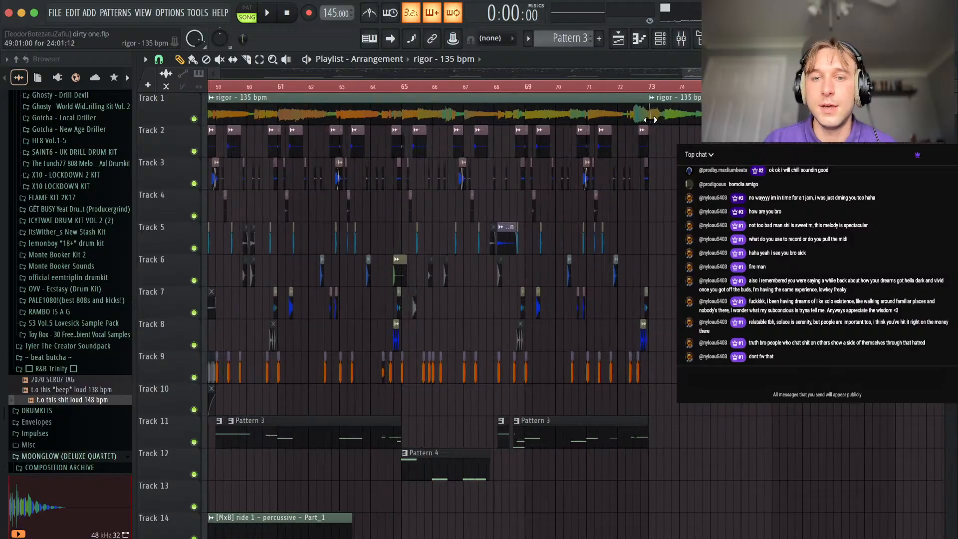
scroll(666, 165, down, 3)
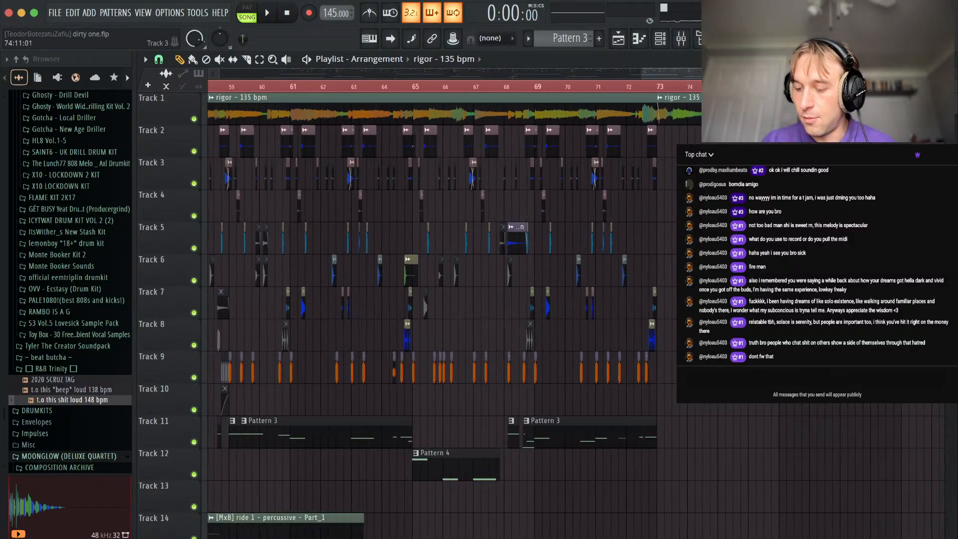
scroll(658, 113, down, 5)
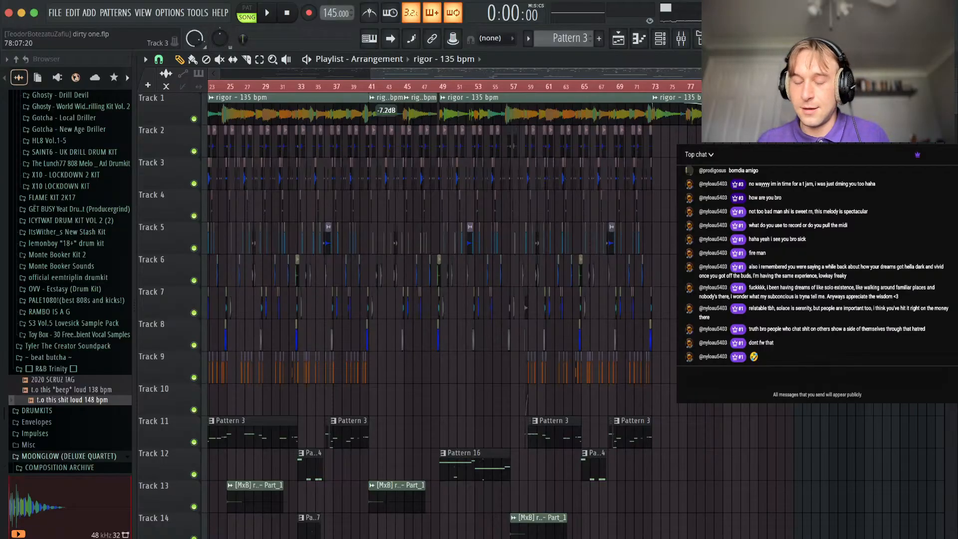
Select all clips from Track 11 downwards and move them up one track to fill the empty Track 10.
scroll(455, 315, left, 5)
scroll(455, 314, down, 1)
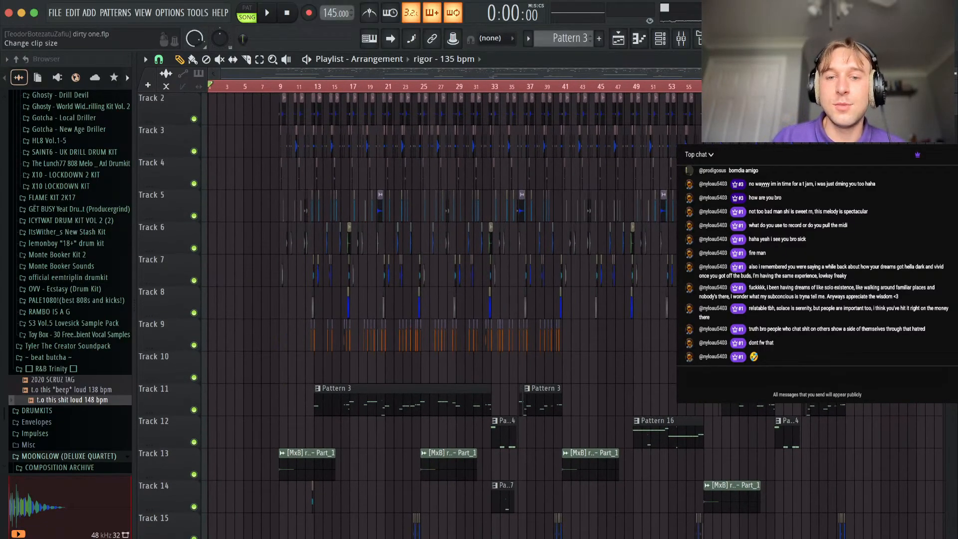
scroll(454, 334, down, 4)
scroll(875, 171, down, 2)
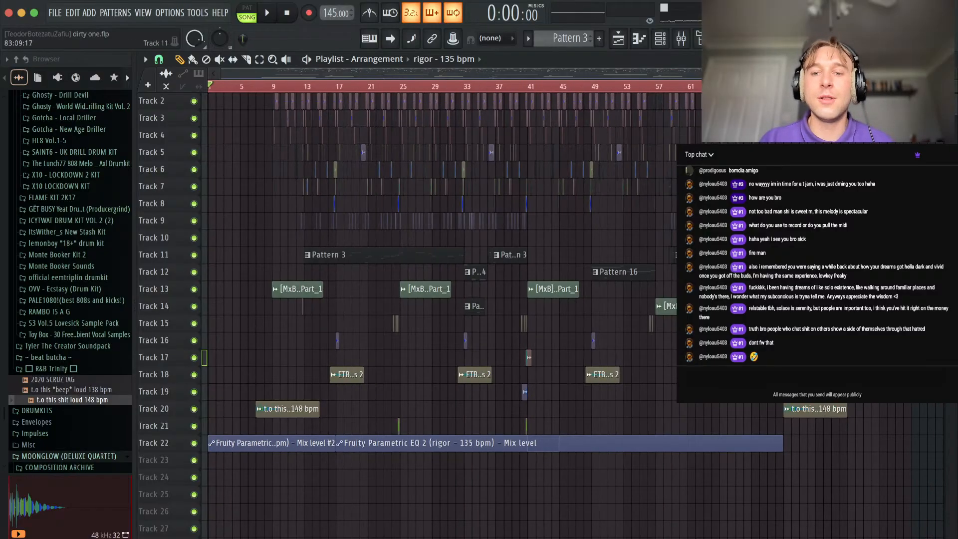
drag(867, 255, 203, 538)
key(shift+Up)
click(403, 485)
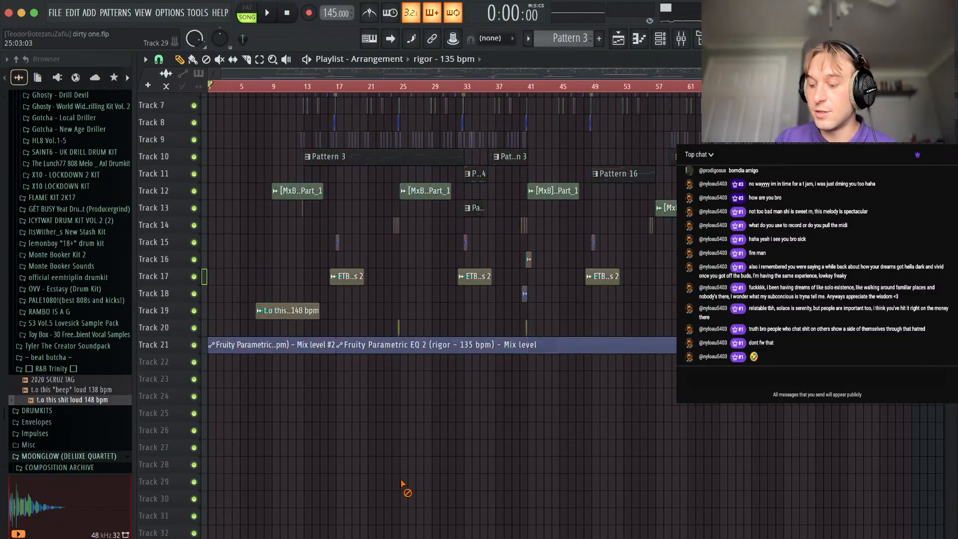
scroll(396, 391, up, 3)
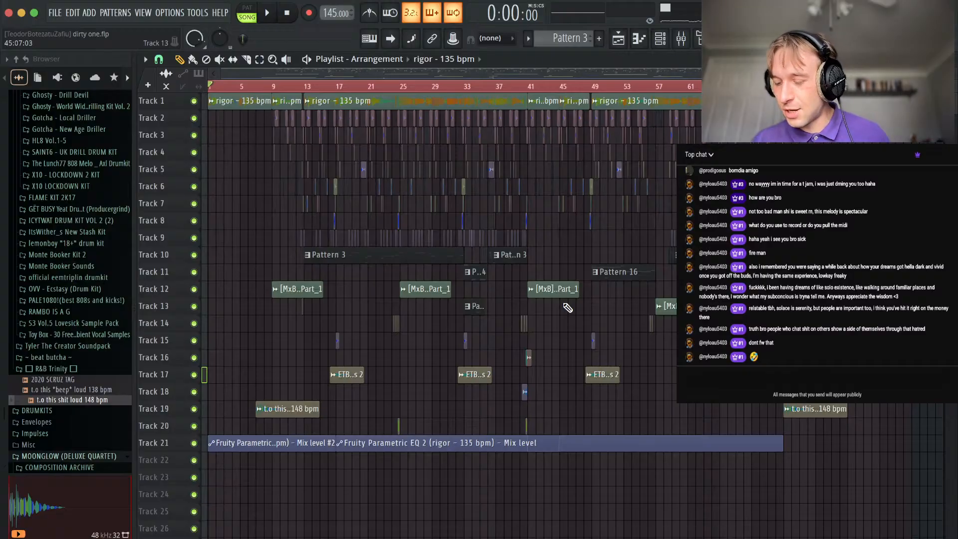
Play the arrangement from the start and review how the intro, the tag and the EQ automation lead into the drums up to bar 19.
mouse_move(956, 68)
mouse_down()
mouse_move(956, 90)
mouse_move(956, 75)
mouse_up()
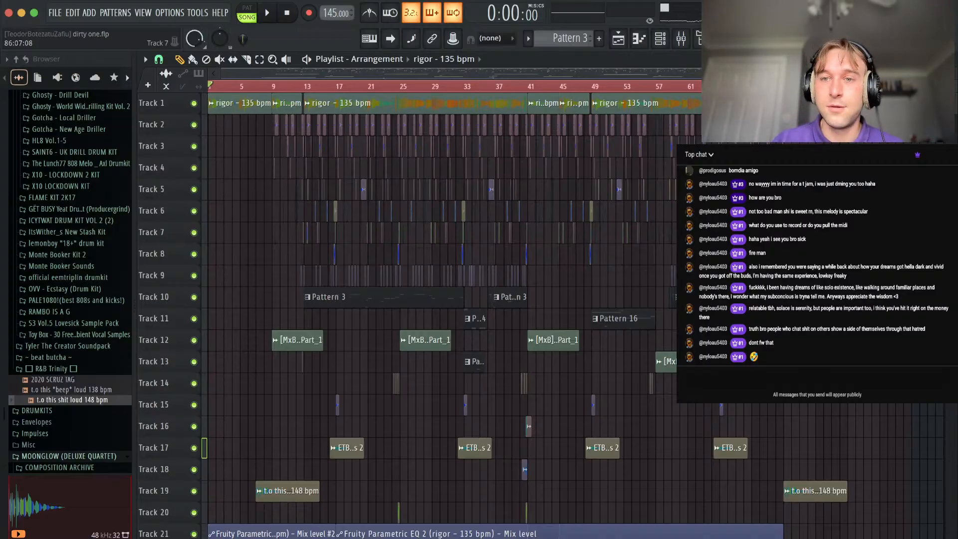
key(space)
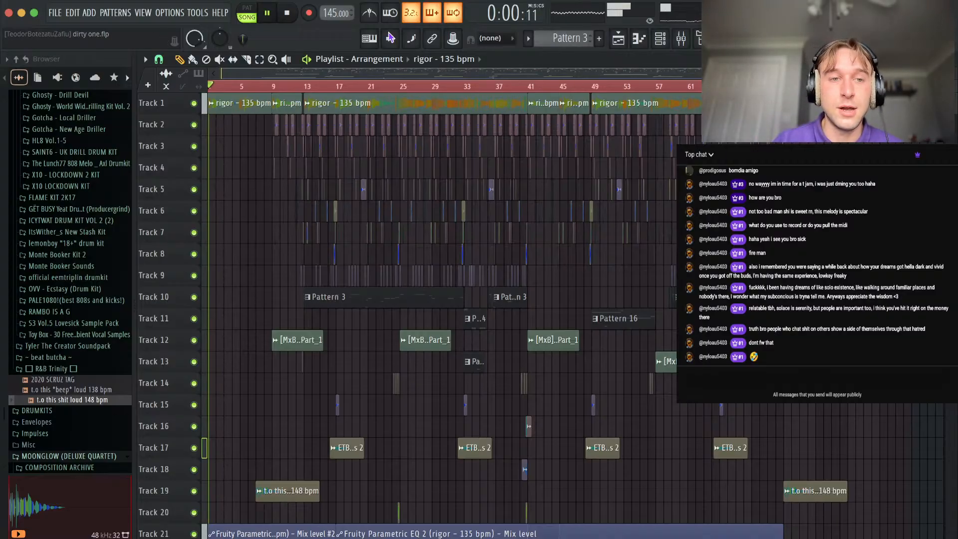
mouse_move(955, 74)
mouse_down()
mouse_move(956, 85)
mouse_move(956, 64)
mouse_up()
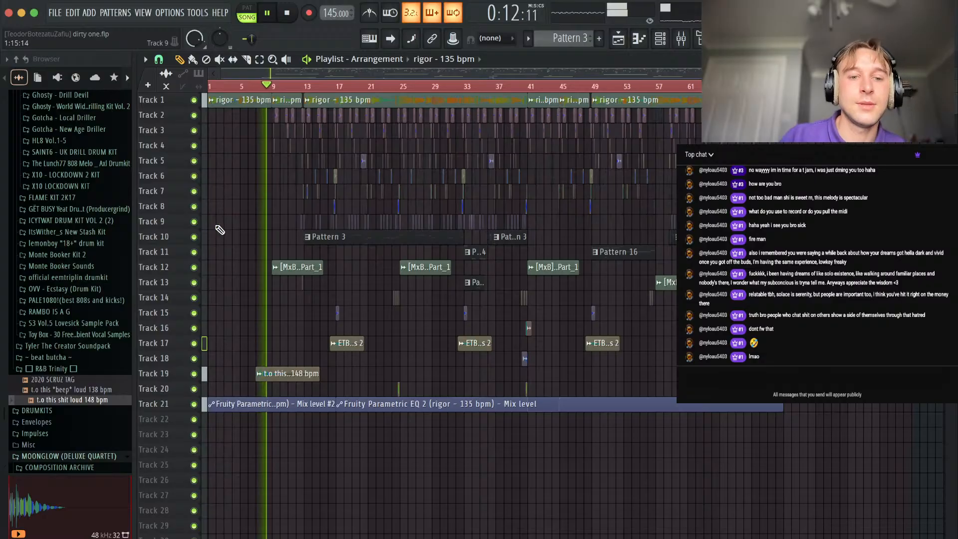
scroll(219, 229, up, 6)
scroll(362, 231, down, 3)
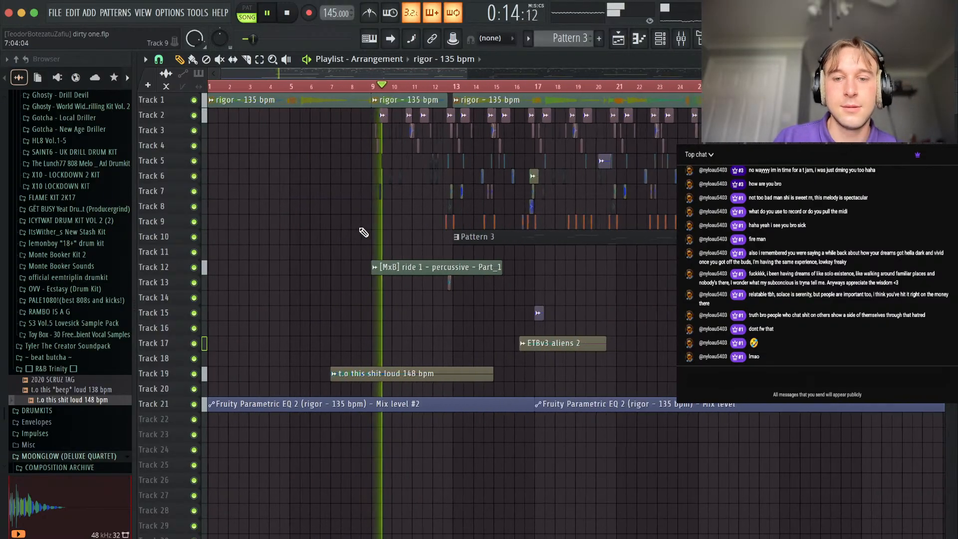
scroll(557, 307, down, 2)
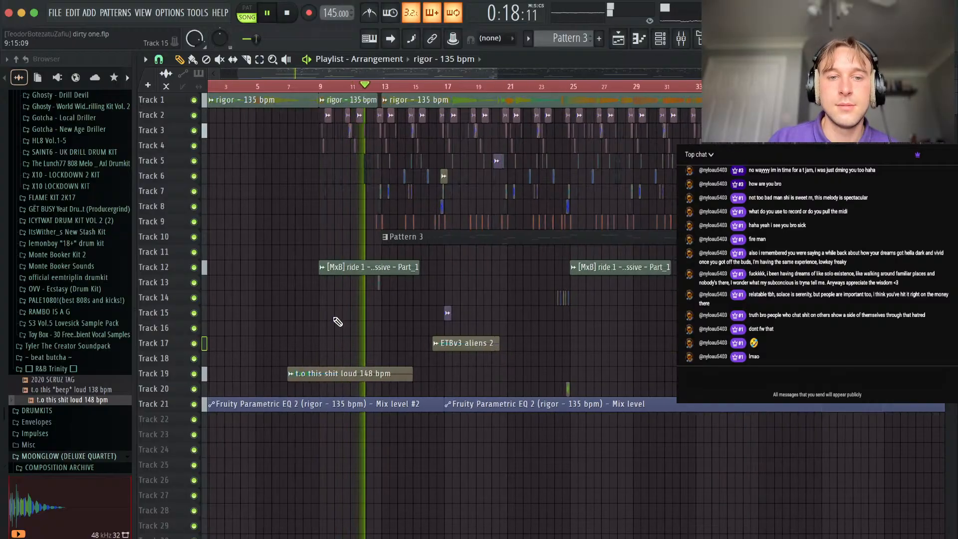
scroll(336, 322, up, 3)
scroll(407, 257, up, 3)
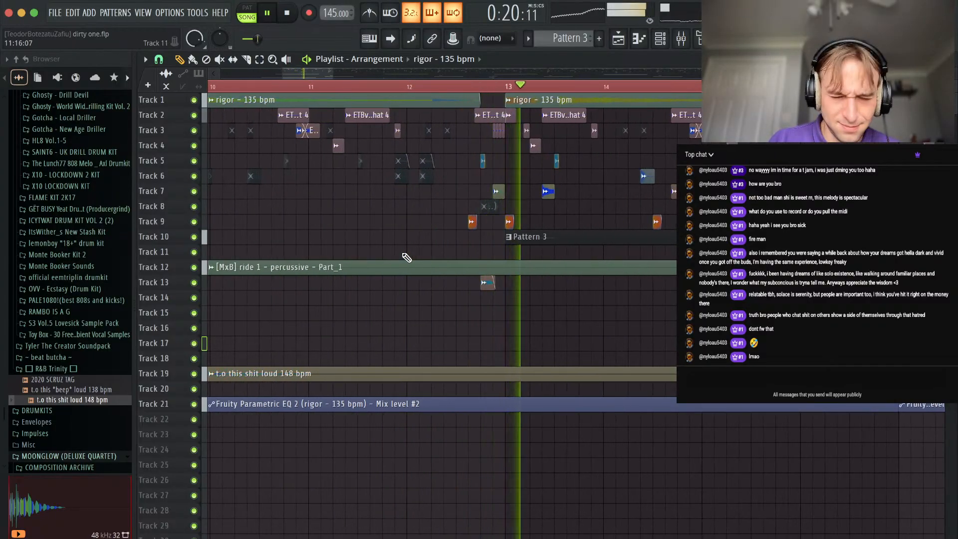
scroll(428, 280, down, 5)
scroll(359, 261, down, 4)
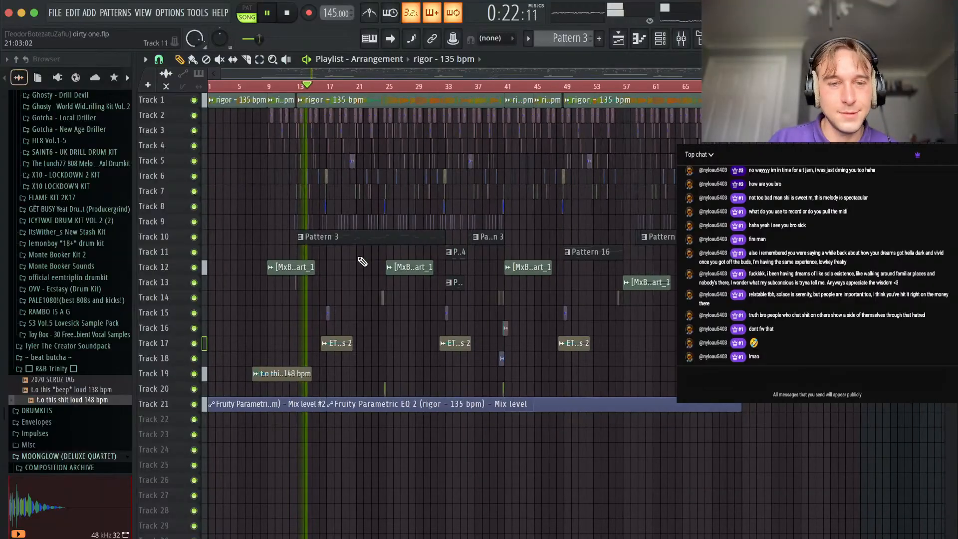
scroll(277, 267, up, 5)
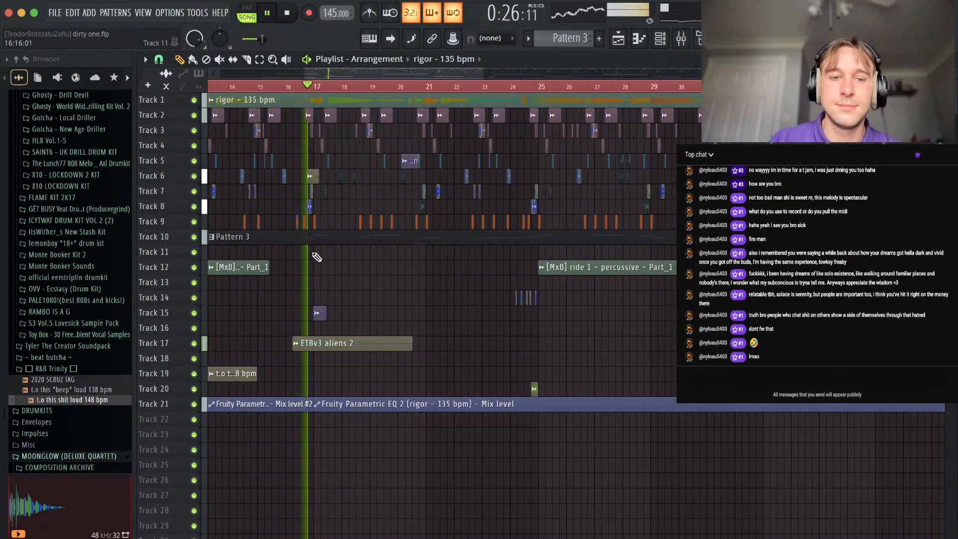
scroll(304, 254, up, 6)
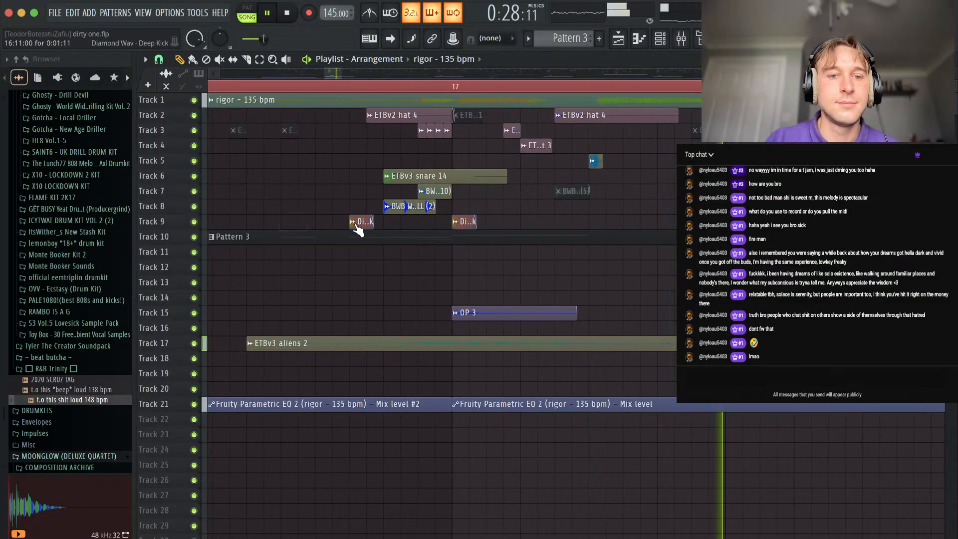
scroll(578, 325, down, 3)
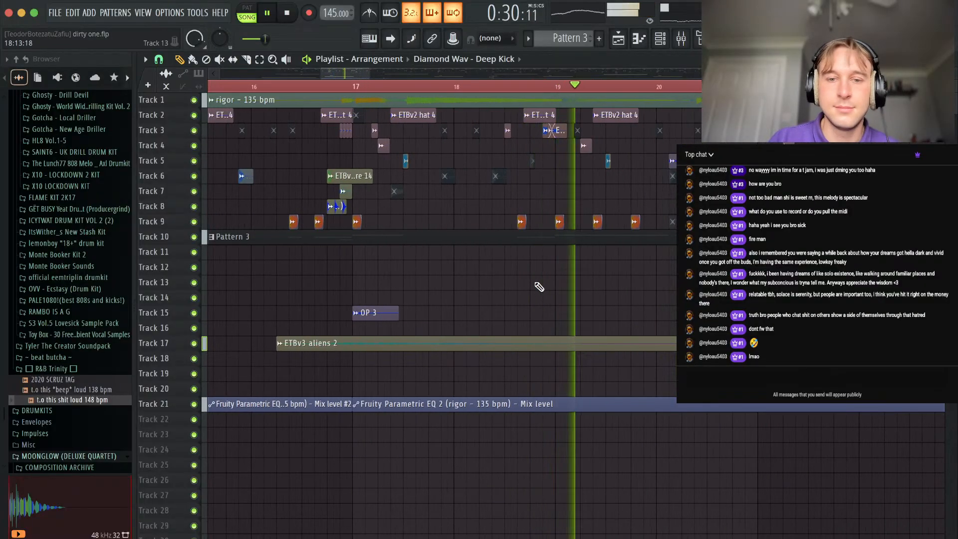
Stop playback and route the Diamond Wav - Over Riser channel to free mixer track 27.
key(space)
click(665, 43)
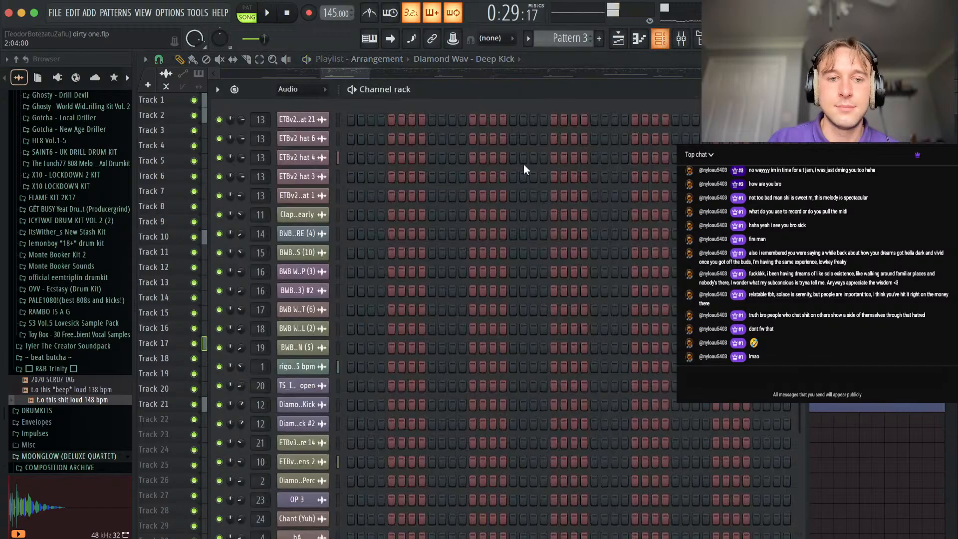
key(space)
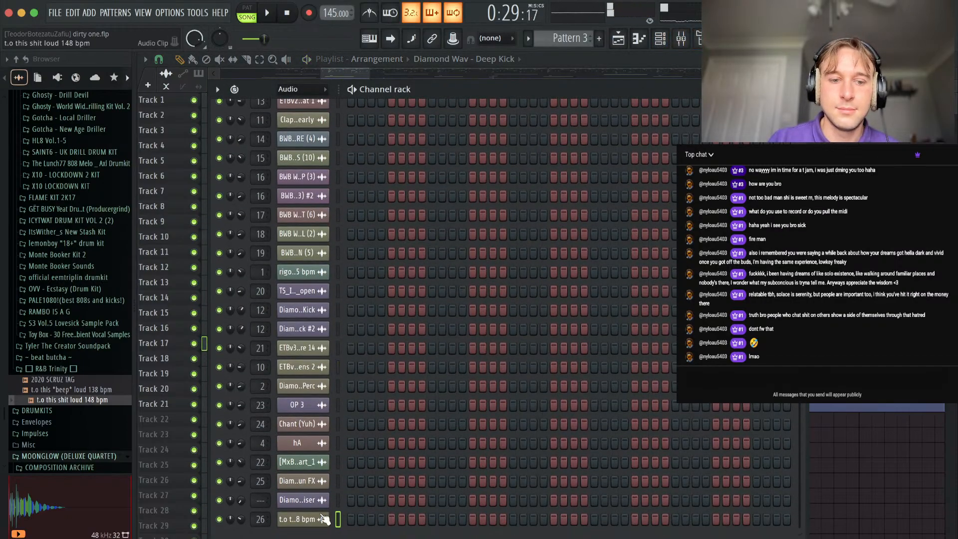
click(297, 500)
key(ctrl+l)
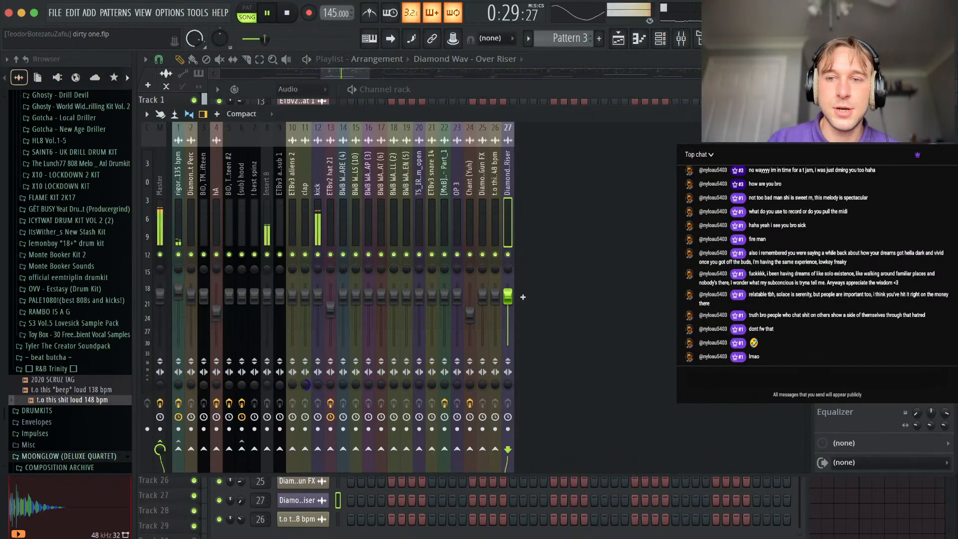
Add the FabFilter Saturn 2 effect to mixer track Insert 8 and raise its Band 1 Drive to about 37%.
click(269, 209)
key(space)
click(823, 148)
mouse_move(844, 167)
click(49, 16)
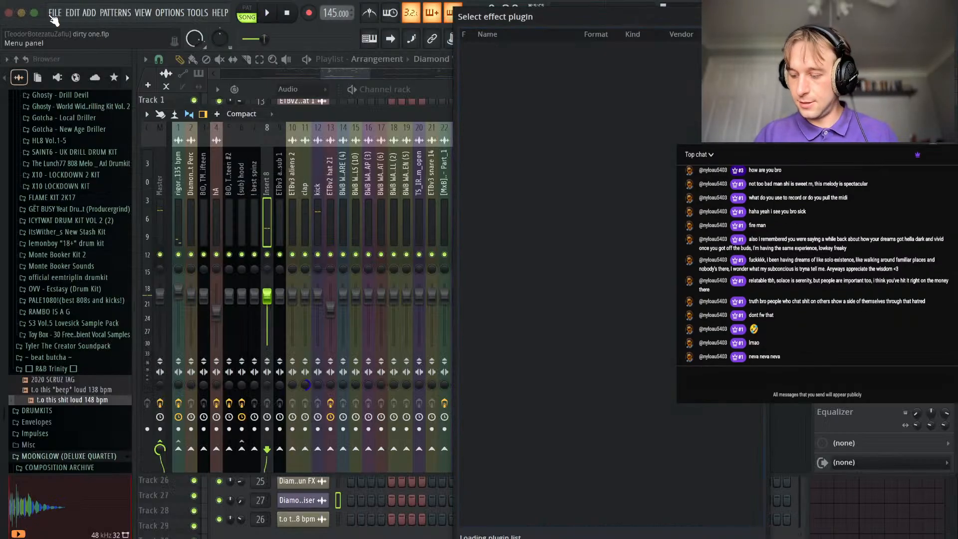
key(BackSpace)
key(BackSpace)
text(urn)
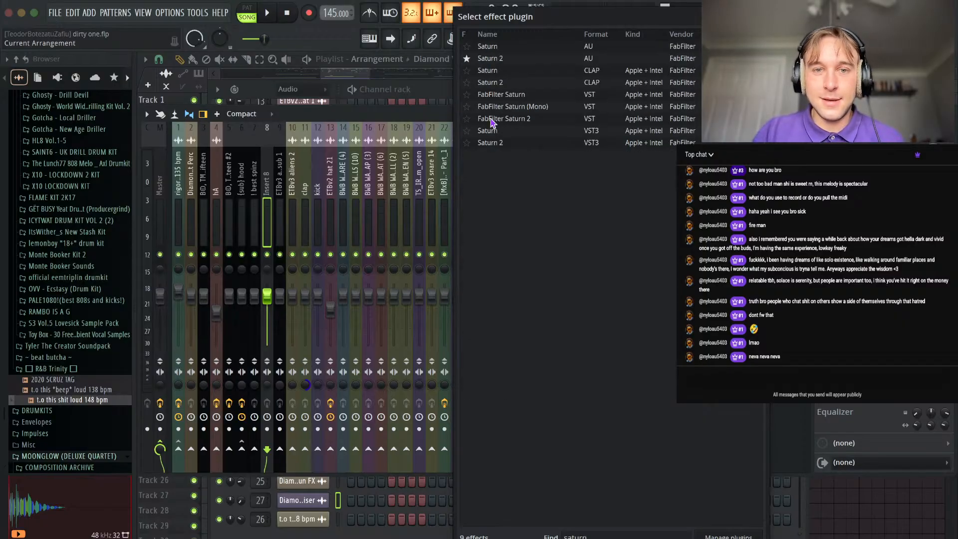
double_click(503, 59)
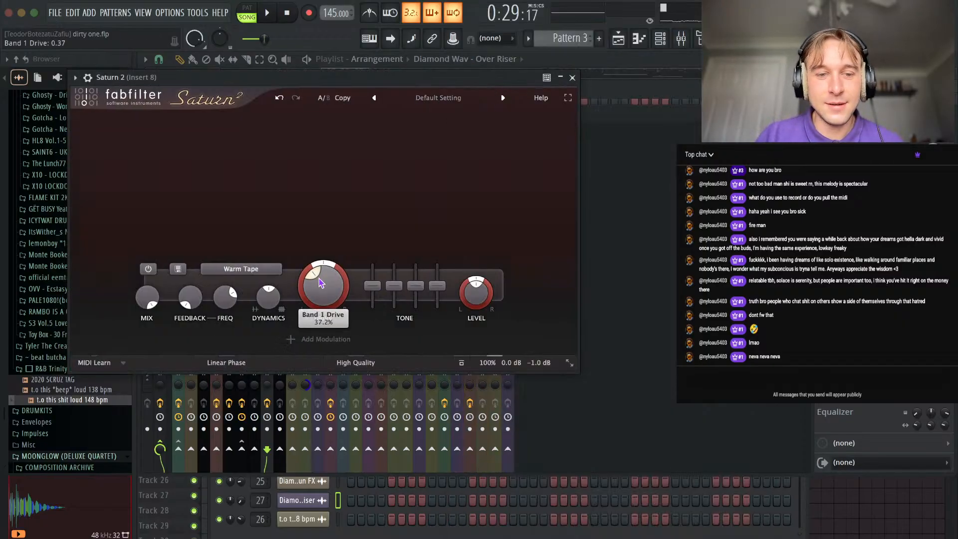
key(space)
click(572, 77)
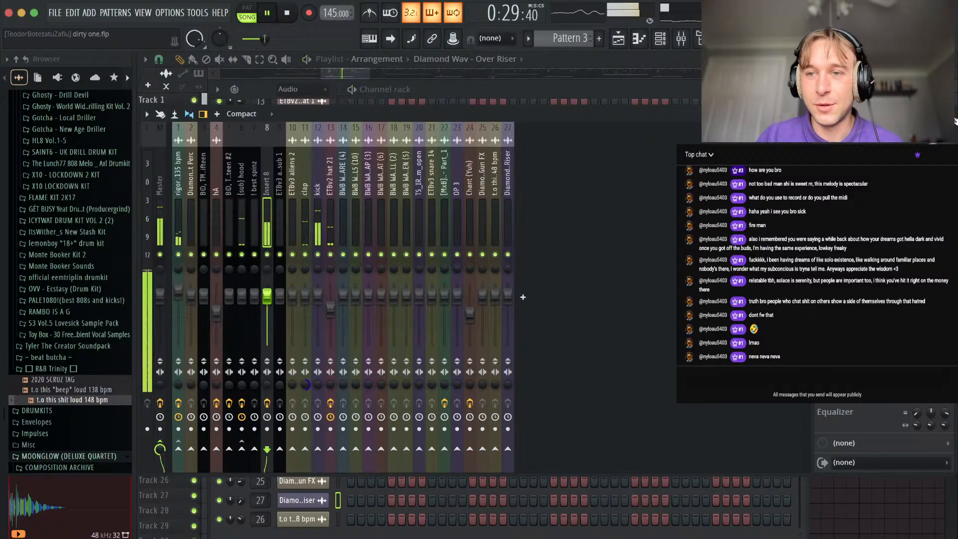
Return to the playlist and listen from about bar 18 to bar 27, reviewing the drums with the saturated bass.
click(947, 114)
click(795, 89)
click(557, 154)
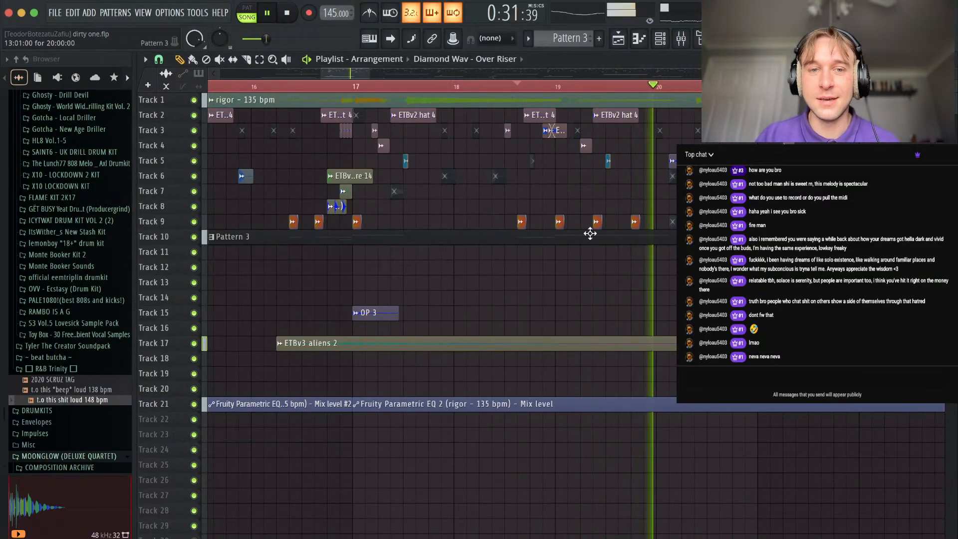
scroll(590, 233, down, 5)
drag(955, 91, 955, 59)
scroll(550, 293, down, 5)
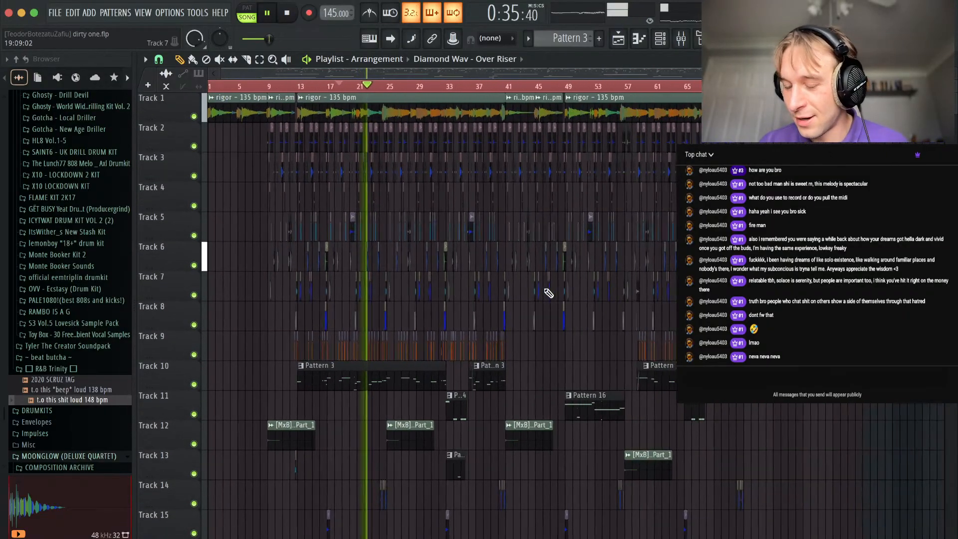
scroll(549, 293, down, 3)
scroll(368, 186, up, 2)
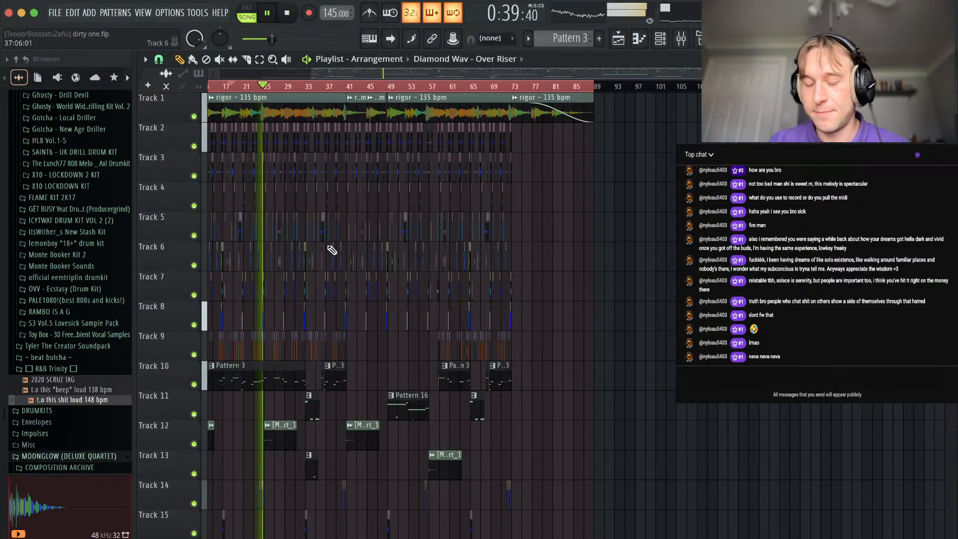
scroll(250, 269, up, 5)
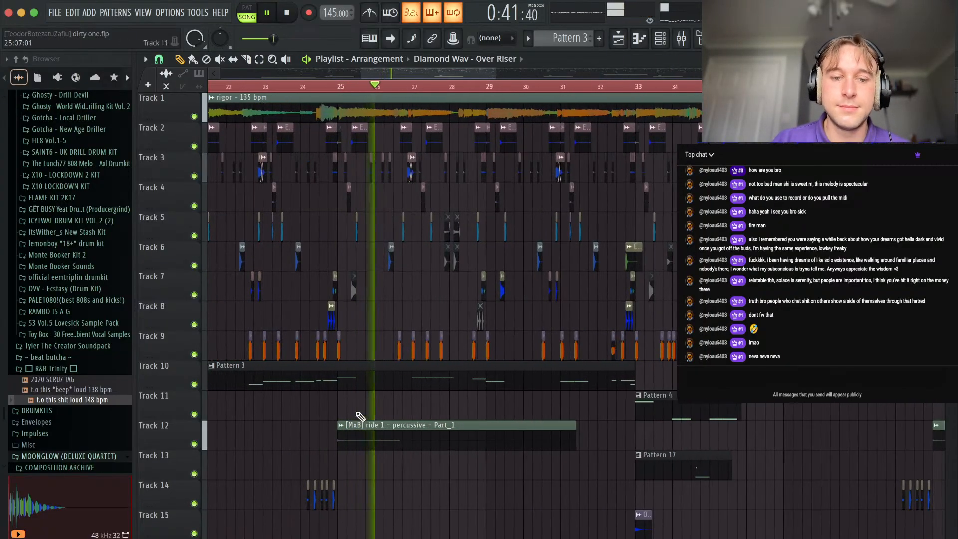
scroll(366, 371, up, 2)
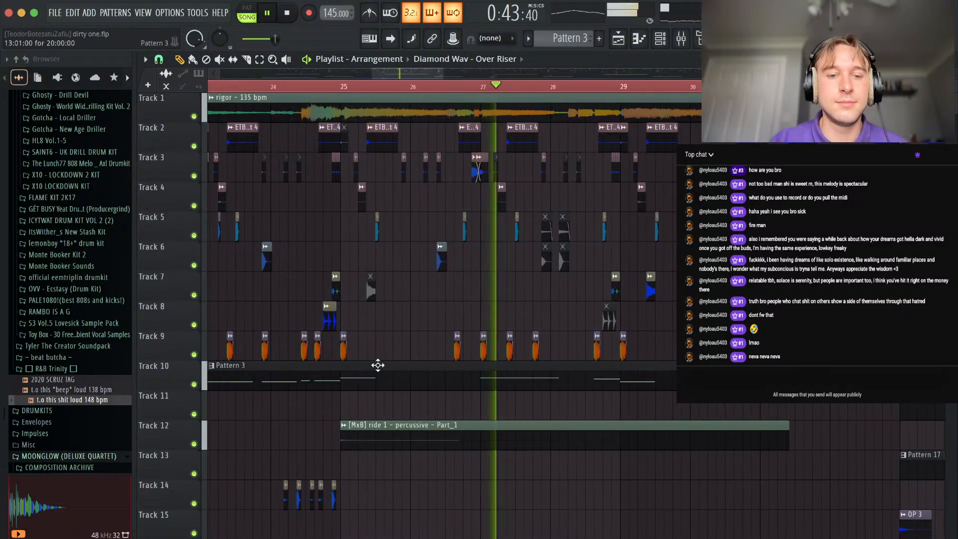
key(space)
Move the Diamond Wav - Over Riser clip at bar 36 to Track 12.
scroll(366, 371, down, 6)
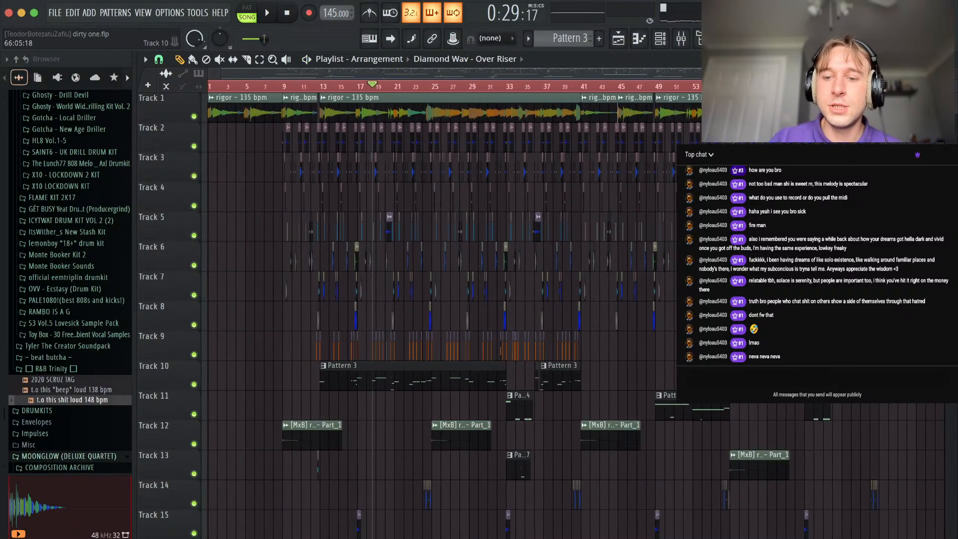
scroll(819, 377, down, 1)
drag(819, 377, 225, 372)
drag(821, 405, 745, 404)
drag(543, 410, 459, 407)
click(505, 442)
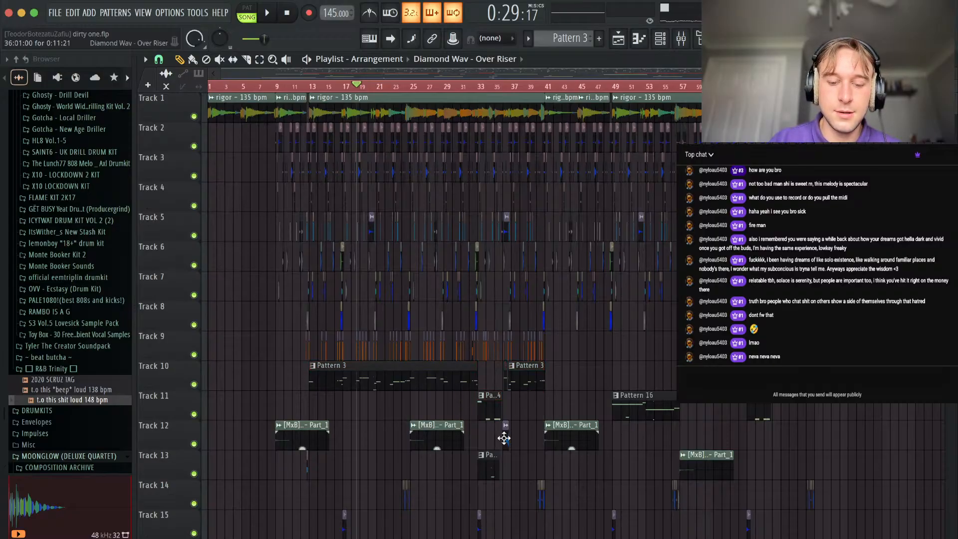
Try to merge the 808 pattern clips on Tracks 10 and 11, and check Pattern 4's notes in the piano roll.
key(super+g)
click(601, 234)
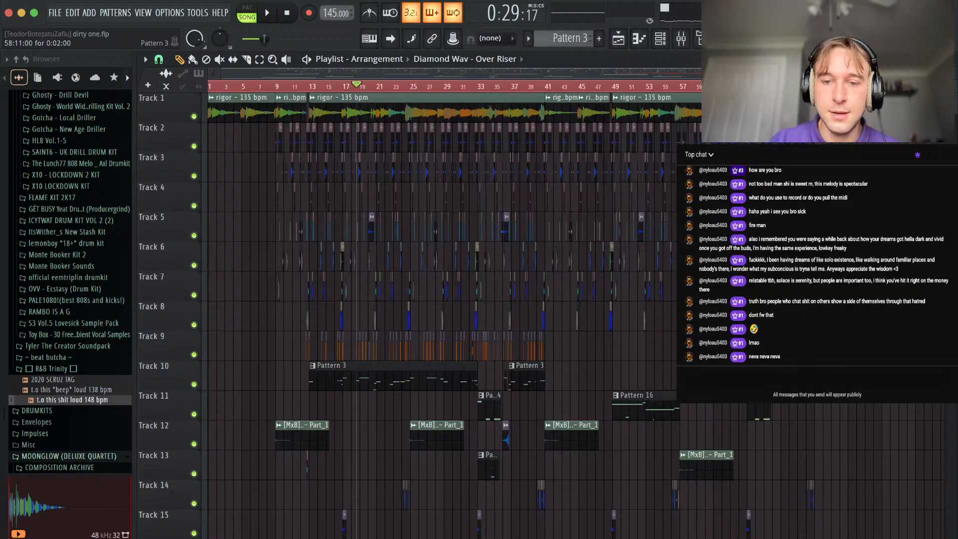
drag(579, 381, 257, 386)
drag(505, 403, 404, 404)
key(super+g)
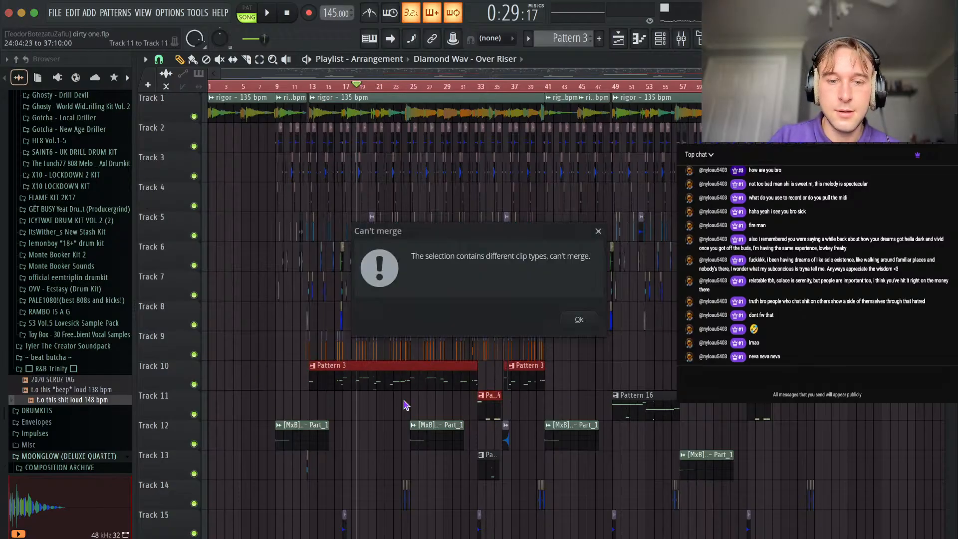
click(578, 321)
double_click(490, 408)
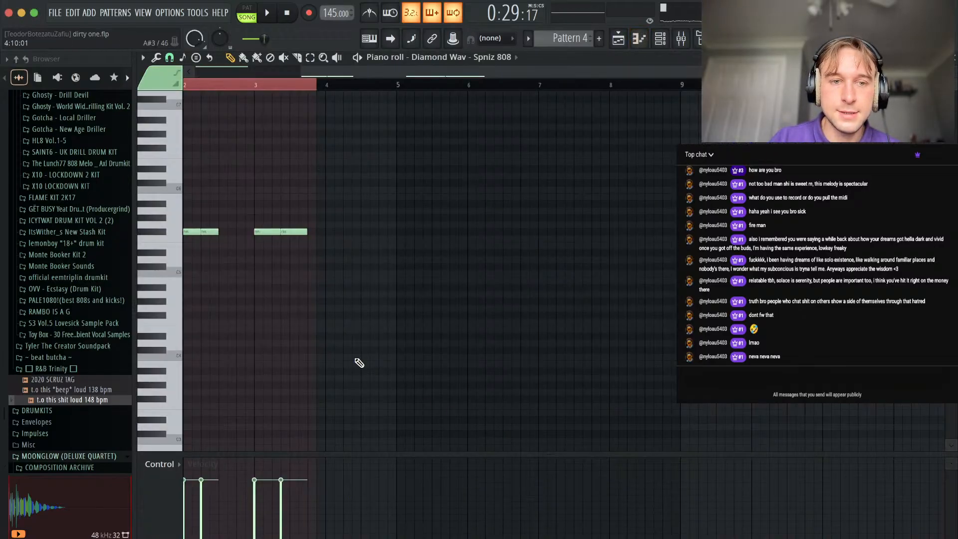
key(Escape)
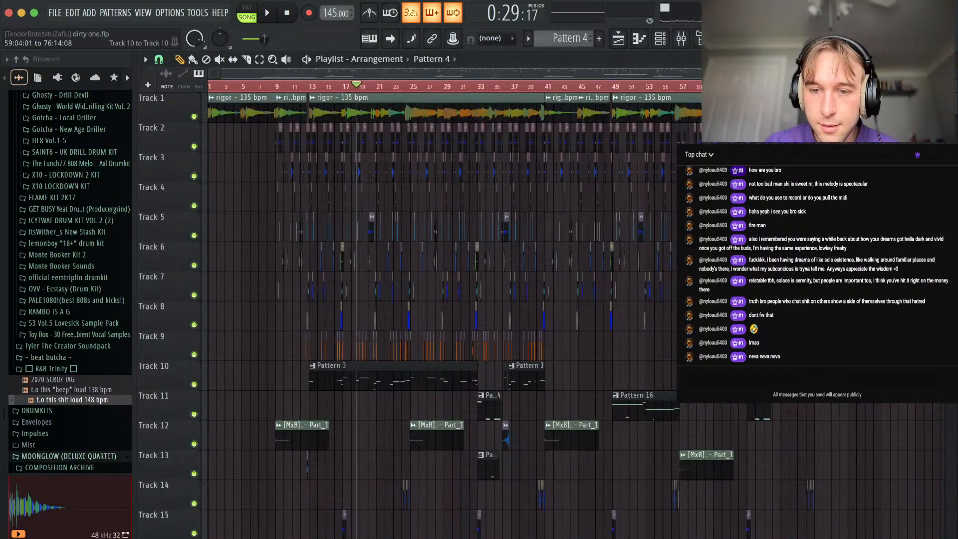
Merge the 808 pattern clips on Tracks 10 and 11, except Pattern 16 at bar 49, into one clip starting at bar 13.
scroll(709, 382, up, 10)
scroll(711, 383, down, 8)
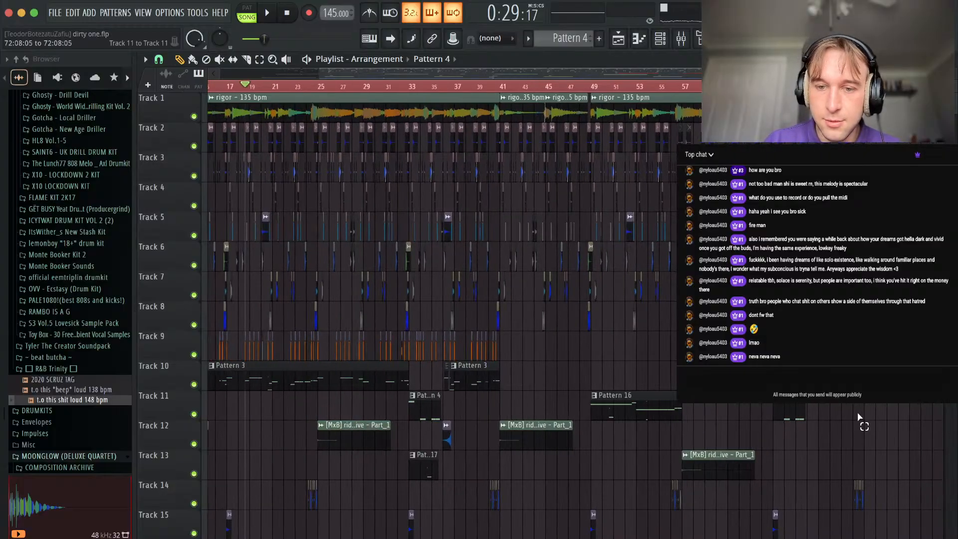
drag(524, 389, 183, 402)
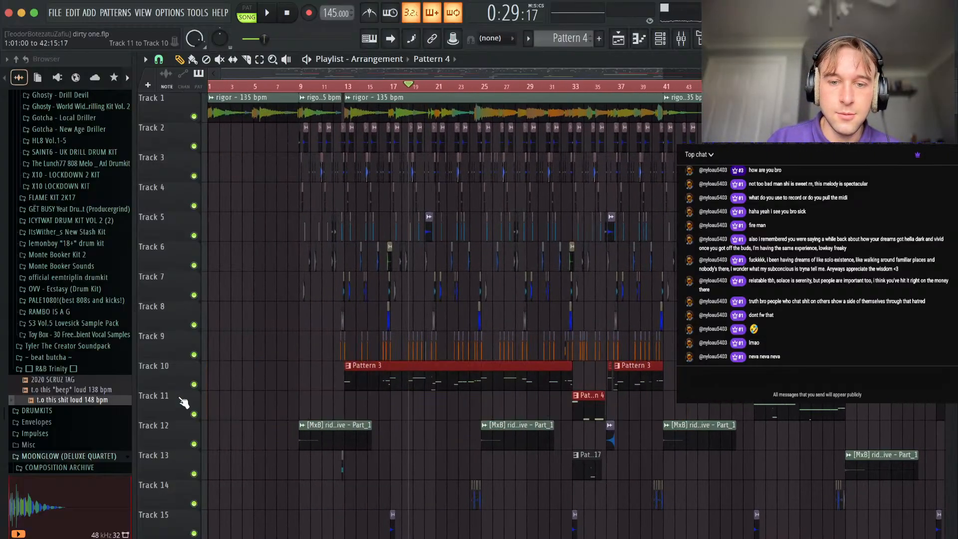
key(super+g)
scroll(449, 369, down, 3)
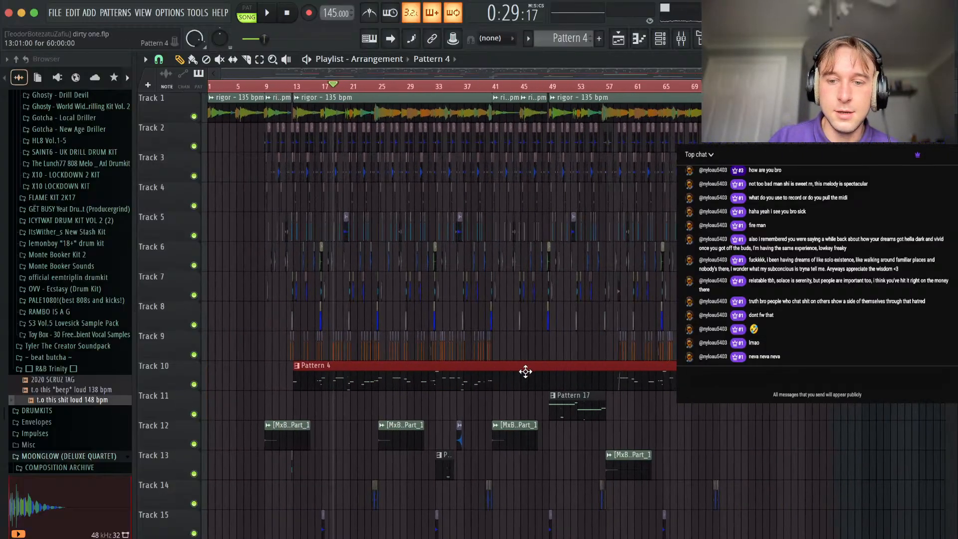
mouse_move(566, 379)
mouse_down()
mouse_move(558, 482)
mouse_move(553, 365)
mouse_up()
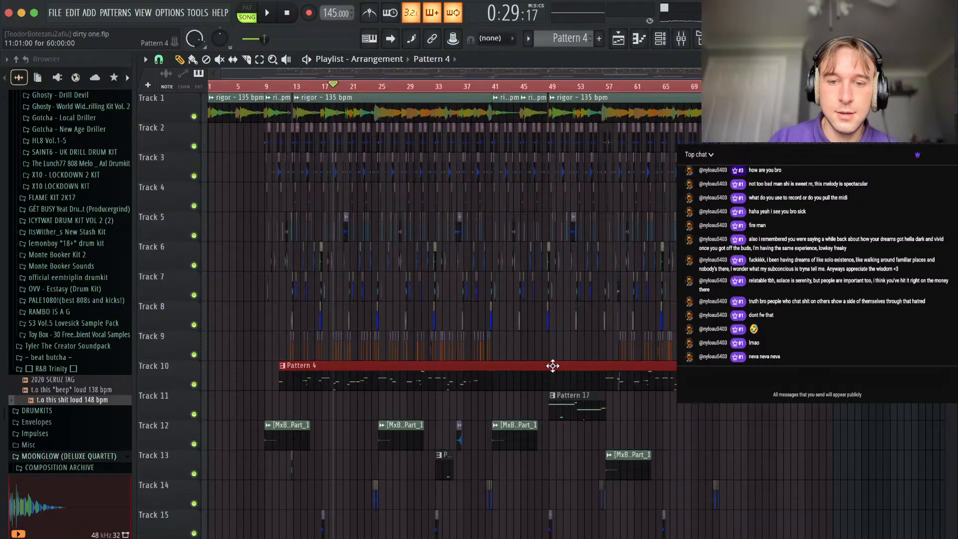
key(super+z)
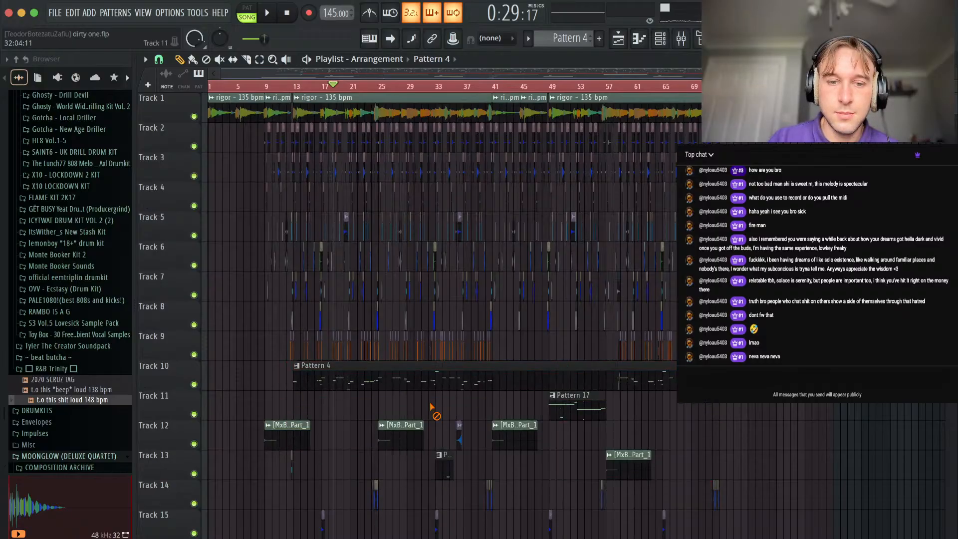
Clone the Diamond Wav - Spniz 808 channel in the channel rack.
key(F6)
right_click(314, 137)
key(Escape)
right_click(316, 141)
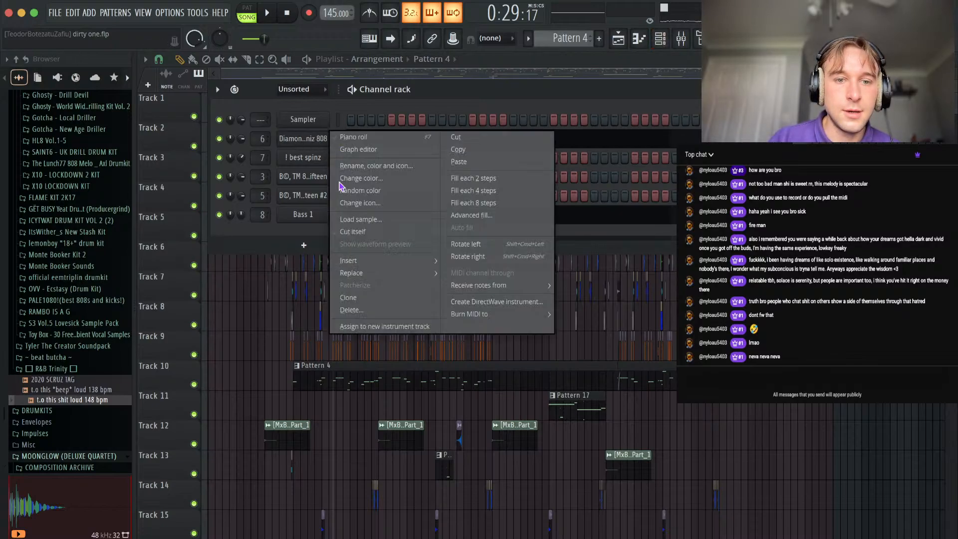
click(349, 297)
Copy the original Spniz 808 channel's notes into its clone and mute the original channel.
right_click(308, 143)
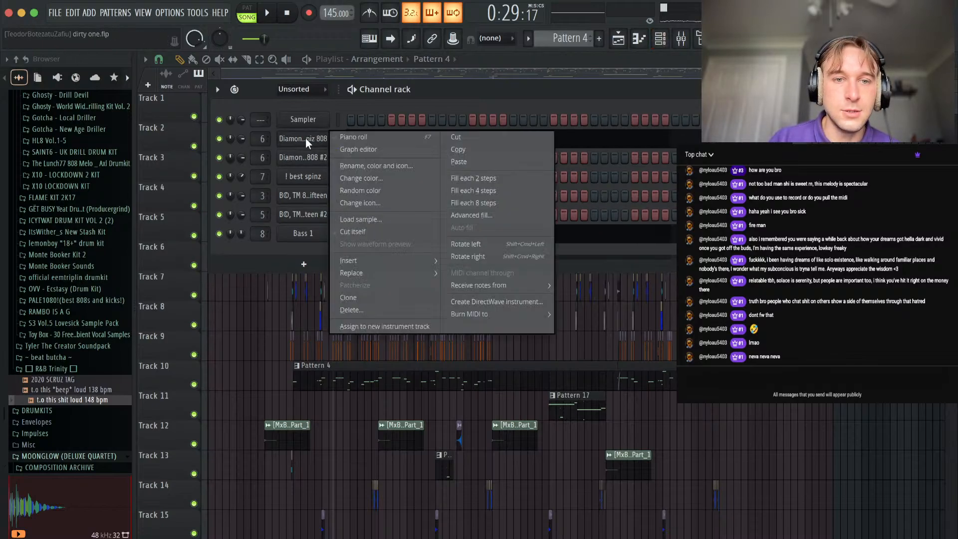
click(468, 149)
right_click(322, 158)
click(465, 181)
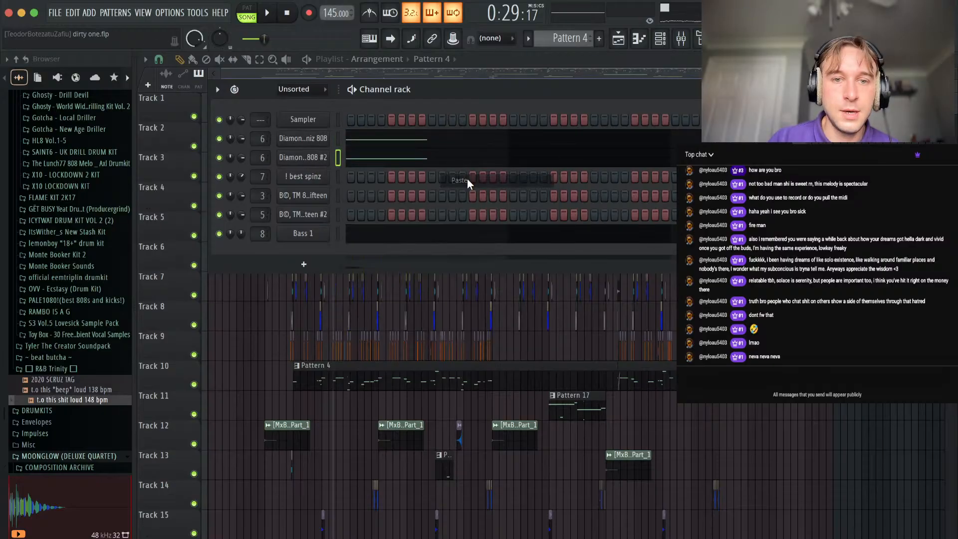
click(220, 140)
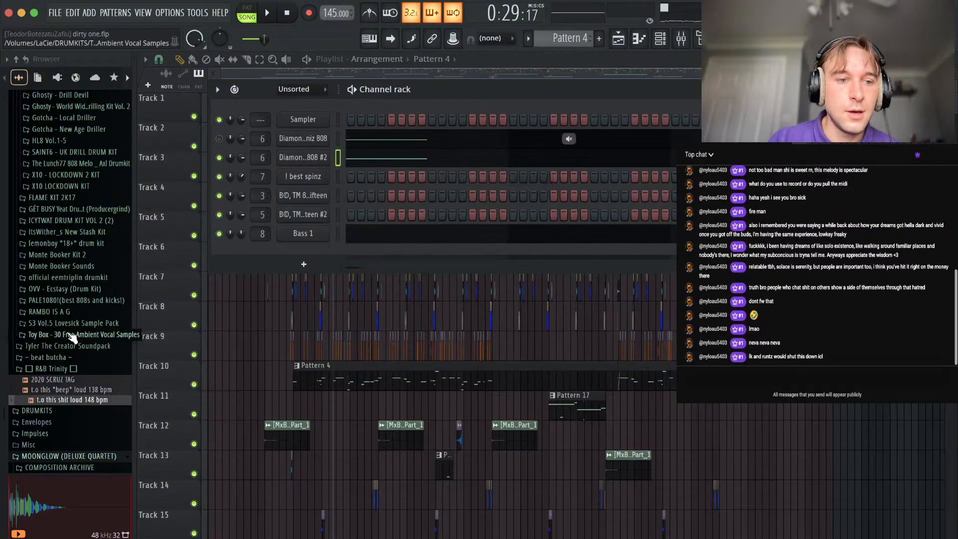
Replace the cloned 808 channel's sample with {sub} hood from the R&B Trinity kit's 808 folder.
click(69, 368)
click(51, 381)
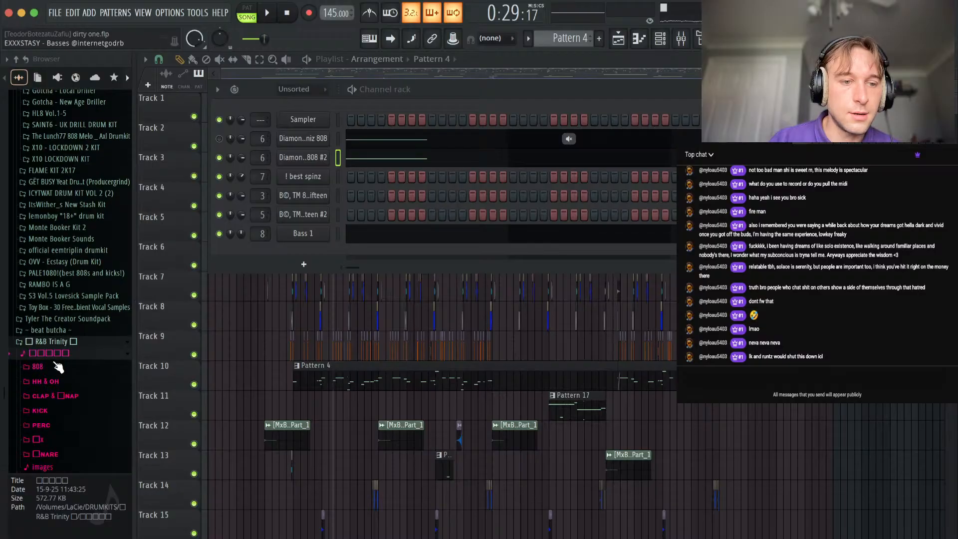
click(52, 367)
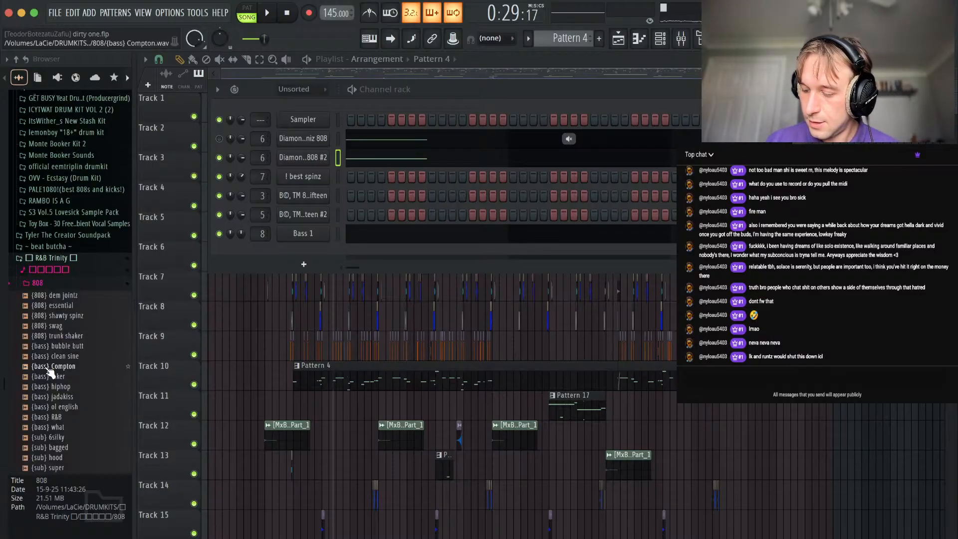
scroll(75, 331, down, 5)
click(64, 310)
click(61, 311)
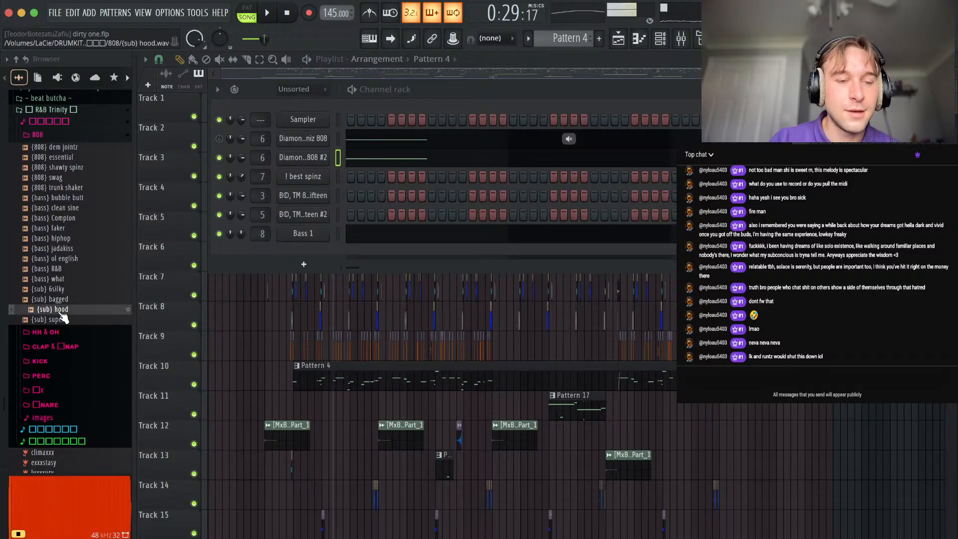
drag(74, 311, 305, 157)
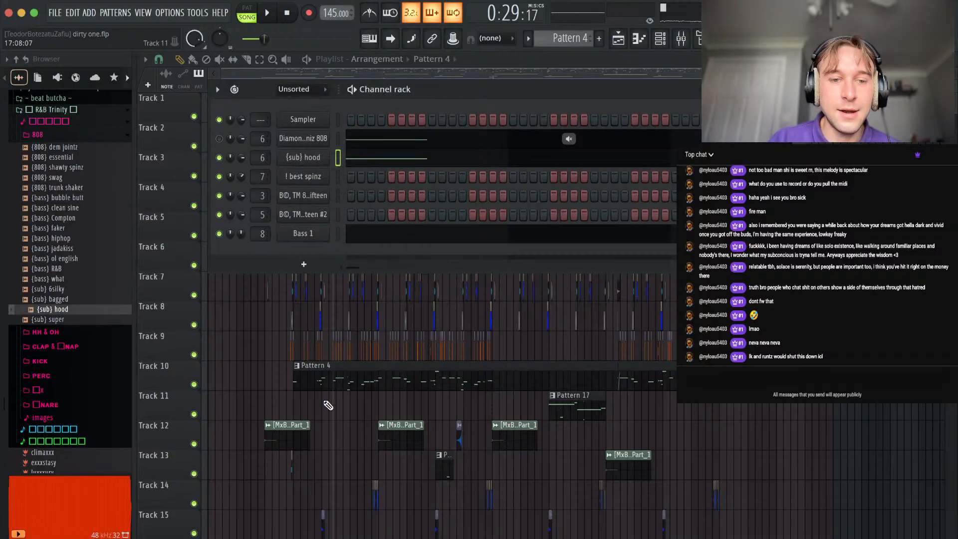
Play the arrangement from about bar 18 to judge the {sub} hood bass against the drums and melody, and reopen the channel rack.
key(space)
right_click(329, 426)
scroll(338, 388, up, 3)
right_click(351, 423)
scroll(381, 414, up, 3)
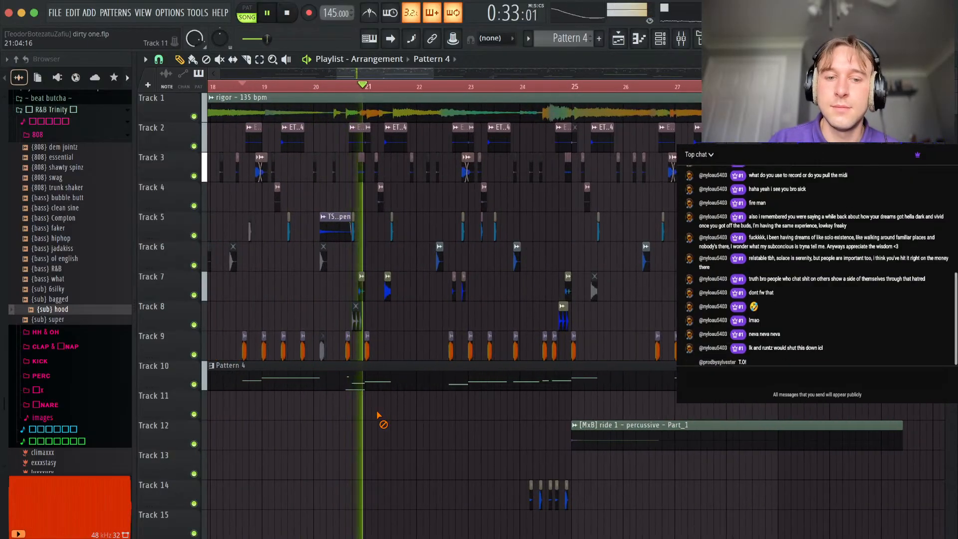
scroll(499, 425, down, 4)
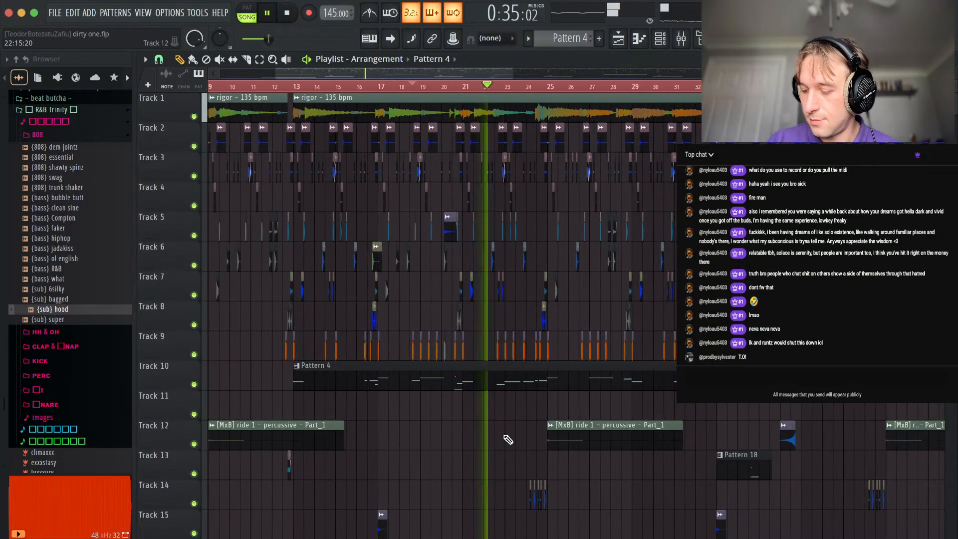
key(space)
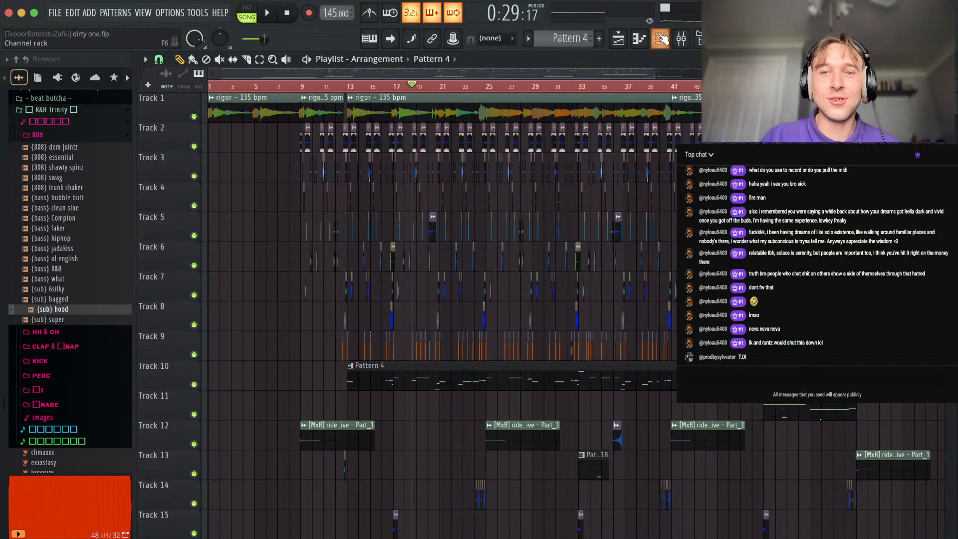
key(F6)
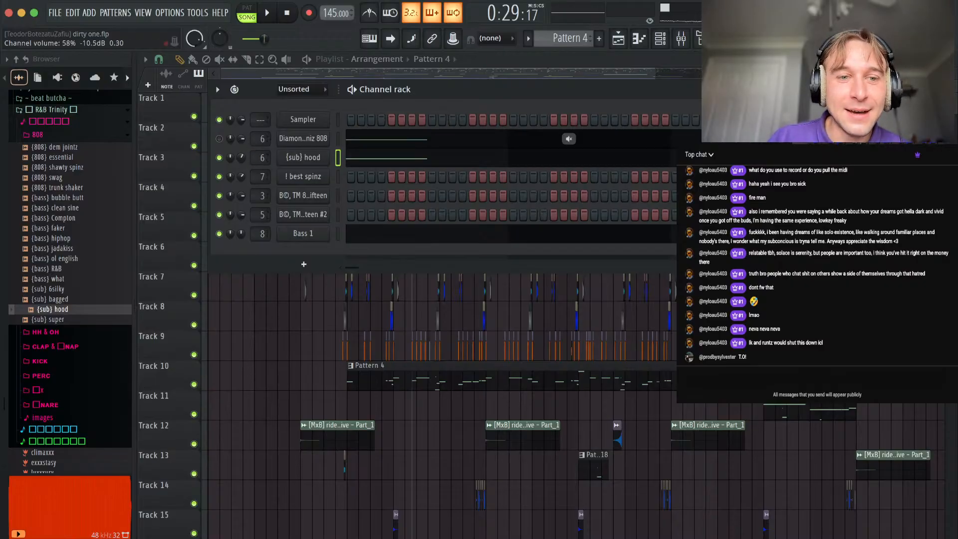
Play the arrangement around bar 13 and set the {sub} hood channel's volume to 75%.
key(F6)
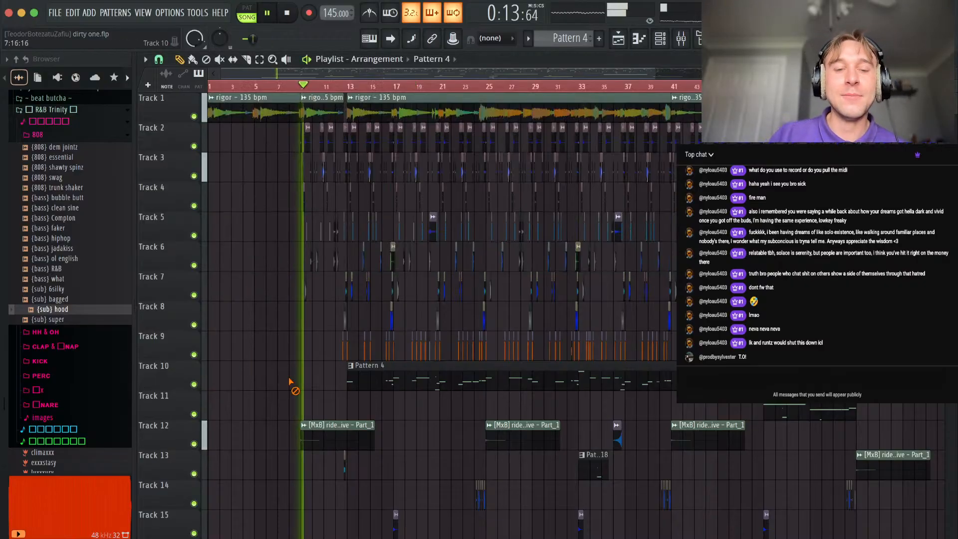
scroll(312, 176, up, 4)
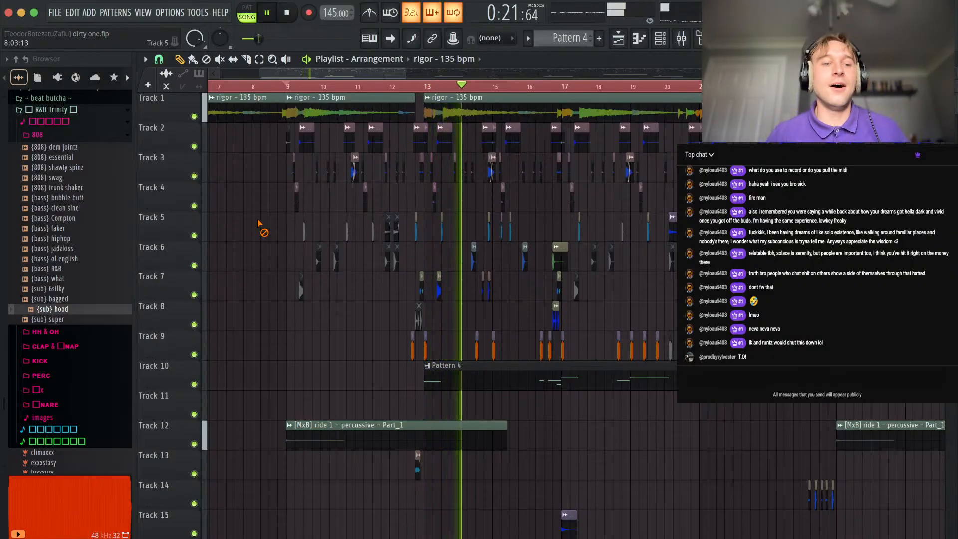
key(F6)
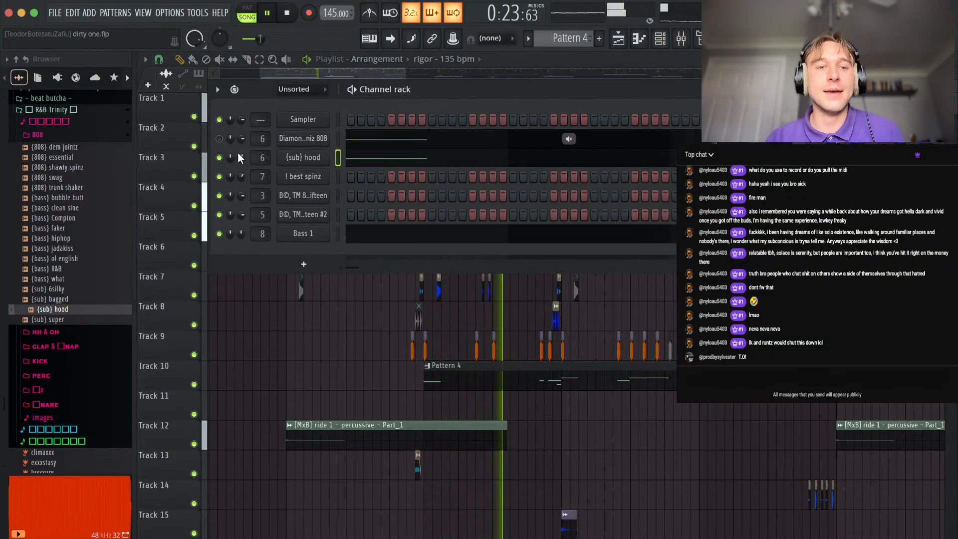
drag(242, 158, 242, 159)
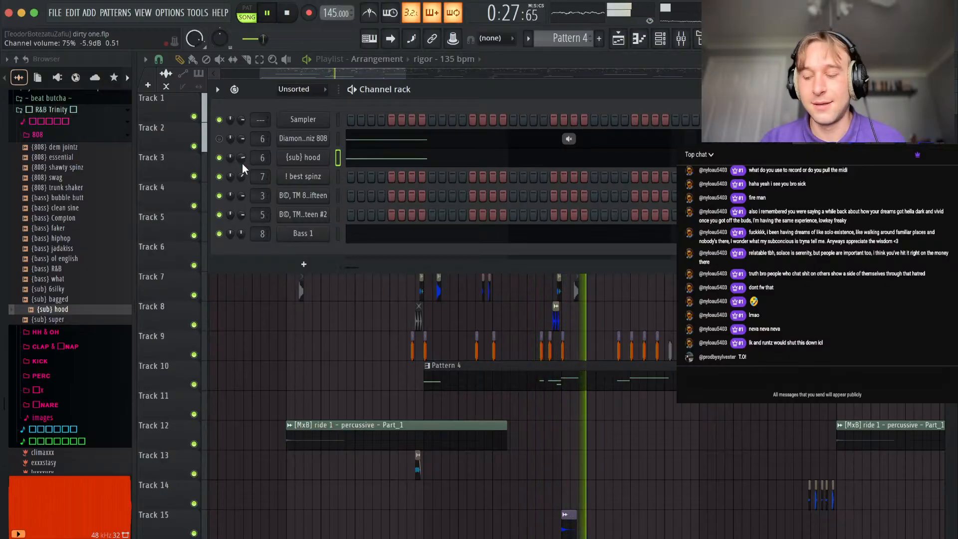
key(F6)
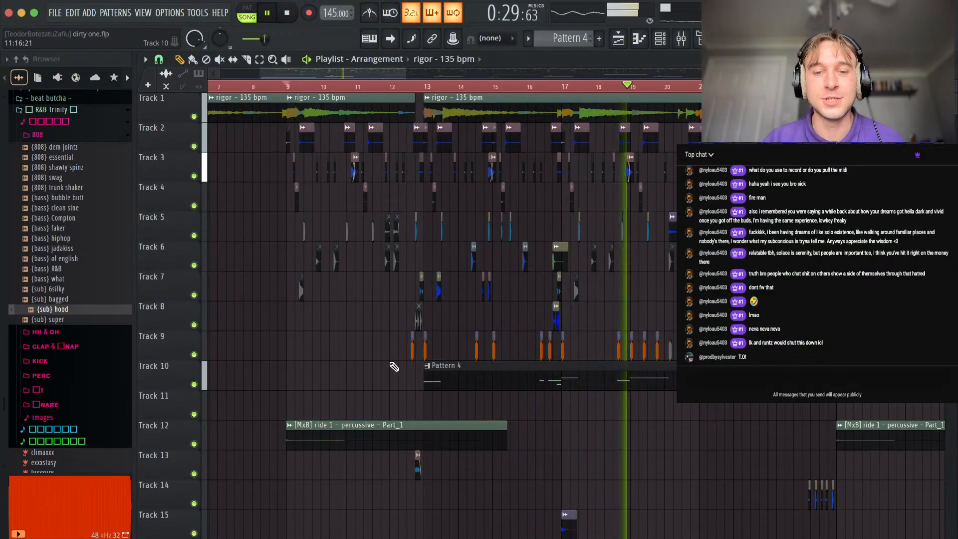
Slice the two bars starting at bar 25 out of the Track 10 Pattern 4 clip, move them to Track 11 and make the clip unique.
scroll(391, 367, down, 3)
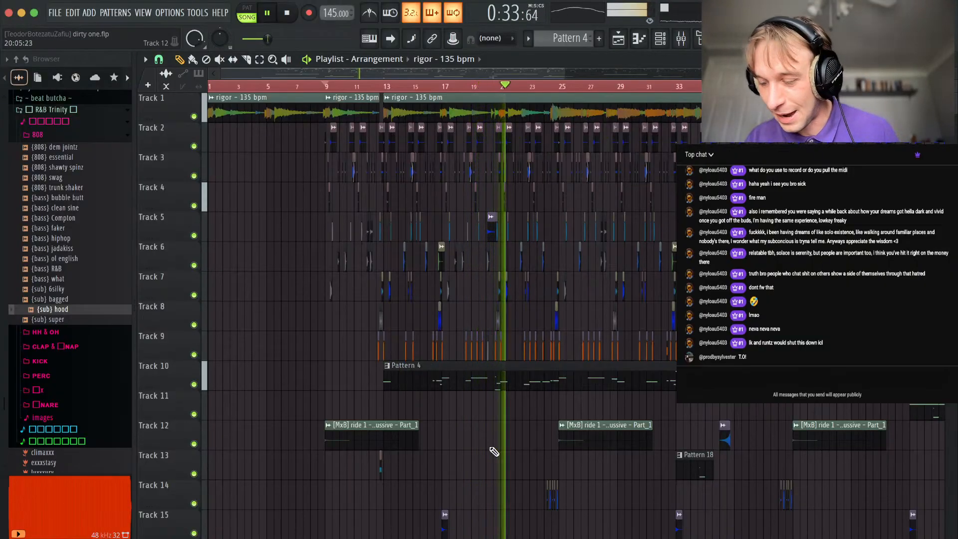
scroll(428, 423, up, 4)
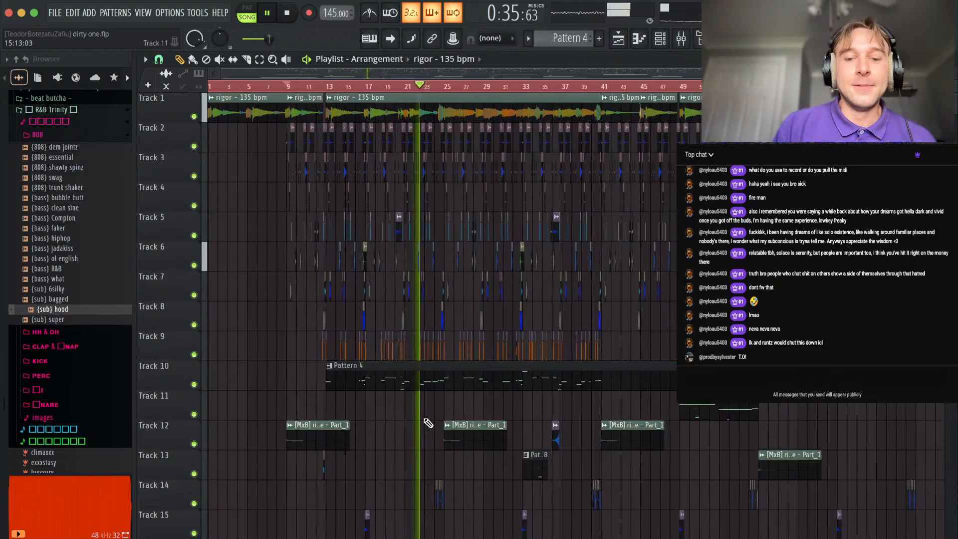
scroll(410, 414, up, 5)
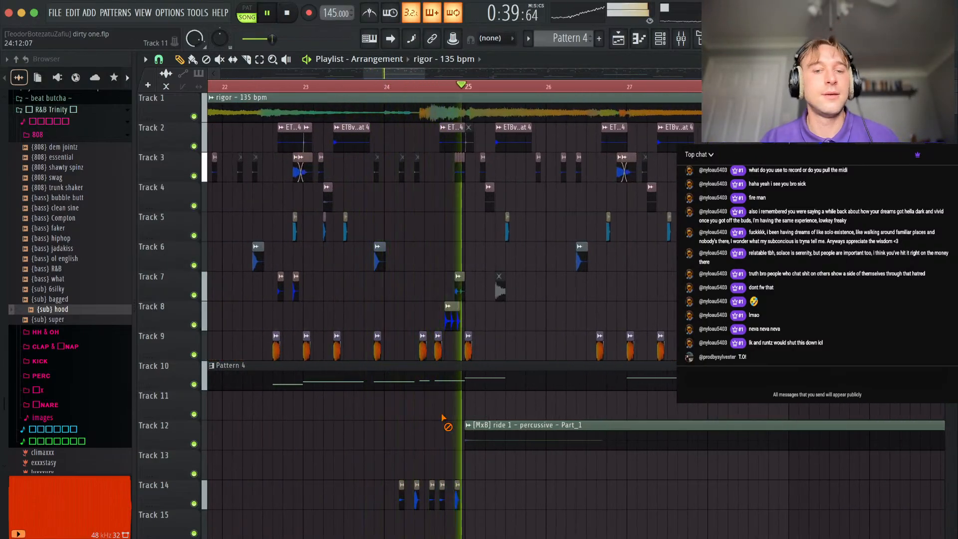
scroll(582, 407, down, 4)
scroll(543, 406, up, 4)
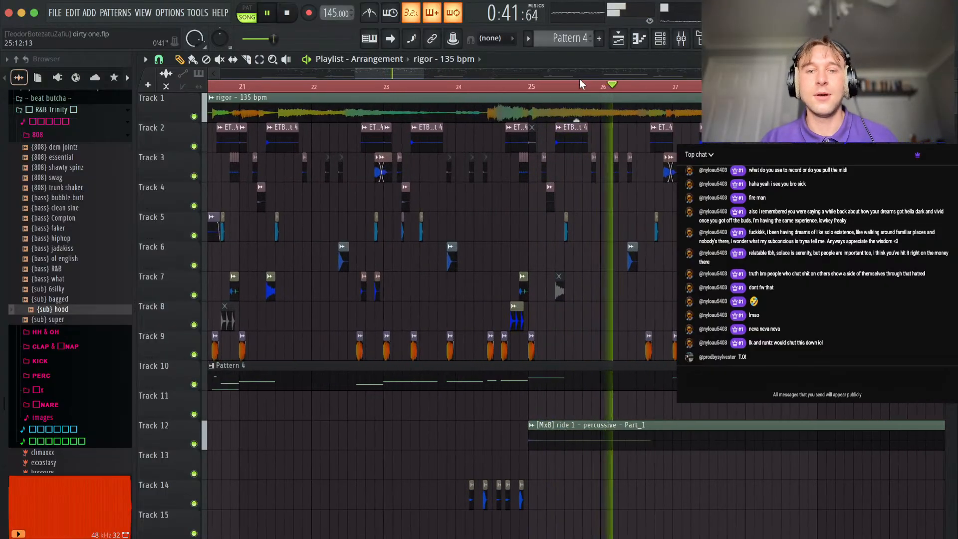
key(space)
key(space)
key(c)
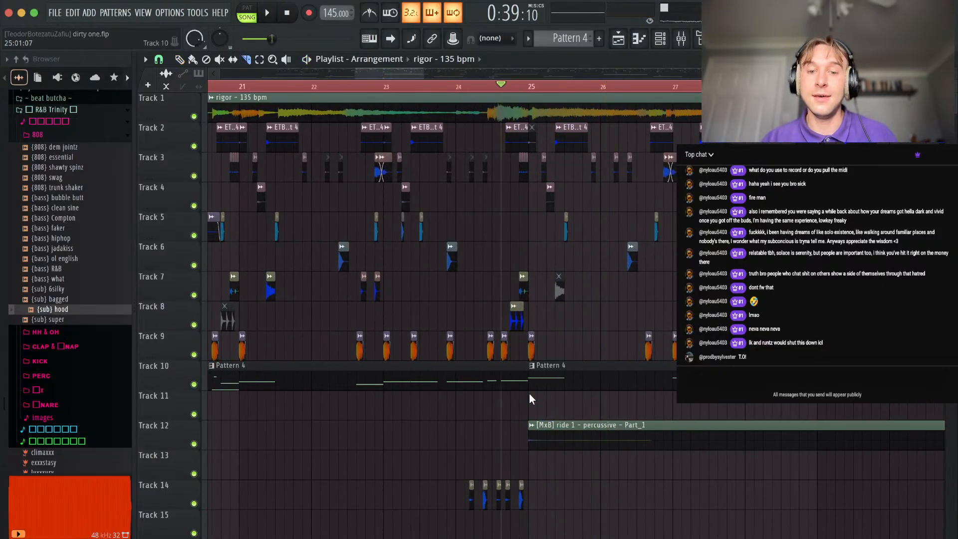
key(p)
drag(608, 379, 606, 408)
click(532, 396)
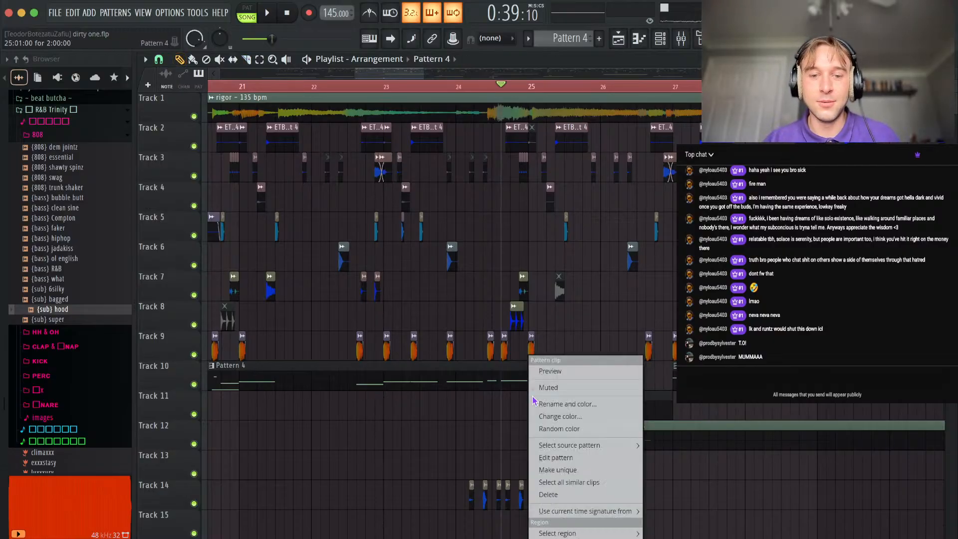
click(558, 470)
Raise the Spniz 808 note in Pattern 5 by one octave.
key(space)
double_click(607, 397)
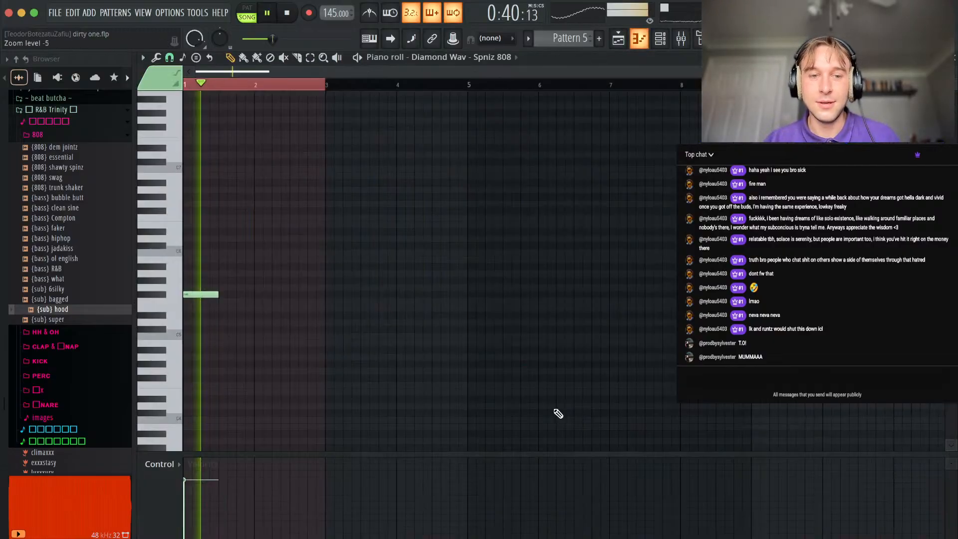
key(ctrl+a)
key(ctrl+Up)
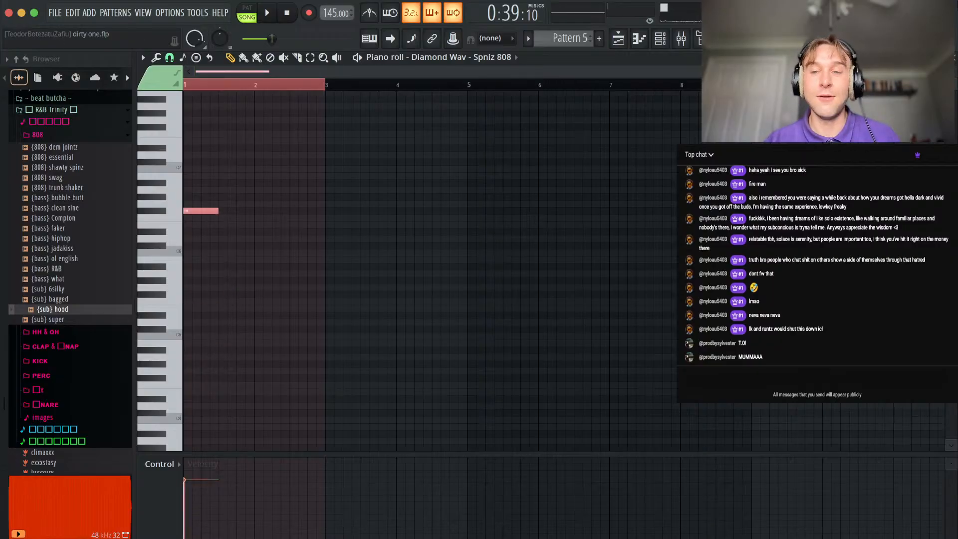
click(954, 56)
scroll(522, 355, up, 4)
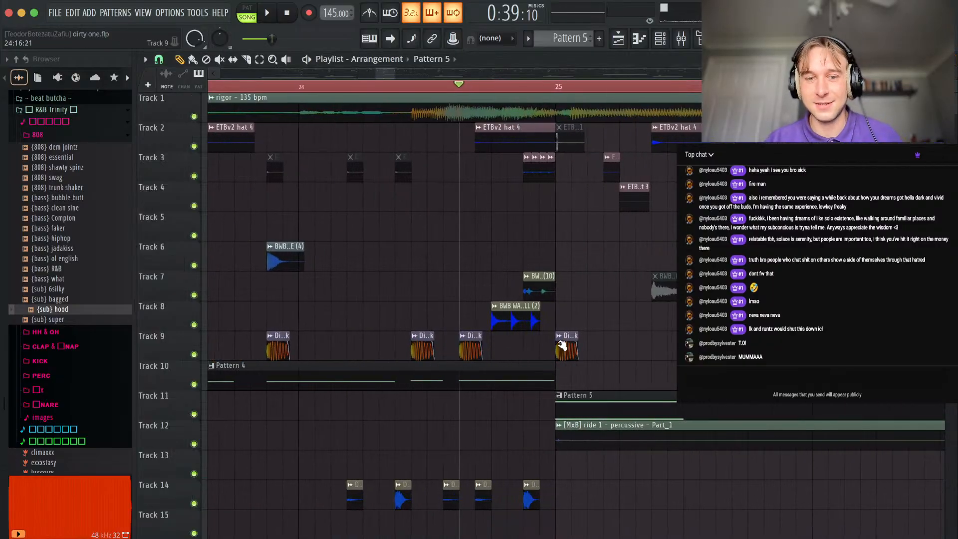
Play the transition into bar 25 and compare Pattern 5's notes in the Spniz 808 and {sub} hood channels.
key(space)
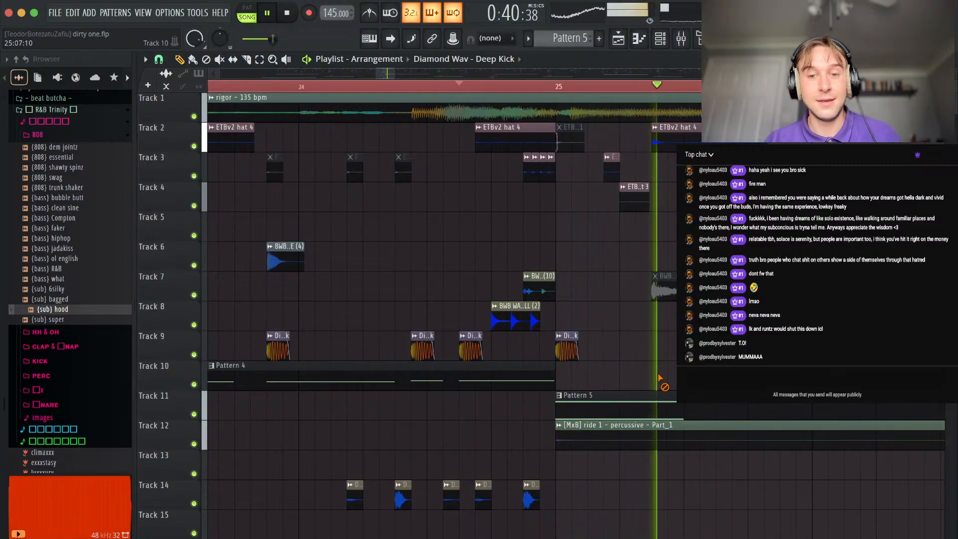
key(space)
key(space)
key(space)
click(659, 39)
click(359, 145)
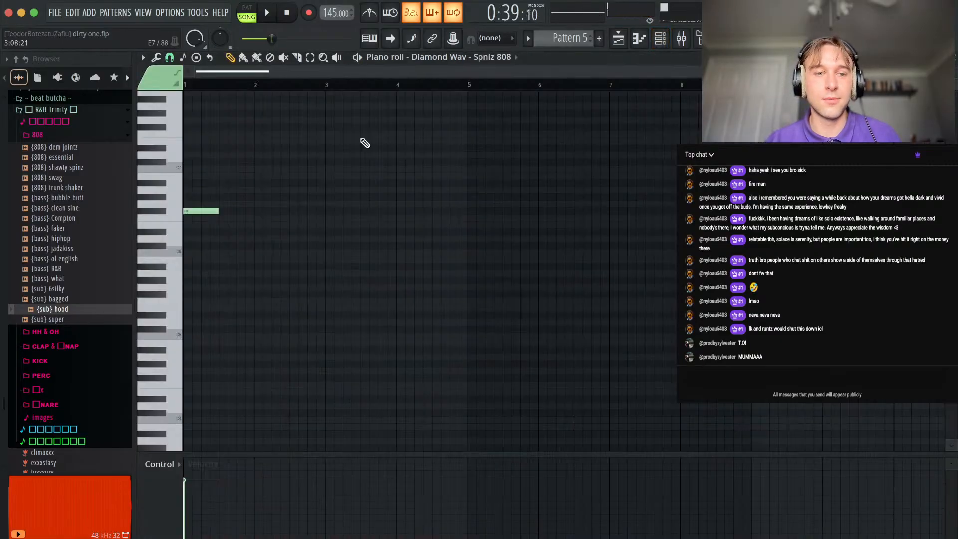
key(Escape)
click(407, 165)
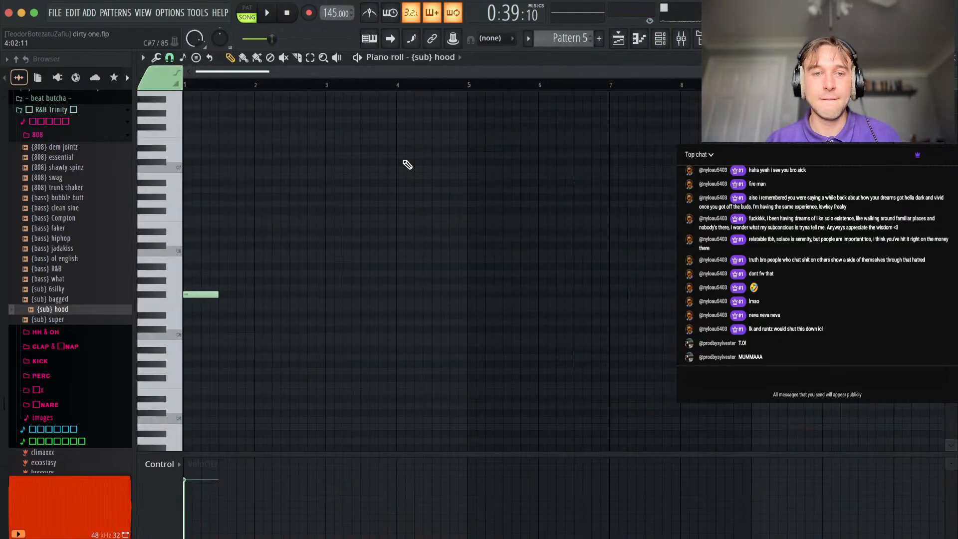
click(955, 59)
key(Escape)
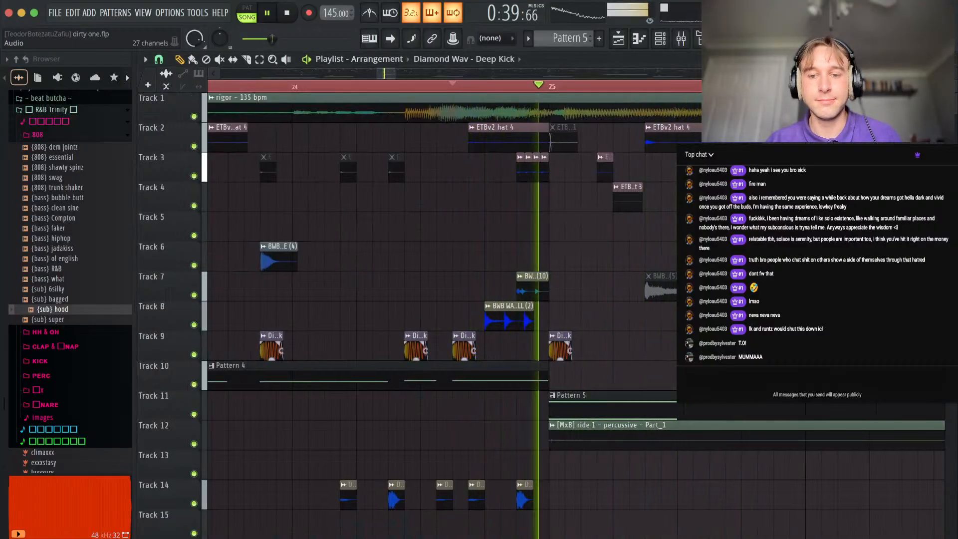
Add two Deep Kick clips on Track 9, one at 25:15 and one about a beat into bar 26.
scroll(469, 306, down, 1)
key(space)
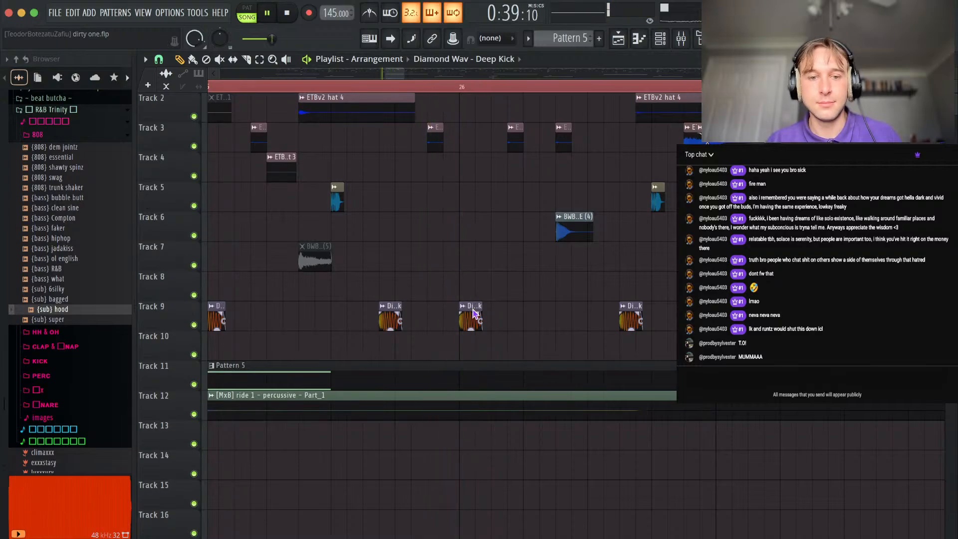
click(430, 314)
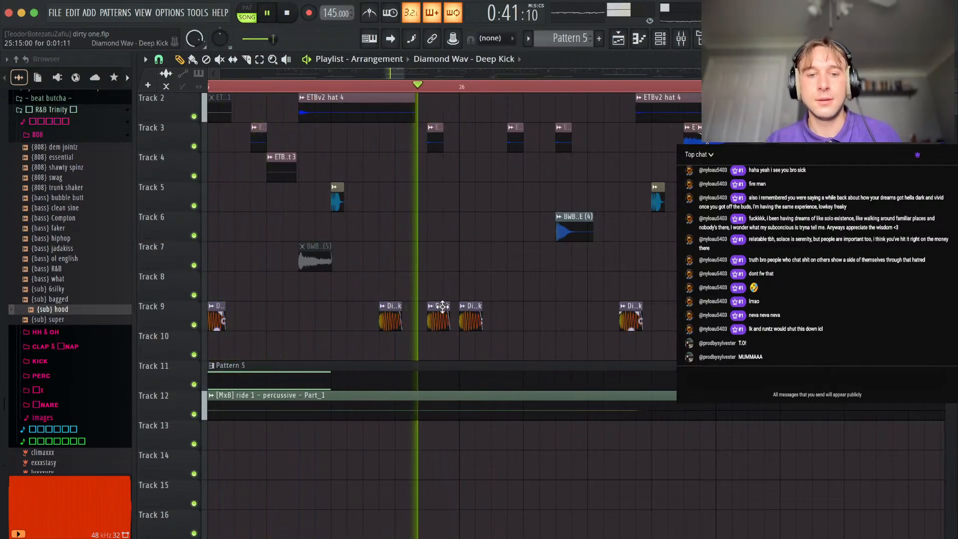
click(530, 306)
key(space)
key(space)
Copy the short 808 clip on Track 11 to bar 26 and make the copy unique as Pattern 6.
scroll(323, 378, down, 4)
shift+right_click(328, 365)
right_click(411, 375)
key(space)
key(space)
mouse_move(301, 378)
shift+mouse_down()
mouse_move(451, 384)
mouse_move(380, 383)
shift+mouse_up()
key(space)
key(space)
key(ctrl+g)
Give Pattern 6 two consecutive quarter-bar notes in both the Spniz 808 and {sub} hood channels.
double_click(415, 377)
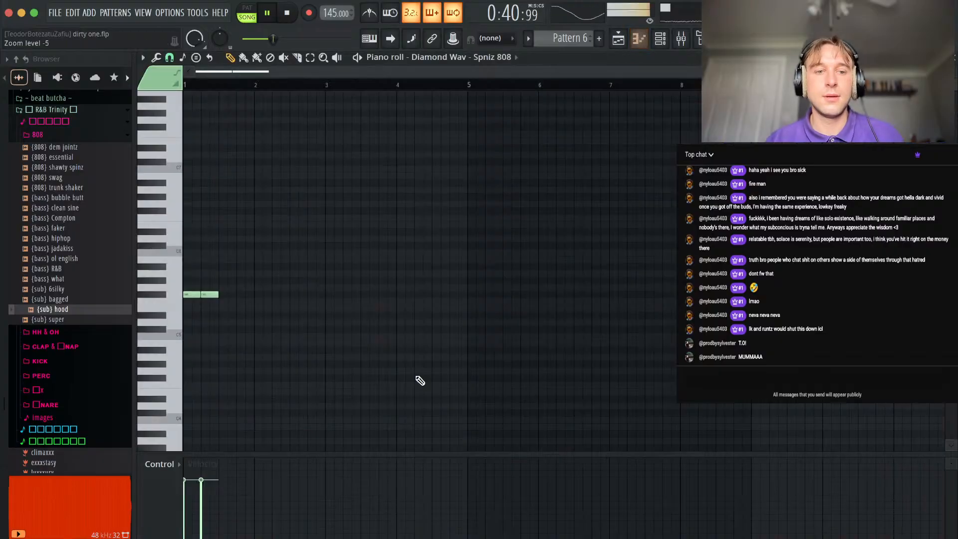
click(661, 40)
click(464, 161)
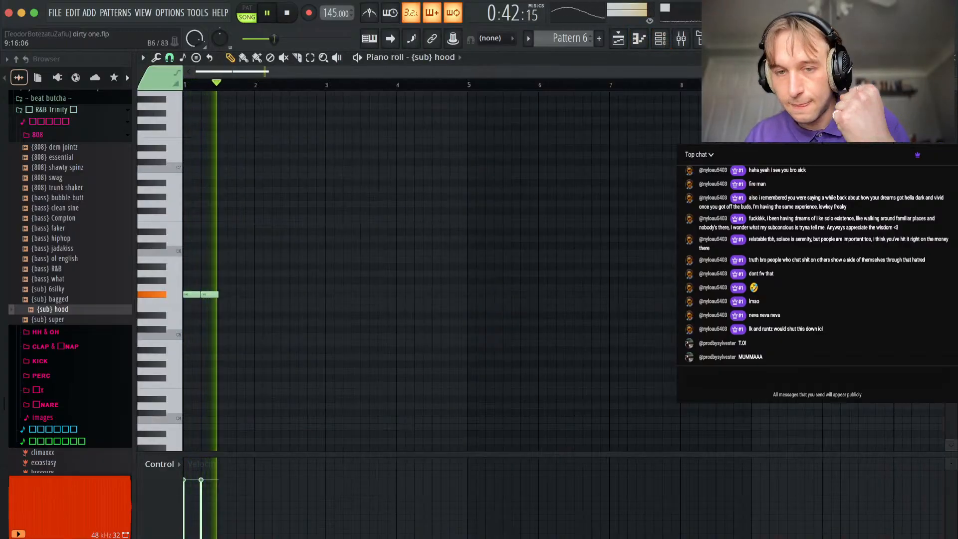
key(Escape)
Play the new kick and 808 section and mute the last Deep Kick clip before bar 27 on Track 9.
key(space)
ctrl+click(472, 325)
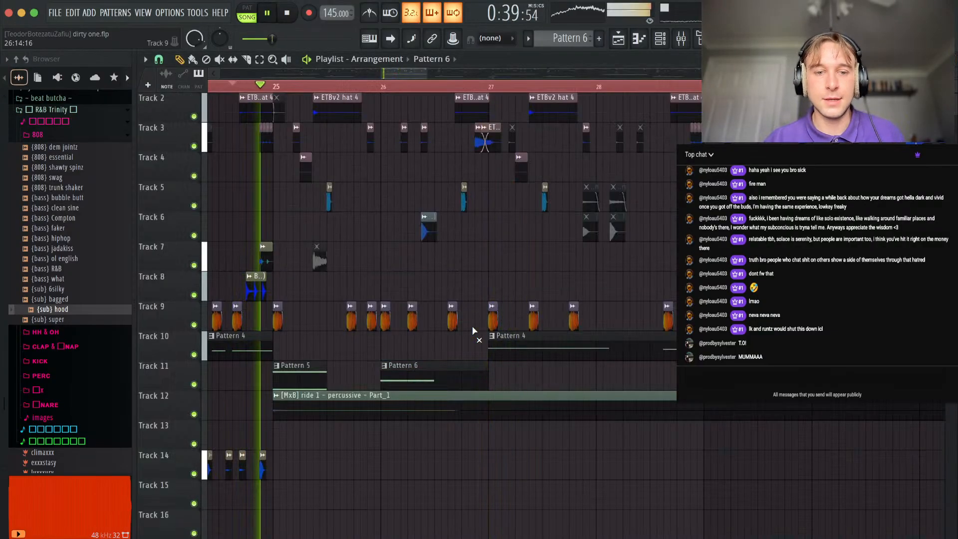
alt+right_click(451, 315)
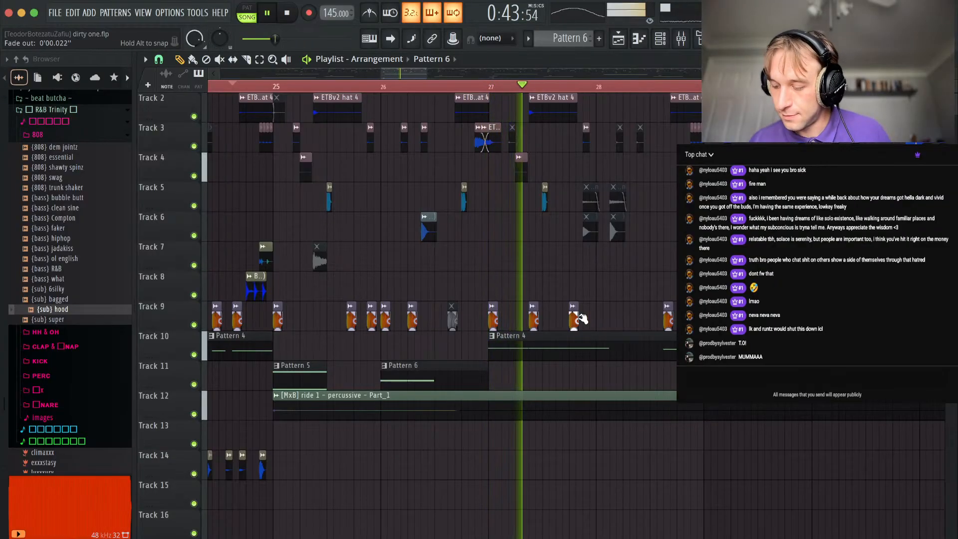
Add a short E4 slide note at 16:15 in the Spniz 808 piano roll of Pattern 4.
scroll(597, 255, down, 5)
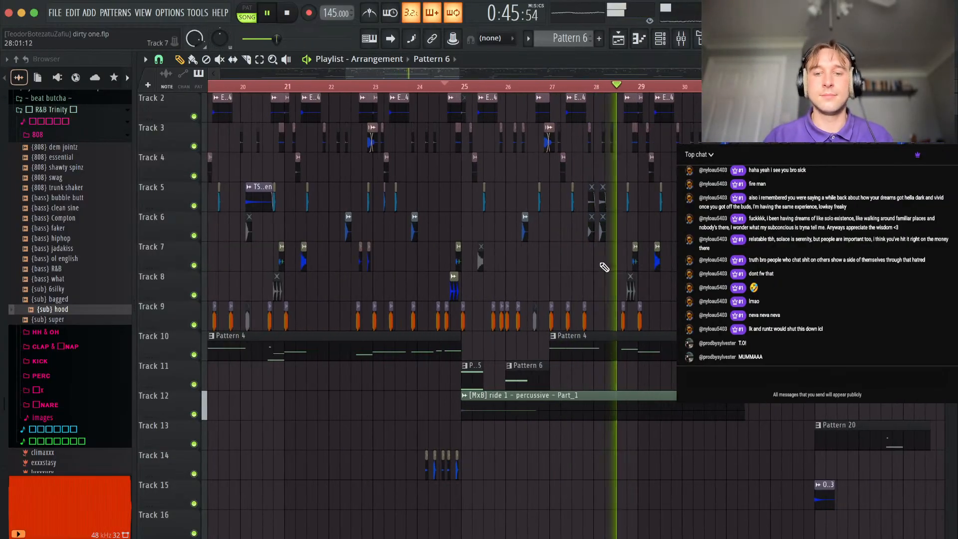
scroll(610, 348, up, 6)
scroll(611, 348, down, 5)
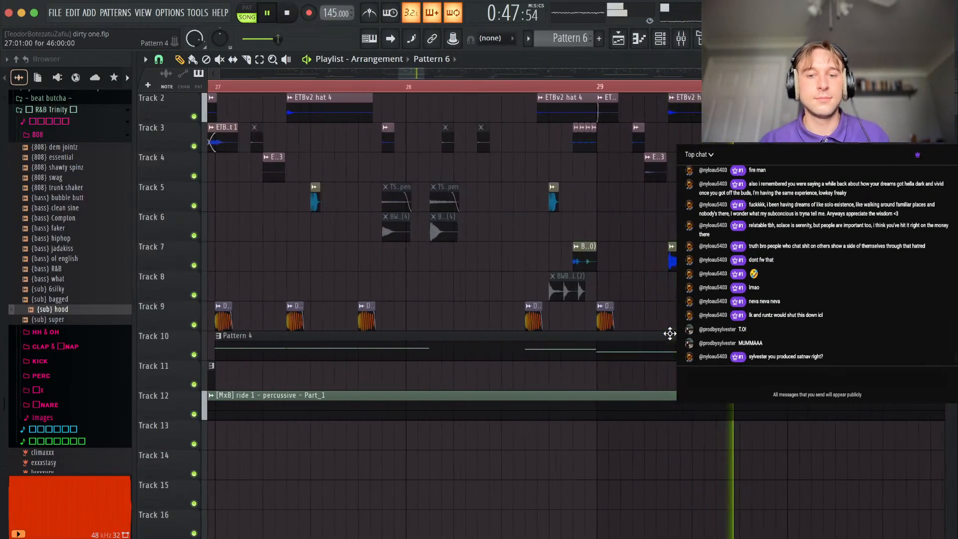
double_click(614, 348)
scroll(245, 322, up, 6)
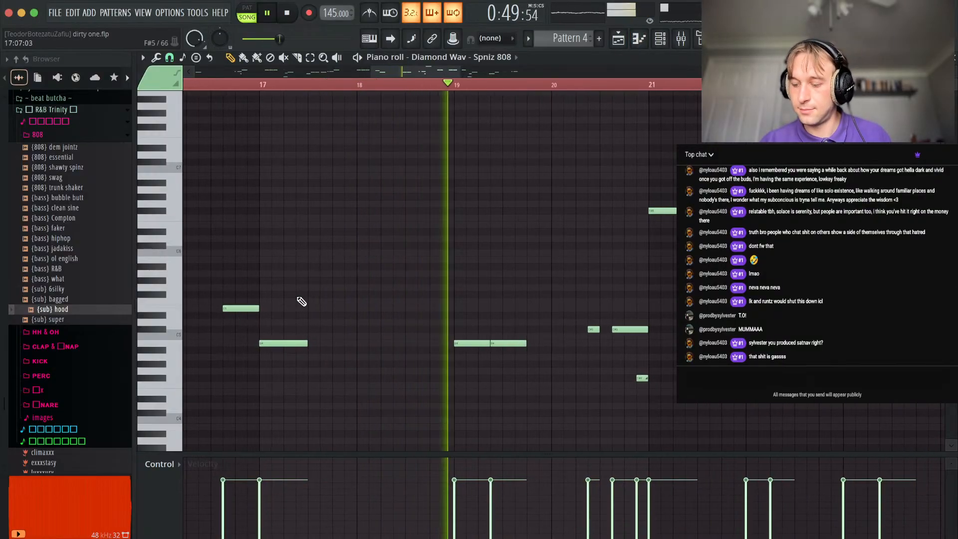
drag(207, 346, 361, 325)
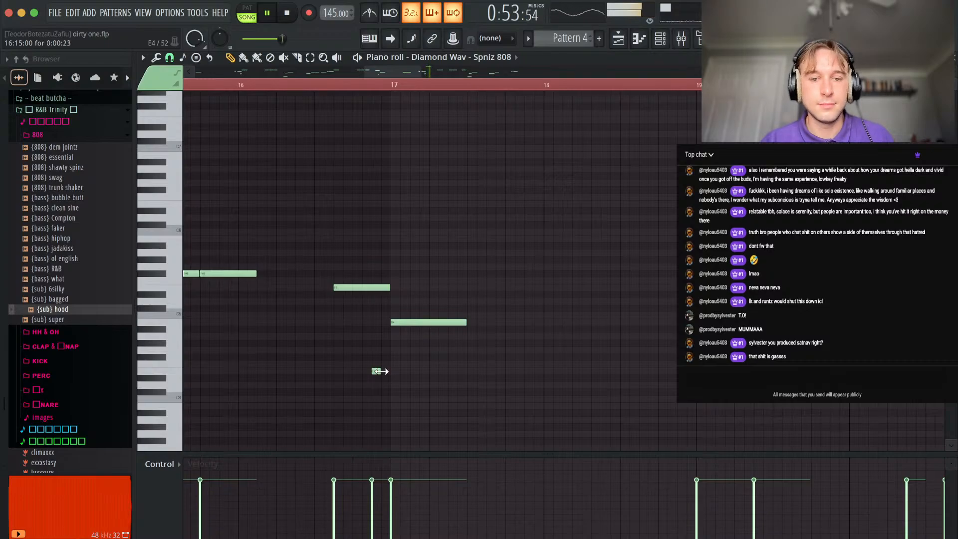
double_click(382, 372)
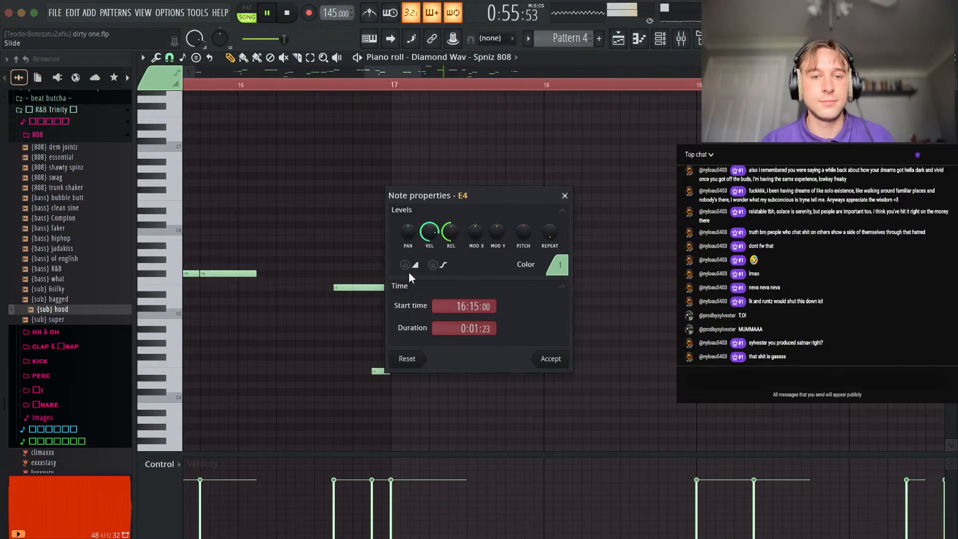
click(552, 360)
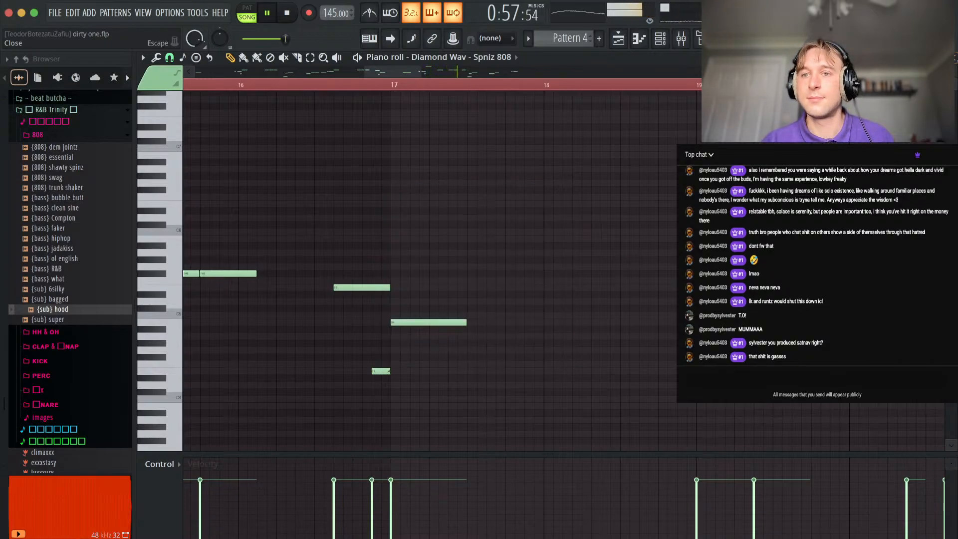
Play the arrangement from about bar 28 and check the {sub} hood level in the mixer.
key(F5)
click(522, 87)
scroll(648, 220, down, 5)
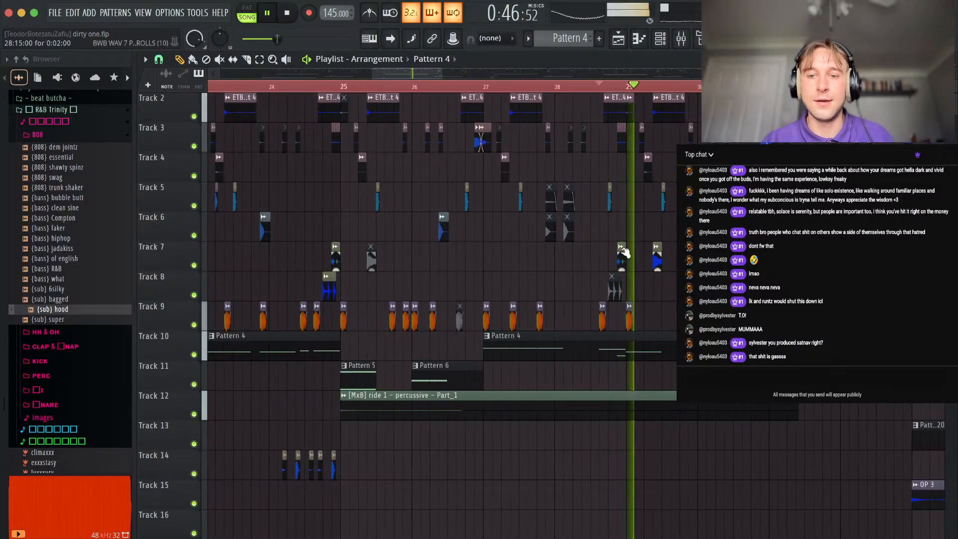
scroll(528, 237, right, 5)
scroll(673, 302, up, 2)
key(F9)
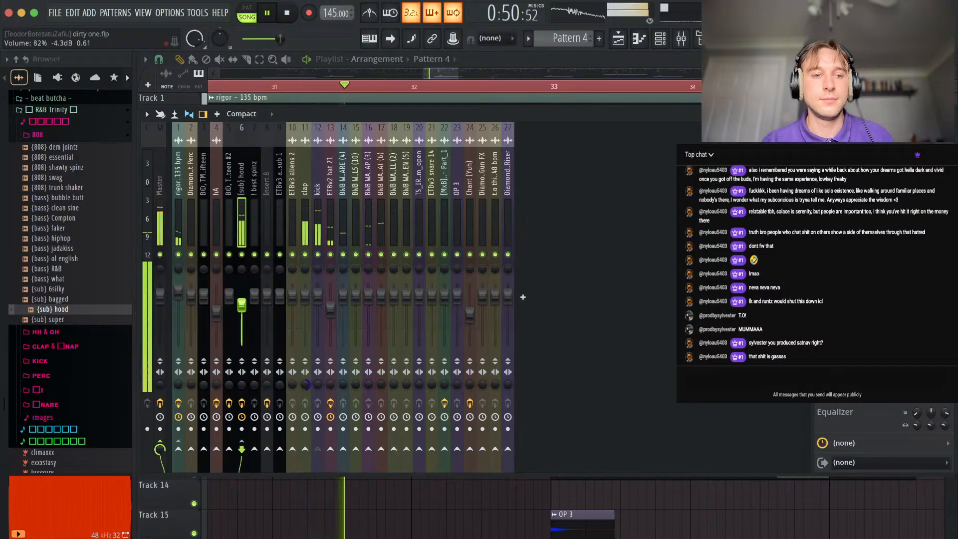
key(F9)
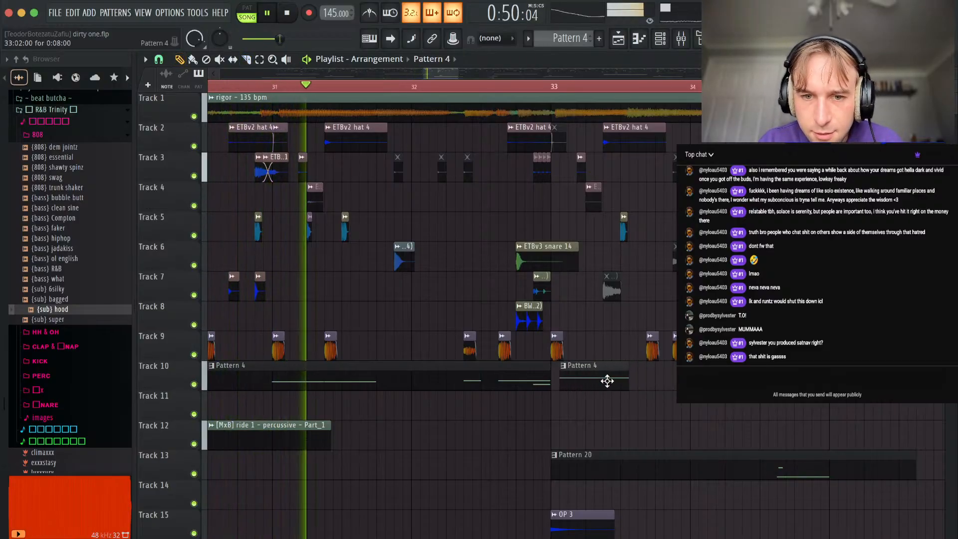
Make the short Pattern 4 clip at bar 33 on Track 10 unique and delete the second half of its Spniz 808 note.
right_click(558, 372)
click(569, 458)
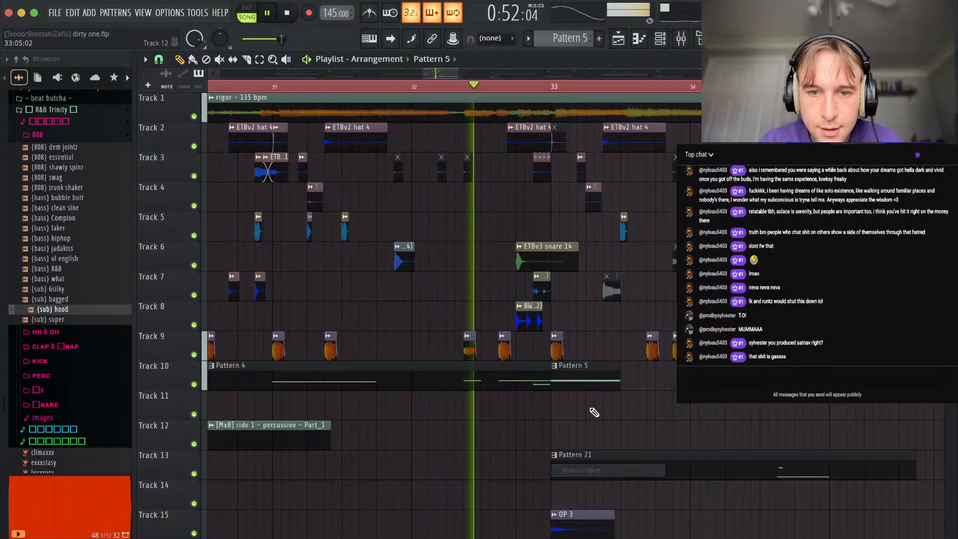
right_click(252, 274)
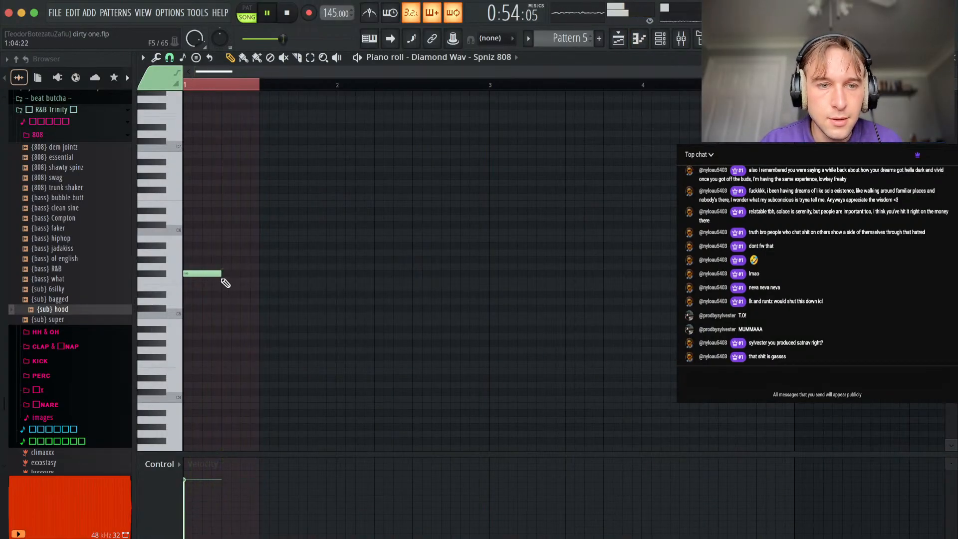
Close the Pattern 5 piano roll and play the arrangement around bars 31 to 36.
key(Escape)
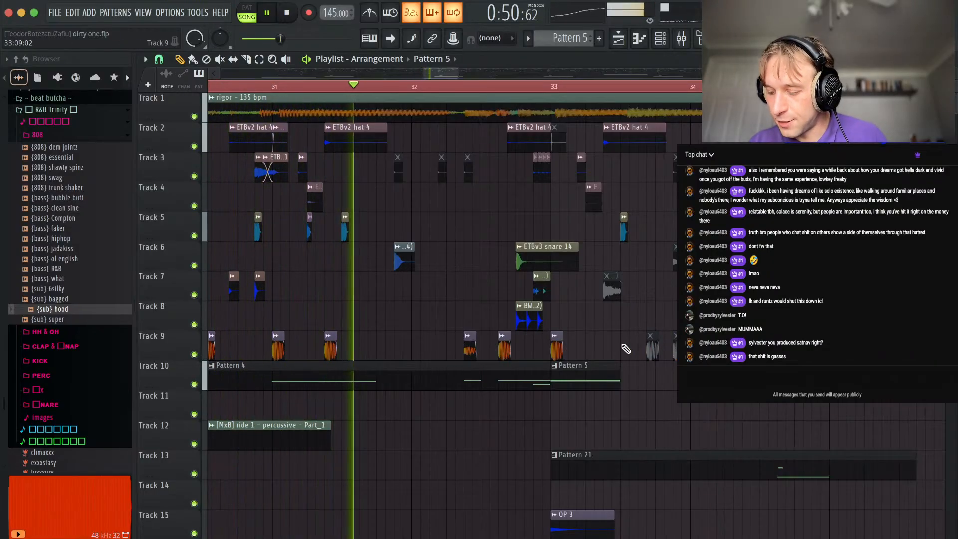
scroll(613, 375, up, 3)
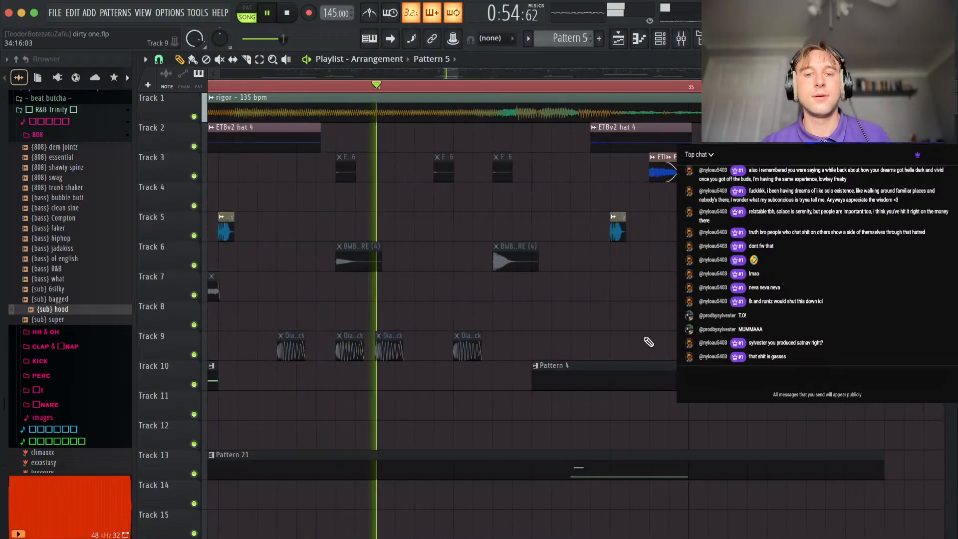
scroll(633, 321, down, 3)
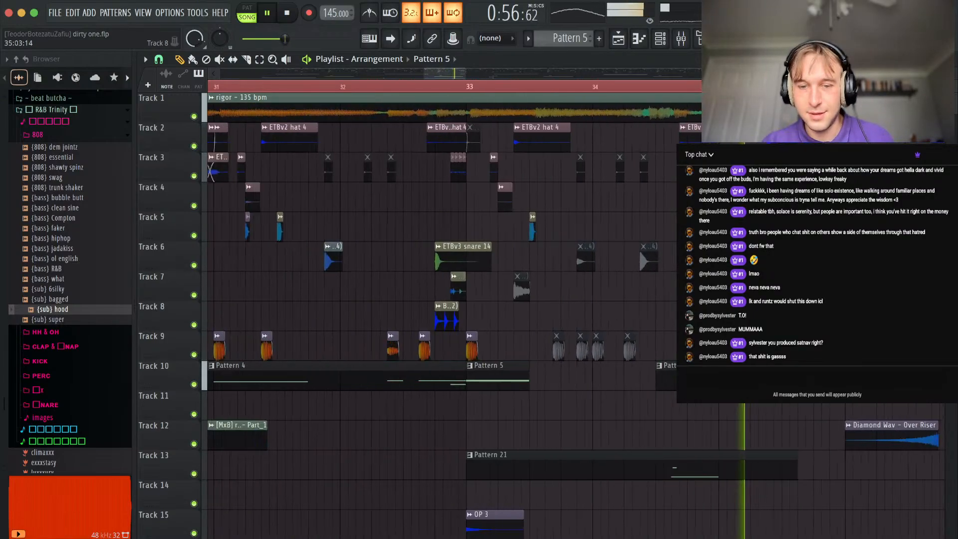
drag(688, 414, 577, 397)
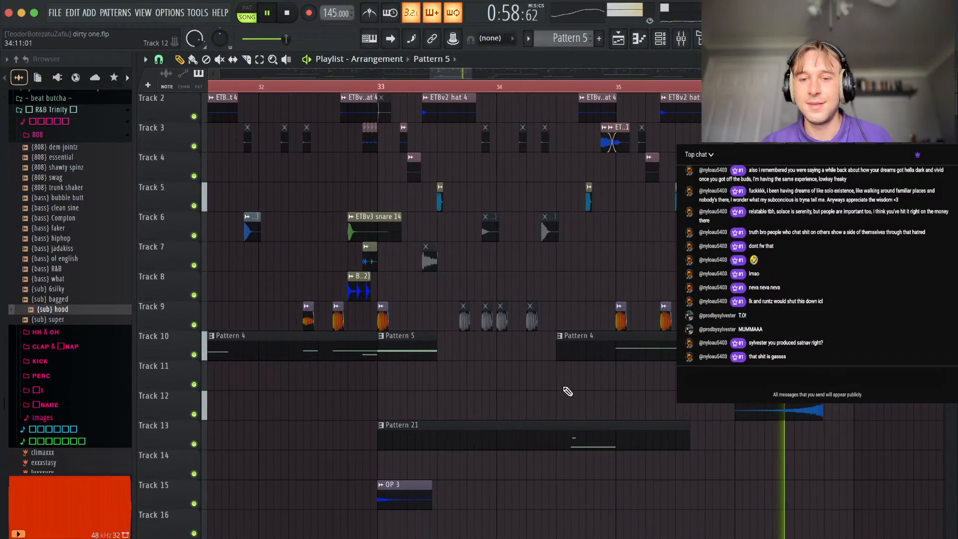
scroll(618, 354, down, 4)
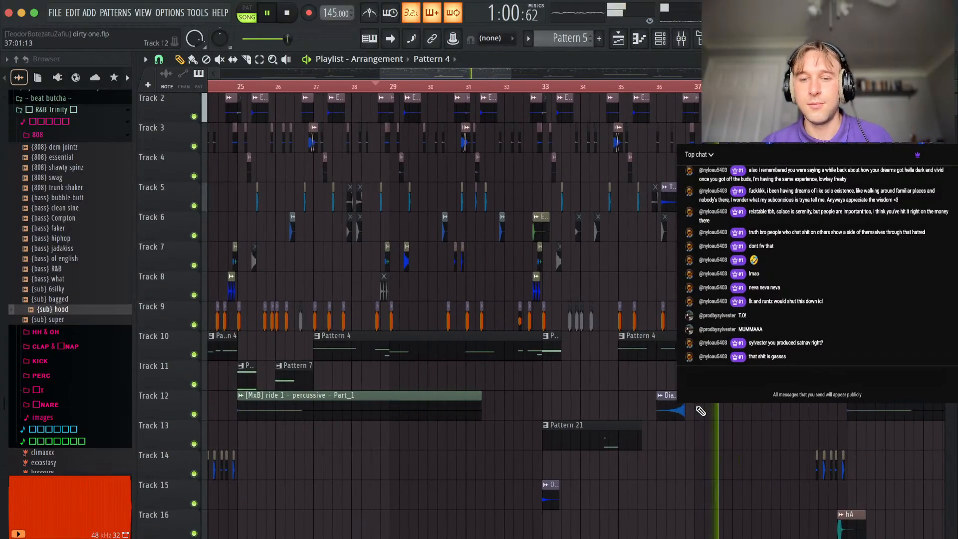
Move the Over Riser clip from bar 36 on Track 12 to Track 18, with copies leading into bars 25 and 41.
drag(668, 411, 618, 270)
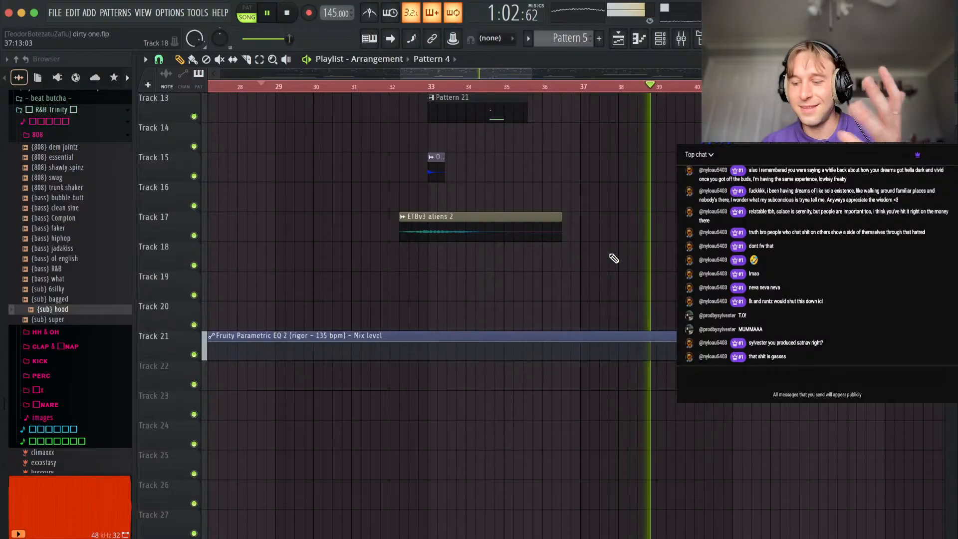
scroll(621, 273, down, 6)
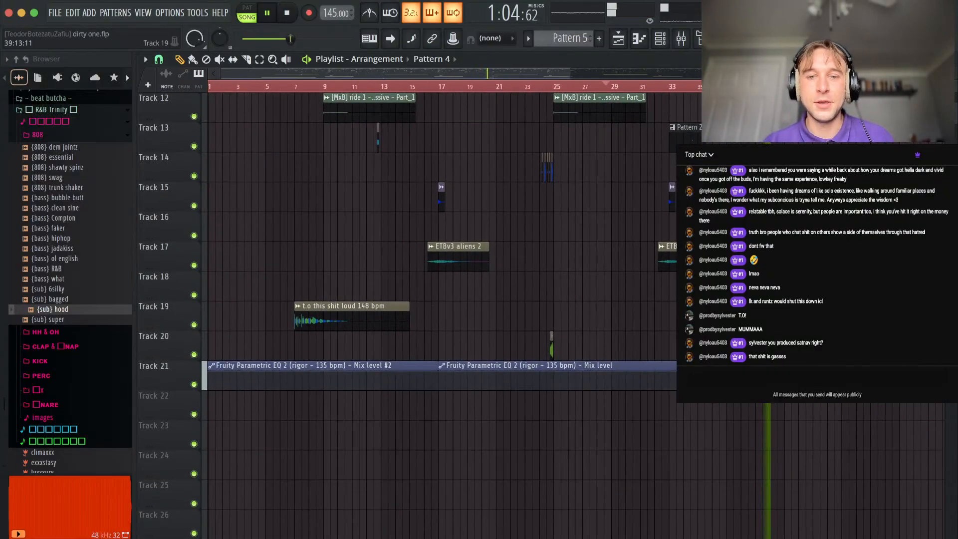
scroll(442, 309, down, 1)
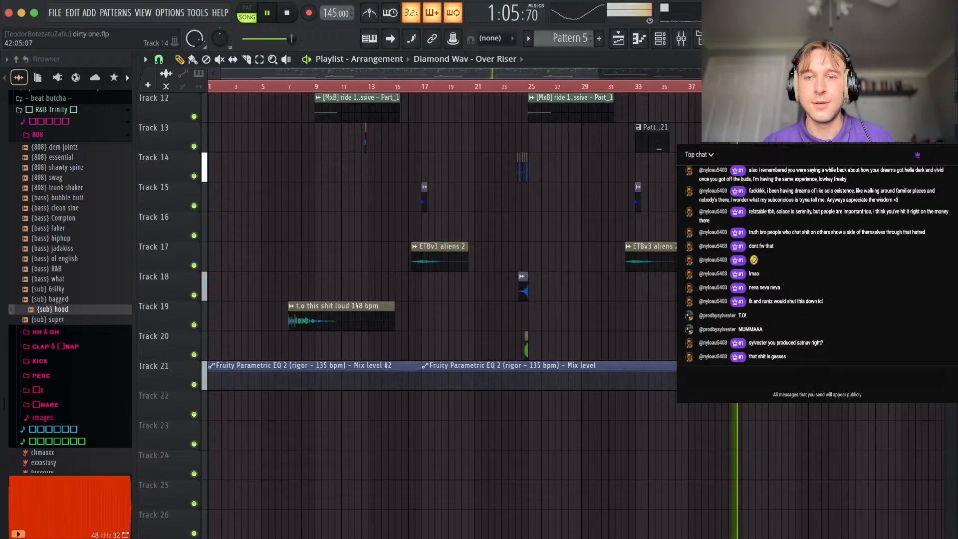
scroll(760, 168, up, 6)
drag(752, 257, 694, 377)
scroll(729, 317, up, 4)
scroll(728, 317, down, 7)
scroll(694, 377, down, 3)
drag(753, 139, 605, 337)
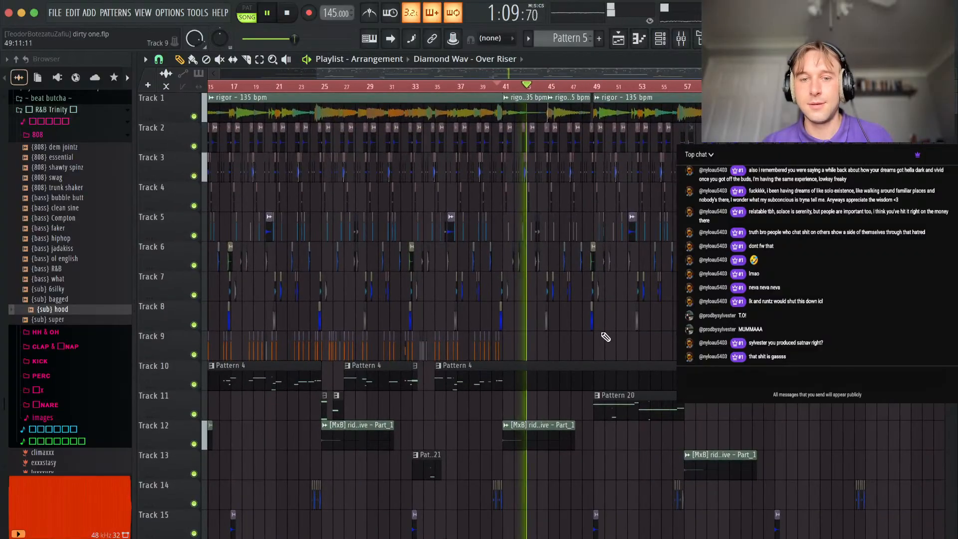
Delete the Pattern 21 clip at bar 33 on Track 13.
scroll(569, 349, down, 2)
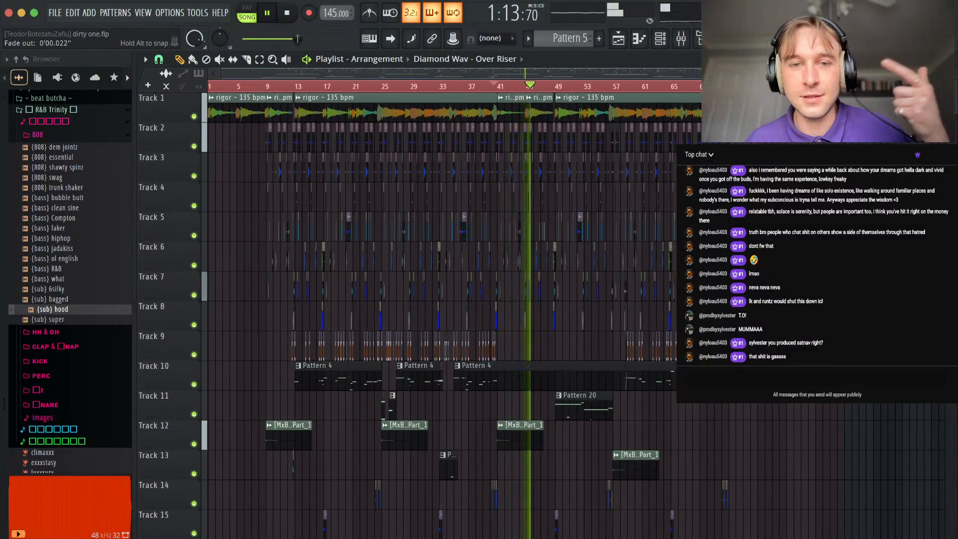
scroll(531, 203, up, 3)
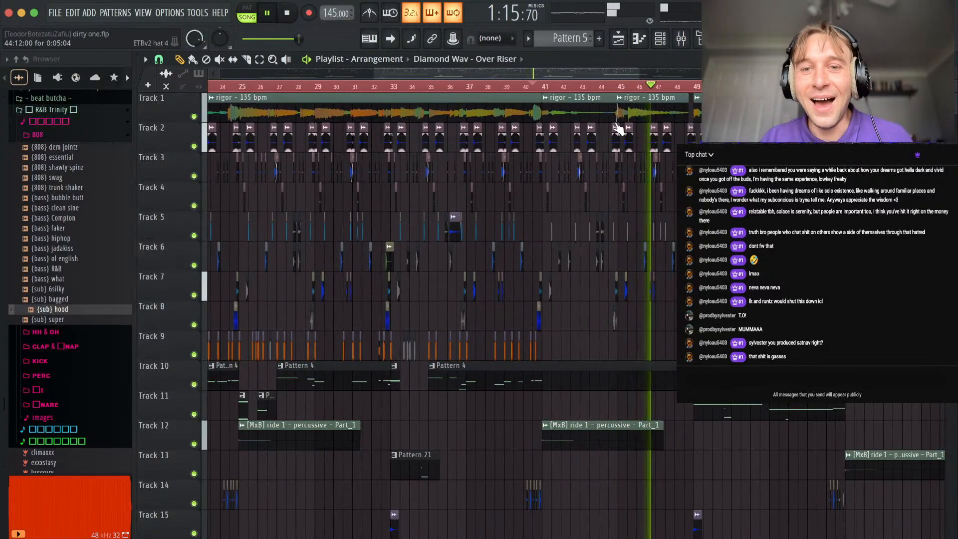
scroll(619, 120, down, 4)
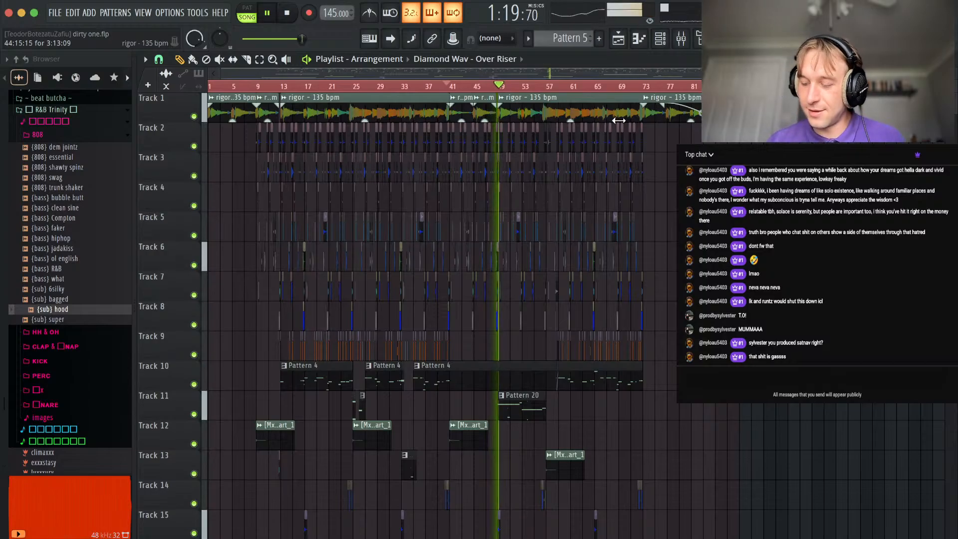
scroll(486, 235, up, 6)
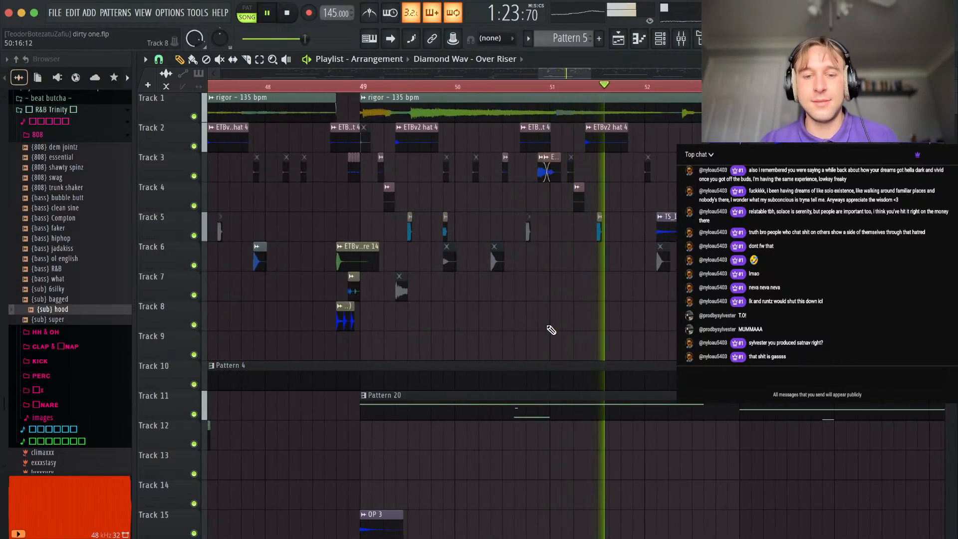
scroll(549, 331, down, 5)
scroll(489, 426, up, 3)
right_click(514, 438)
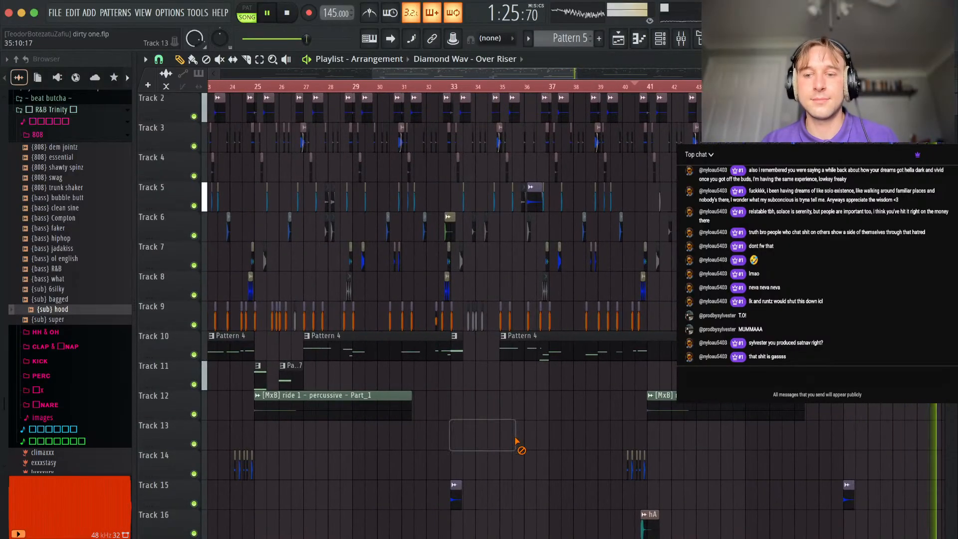
Check the mixer levels while the arrangement plays through the section around bar 57.
scroll(664, 410, down, 5)
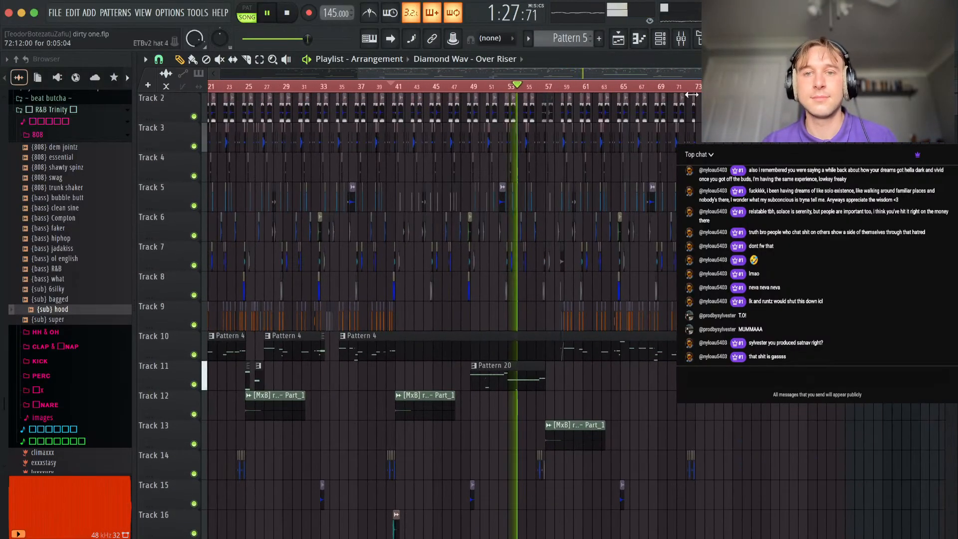
click(690, 45)
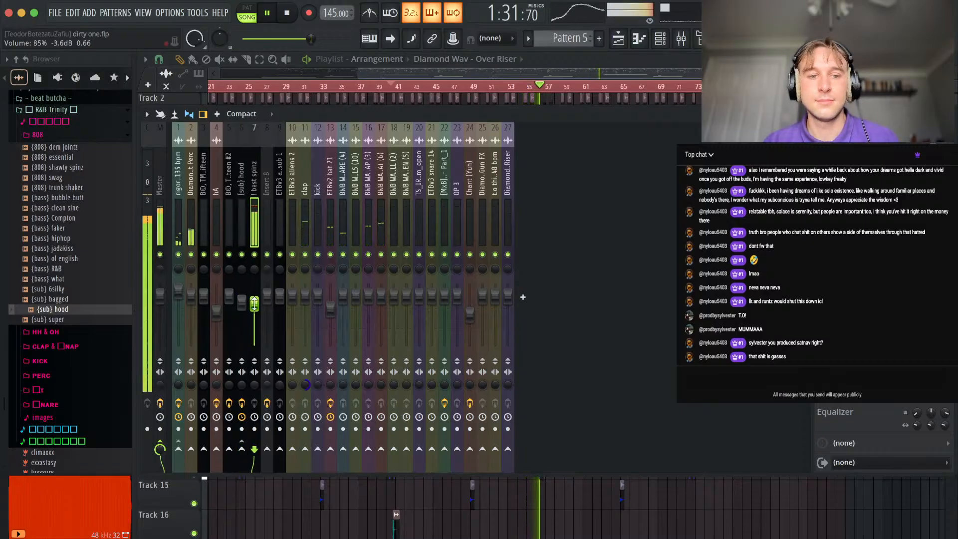
click(950, 114)
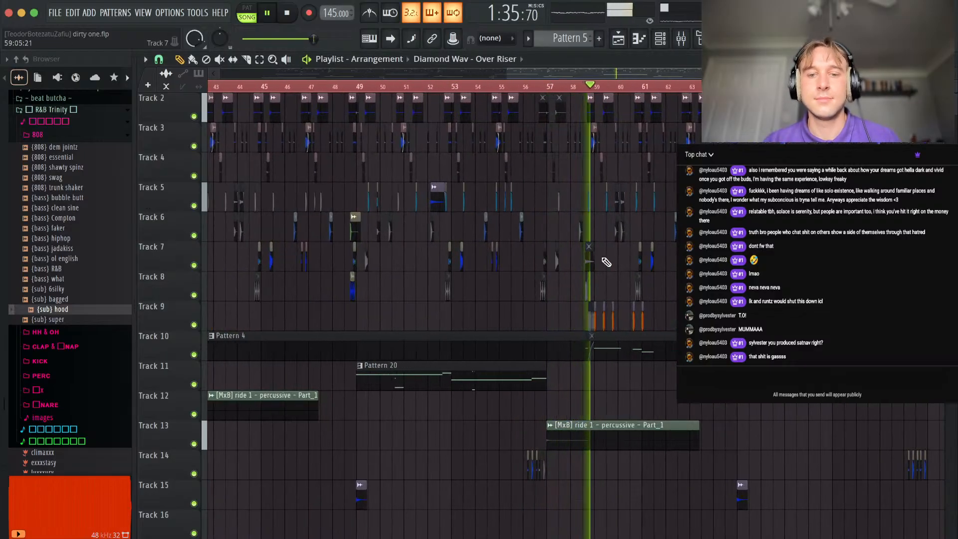
Cut Pattern 4 on Track 10 out between 59:09 and 60:06 and mute the Deep Kick clip in that gap on Track 9.
scroll(604, 262, up, 5)
scroll(577, 208, down, 5)
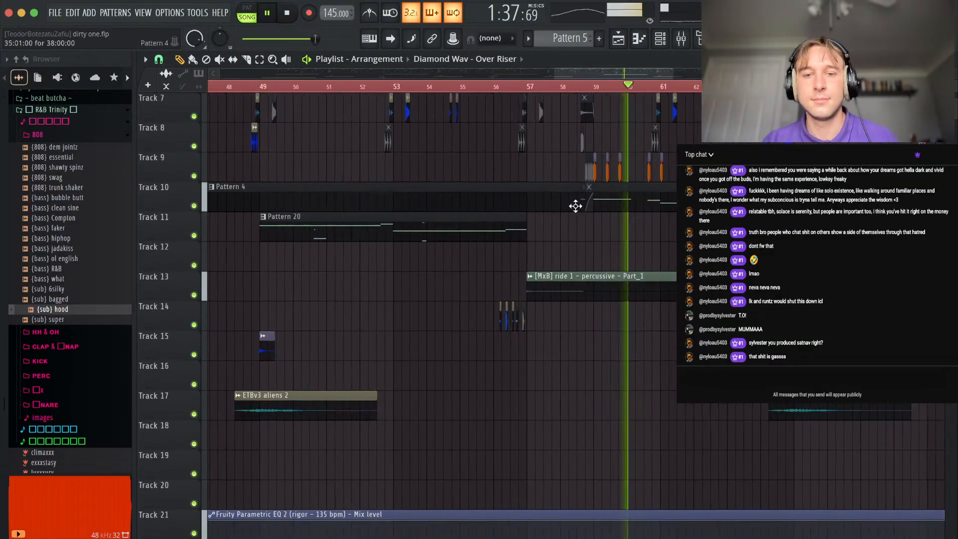
scroll(577, 207, up, 5)
click(571, 86)
scroll(590, 258, up, 3)
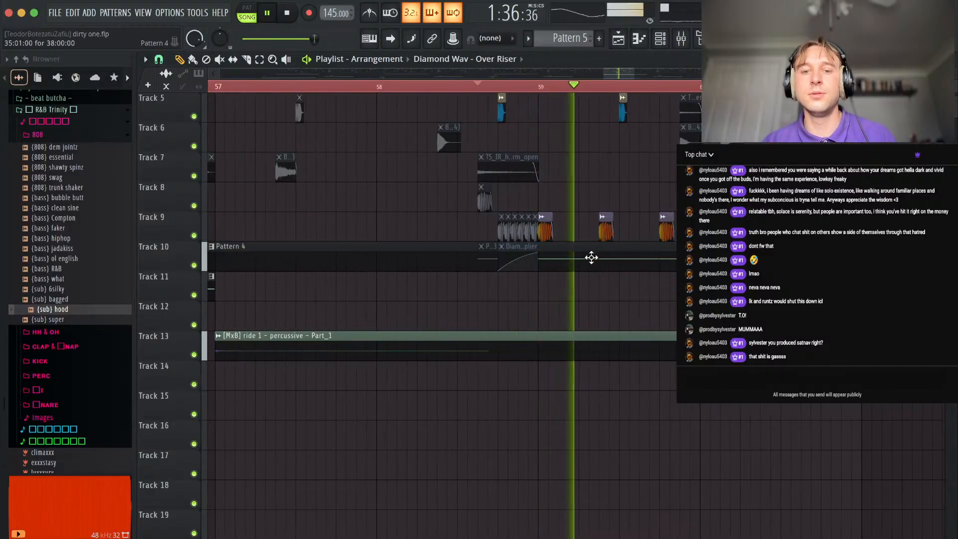
right_click(624, 263)
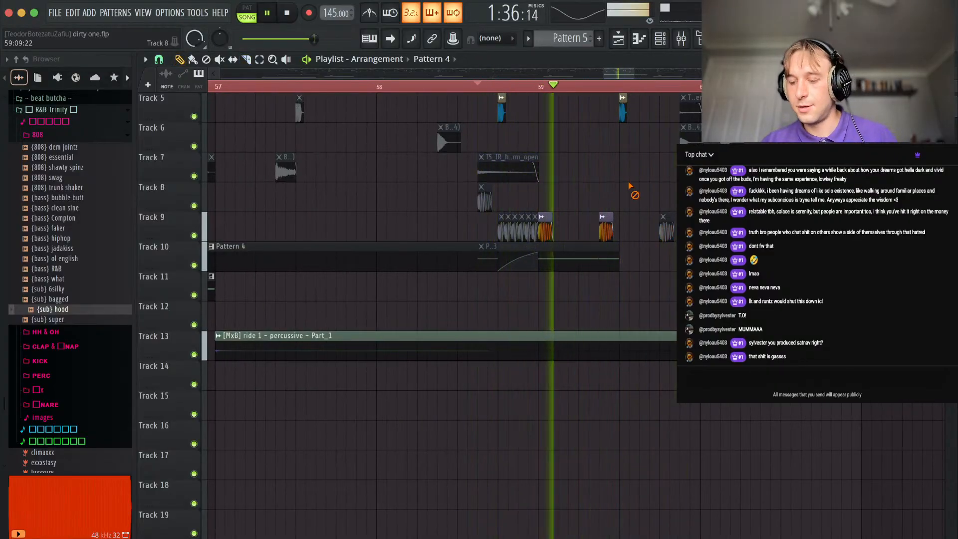
Cut a second gap in Pattern 4 on Track 10 from 63:09 to 64:07.
scroll(644, 215, down, 3)
scroll(646, 219, up, 1)
scroll(686, 259, down, 3)
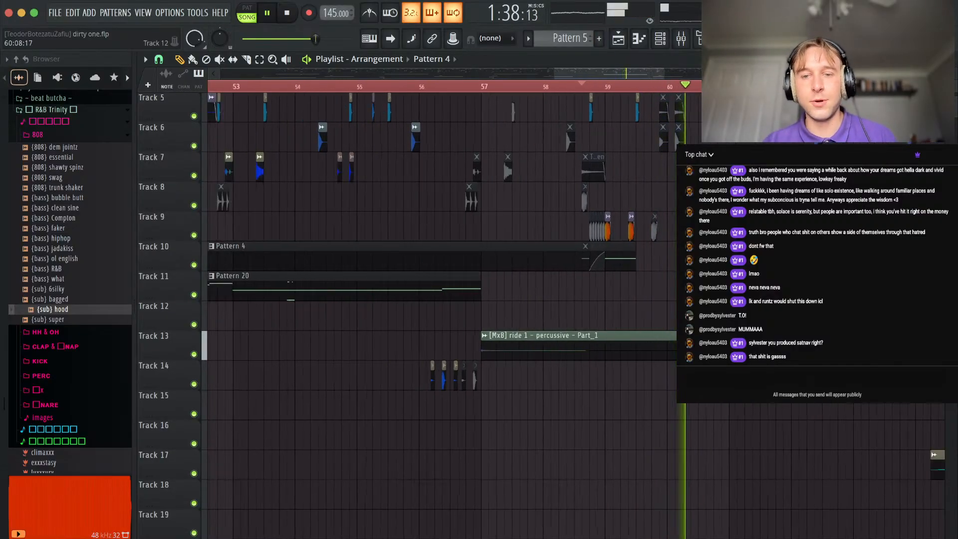
scroll(709, 285, up, 4)
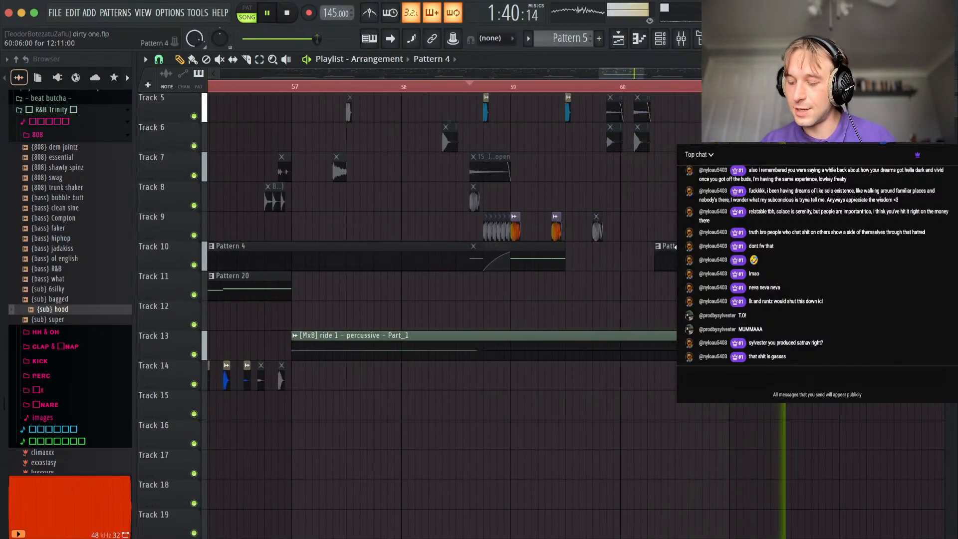
scroll(677, 248, down, 5)
scroll(719, 270, up, 3)
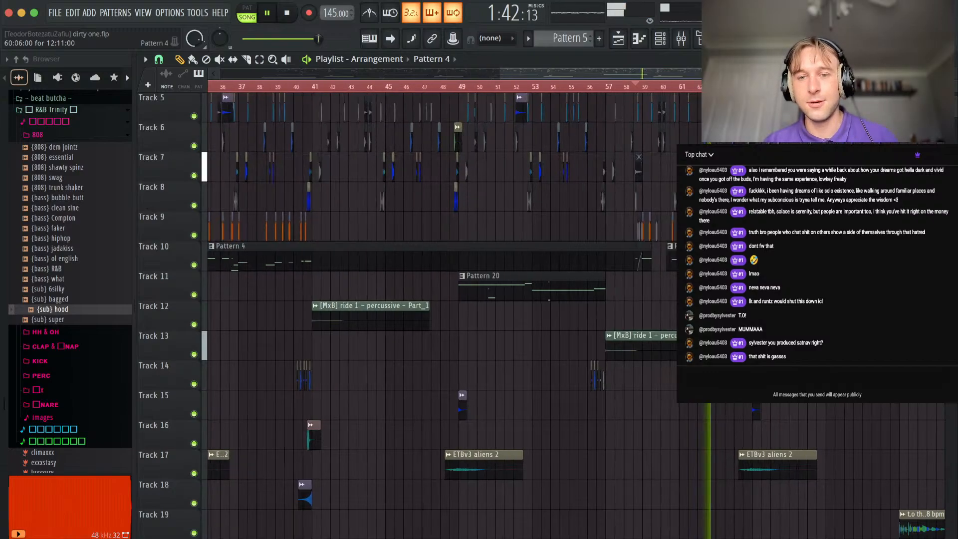
scroll(655, 251, up, 3)
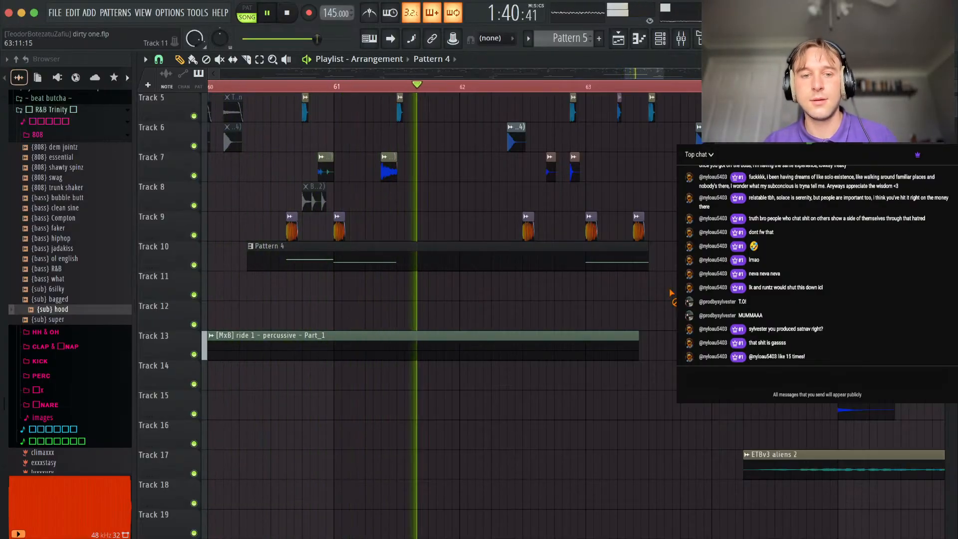
Move the Deep Kick clip midway through bar 62 on Track 9 so it lines up with the following ETBv2 hat 4 clip.
scroll(420, 261, up, 3)
scroll(544, 289, up, 3)
key(space)
key(space)
scroll(488, 345, down, 3)
scroll(487, 351, up, 1)
scroll(484, 351, down, 2)
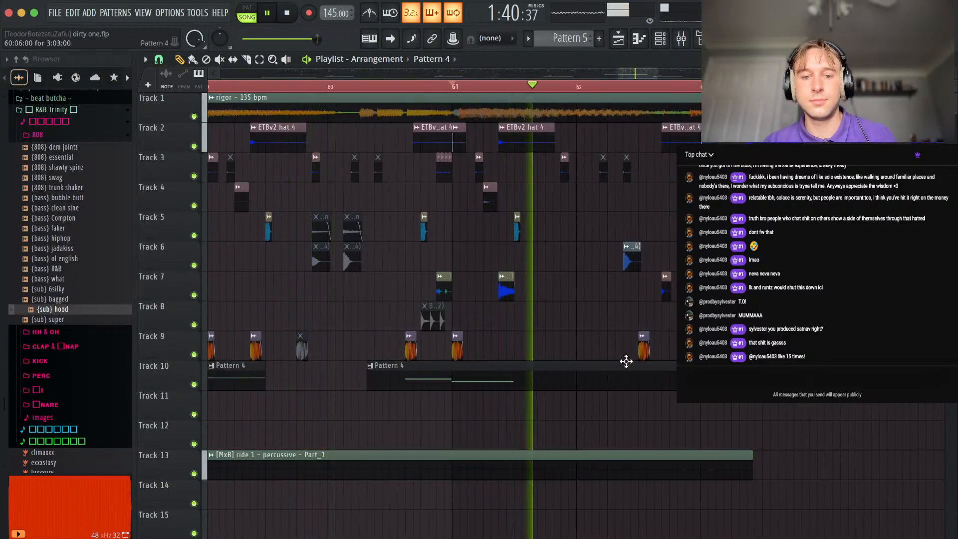
scroll(627, 361, up, 3)
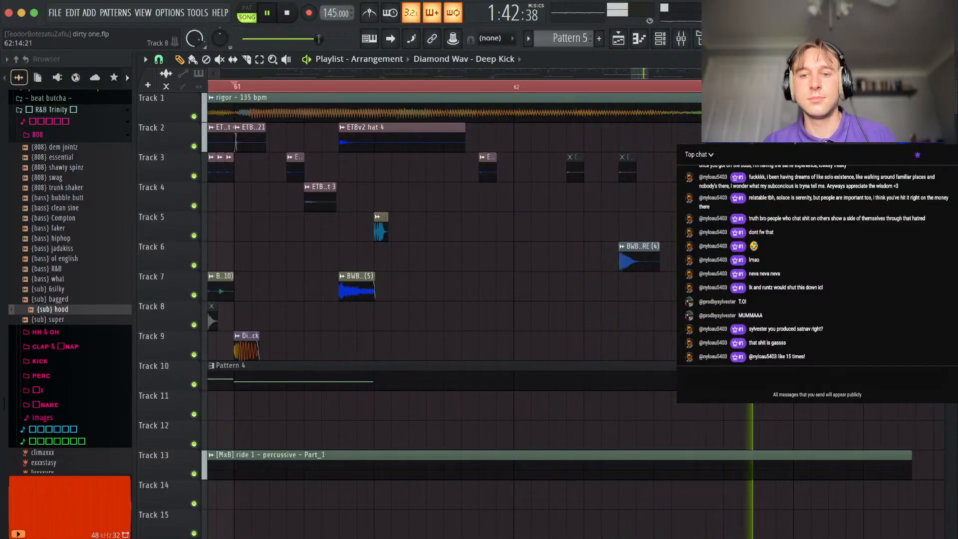
scroll(756, 325, down, 3)
scroll(571, 340, right, 3)
scroll(571, 340, up, 3)
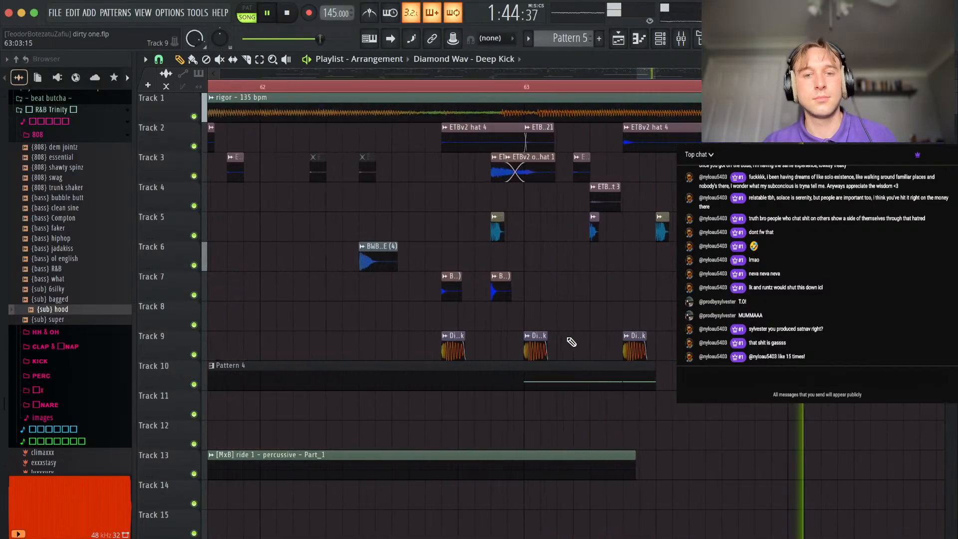
Play bars 63 to 69 and check the Deep Kick and Pattern 4 808 clips on Tracks 9 and 10.
scroll(731, 324, down, 2)
scroll(738, 319, right, 3)
scroll(739, 319, down, 1)
drag(689, 295, 332, 330)
scroll(370, 397, down, 1)
scroll(369, 398, up, 4)
scroll(637, 419, down, 4)
drag(890, 443, 658, 385)
right_click(550, 382)
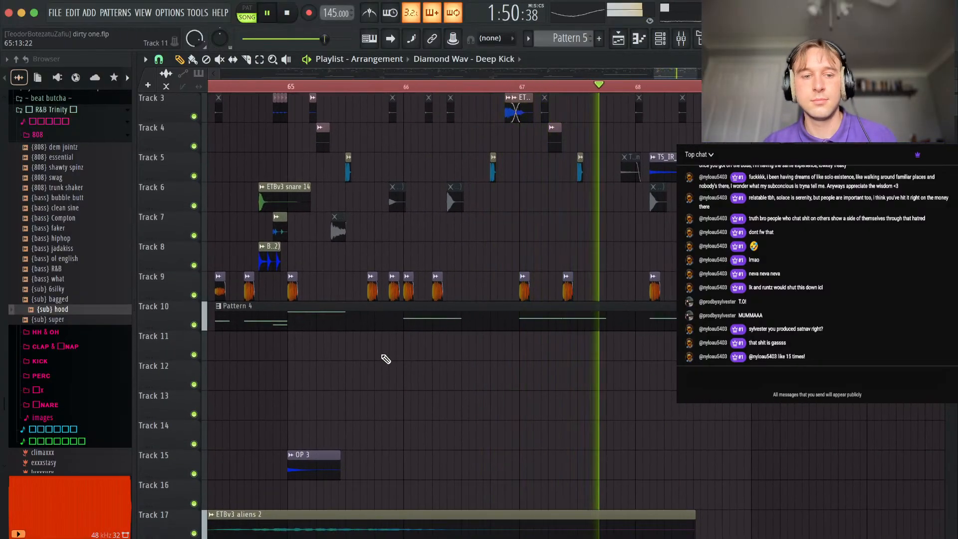
scroll(522, 405, down, 3)
drag(600, 380, 508, 411)
scroll(633, 399, down, 5)
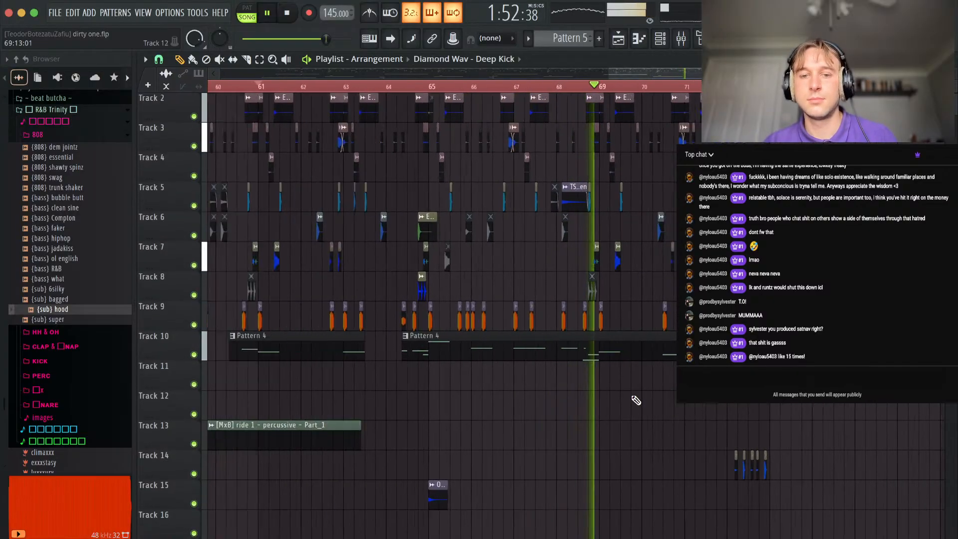
Copy the ETBv3 aliens 2 clip on Track 17 from bar 64 to bar 72, leading into bar 73.
scroll(589, 335, down, 4)
scroll(589, 336, up, 1)
scroll(589, 336, right, 2)
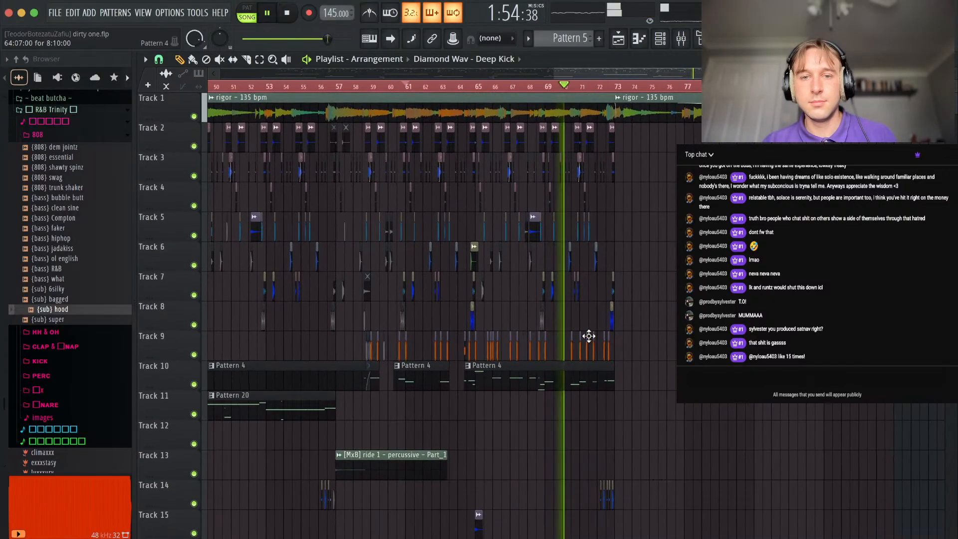
scroll(589, 336, down, 2)
scroll(624, 437, up, 4)
scroll(590, 264, down, 10)
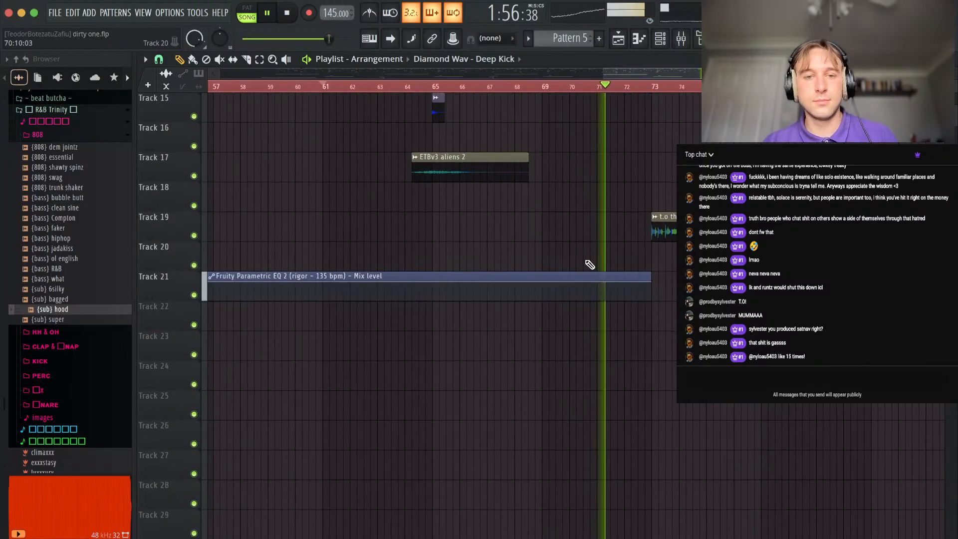
scroll(590, 264, down, 3)
scroll(590, 264, up, 1)
scroll(590, 265, up, 3)
drag(526, 285, 653, 282)
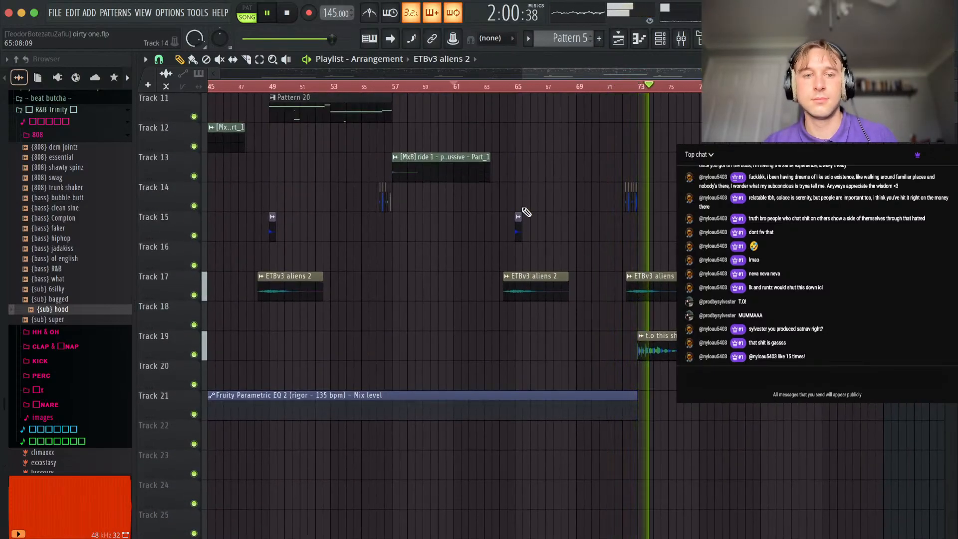
Copy the ride 1 percussive clip on Track 13 to bar 73 and delete the ETBv3 aliens 2 clip at bar 64.
click(434, 165)
drag(434, 165, 676, 163)
right_click(561, 278)
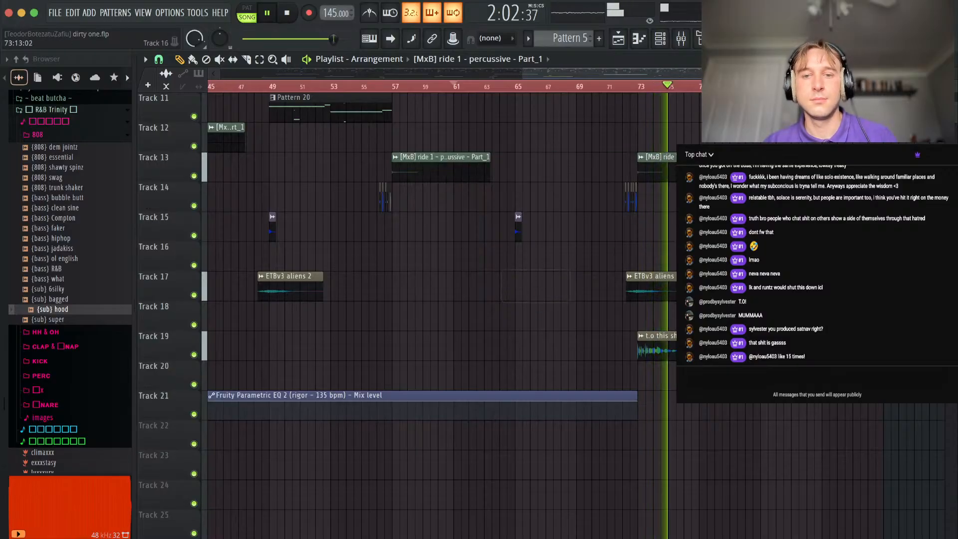
Split Pattern 4 on Track 10 at bar 41 and delete the piece after it, up to about bar 59.
scroll(620, 269, up, 10)
scroll(751, 199, down, 3)
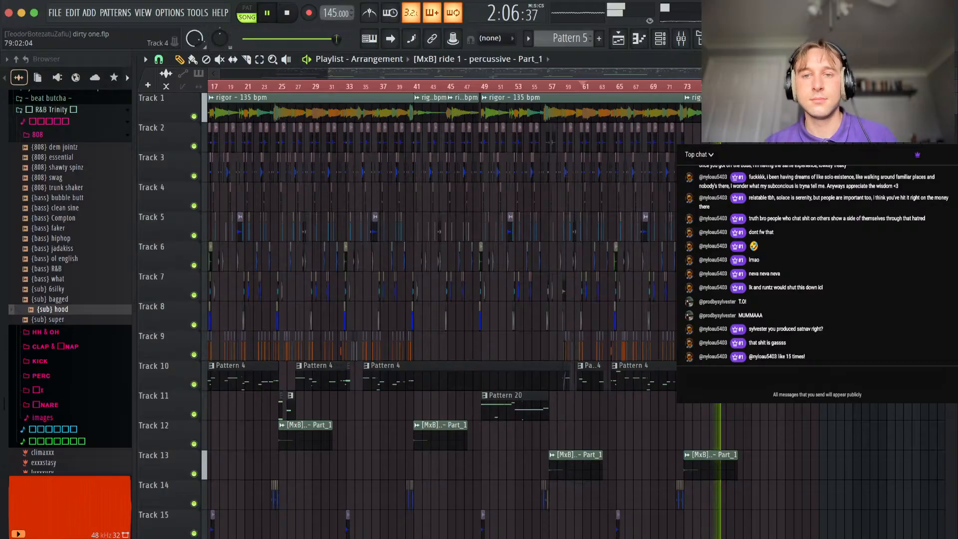
scroll(732, 230, down, 2)
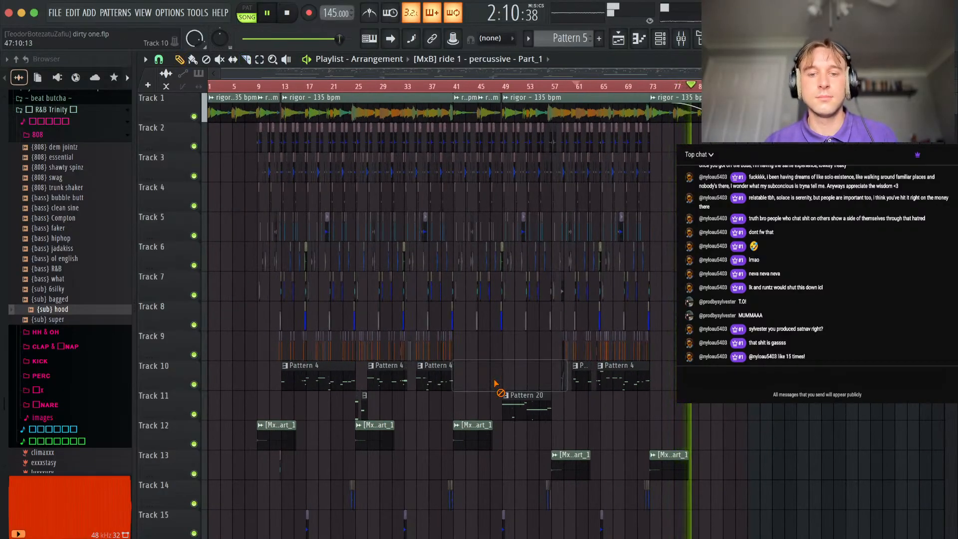
Move the short Pattern 4 clip at bar 59 onto Track 10.
drag(459, 386, 609, 414)
scroll(553, 382, up, 5)
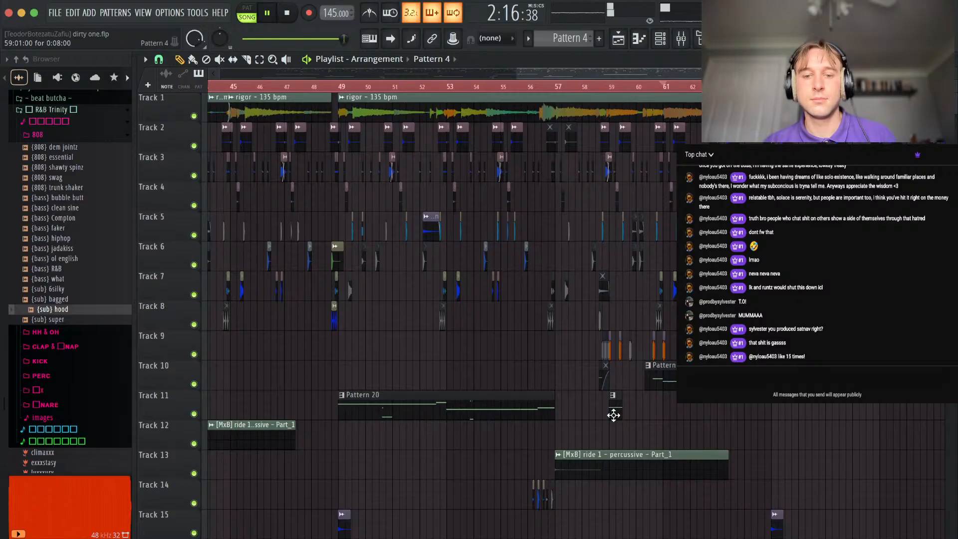
scroll(612, 385, down, 6)
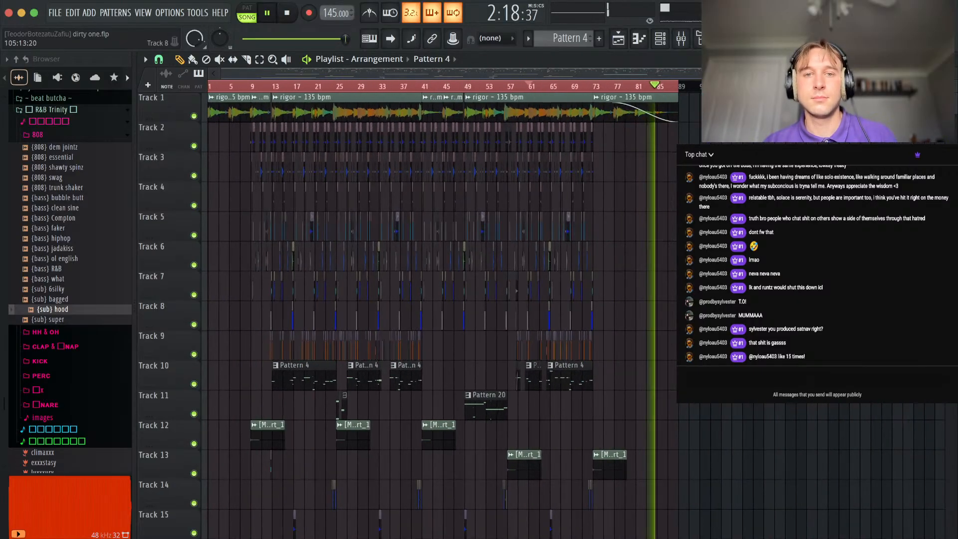
scroll(613, 385, down, 5)
scroll(612, 385, up, 5)
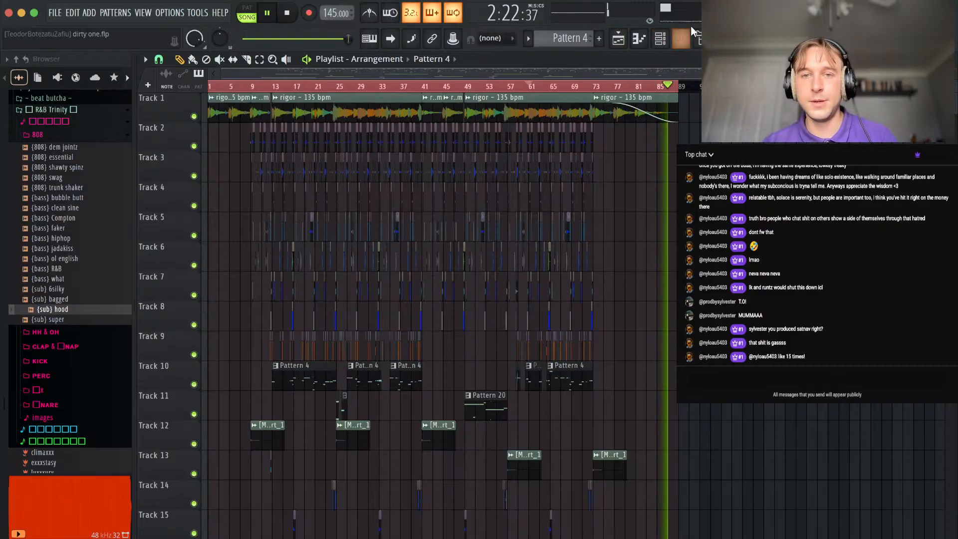
Add the AUPitch effect to the Master mixer channel with its pitch at 200 cents.
click(682, 39)
click(160, 168)
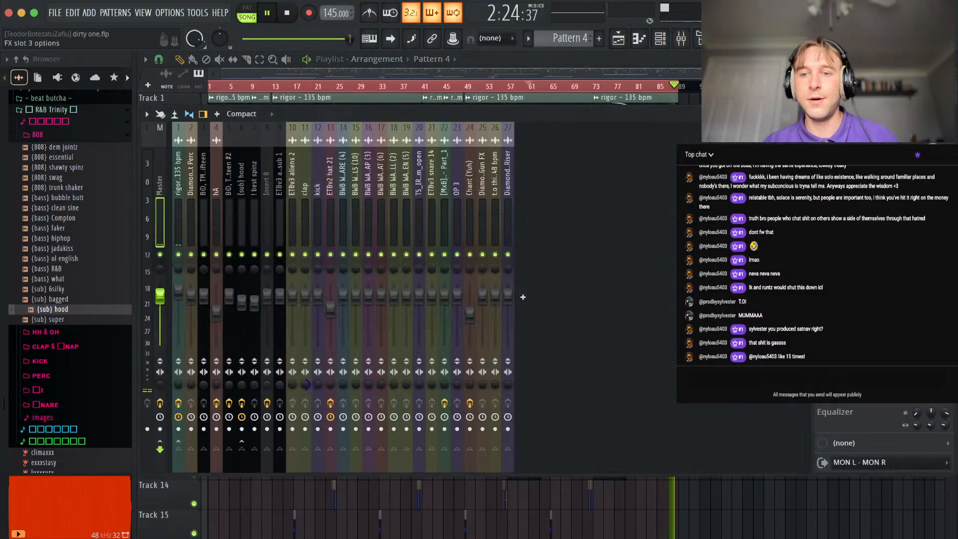
click(523, 297)
click(48, 18)
text(aupit)
click(511, 49)
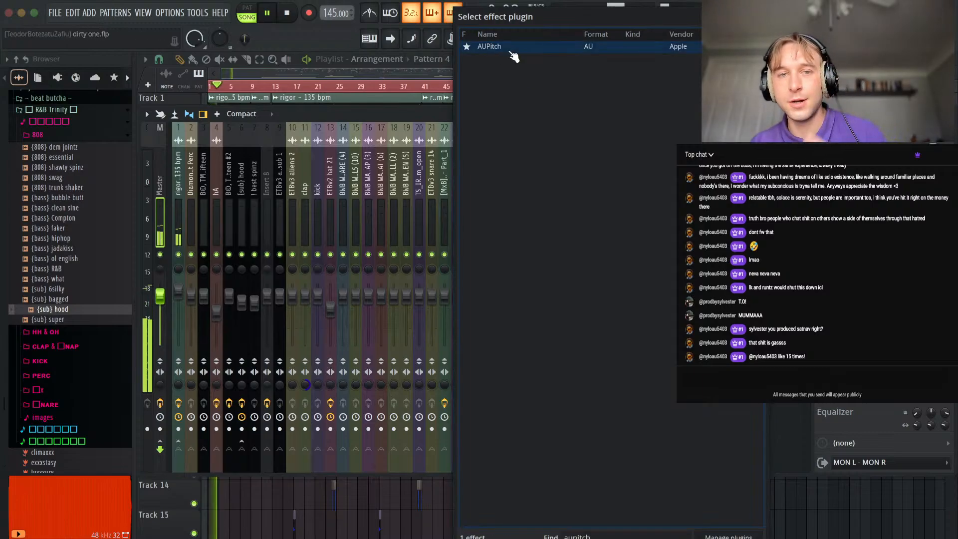
key(Return)
key(space)
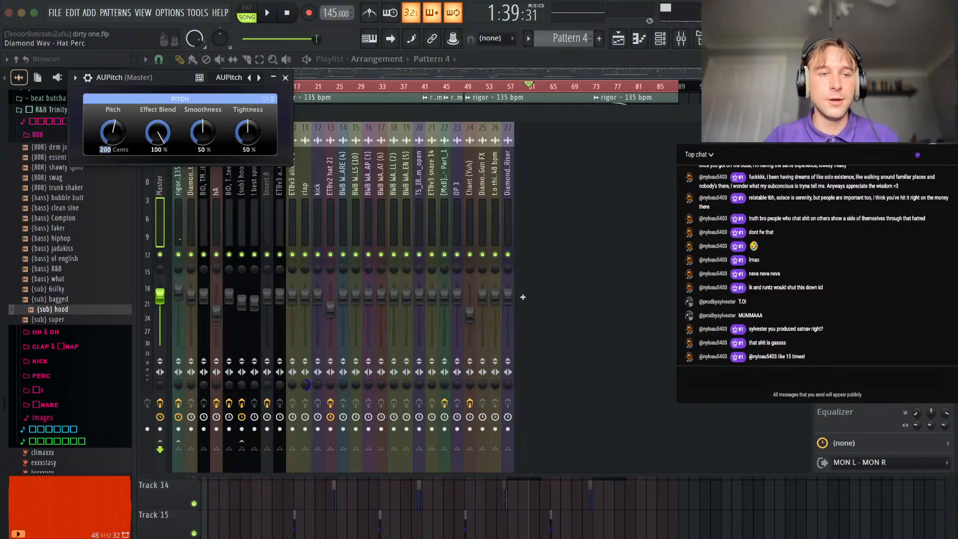
click(286, 77)
Play the beat from the intro and lower mixer channel 26 (the 48 bpm sample) to about 80% volume.
key(space)
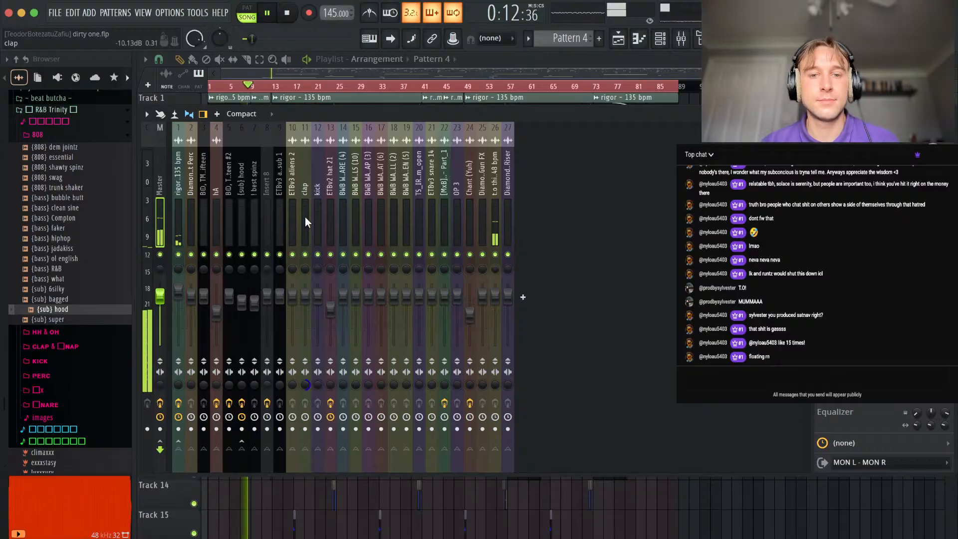
click(495, 296)
drag(495, 296, 495, 303)
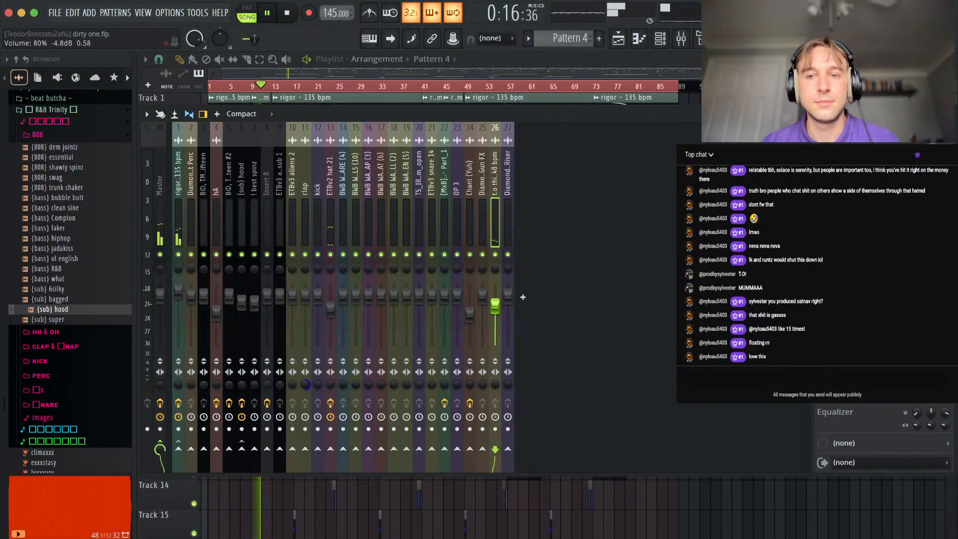
click(161, 200)
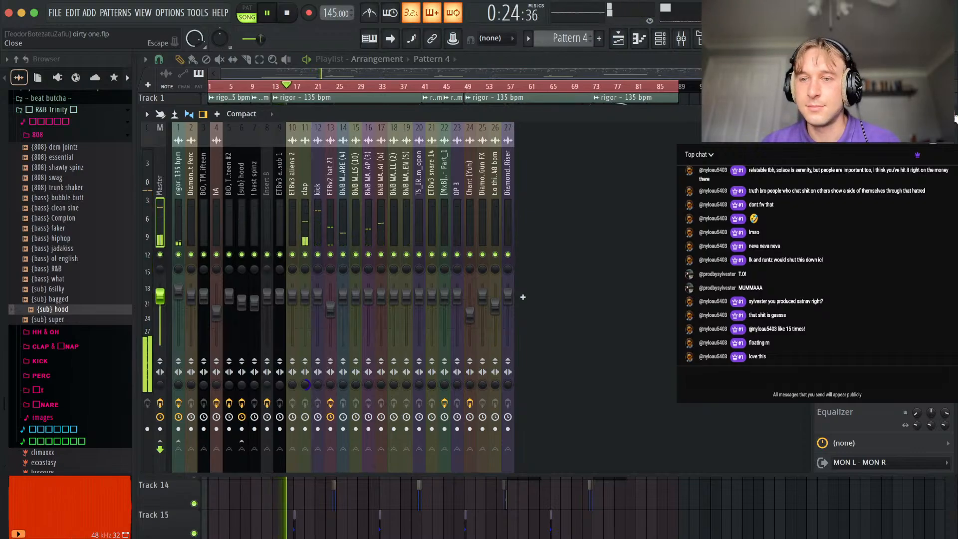
key(Escape)
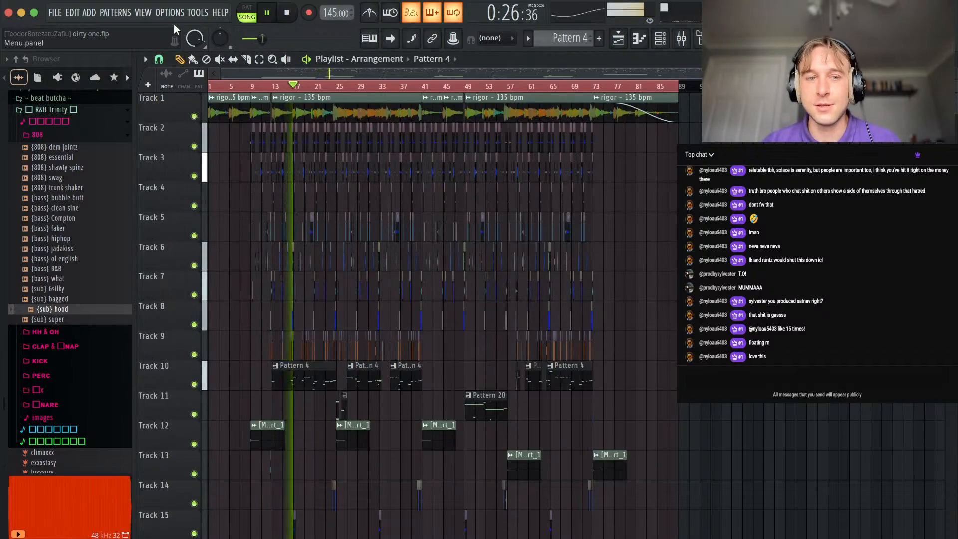
Review the arrangement around bars 9 to 24 and check the pitch shift of the rigor - 135 bpm audio clip.
scroll(242, 278, up, 4)
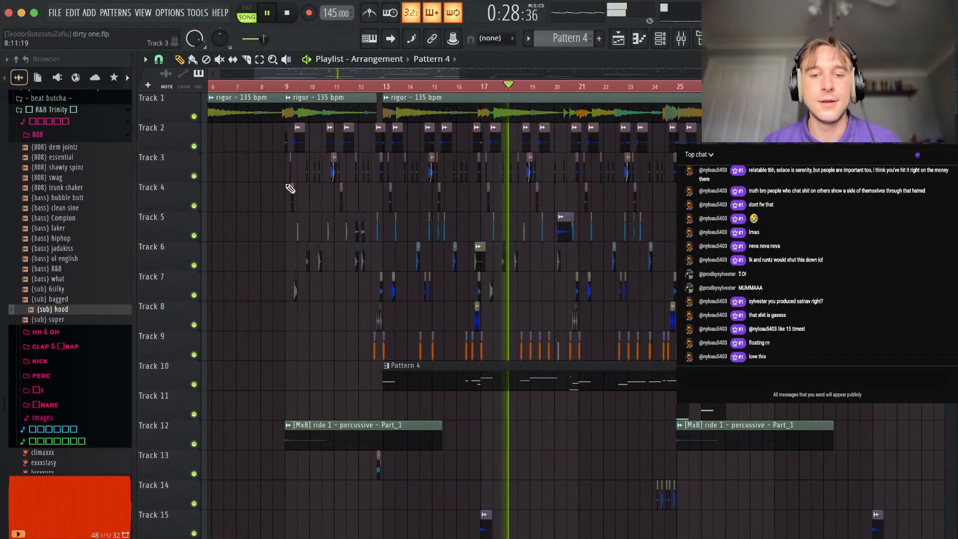
scroll(400, 274, up, 3)
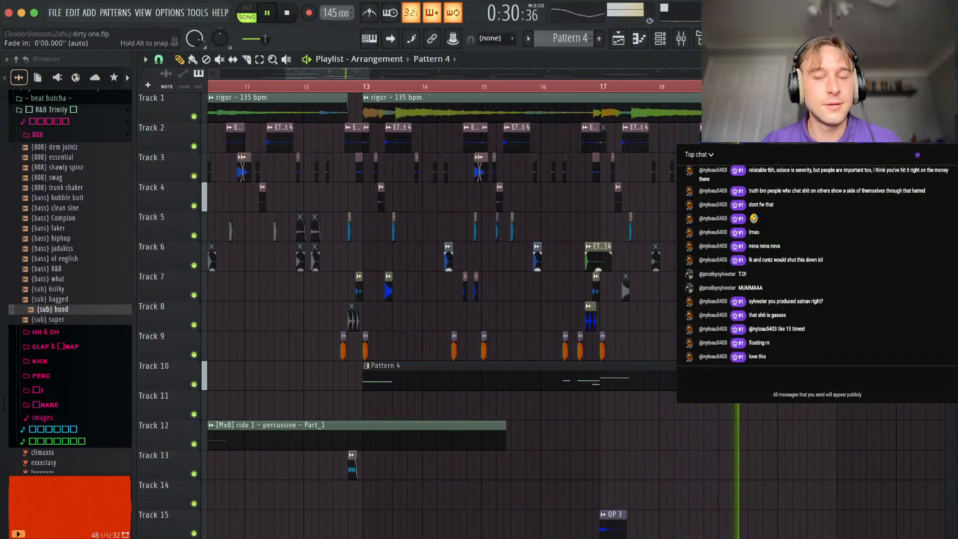
scroll(401, 305, down, 2)
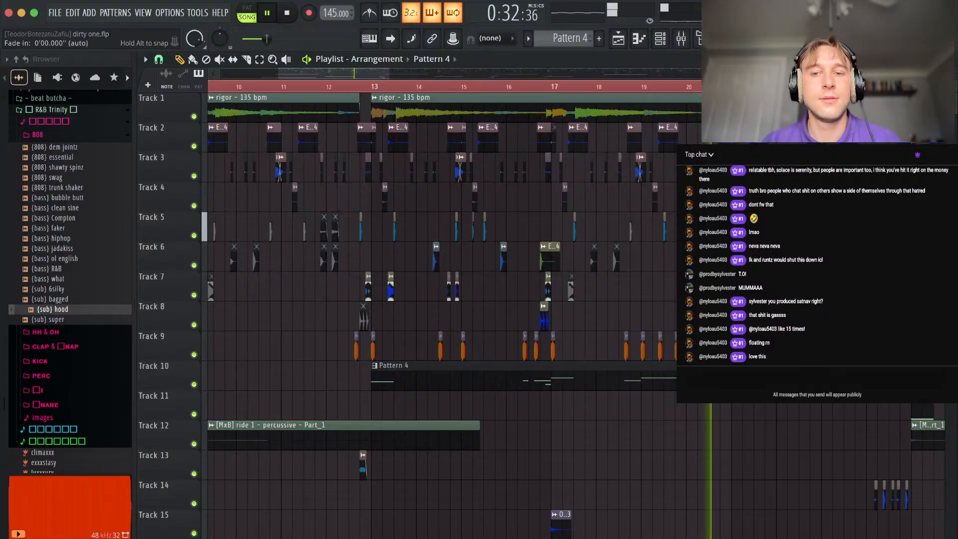
scroll(529, 305, down, 3)
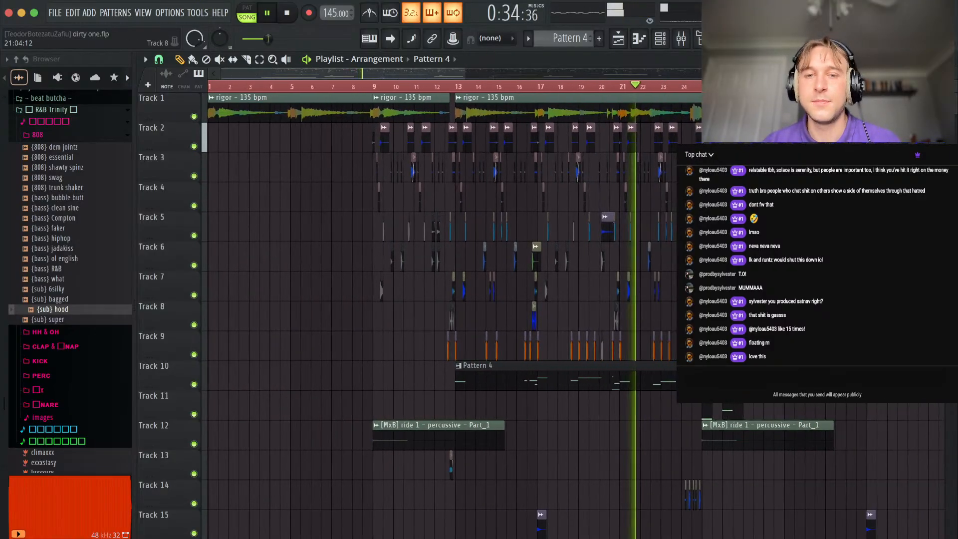
key(space)
scroll(636, 249, down, 3)
key(F9)
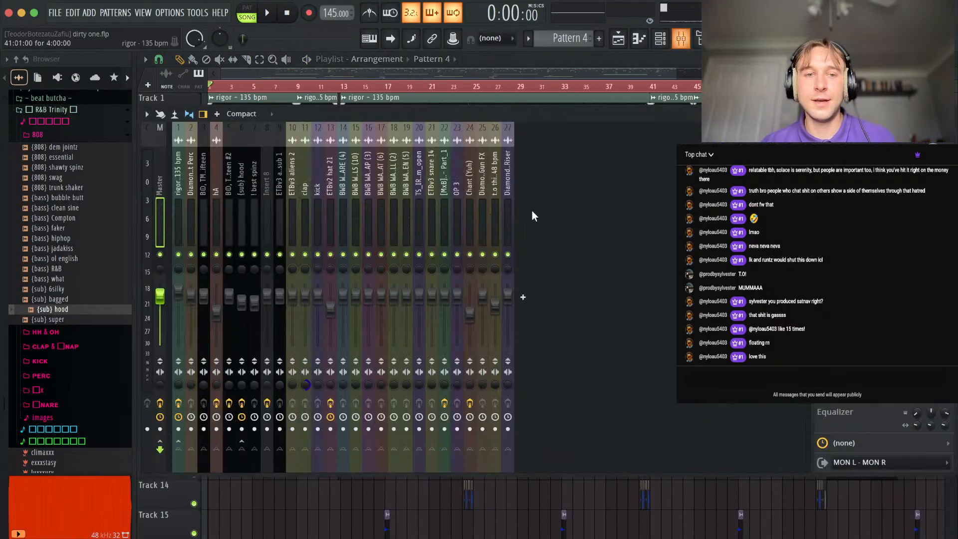
click(955, 119)
double_click(556, 119)
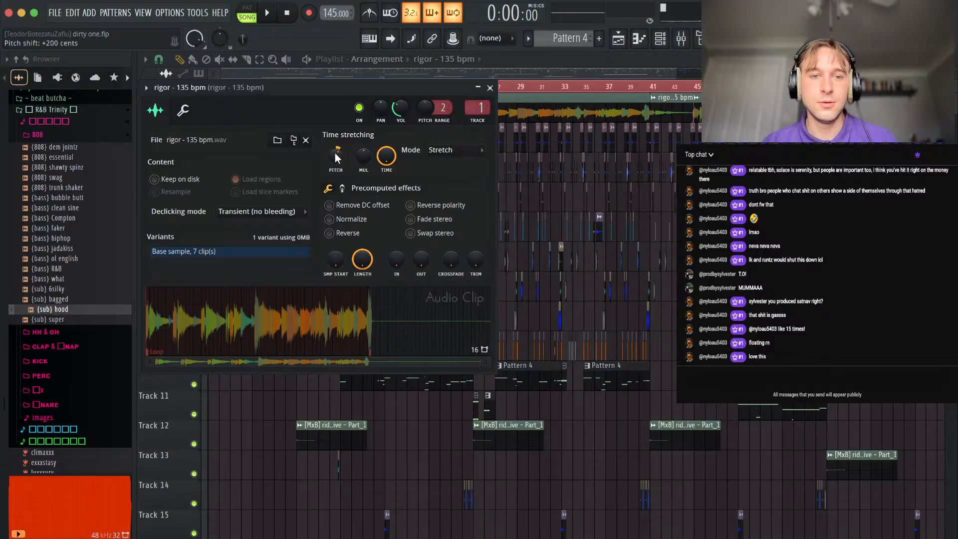
key(Escape)
Delete the muted clips just before bar 59 on Tracks 9 and 10.
scroll(410, 456, down, 3)
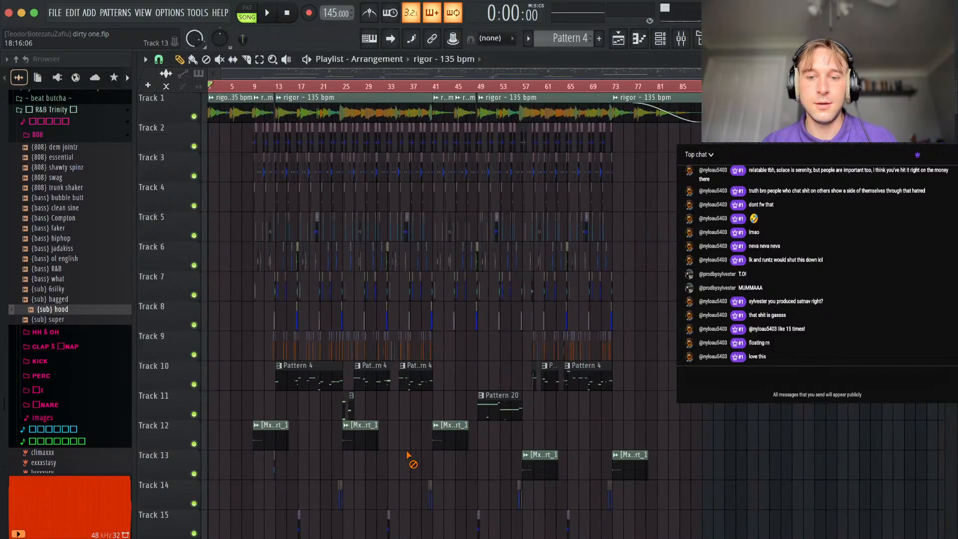
drag(639, 374, 285, 401)
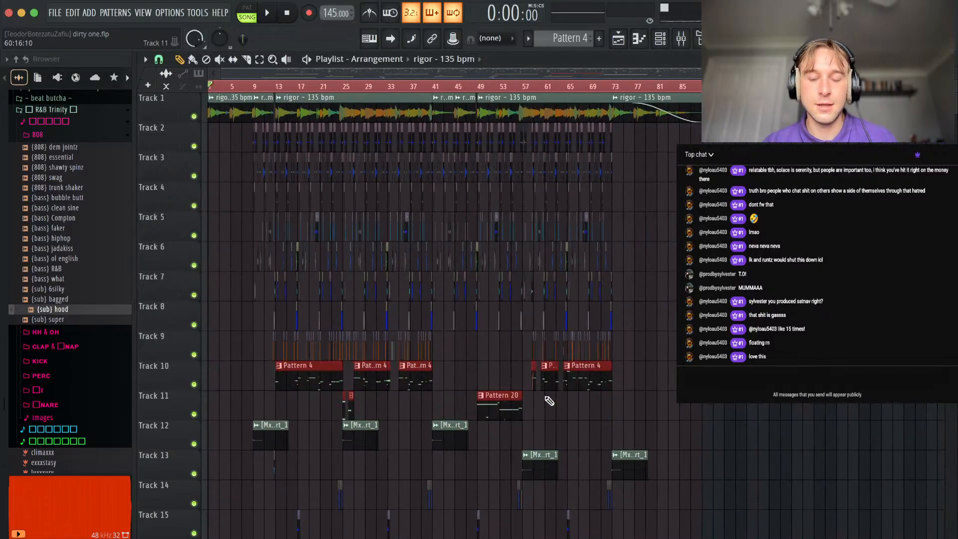
scroll(402, 416, up, 10)
drag(403, 416, 391, 385)
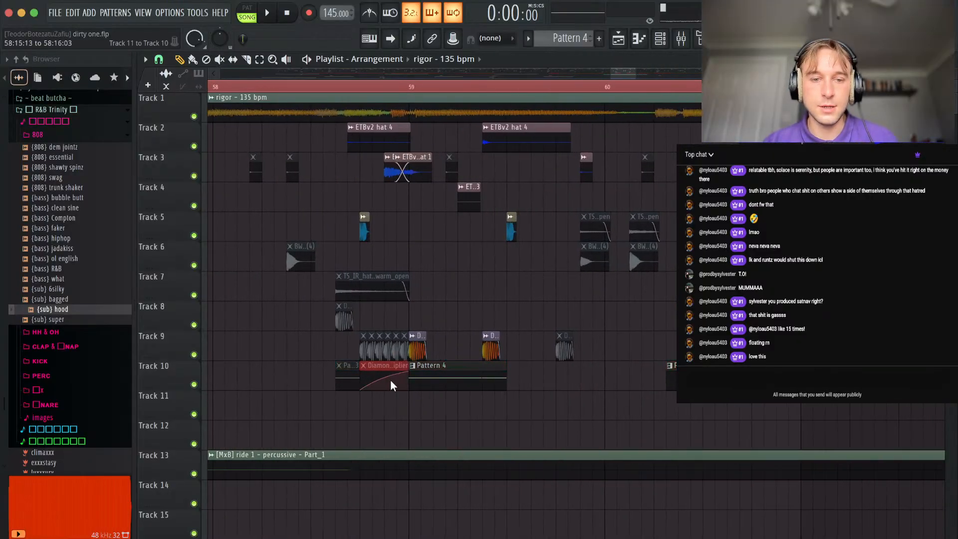
drag(341, 352, 406, 347)
Merge all the 808 pattern clips on Tracks 10 and 11 into a single pattern clip on Track 10.
scroll(405, 347, down, 8)
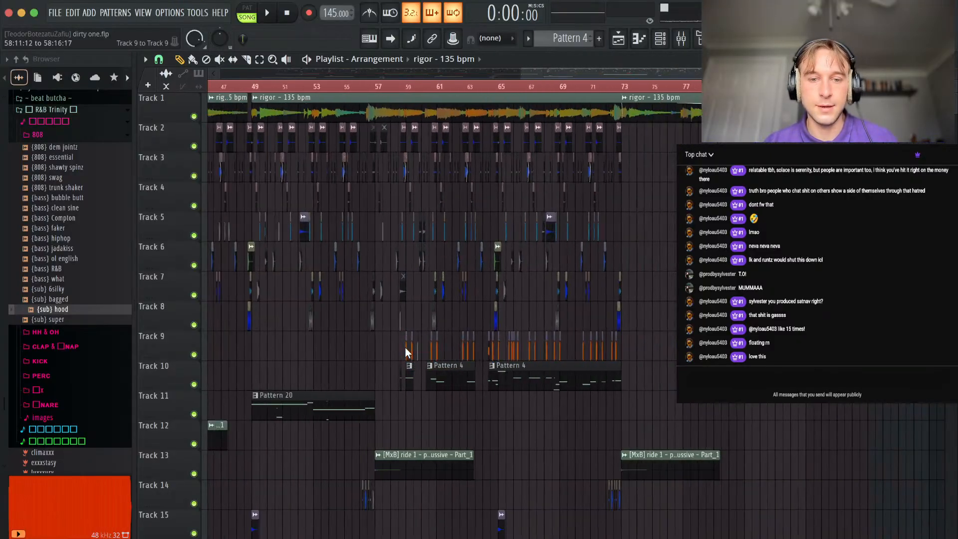
scroll(485, 386, down, 5)
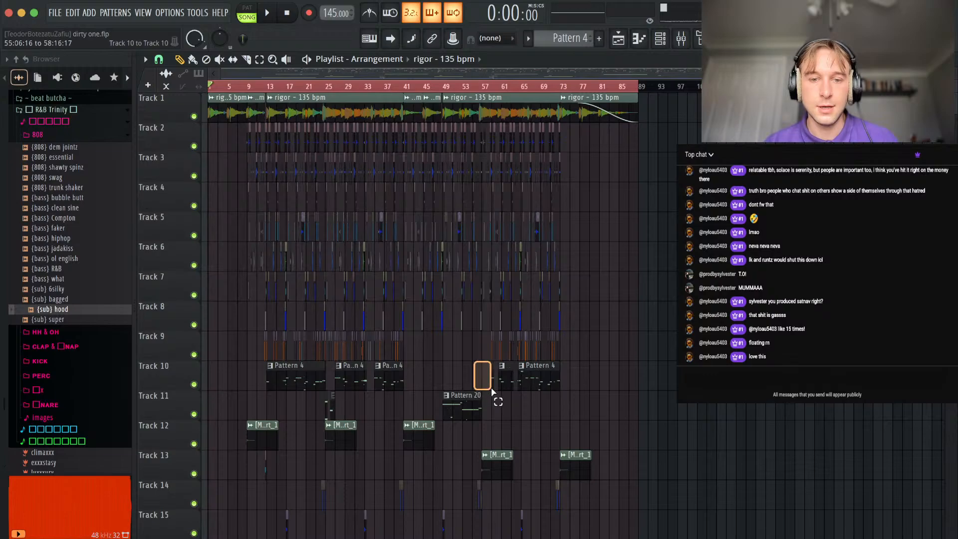
drag(607, 382, 240, 403)
key(super+g)
Inspect the merged pattern's notes for (sub) hood, ! best spinz, both TM 808 Fifteen channels and Bass 1.
click(673, 42)
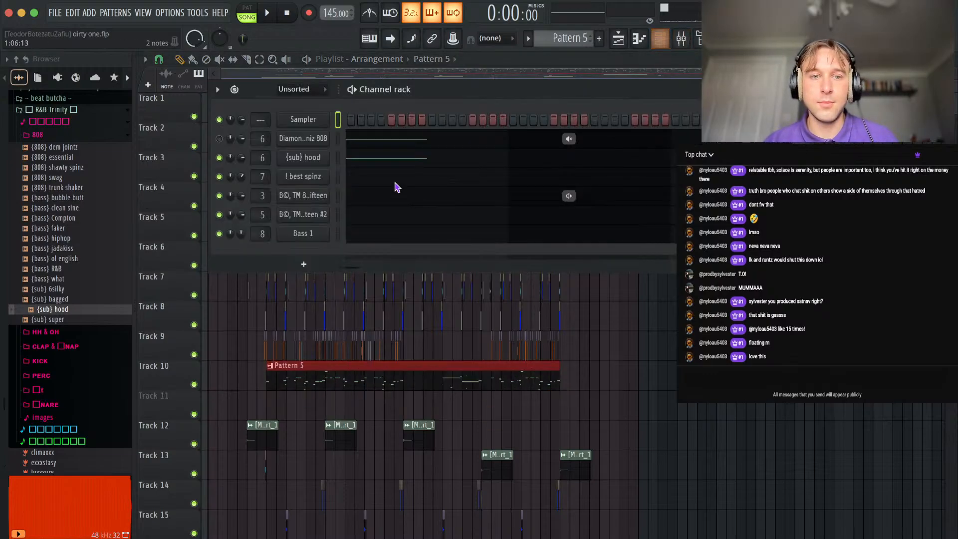
click(368, 158)
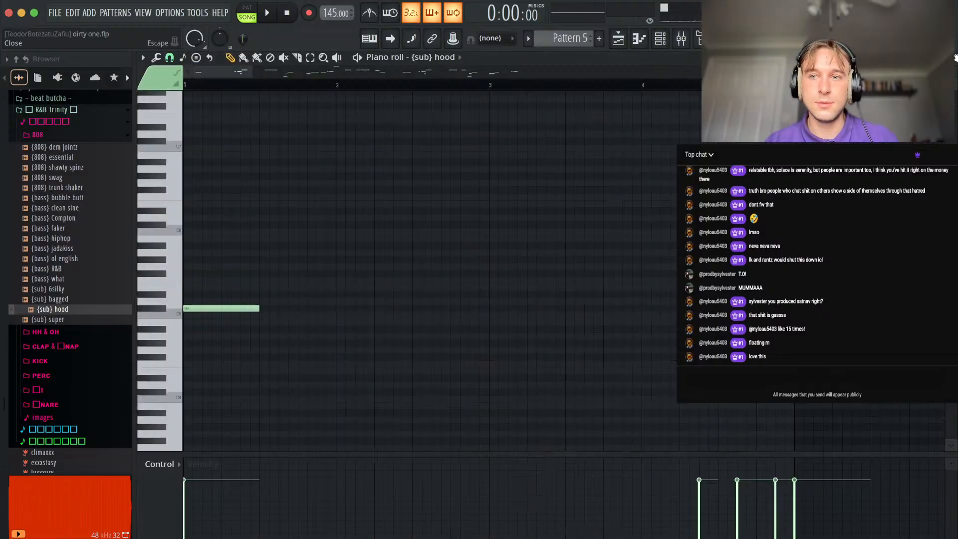
click(956, 57)
click(481, 177)
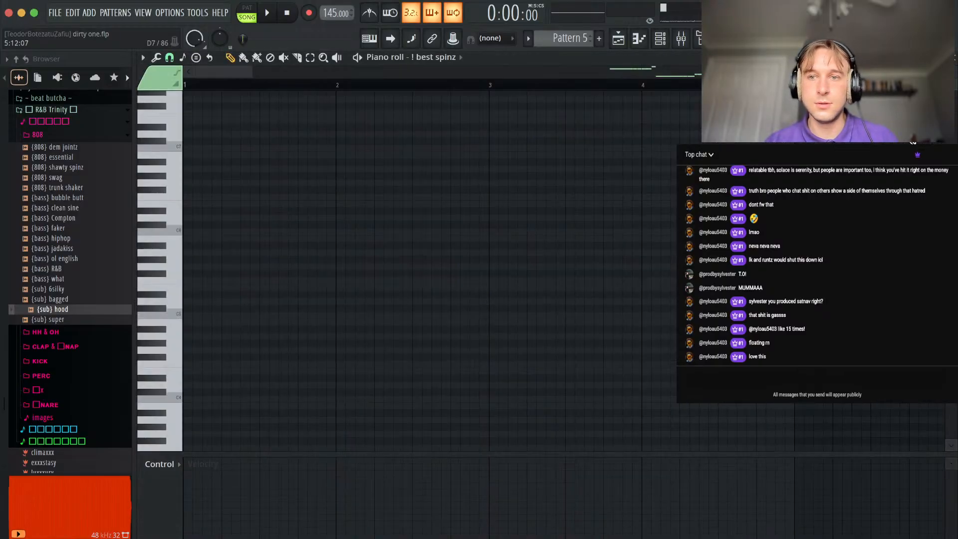
click(955, 59)
click(383, 194)
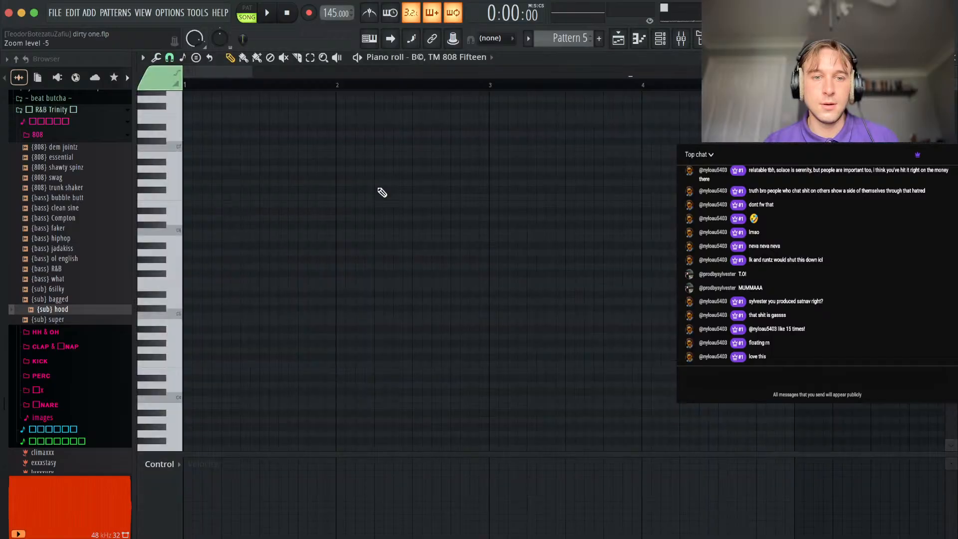
click(955, 60)
click(382, 222)
click(955, 62)
click(508, 241)
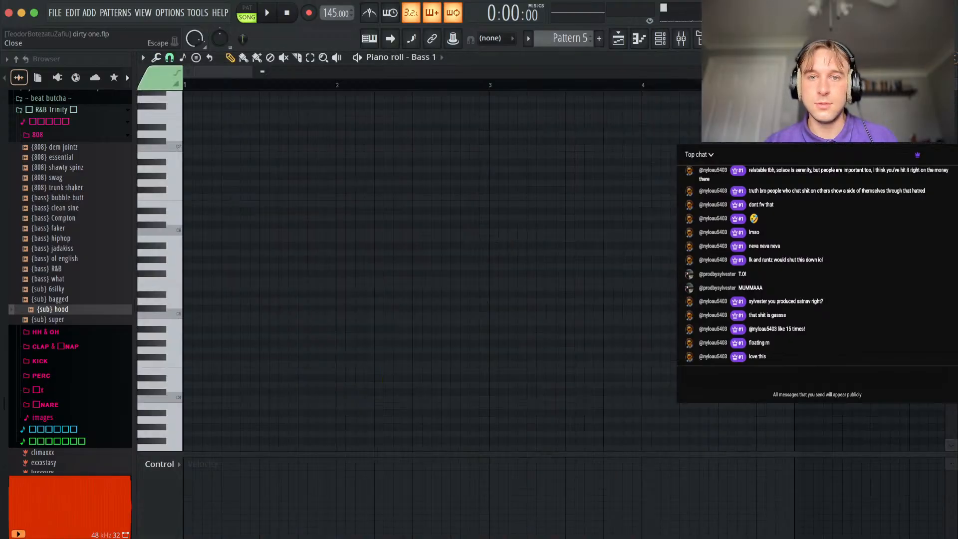
click(955, 62)
click(831, 287)
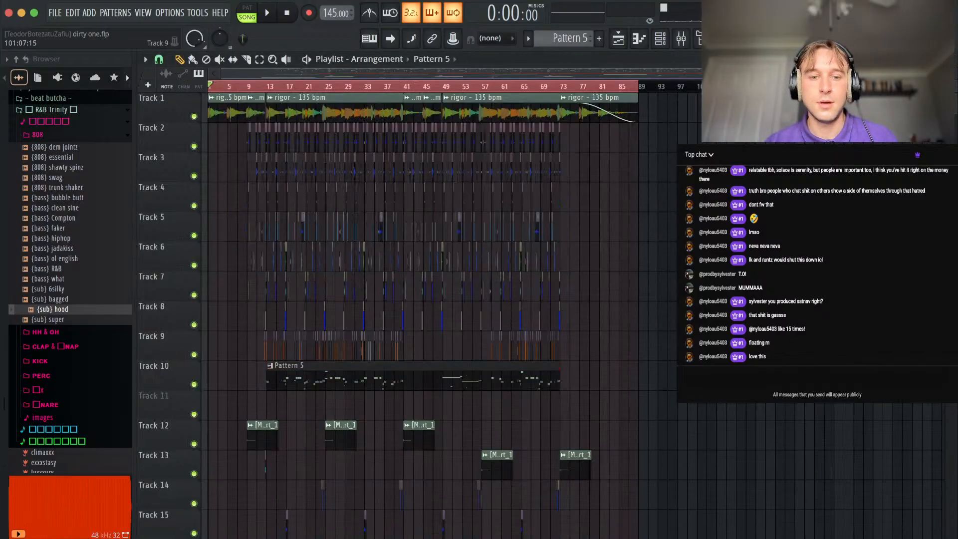
Play the song from the start and lower the (sub) hood mixer channel slightly to about 85% volume.
click(569, 38)
key(Escape)
key(space)
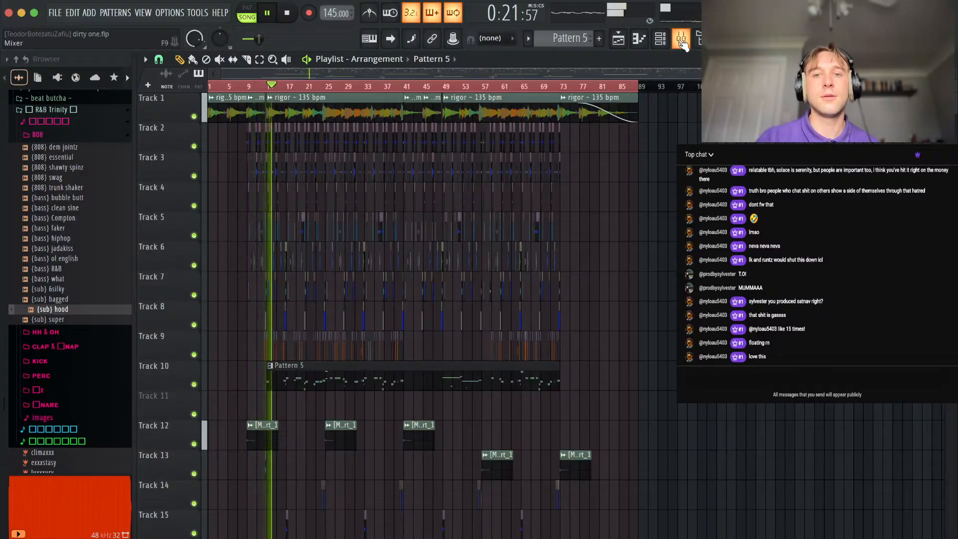
key(F9)
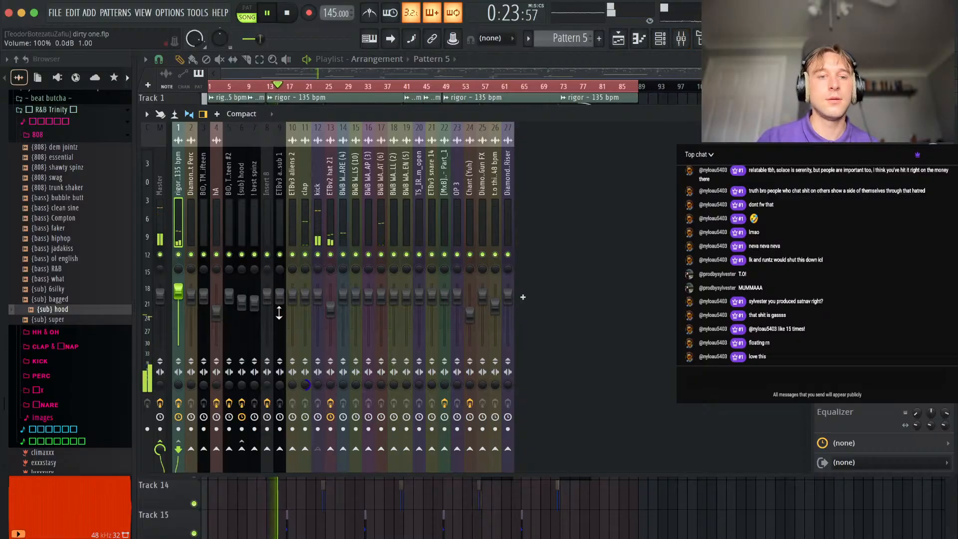
drag(243, 307, 244, 308)
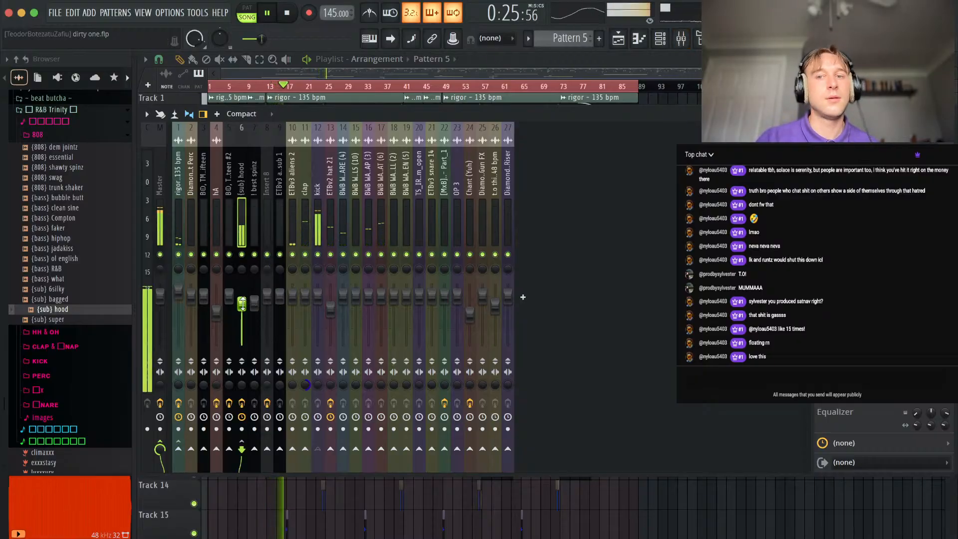
Turn the kHs Bitcrush mix on the (sub) hood channel down to its minimum.
click(858, 172)
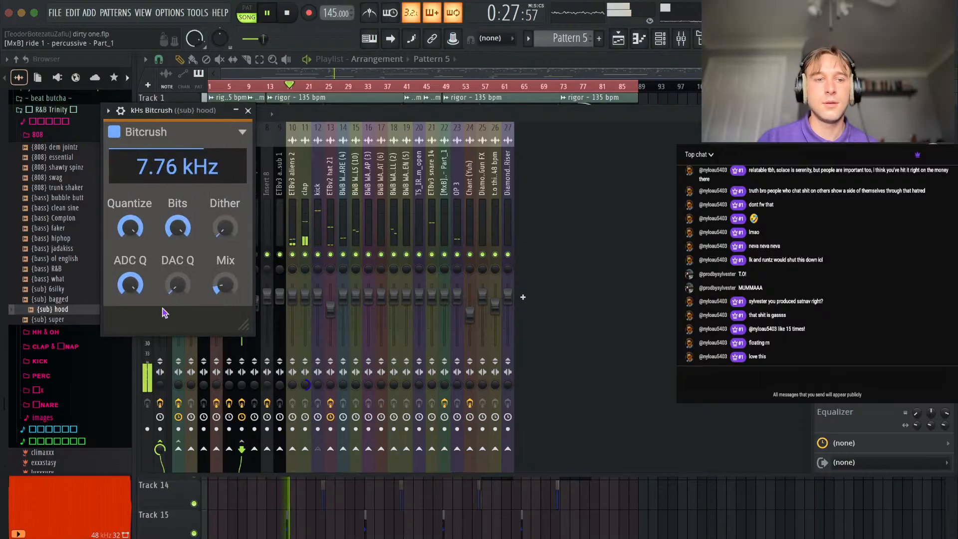
mouse_move(226, 285)
mouse_down()
mouse_move(224, 299)
mouse_move(226, 289)
mouse_up()
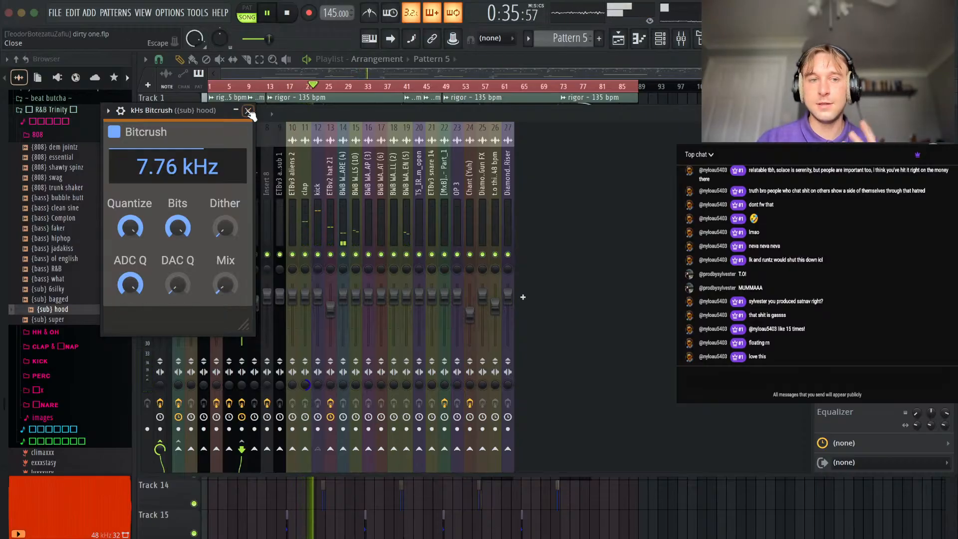
click(249, 111)
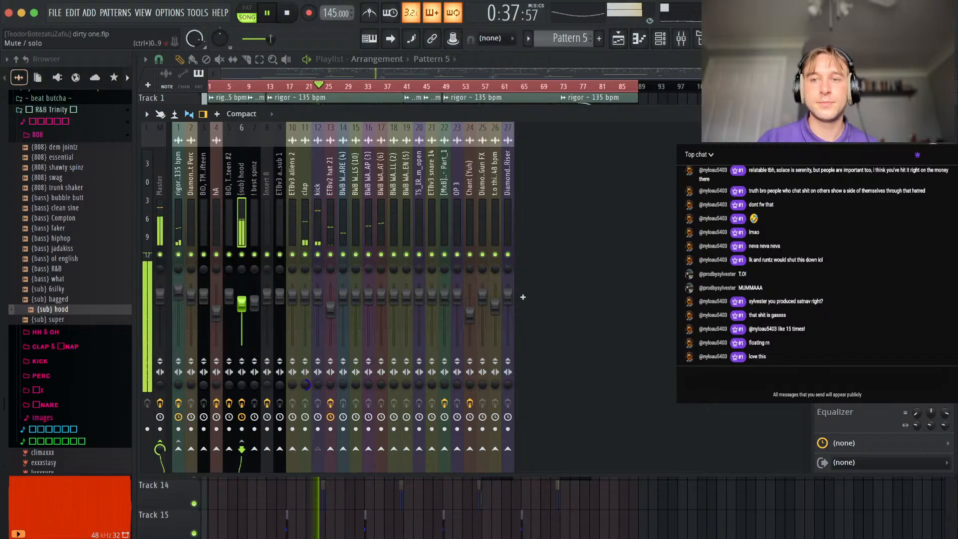
click(869, 185)
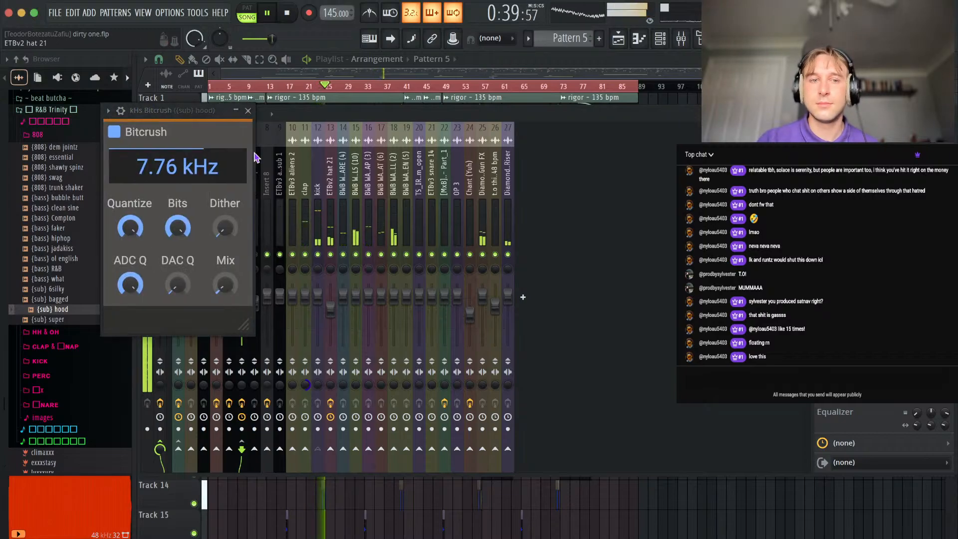
click(248, 111)
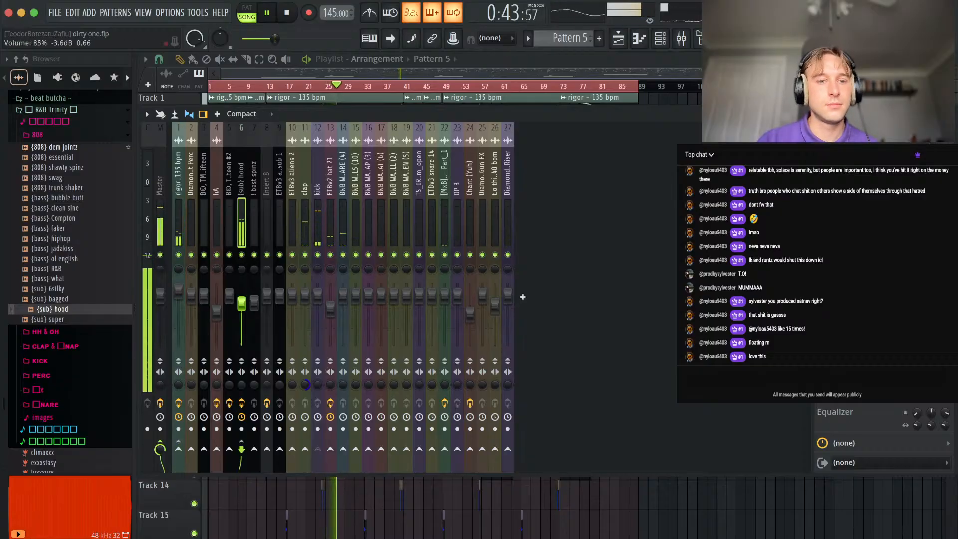
Set the (sub) hood mixer channel's volume to about 86% and close the mixer.
drag(242, 300, 241, 303)
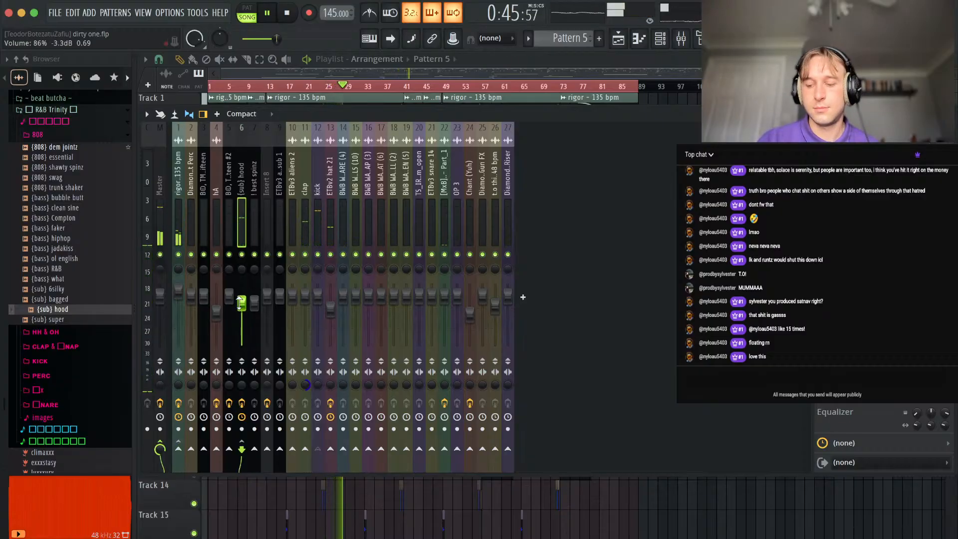
click(180, 223)
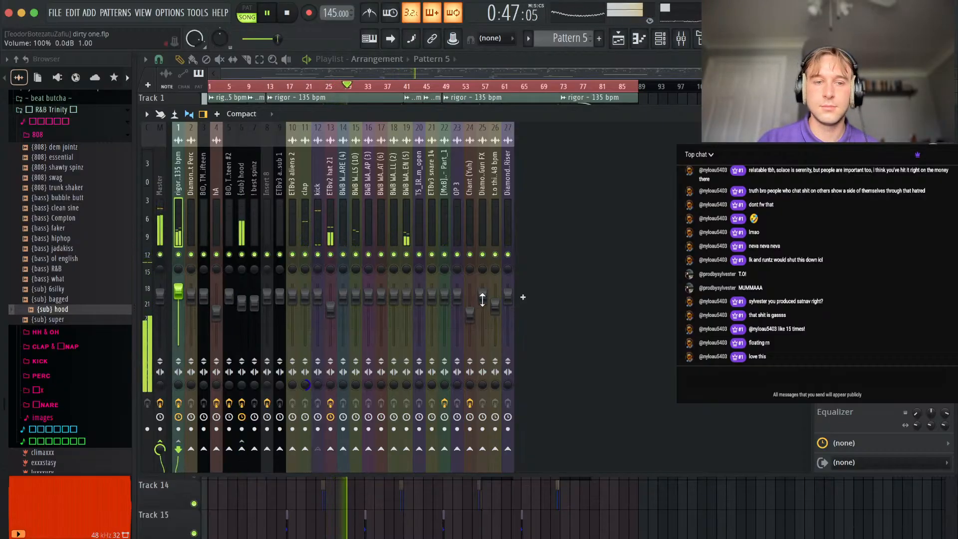
click(235, 299)
key(F9)
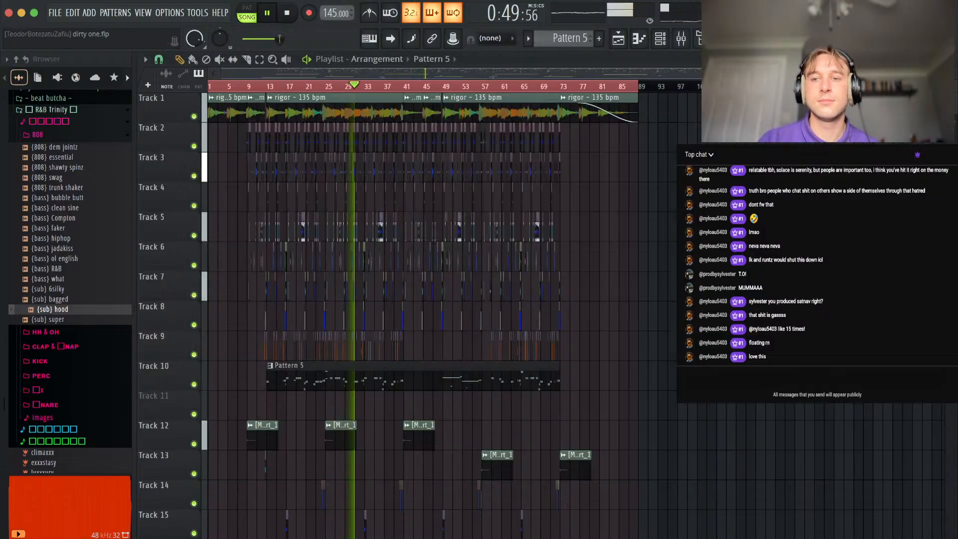
Pause playback and place the song position at bar 33 of the playlist.
scroll(362, 265, up, 8)
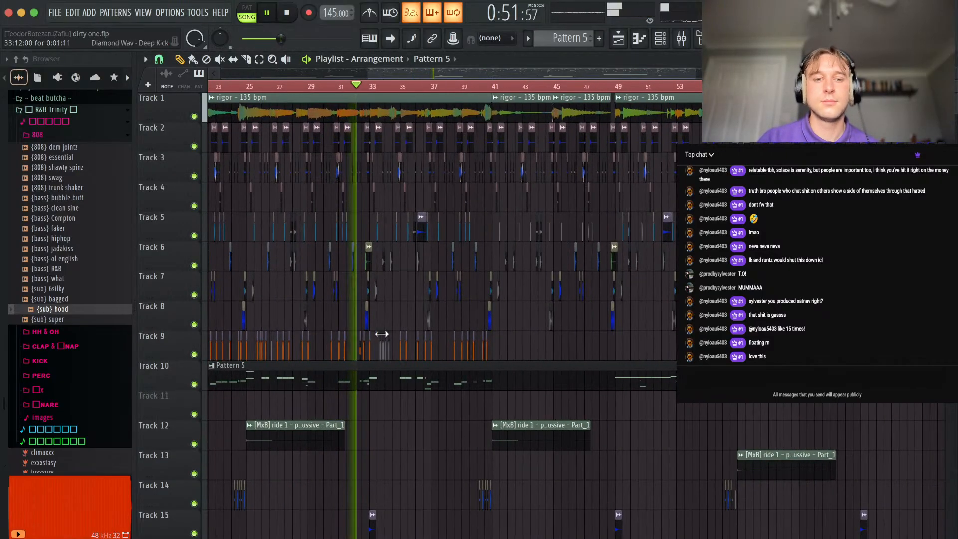
scroll(257, 396, up, 3)
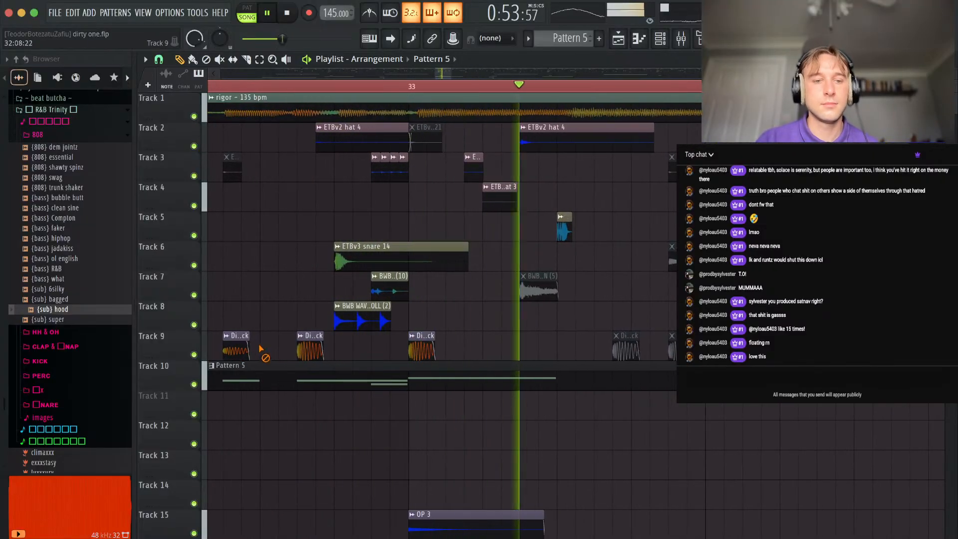
scroll(497, 394, down, 2)
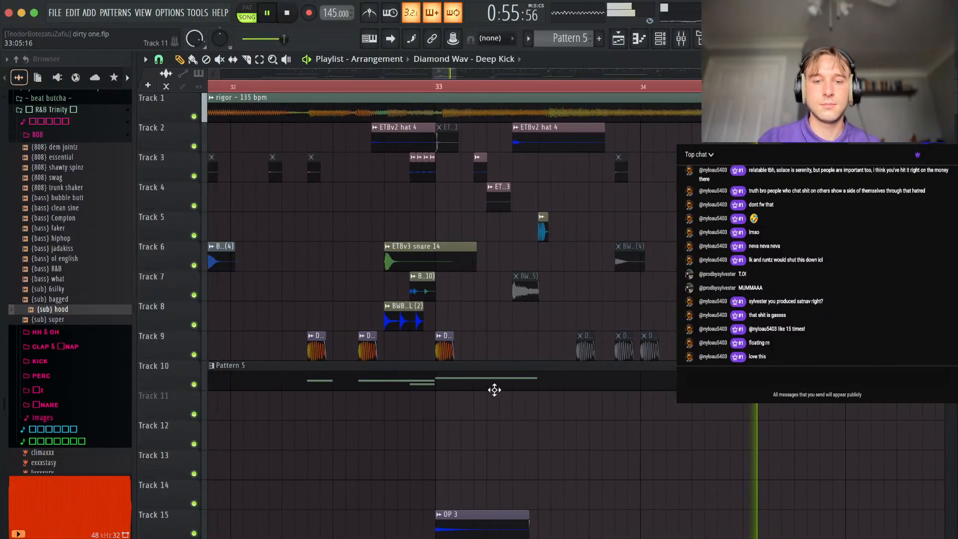
key(F6)
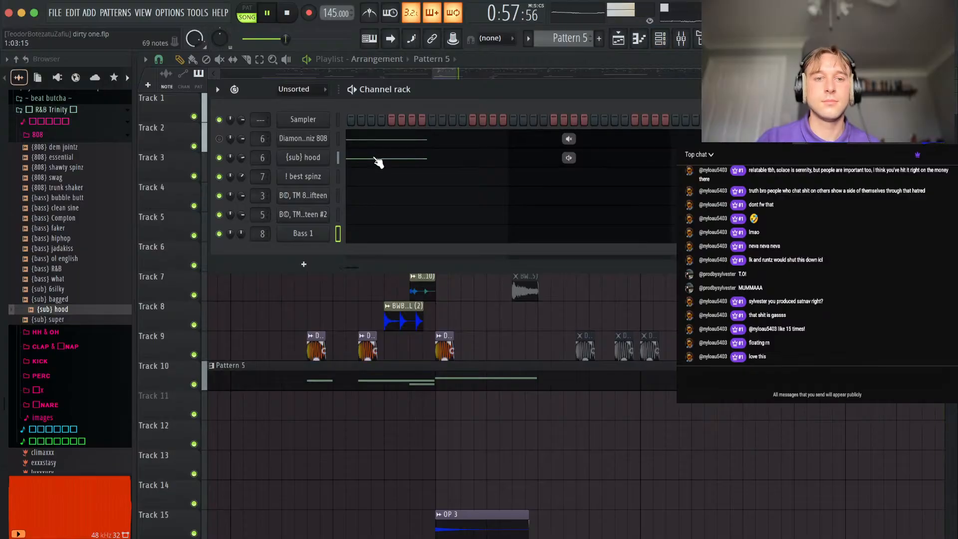
right_click(460, 411)
scroll(487, 342, down, 3)
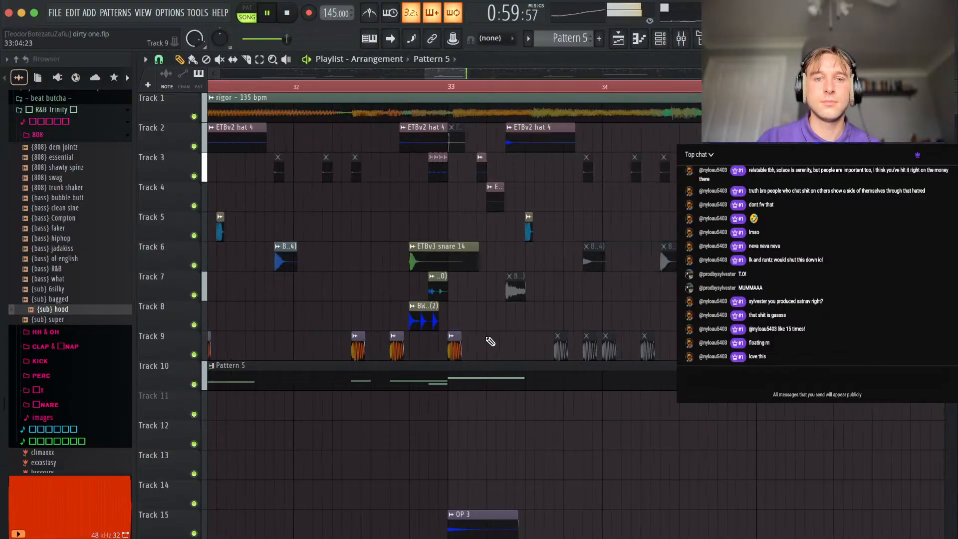
key(space)
click(463, 86)
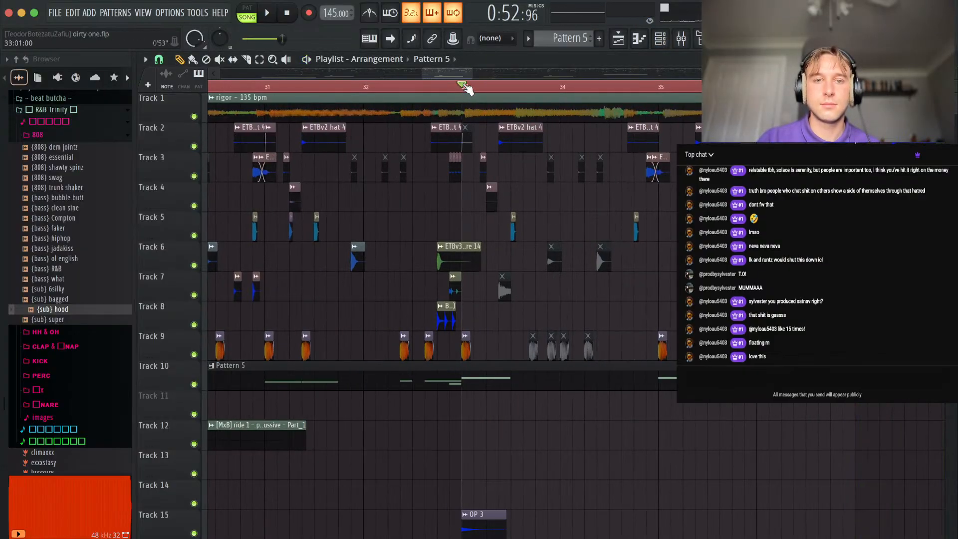
Open Pattern 5's (sub) hood notes in the piano roll and locate the paired notes at bar 21.
click(668, 41)
click(400, 185)
scroll(473, 309, down, 10)
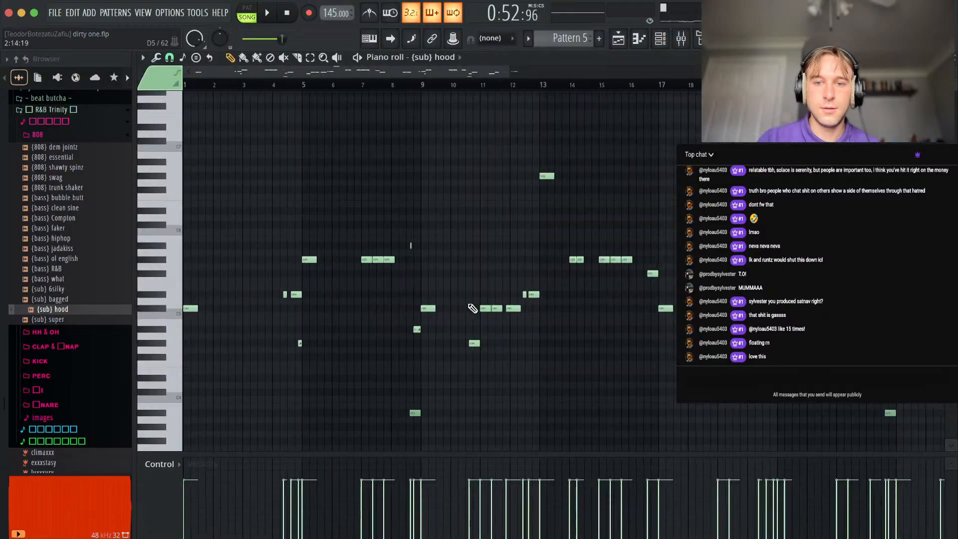
scroll(628, 311, down, 4)
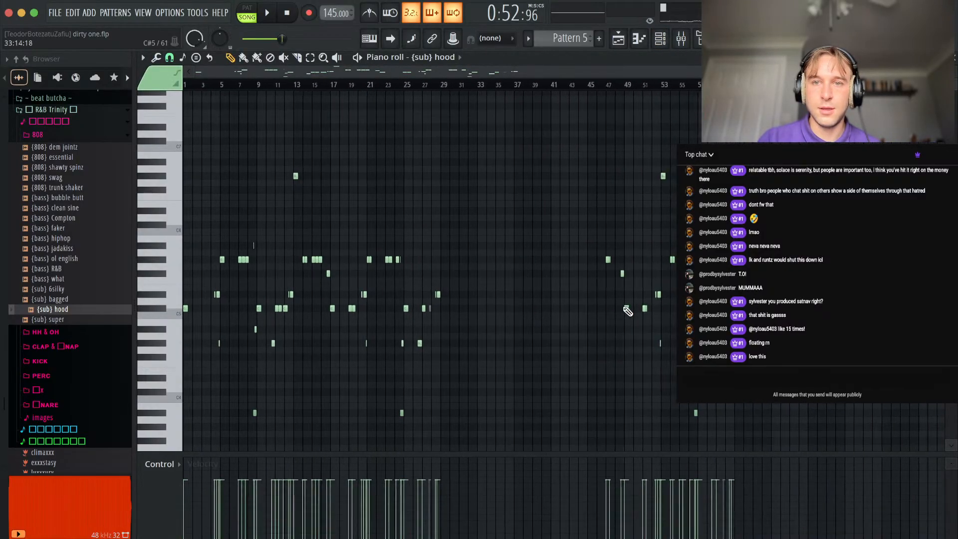
scroll(442, 316, up, 8)
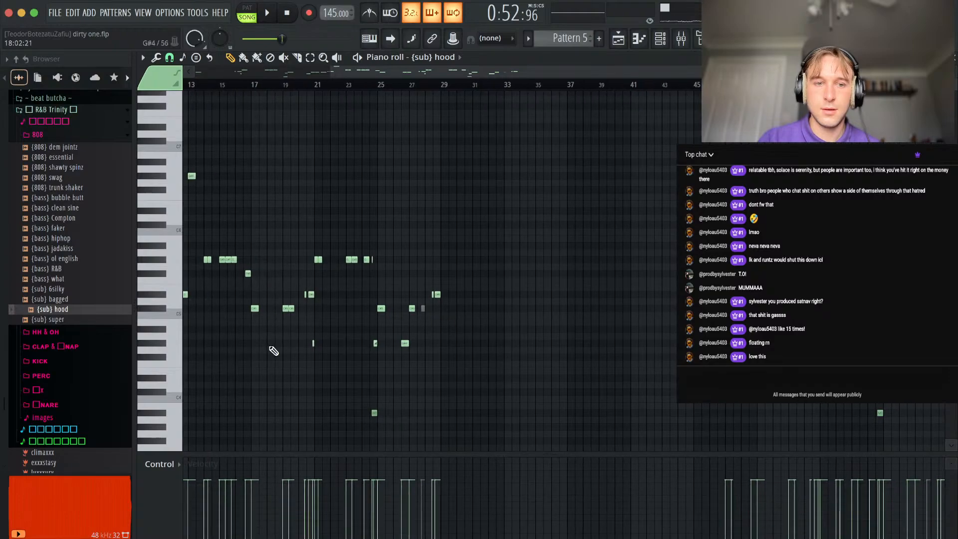
Delete the second of the two paired (sub) hood notes at bar 21, lengthen the first, and return to the playlist while playing.
key(space)
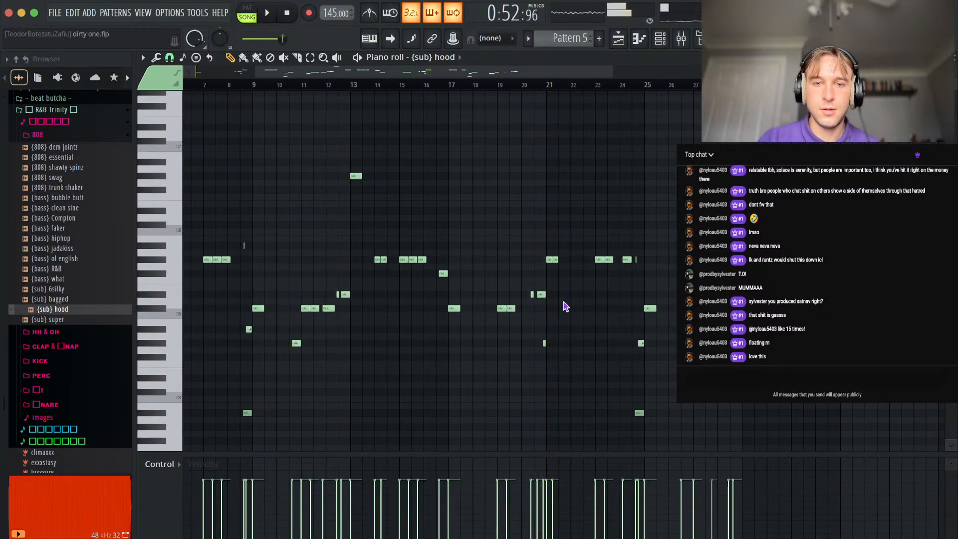
key(space)
scroll(552, 287, up, 6)
right_click(562, 261)
key(space)
mouse_move(551, 260)
mouse_down()
mouse_move(572, 260)
mouse_move(560, 260)
mouse_up()
key(space)
key(space)
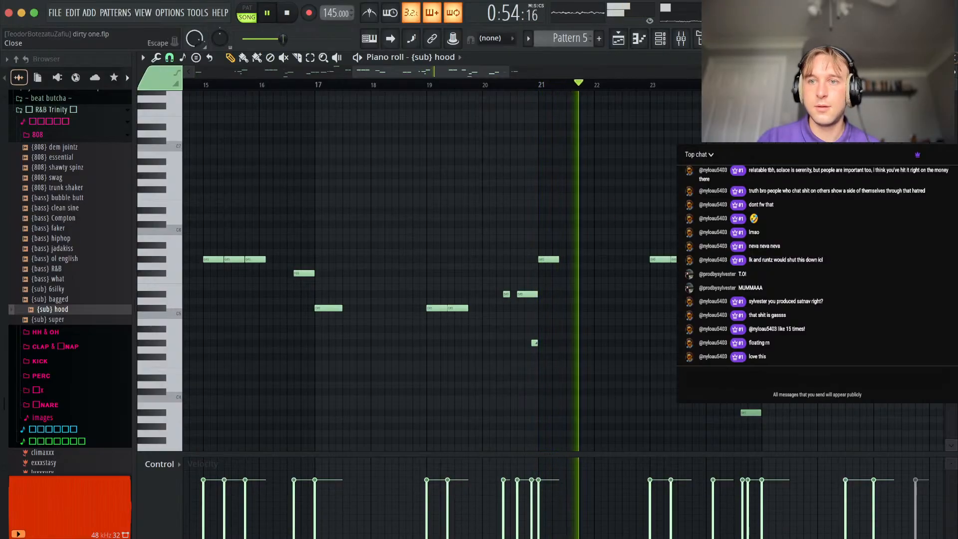
key(Escape)
scroll(784, 316, down, 6)
key(Escape)
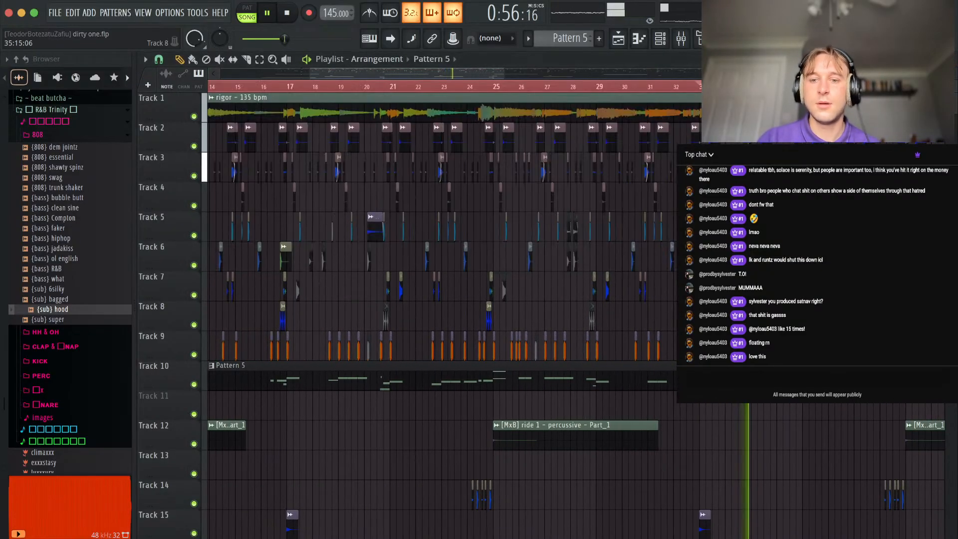
Move the two [MxB] ride 1 clips from Track 13 up to Track 12.
scroll(708, 315, down, 3)
scroll(832, 279, up, 7)
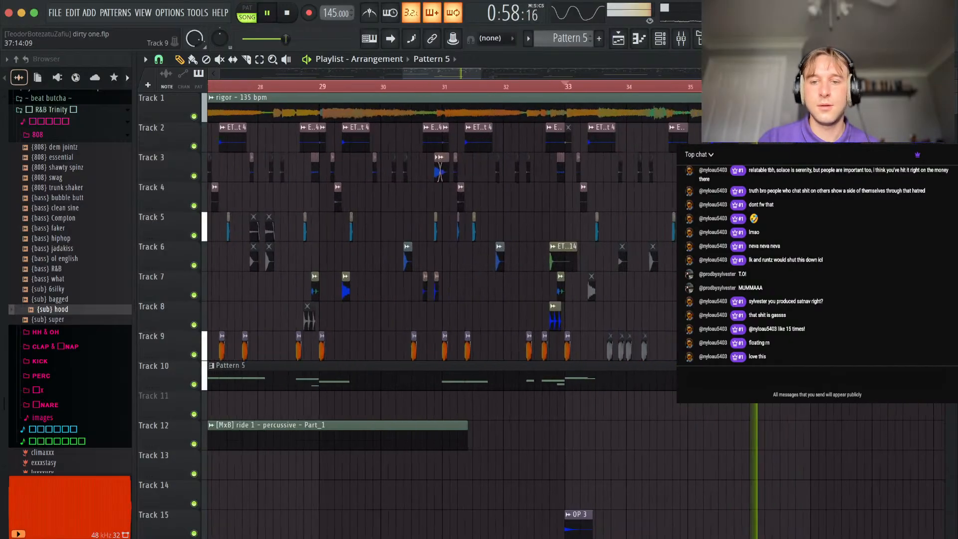
scroll(575, 318, down, 10)
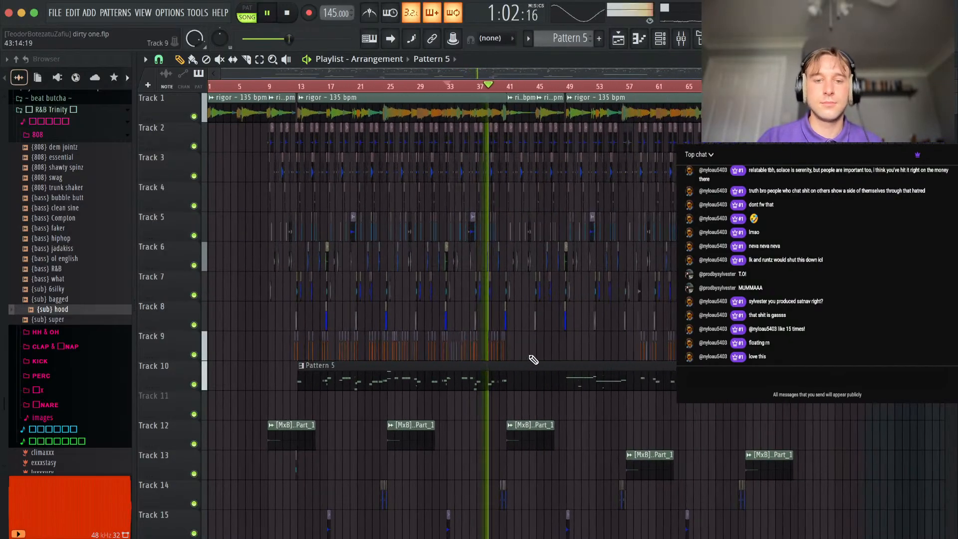
drag(571, 433, 276, 432)
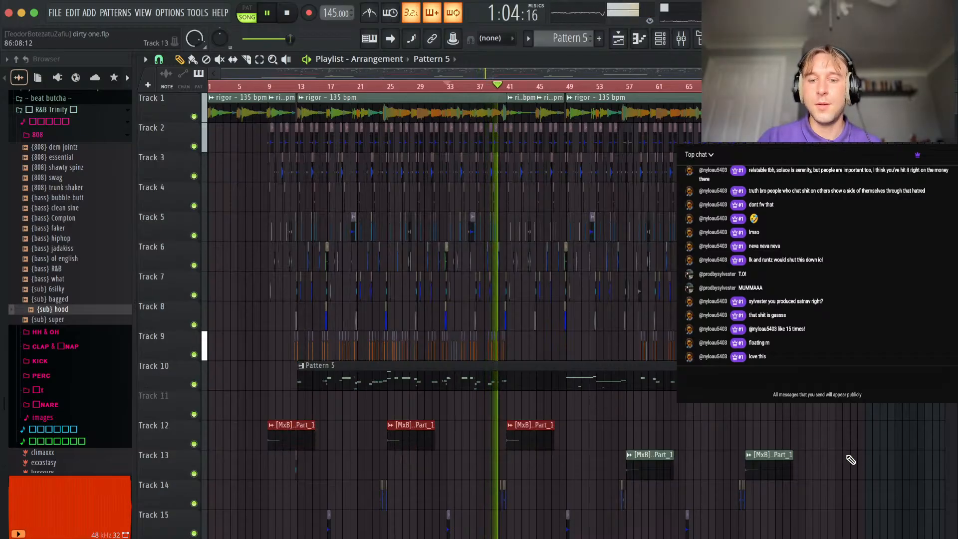
drag(850, 453, 615, 460)
key(shift+Up)
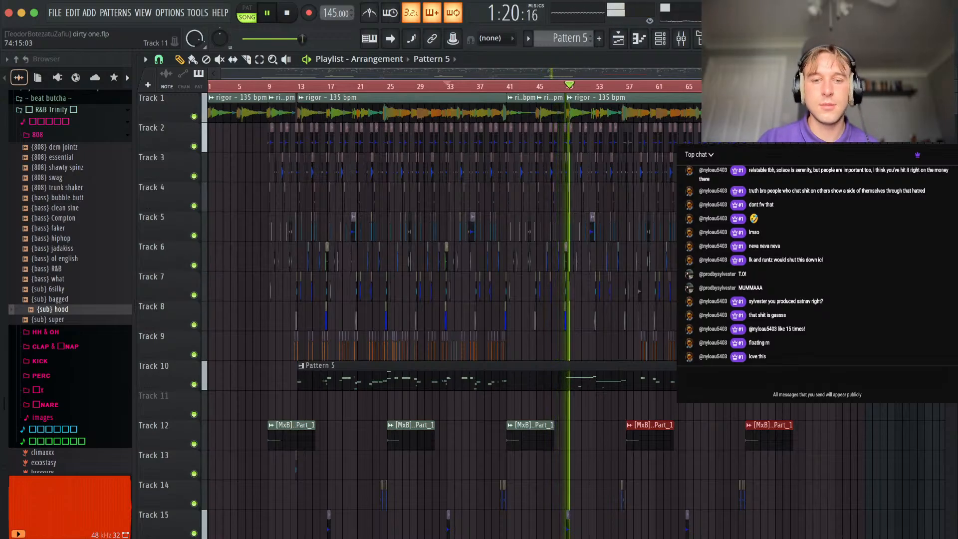
Raise the ! best spinz mixer channel's volume slightly and close the mixer.
click(680, 40)
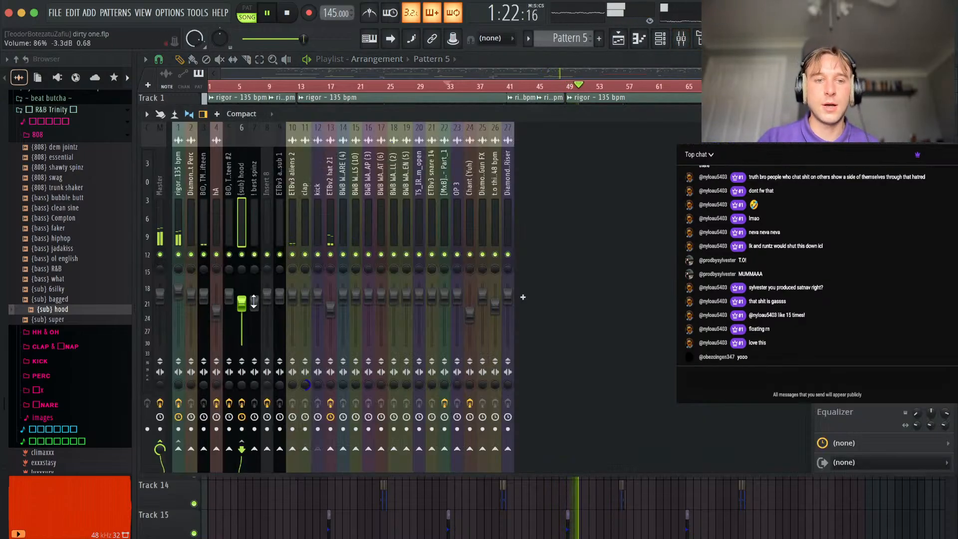
drag(258, 301, 259, 298)
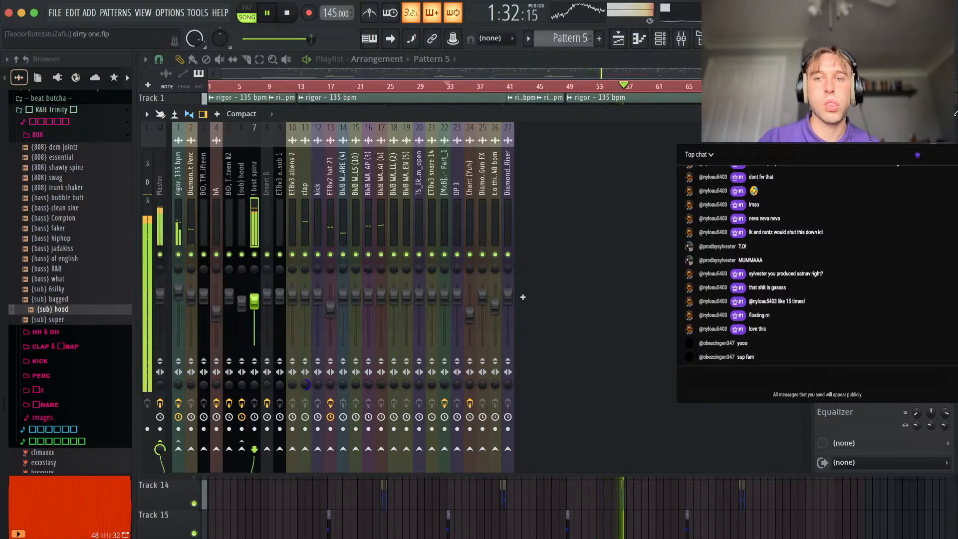
key(F9)
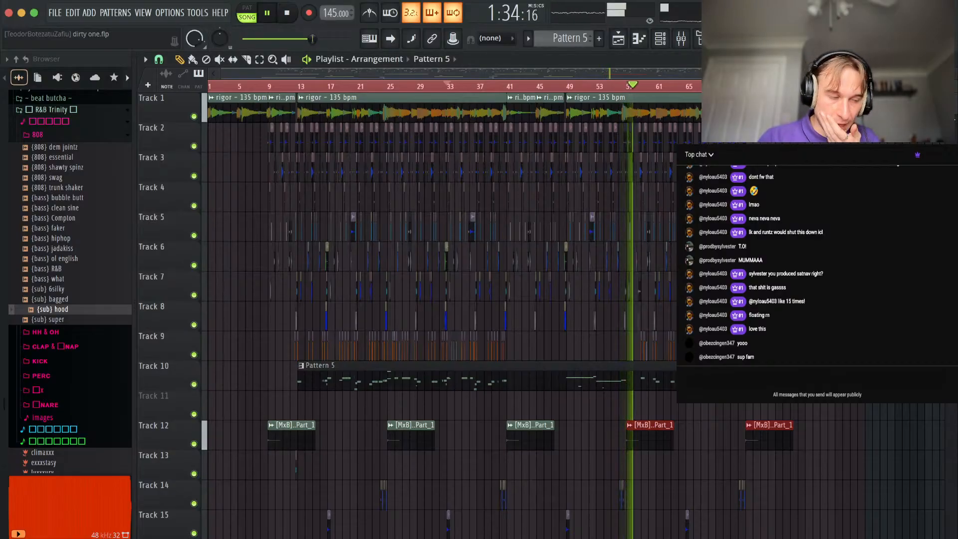
Deselect the ride clips and review the arrangement's second half during playback, from the 808 gap through the outro.
ctrl+scroll(635, 288, up, 6)
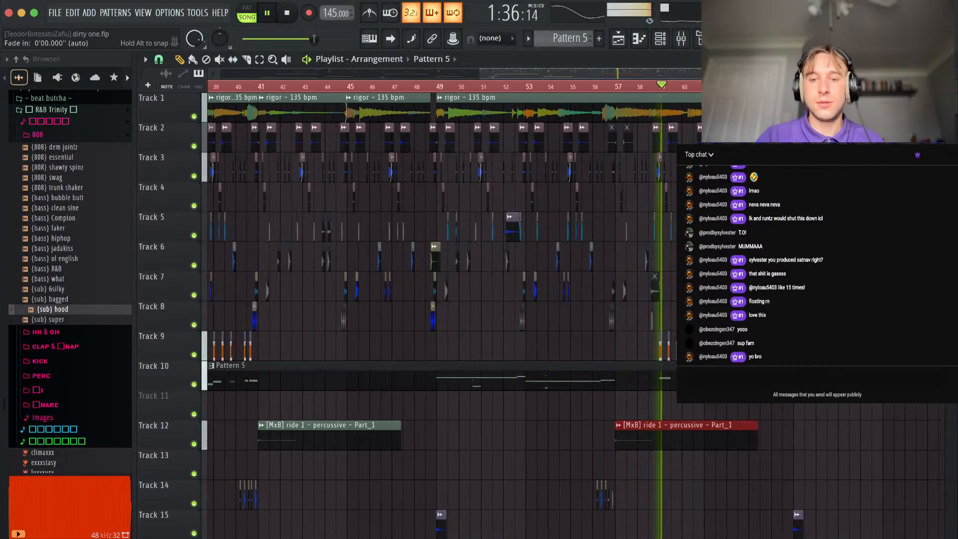
scroll(514, 295, down, 3)
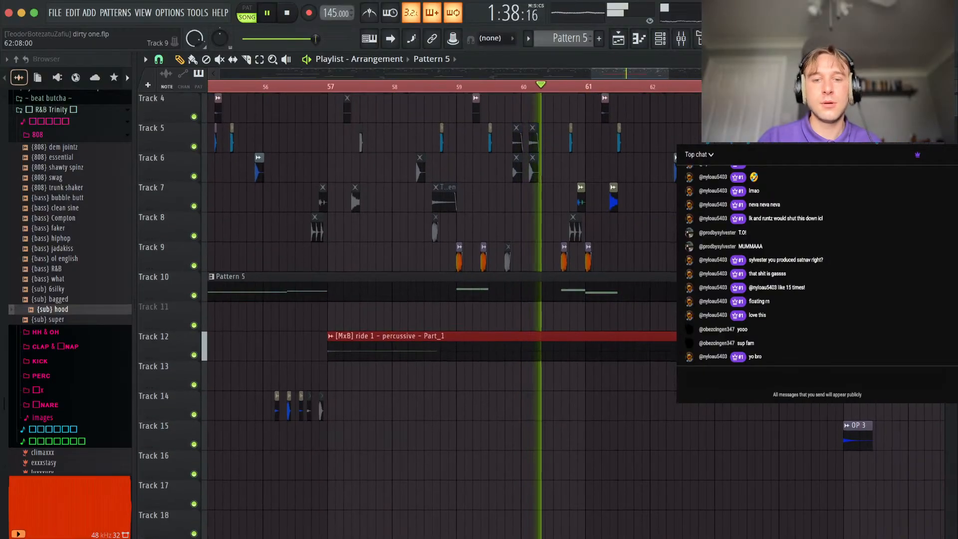
ctrl+scroll(514, 295, up, 5)
ctrl+scroll(523, 232, down, 5)
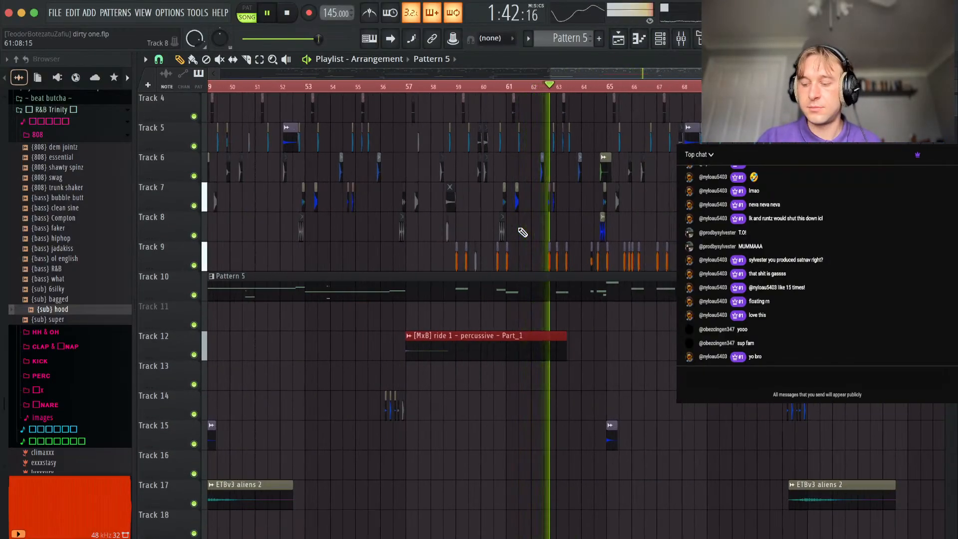
ctrl+scroll(463, 196, down, 5)
scroll(463, 196, up, 3)
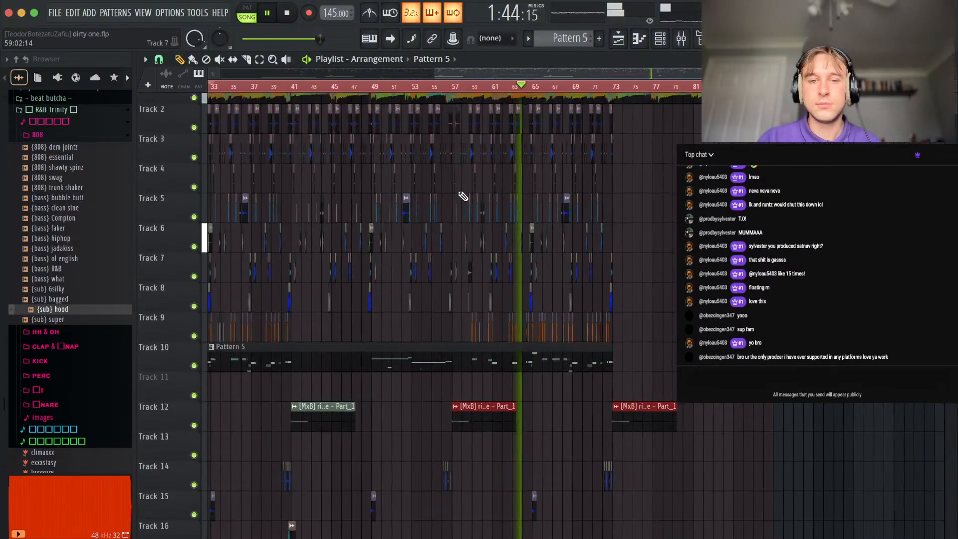
ctrl+click(650, 333)
ctrl+scroll(649, 334, up, 5)
scroll(574, 340, down, 4)
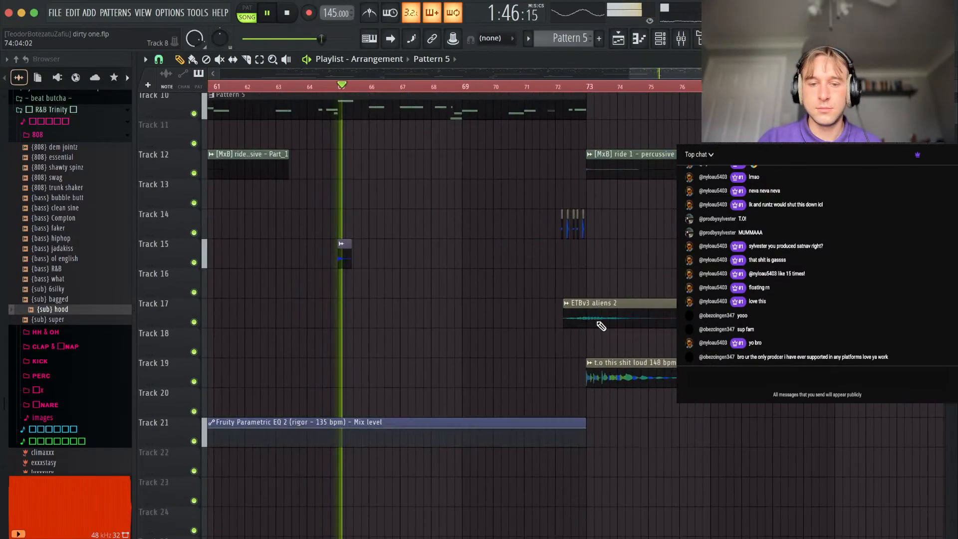
ctrl+scroll(512, 292, down, 3)
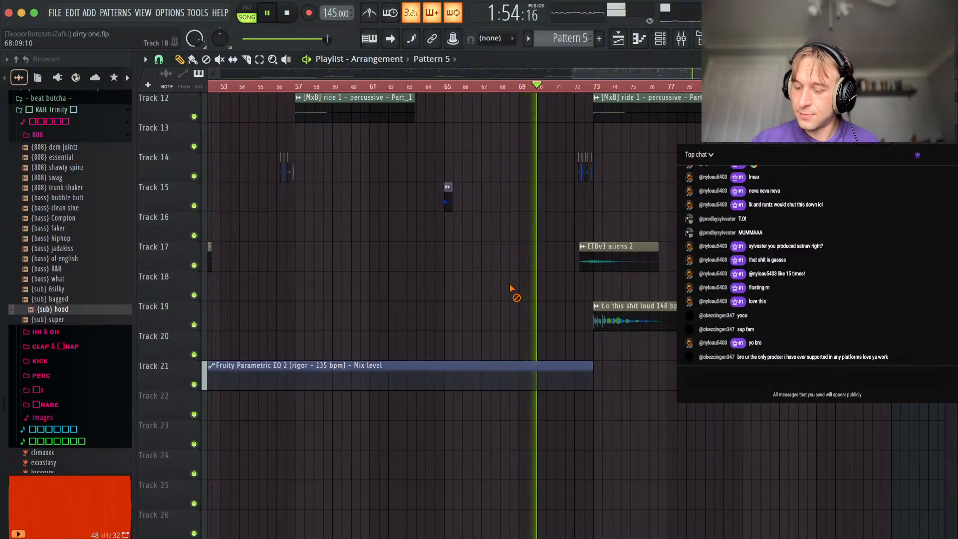
scroll(490, 281, down, 3)
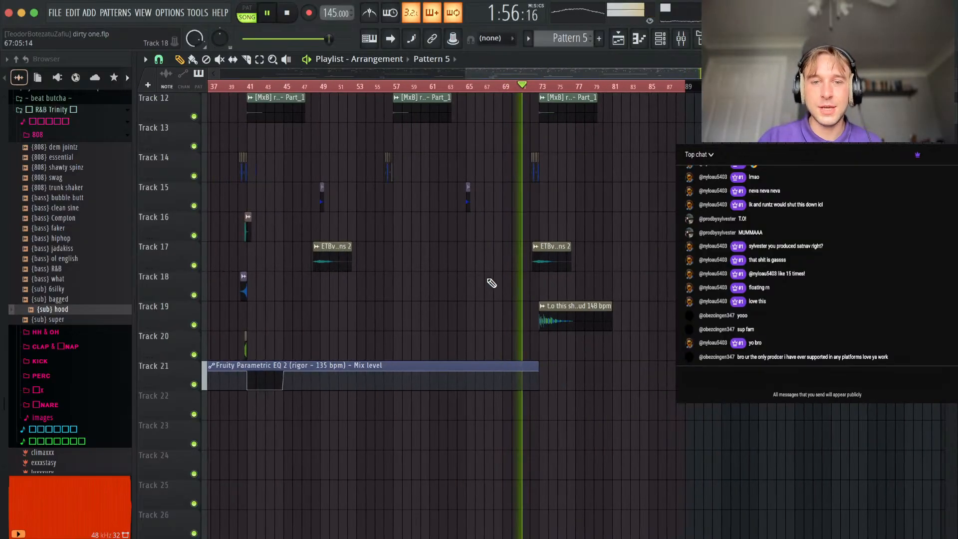
scroll(631, 359, up, 6)
scroll(547, 273, up, 6)
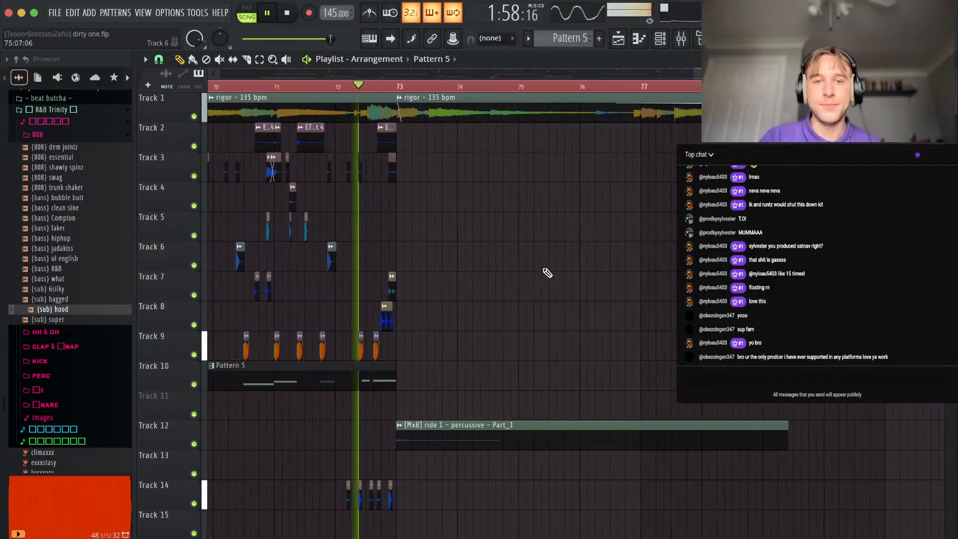
scroll(393, 204, down, 6)
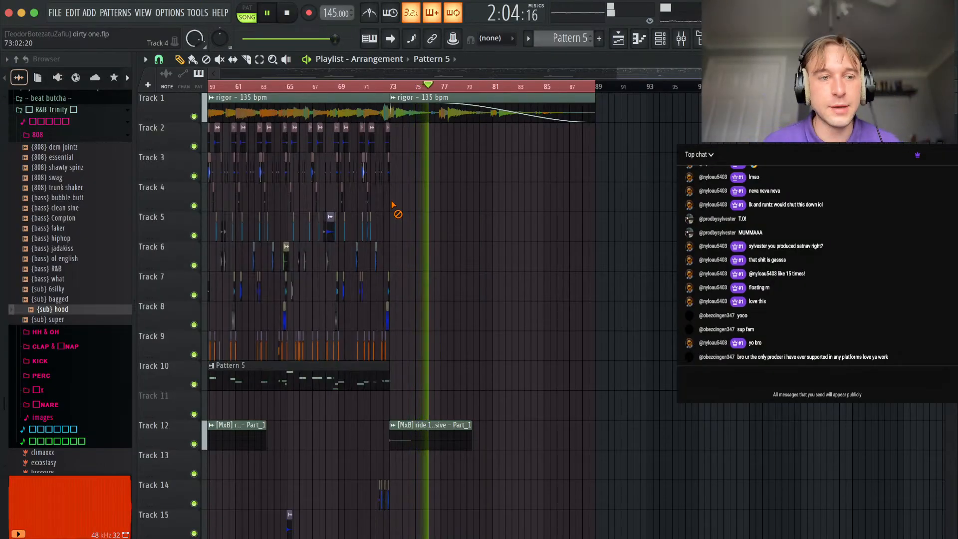
Collapse the R&B Trinity drum kit folder in the browser.
click(58, 122)
click(50, 109)
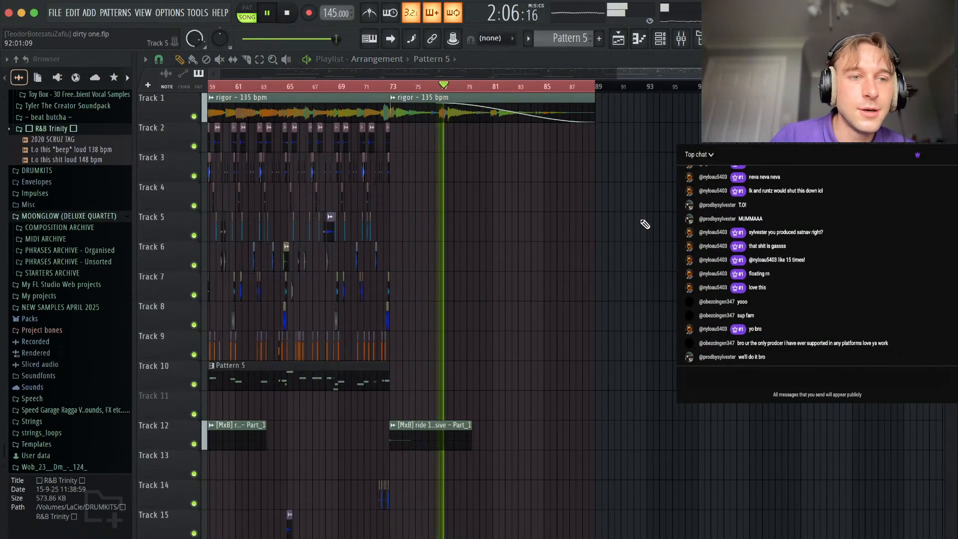
Move all clips on Tracks 12 through 21 up one track to fill the empty Track 11.
scroll(642, 223, down, 6)
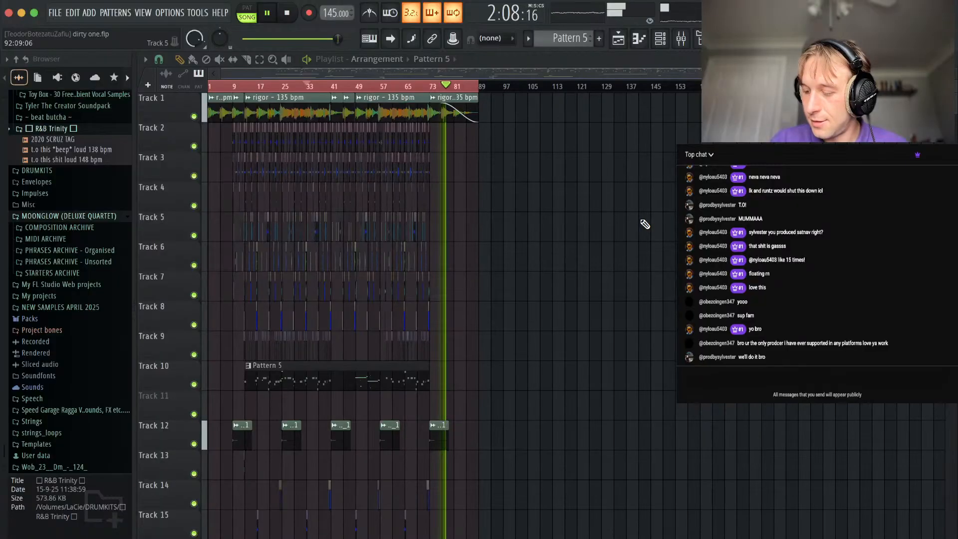
scroll(477, 300, up, 3)
scroll(477, 300, down, 3)
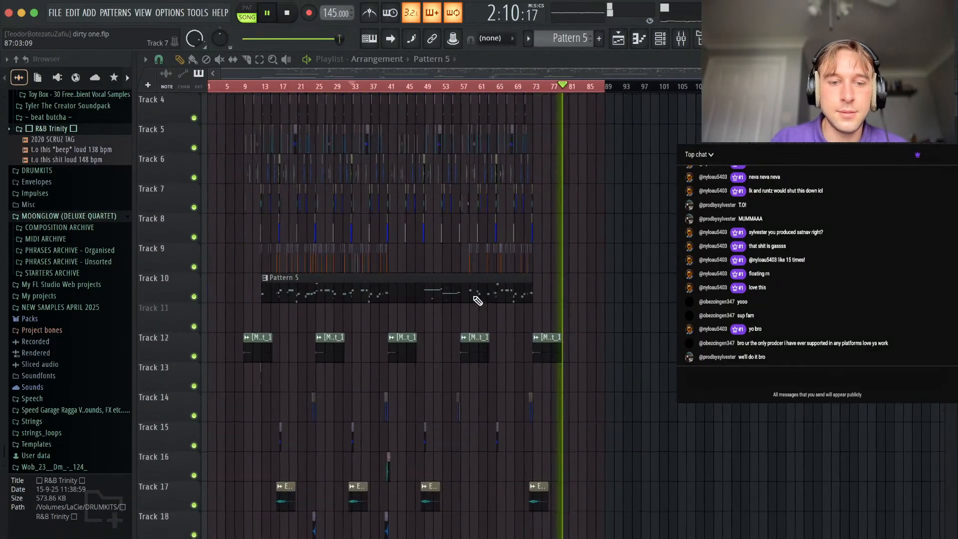
drag(629, 330, 203, 538)
key(shift+Up)
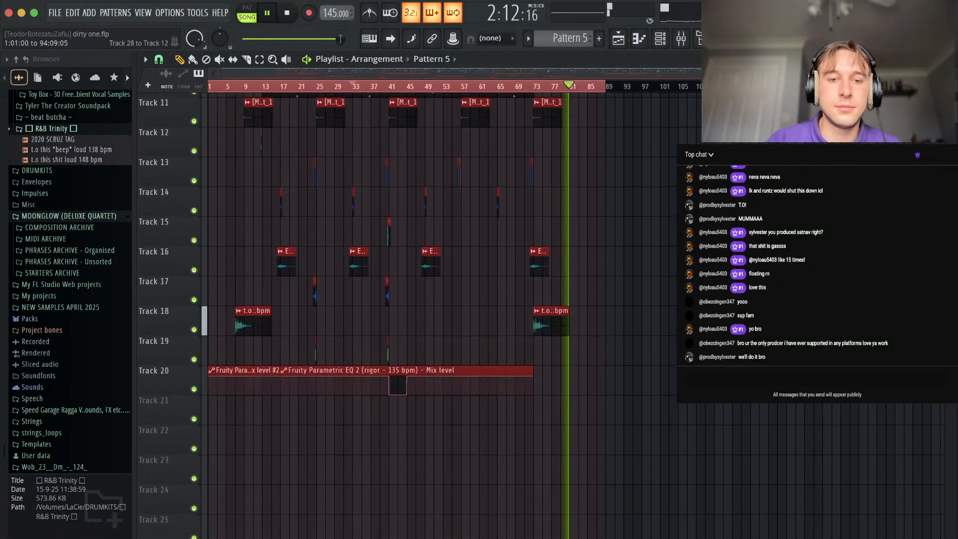
Place two more Diamond Wav - Machine Gun FX clips on Track 19, just before bars 57 and 73, and stop playback.
super+click(548, 351)
scroll(370, 372, up, 5)
scroll(588, 338, down, 5)
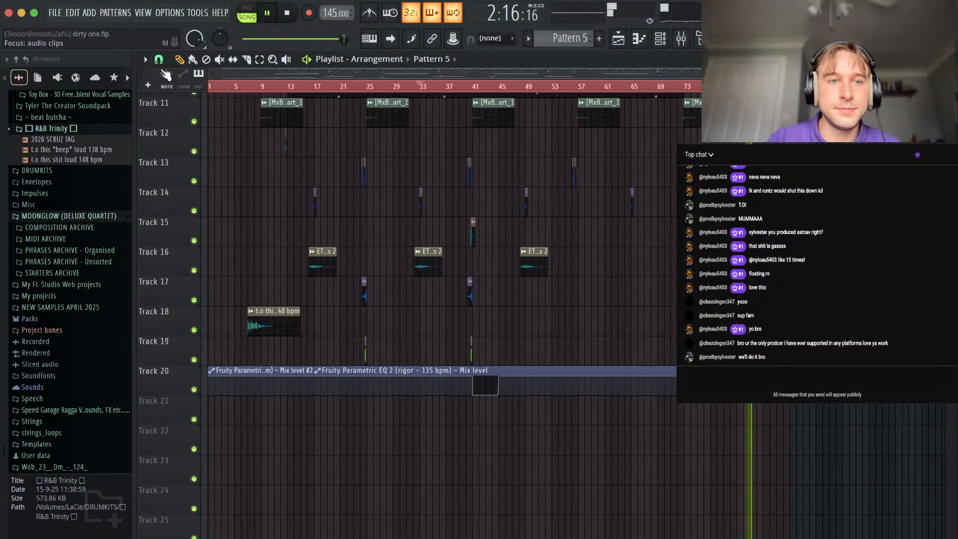
click(651, 358)
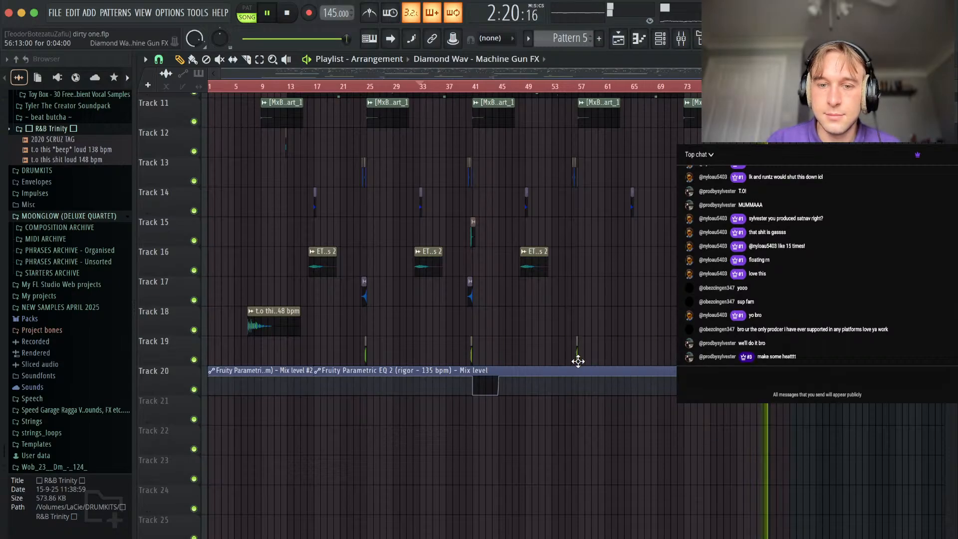
scroll(669, 283, down, 3)
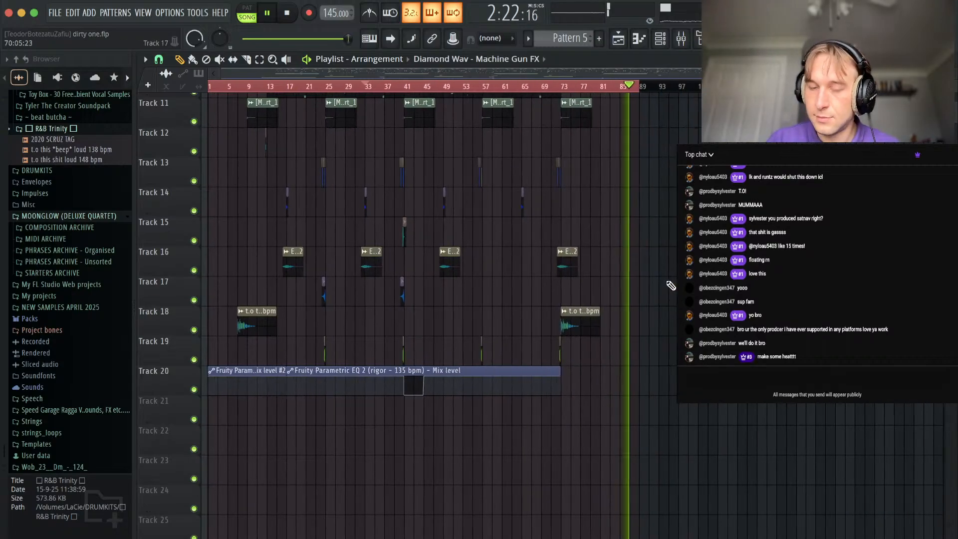
scroll(669, 283, up, 10)
key(space)
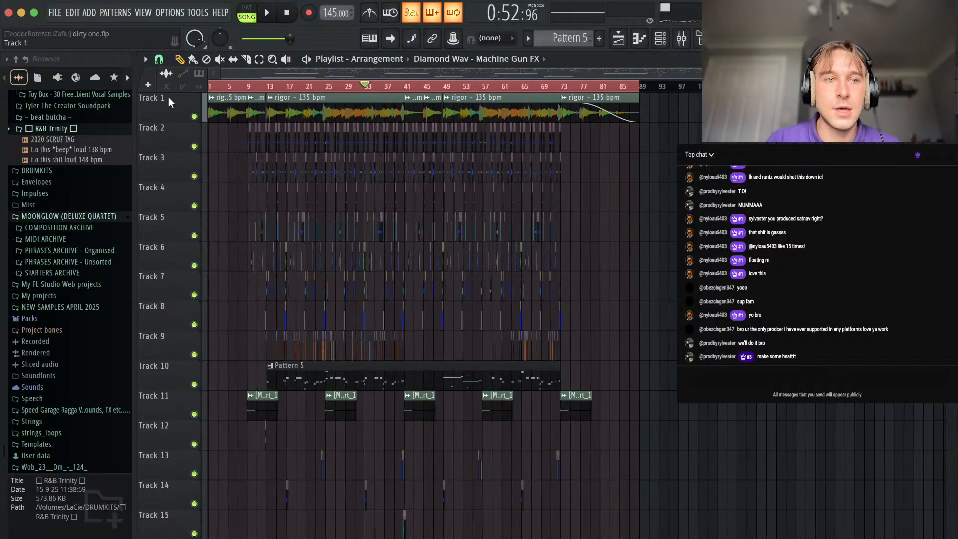
Save the project and begin exporting the song as a WAV file.
click(59, 15)
click(67, 72)
click(56, 14)
mouse_move(150, 161)
click(202, 171)
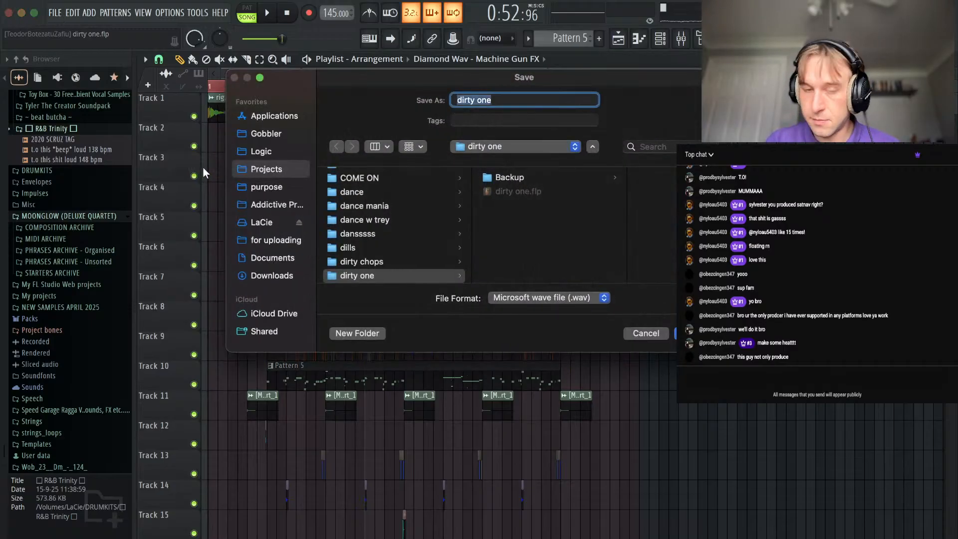
Choose the beats folder inside purpose, 2026, may as the destination for the export.
click(277, 189)
click(378, 195)
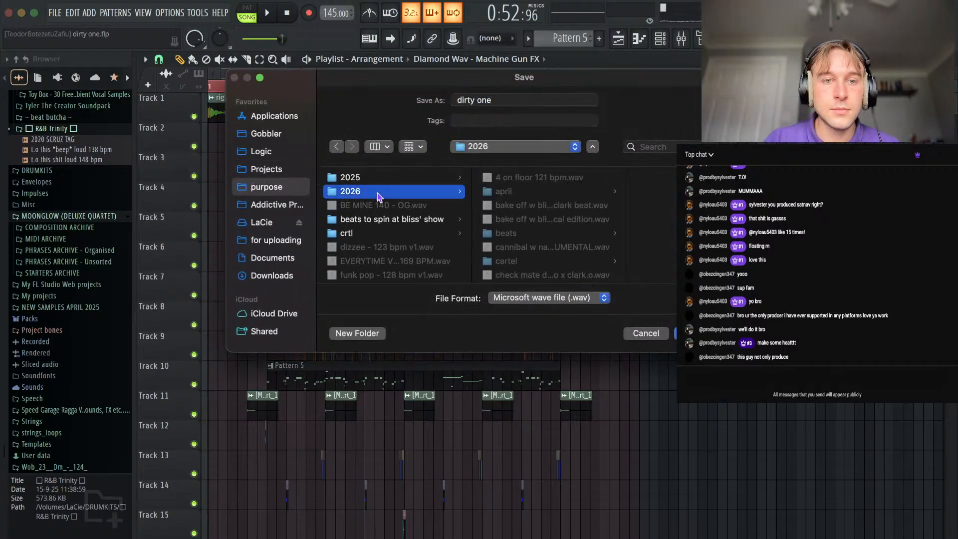
click(503, 192)
scroll(462, 180, down, 5)
click(462, 174)
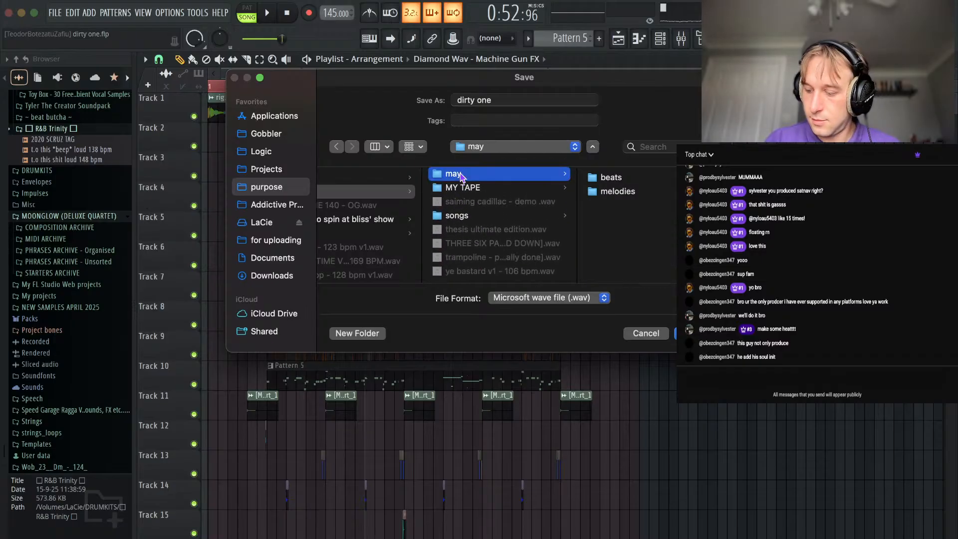
click(617, 193)
click(480, 99)
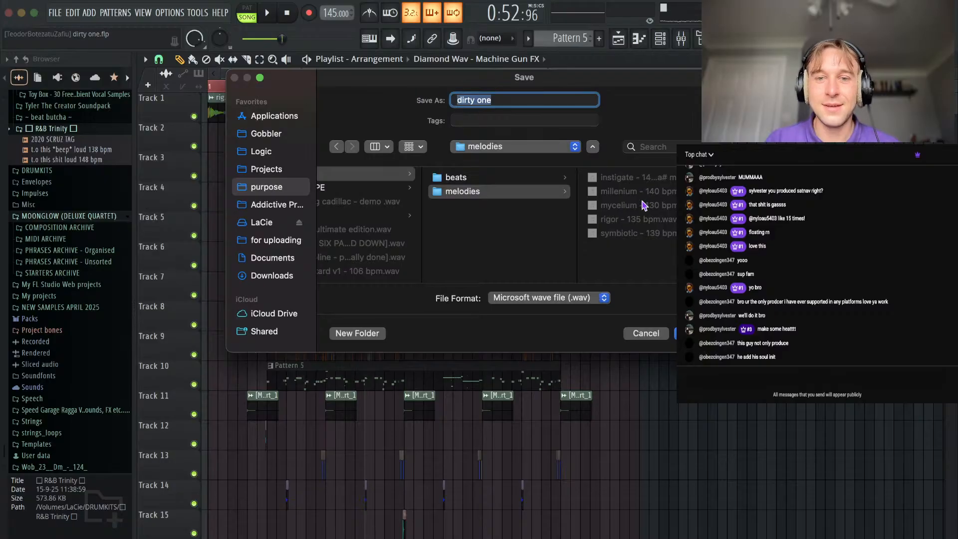
click(472, 180)
drag(521, 104, 448, 103)
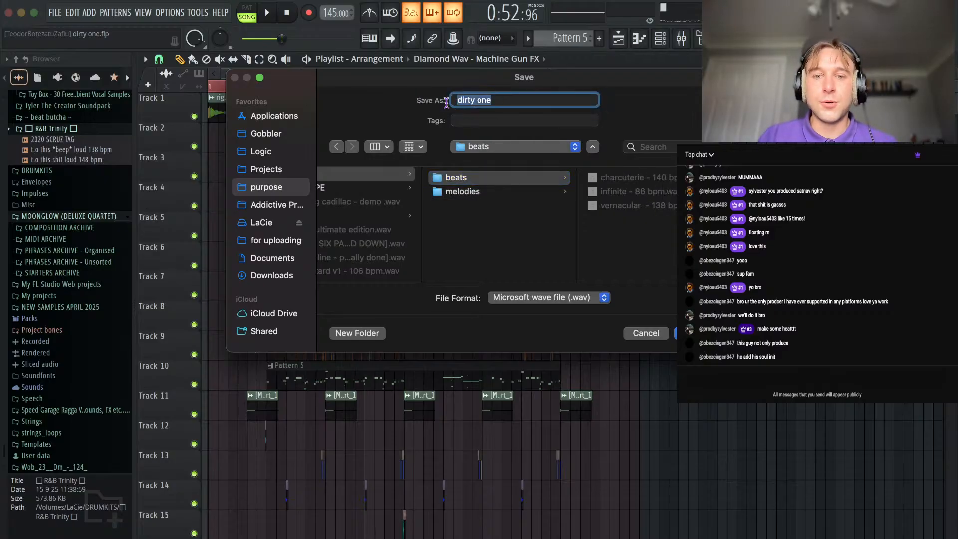
click(475, 191)
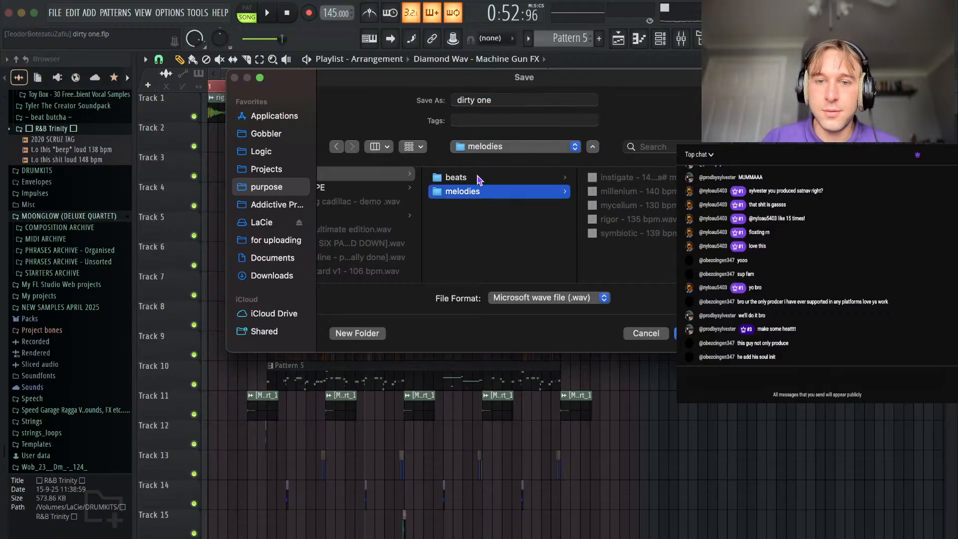
click(478, 180)
click(462, 194)
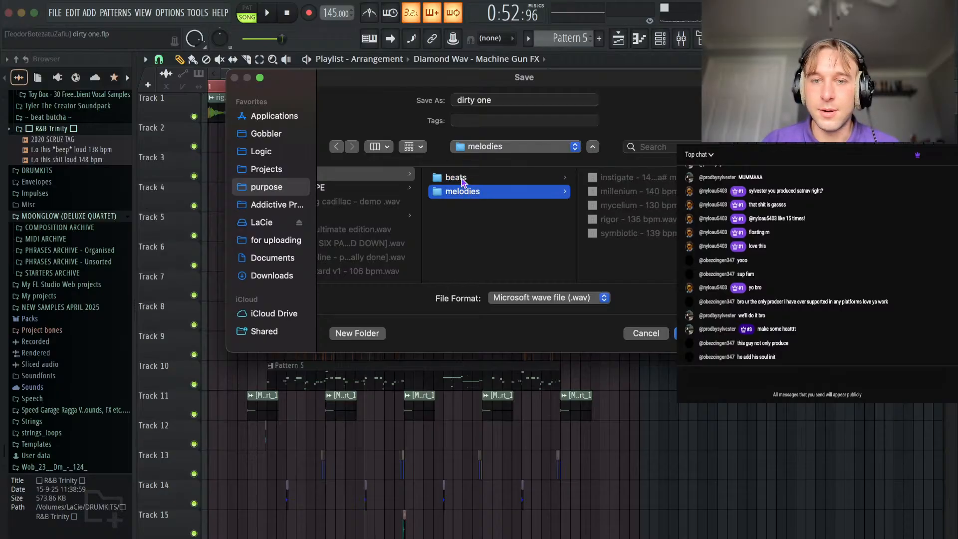
click(463, 178)
Name the export century - 145 bpm and render the song selection to WAV.
drag(503, 100, 435, 100)
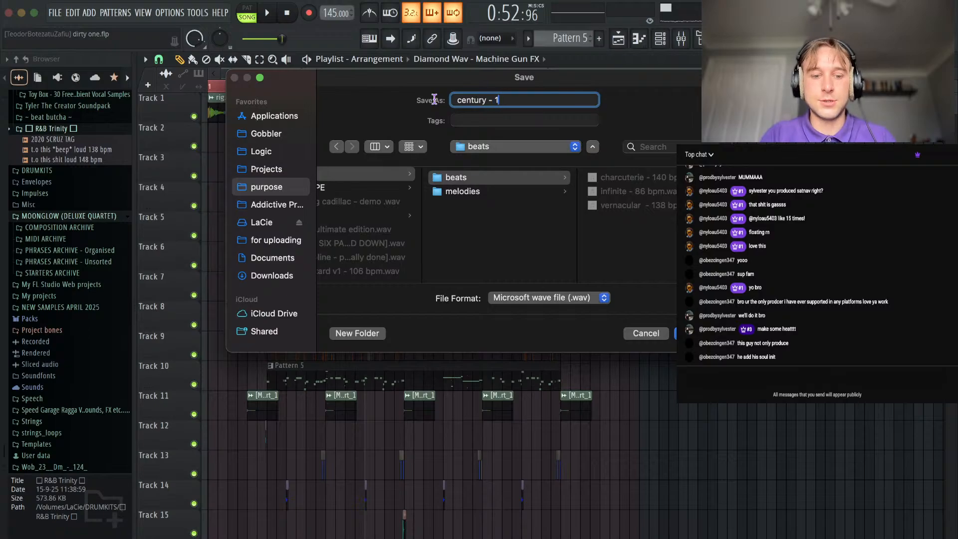
text(century - 145 bpm)
key(Return)
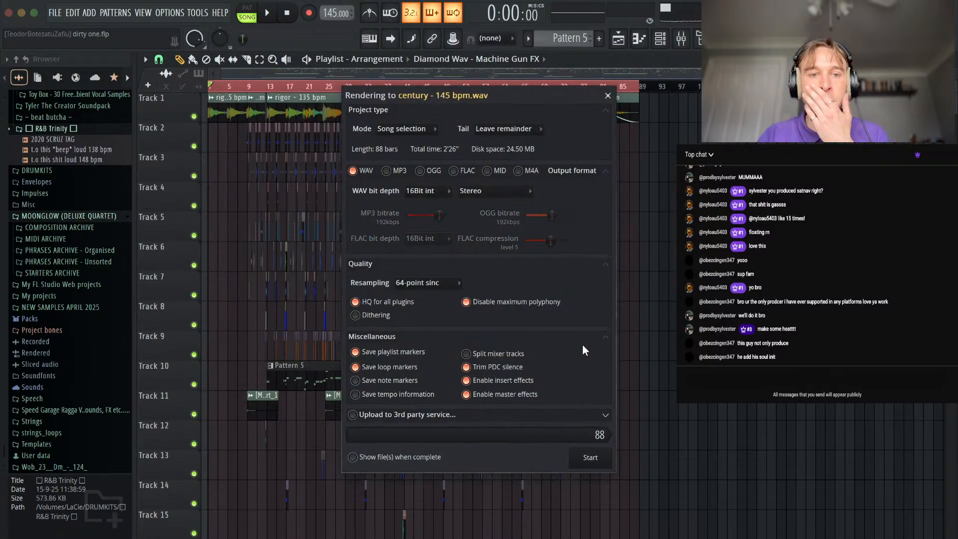
Switch to Finder, open the MY TAPE folder within 2026 and preview chop grime - 134.5 bpm.wav.
click(86, 538)
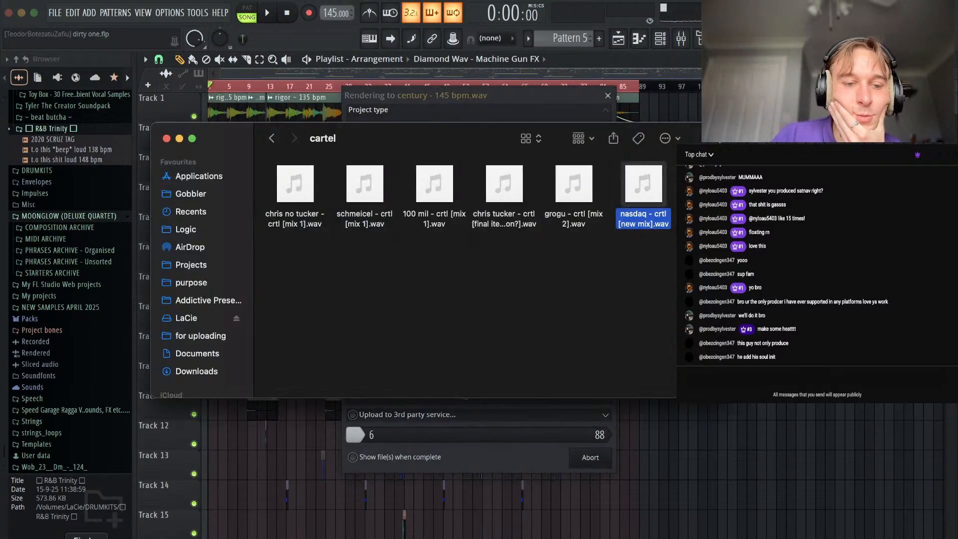
click(273, 140)
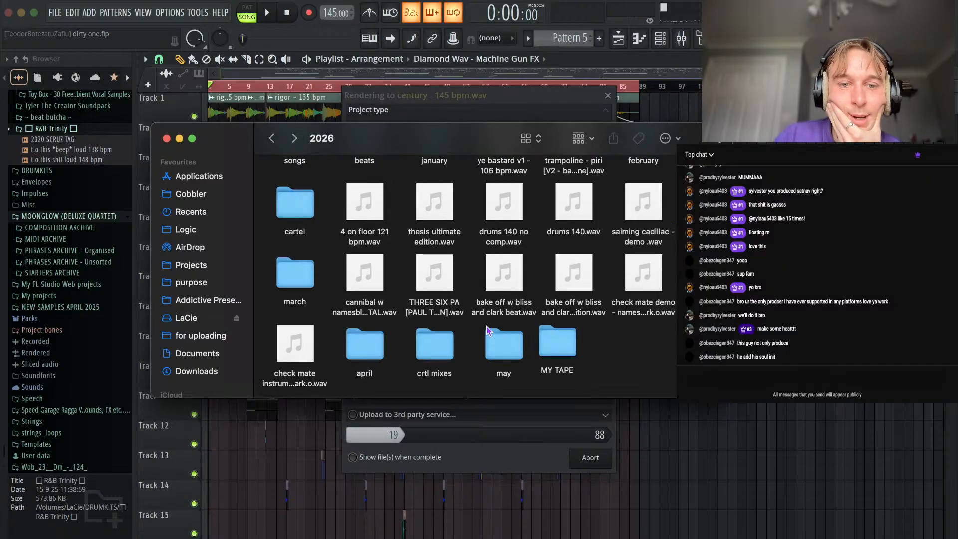
double_click(505, 349)
click(273, 141)
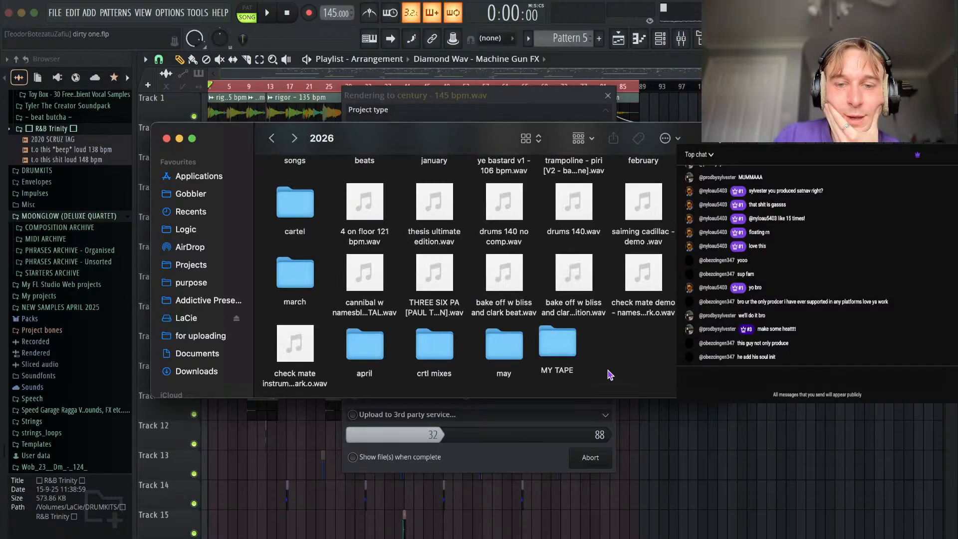
double_click(554, 351)
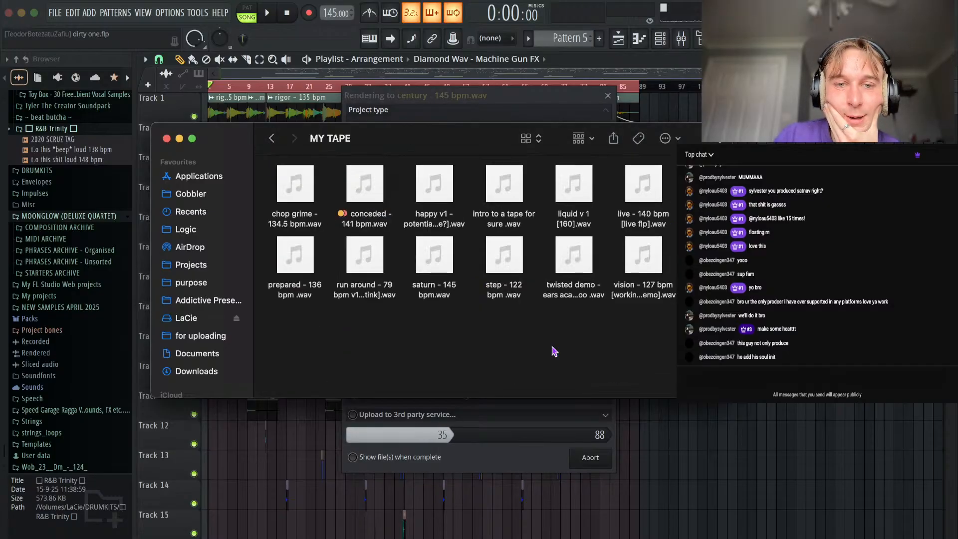
click(306, 197)
key(space)
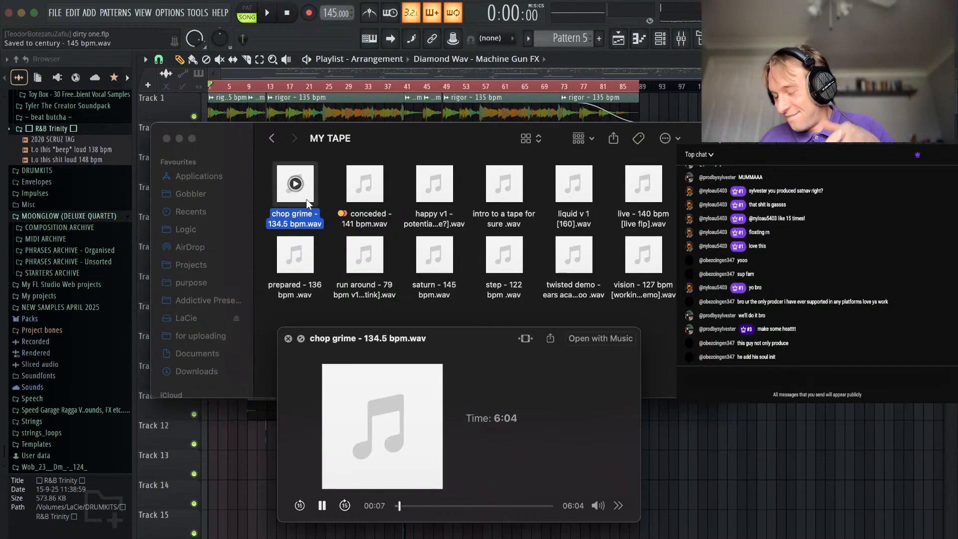
Save dirty one.flp in FL Studio and open the recent project free flow type type.flp.
click(55, 12)
click(55, 12)
click(70, 74)
click(60, 14)
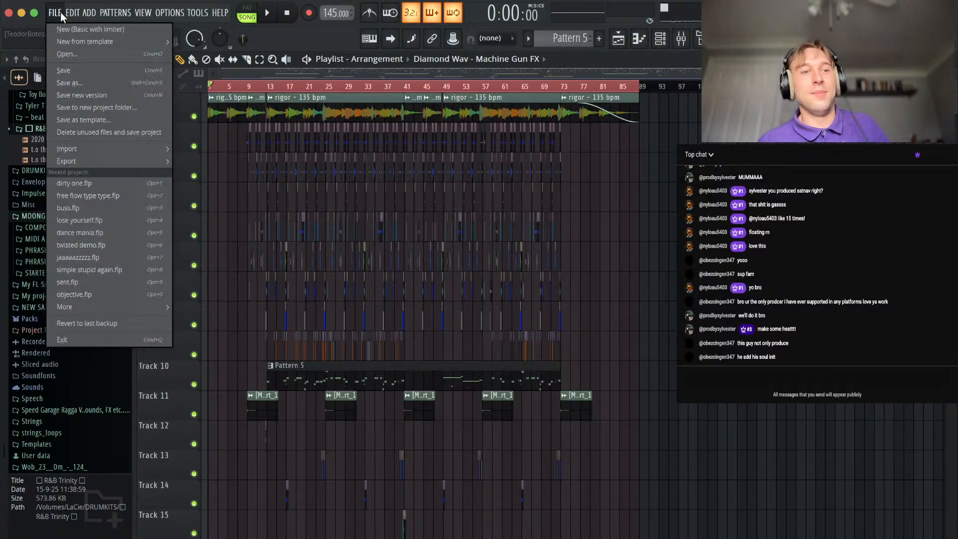
click(118, 199)
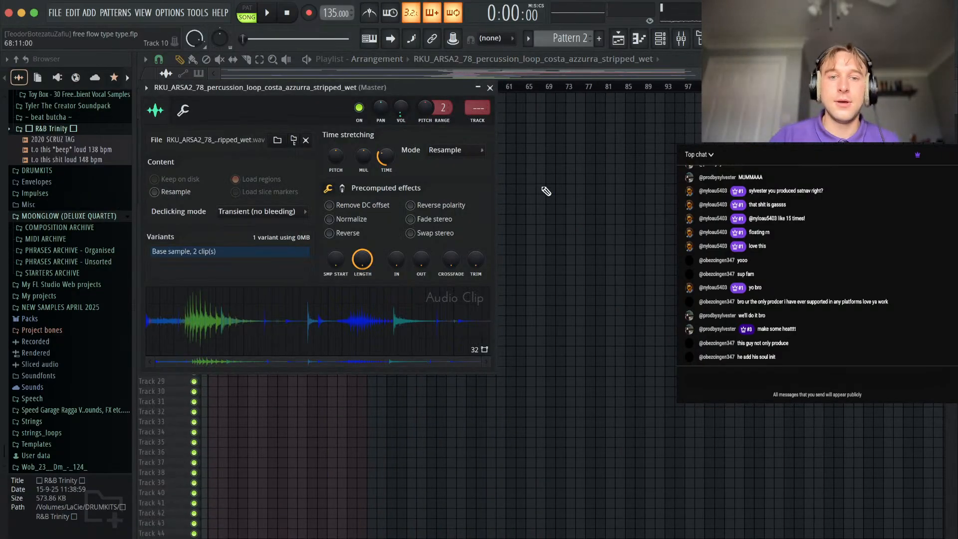
Close the percussion loop's settings window and inspect the UADx Electra 88 Vintage Keys instrument from the channel rack.
key(Escape)
click(260, 107)
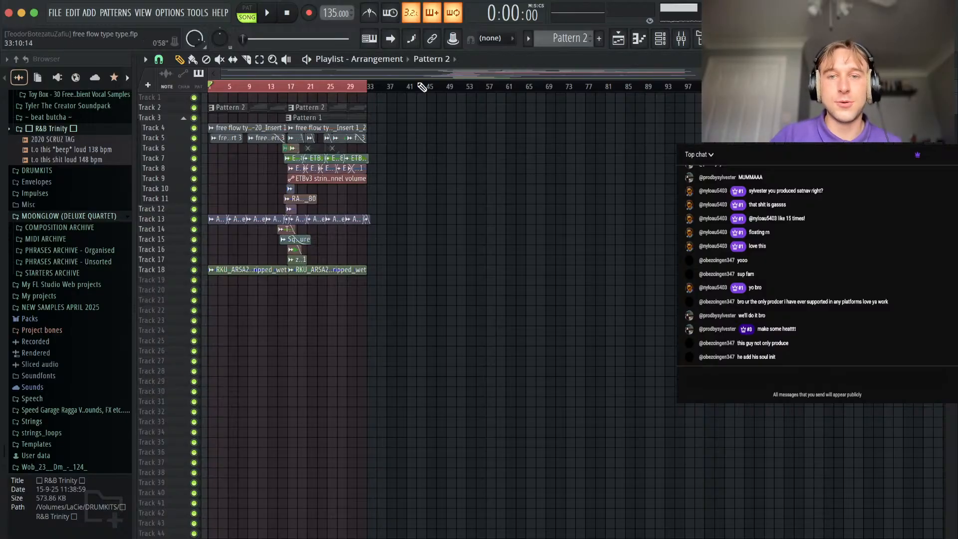
click(660, 38)
click(312, 141)
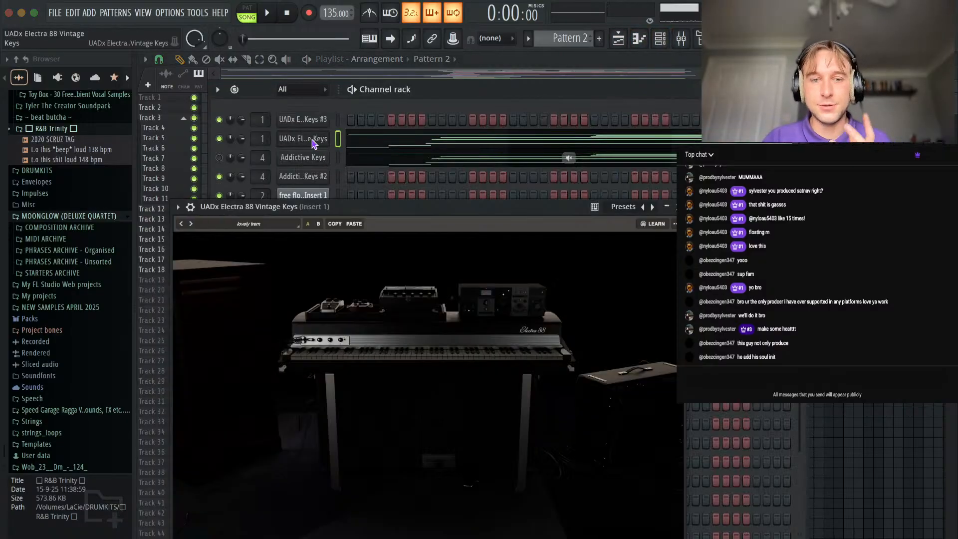
drag(482, 210, 482, 143)
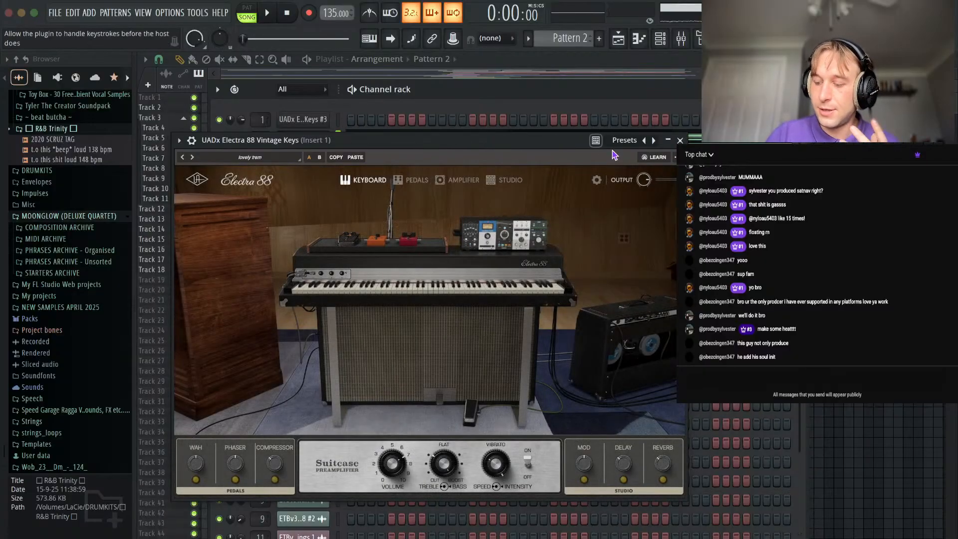
click(679, 141)
click(796, 90)
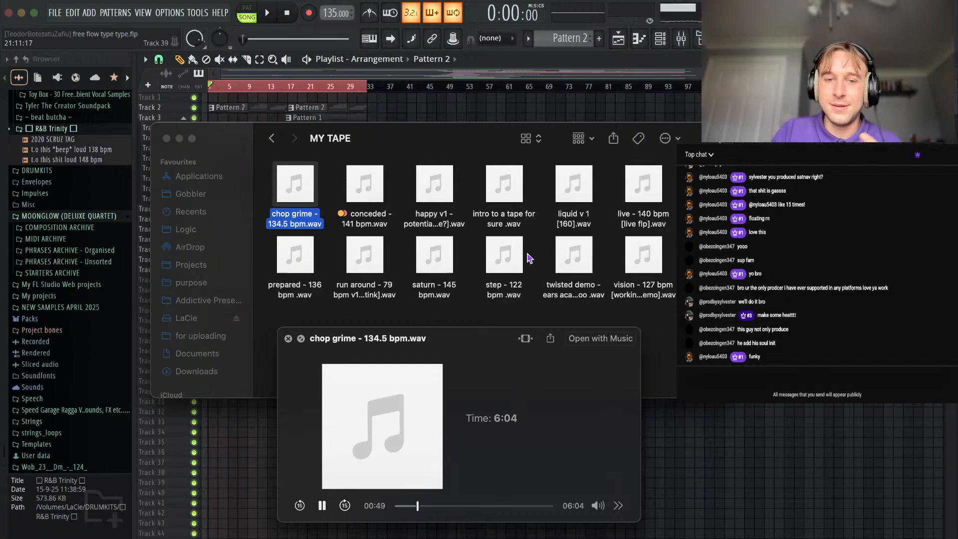
Preview the conceded, liquid v 1 and live - 140 bpm tracks in the MY TAPE folder, playing live from its start.
click(370, 193)
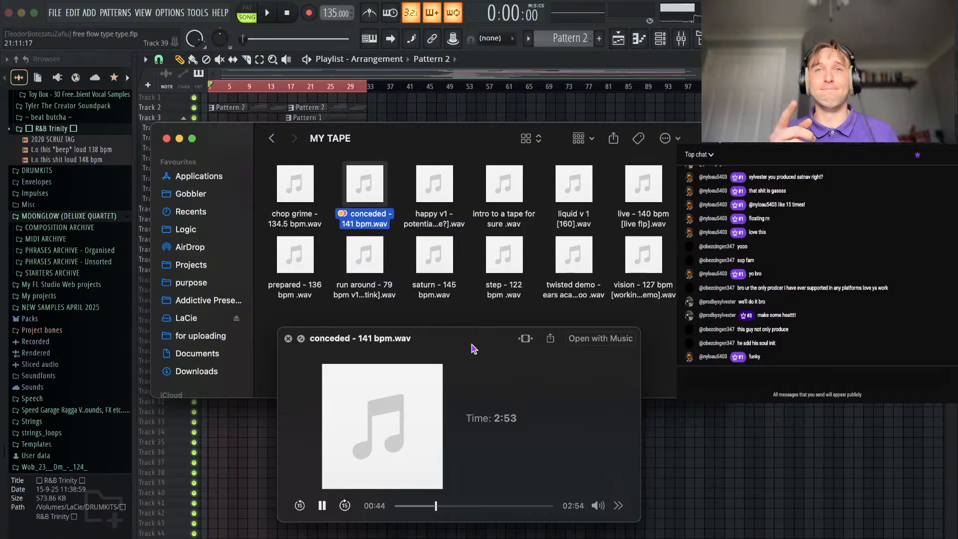
drag(447, 349, 445, 358)
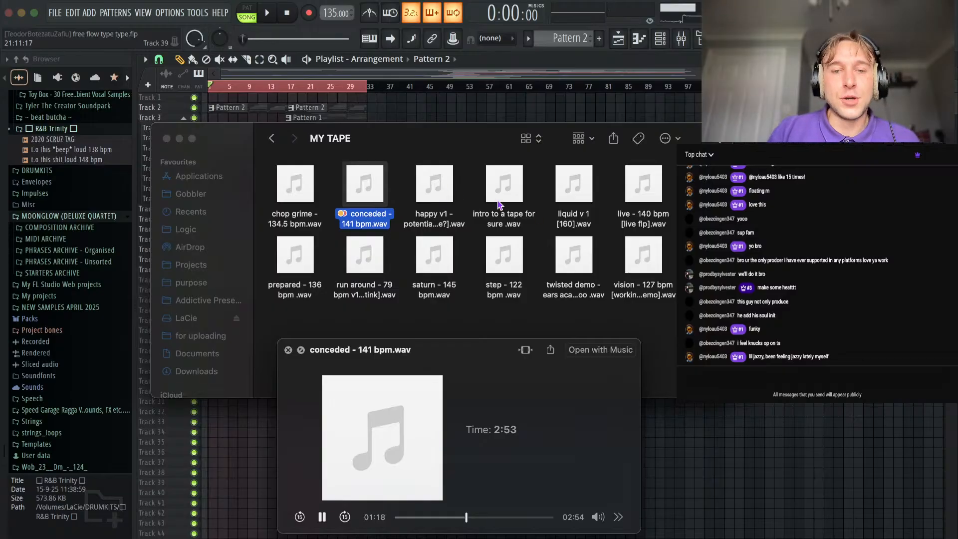
click(576, 197)
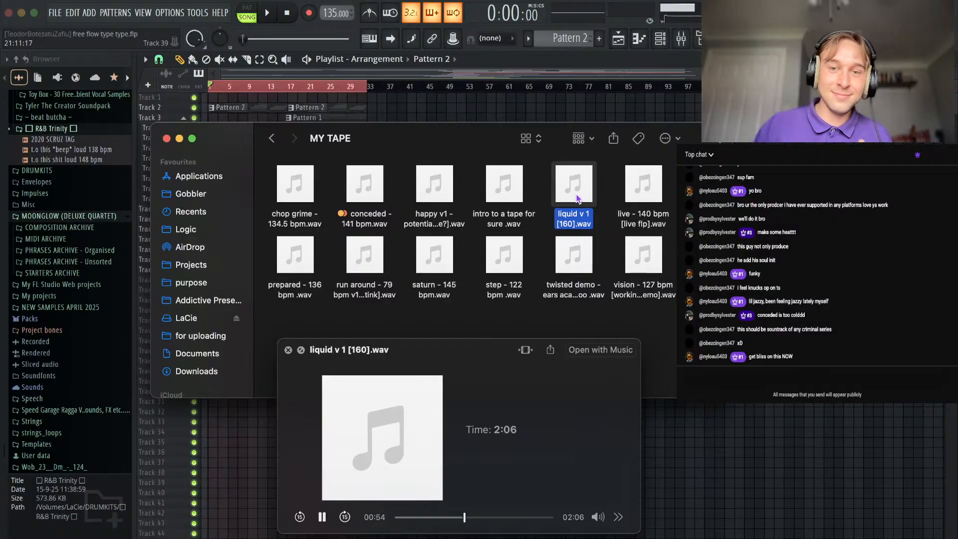
click(639, 203)
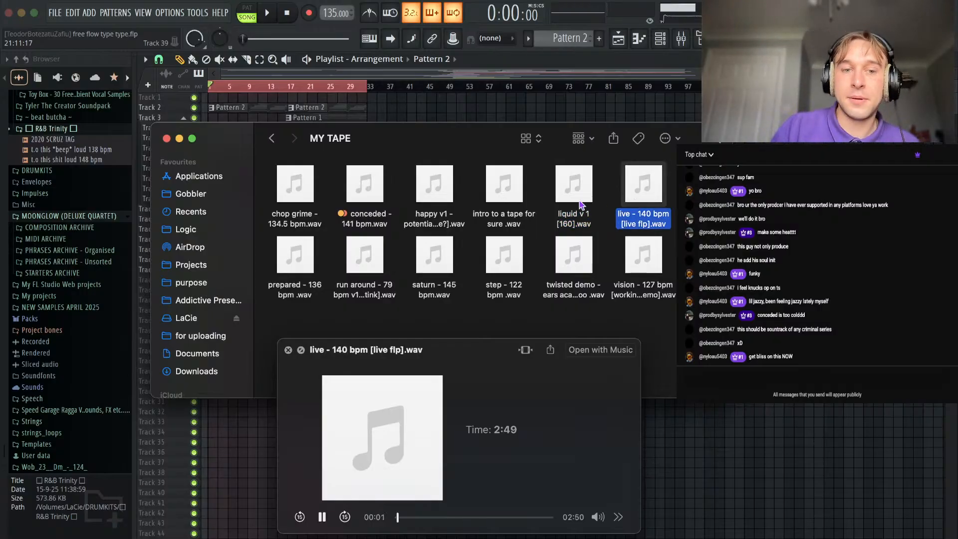
click(322, 276)
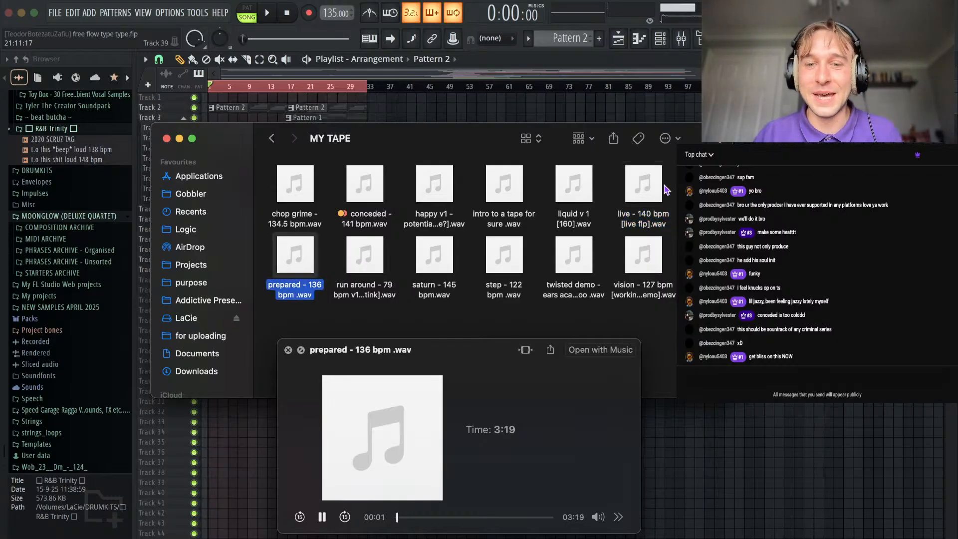
click(656, 205)
drag(406, 517, 370, 518)
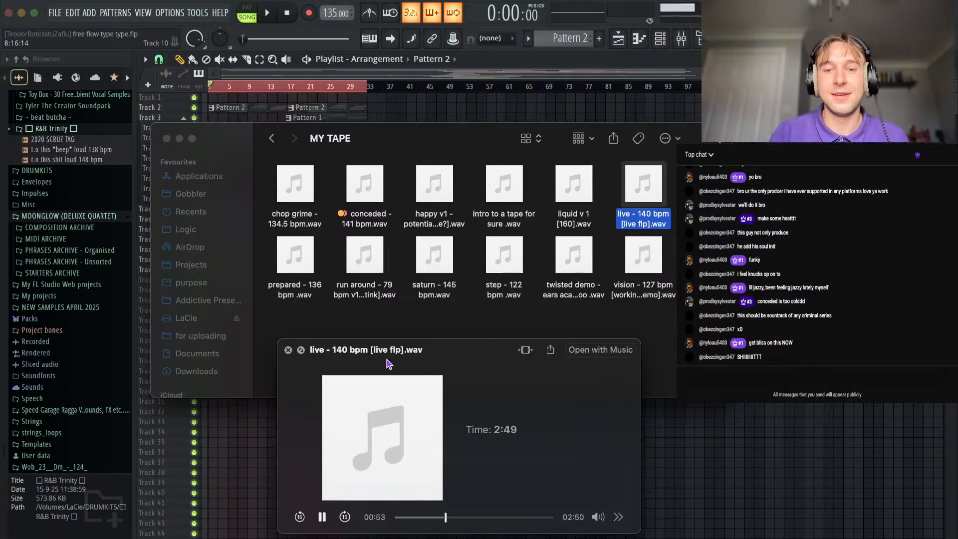
key(space)
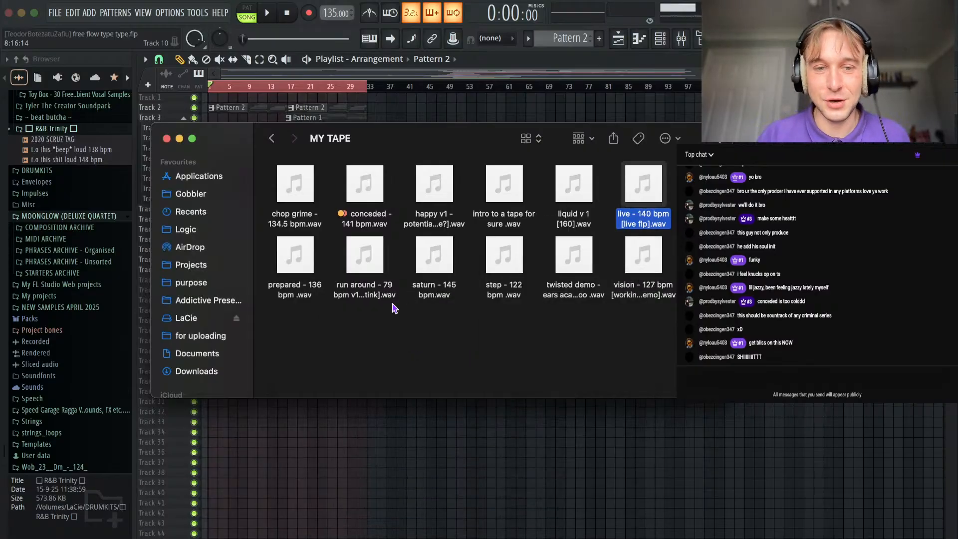
Preview the happy v1 track and sample the prepared, run around, saturn and step tracks in the MY TAPE folder.
click(430, 202)
key(space)
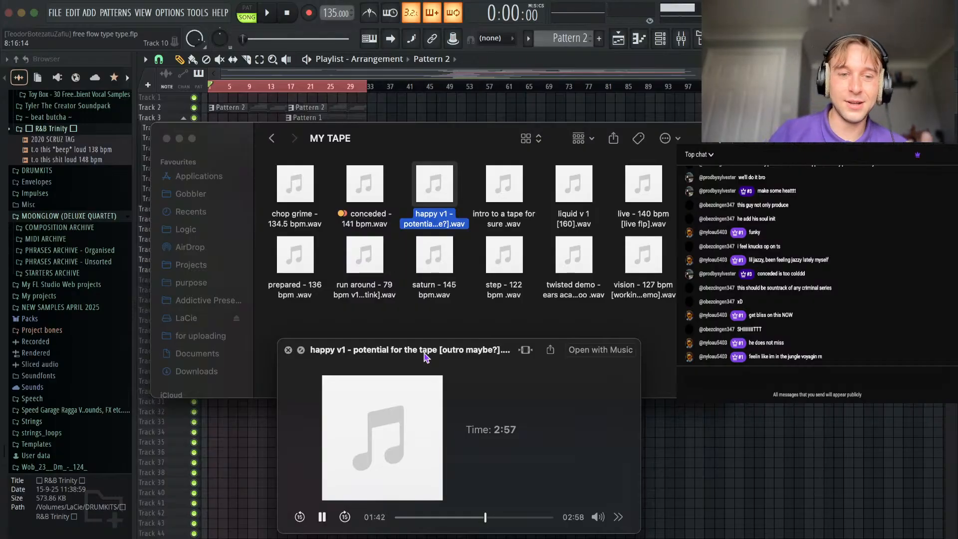
click(299, 276)
click(364, 258)
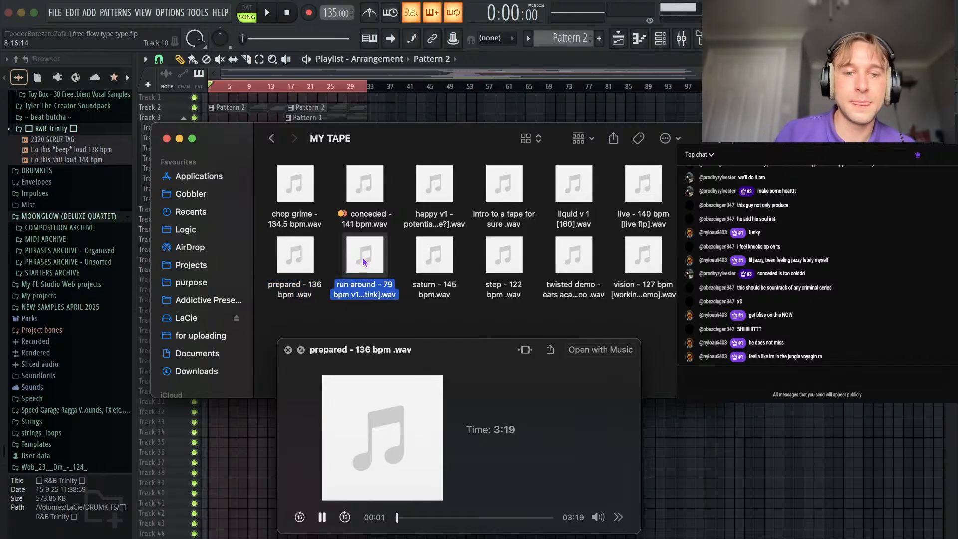
click(438, 267)
click(511, 272)
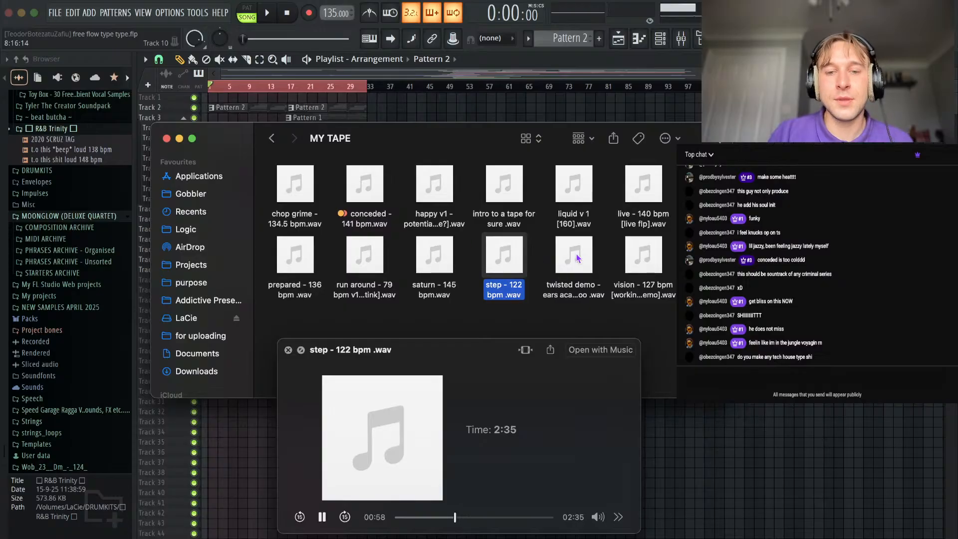
Preview the twisted demo track and vision - 127 bpm [working demo].wav in the MY TAPE folder.
click(570, 259)
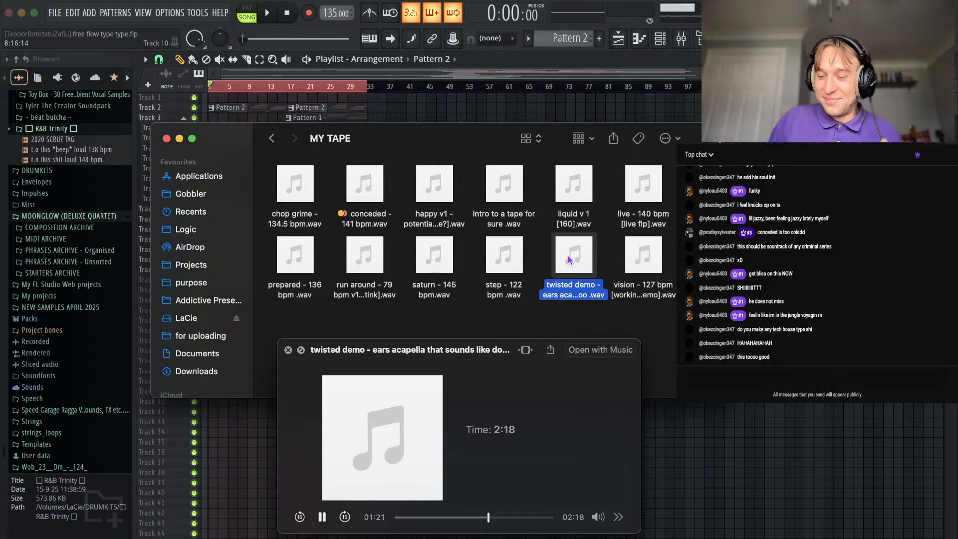
drag(457, 356, 456, 351)
key(space)
click(638, 273)
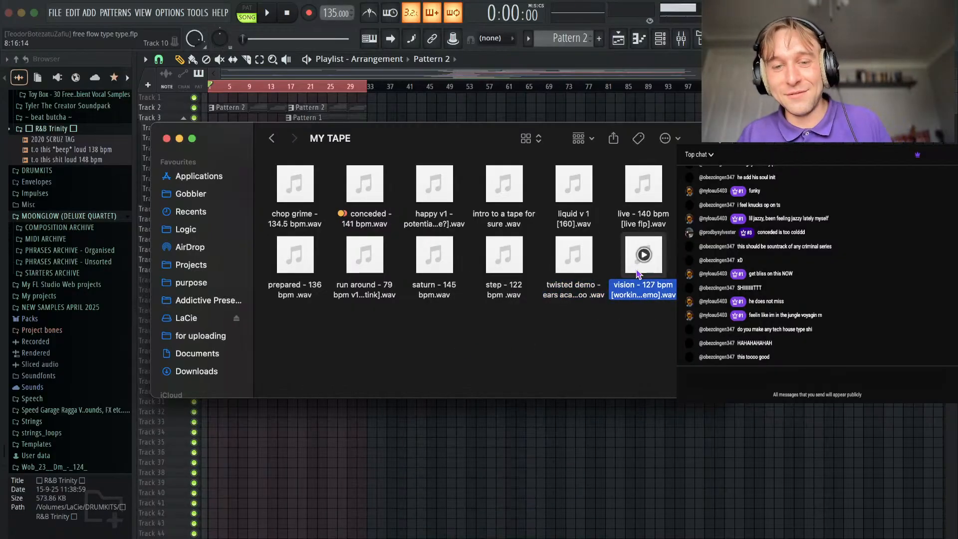
key(space)
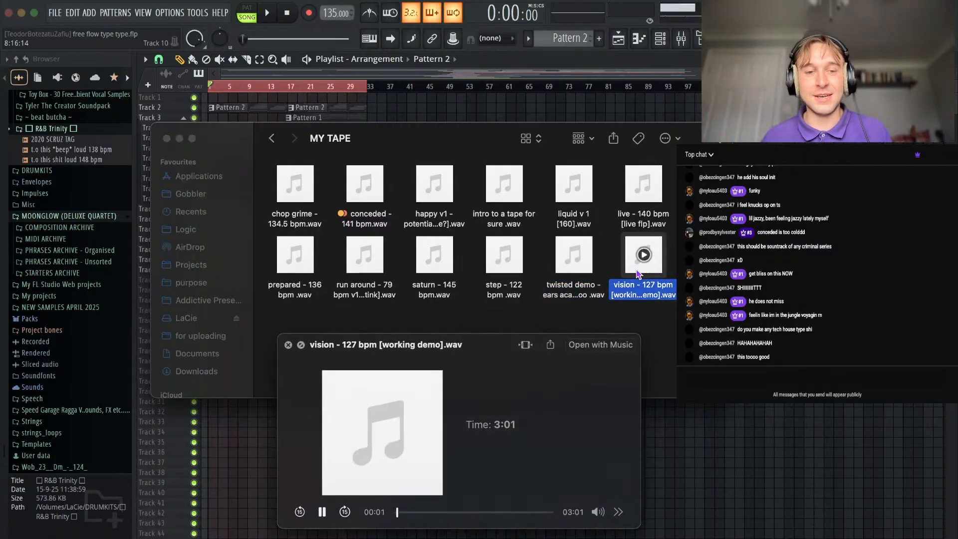
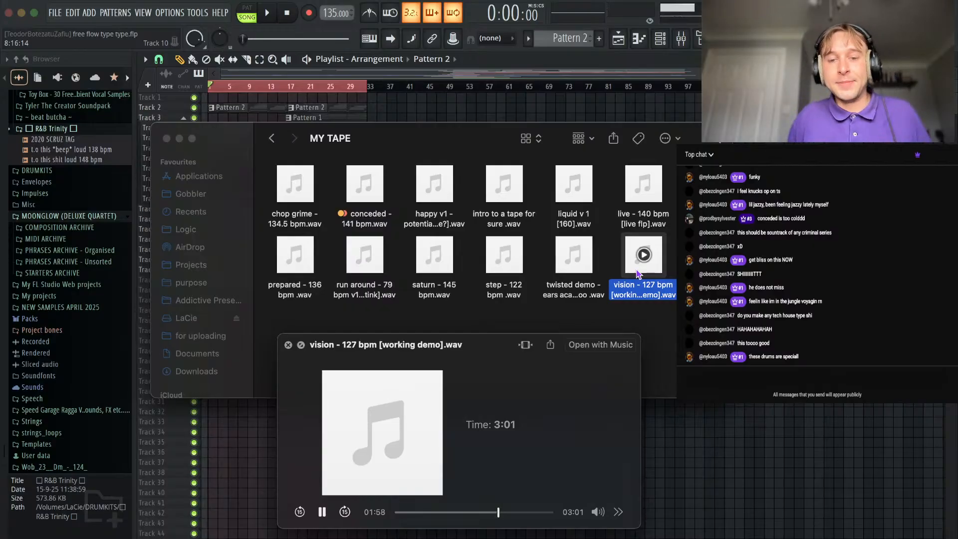
Stop the audio preview of the vision demo and return to the FL Studio playlist, making its track rows taller.
key(space)
click(354, 484)
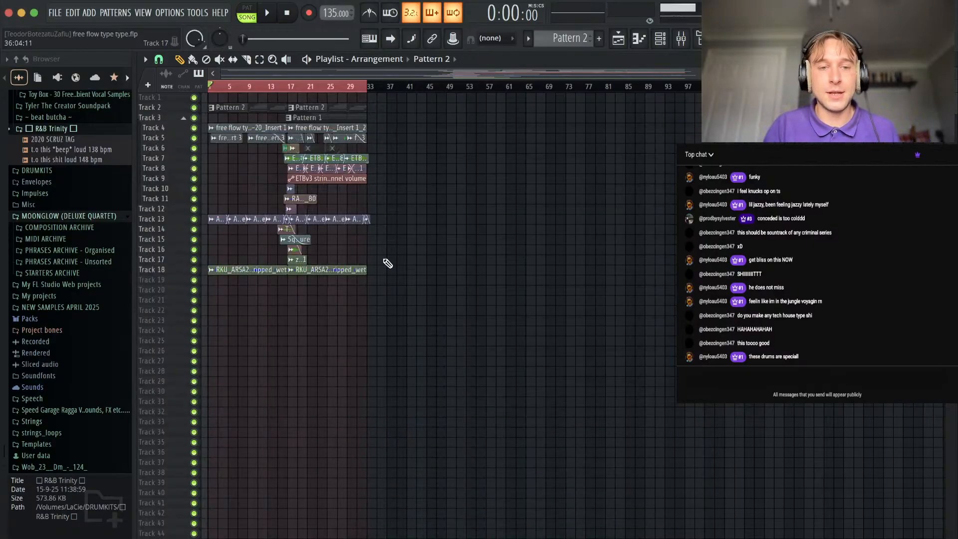
drag(952, 75, 951, 106)
scroll(549, 272, up, 2)
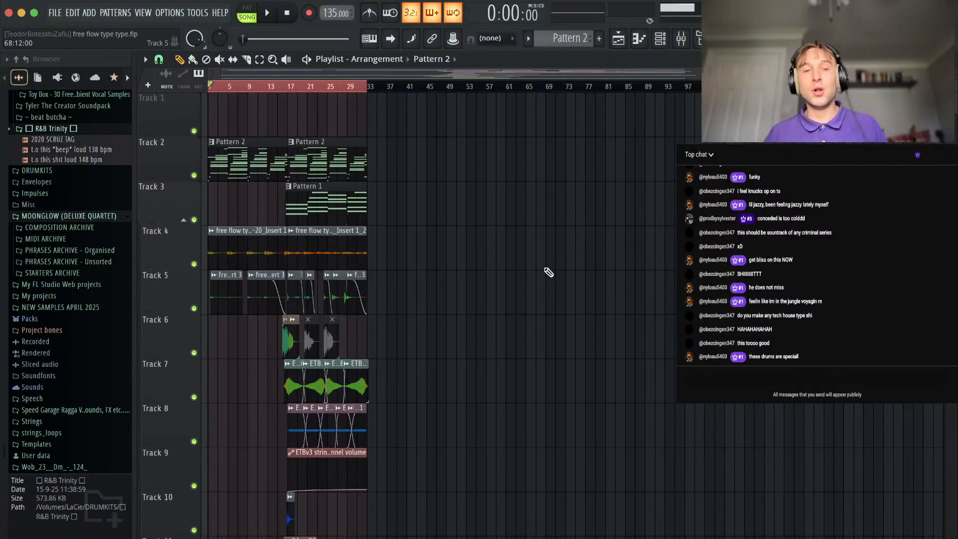
Save the free flow type type project.
key(super+s)
scroll(325, 300, up, 5)
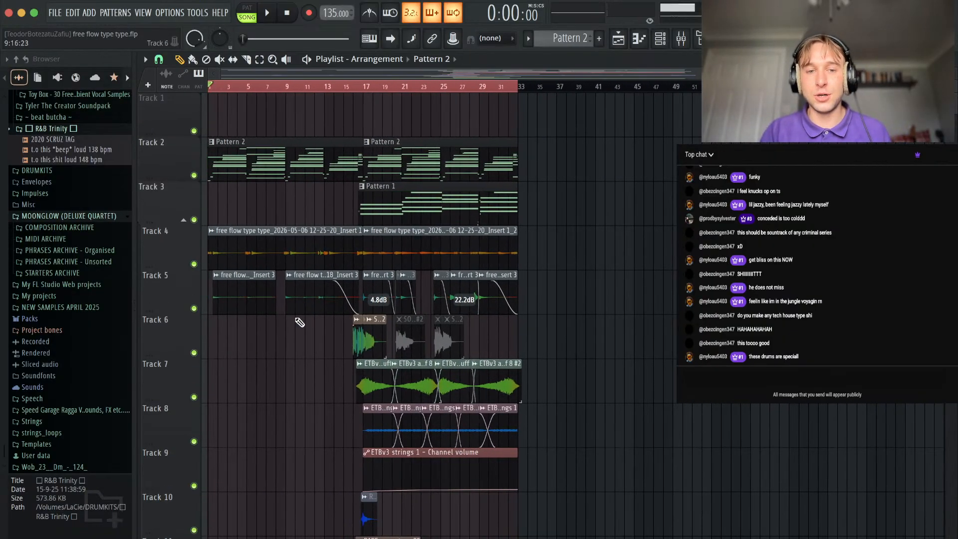
scroll(231, 402, up, 2)
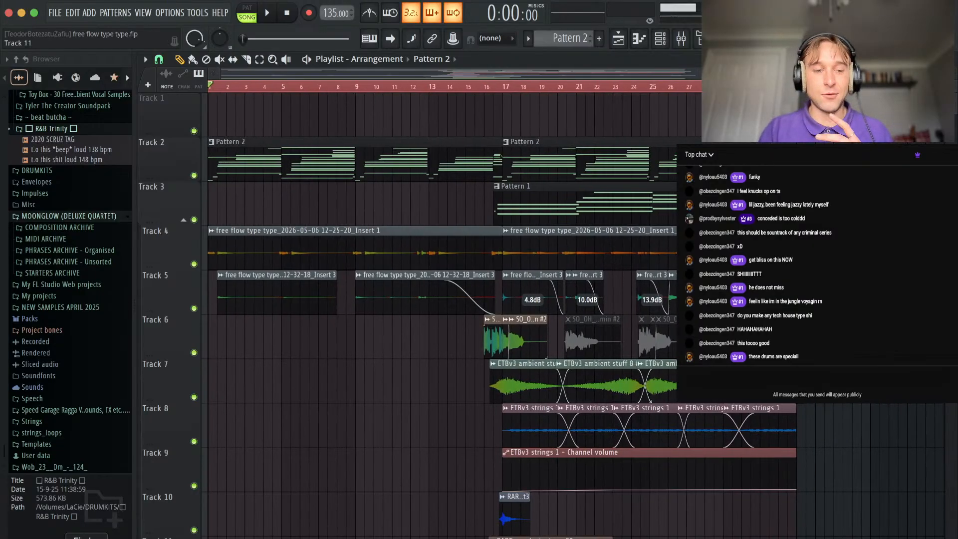
click(87, 537)
click(505, 198)
click(864, 249)
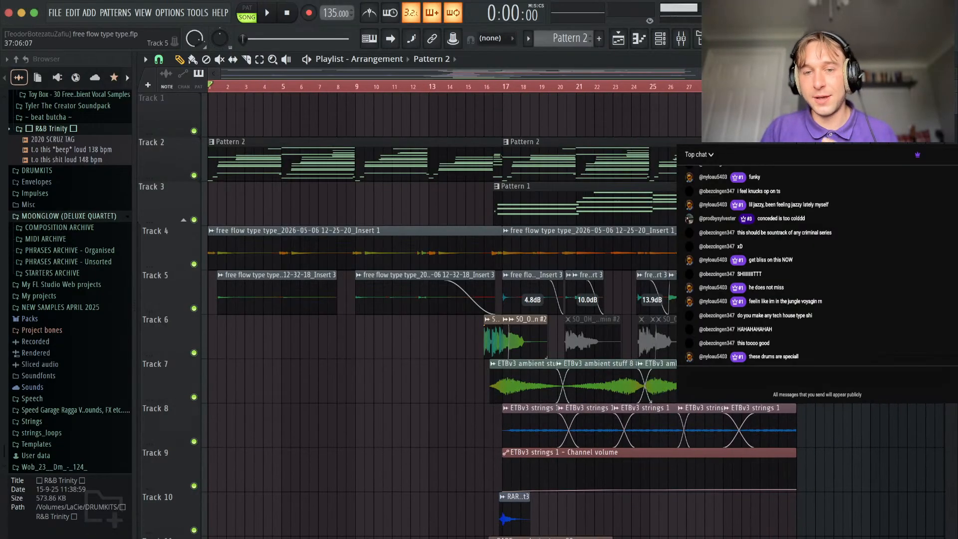
Solo Track 2 in the playlist and listen to its Pattern 2 part on its own from the start.
scroll(650, 271, down, 3)
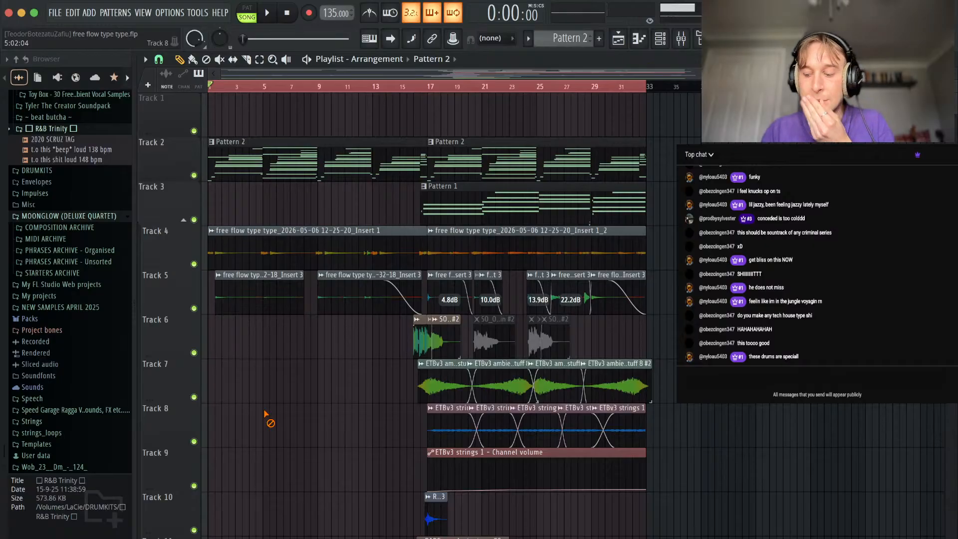
right_click(195, 176)
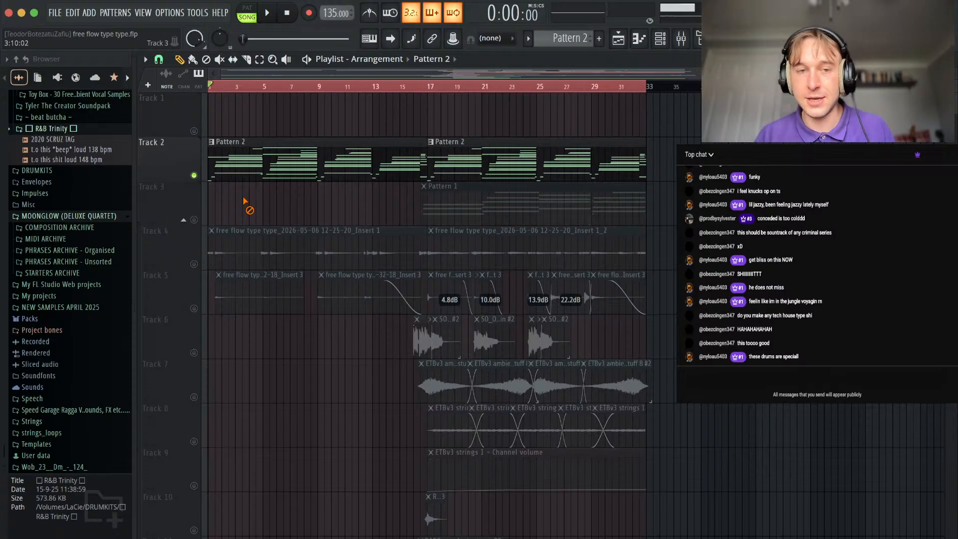
key(space)
scroll(247, 208, up, 10)
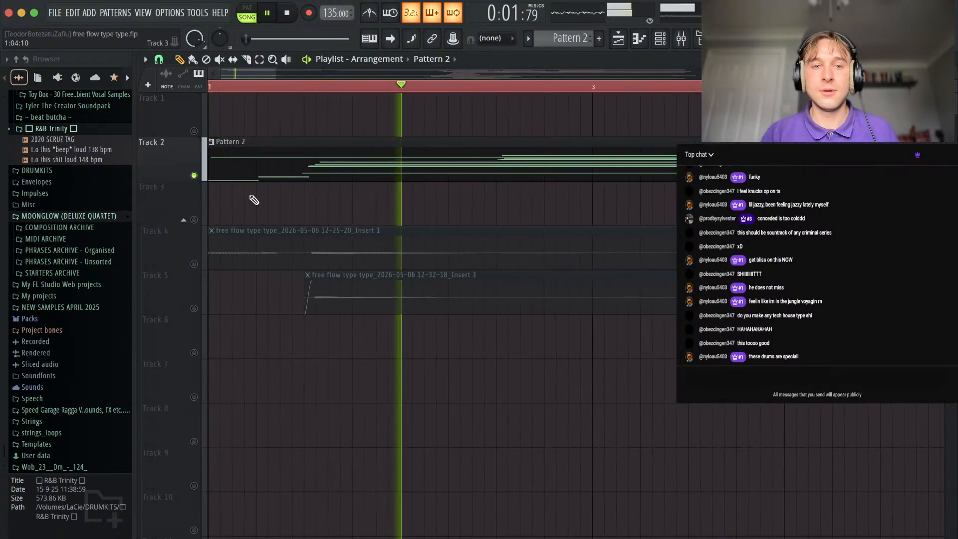
scroll(254, 200, down, 8)
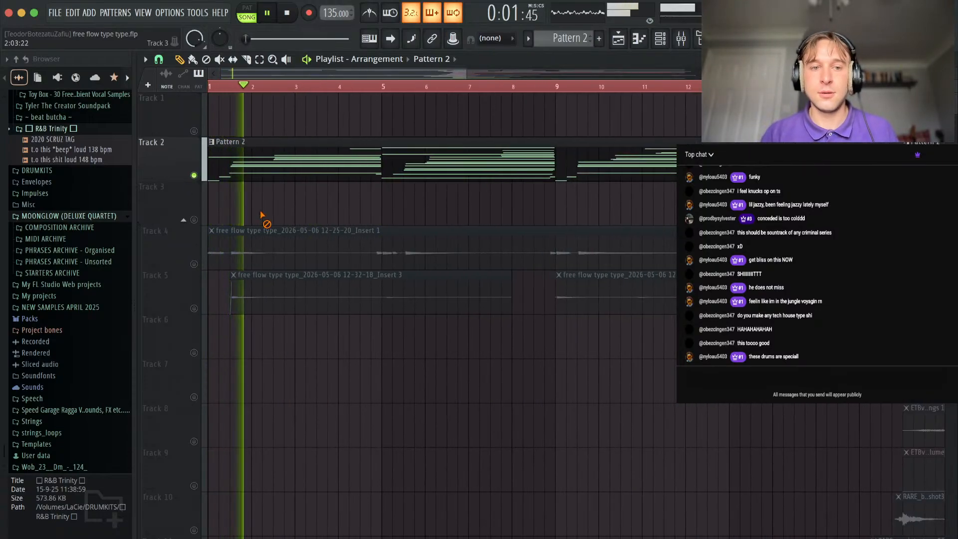
scroll(449, 189, down, 3)
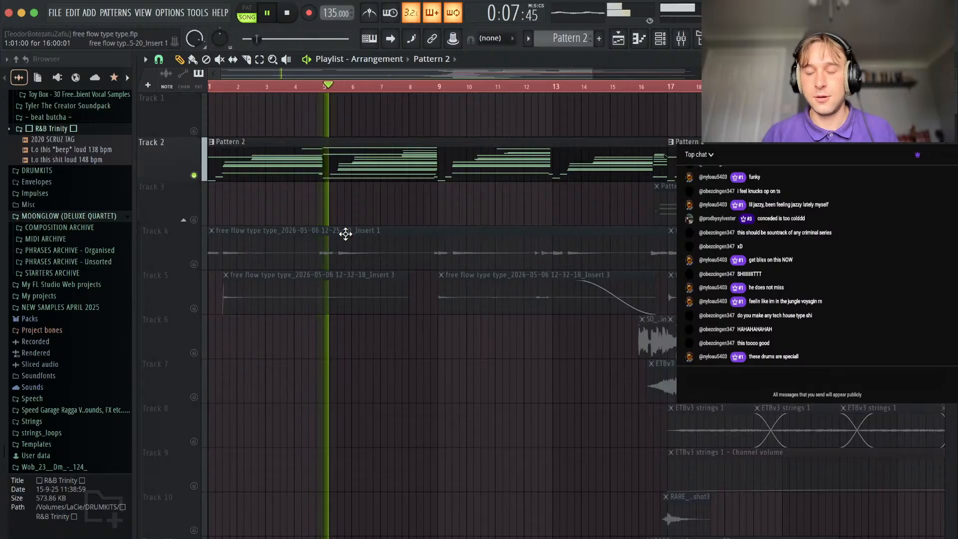
scroll(324, 165, down, 4)
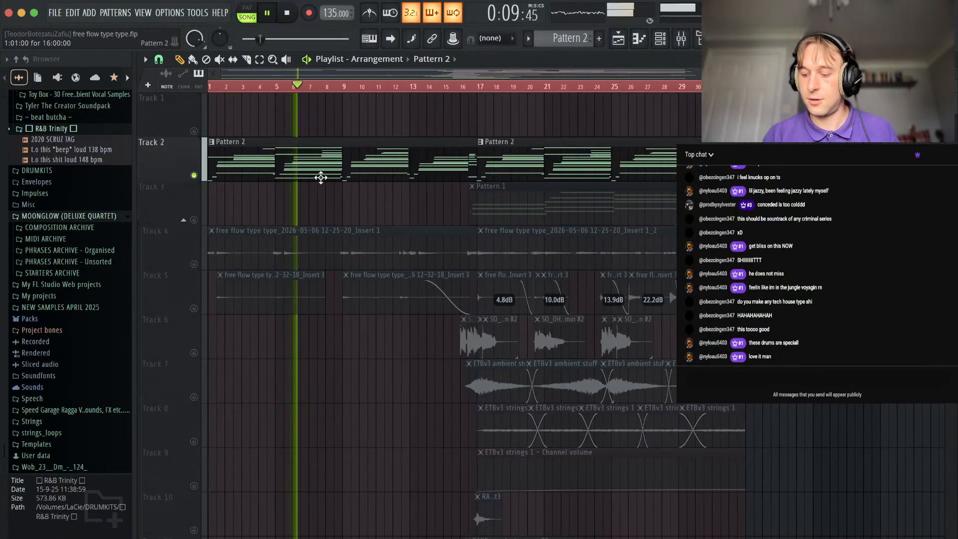
scroll(315, 197, down, 3)
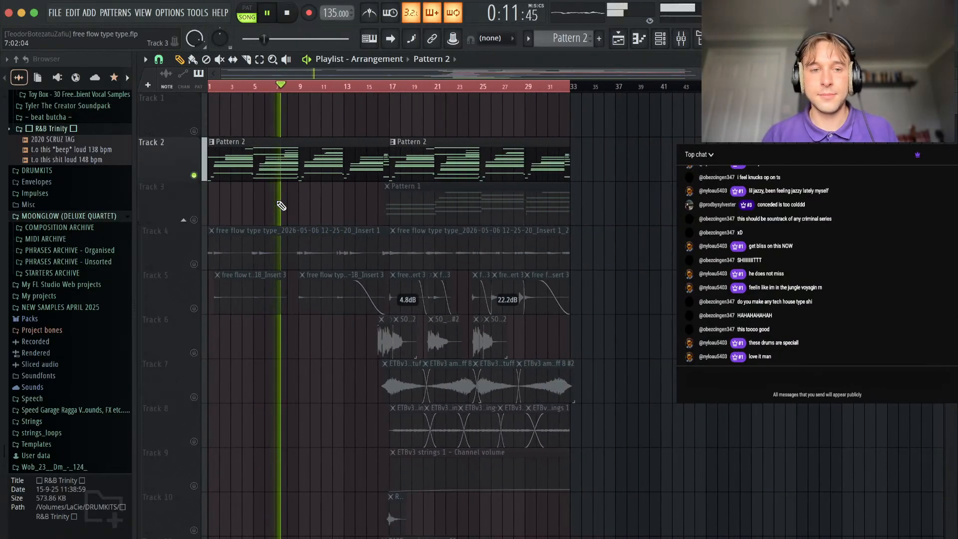
scroll(281, 206, up, 5)
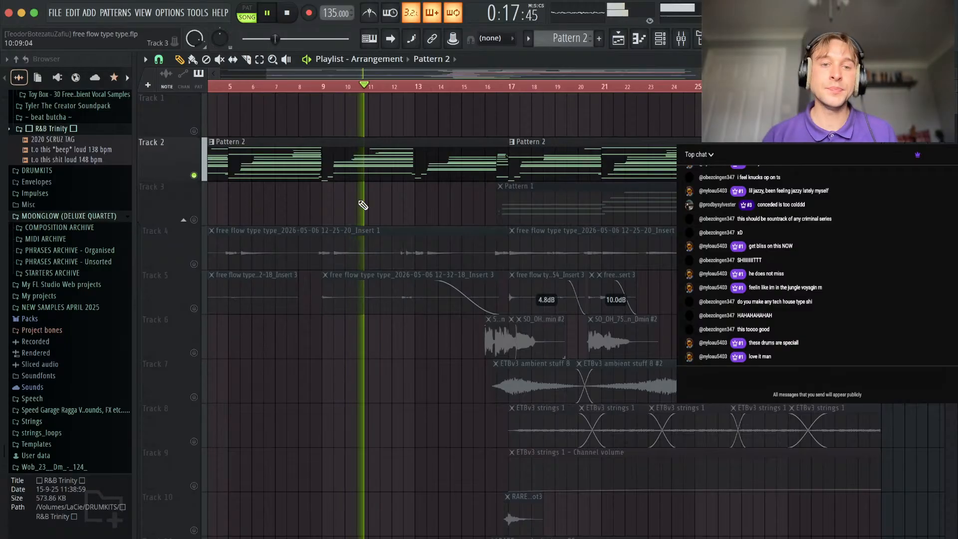
scroll(368, 207, down, 3)
key(space)
Select the Master track in the mixer and return to the playlist.
click(680, 41)
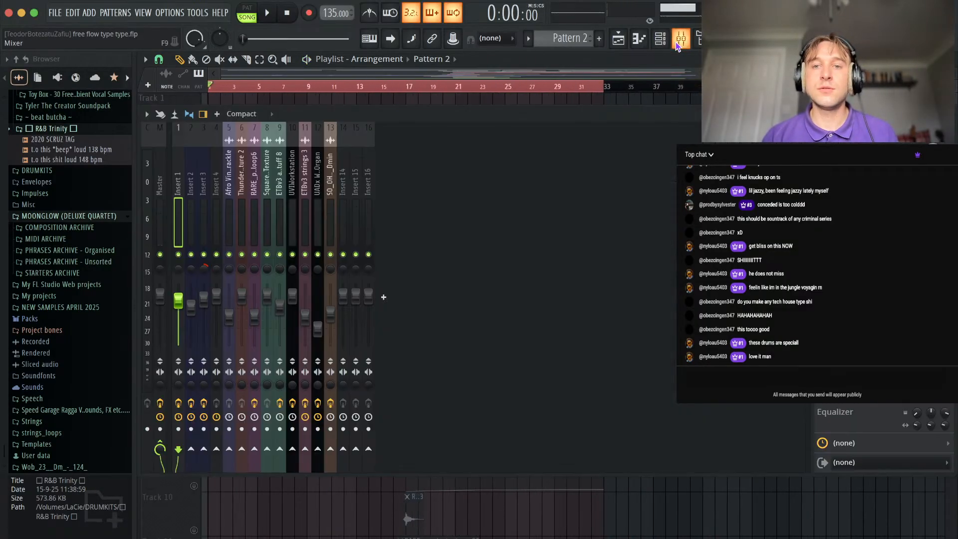
click(161, 176)
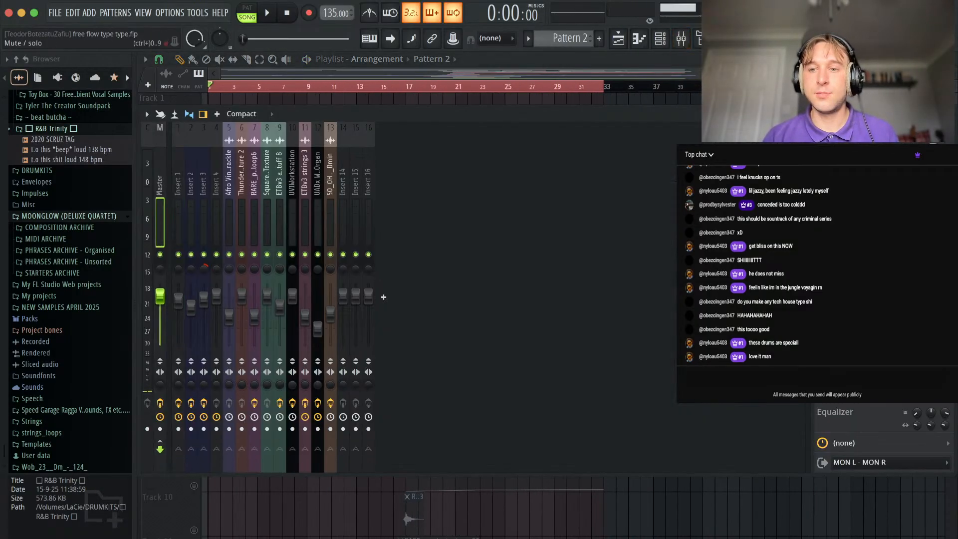
key(F9)
Play the soloed Pattern 2 clips again from the start of the arrangement.
key(space)
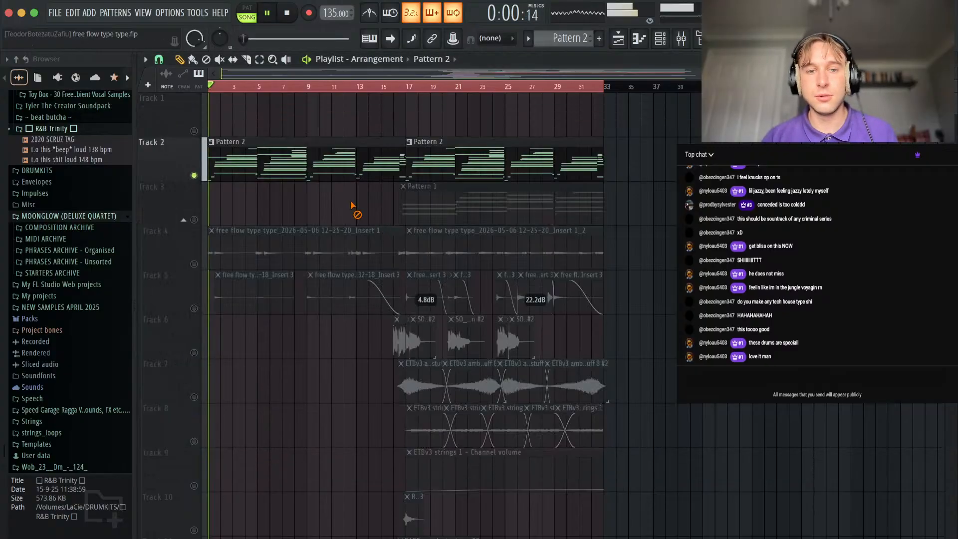
scroll(257, 197, up, 3)
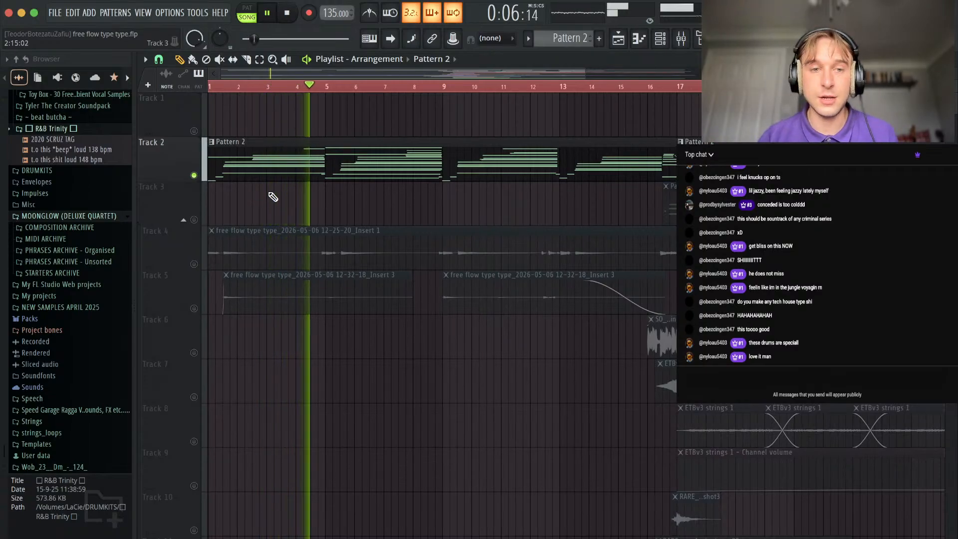
scroll(271, 204, up, 3)
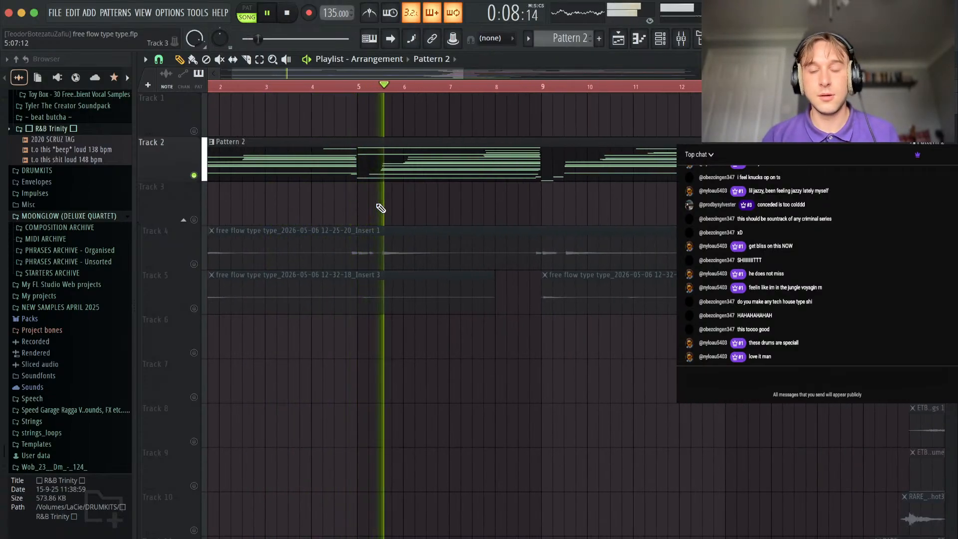
scroll(380, 207, down, 5)
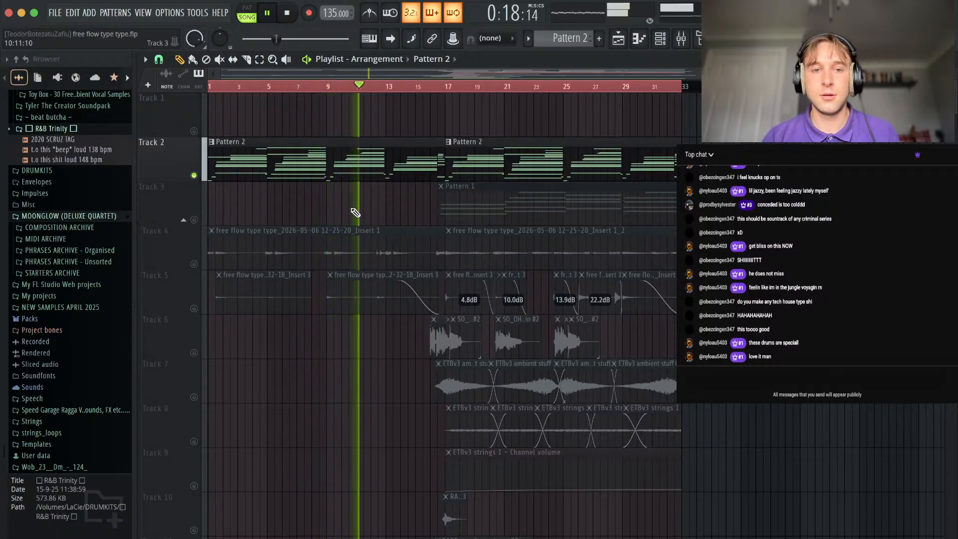
Examine the chord notes of Pattern 2 in the UADx Electra 88 Vintage Keys piano roll while the song plays.
double_click(370, 172)
scroll(372, 174, up, 5)
scroll(372, 175, left, 5)
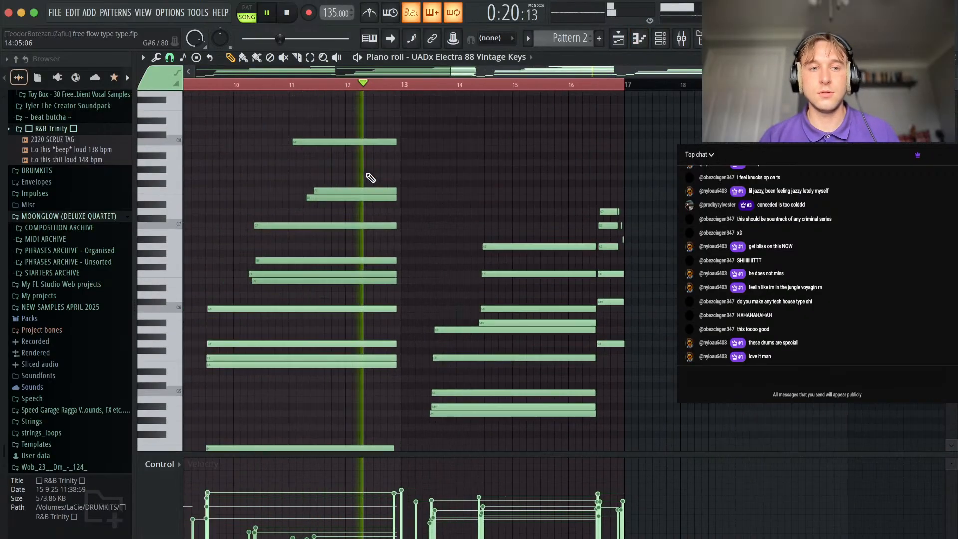
drag(383, 200, 382, 167)
scroll(450, 172, left, 1)
scroll(543, 175, down, 3)
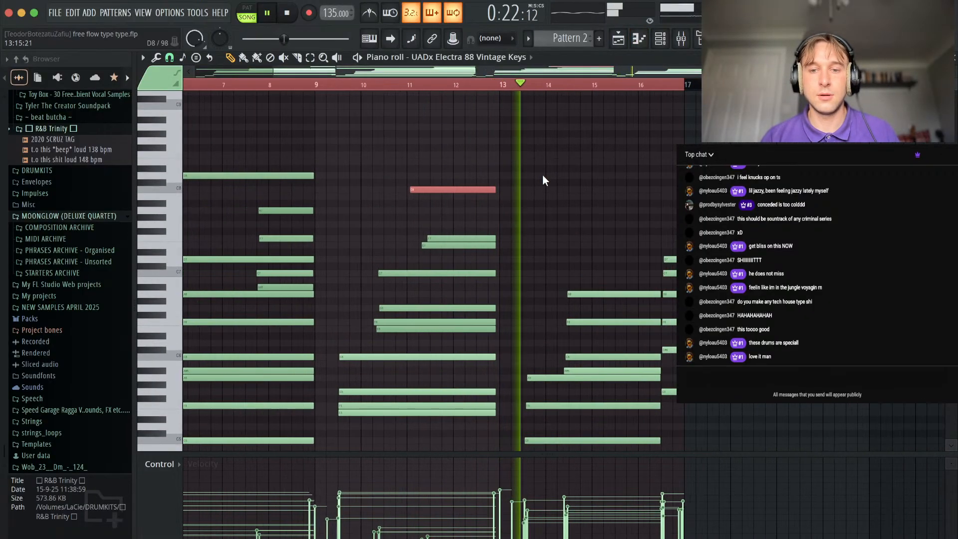
scroll(689, 292, down, 2)
scroll(694, 293, up, 5)
scroll(590, 160, down, 1)
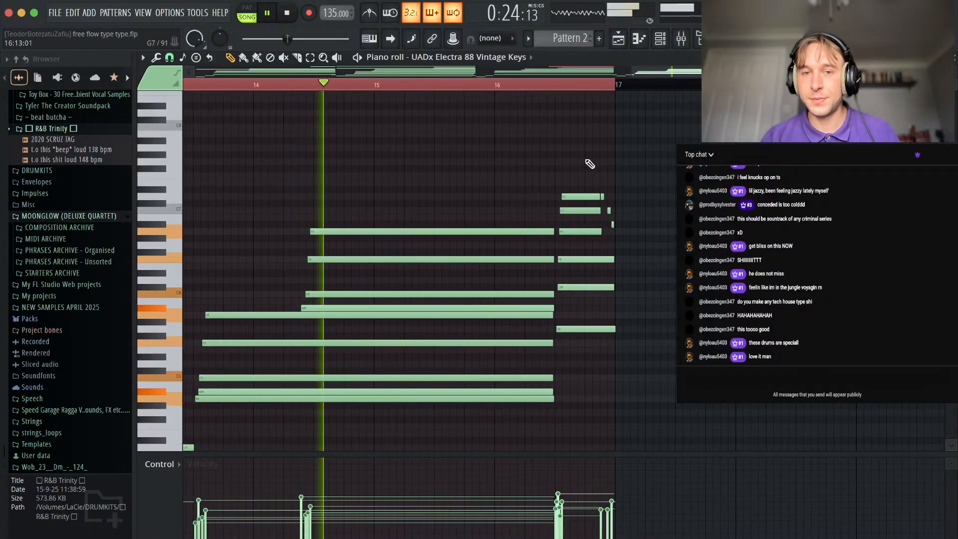
scroll(607, 241, down, 2)
scroll(608, 242, down, 4)
scroll(607, 242, right, 1)
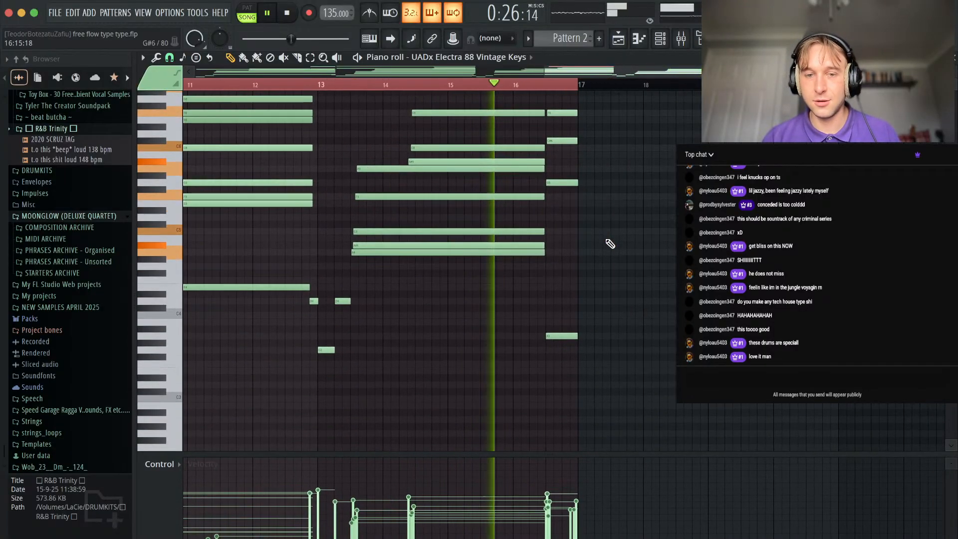
scroll(512, 324, right, 2)
scroll(513, 324, up, 4)
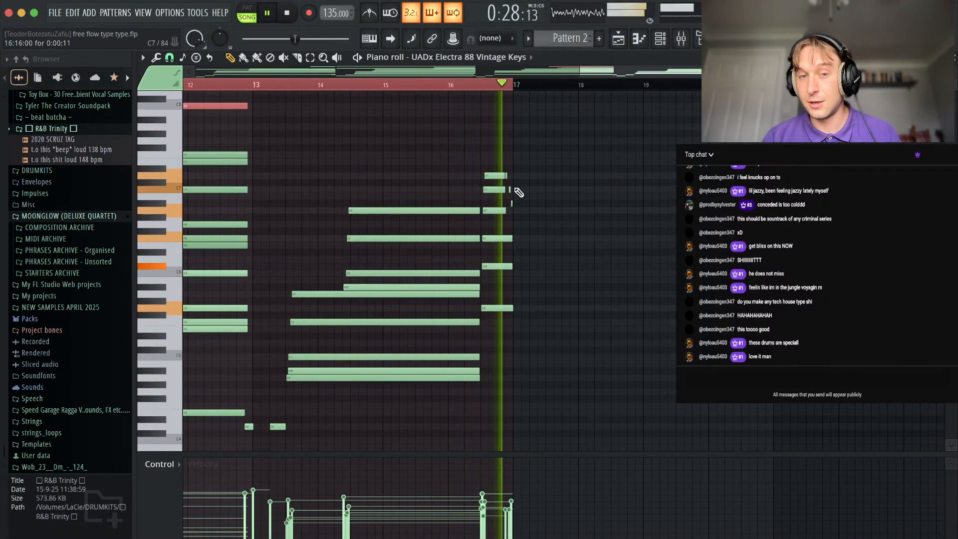
Return to the playlist and stop playback.
key(F5)
scroll(621, 246, down, 1)
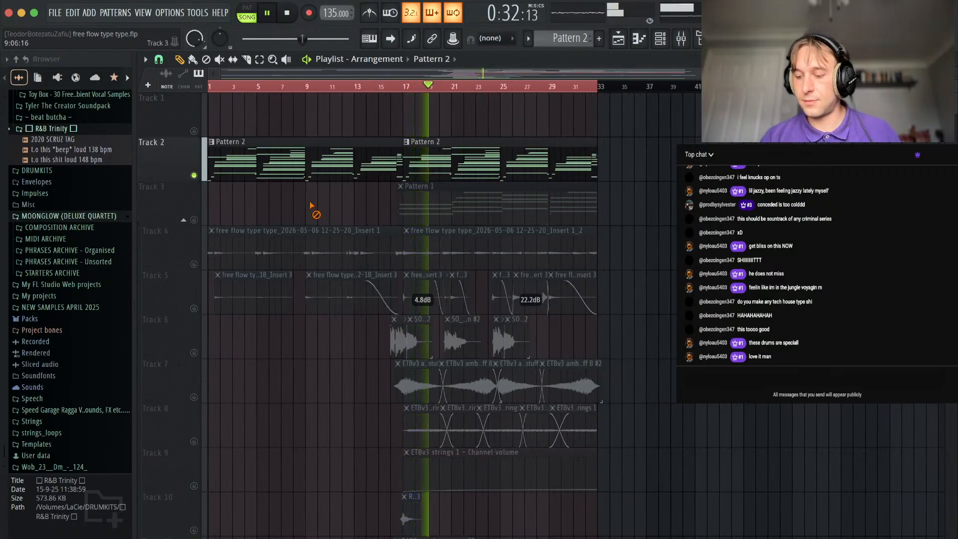
key(space)
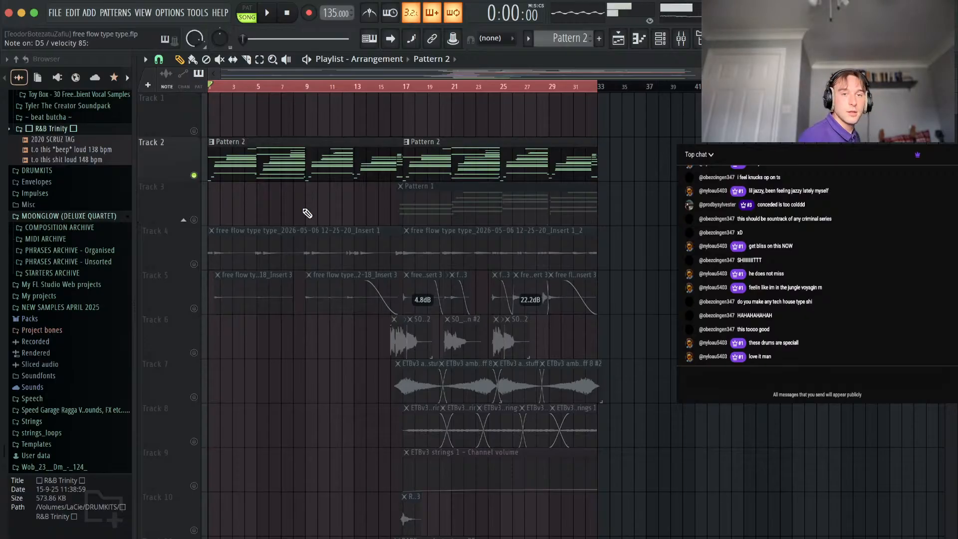
Open the UADx Electra 88 Vintage Keys notes from the channel rack and view the full Pattern 2 note range.
click(660, 39)
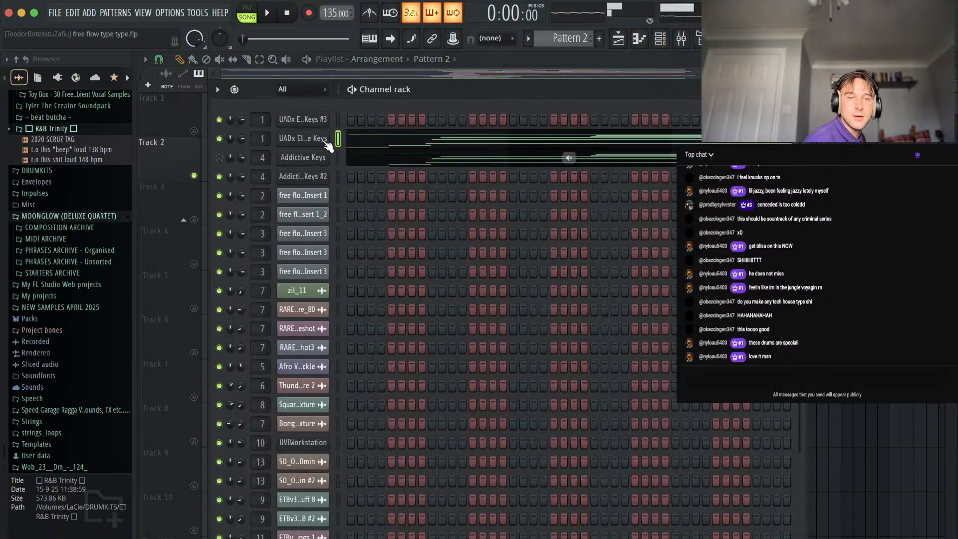
click(382, 142)
scroll(297, 292, down, 4)
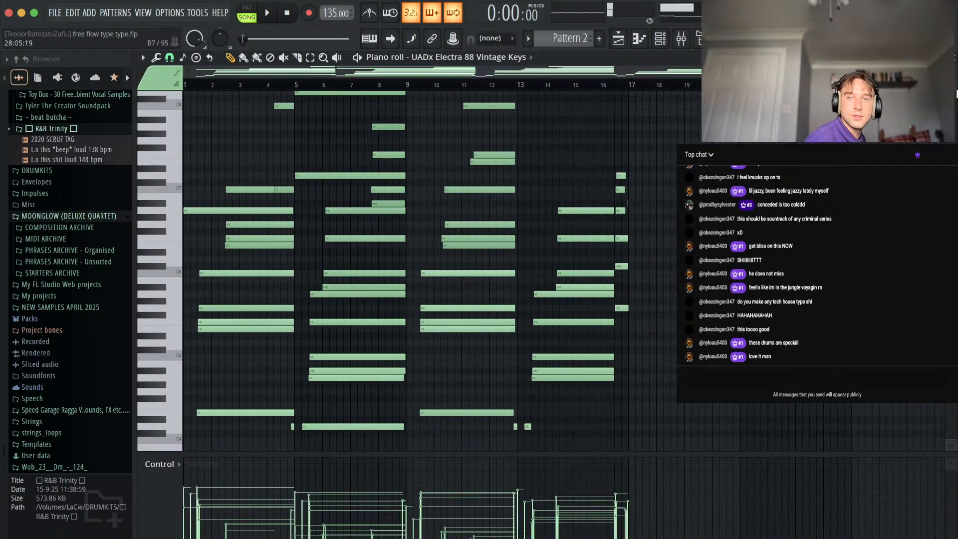
scroll(630, 234, down, 3)
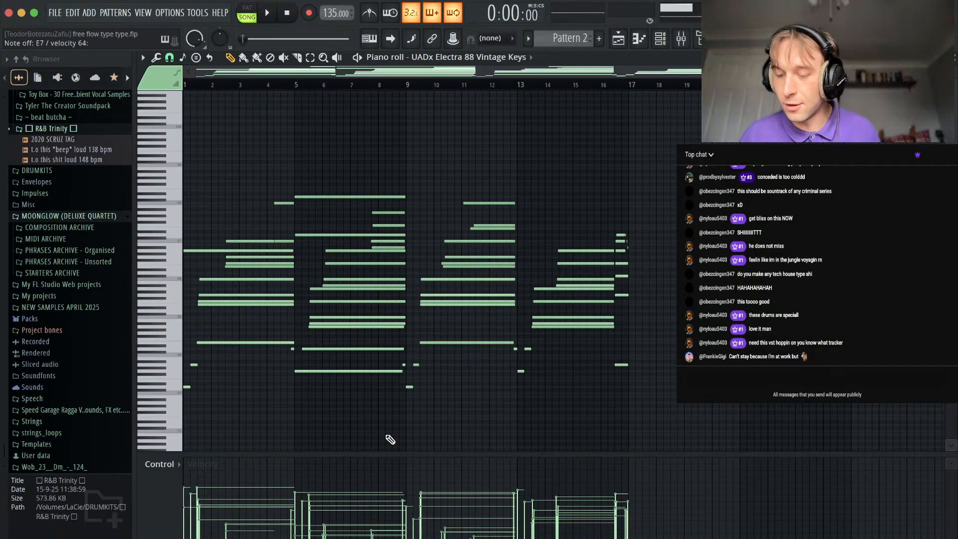
View the UADx Electra 88 Vintage Keys instrument from the channel rack, then close it and go back to the playlist.
key(Escape)
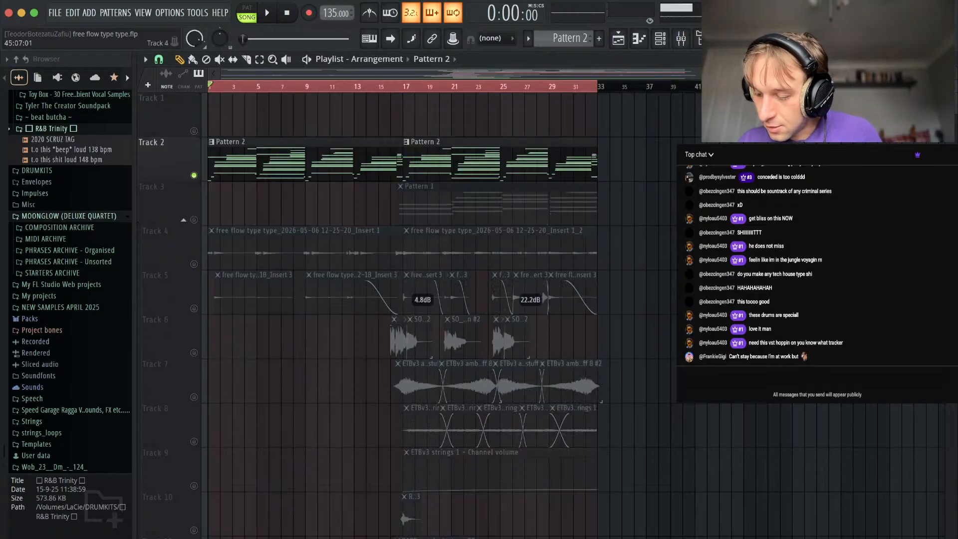
key(F6)
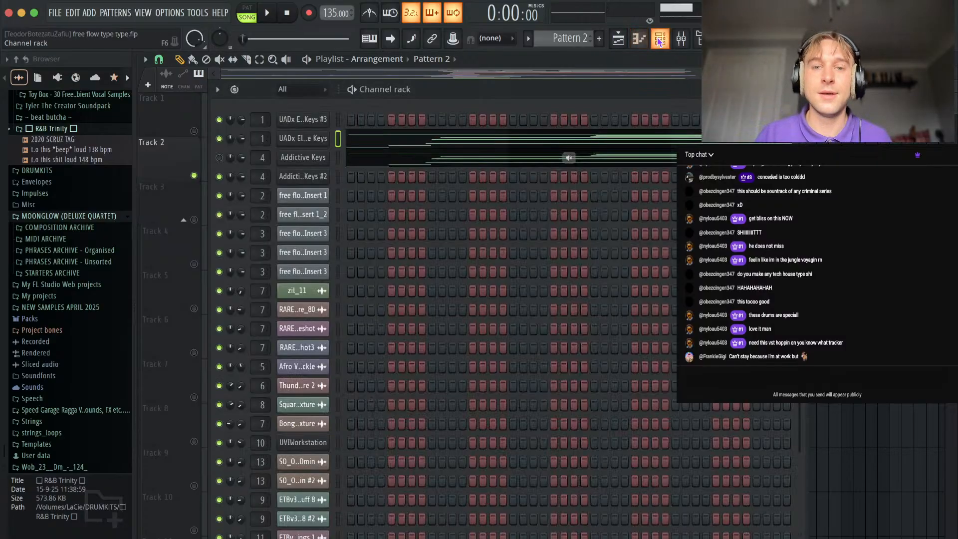
click(314, 138)
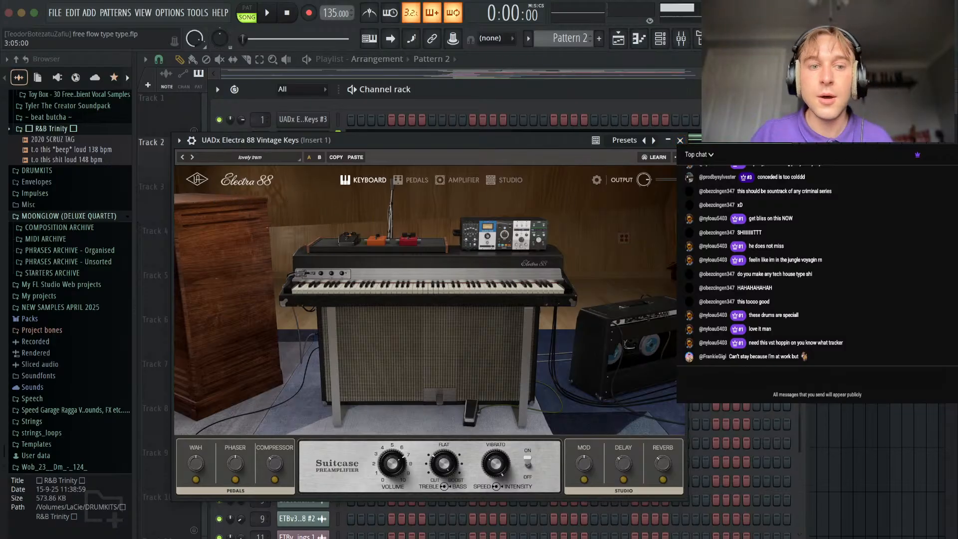
click(679, 140)
key(F6)
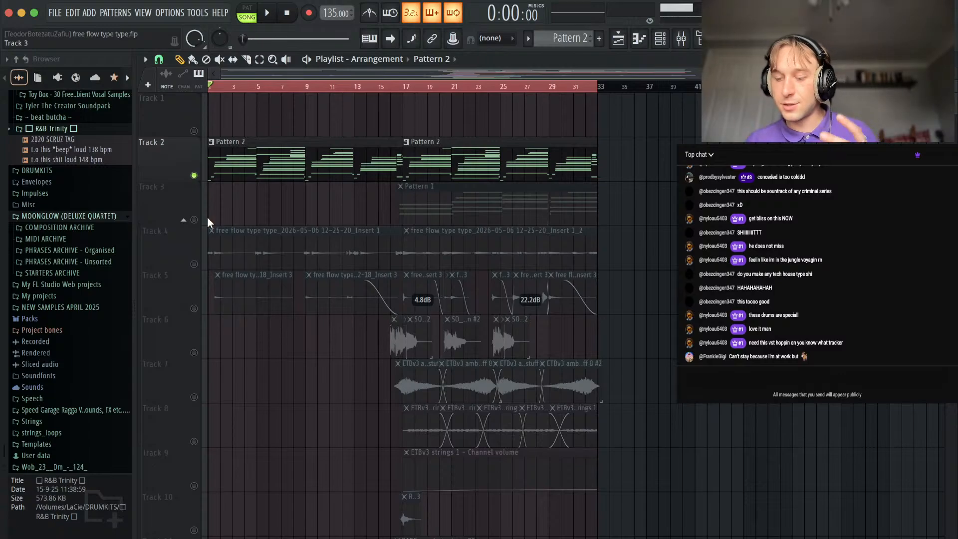
Play the electric piano track, open its piano roll and examine the opening notes of Pattern 2 in bar 1.
key(space)
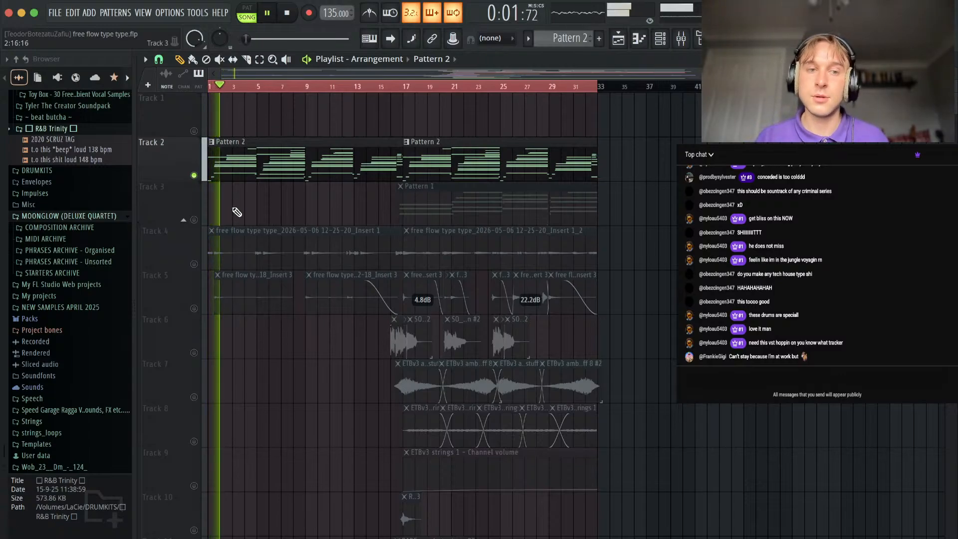
key(F7)
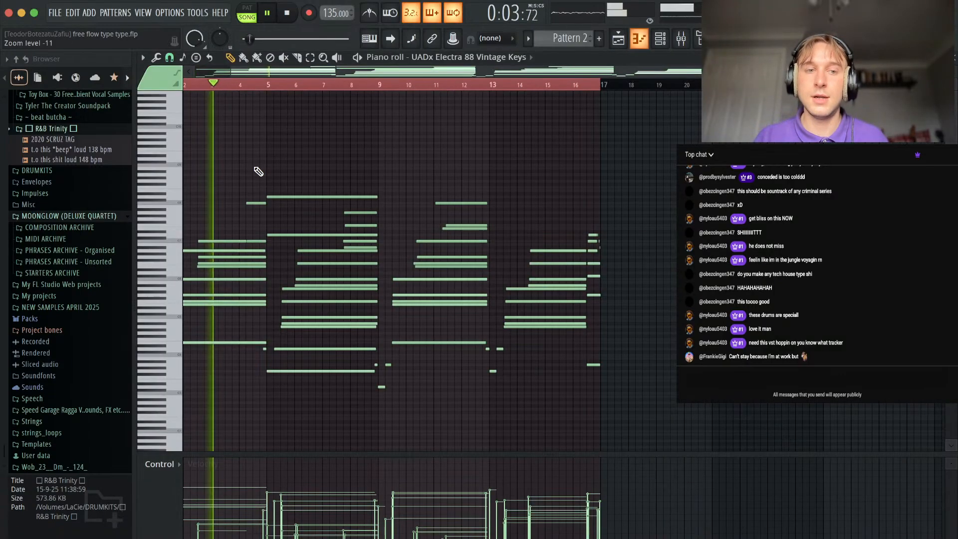
scroll(258, 171, up, 5)
key(space)
click(169, 252)
drag(199, 244, 199, 265)
scroll(200, 265, down, 2)
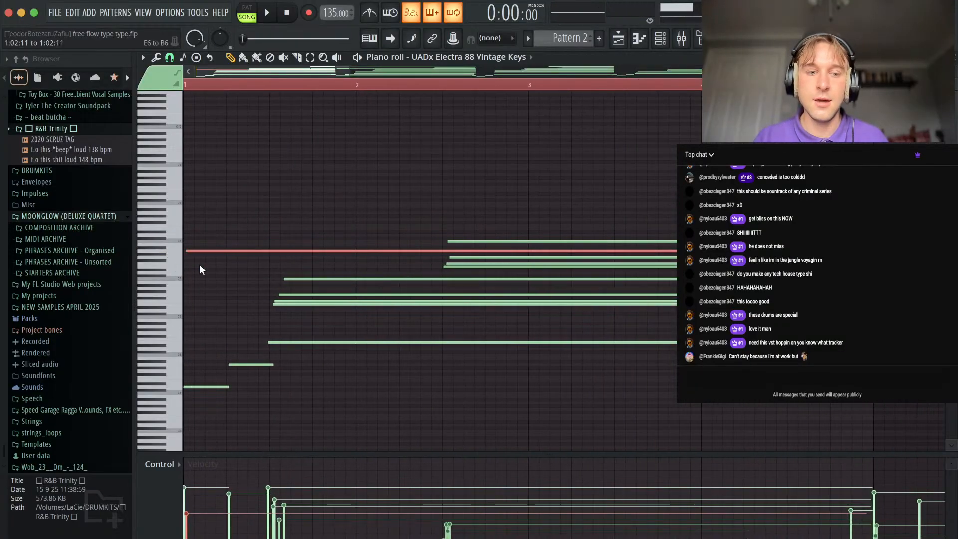
key(space)
key(space)
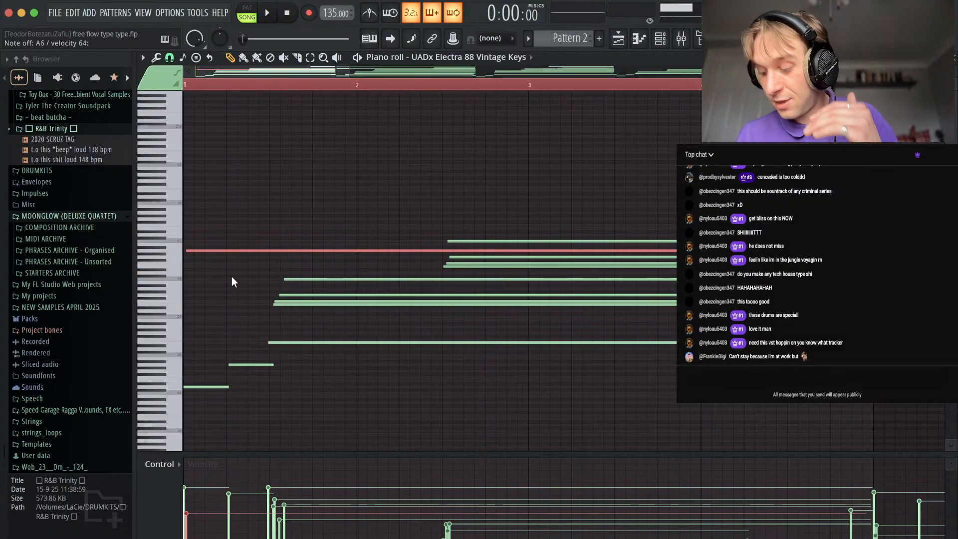
Play the first chord from the start, stop playback and examine the closing notes in bar 16 of Pattern 2.
scroll(231, 277, down, 2)
scroll(232, 278, down, 5)
key(space)
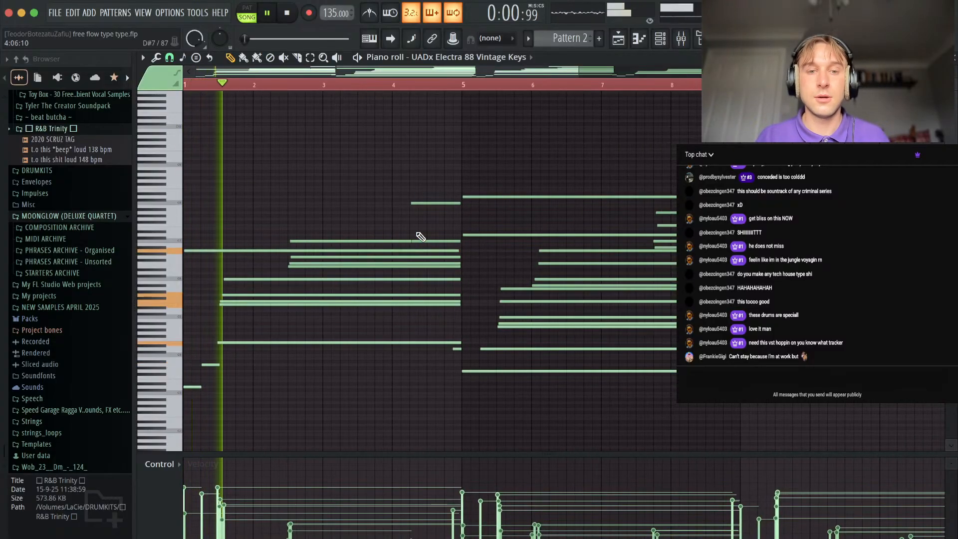
key(space)
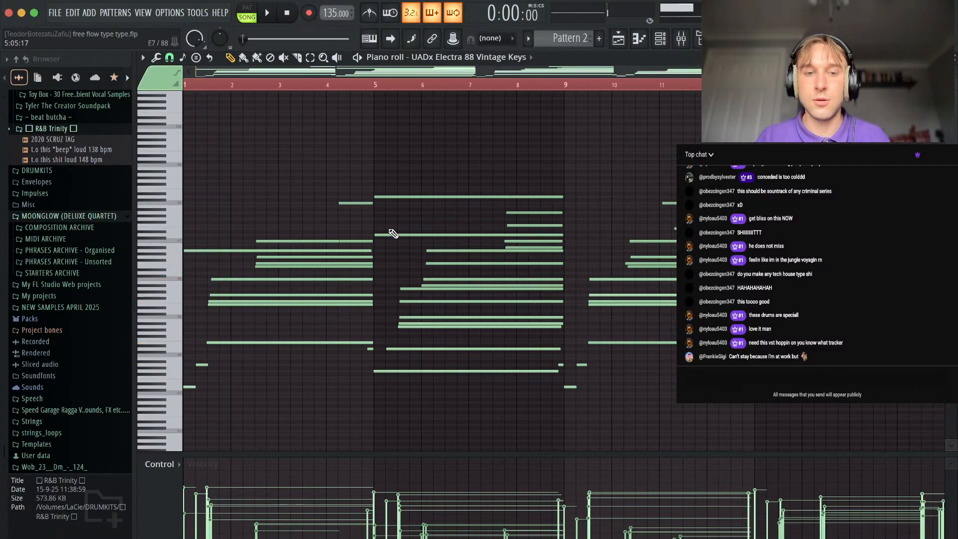
scroll(599, 219, right, 10)
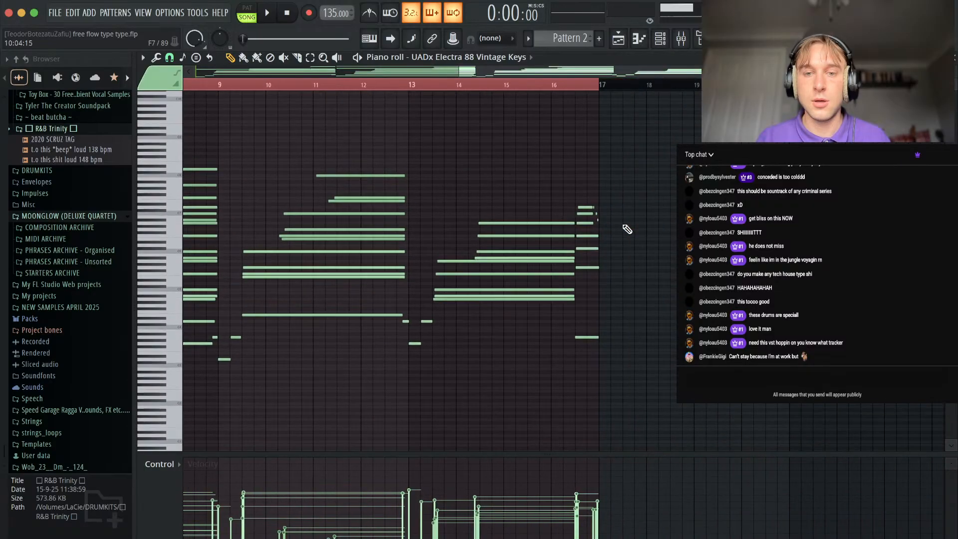
scroll(539, 212, up, 5)
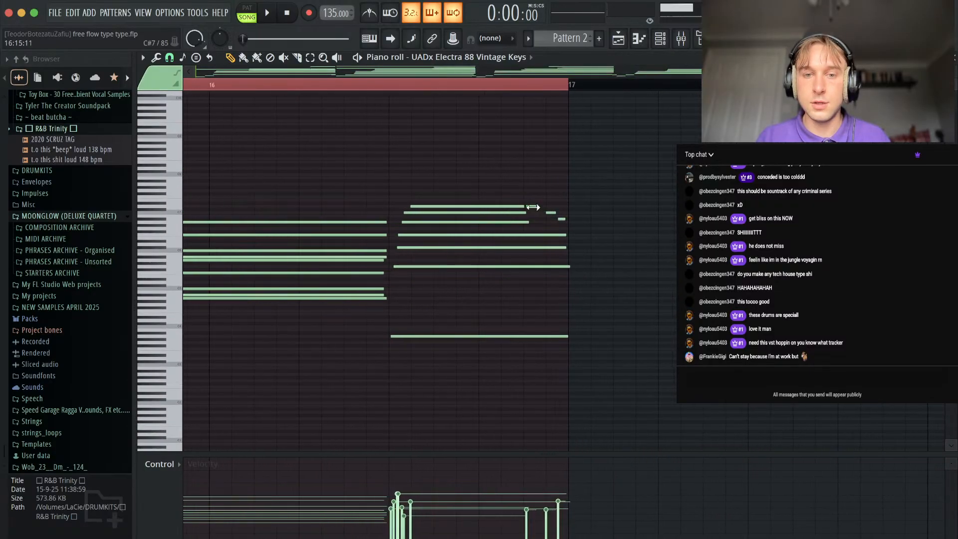
click(569, 223)
right_click(572, 223)
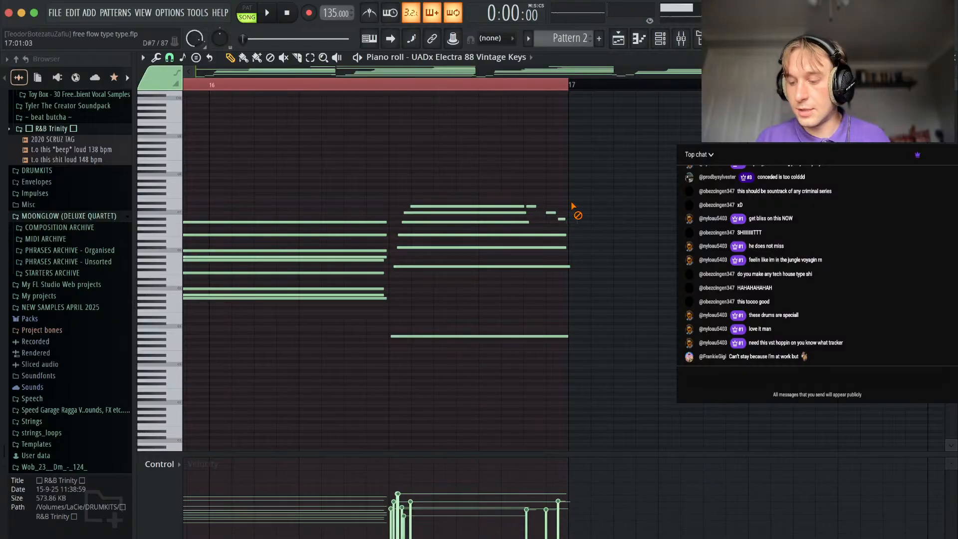
Play Pattern 2 while viewing the UADx Electra 88 Vintage Keys instrument, then close it, return to the playlist and stop playback.
key(space)
scroll(434, 161, down, 6)
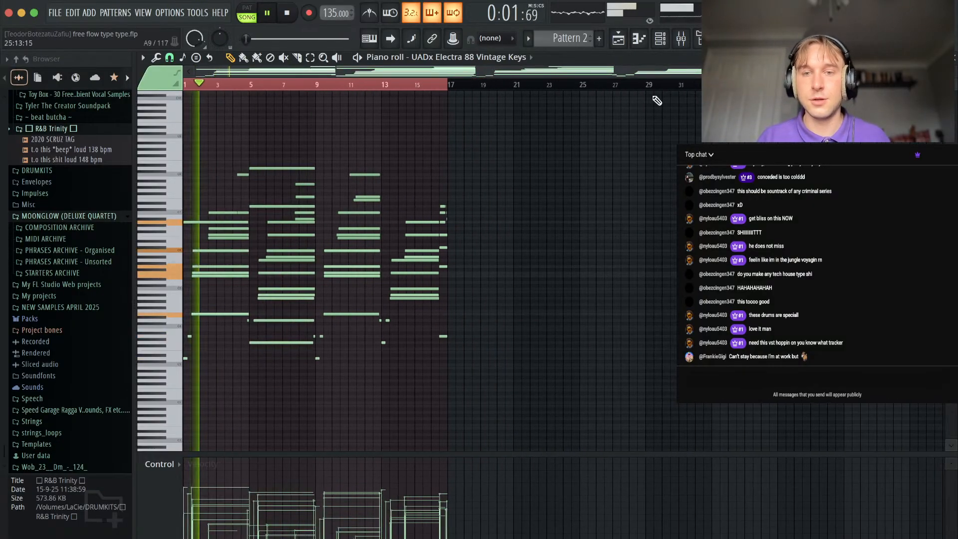
key(F5)
key(F6)
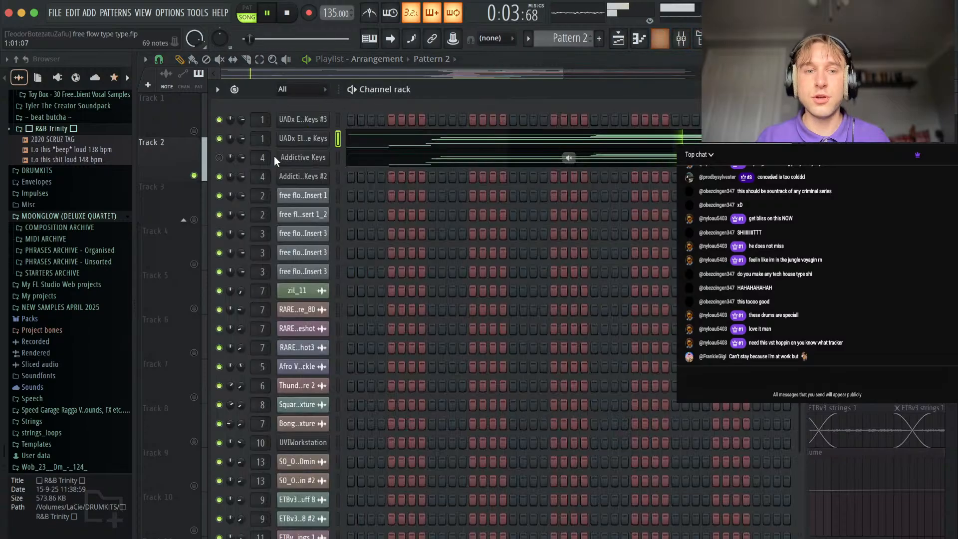
click(294, 141)
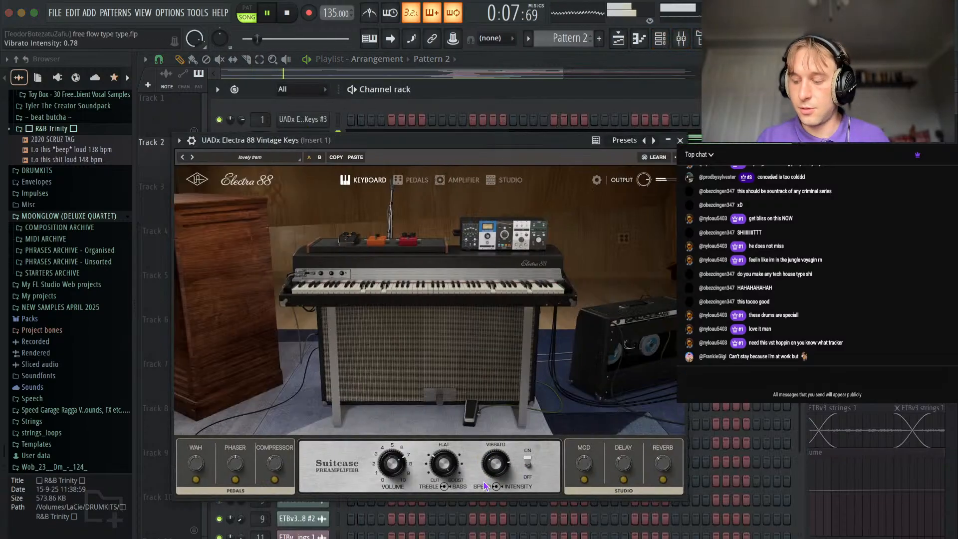
click(680, 140)
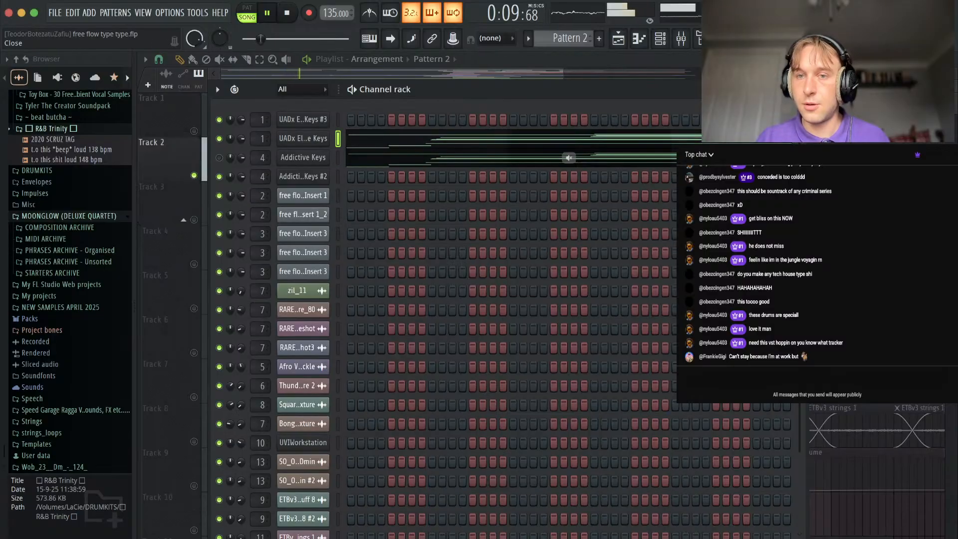
key(F6)
key(space)
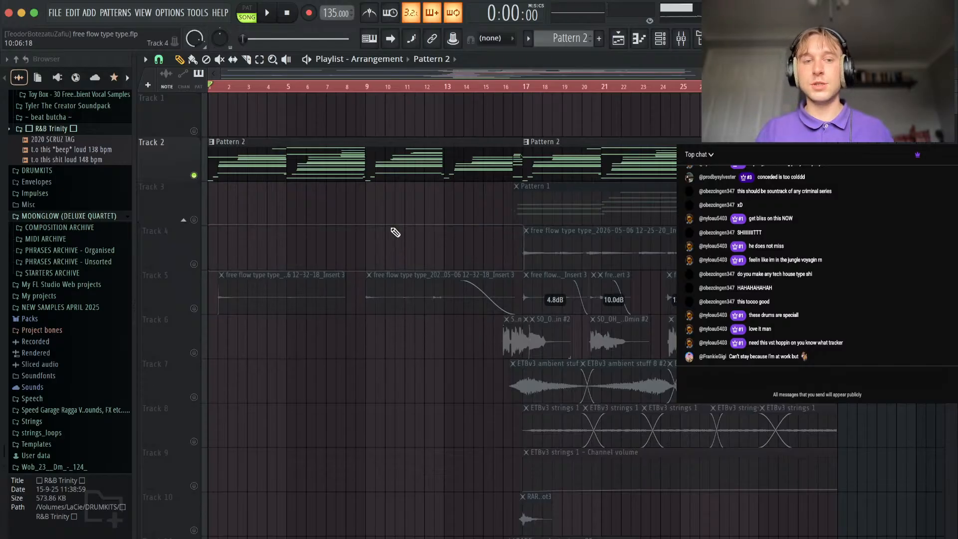
Open the Pattern 2 notes from the playlist and play the transition from bar 4 into the bar 5 chord.
double_click(267, 175)
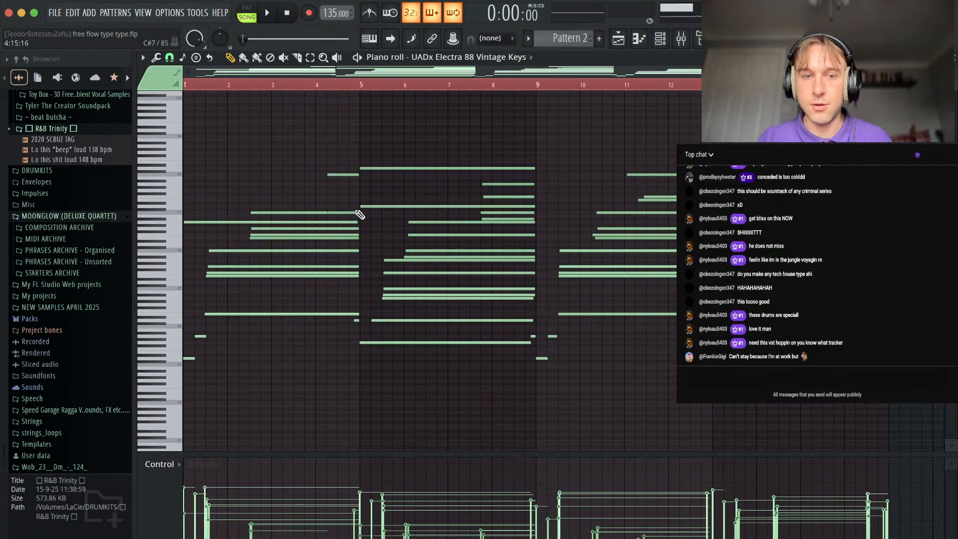
click(329, 91)
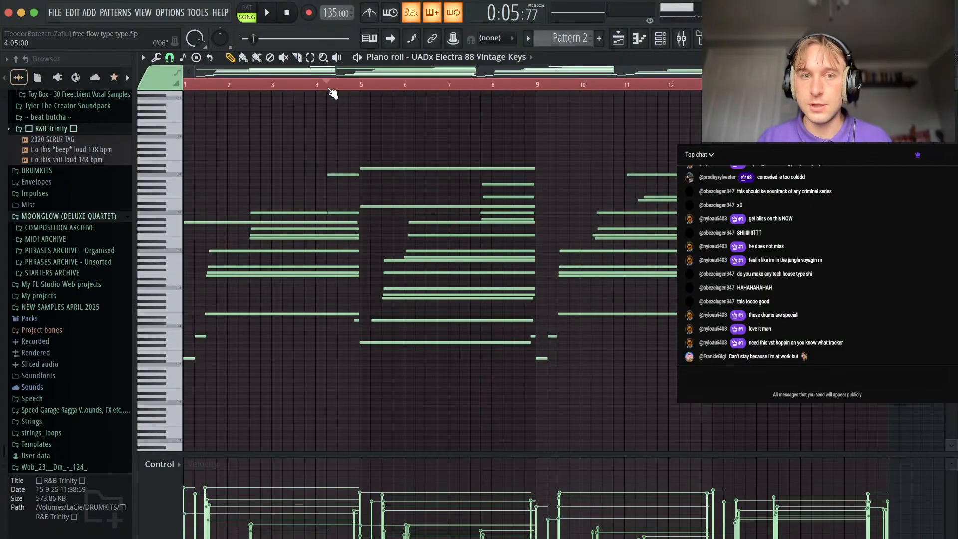
key(space)
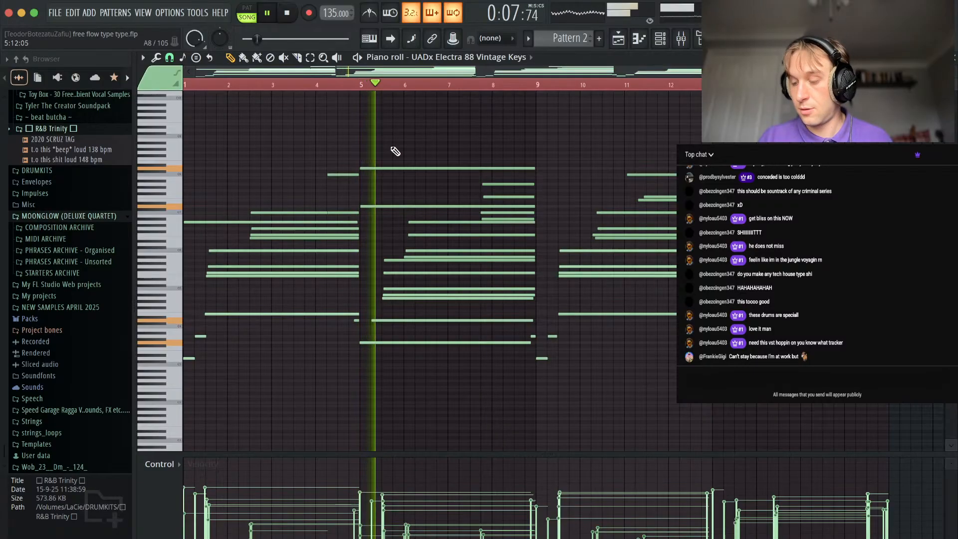
scroll(386, 179, up, 4)
key(space)
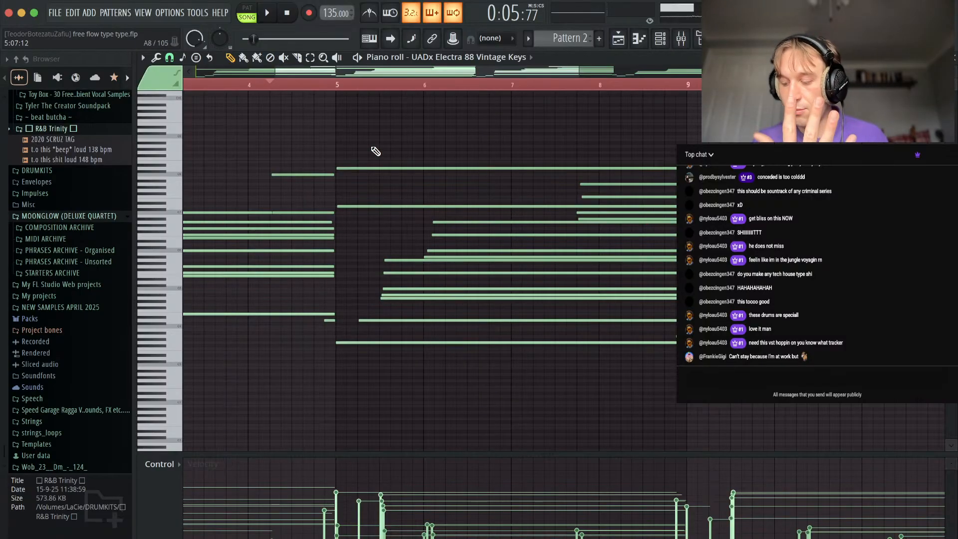
Review the Pattern 2 chords from bar 1, then play from bar 4 and follow the notes up to bar 13.
scroll(375, 151, left, 8)
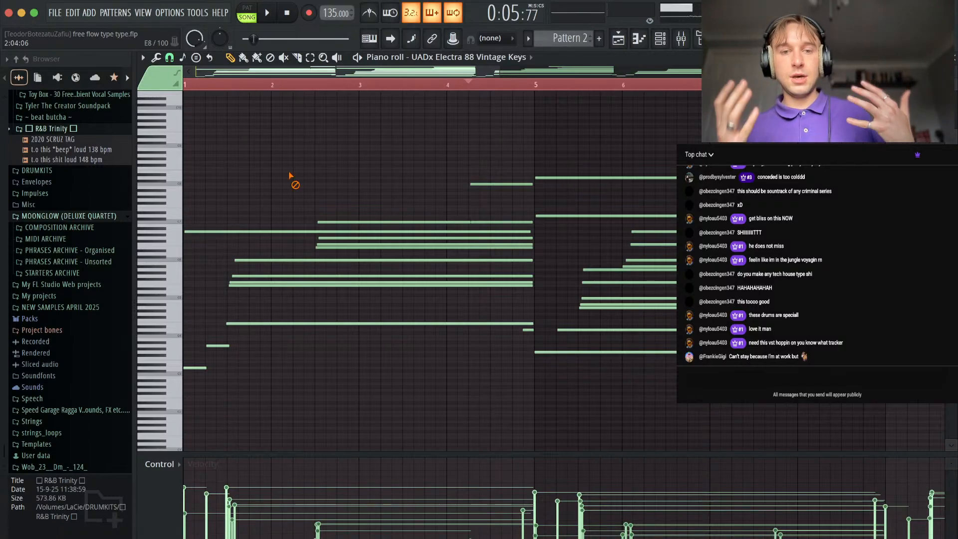
scroll(387, 172, down, 4)
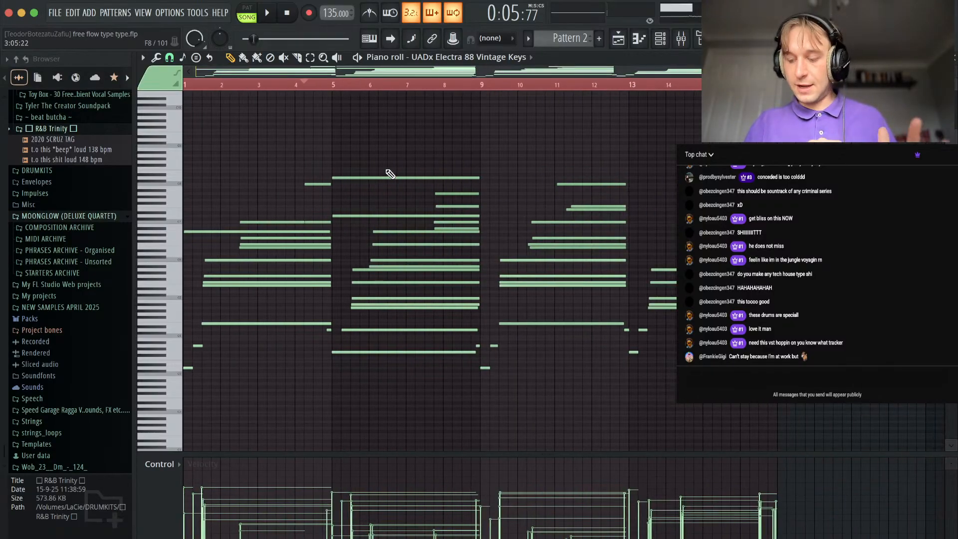
key(space)
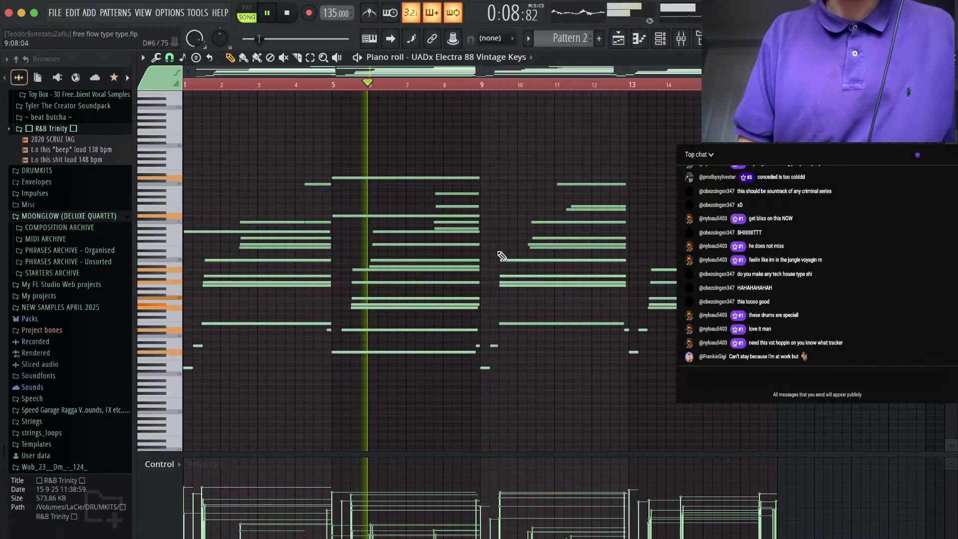
scroll(428, 319, up, 4)
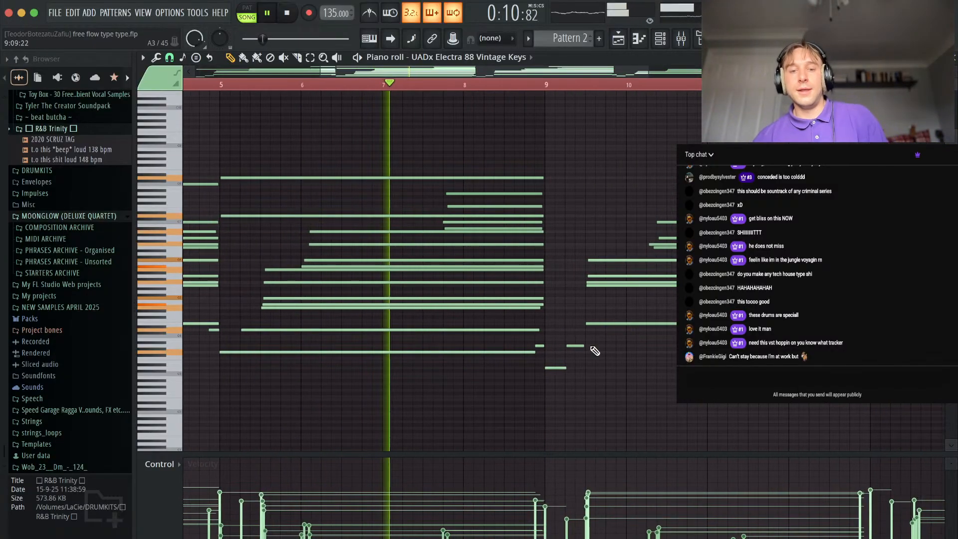
scroll(595, 351, up, 3)
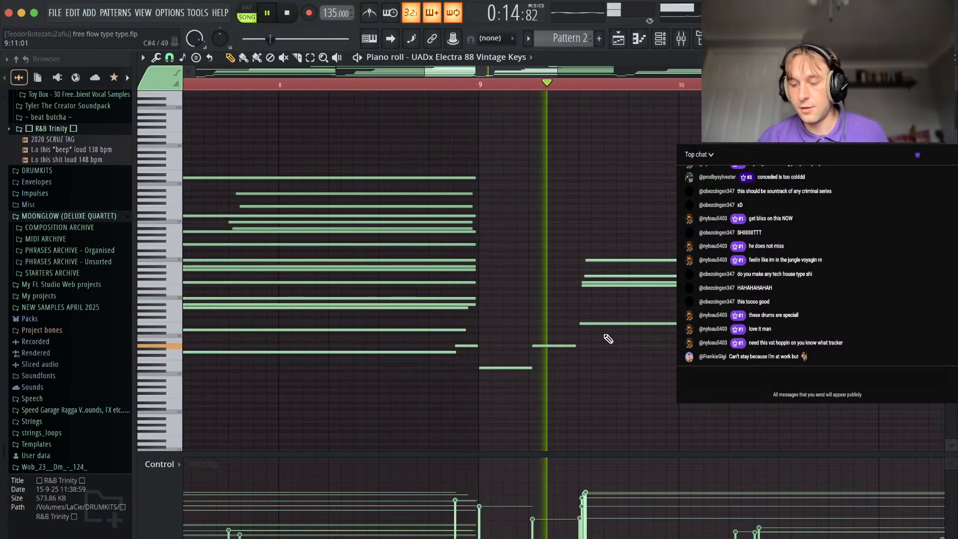
scroll(611, 332, down, 4)
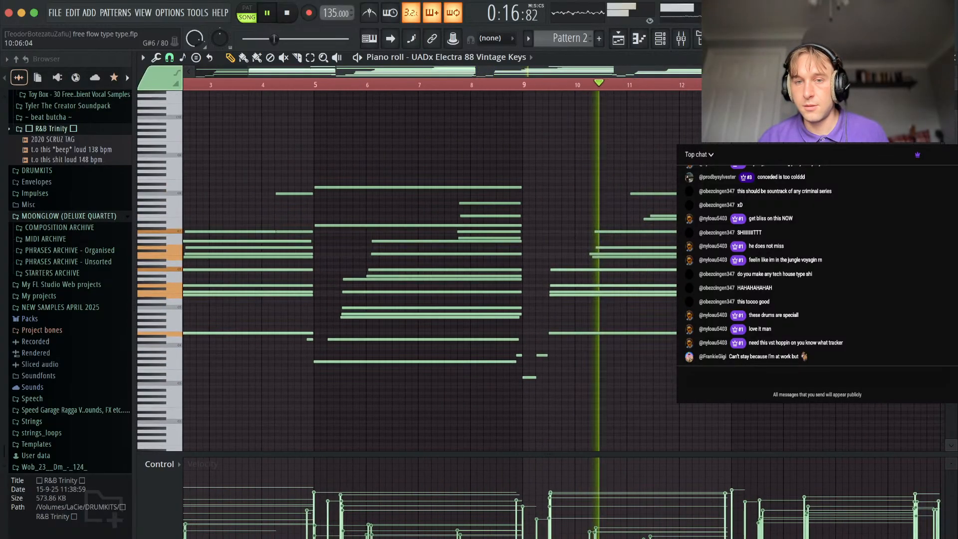
scroll(674, 230, down, 1)
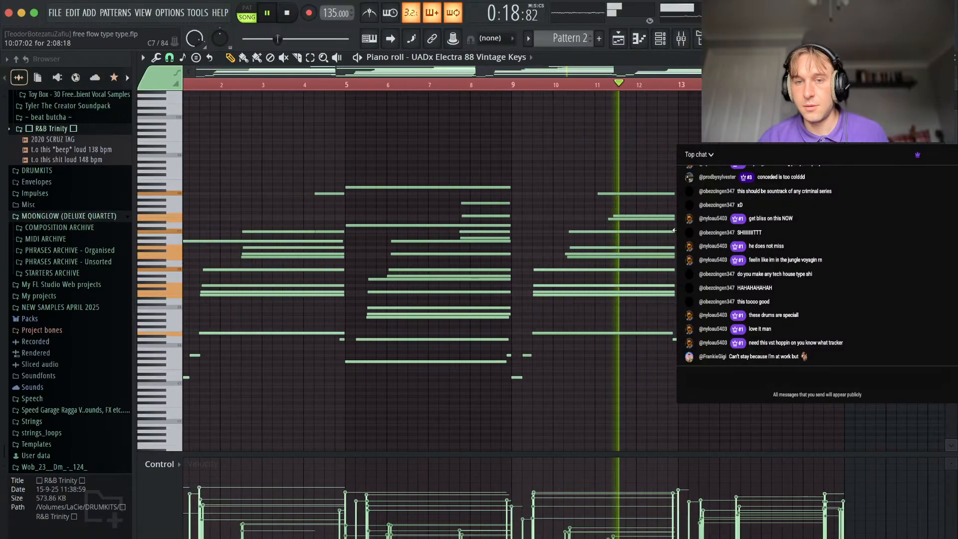
scroll(674, 230, down, 1)
scroll(674, 230, right, 3)
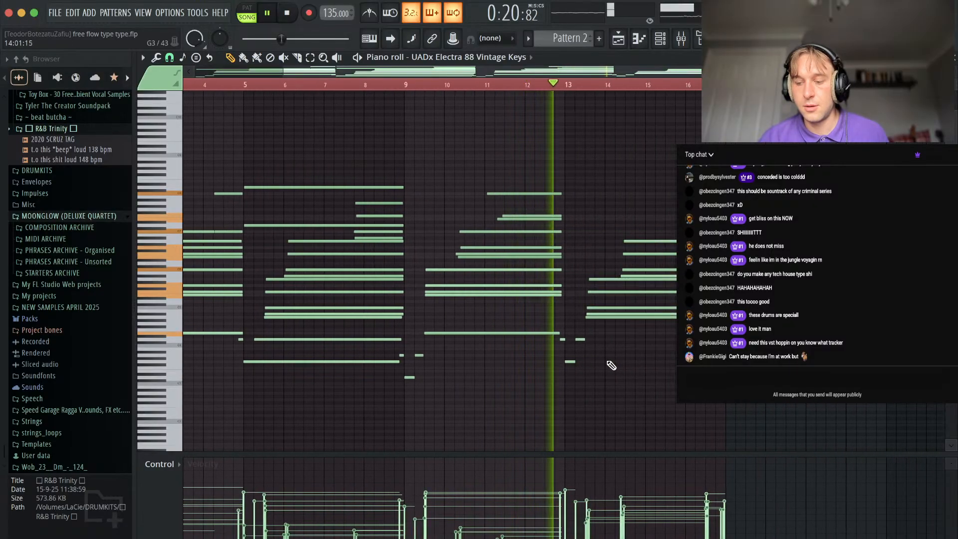
Examine the bass notes and final chords in bars 13 to 17 of Pattern 2 during playback.
scroll(599, 374, up, 3)
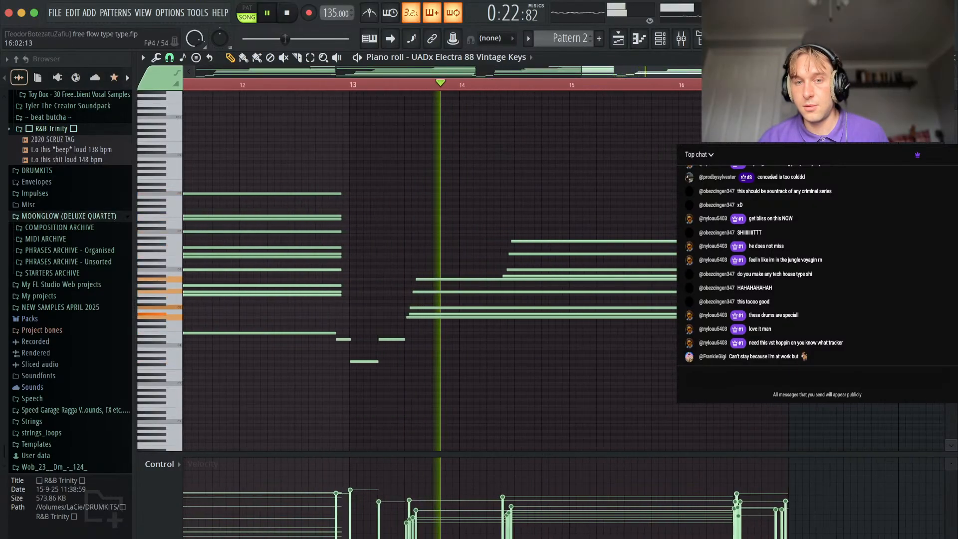
scroll(609, 379, down, 1)
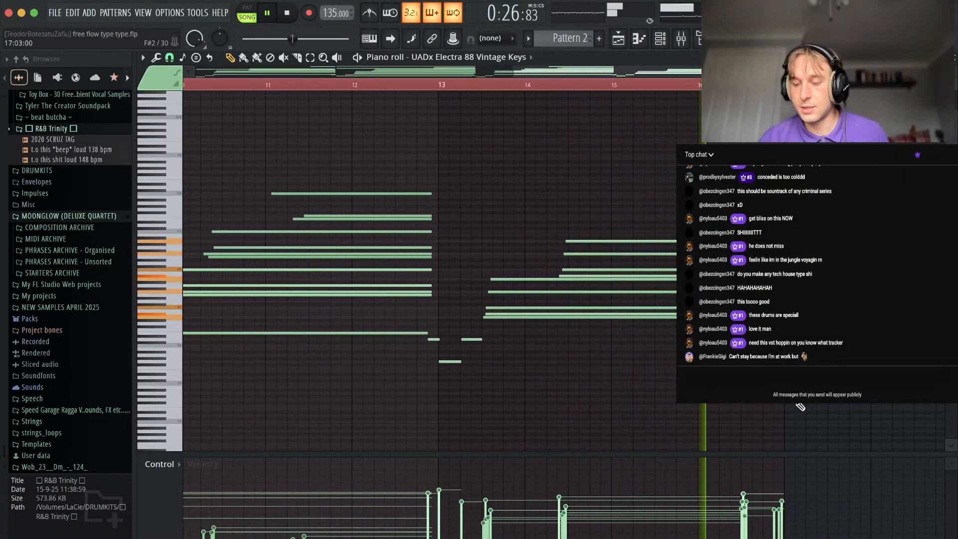
drag(758, 203, 756, 405)
scroll(756, 406, left, 2)
click(779, 85)
drag(796, 206, 796, 409)
scroll(795, 409, left, 2)
click(823, 85)
scroll(848, 199, right, 5)
super+click(894, 196)
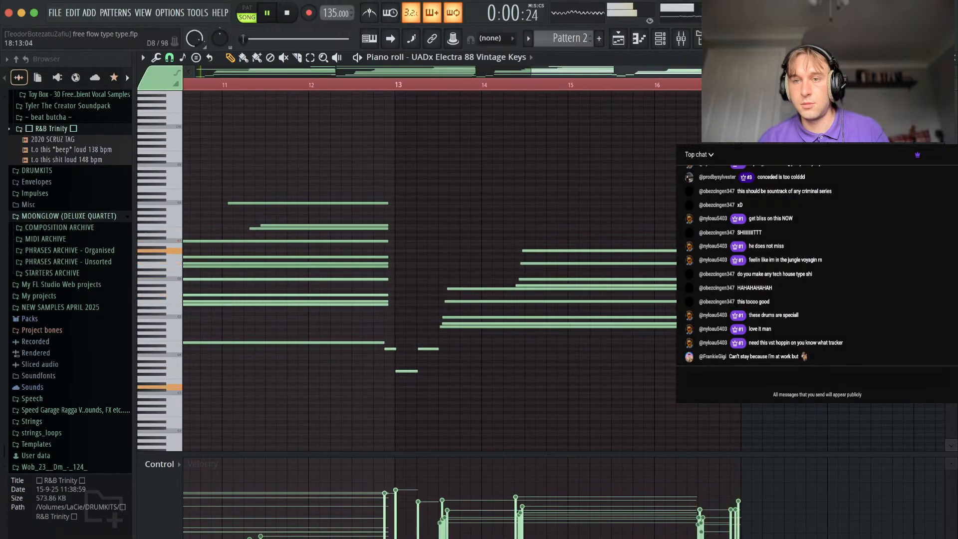
Close the piano roll, stop playback, unmute Track 4 in the playlist and mute Track 2.
click(951, 58)
key(space)
click(194, 264)
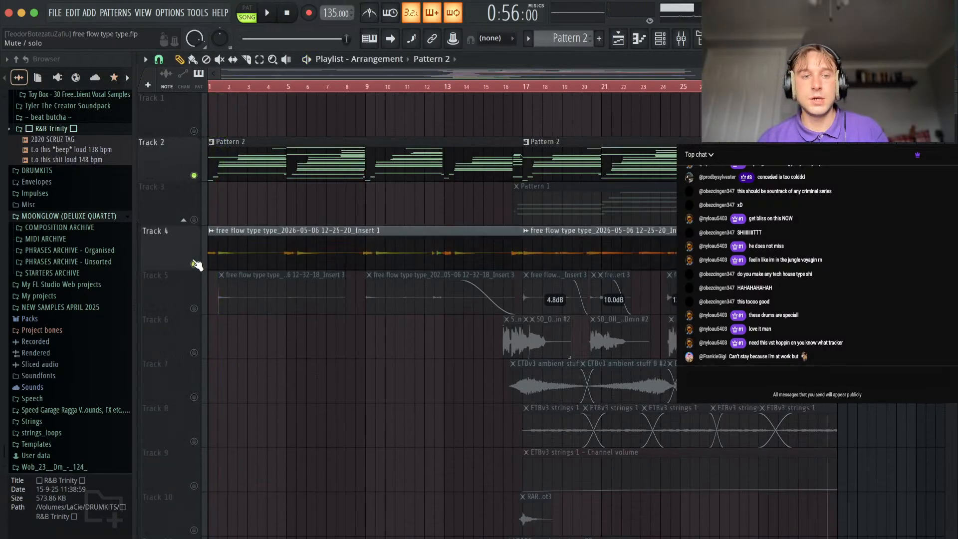
click(195, 176)
Play the recorded audio on Track 4 alone from the start of the song, then stop playback.
drag(231, 86, 211, 86)
key(space)
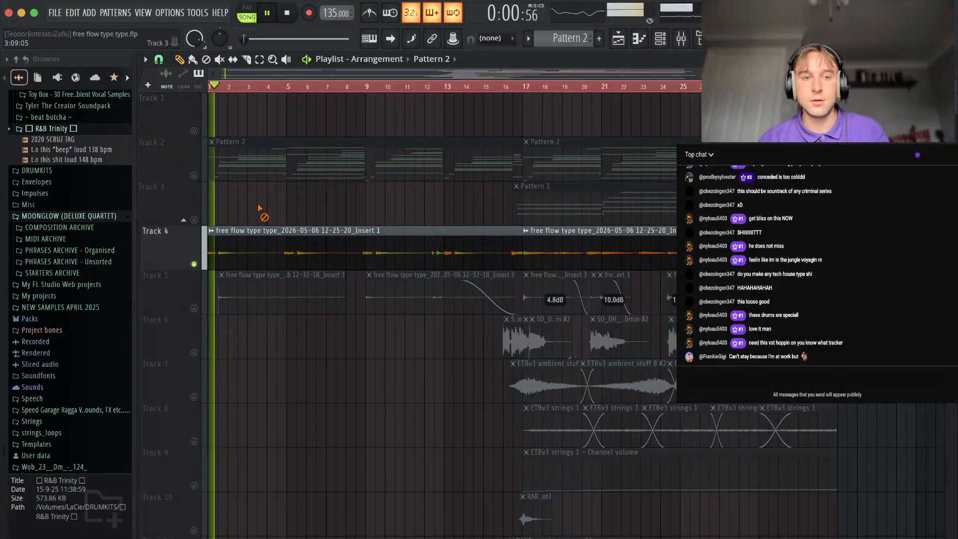
key(space)
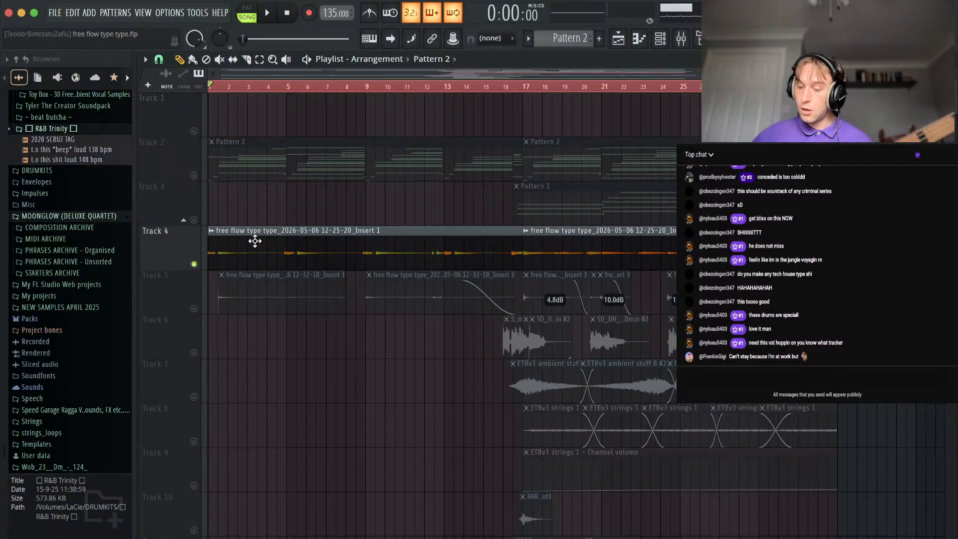
Briefly replay Track 4, then unmute Track 2 and play the electric piano together with the Track 4 recording.
key(space)
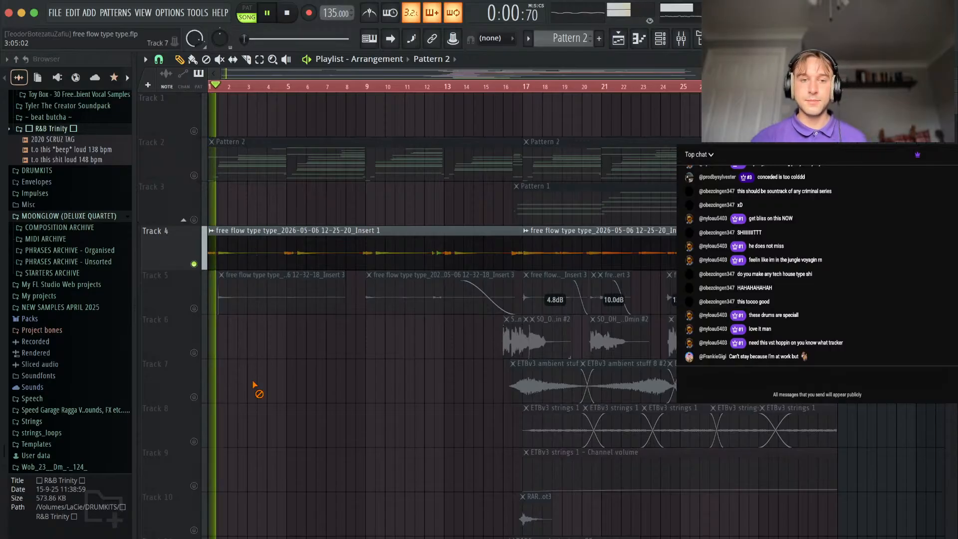
key(space)
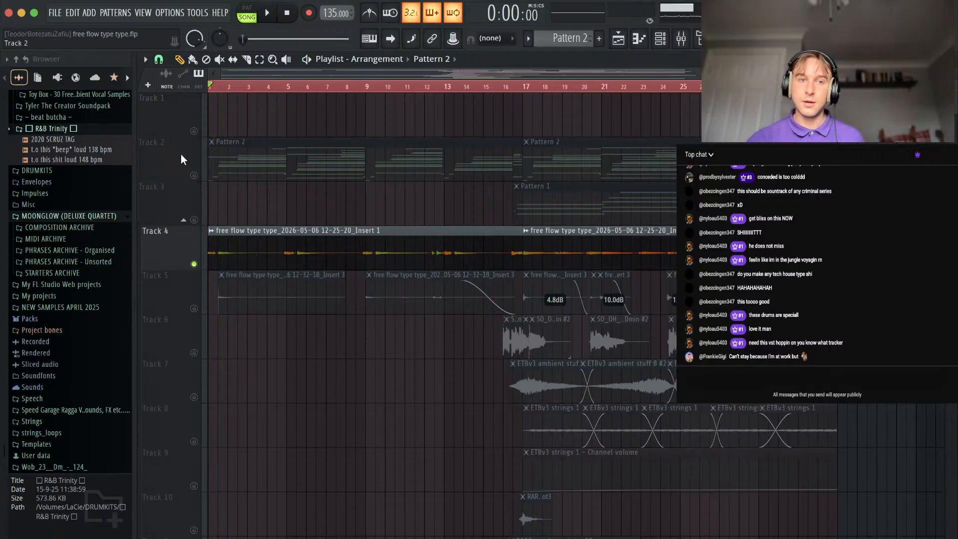
click(195, 175)
key(space)
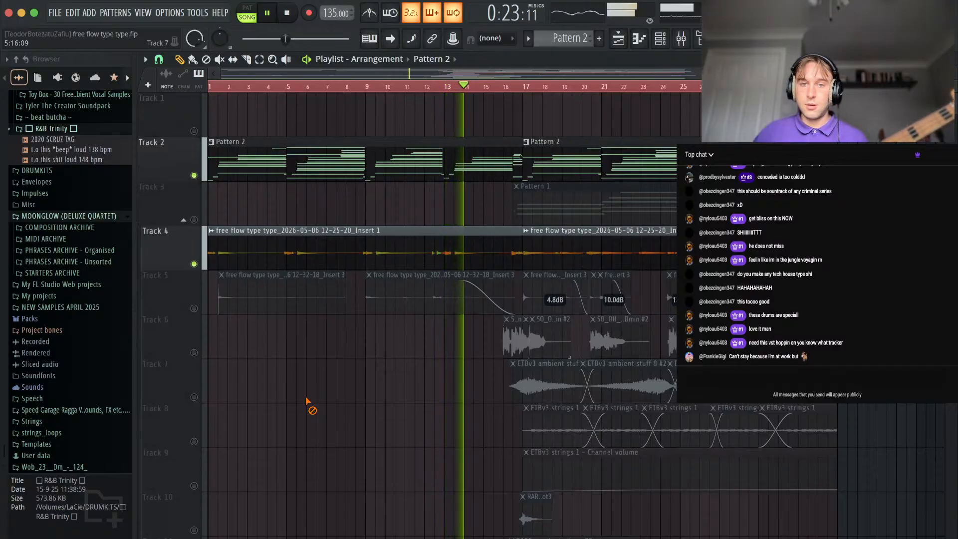
Solo Track 4 and play its recording from bar 17, then stop playback.
key(space)
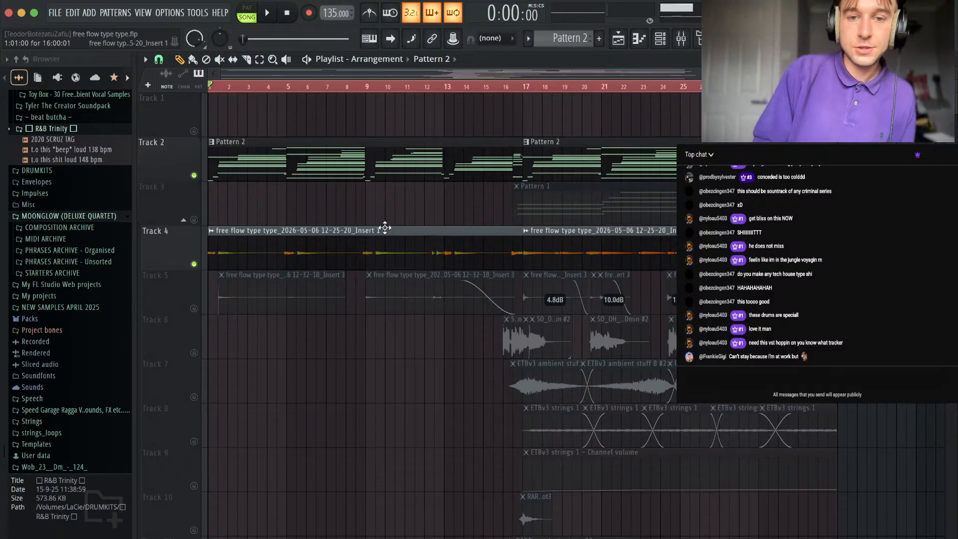
click(526, 87)
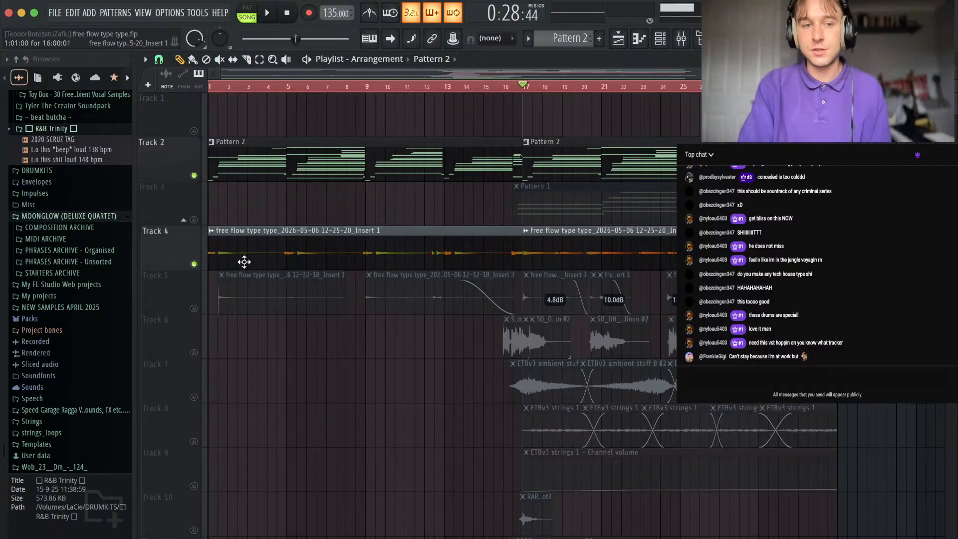
right_click(195, 265)
key(space)
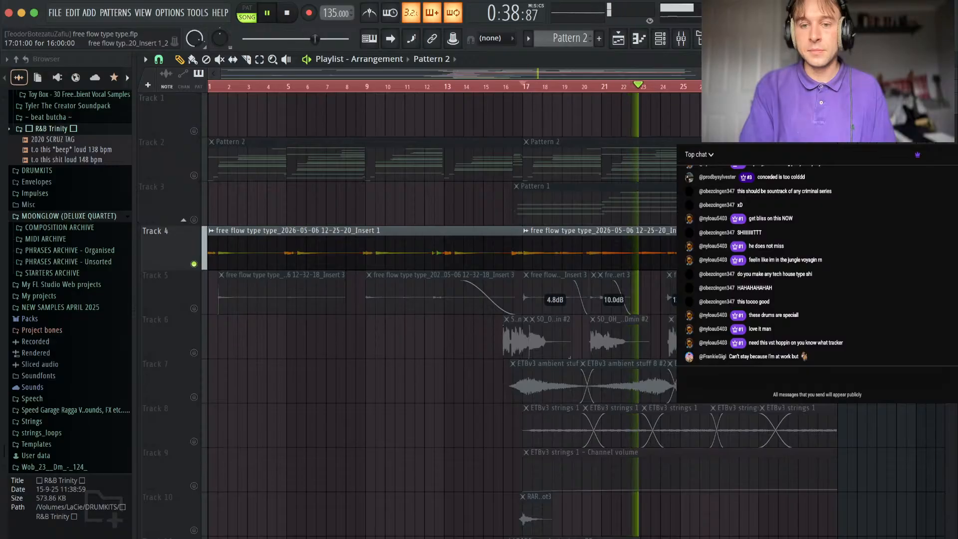
key(space)
Turn off the Track 4 solo and play the full arrangement from the start of the song.
right_click(194, 264)
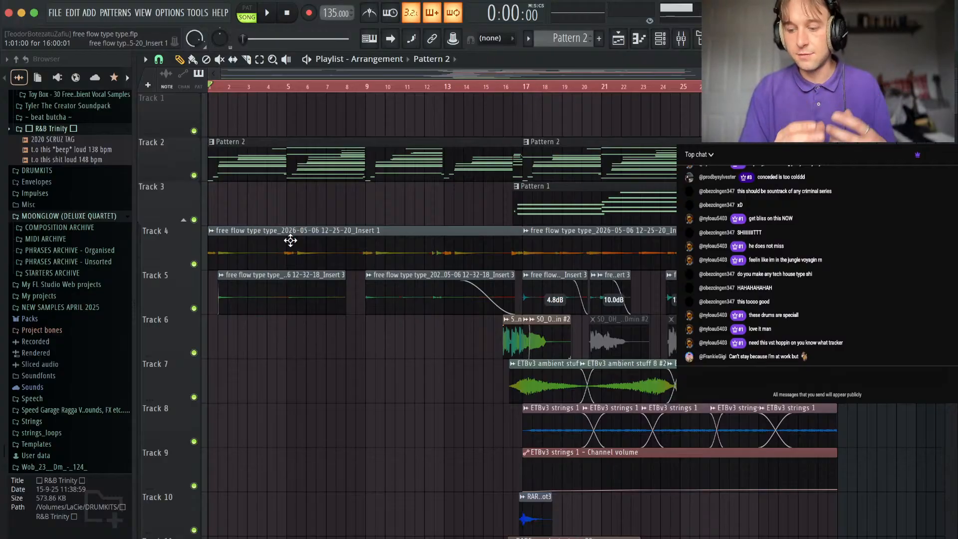
key(space)
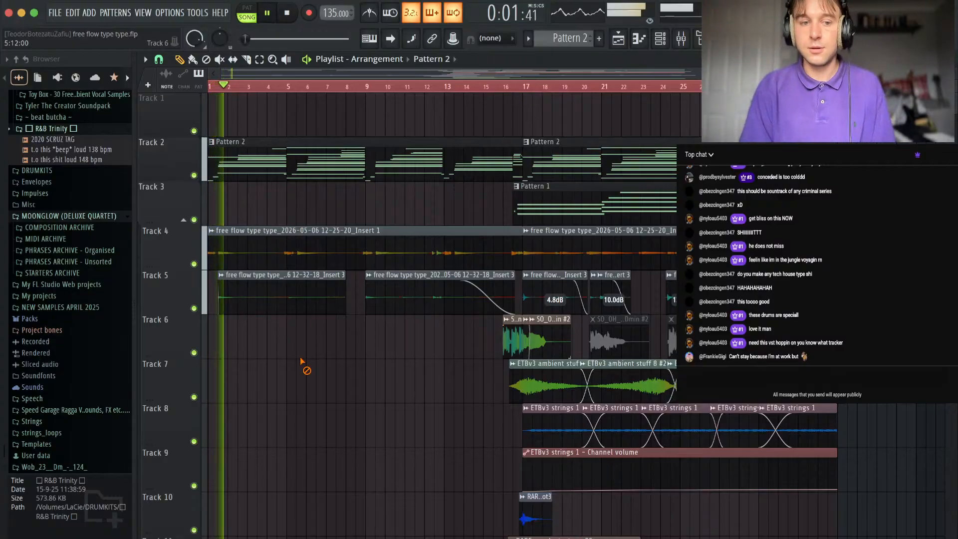
key(space)
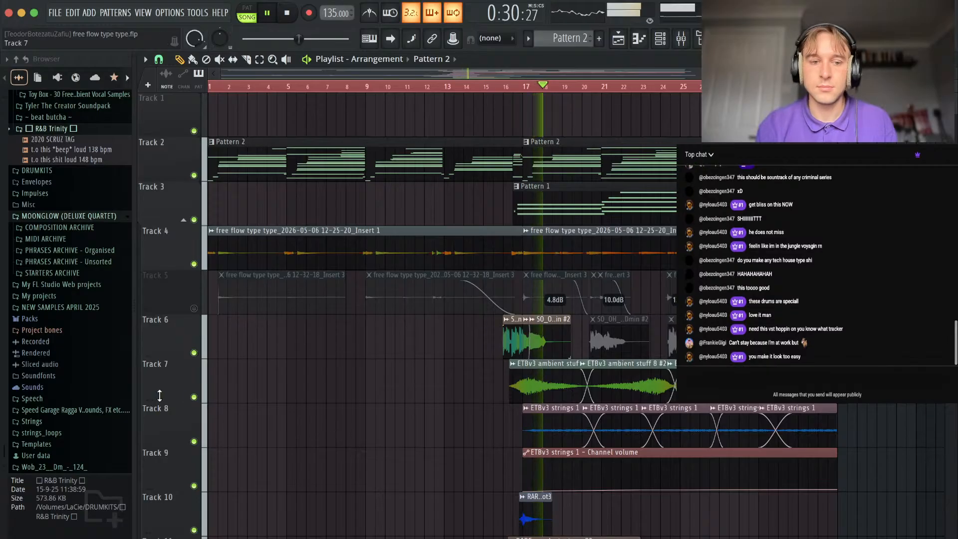
Mute Tracks 7, 6, 3, 8 and 9 in the playlist during playback.
click(194, 396)
click(194, 353)
click(194, 220)
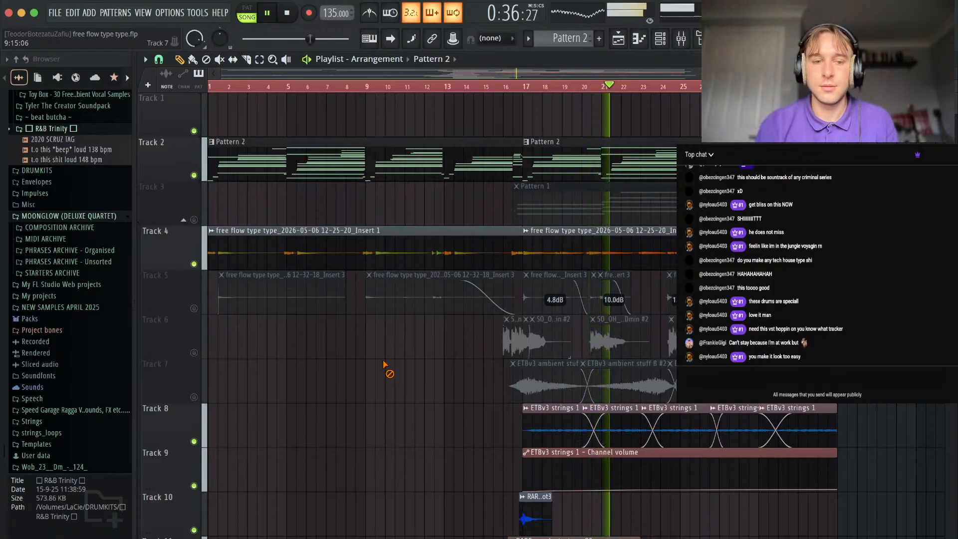
scroll(198, 312, down, 3)
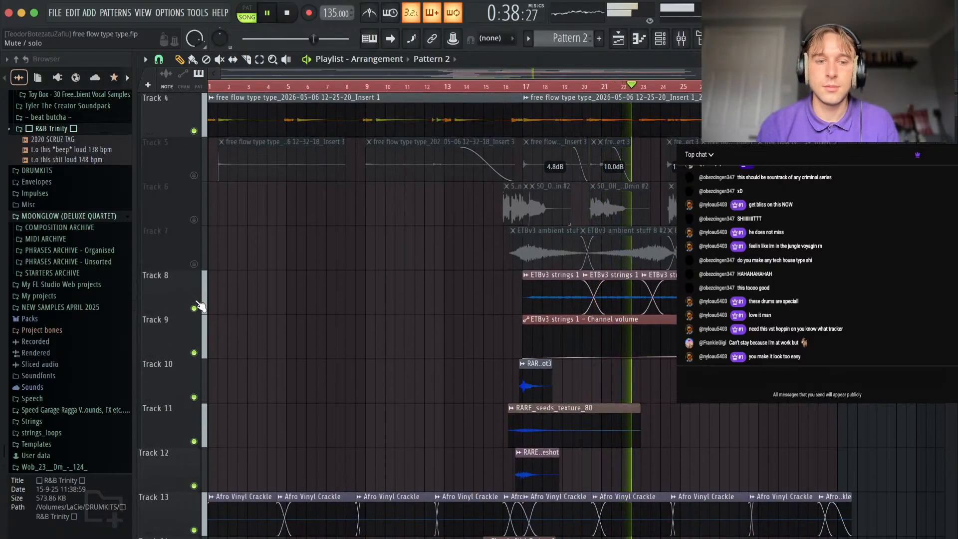
click(194, 308)
click(194, 353)
Stop playback, then play only the Afro Vinyl Crackle on Track 13 with Track 12 from the start.
scroll(342, 353, up, 3)
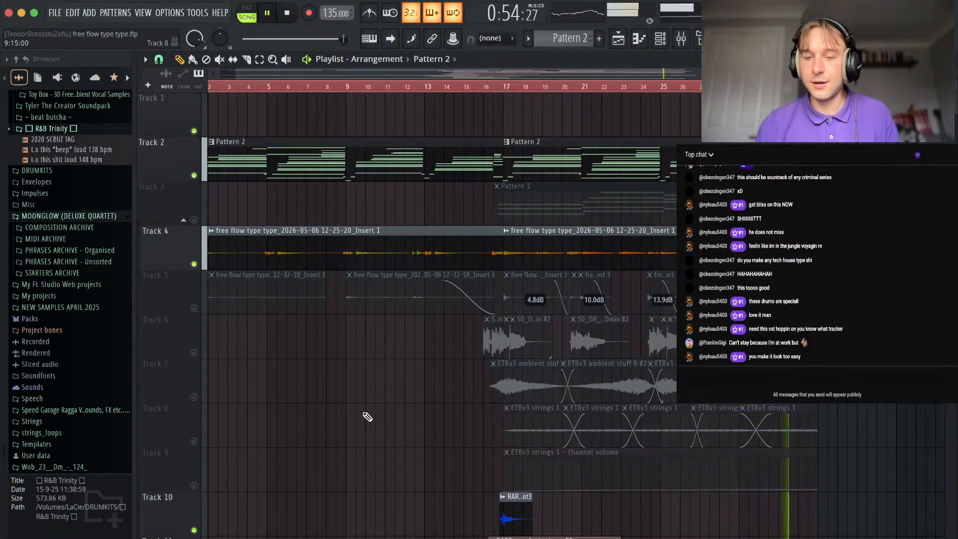
scroll(414, 385, down, 2)
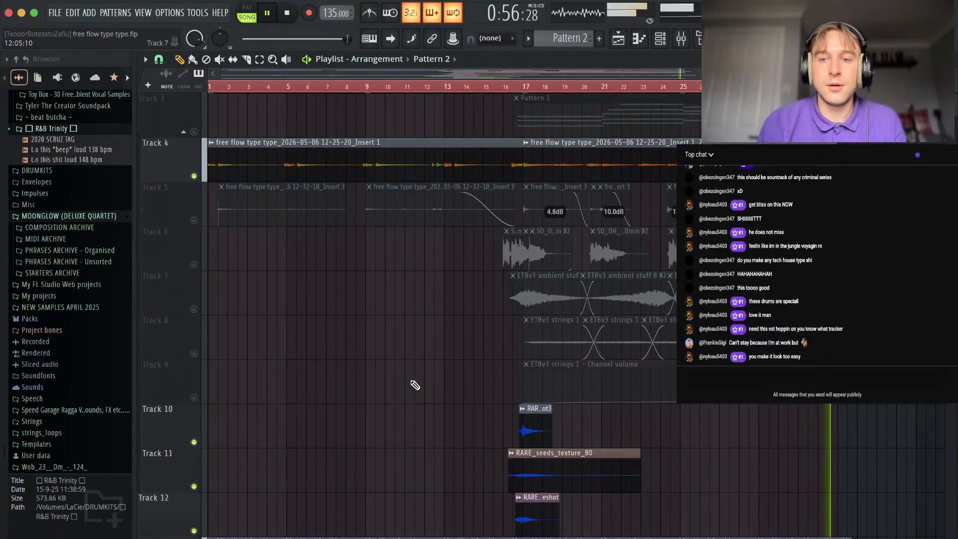
scroll(414, 451, down, 9)
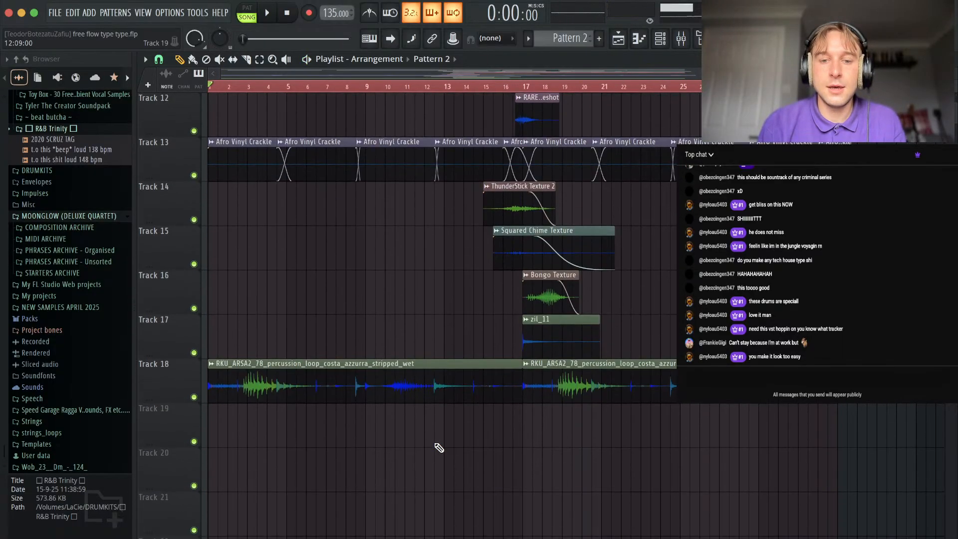
scroll(205, 360, up, 4)
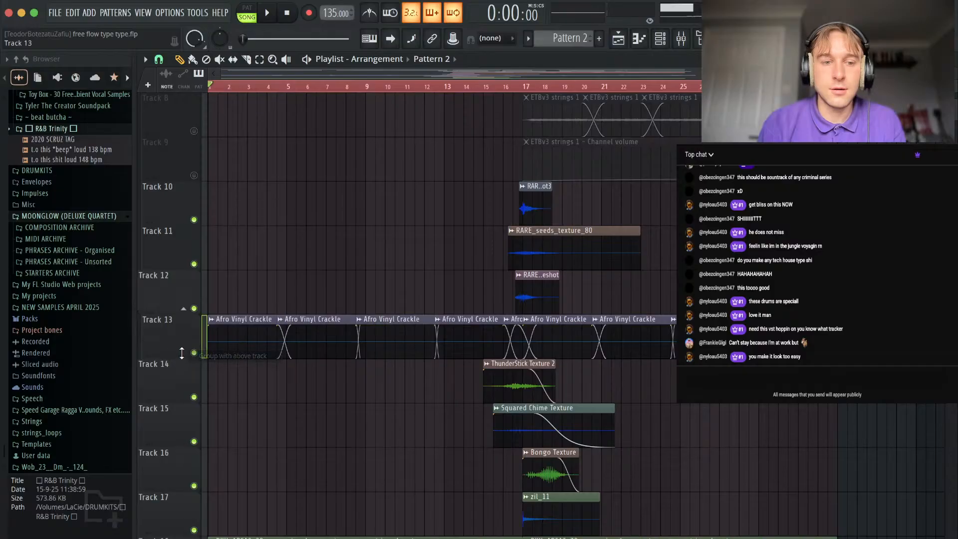
ctrl+click(194, 353)
key(space)
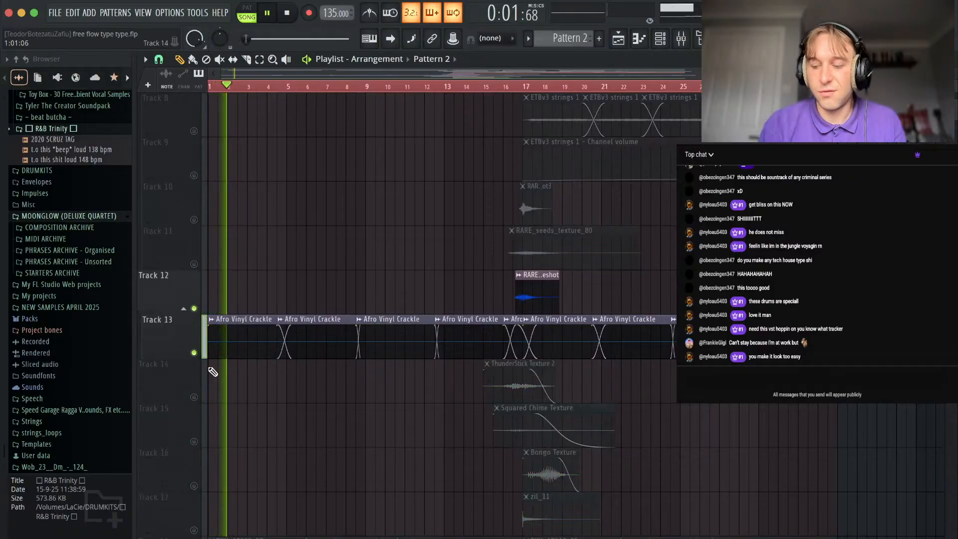
Unmute the texture clips on Tracks 10, 11 and 14 to 17 during playback.
click(194, 264)
click(194, 220)
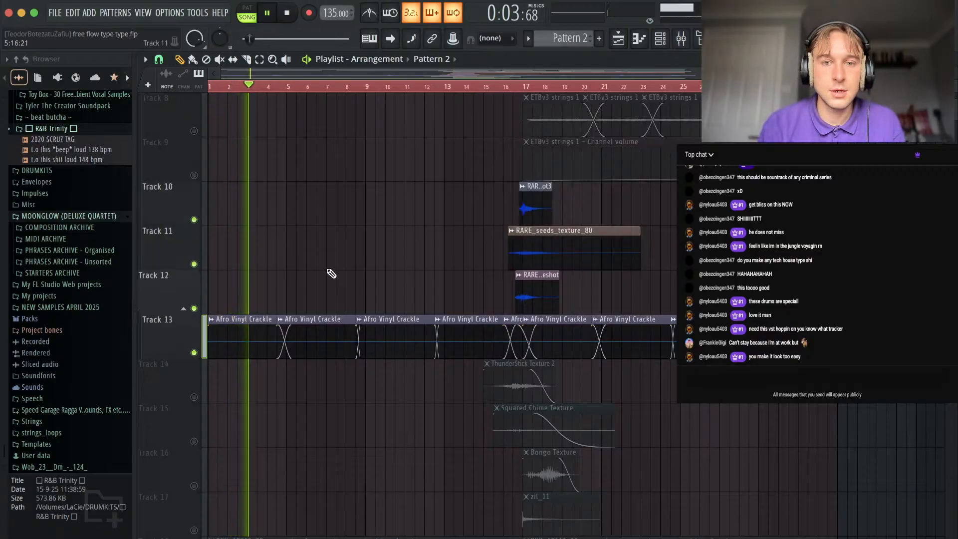
scroll(289, 254, down, 4)
click(194, 220)
click(194, 264)
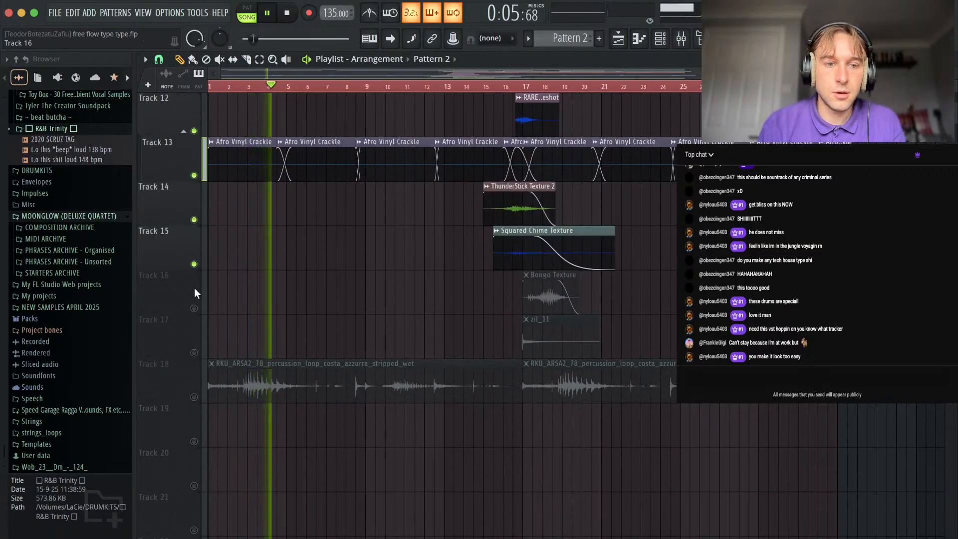
click(194, 308)
click(194, 352)
Mute Tracks 13 and 12, play the remaining texture layers from bar 16, then stop playback.
scroll(277, 312, up, 3)
scroll(277, 312, right, 2)
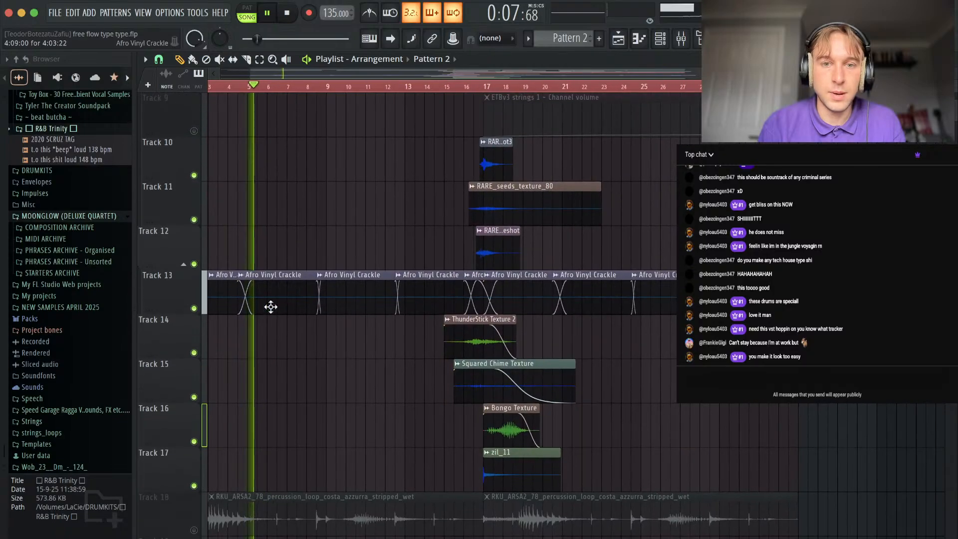
click(195, 308)
click(194, 264)
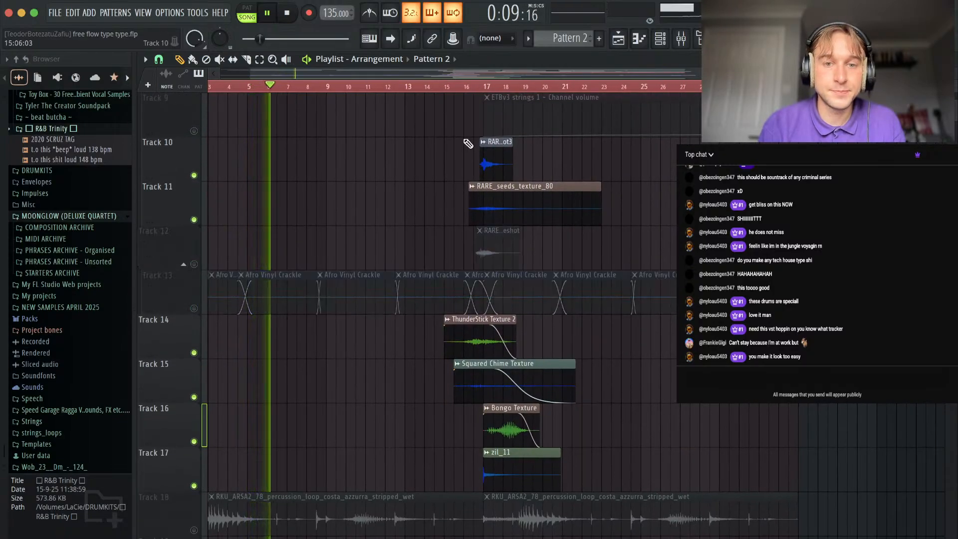
click(466, 86)
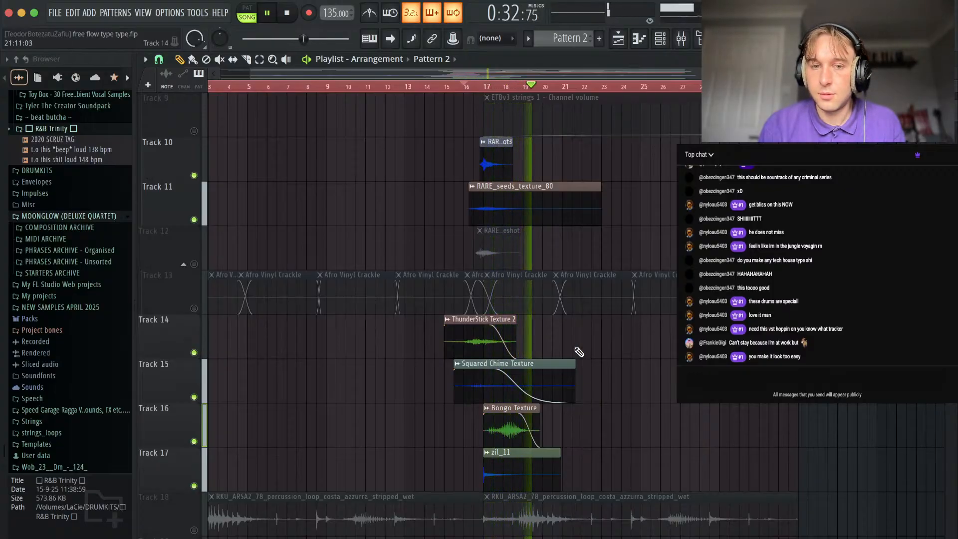
key(space)
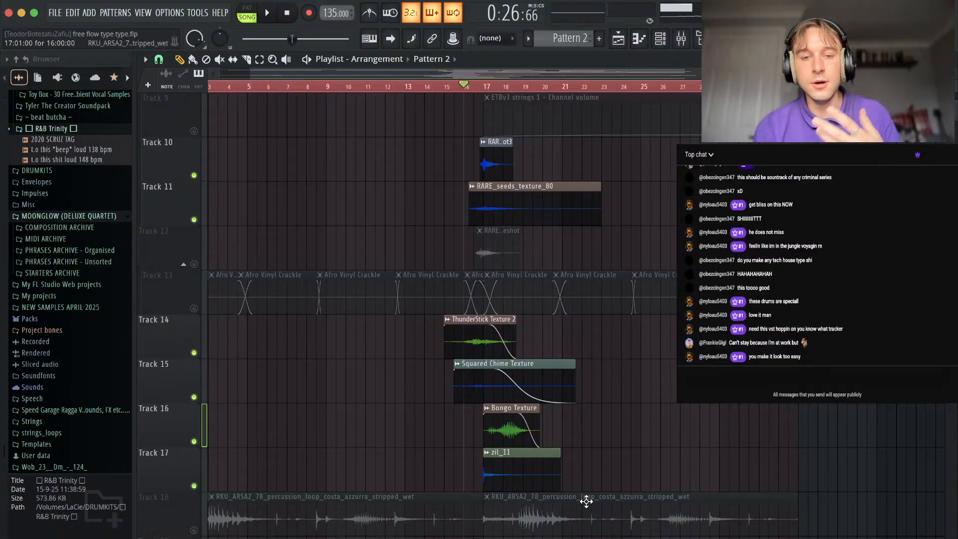
Unmute Track 12 and replay the texture layers briefly from bar 16, then stop playback.
key(space)
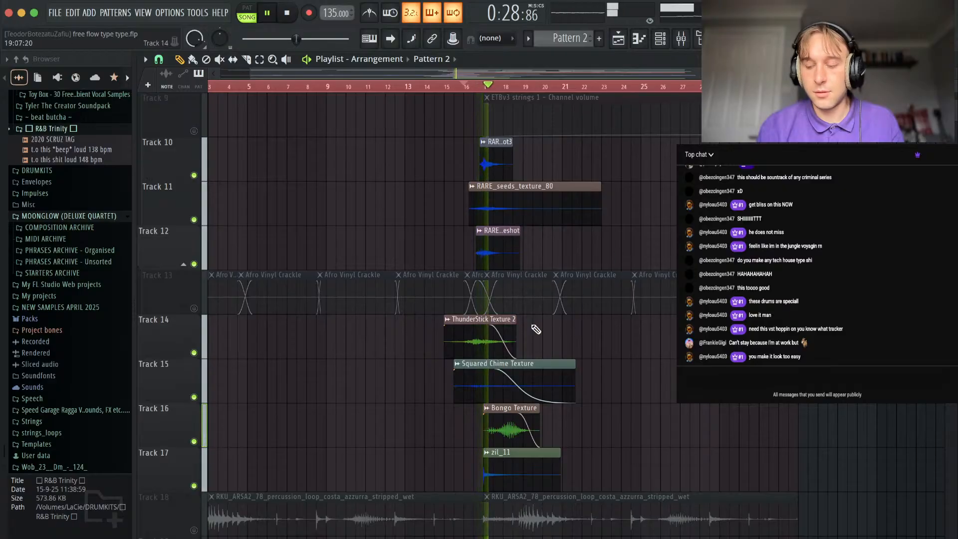
scroll(562, 376, down, 3)
key(space)
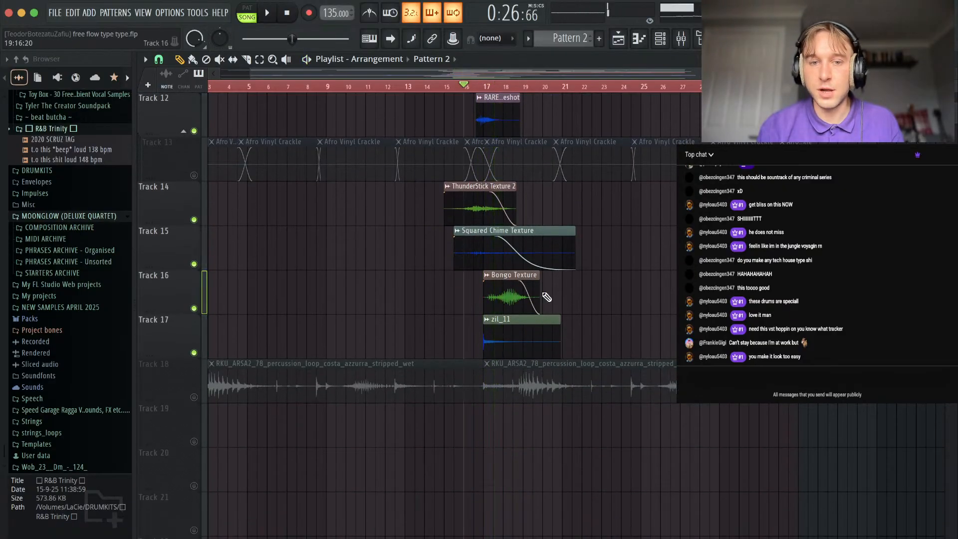
Examine the texture clips on Tracks 10 to 17 around bar 17 and replay them from bar 16.
scroll(547, 298, up, 3)
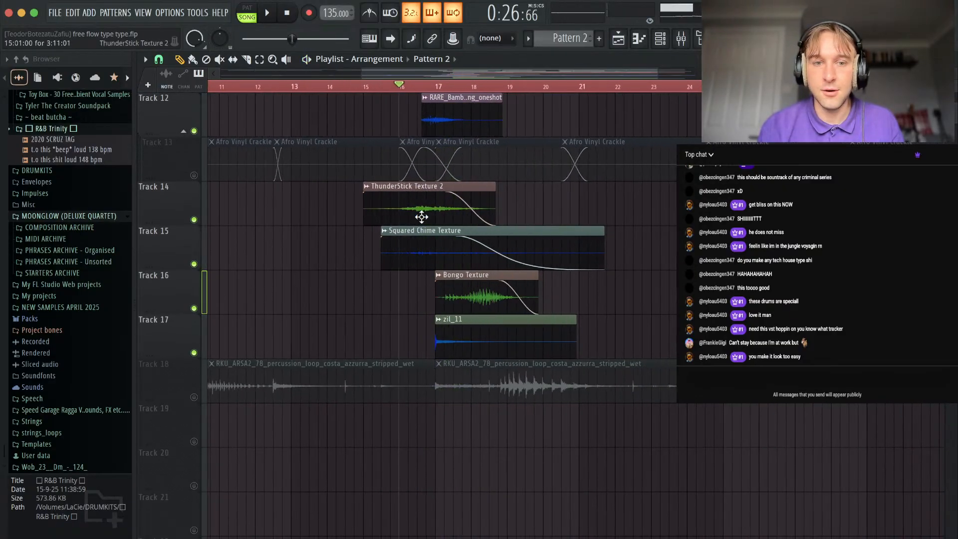
scroll(421, 217, up, 3)
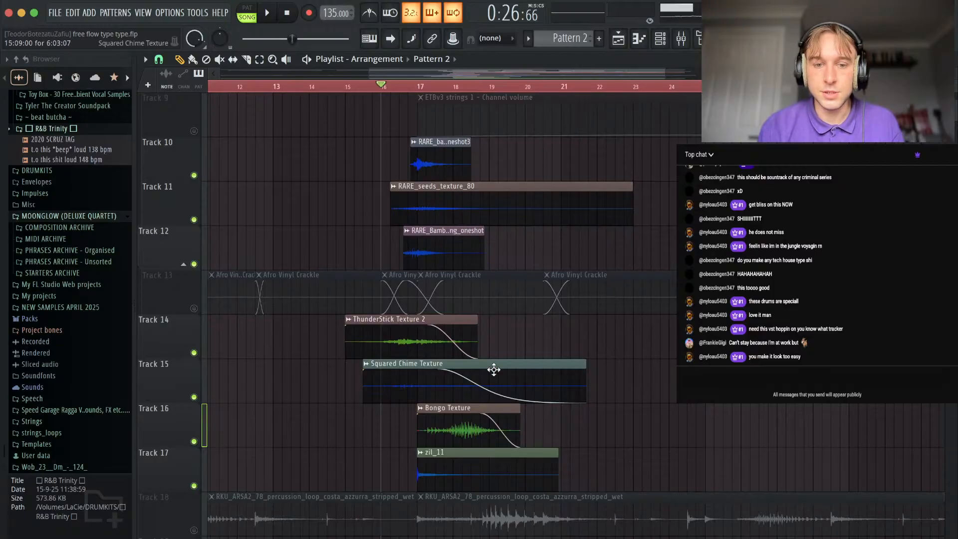
scroll(448, 459, down, 3)
scroll(496, 216, up, 3)
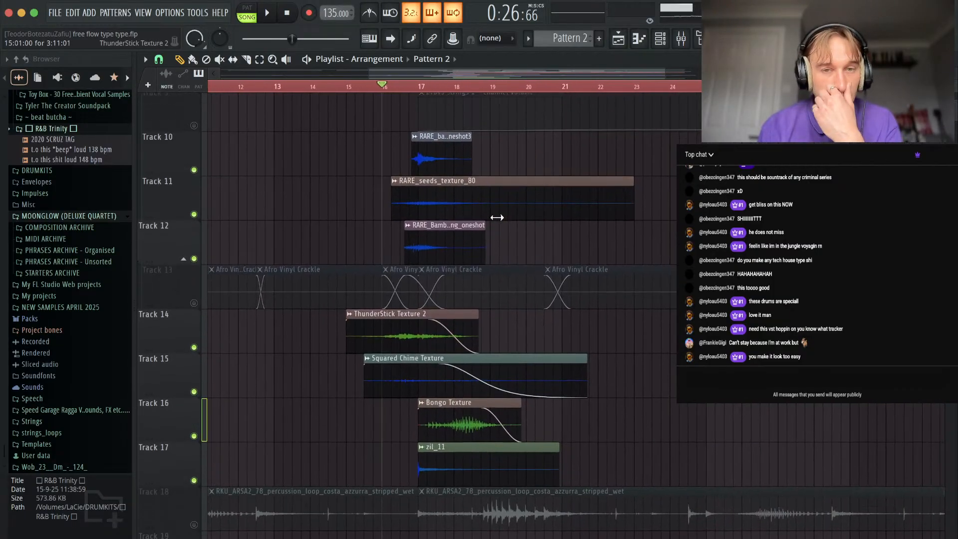
scroll(452, 157, down, 3)
scroll(447, 293, up, 5)
key(space)
scroll(589, 356, down, 10)
scroll(594, 344, down, 3)
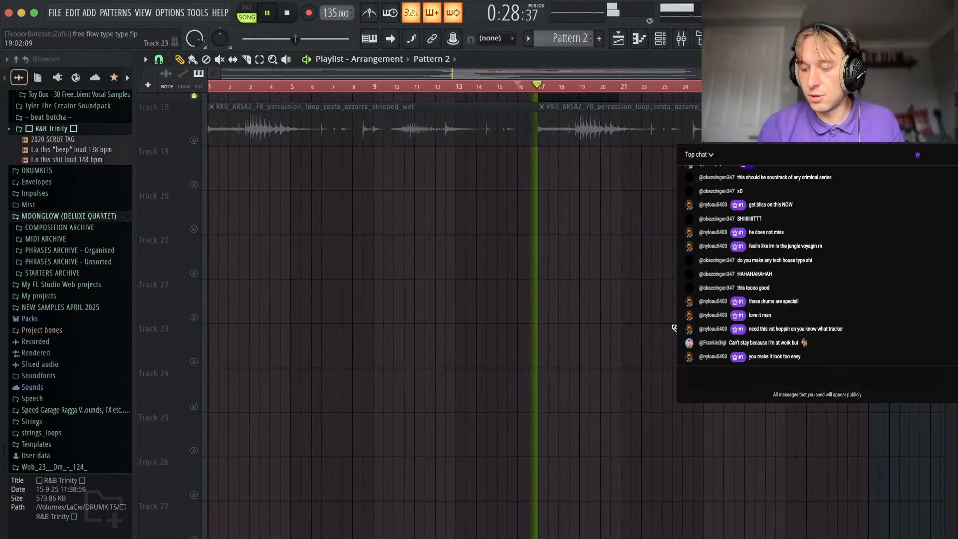
scroll(624, 289, up, 5)
scroll(667, 180, up, 3)
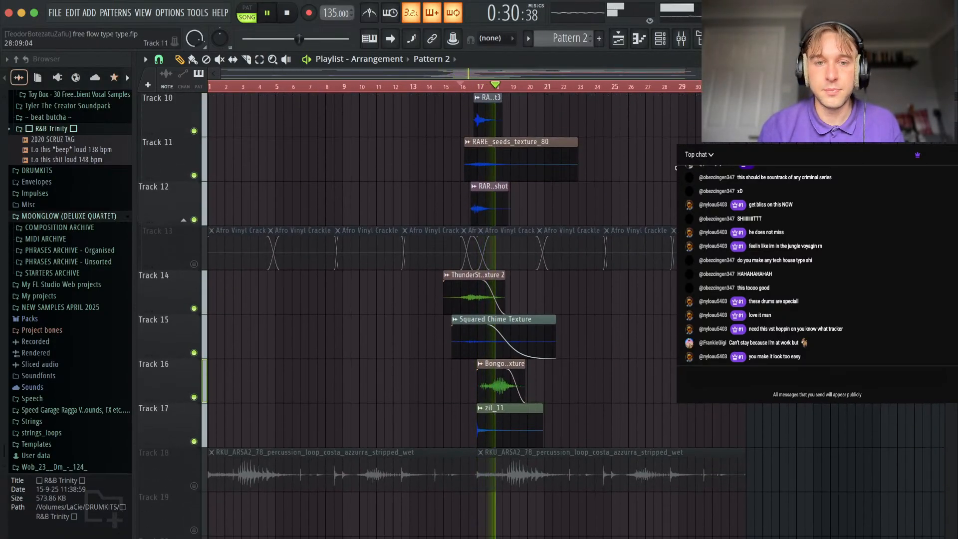
Stop playback, view the mixer inserts, then close the mixer.
click(680, 40)
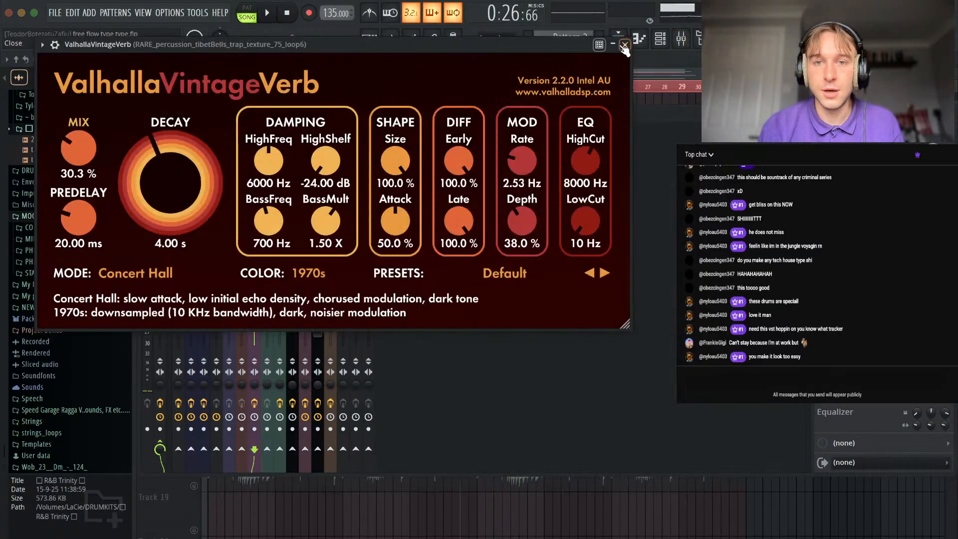
click(625, 46)
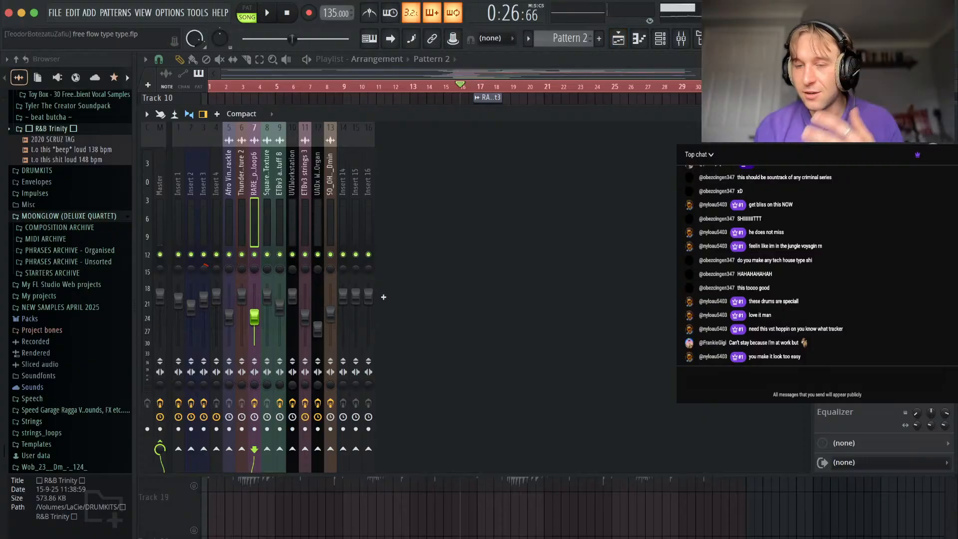
key(F9)
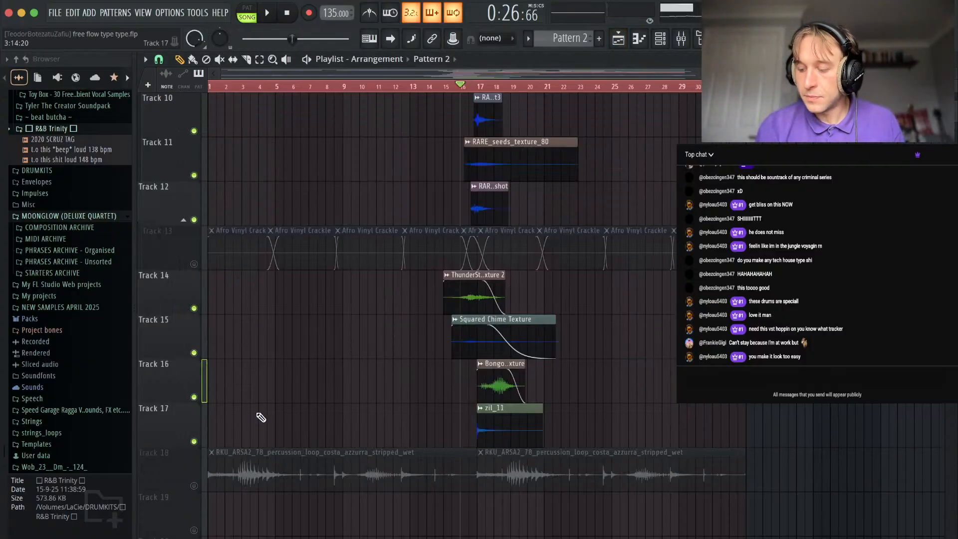
Unmute the vinyl crackle on Track 13 and play briefly from the start of the song, then stop.
click(195, 265)
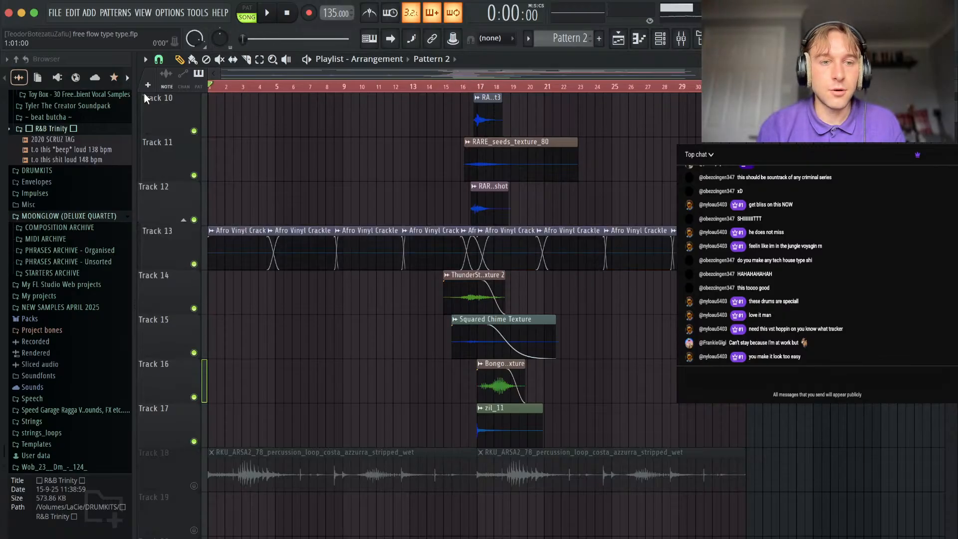
key(space)
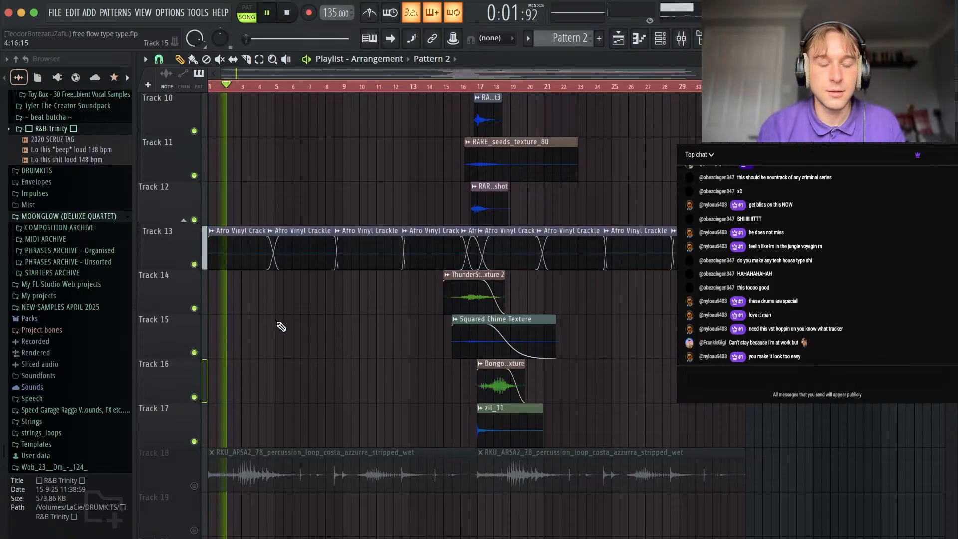
scroll(265, 359, down, 5)
key(space)
Unmute the percussion loop on Track 18 and play it alone from the start of the song.
click(194, 264)
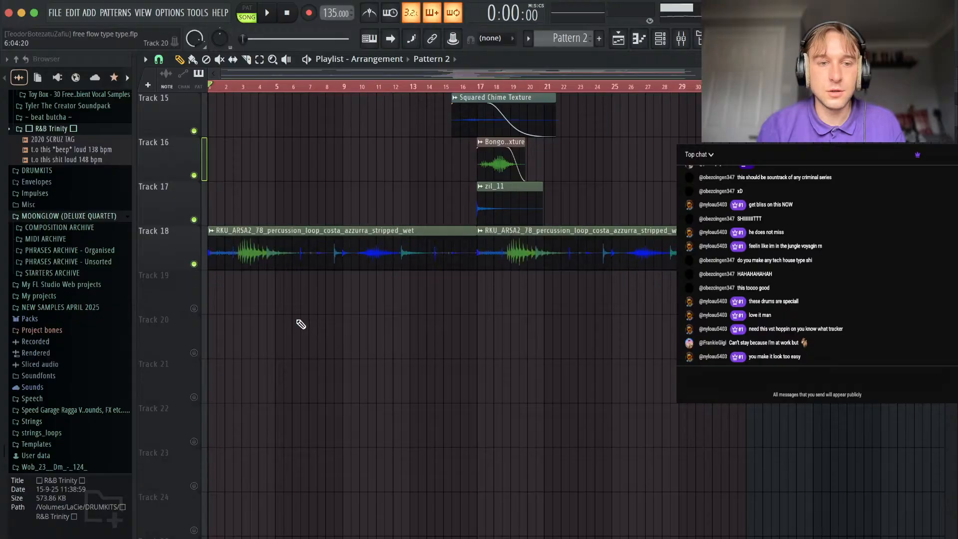
scroll(298, 323, up, 5)
scroll(298, 323, left, 3)
scroll(298, 323, up, 2)
scroll(298, 323, up, 3)
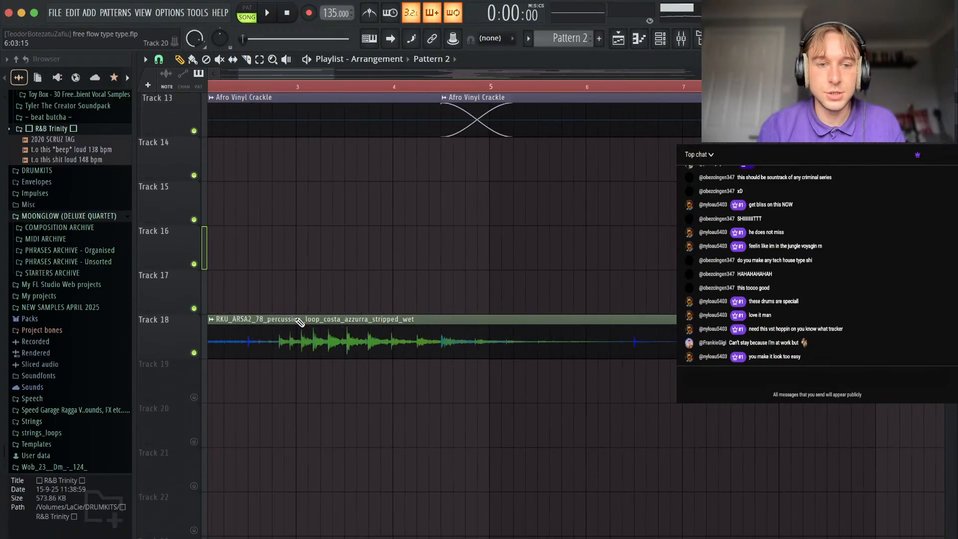
scroll(298, 323, down, 3)
scroll(298, 324, down, 3)
scroll(358, 263, down, 2)
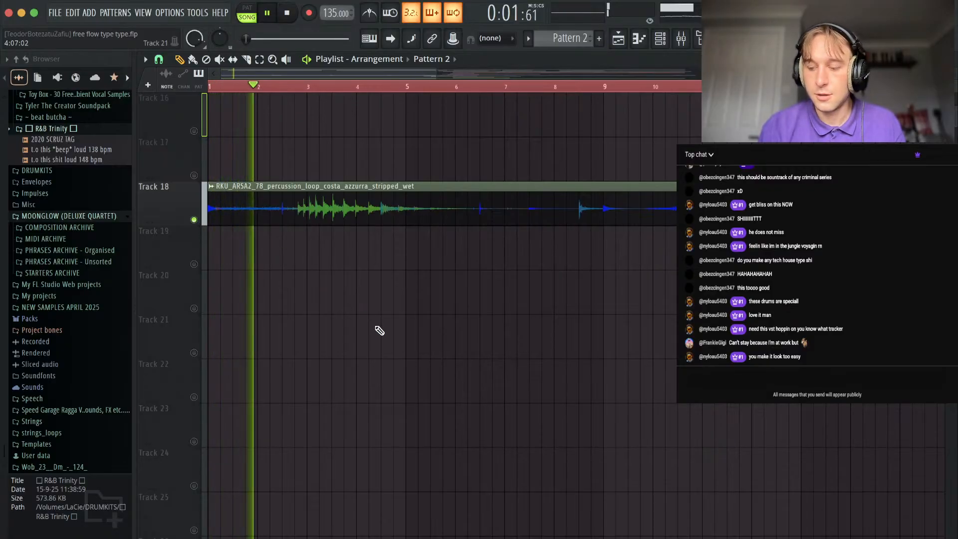
scroll(479, 369, down, 2)
scroll(479, 370, up, 2)
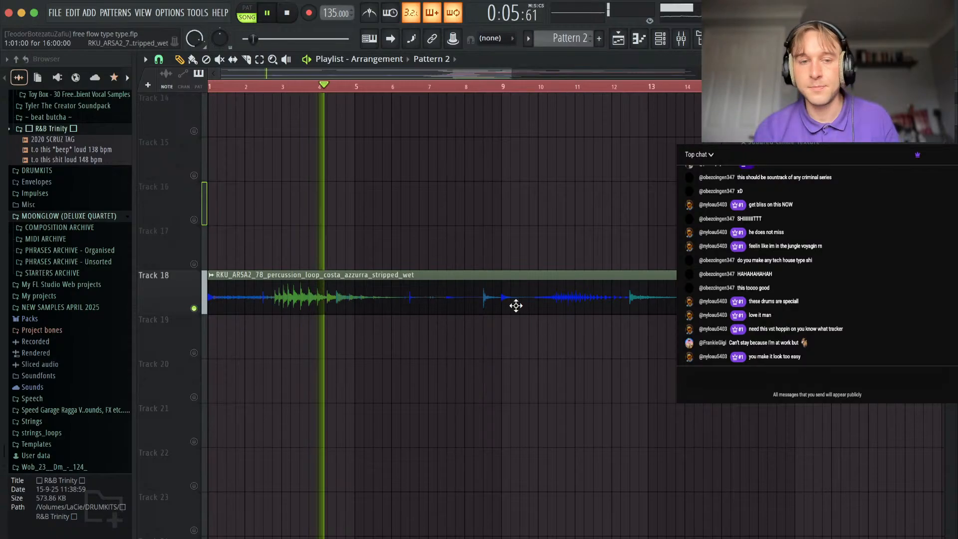
Unmute the vinyl crackle and all texture clips on Tracks 10 to 17 so they play alongside the percussion loop.
scroll(516, 306, down, 3)
scroll(251, 316, up, 5)
click(194, 308)
click(194, 352)
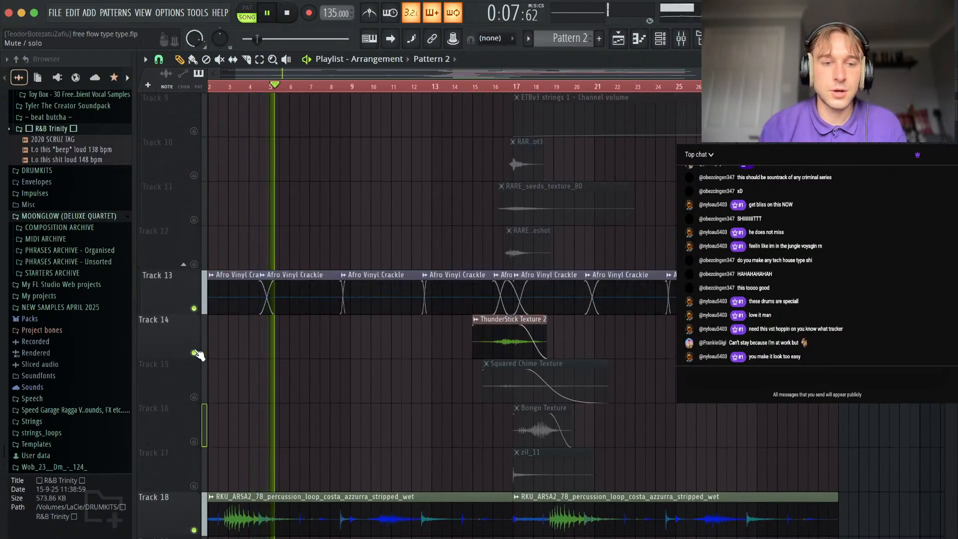
click(194, 397)
click(194, 441)
click(194, 486)
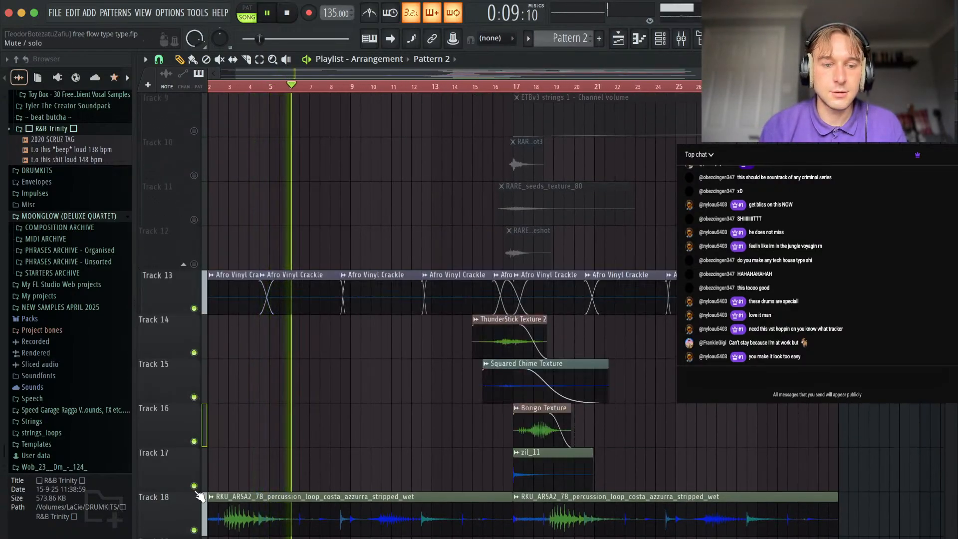
click(194, 264)
click(194, 220)
click(194, 175)
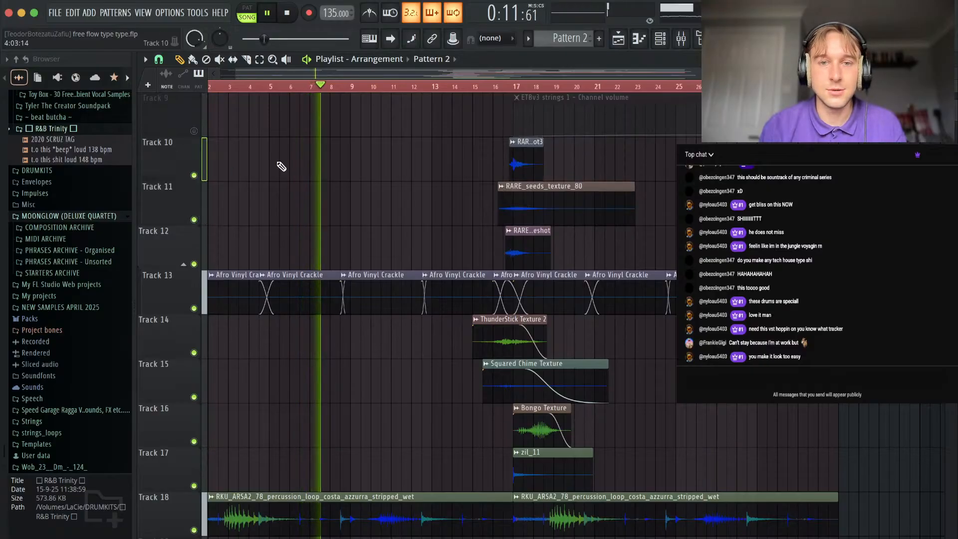
Play the textures, vinyl crackle and percussion loop together from bar 16, then stop playback.
click(506, 88)
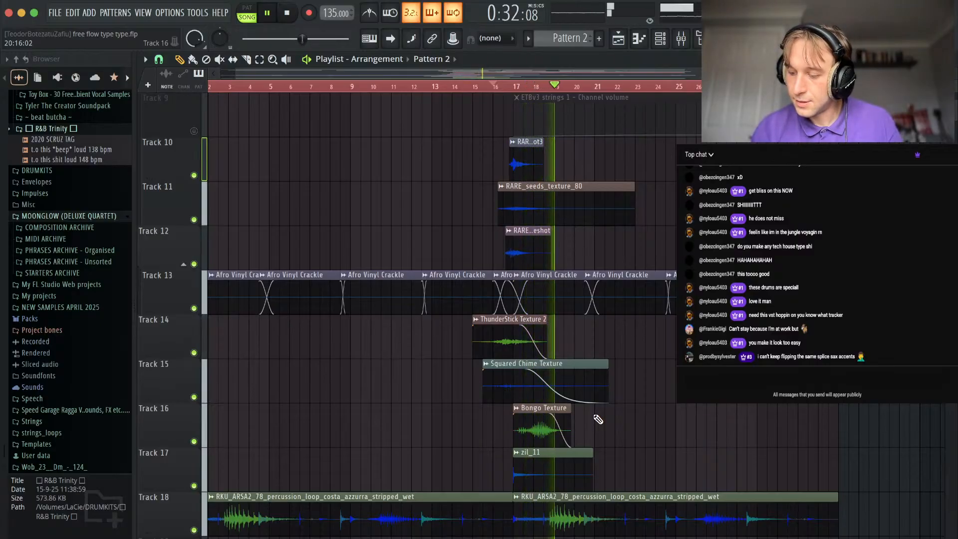
key(space)
scroll(573, 430, up, 5)
scroll(443, 283, down, 8)
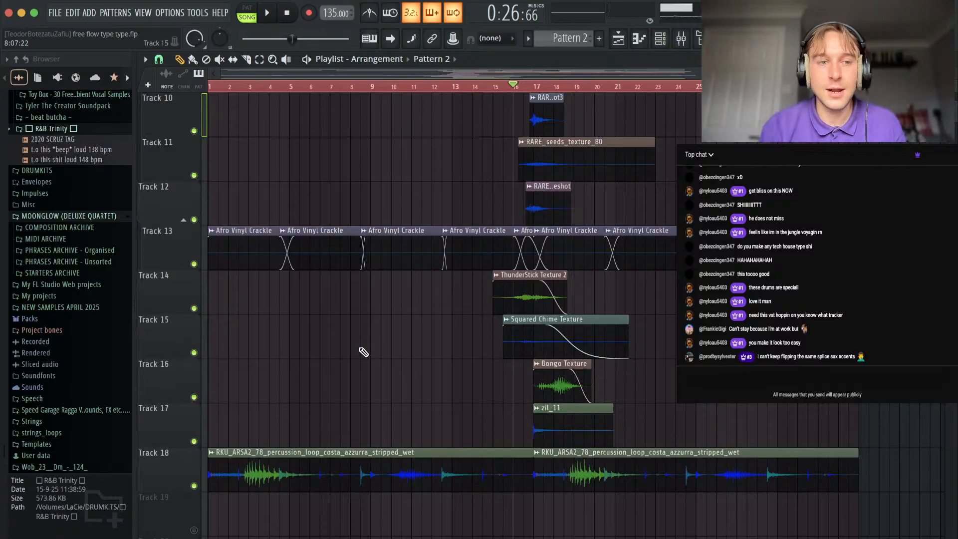
Examine the muted melodic and sax tracks above the texture clips around bars 15 to 18.
scroll(363, 352, up, 6)
scroll(363, 353, right, 2)
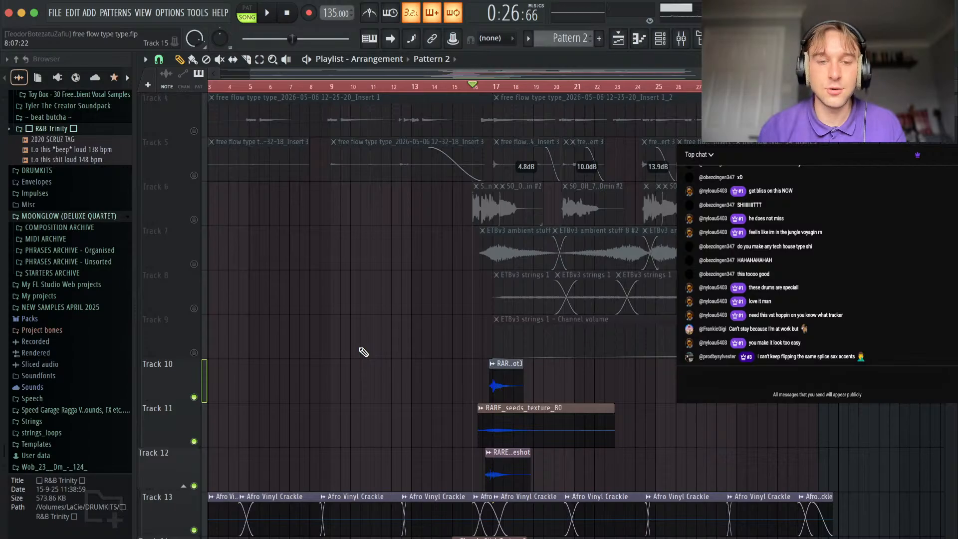
scroll(364, 353, up, 2)
scroll(364, 352, left, 1)
scroll(448, 416, down, 7)
scroll(448, 416, left, 1)
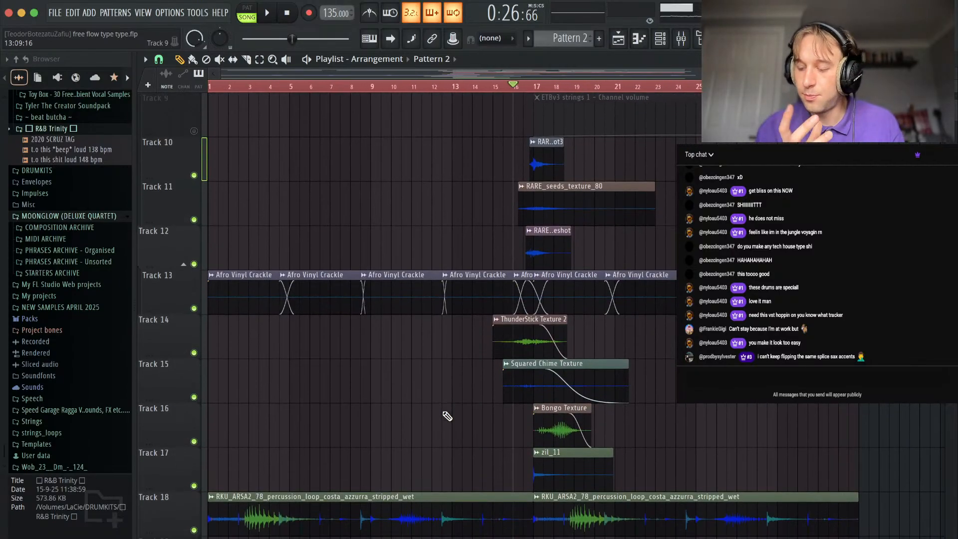
scroll(446, 417, up, 4)
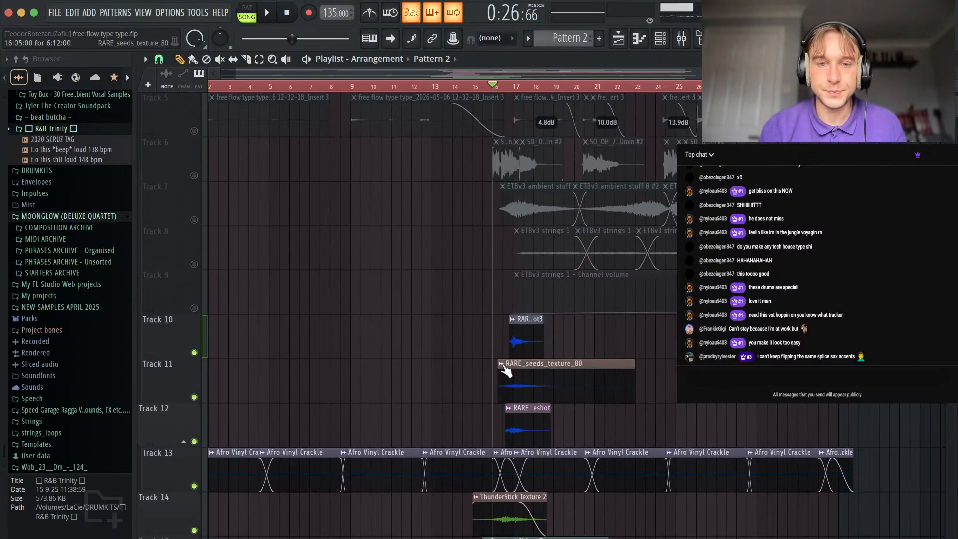
scroll(482, 371, up, 3)
scroll(484, 379, up, 4)
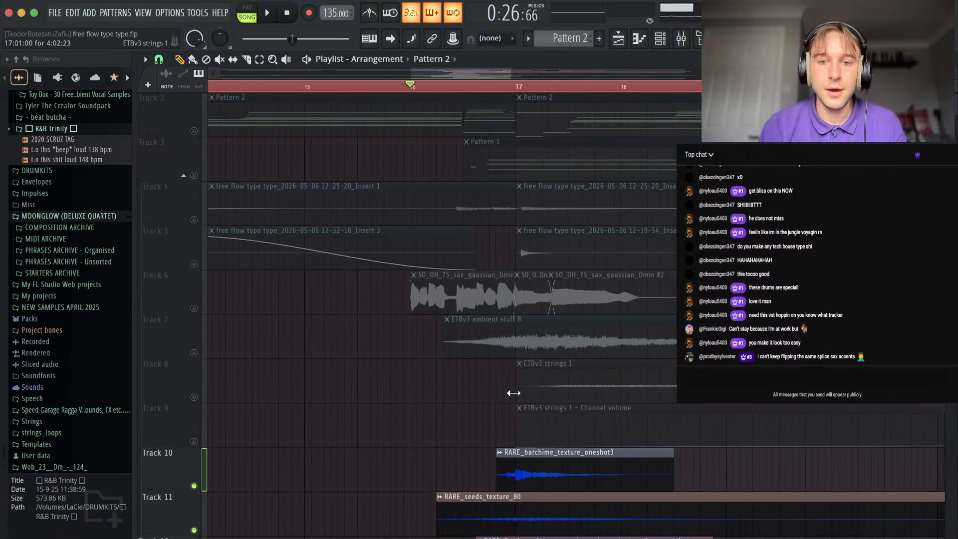
Solo the sax clips on Track 6 and play them from bar 16.
ctrl+click(194, 308)
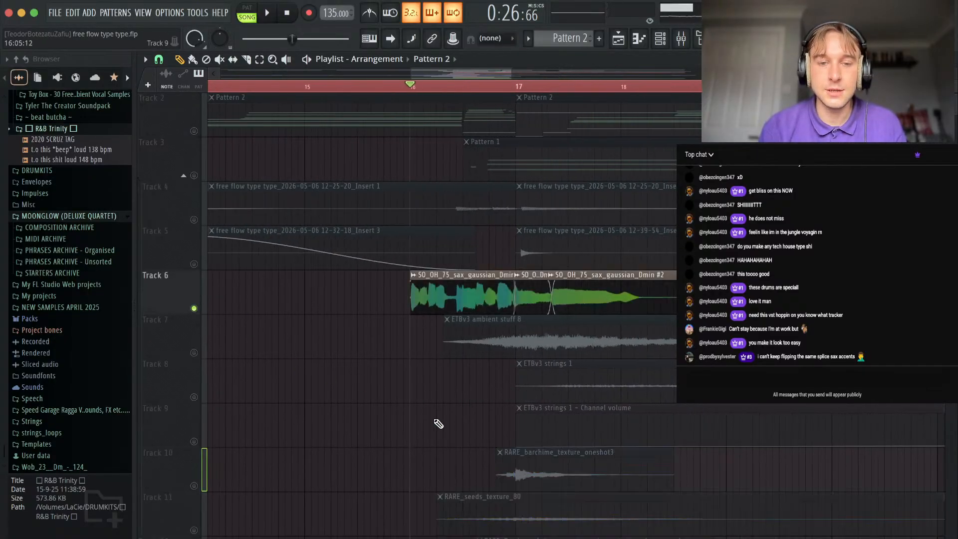
scroll(473, 336, up, 3)
scroll(479, 387, down, 2)
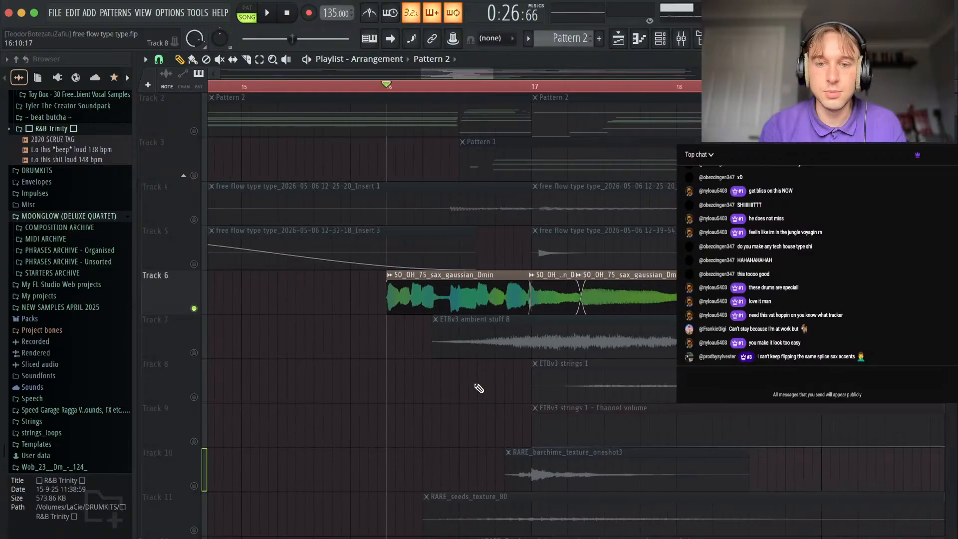
key(space)
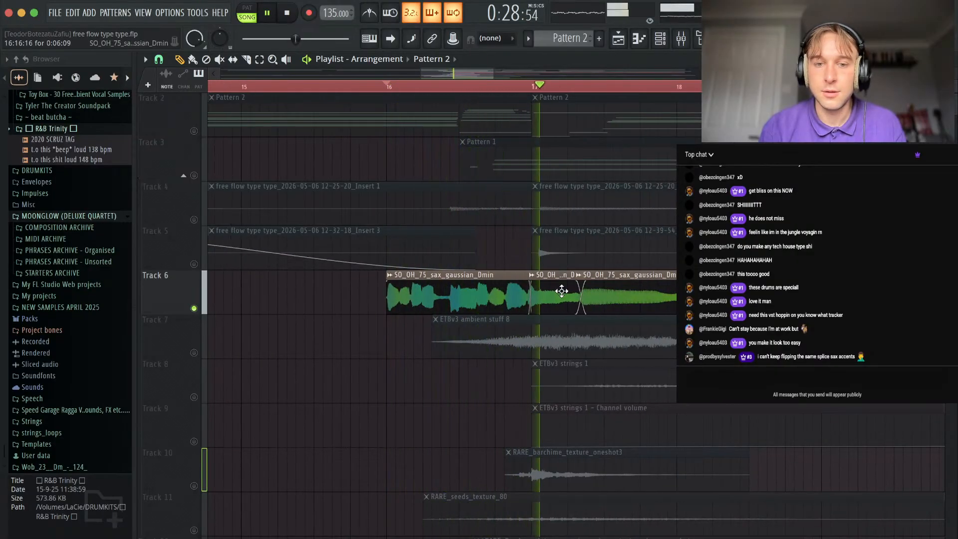
scroll(652, 354, down, 3)
scroll(653, 354, right, 2)
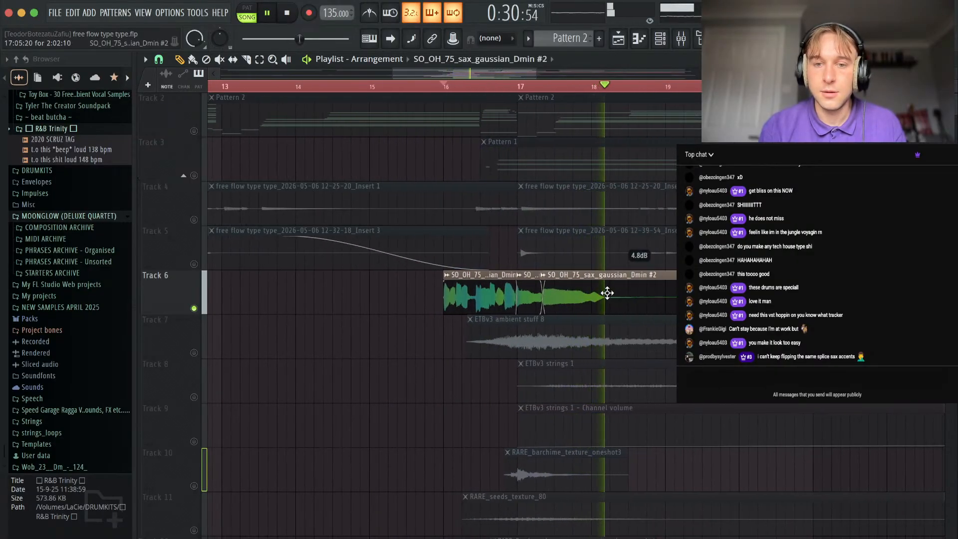
Open and close the SO_OH_75_sax_gaussian_Dmin #2 clip settings, then review the repeated sax clips on Track 6 and stop playback.
double_click(608, 294)
click(605, 204)
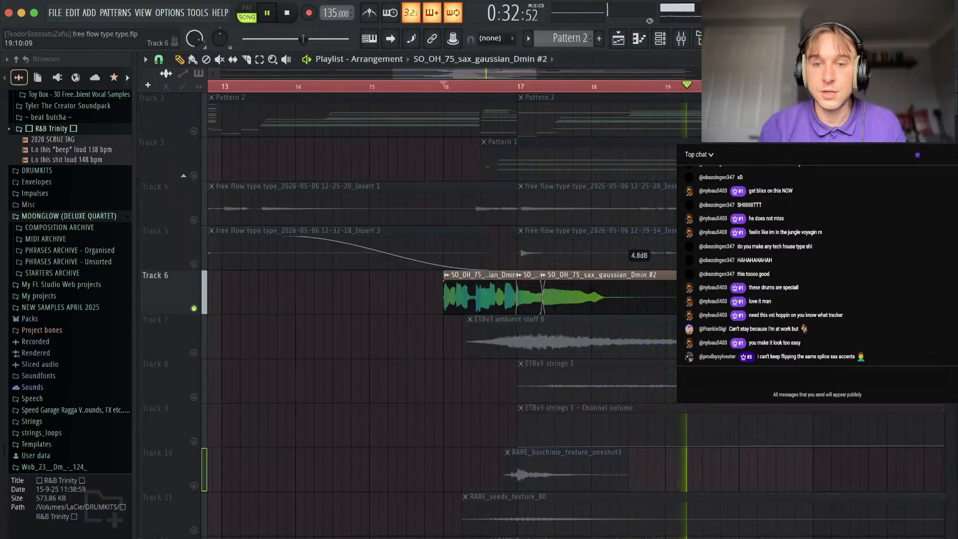
scroll(615, 364, up, 1)
scroll(615, 364, right, 3)
scroll(447, 356, down, 3)
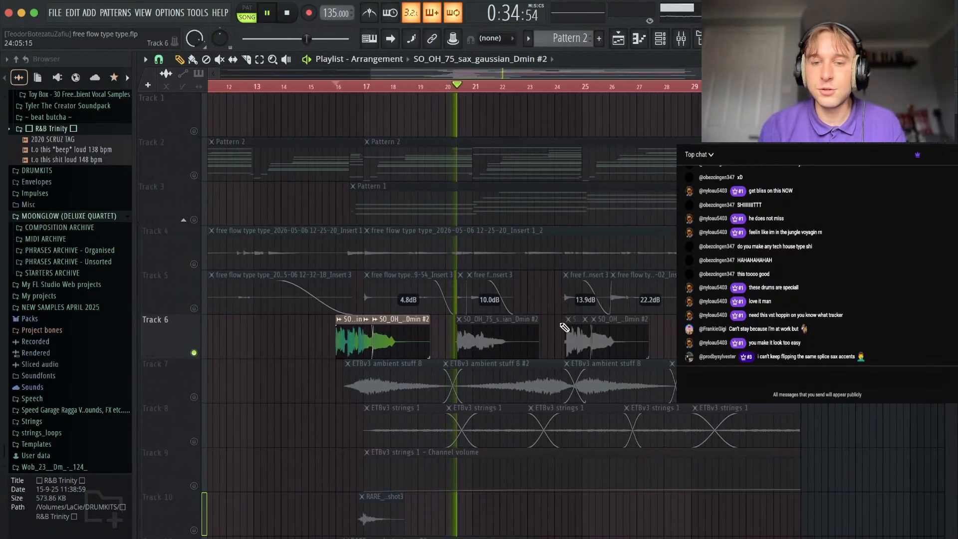
scroll(517, 369, up, 2)
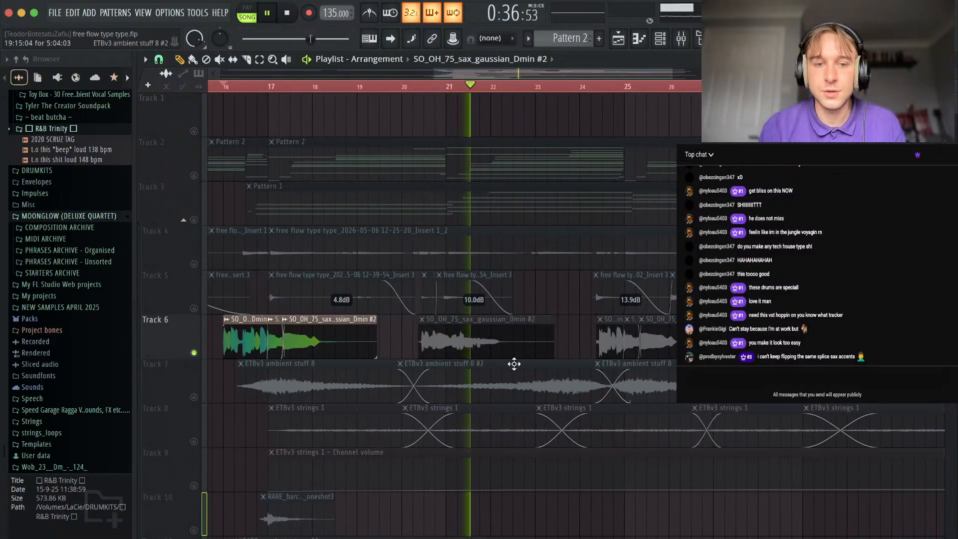
key(space)
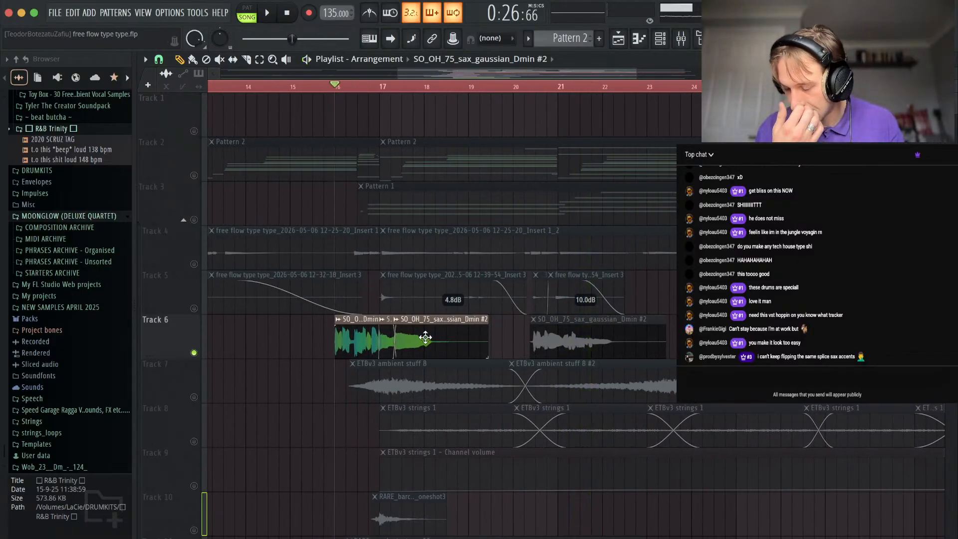
Unmute the ETBv3 ambient clips on Track 7 and mute the sax on Track 6.
click(195, 397)
click(194, 353)
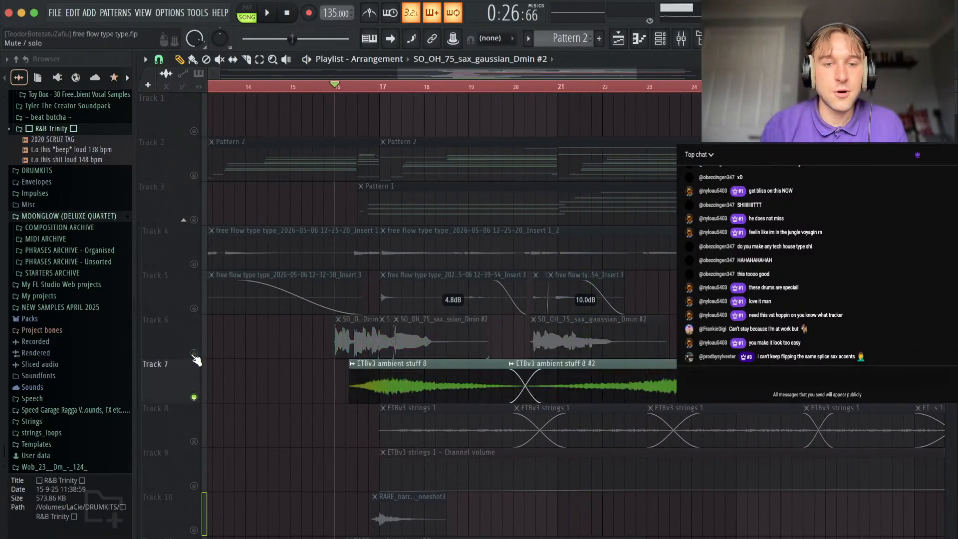
Find the breaks folder of extra tight breaks vol.2 in the ! GOATED TANE drumkit and preview "ETBv2 83 bpm read verb".
scroll(40, 324, up, 15)
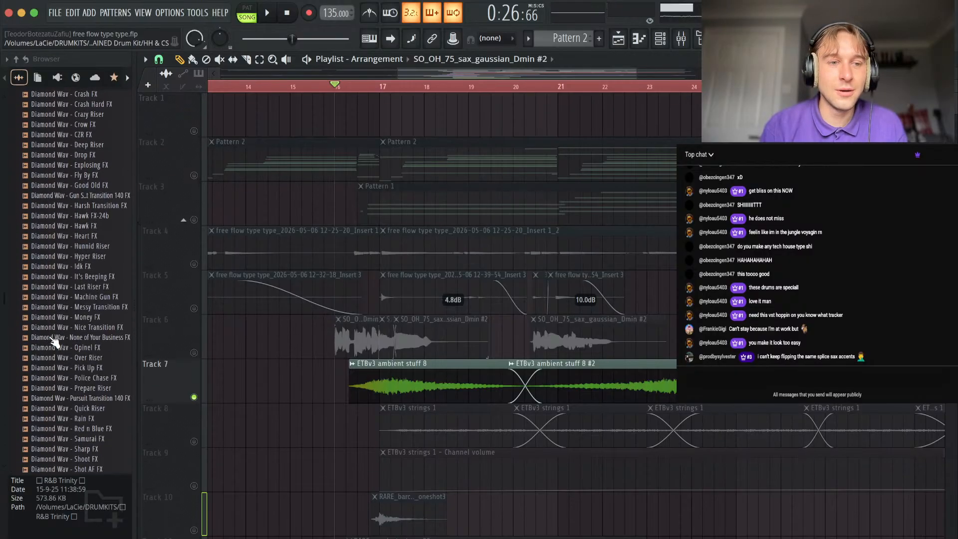
scroll(54, 341, up, 15)
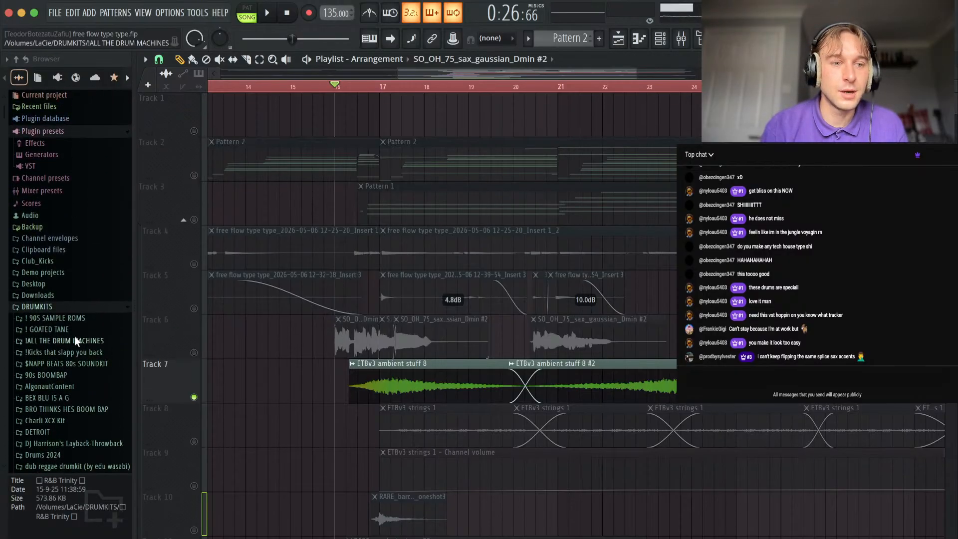
click(55, 340)
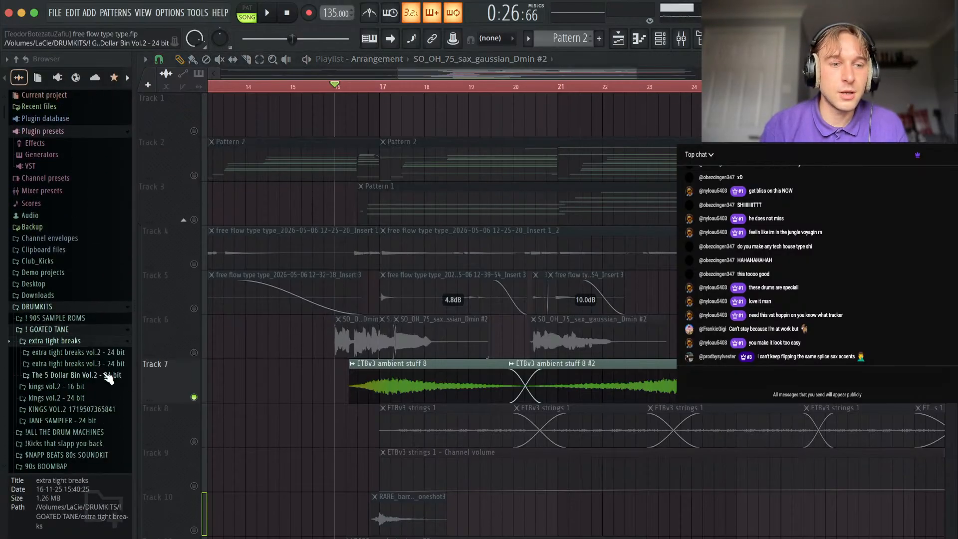
click(65, 353)
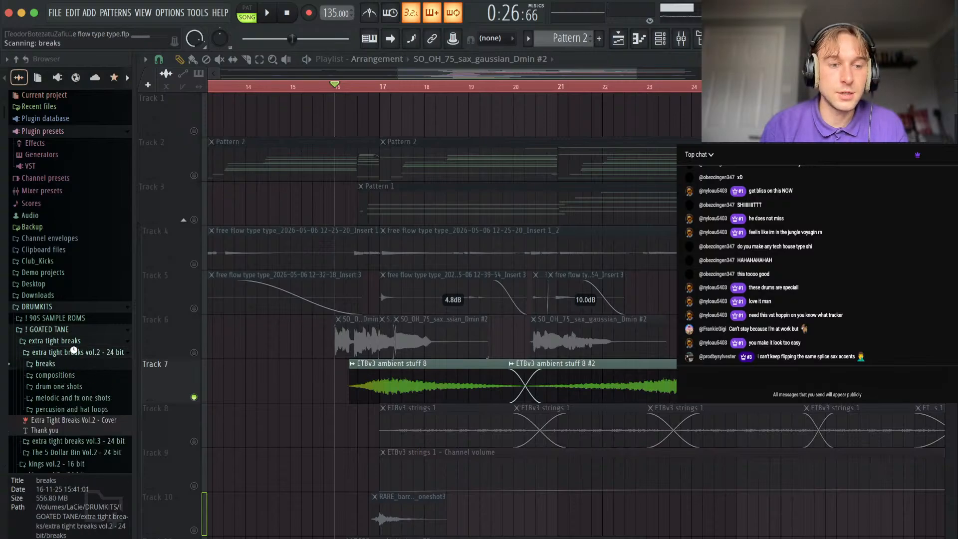
click(50, 364)
click(85, 250)
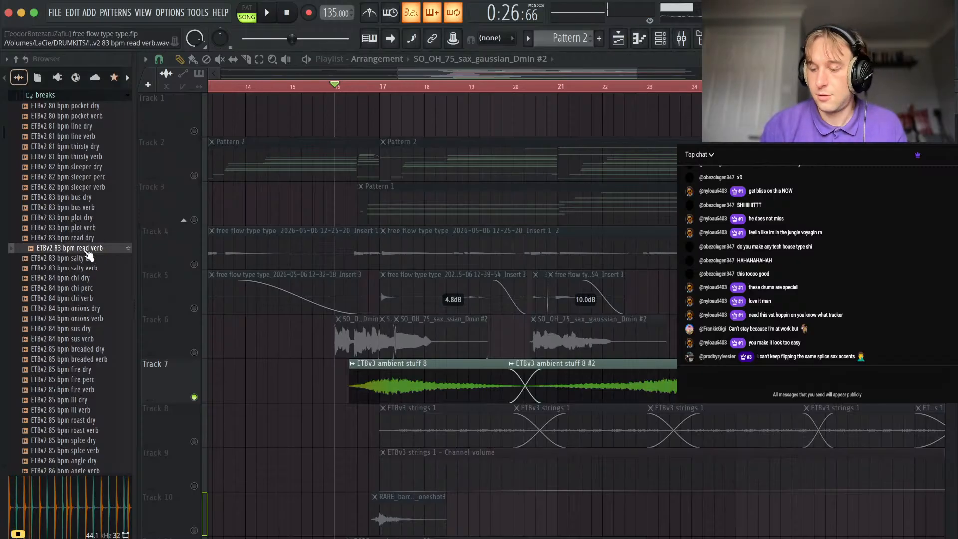
Collapse the breaks, extra tight breaks and ! GOATED TANE folders in the sample library.
scroll(88, 255, up, 5)
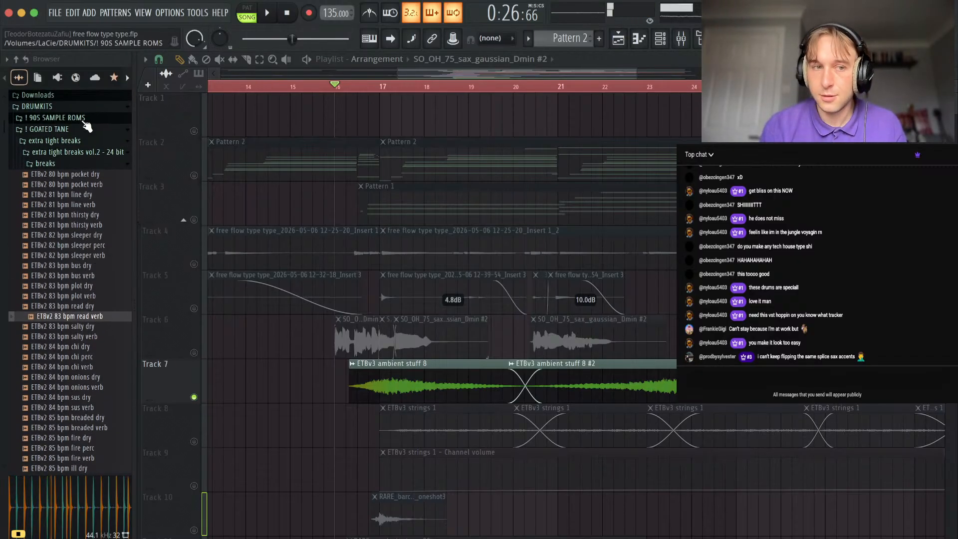
click(59, 164)
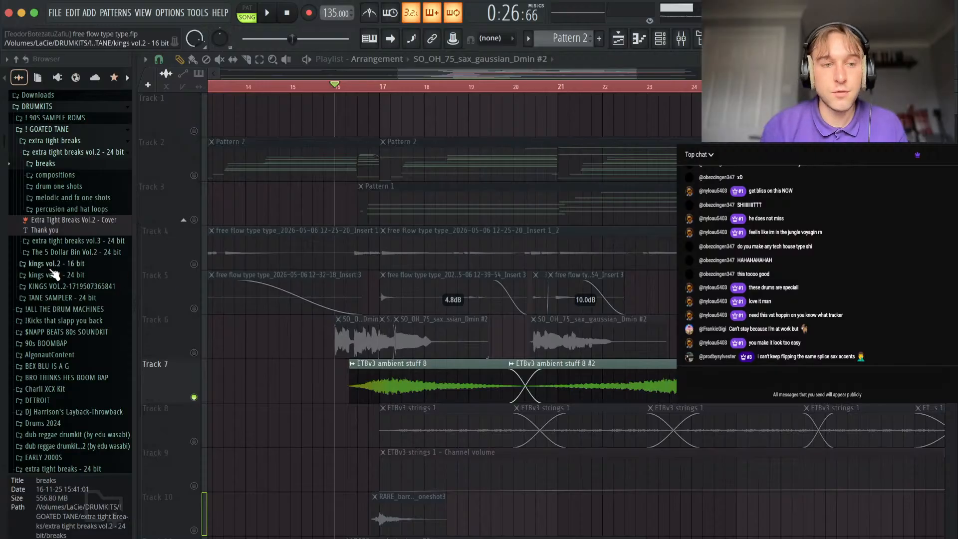
click(64, 142)
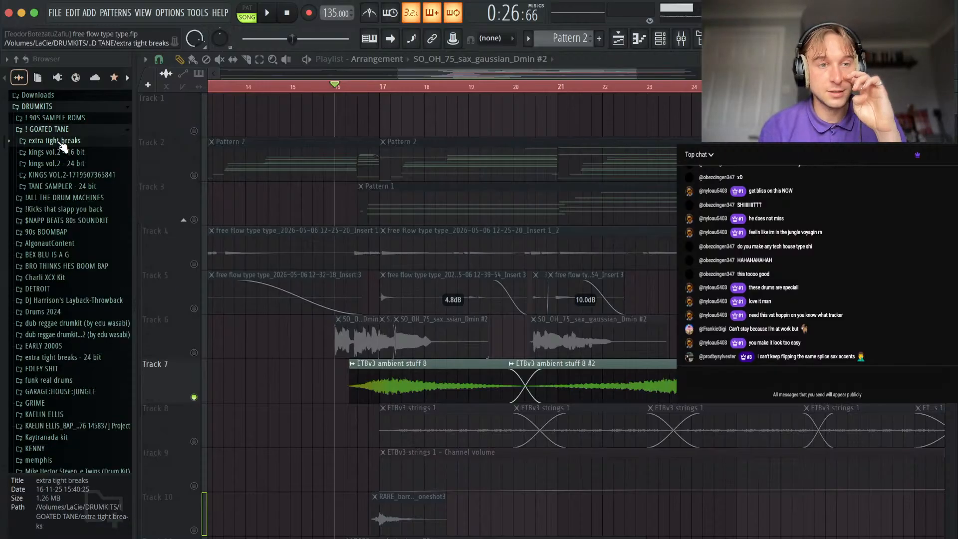
click(58, 131)
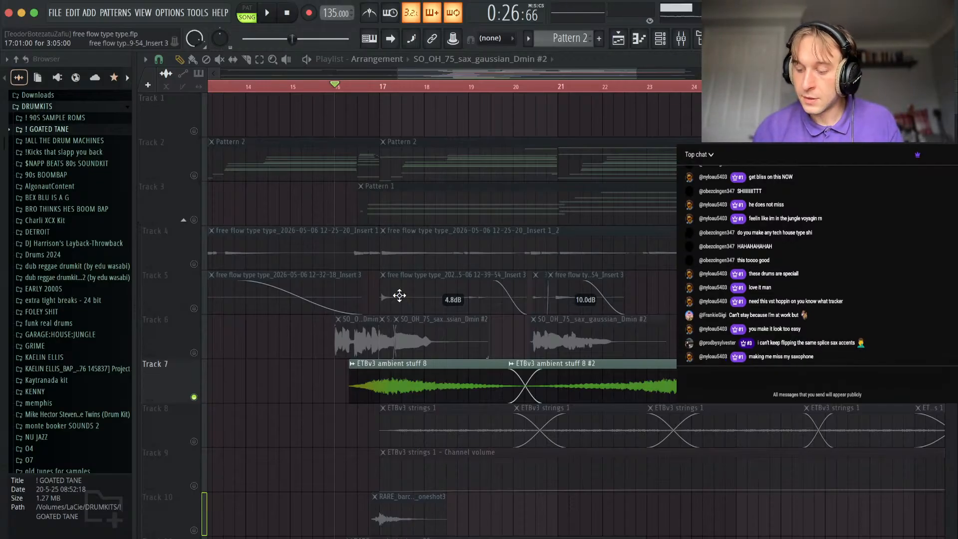
Play the ambient layer on Track 7 from bar 16 and inspect the settings of the original and reversed ambient clips.
scroll(350, 335, down, 2)
scroll(352, 336, down, 2)
key(space)
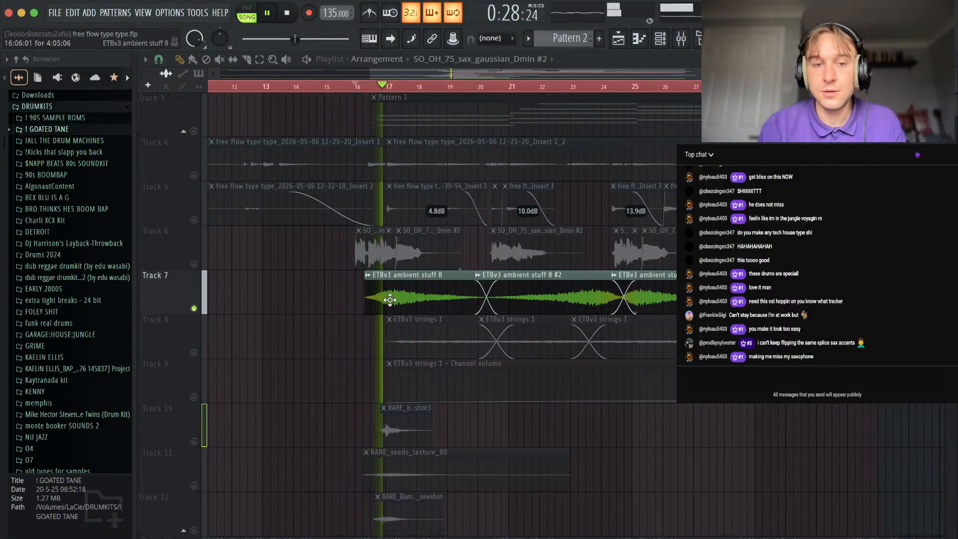
double_click(405, 295)
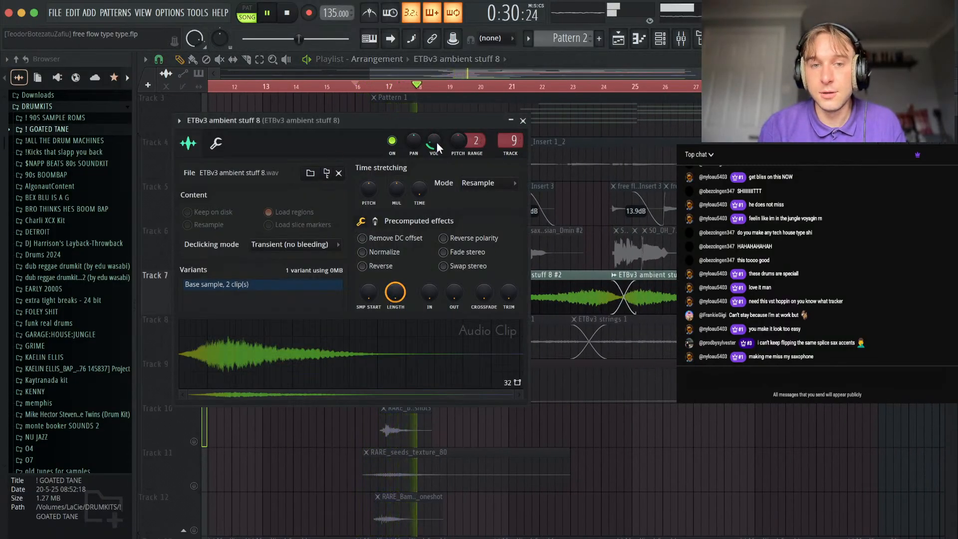
key(Escape)
double_click(539, 310)
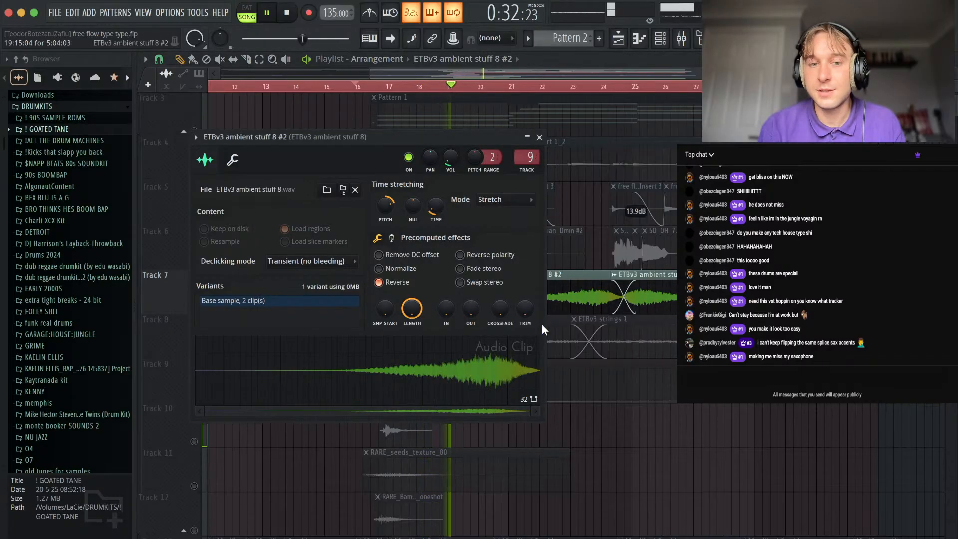
click(539, 138)
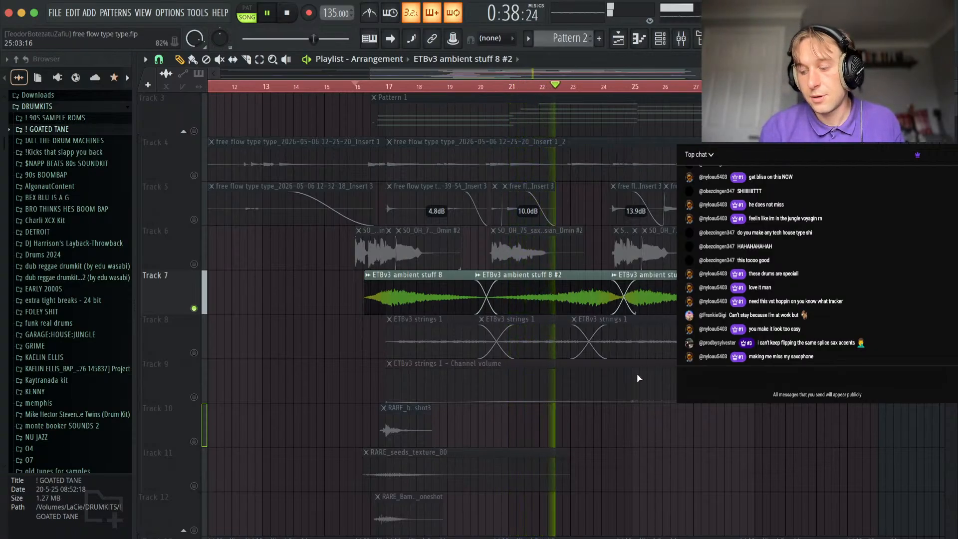
Follow the alternating ambient clips on Track 7 past bar 25, then stop playback.
scroll(639, 378, down, 3)
scroll(659, 307, up, 3)
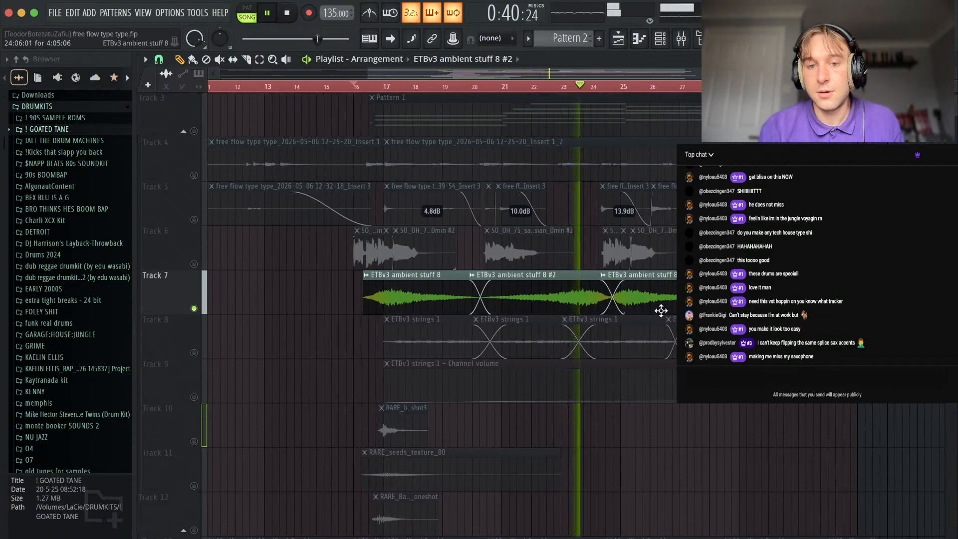
scroll(658, 302, up, 2)
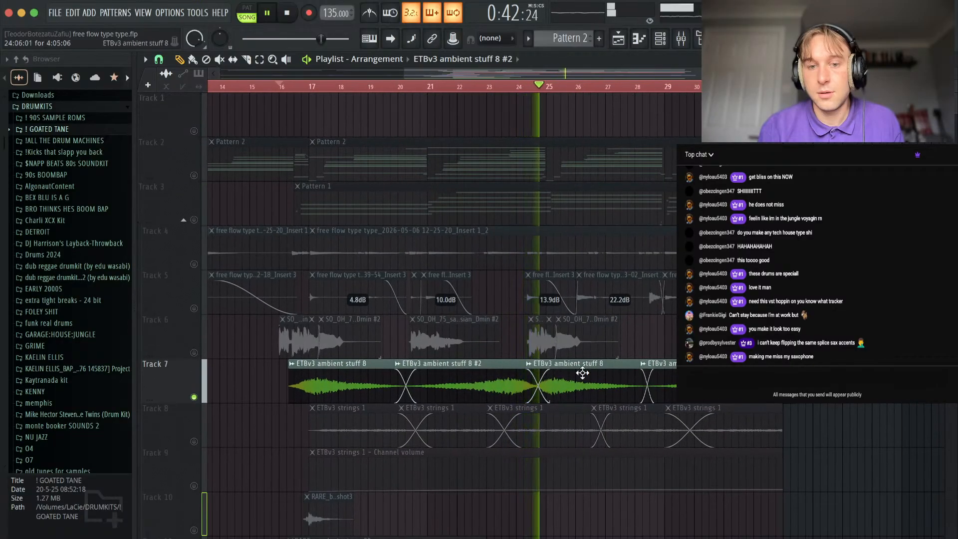
scroll(552, 392, down, 2)
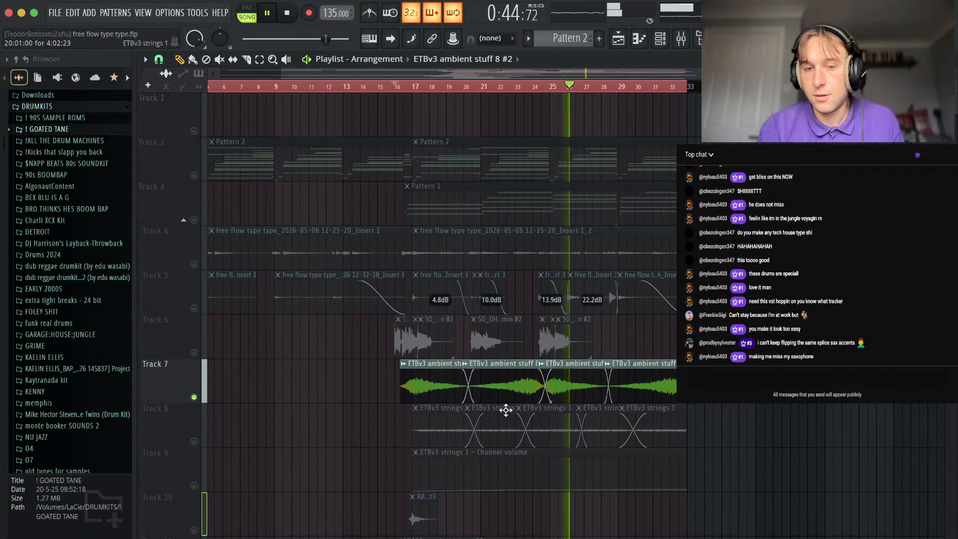
key(space)
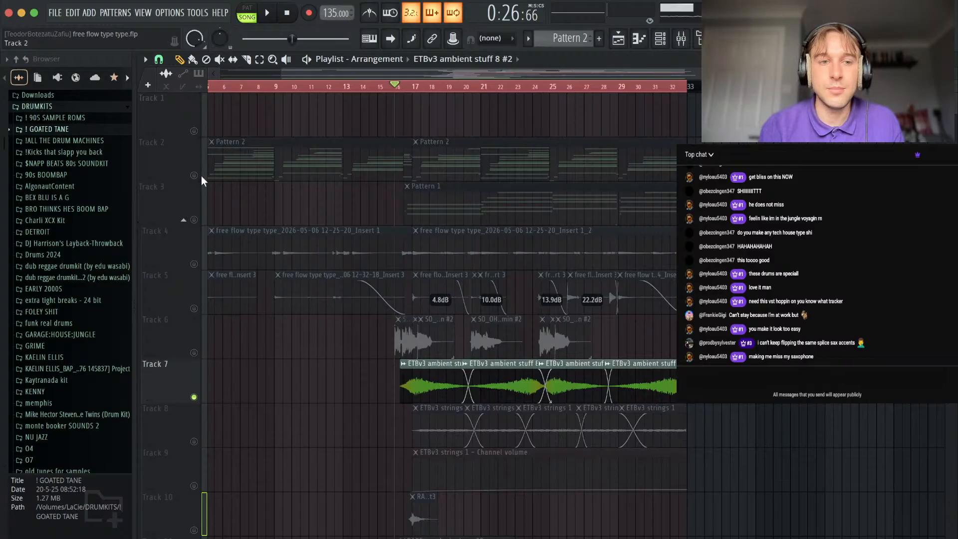
Unmute Pattern 2 on Track 2 and audition it together with the ambient clips on Track 7.
click(195, 175)
key(space)
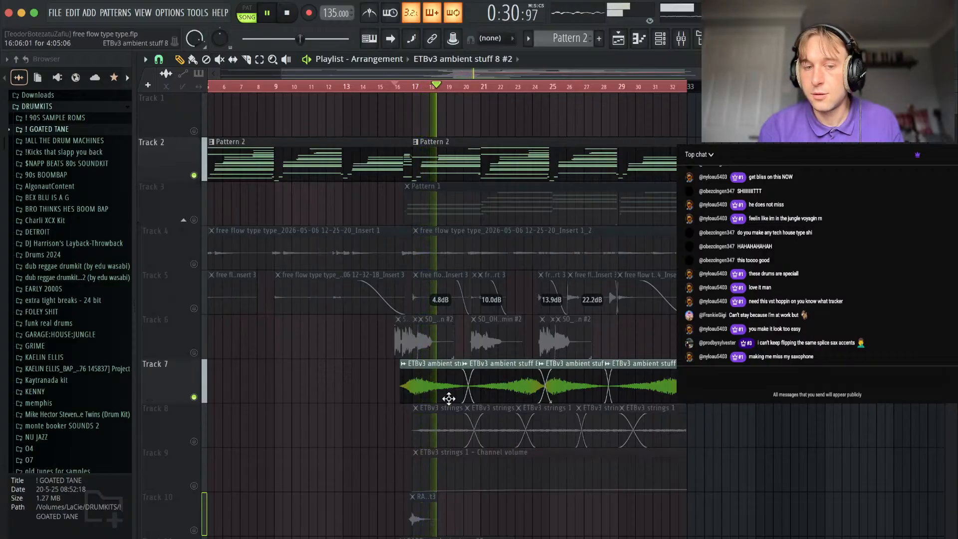
scroll(407, 449, down, 5)
key(space)
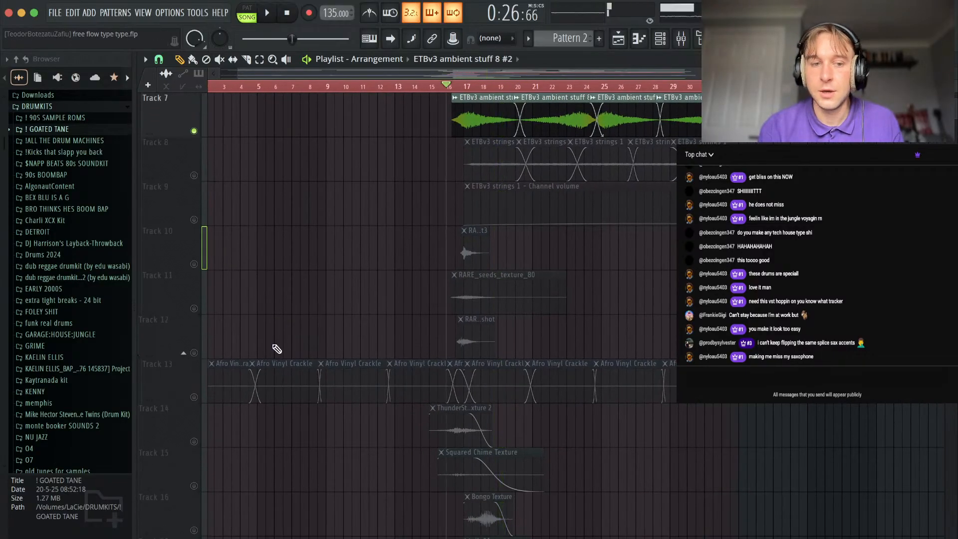
Unmute Tracks 10 to 18 and audition the textures, vinyl crackle and percussion loop together with Pattern 2 and the ambient clips.
click(195, 308)
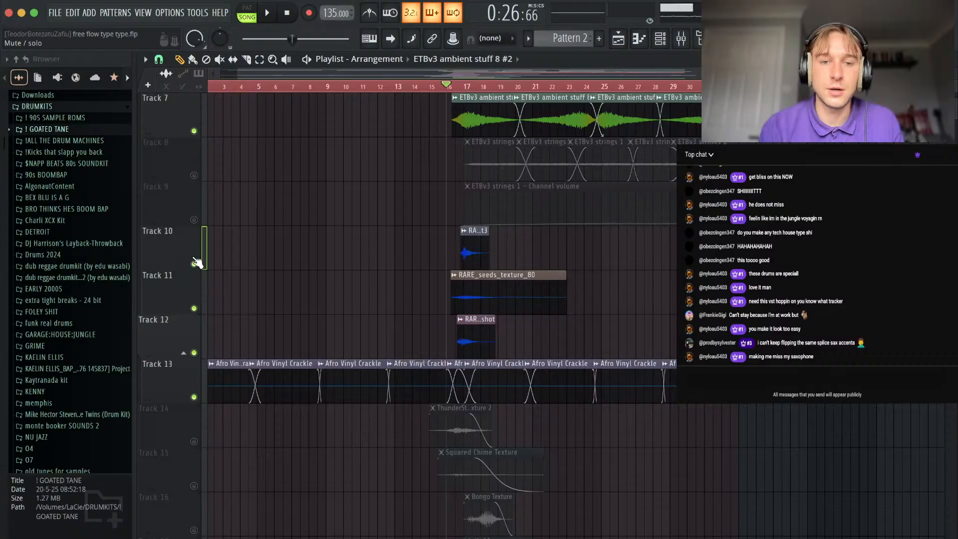
scroll(225, 332, down, 5)
click(194, 264)
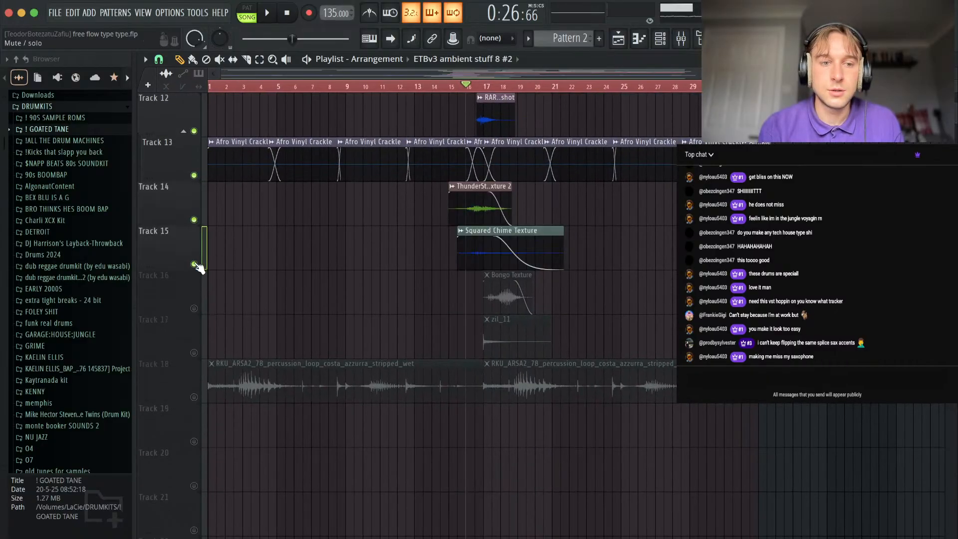
click(194, 353)
click(194, 397)
key(space)
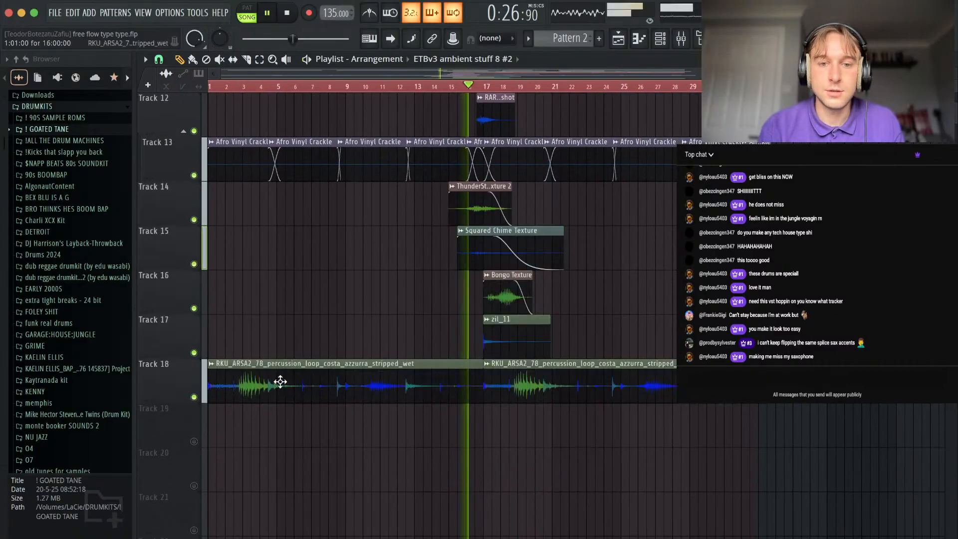
scroll(603, 293, up, 2)
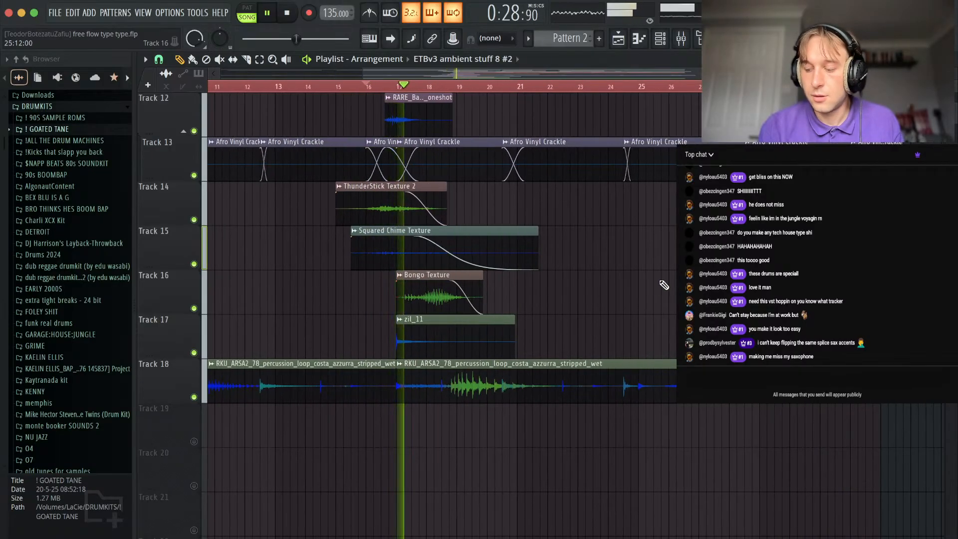
scroll(663, 283, up, 6)
scroll(316, 331, down, 2)
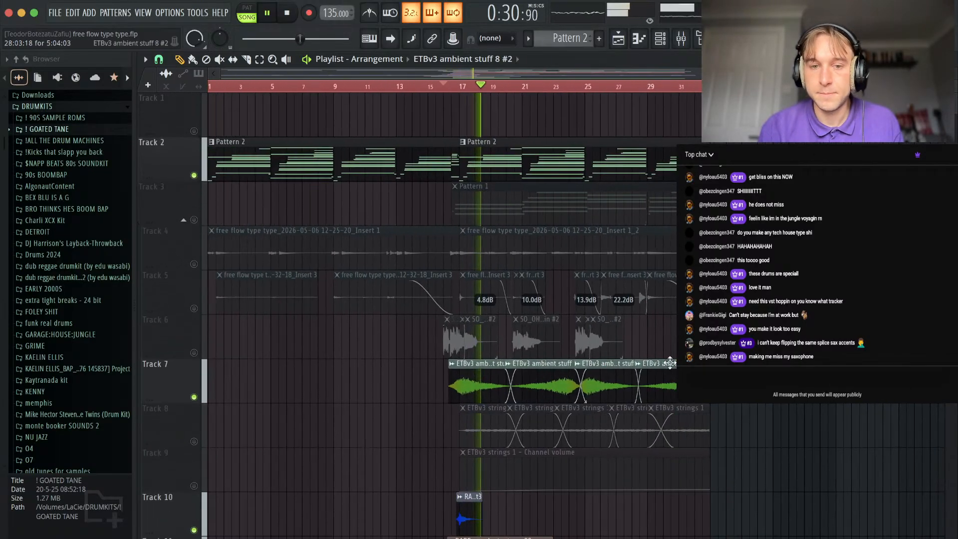
key(space)
Unmute the sax clips on Track 6 and play the arrangement from bar 16, following it past bar 25.
click(195, 353)
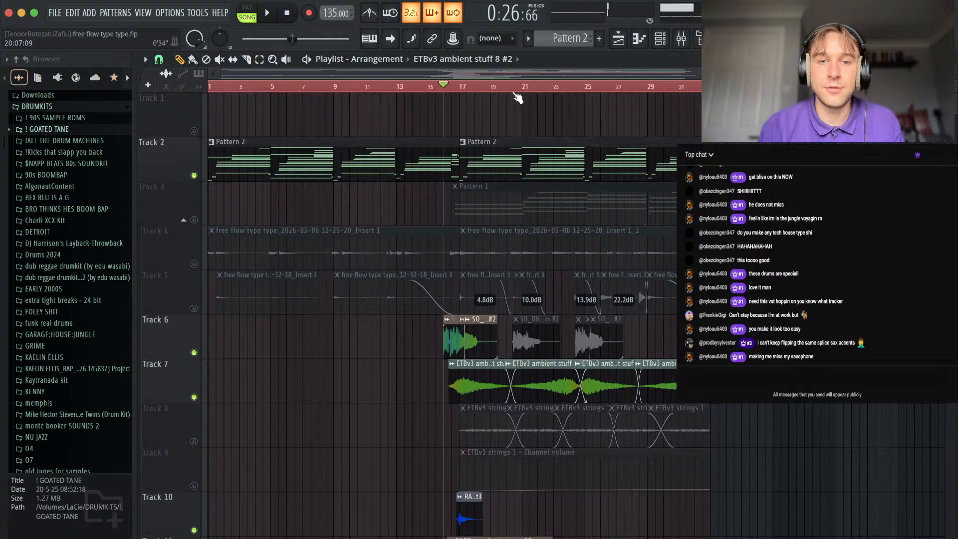
key(space)
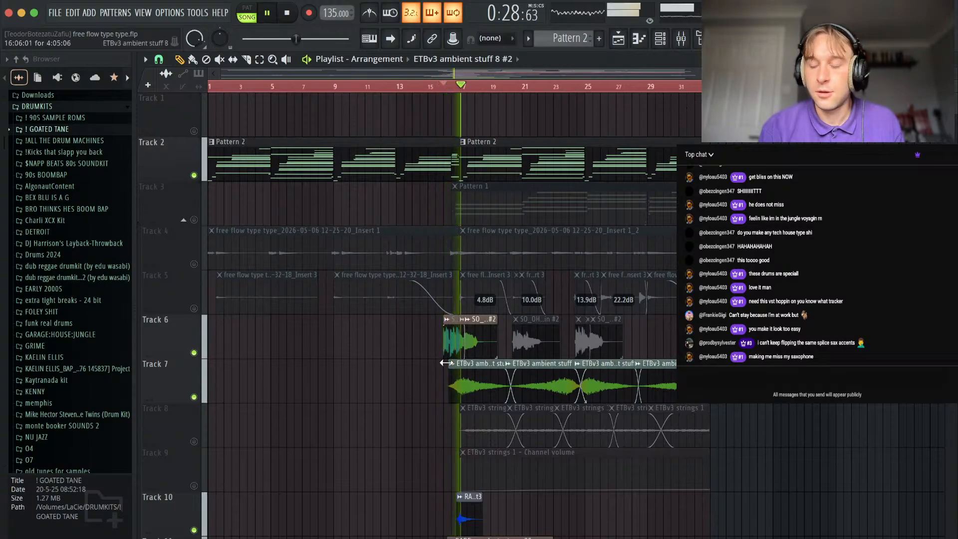
scroll(446, 363, up, 2)
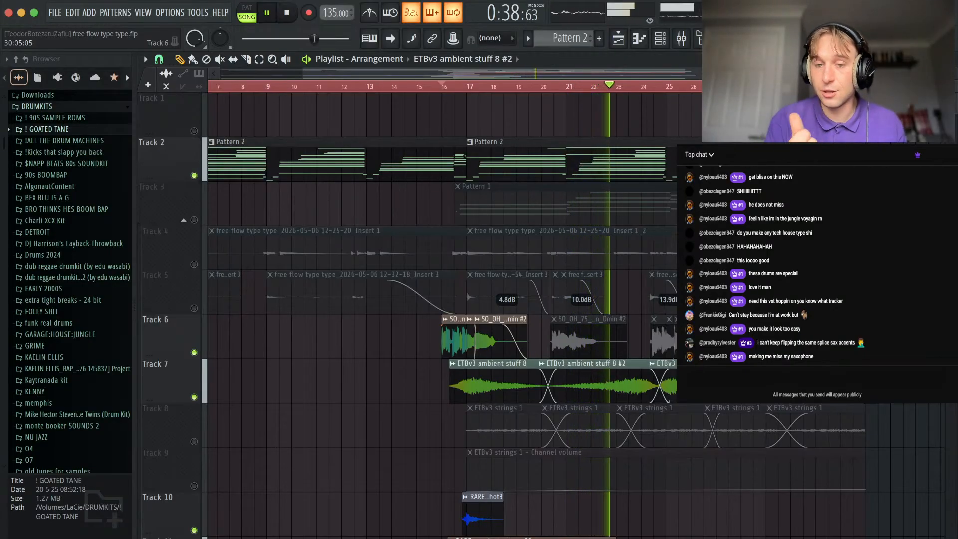
scroll(639, 386, down, 2)
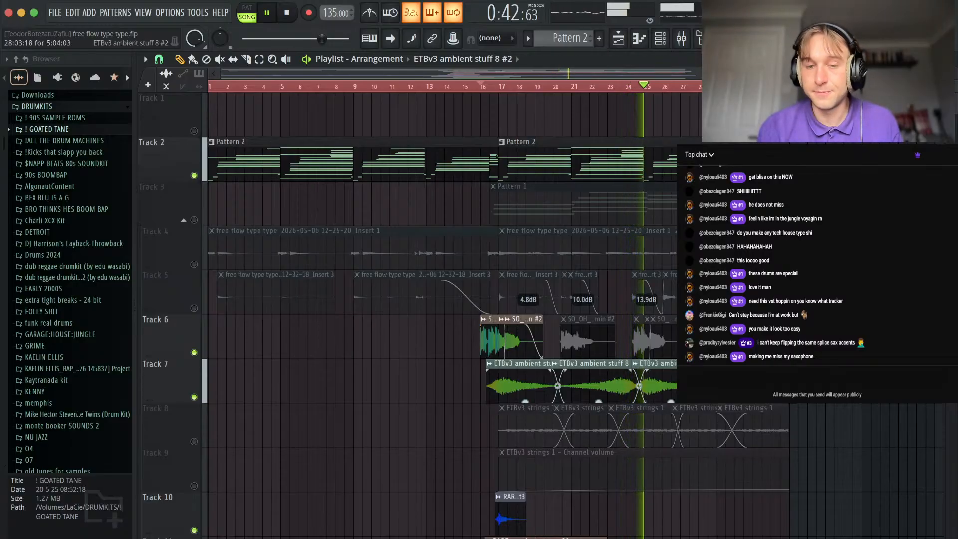
scroll(375, 342, down, 3)
scroll(277, 394, right, 1)
scroll(279, 396, left, 2)
Unmute the recorded Insert 1 audio on Track 4 during playback, listen to it in the mix and stop.
click(194, 264)
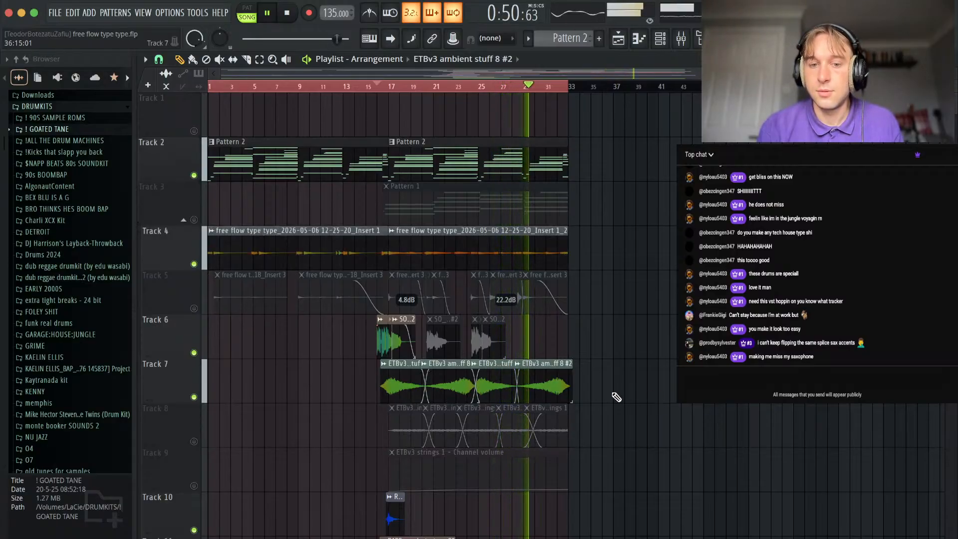
scroll(617, 397, up, 3)
scroll(617, 398, down, 4)
scroll(617, 398, left, 2)
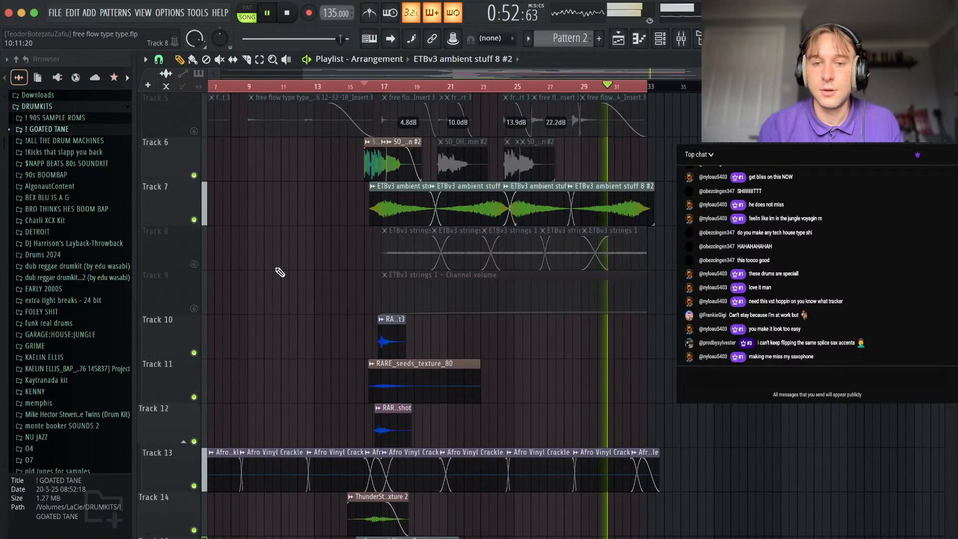
key(space)
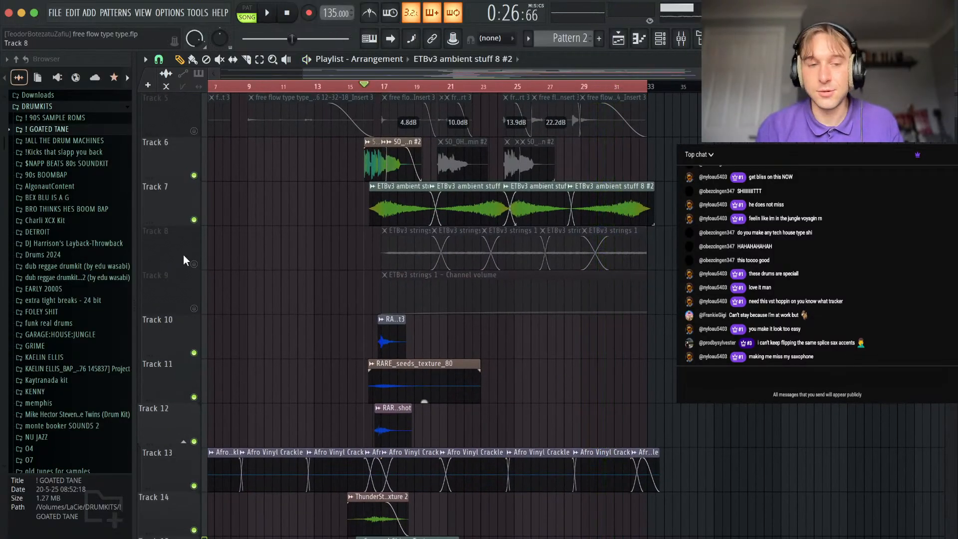
Solo the strings on Track 8, play them from about bar 26 and unmute their channel volume automation on Track 9.
click(194, 264)
click(194, 308)
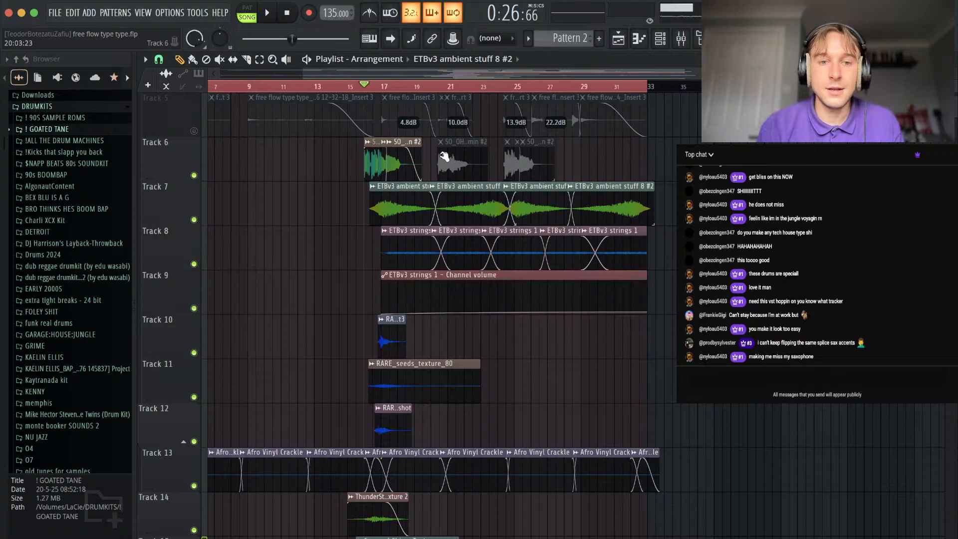
right_click(194, 264)
key(space)
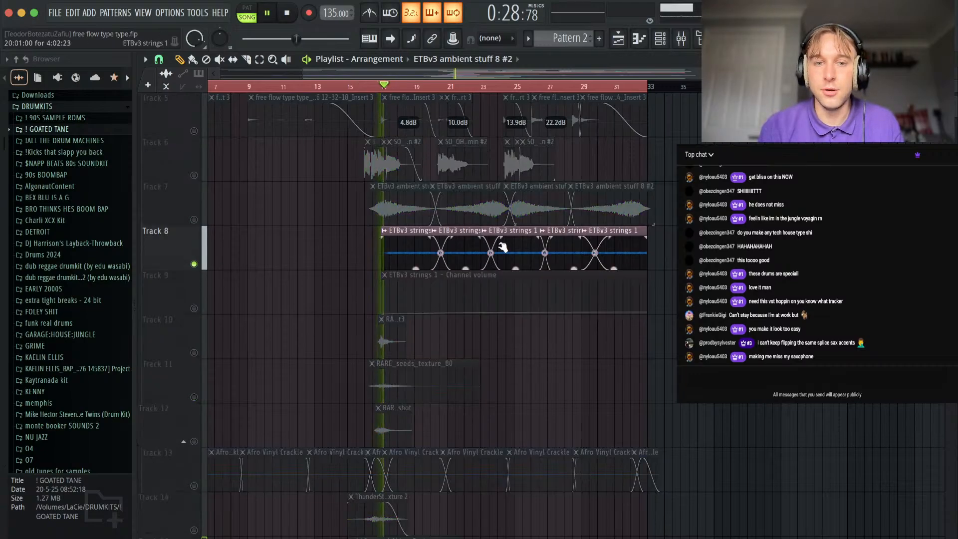
click(538, 86)
click(194, 309)
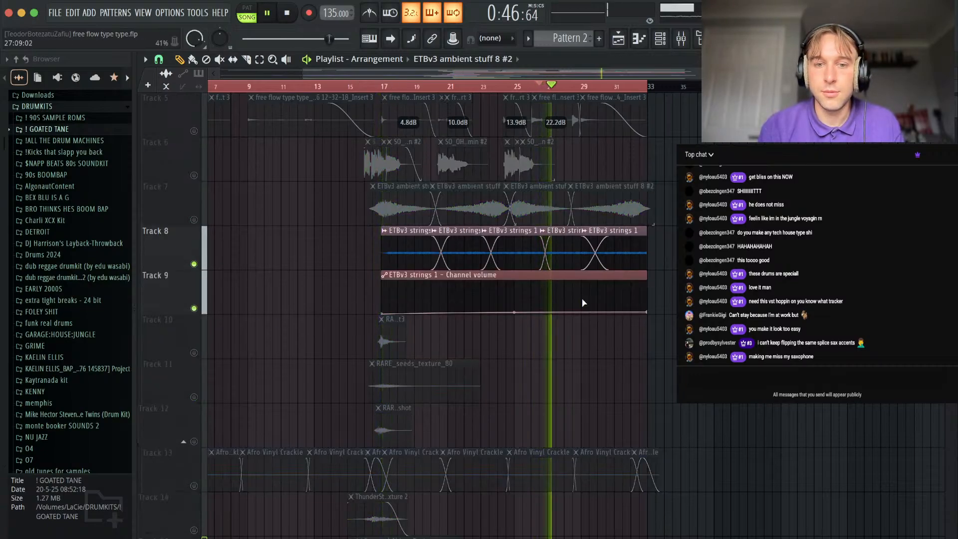
Unmute Tracks 7, 6 and 4 alongside the strings and audition the combined layers from about bar 16.
scroll(205, 309, up, 2)
click(202, 309)
click(194, 264)
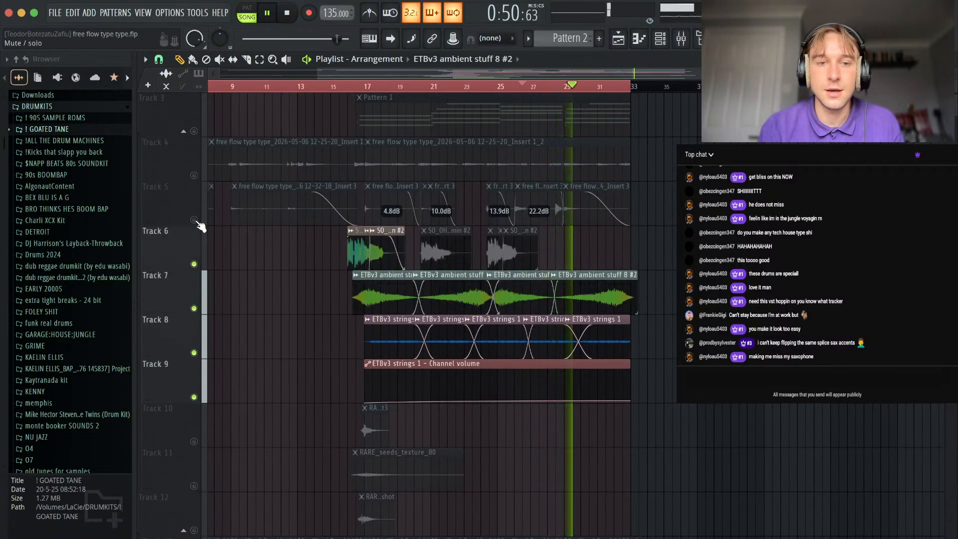
click(194, 175)
scroll(197, 175, up, 2)
click(356, 86)
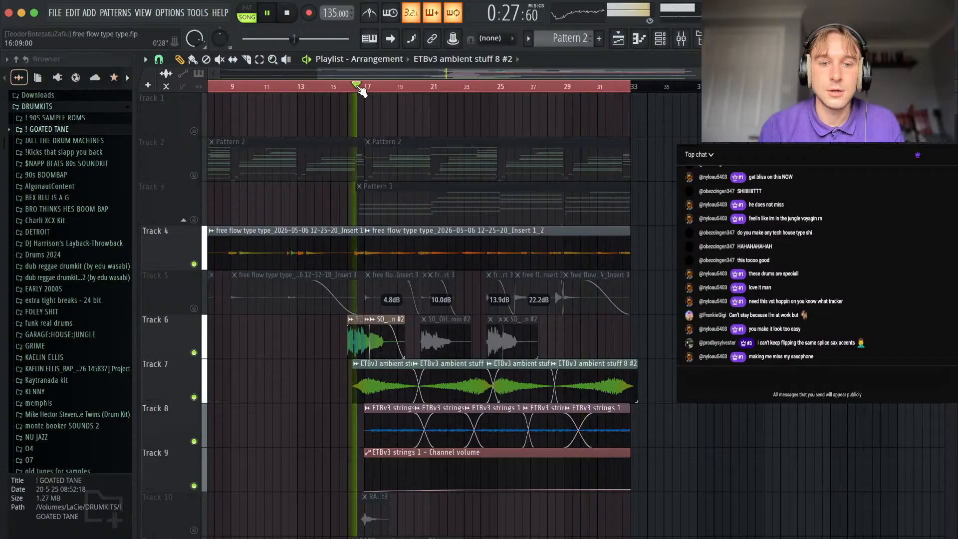
scroll(367, 432, down, 10)
scroll(367, 432, left, 2)
scroll(342, 283, up, 10)
scroll(342, 283, right, 2)
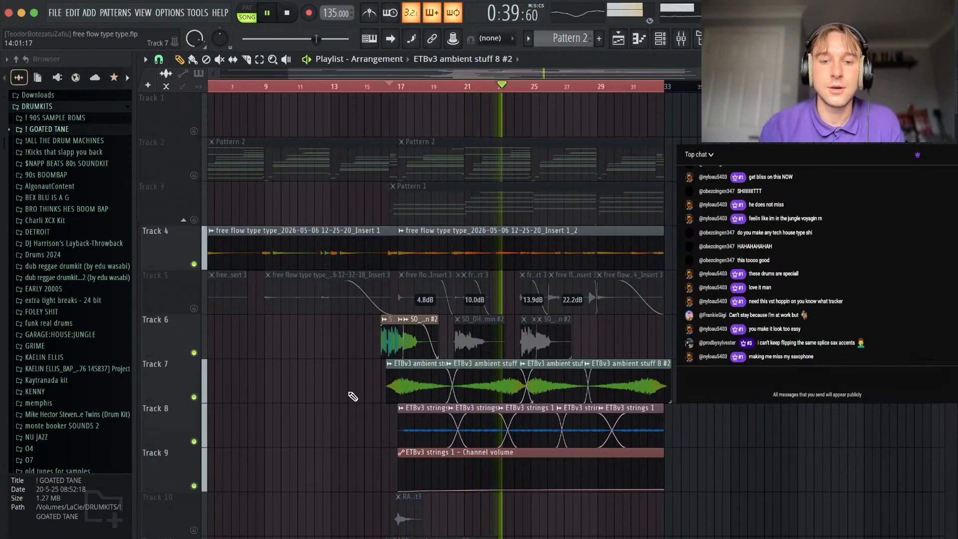
key(space)
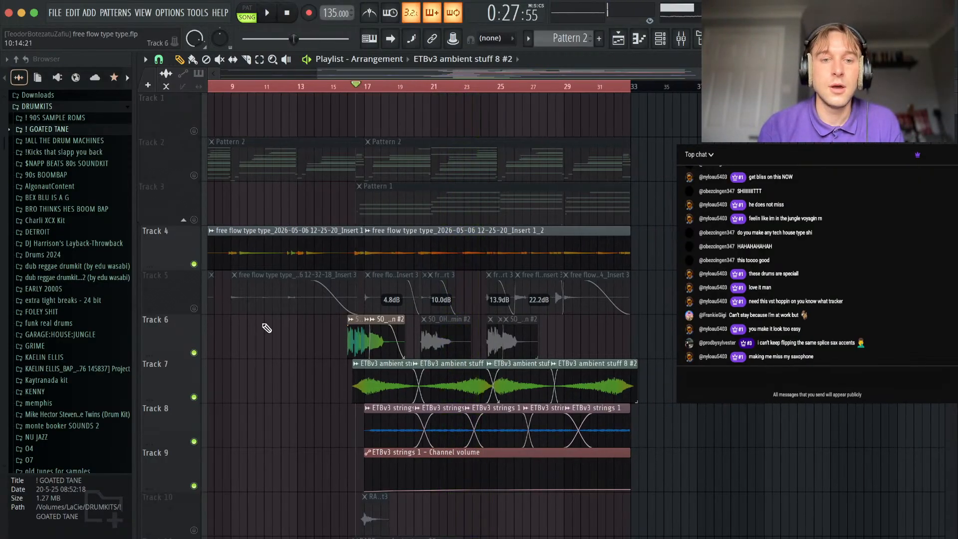
Solo Pattern 1 on Track 3 and play it from about bar 16.
right_click(194, 220)
scroll(453, 222, up, 4)
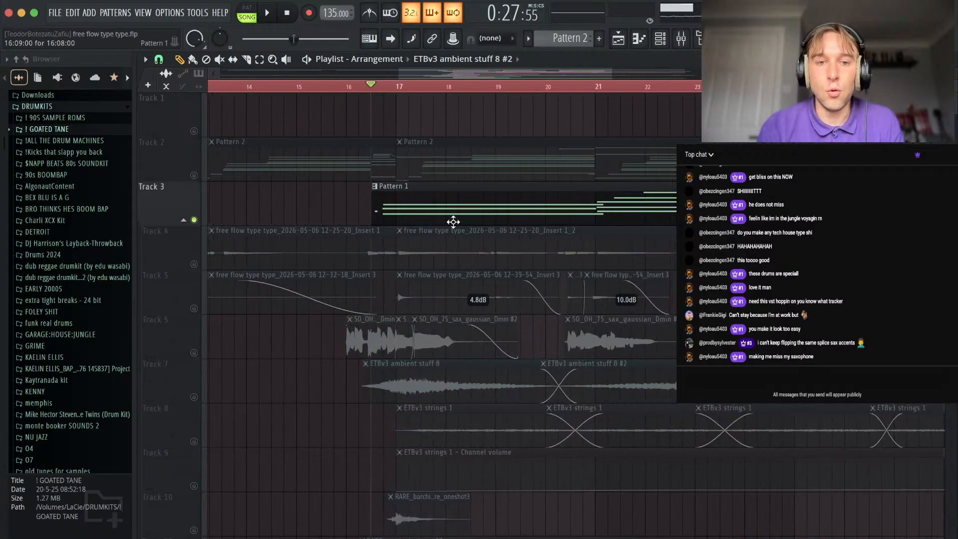
scroll(429, 263, down, 3)
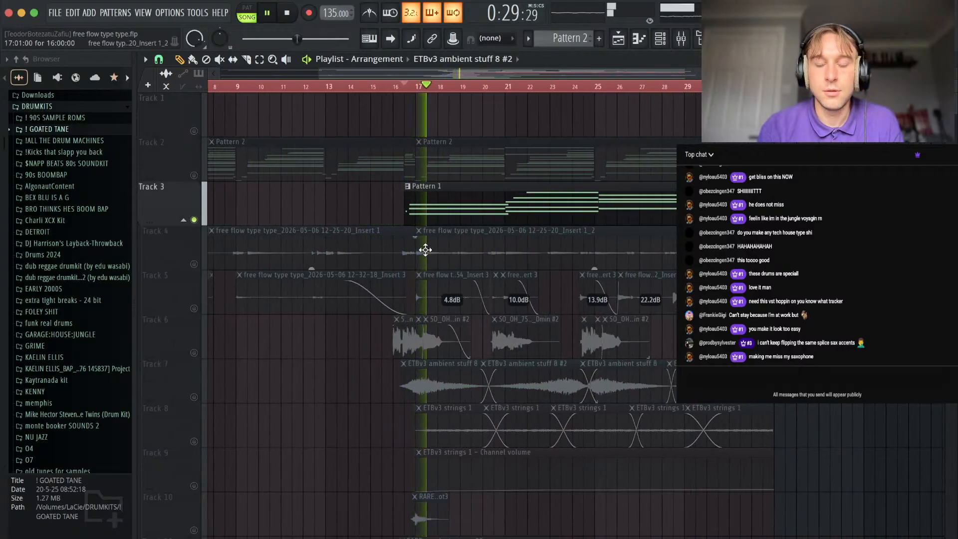
Examine Pattern 1's UADx Waterfall B3 Organ chords in the piano roll during playback, then close it and stop.
double_click(515, 210)
scroll(478, 313, down, 3)
scroll(477, 315, left, 2)
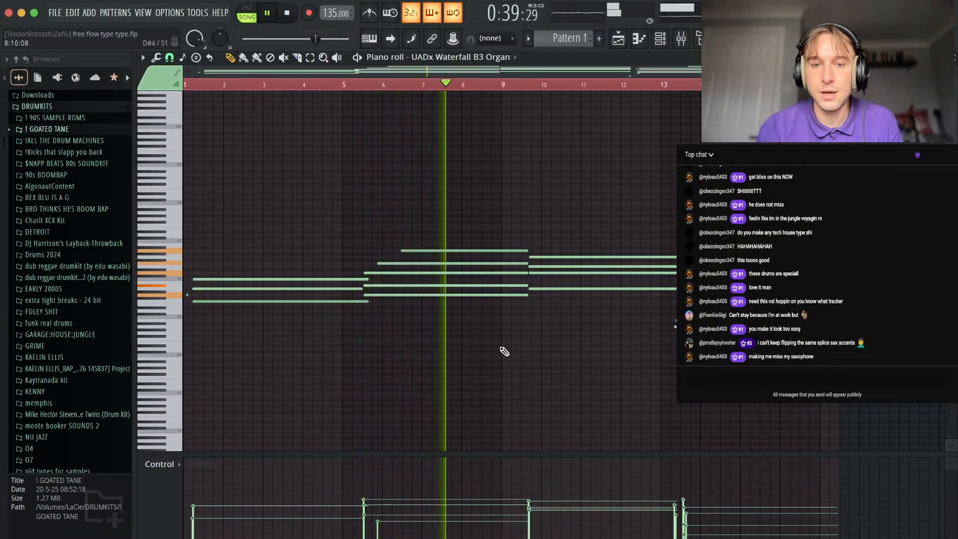
scroll(509, 340, right, 2)
scroll(519, 313, up, 3)
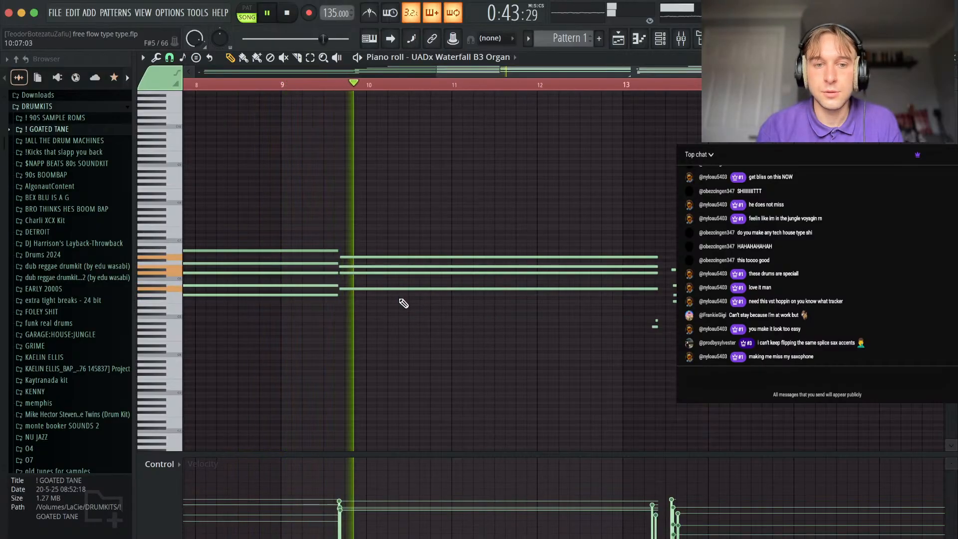
scroll(402, 302, down, 3)
scroll(450, 315, down, 3)
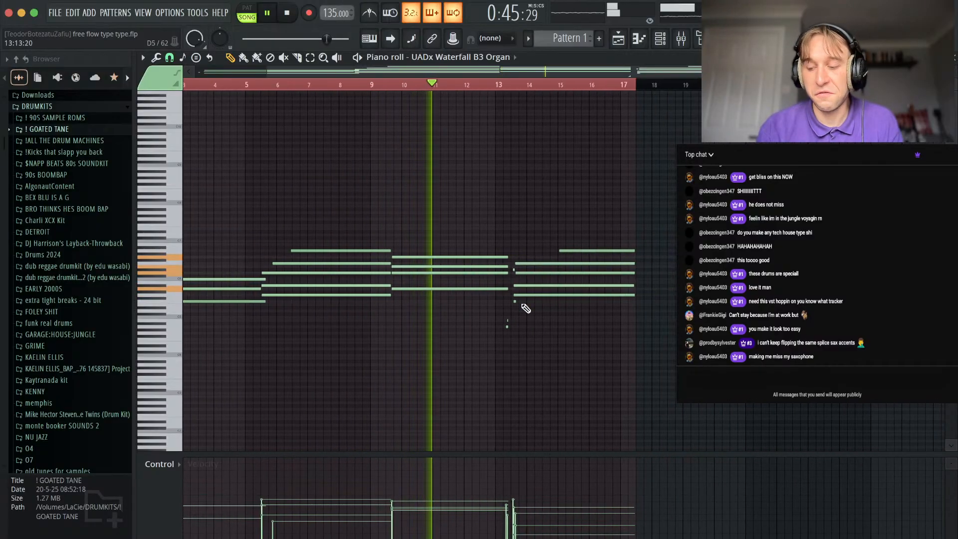
scroll(457, 273, up, 2)
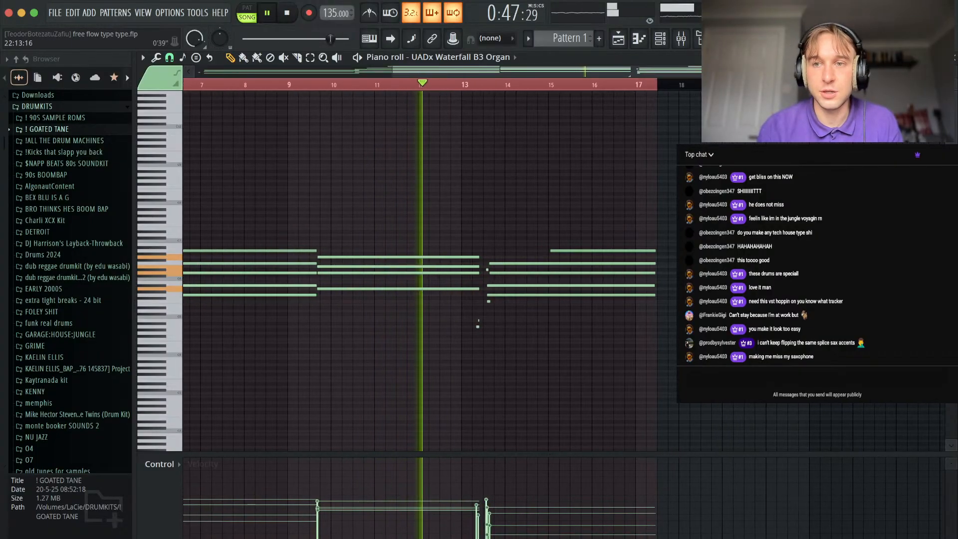
scroll(538, 332, up, 4)
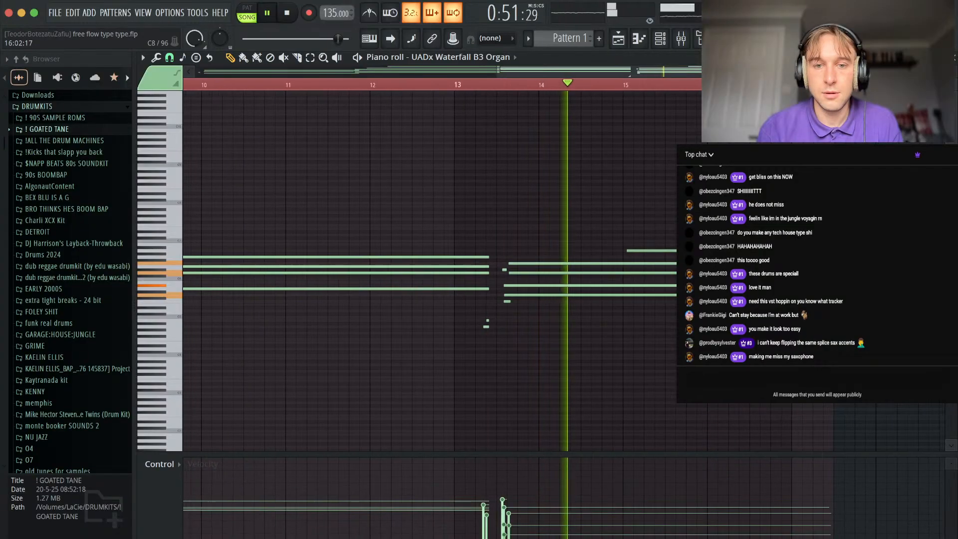
scroll(579, 314, down, 4)
scroll(680, 254, down, 2)
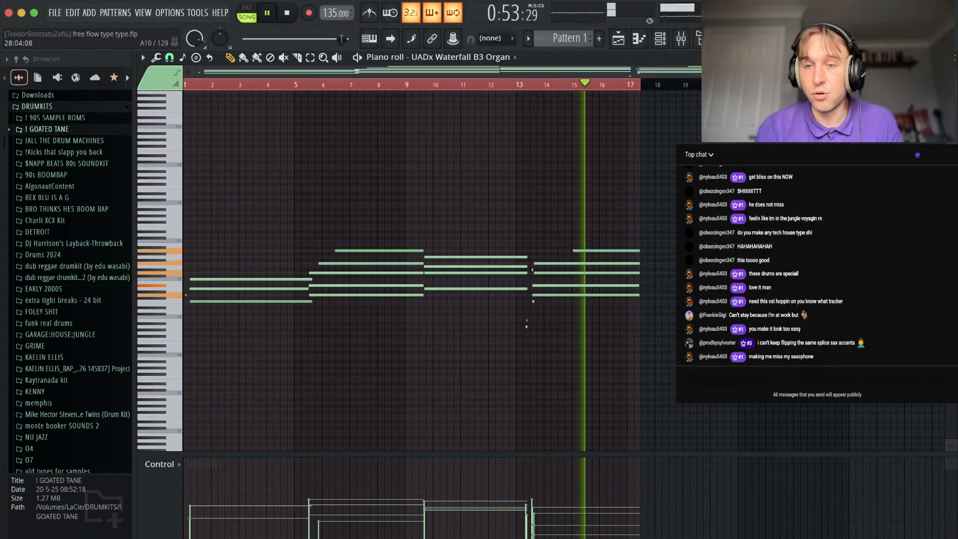
click(956, 59)
key(space)
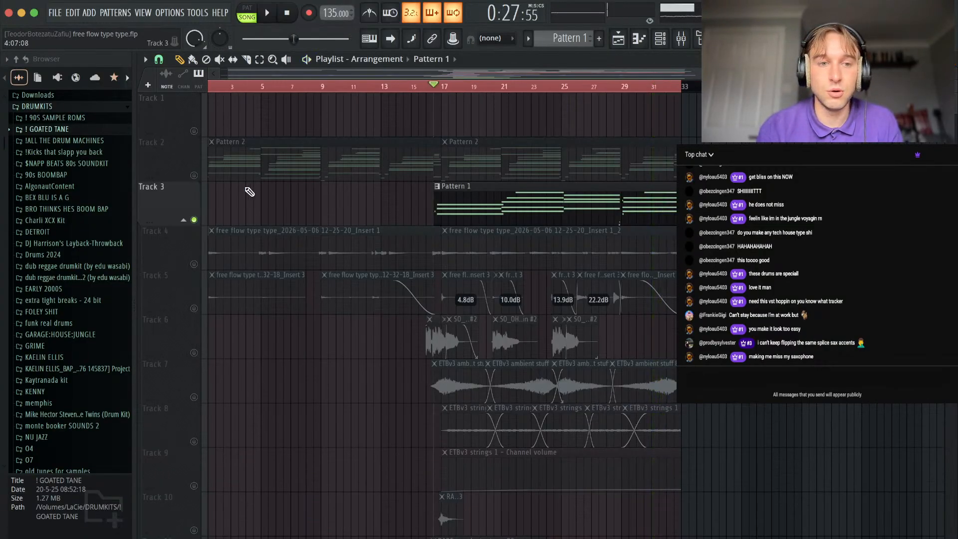
Play the organ with Track 2 unmuted and bring in Tracks 4, 6, 7, 8 and 9 during playback.
click(194, 175)
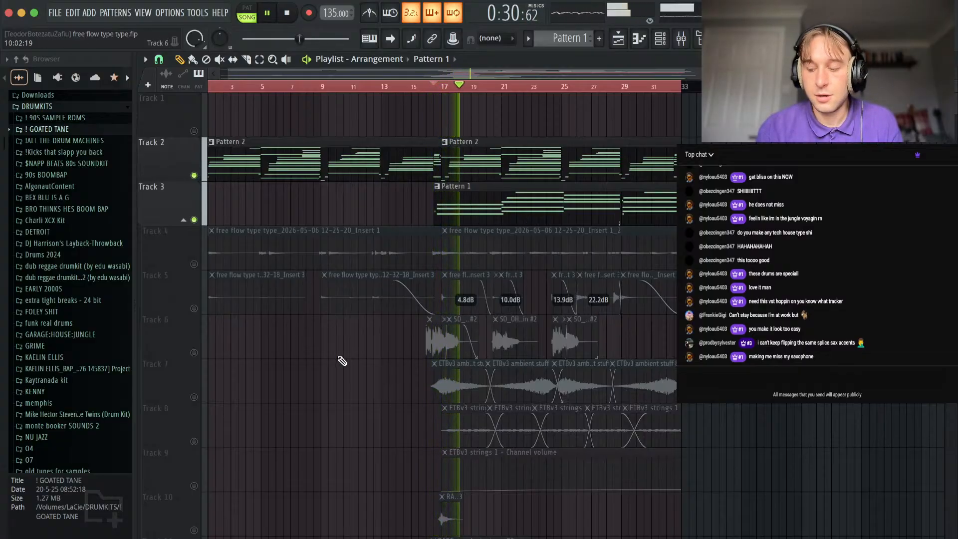
scroll(229, 264, down, 2)
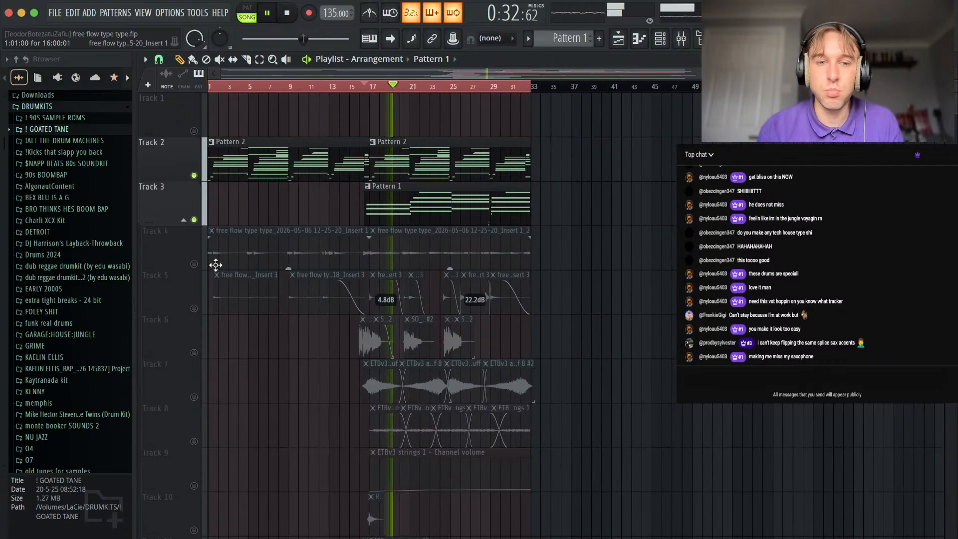
click(194, 264)
click(194, 353)
click(194, 397)
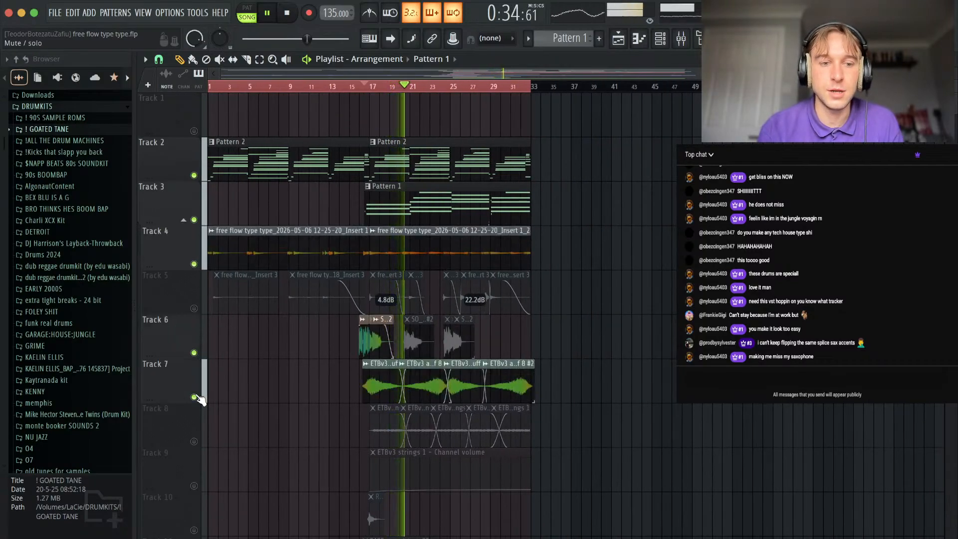
click(194, 441)
click(194, 486)
Unmute Tracks 10 through 18 one after another while the arrangement plays.
scroll(200, 447, down, 6)
click(194, 264)
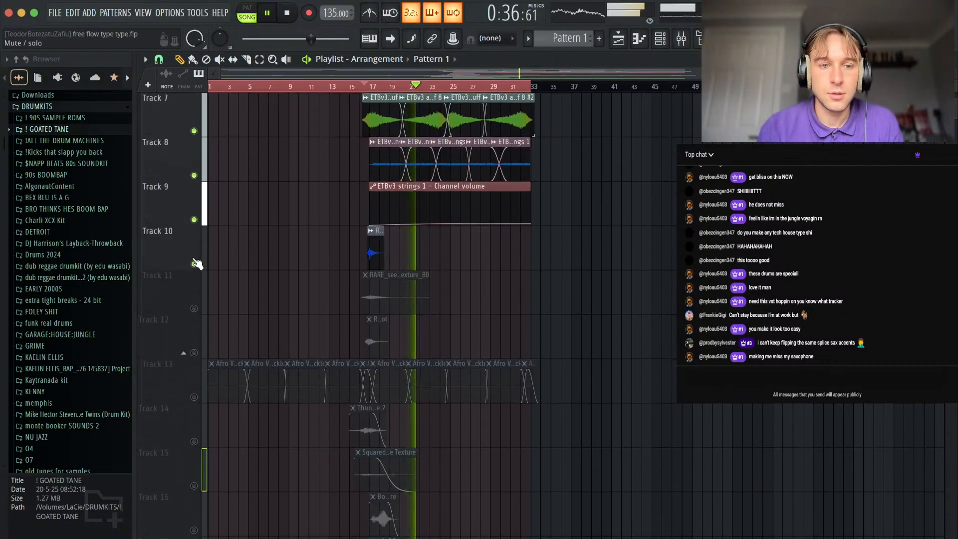
click(194, 308)
click(194, 353)
click(194, 397)
click(194, 441)
click(194, 485)
scroll(202, 487, down, 2)
scroll(203, 487, down, 4)
click(194, 264)
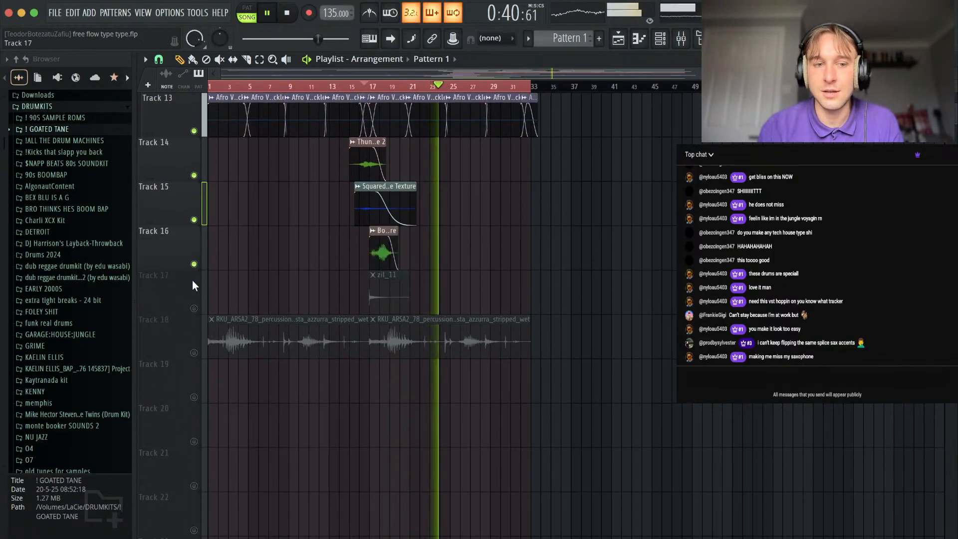
click(194, 308)
click(194, 353)
Examine the arranged layers on the upper tracks along the timeline while the rebuilt mix plays through.
scroll(599, 458, up, 9)
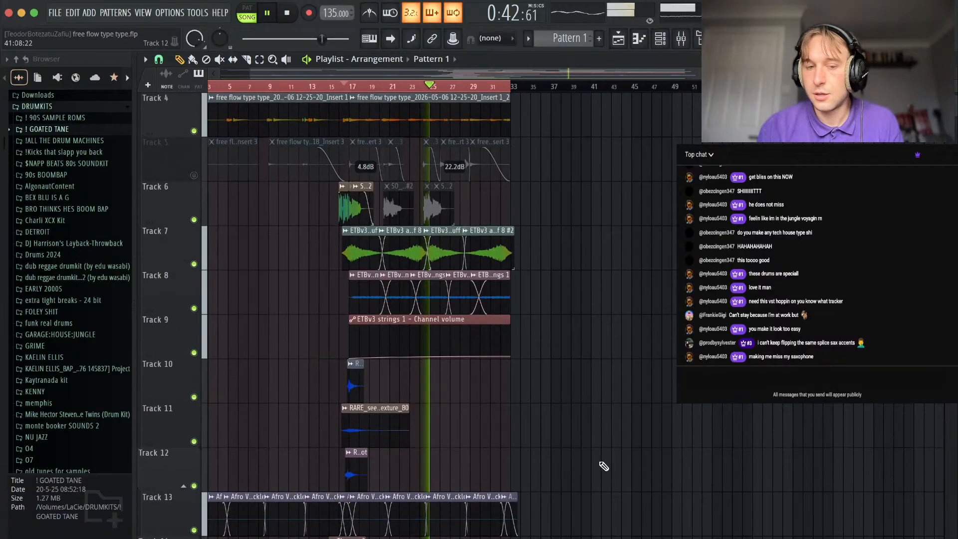
scroll(538, 387, up, 3)
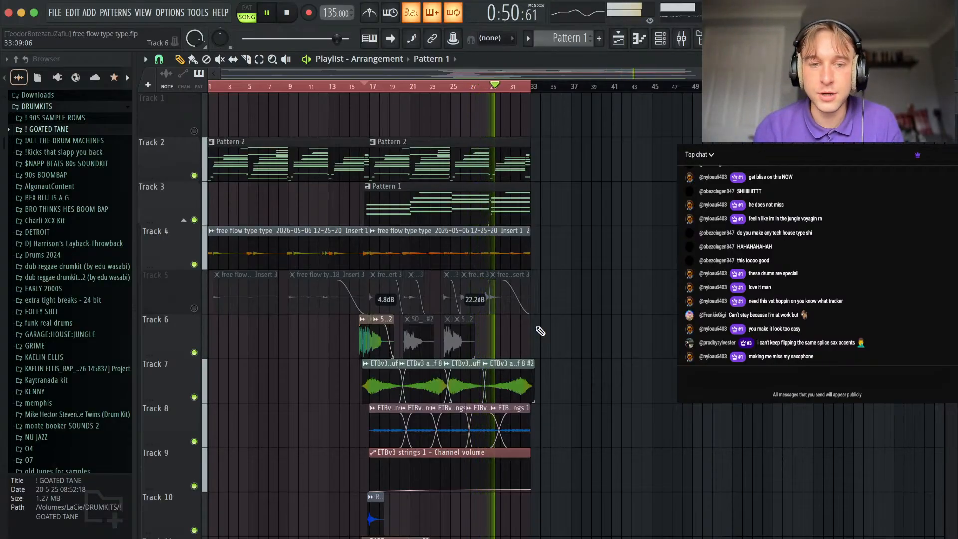
scroll(532, 239, up, 6)
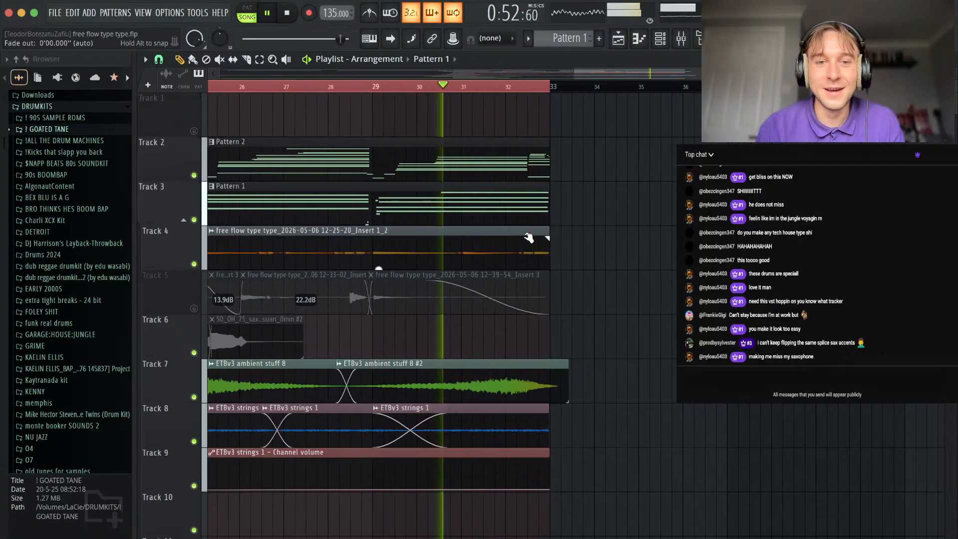
scroll(528, 239, left, 4)
scroll(525, 241, down, 1)
scroll(525, 242, down, 3)
scroll(444, 280, left, 5)
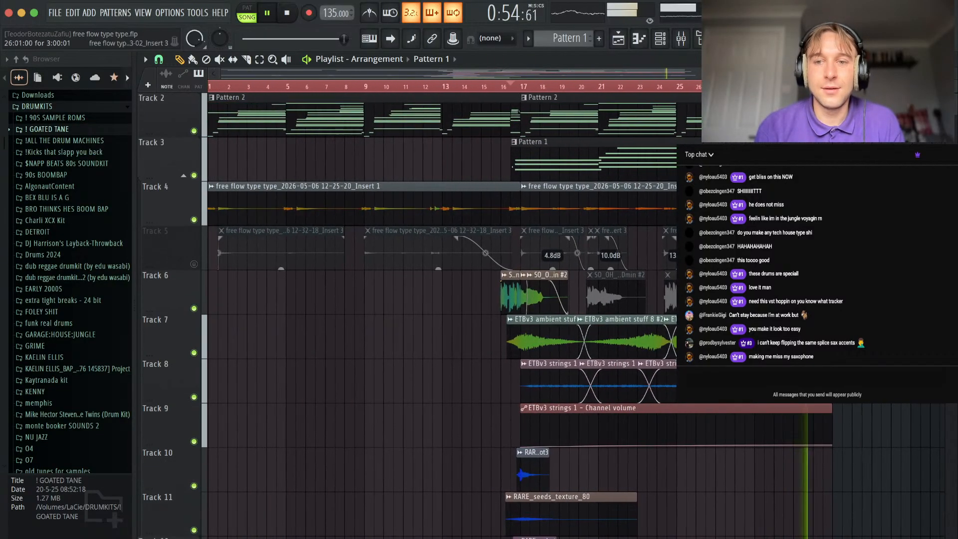
scroll(445, 281, down, 1)
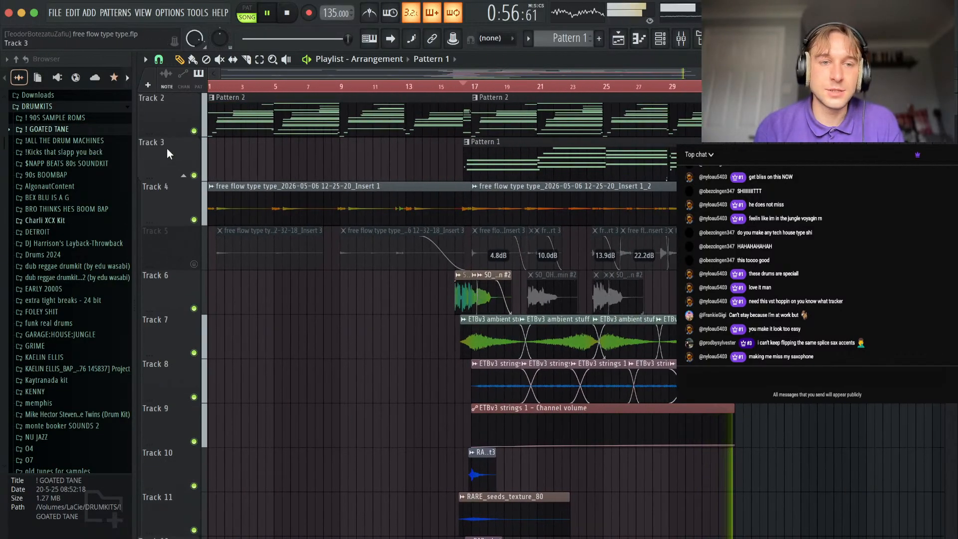
scroll(248, 312, up, 3)
scroll(249, 312, down, 1)
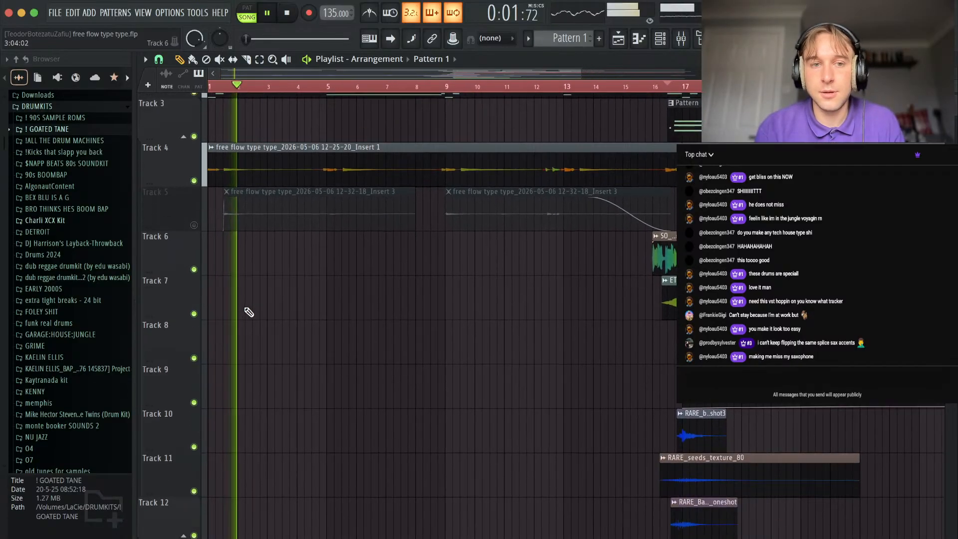
scroll(267, 345, down, 3)
scroll(267, 342, up, 2)
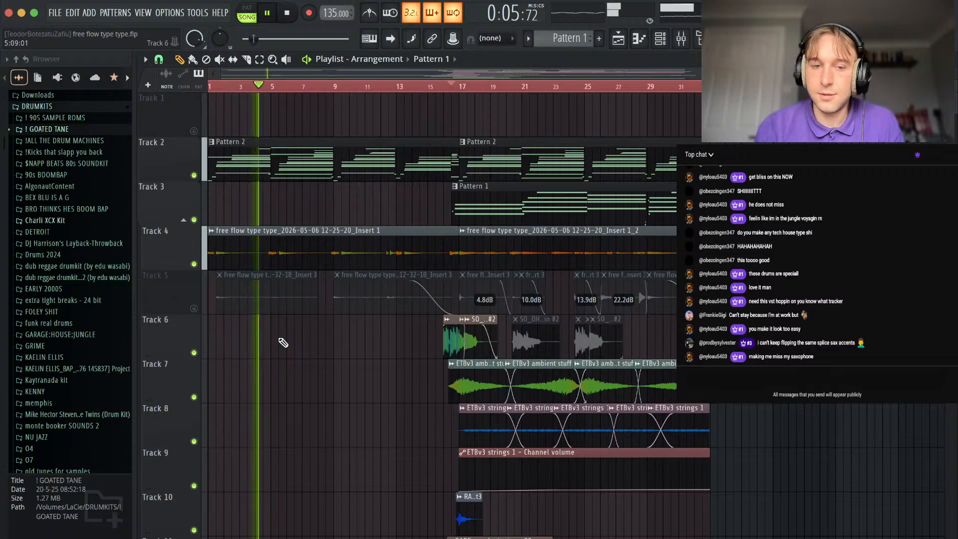
Audition the mix from about bar 17, restart it from the beginning, and stop playback.
scroll(281, 343, down, 5)
key(space)
scroll(267, 451, down, 8)
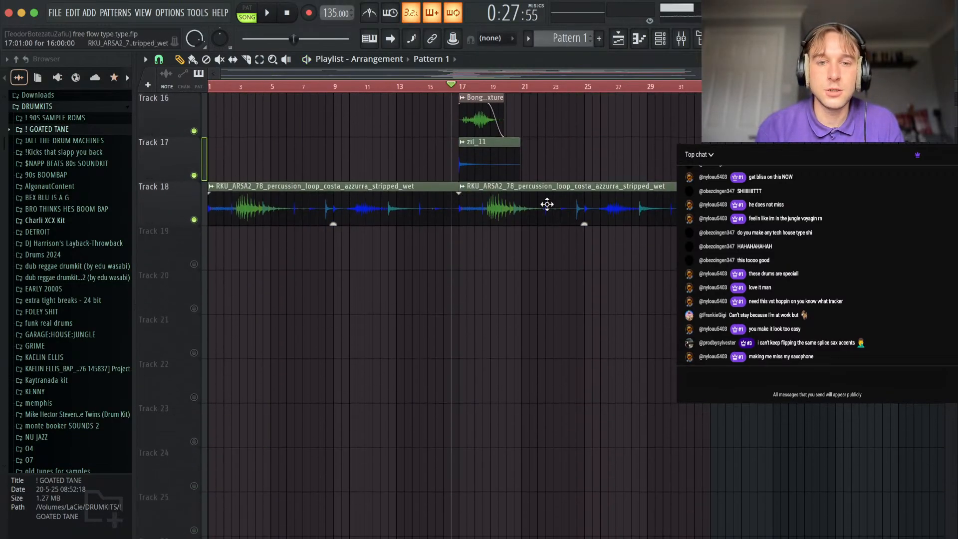
key(space)
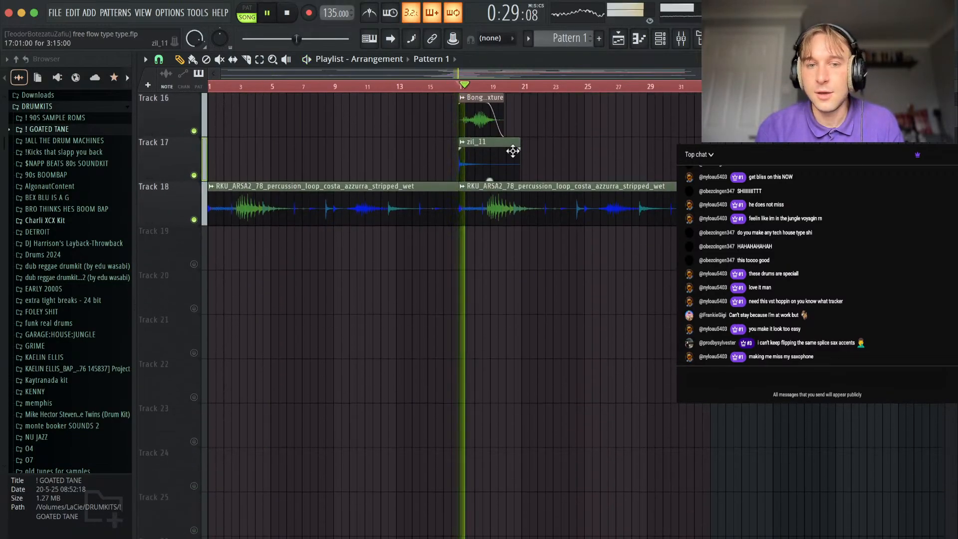
key(space)
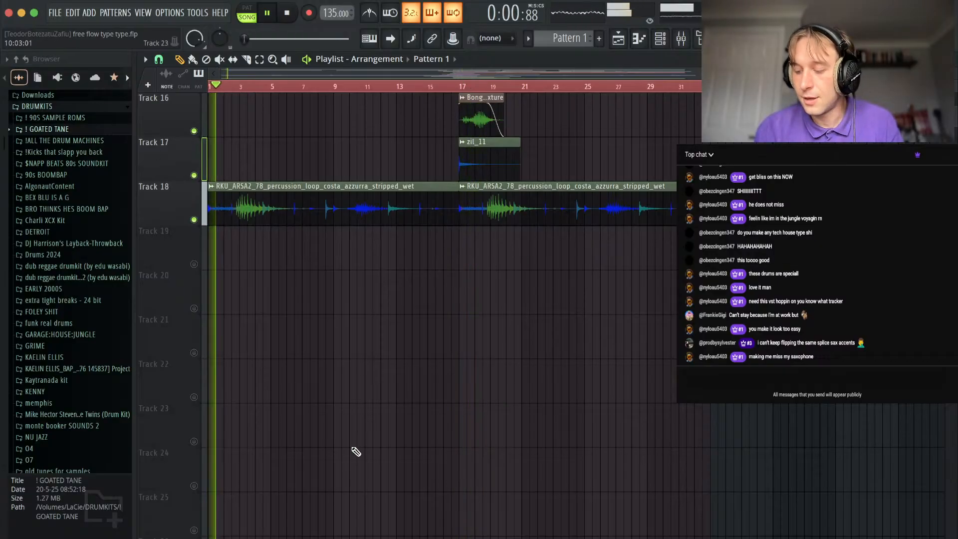
key(space)
Solo Track 5 with the recorded Insert 3 clips and bring the start of the arrangement into view.
scroll(356, 452, up, 3)
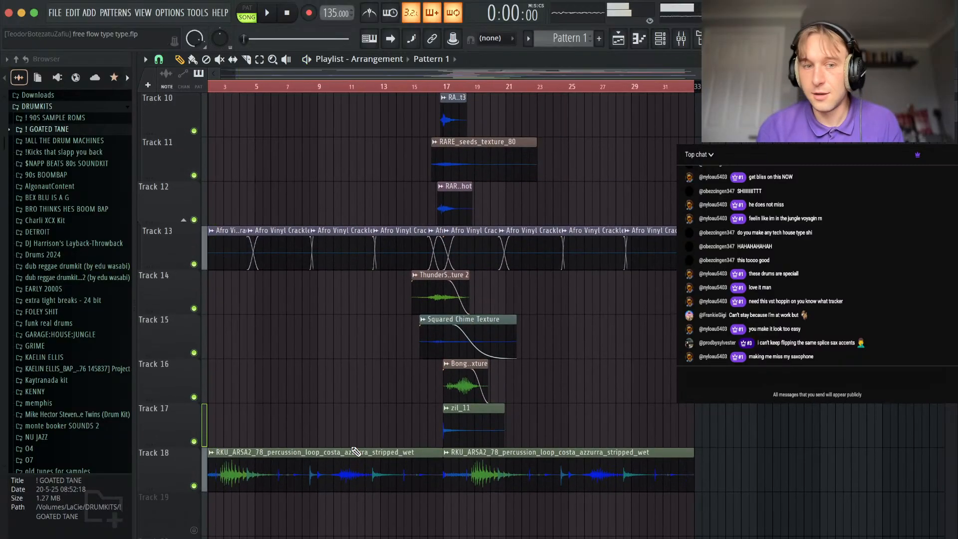
scroll(303, 398, up, 4)
right_click(195, 263)
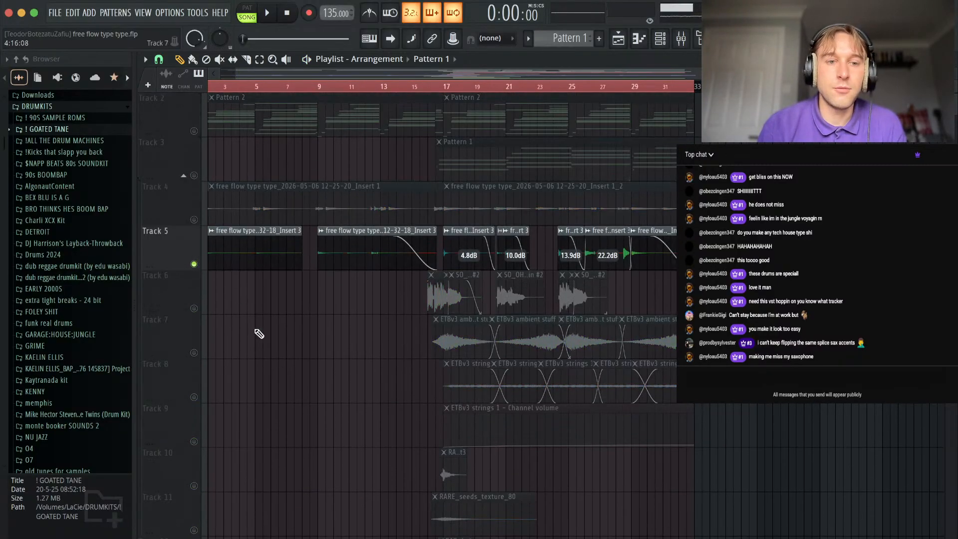
scroll(257, 331, up, 3)
scroll(257, 337, left, 2)
scroll(257, 337, up, 1)
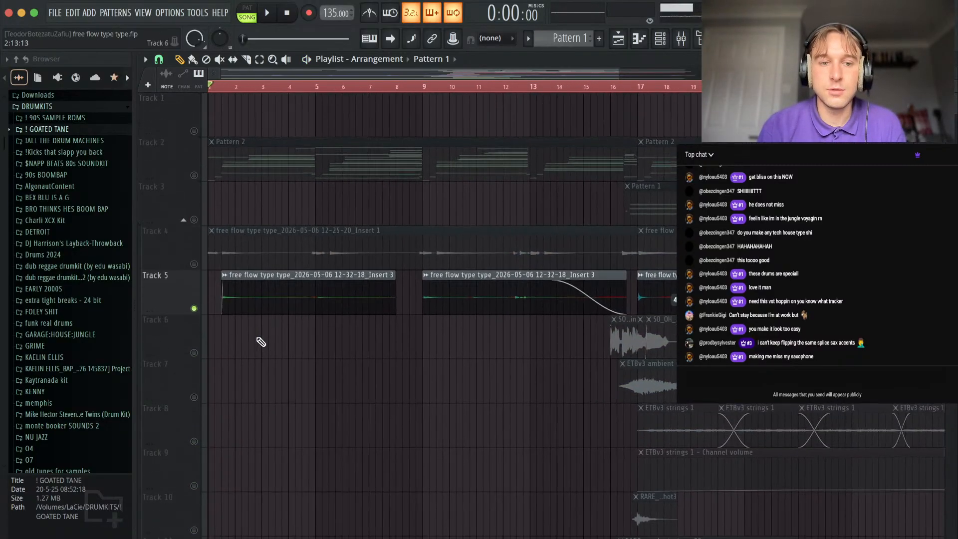
Examine the AmpliTube 5 '65 Clean 1 chain with Swell and Analog Delay on mixer Insert 3, then close the plugin and mixer.
click(683, 41)
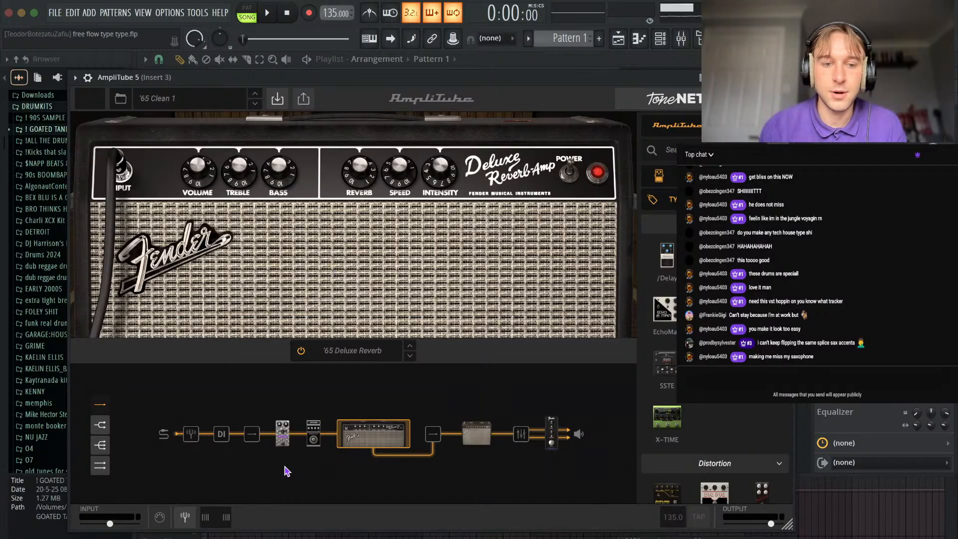
click(282, 434)
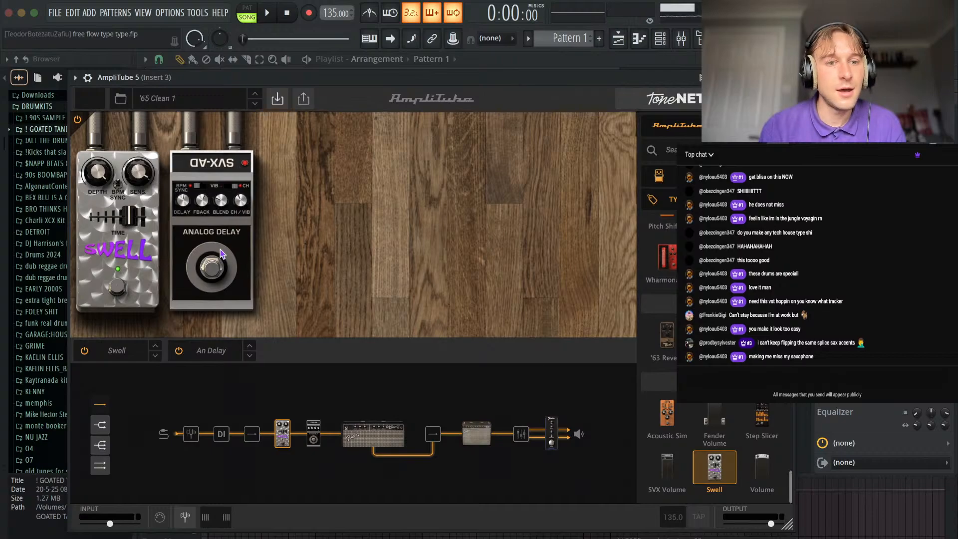
click(788, 78)
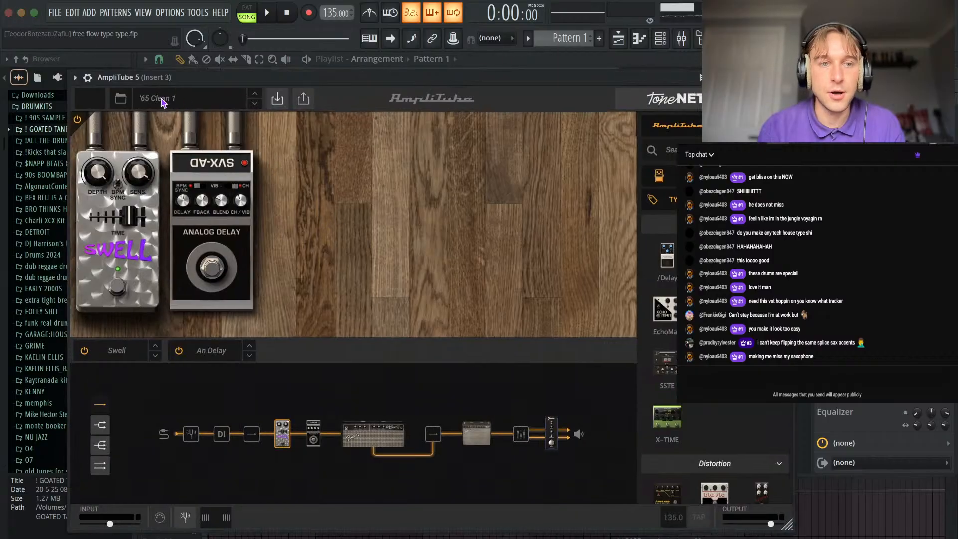
click(788, 77)
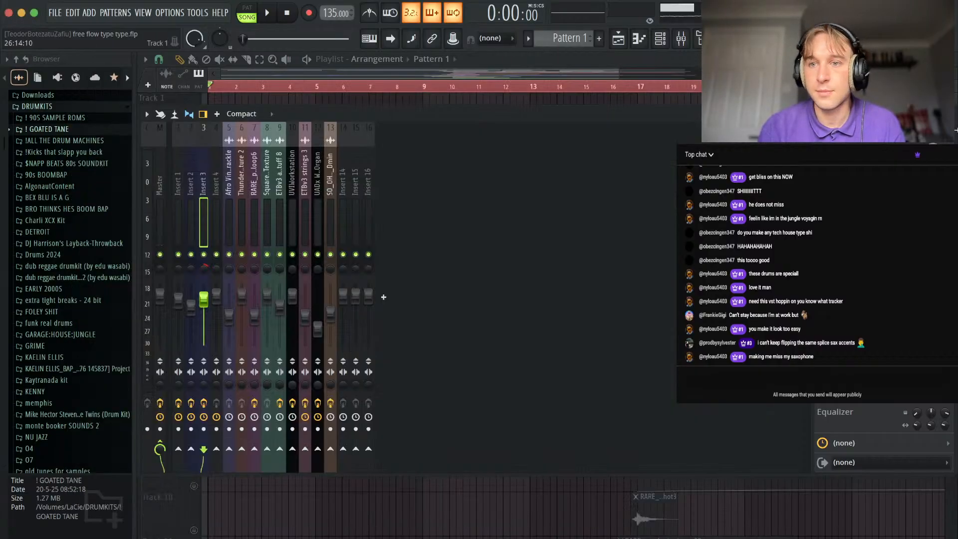
key(F9)
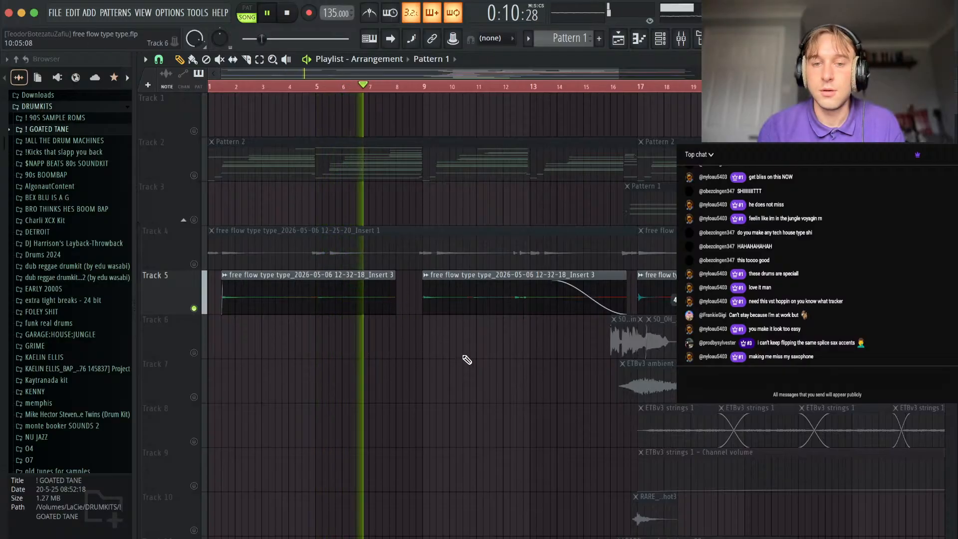
Split the second Track 5 clip just after bar 12, fade out the end of the first part, and replay it.
scroll(469, 349, down, 2)
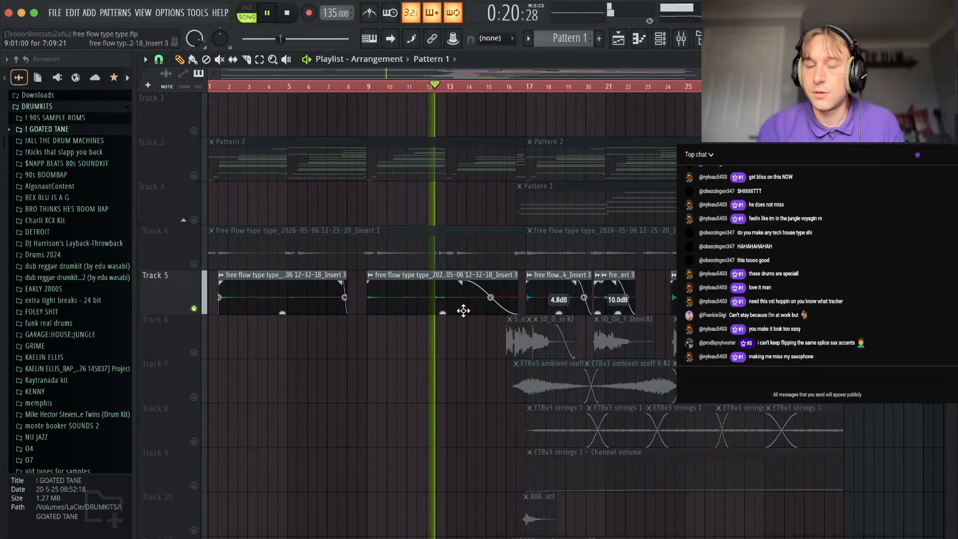
scroll(447, 327, up, 4)
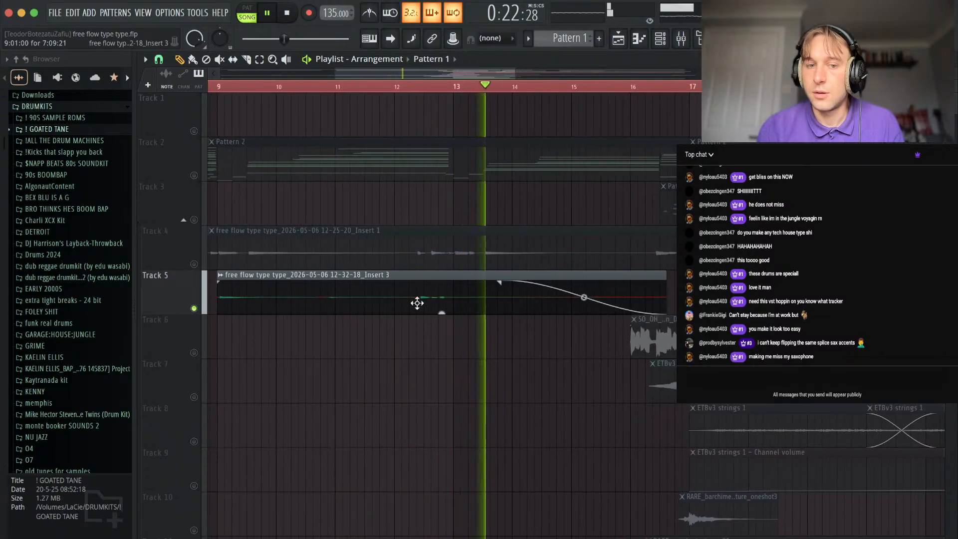
scroll(417, 303, up, 2)
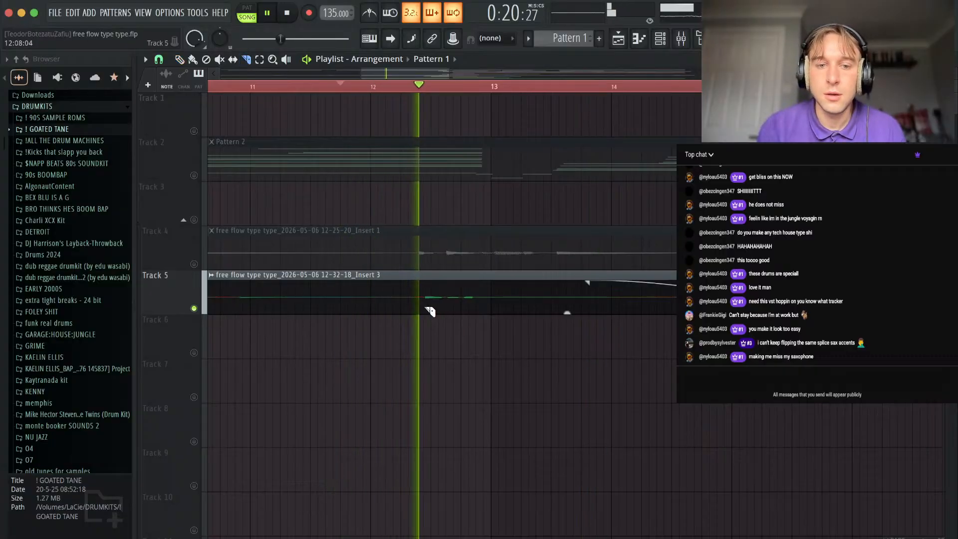
key(space)
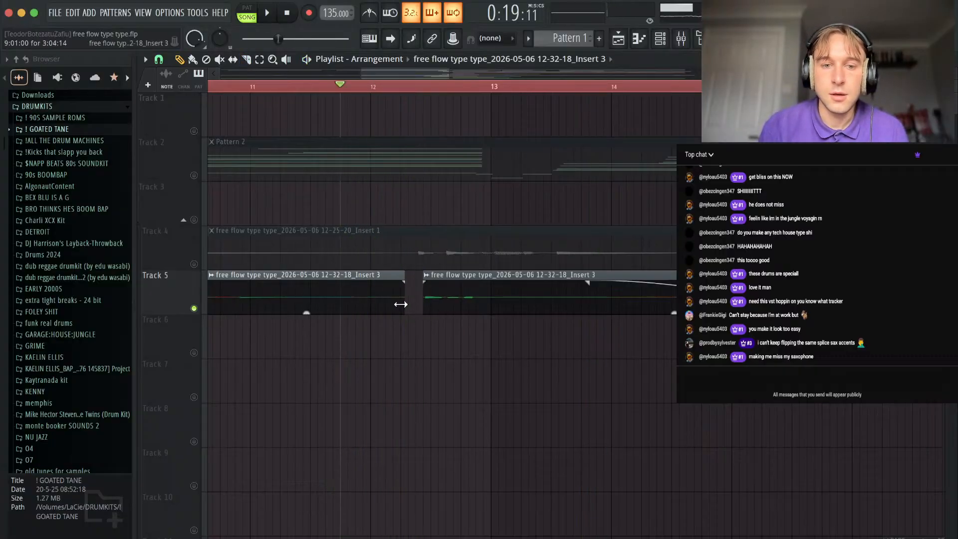
drag(400, 285, 387, 287)
key(space)
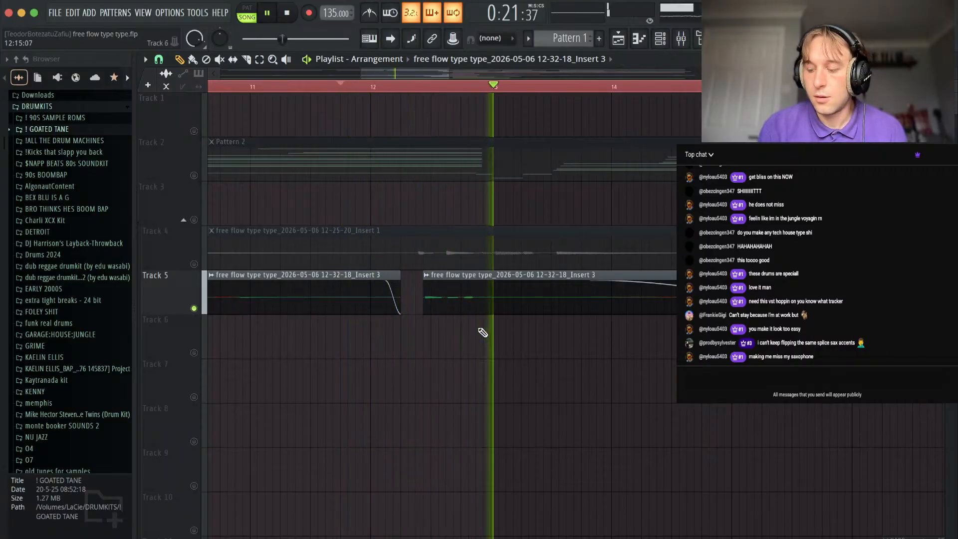
Add a short fade-in to the start of the Track 5 clip at bar 17 during playback.
scroll(518, 363, down, 6)
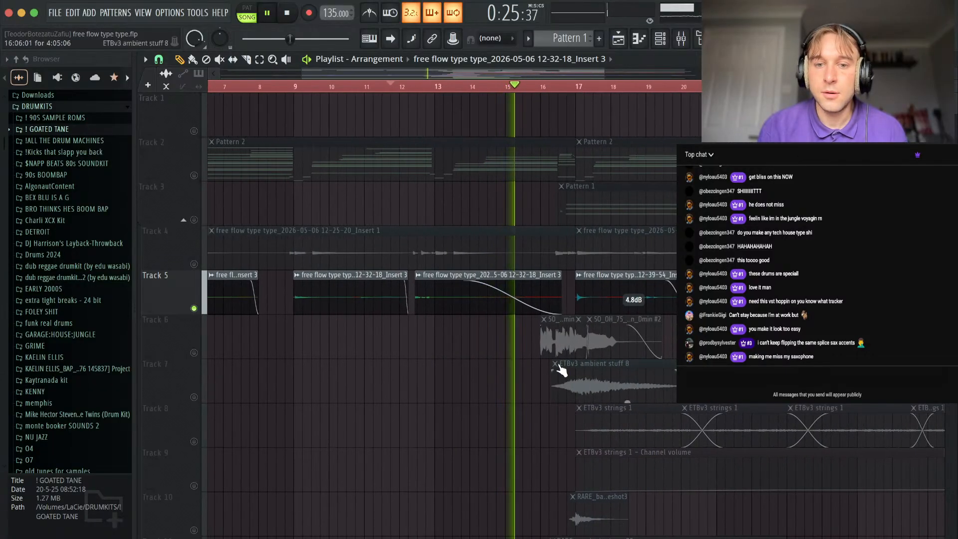
scroll(561, 369, up, 4)
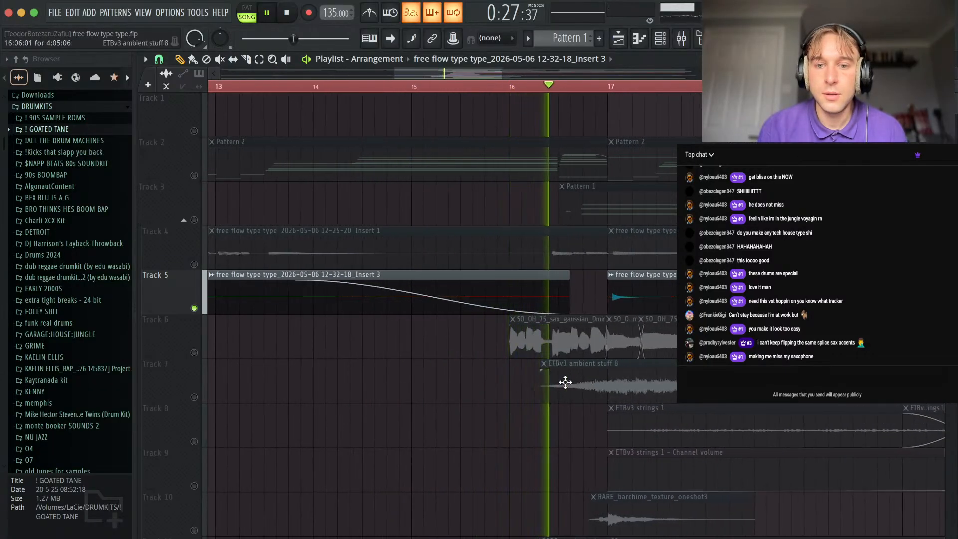
scroll(629, 372, up, 1)
scroll(652, 368, right, 3)
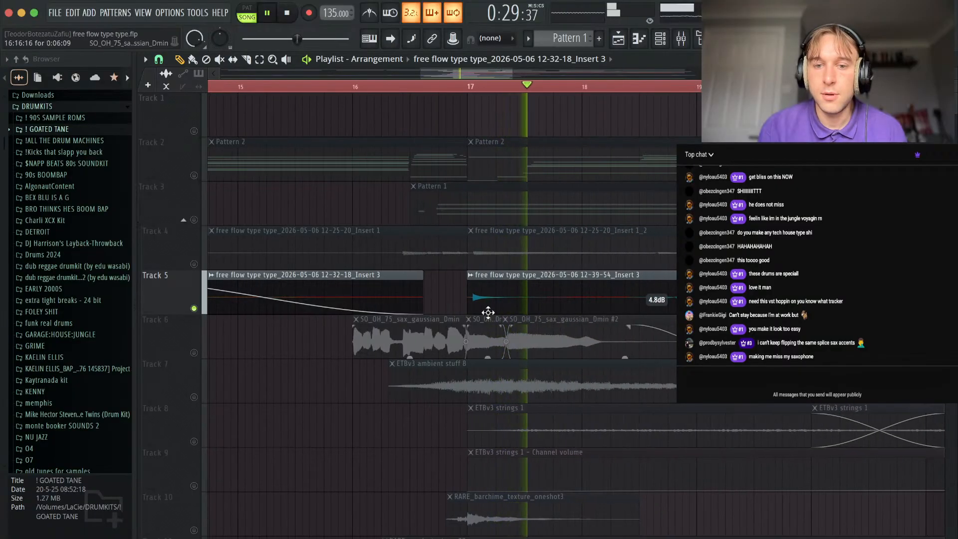
drag(468, 281, 472, 281)
scroll(505, 323, down, 3)
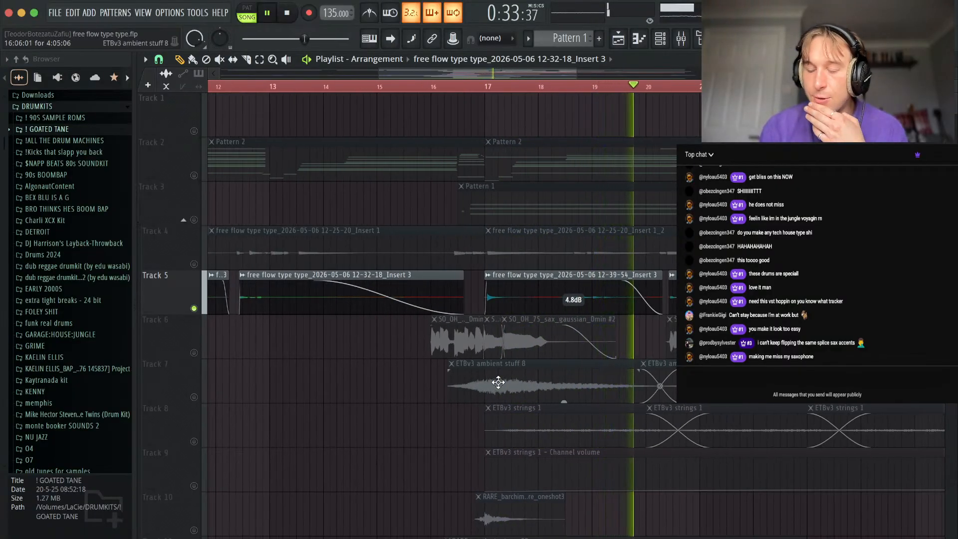
Check the Track 5 clips around bars 18 to 21, then replay the track from about bar 17.
scroll(499, 382, up, 4)
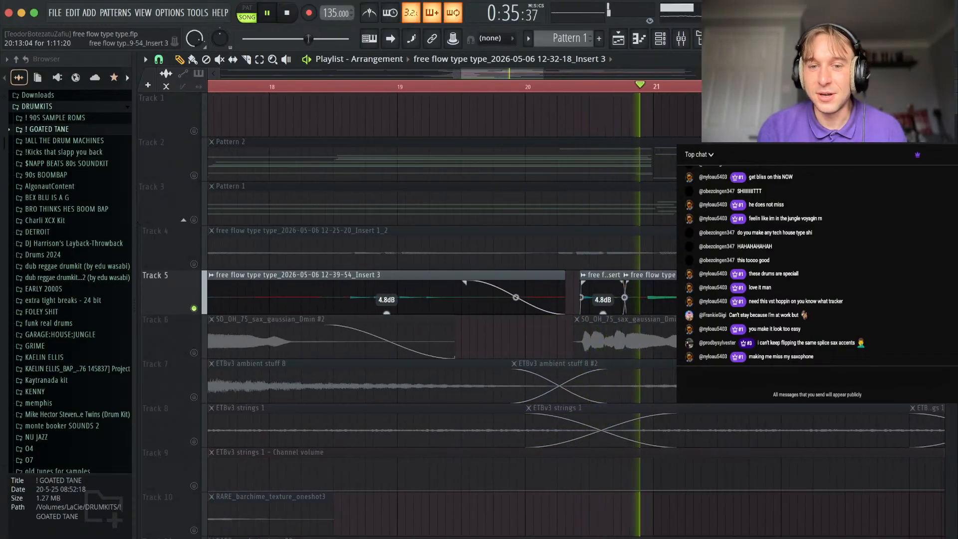
scroll(545, 167, down, 5)
scroll(631, 350, down, 3)
key(space)
click(539, 87)
key(space)
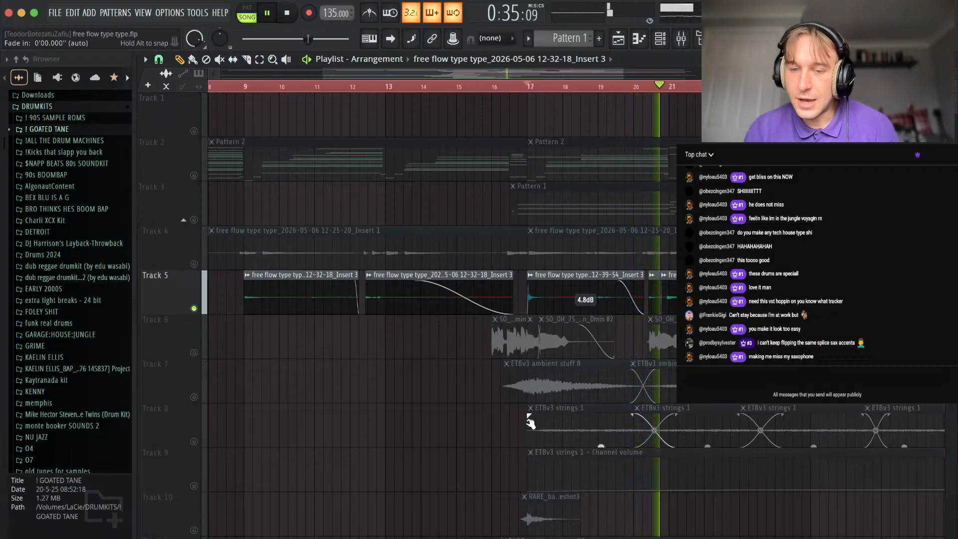
Examine the soloed Track 5 clips and their fades from about bar 17 to bar 28 during playback.
key(Page_Up)
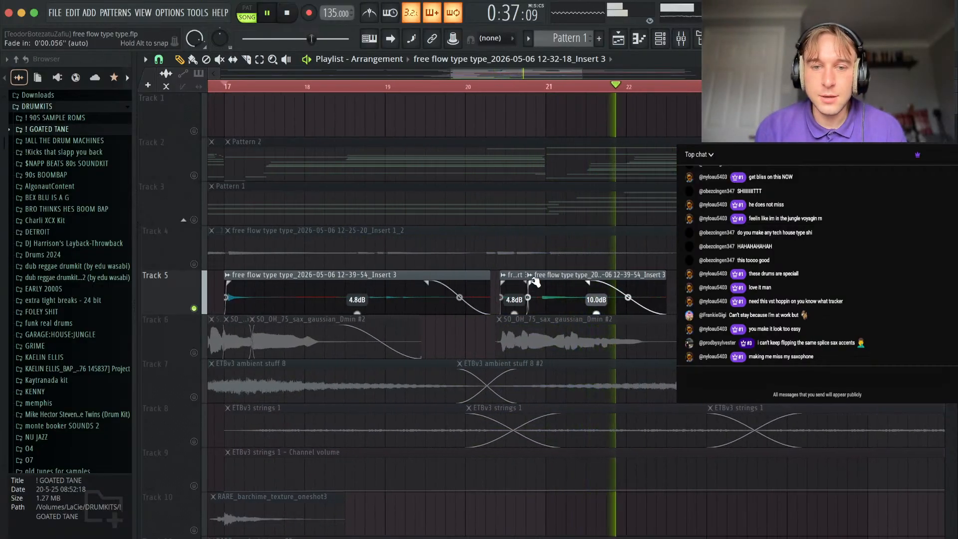
scroll(536, 281, down, 3)
drag(569, 313, 569, 304)
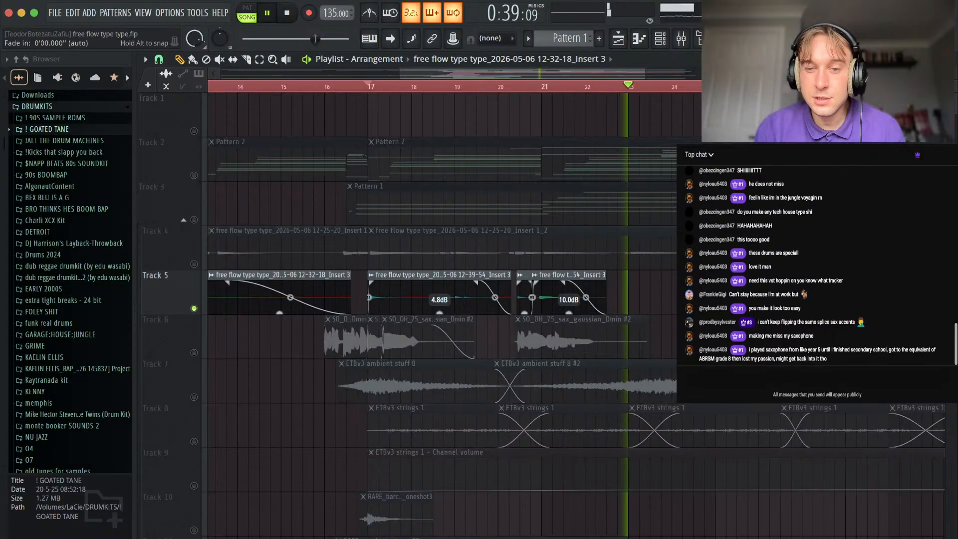
scroll(696, 340, down, 2)
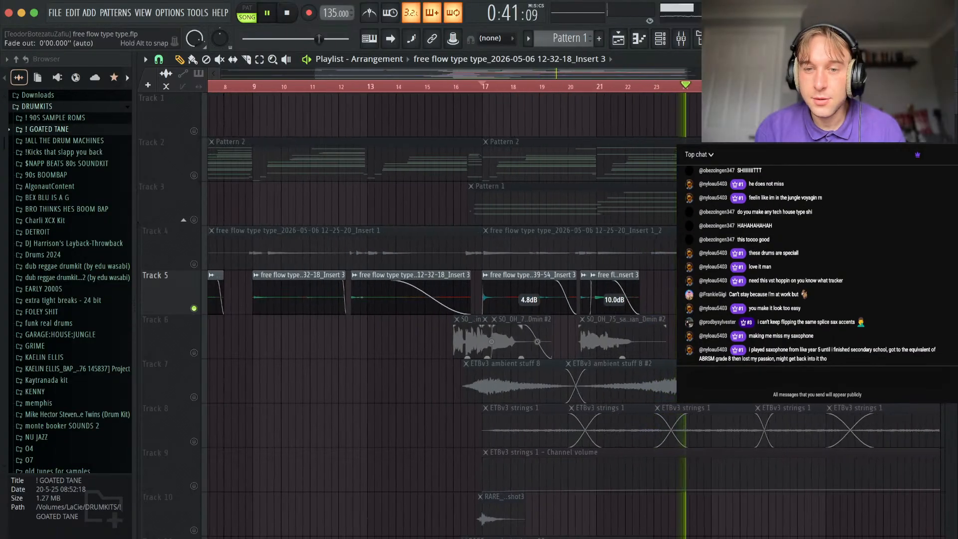
scroll(708, 305, up, 4)
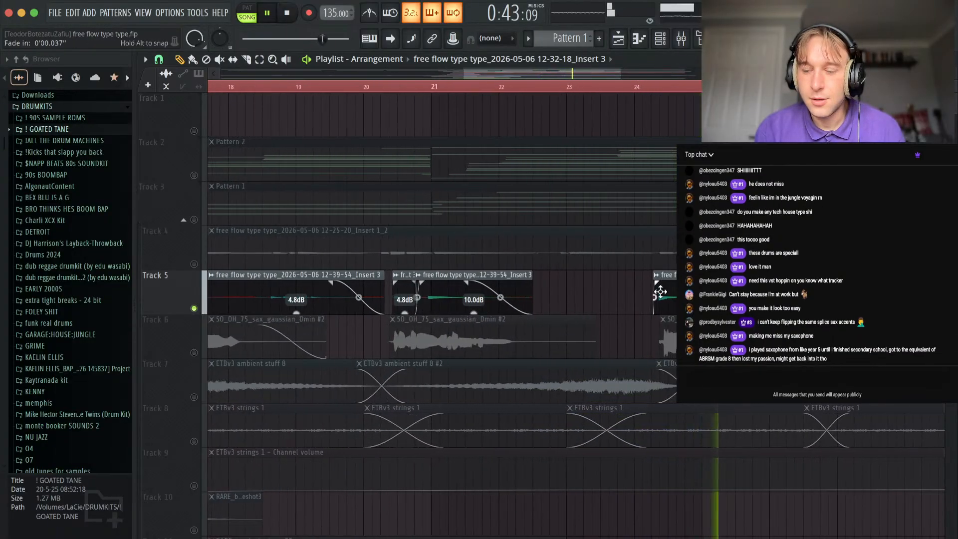
scroll(487, 339, down, 4)
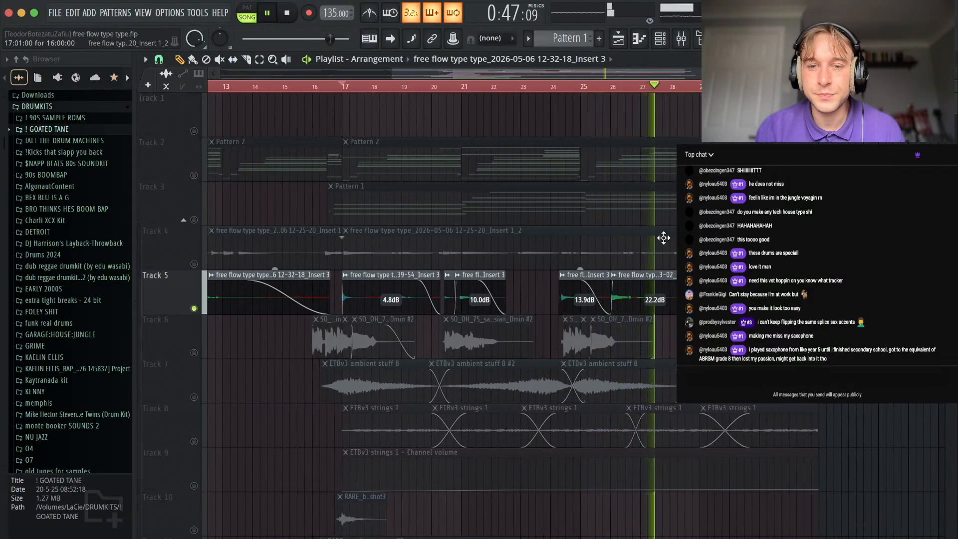
scroll(663, 240, up, 3)
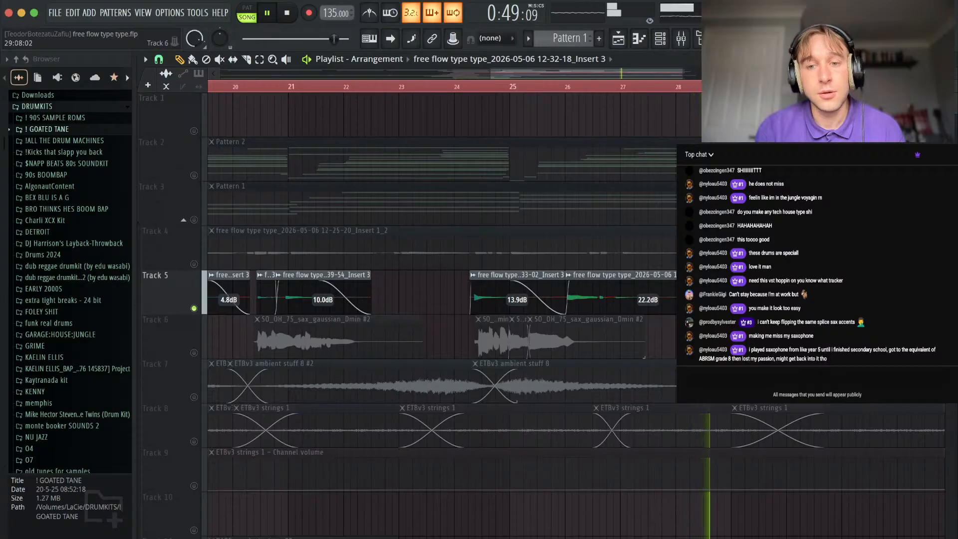
scroll(319, 251, down, 5)
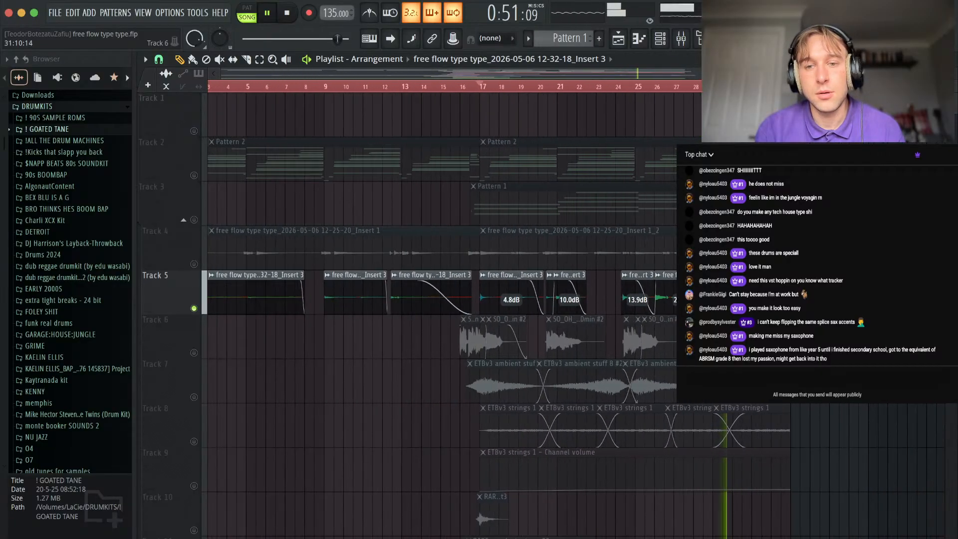
Stop playback and unsolo Track 5, then play the full arrangement from the start with the playlist tracks reduced in height.
key(space)
right_click(195, 264)
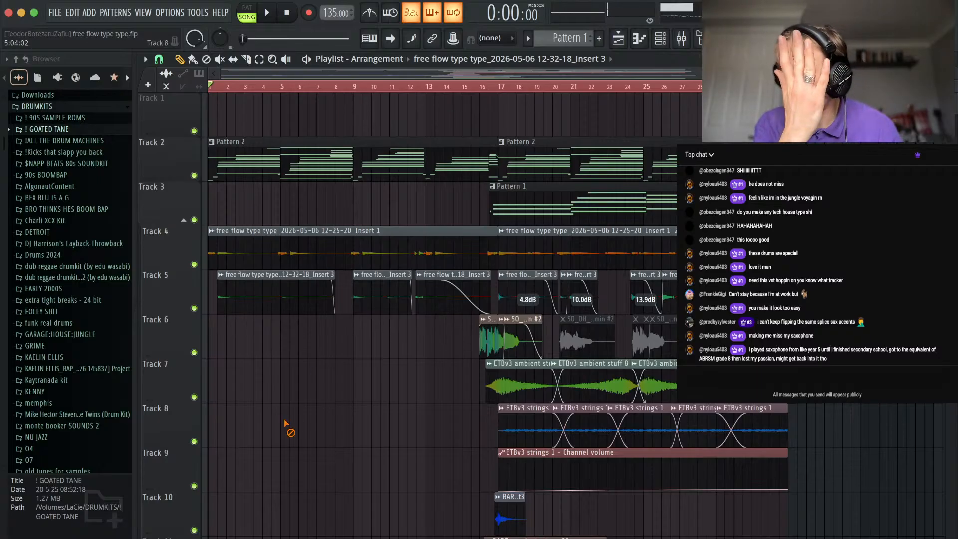
key(space)
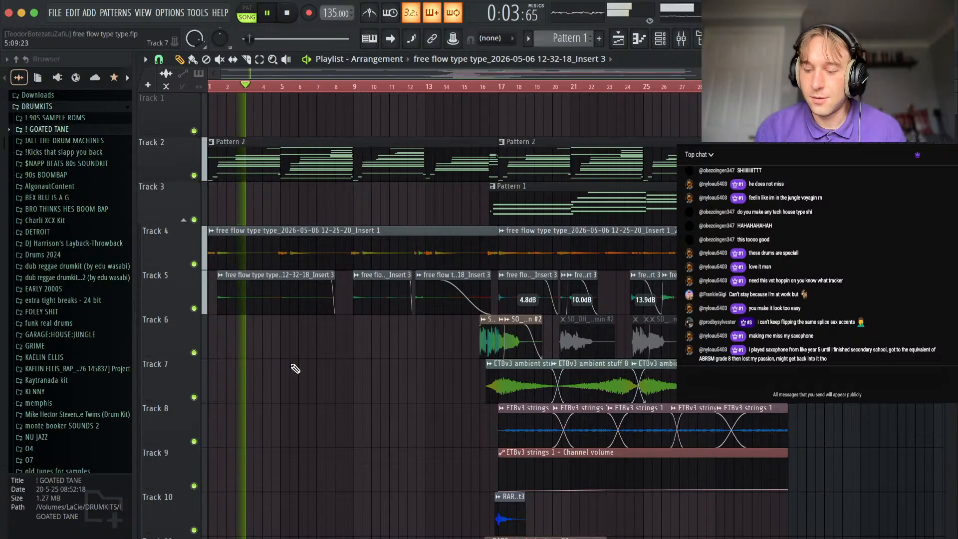
scroll(296, 369, down, 3)
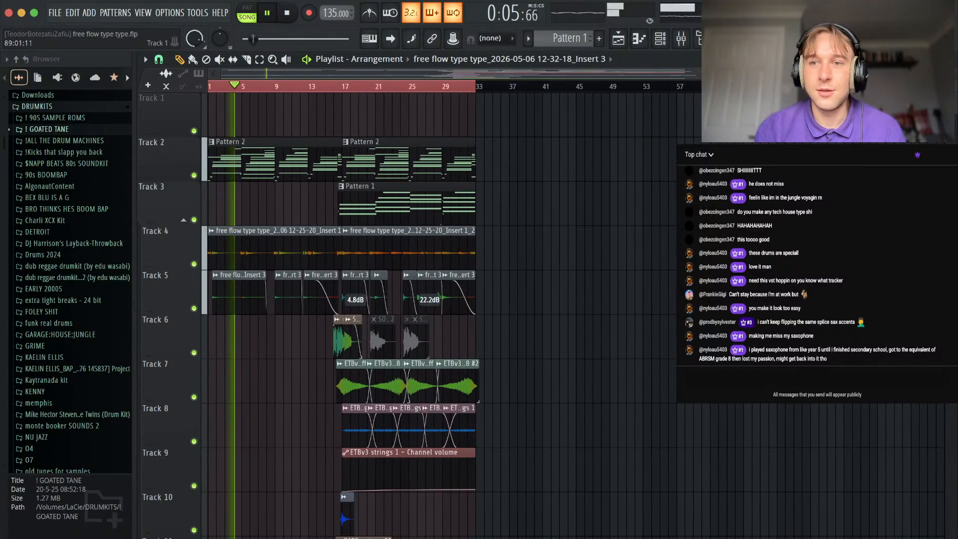
drag(951, 85, 951, 100)
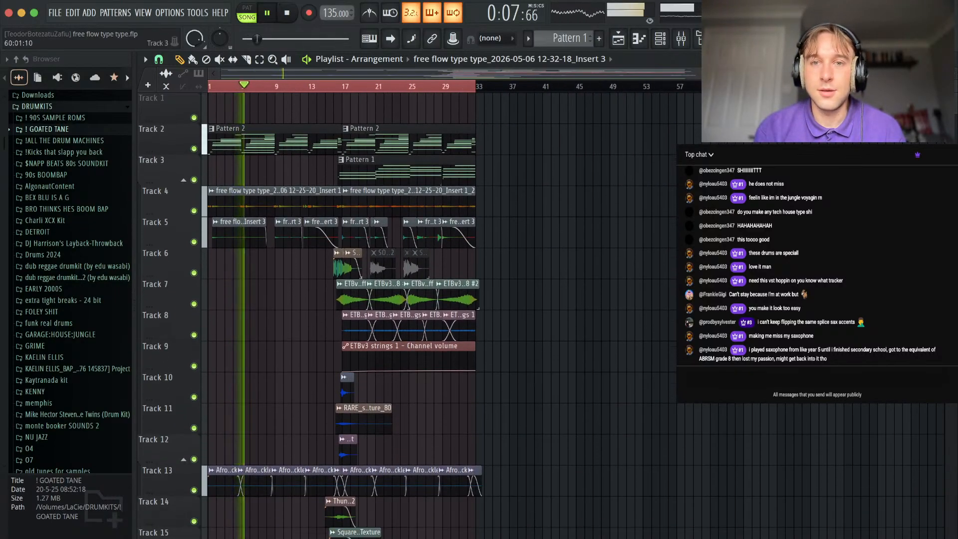
Examine the UADx SSL E Channel Strip and Fruity Parametric EQ 2 settings on mixer Insert 1 during playback.
key(F9)
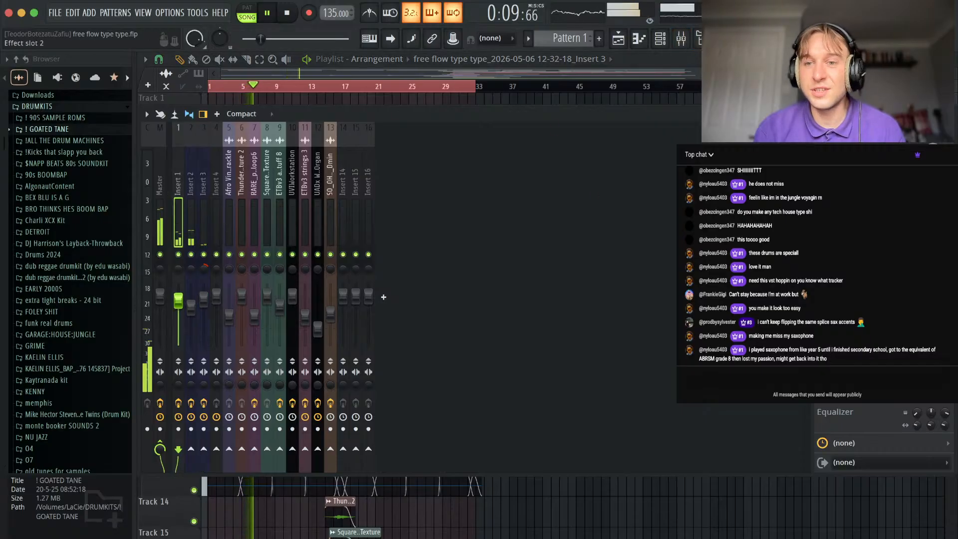
click(868, 175)
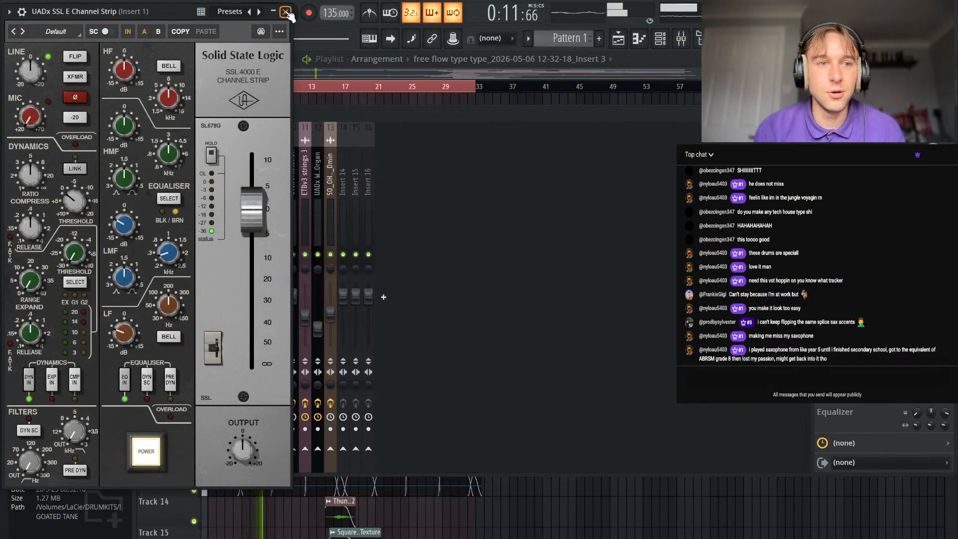
click(287, 12)
click(868, 195)
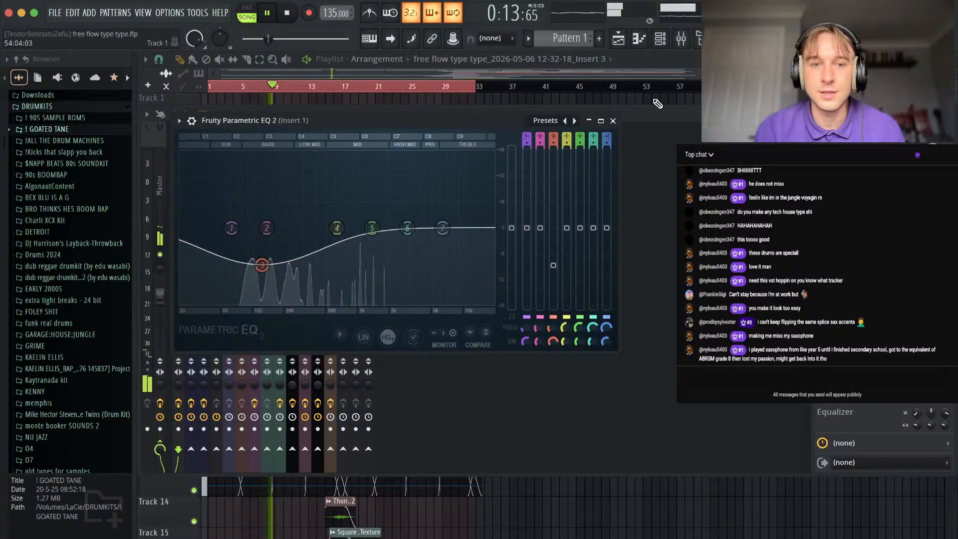
click(614, 121)
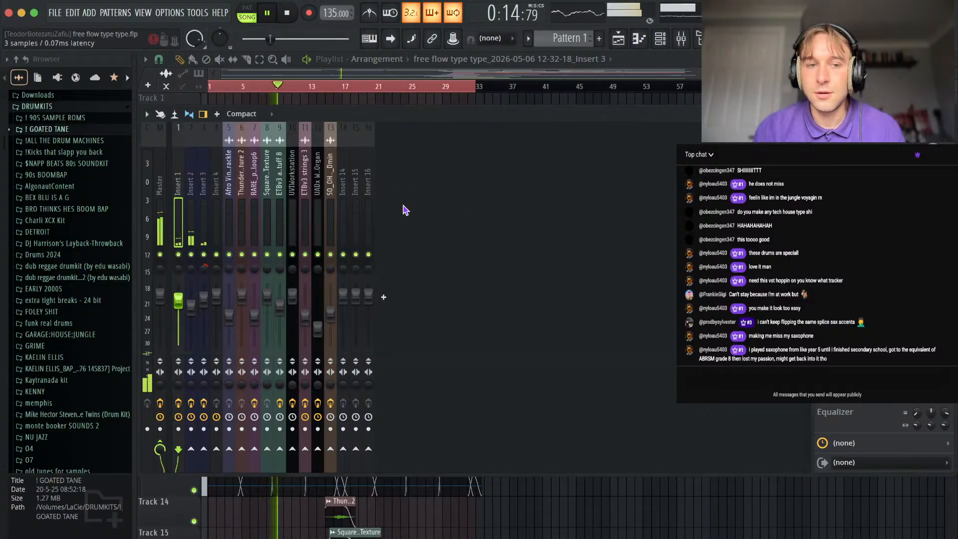
Examine the UADx LA-6176 Channel Strip on Insert 2, then check the vinyl crackle and sax mixer tracks.
click(608, 28)
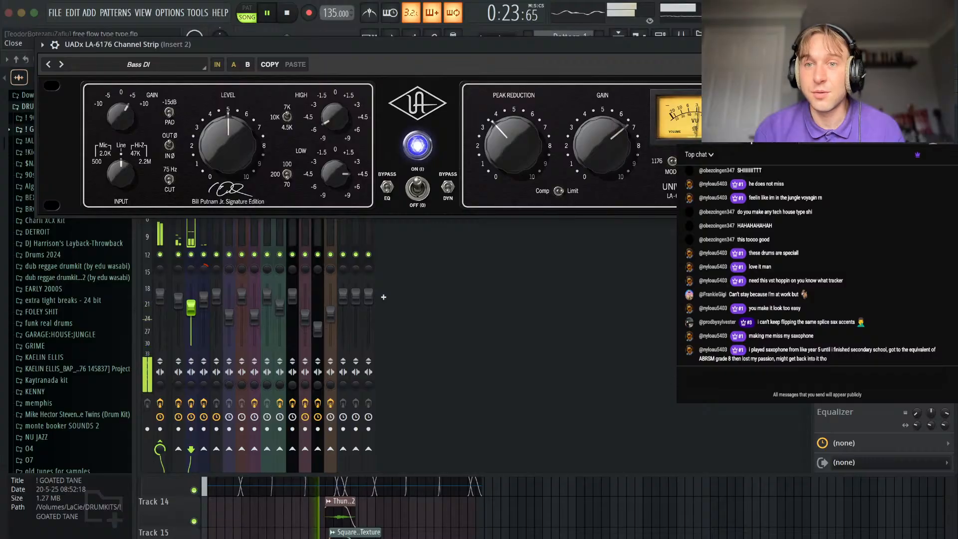
click(790, 44)
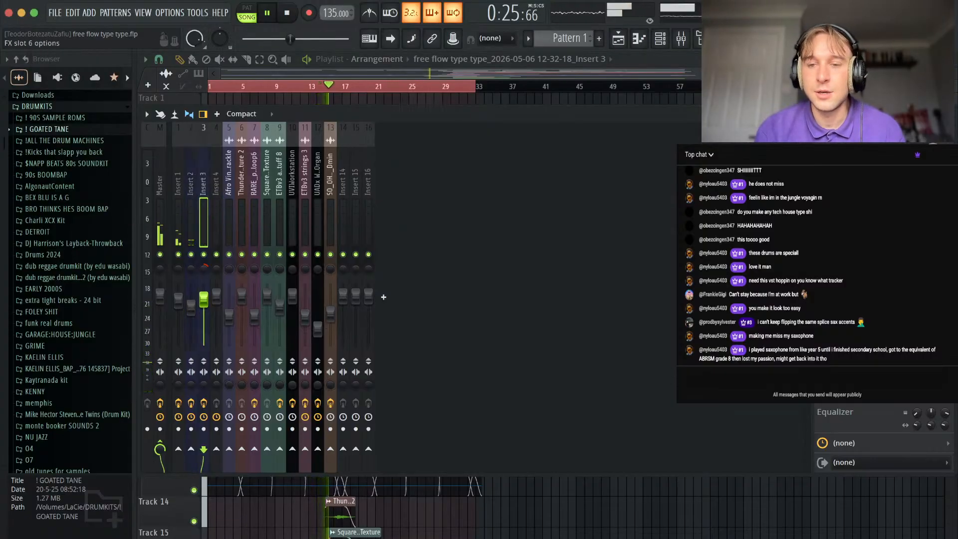
click(225, 219)
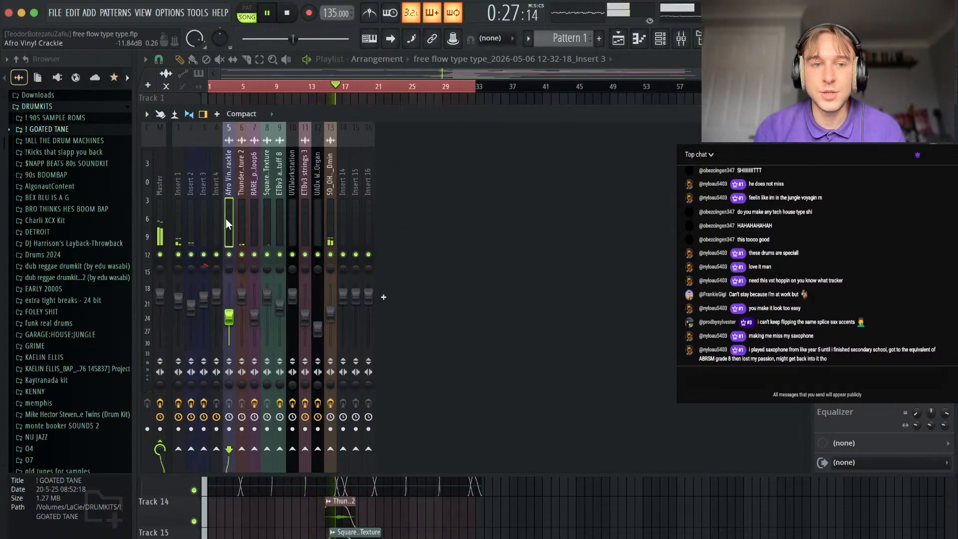
click(331, 218)
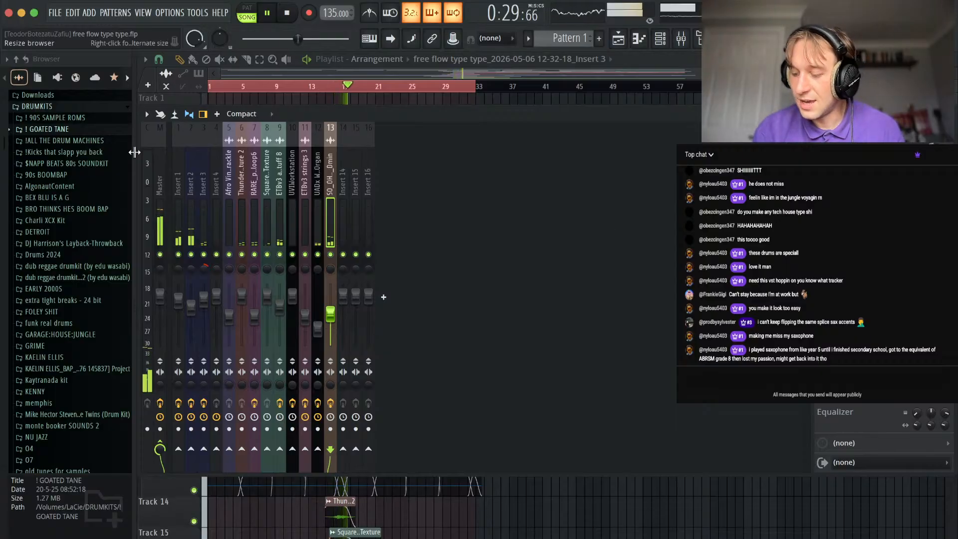
Examine the UADx Fairchild 670 Compressor and Ampex ATR-102 Master Tape on the Master track, closing each plugin.
click(156, 164)
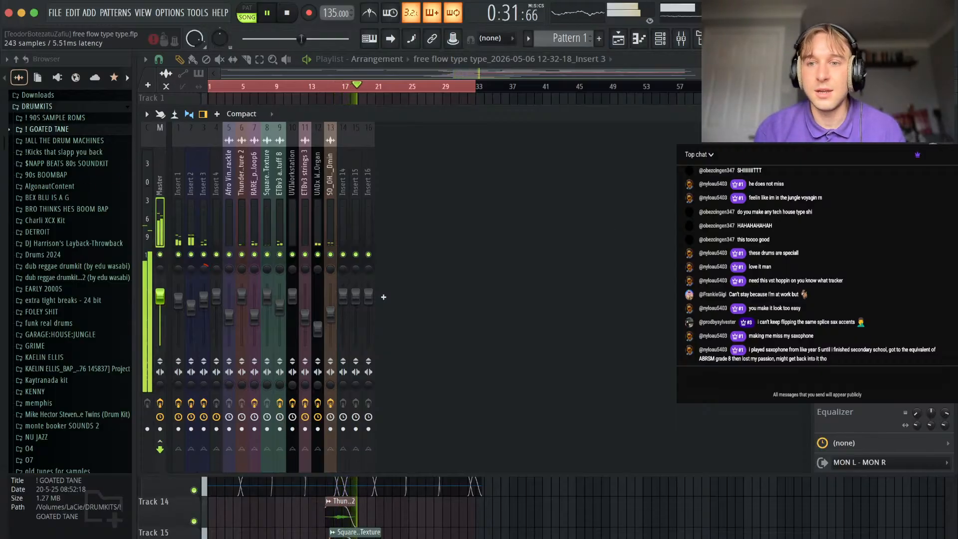
click(859, 199)
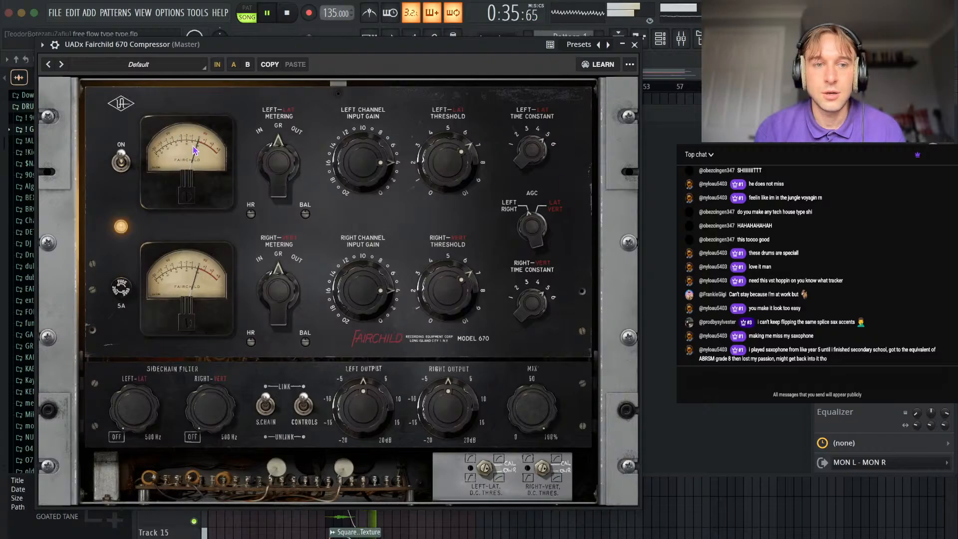
click(636, 45)
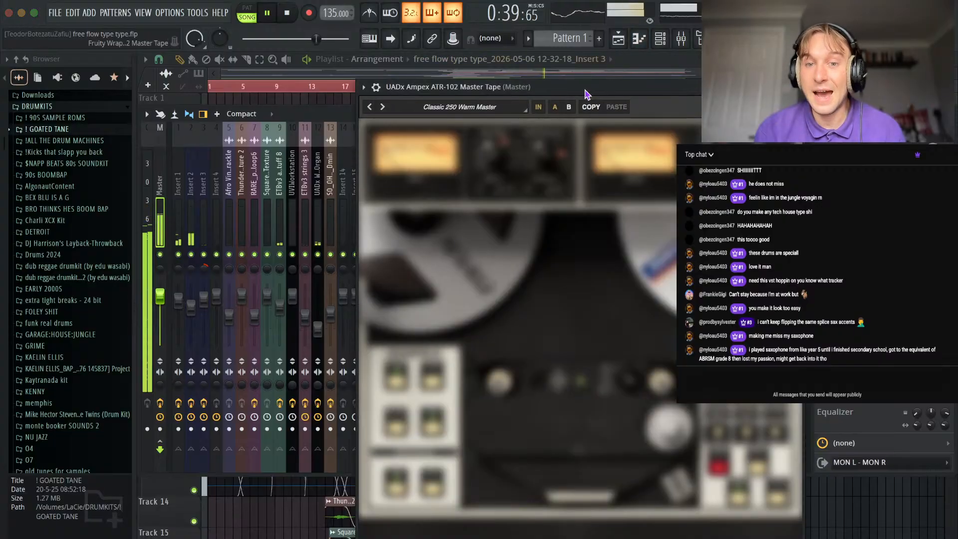
drag(587, 93, 507, 86)
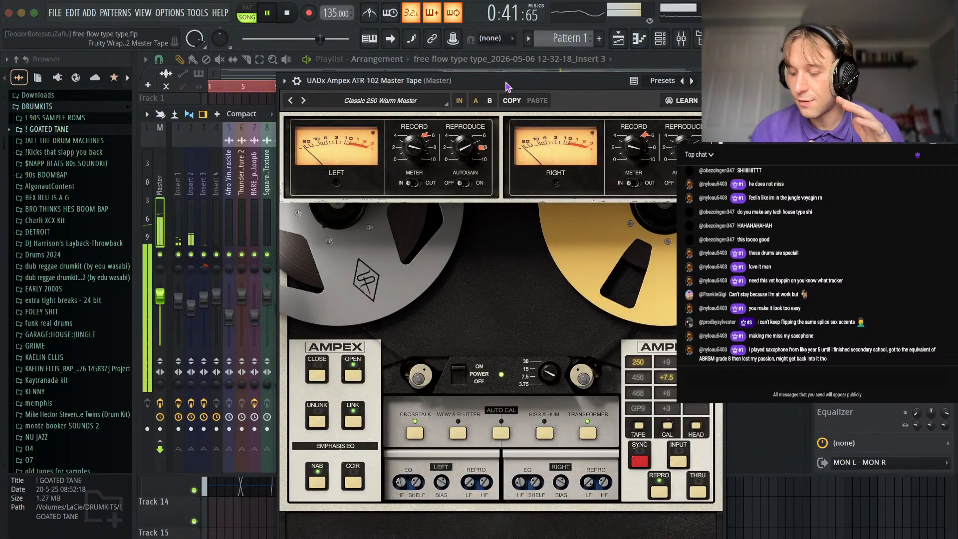
click(716, 81)
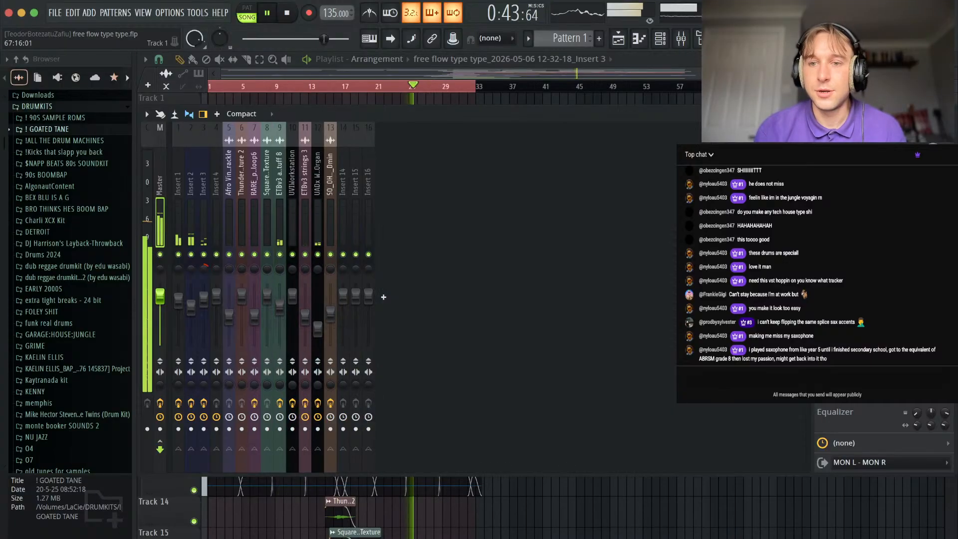
Examine the Fruity Limiter and AUPitch settings on the Master track, closing both plugins.
click(871, 249)
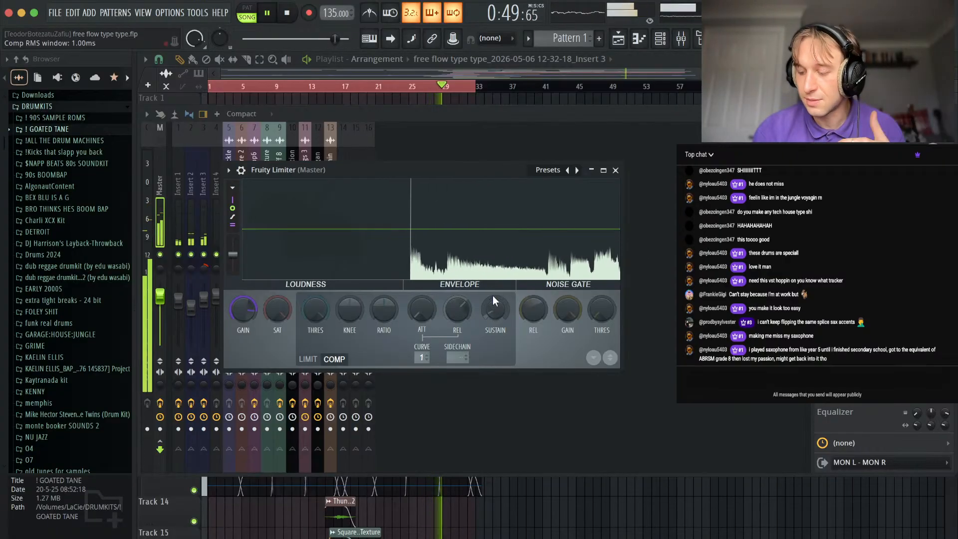
click(616, 170)
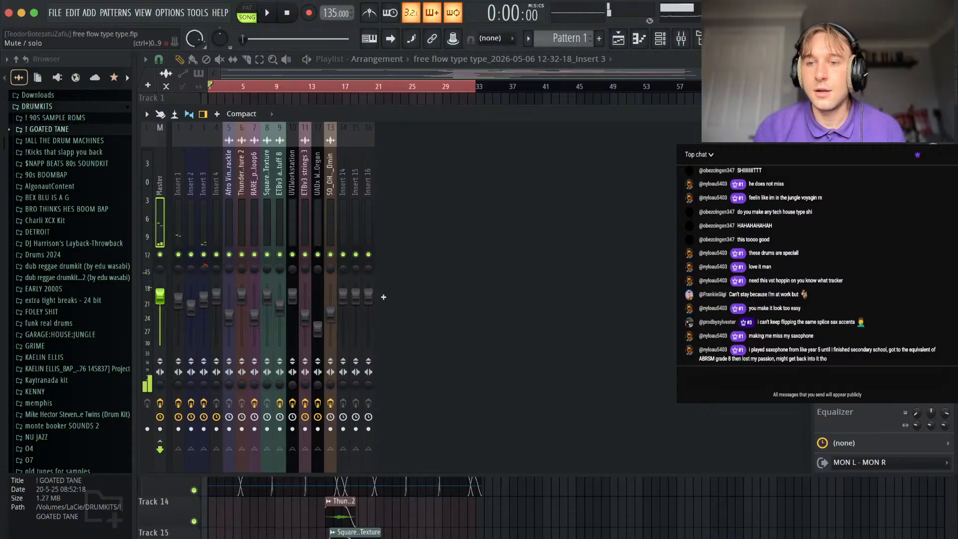
click(868, 269)
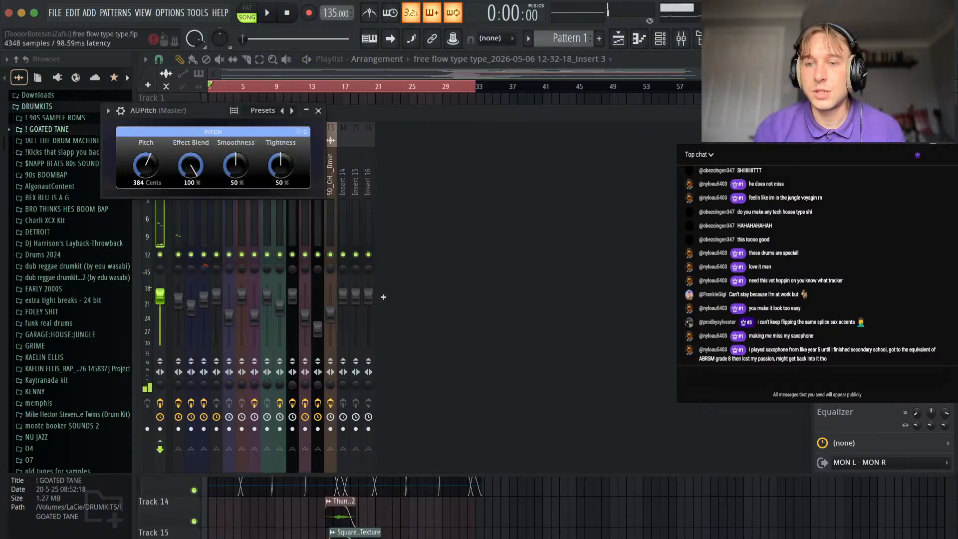
click(319, 110)
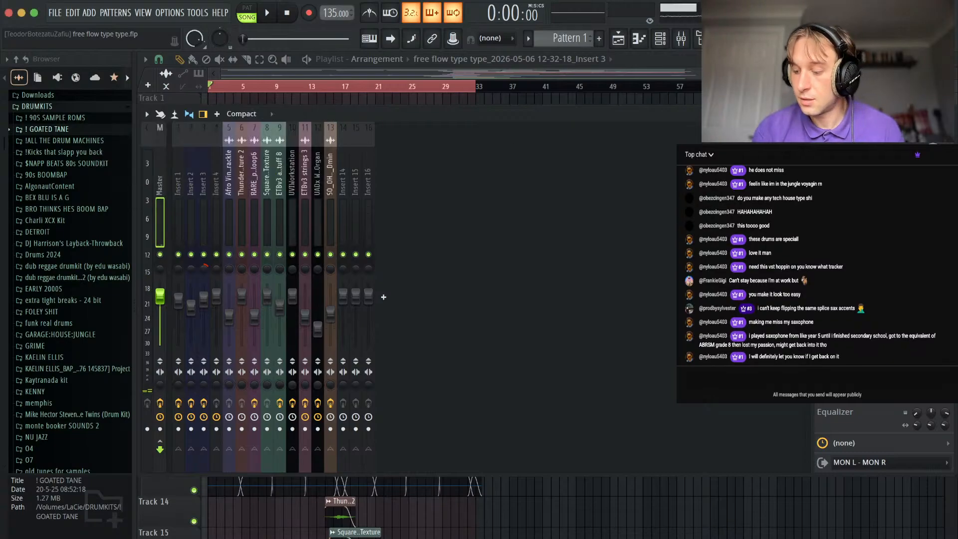
Replay the full mix from the start, close the mixer and slightly increase the playlist track height.
key(space)
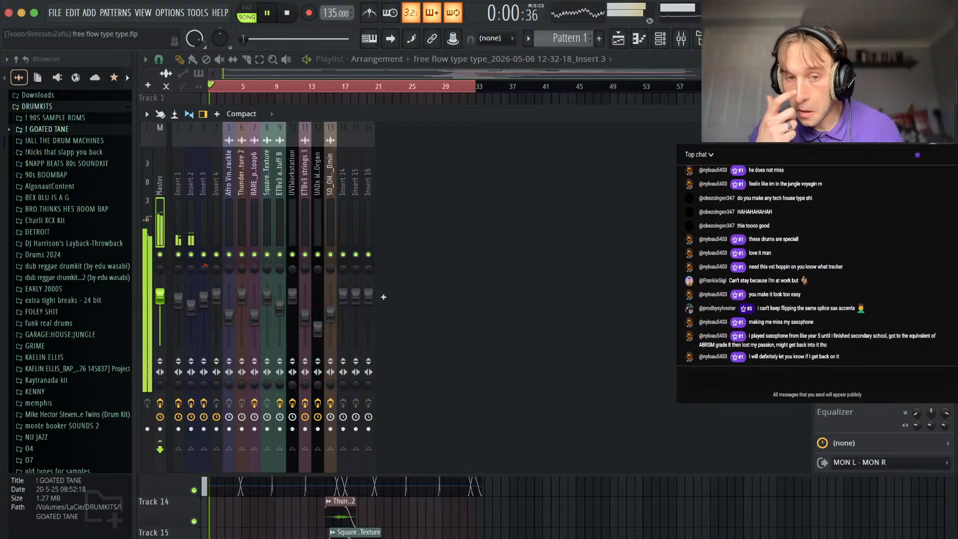
key(F9)
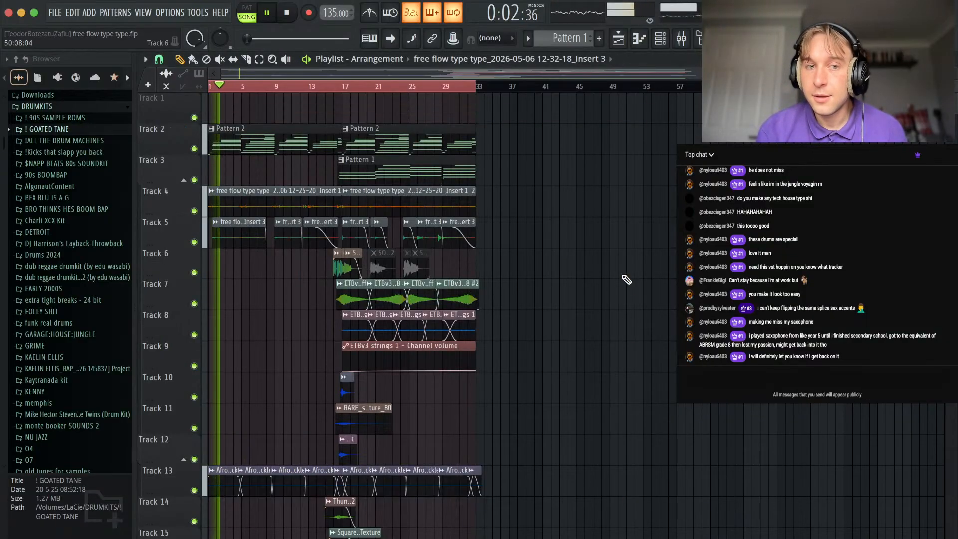
mouse_move(951, 74)
mouse_down()
mouse_move(949, 103)
mouse_move(951, 56)
mouse_up()
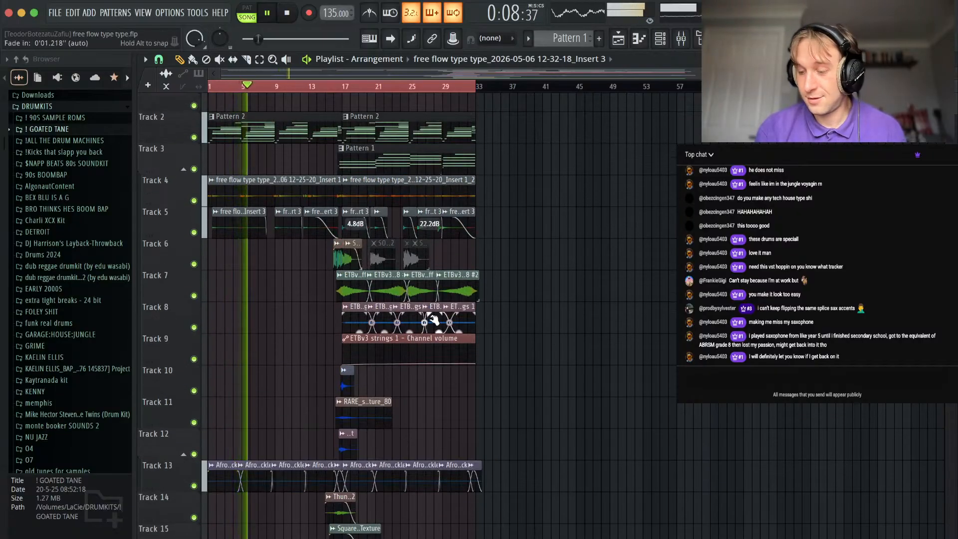
Examine the whole arrangement from Track 1 to Track 18 while the full mix plays through.
scroll(321, 333, down, 1)
scroll(321, 333, up, 1)
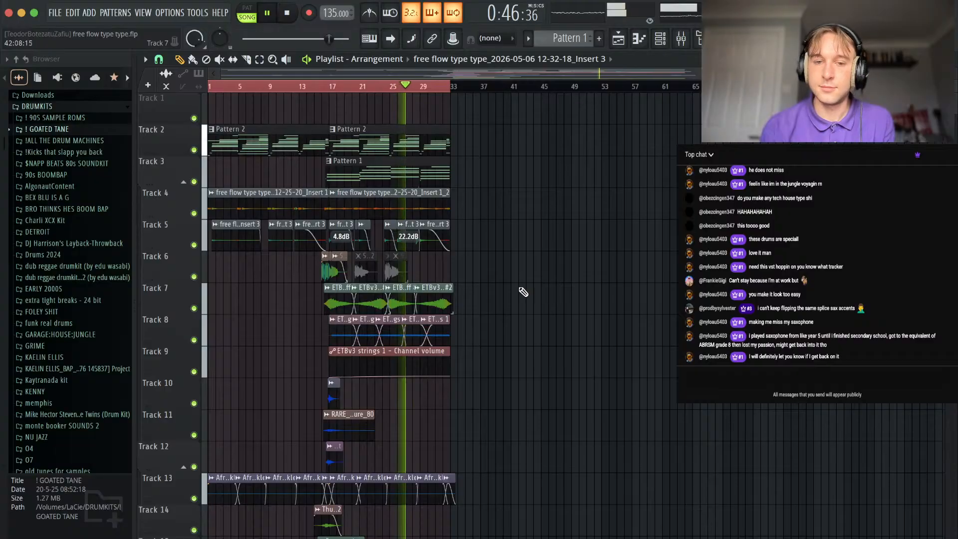
ctrl+scroll(413, 299, up, 2)
ctrl+scroll(446, 269, up, 2)
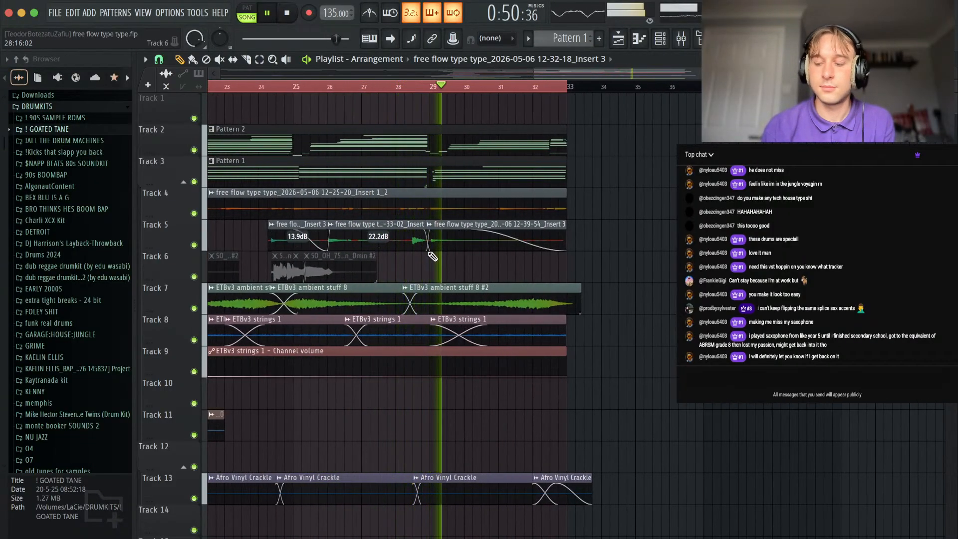
ctrl+scroll(472, 364, down, 4)
scroll(474, 364, down, 5)
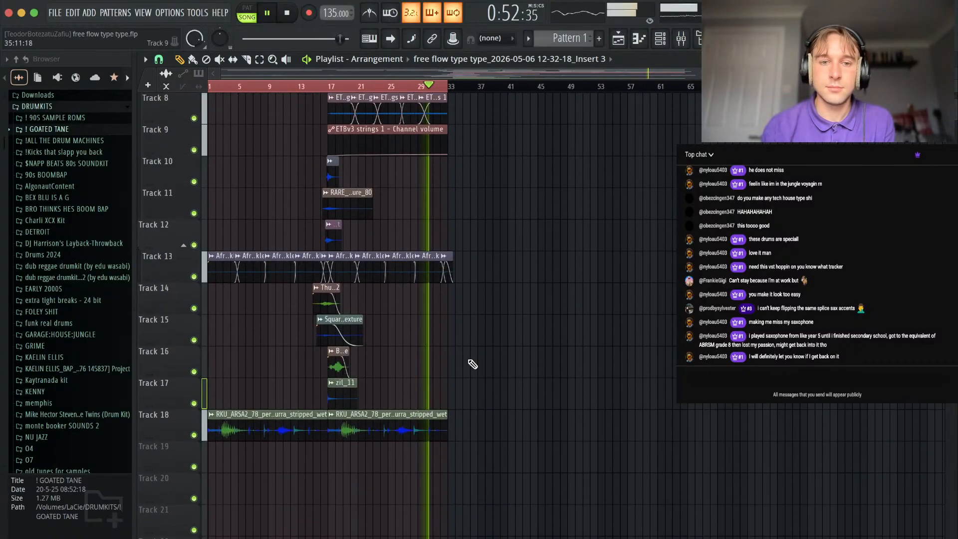
scroll(471, 391, up, 5)
scroll(467, 388, left, 1)
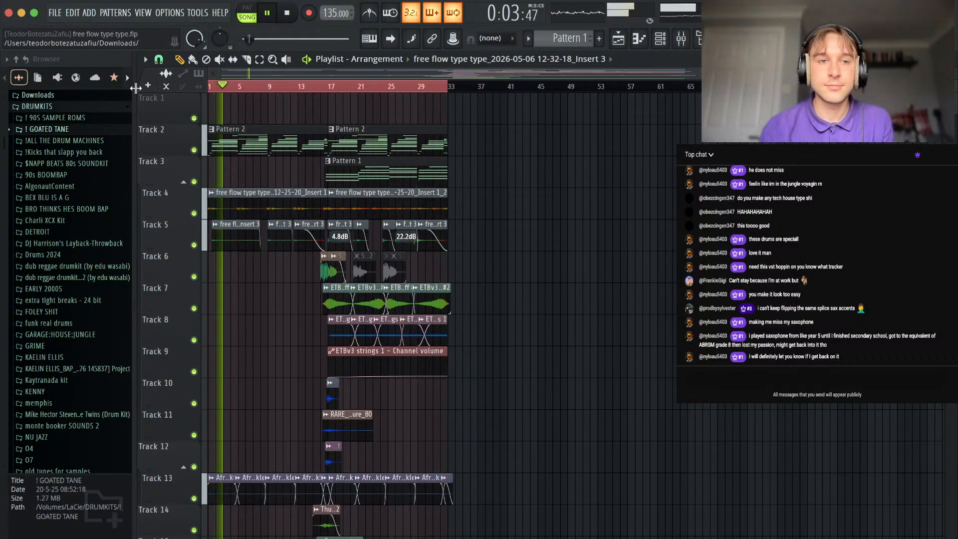
Save the free flow project, stopping its playback, and open the recent project lose yourself.flp.
click(55, 13)
click(76, 71)
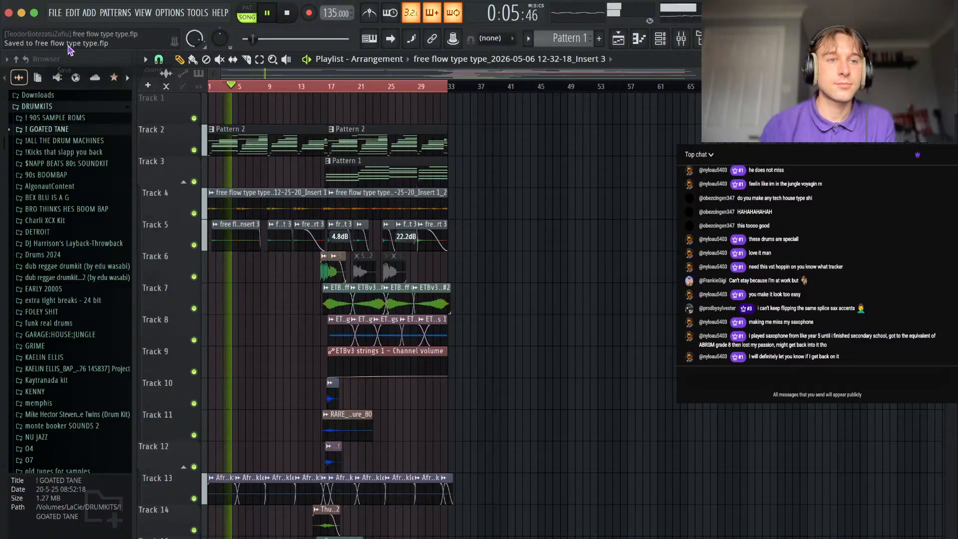
key(space)
click(54, 15)
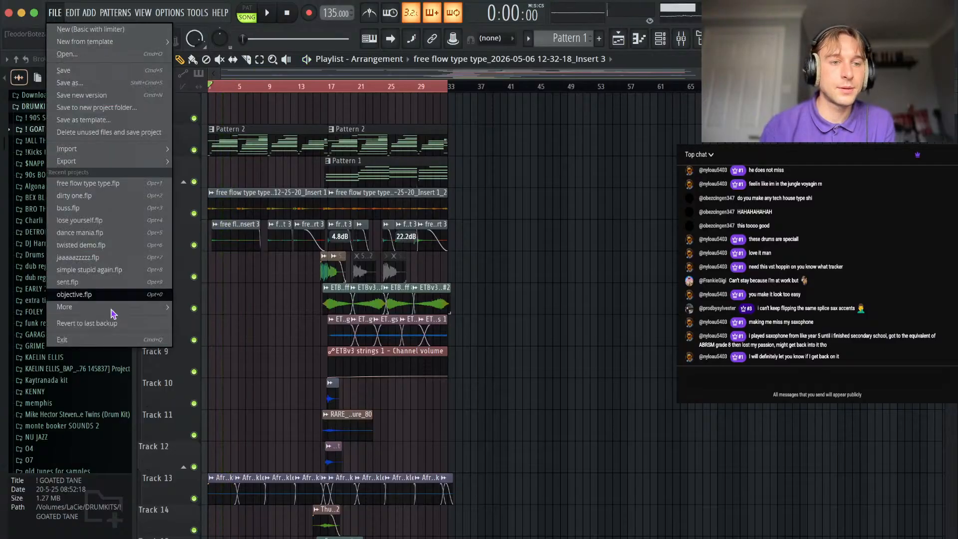
click(87, 220)
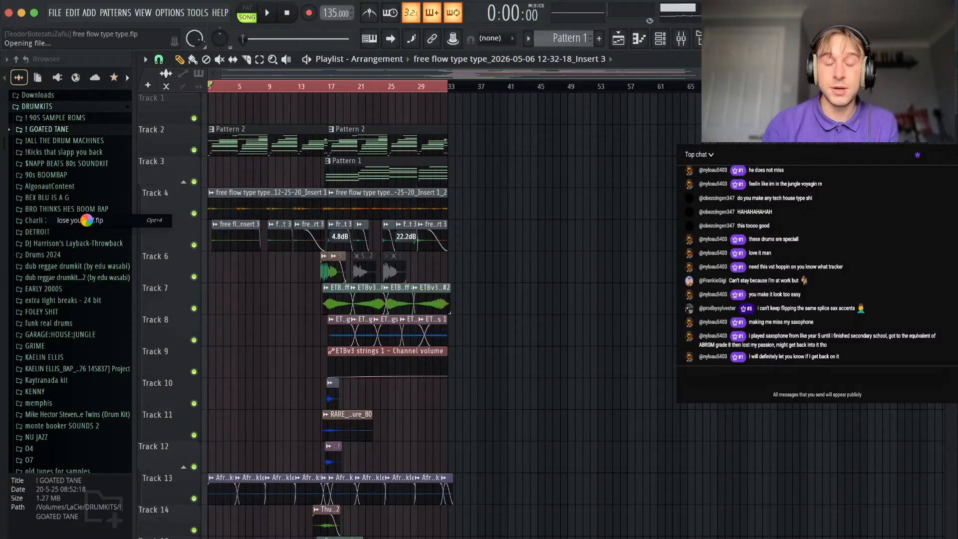
Switch to Finder, open the melodies folder inside may, and listen to a preview of mycelium - 130 bpm.wav.
click(87, 538)
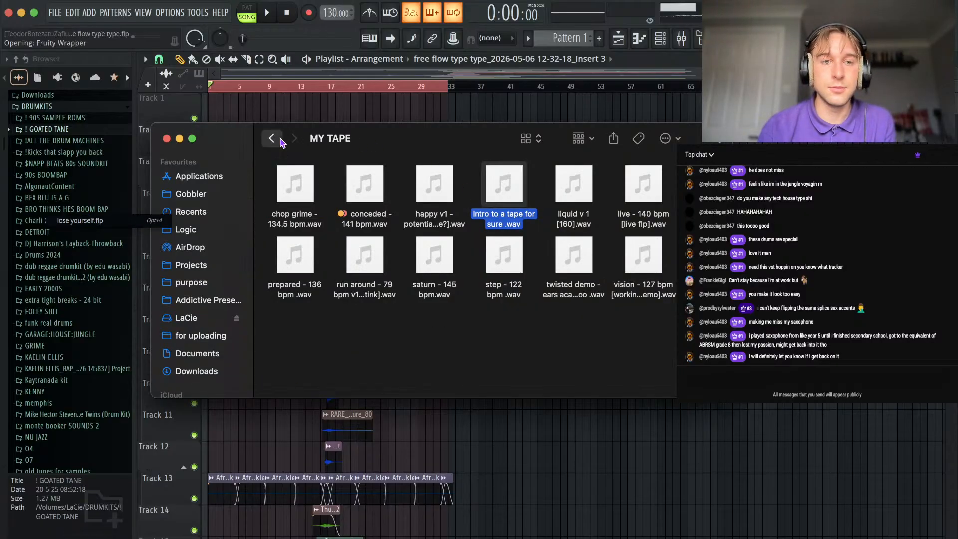
click(273, 138)
double_click(504, 349)
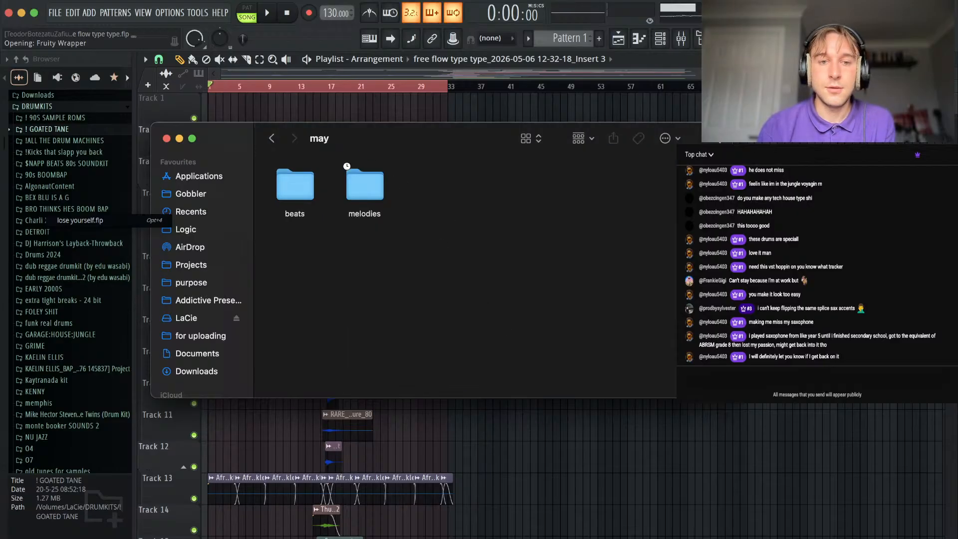
double_click(350, 172)
click(448, 211)
key(space)
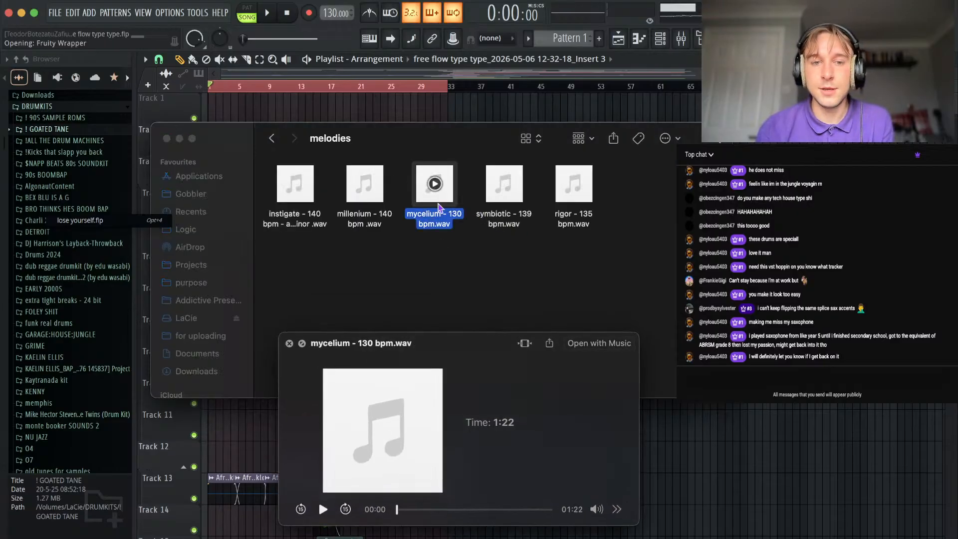
drag(423, 325, 421, 320)
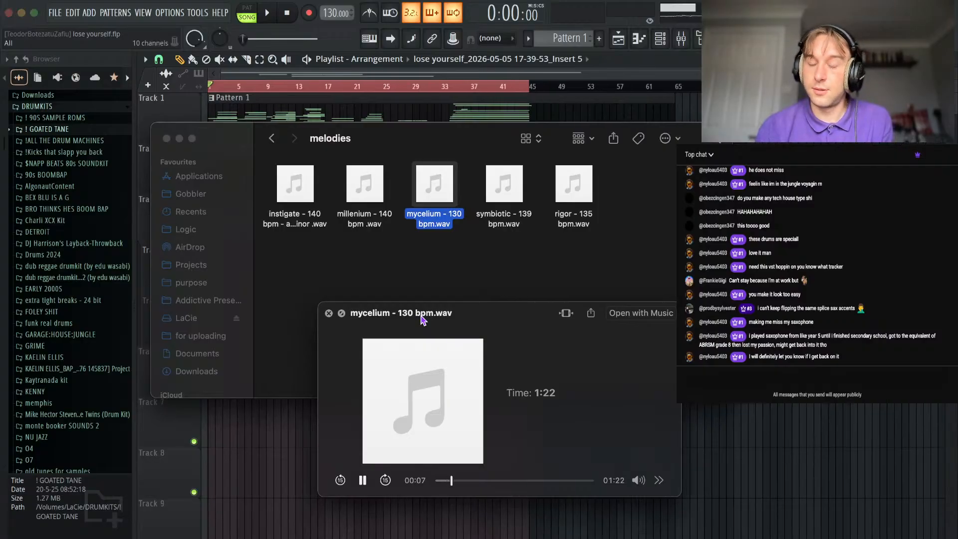
drag(435, 136, 465, 164)
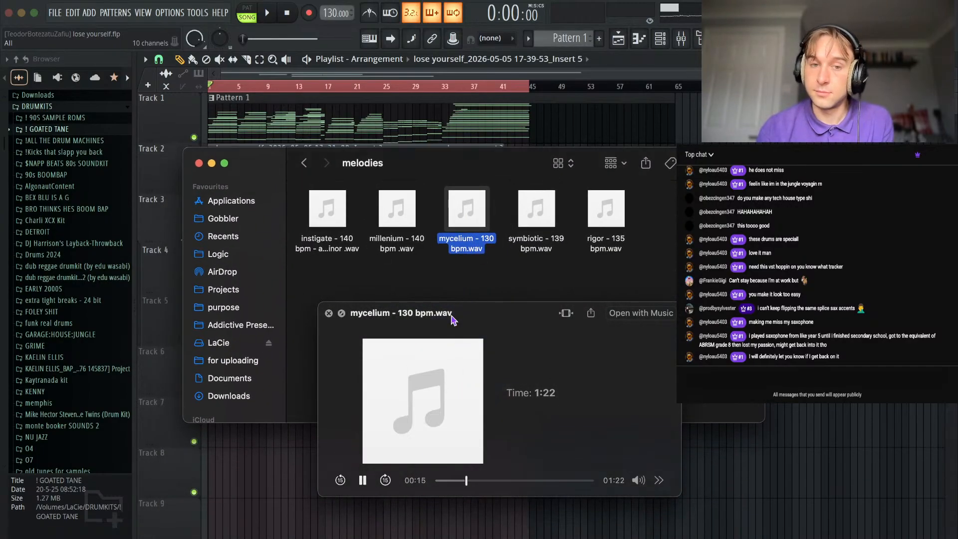
drag(451, 319, 438, 319)
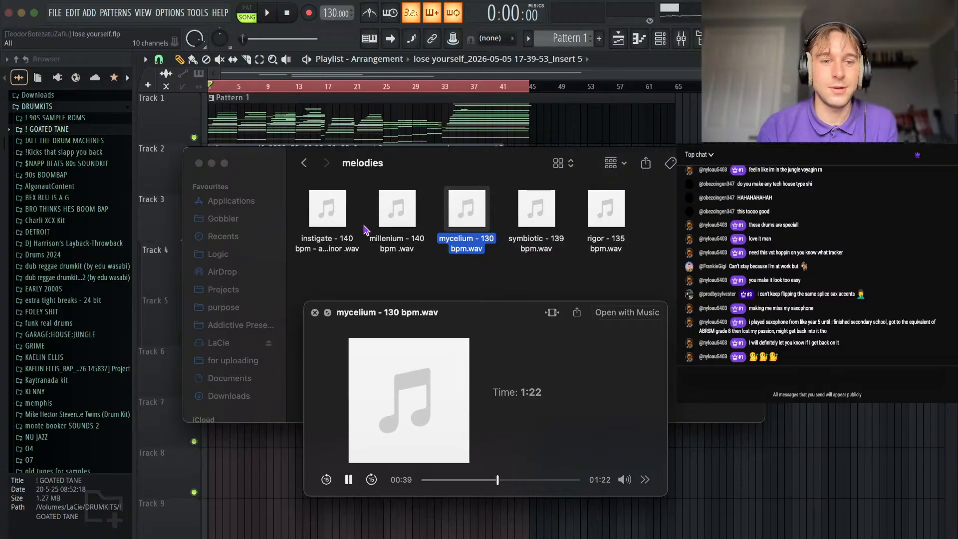
Listen to a preview of instigate - 140 bpm - a# minor .wav and close the preview.
click(342, 227)
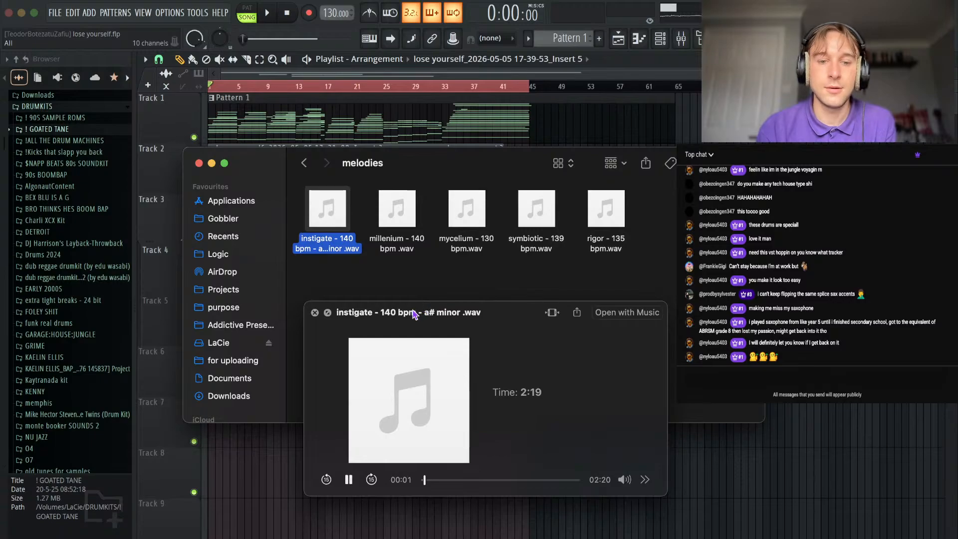
drag(413, 310, 422, 343)
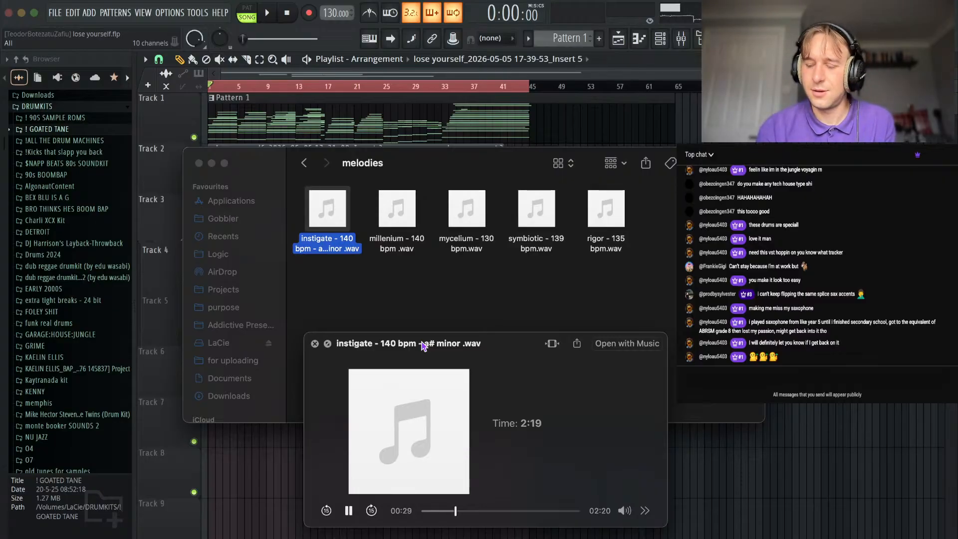
drag(423, 346, 432, 292)
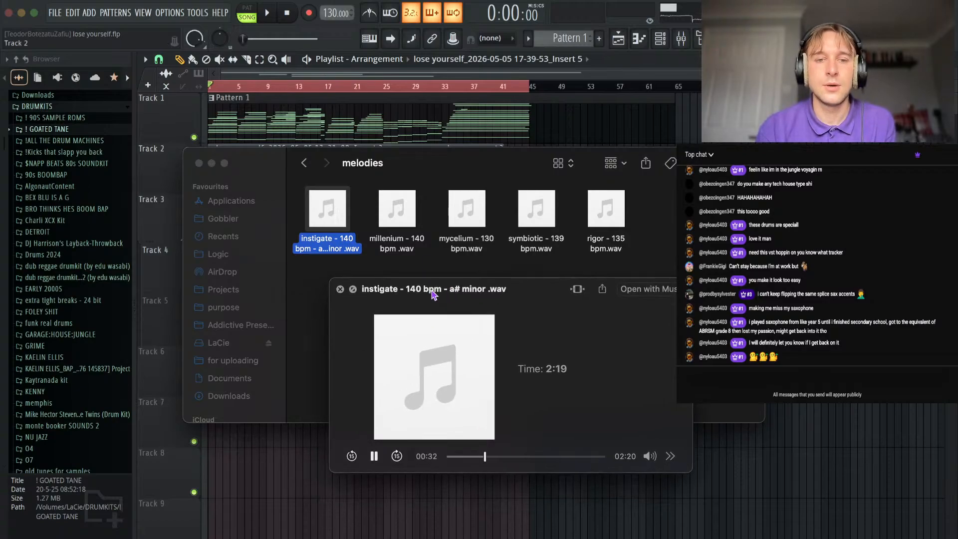
drag(444, 181, 441, 227)
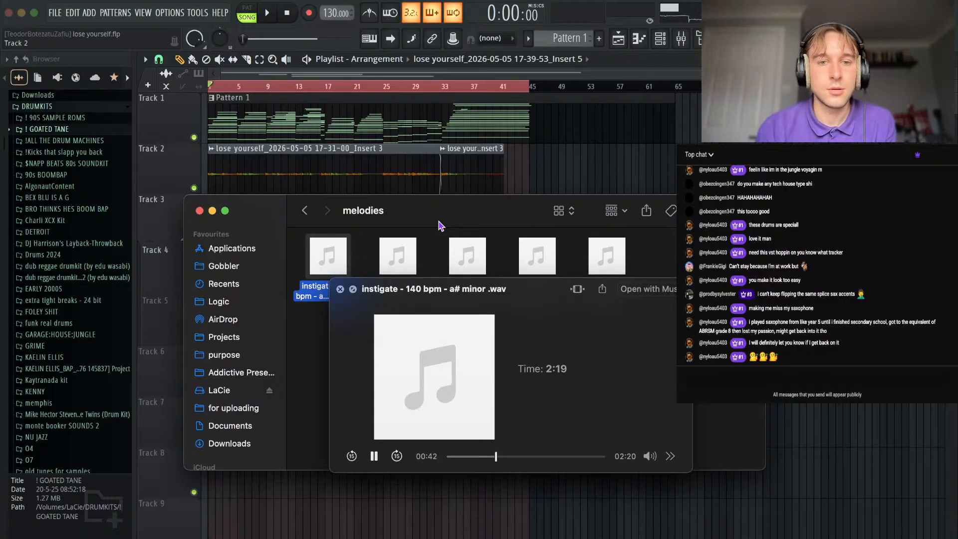
key(space)
Return to the lose yourself project in FL Studio, solo Track 1 and play it from the start.
click(573, 188)
drag(230, 89, 186, 115)
right_click(194, 137)
key(space)
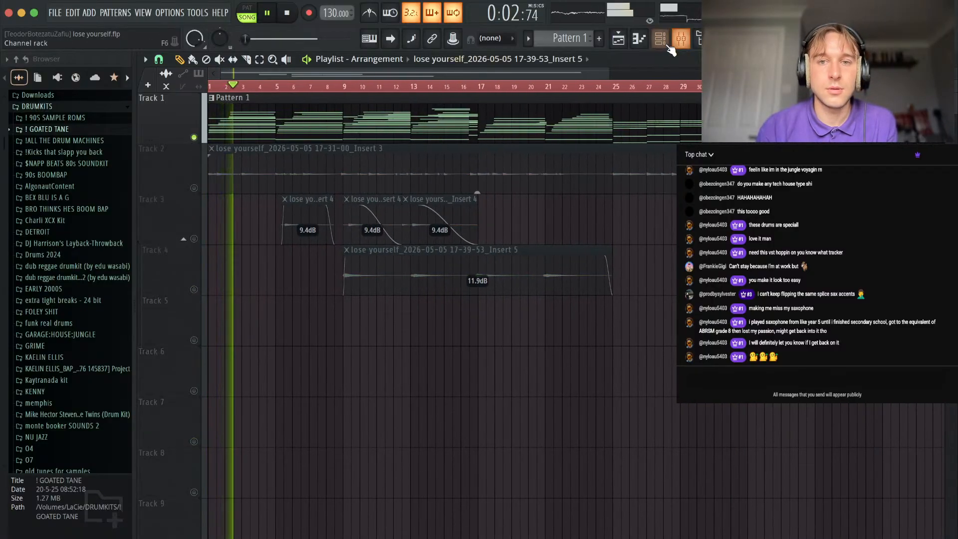
Open the UADx Electra 88 Vintage Keys #2 piano roll and examine the opening chord sections during playback, then stop.
click(662, 42)
click(419, 159)
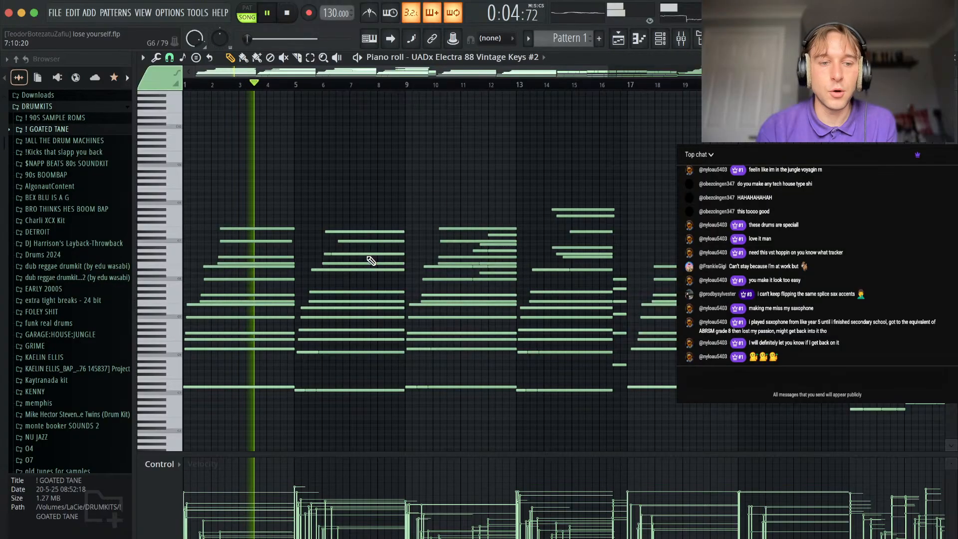
scroll(227, 396, up, 2)
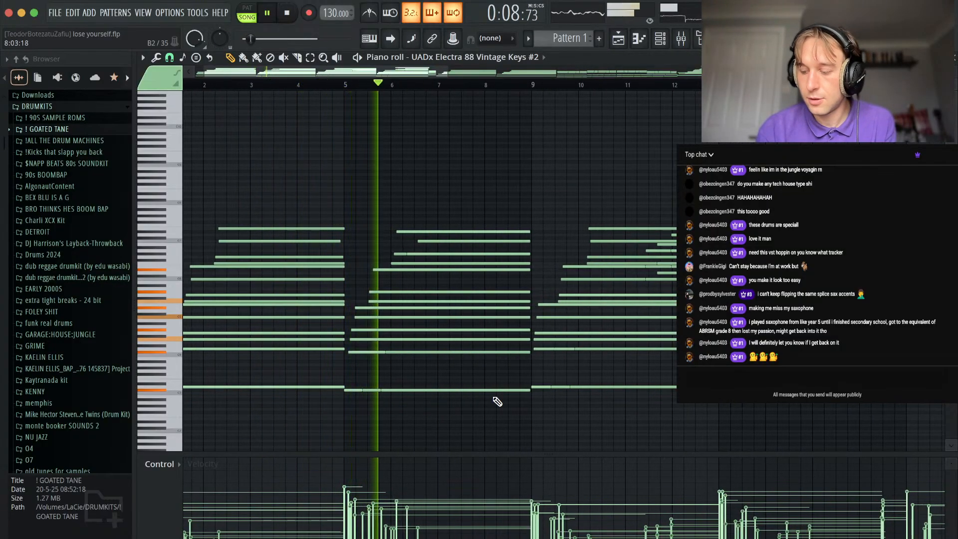
scroll(504, 350, down, 1)
scroll(445, 314, down, 1)
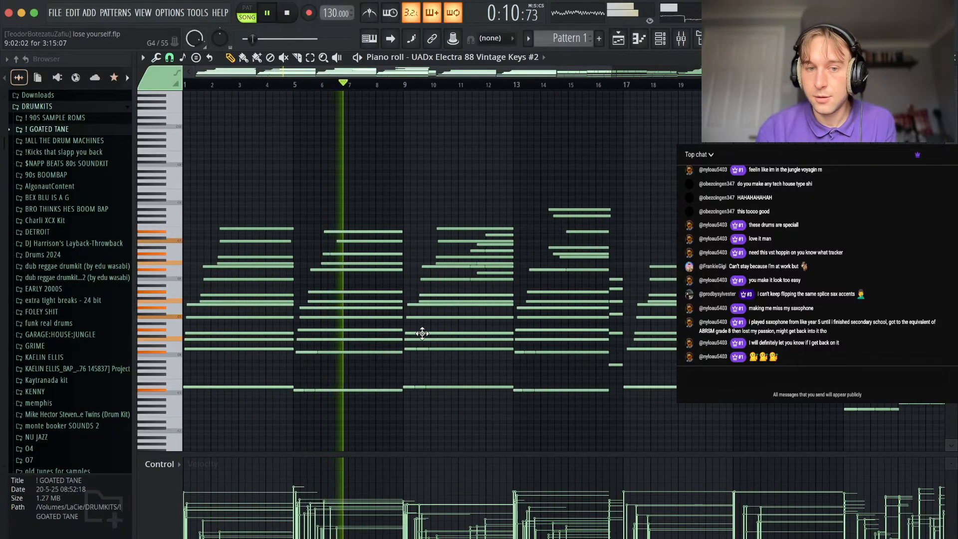
scroll(422, 333, down, 1)
scroll(389, 389, down, 1)
scroll(421, 428, down, 1)
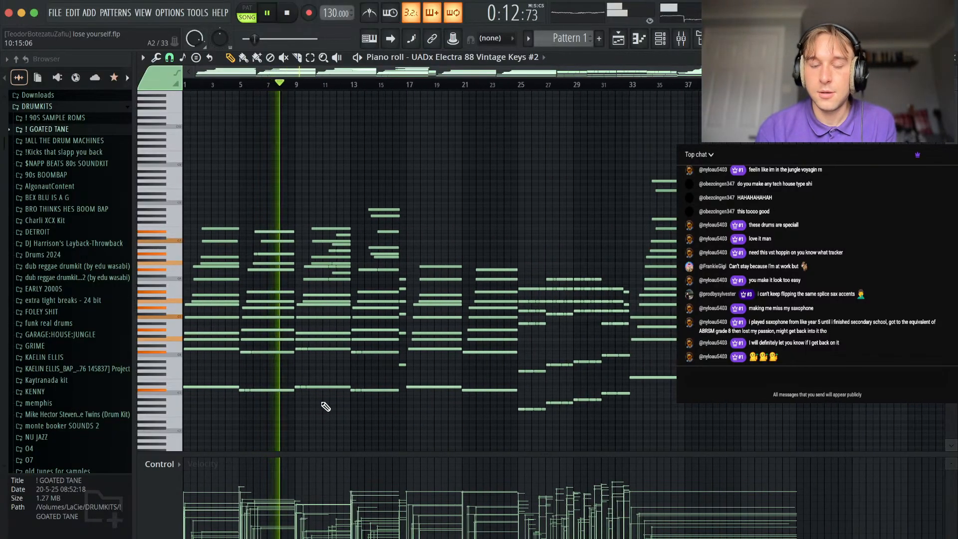
scroll(317, 427, up, 2)
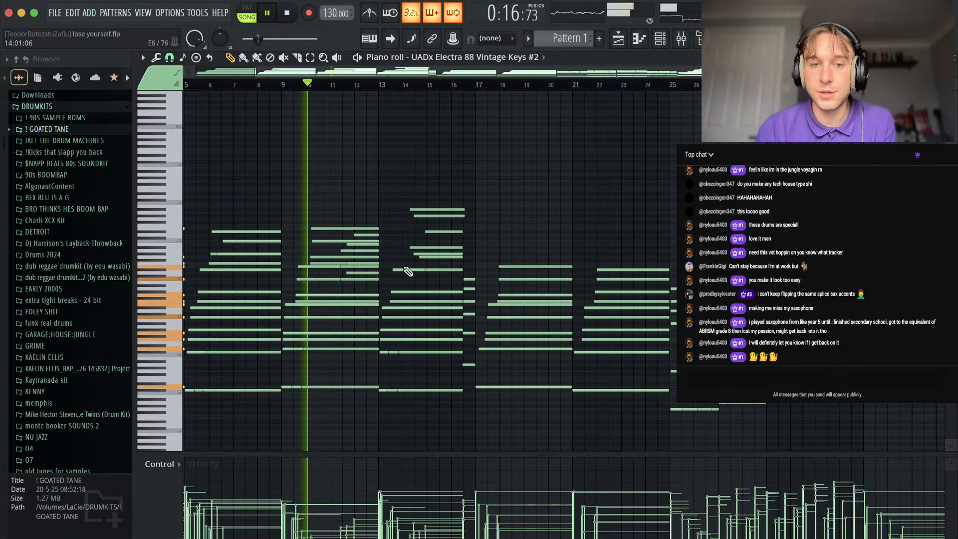
scroll(408, 271, up, 2)
scroll(384, 313, down, 1)
scroll(481, 309, up, 2)
scroll(469, 308, down, 1)
scroll(412, 320, down, 1)
scroll(394, 329, down, 1)
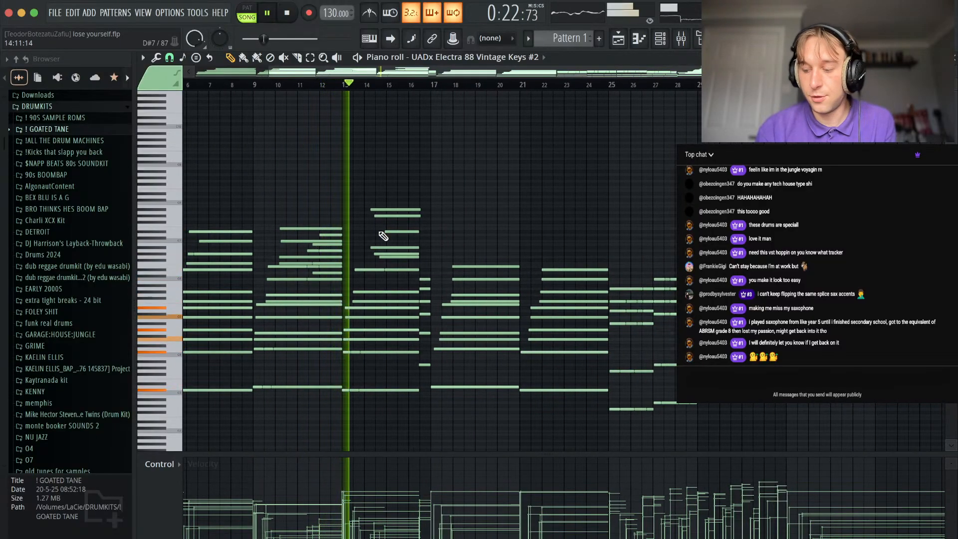
key(space)
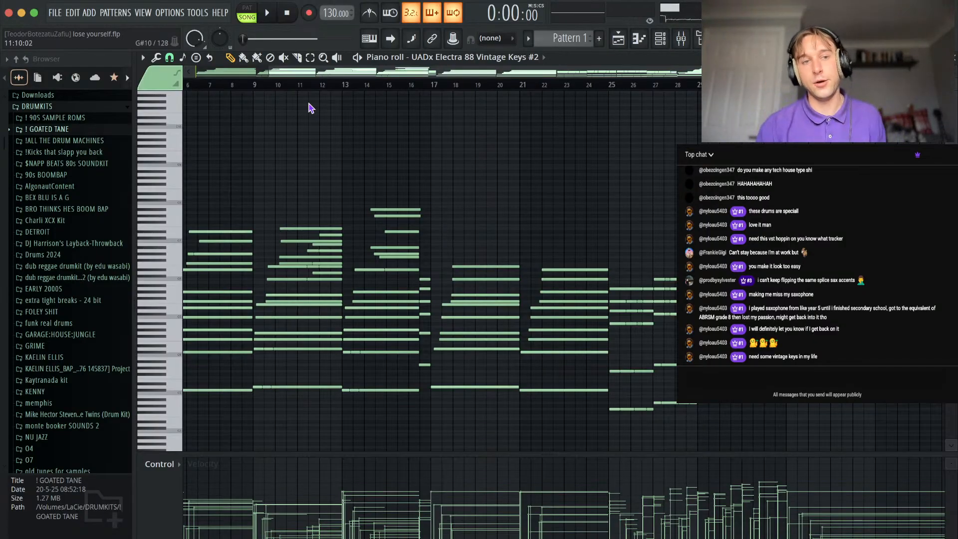
Briefly audition the piano-roll chords from bar 9 and from bar 17.
click(256, 86)
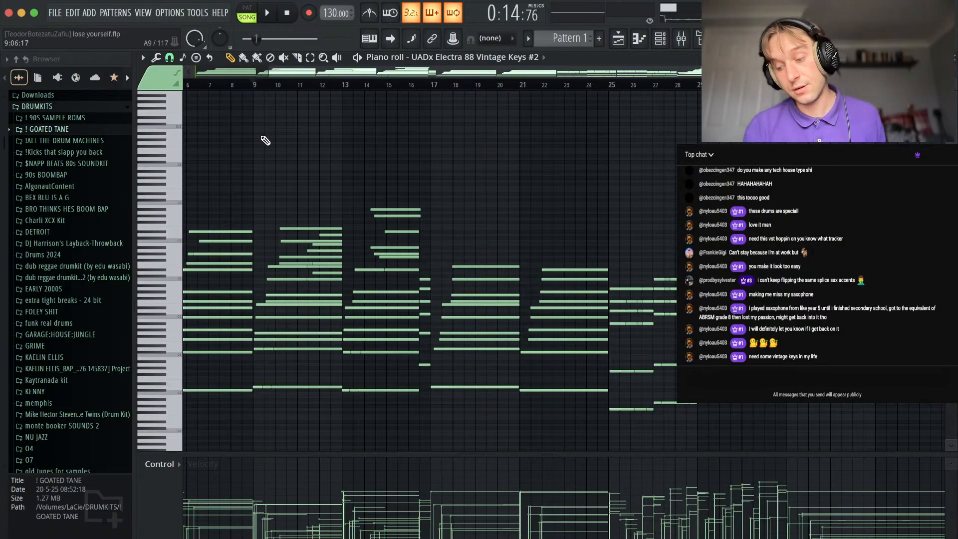
key(space)
key(space)
click(435, 88)
Play the chords from just before bar 17 to bar 31, examining the chord changes, and stop playback.
key(space)
key(space)
click(419, 87)
key(space)
scroll(460, 300, up, 4)
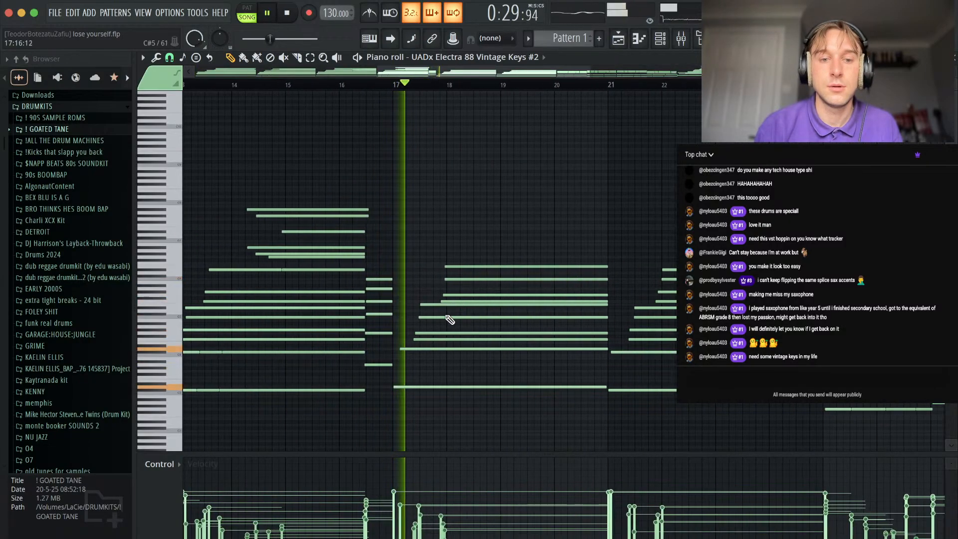
scroll(479, 285, down, 4)
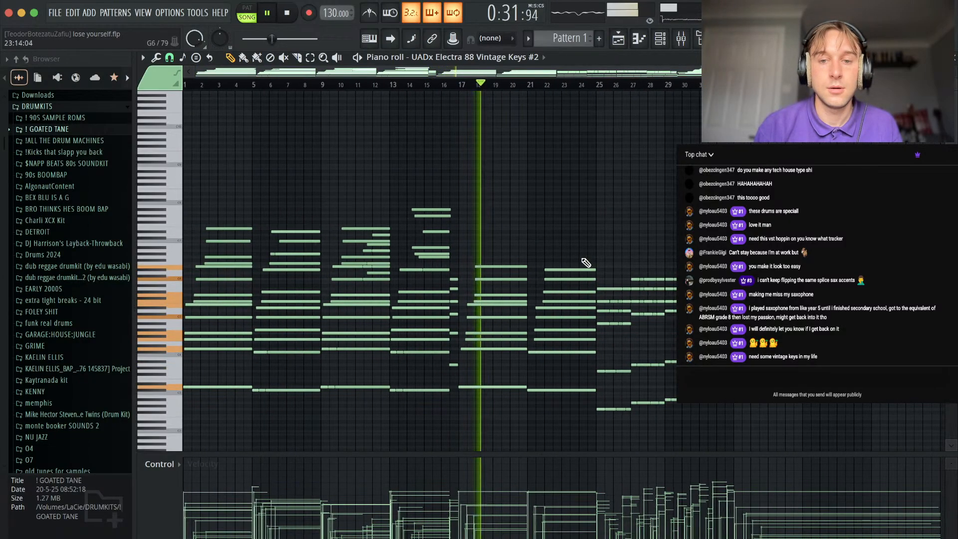
scroll(594, 218, down, 3)
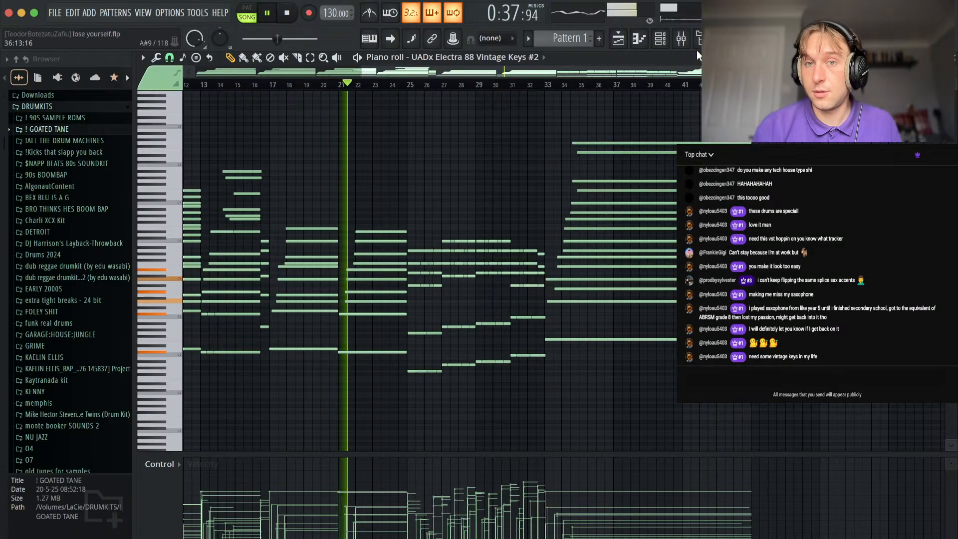
scroll(402, 241, up, 1)
scroll(402, 240, up, 1)
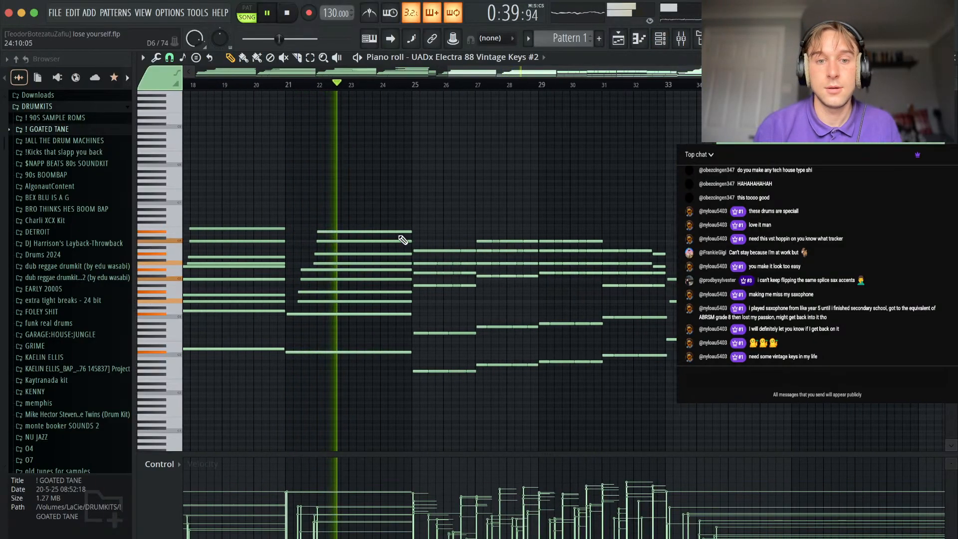
scroll(449, 345, up, 2)
scroll(471, 242, up, 1)
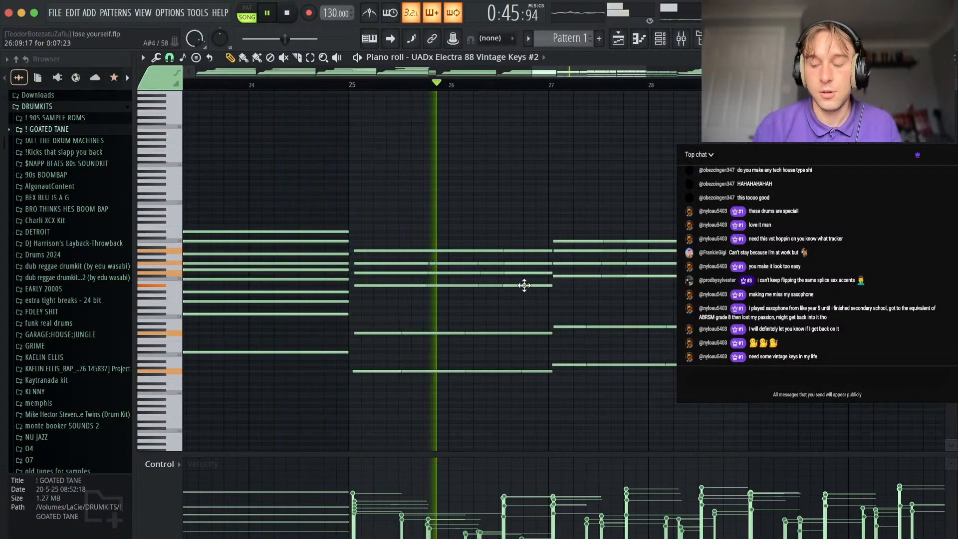
scroll(519, 295, down, 1)
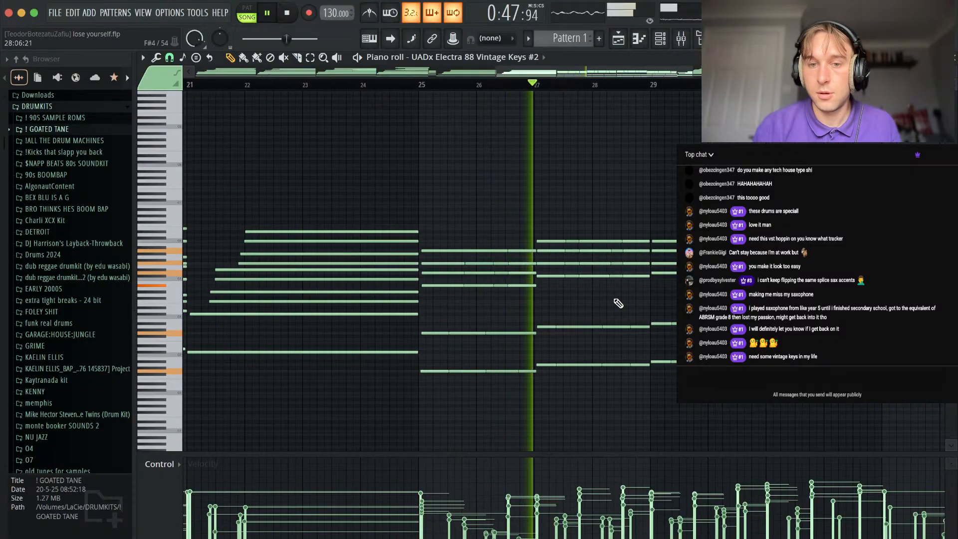
scroll(712, 299, down, 1)
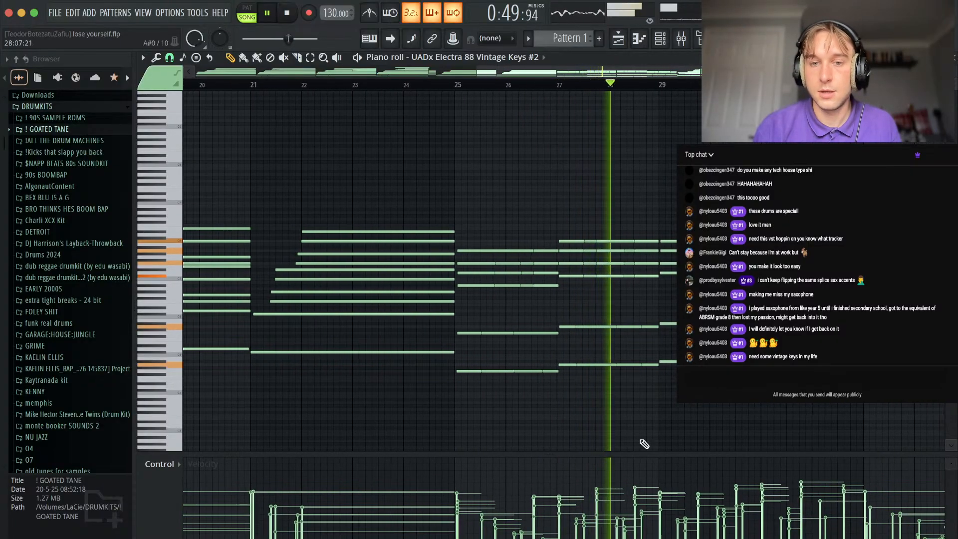
scroll(614, 250, right, 3)
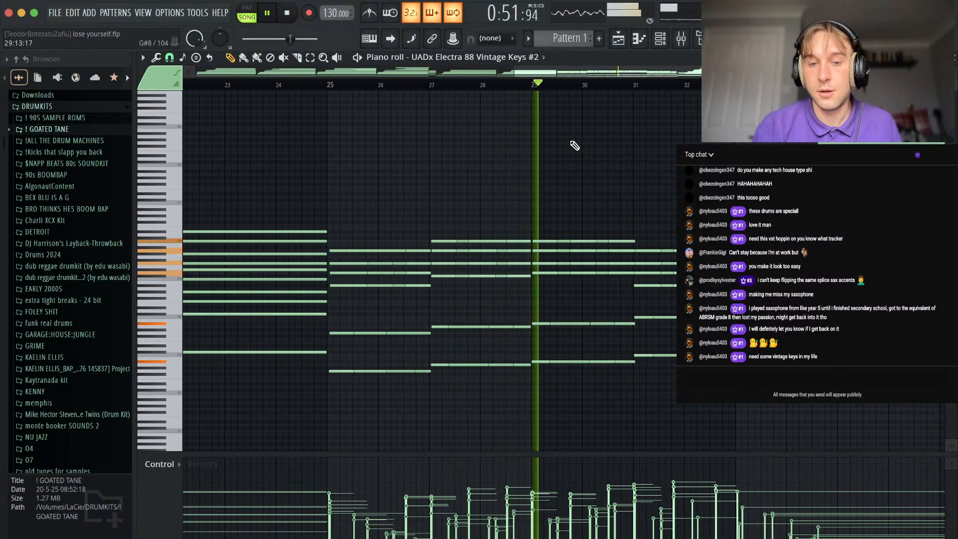
scroll(627, 275, right, 2)
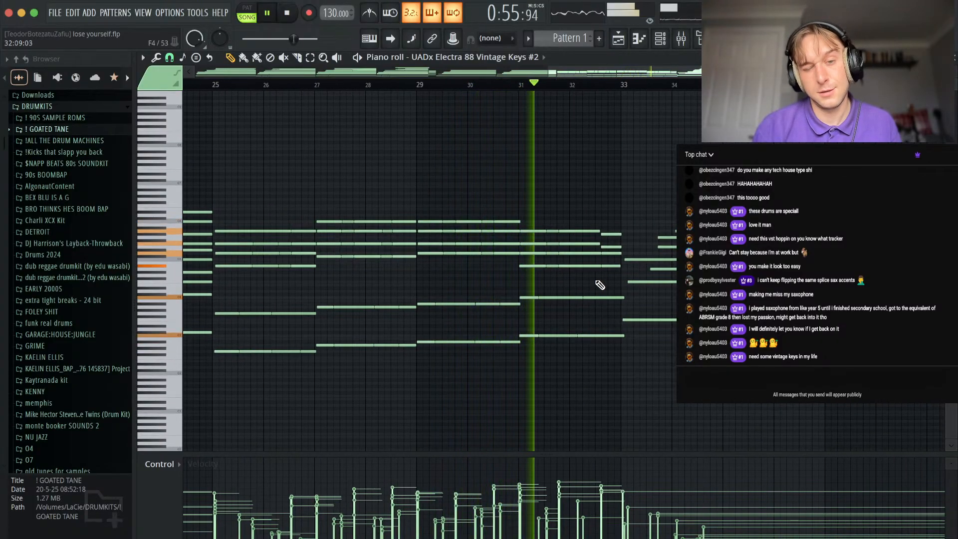
key(space)
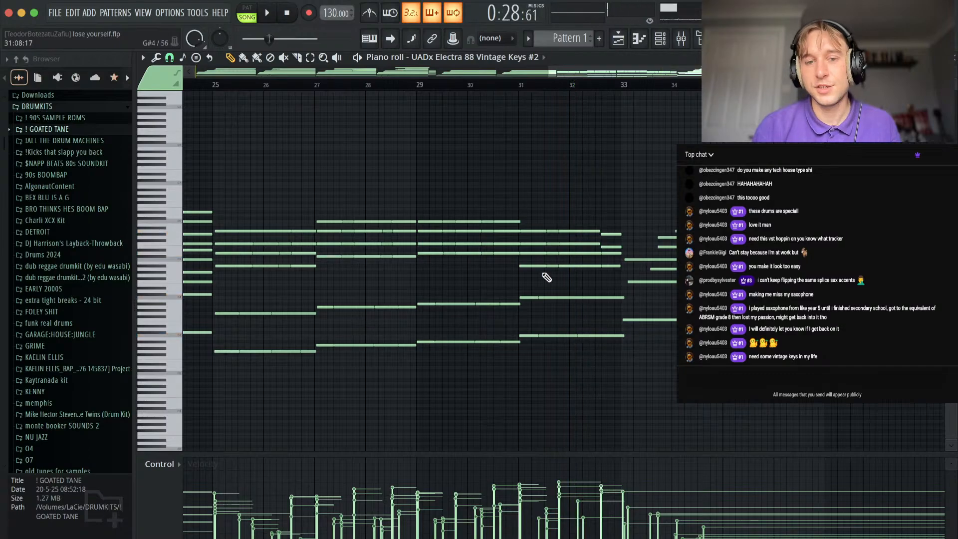
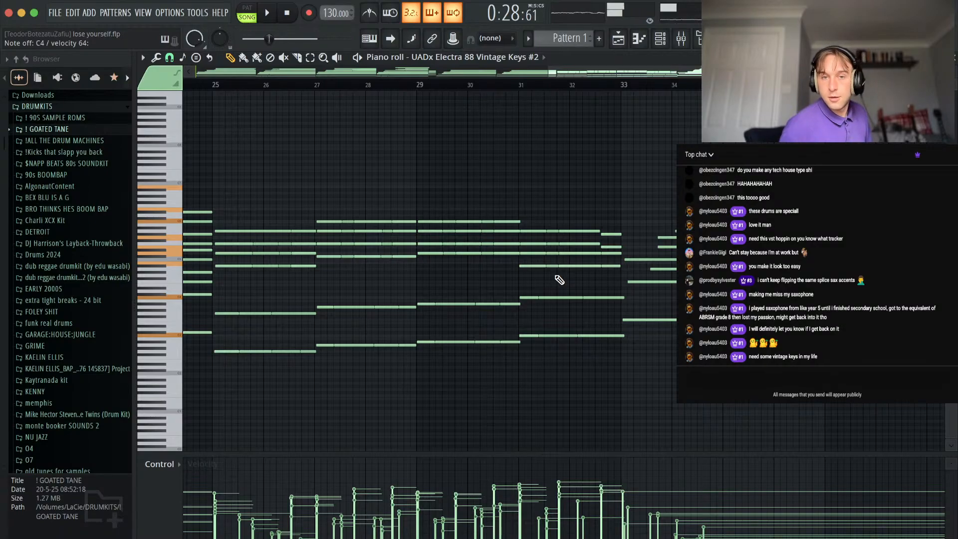
Play the Vintage Keys #2 chords from about bar 31 into the wide chord after bar 33, then stop and return to the playlist.
key(space)
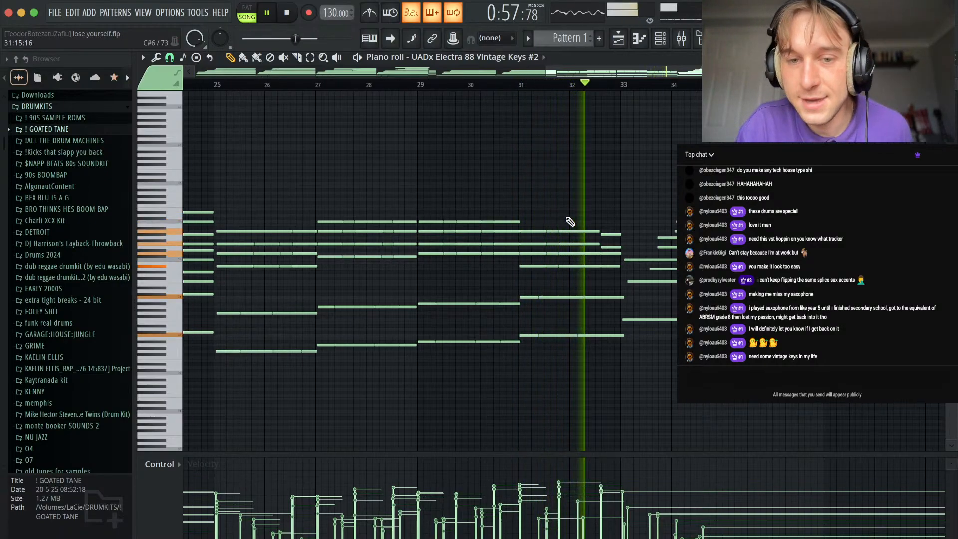
scroll(568, 217, down, 1)
scroll(636, 213, down, 2)
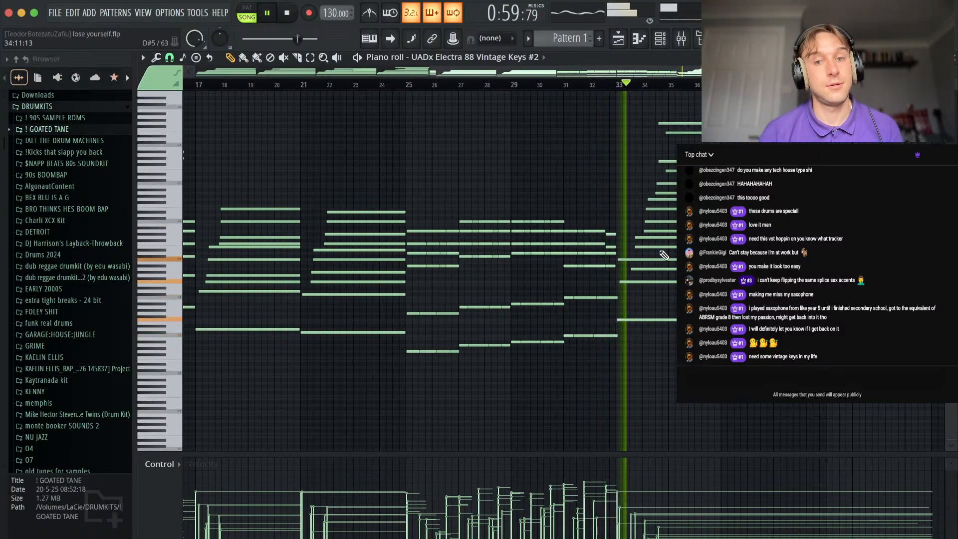
scroll(662, 220, down, 2)
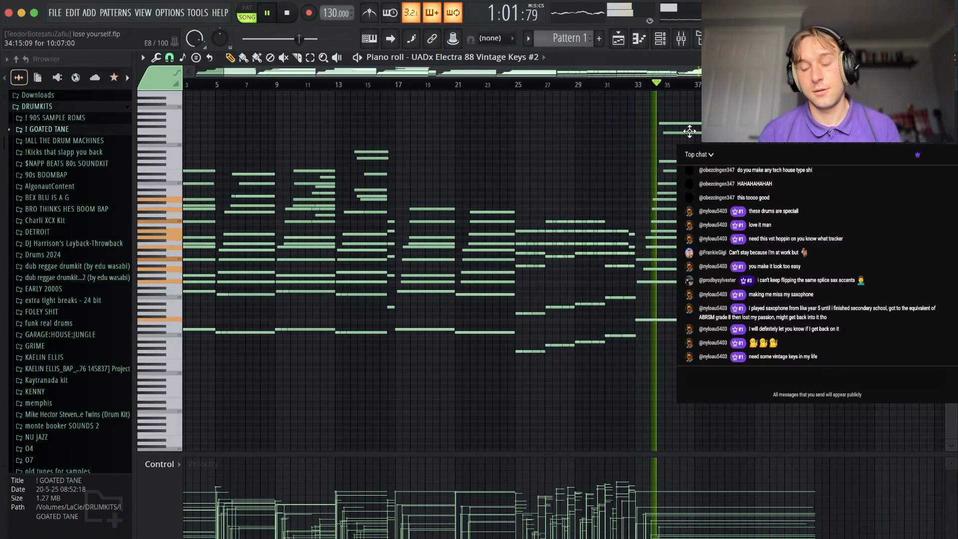
scroll(674, 170, down, 1)
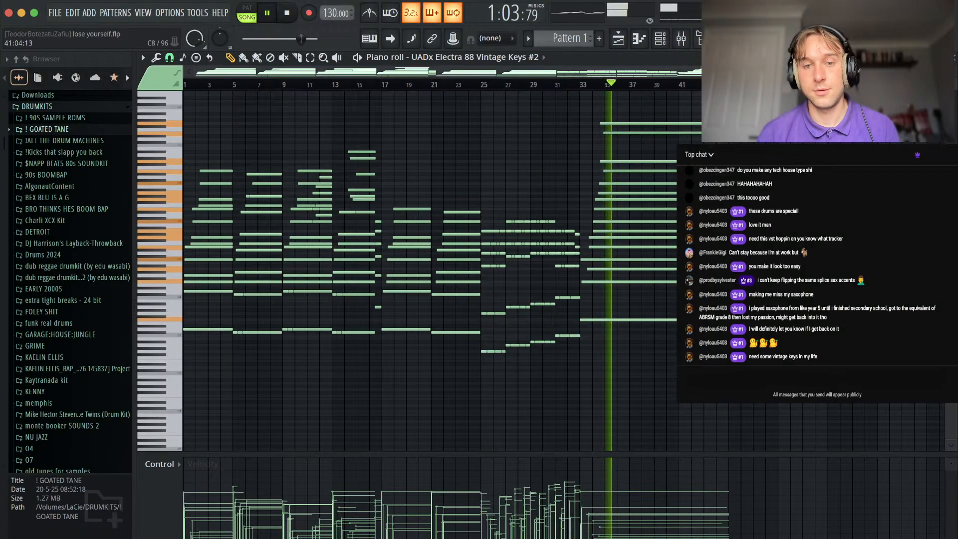
click(955, 59)
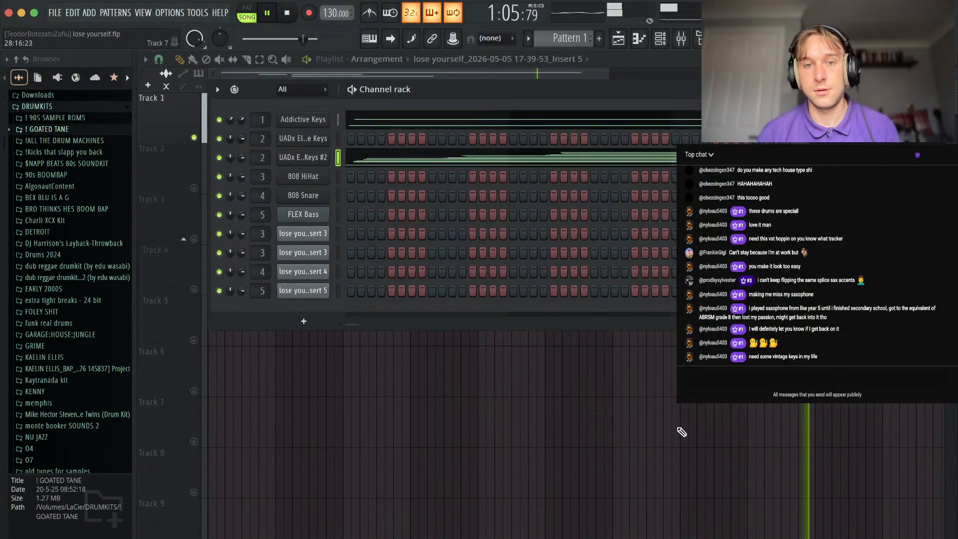
click(687, 419)
scroll(372, 287, down, 2)
click(282, 118)
key(space)
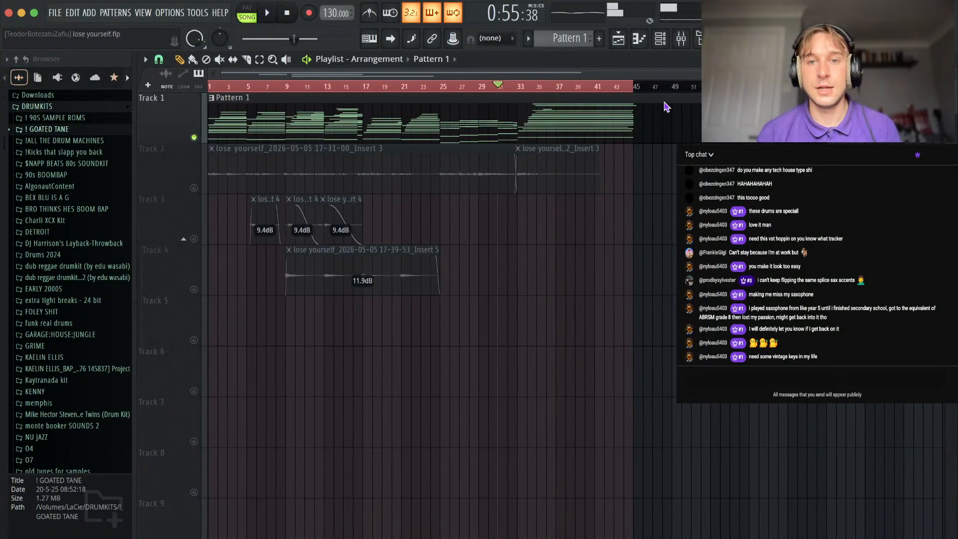
Open the Addictive Keys piano roll and follow its melody notes through the first eight bars during playback.
double_click(398, 138)
click(394, 121)
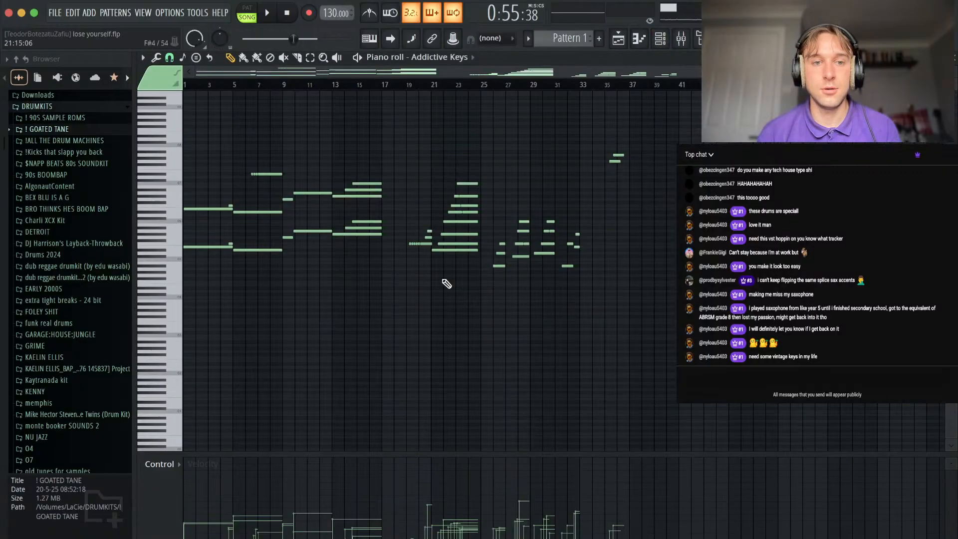
key(space)
scroll(199, 156, up, 4)
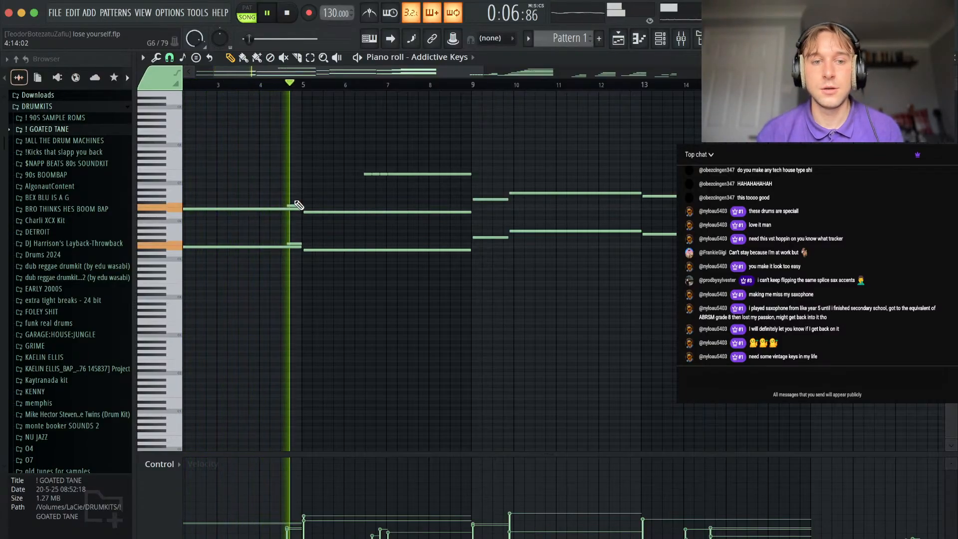
scroll(346, 232, down, 3)
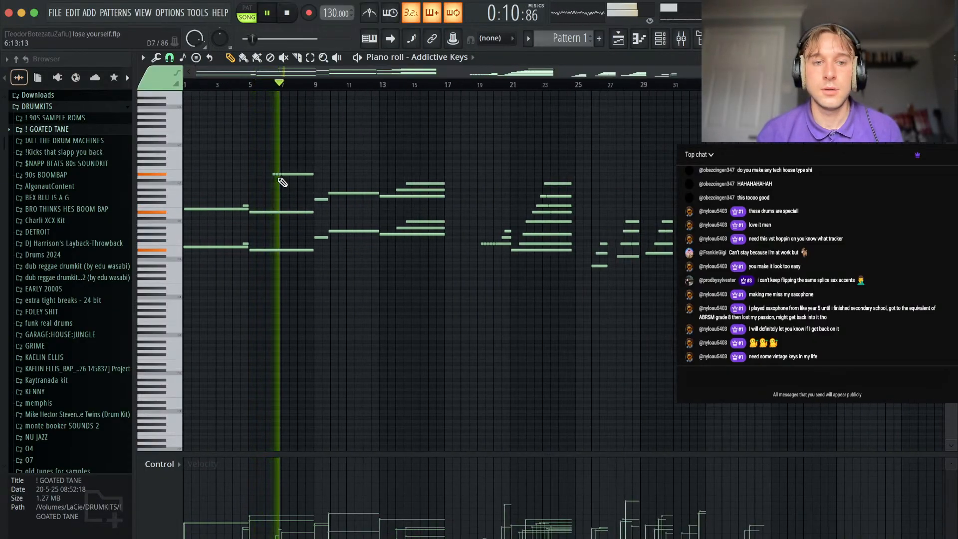
scroll(338, 214, up, 2)
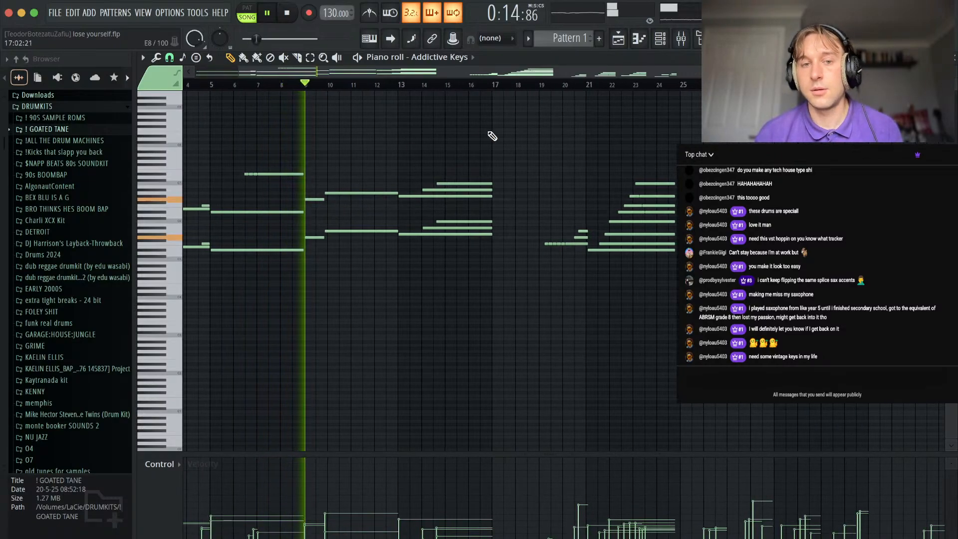
Examine the remaining Addictive Keys phrases from bar 9 to the last notes near bar 36, then stop playback.
scroll(612, 198, down, 1)
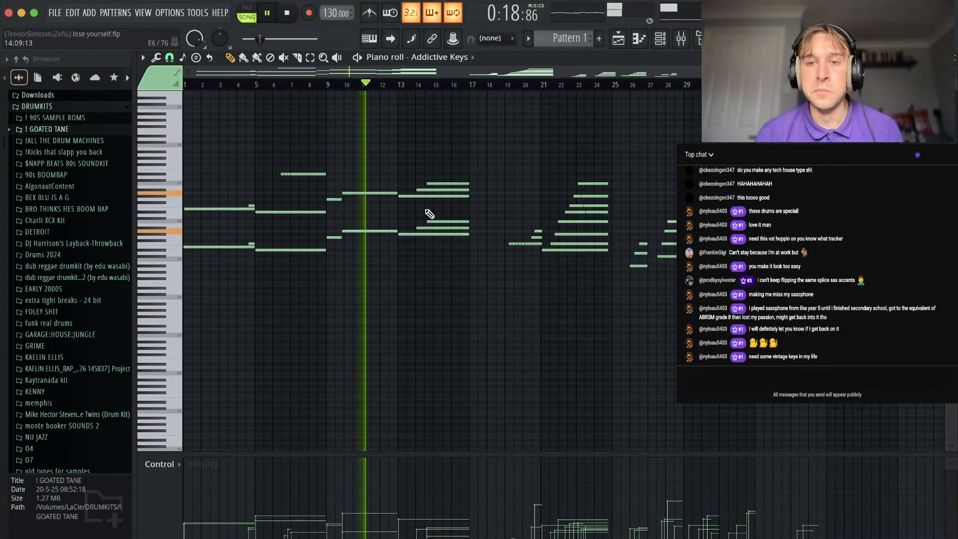
scroll(429, 213, up, 1)
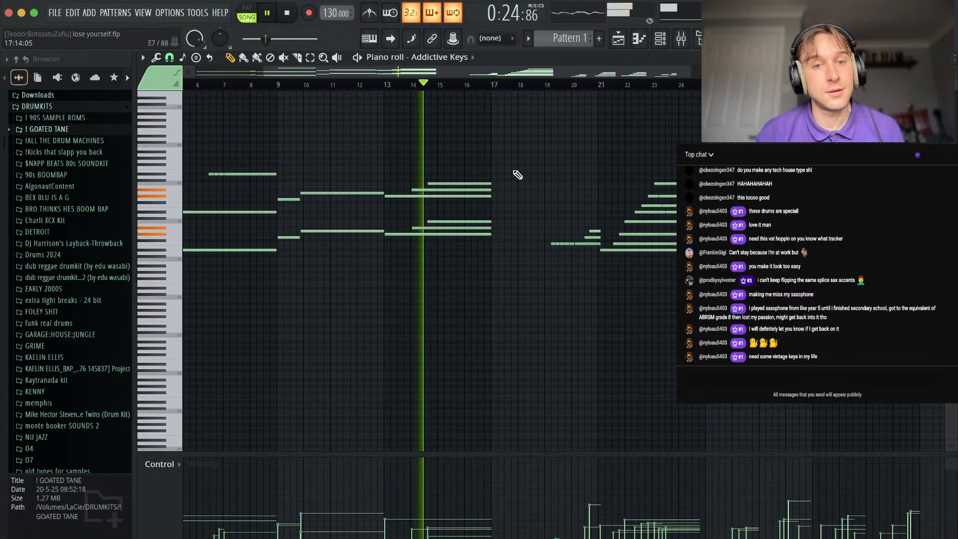
scroll(532, 181, down, 2)
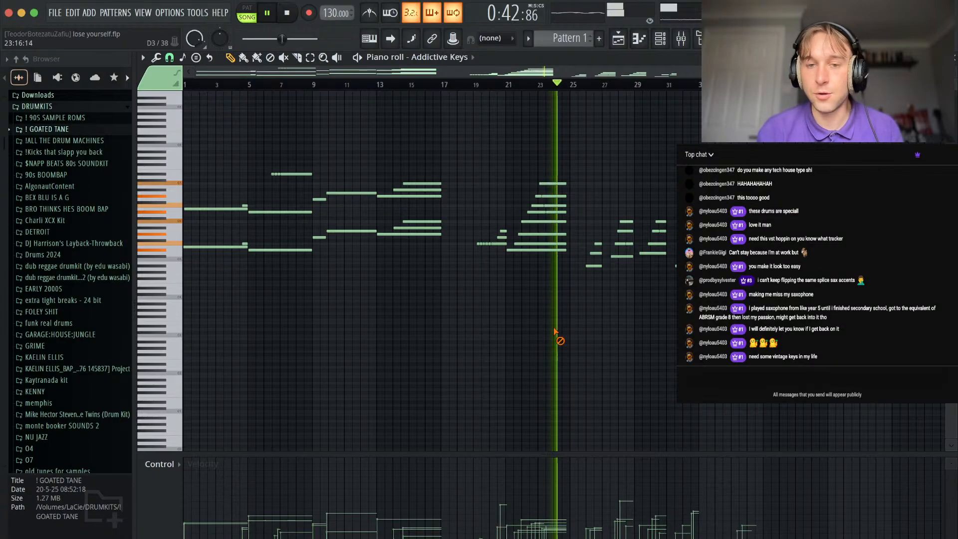
scroll(664, 196, up, 3)
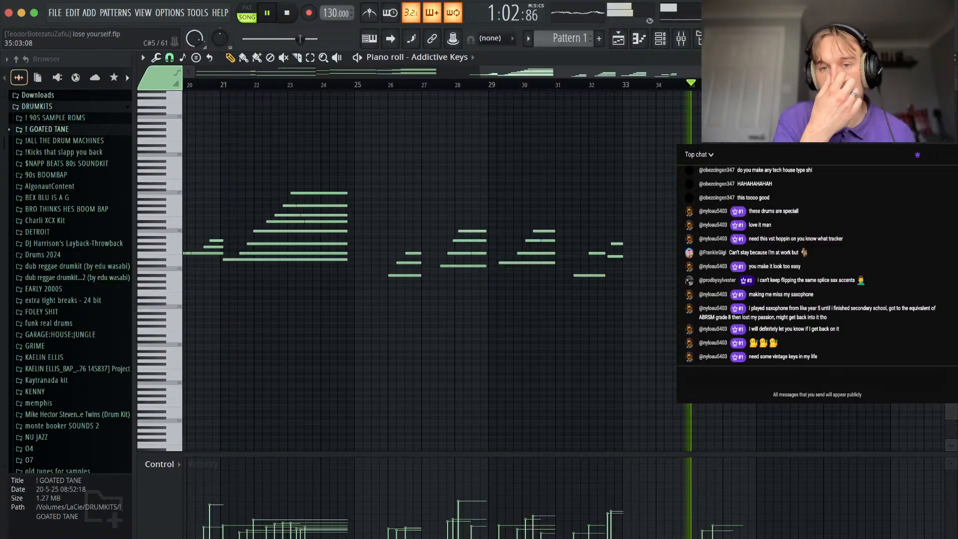
scroll(757, 240, down, 4)
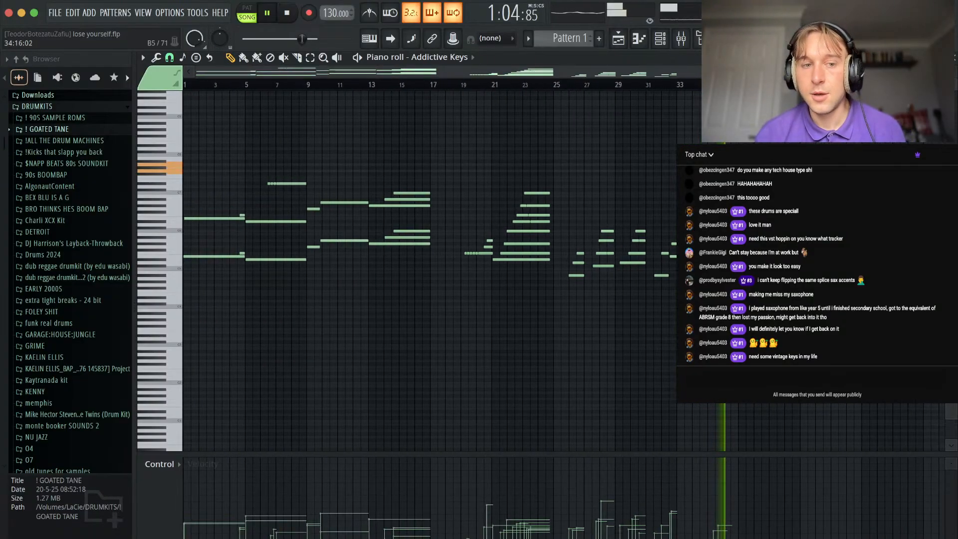
scroll(549, 270, down, 2)
key(space)
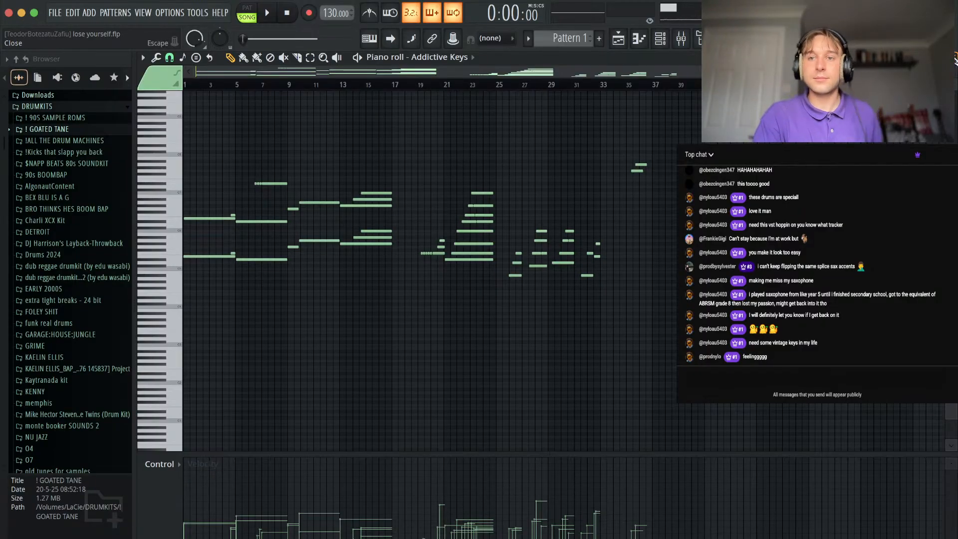
Return to the playlist and play from the start, unmuting Tracks 2, 3 and 4 one after another.
click(950, 57)
right_click(637, 368)
click(194, 188)
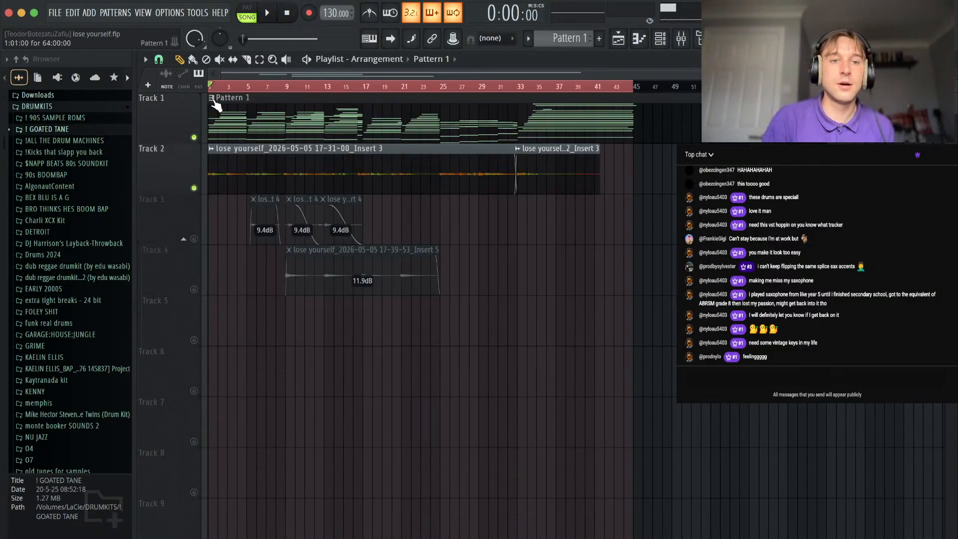
key(space)
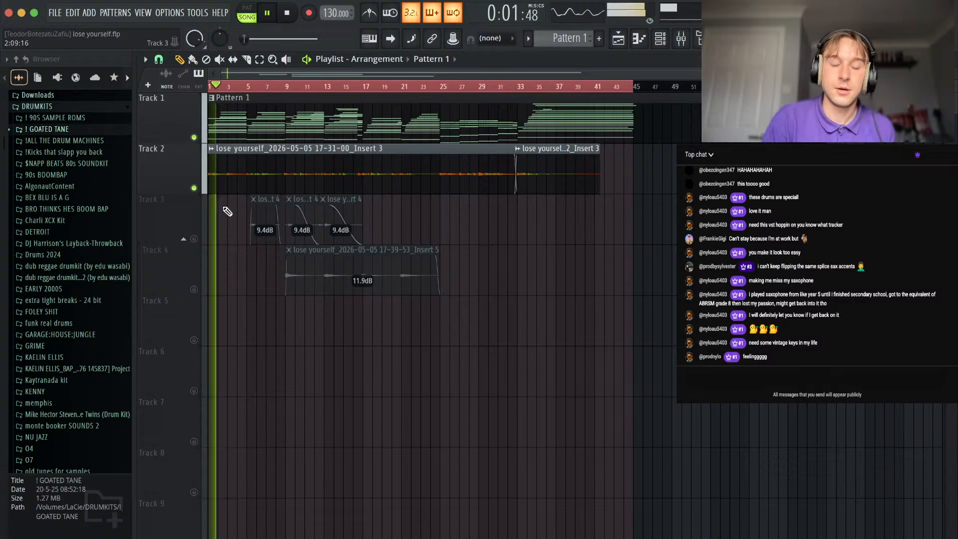
click(195, 238)
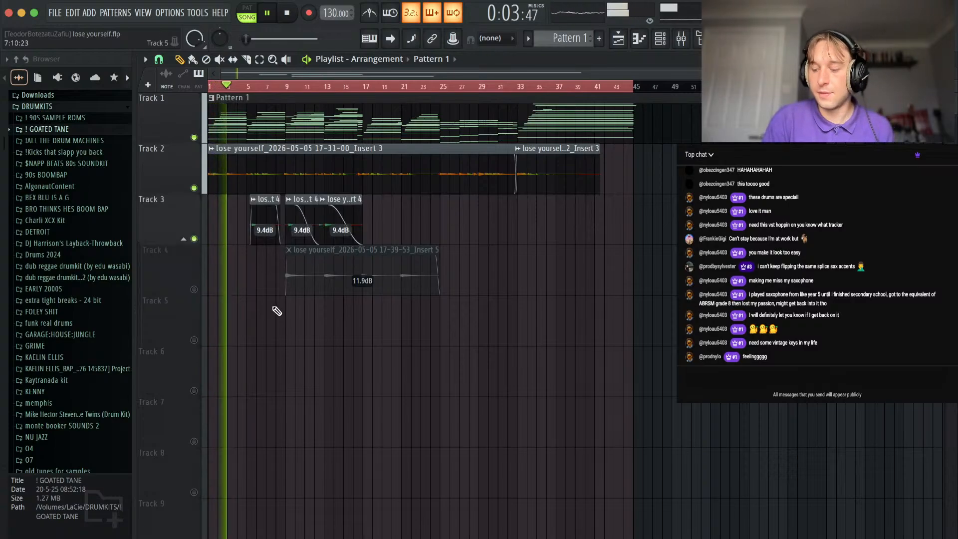
click(55, 13)
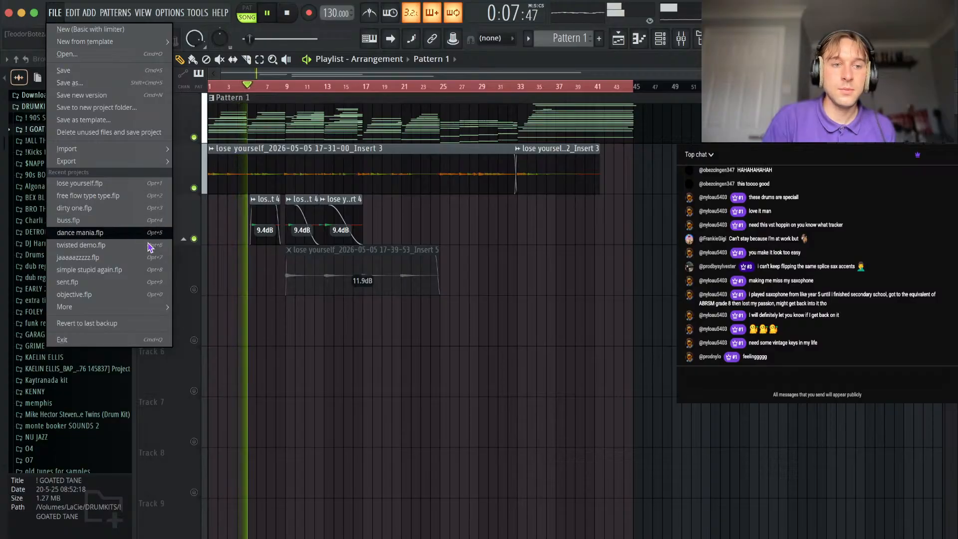
click(230, 332)
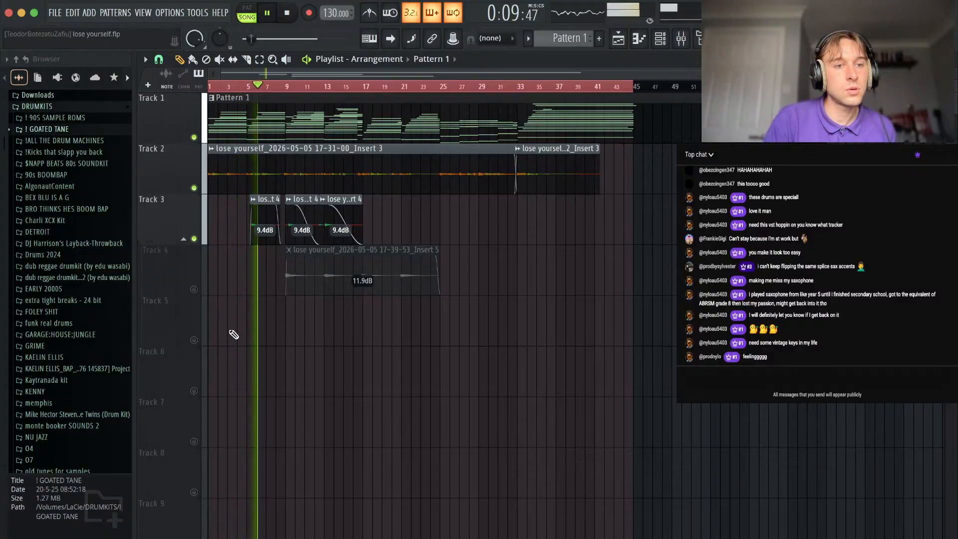
click(196, 290)
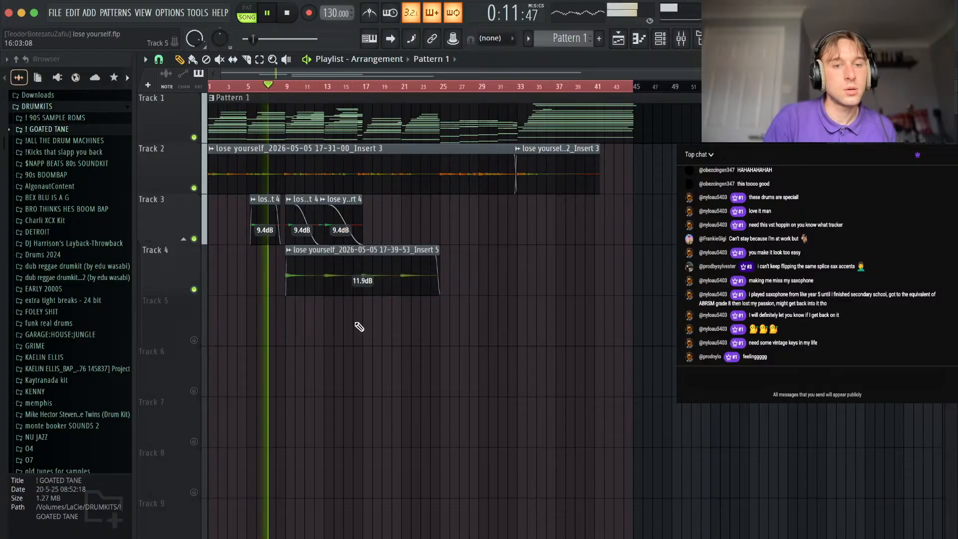
Solo Track 4, unmute Track 3 alongside it, and play the two tracks from just after bar 5.
scroll(349, 315, up, 5)
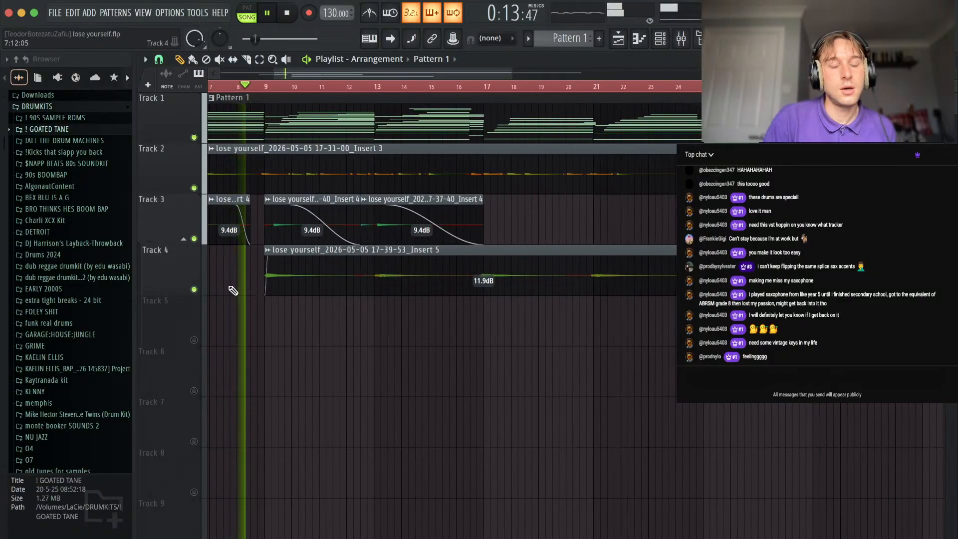
scroll(342, 280, left, 3)
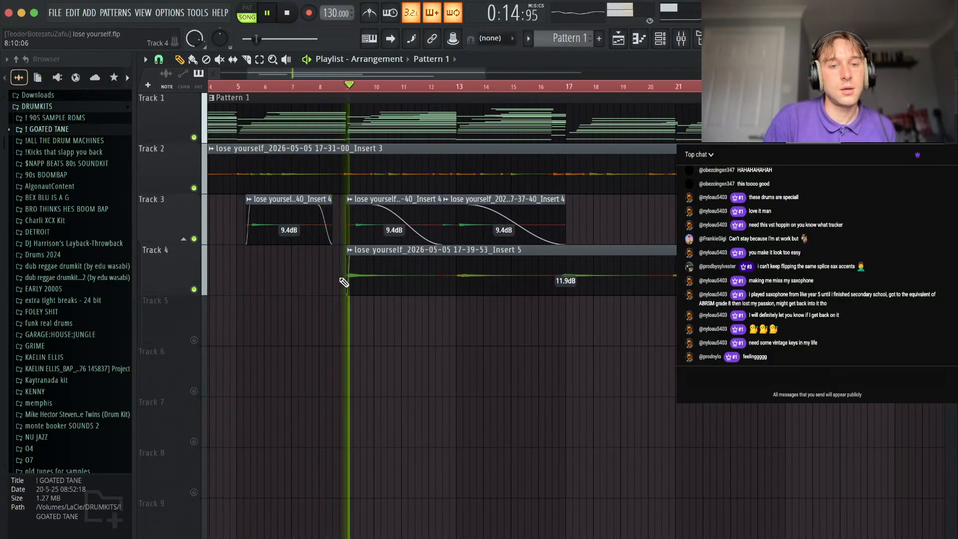
right_click(194, 290)
click(341, 86)
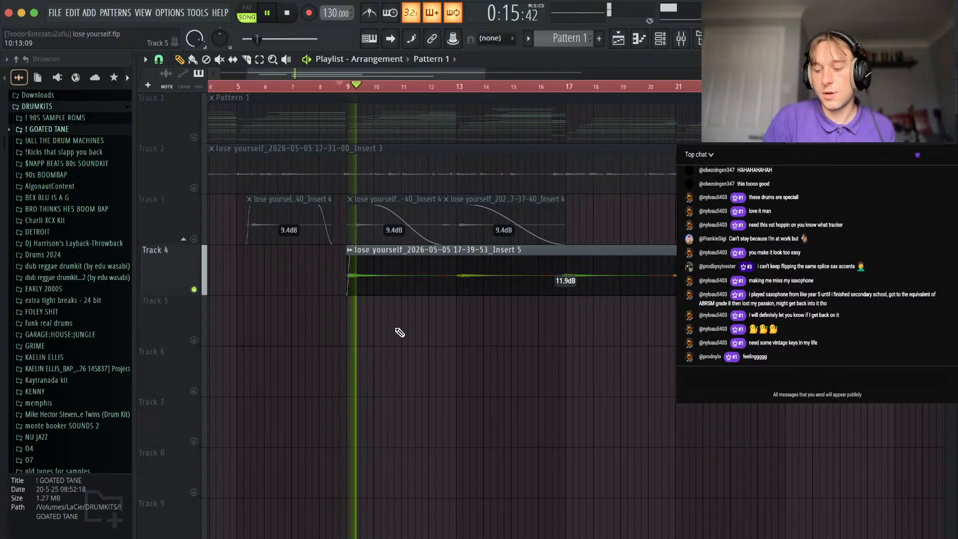
click(194, 239)
key(space)
click(250, 86)
key(space)
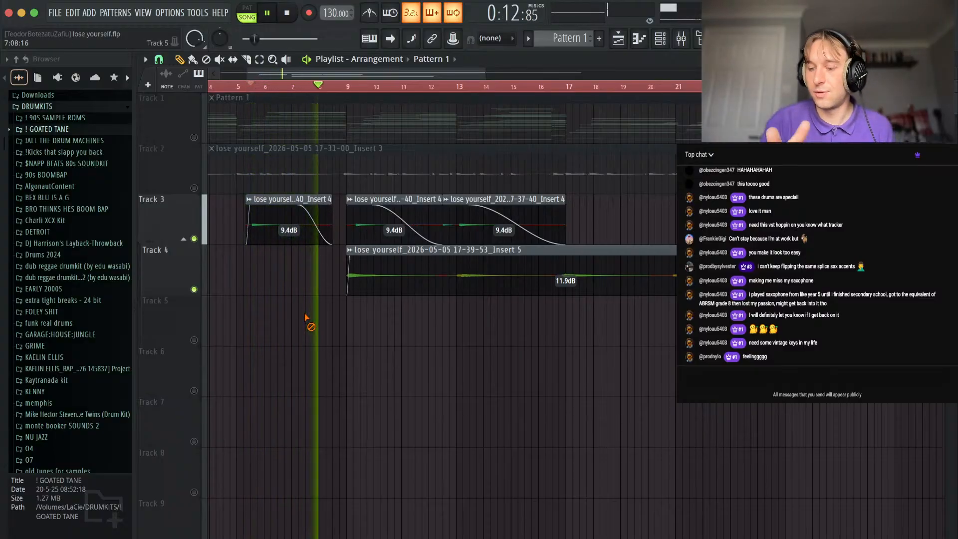
Turn all playlist tracks back on so the full arrangement plays together.
scroll(421, 317, down, 4)
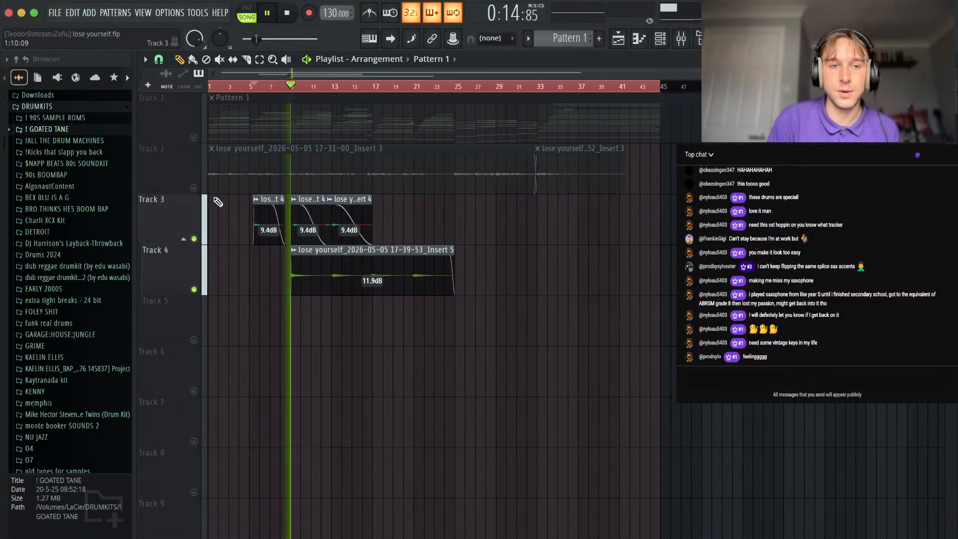
right_click(194, 188)
right_click(194, 189)
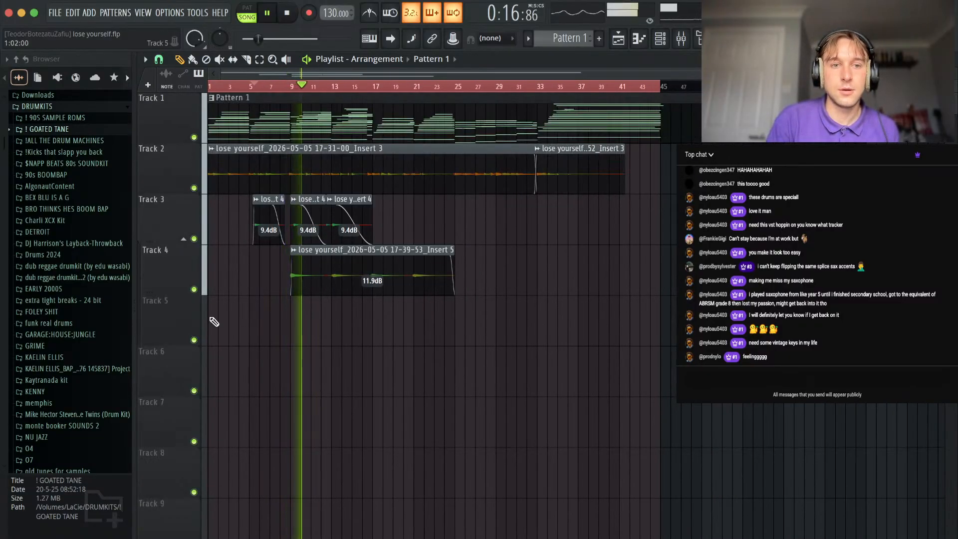
Inspect the AUPitch and UADx Ampex ATR-102 Master Tape effects on the Master mixer track, then close the mixer.
scroll(368, 278, down, 5)
click(681, 39)
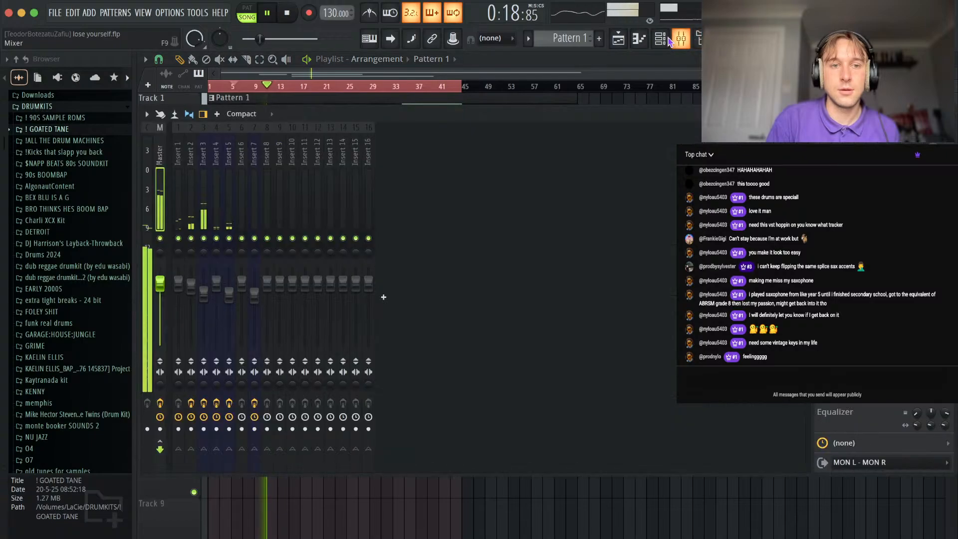
click(152, 169)
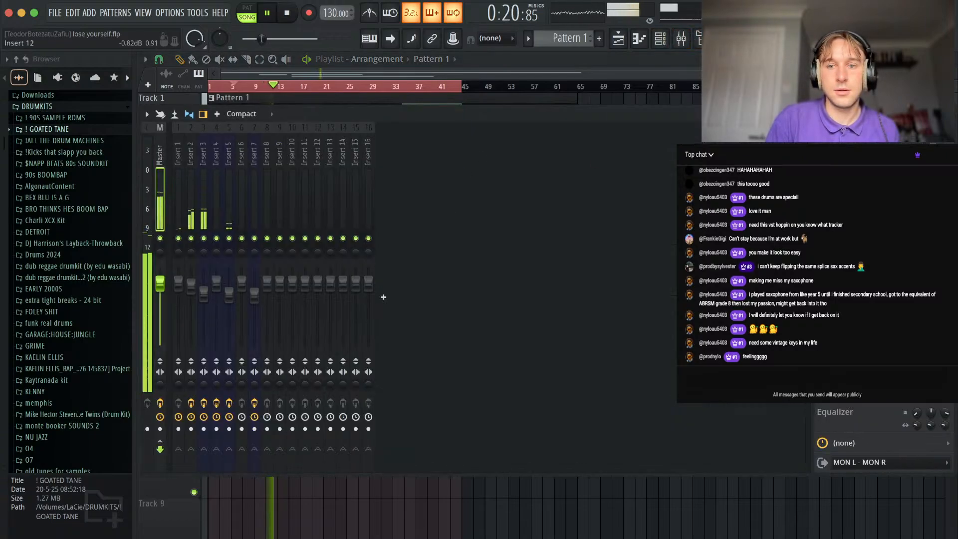
click(858, 153)
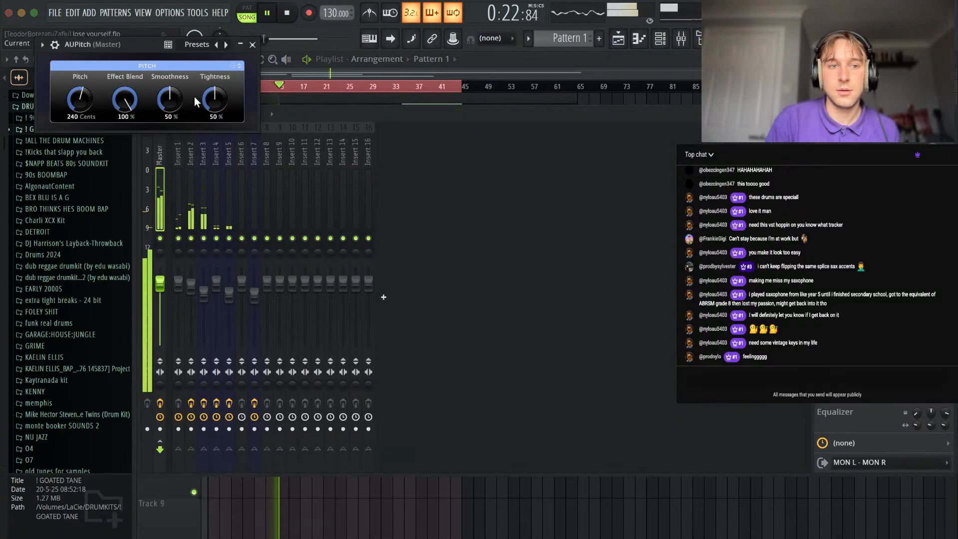
click(252, 45)
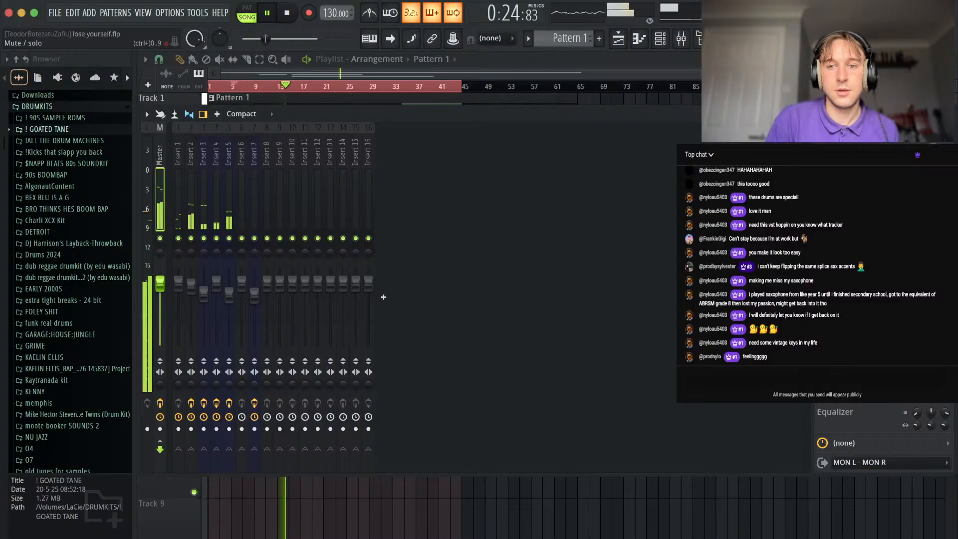
click(858, 174)
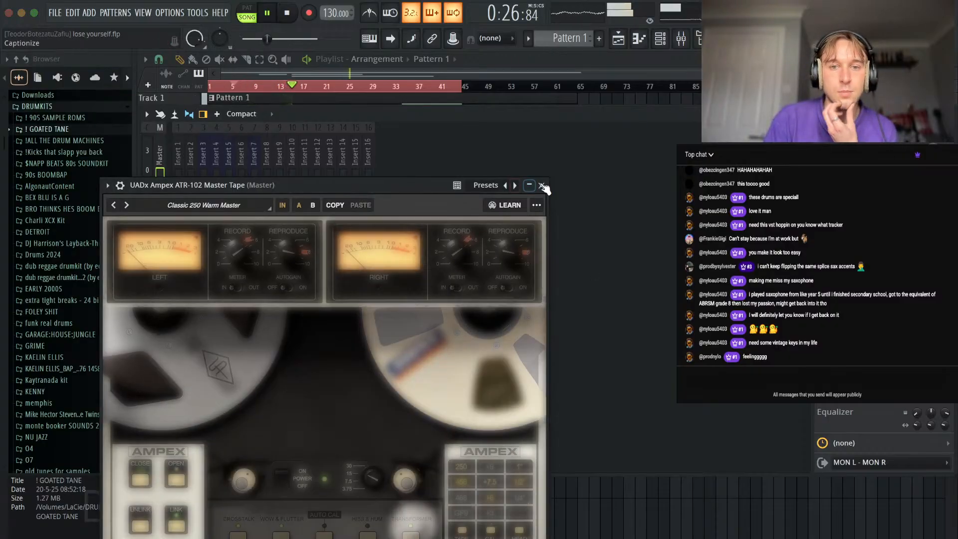
click(541, 185)
click(954, 118)
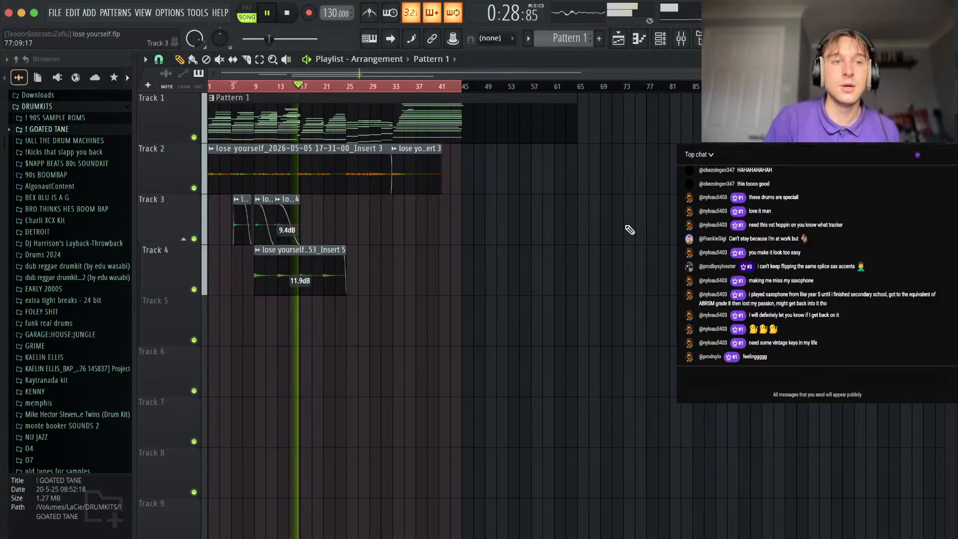
Save the lose yourself project and open the recent project simple stupid again.flp, dismissing the Perfect Fourth audio clip settings.
click(55, 13)
click(73, 71)
click(54, 13)
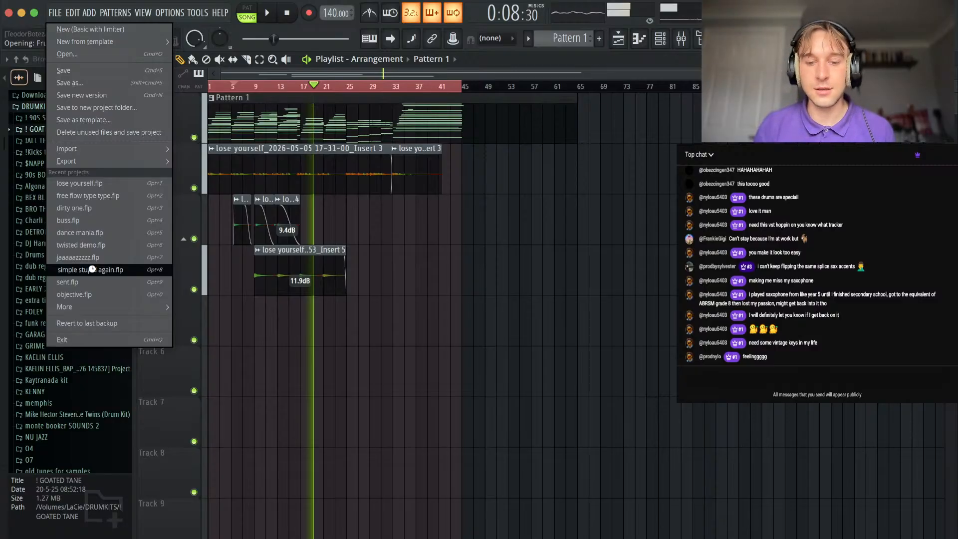
click(92, 269)
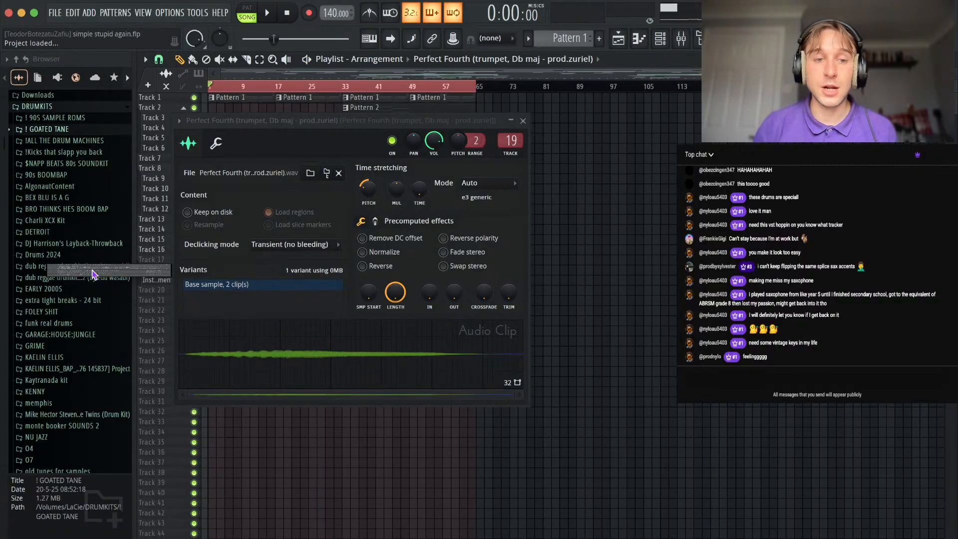
click(523, 121)
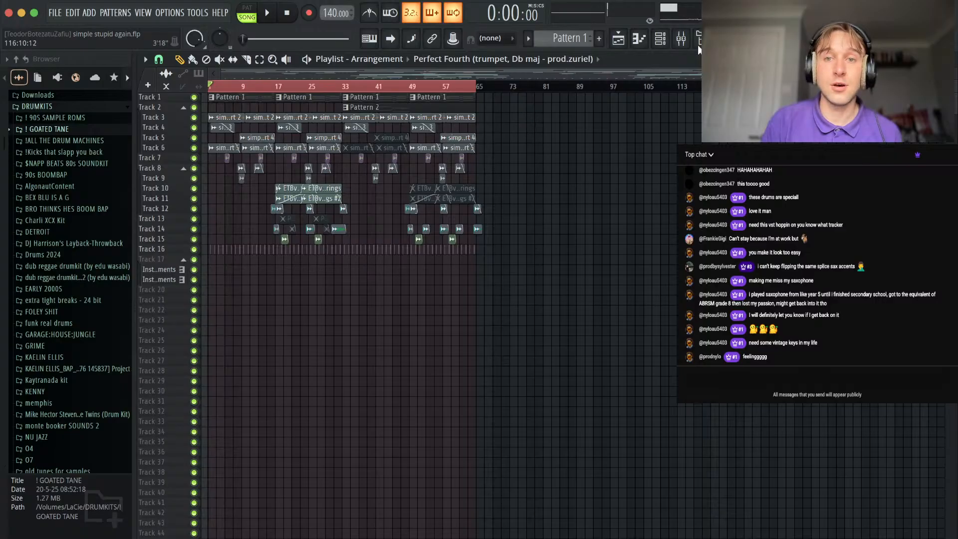
Inspect the UADx Ampex ATR-102 Master Tape on the Master mixer track and the H-Delay Stereo on the trumpet insert.
click(681, 38)
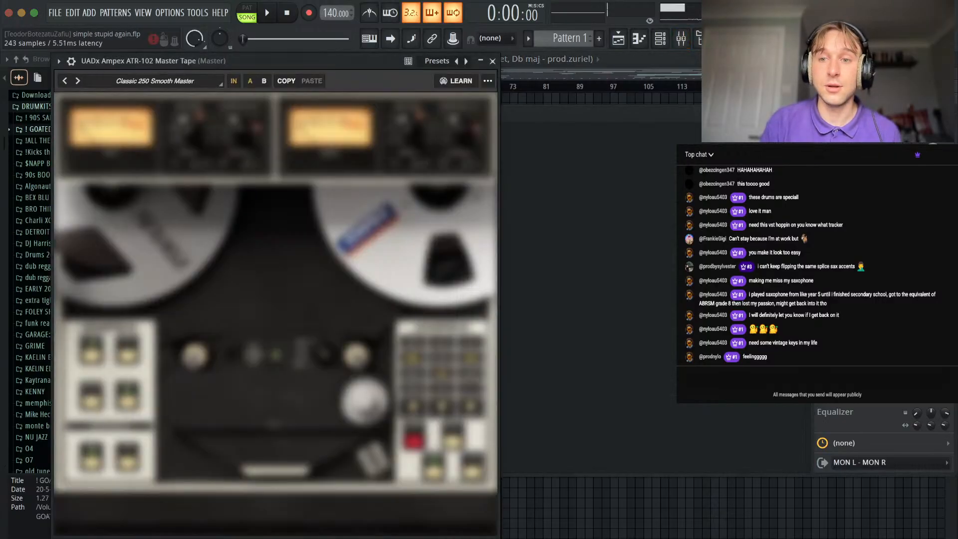
click(492, 61)
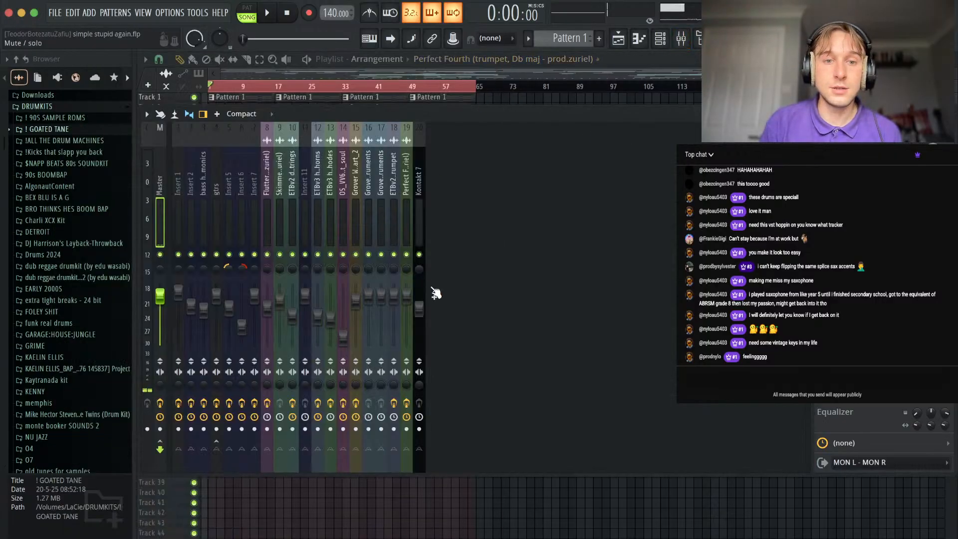
click(863, 173)
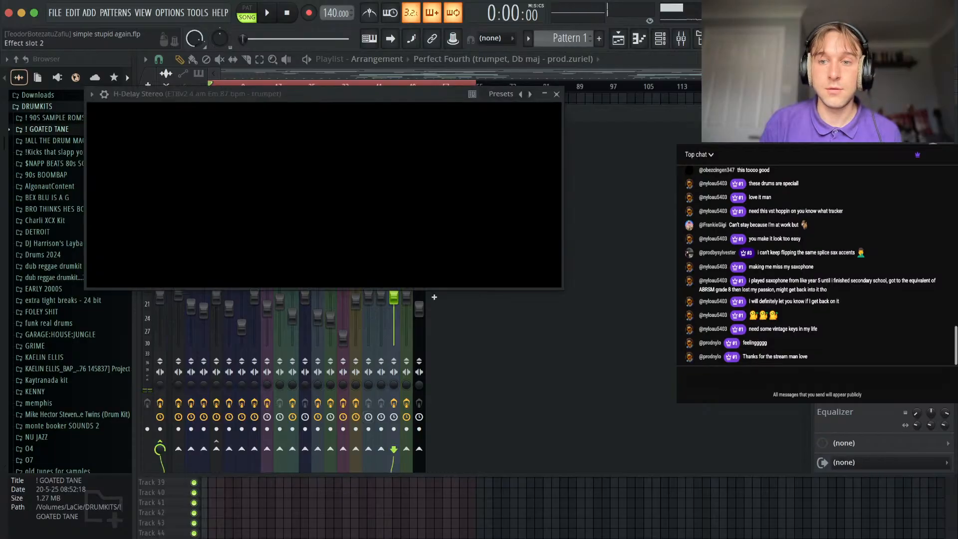
click(557, 94)
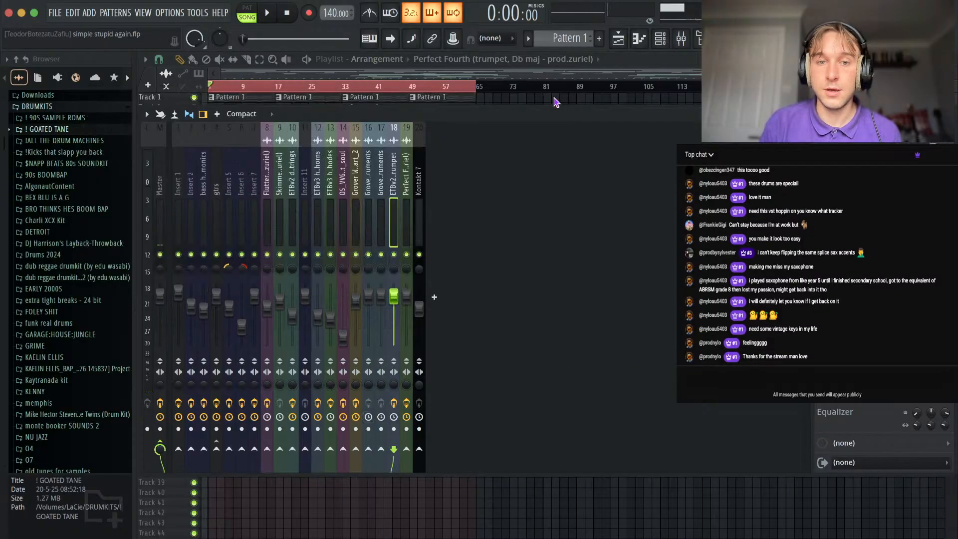
Inspect the H-Delay Stereo effect on the Grover Washington Jr. insert, then close the mixer.
key(Left)
key(Left)
key(Left)
key(Right)
click(861, 247)
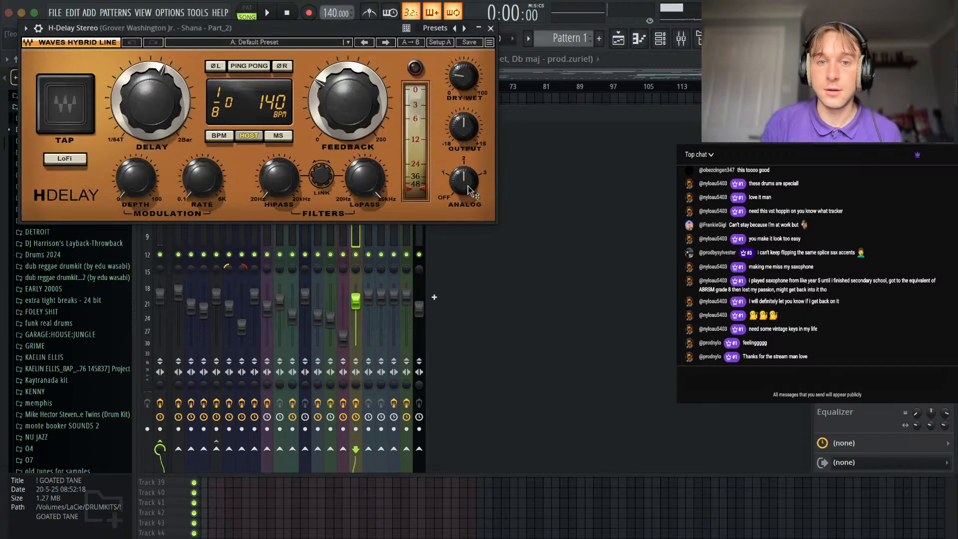
click(490, 29)
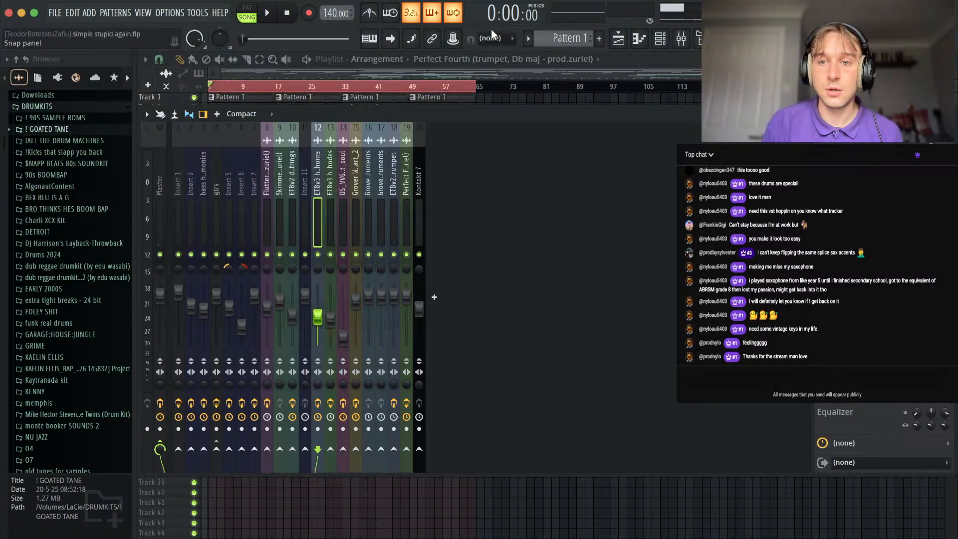
key(F9)
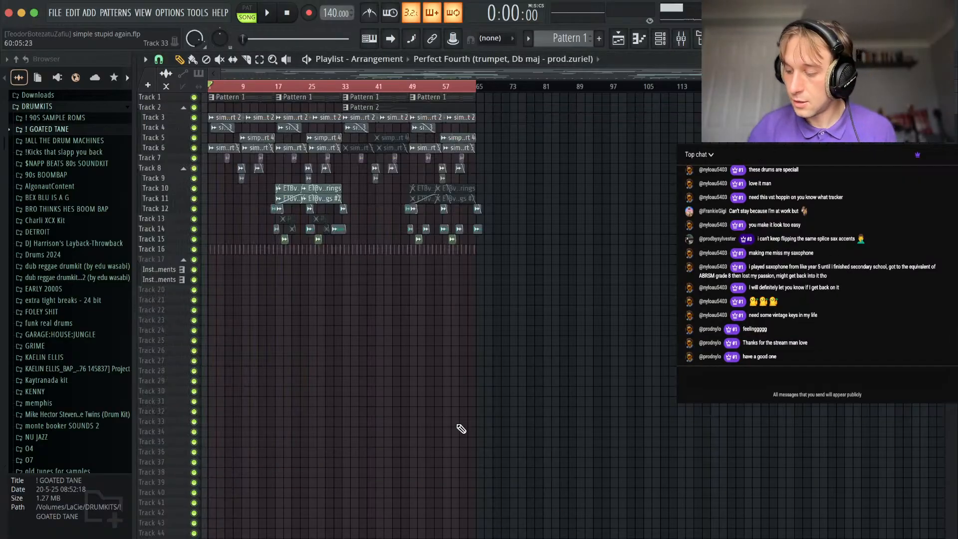
Enlarge the playlist tracks, solo Track 1 with the Pattern 1 chords, and play it from the start.
scroll(332, 269, up, 3)
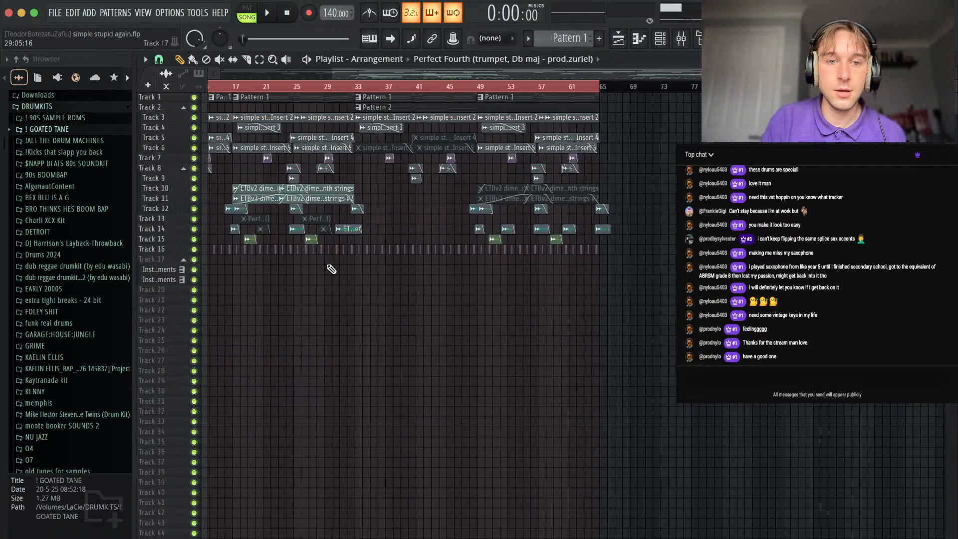
scroll(332, 269, left, 4)
drag(955, 69, 955, 82)
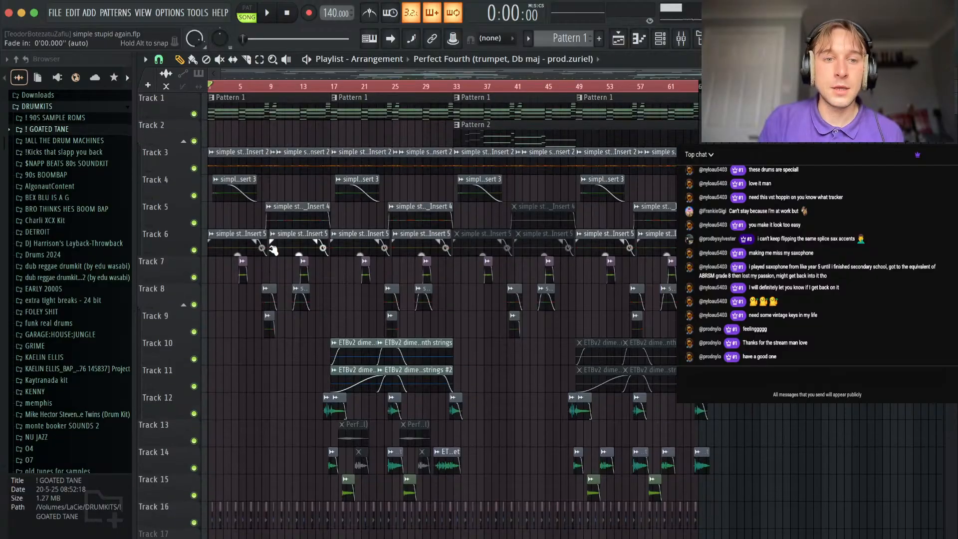
scroll(223, 266, up, 4)
ctrl+click(194, 114)
key(space)
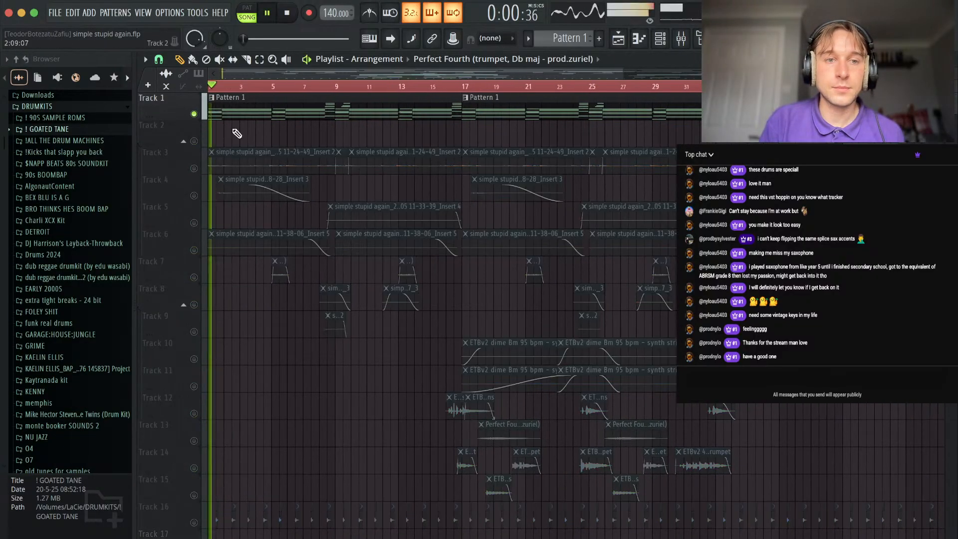
Add a Fruity Parametric EQ 2 effect to the Insert 1 mixer track.
click(682, 36)
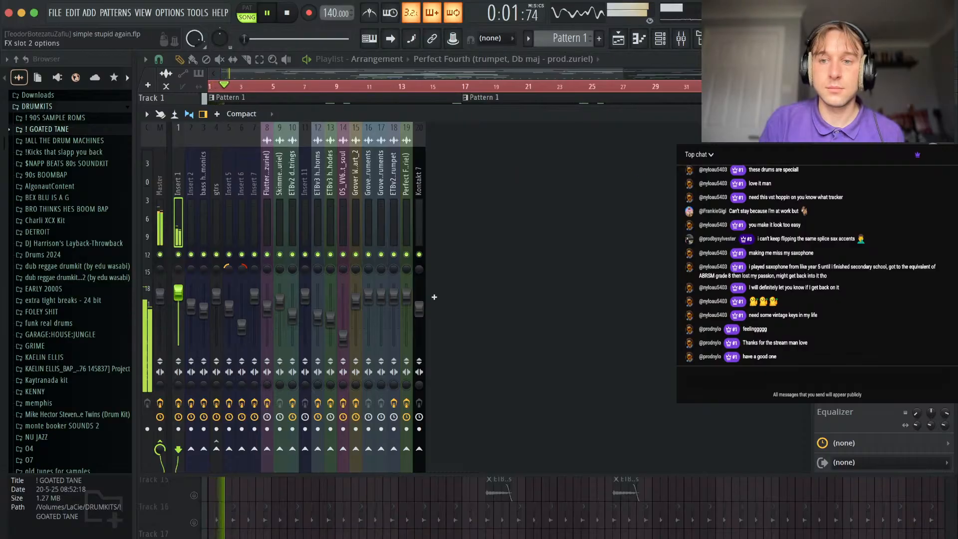
click(823, 169)
click(104, 14)
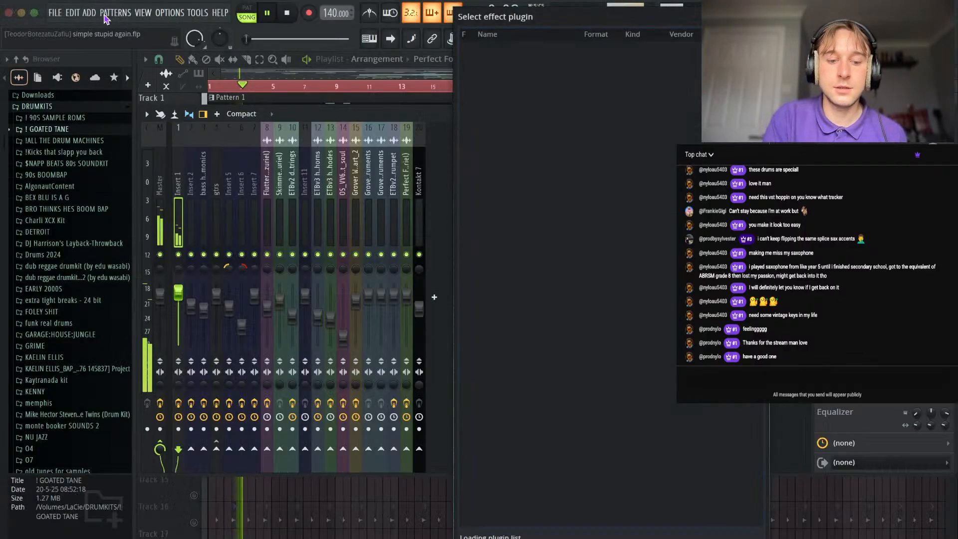
text(para)
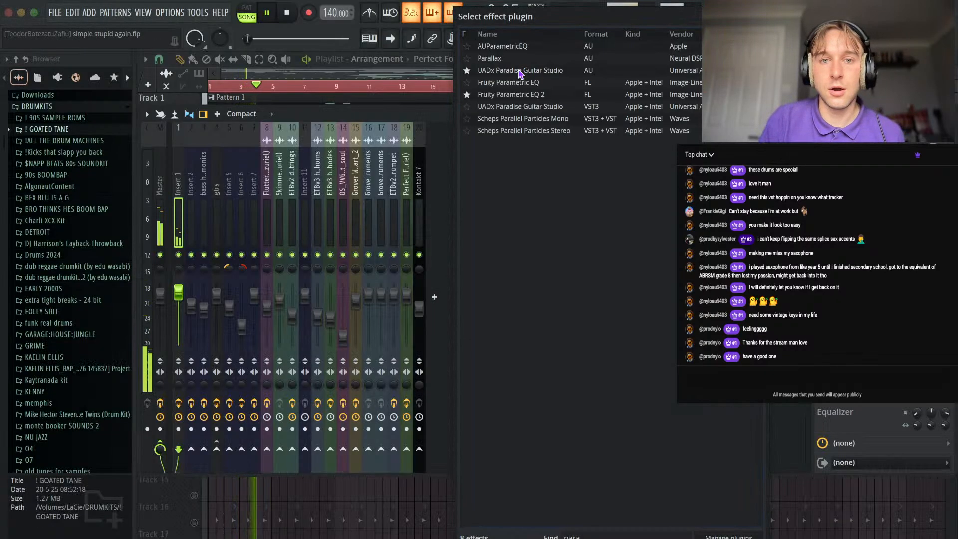
double_click(525, 95)
Cut band 3 of the equalizer by about 8.5 dB near 121 Hz, widen the band and close the plugin.
drag(286, 212, 245, 249)
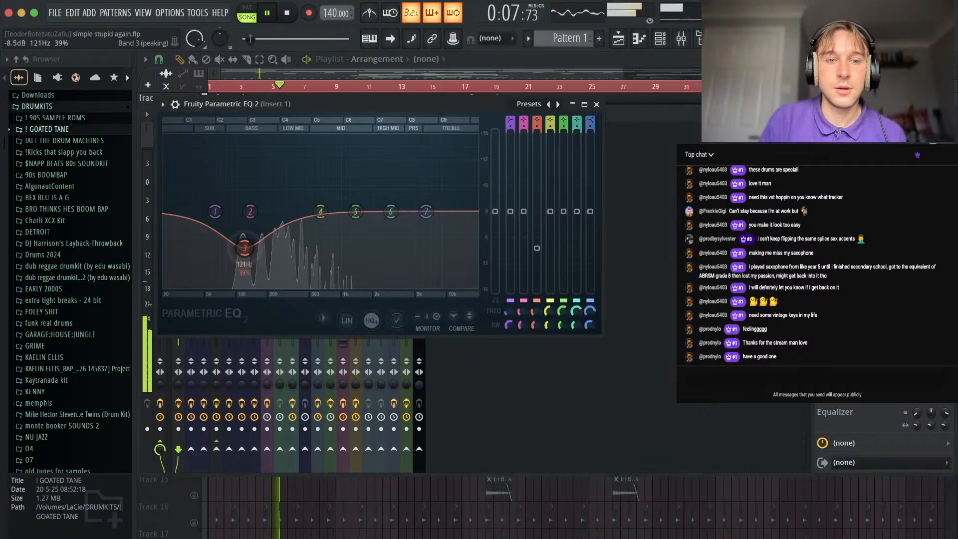
scroll(248, 246, up, 3)
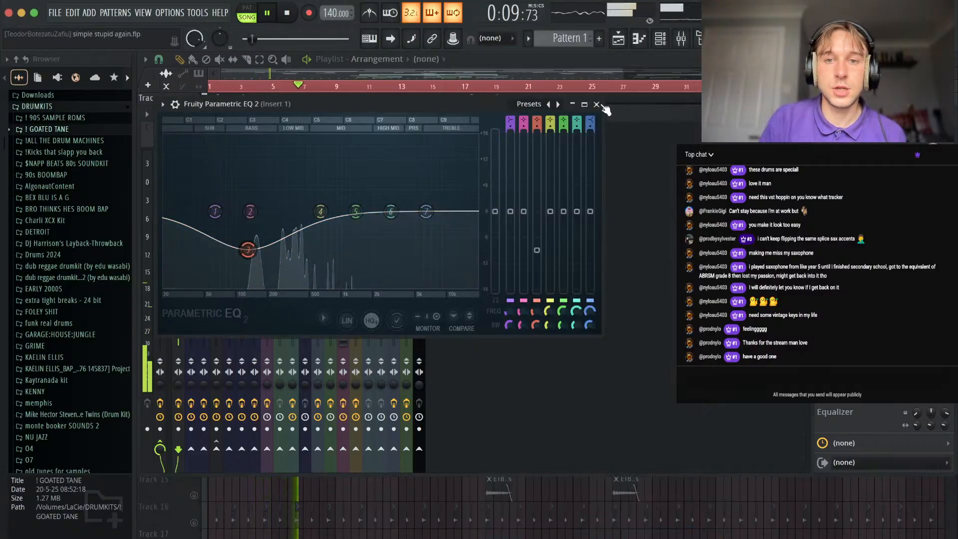
click(597, 105)
Return to the playlist, unmute Tracks 3, 4 and 6 alongside Track 1, and play from the start.
right_click(270, 503)
key(space)
click(194, 169)
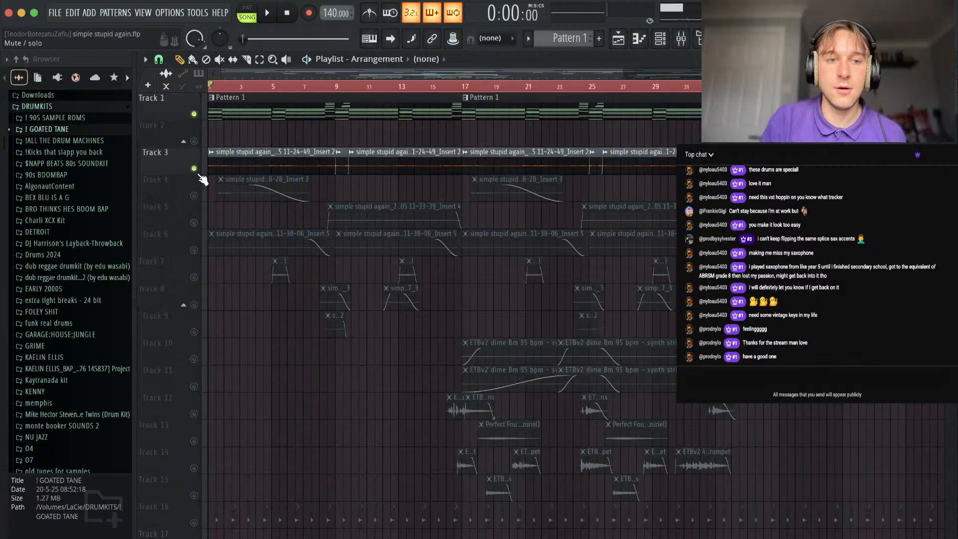
click(194, 196)
click(194, 250)
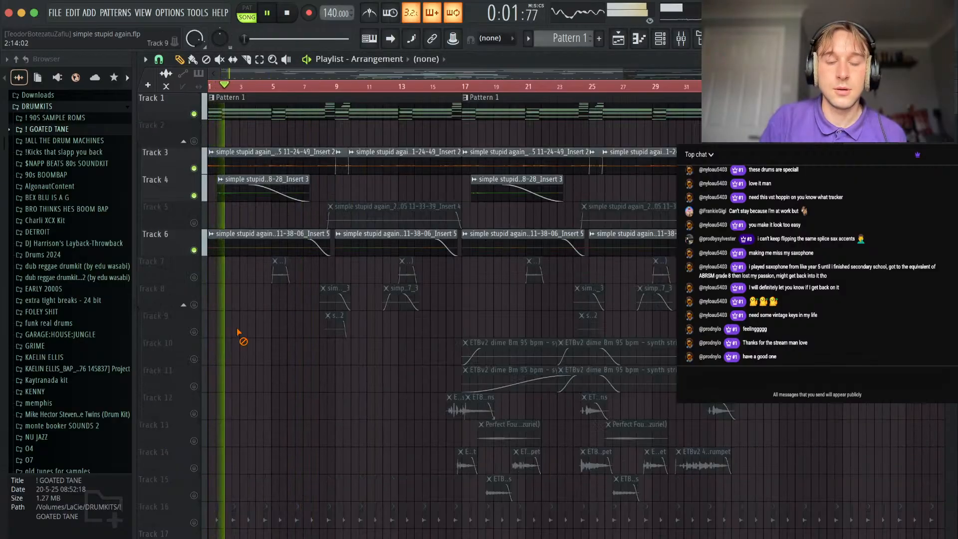
Turn all playlist tracks back on and play the full arrangement through its first 16 bars.
right_click(194, 250)
right_click(194, 250)
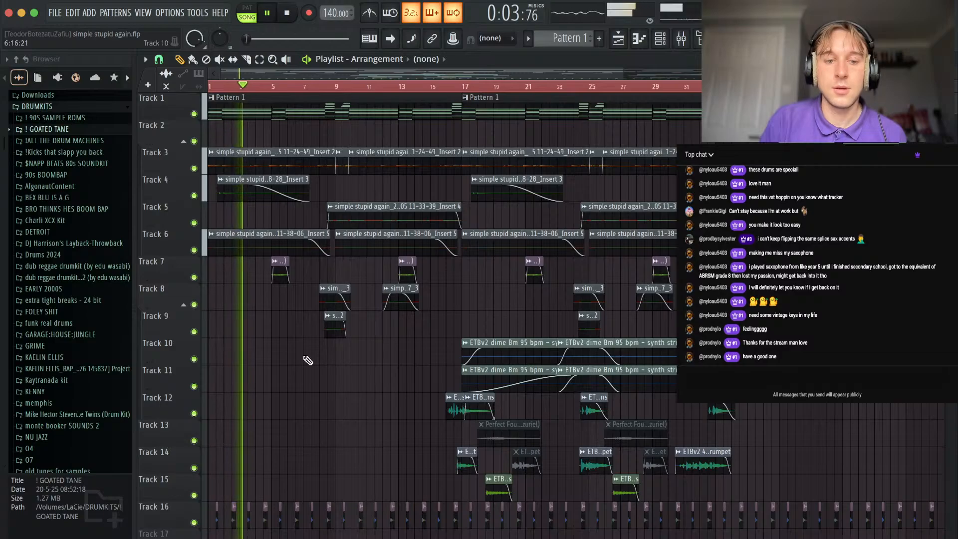
scroll(301, 333, down, 3)
scroll(295, 344, up, 4)
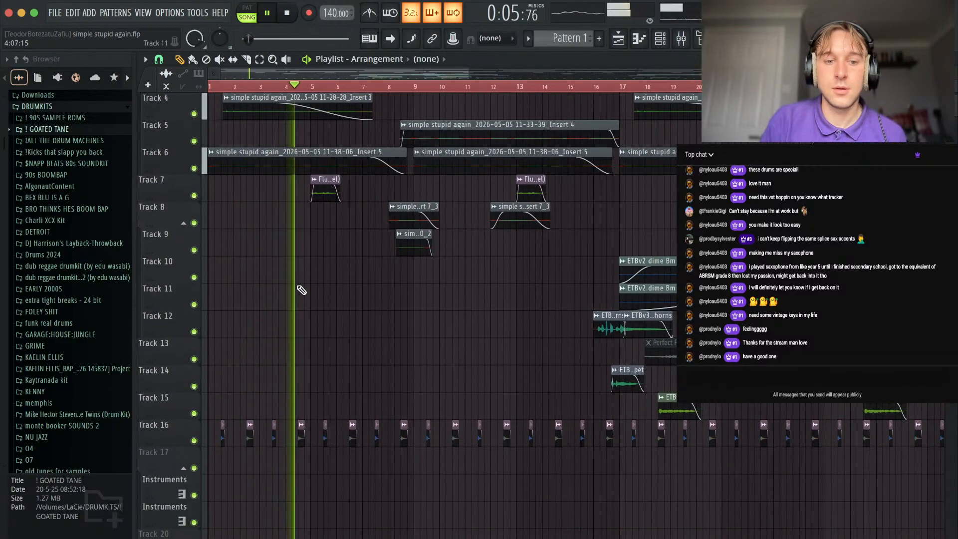
scroll(324, 361, down, 3)
scroll(323, 361, up, 3)
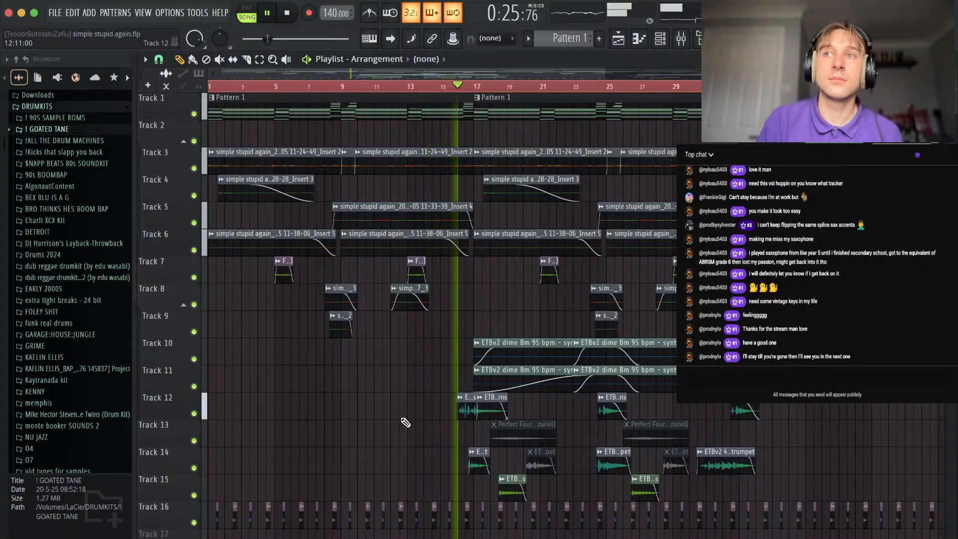
Check the settings of the Track 10 synth strings clip, then mute the synth strings clips on Tracks 10 and 11 from bar 17.
scroll(444, 384, up, 2)
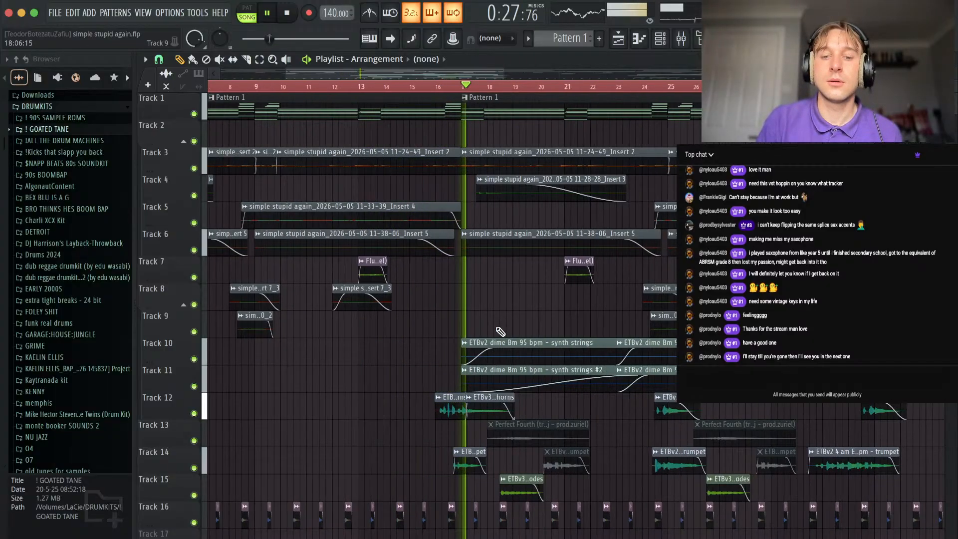
scroll(447, 384, down, 3)
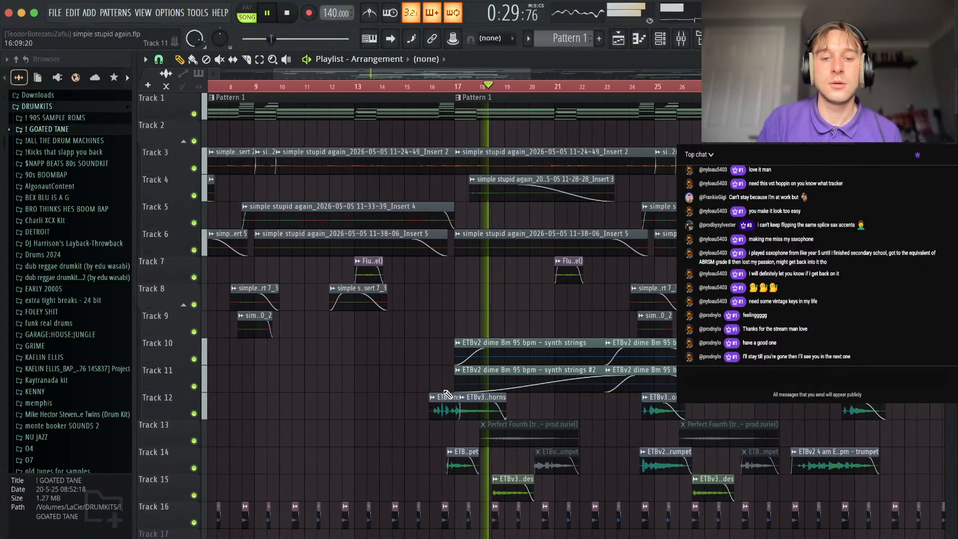
scroll(511, 399, down, 2)
scroll(520, 322, down, 2)
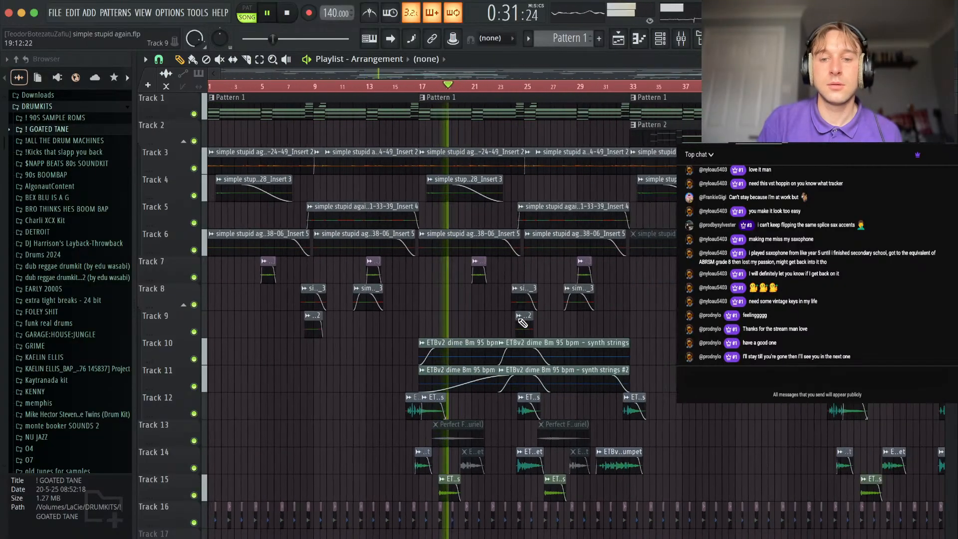
double_click(477, 345)
click(589, 187)
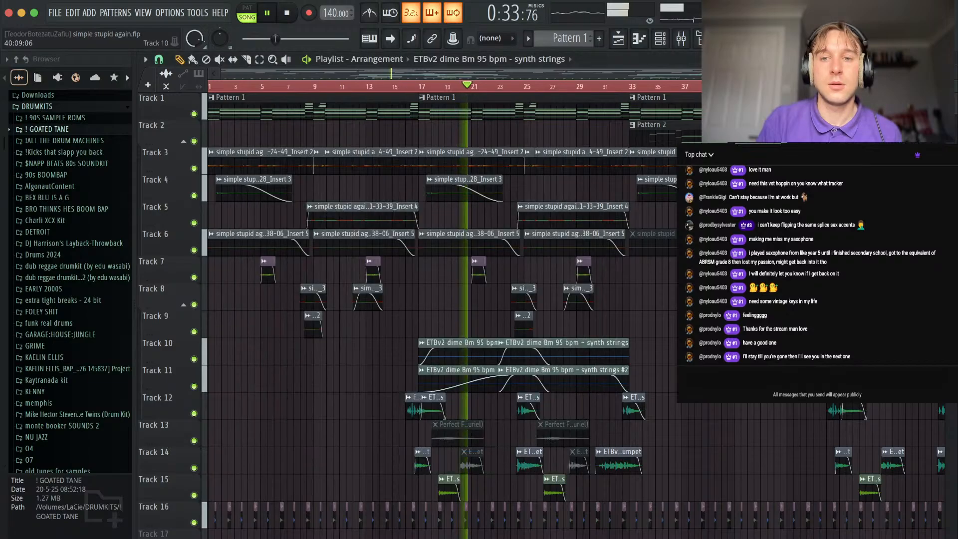
scroll(605, 301, down, 2)
mouse_move(552, 364)
mouse_down()
mouse_move(394, 363)
mouse_move(494, 361)
mouse_up()
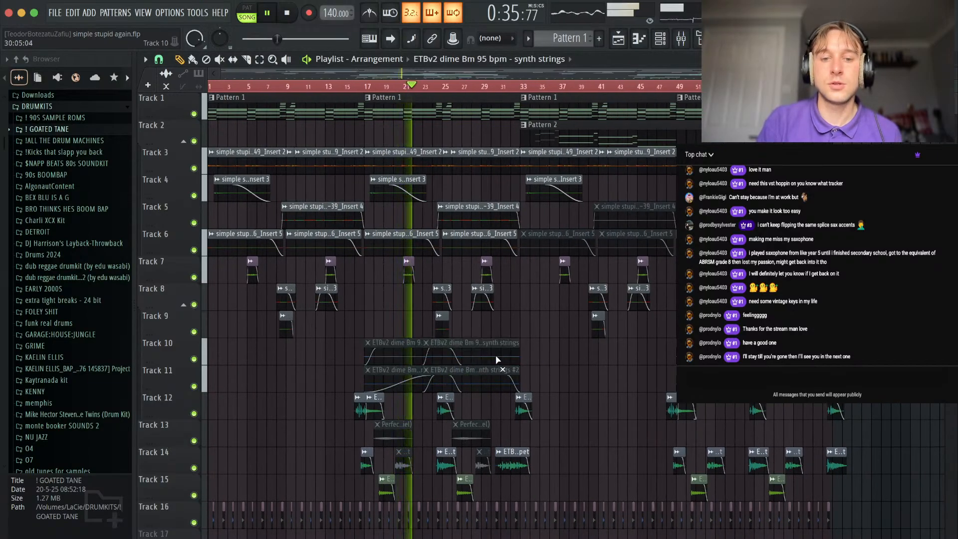
Keep playing past bar 33 and examine the horns, trumpet and rhodes clips on Tracks 12 to 15.
scroll(493, 350, up, 2)
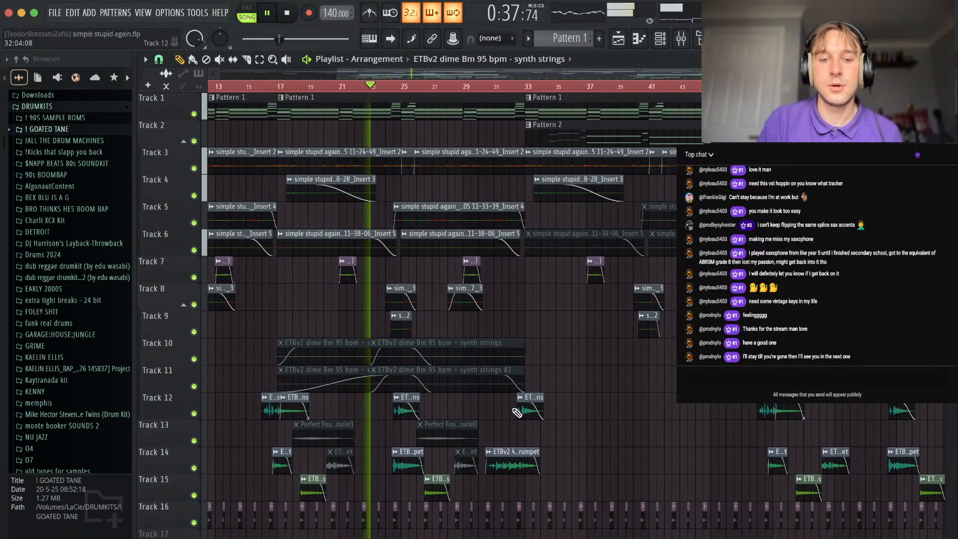
scroll(439, 419, up, 2)
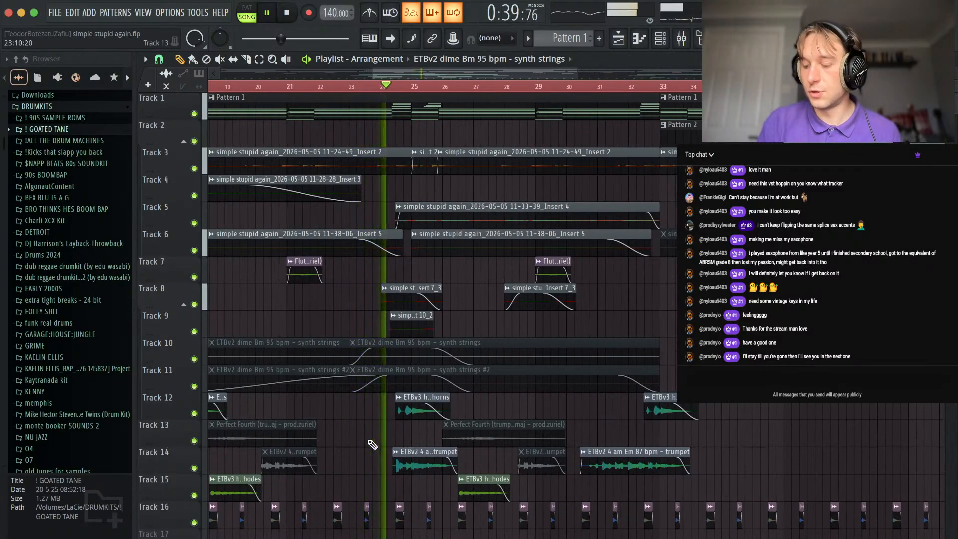
scroll(422, 441, down, 2)
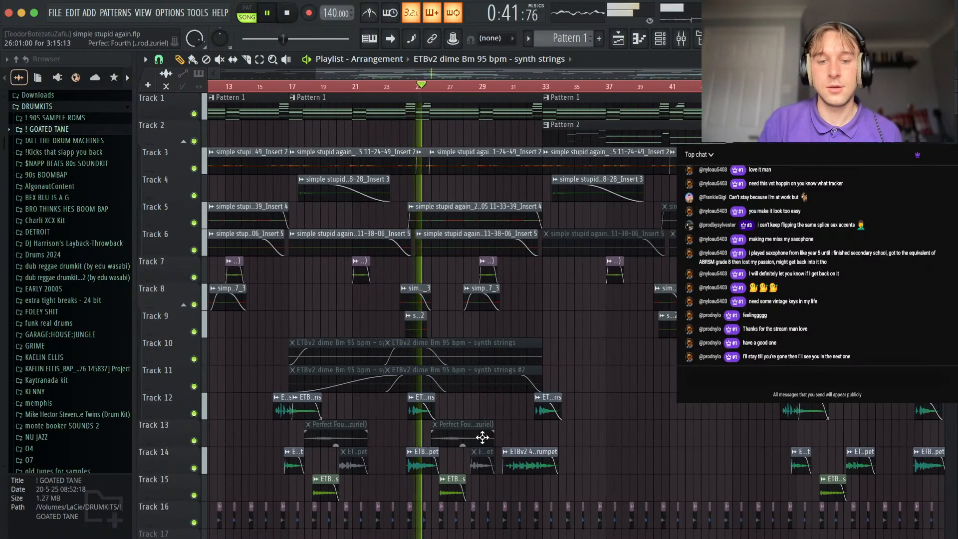
scroll(479, 440, down, 3)
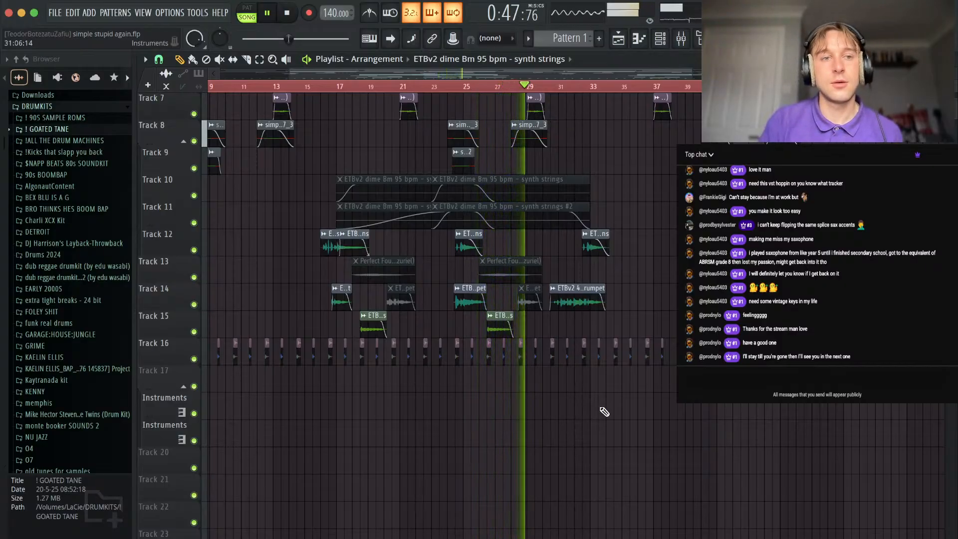
scroll(599, 386, up, 3)
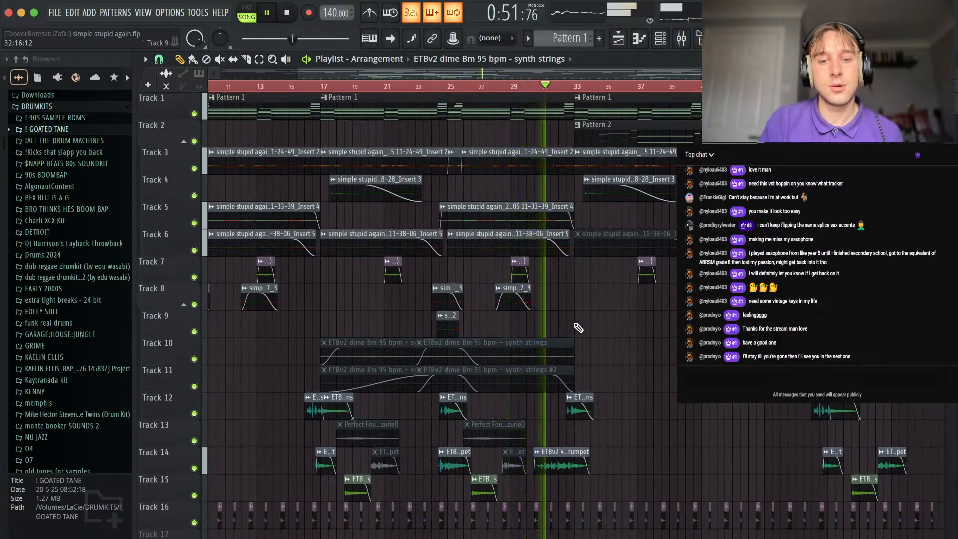
scroll(584, 339, up, 3)
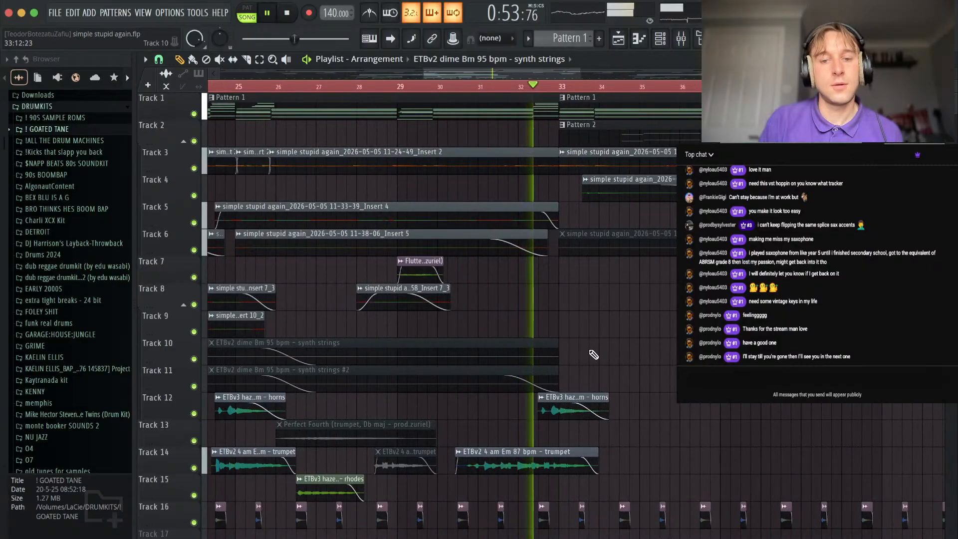
scroll(621, 348, down, 2)
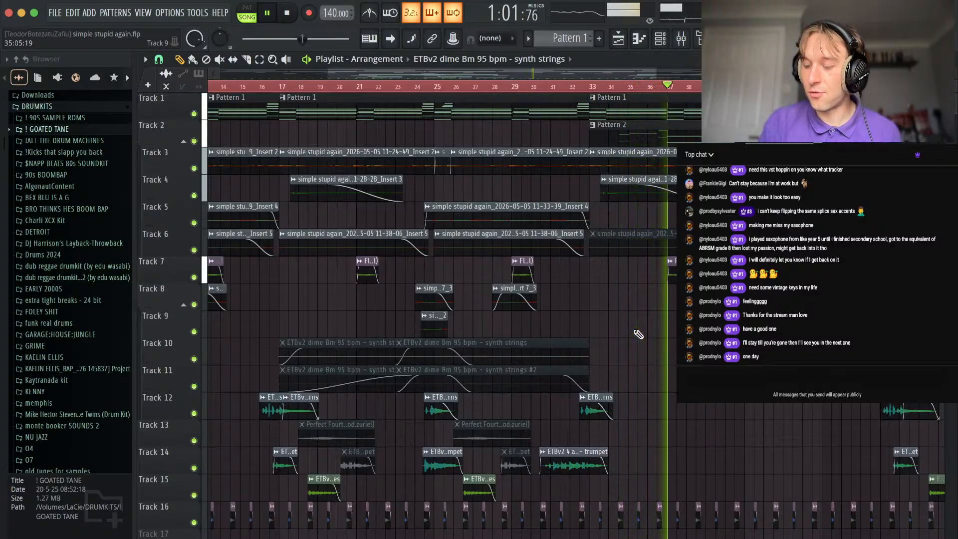
Keep playing from bar 37 past bar 49, examine the clips through the end of the arrangement, and stop playback.
scroll(649, 320, down, 2)
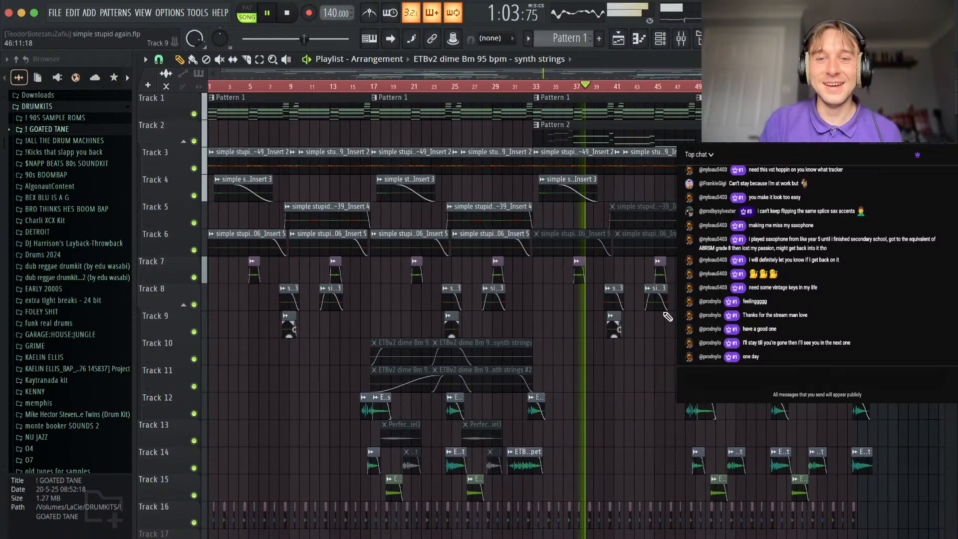
scroll(549, 349, up, 3)
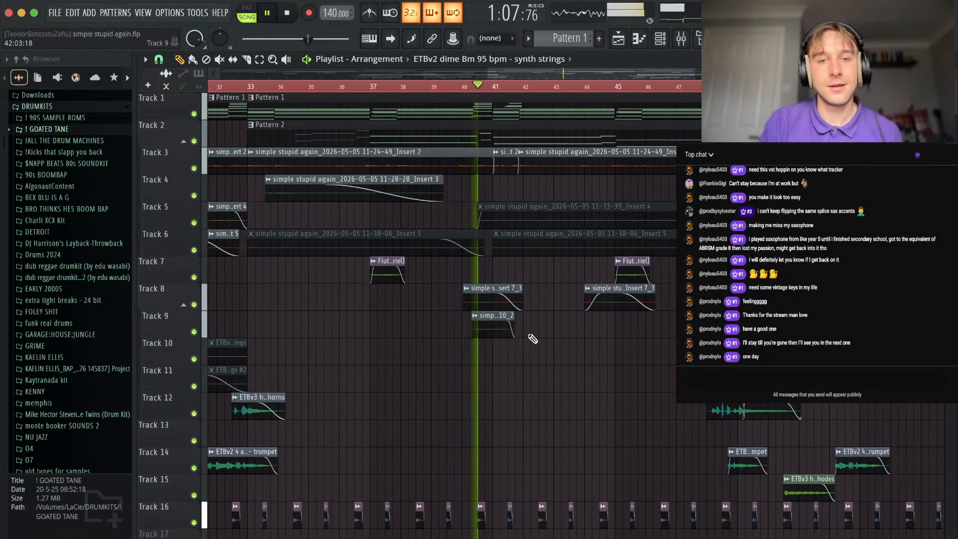
scroll(543, 338, down, 2)
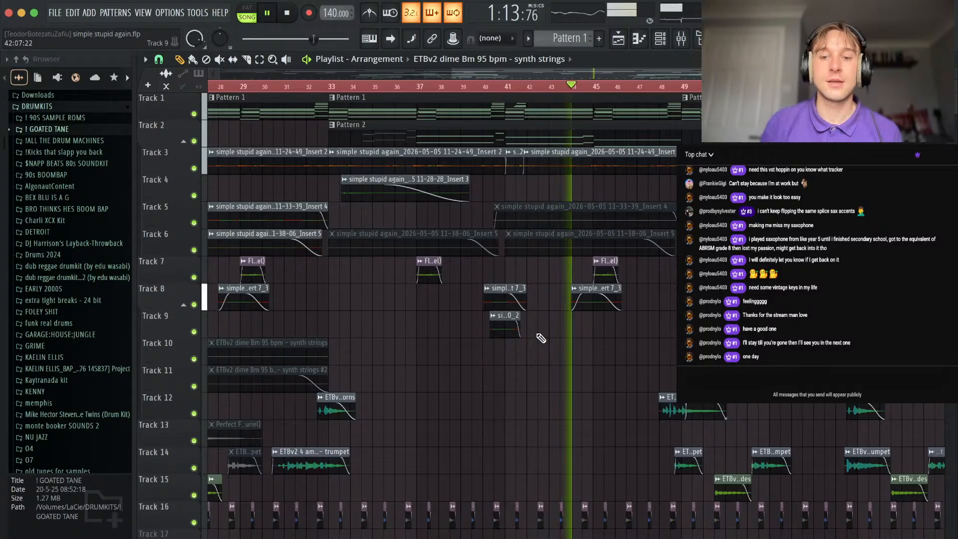
scroll(581, 374, down, 3)
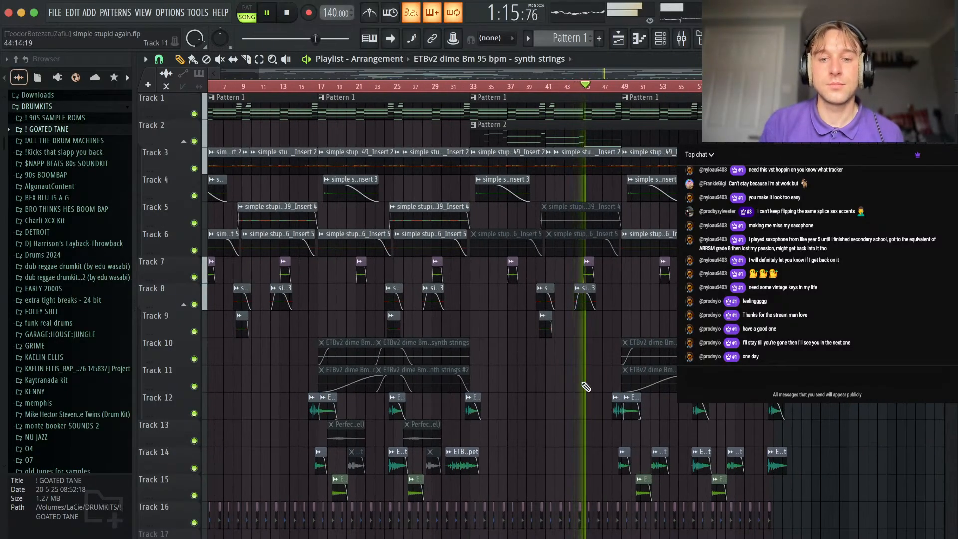
scroll(588, 387, up, 4)
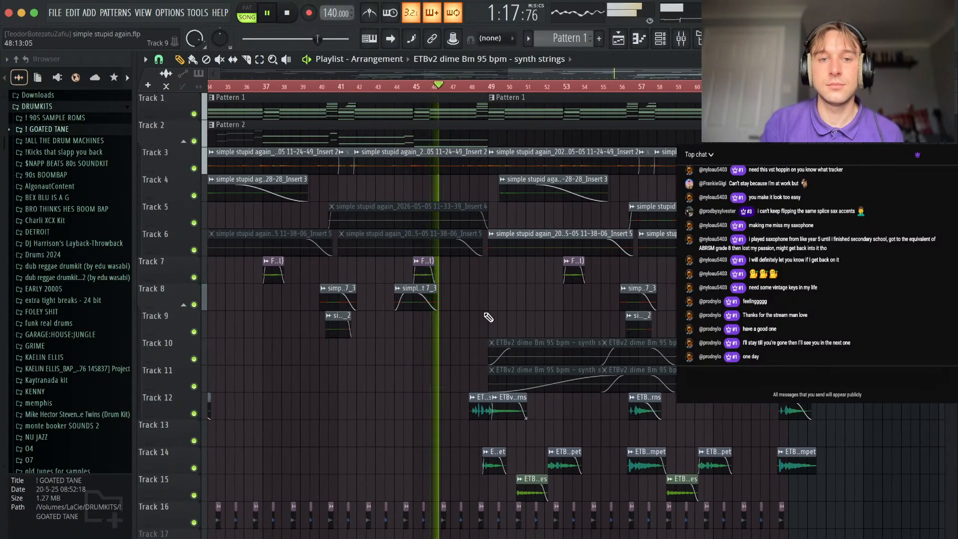
scroll(489, 317, up, 2)
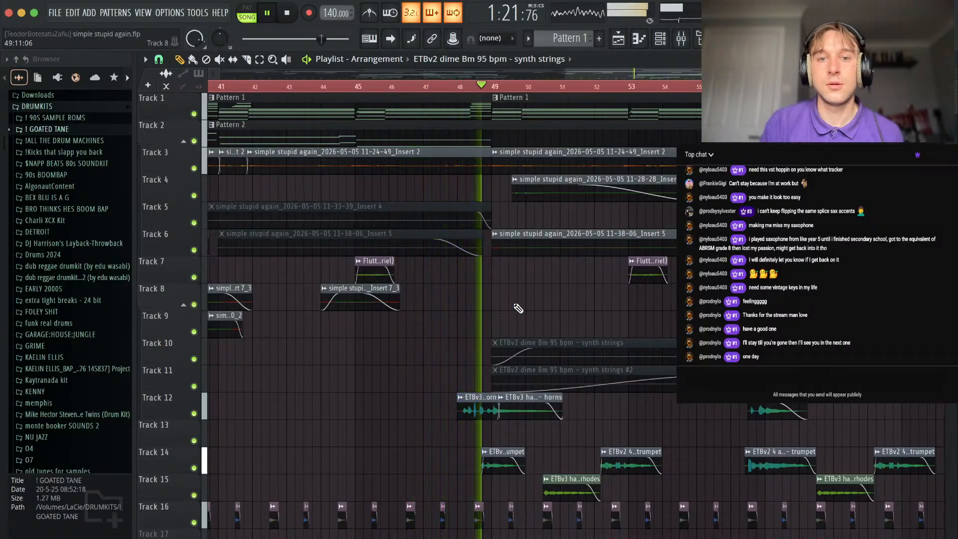
scroll(517, 310, down, 5)
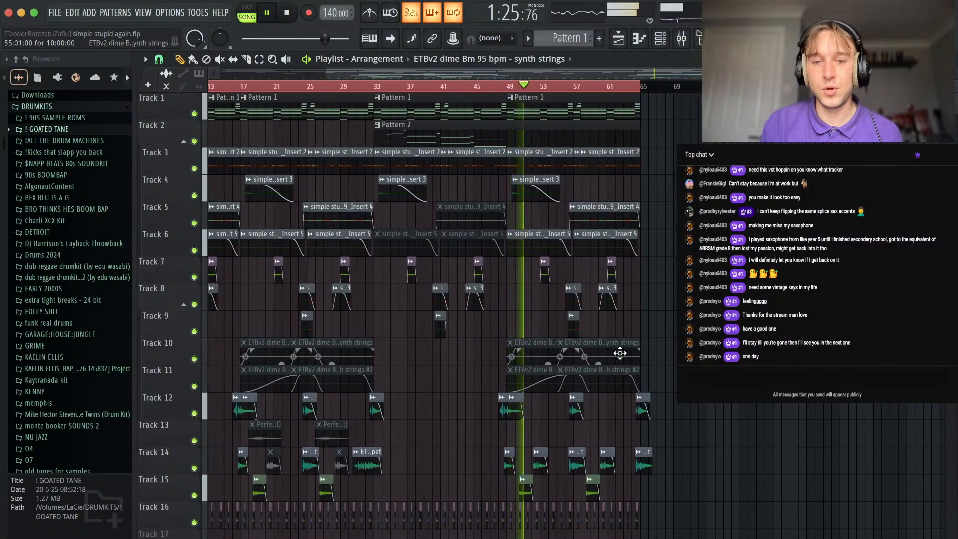
scroll(522, 354, up, 4)
scroll(522, 294, down, 3)
key(space)
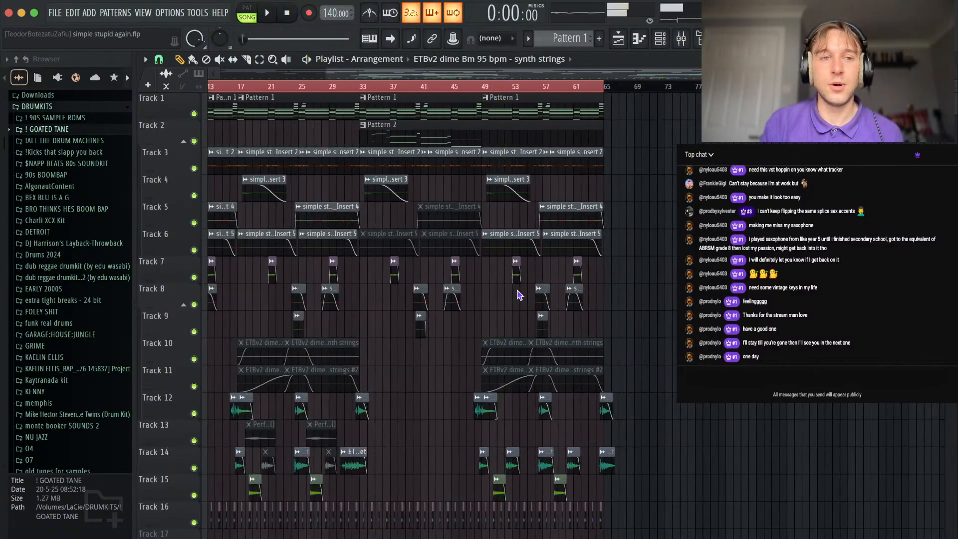
Start exporting the song as a wave file and open the 2026 folder inside purpose as the destination.
click(55, 13)
mouse_move(84, 161)
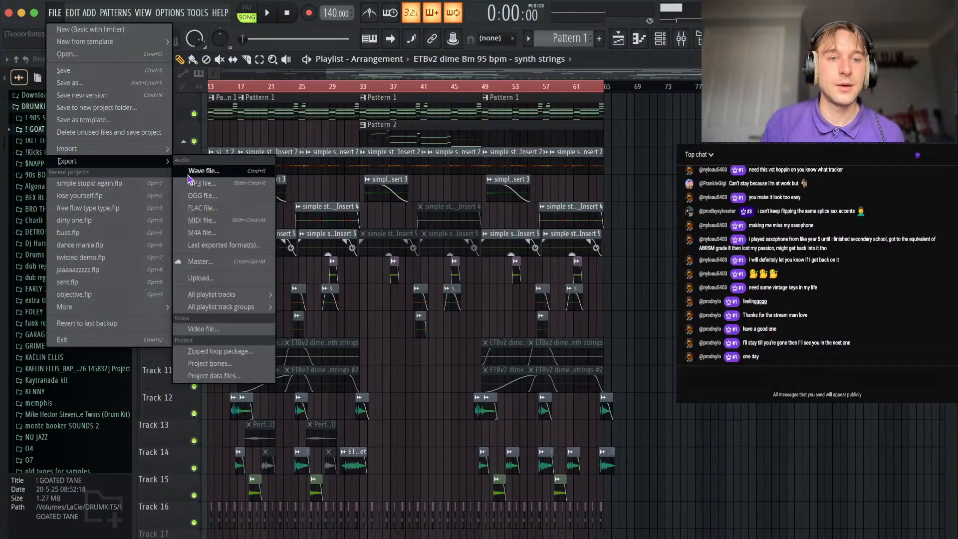
click(194, 163)
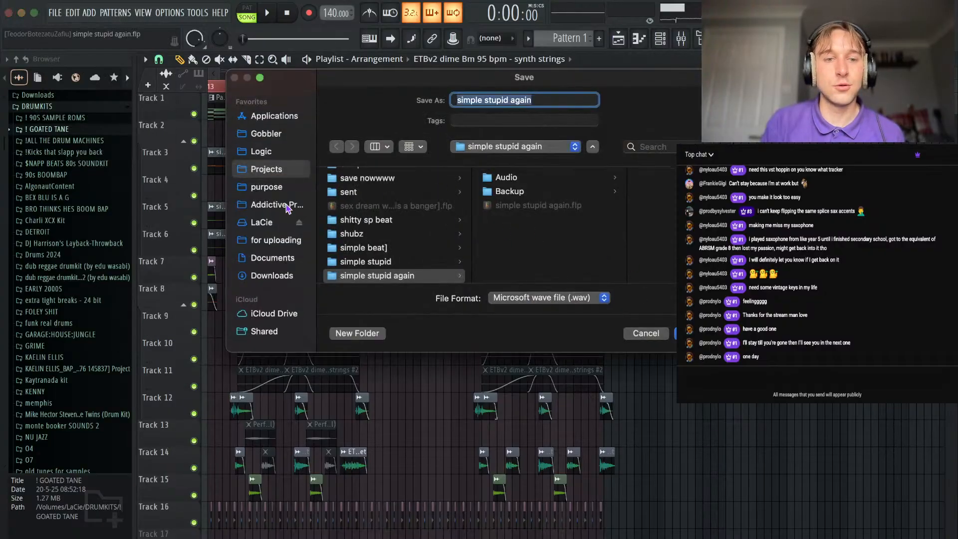
click(281, 189)
click(370, 192)
scroll(516, 225, down, 10)
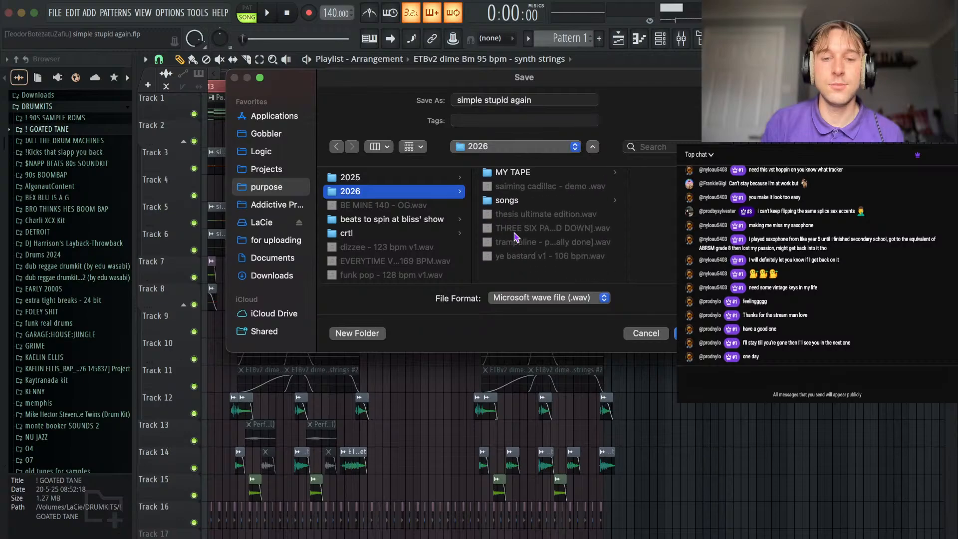
Choose instigate - 140 bpm - a# minor .wav in the melodies folder as the output file, overwrite it, and start the render.
click(509, 176)
click(644, 193)
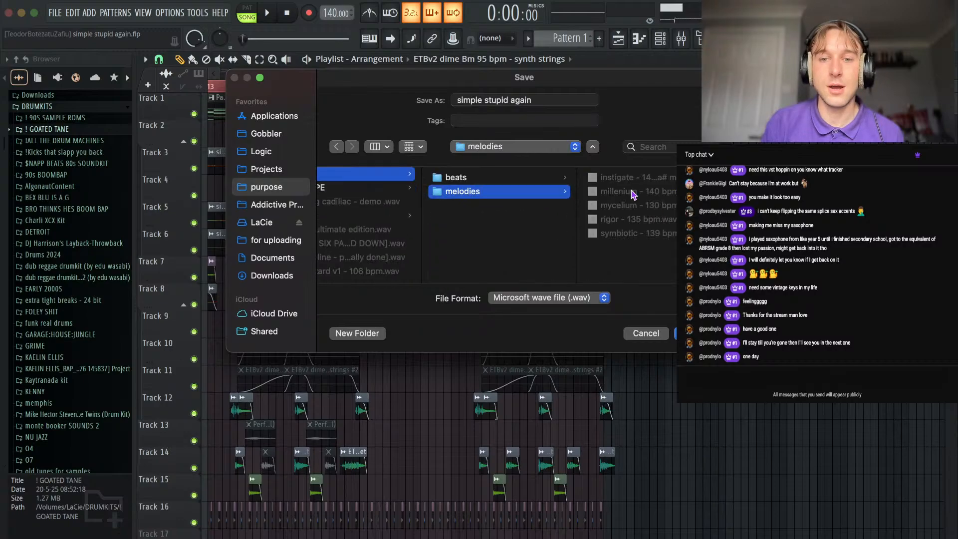
click(639, 178)
key(Return)
click(519, 285)
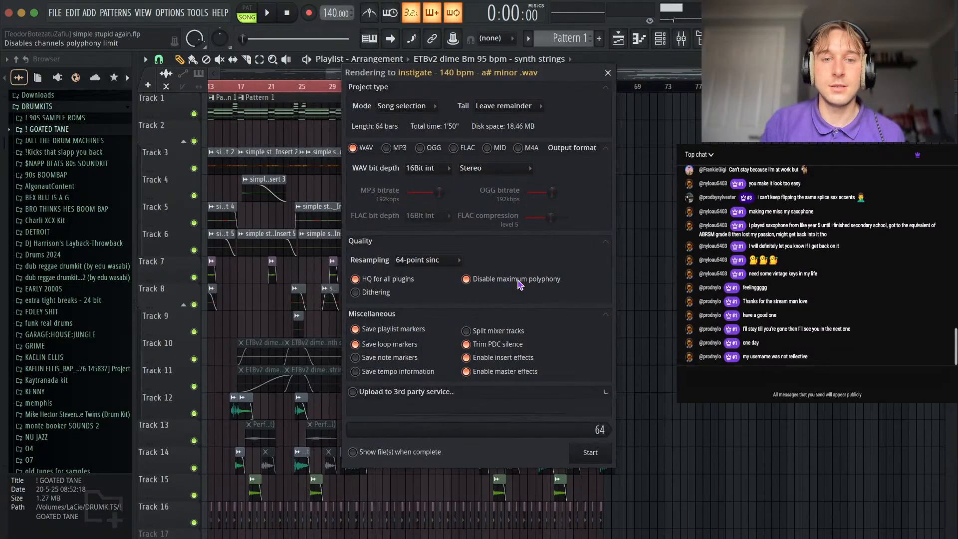
click(593, 437)
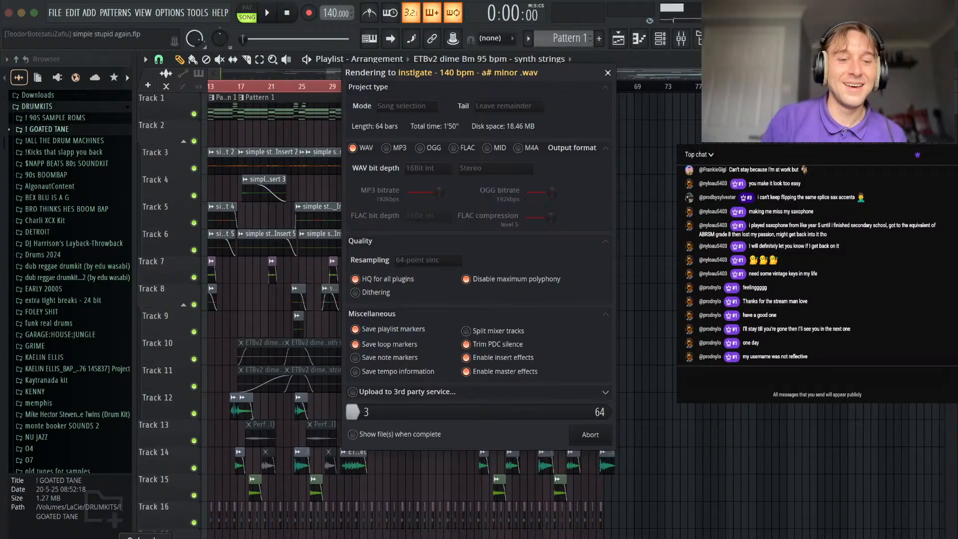
Switch to Finder, open the beats folder, preview century - 145 bpm.wav, and arrange the preview below the file row.
click(304, 214)
double_click(328, 252)
click(537, 255)
key(space)
drag(410, 297, 440, 348)
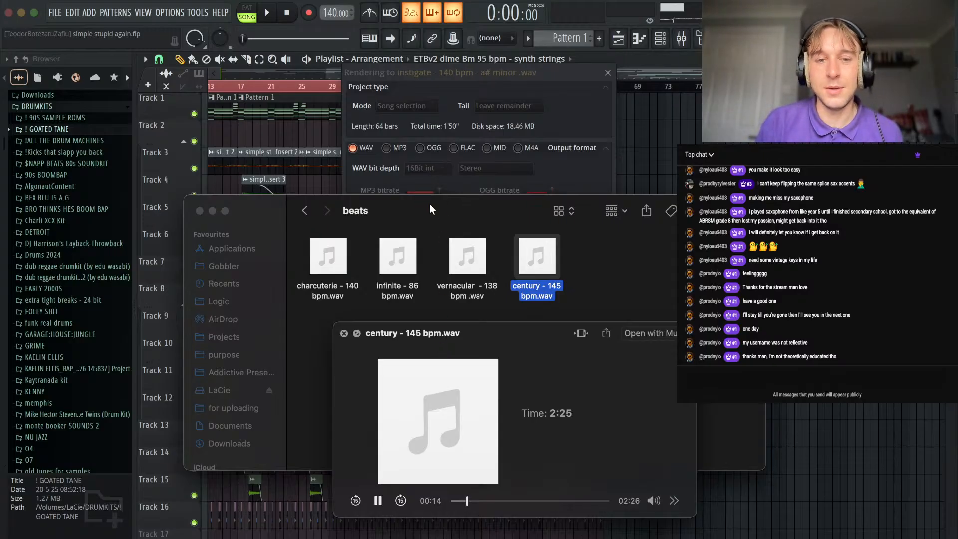
drag(428, 210, 428, 244)
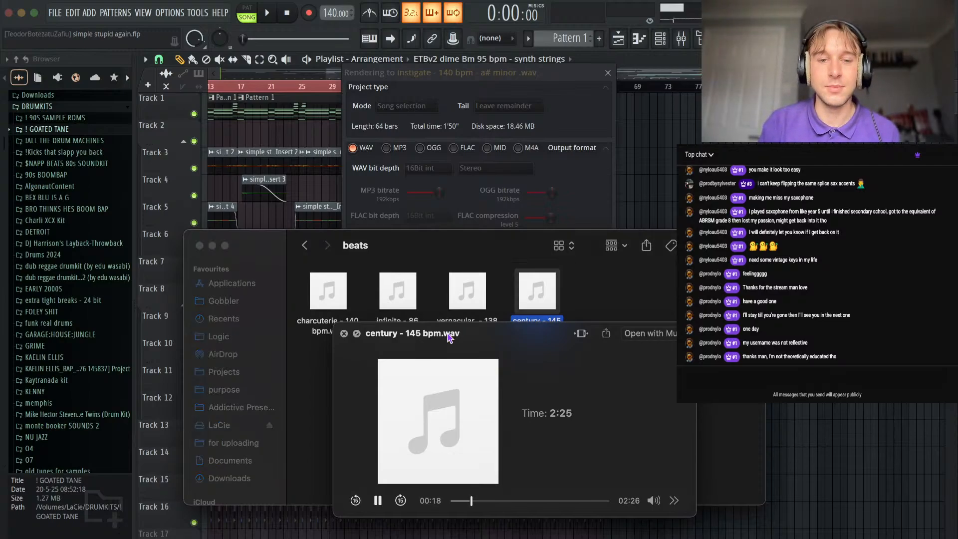
drag(450, 337, 449, 365)
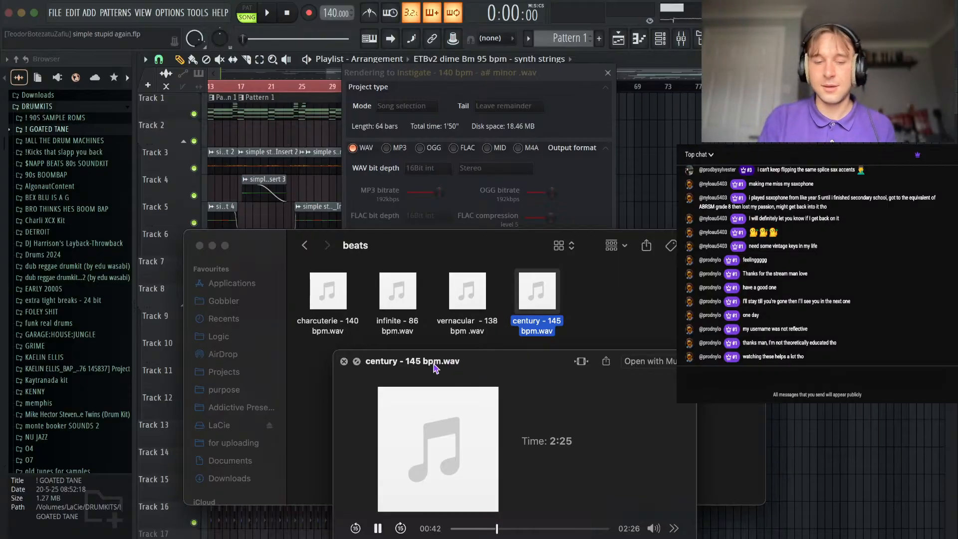
drag(451, 364, 422, 368)
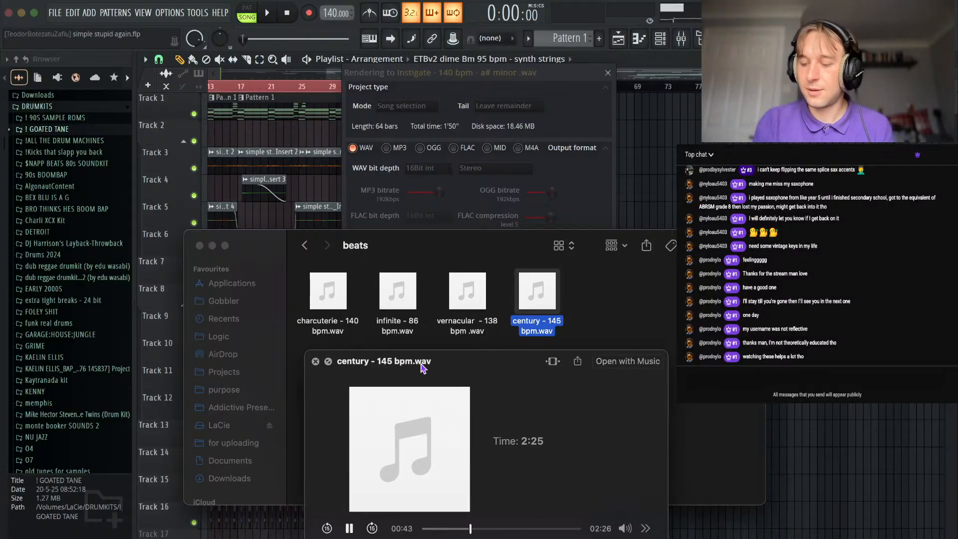
drag(422, 368, 459, 369)
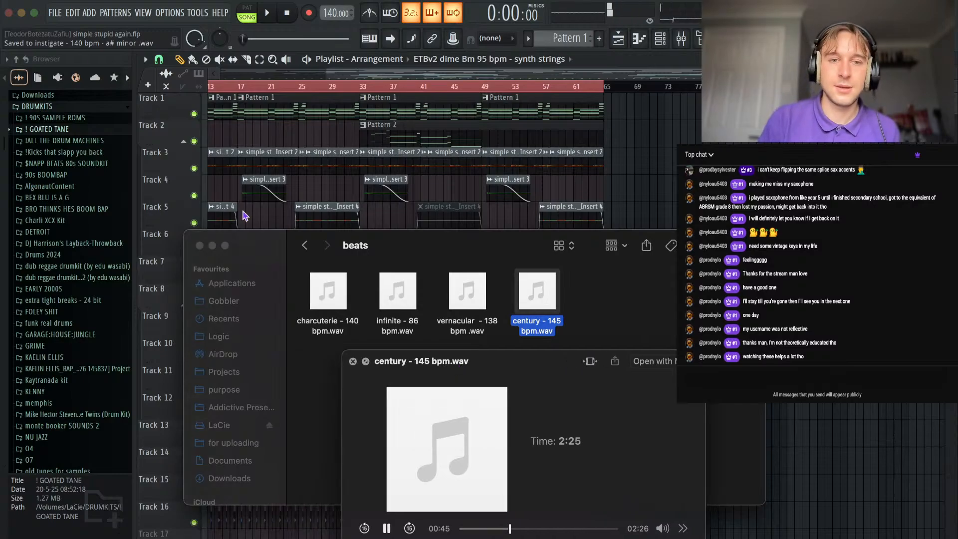
Save the simple stupid again project and close FL Studio.
click(64, 15)
click(64, 15)
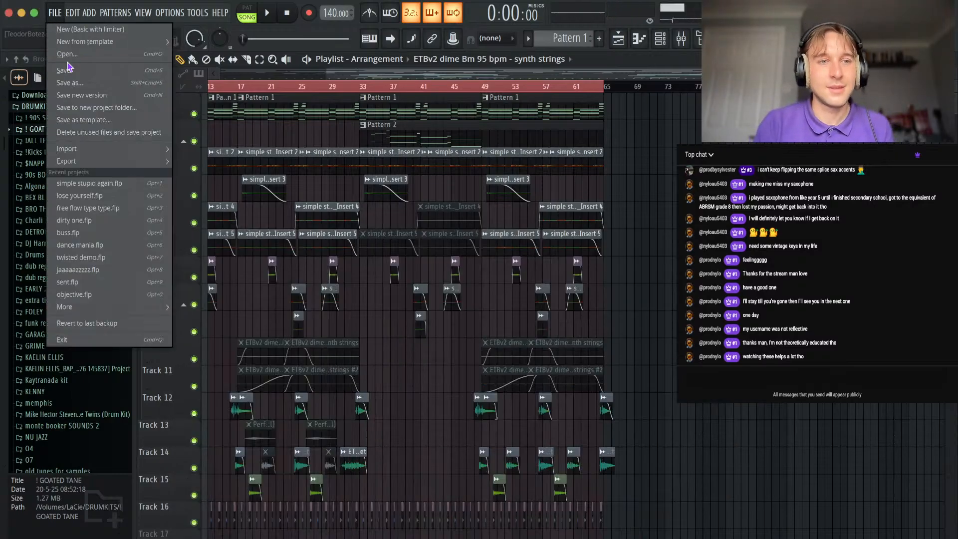
click(71, 74)
click(60, 13)
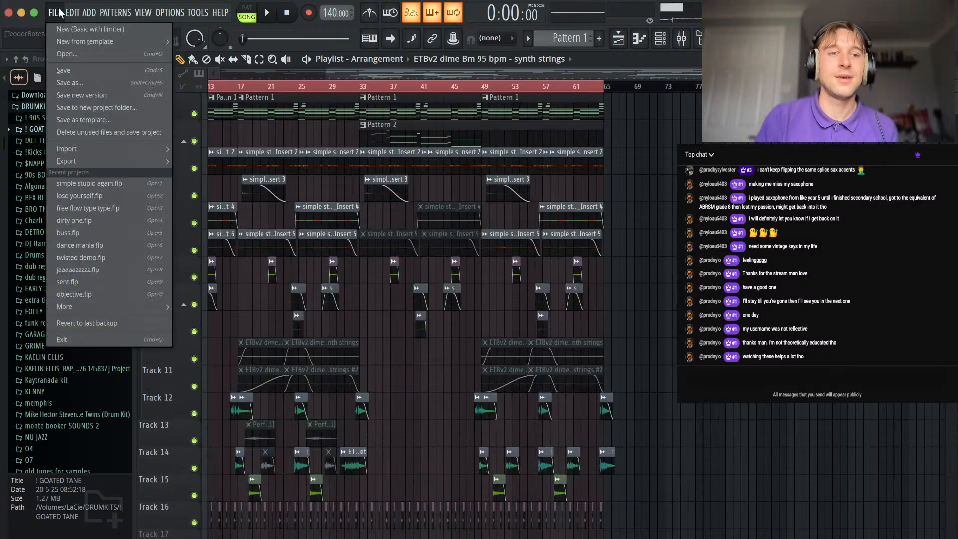
click(73, 74)
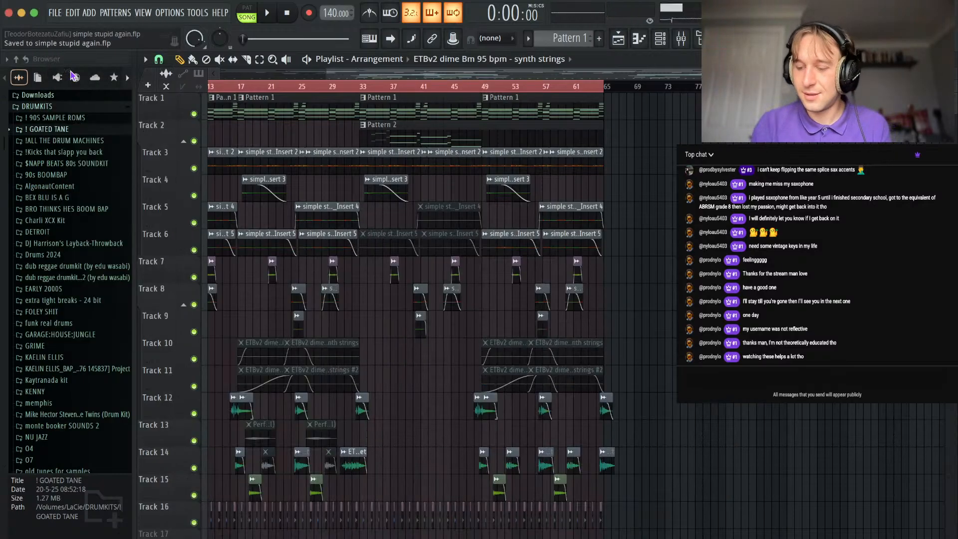
click(58, 14)
click(79, 74)
click(9, 12)
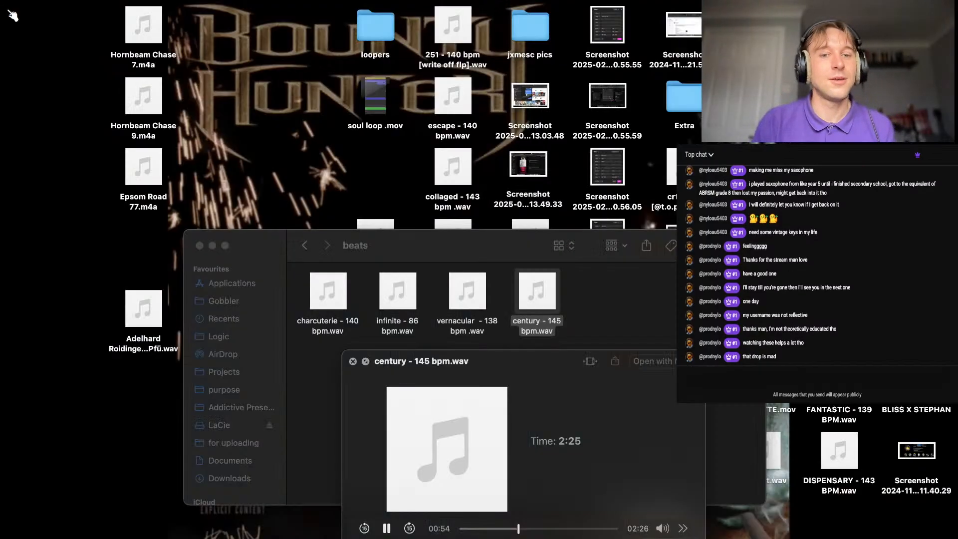
Keep listening to century - 145 bpm.wav while repositioning the beats folder window and the preview beneath its files.
drag(443, 249, 380, 134)
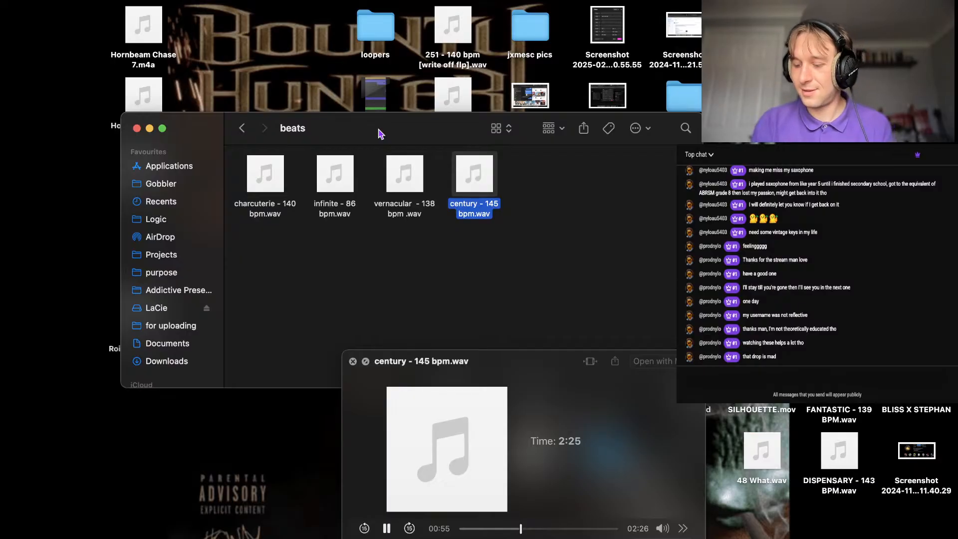
drag(450, 375, 376, 275)
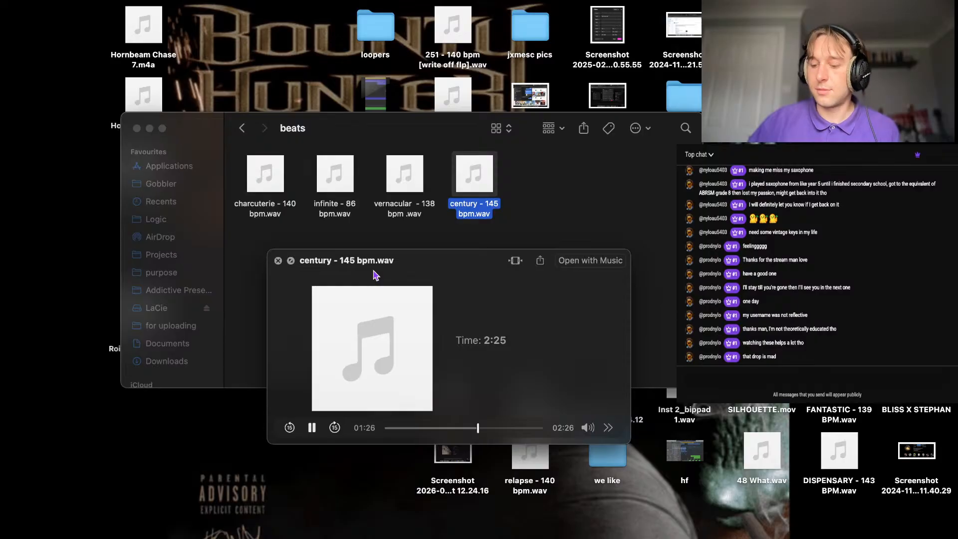
drag(408, 268, 394, 219)
drag(405, 139, 379, 69)
drag(381, 218, 379, 310)
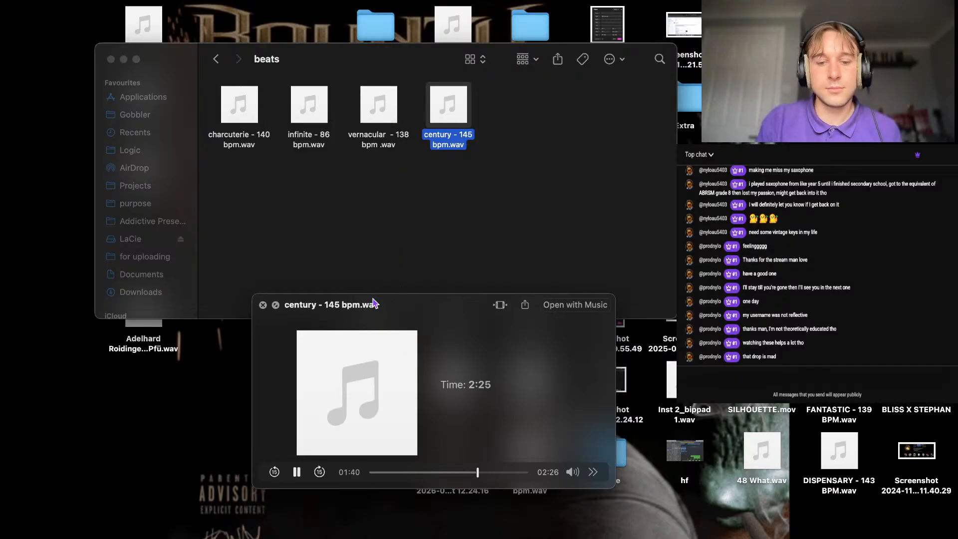
Close the century - 145 bpm.wav preview and switch to OBS.
key(space)
click(655, 538)
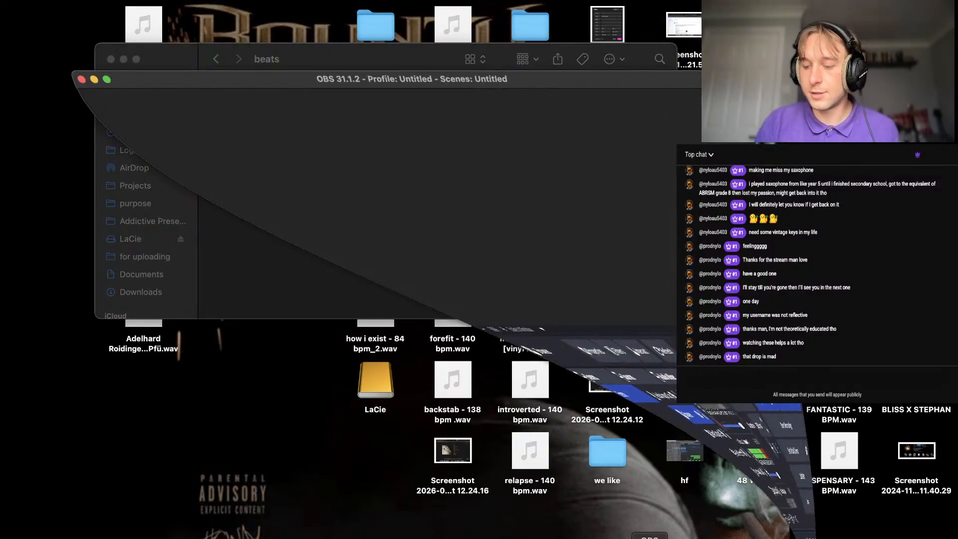